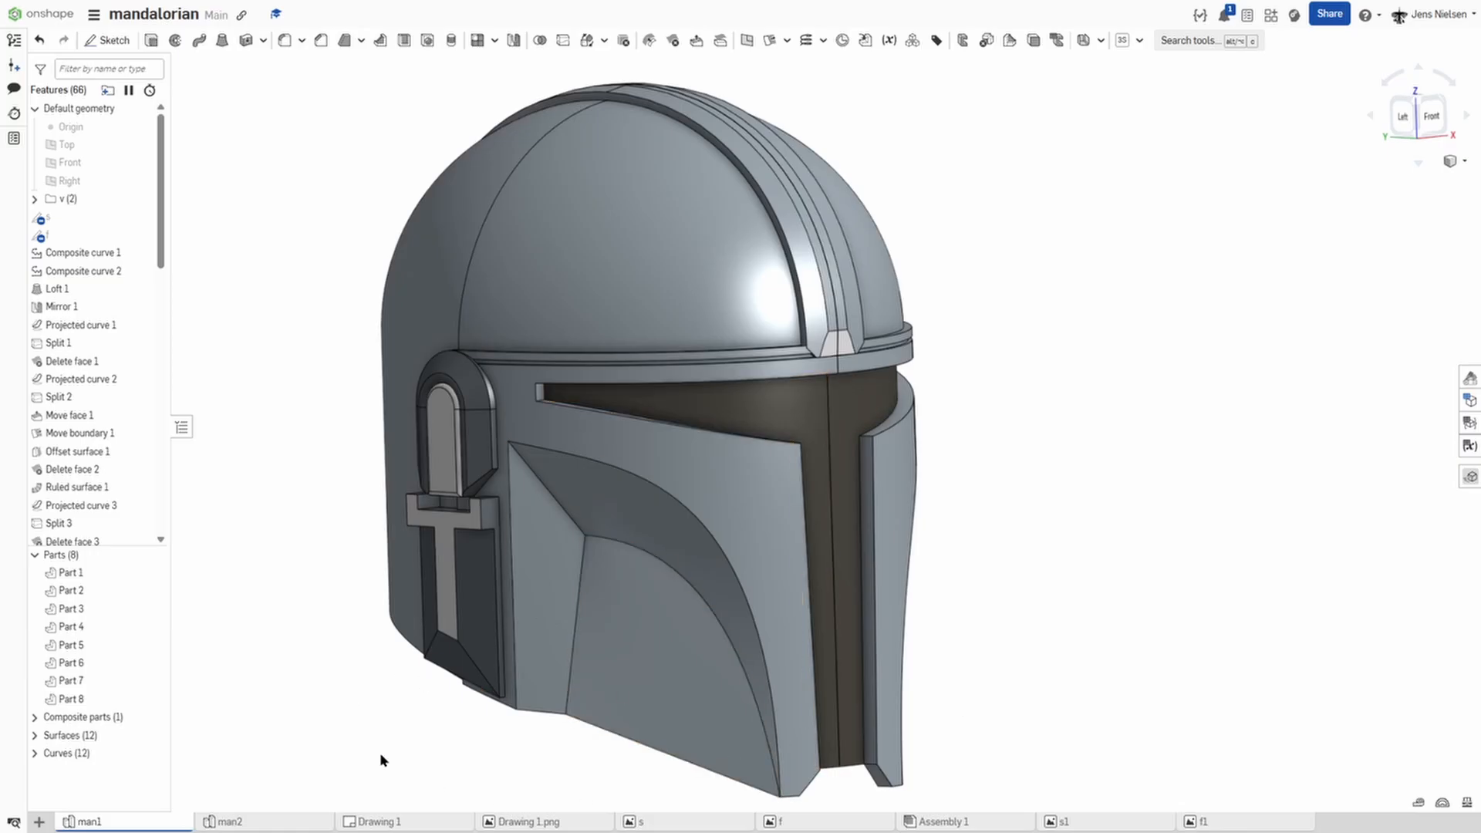
# Step: Examine the helmet's reference drawing and the cropped side-view and front-view images s and f
pyautogui.click(398, 822)
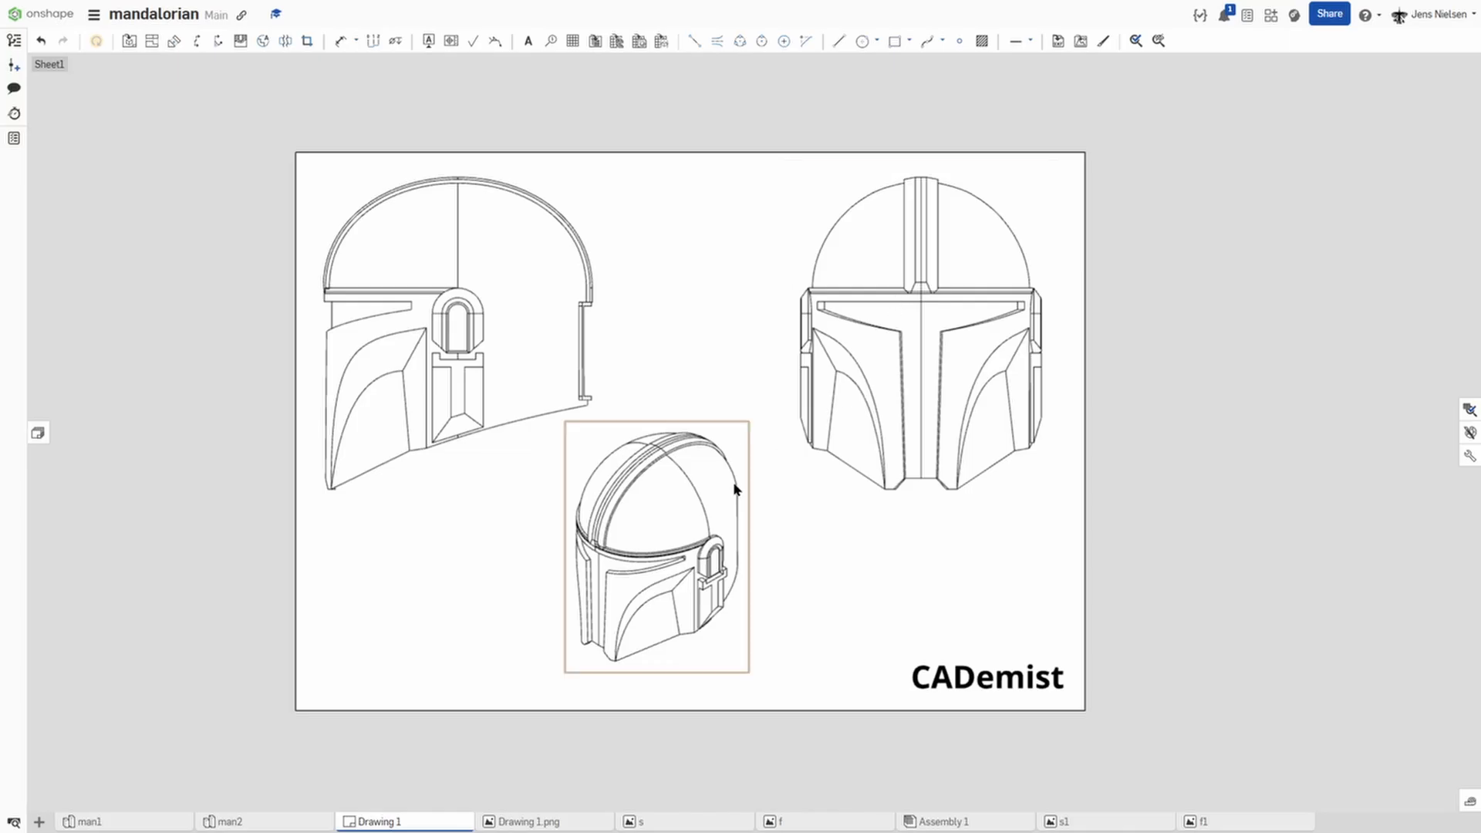
pyautogui.scroll(2, 1113, 545)
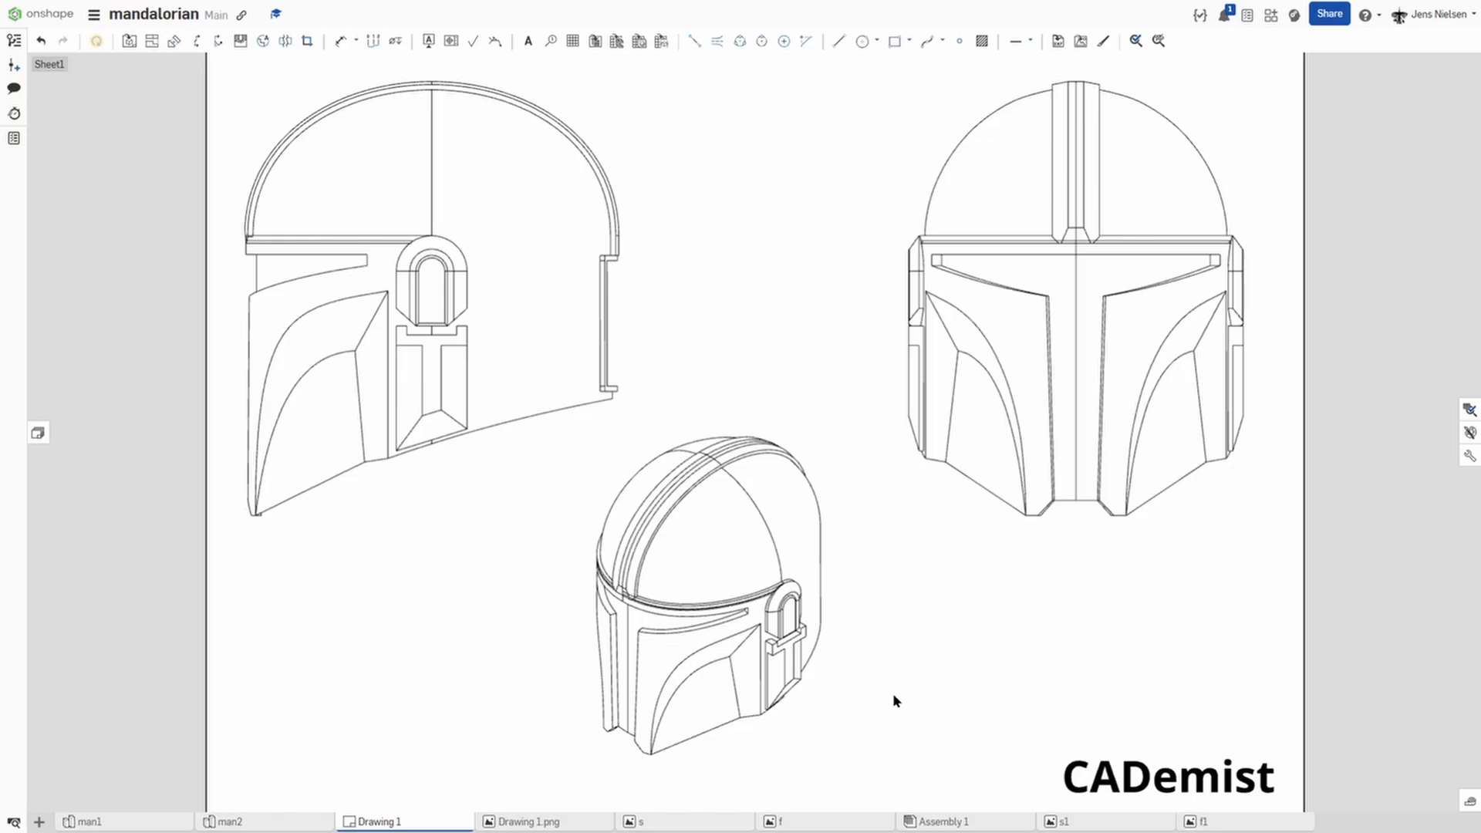
pyautogui.click(718, 824)
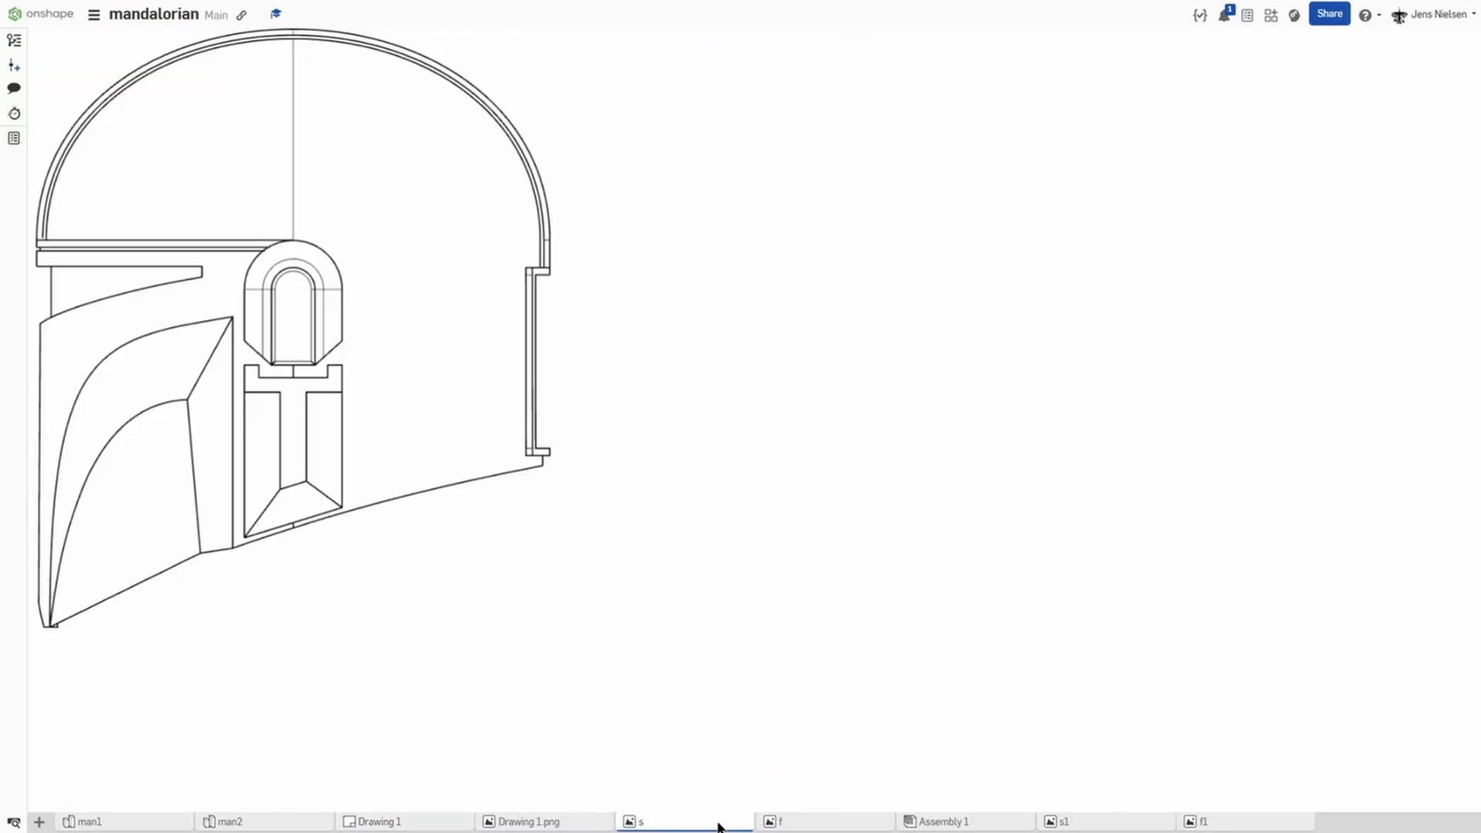
pyautogui.click(830, 826)
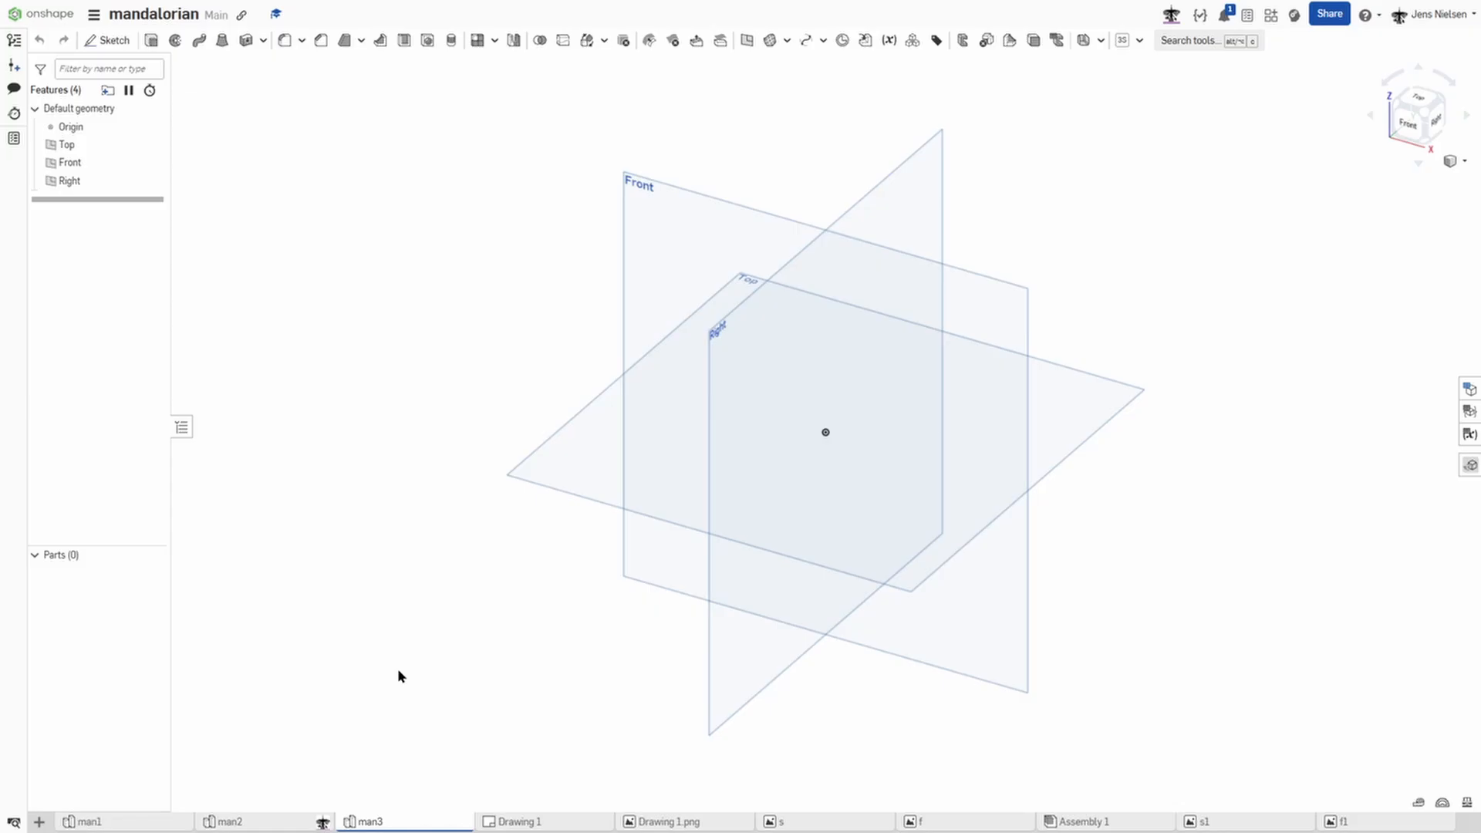
# Step: Start a sketch on the Right plane of the empty part studio and hide the default planes
pyautogui.press('s')
pyautogui.click(418, 427)
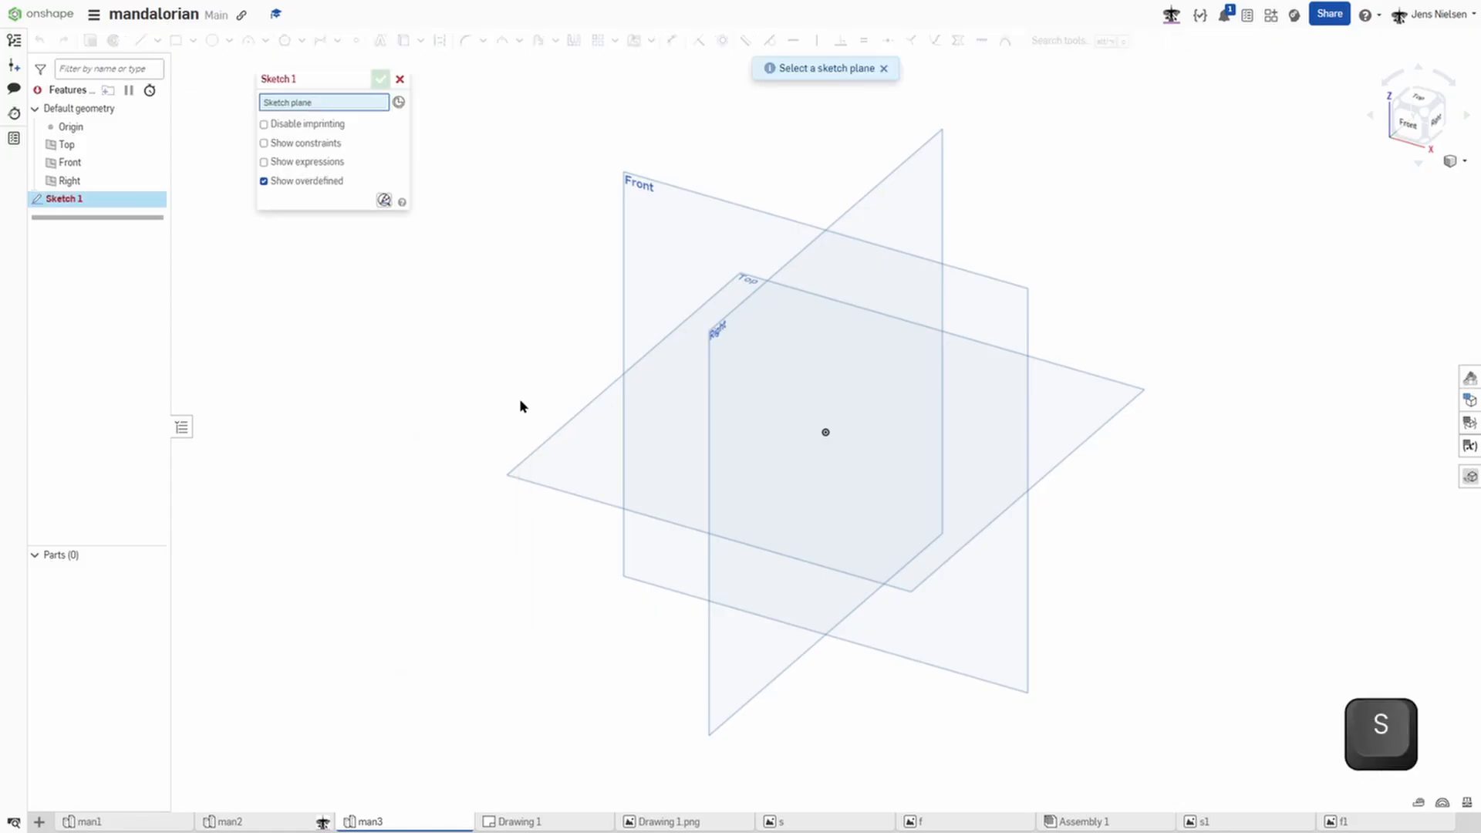
pyautogui.click(868, 197)
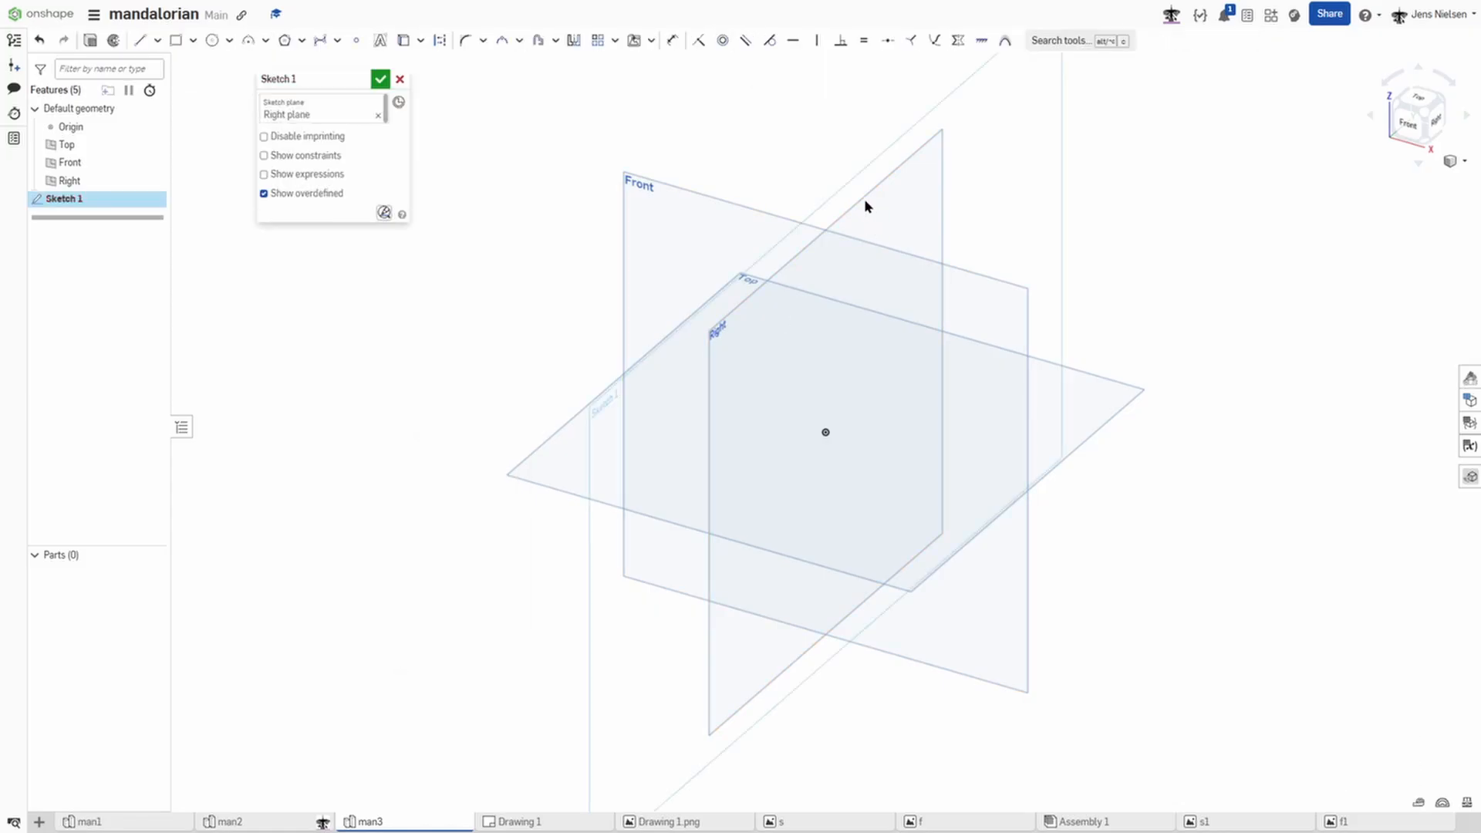
pyautogui.press('n')
pyautogui.press('p')
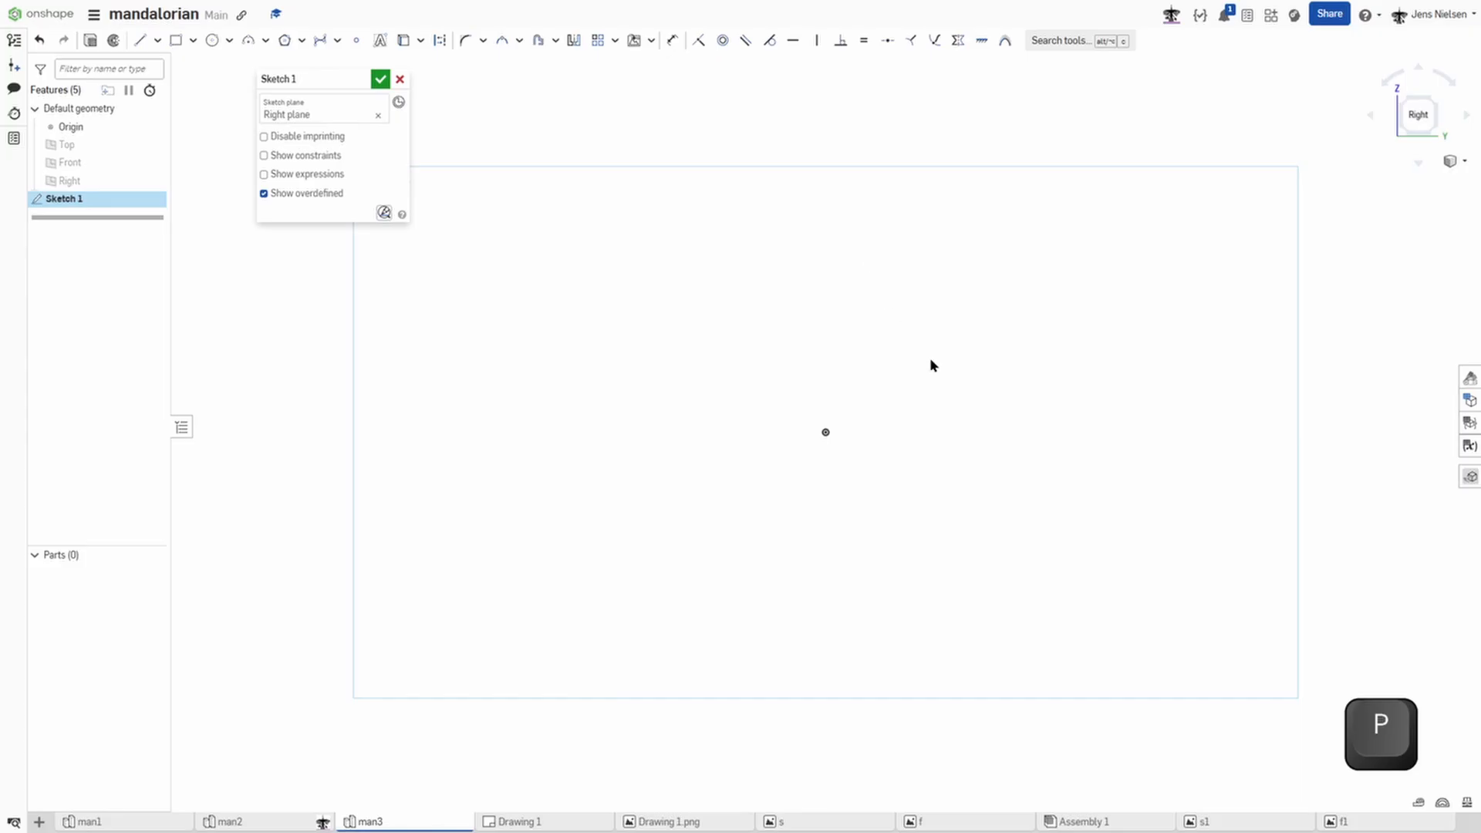
# Step: Draw a vertical construction line about 48 mm long upward from the origin
pyautogui.press('l')
pyautogui.press('q')
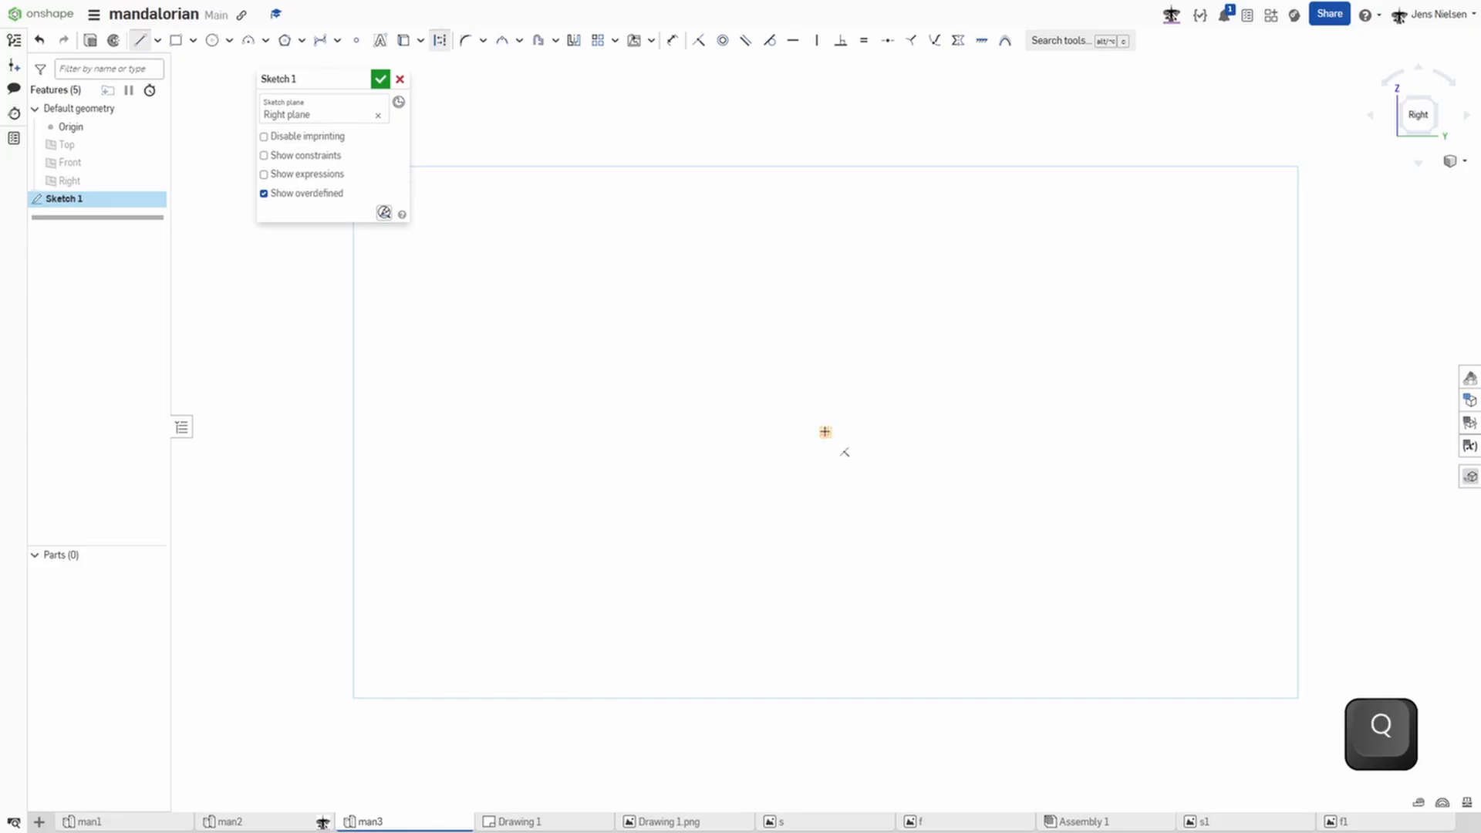
pyautogui.click(826, 432)
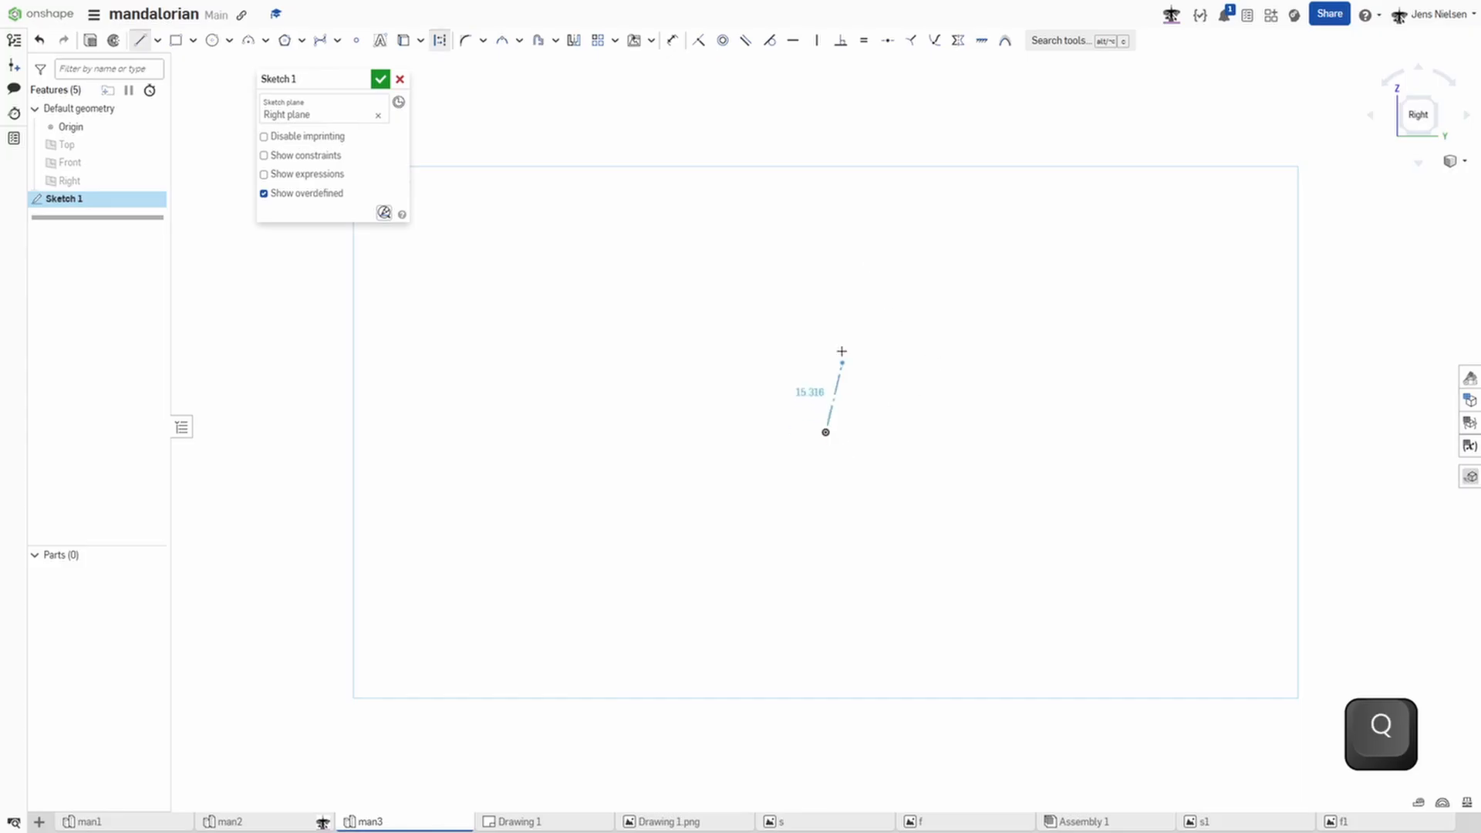
pyautogui.click(822, 285)
pyautogui.press('Escape')
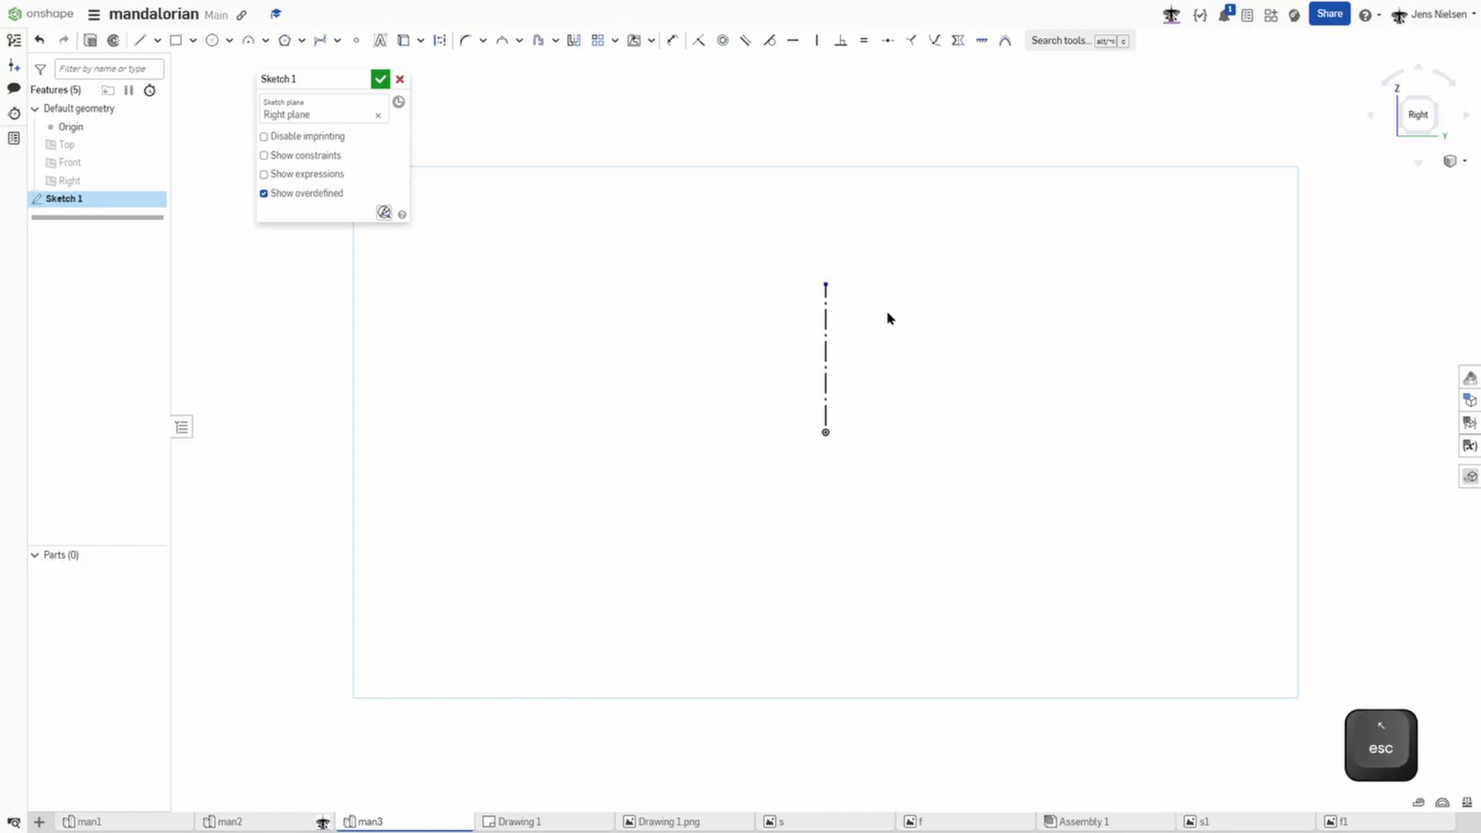
# Step: Dimension the vertical construction line's length to 144 mm
pyautogui.press('d')
pyautogui.click(826, 388)
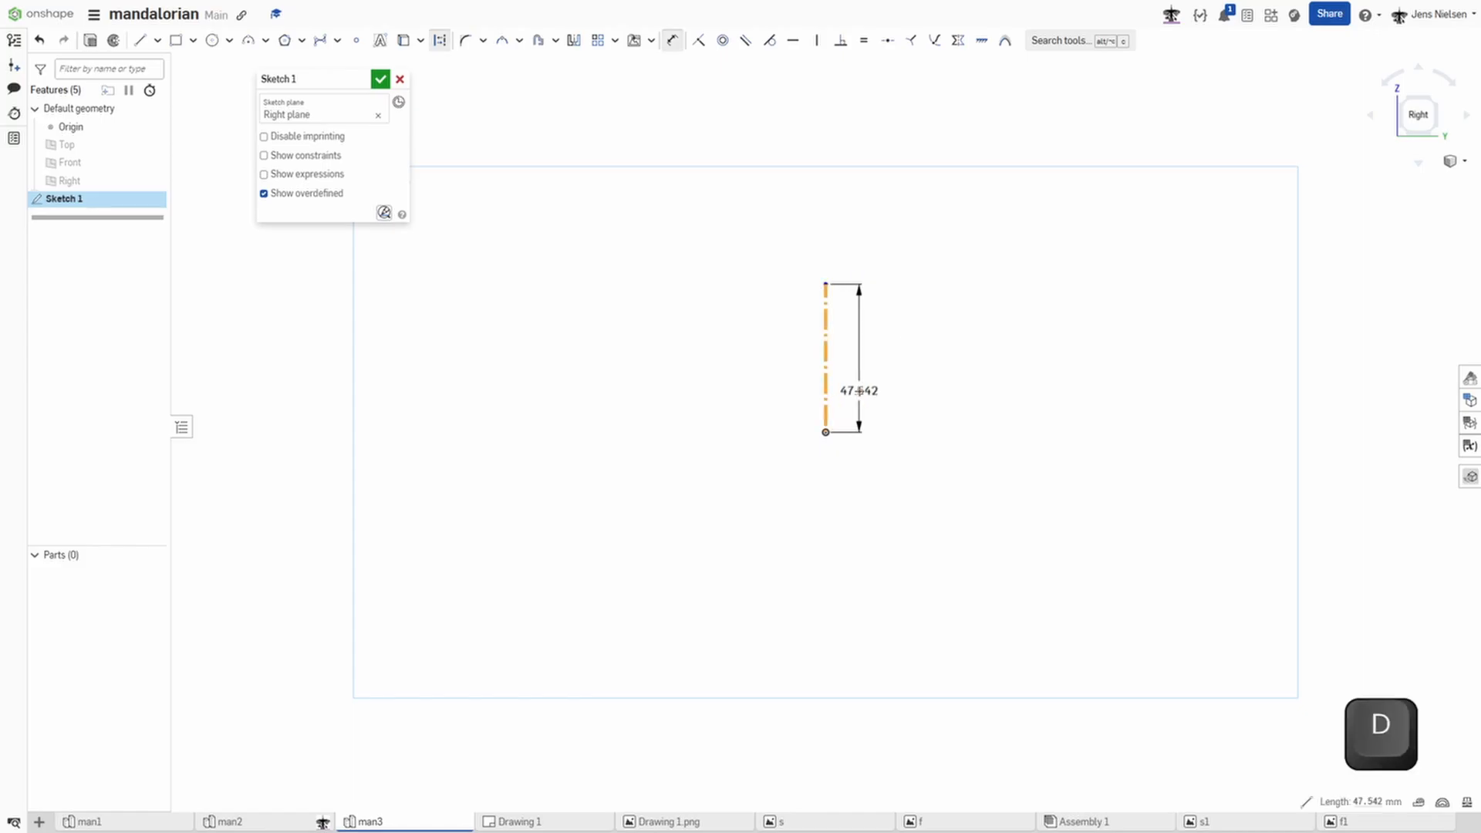
pyautogui.click(860, 391)
pyautogui.write('144')
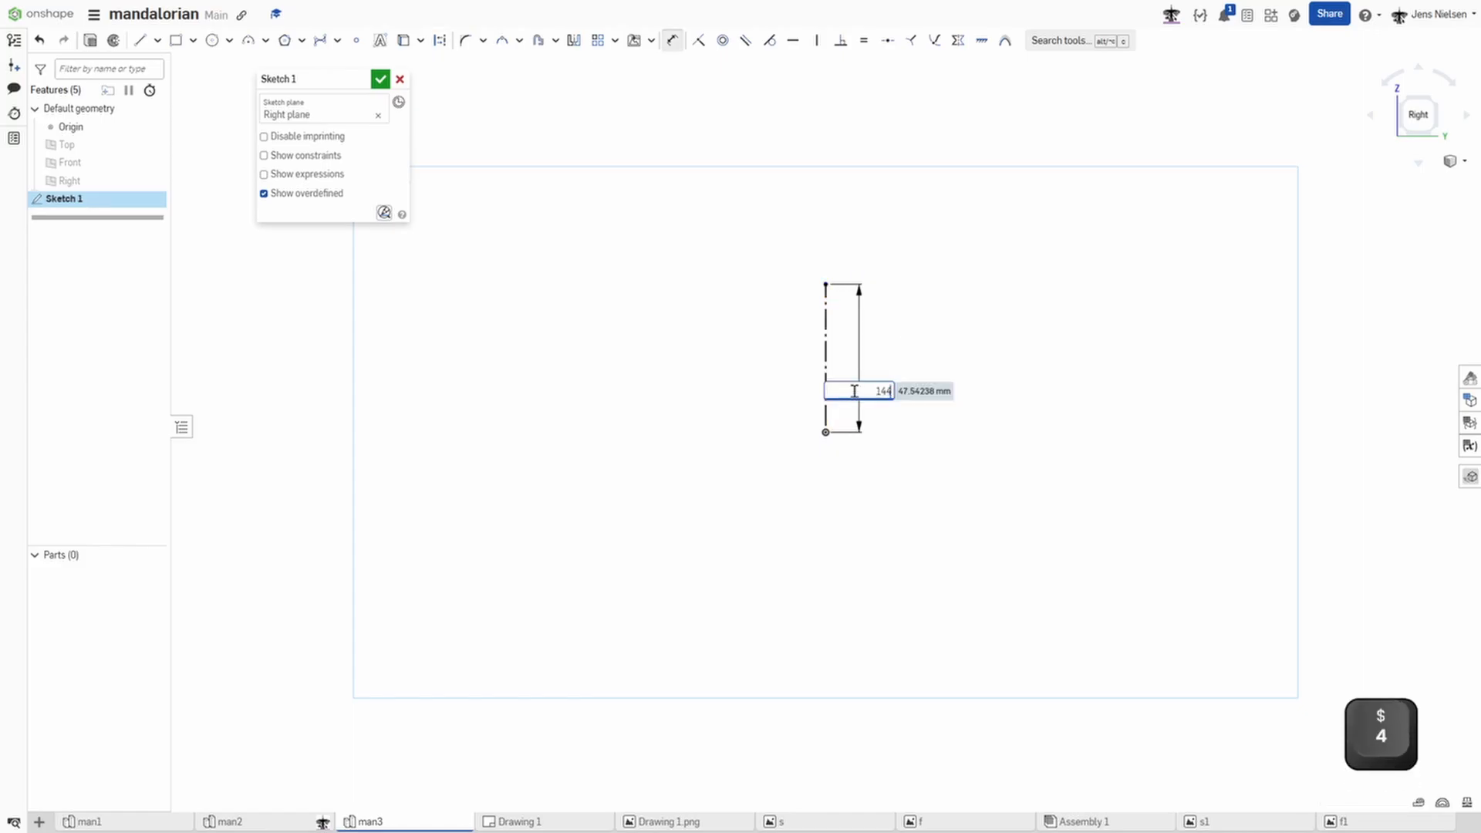
pyautogui.press('Return')
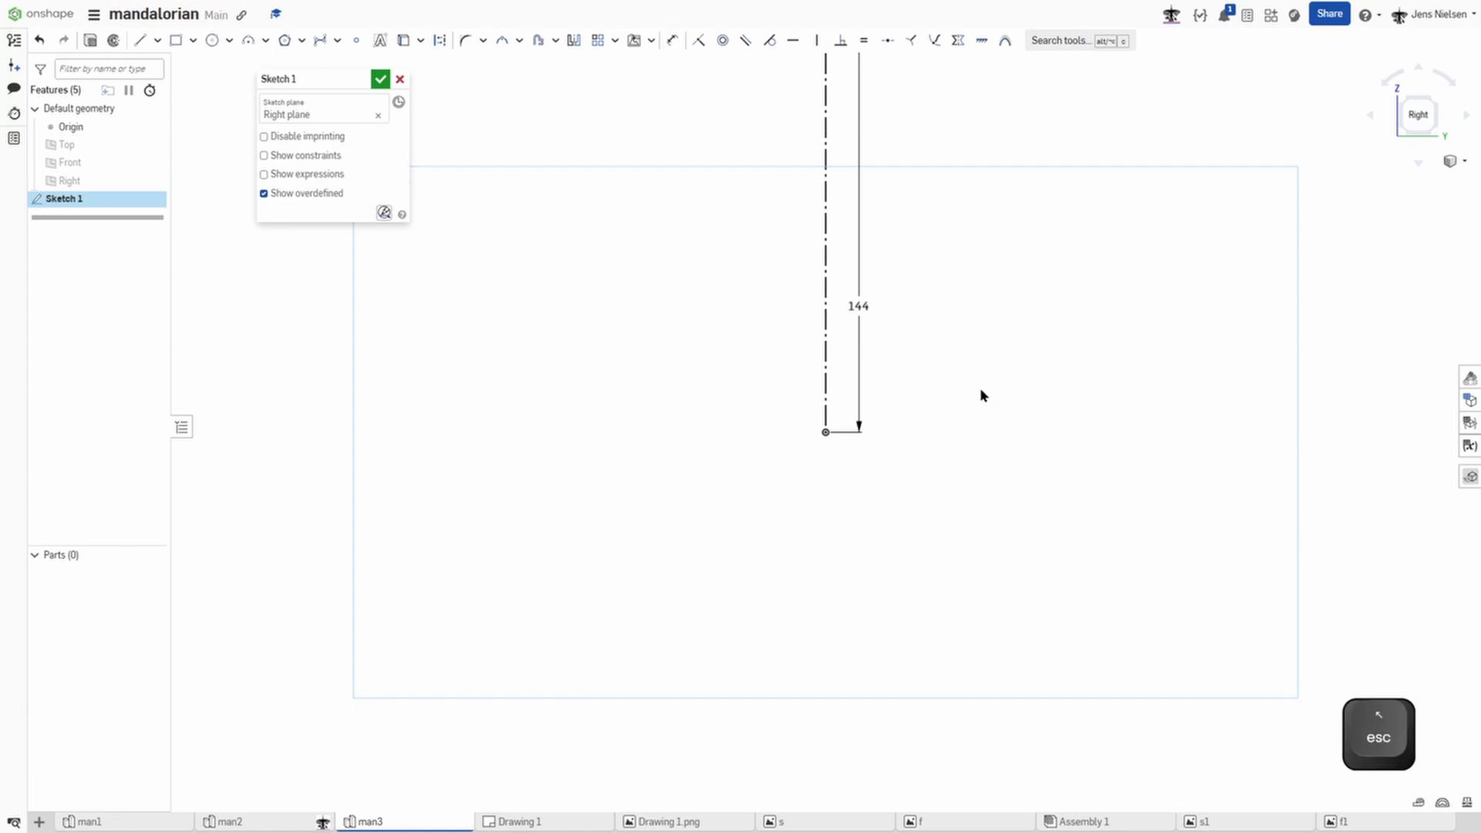
pyautogui.press('f')
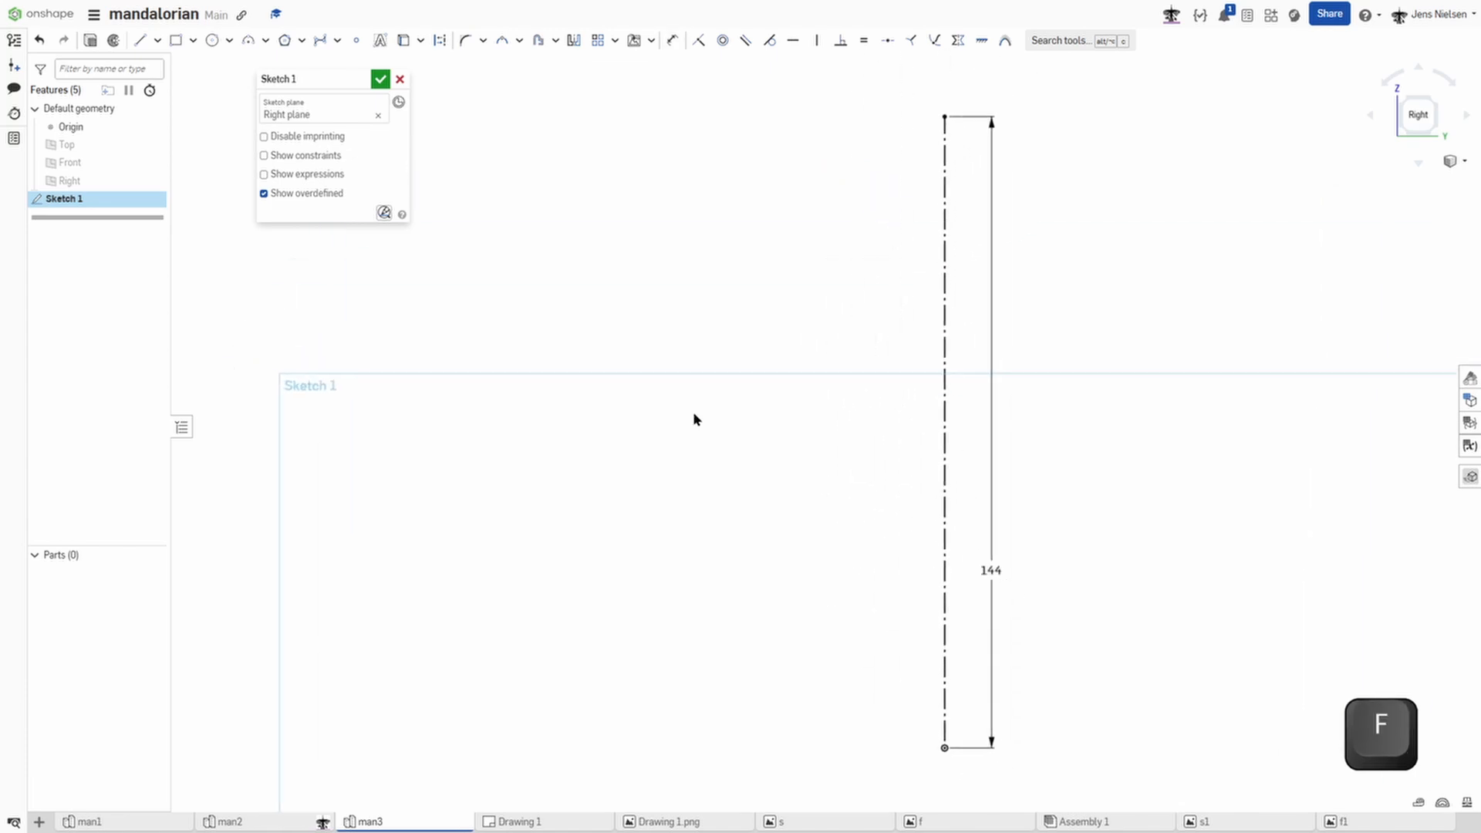
# Step: Insert the side-view image s into the sketch, placing it beside the construction line on its positive Y side
pyautogui.press('s')
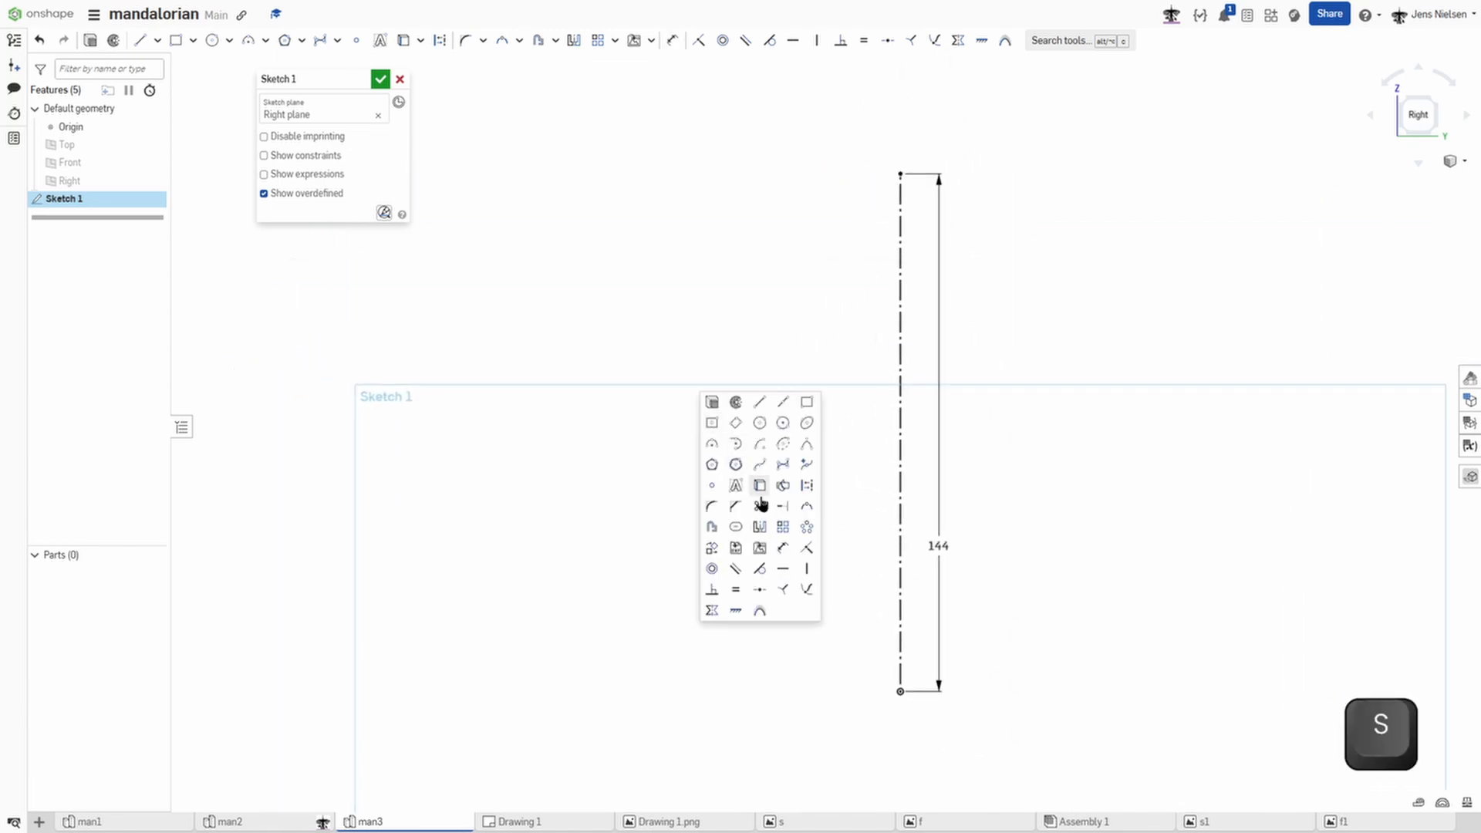
pyautogui.click(760, 548)
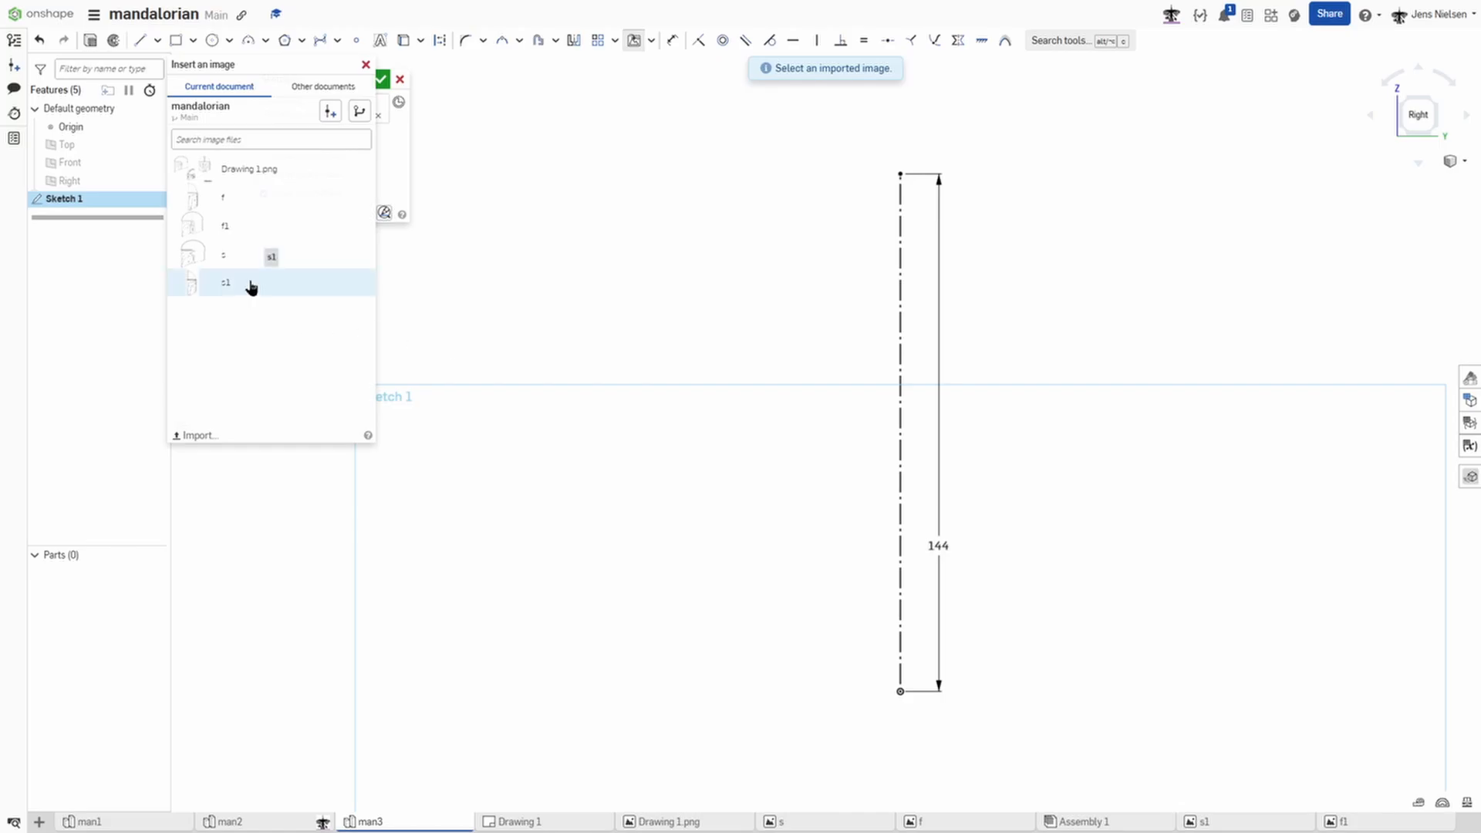
pyautogui.click(221, 257)
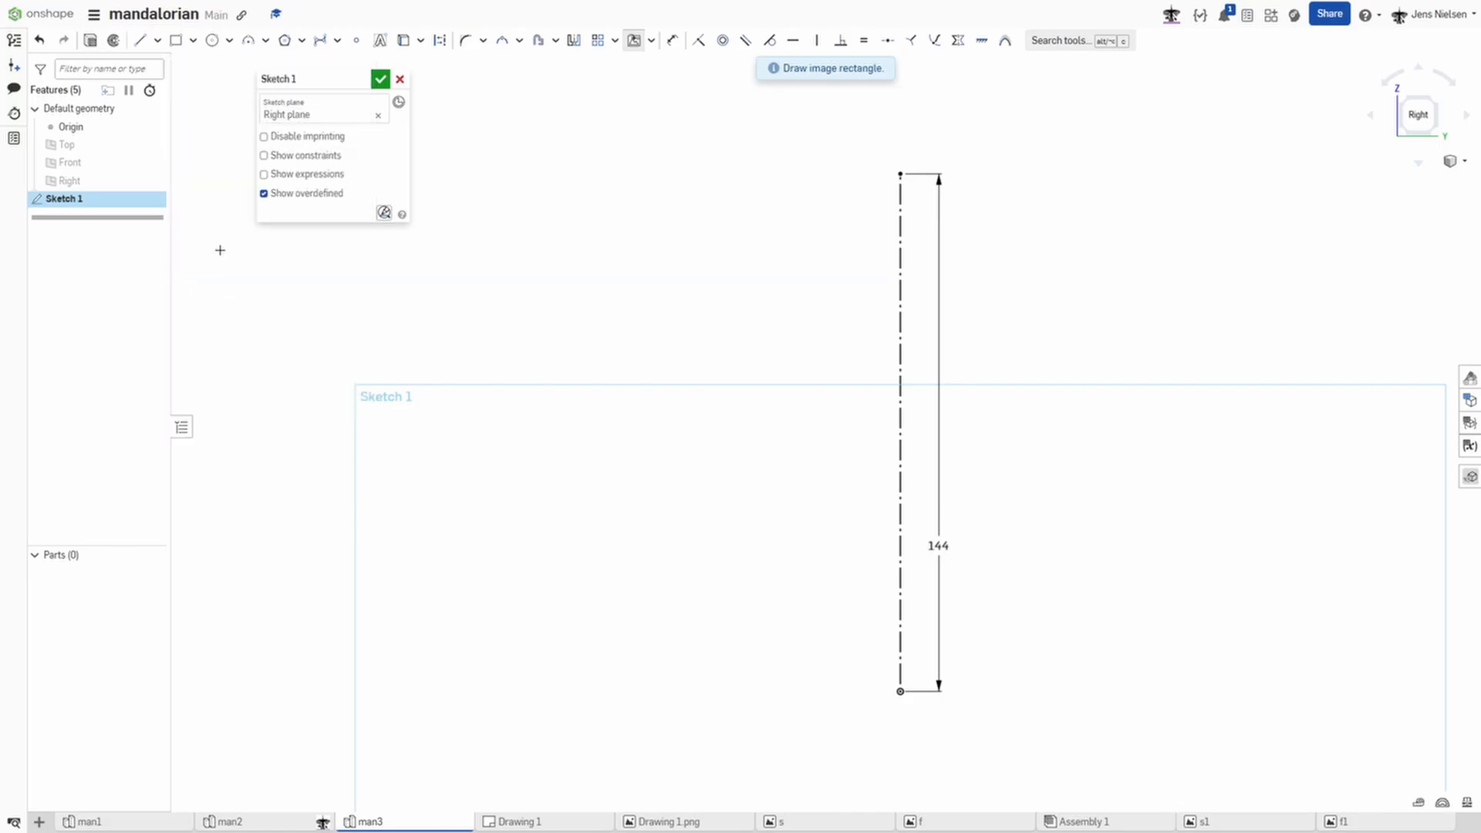
pyautogui.moveTo(1020, 642); pyautogui.dragTo(1472, 137)
pyautogui.press('f')
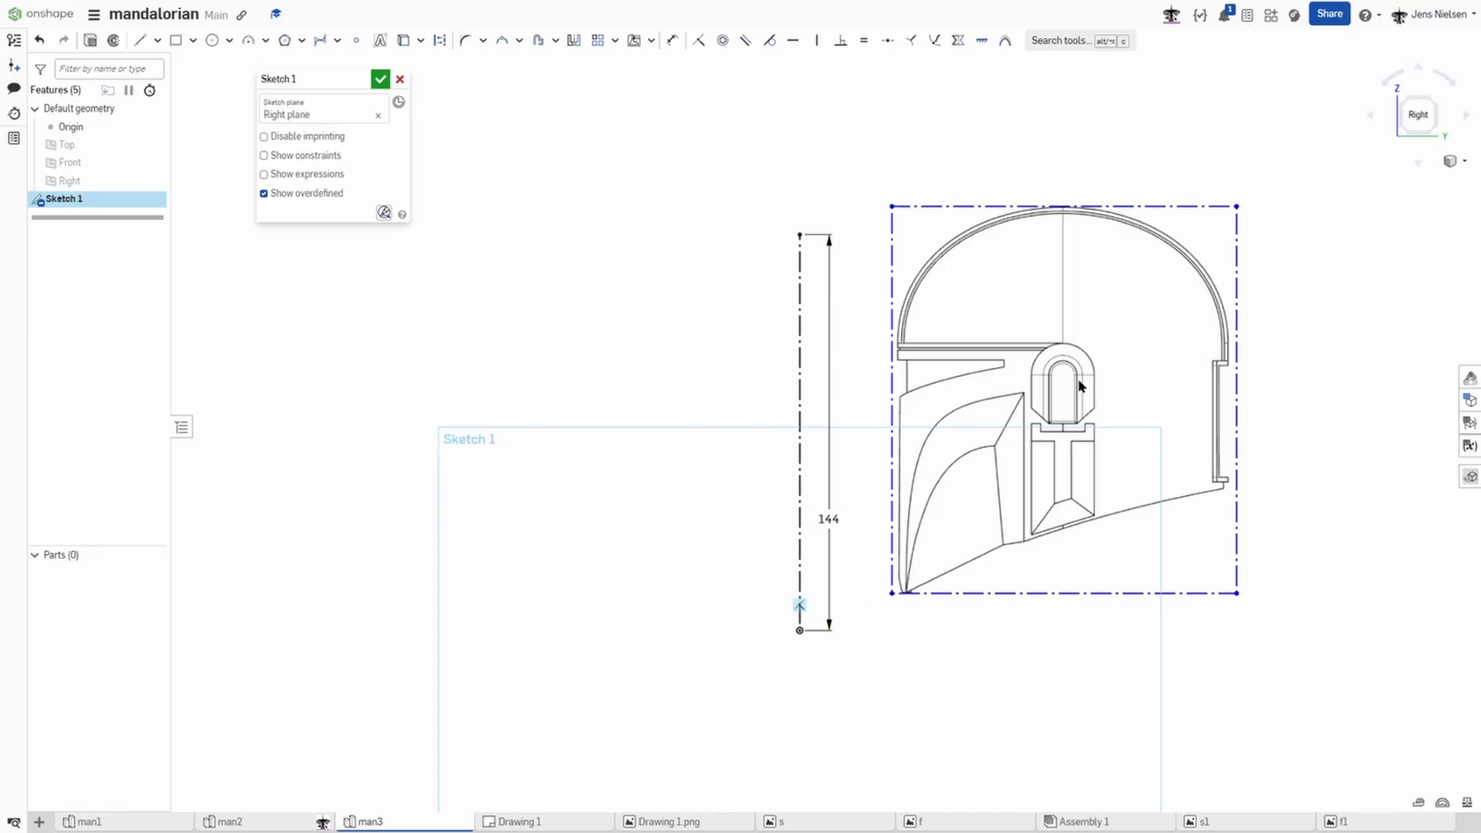
# Step: Make the upper edge of the side-view image coincident with the upper endpoint of the construction line
pyautogui.scroll(2, 1073, 378)
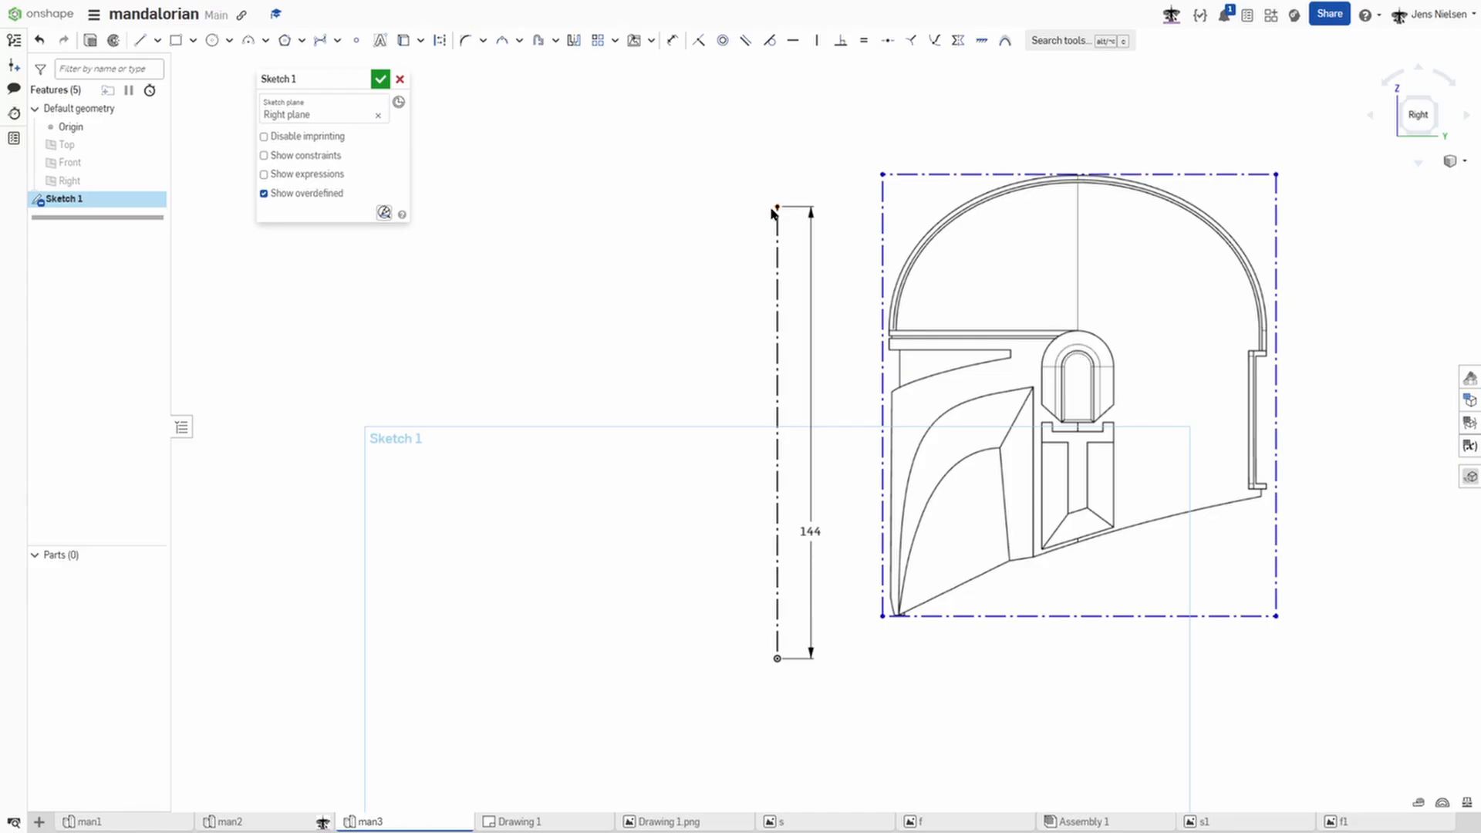
pyautogui.press('i')
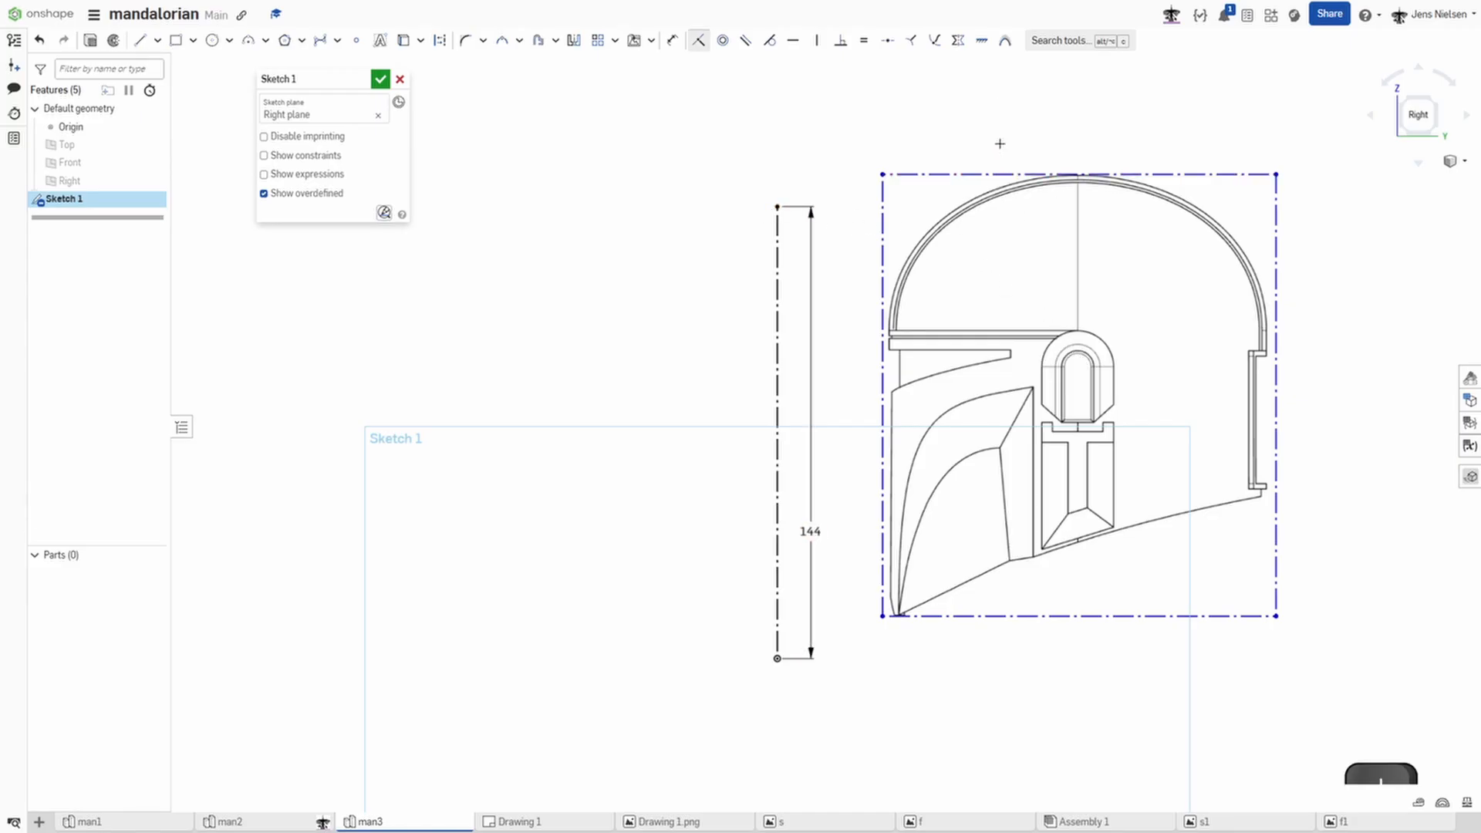
pyautogui.click(992, 172)
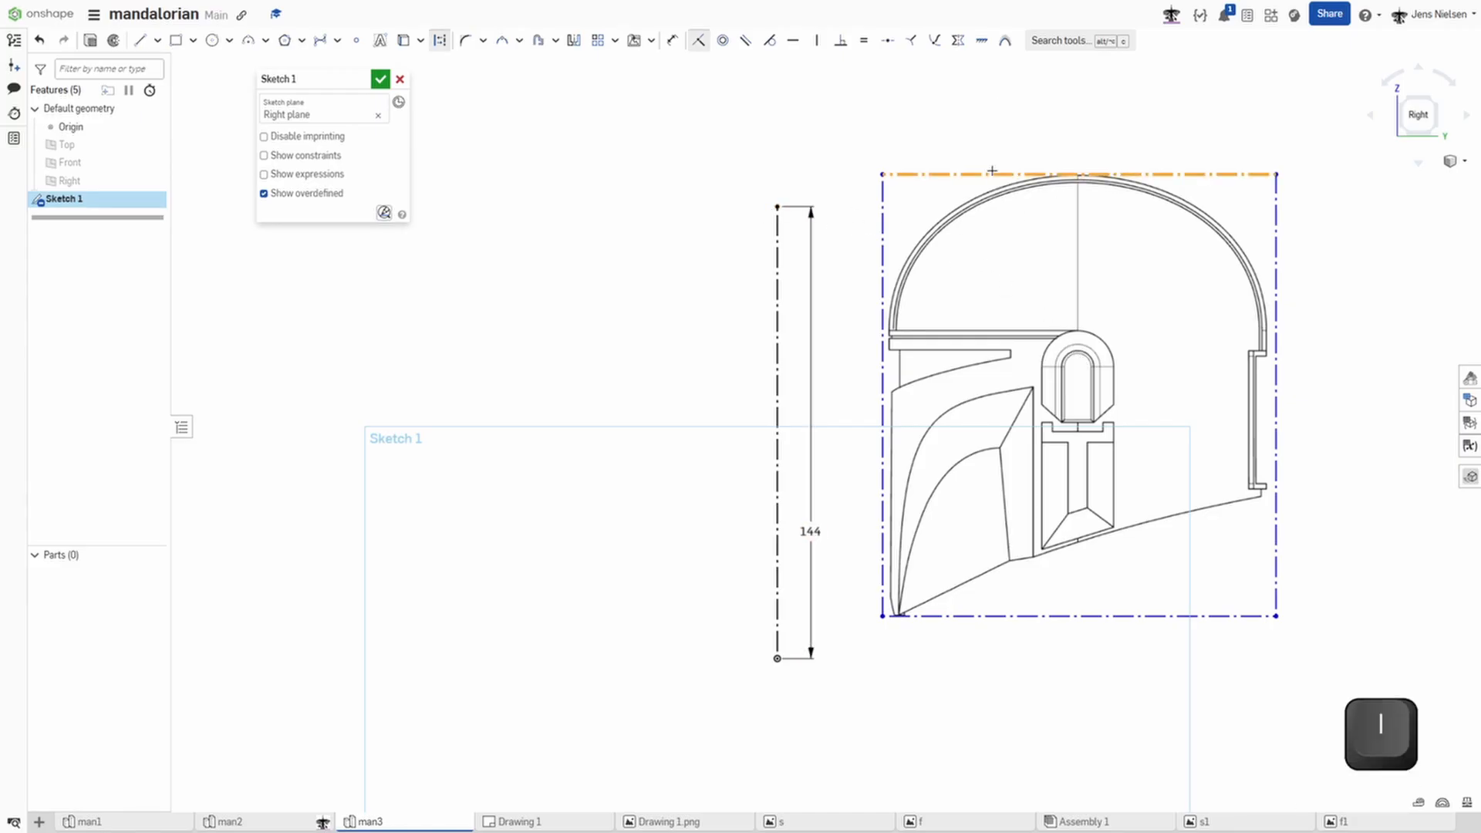
pyautogui.click(777, 206)
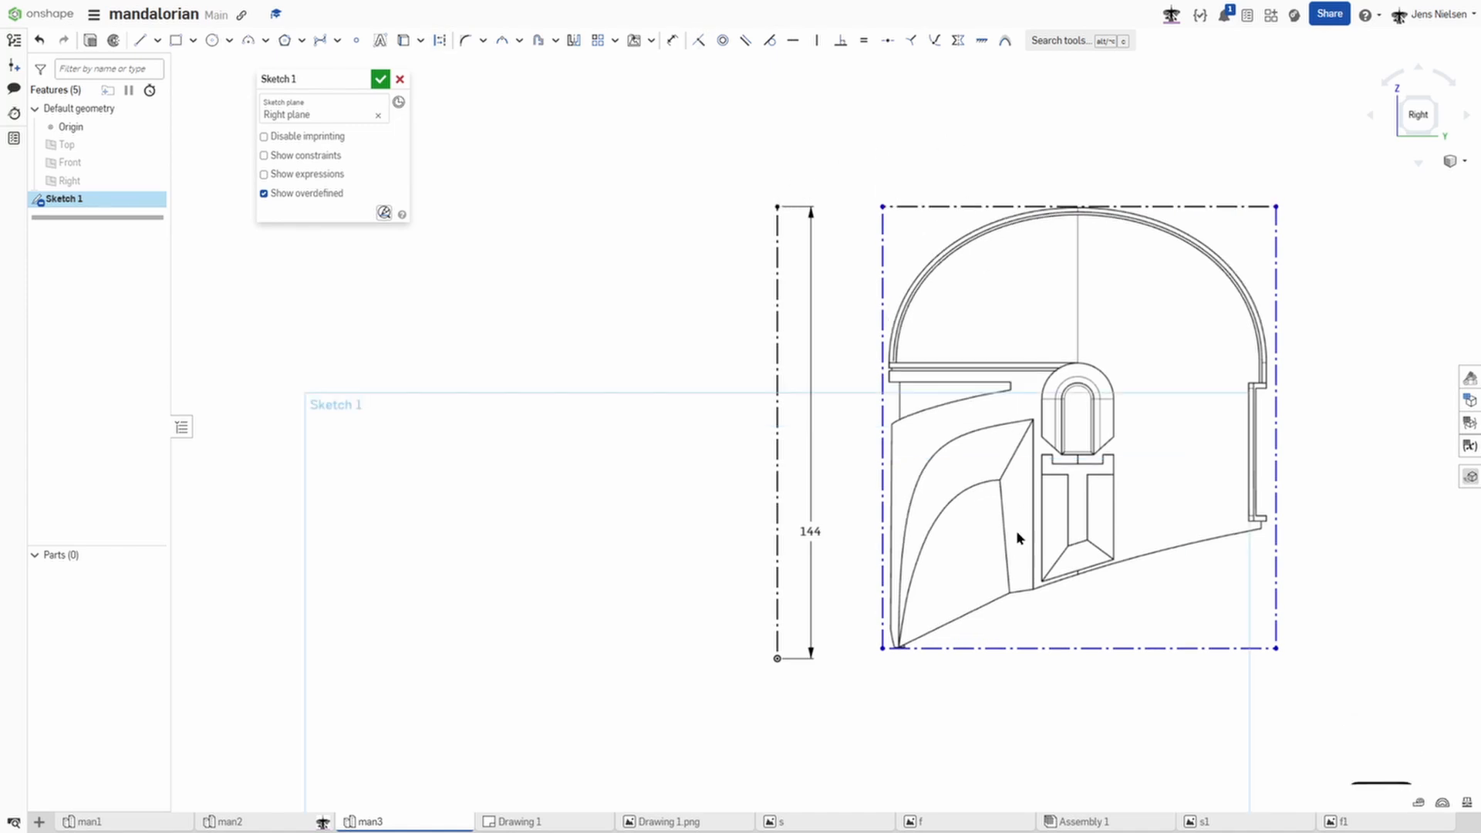
pyautogui.press('Escape')
# Step: Enlarge and shift the side-view image by its lower corner until the helmet's vertical centre line lies on the construction line
pyautogui.scroll(-2, 1011, 580)
pyautogui.scroll(-2, 883, 628)
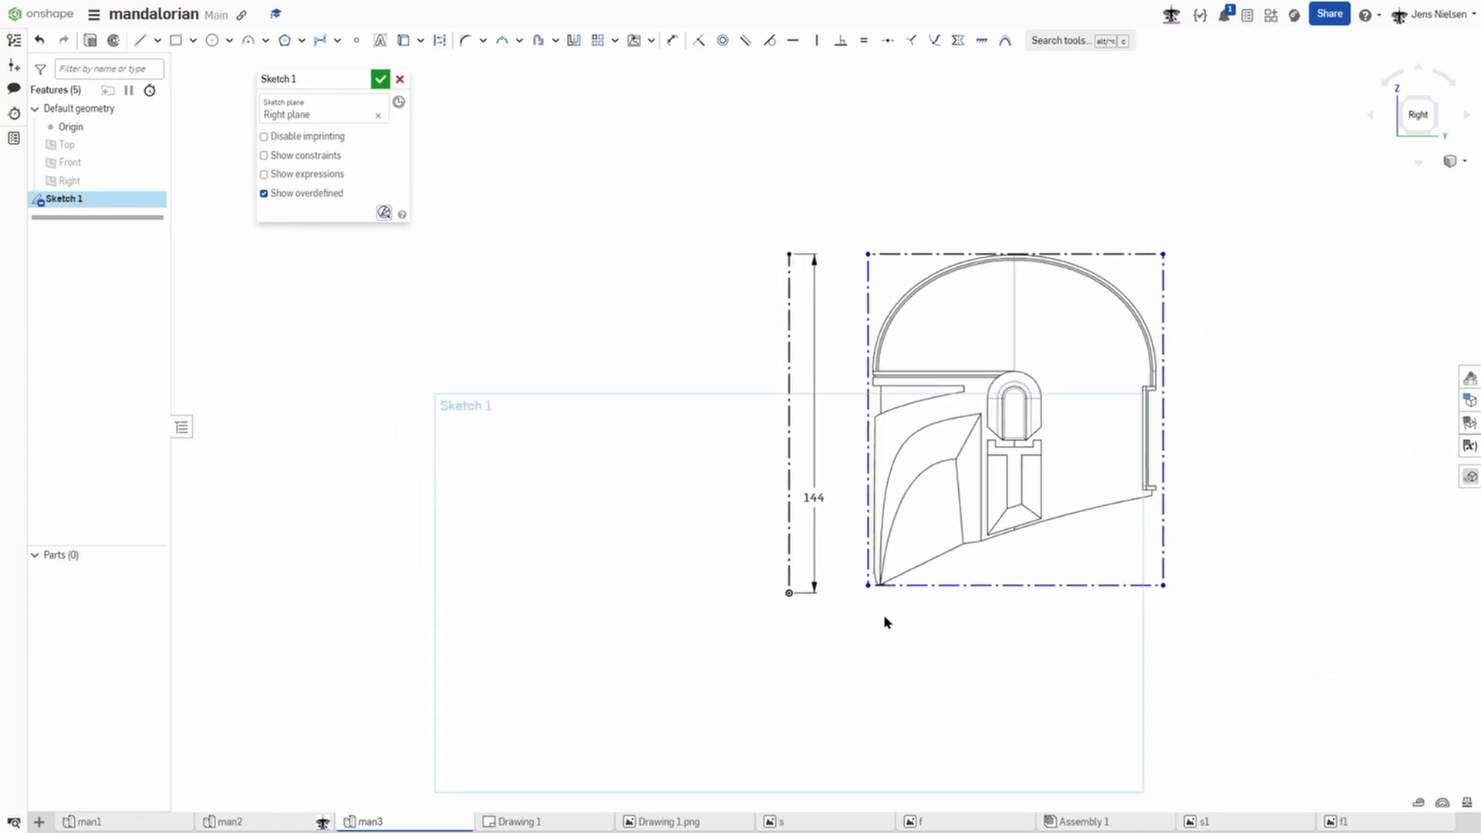
pyautogui.moveTo(866, 577)
pyautogui.mouseDown()
pyautogui.moveTo(824, 767)
pyautogui.moveTo(822, 617)
pyautogui.moveTo(780, 765)
pyautogui.moveTo(722, 801)
pyautogui.moveTo(558, 804)
pyautogui.moveTo(562, 789)
pyautogui.mouseUp()
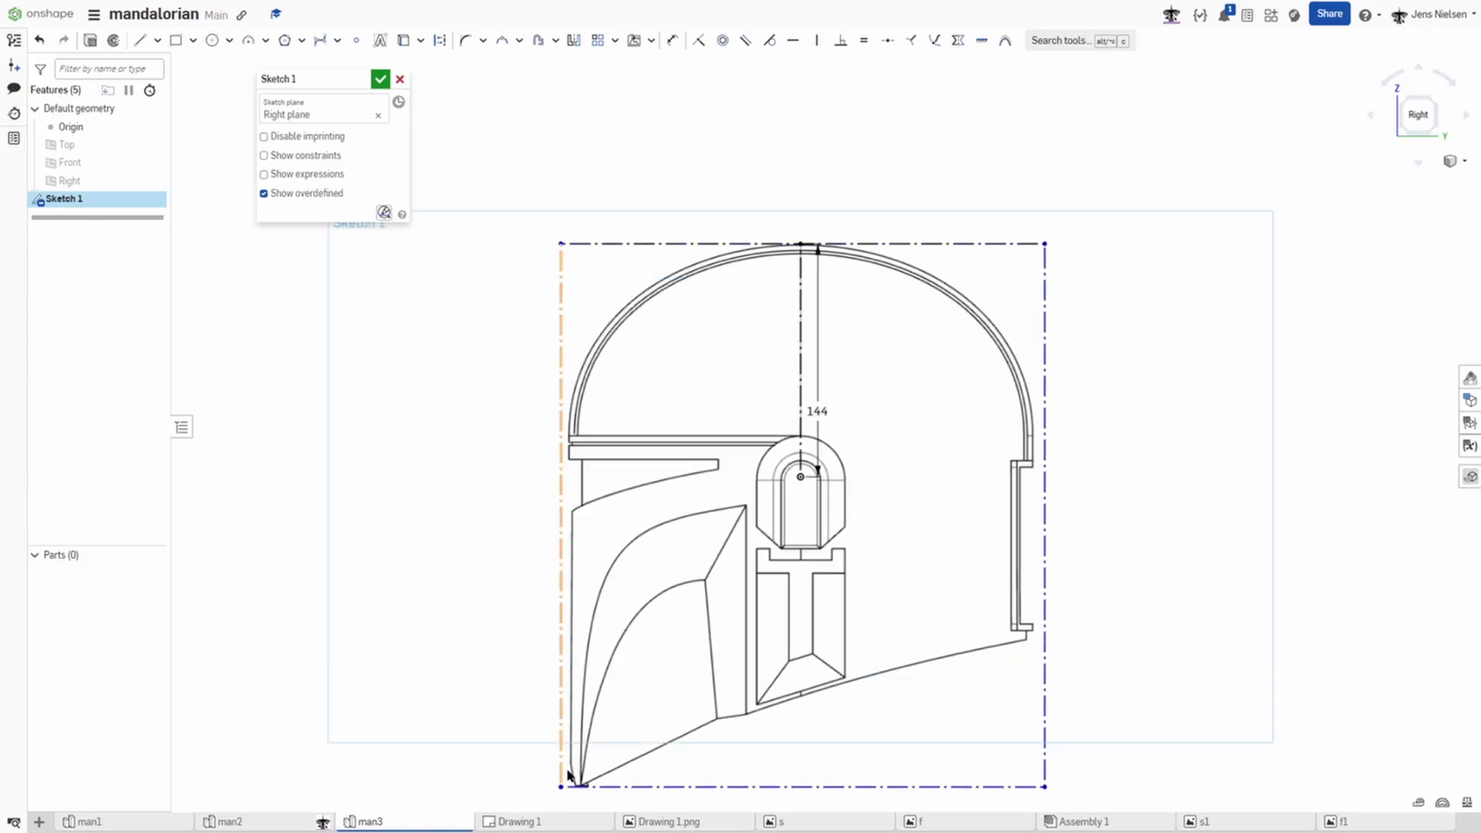
pyautogui.scroll(-1, 1201, 561)
pyautogui.scroll(-2, 1202, 560)
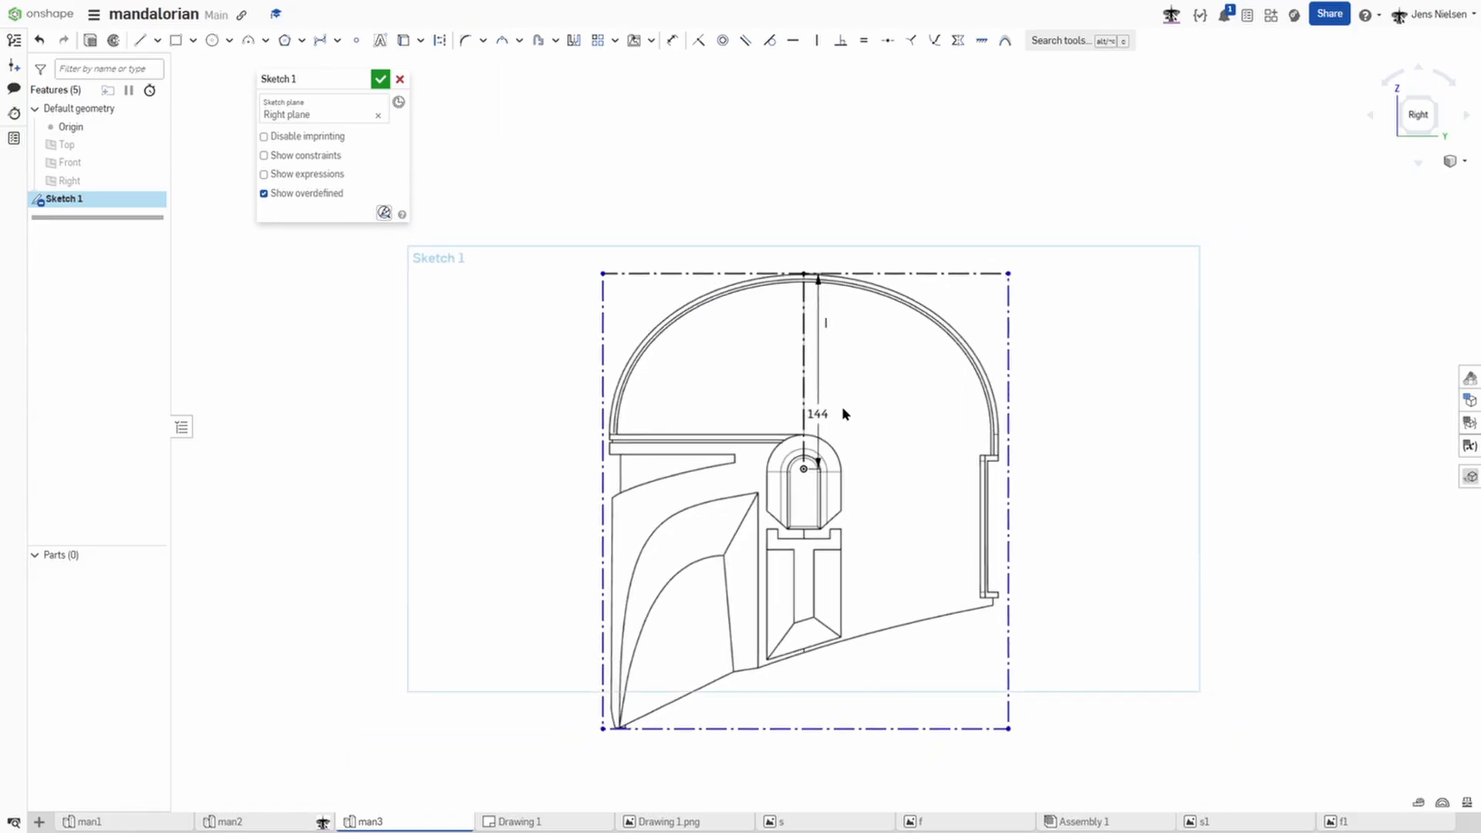
# Step: Move the 144 mm dimension clear of the helmet image and finish the sketch
pyautogui.press('Escape')
pyautogui.moveTo(819, 413); pyautogui.dragTo(1185, 418)
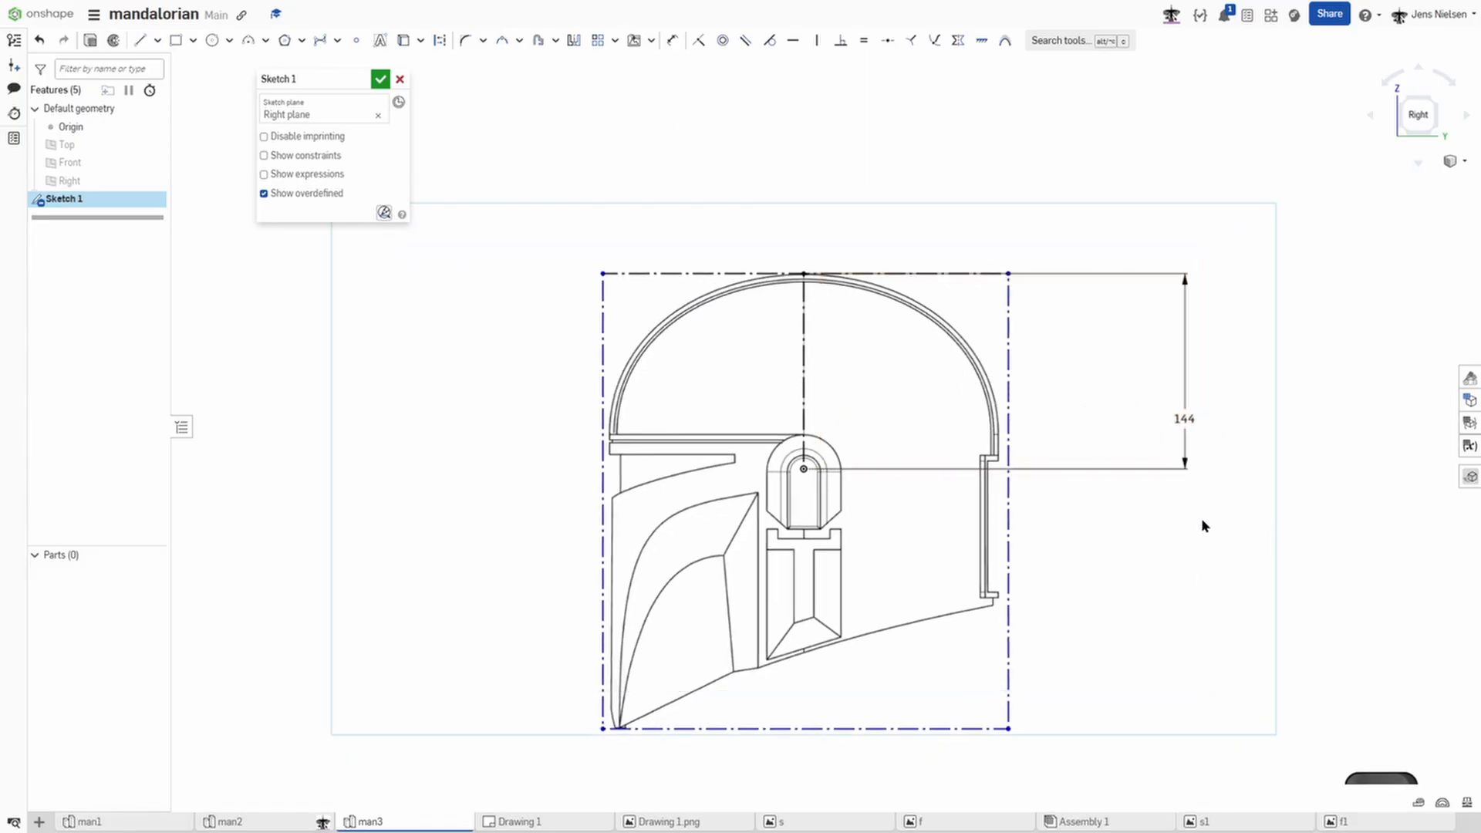
pyautogui.click(380, 79)
# Step: Start a second sketch on the Front plane
pyautogui.moveTo(553, 267); pyautogui.dragTo(508, 267, button='right')
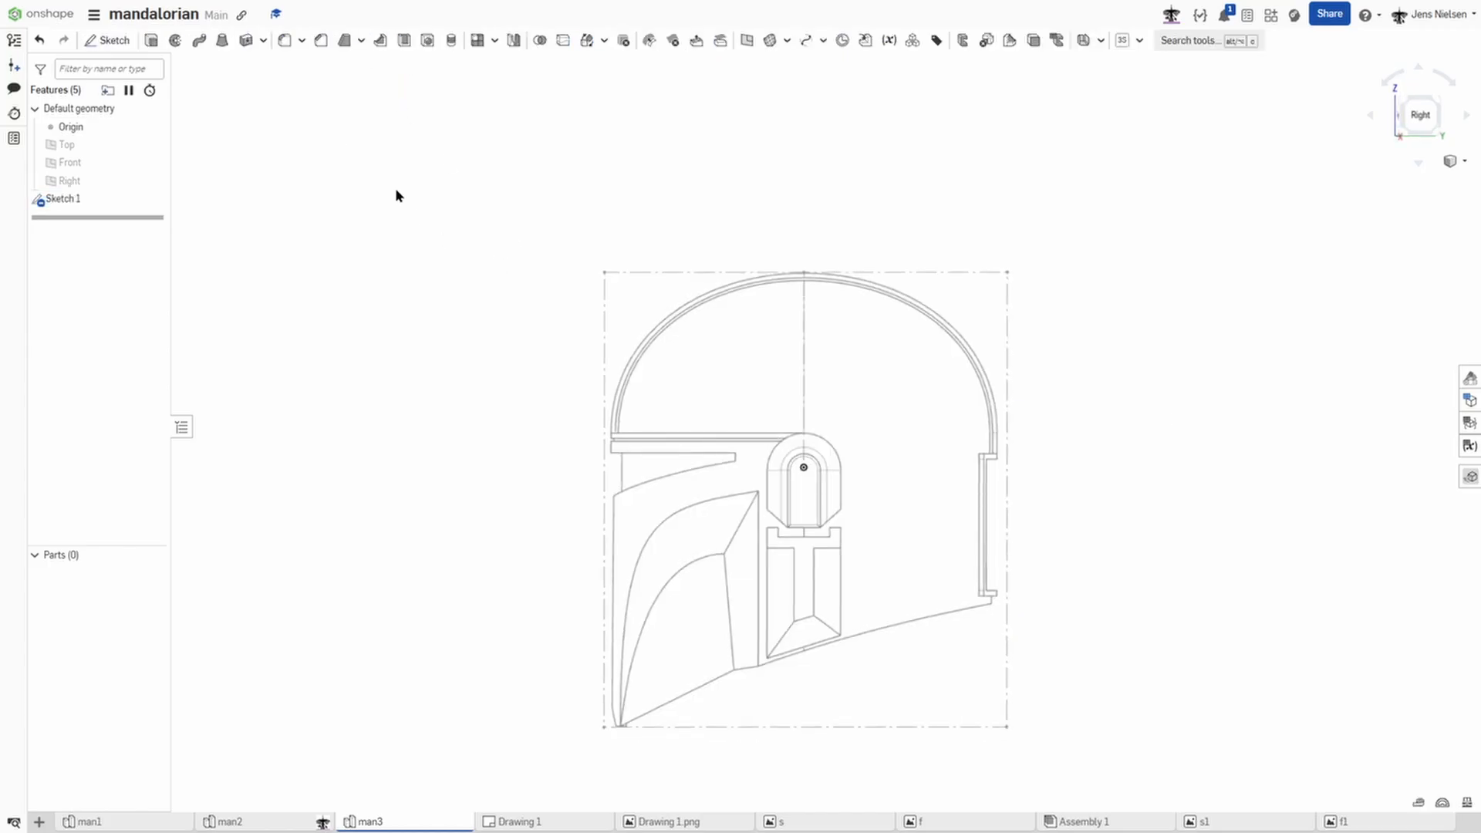
pyautogui.press('s')
pyautogui.click(414, 178)
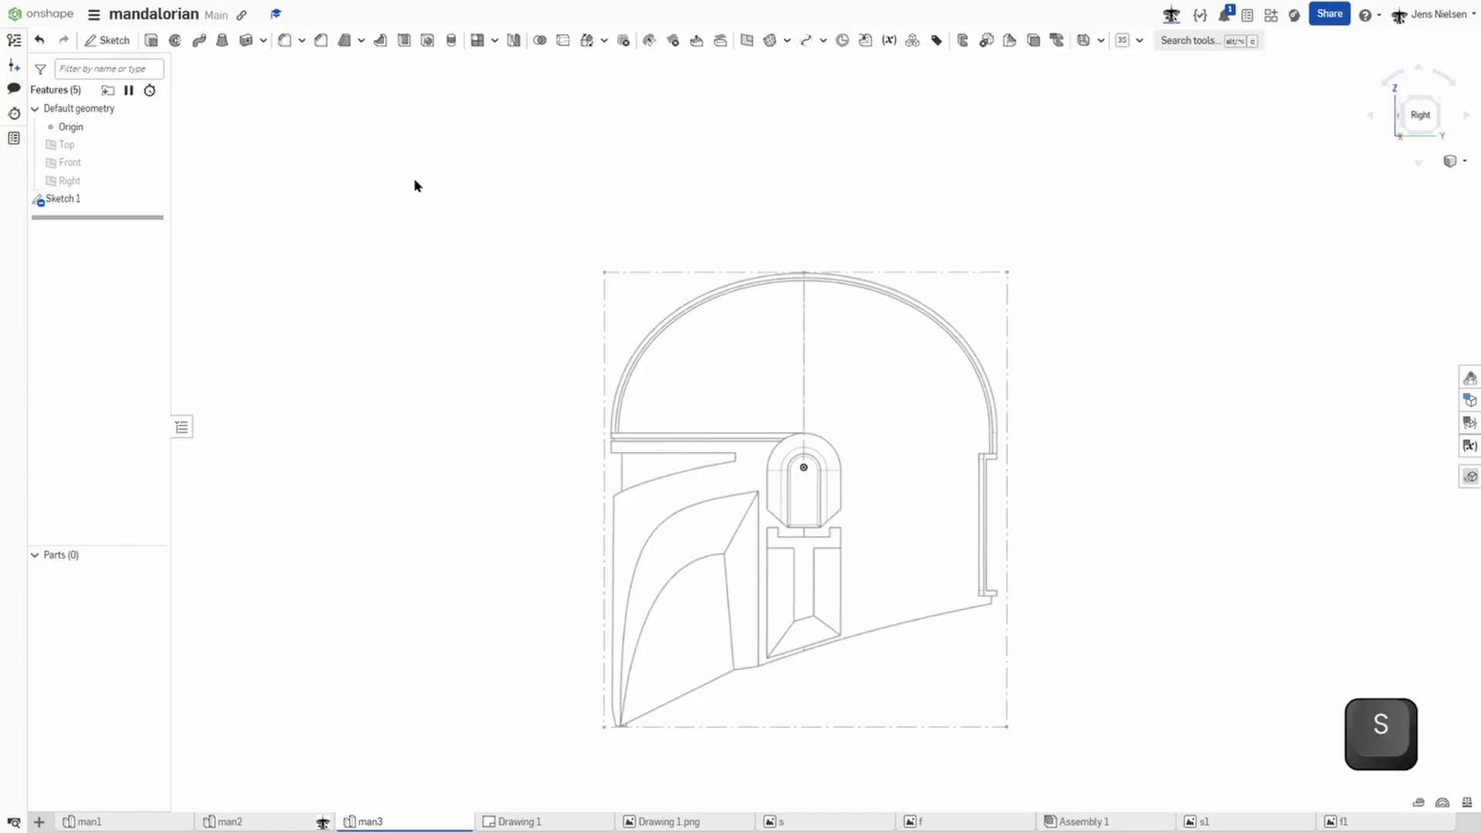
pyautogui.click(91, 161)
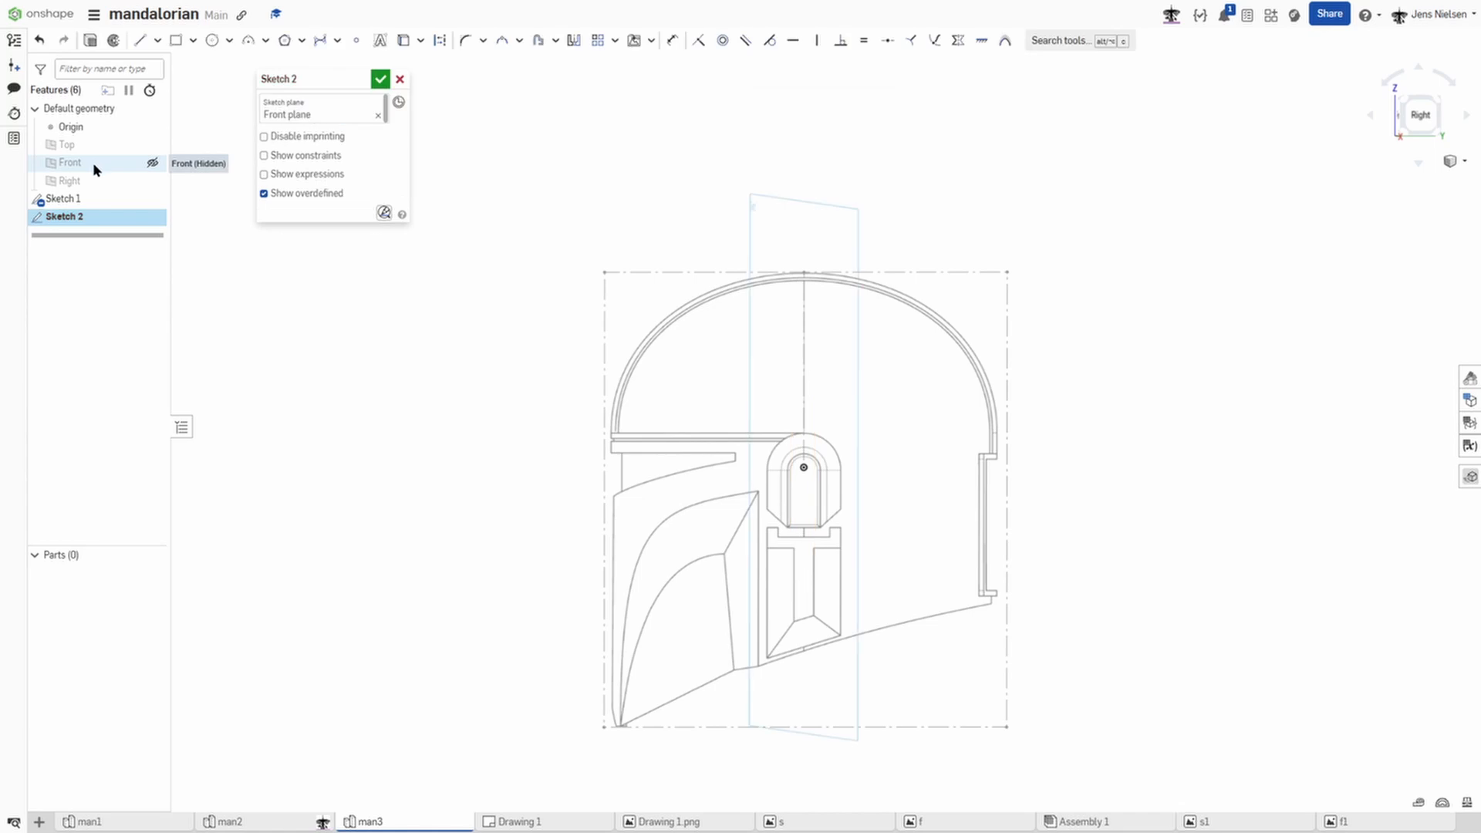
# Step: Insert the half front-view image f into the Front plane sketch, placing it beside the side-view image
pyautogui.moveTo(373, 376); pyautogui.dragTo(430, 397, button='right')
pyautogui.press('s')
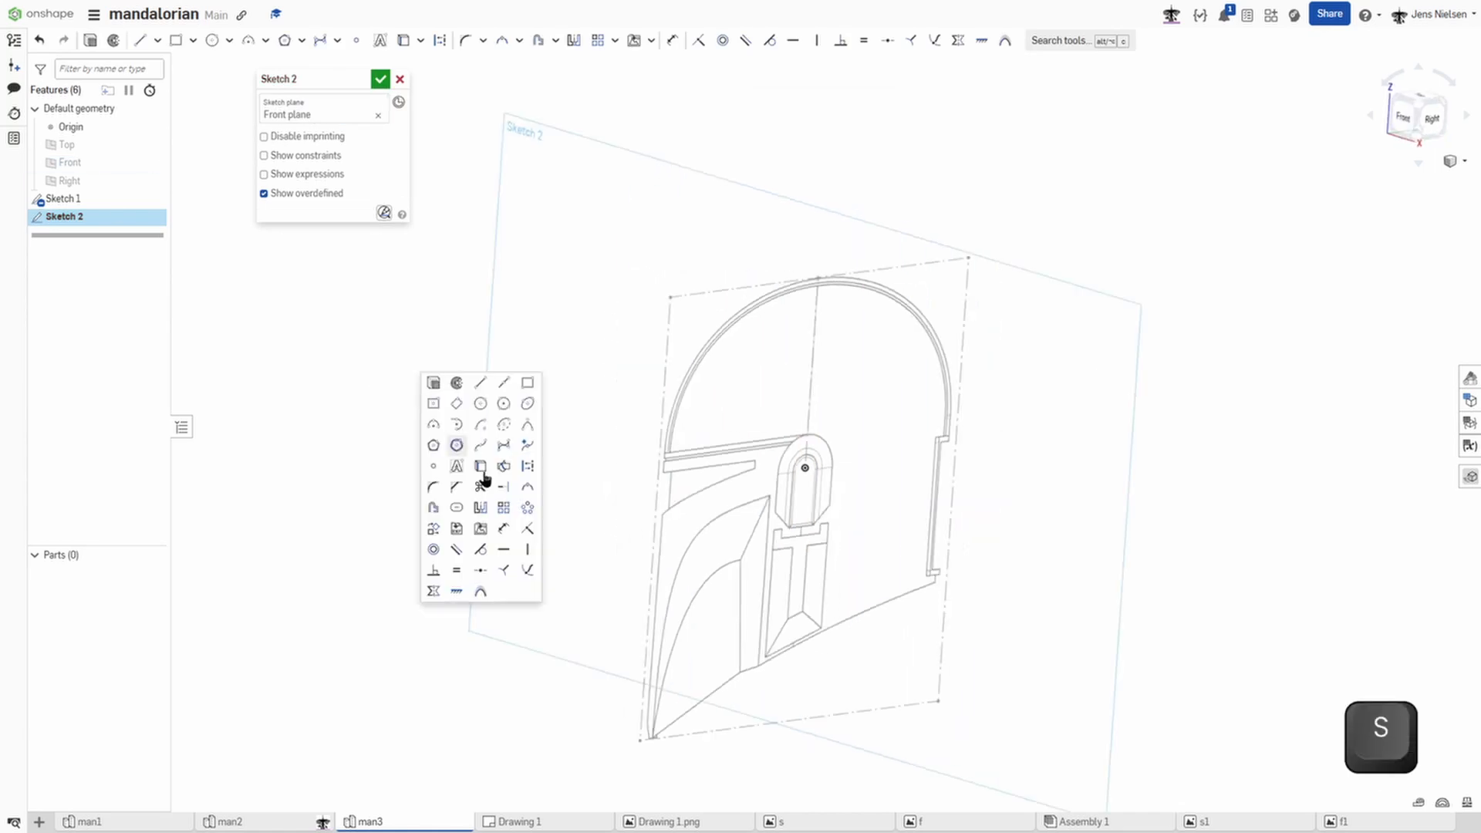
pyautogui.click(478, 530)
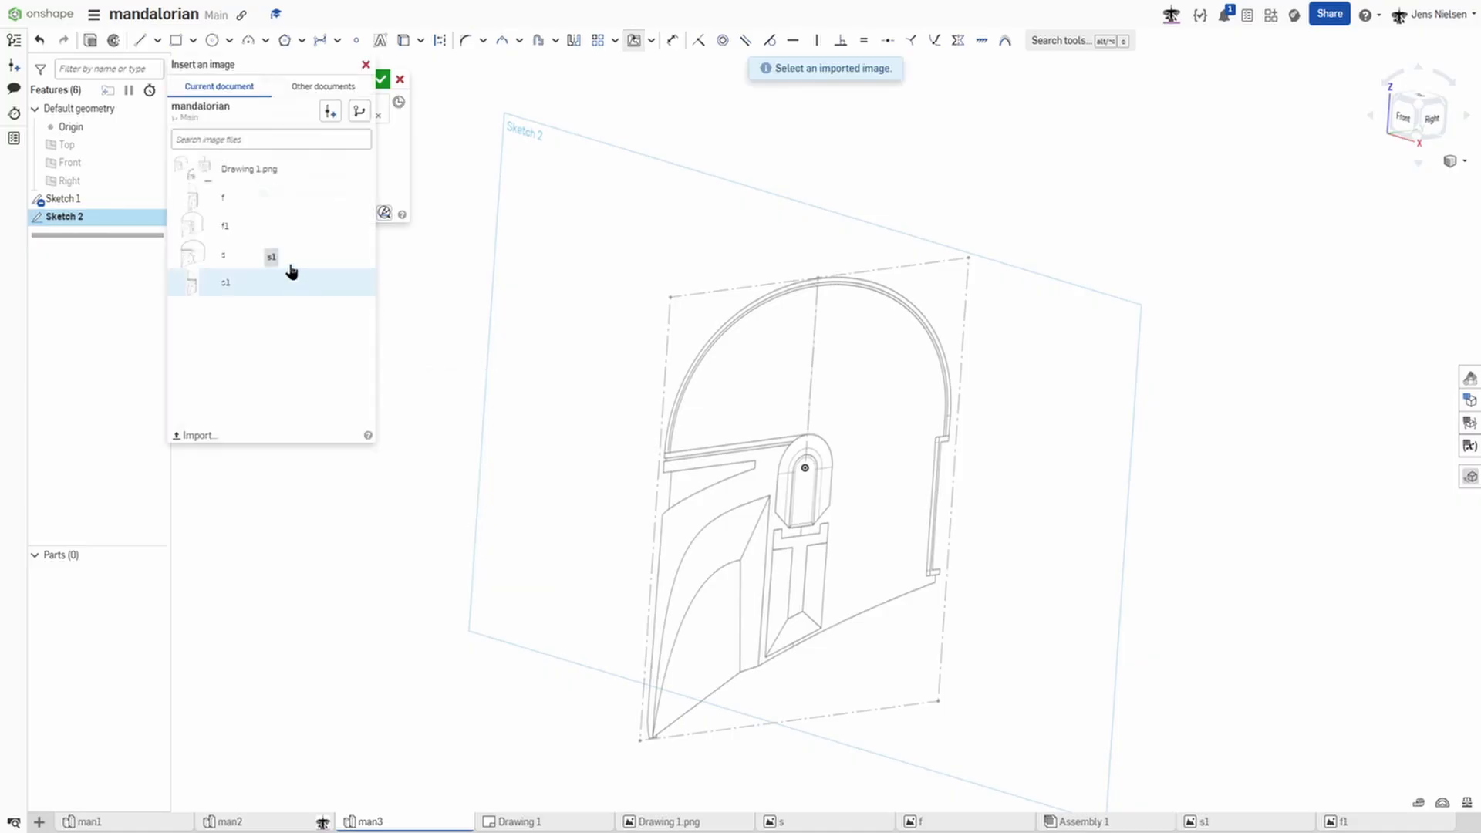
pyautogui.click(224, 202)
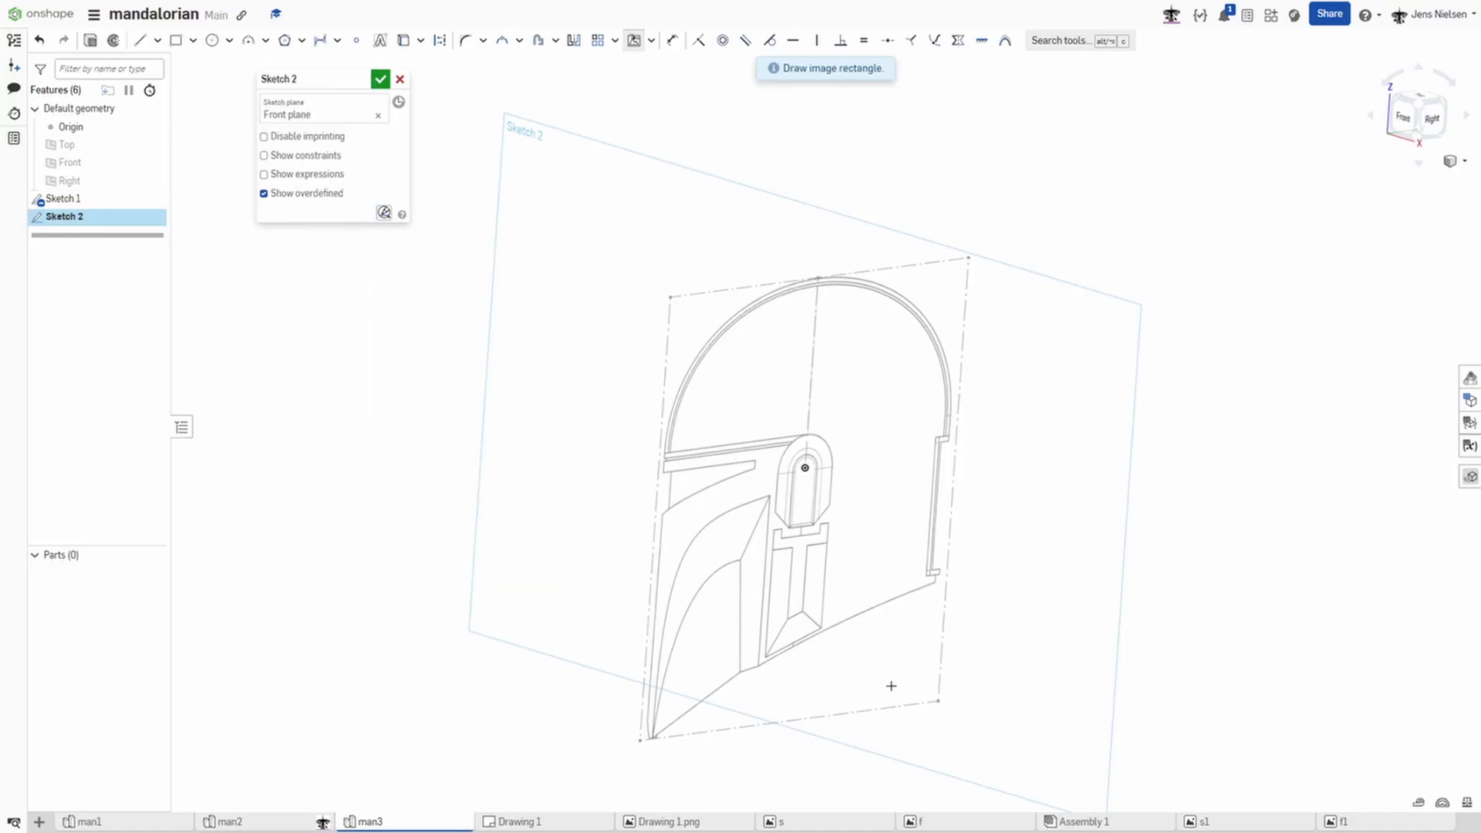
pyautogui.click(885, 732)
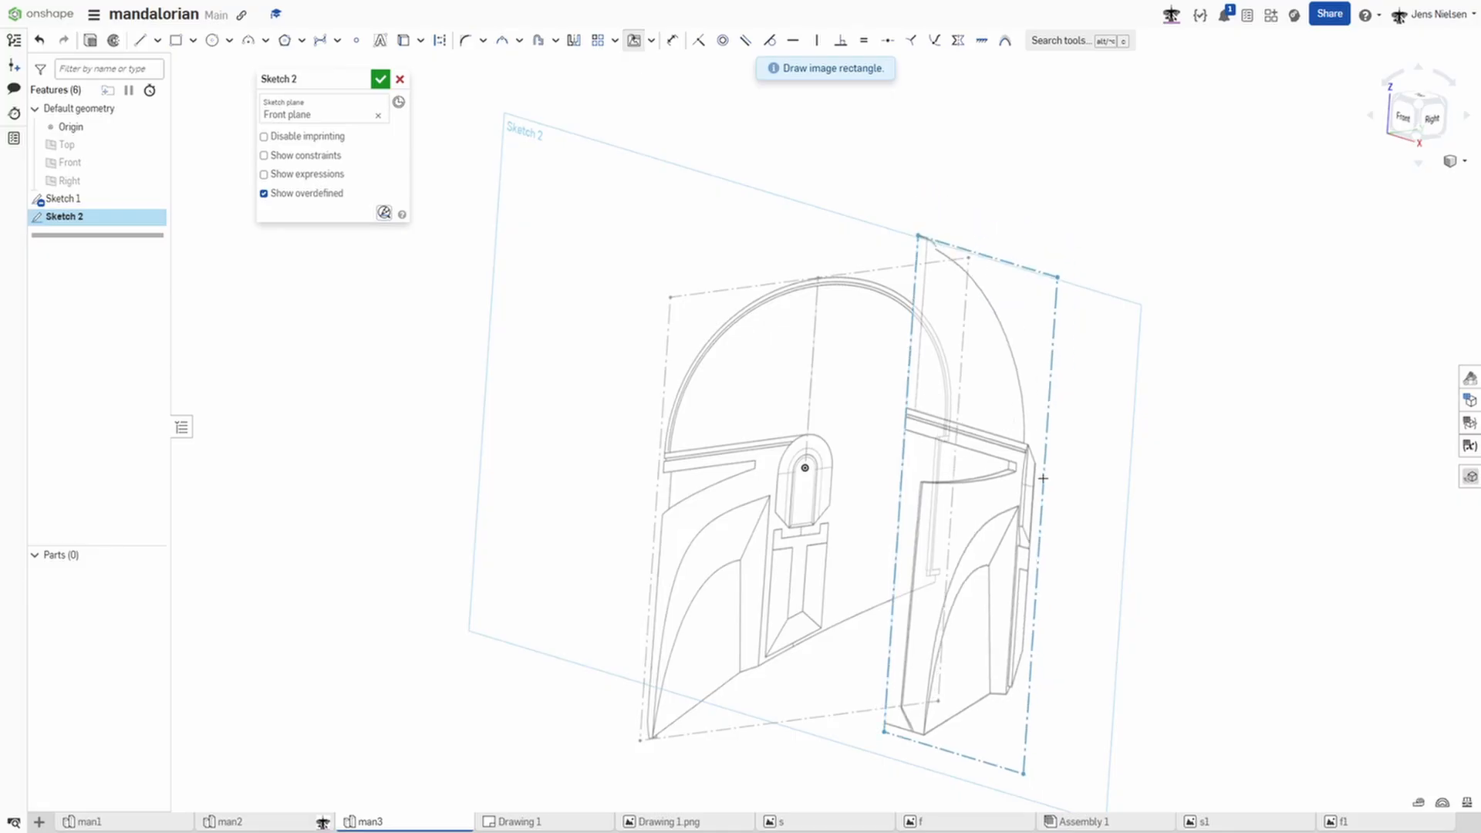
pyautogui.click(1032, 495)
pyautogui.press('n')
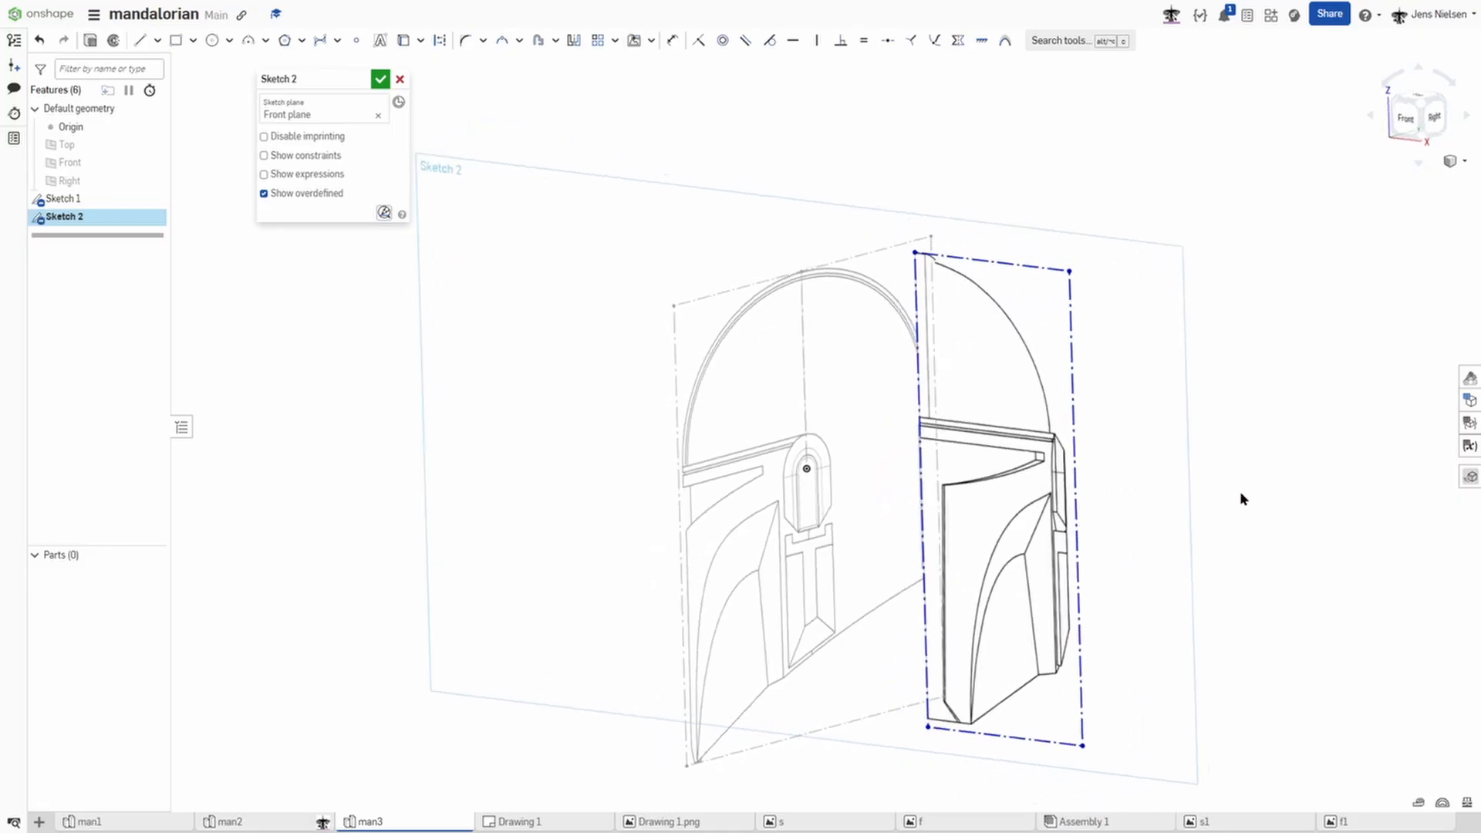
pyautogui.moveTo(1223, 502); pyautogui.dragTo(950, 605, button='right')
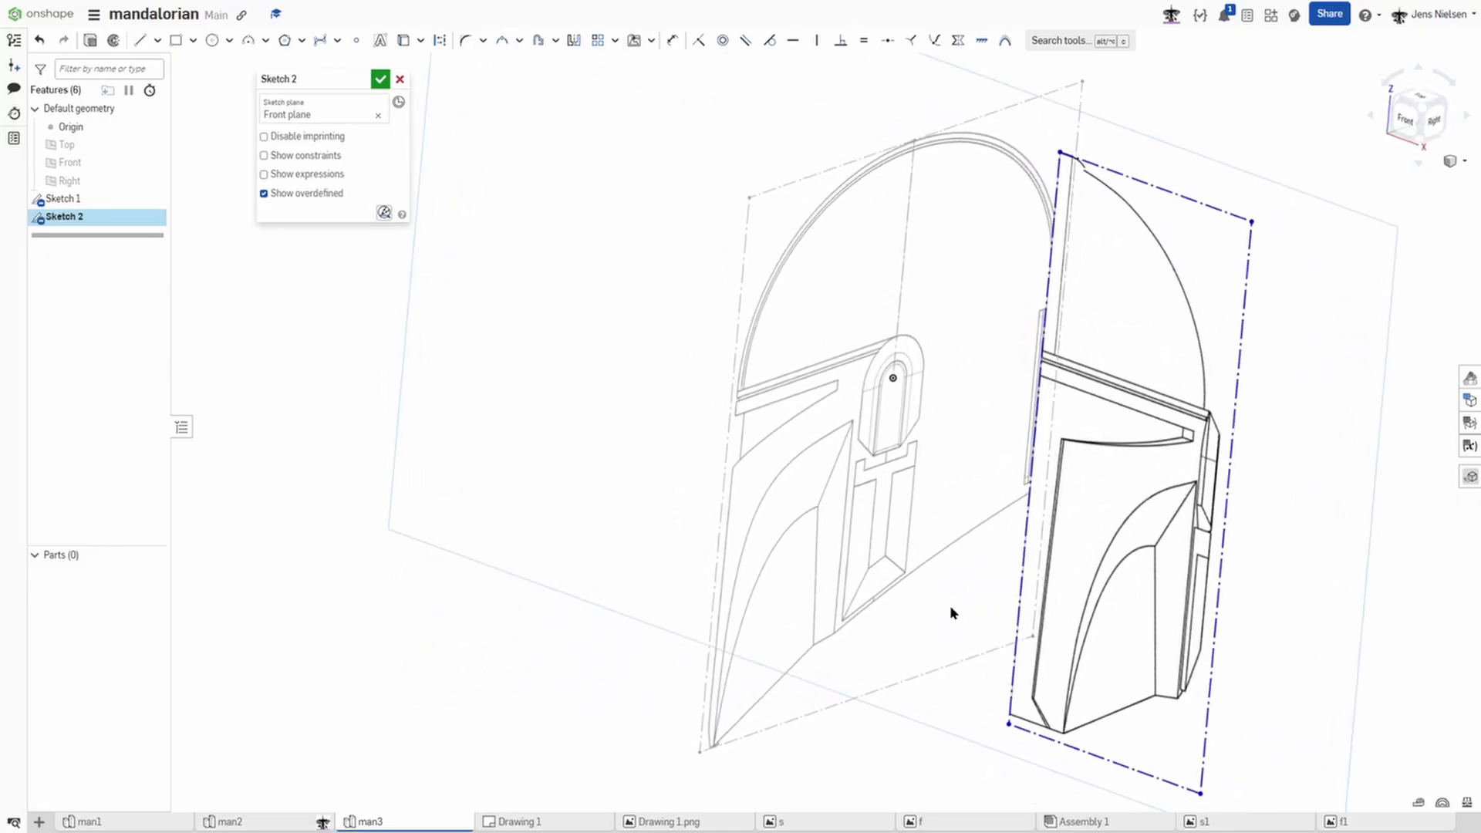
# Step: Make the inner vertical edge of the front-view image coincident with the origin
pyautogui.press('i')
pyautogui.click(1037, 401)
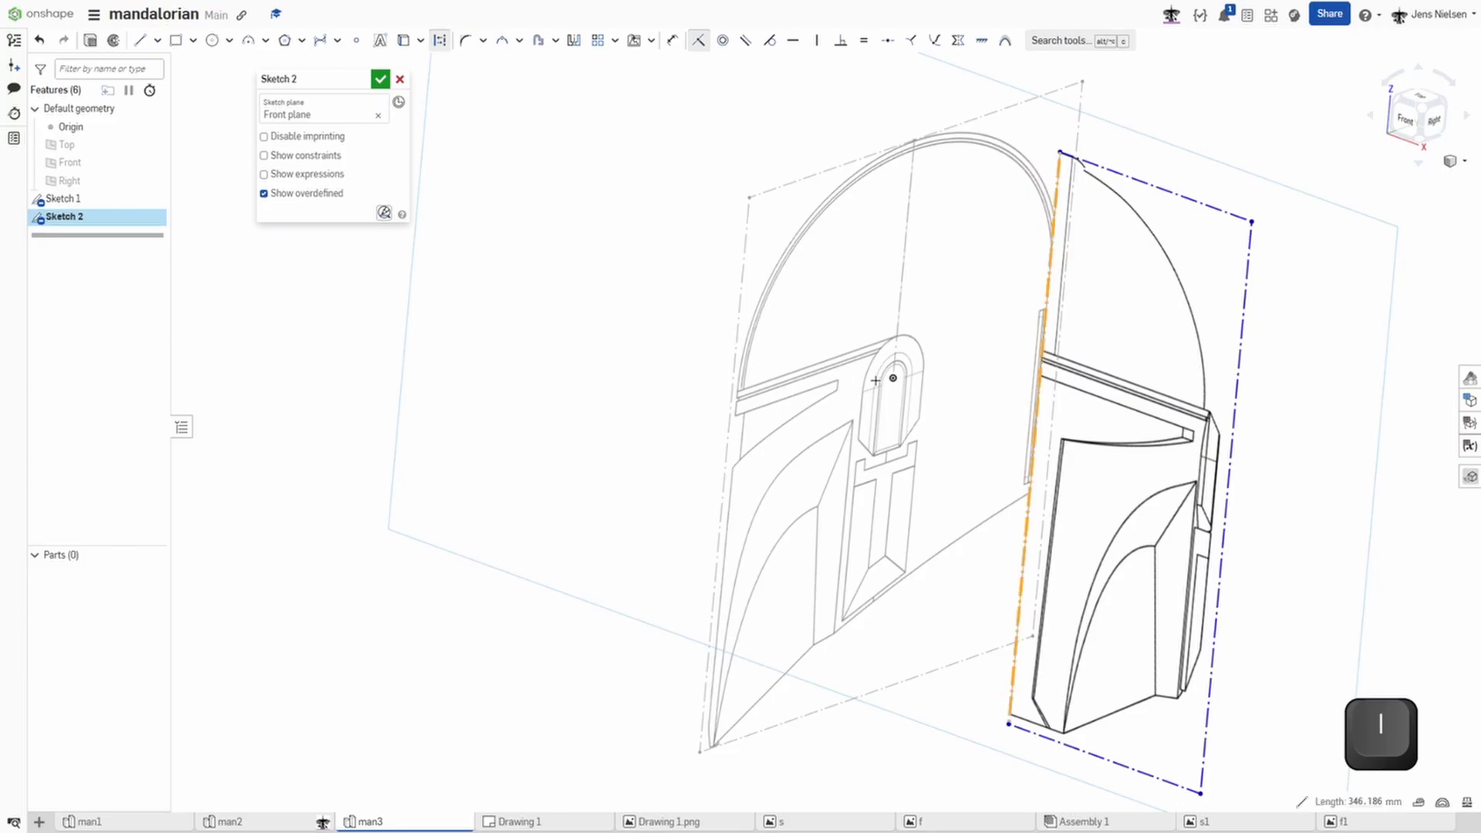
pyautogui.click(892, 379)
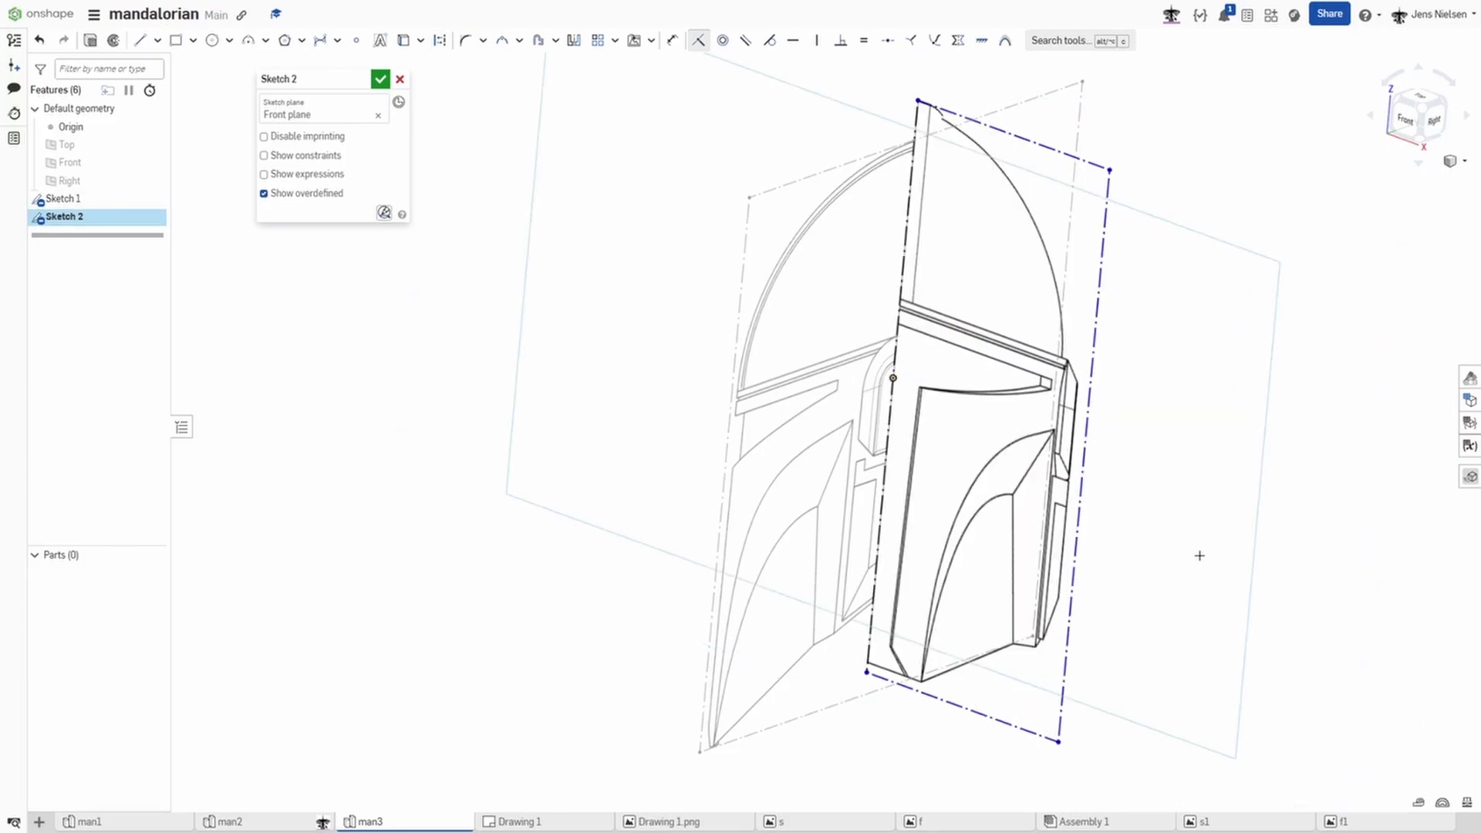
pyautogui.moveTo(1199, 555); pyautogui.dragTo(1045, 235, button='right')
pyautogui.press('Escape')
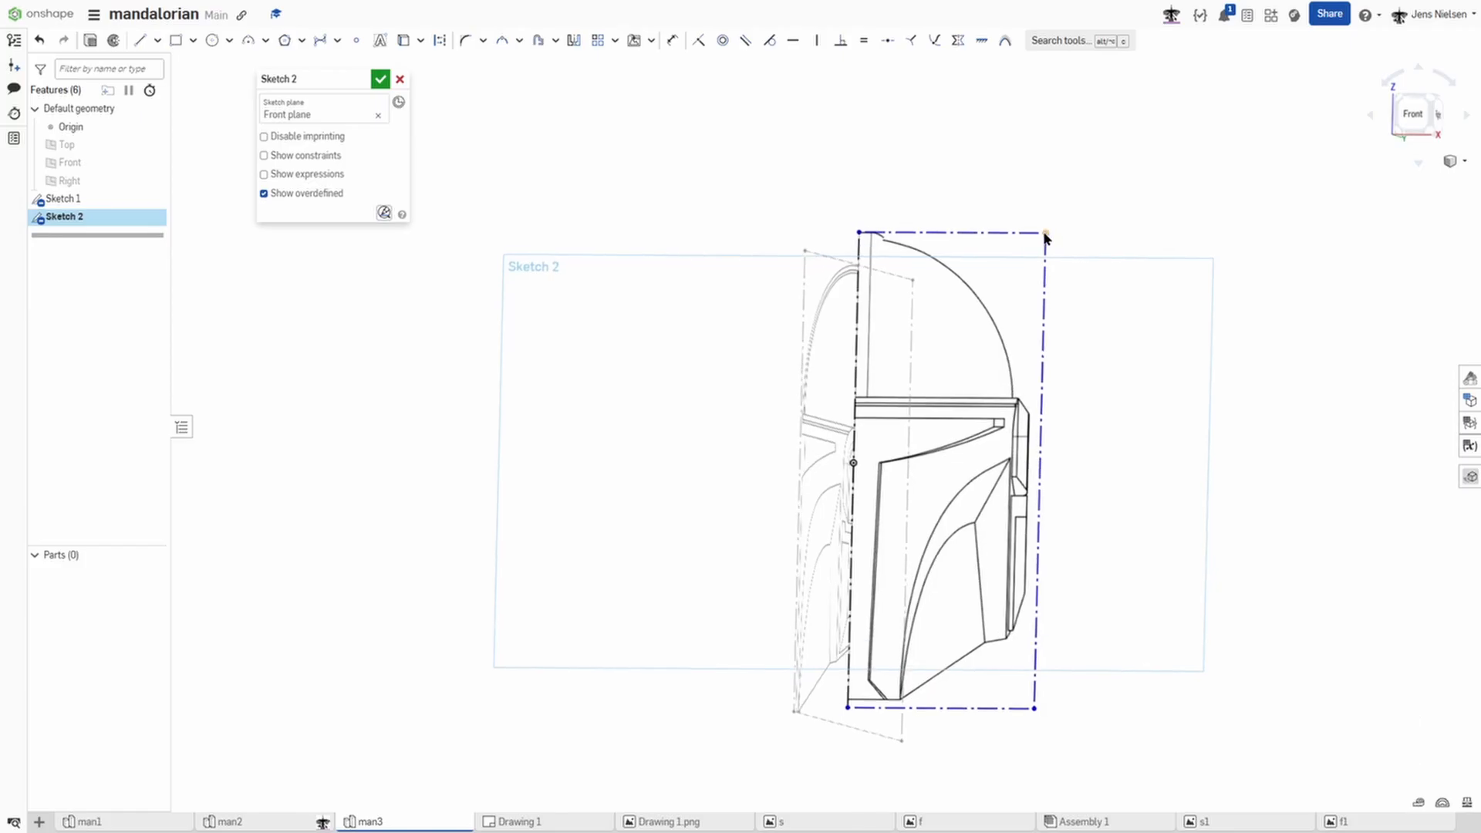
# Step: Shrink the front-view image by its upper outer corner until the helmet's top meets the side view's top
pyautogui.moveTo(1045, 234); pyautogui.dragTo(980, 267)
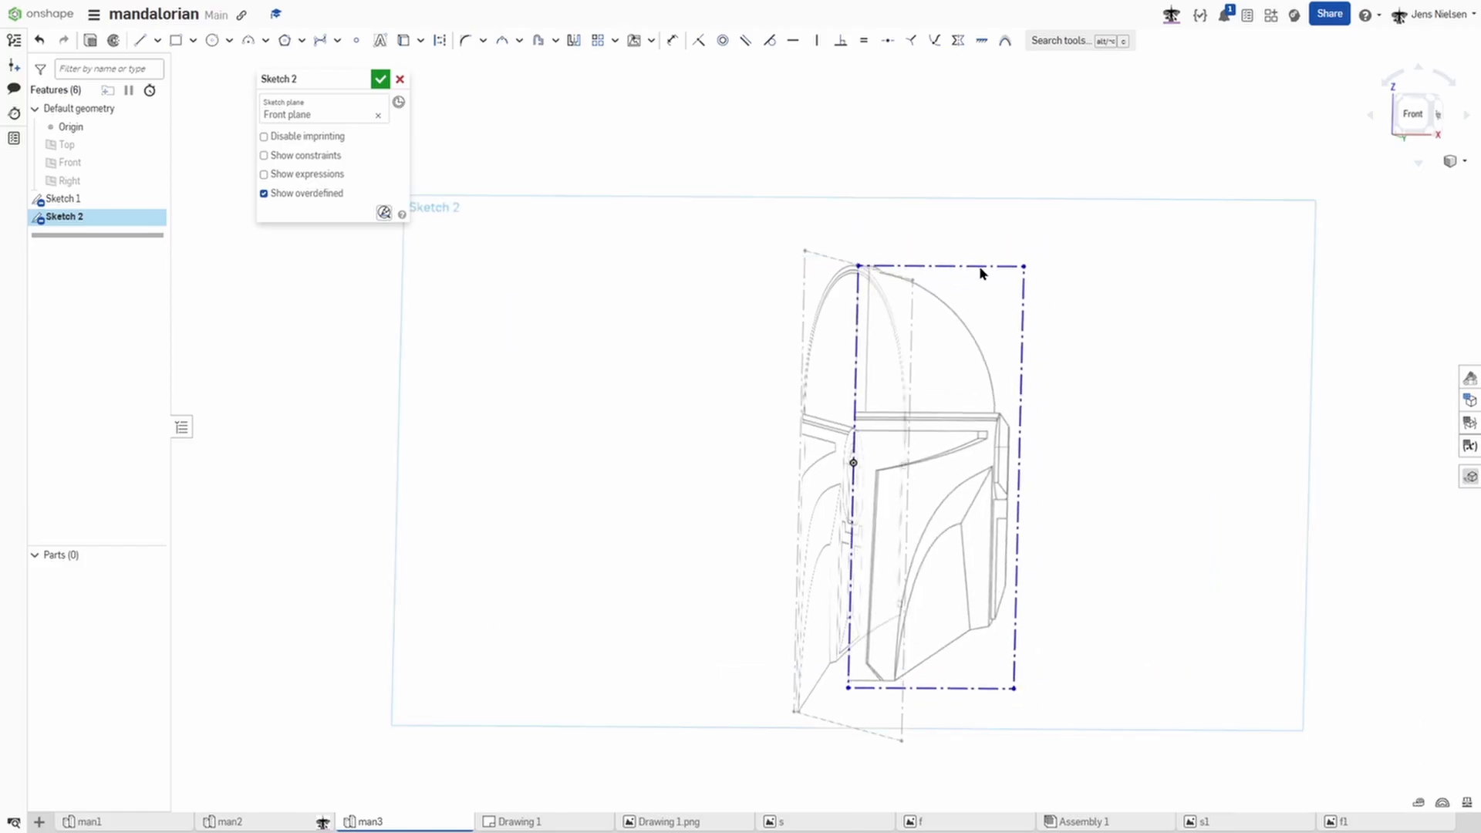
pyautogui.scroll(10, 1055, 377)
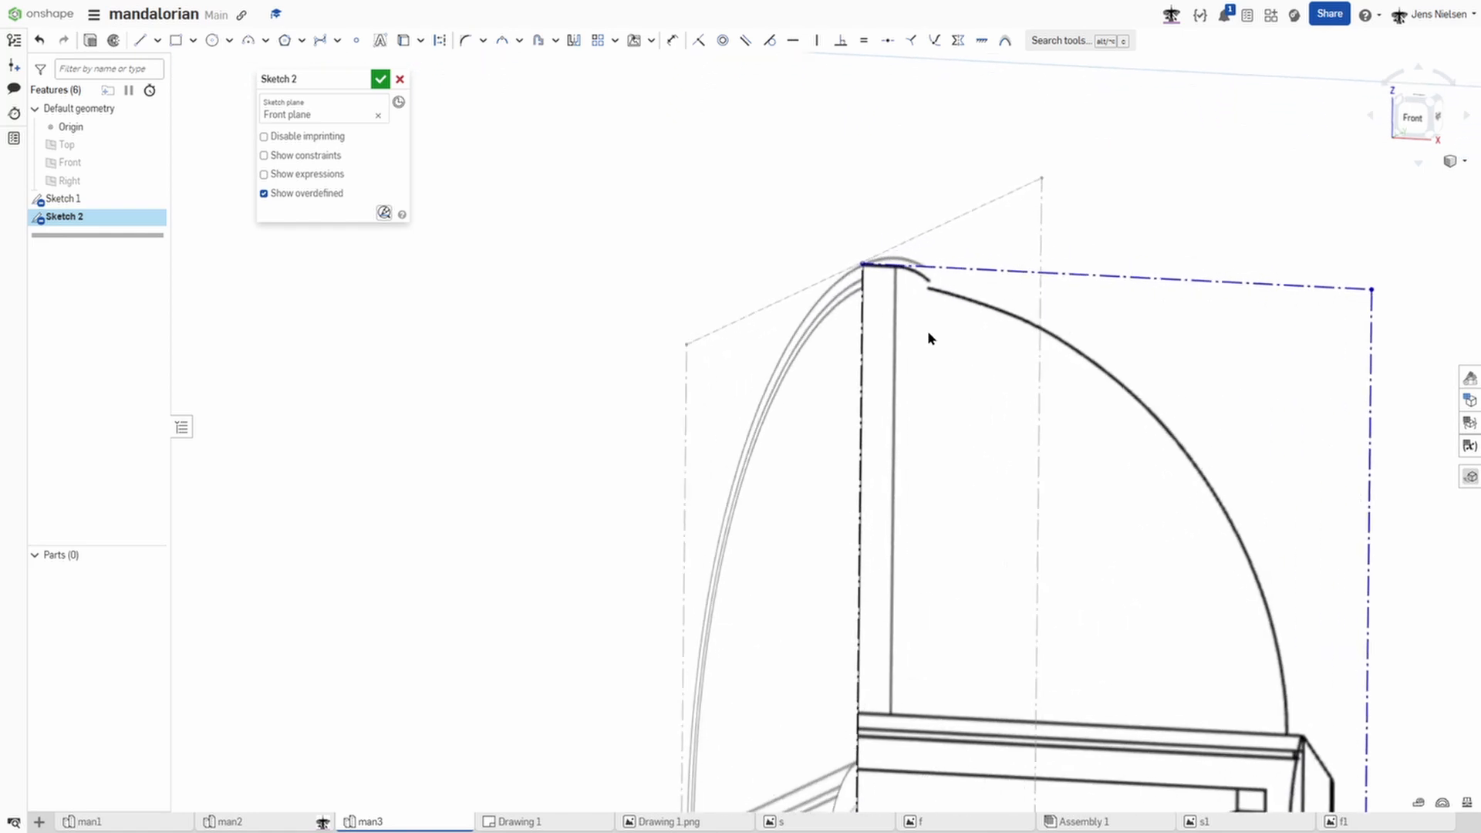
pyautogui.scroll(-5, 918, 378)
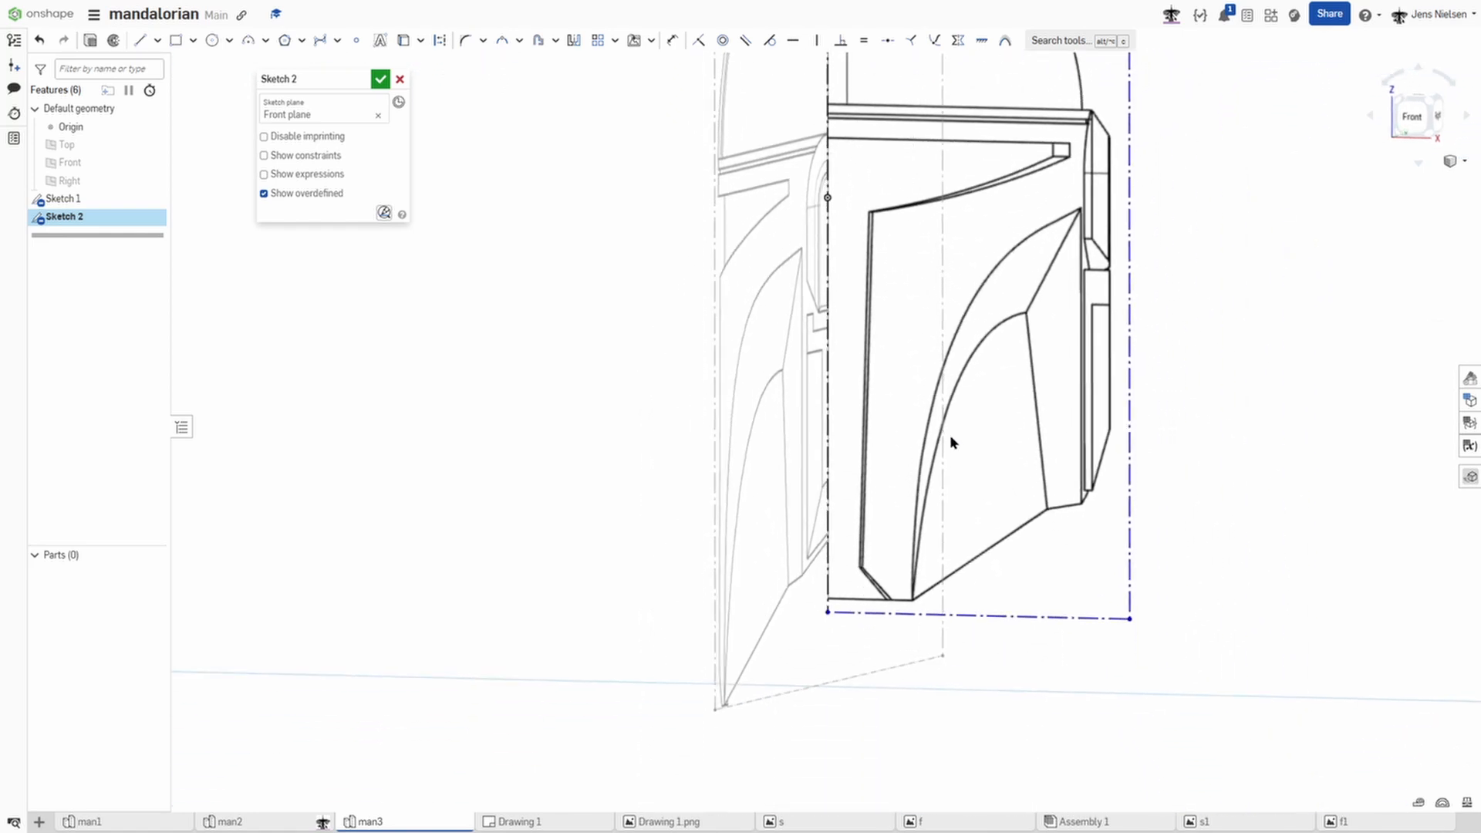
pyautogui.scroll(-6, 952, 441)
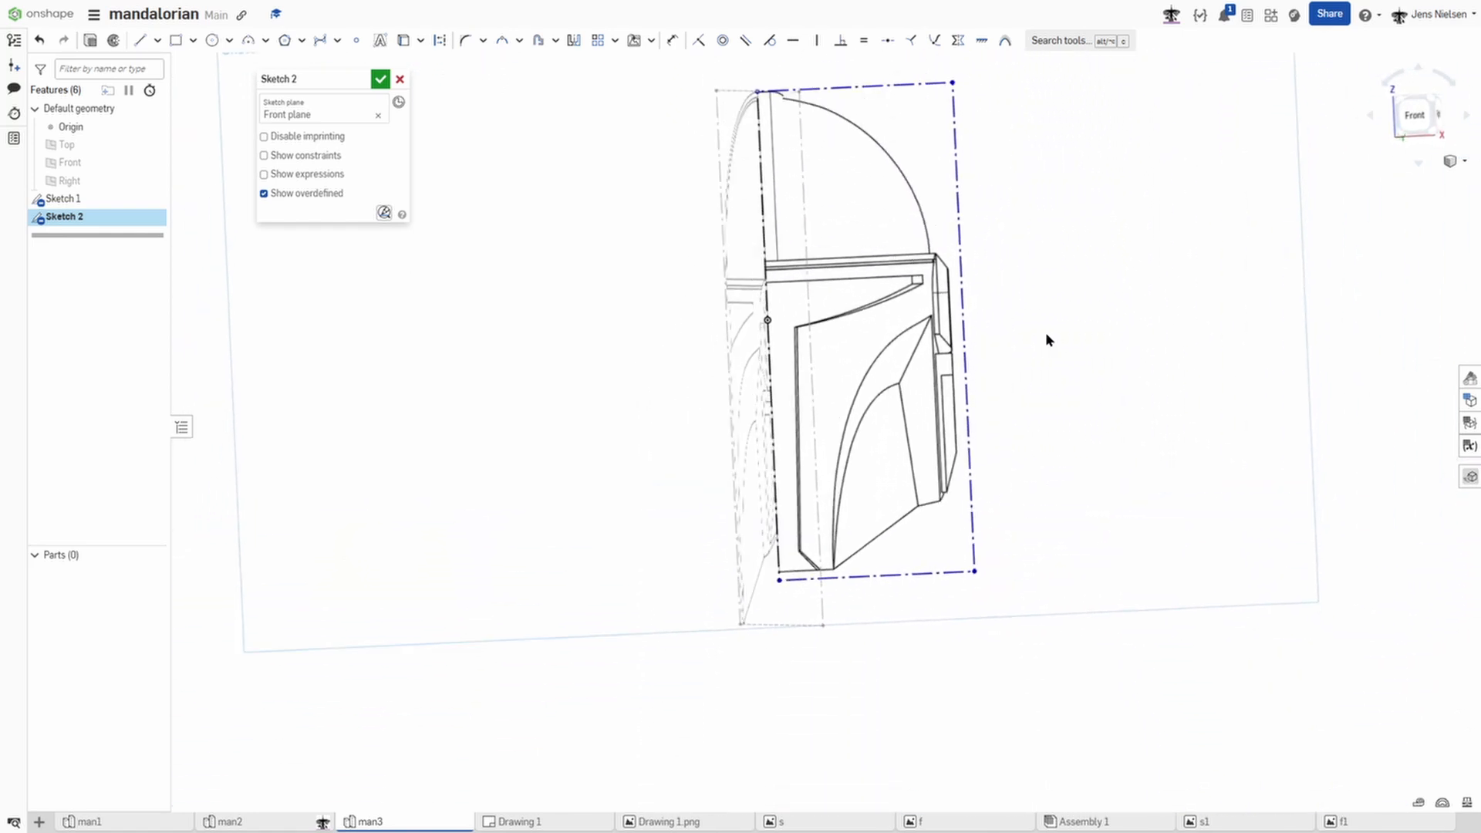
# Step: Constrain the top edge of the front-view image to the top of the side-view image
pyautogui.moveTo(1047, 334); pyautogui.dragTo(1046, 458, button='middle')
pyautogui.click(933, 207)
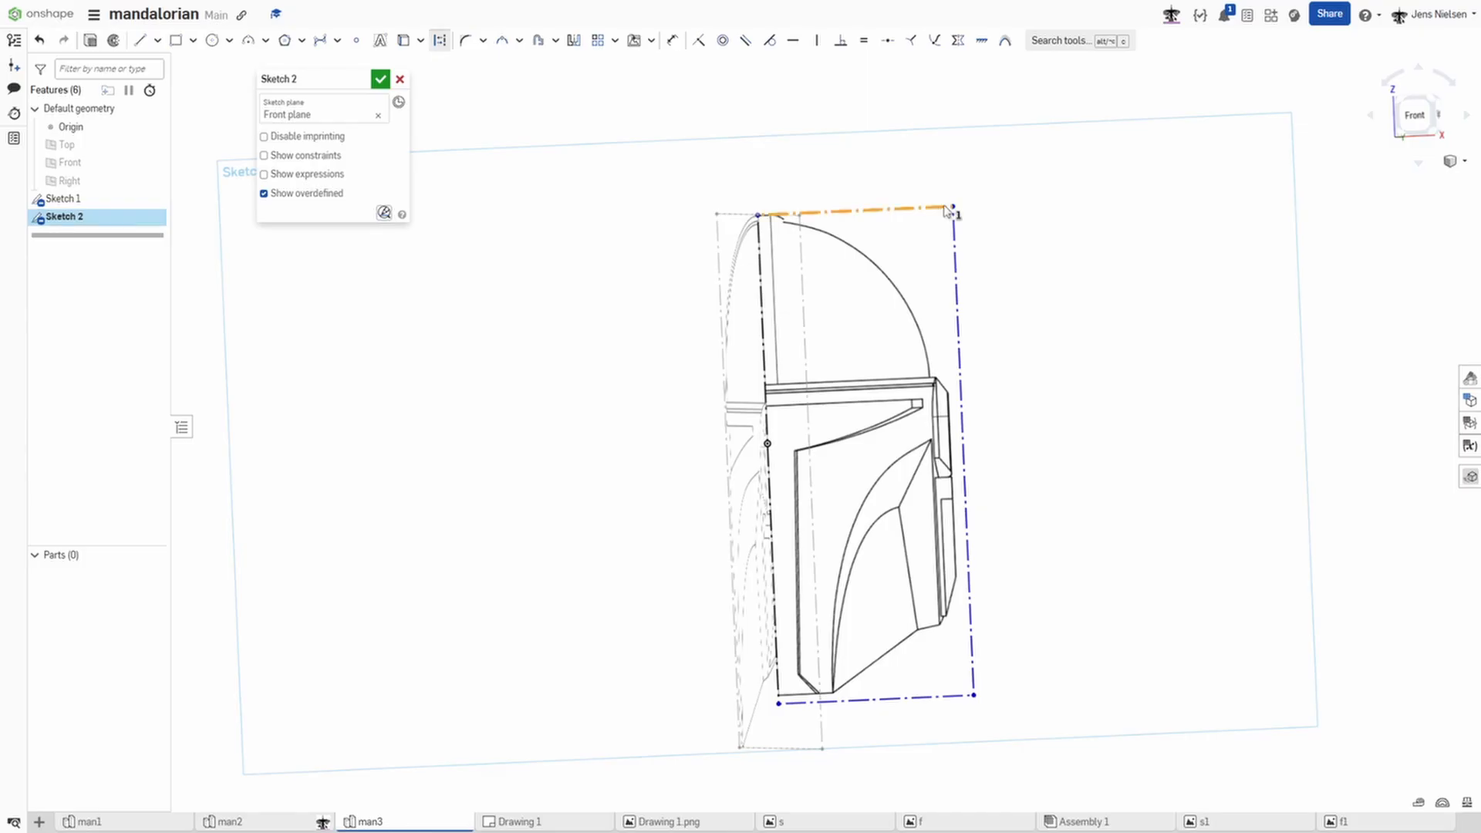
pyautogui.hotkey('shift', 'j')
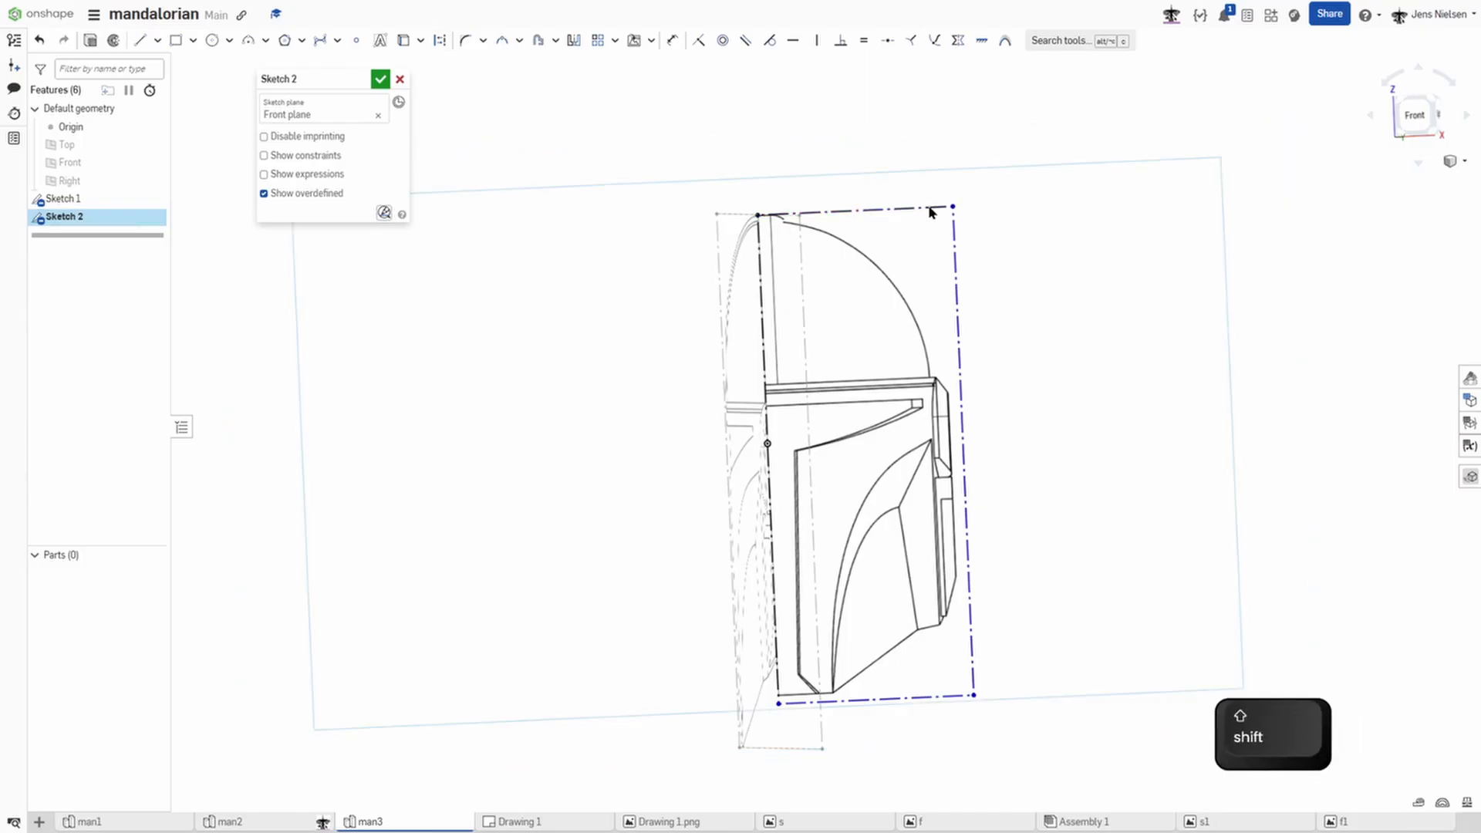
pyautogui.moveTo(1002, 684); pyautogui.dragTo(991, 456, button='middle')
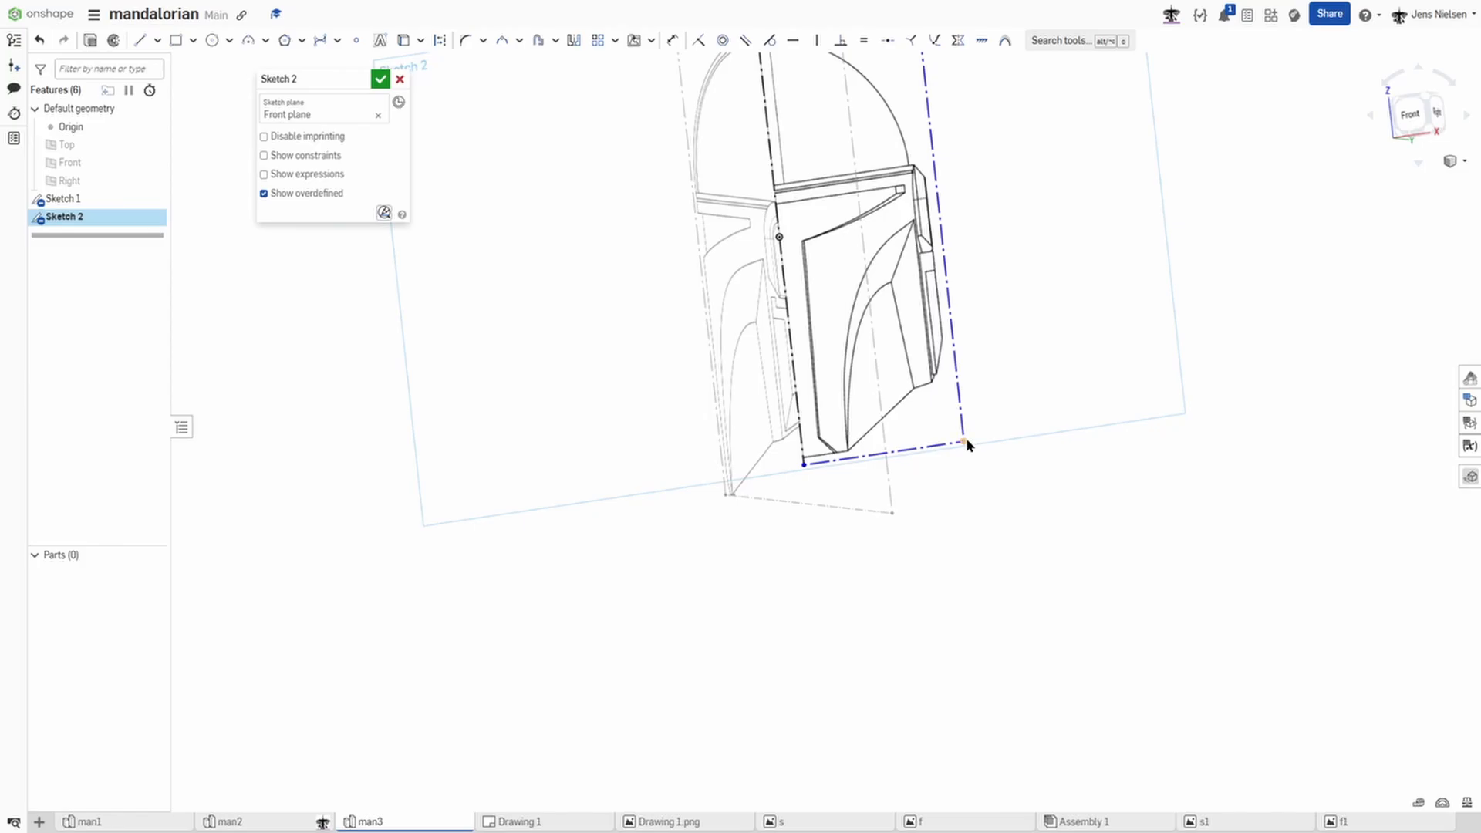
# Step: Scale the front-view image by its lower outer corner to match the side view's height, and finish the sketch
pyautogui.moveTo(964, 439); pyautogui.dragTo(962, 499)
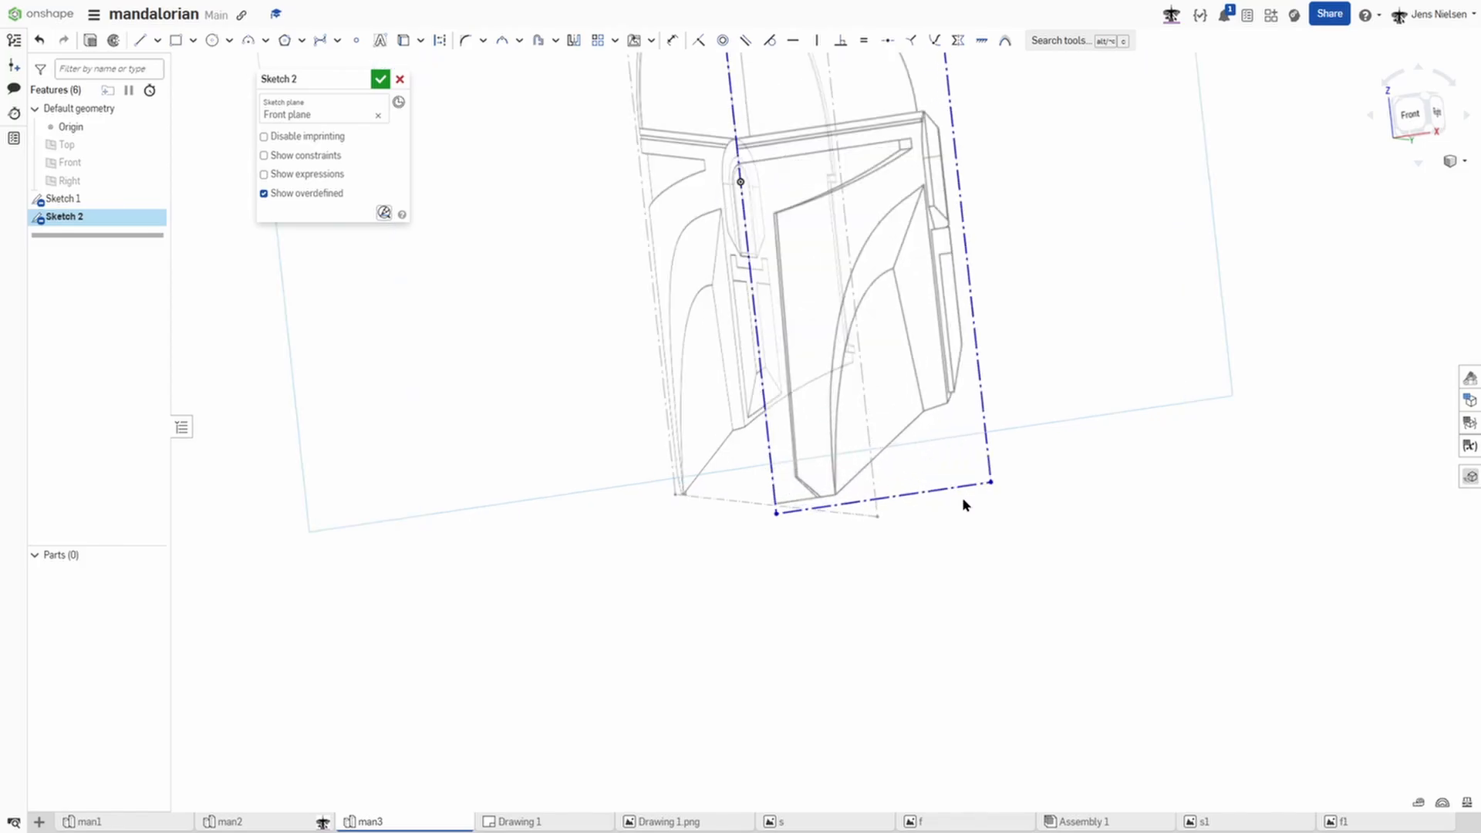
pyautogui.press('n')
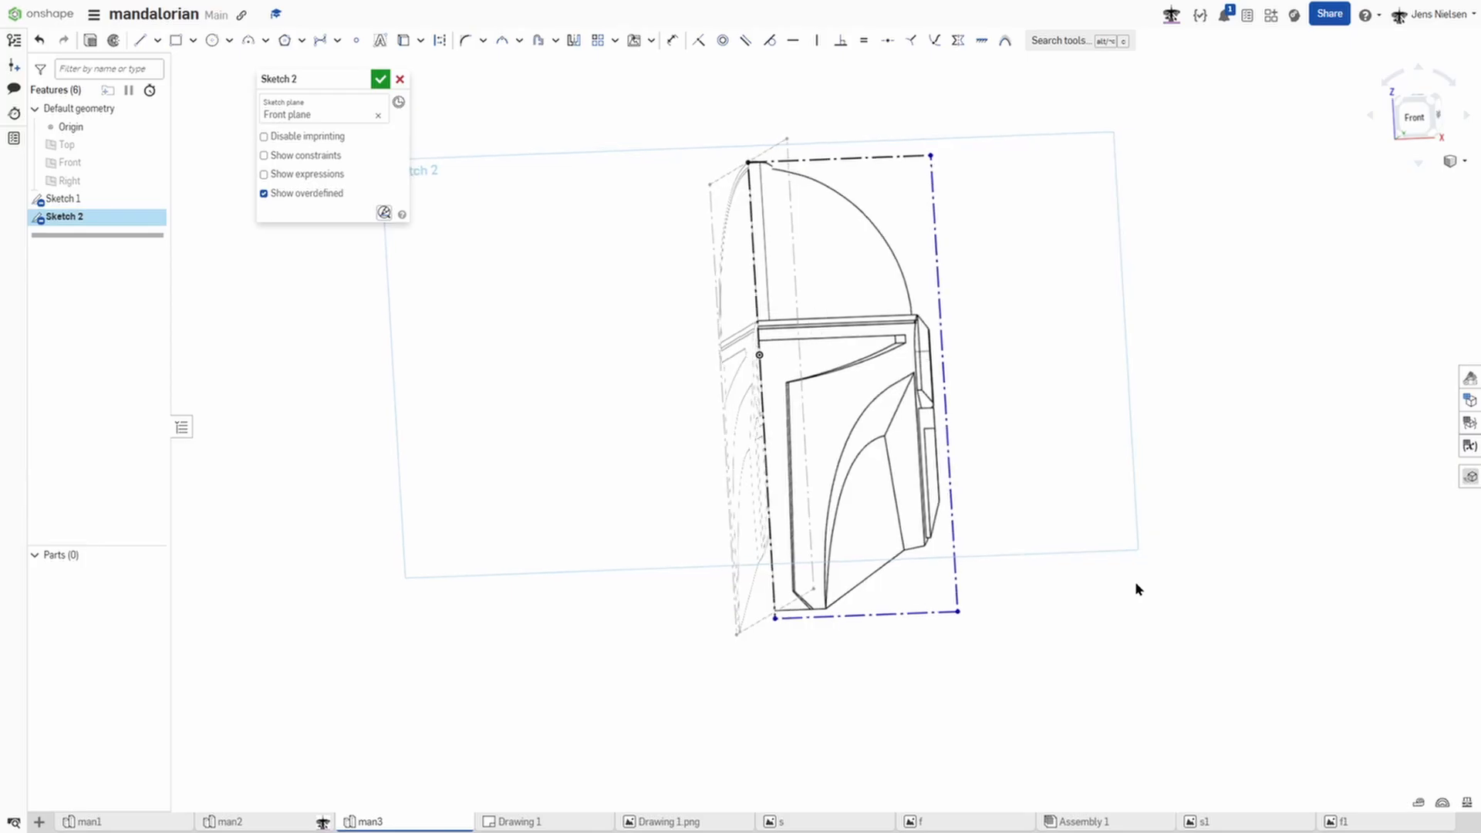
pyautogui.click(381, 79)
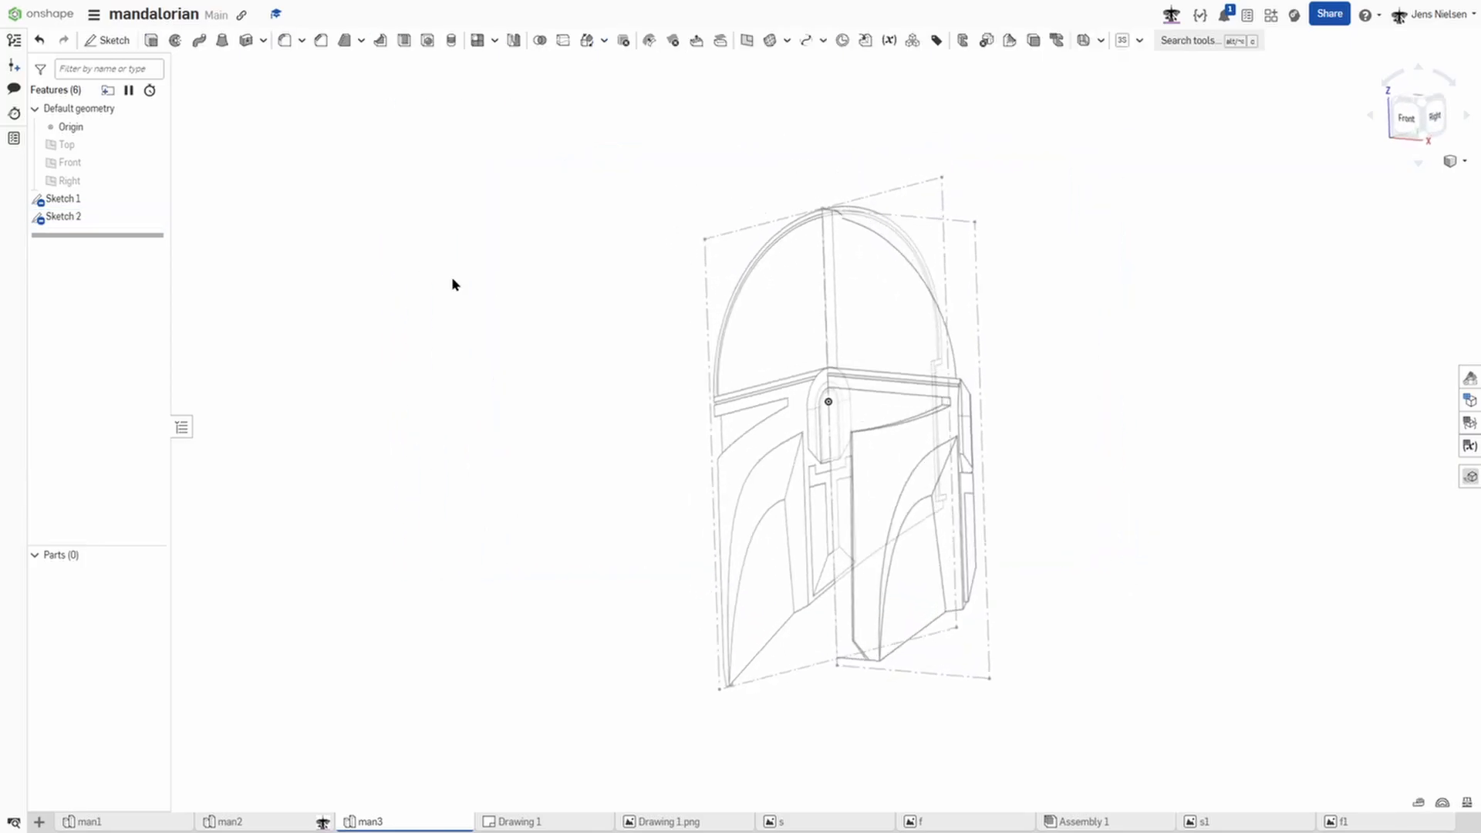
# Step: Rename the side-view sketch to s and the front-view sketch to f
pyautogui.rightClick(94, 201)
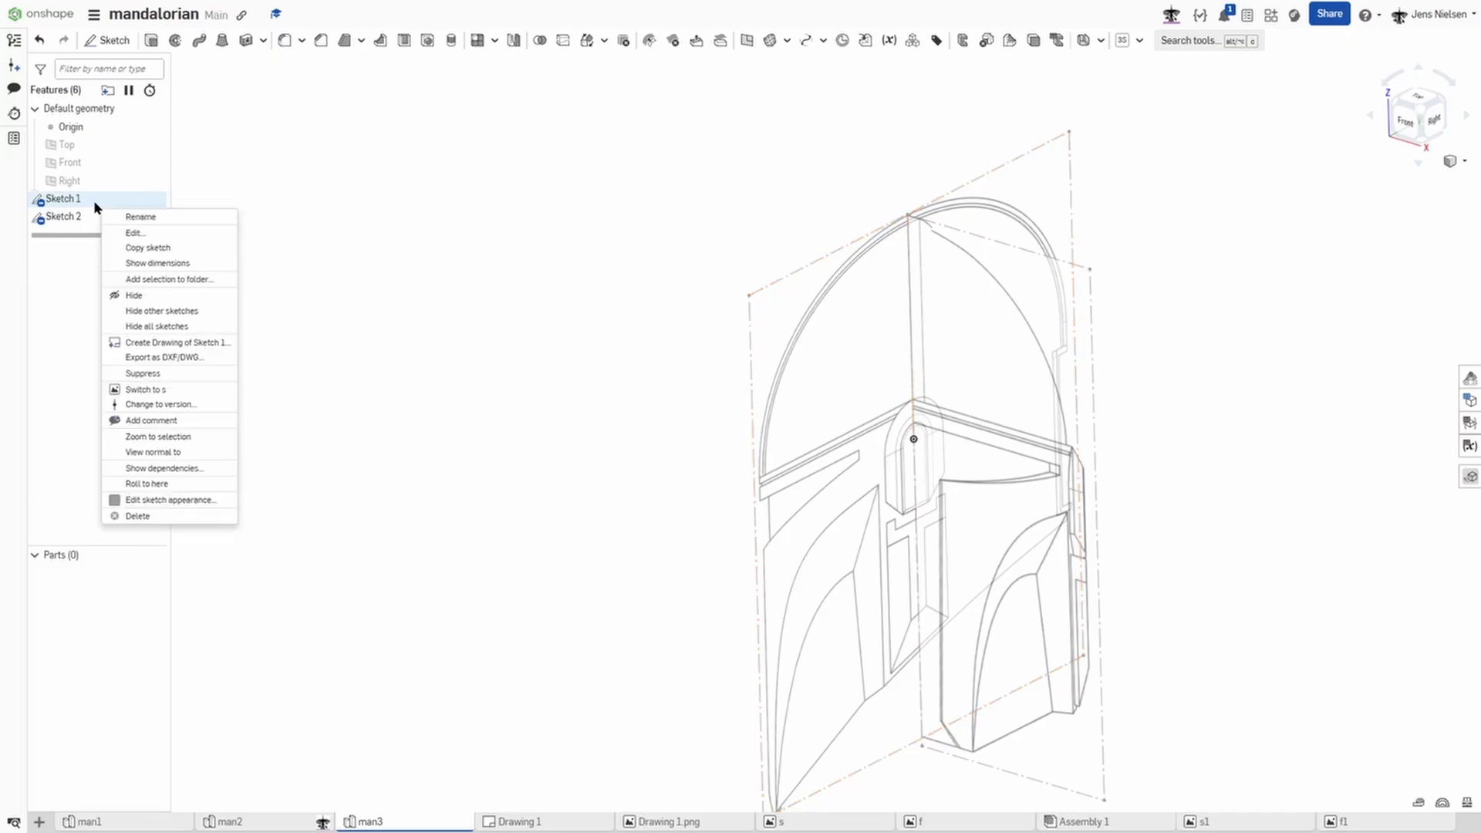
pyautogui.click(139, 217)
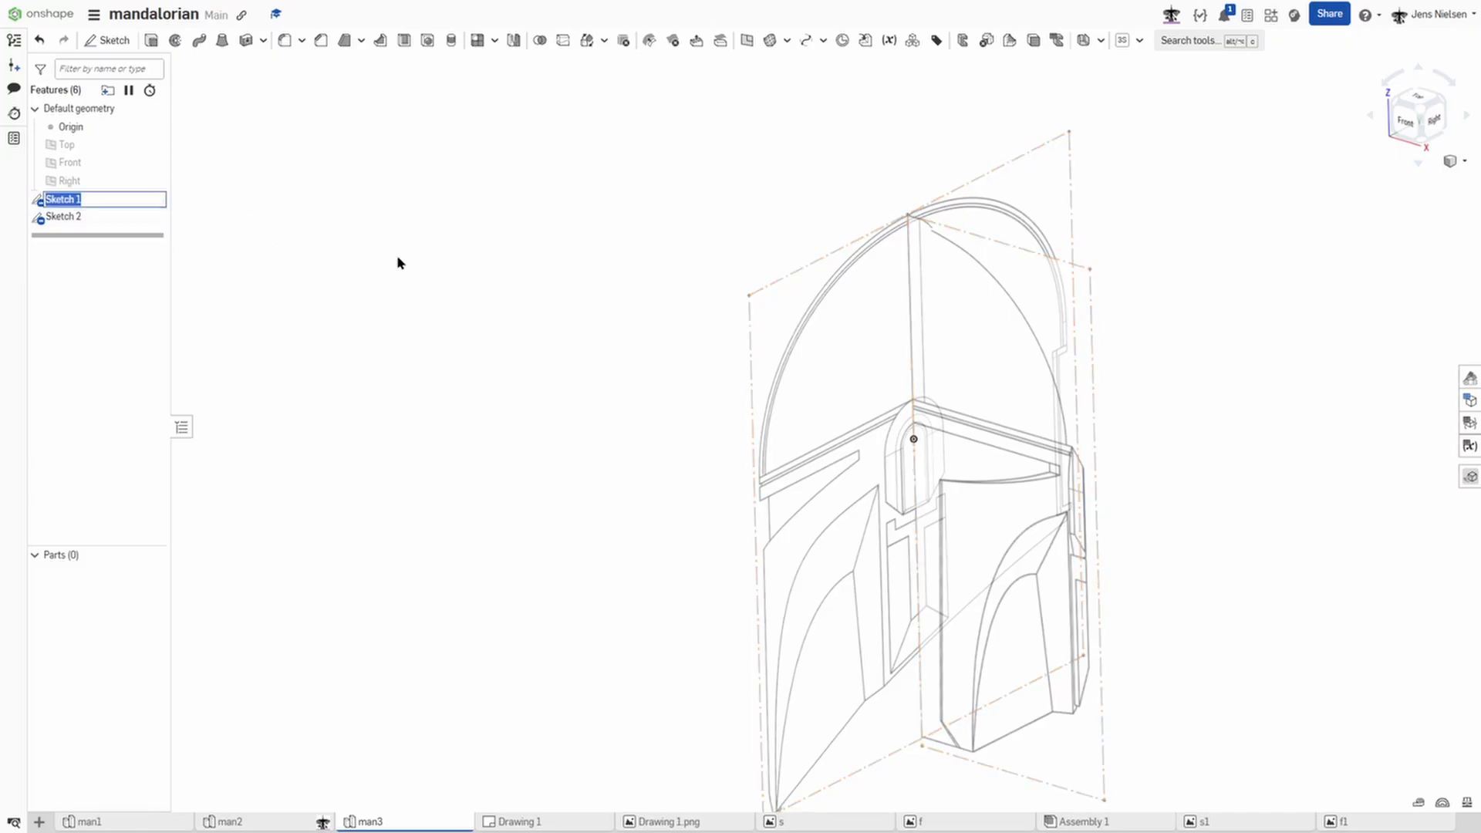
pyautogui.write('s')
pyautogui.press('Return')
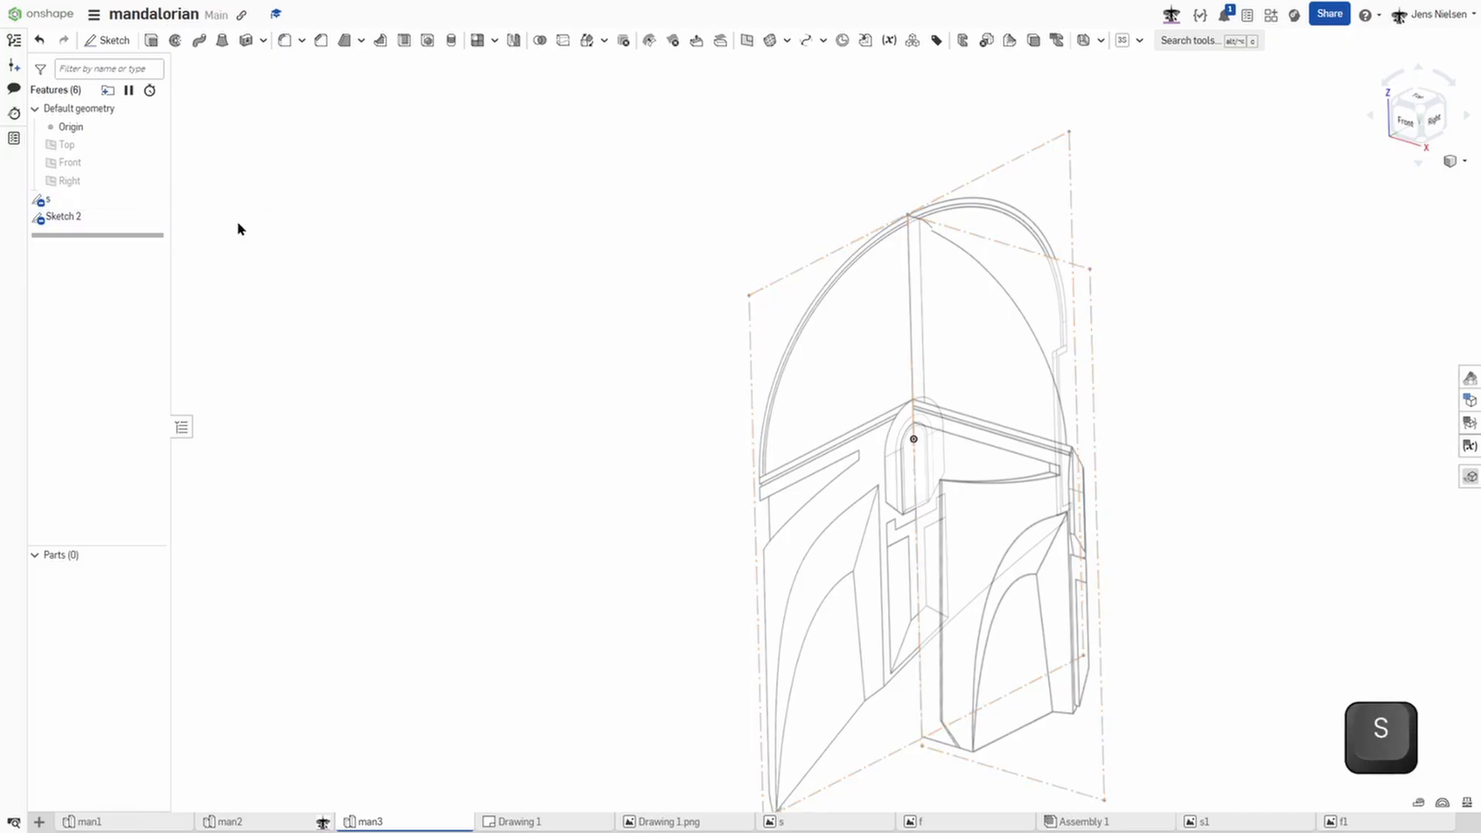
pyautogui.rightClick(84, 222)
pyautogui.click(110, 230)
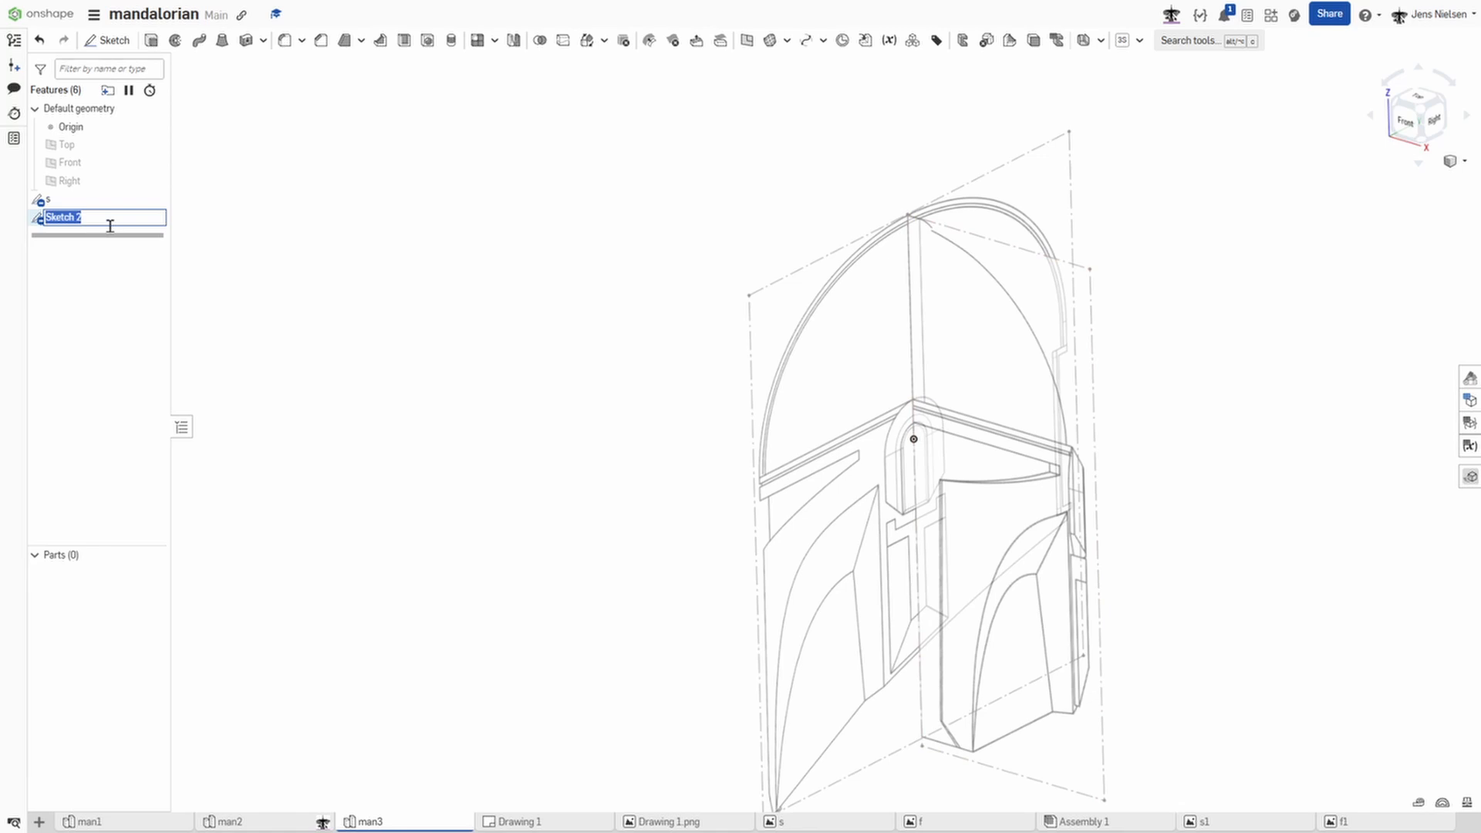
pyautogui.write('f')
pyautogui.press('Return')
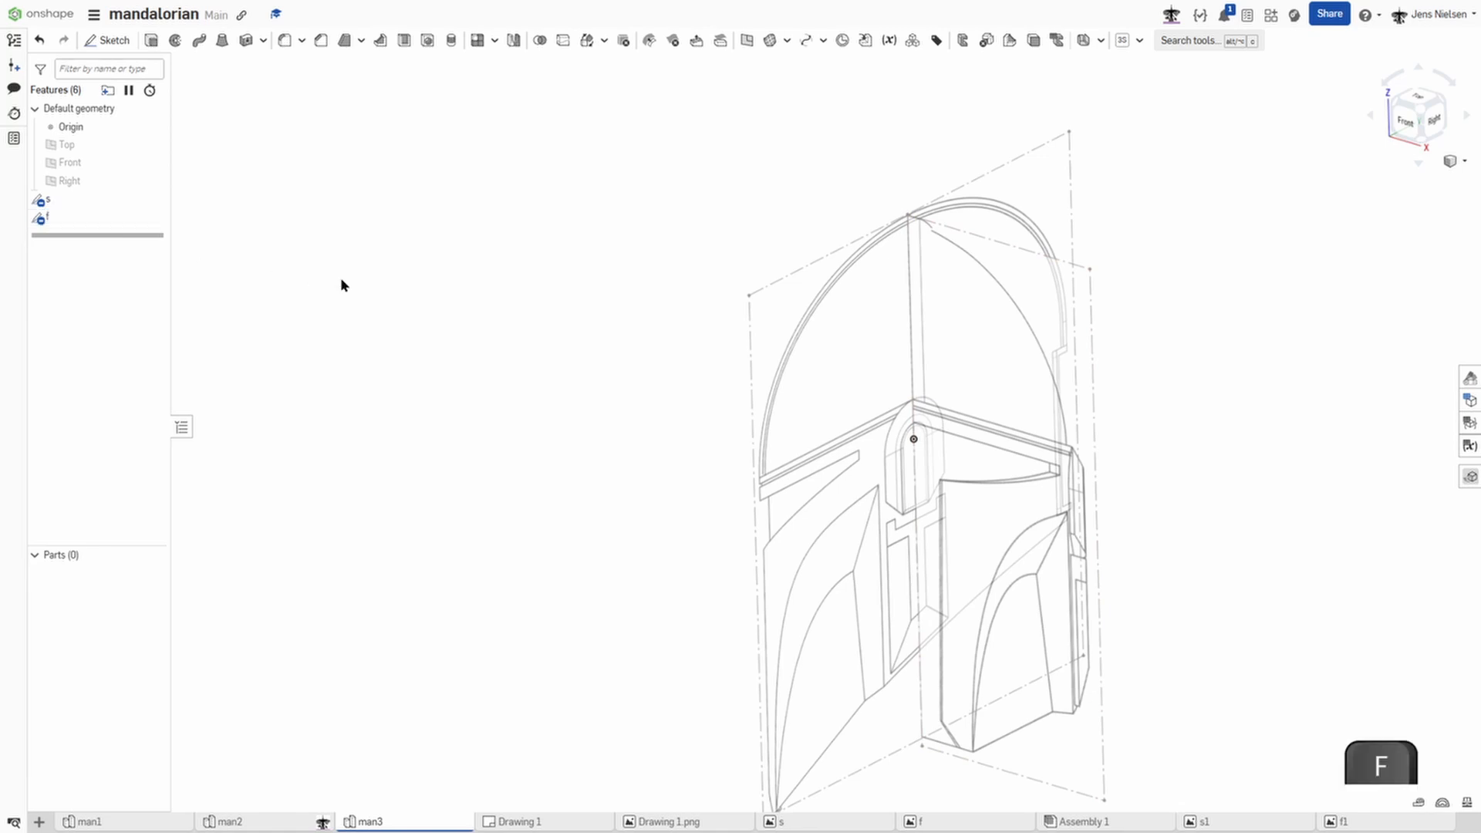
# Step: Group the sketches s and f into a new folder named v
pyautogui.keyDown('shift'); pyautogui.click(71, 220); pyautogui.keyUp('shift')
pyautogui.rightClick(71, 222)
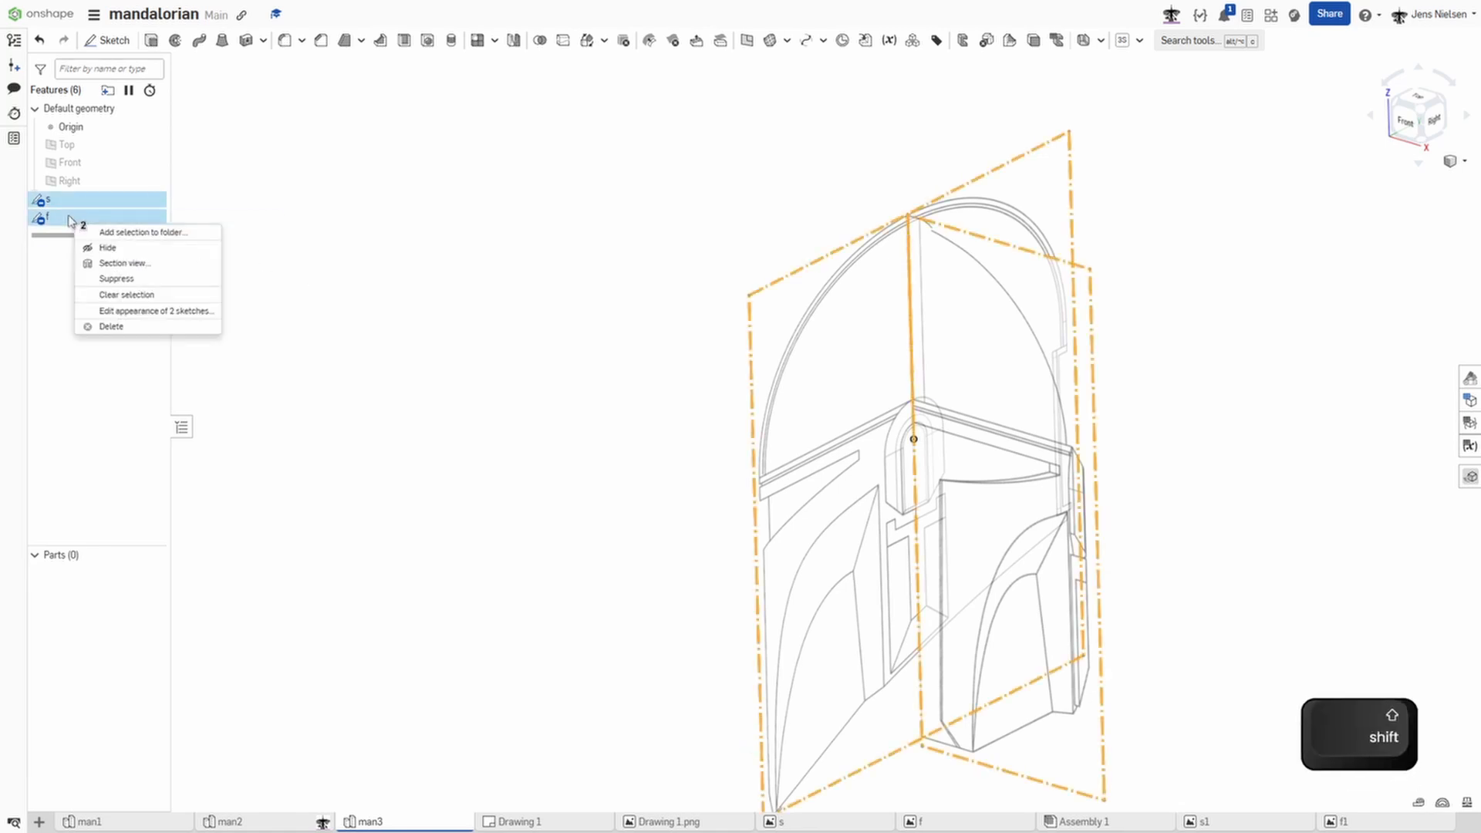
pyautogui.click(141, 232)
pyautogui.write('v')
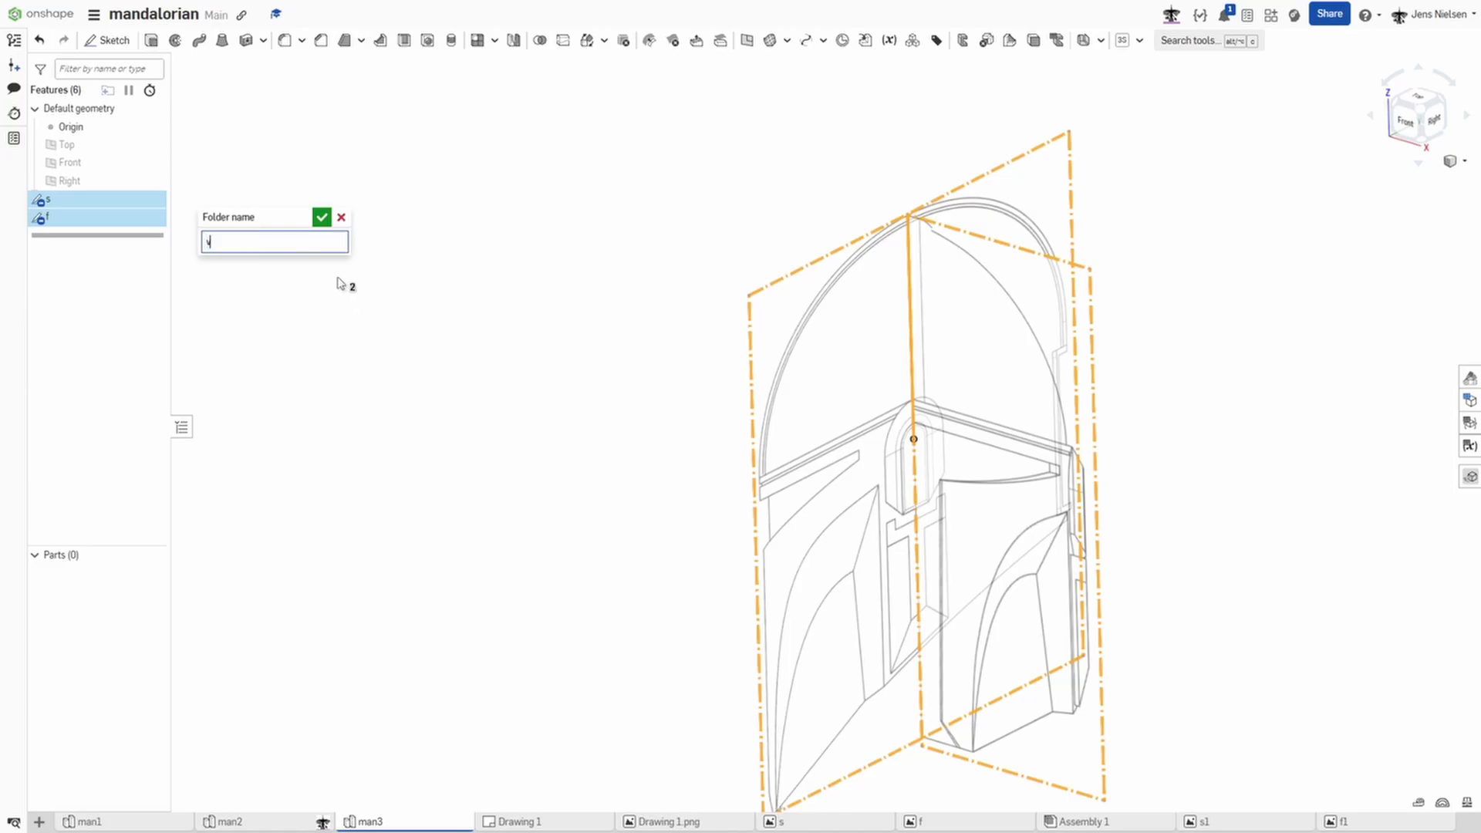
pyautogui.click(322, 218)
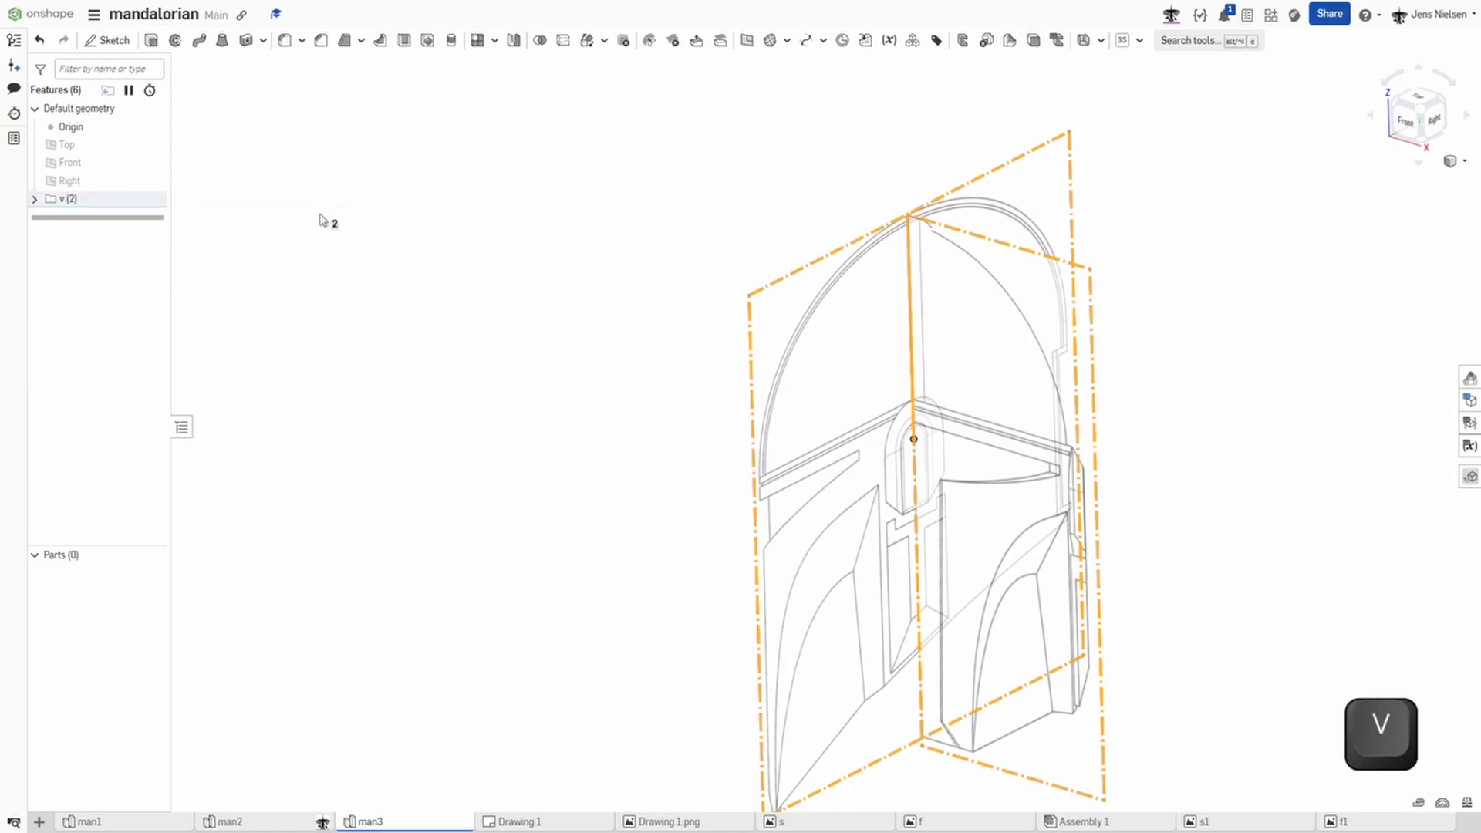
pyautogui.click(398, 313)
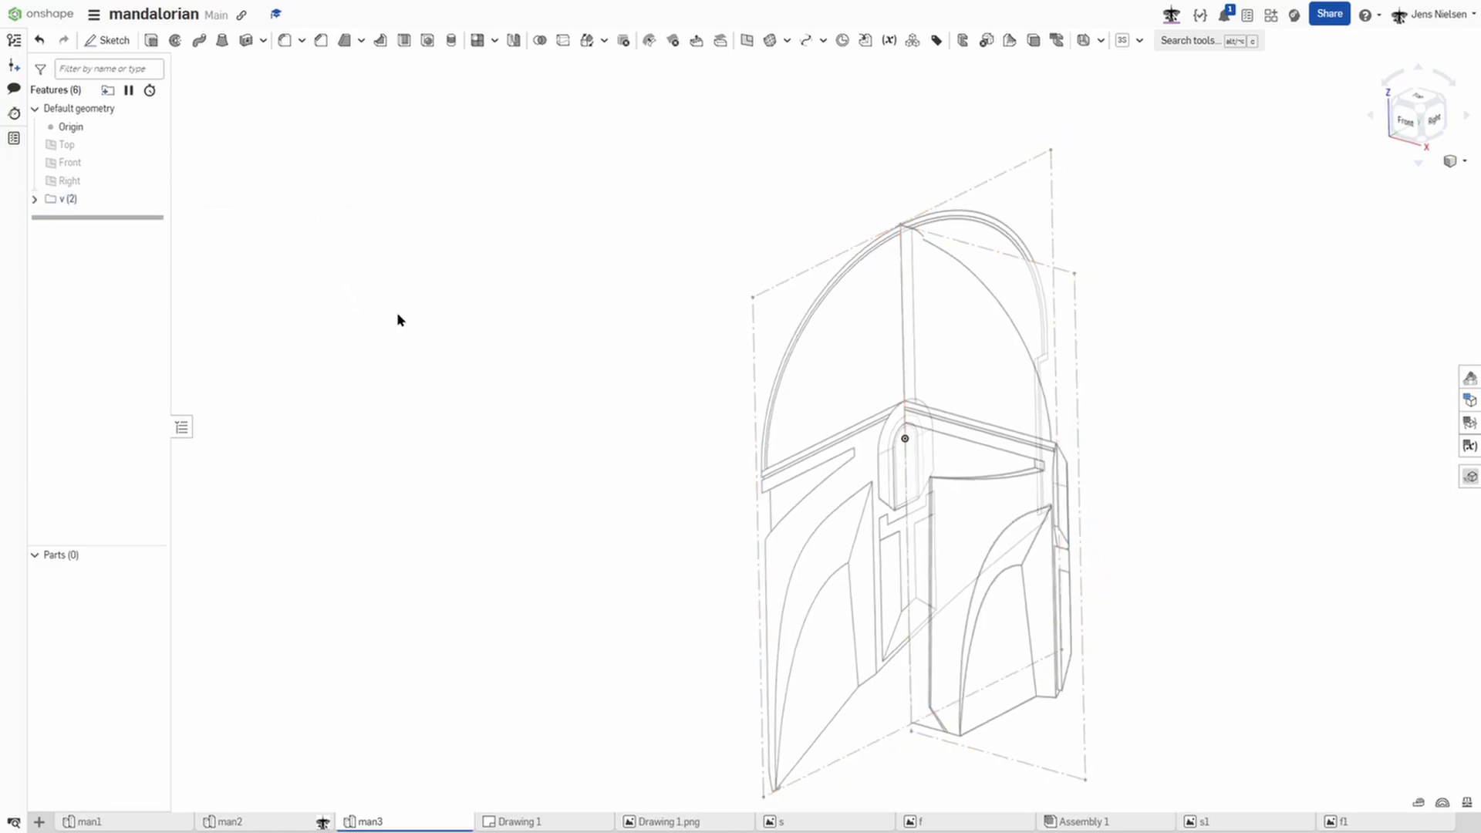
# Step: Expand the folder v and hide the sketch f, fitting the side view in the window
pyautogui.click(34, 199)
pyautogui.click(152, 236)
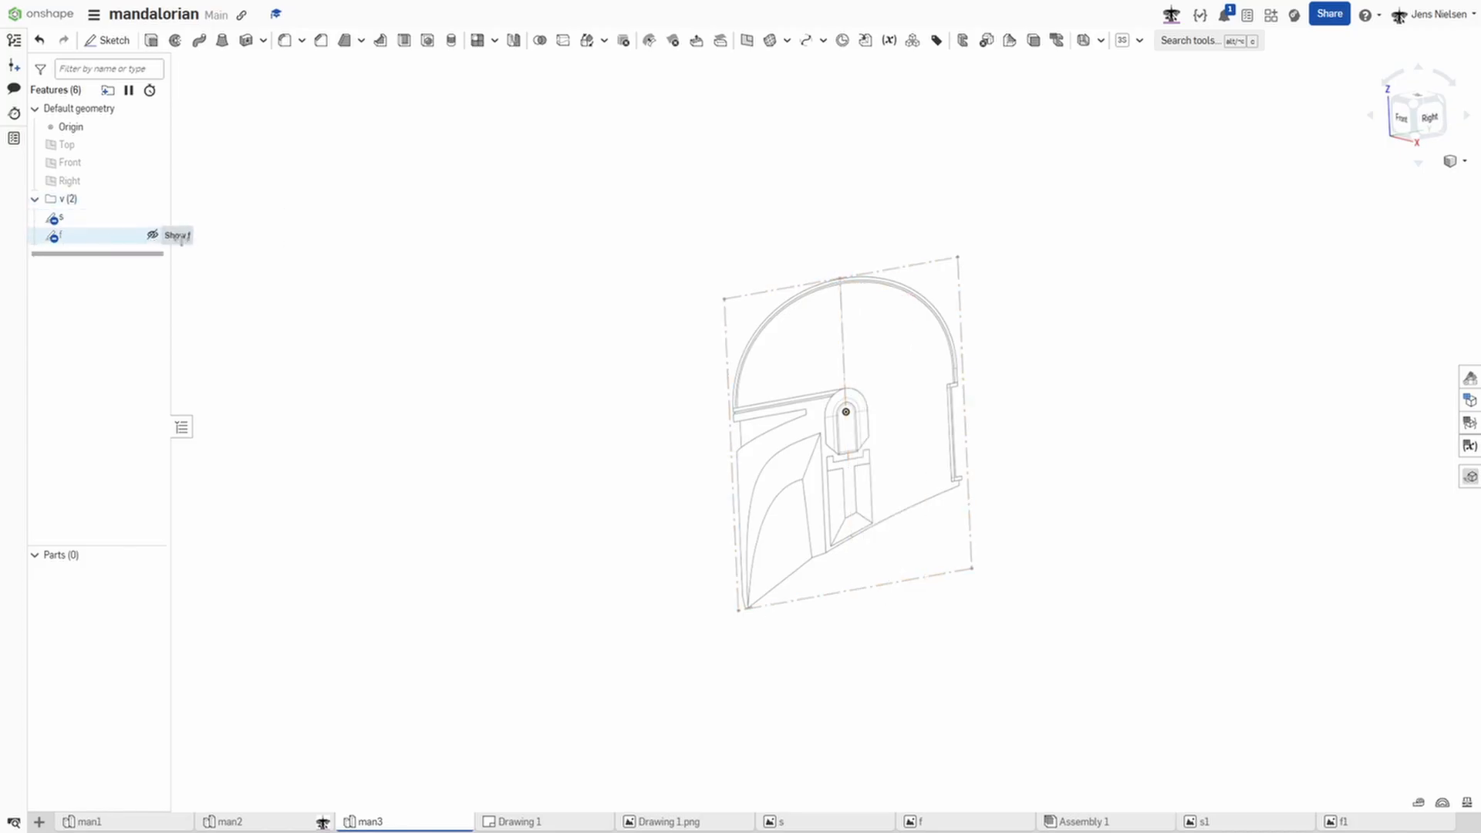
pyautogui.press('f')
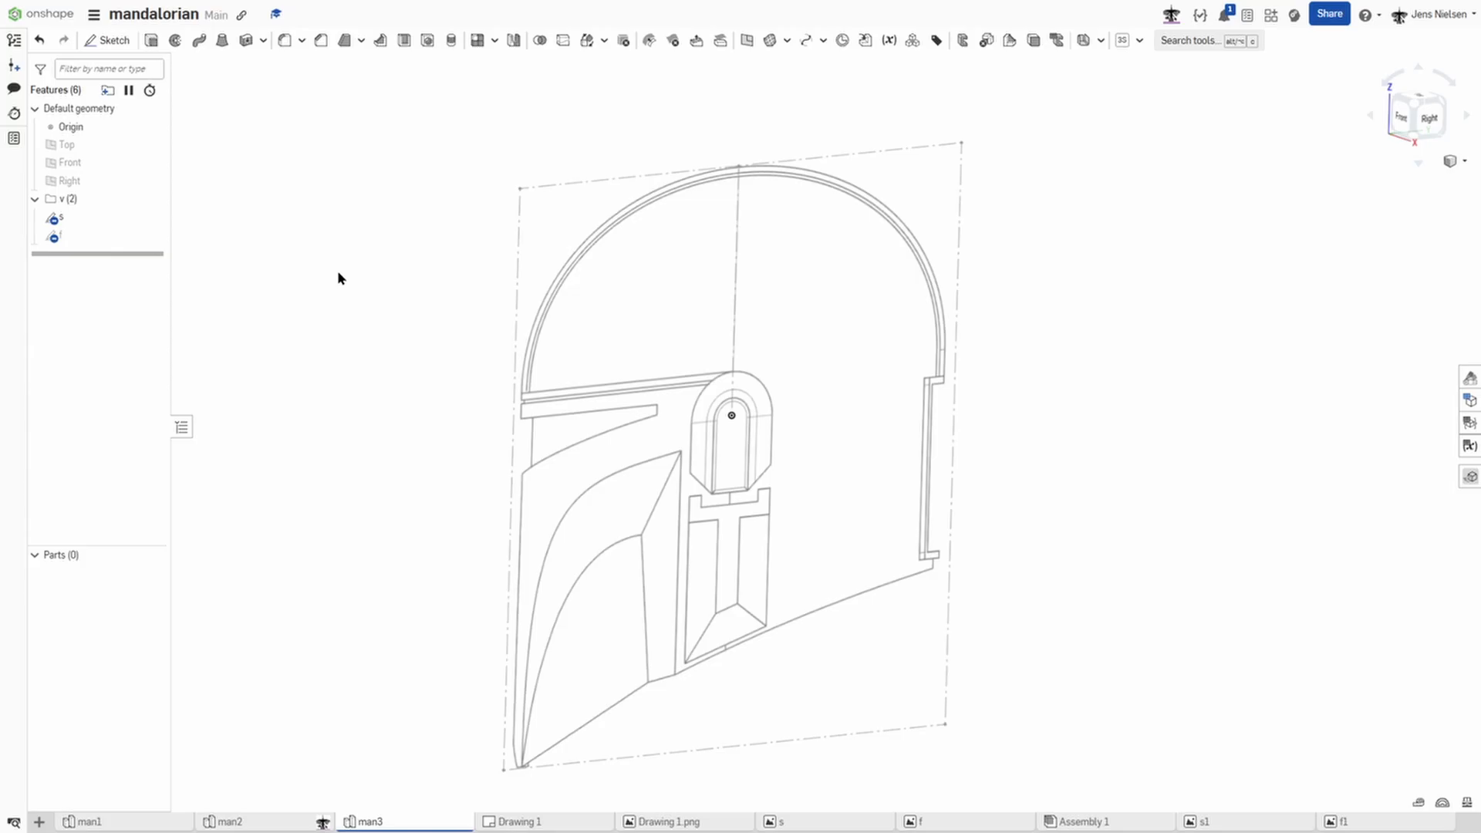
# Step: Start a new sketch on the Right plane and view it face-on
pyautogui.press('s')
pyautogui.click(354, 262)
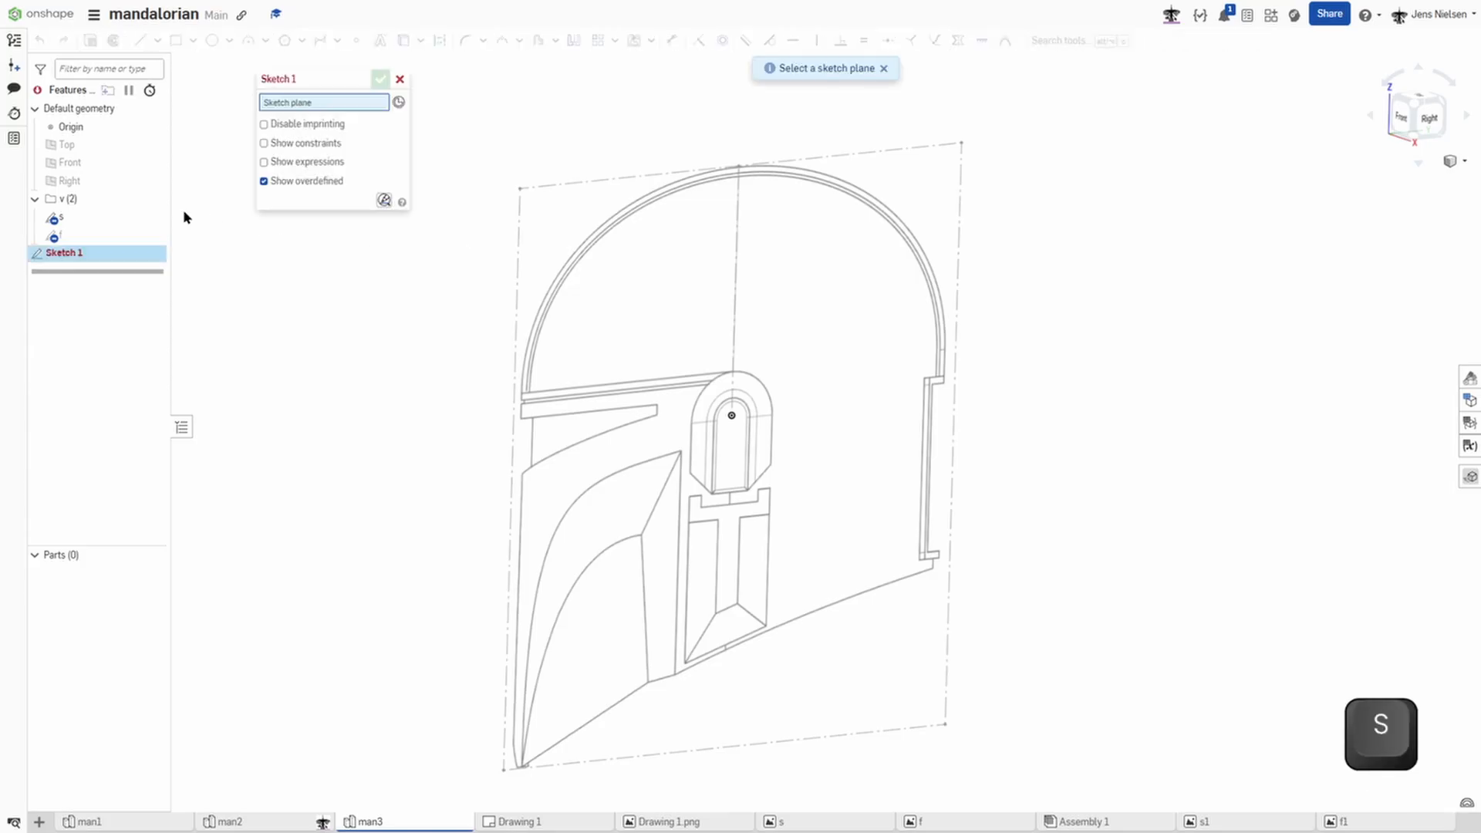
pyautogui.click(110, 180)
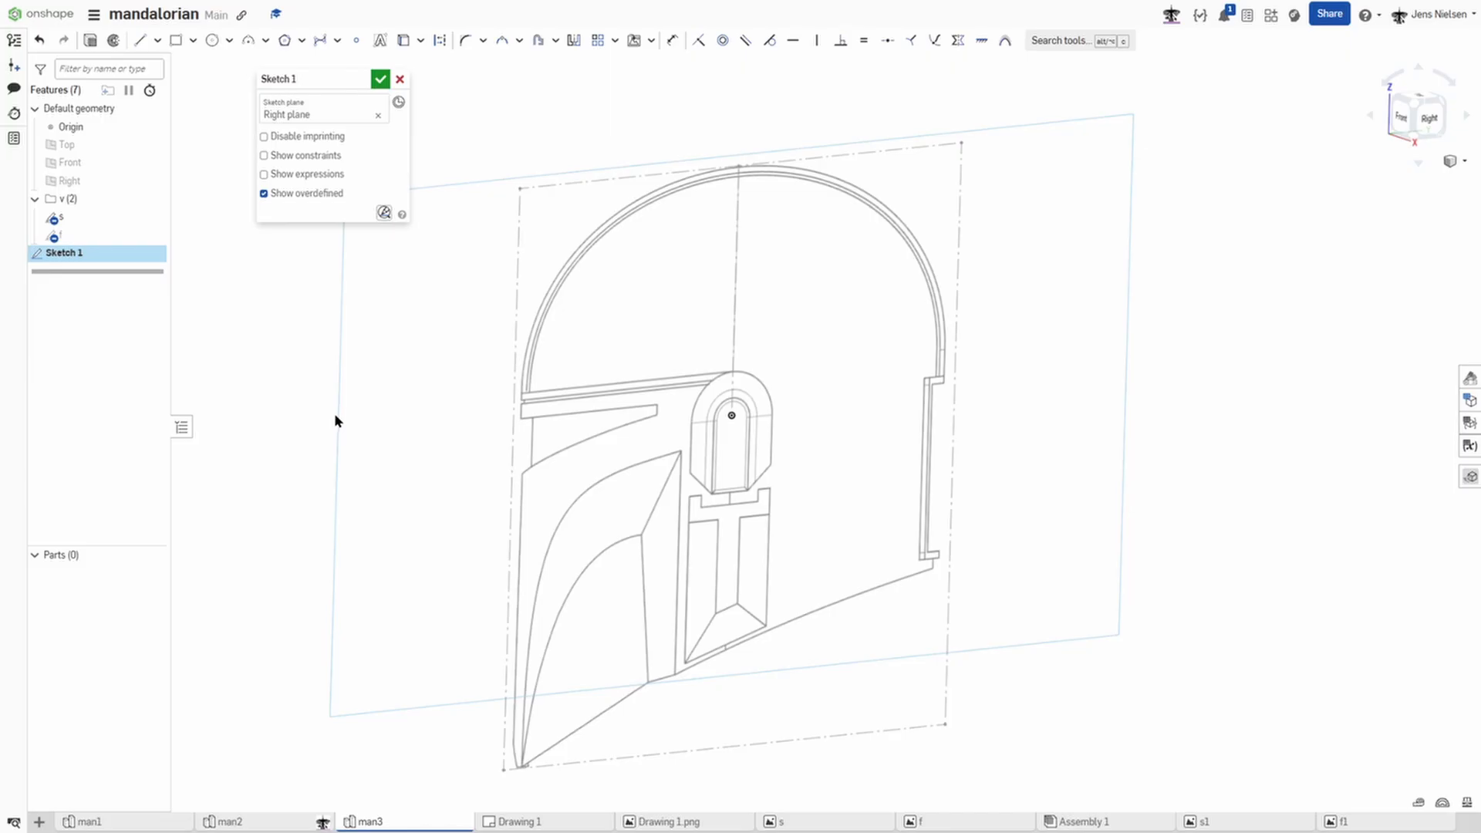
pyautogui.press('n')
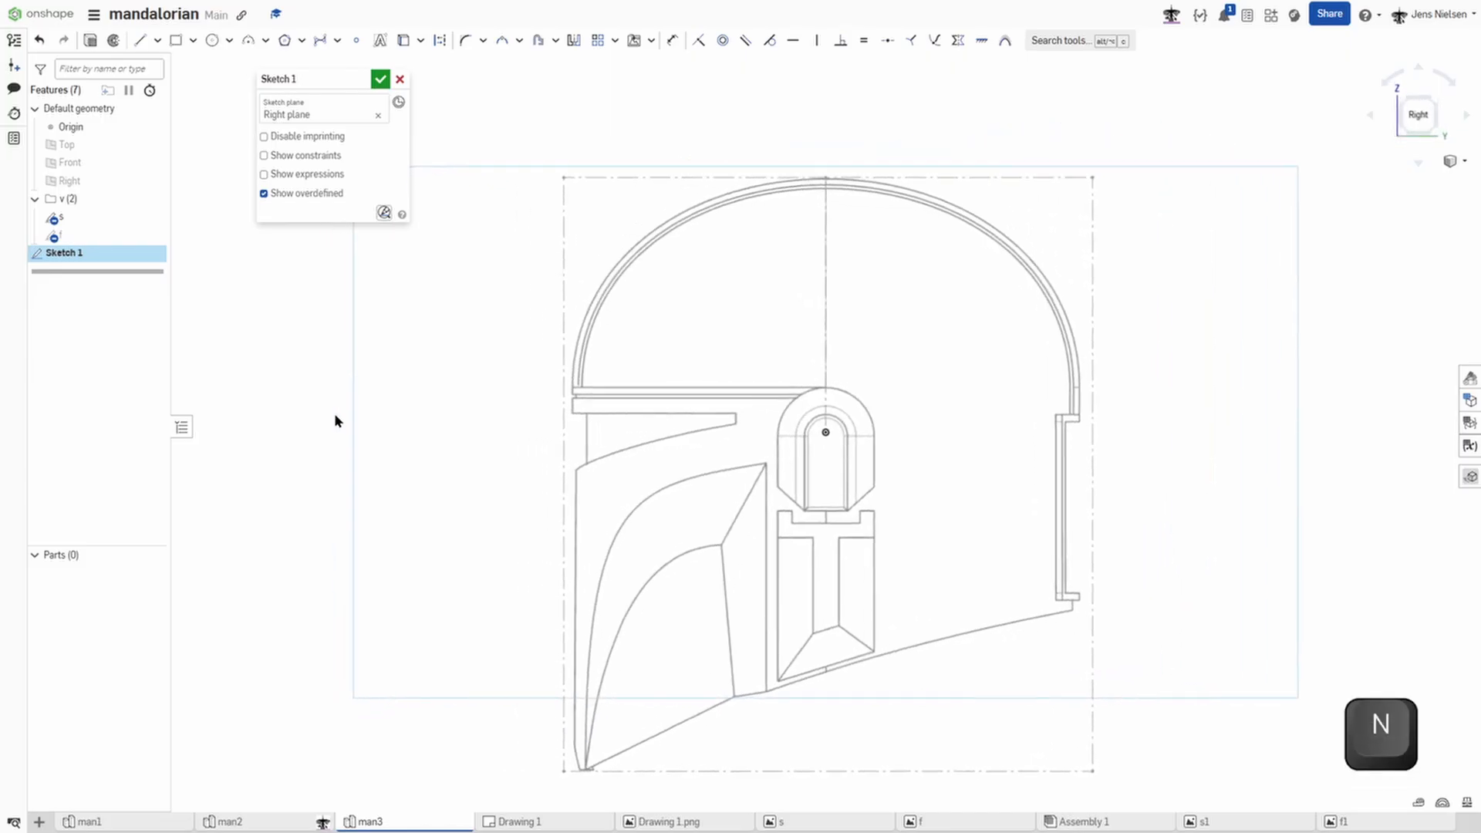
# Step: Draw a line about 217.6 mm long up the helmet's front, from its lowest point to the dome's base
pyautogui.press('l')
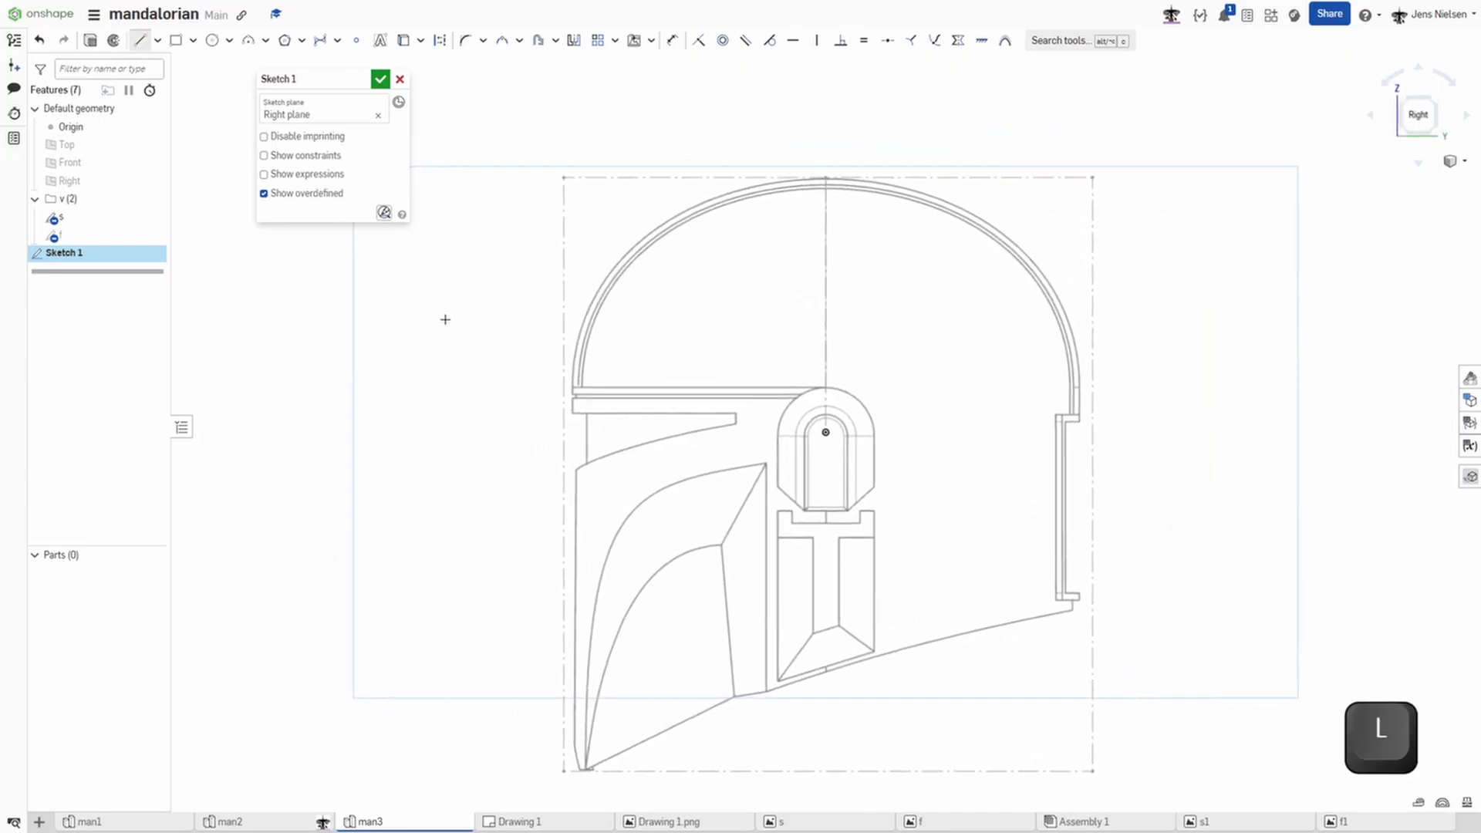
pyautogui.click(574, 769)
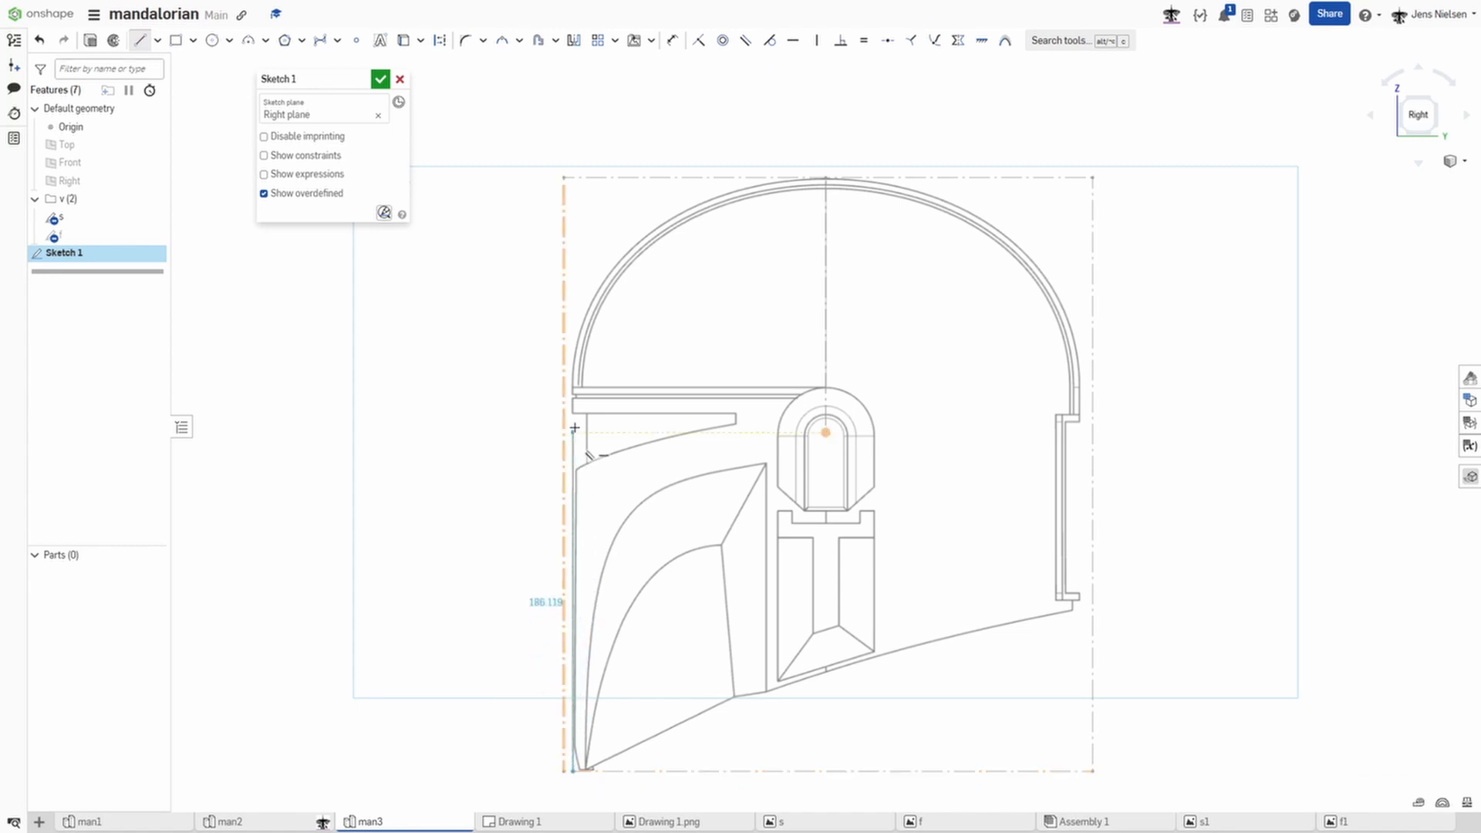
pyautogui.click(572, 388)
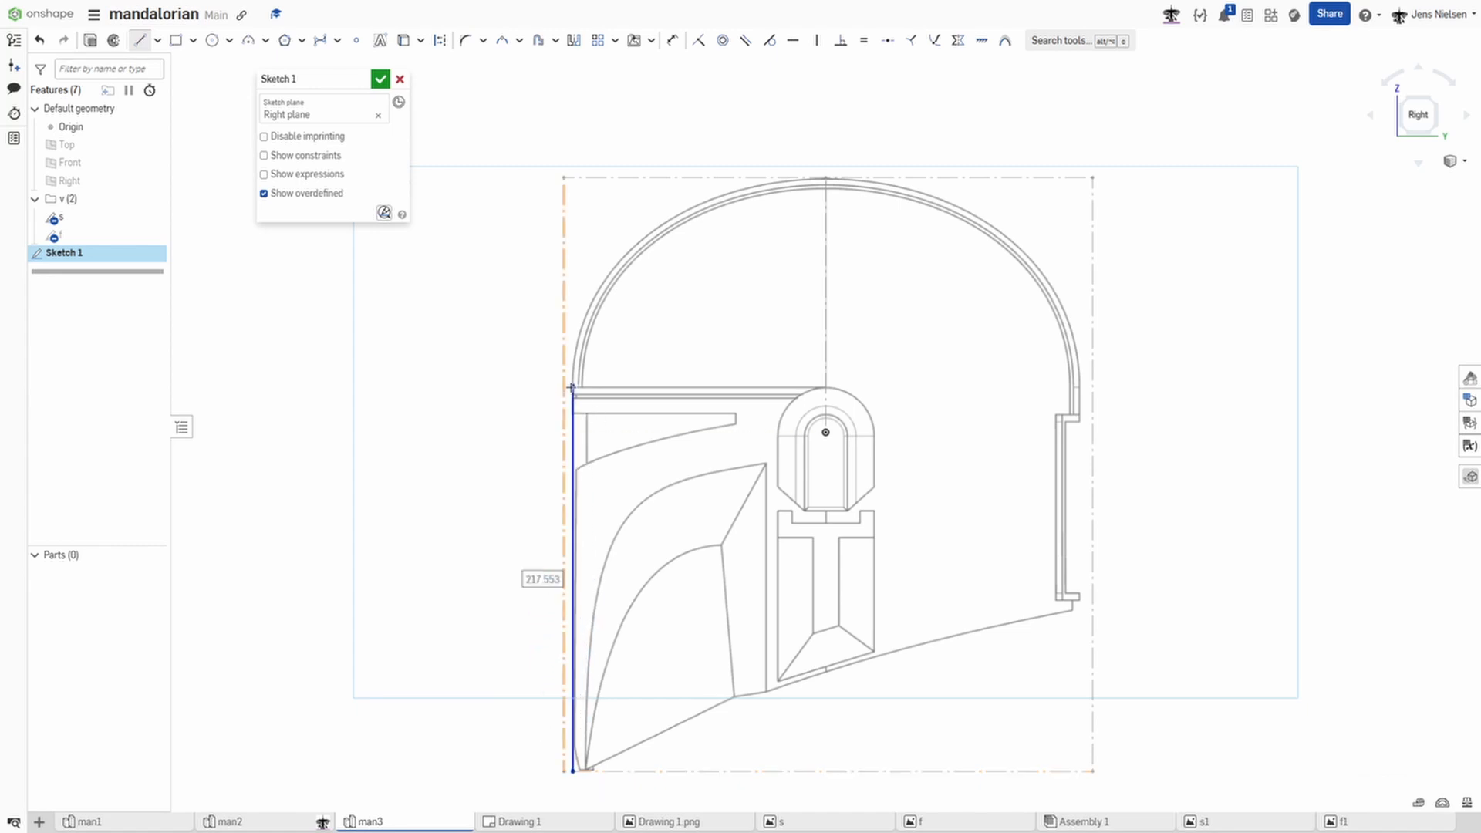
pyautogui.press('Escape')
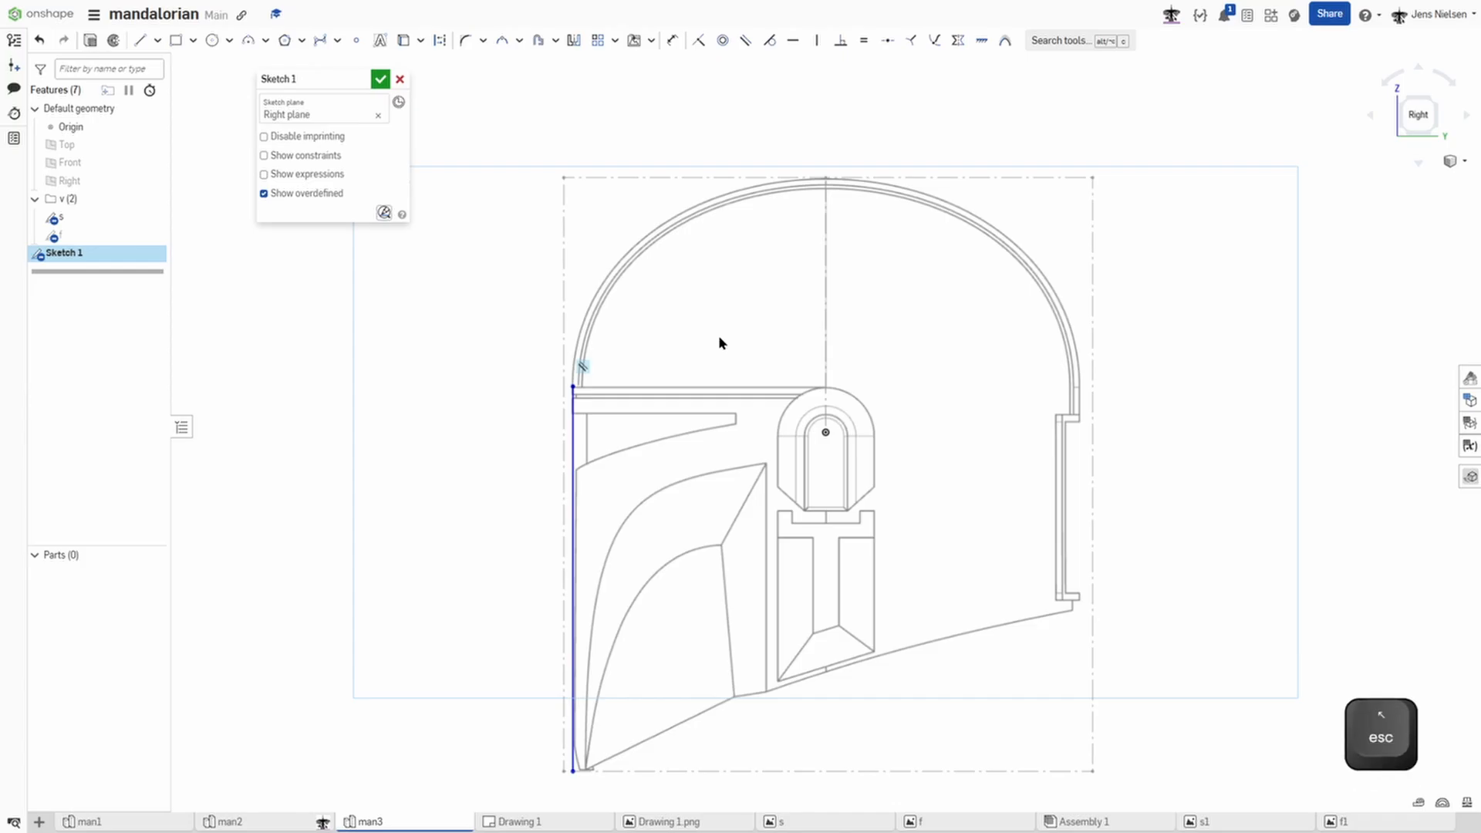
# Step: Draw a Bezier curve from the front line's upper end to the top of the dome's vertical centre line
pyautogui.press('s')
pyautogui.click(786, 368)
pyautogui.click(573, 386)
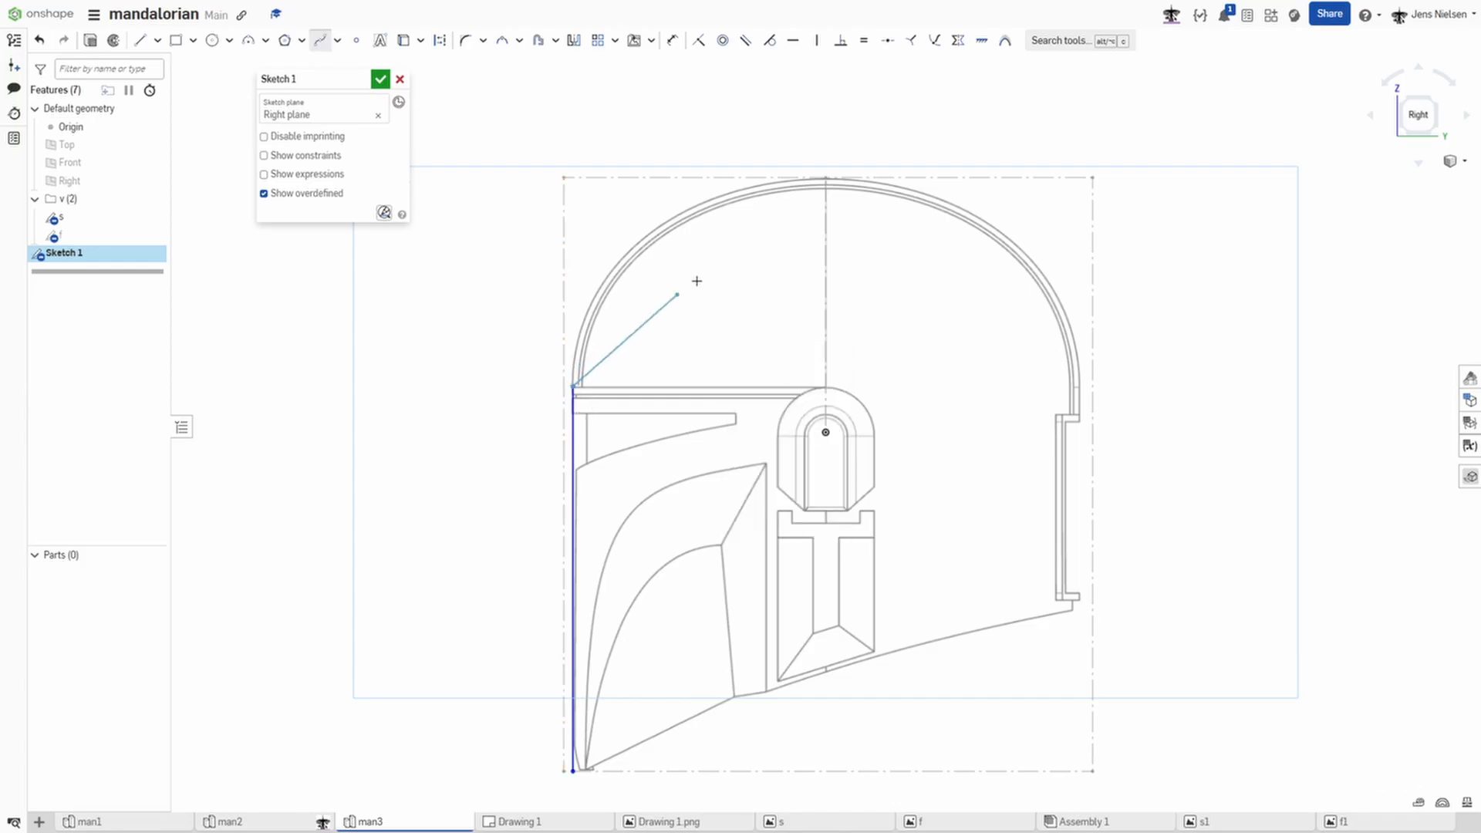
pyautogui.click(826, 179)
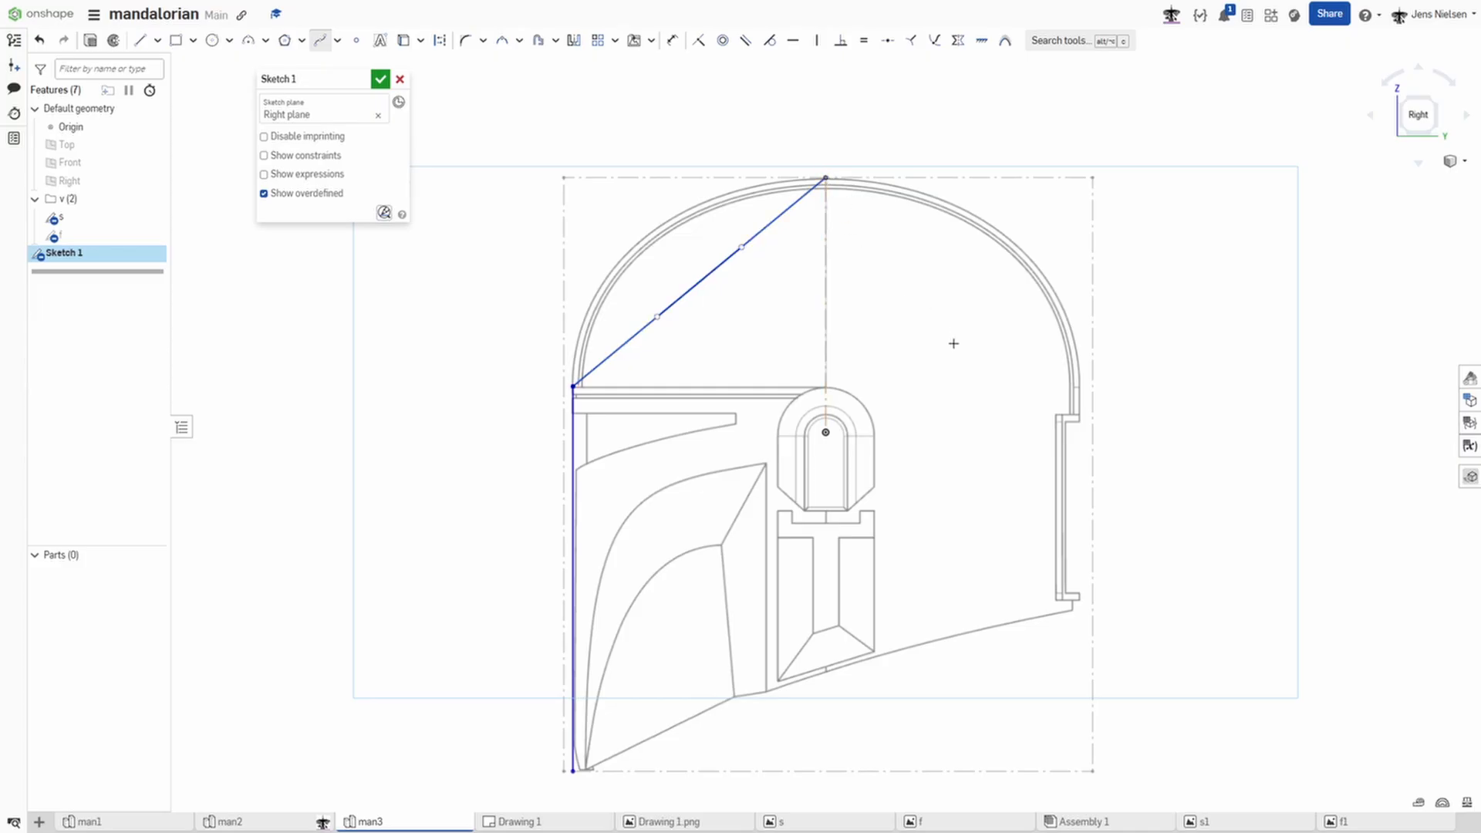
pyautogui.press('Escape')
# Step: Make the Bezier curve's upper handle horizontal and bend the lower handle outward to follow the dome's outer outline
pyautogui.moveTo(740, 247); pyautogui.dragTo(718, 220)
pyautogui.press('h')
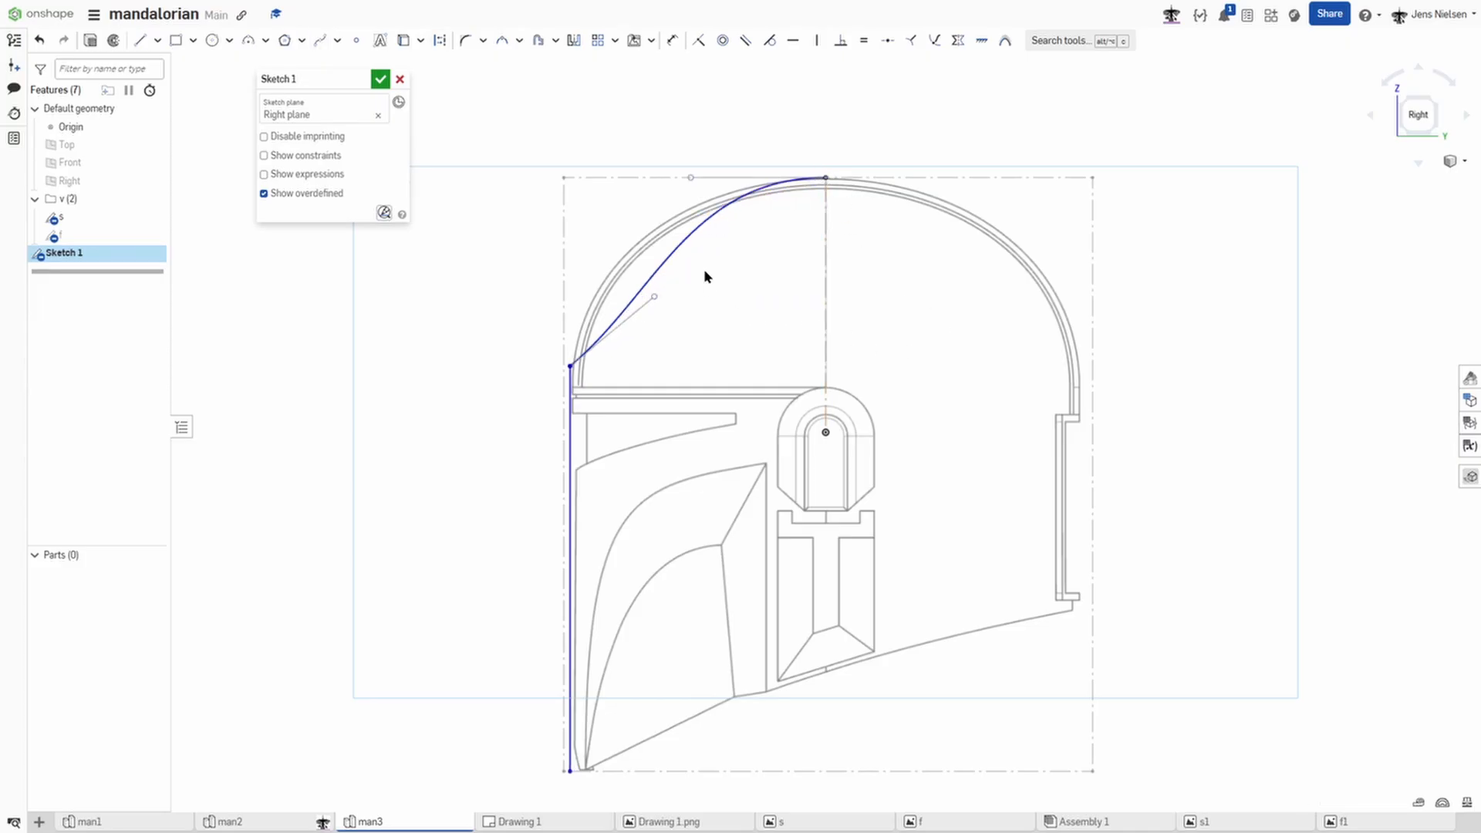
pyautogui.moveTo(644, 296); pyautogui.dragTo(600, 253)
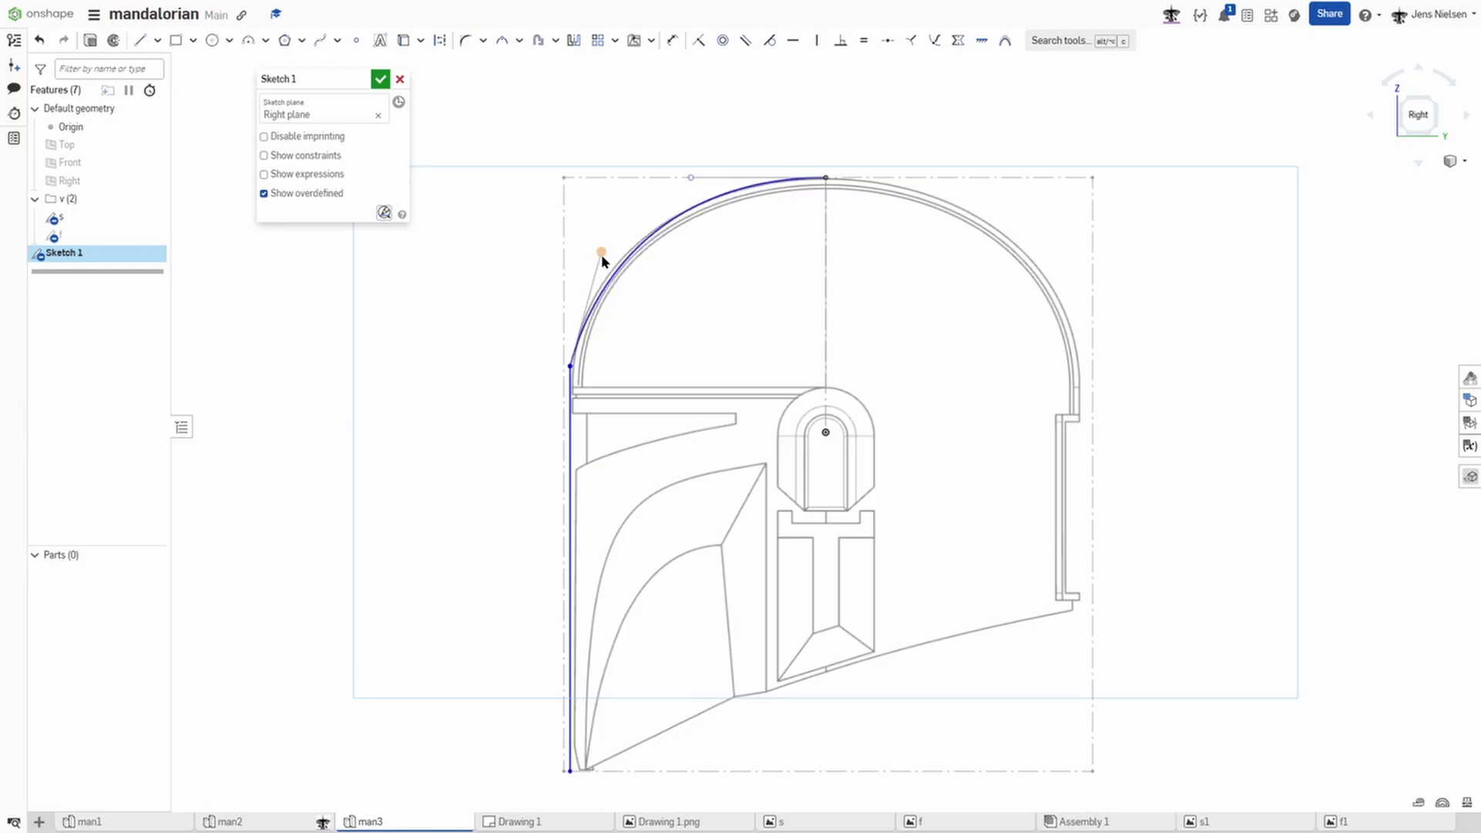
# Step: Constrain the dome Bezier curve's lower handle to be vertical
pyautogui.click(600, 261)
pyautogui.press('v')
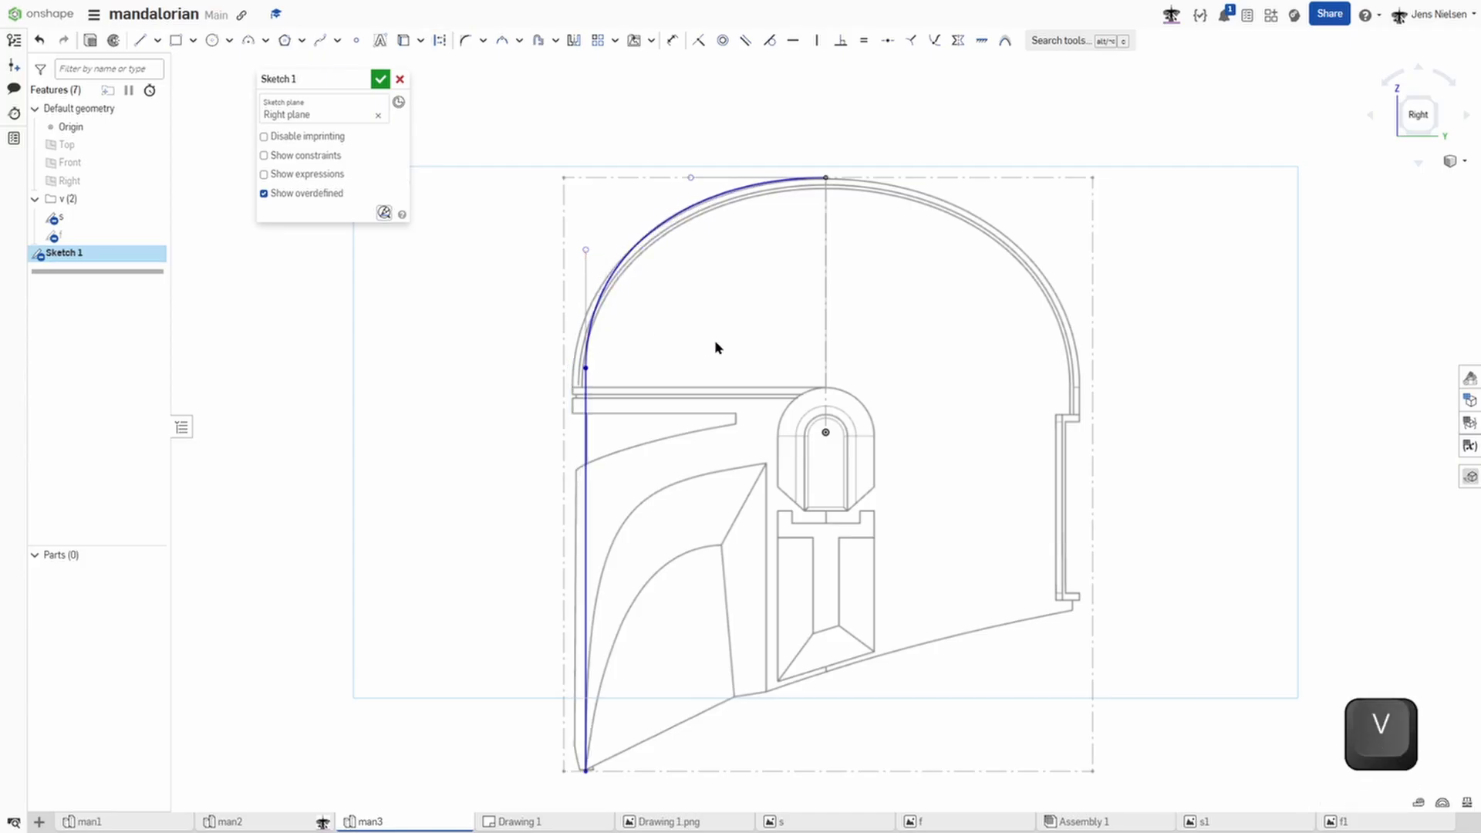
pyautogui.press('Escape')
# Step: Align the front line with the helmet's front edge, fix its lower endpoint, and adjust the dome curve's lower handle to the outline
pyautogui.moveTo(586, 770); pyautogui.dragTo(574, 771)
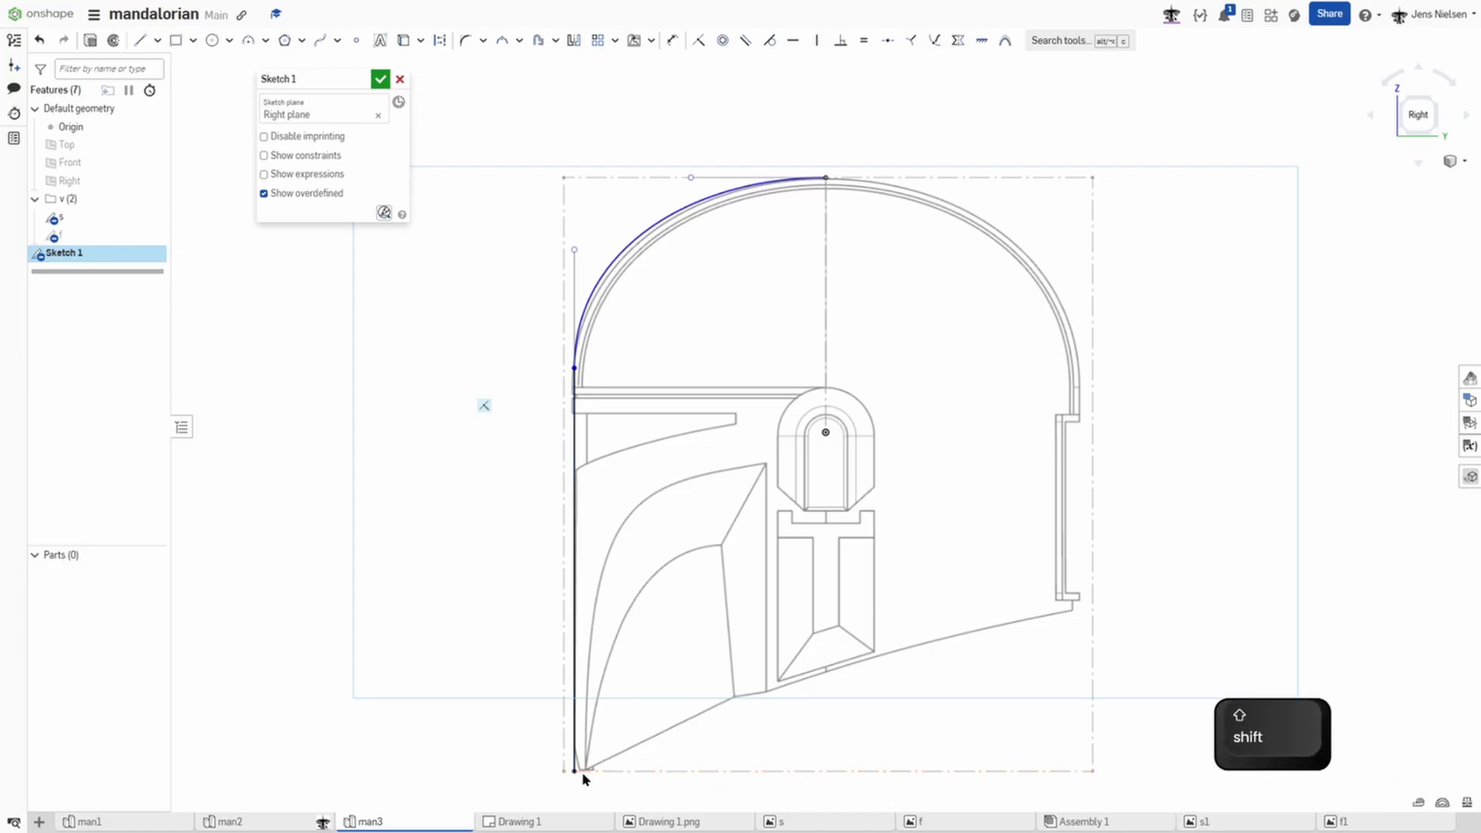
pyautogui.hotkey('shift', 'j')
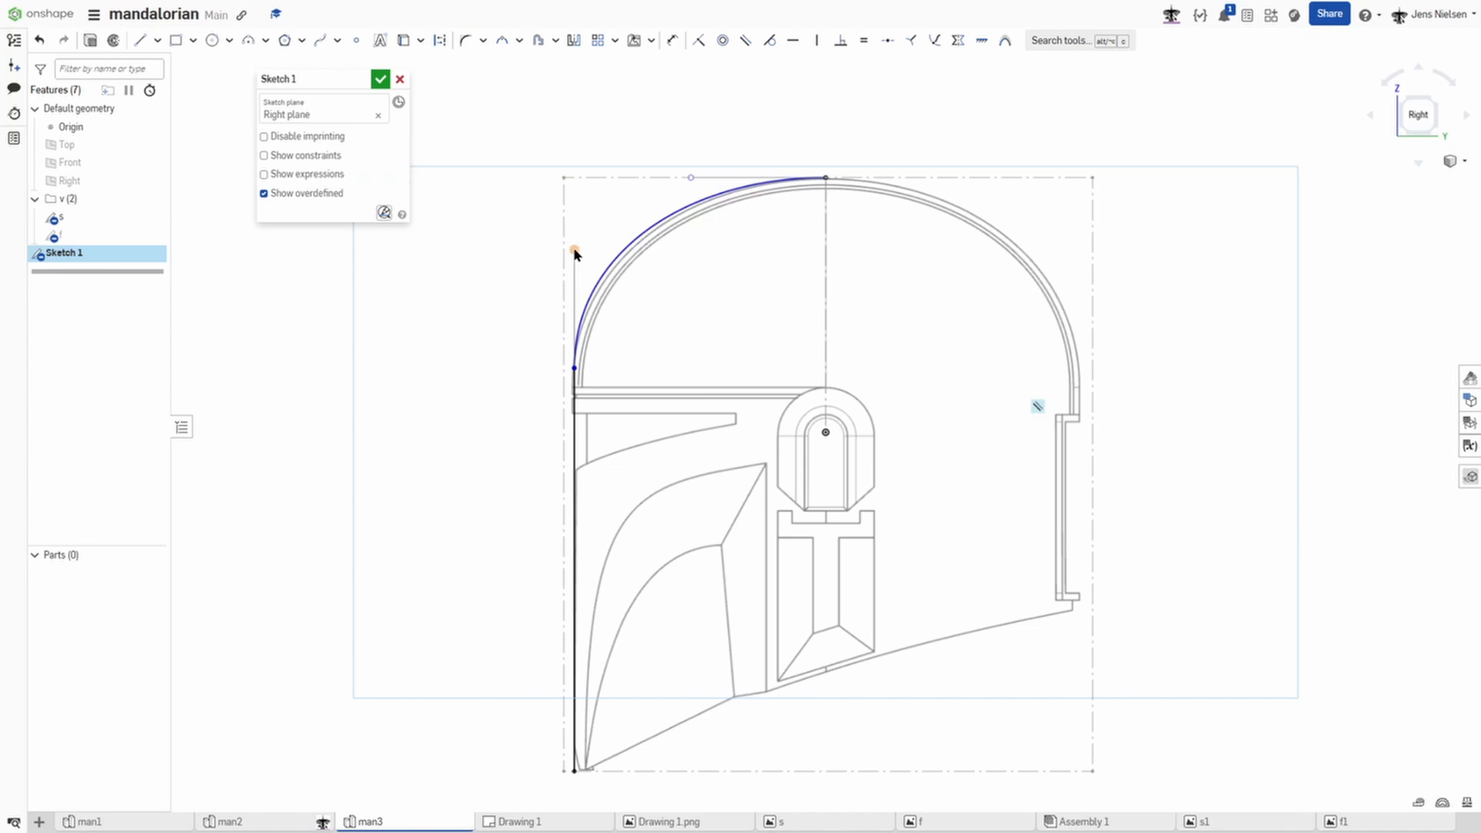
pyautogui.moveTo(574, 250); pyautogui.dragTo(578, 260)
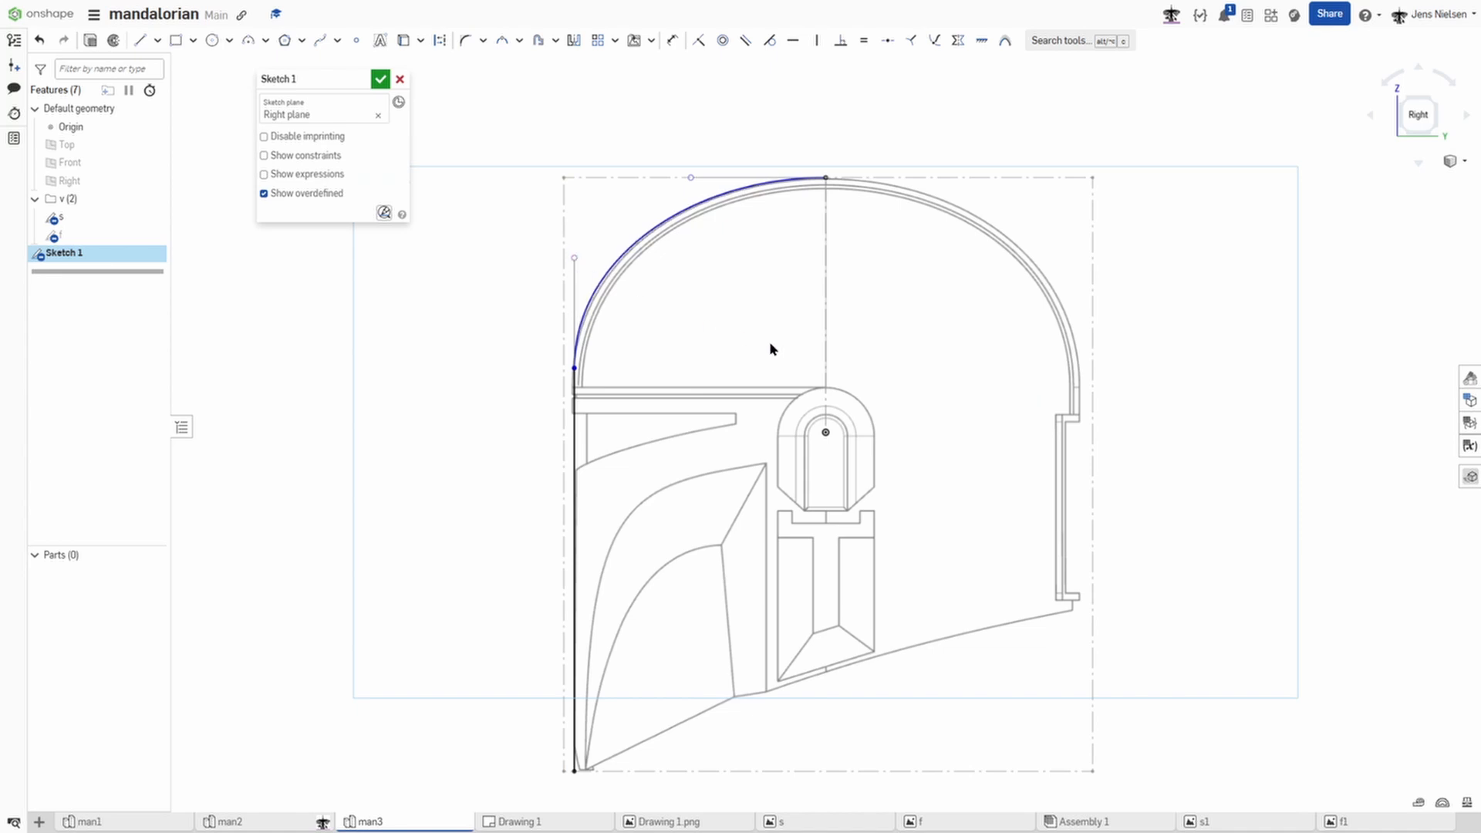
# Step: Draw a horizontal line about 9.43 mm long from the front line's lower end along the bottom reference line
pyautogui.press('l')
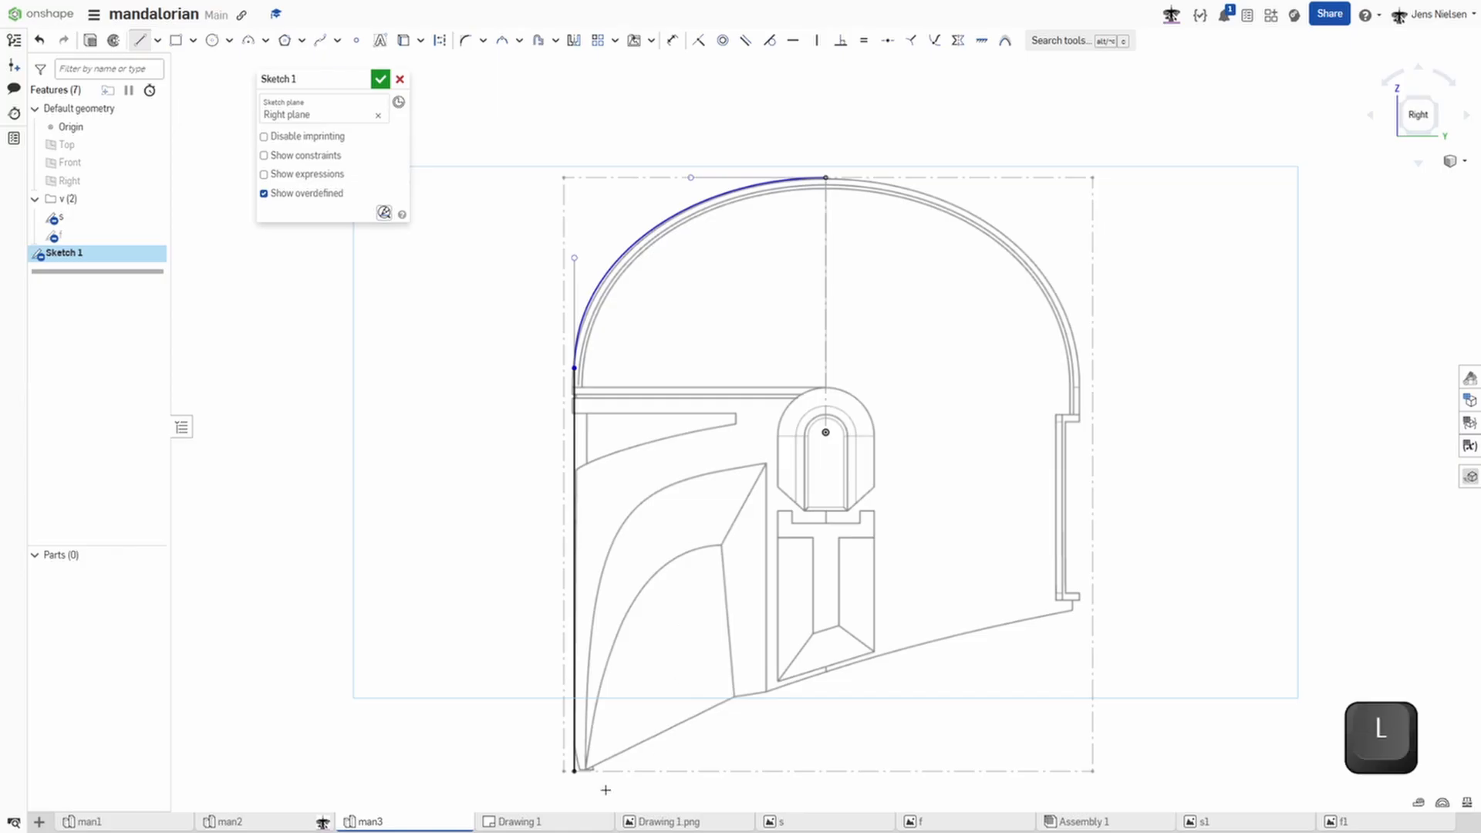
pyautogui.click(574, 770)
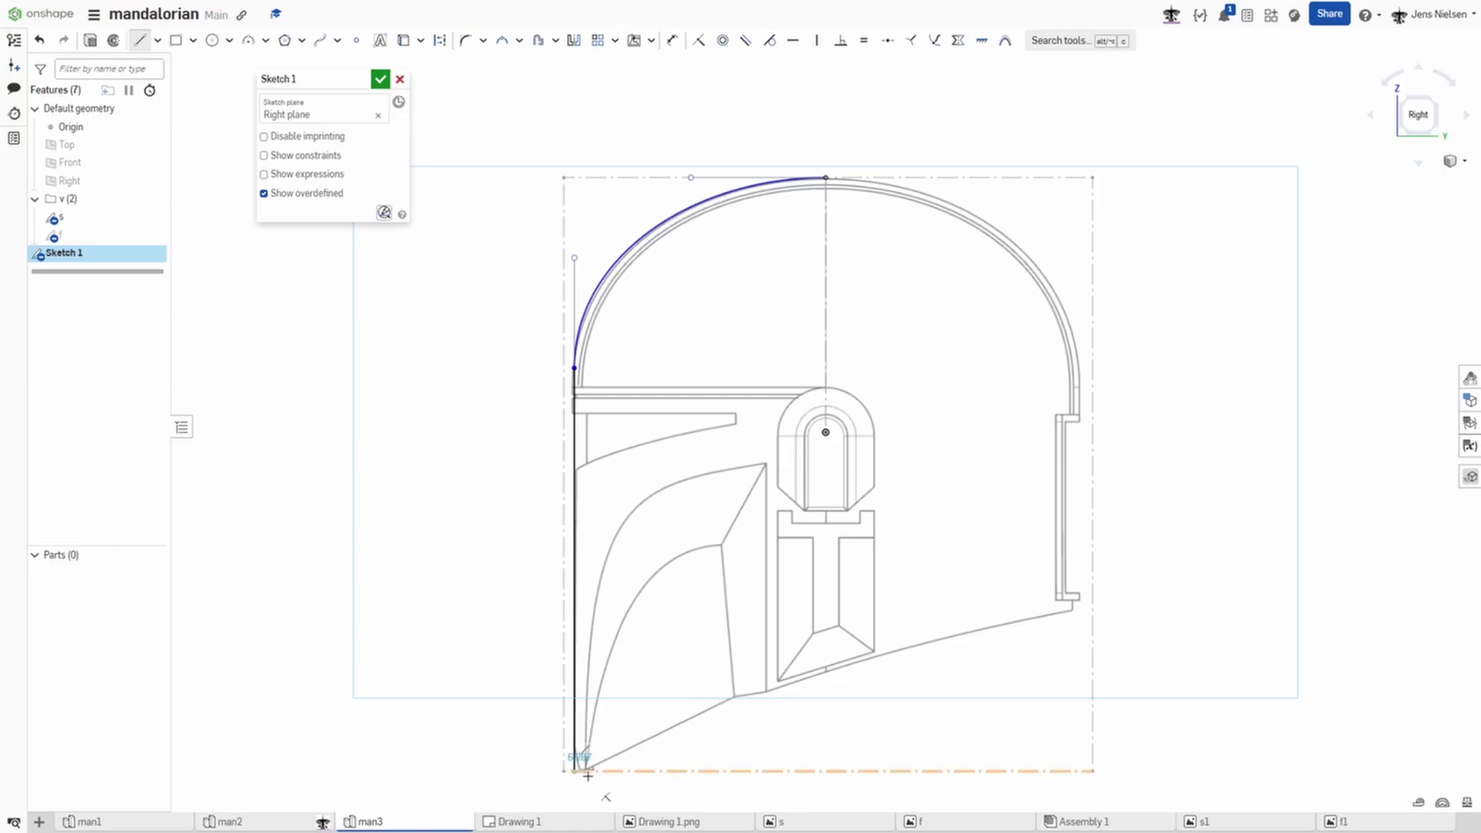
pyautogui.click(591, 772)
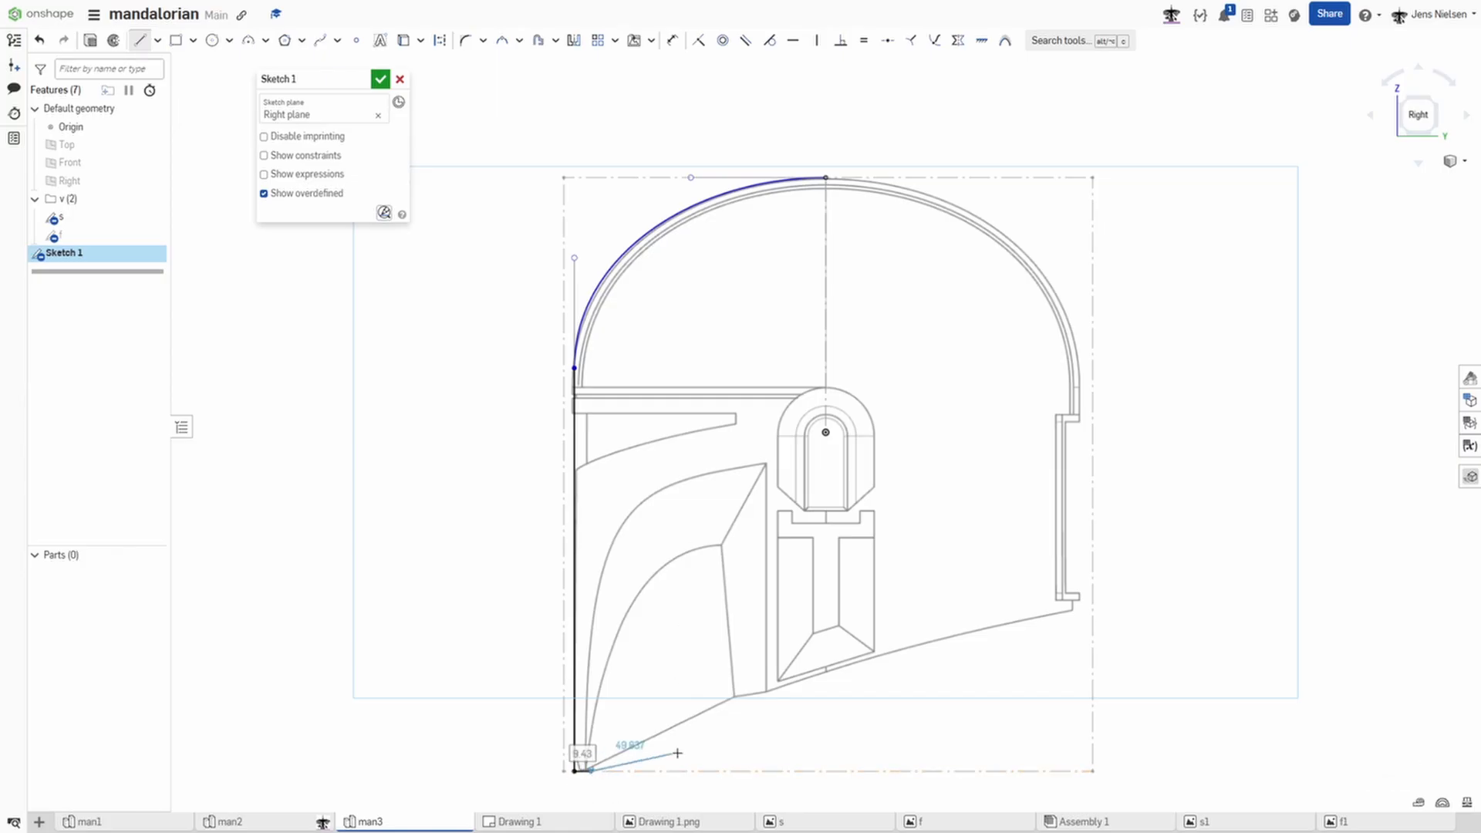
pyautogui.press('Escape')
# Step: Draw a degree 3 Bezier curve from the short bottom line's end along the helmet's lower edge to just past its rear corner
pyautogui.press('s')
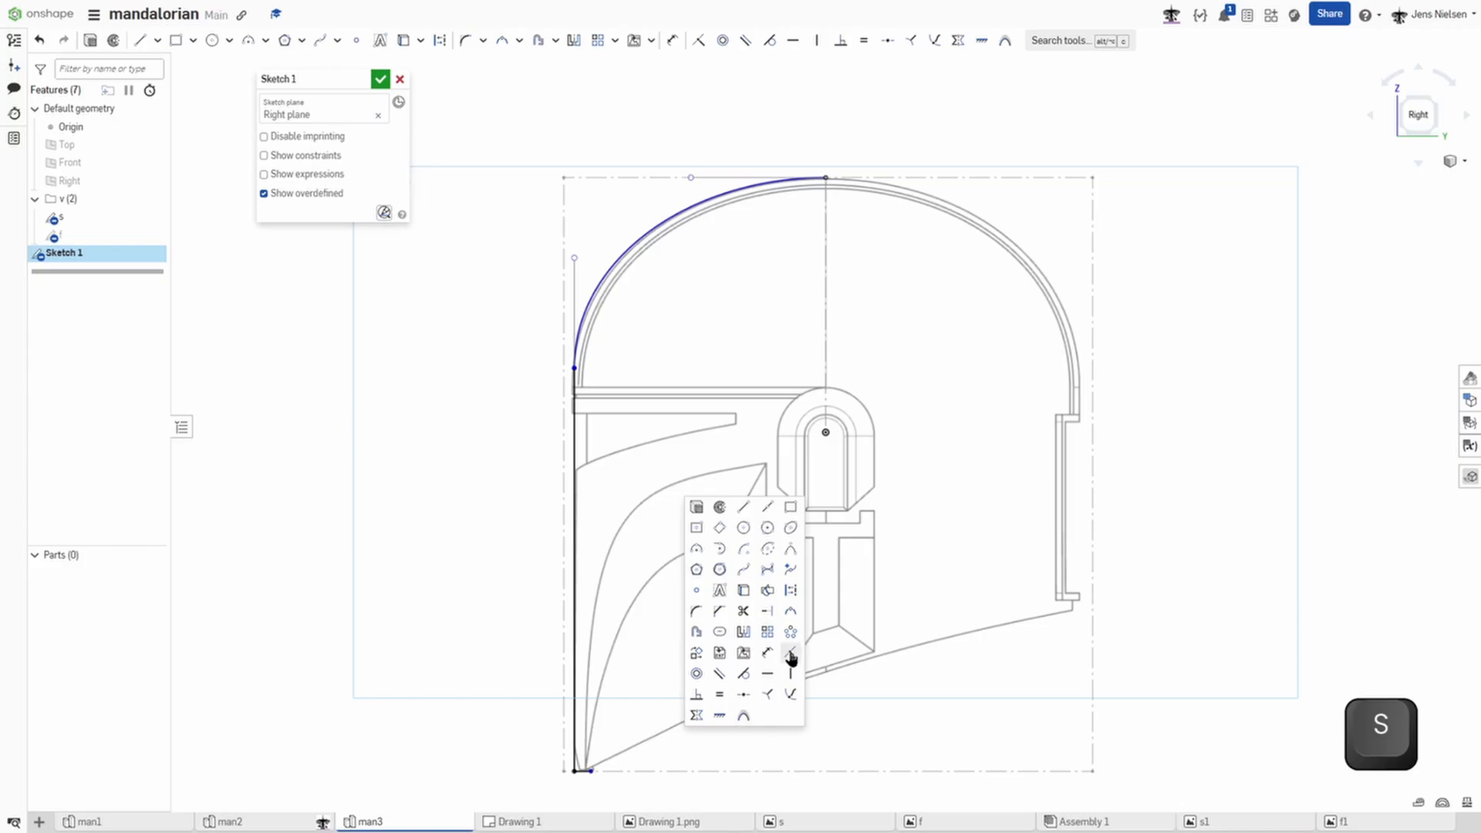
pyautogui.click(771, 568)
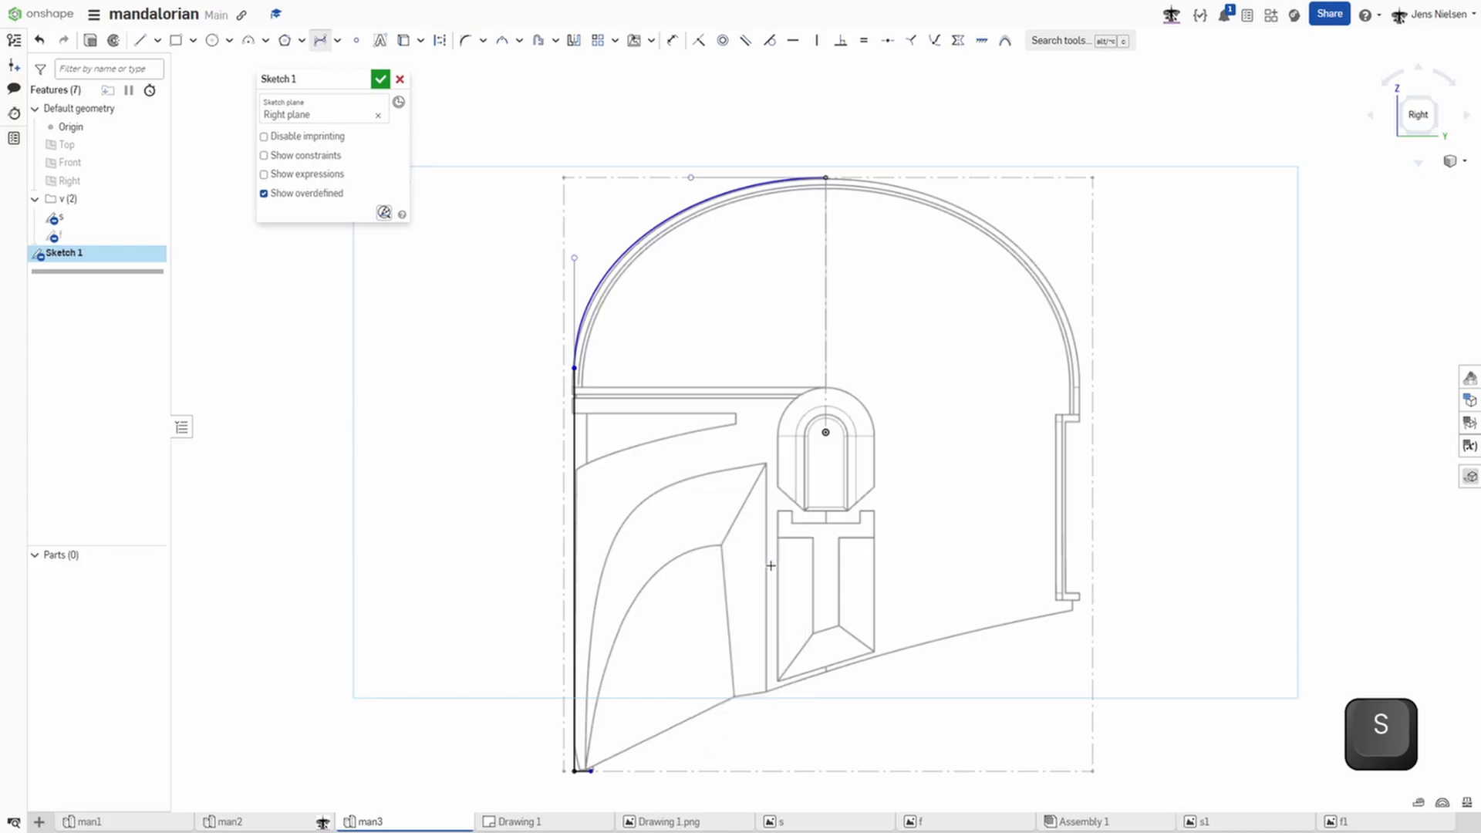
pyautogui.click(591, 771)
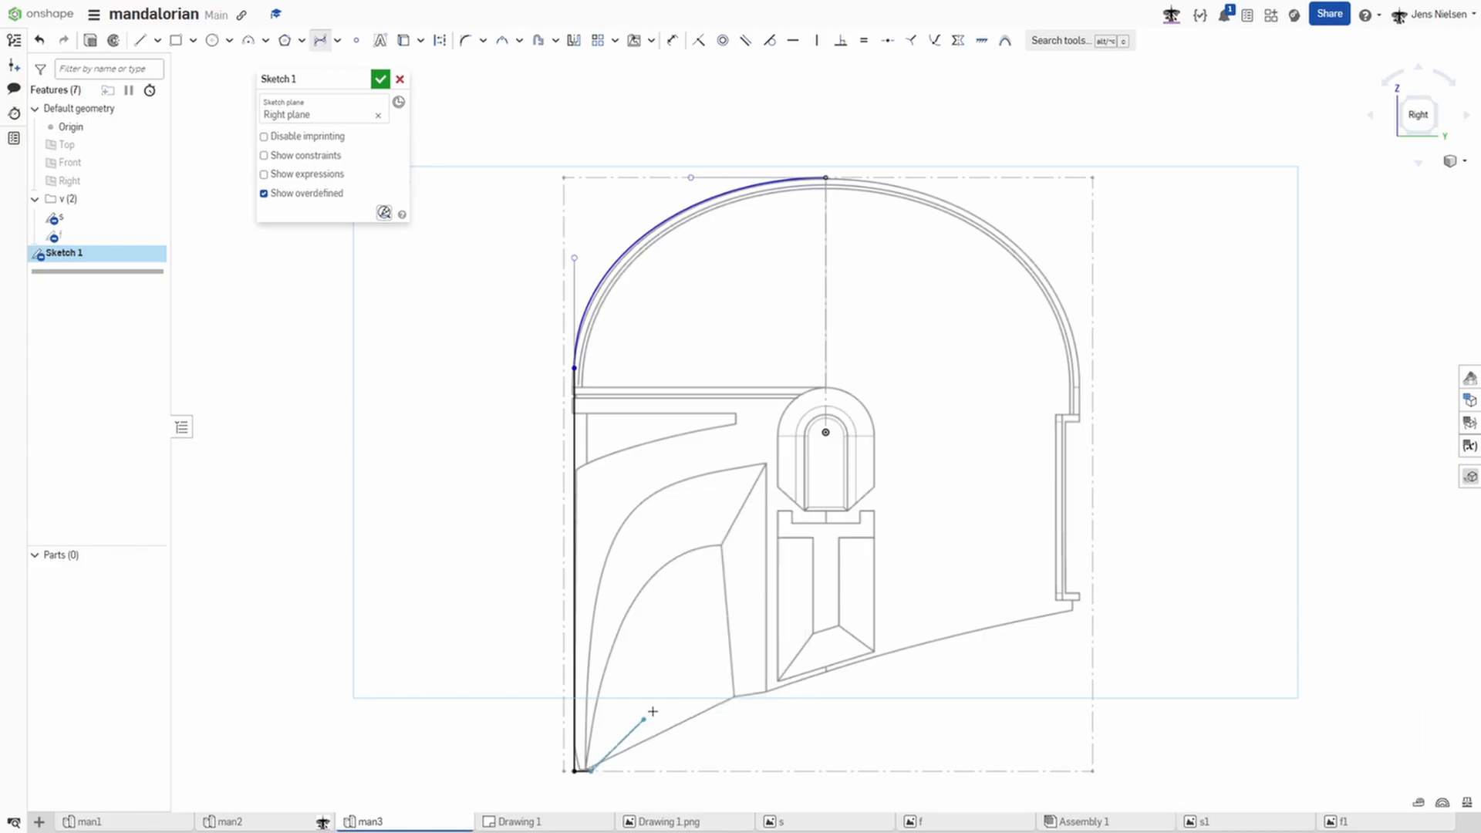
pyautogui.click(753, 662)
pyautogui.click(928, 612)
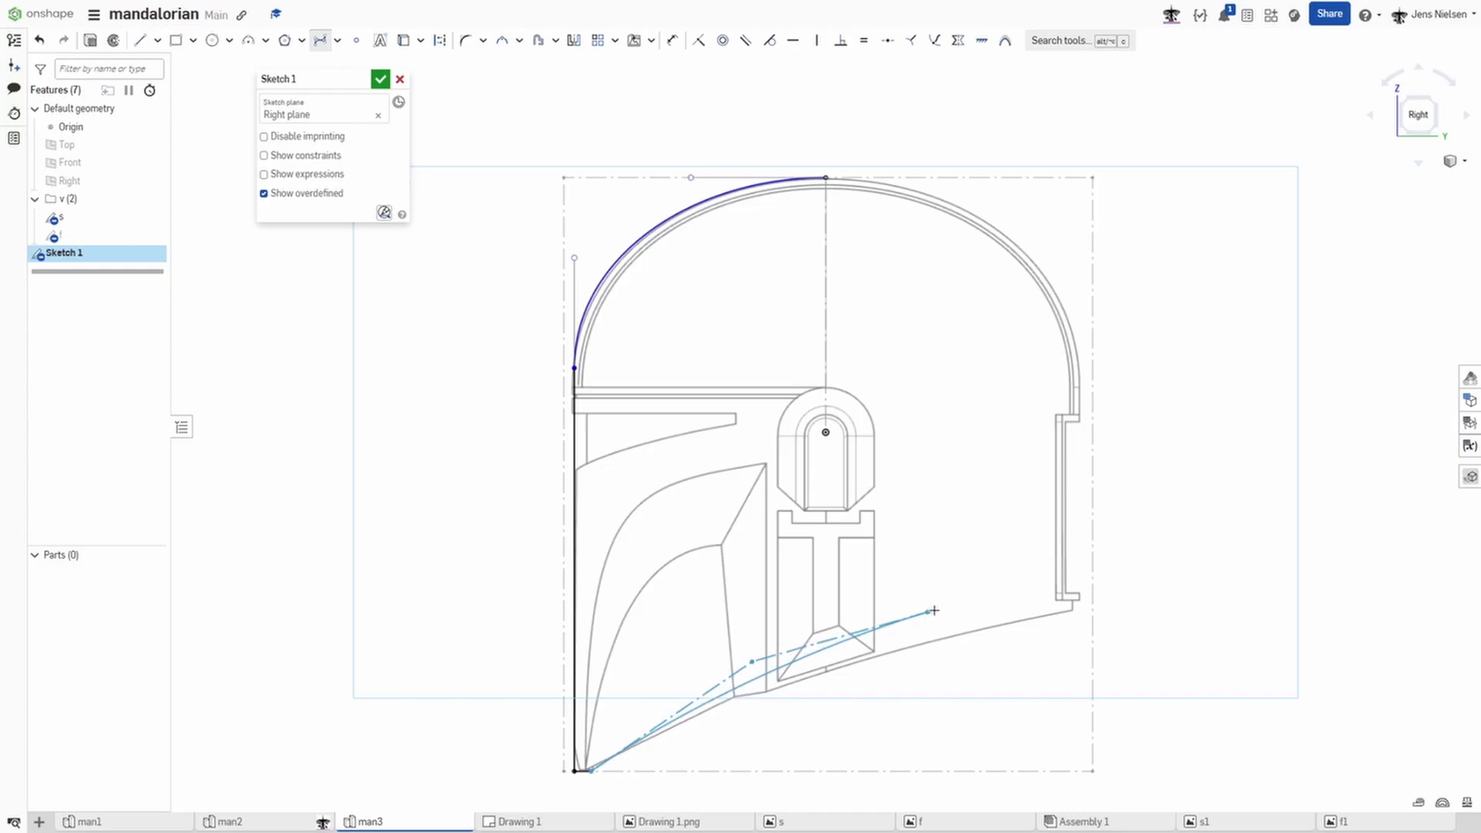
pyautogui.click(1017, 600)
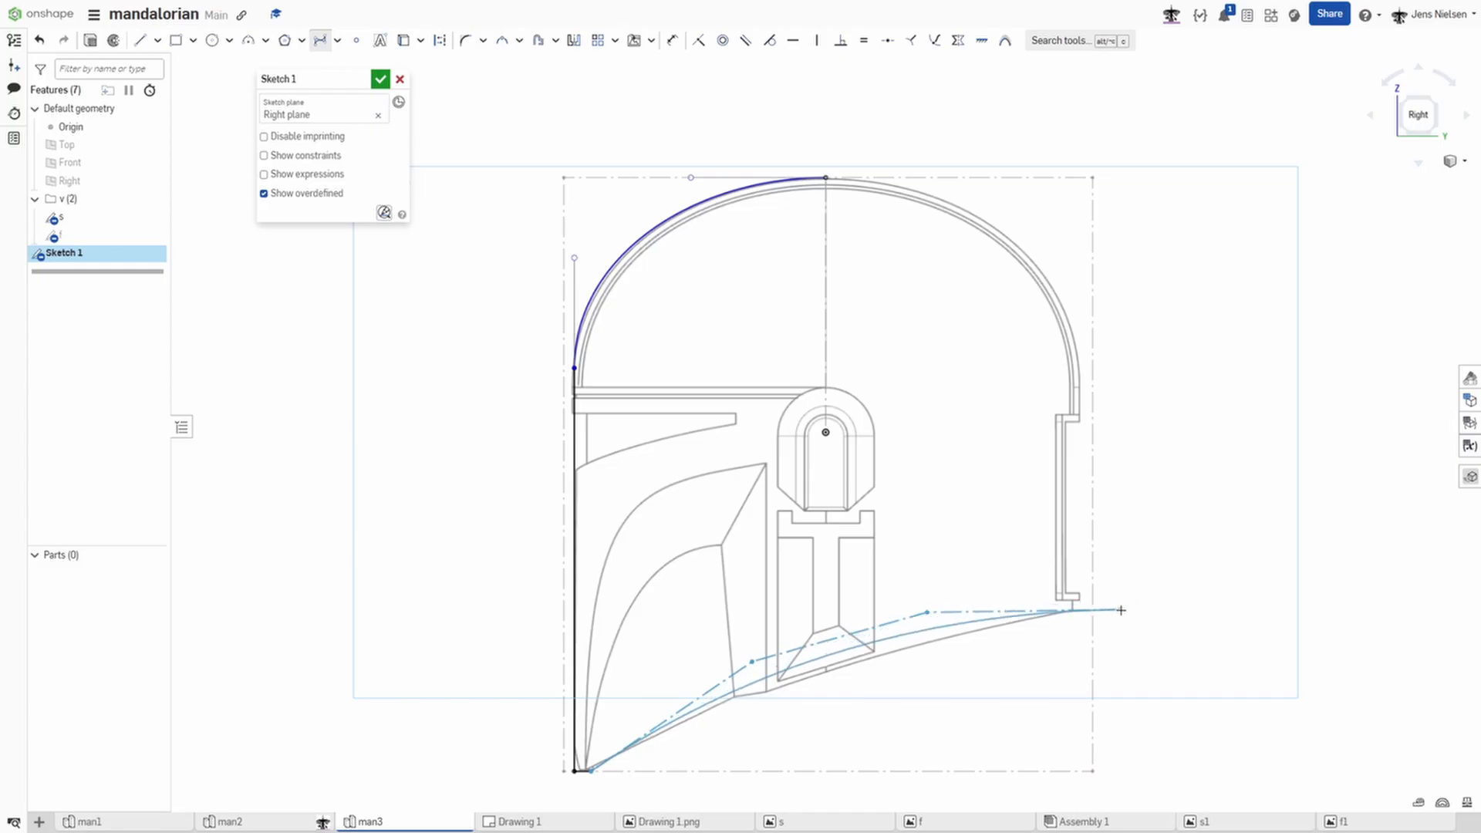
pyautogui.doubleClick(1121, 610)
pyautogui.press('Escape')
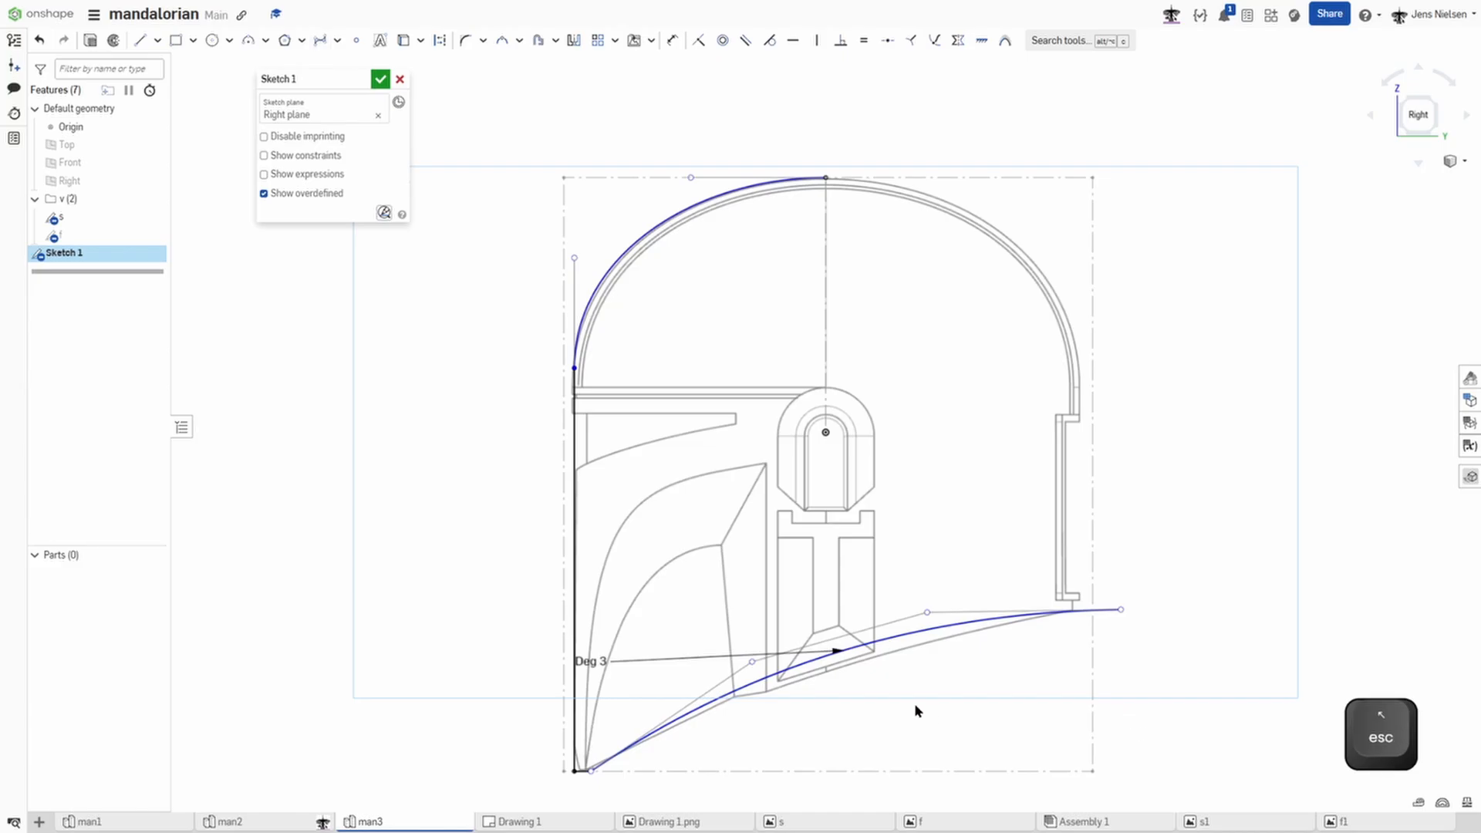
# Step: Adjust the lower Bezier curve's two middle control points and rear endpoint to follow the helmet's slanted bottom edge
pyautogui.moveTo(927, 612); pyautogui.dragTo(930, 634)
pyautogui.moveTo(750, 662); pyautogui.dragTo(759, 682)
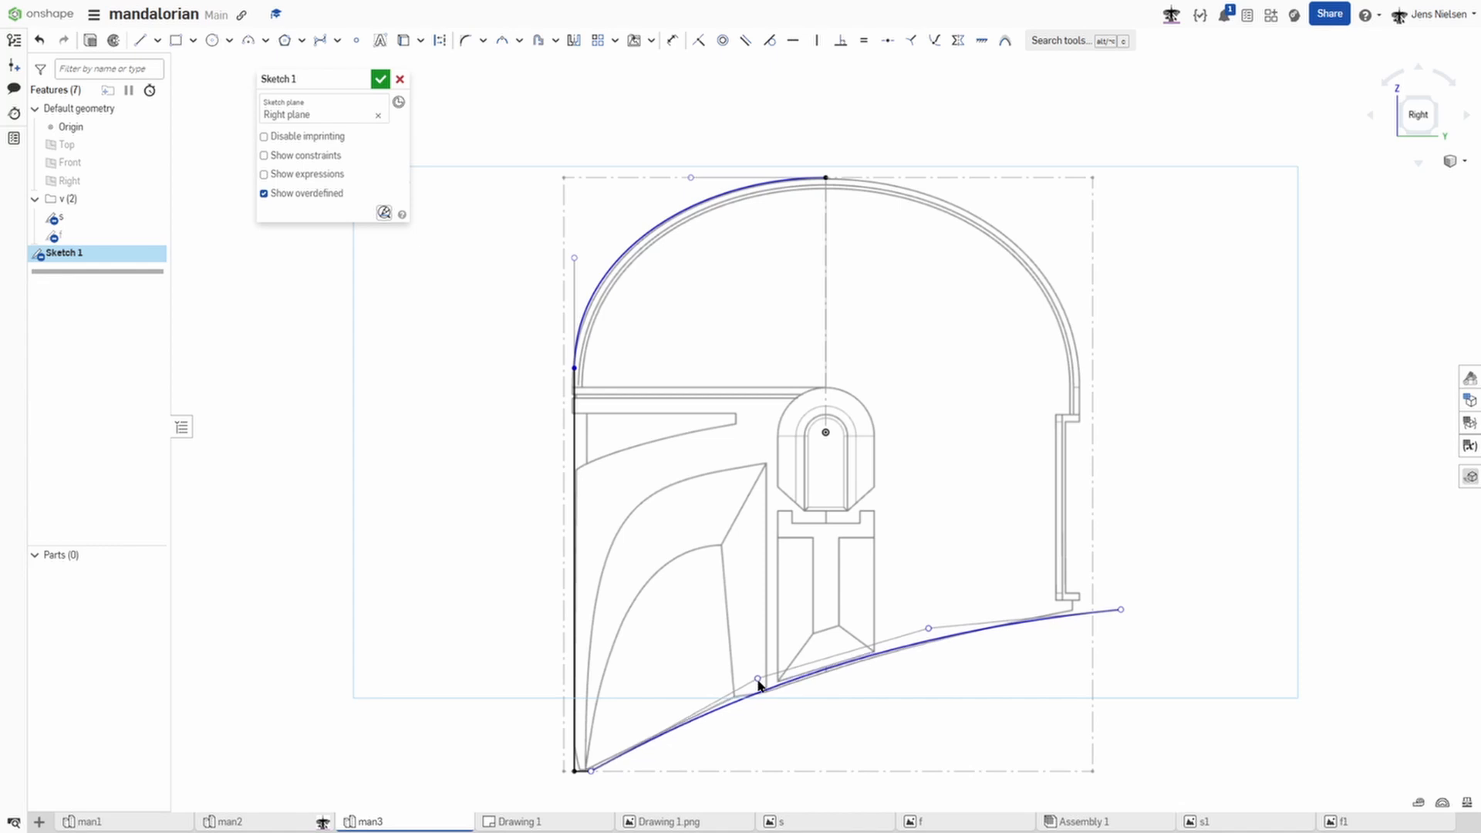
pyautogui.moveTo(929, 629); pyautogui.dragTo(932, 634)
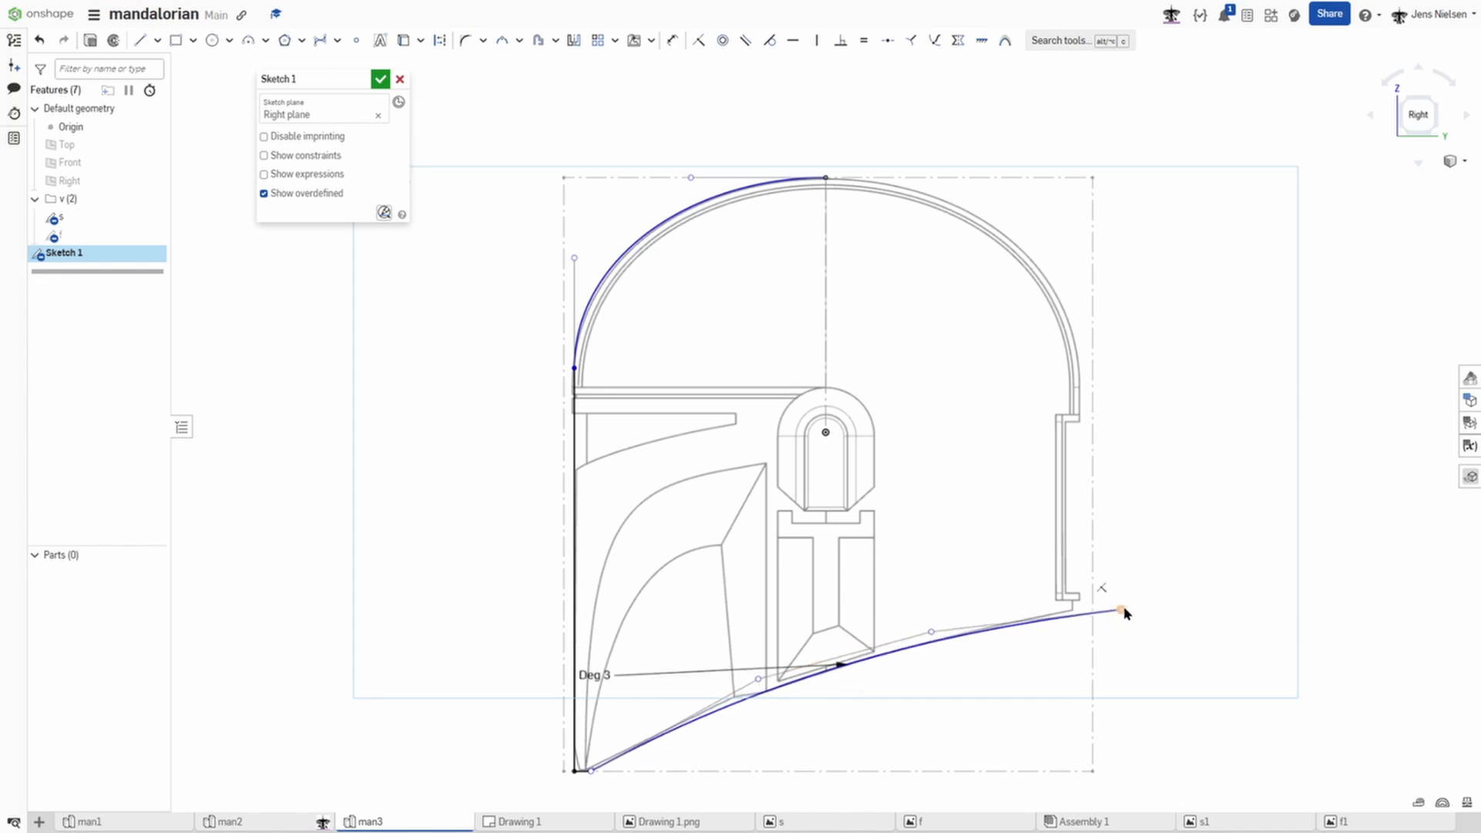
pyautogui.moveTo(1123, 607); pyautogui.dragTo(1125, 605)
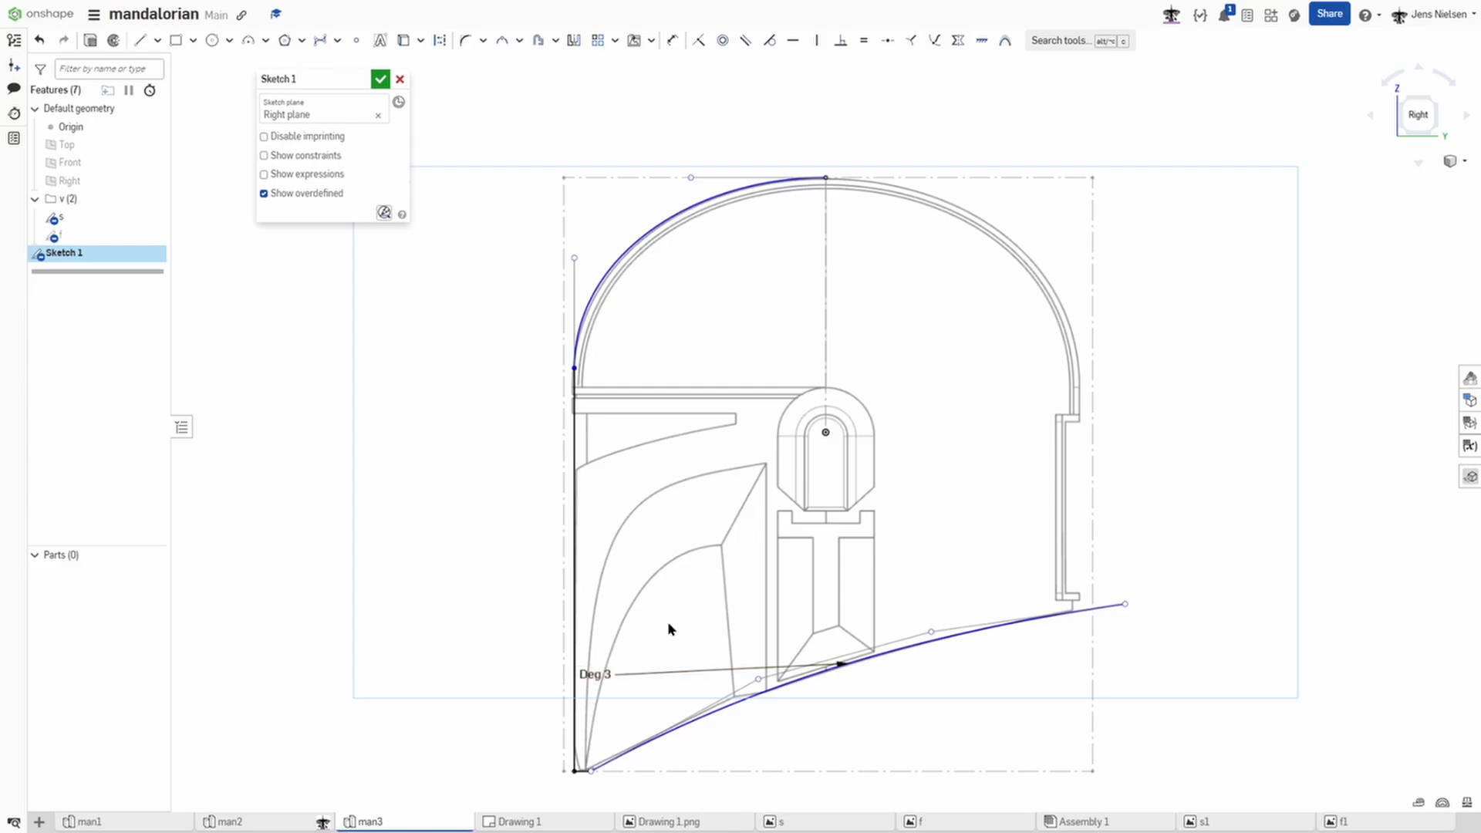
pyautogui.scroll(3, 669, 622)
pyautogui.scroll(3, 679, 587)
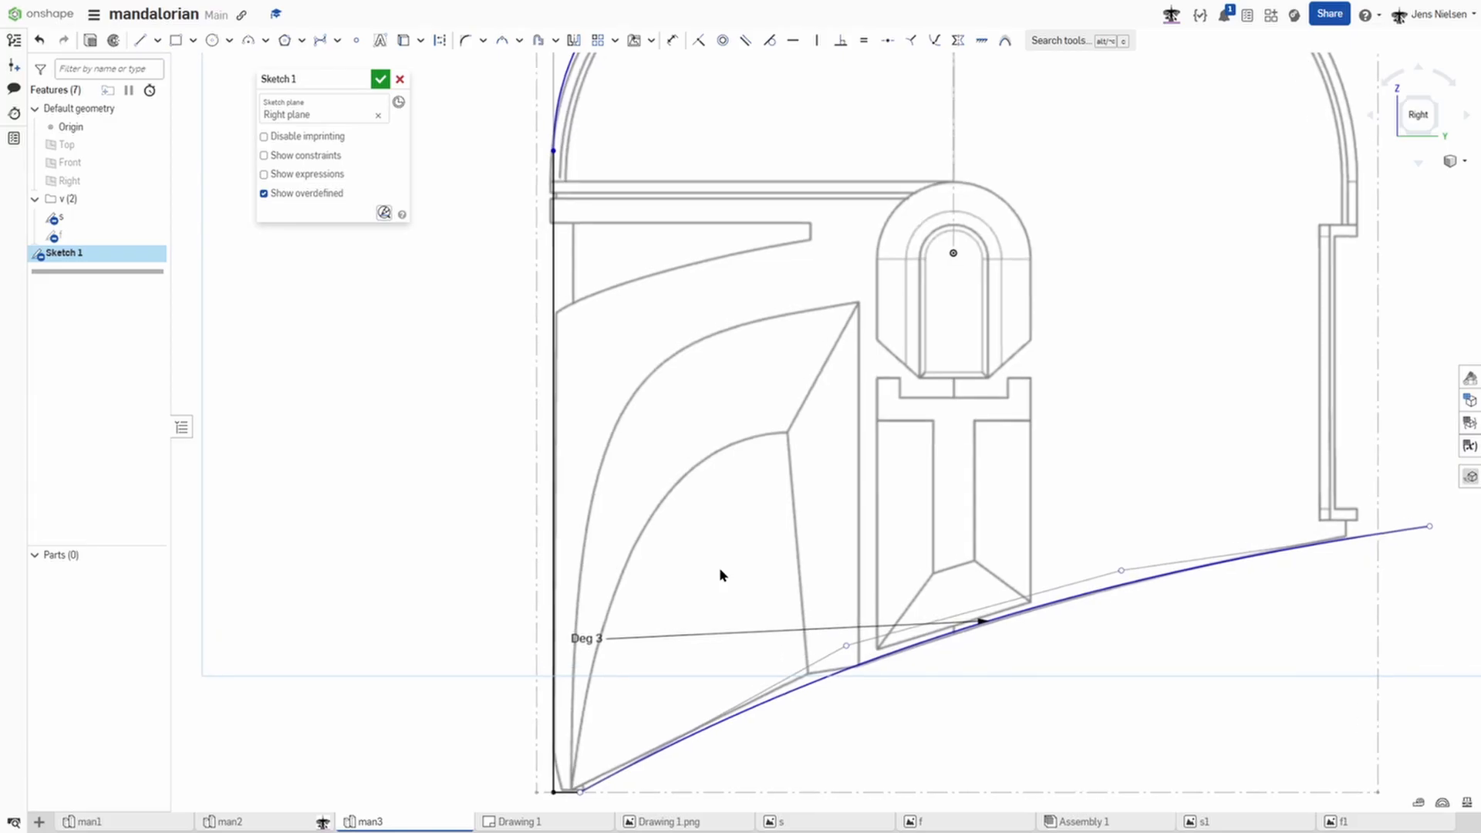
pyautogui.press('s')
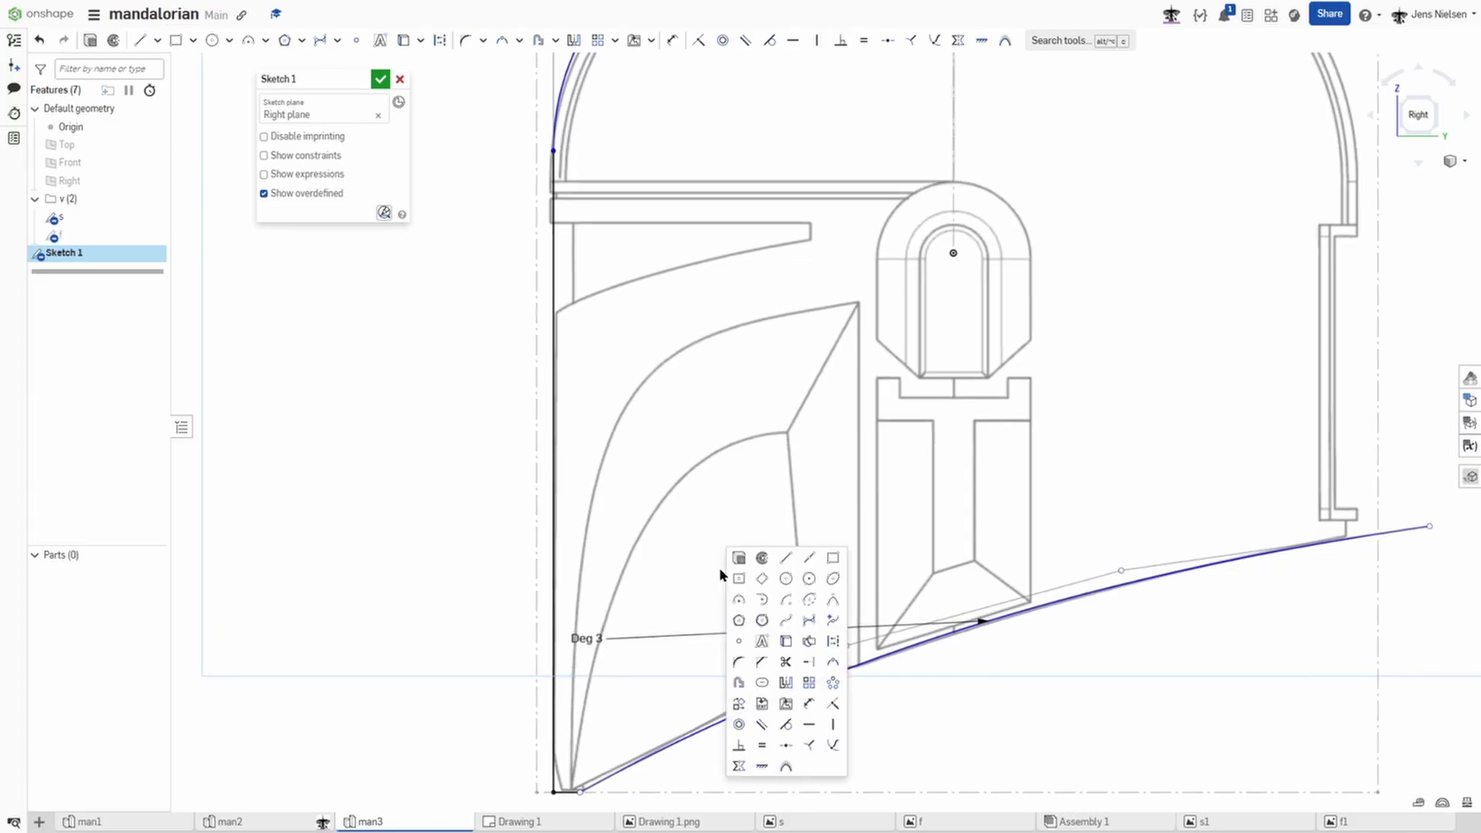
pyautogui.click(809, 620)
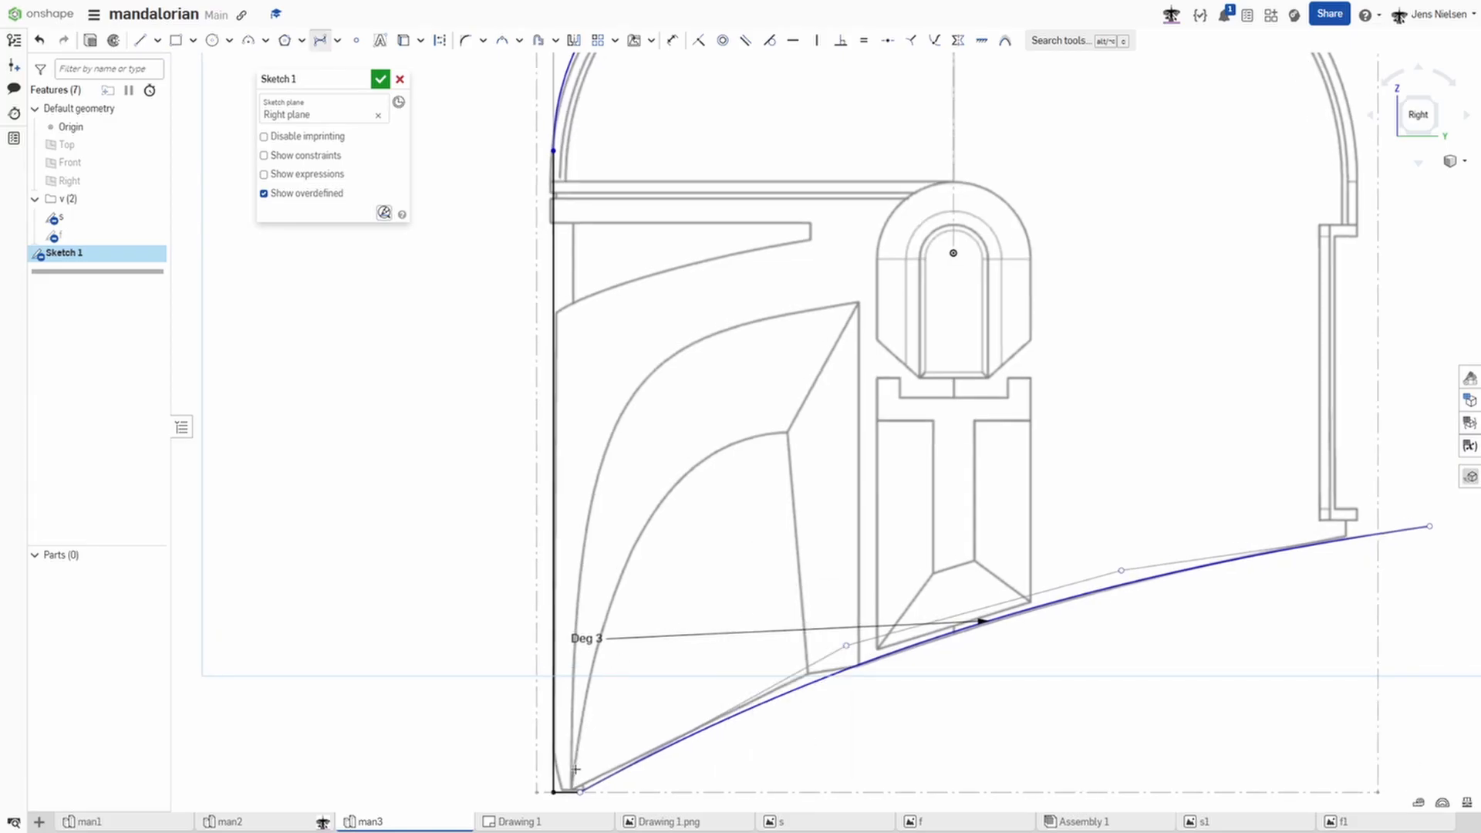
pyautogui.press('Escape')
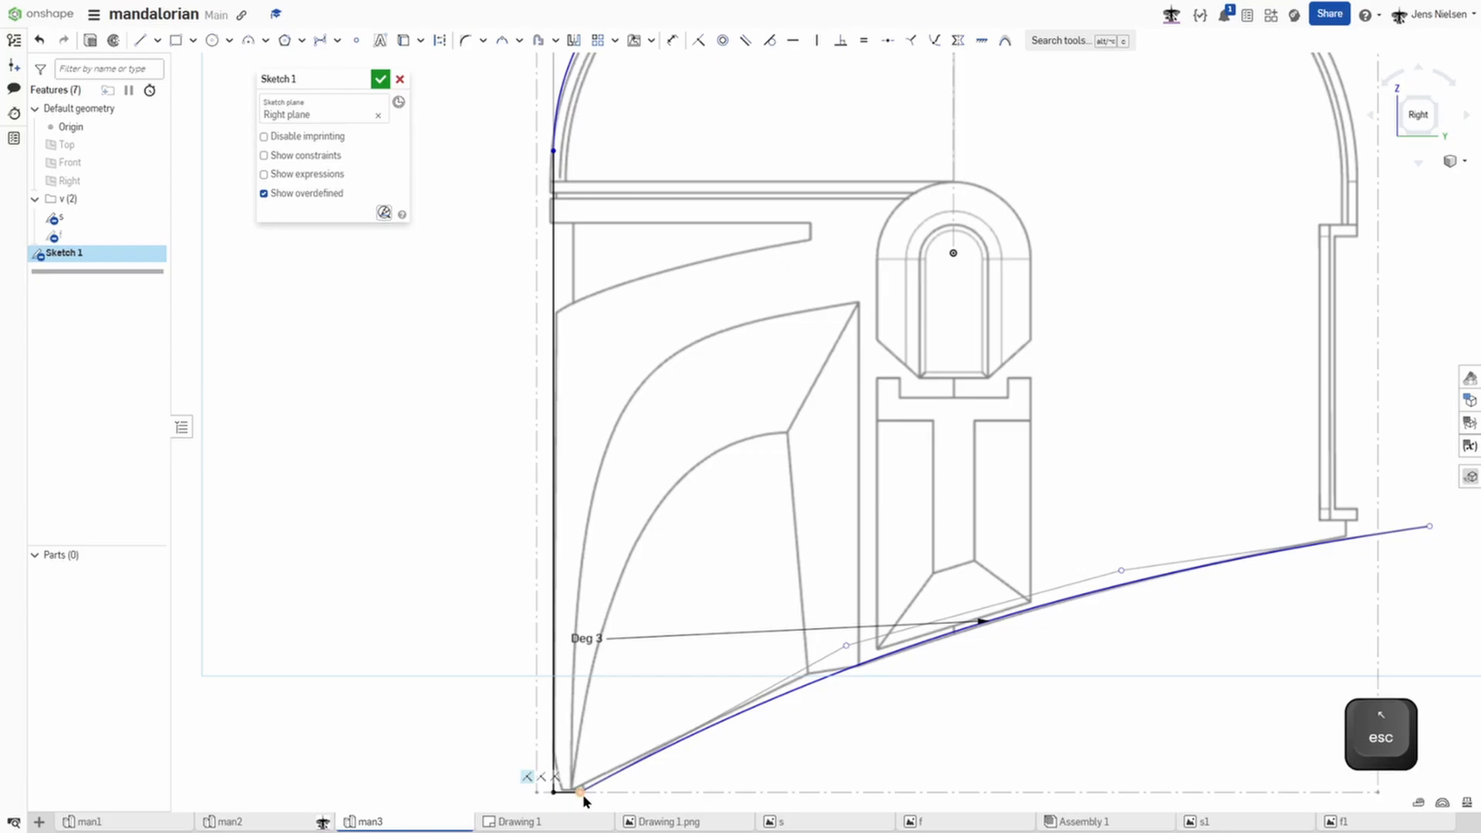
# Step: Move the junction of the short bottom line and lower curve forward to the cheek panel's bottom corner
pyautogui.moveTo(580, 793); pyautogui.dragTo(572, 793)
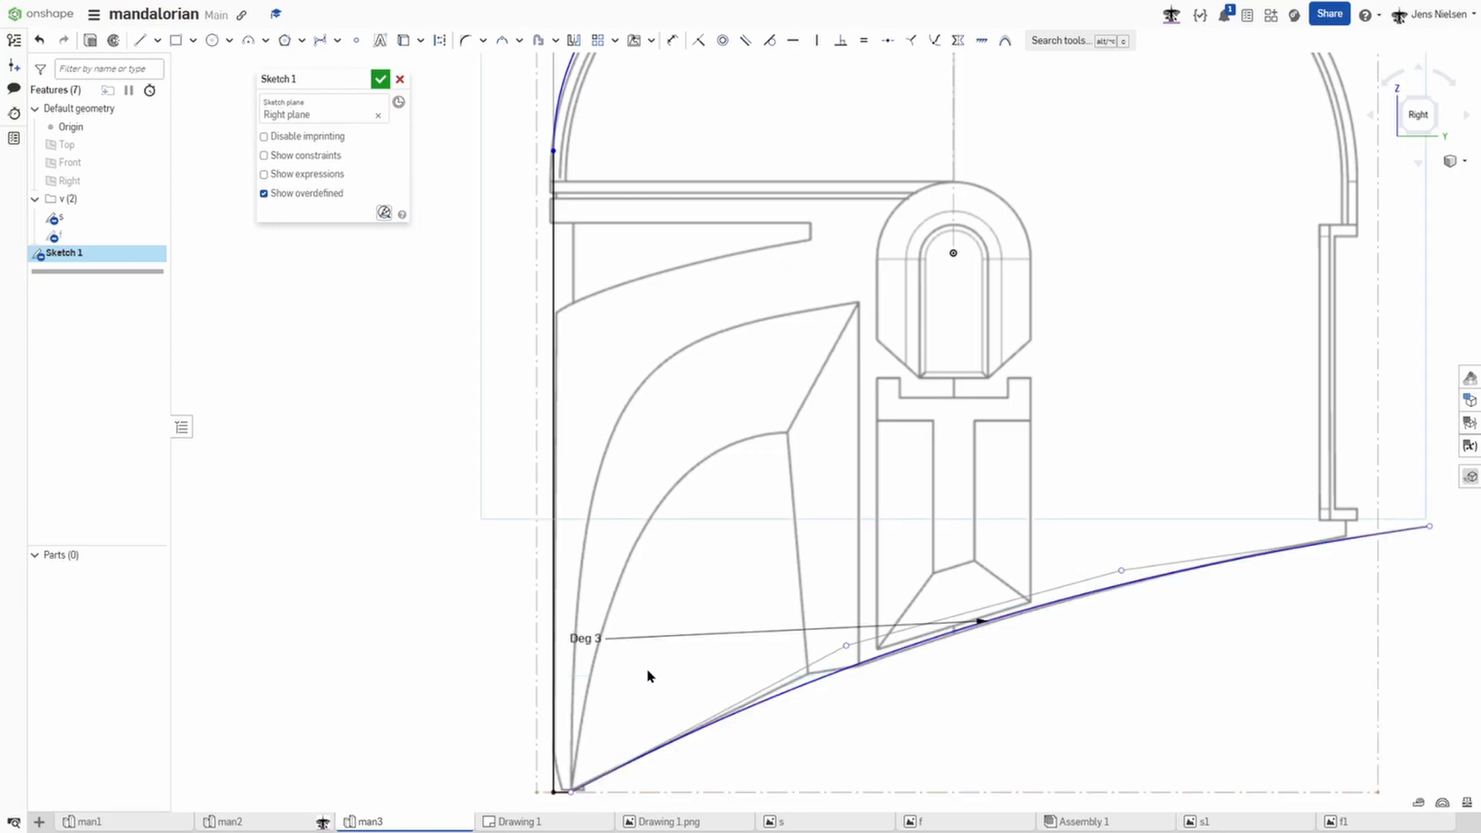
# Step: Draw a degree 3 Bezier curve from the cheek panel's bottom corner along its outer arc to its upper rear corner
pyautogui.press('s')
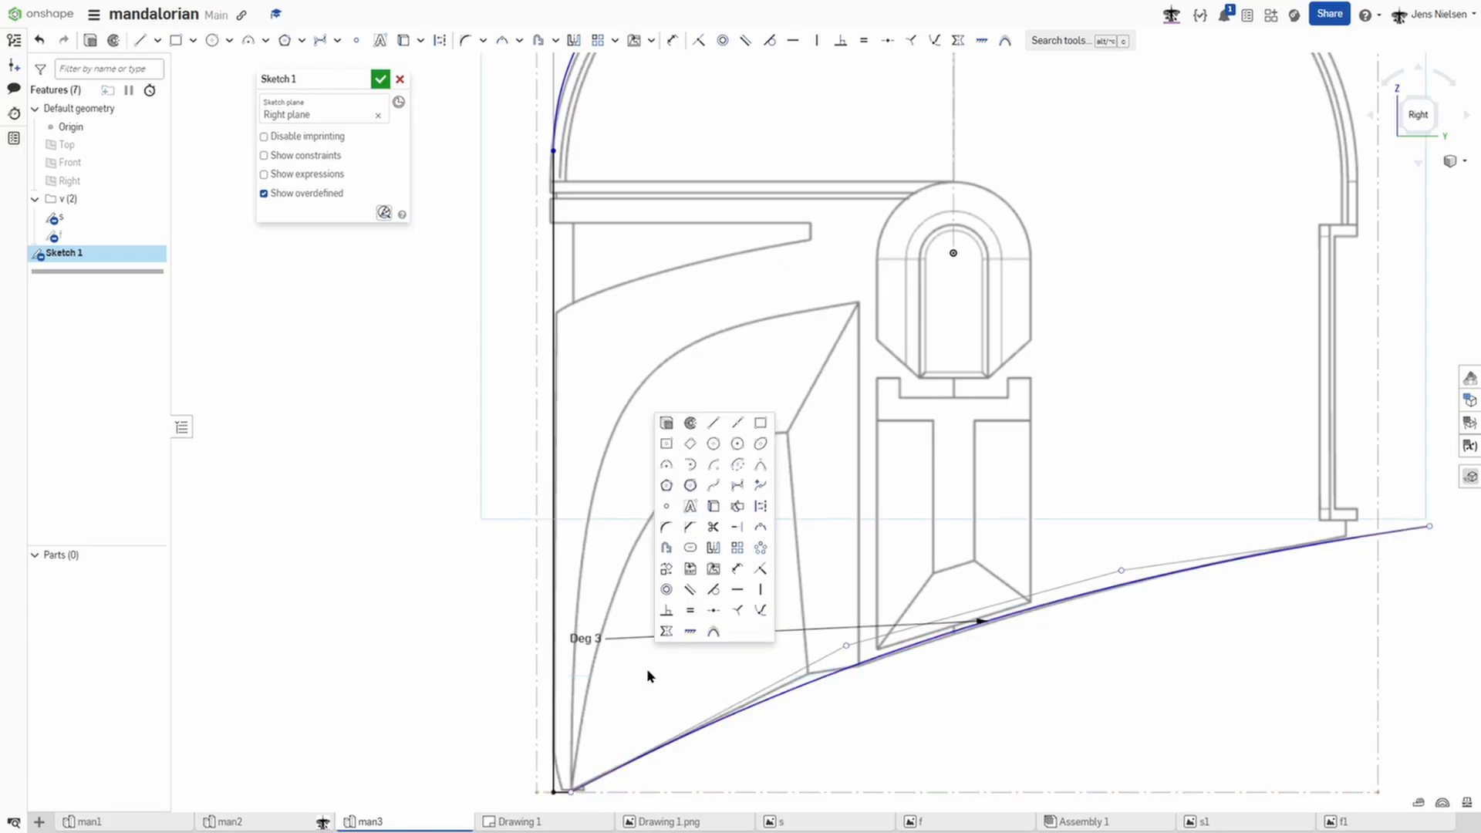
pyautogui.click(736, 488)
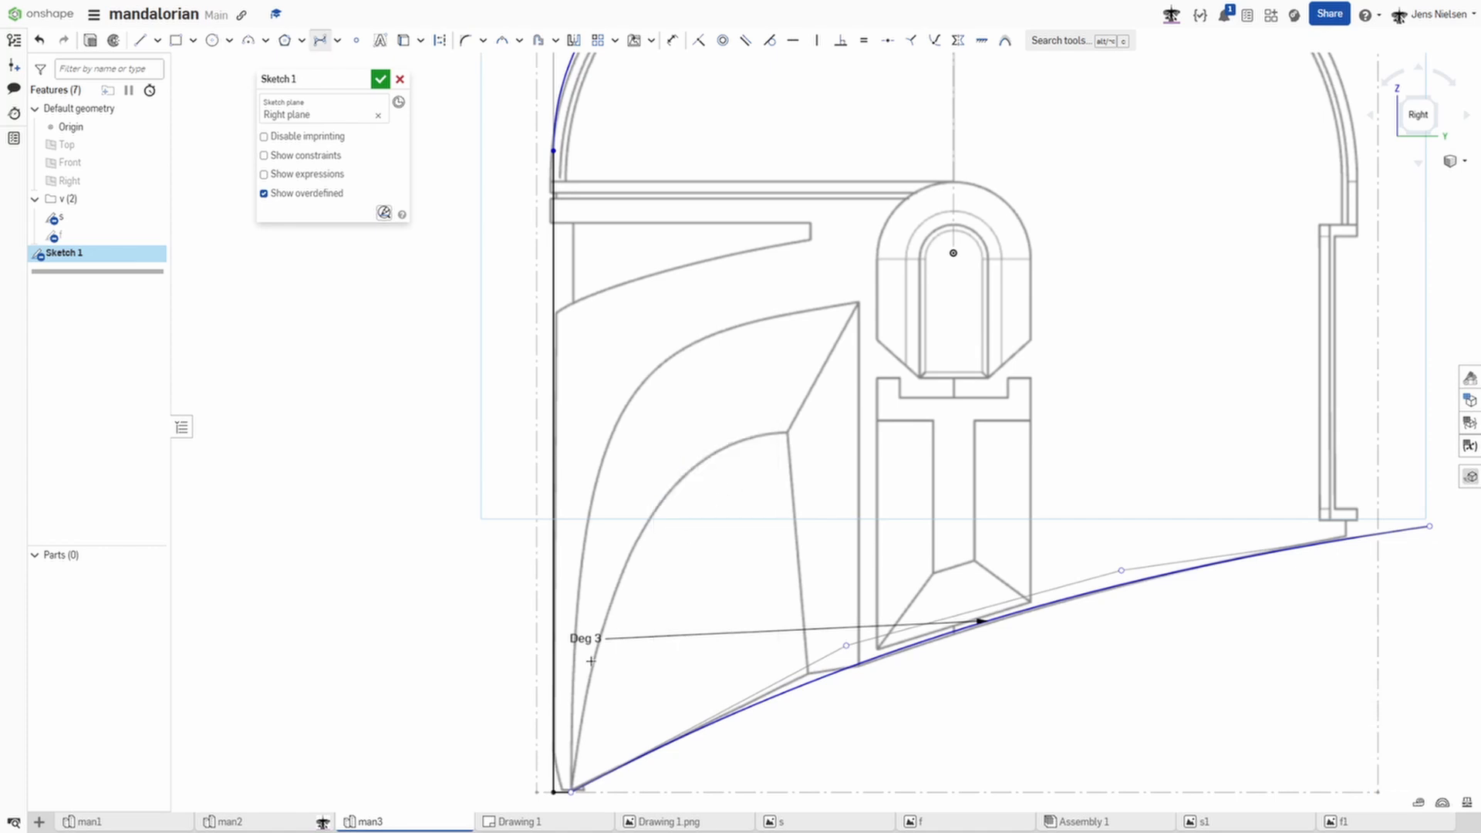
pyautogui.click(572, 781)
pyautogui.click(585, 474)
pyautogui.click(653, 352)
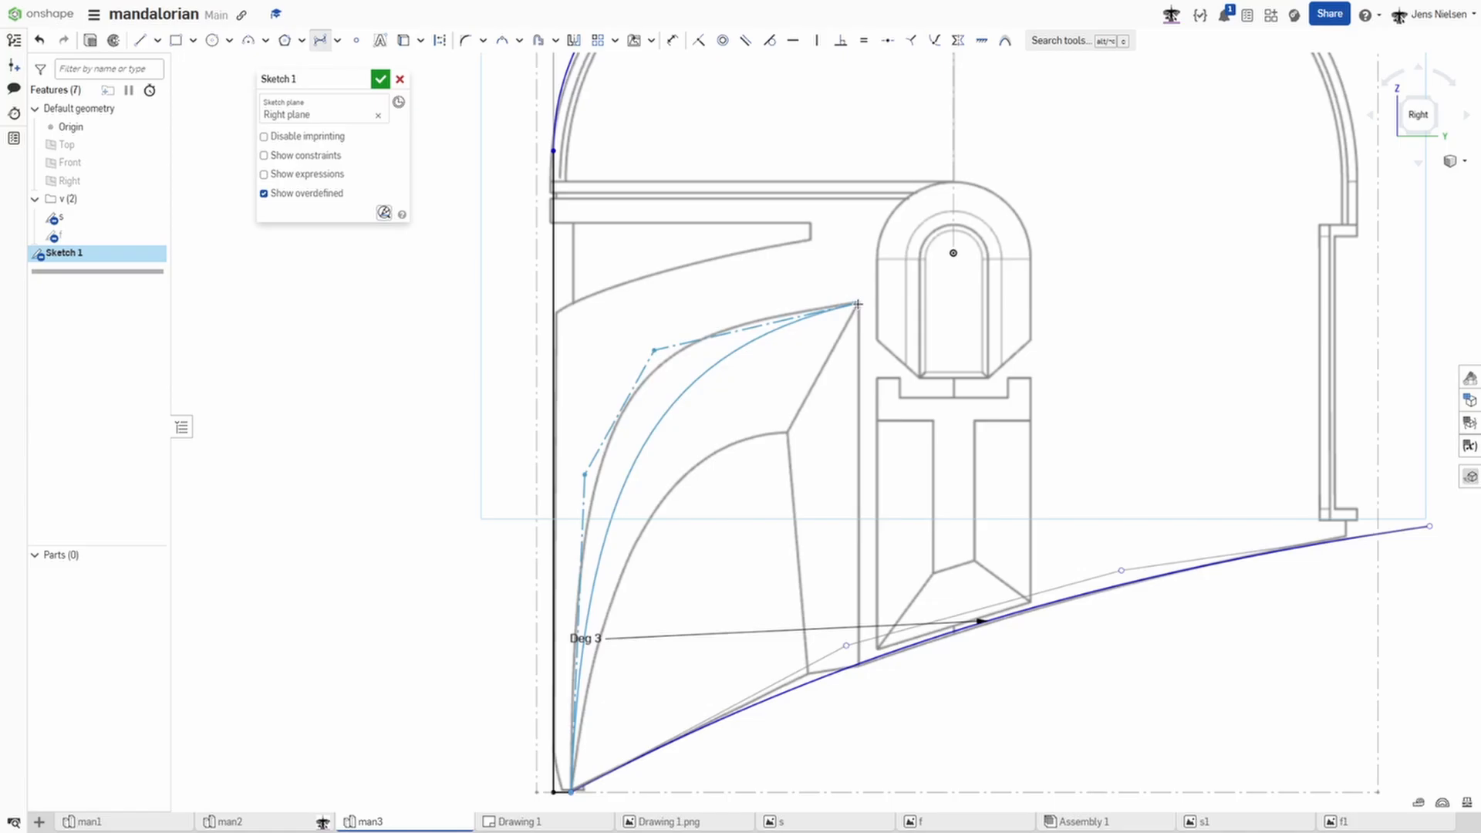
pyautogui.click(857, 302)
pyautogui.press('Escape')
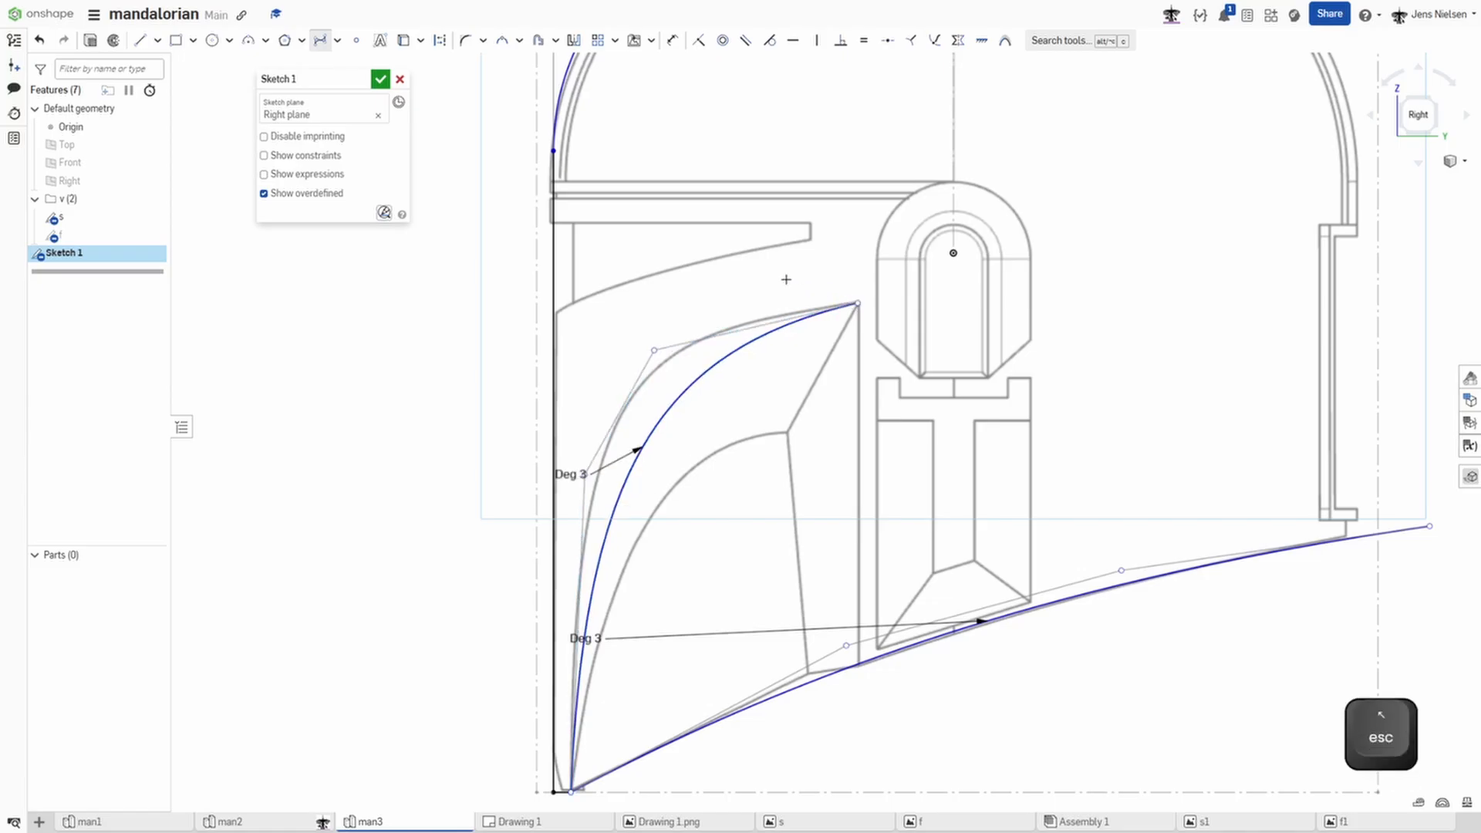
pyautogui.press('Escape')
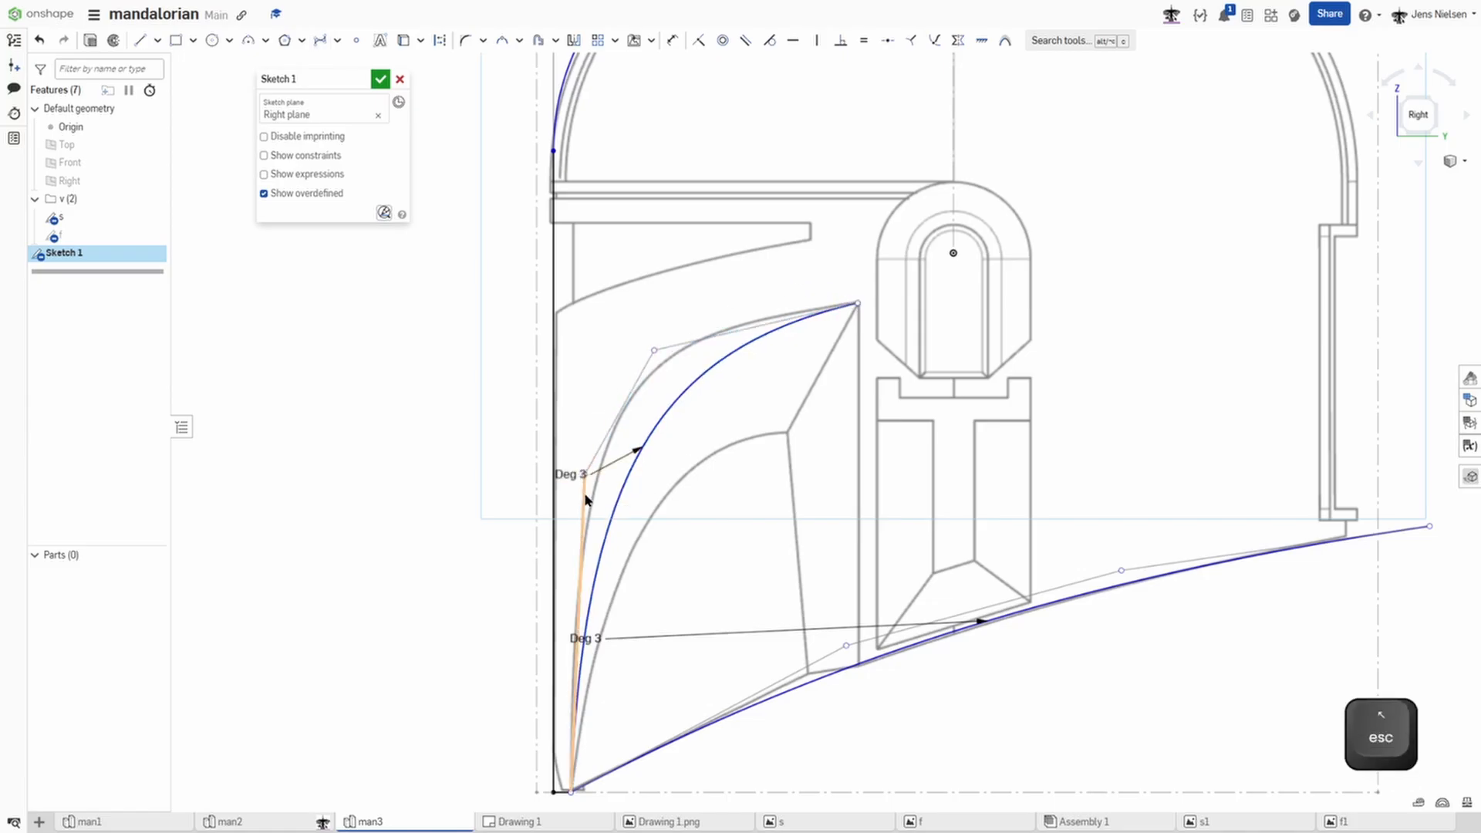
# Step: Try to make the cheek curve's lower handle horizontal, and undo it
pyautogui.click(582, 530)
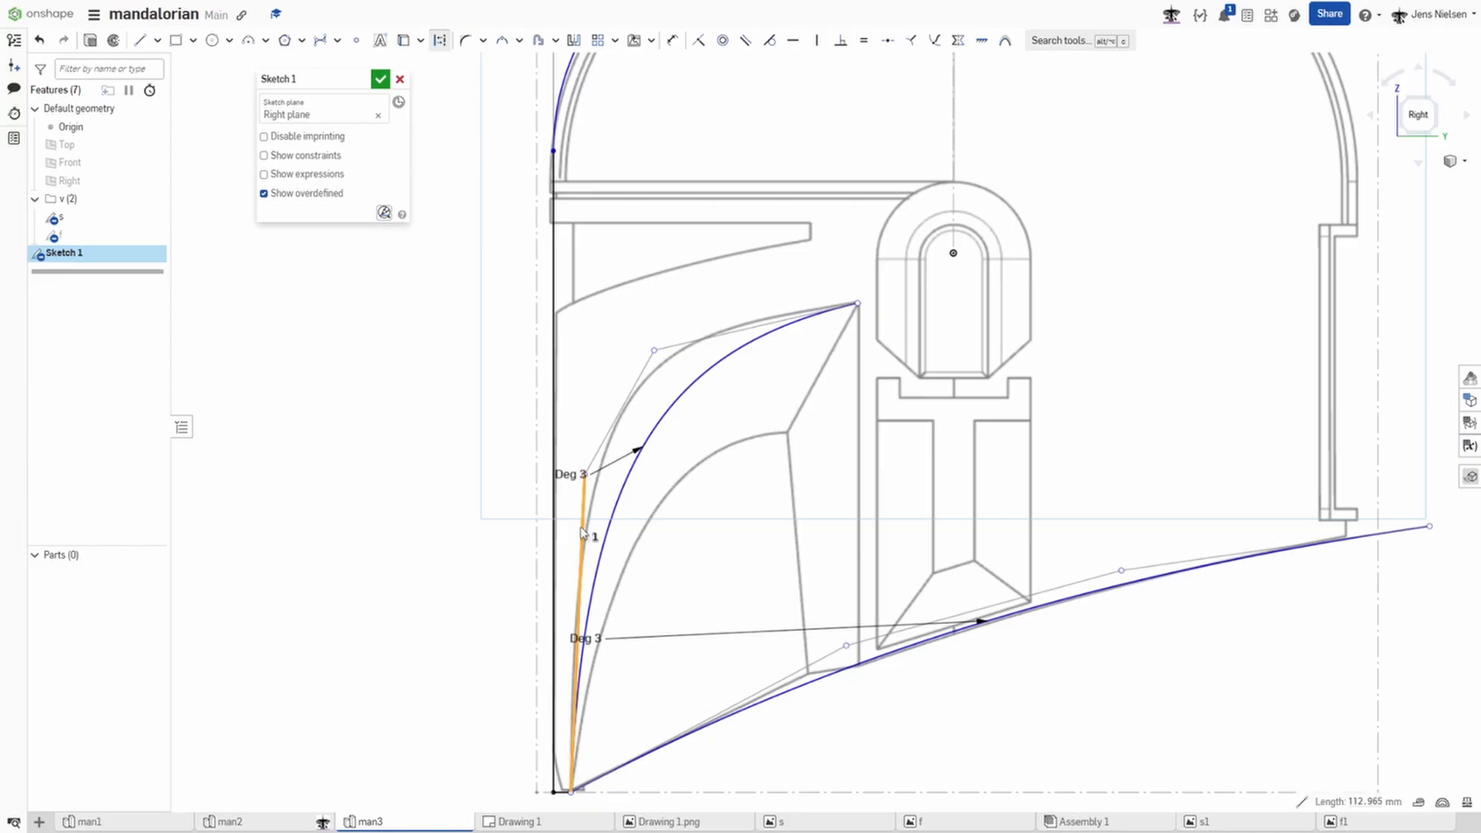
pyautogui.press('Delete')
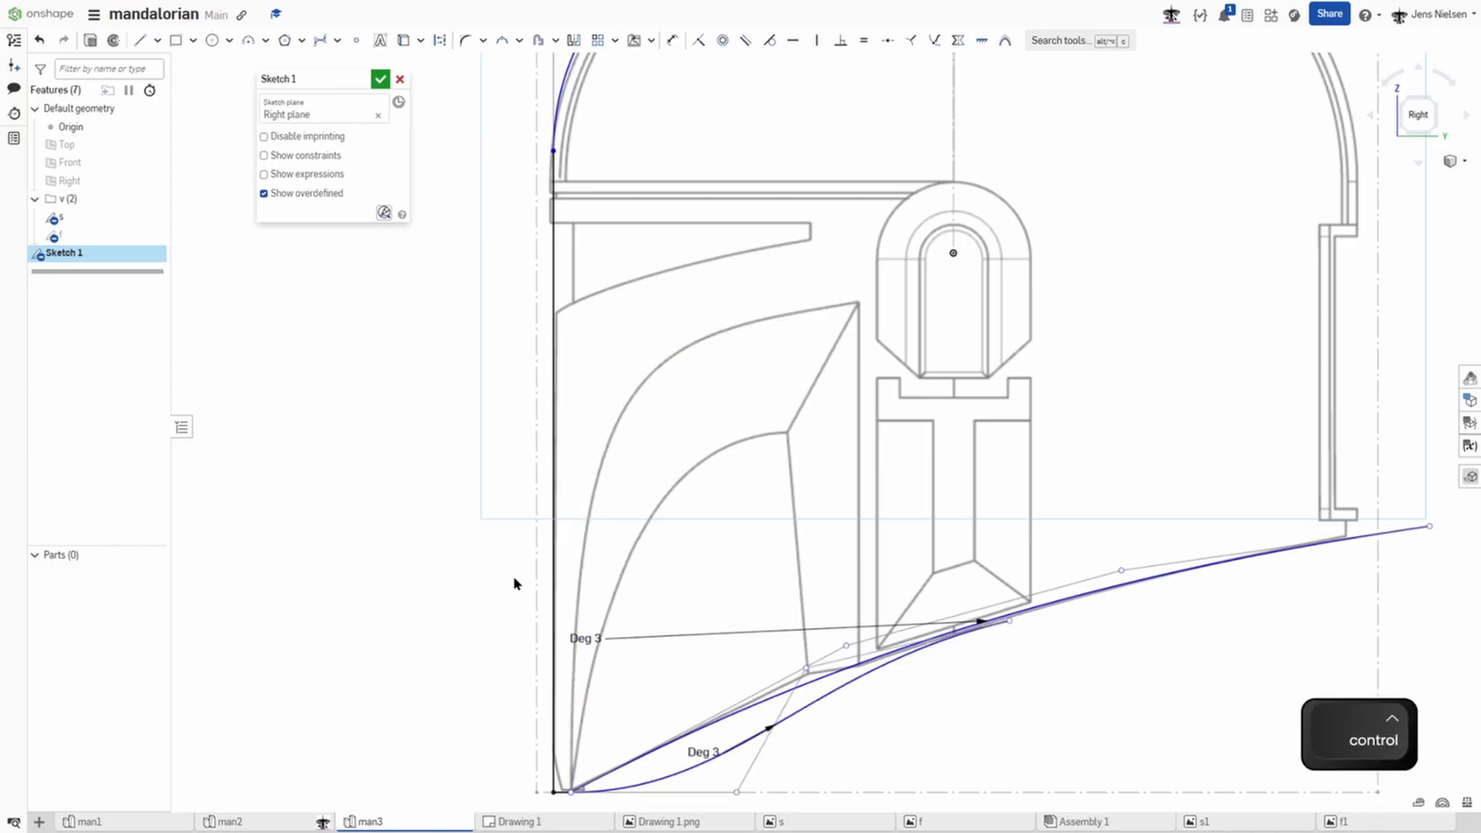
pyautogui.hotkey('ctrl', 'z')
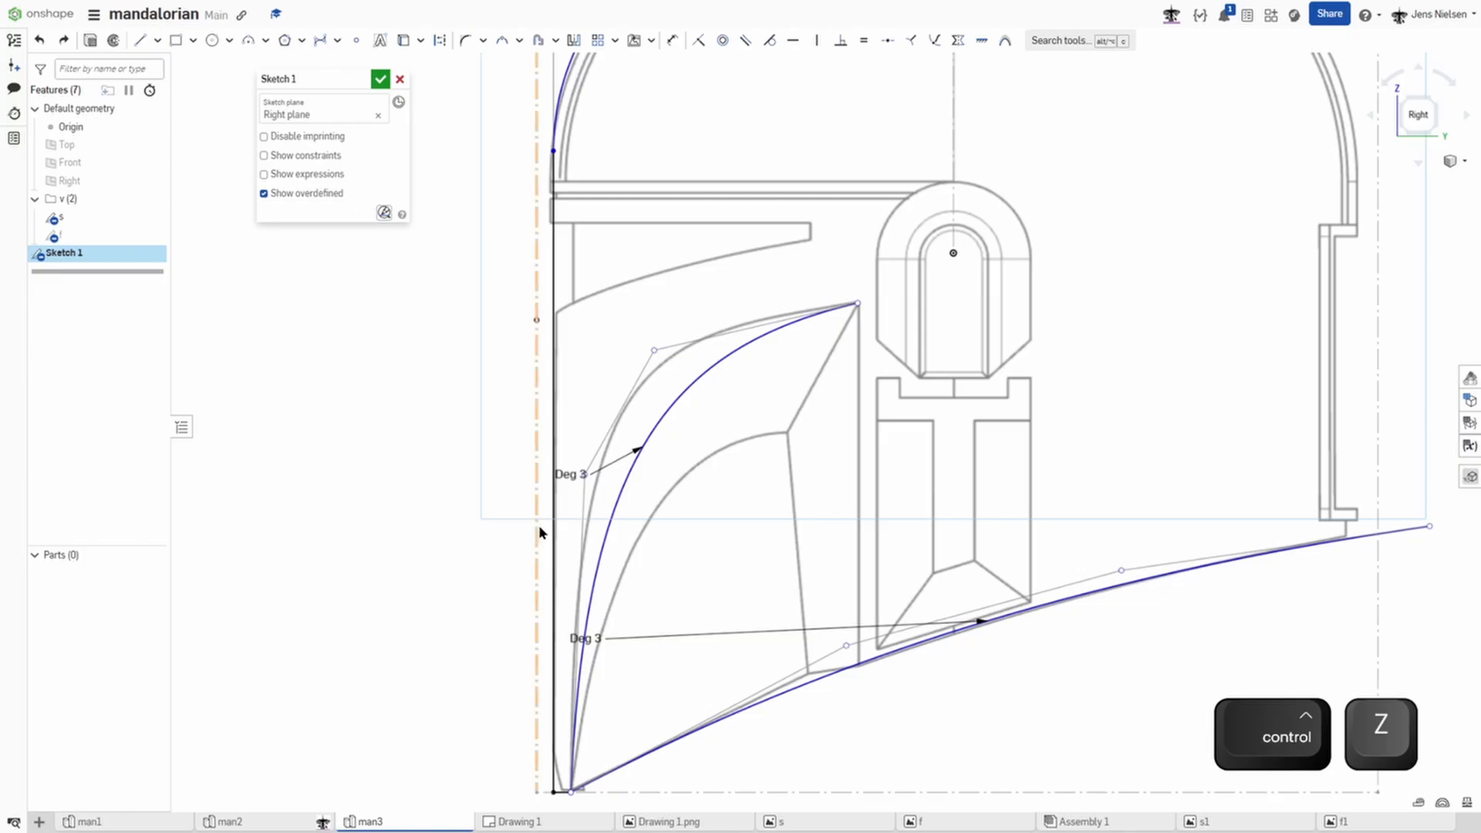
# Step: Make the cheek curve's lower handle vertical and adjust its two middle control points to follow the cheek panel's outer arc
pyautogui.click(585, 503)
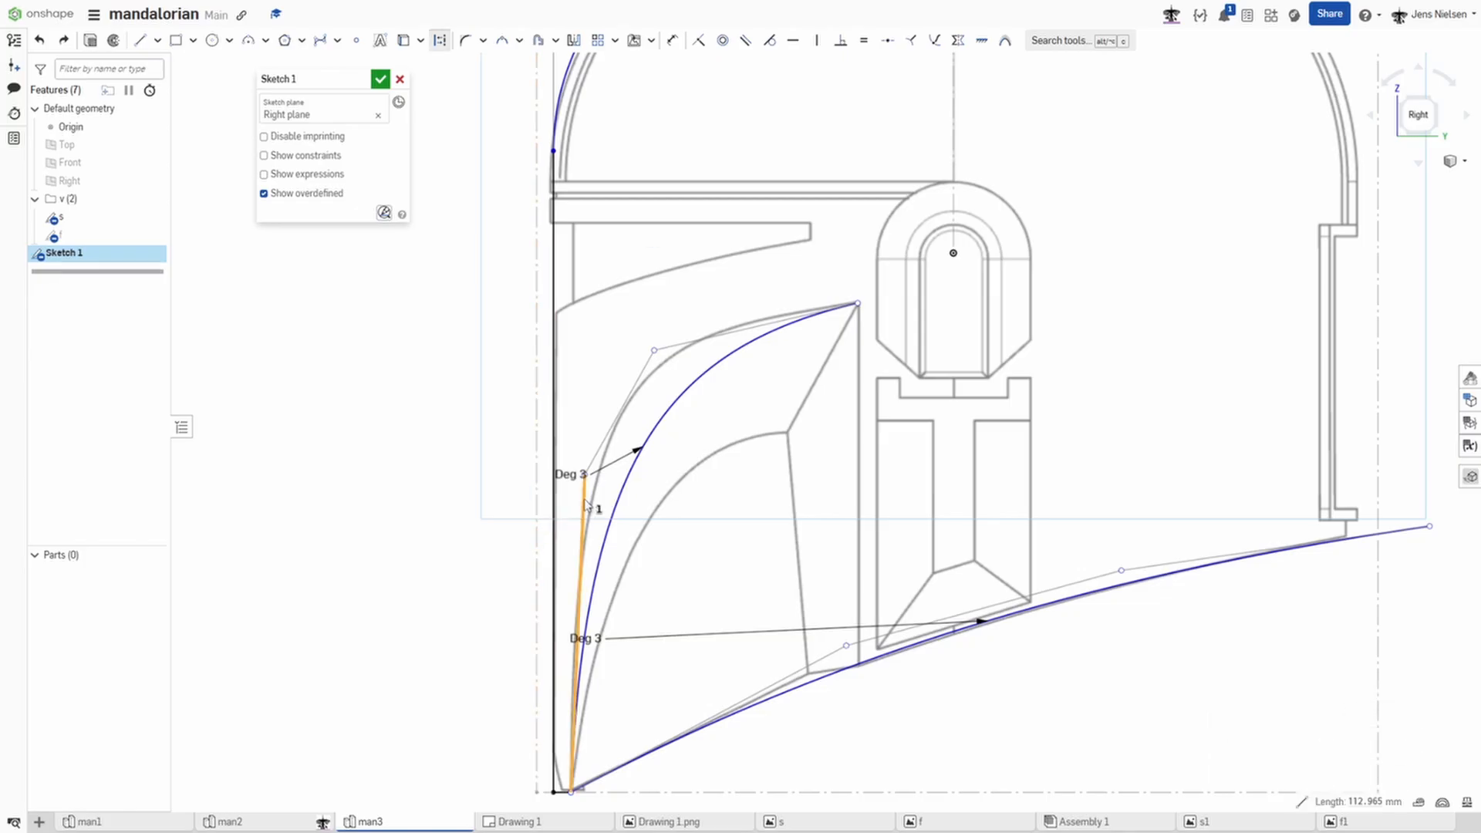
pyautogui.press('v')
pyautogui.press('Escape')
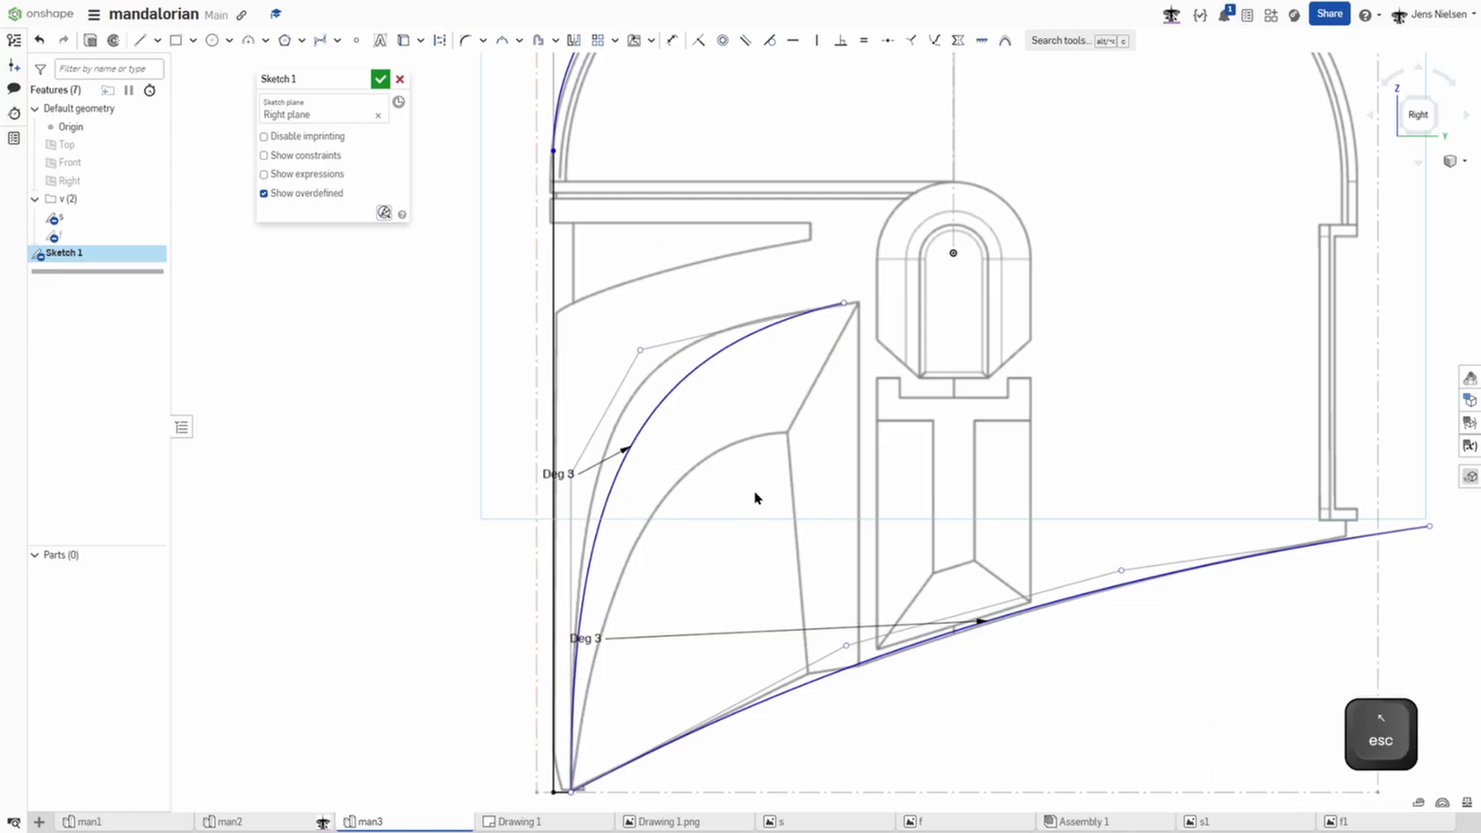
pyautogui.moveTo(641, 350); pyautogui.dragTo(585, 333)
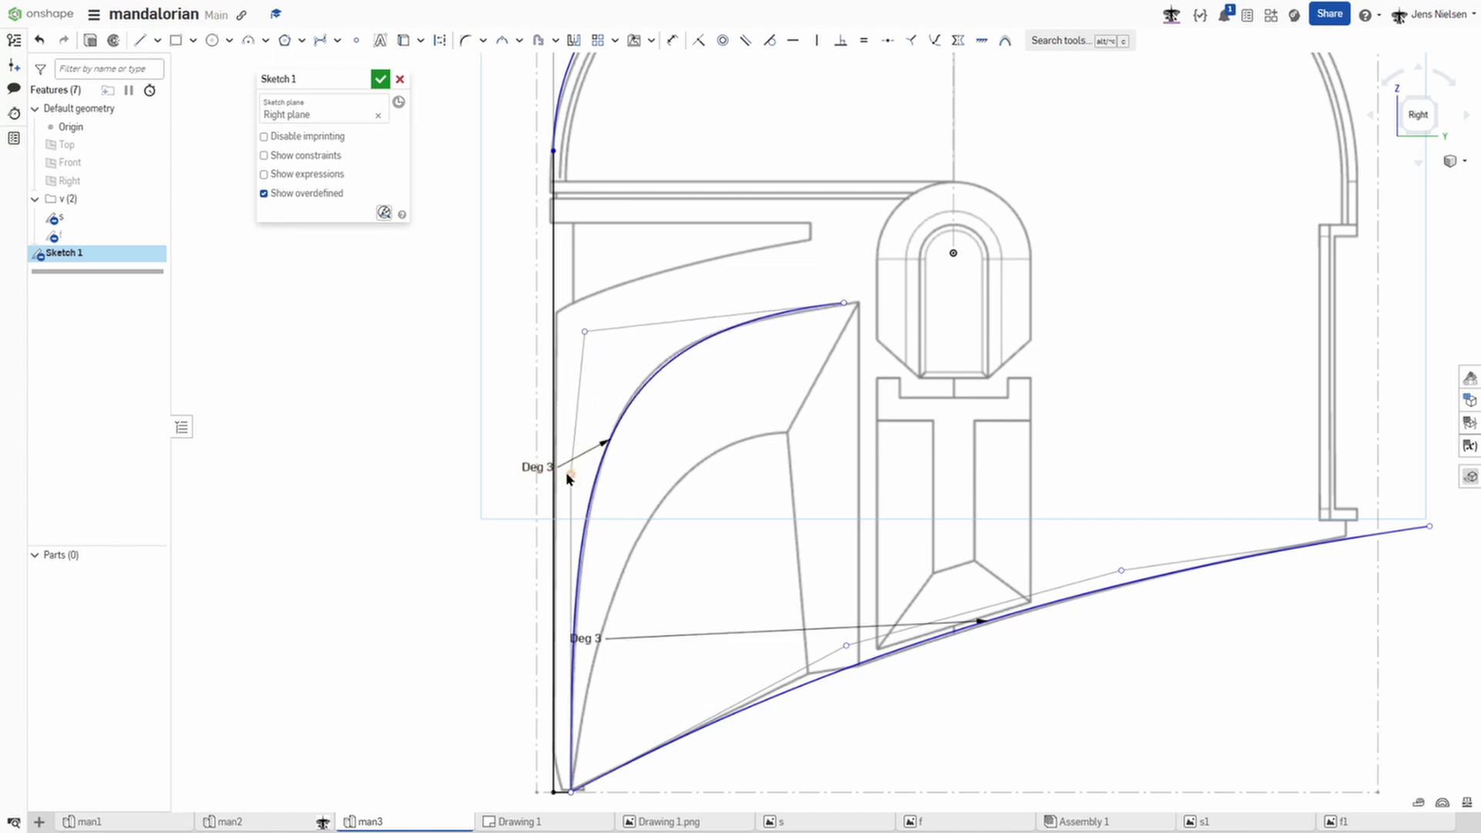
pyautogui.moveTo(569, 473); pyautogui.dragTo(571, 470)
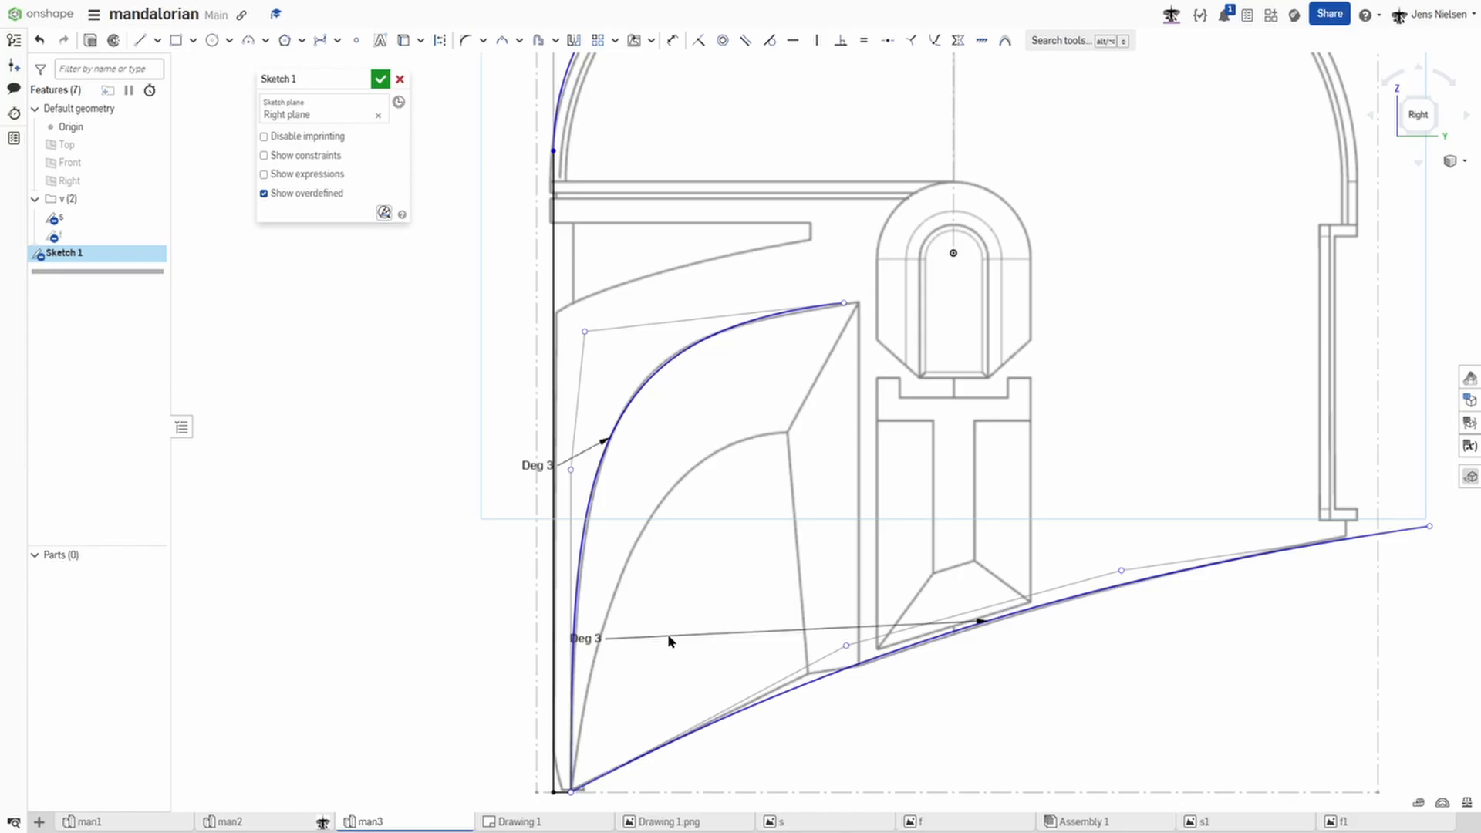
# Step: Fix the shared point at the cheek panel's bottom corner in place
pyautogui.click(571, 795)
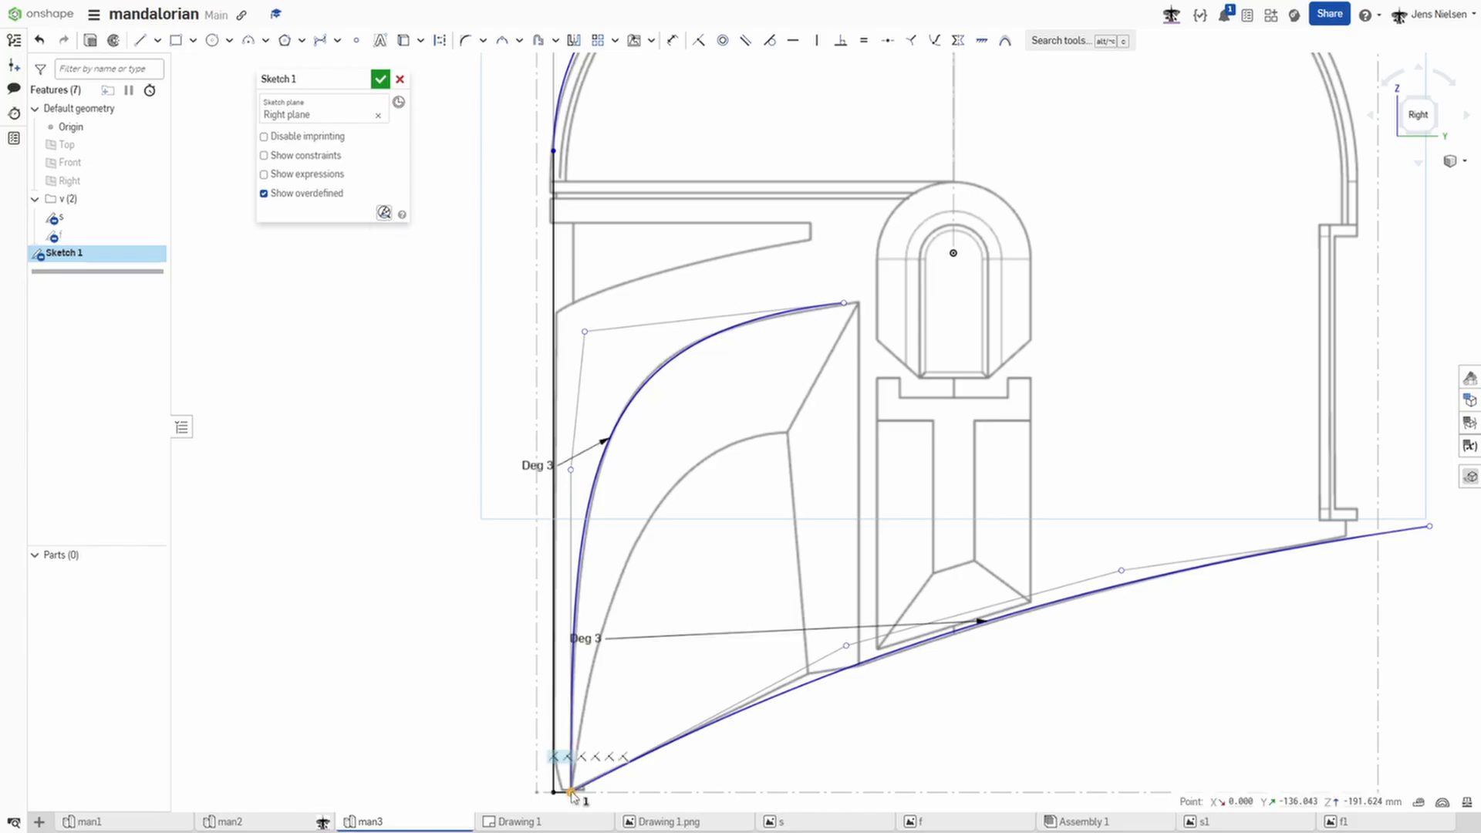
pyautogui.hotkey('shift', 'j')
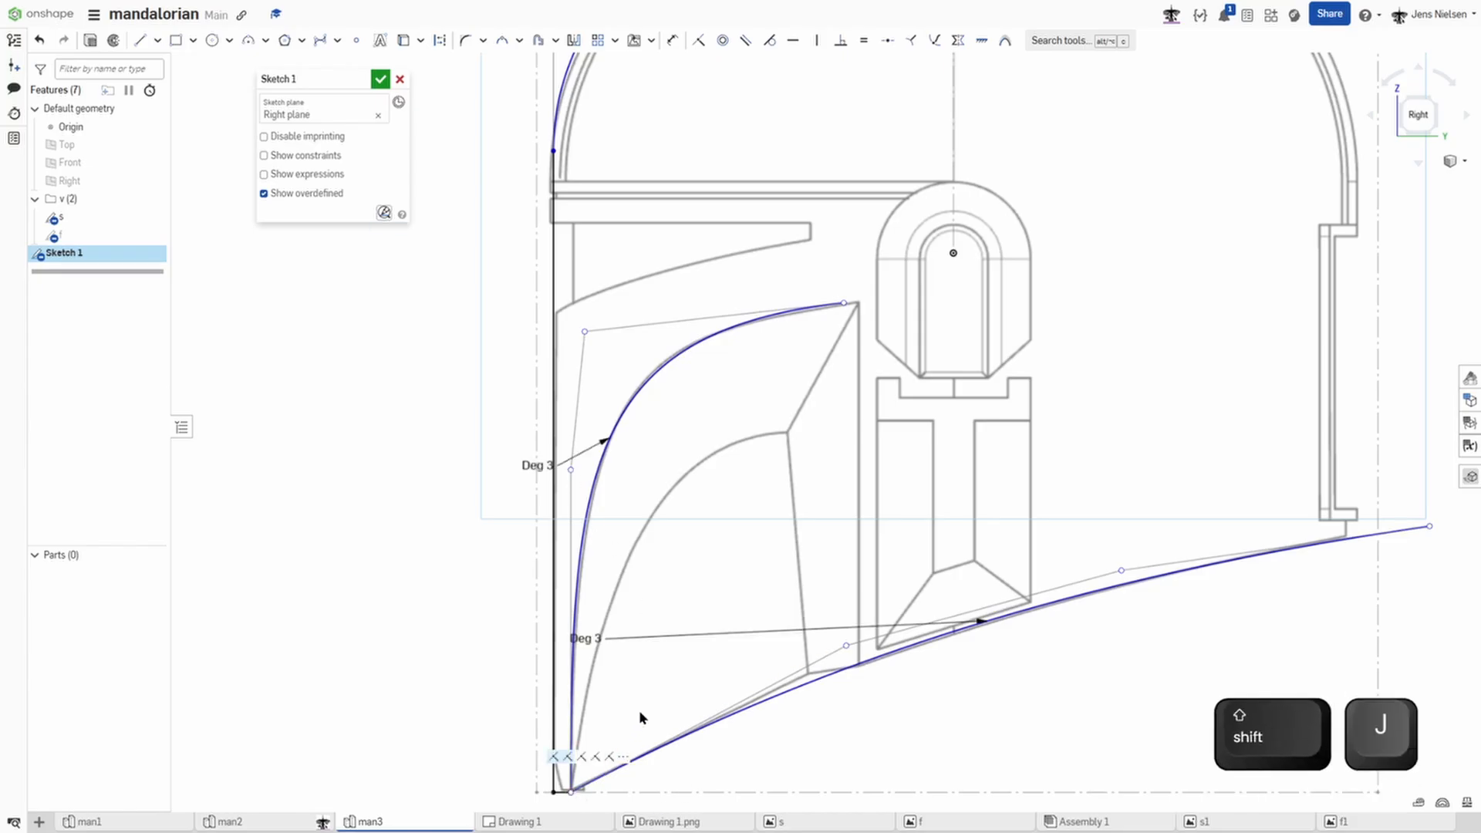
# Step: Draw a degree 3 Bezier curve from the cheek panel's bottom corner to the inner arc's upper end, and adjust its upper control point to follow the arc
pyautogui.press('s')
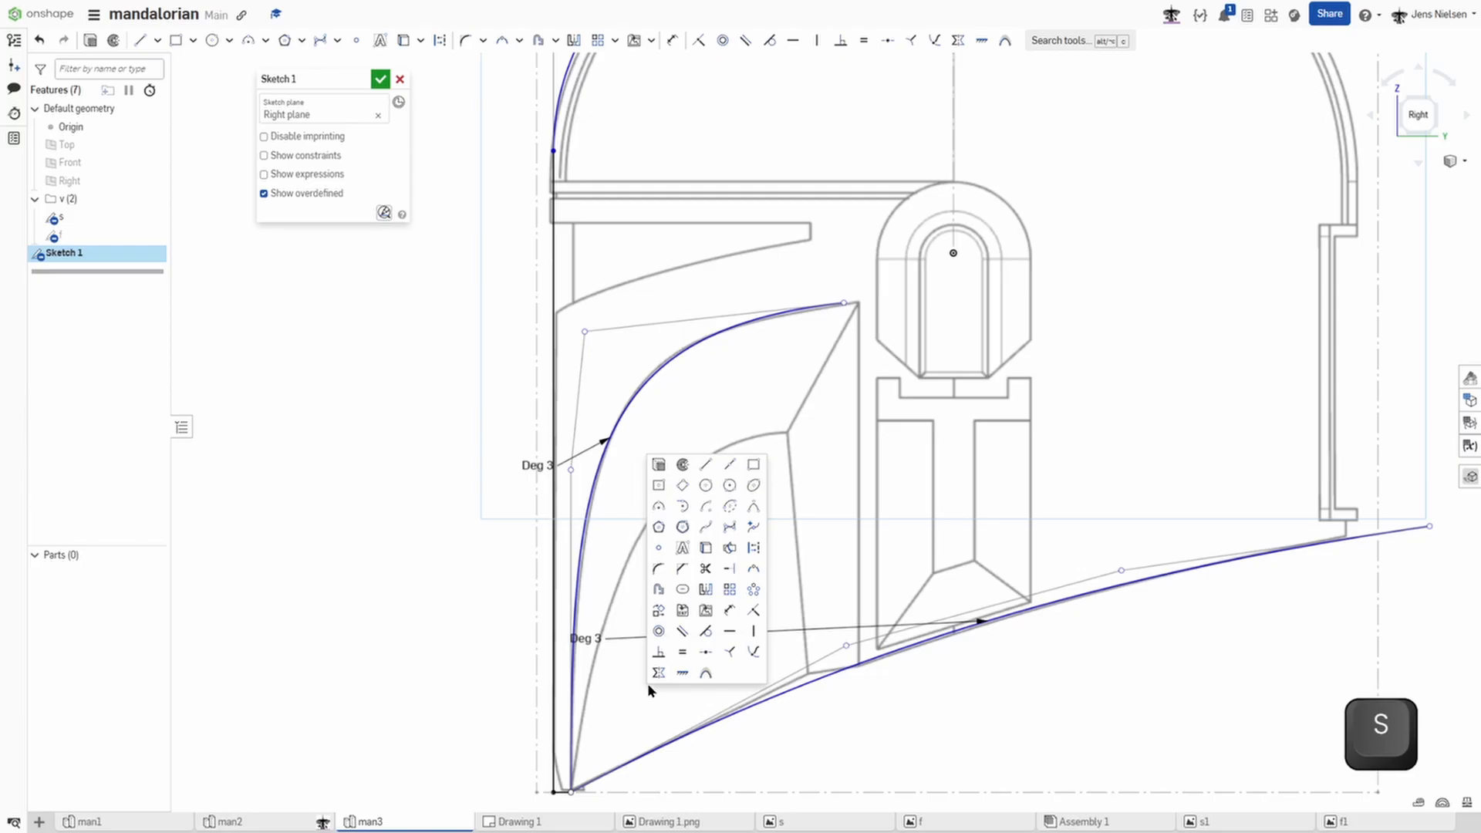
pyautogui.click(729, 528)
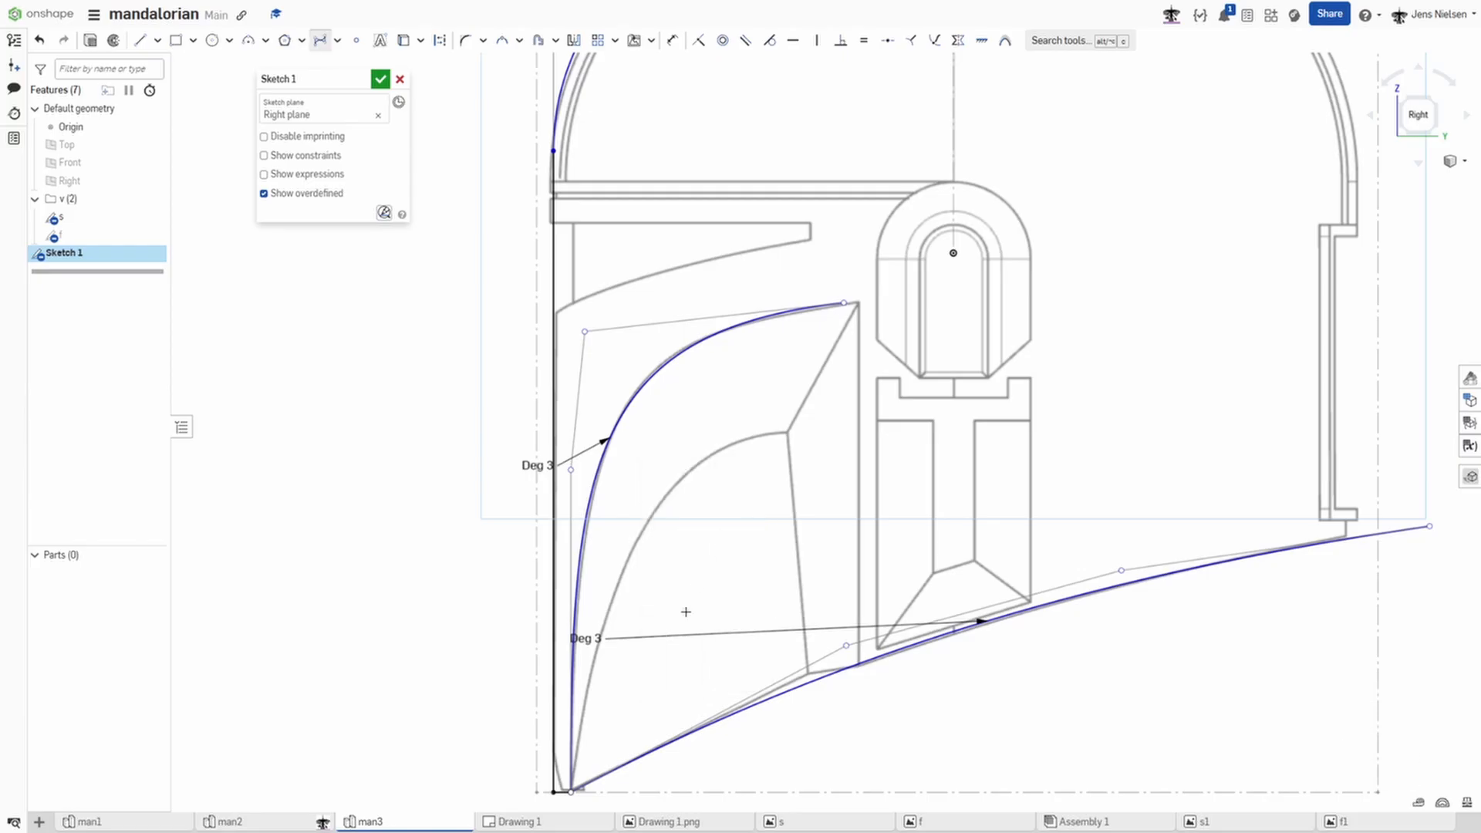
pyautogui.click(572, 789)
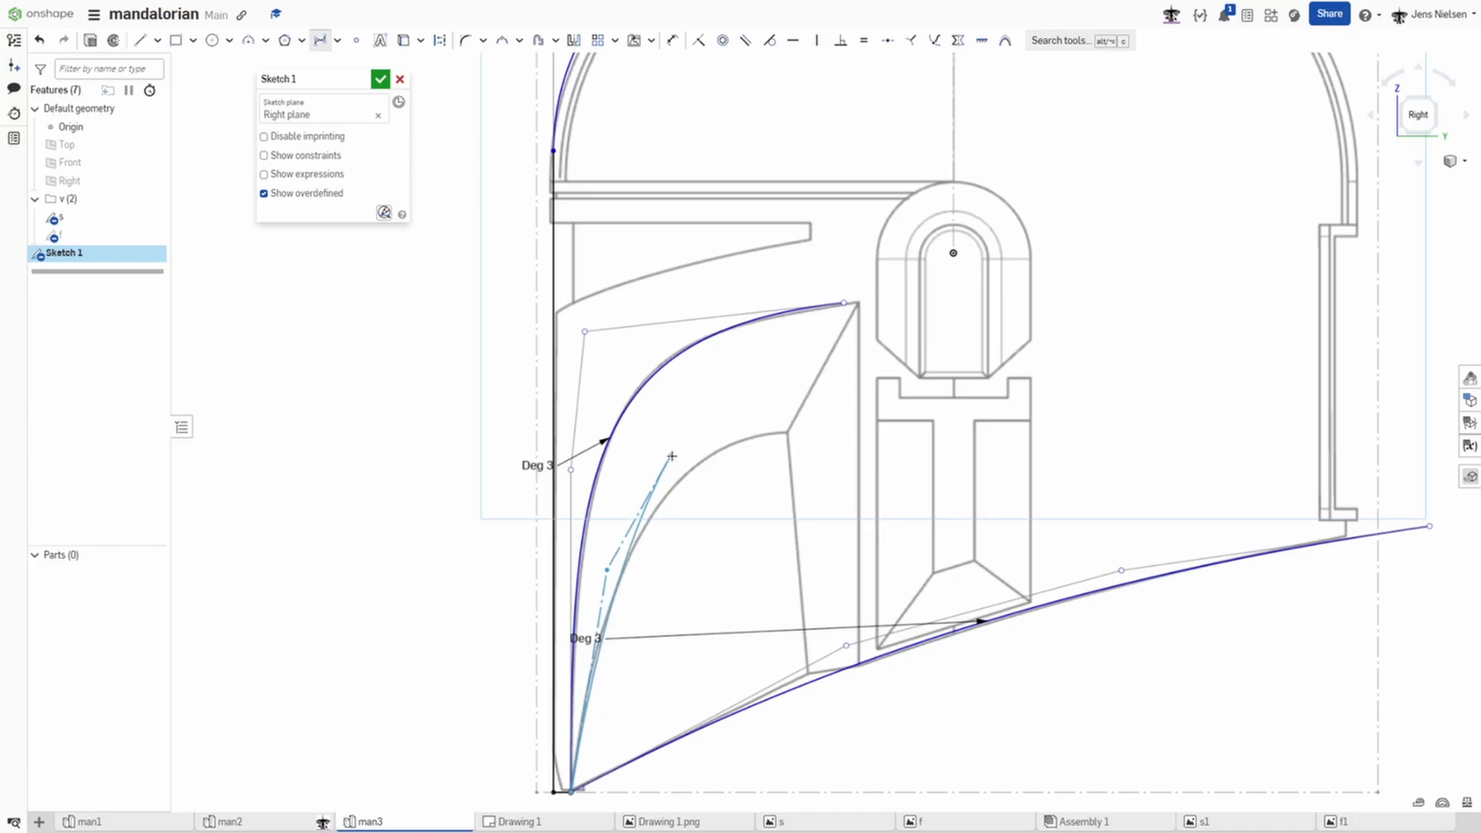
pyautogui.click(790, 431)
pyautogui.press('Escape')
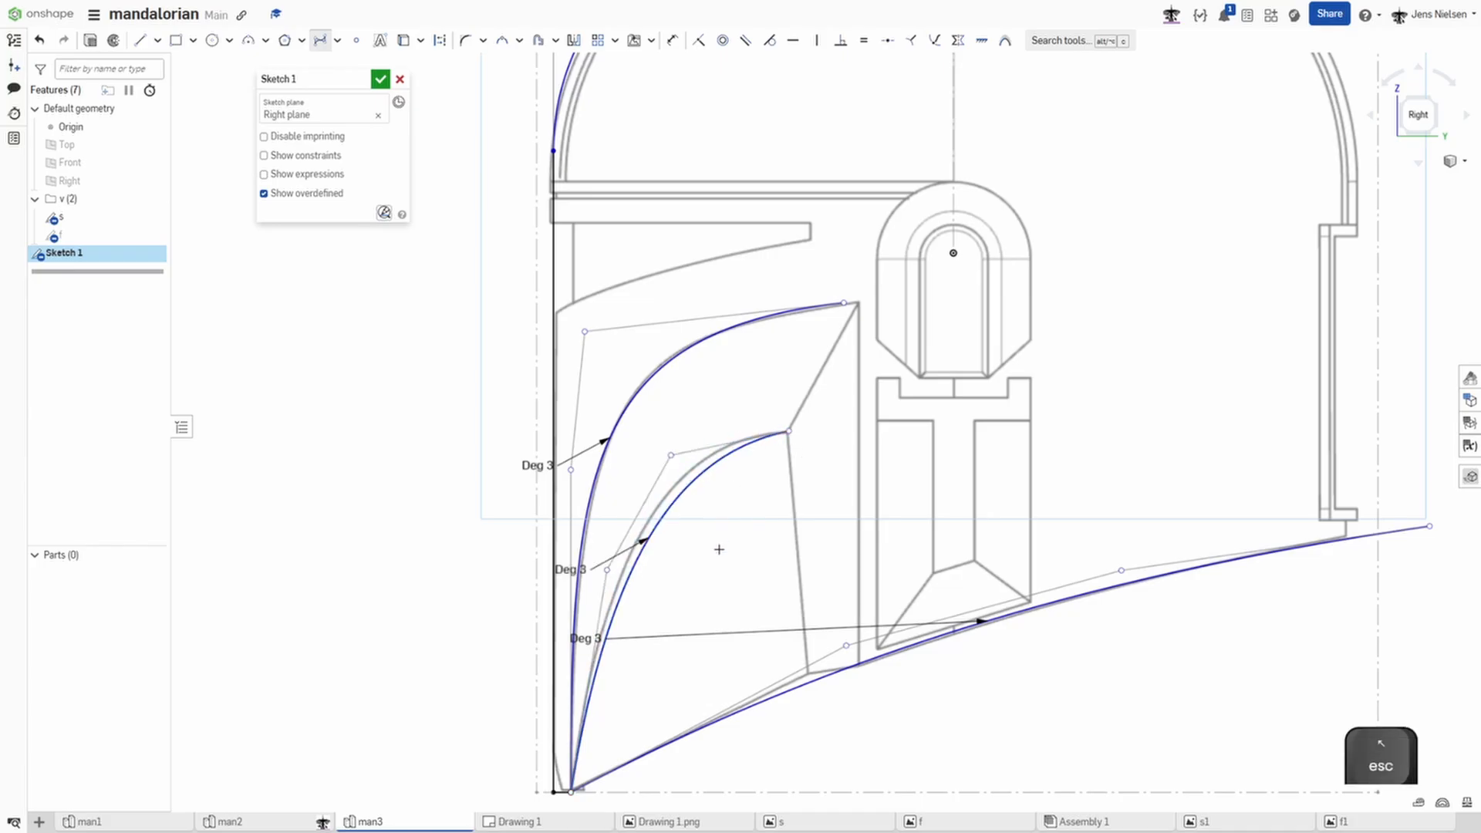
pyautogui.moveTo(670, 456); pyautogui.dragTo(639, 453)
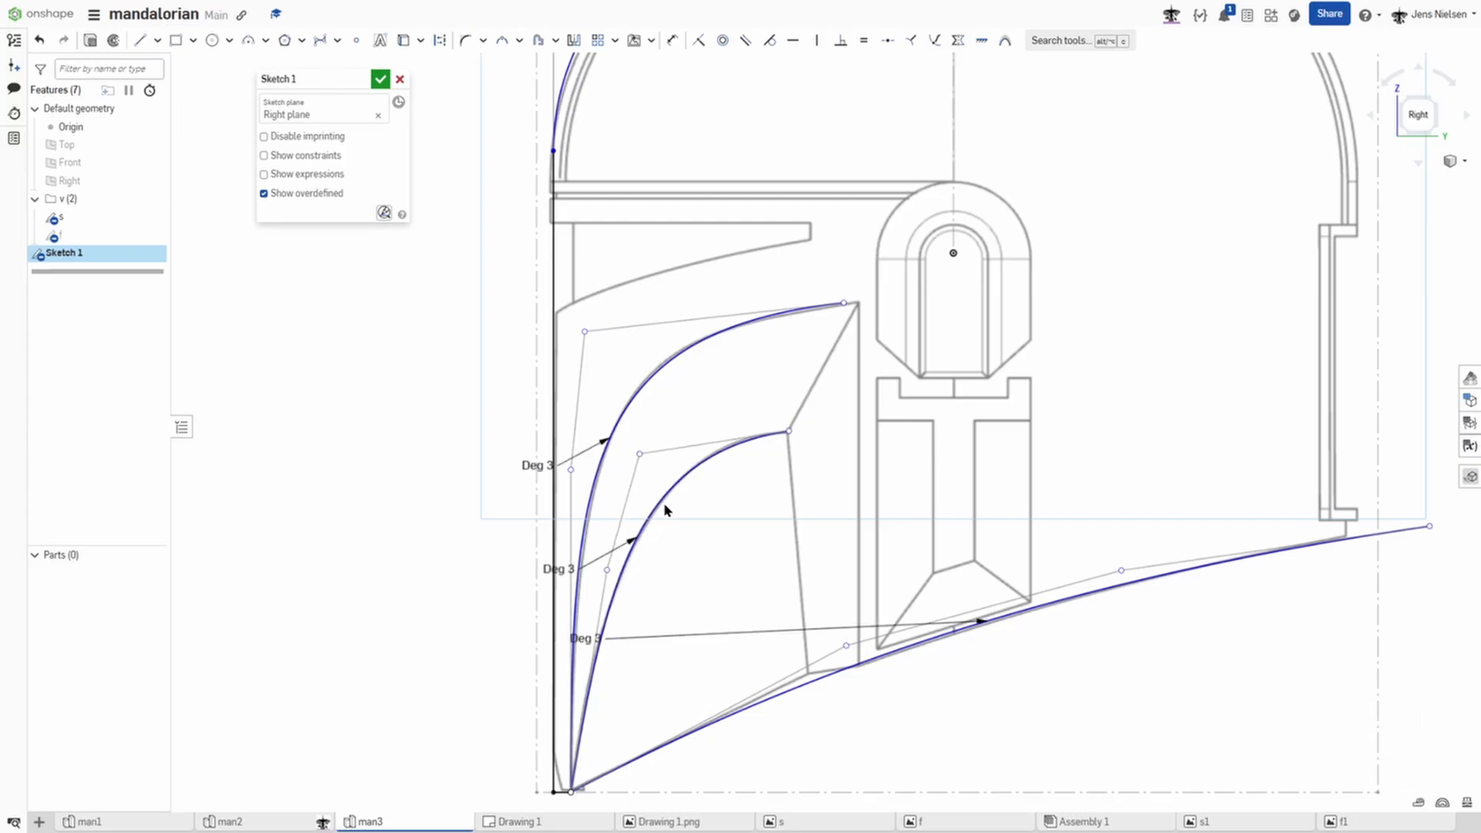
# Step: Draw a line about 52 mm long from the inner curve's upper end to the cheek panel's upper rear corner
pyautogui.press('l')
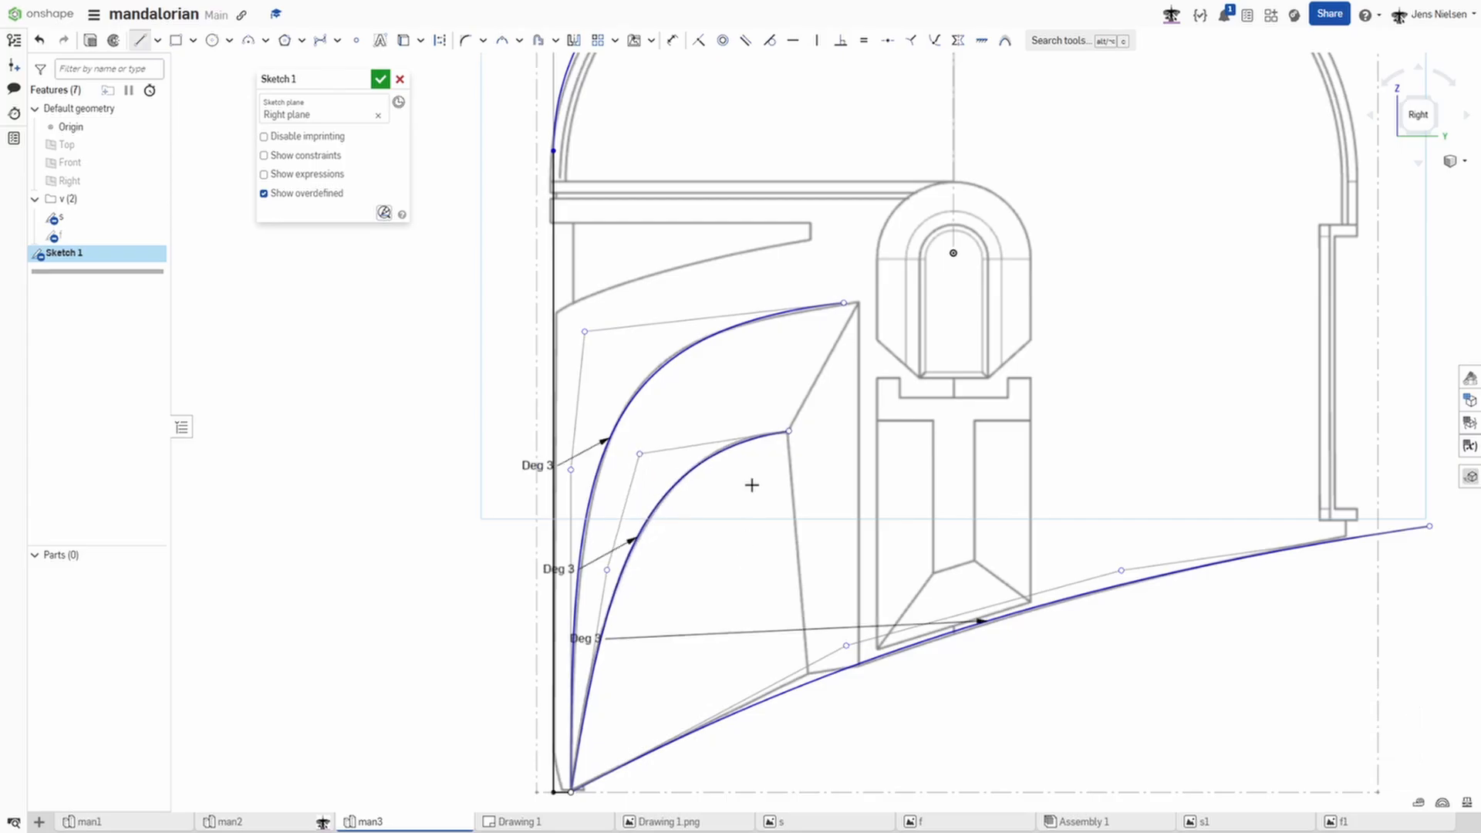
pyautogui.click(789, 433)
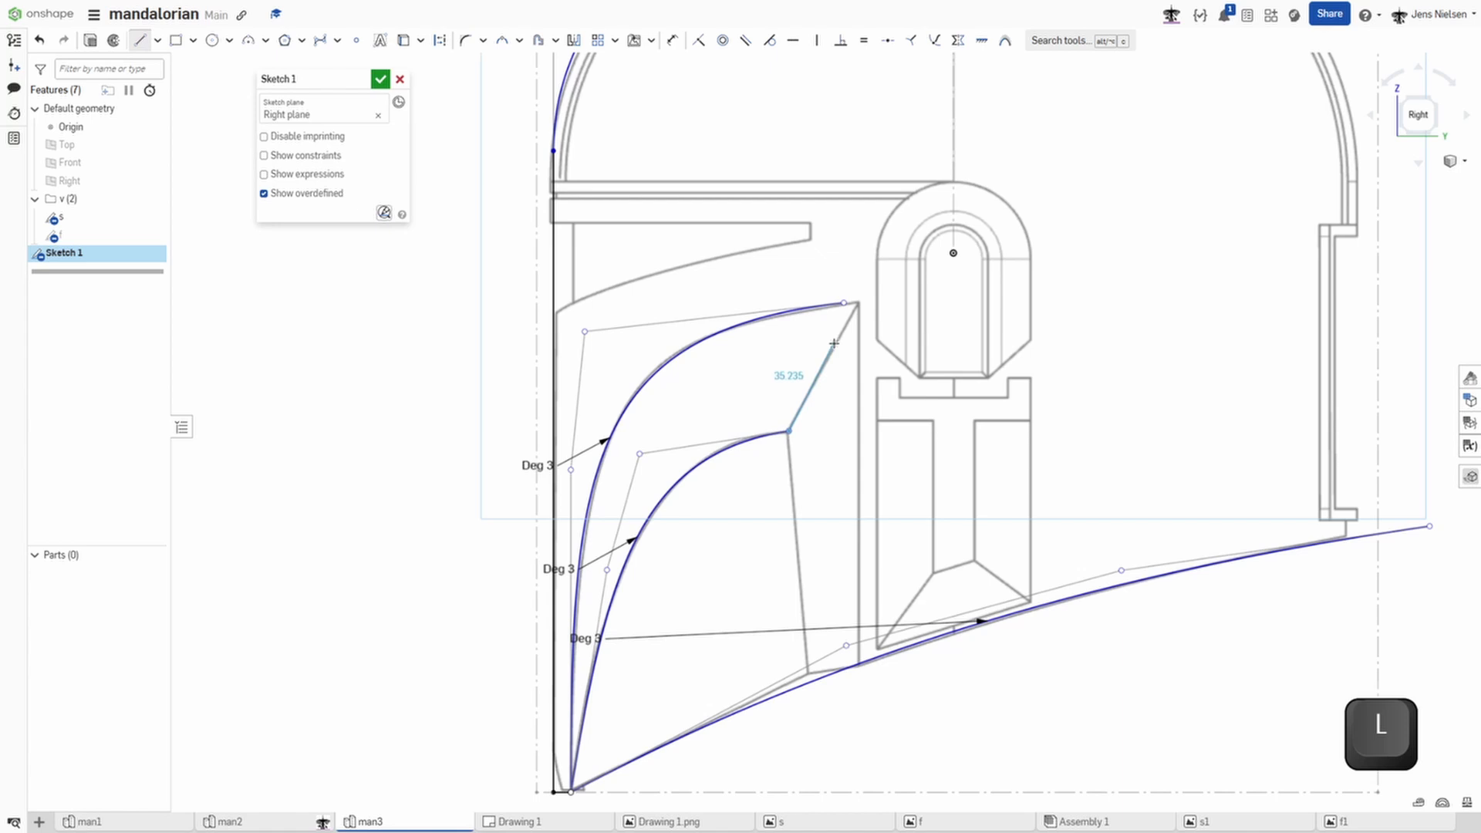
pyautogui.click(856, 303)
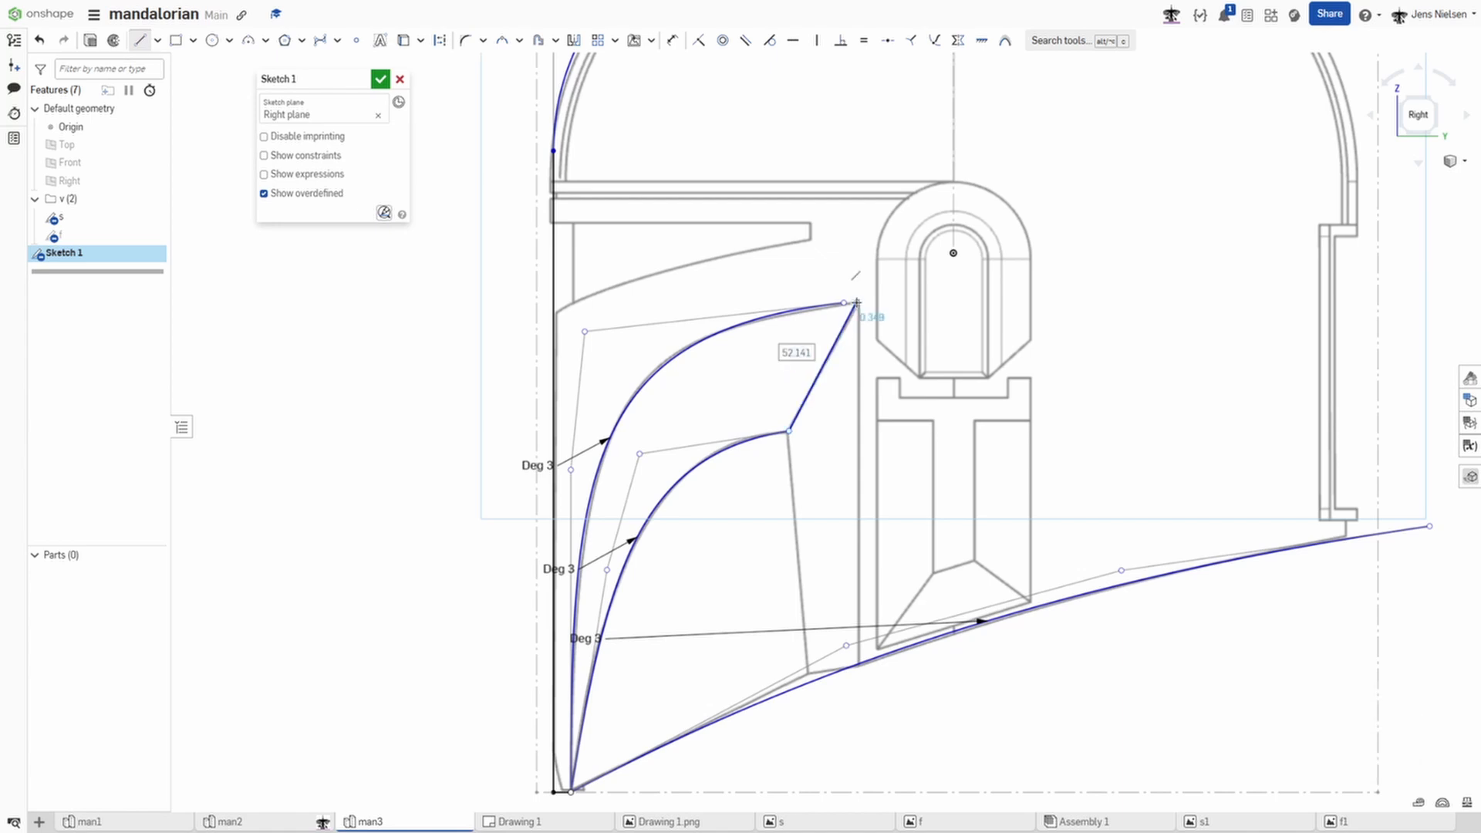
pyautogui.press('Escape')
# Step: Make the outer curve's end coincident with the slanted line's end, move the shared point onto the panel's upper rear corner, and fix it
pyautogui.scroll(4, 825, 398)
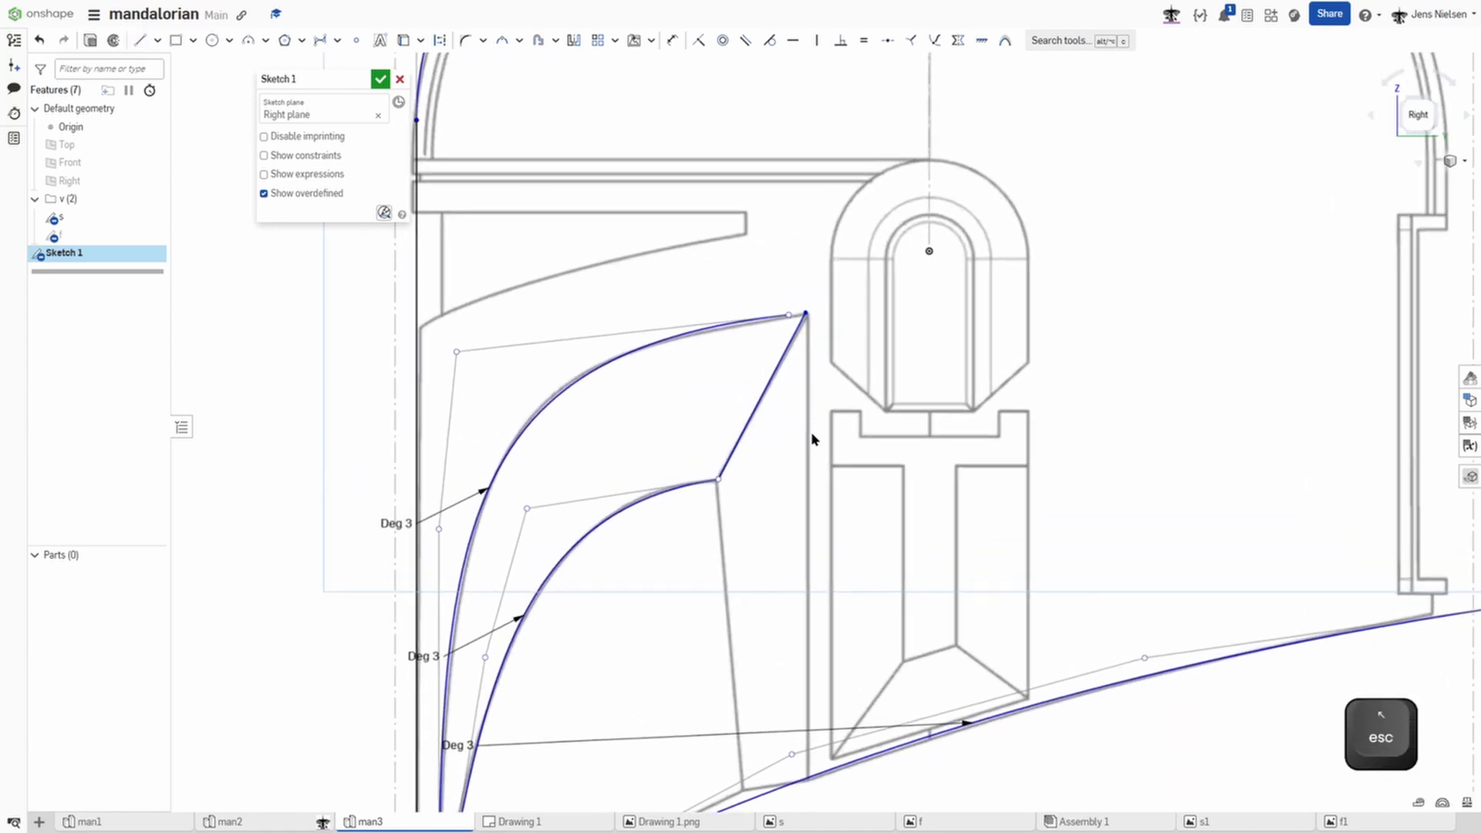
pyautogui.press('i')
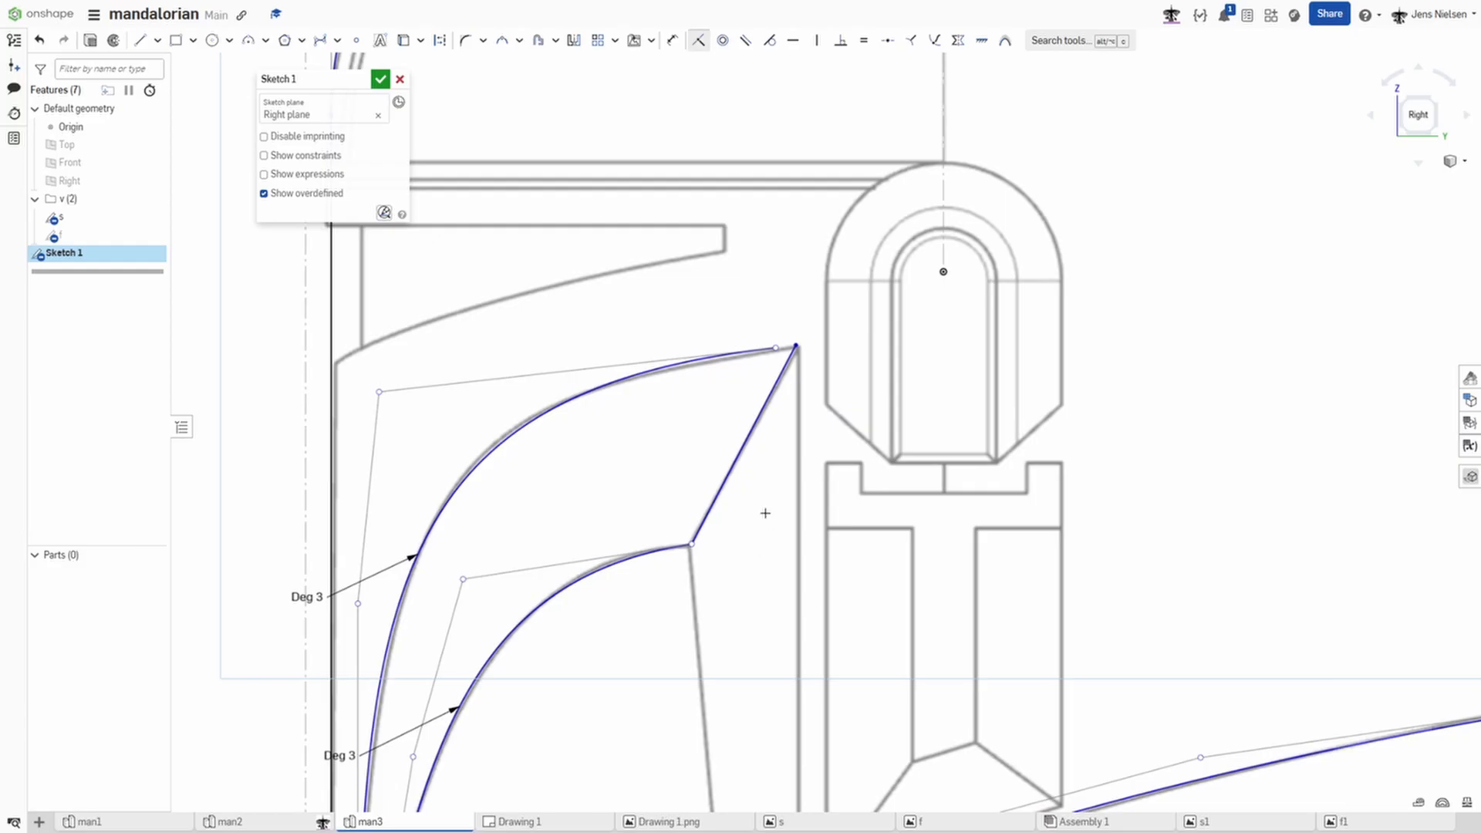
pyautogui.click(795, 347)
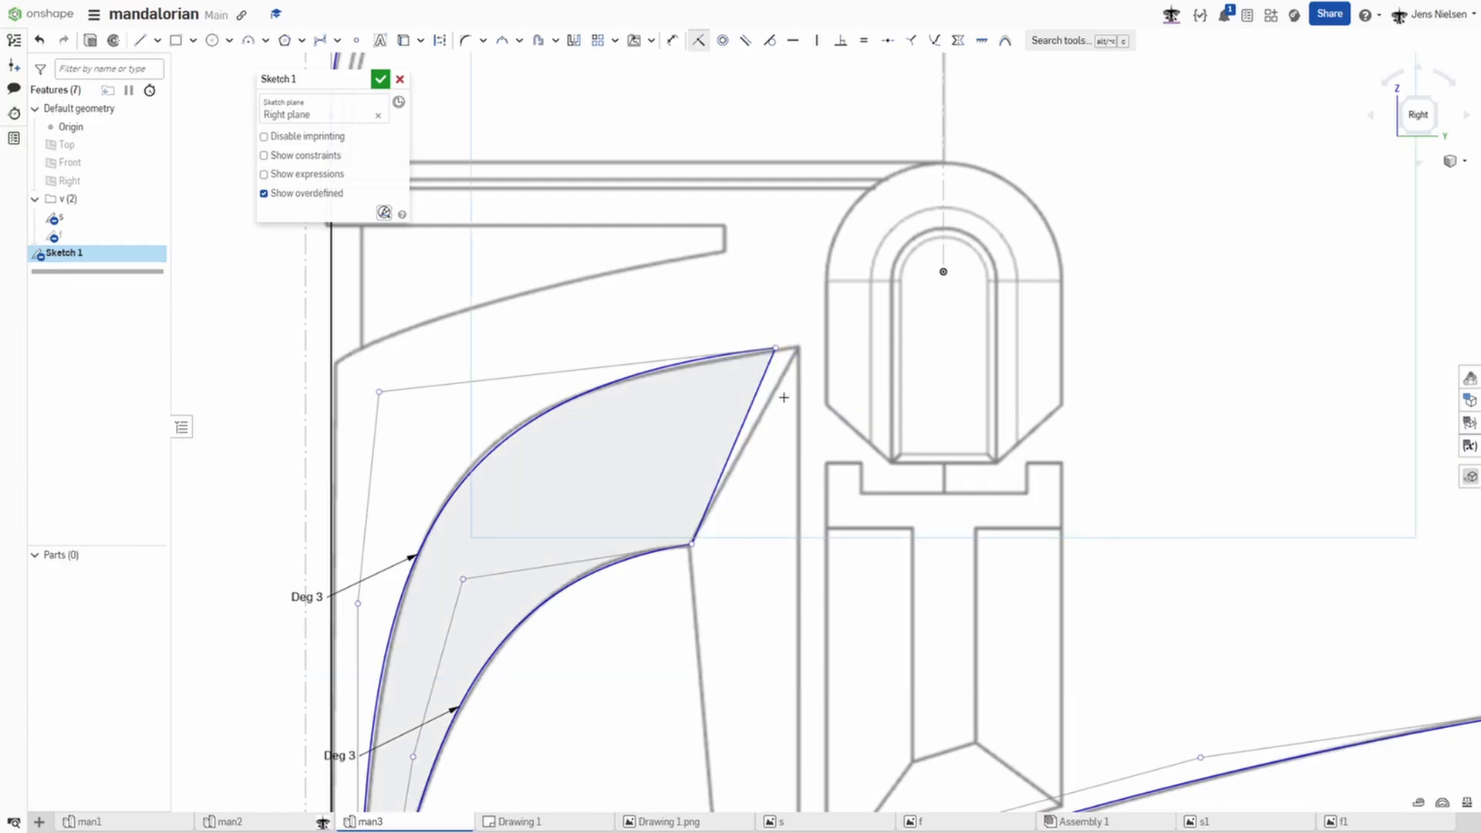
pyautogui.press('Escape')
pyautogui.moveTo(775, 349); pyautogui.dragTo(798, 349)
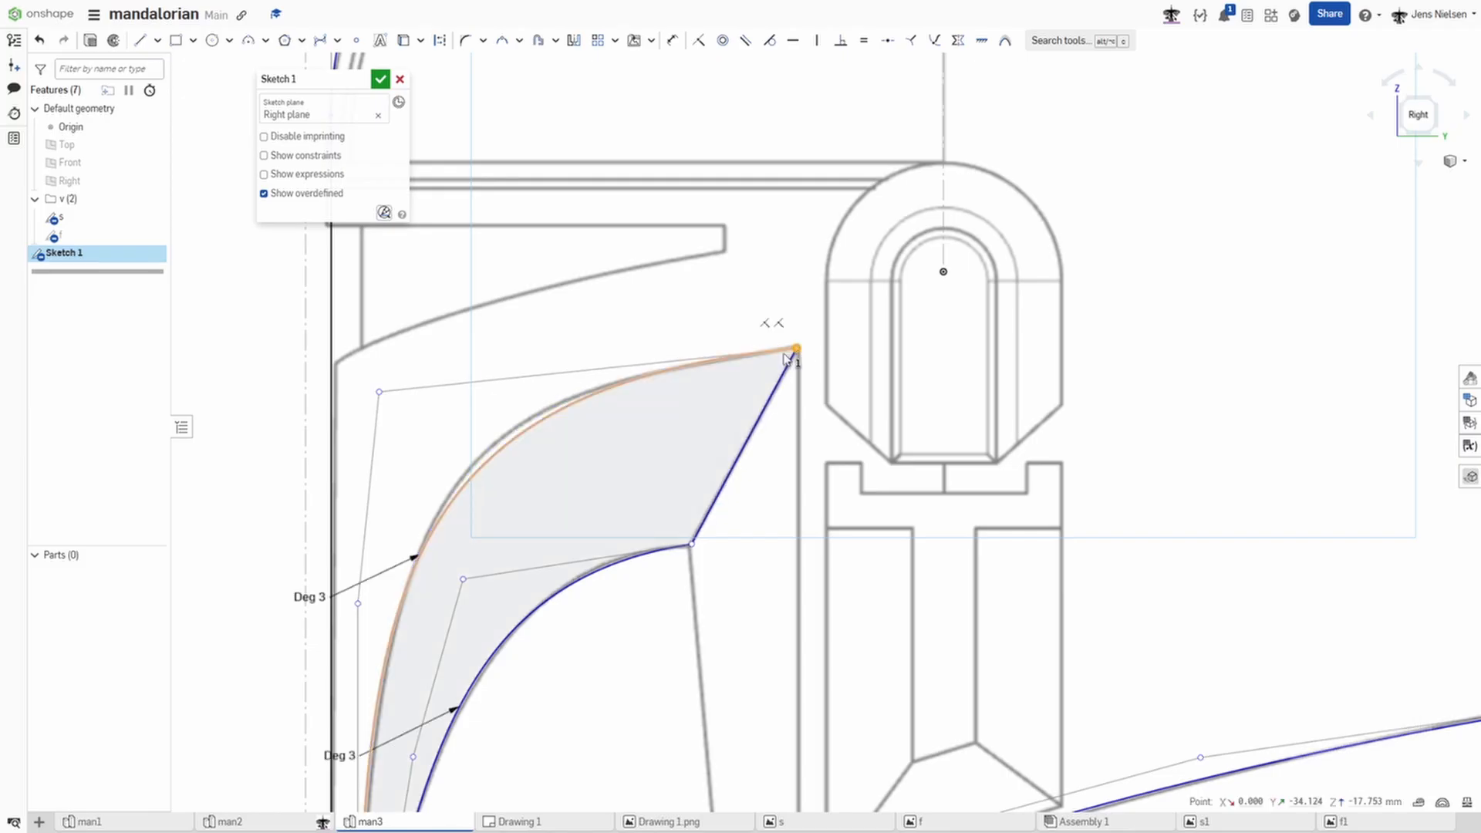
pyautogui.hotkey('shift', 'j')
pyautogui.scroll(-4, 742, 569)
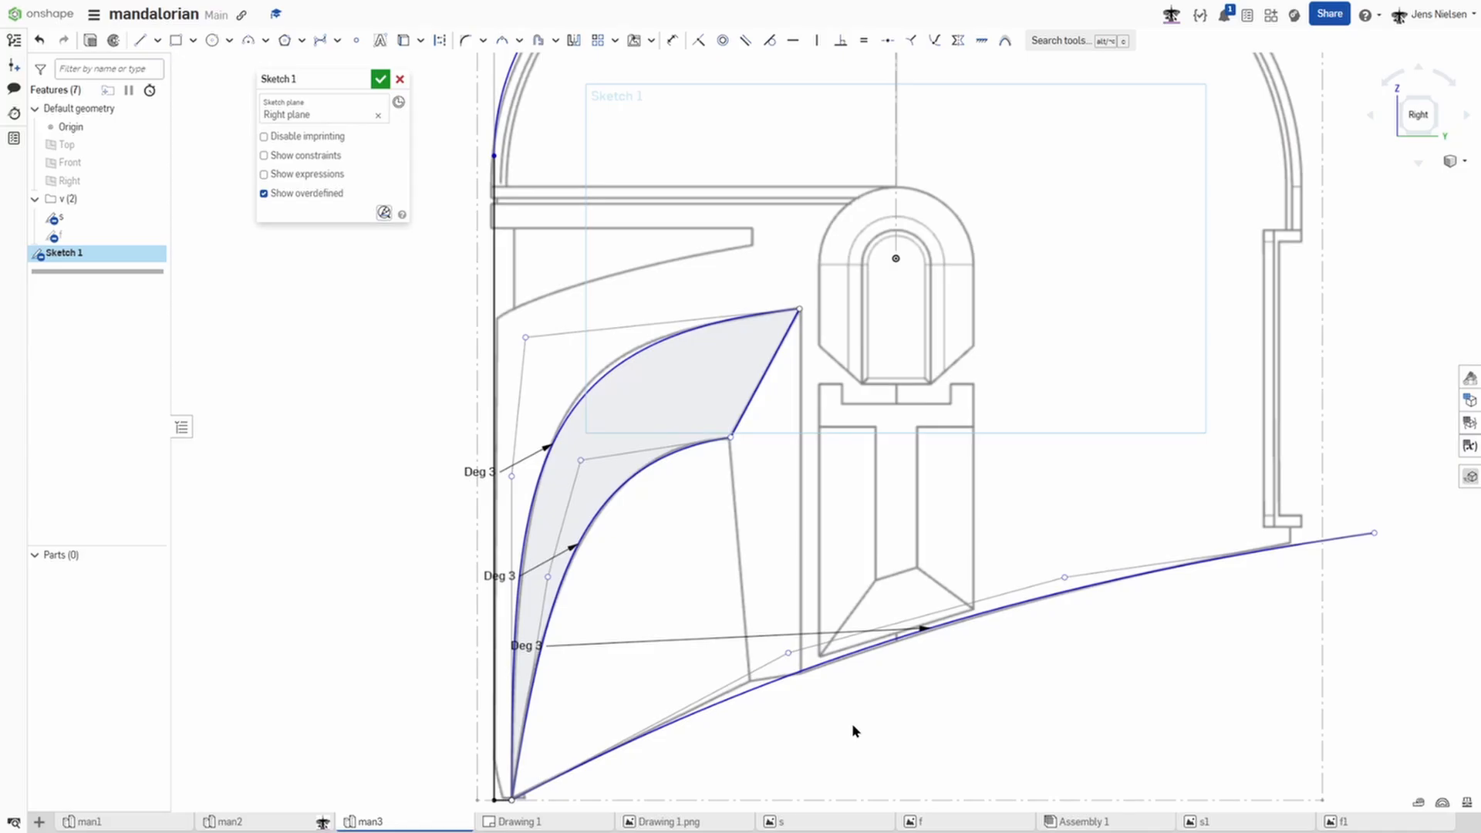
# Step: Draw a vertical line about 128 mm long from the cheek panel's upper rear corner down to the helmet's lower edge curve
pyautogui.press('l')
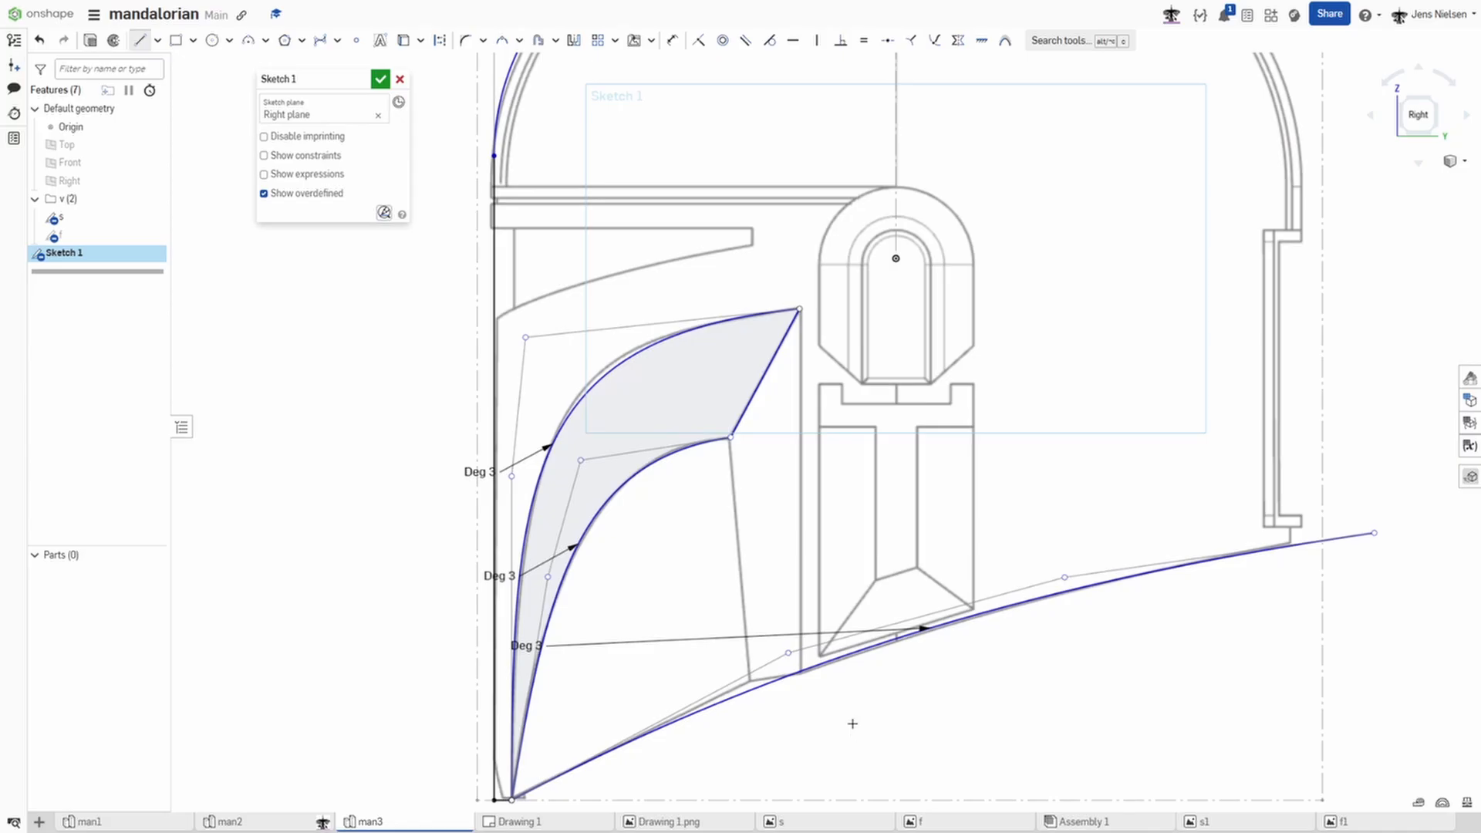
pyautogui.click(800, 309)
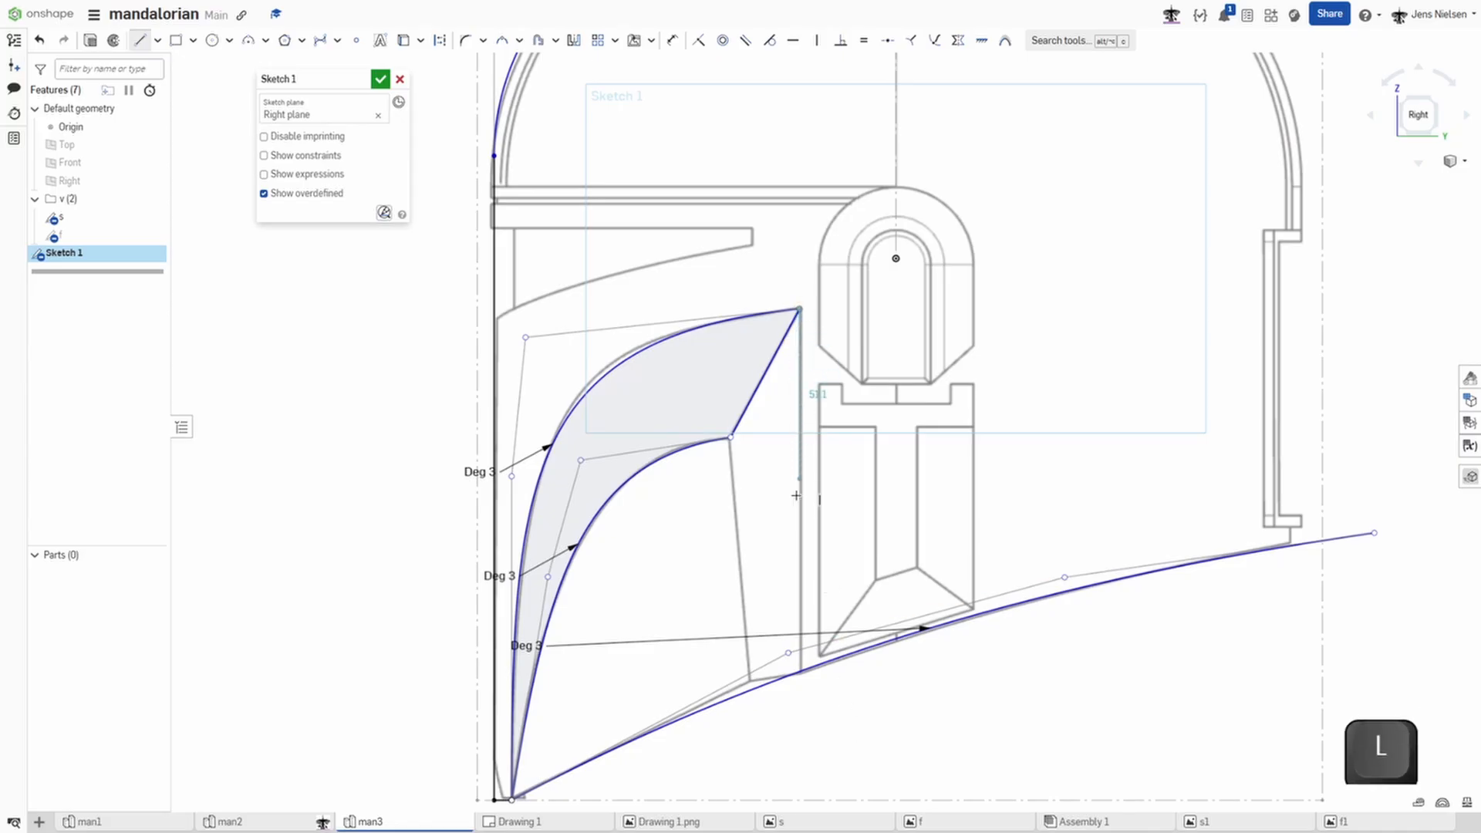
pyautogui.click(799, 670)
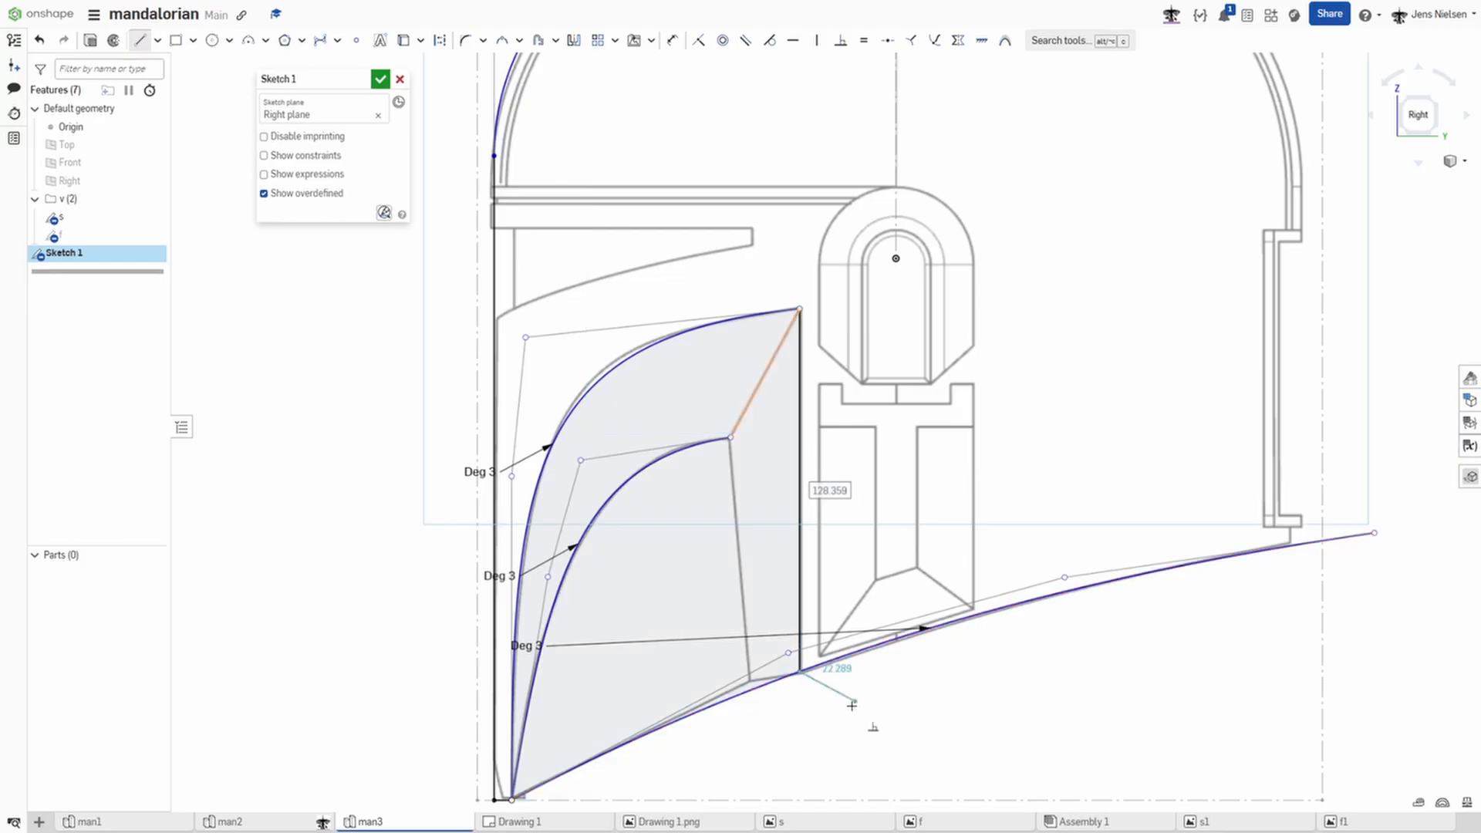
pyautogui.press('Escape')
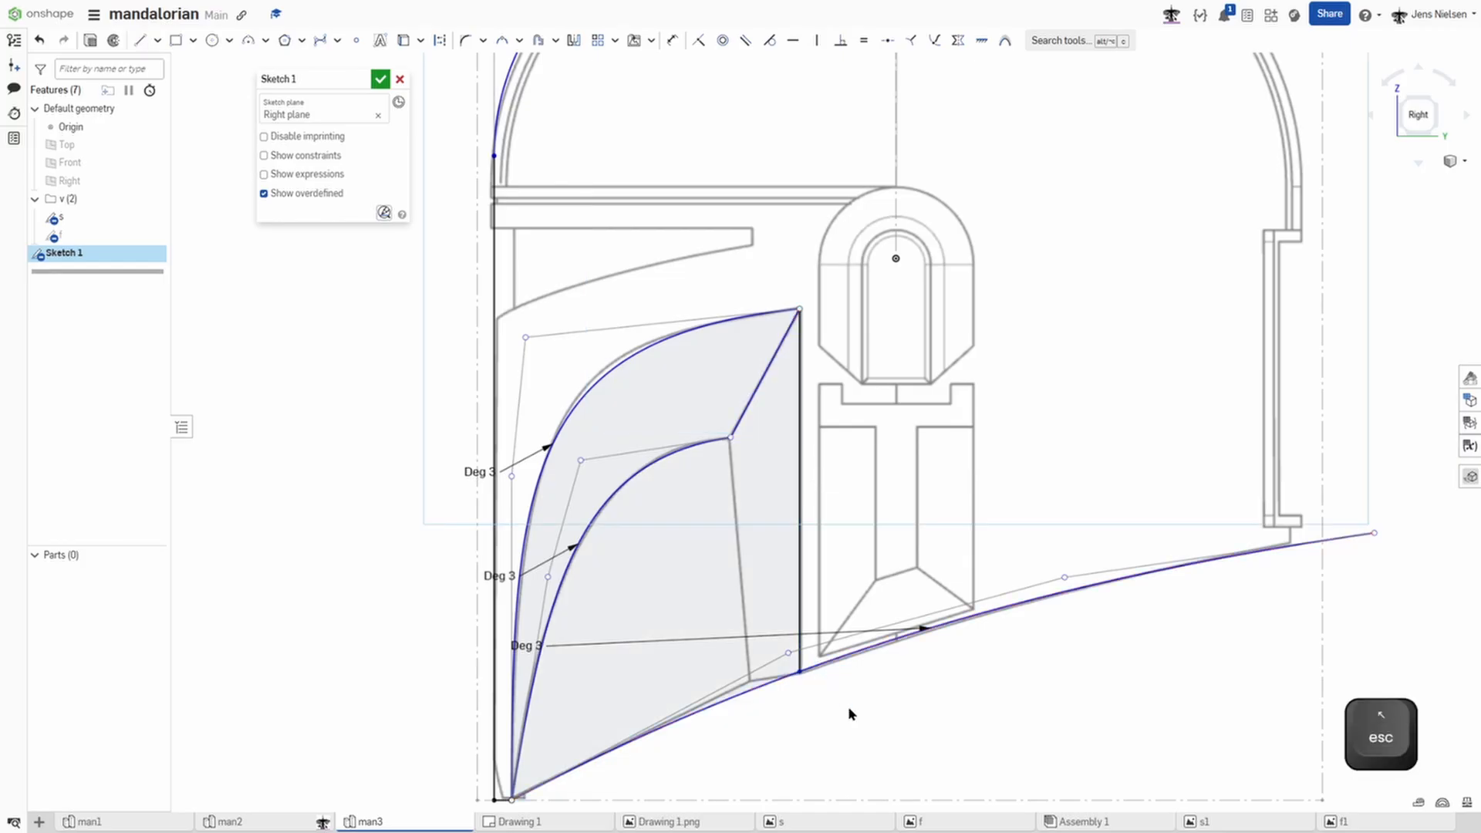
# Step: Draw a line about 81 mm long from the inner curve's upper end down the crease, stopping just above the panel's lower edge
pyautogui.press('l')
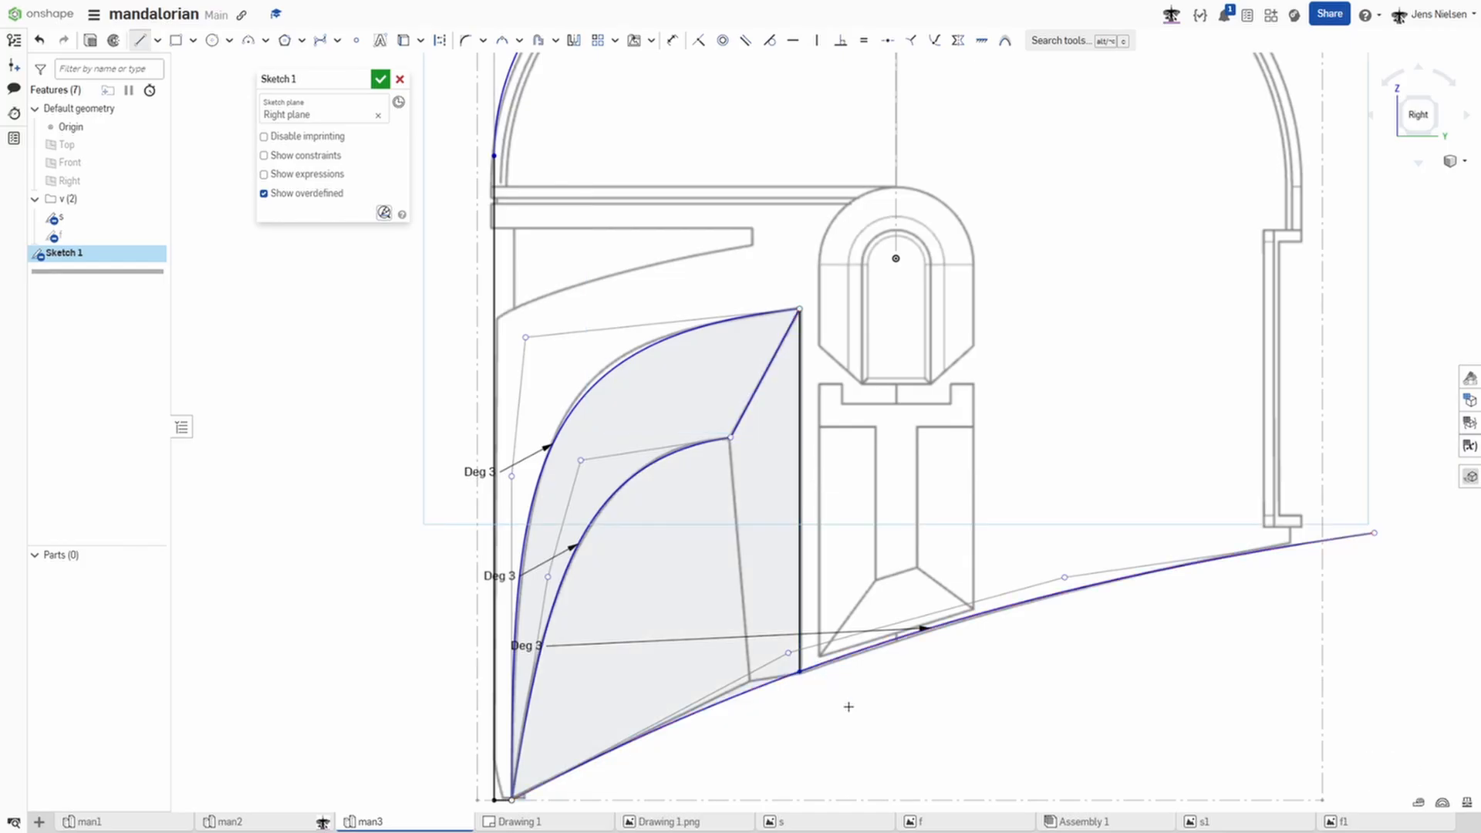
pyautogui.click(731, 438)
pyautogui.click(748, 666)
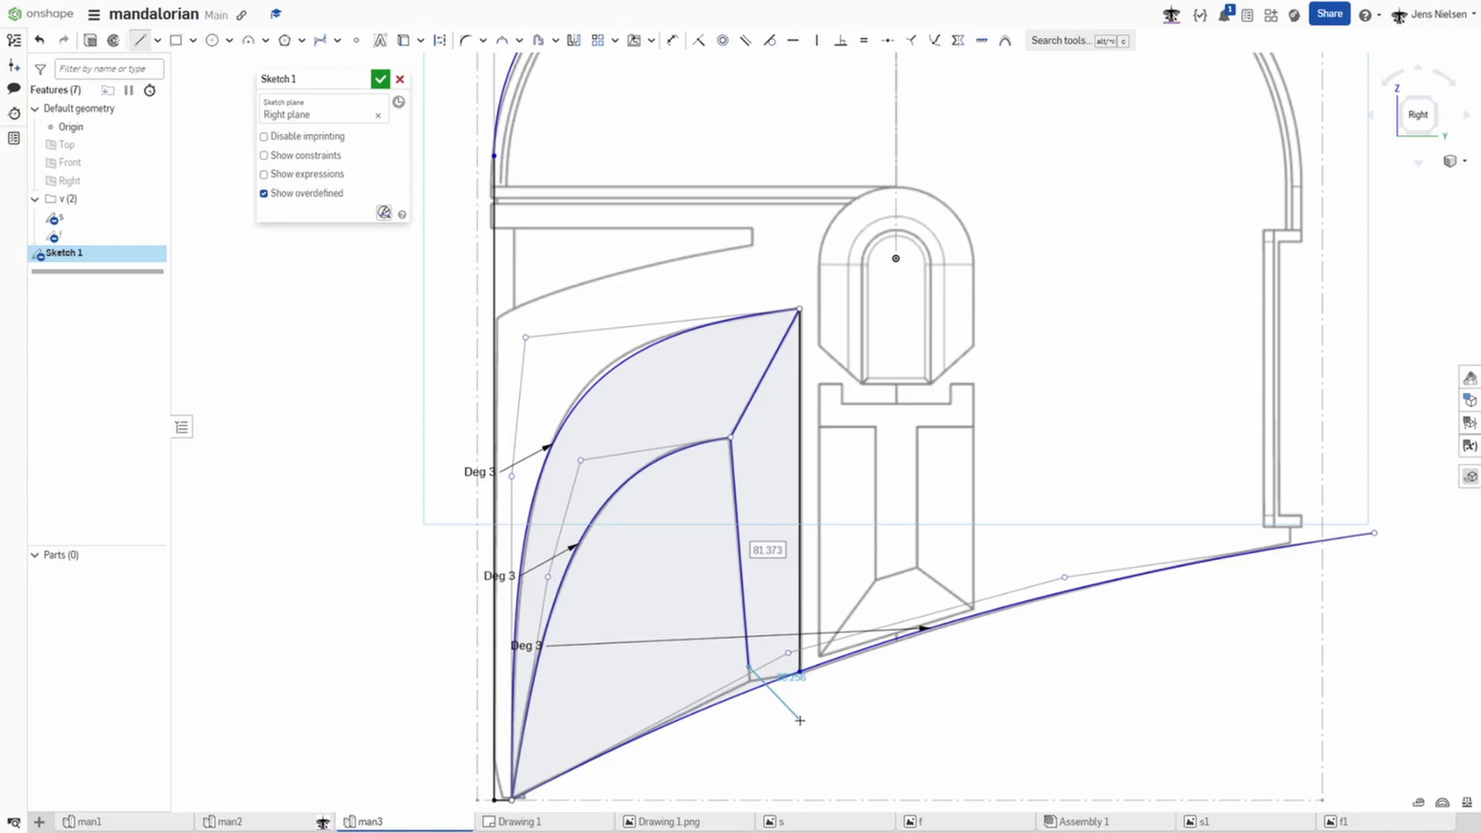
pyautogui.press('Escape')
# Step: Finish the side profile sketch and rename it s
pyautogui.press('f')
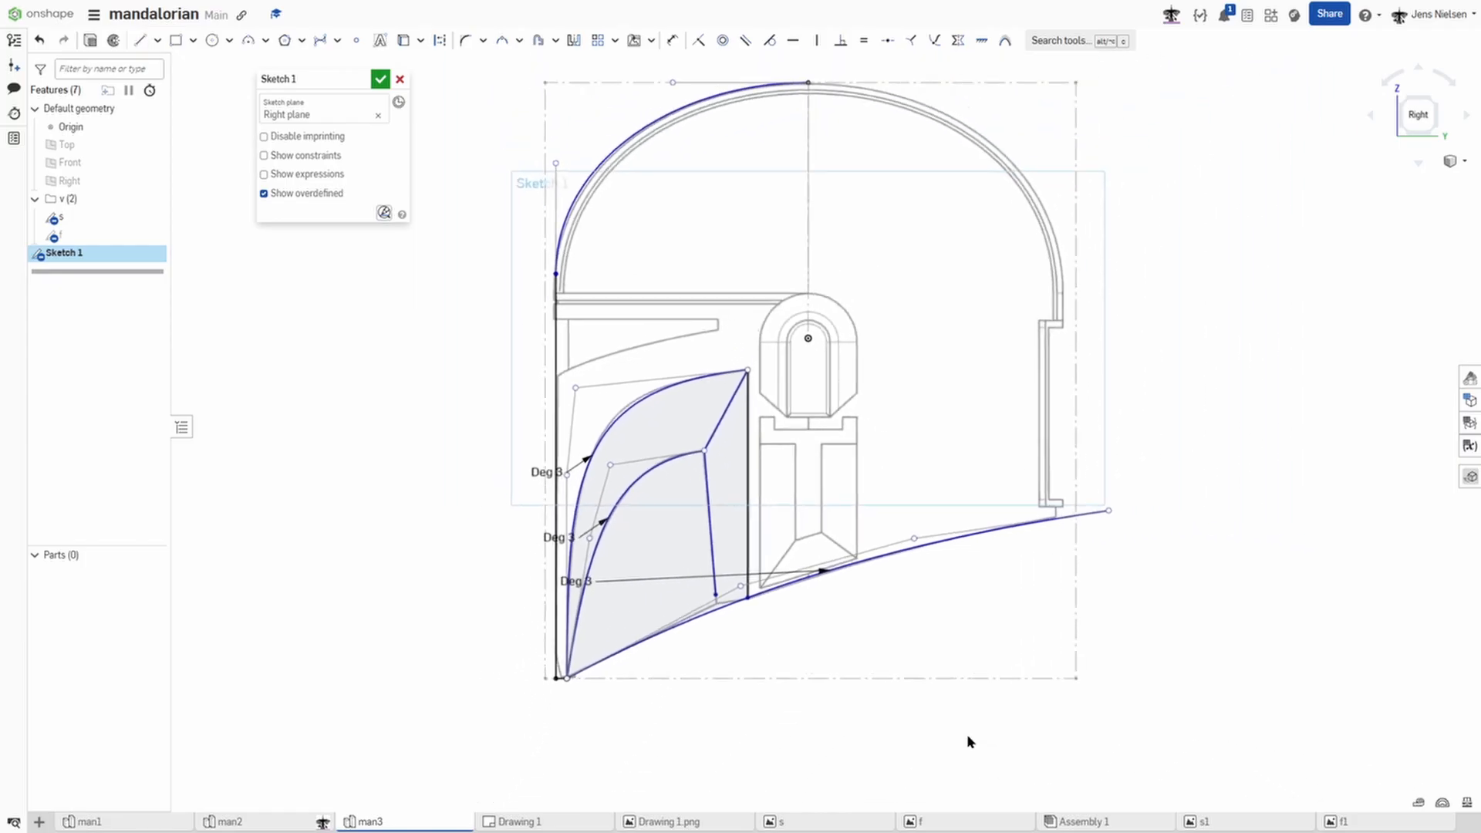
pyautogui.click(381, 78)
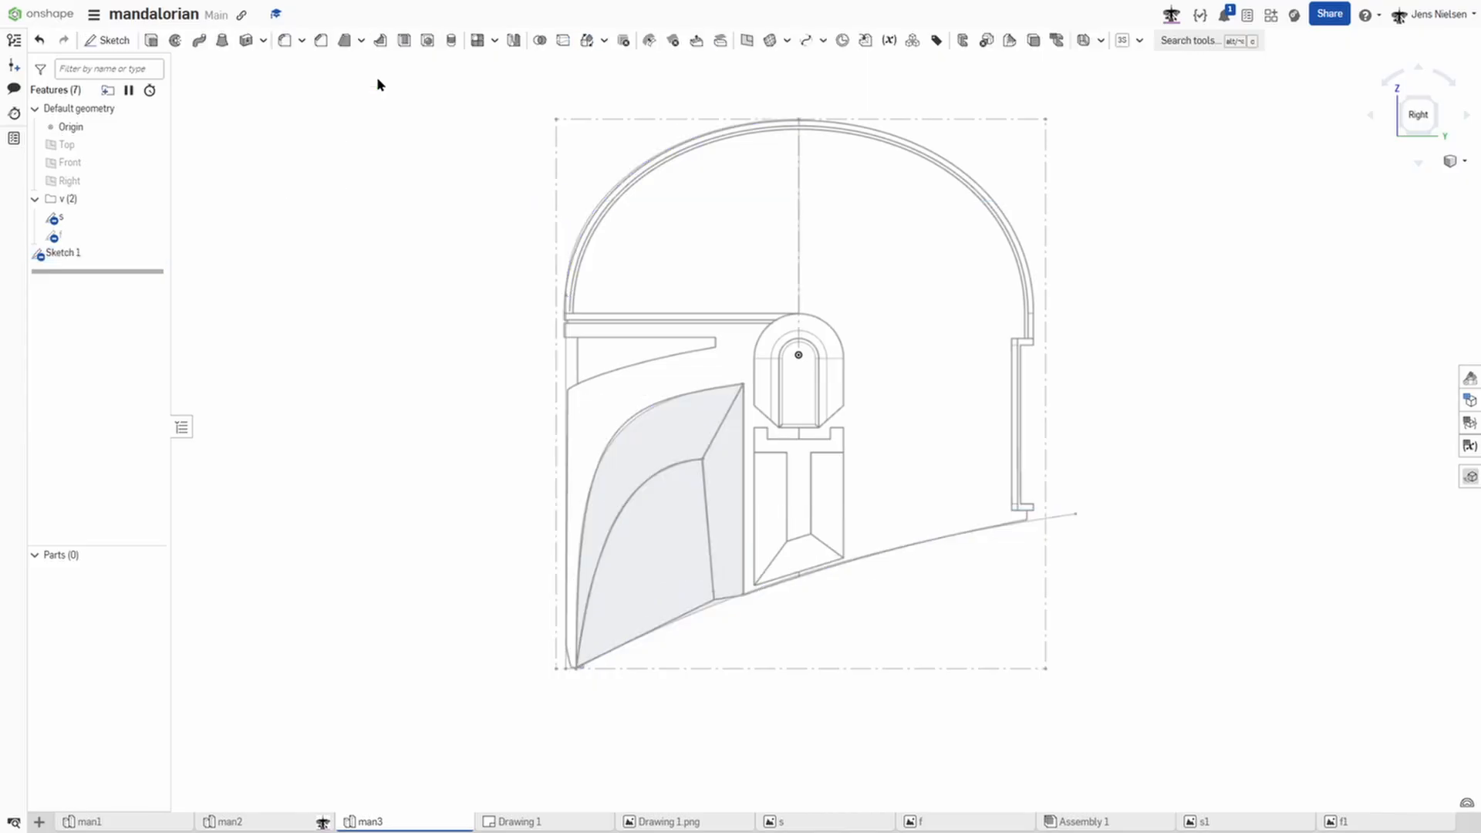
pyautogui.rightClick(77, 251)
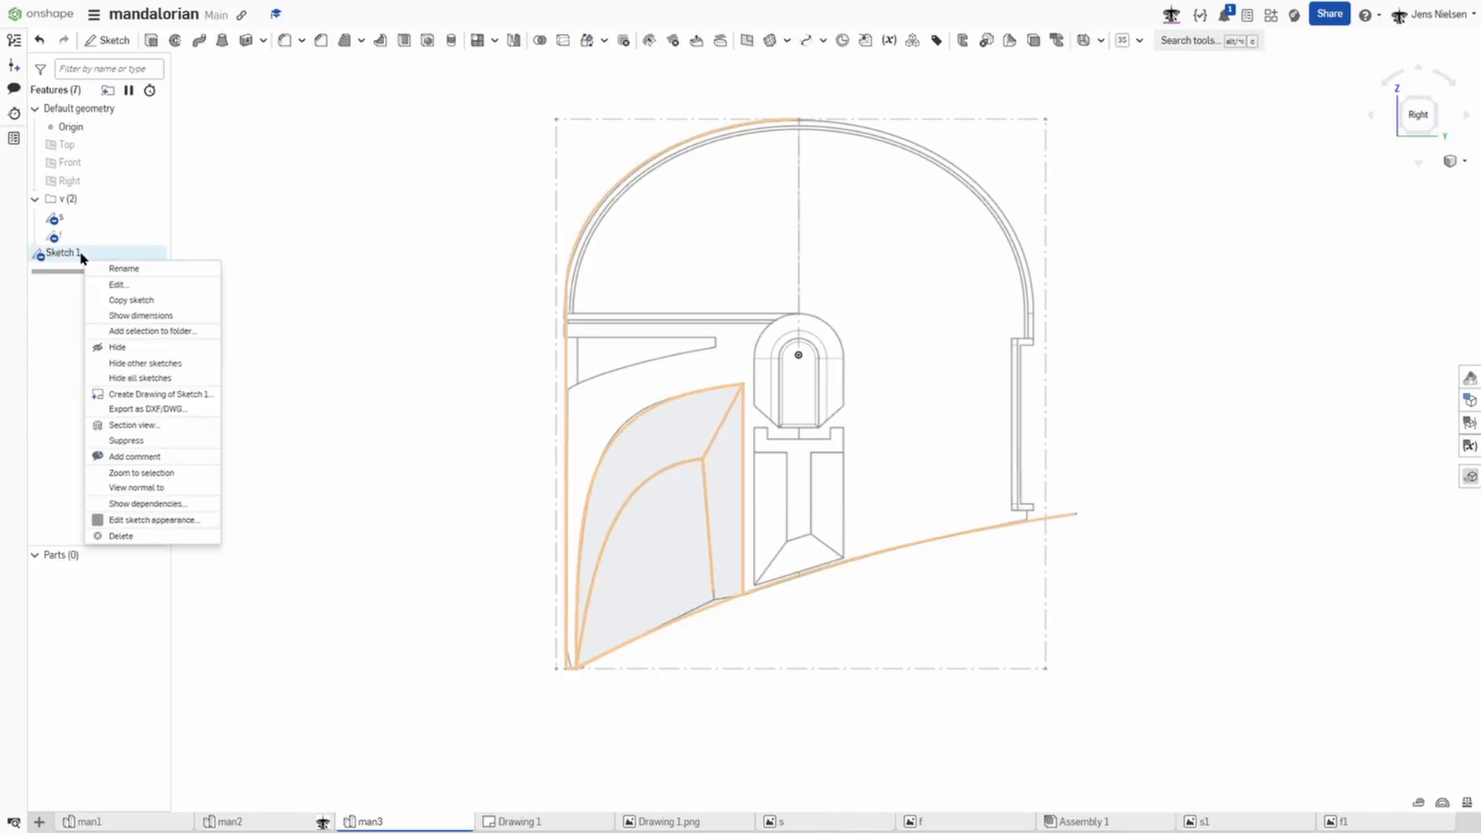
pyautogui.click(119, 263)
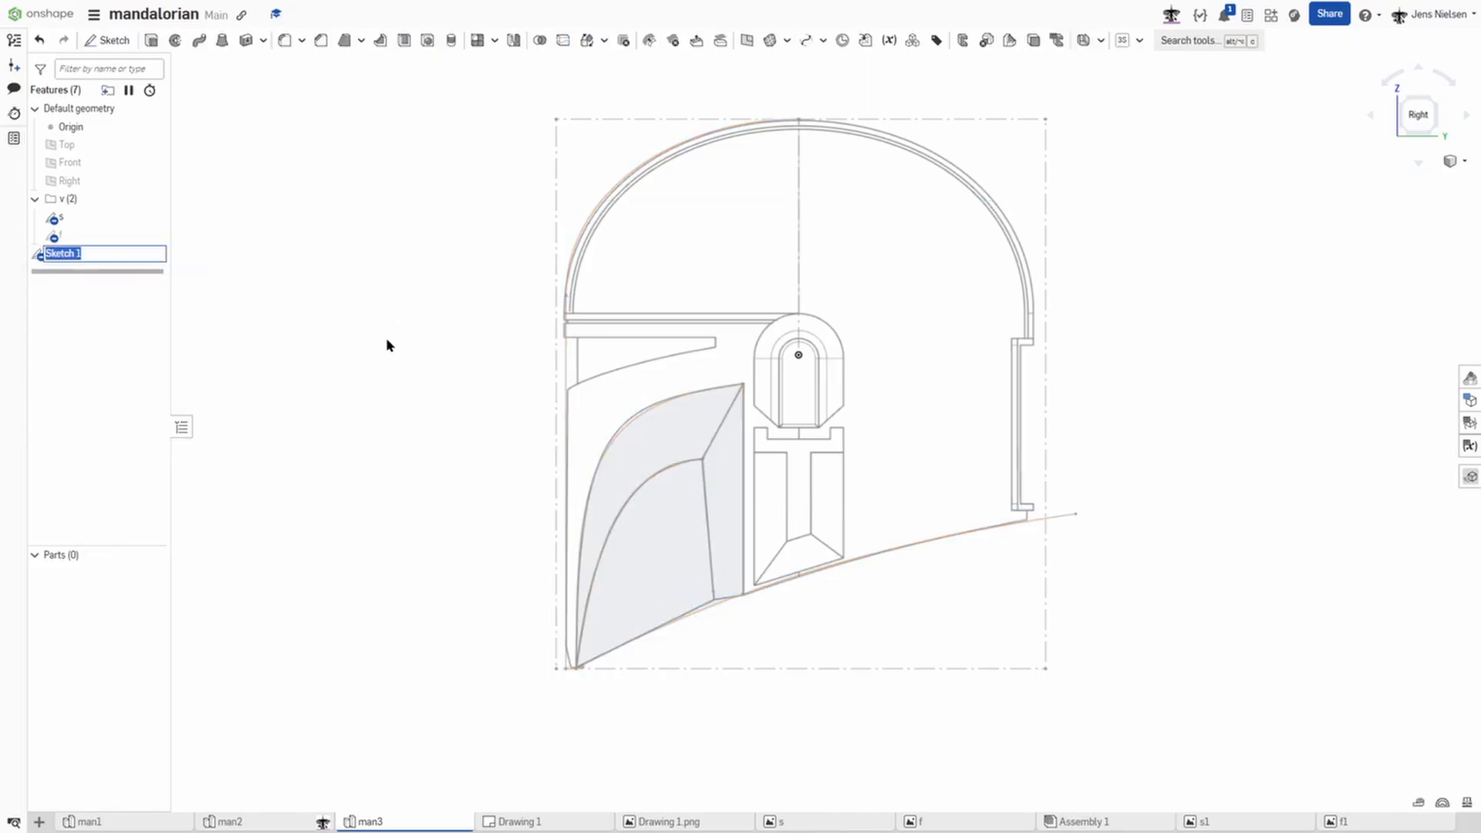
pyautogui.write('s')
pyautogui.press('Return')
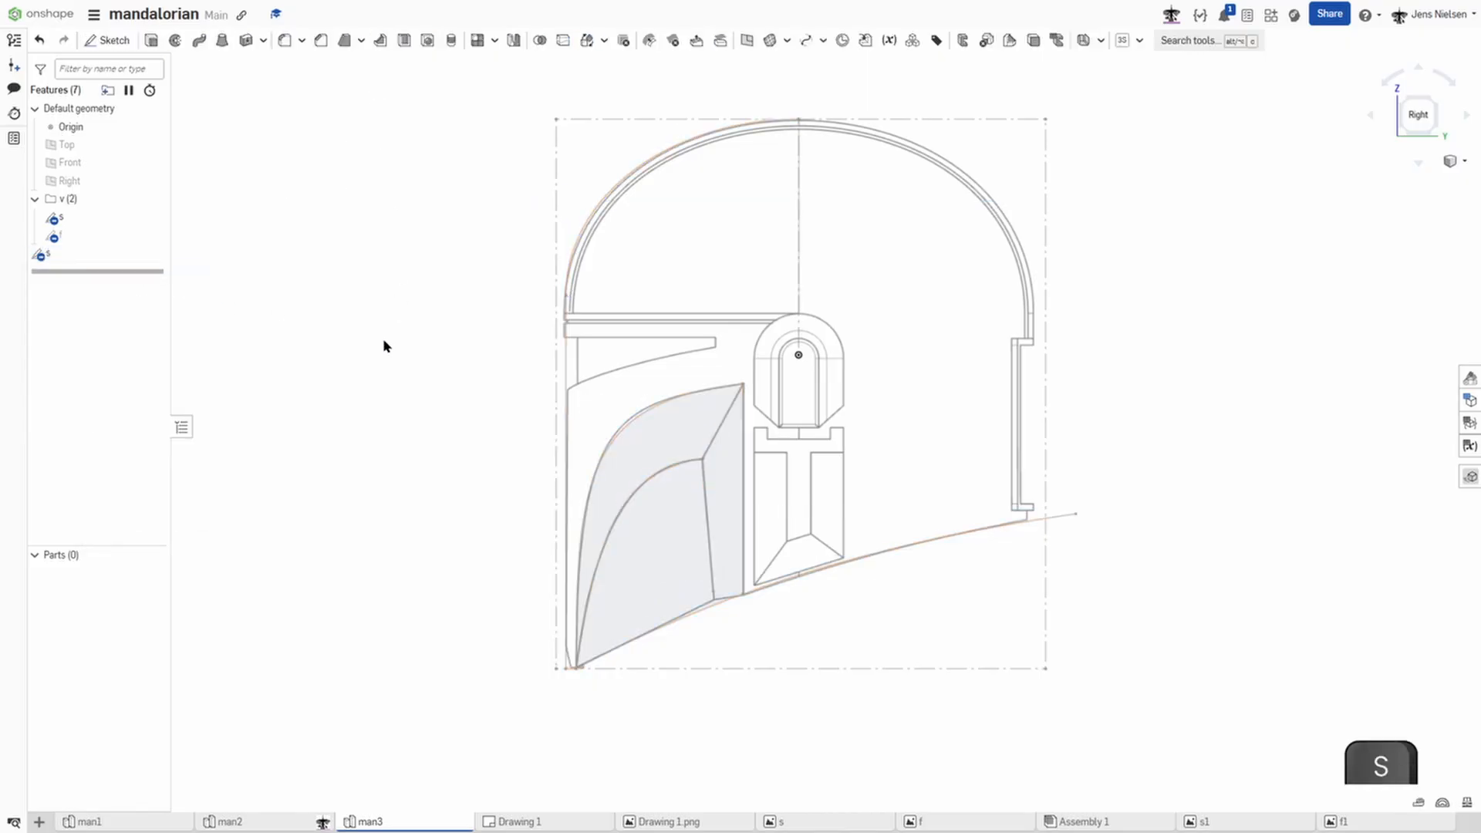
# Step: Collapse the v folder and set the appearance of the side profile sketch s to red (FF0000)
pyautogui.click(36, 199)
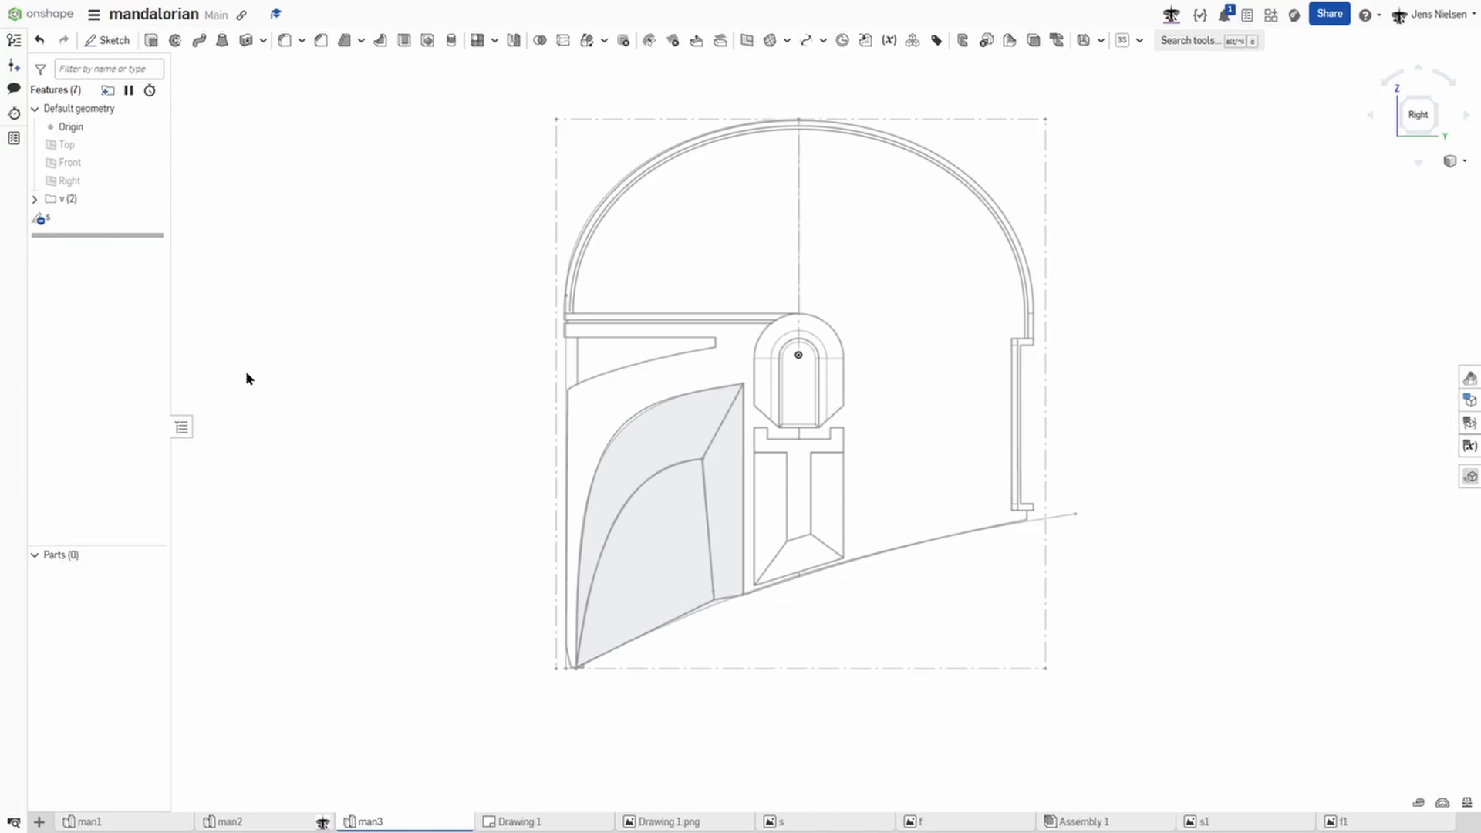
pyautogui.rightClick(46, 220)
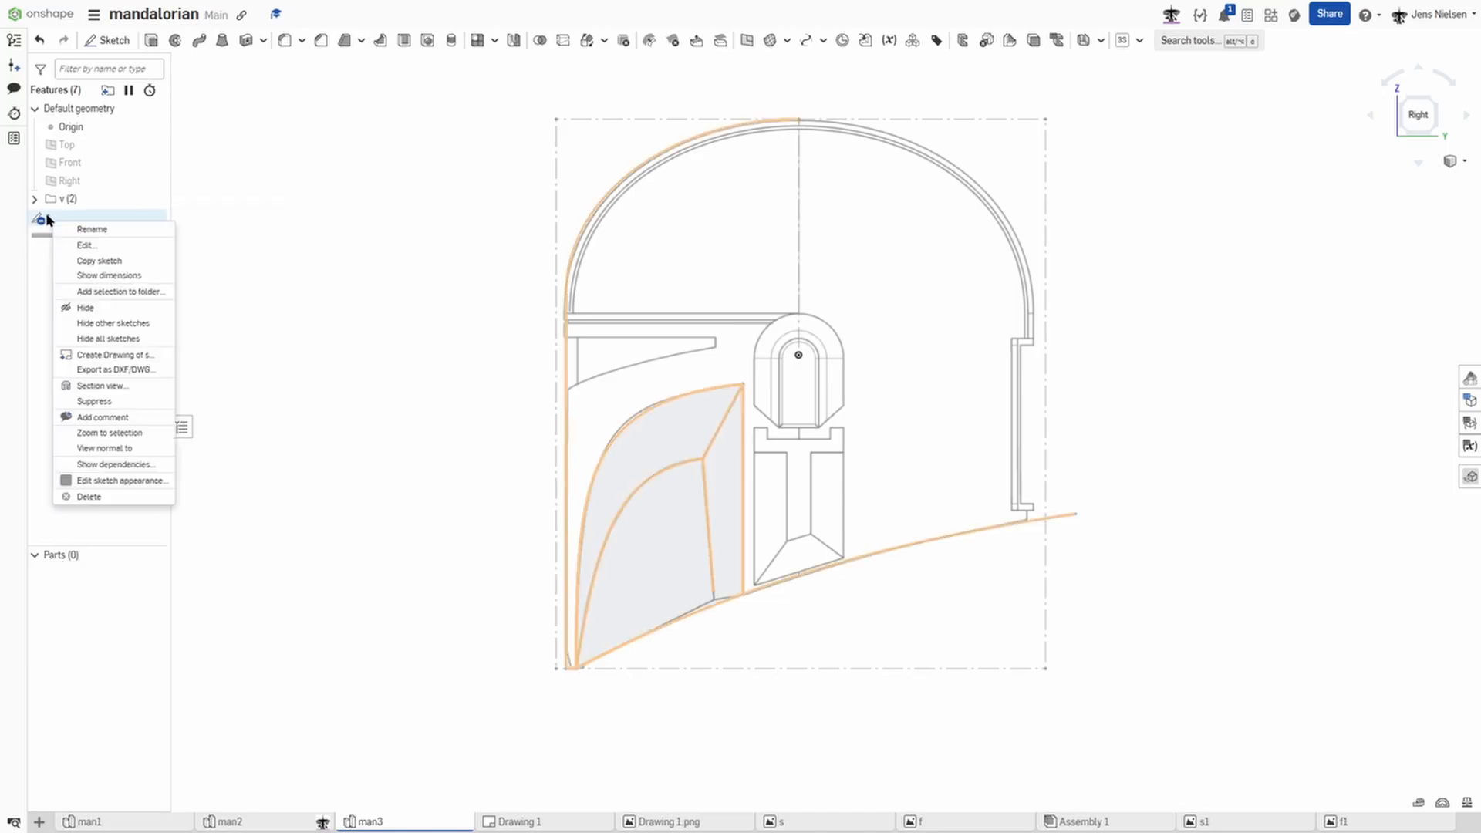
pyautogui.click(140, 482)
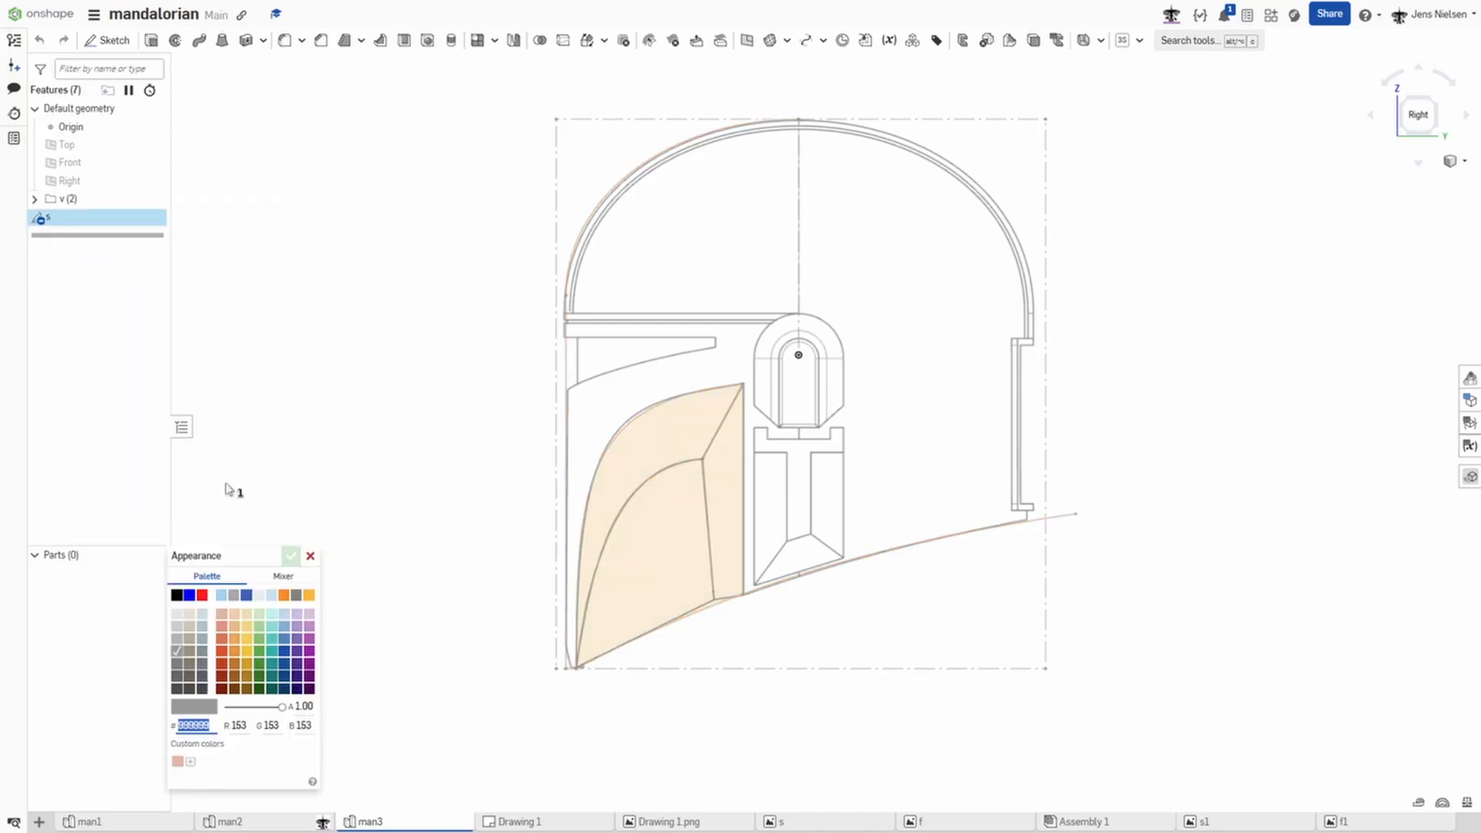
pyautogui.click(203, 596)
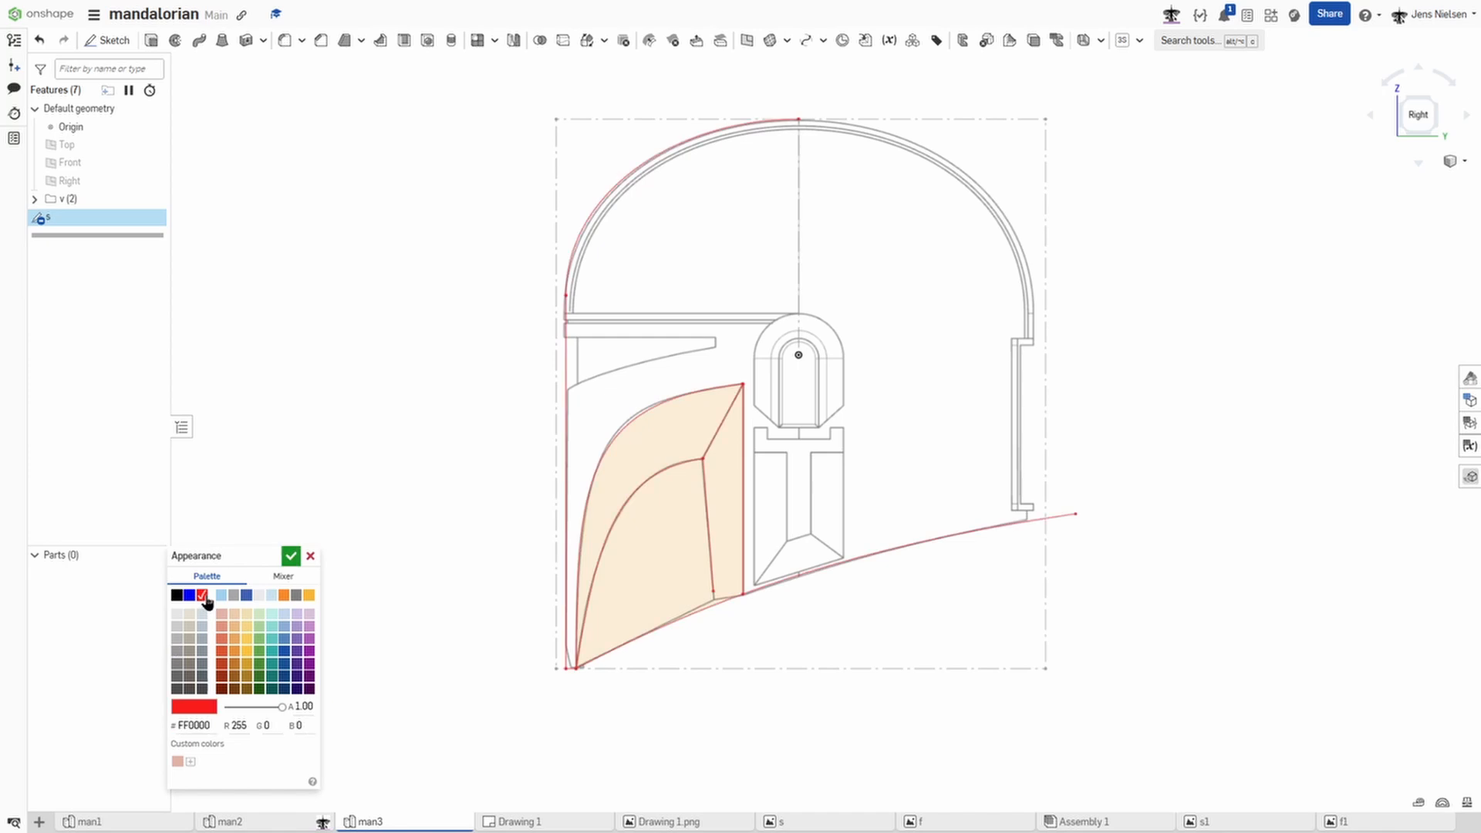
pyautogui.click(291, 556)
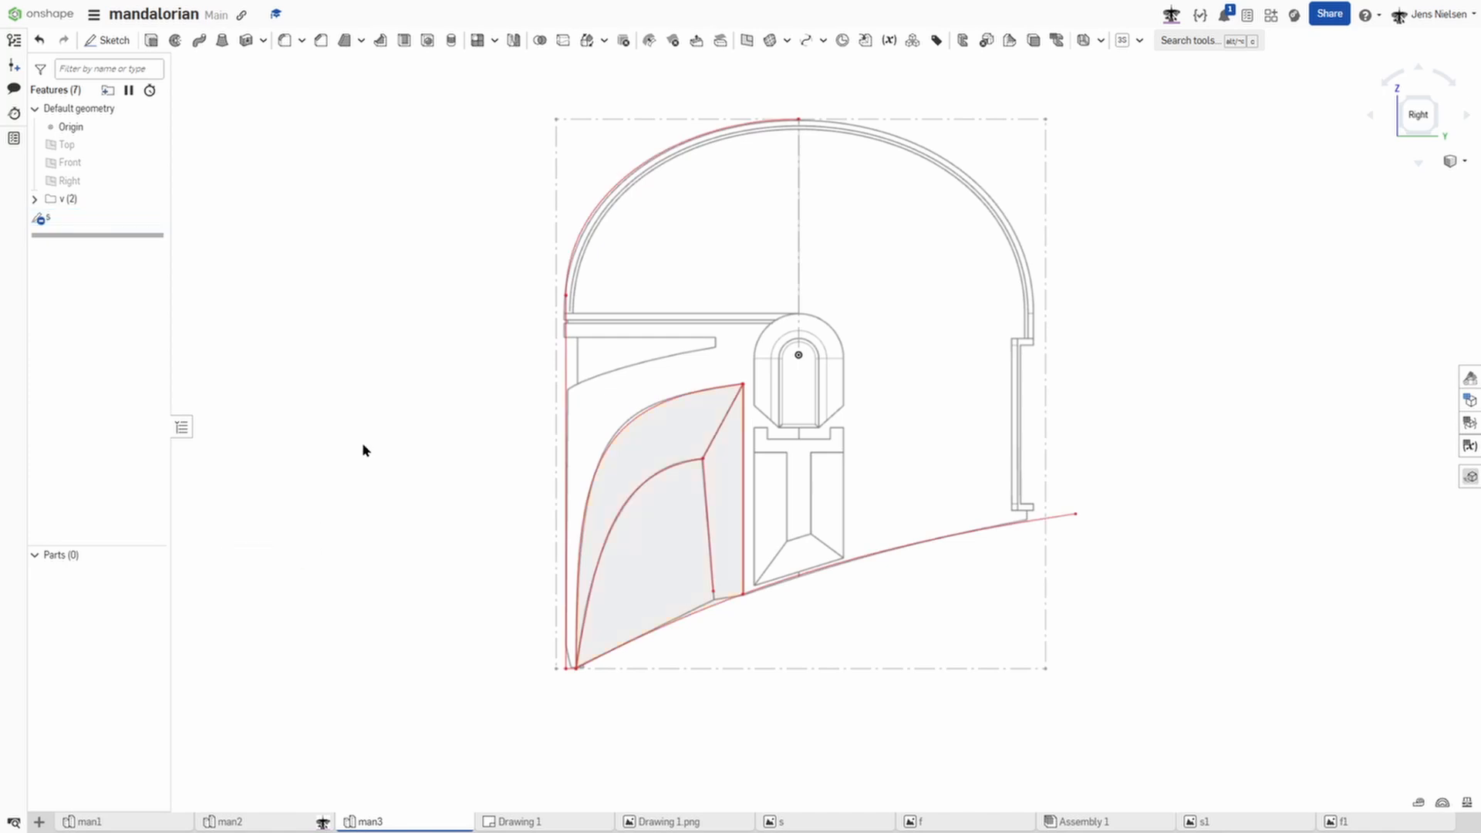
# Step: Start a new sketch on the Front plane, viewed normal to it, and show the front reference sketch f in the v folder
pyautogui.moveTo(352, 448)
pyautogui.mouseDown(button='right')
pyautogui.moveTo(336, 447)
pyautogui.moveTo(333, 368)
pyautogui.mouseUp(button='right')
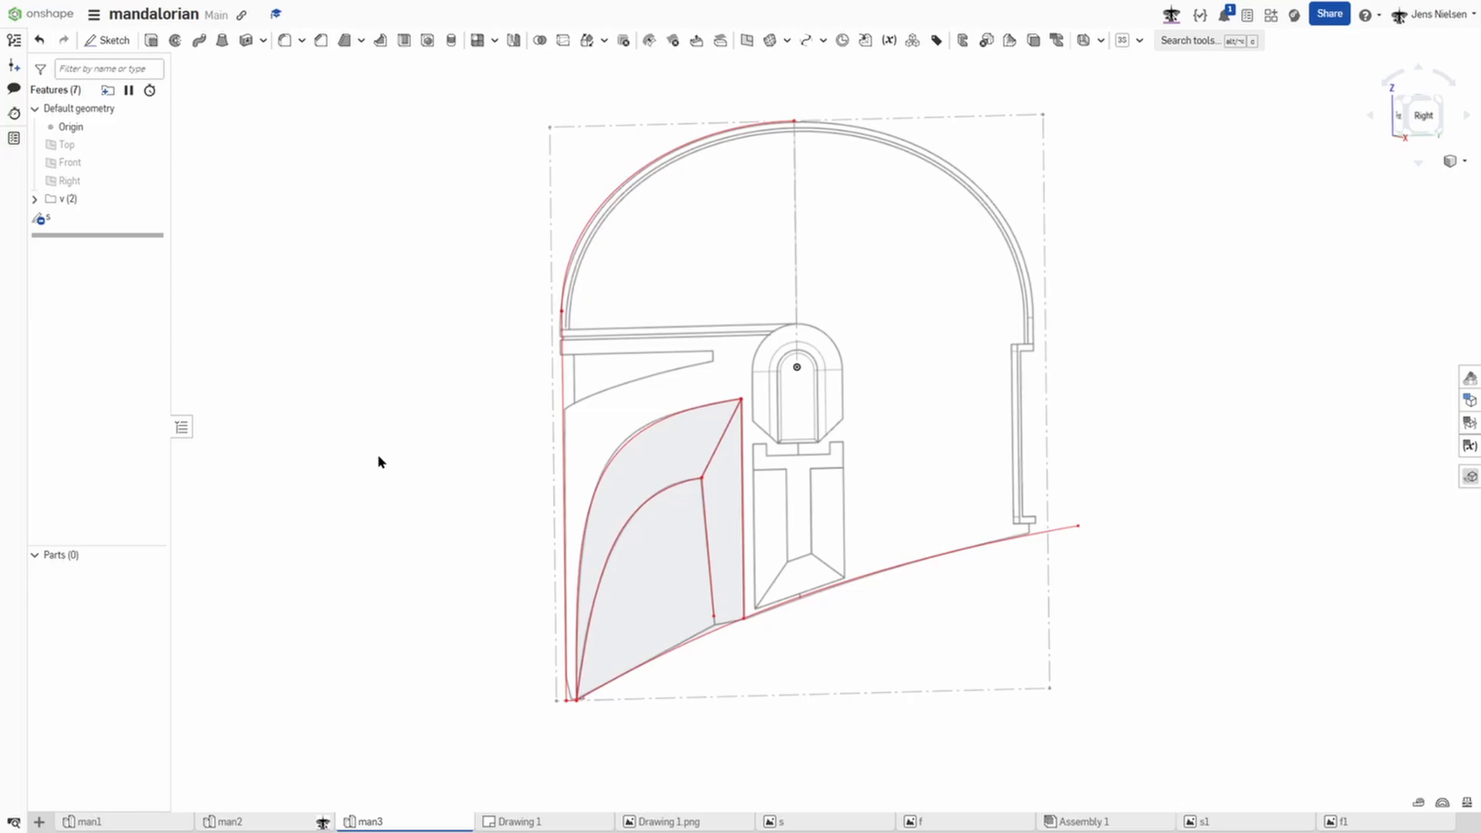
pyautogui.press('s')
pyautogui.click(395, 442)
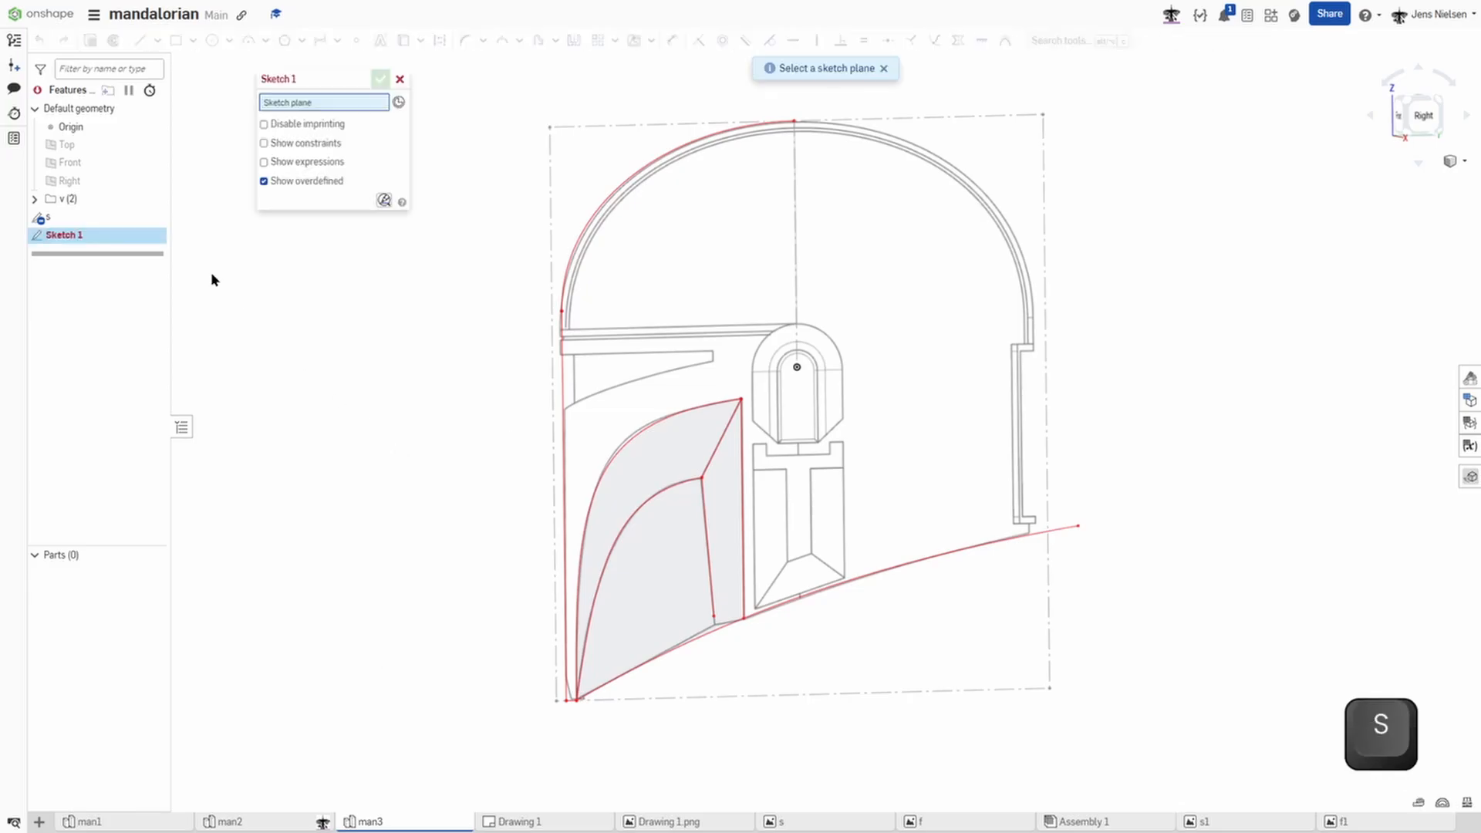
pyautogui.click(85, 160)
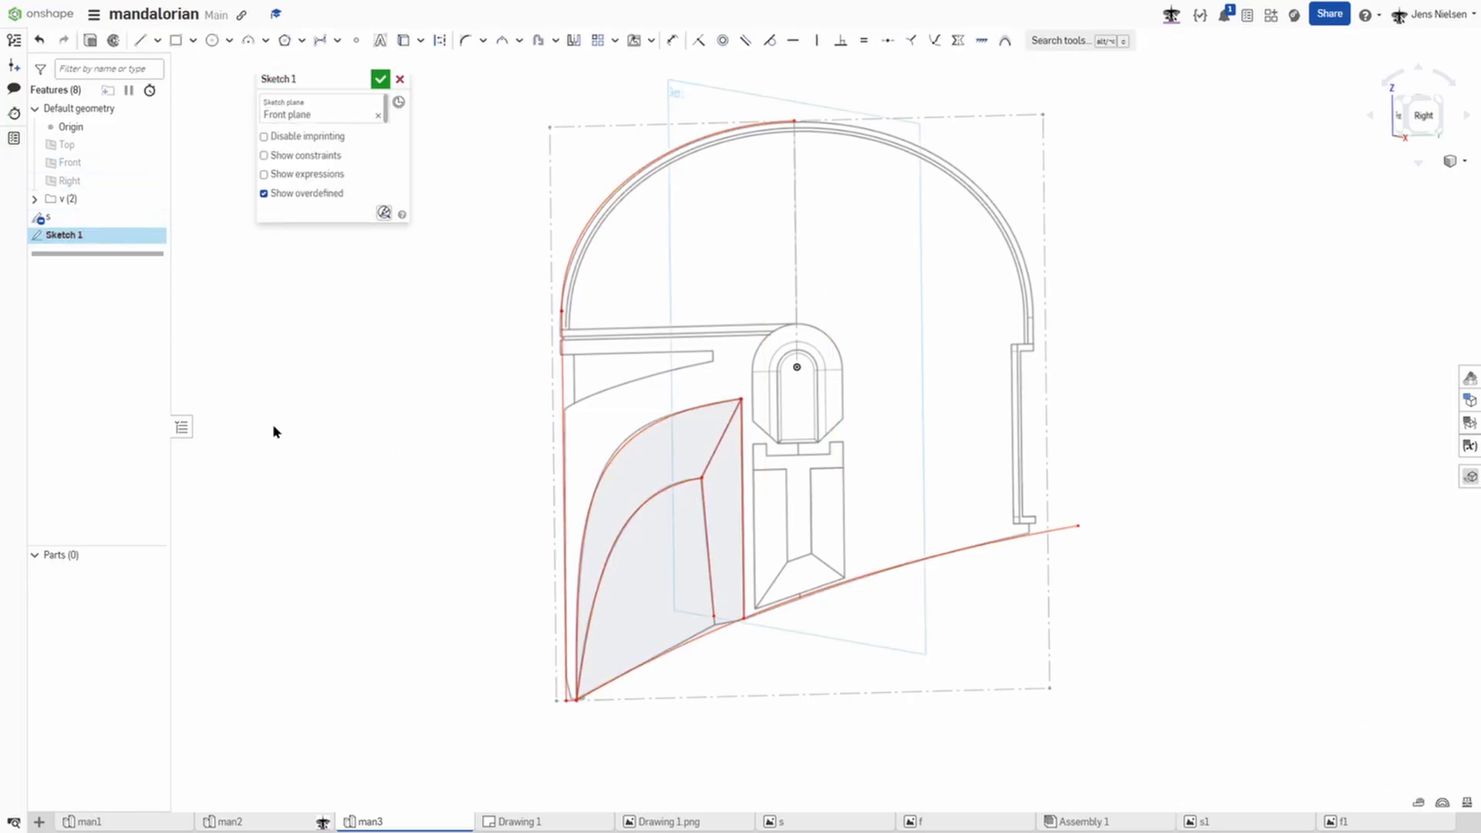
pyautogui.press('n')
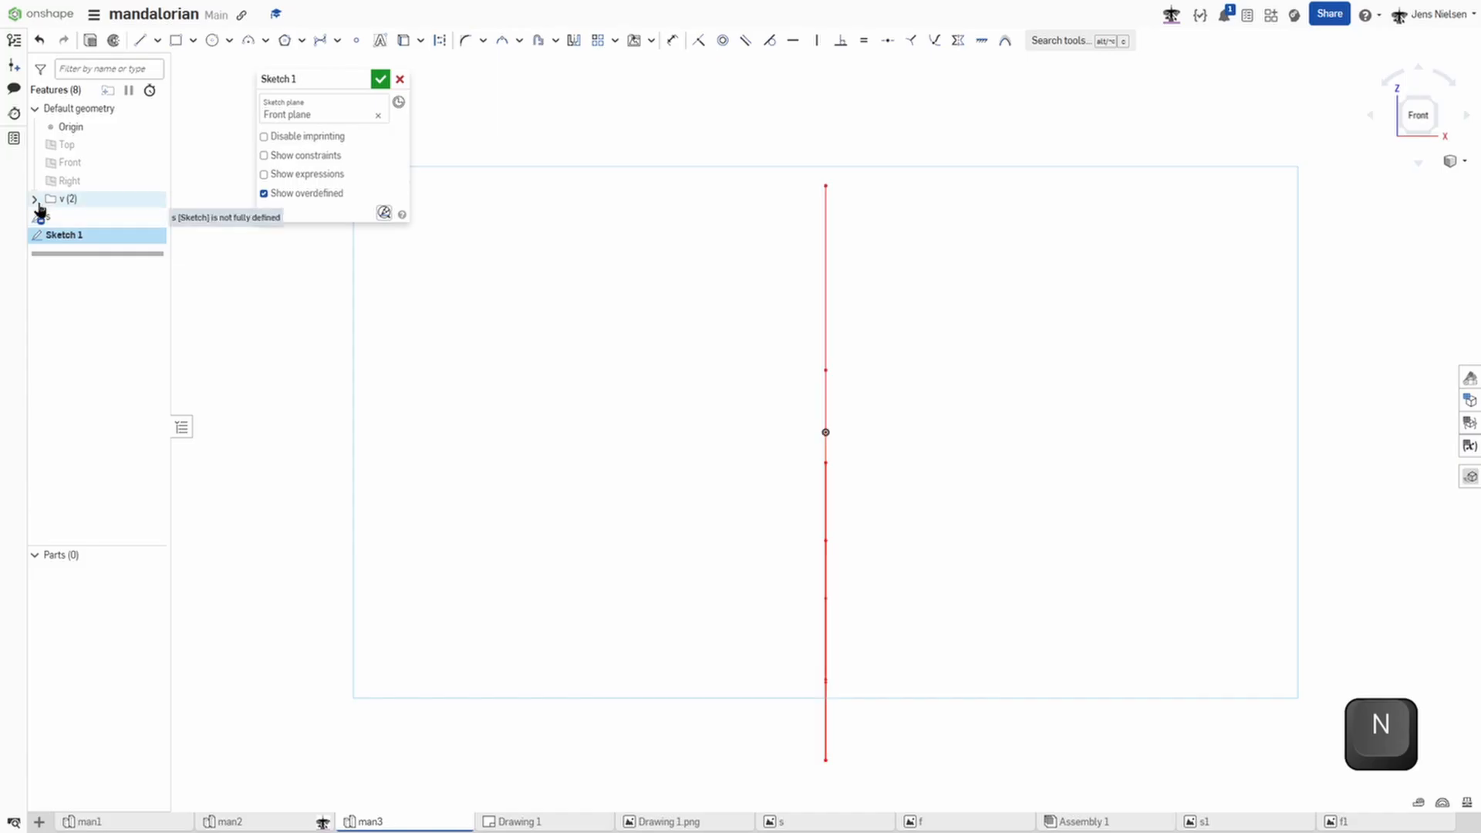
pyautogui.click(35, 199)
pyautogui.click(152, 235)
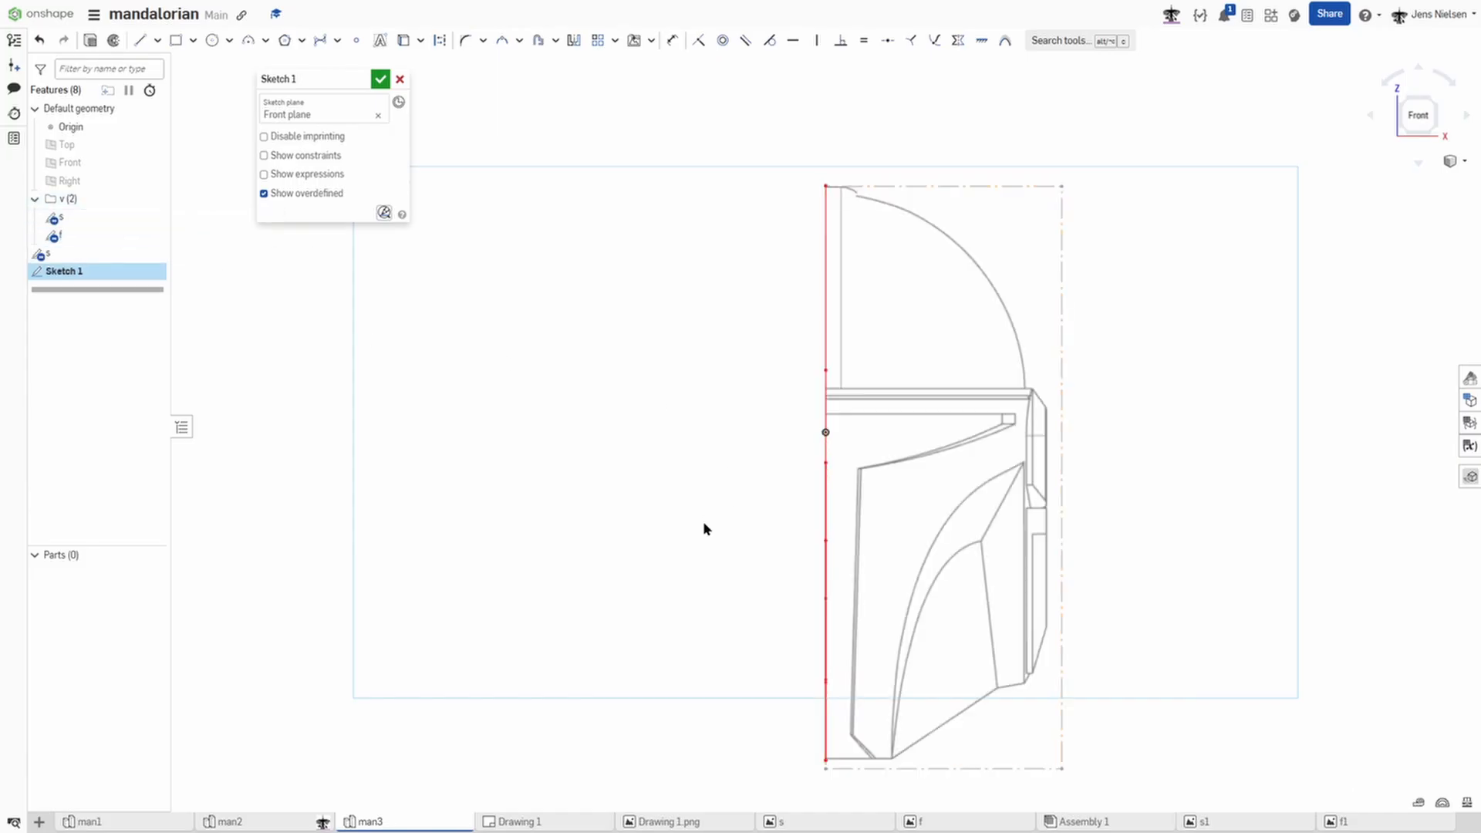
# Step: Draw a vertical line alongside the reference helmet's outer side, from below the cheek panel up to the dome's base
pyautogui.press('l')
pyautogui.click(1032, 754)
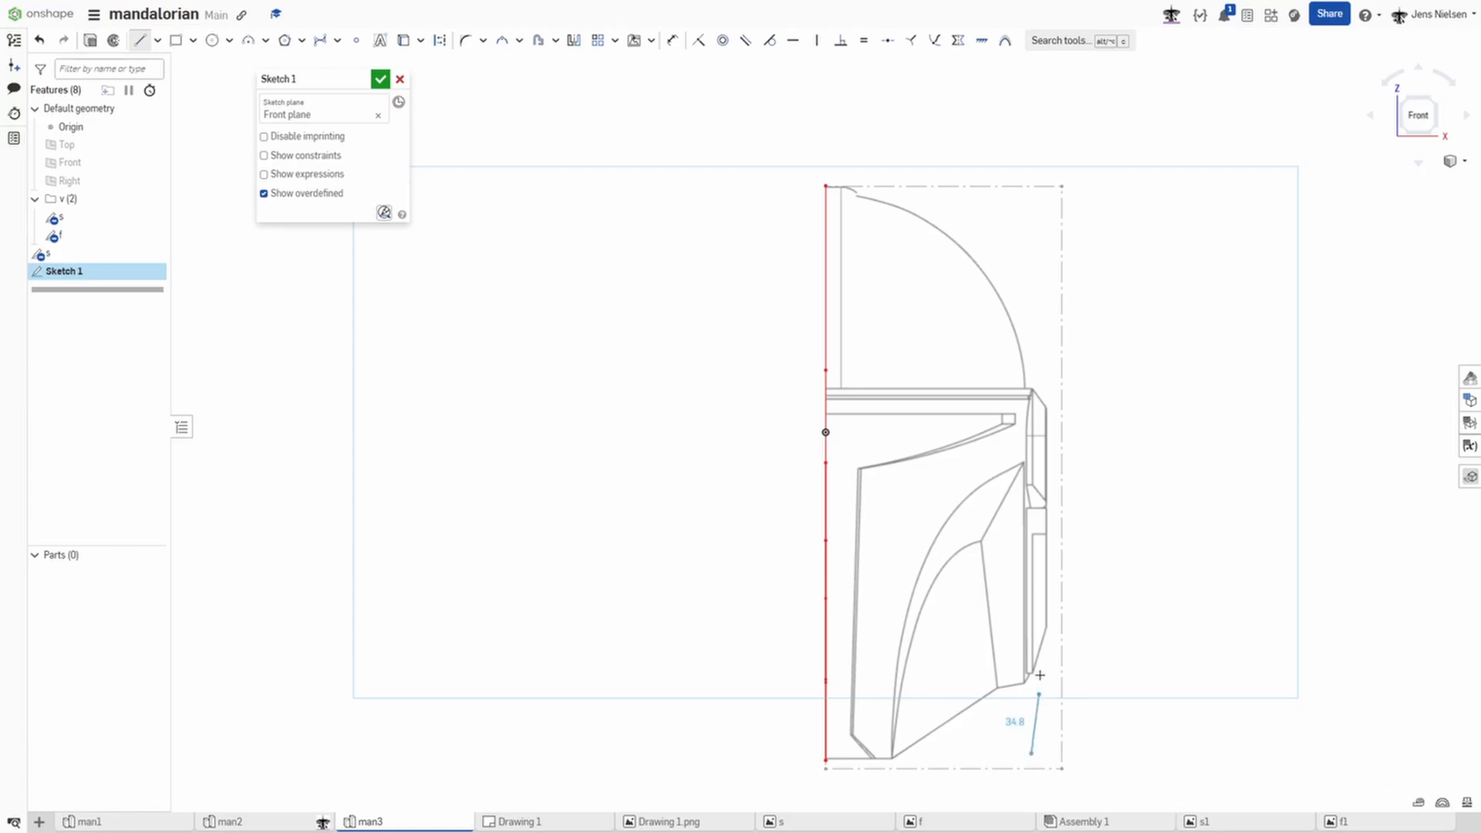
pyautogui.click(1031, 378)
pyautogui.press('Escape')
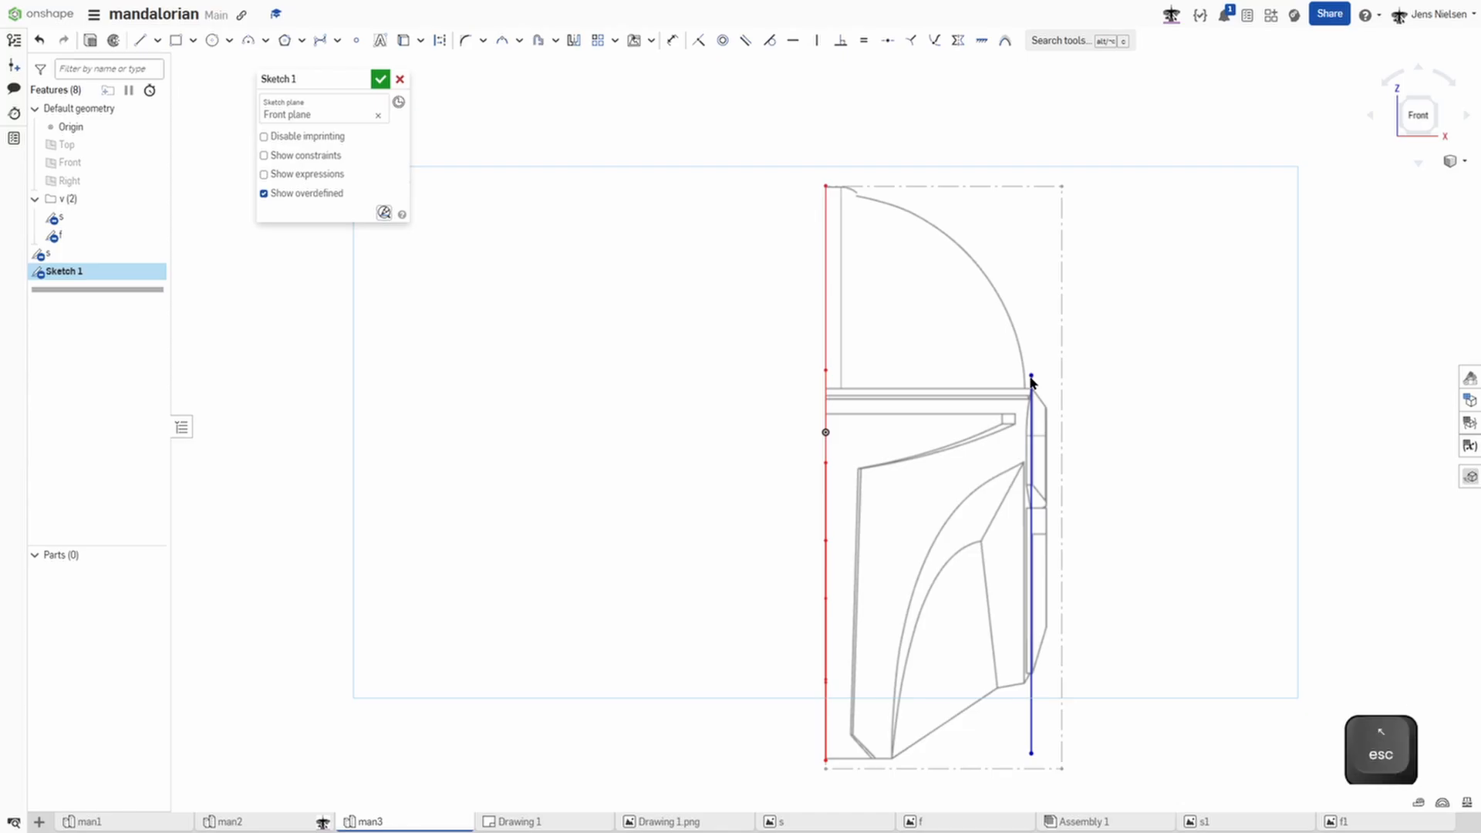
# Step: Draw a Bezier curve from the vertical line's upper end to the dome's apex on the centreline
pyautogui.press('s')
pyautogui.click(1096, 431)
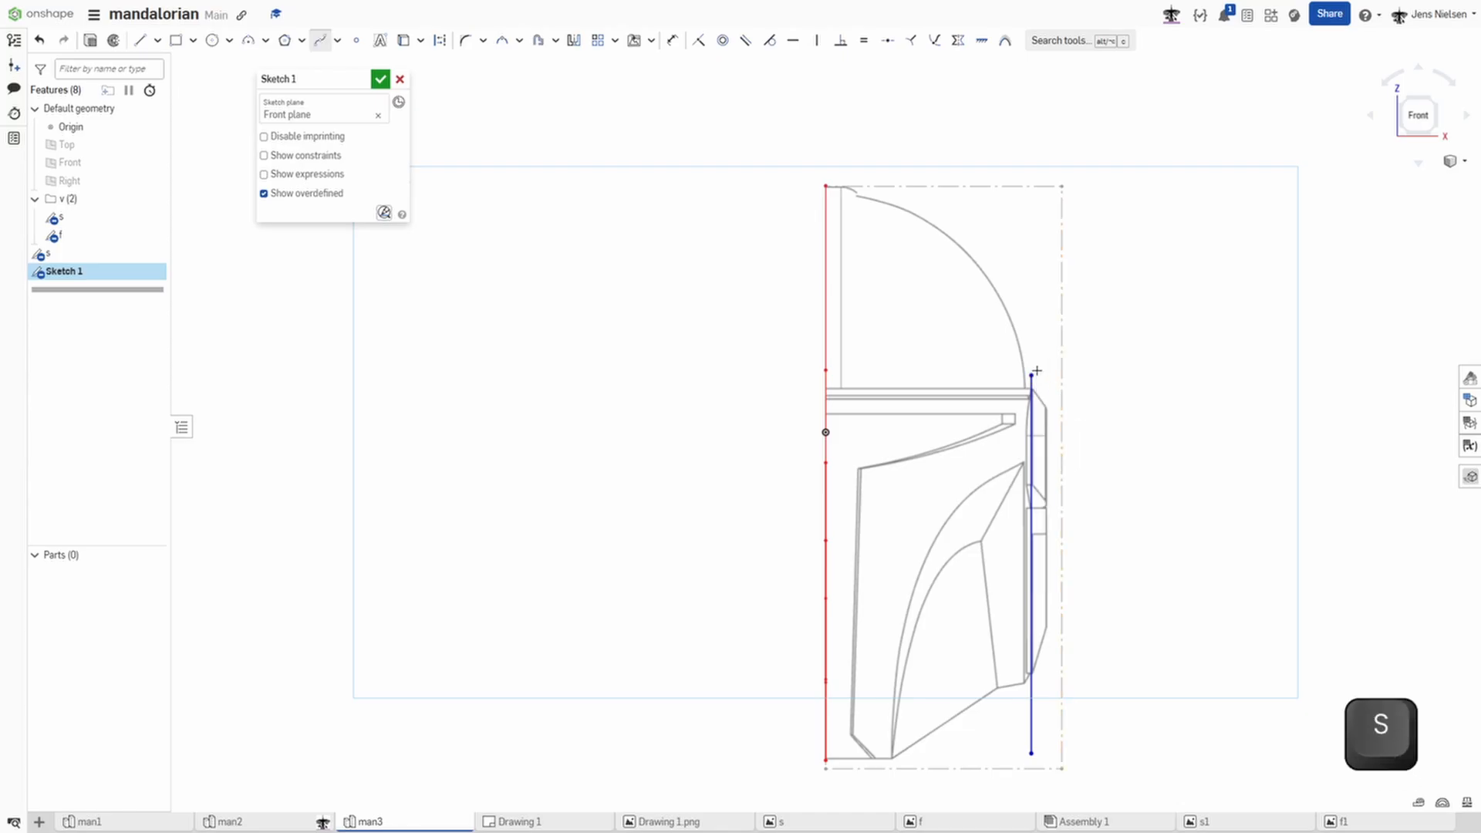
pyautogui.click(1032, 376)
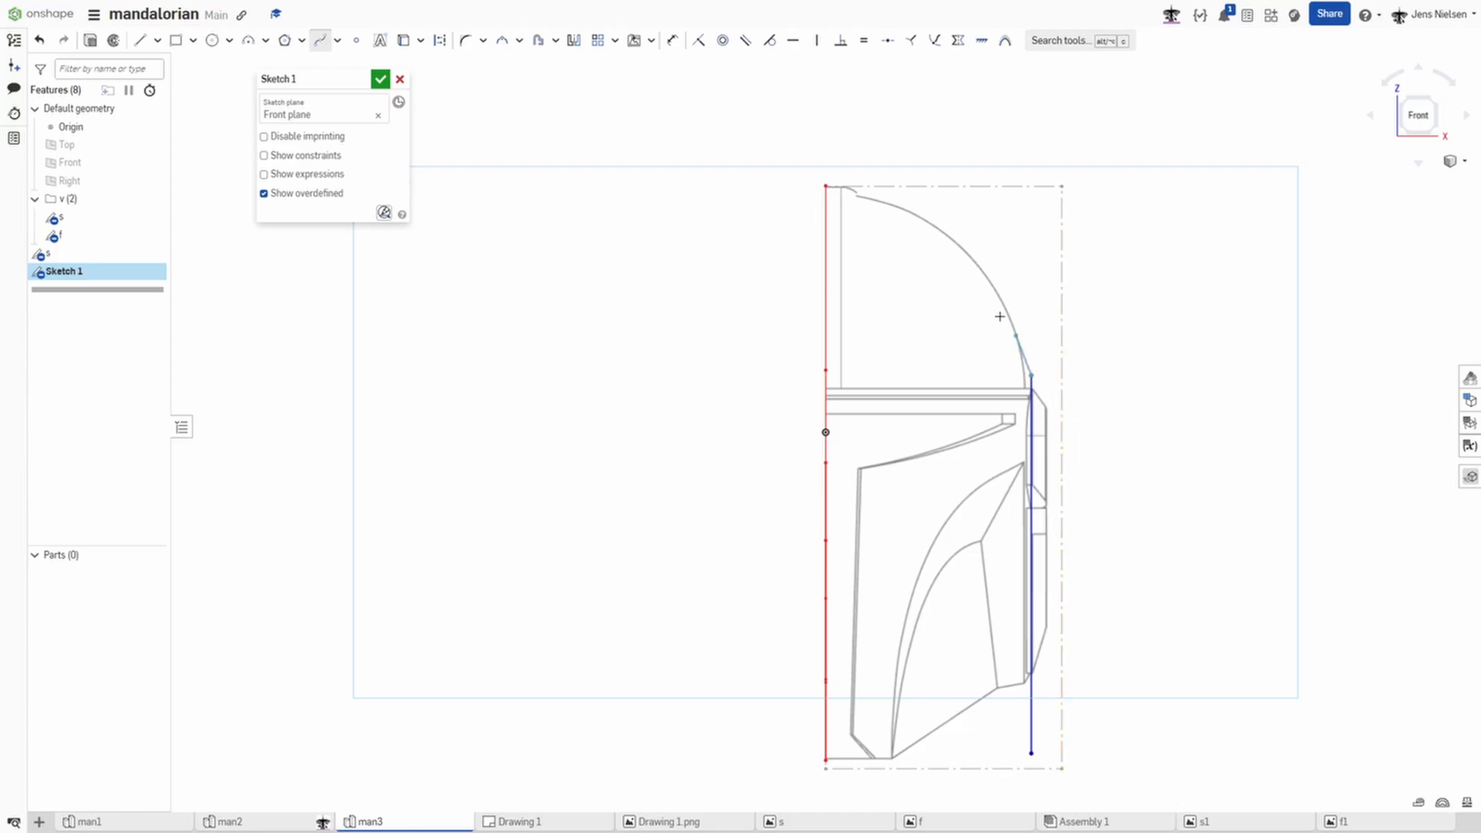
pyautogui.doubleClick(826, 186)
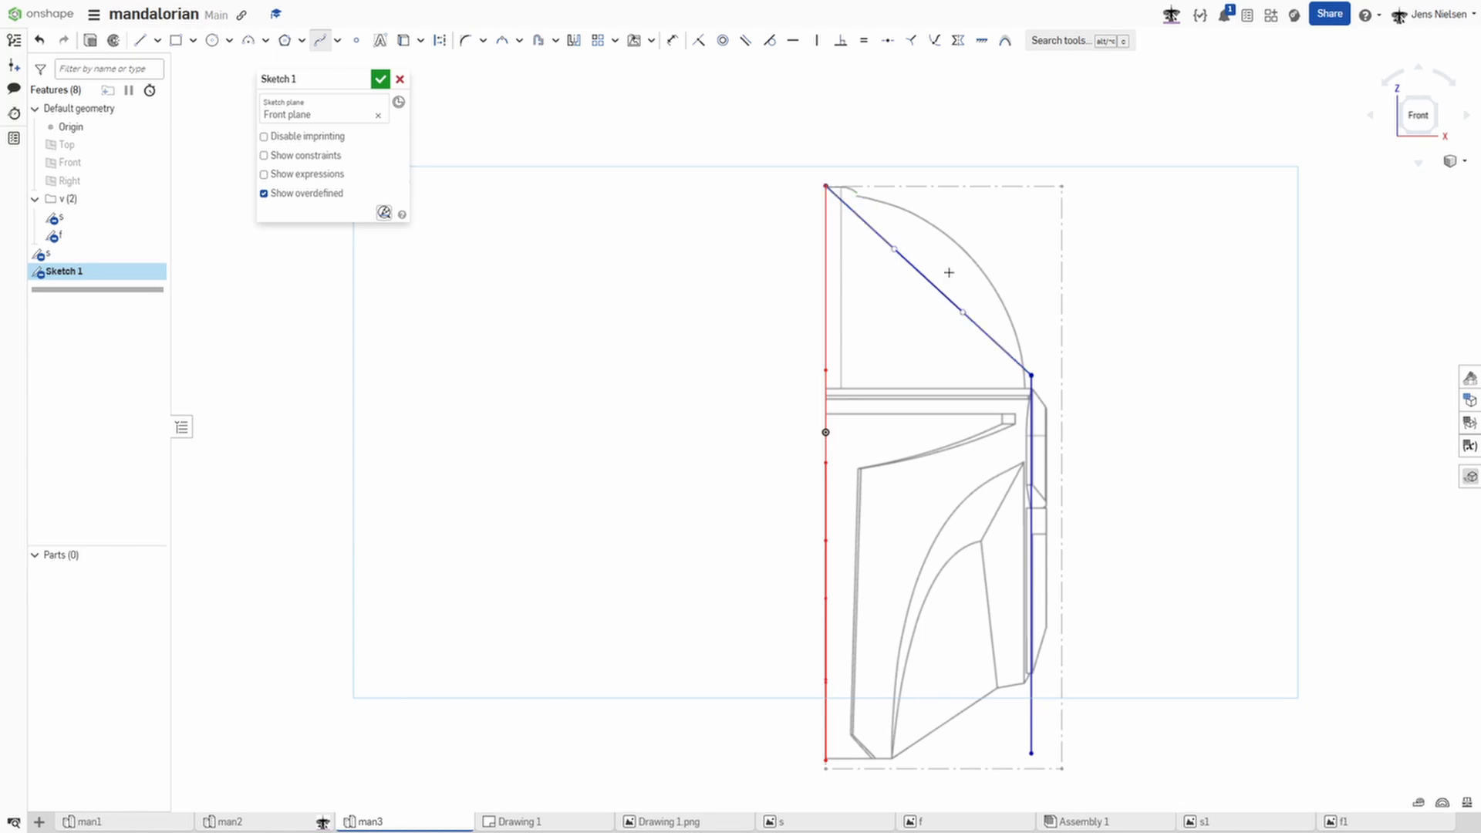
pyautogui.press('Escape')
# Step: Bend the dome curve outward, constraining its apex handle horizontal and its handle at the side line vertical
pyautogui.moveTo(894, 248); pyautogui.dragTo(949, 218)
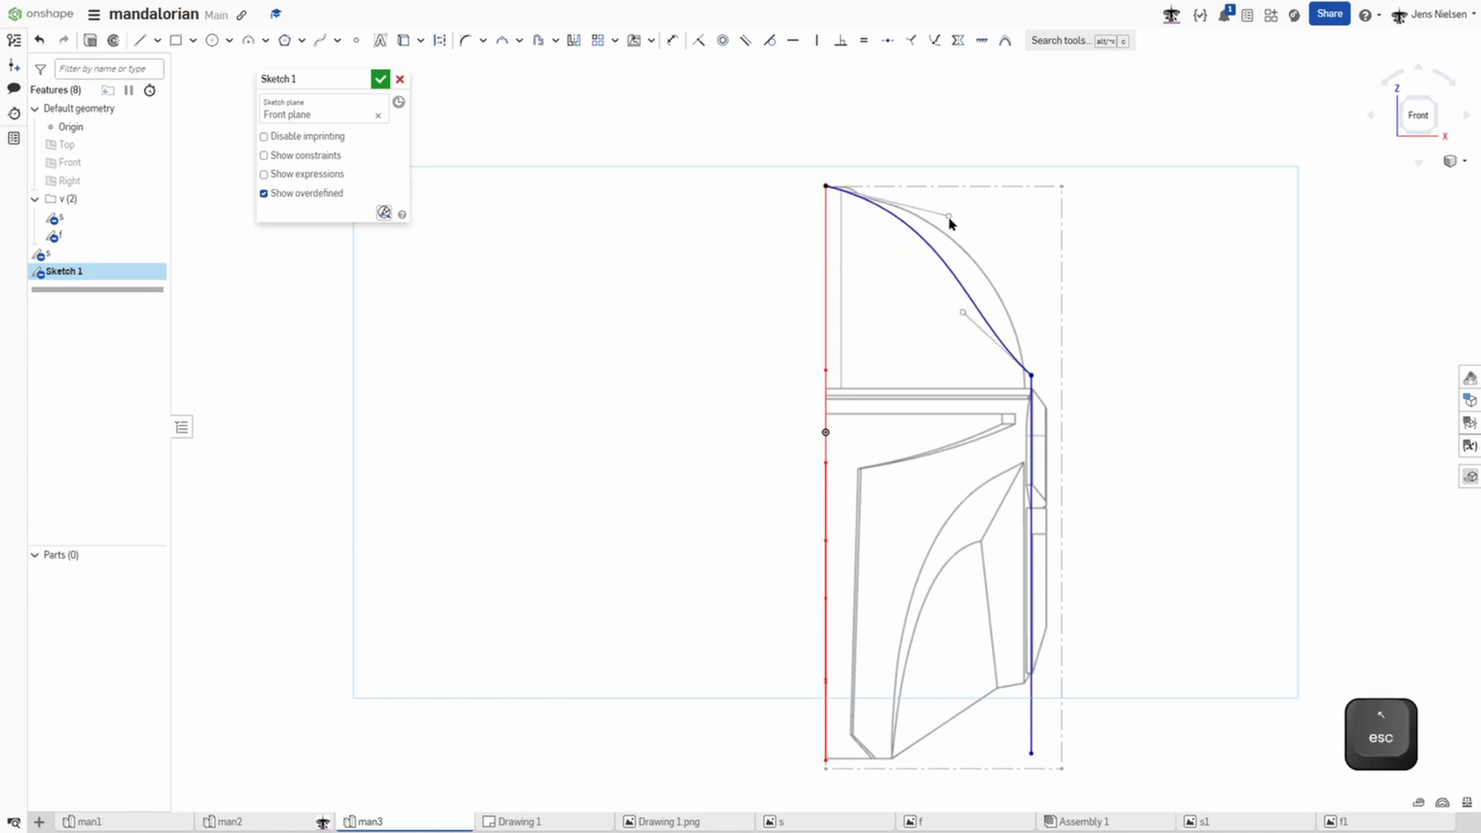
pyautogui.click(940, 215)
pyautogui.press('h')
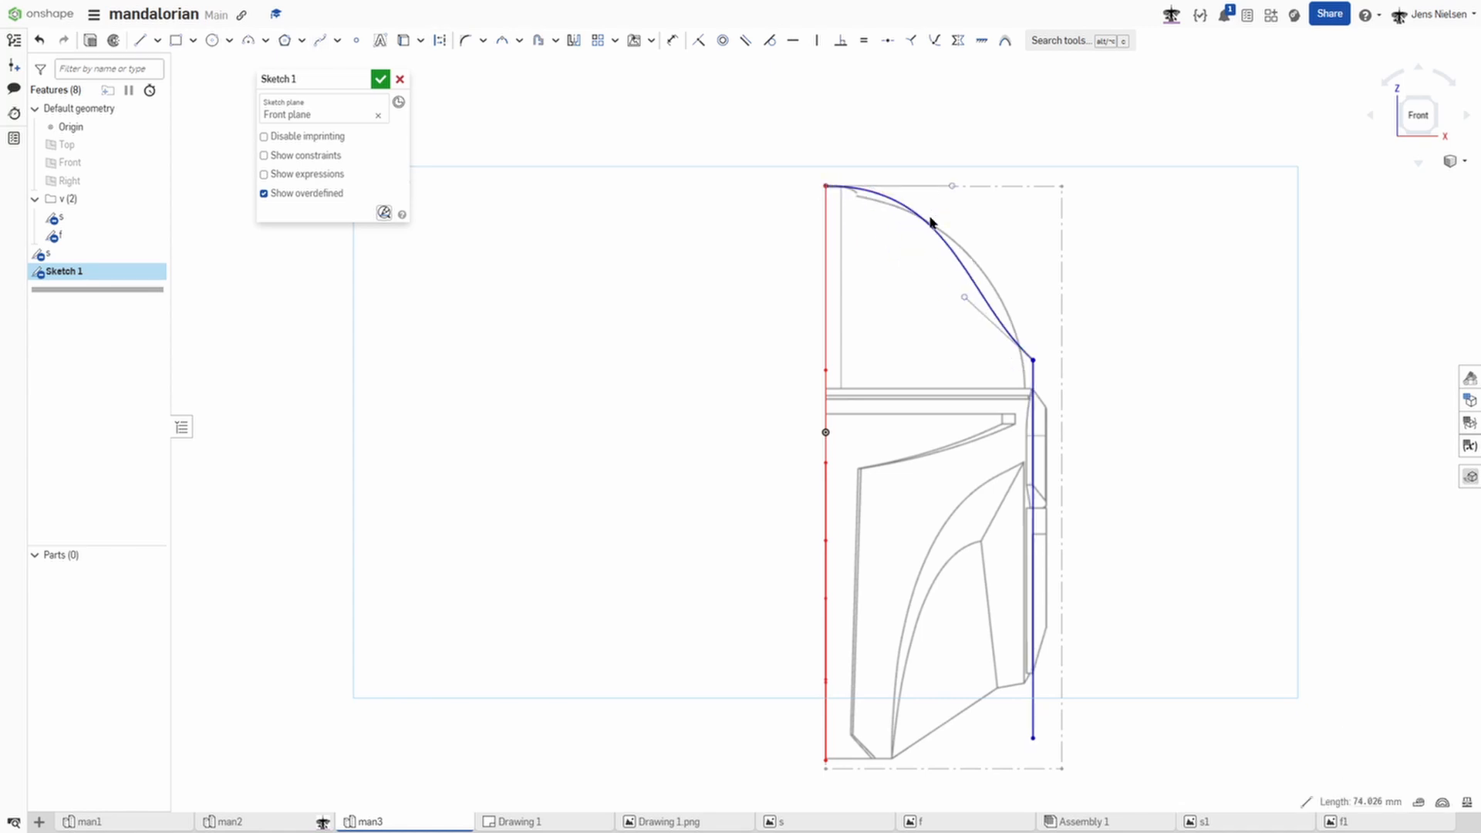
pyautogui.click(974, 307)
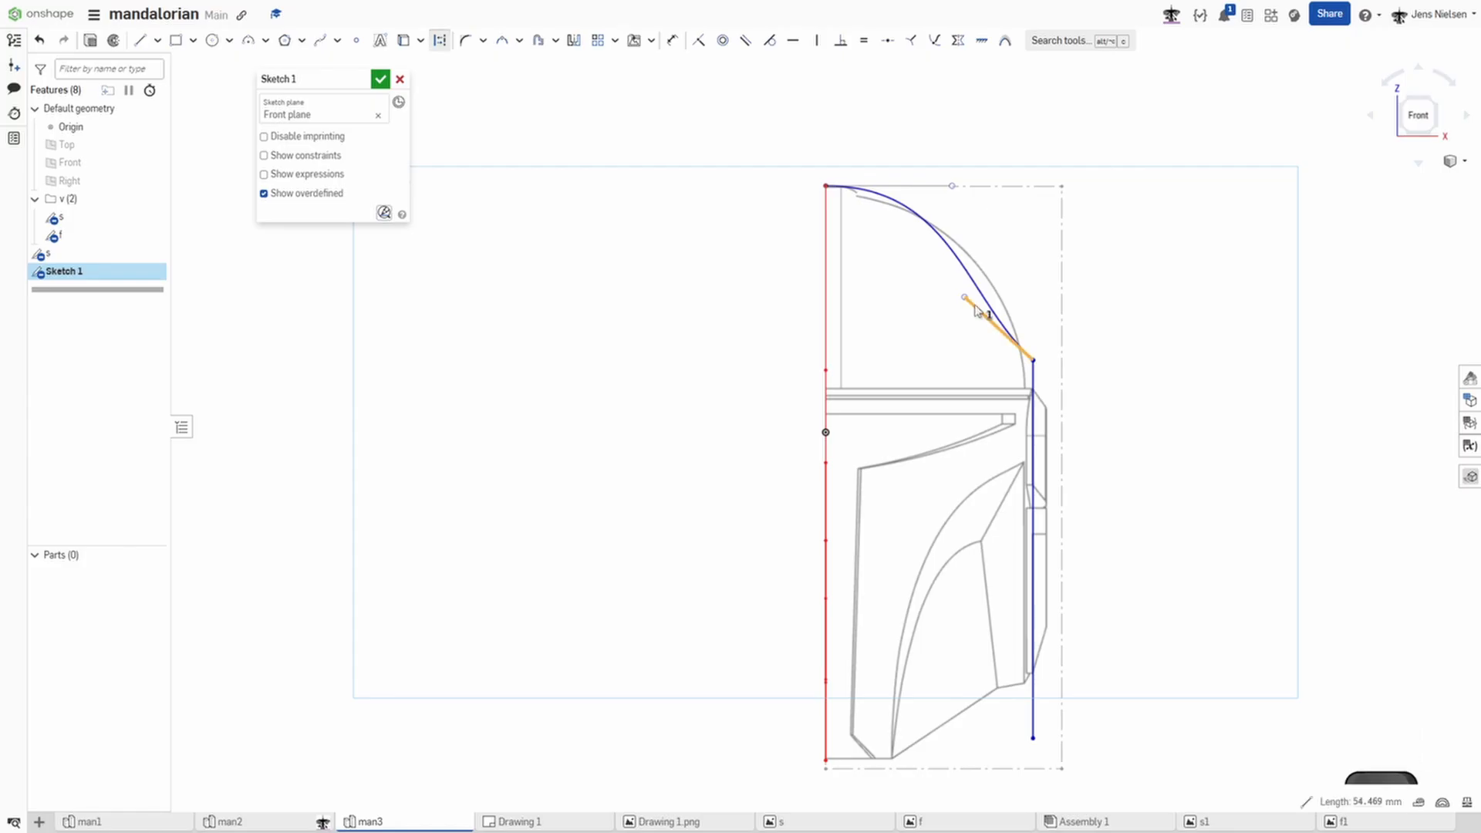
pyautogui.press('v')
pyautogui.press('Escape')
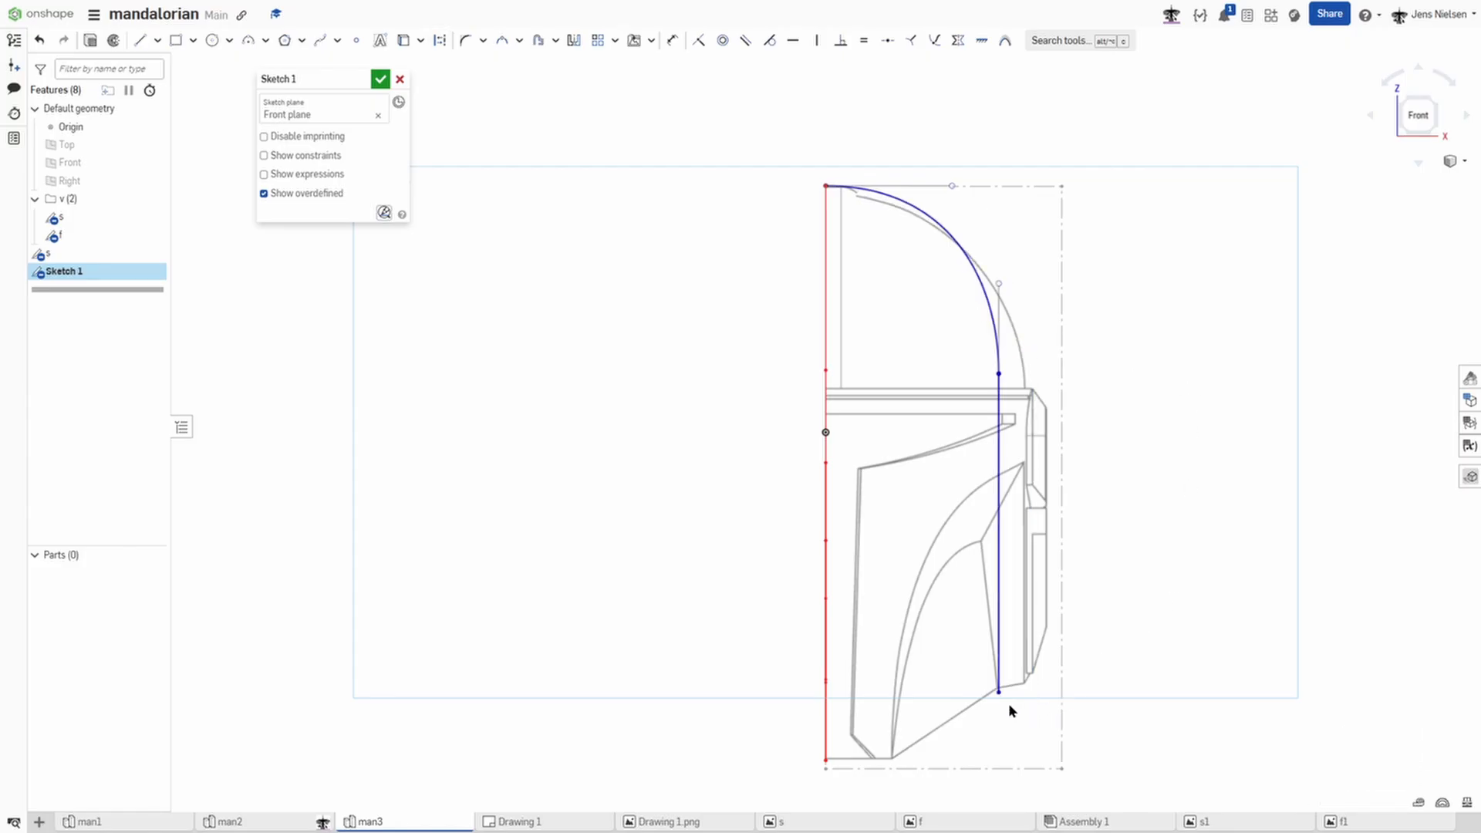
# Step: Move the vertical line onto the outer side edge of the reference helmet and apply a Fix constraint to it
pyautogui.moveTo(998, 692); pyautogui.dragTo(1026, 689)
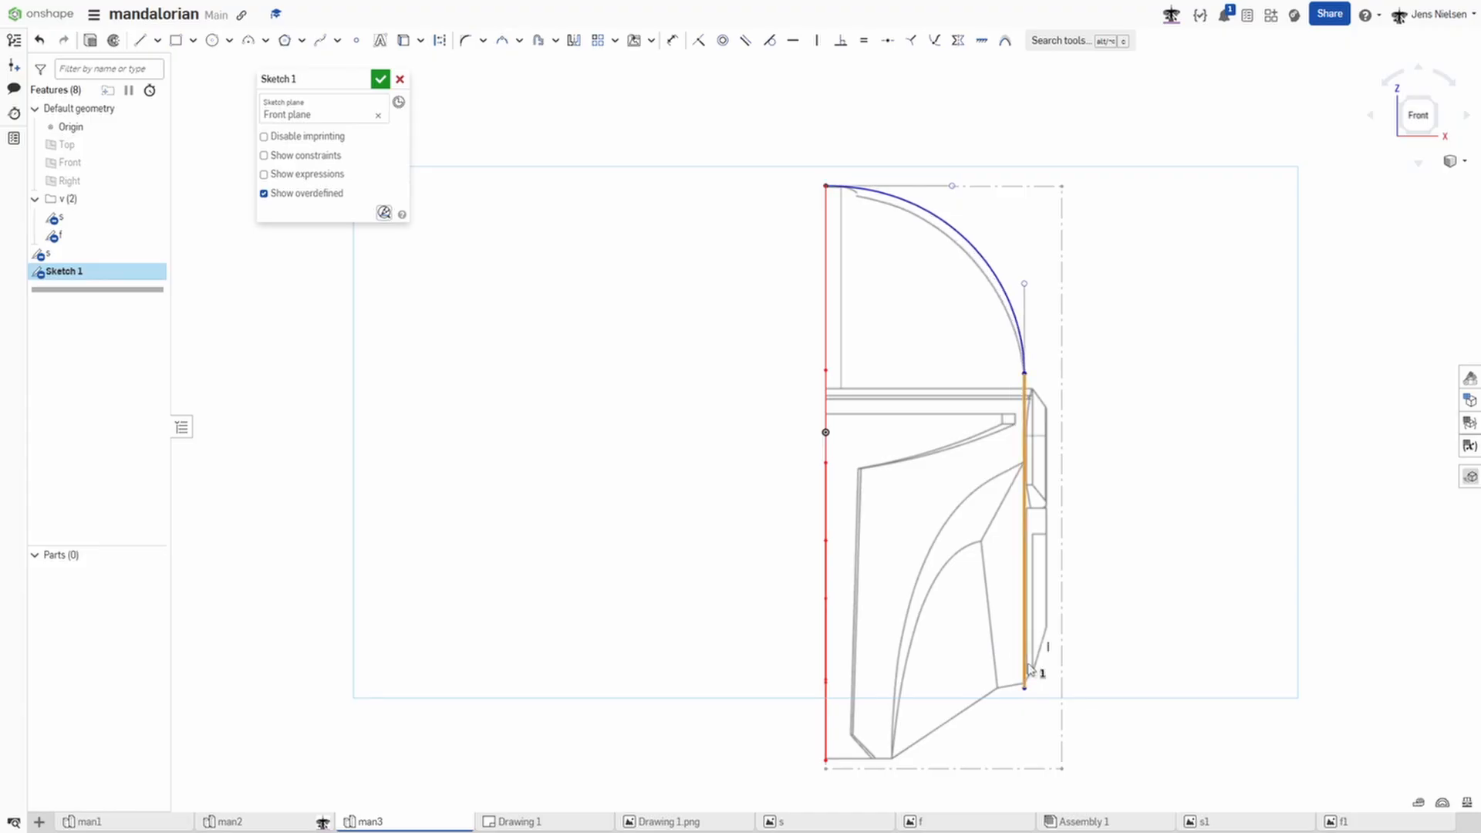
pyautogui.click(1026, 668)
pyautogui.hotkey('shift', 'j')
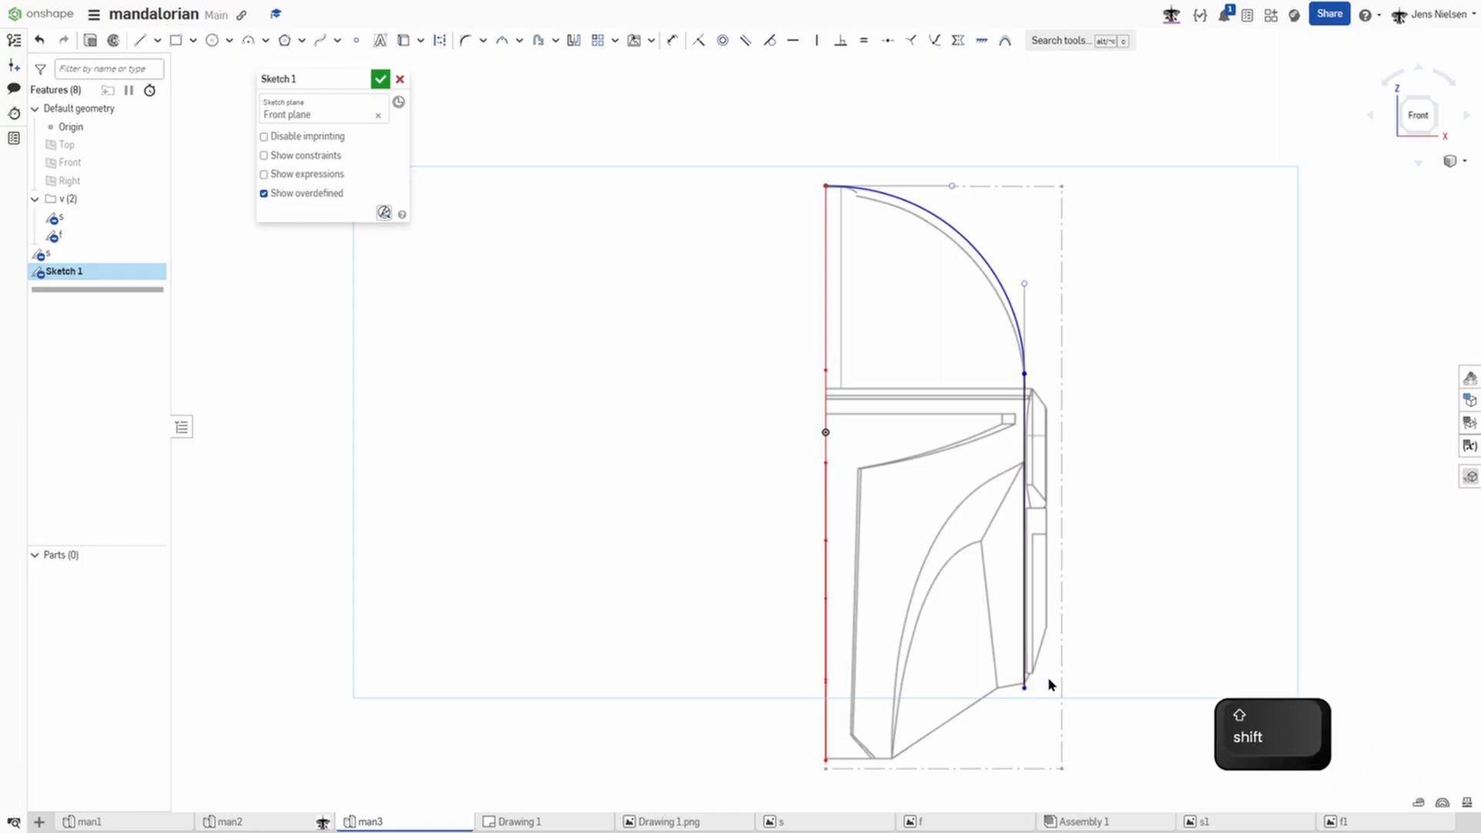
pyautogui.press('Escape')
# Step: Align the side line's lower end horizontally with the lowest point of the red side profile
pyautogui.press('h')
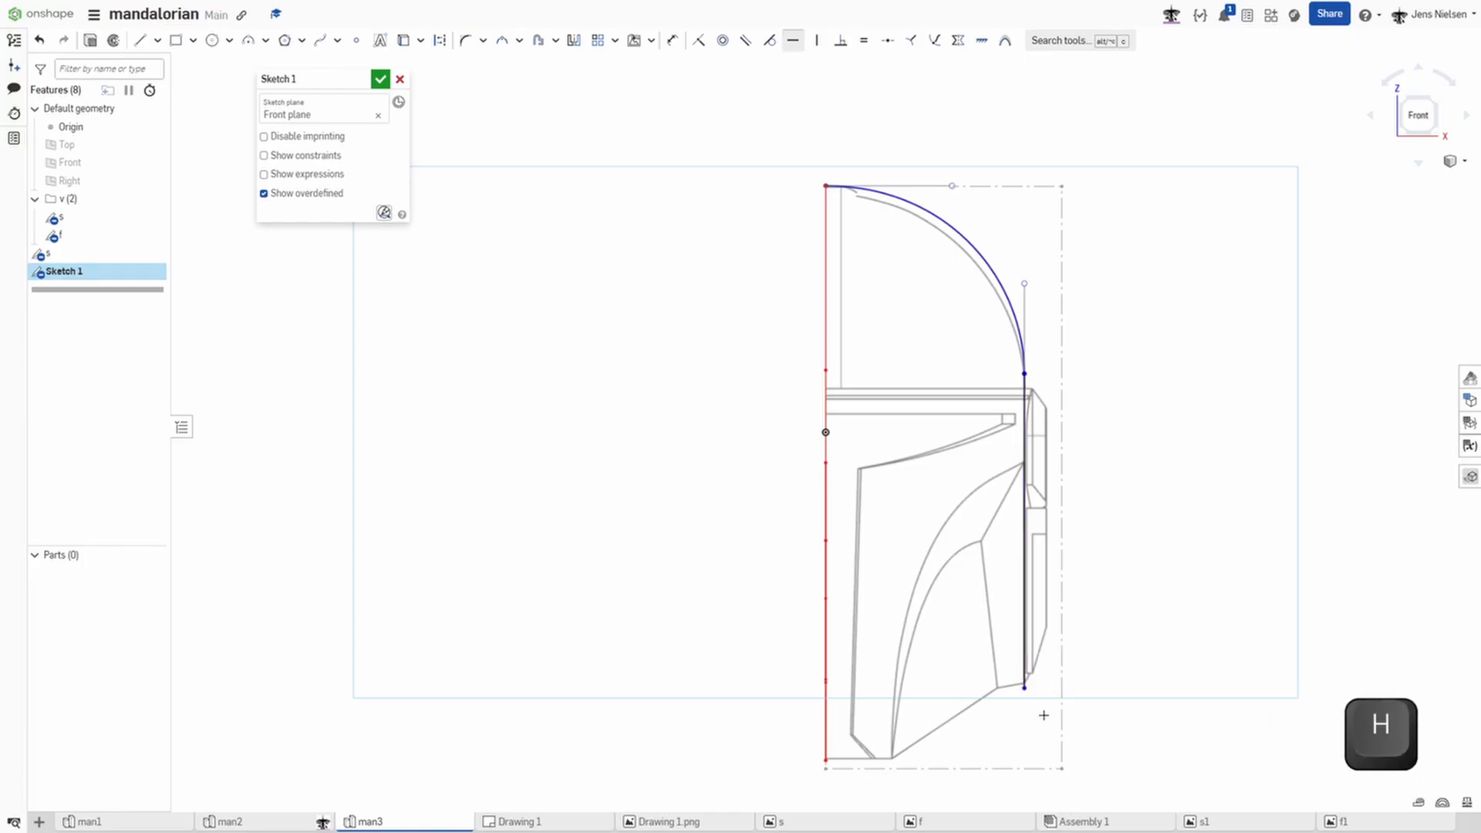
pyautogui.click(1024, 689)
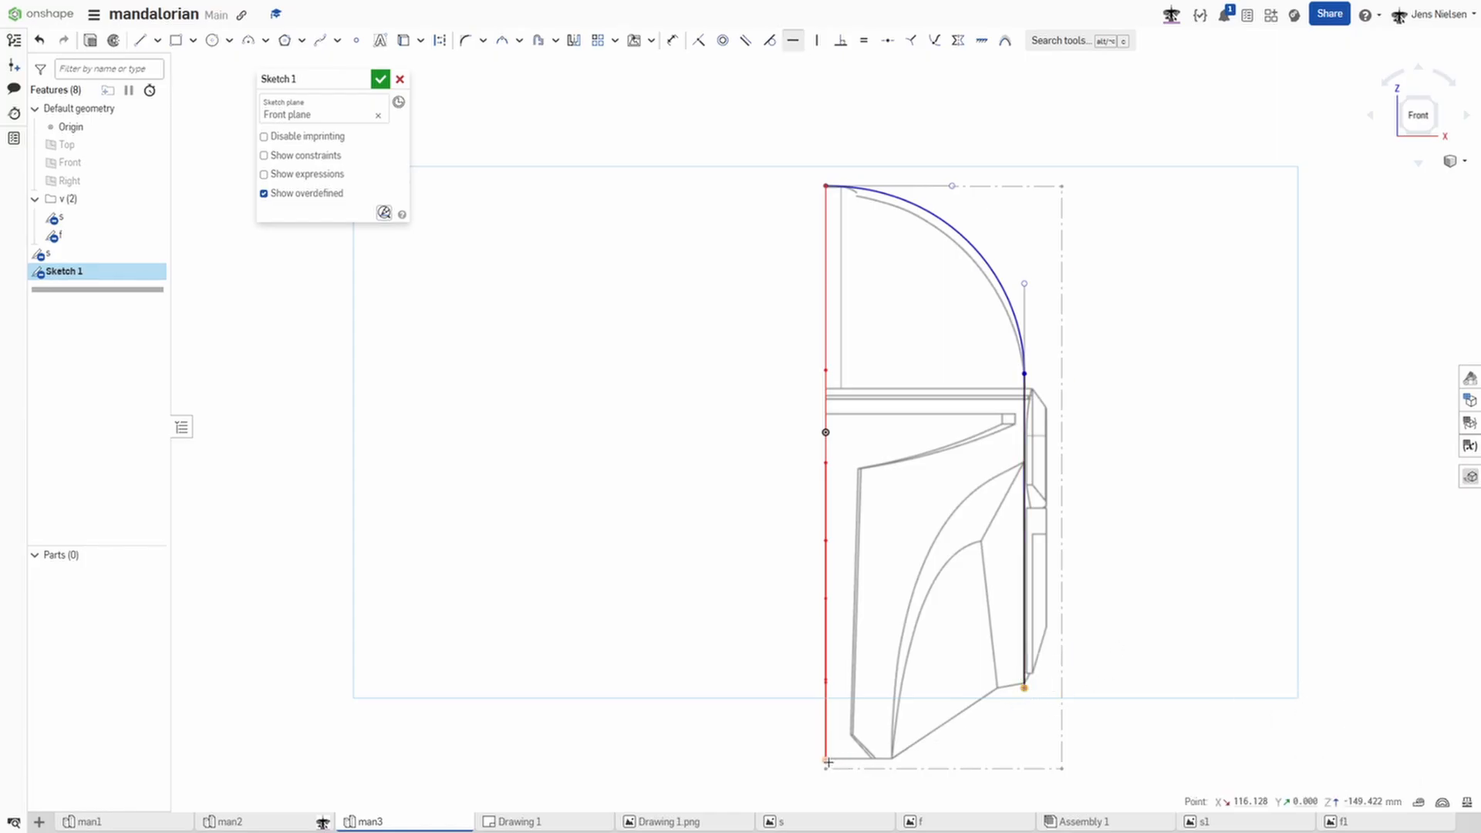
pyautogui.click(825, 759)
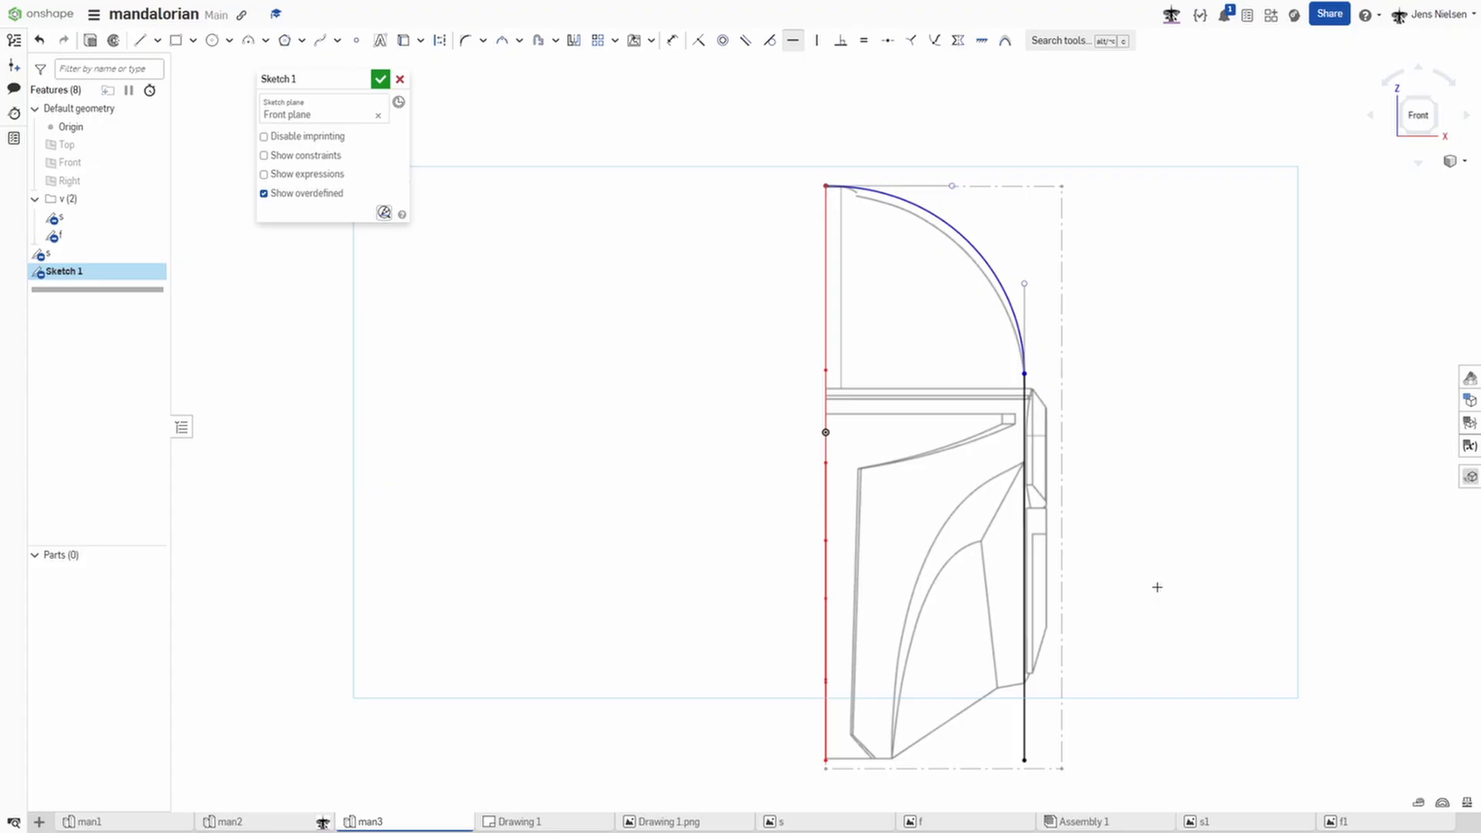
pyautogui.press('Escape')
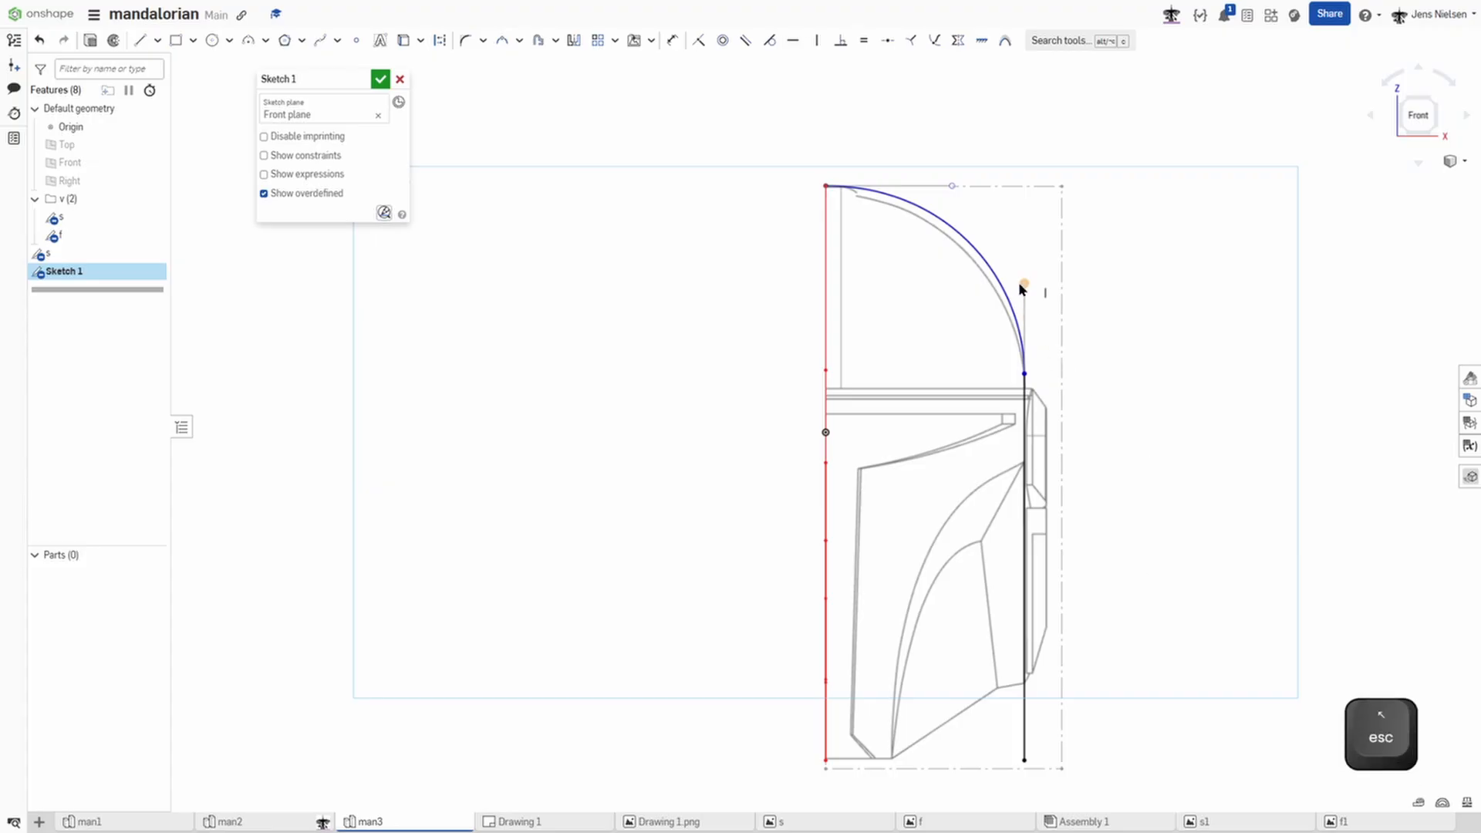
# Step: Shorten the dome curve's vertical handle to follow the reference dome, and try adjusting the apex handle, undoing that change
pyautogui.moveTo(1023, 283); pyautogui.dragTo(1027, 311)
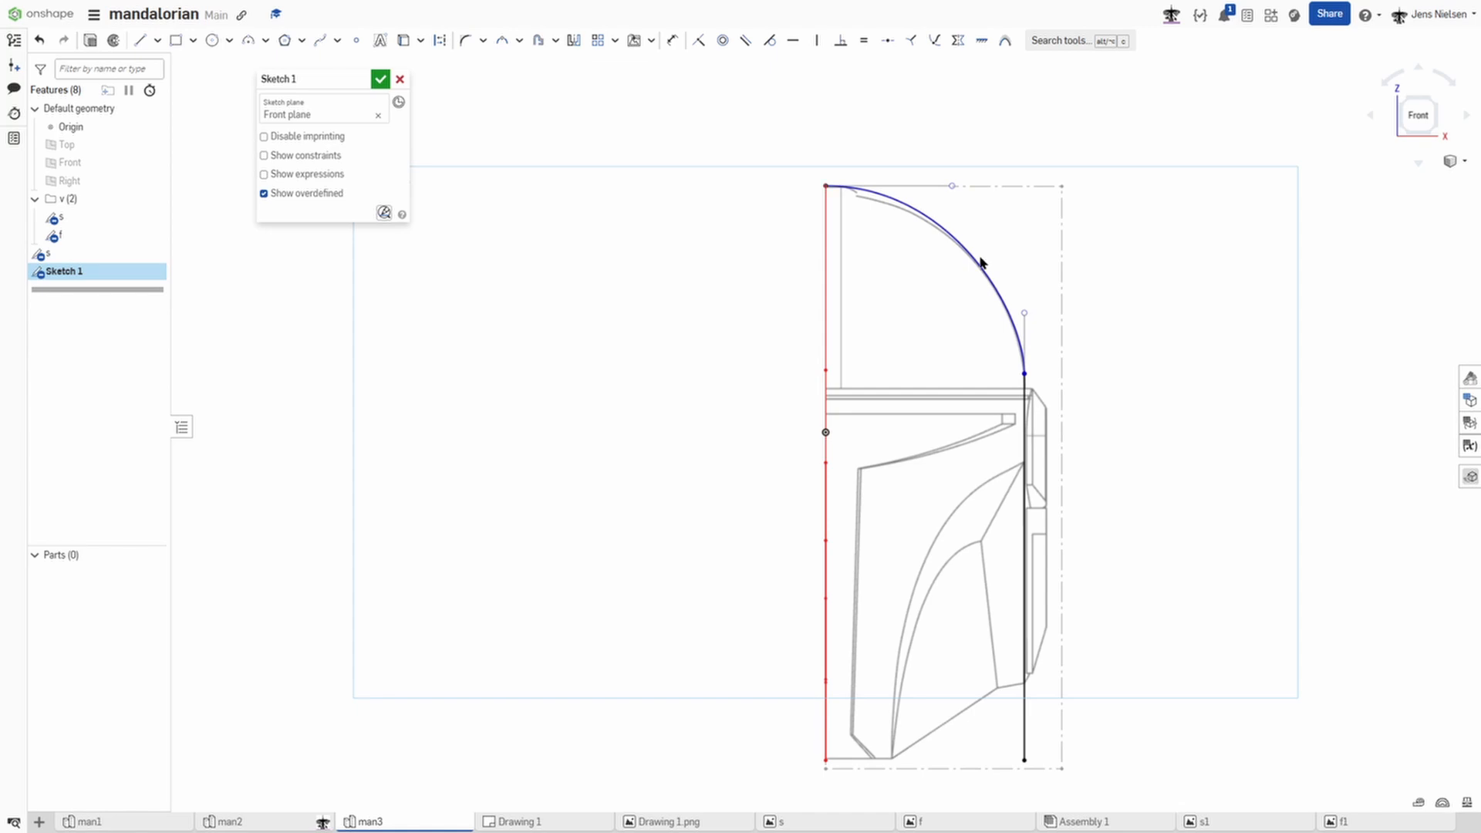
pyautogui.moveTo(951, 186); pyautogui.dragTo(945, 188)
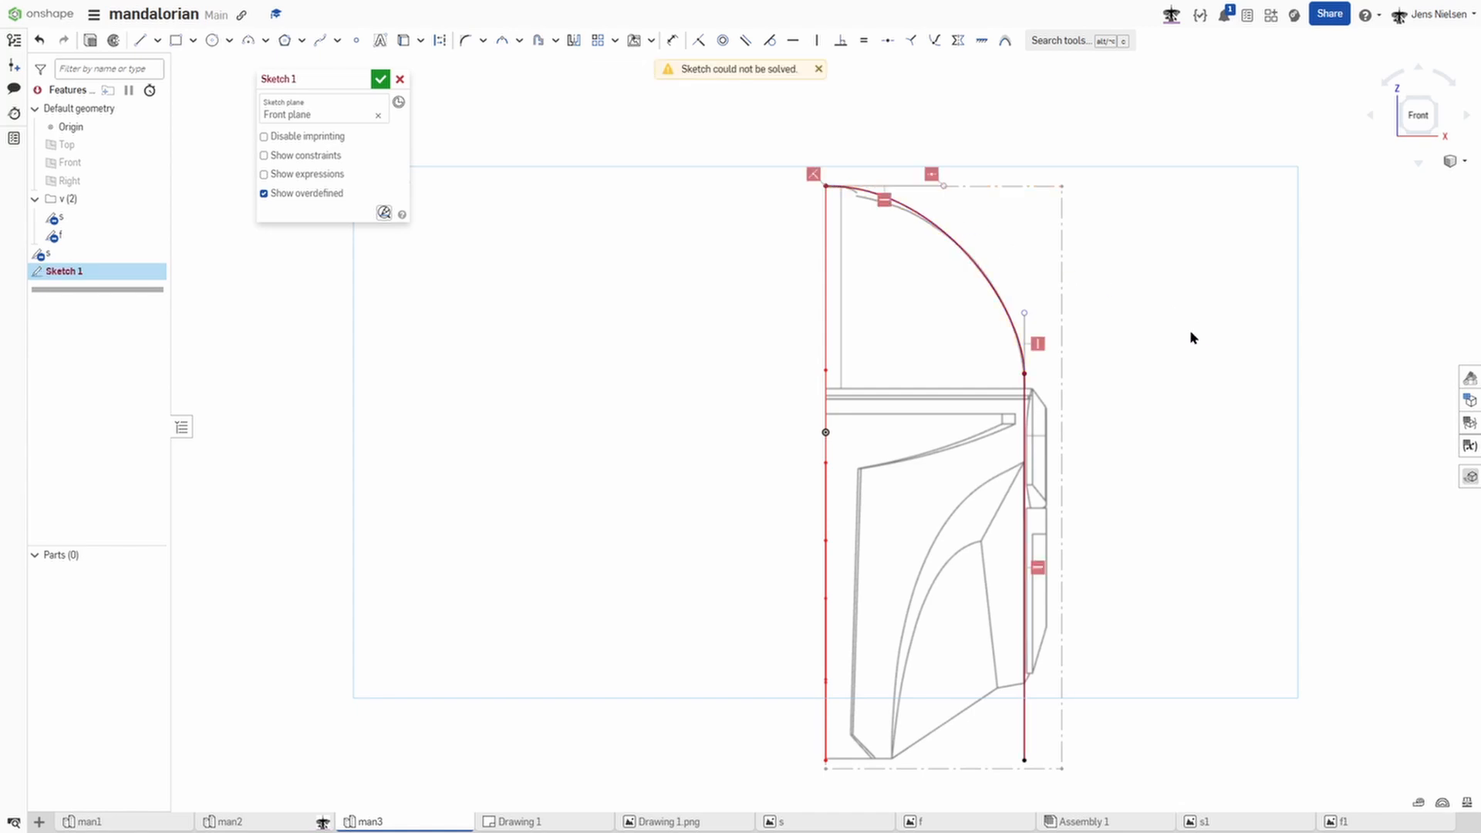
pyautogui.hotkey('ctrl', 'z')
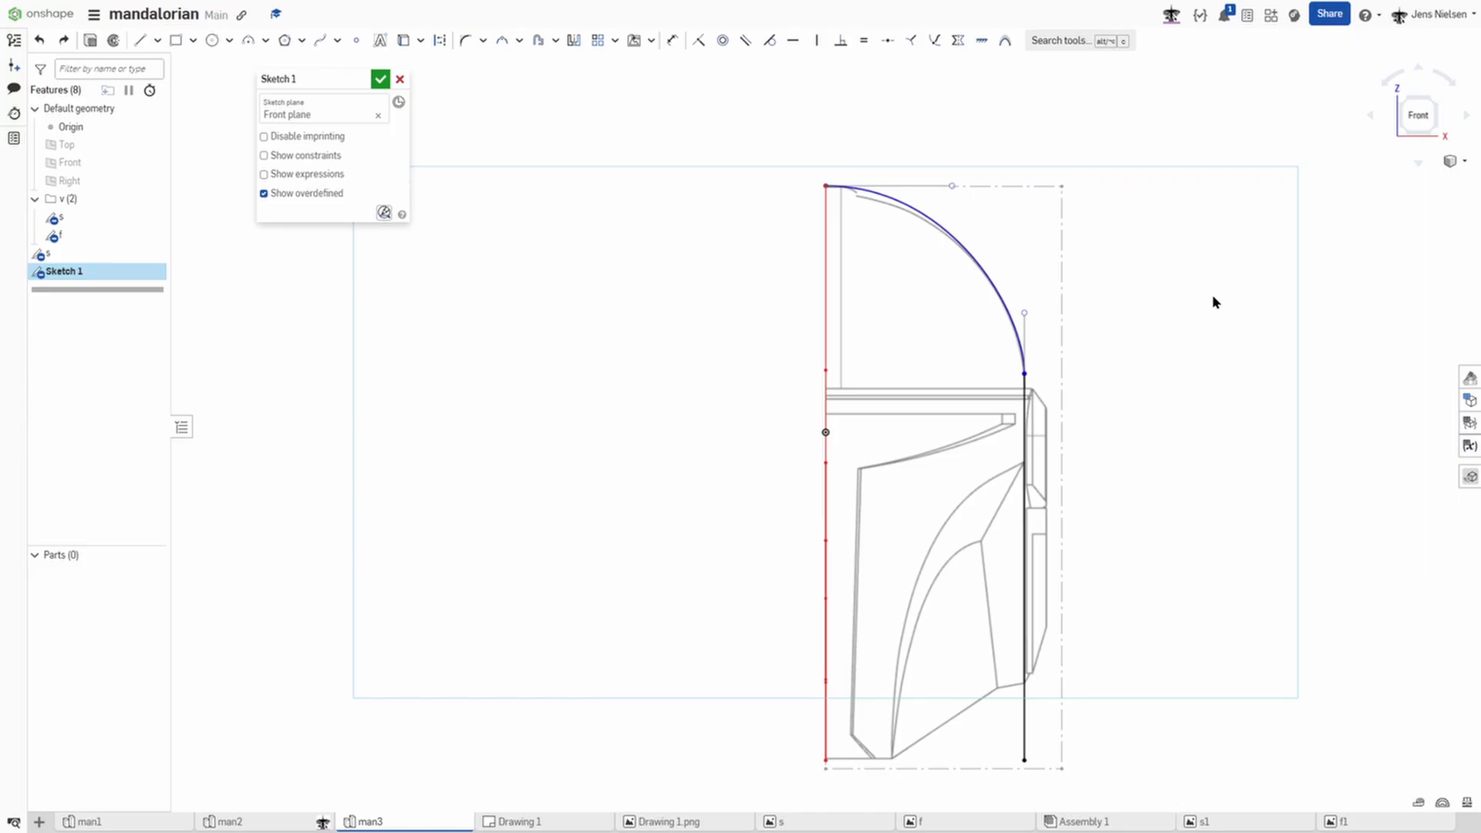
pyautogui.press('l')
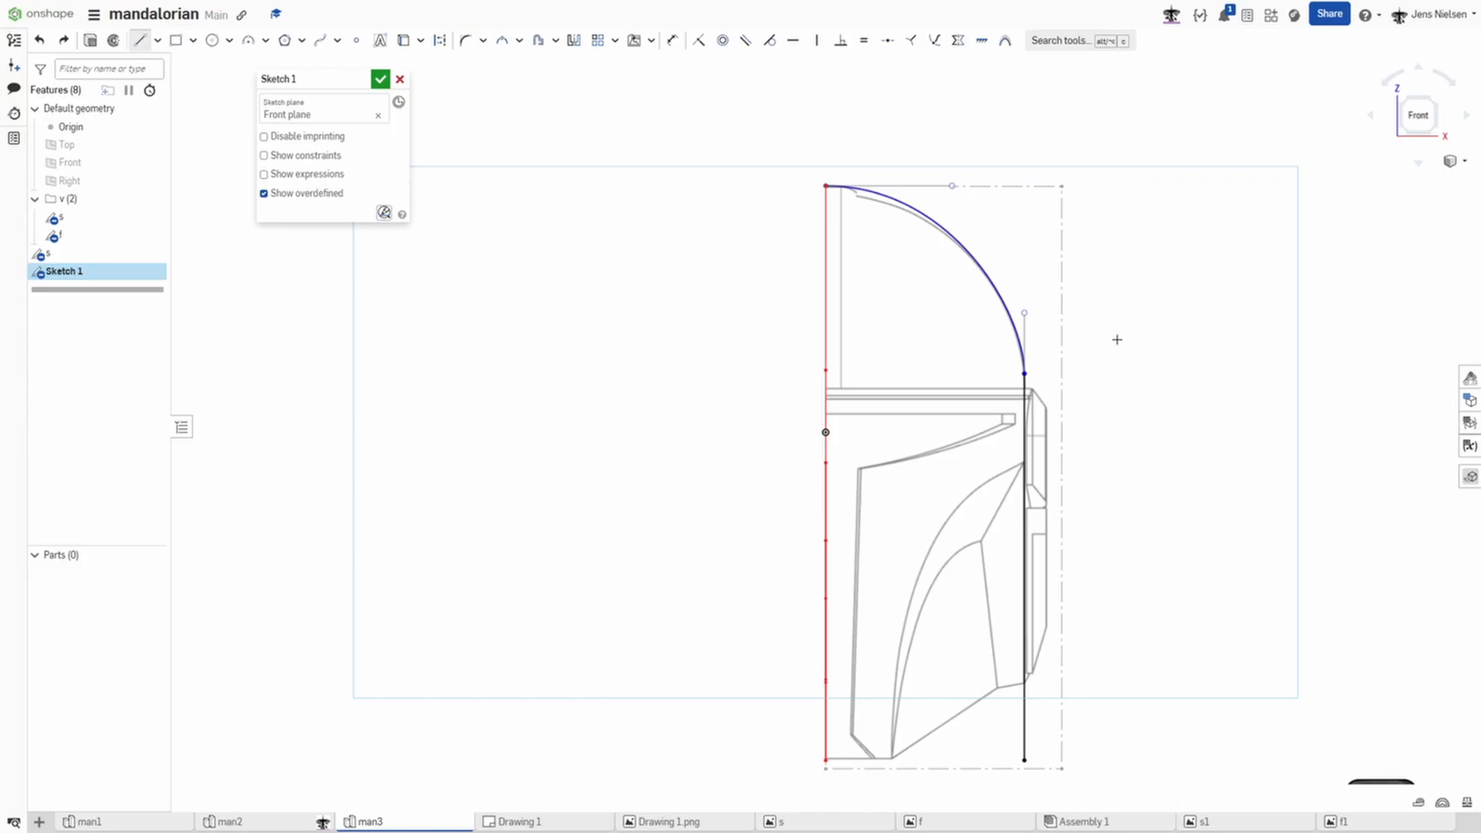
pyautogui.click(1022, 373)
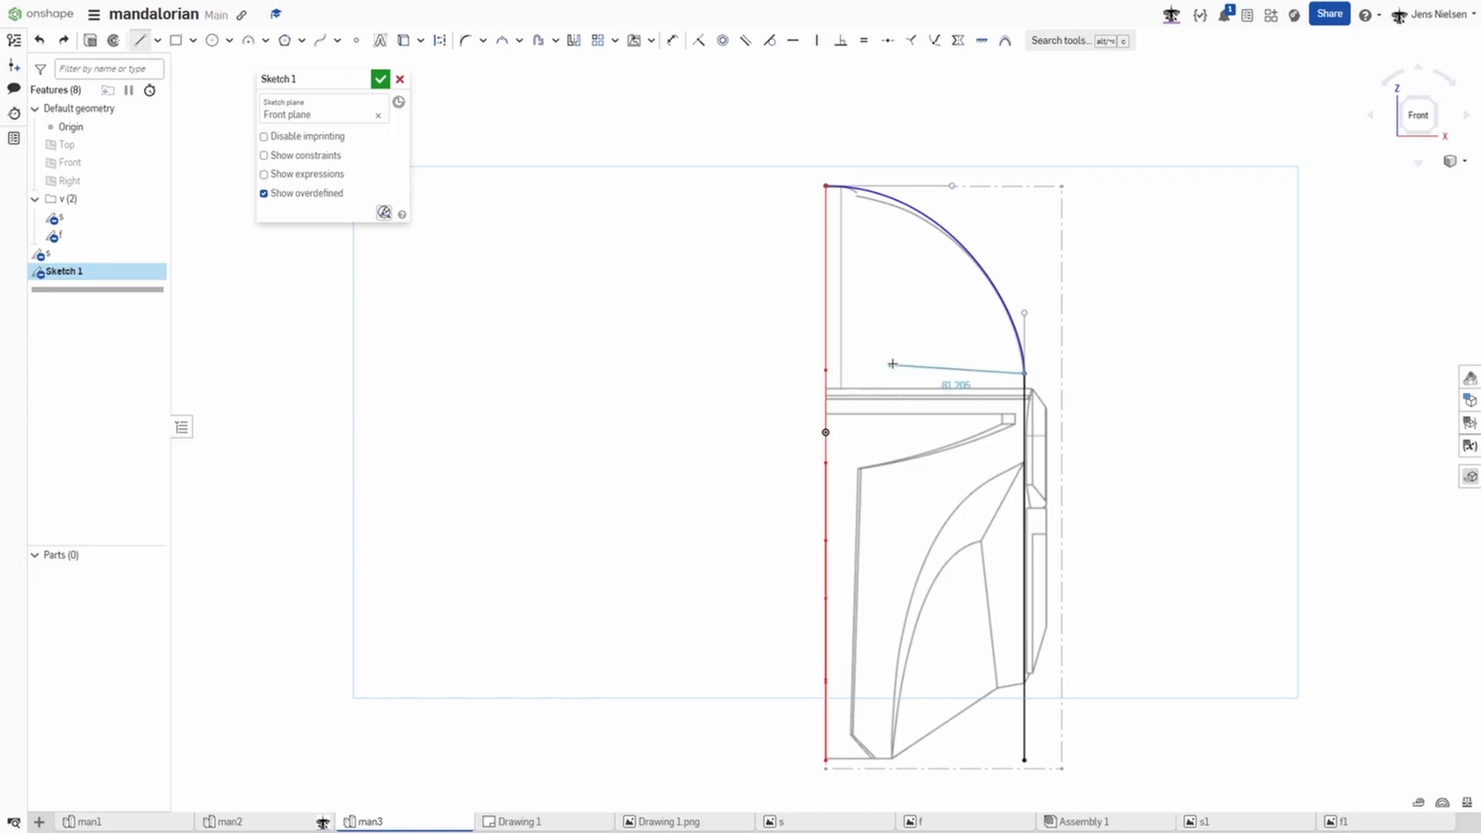
pyautogui.press('Escape')
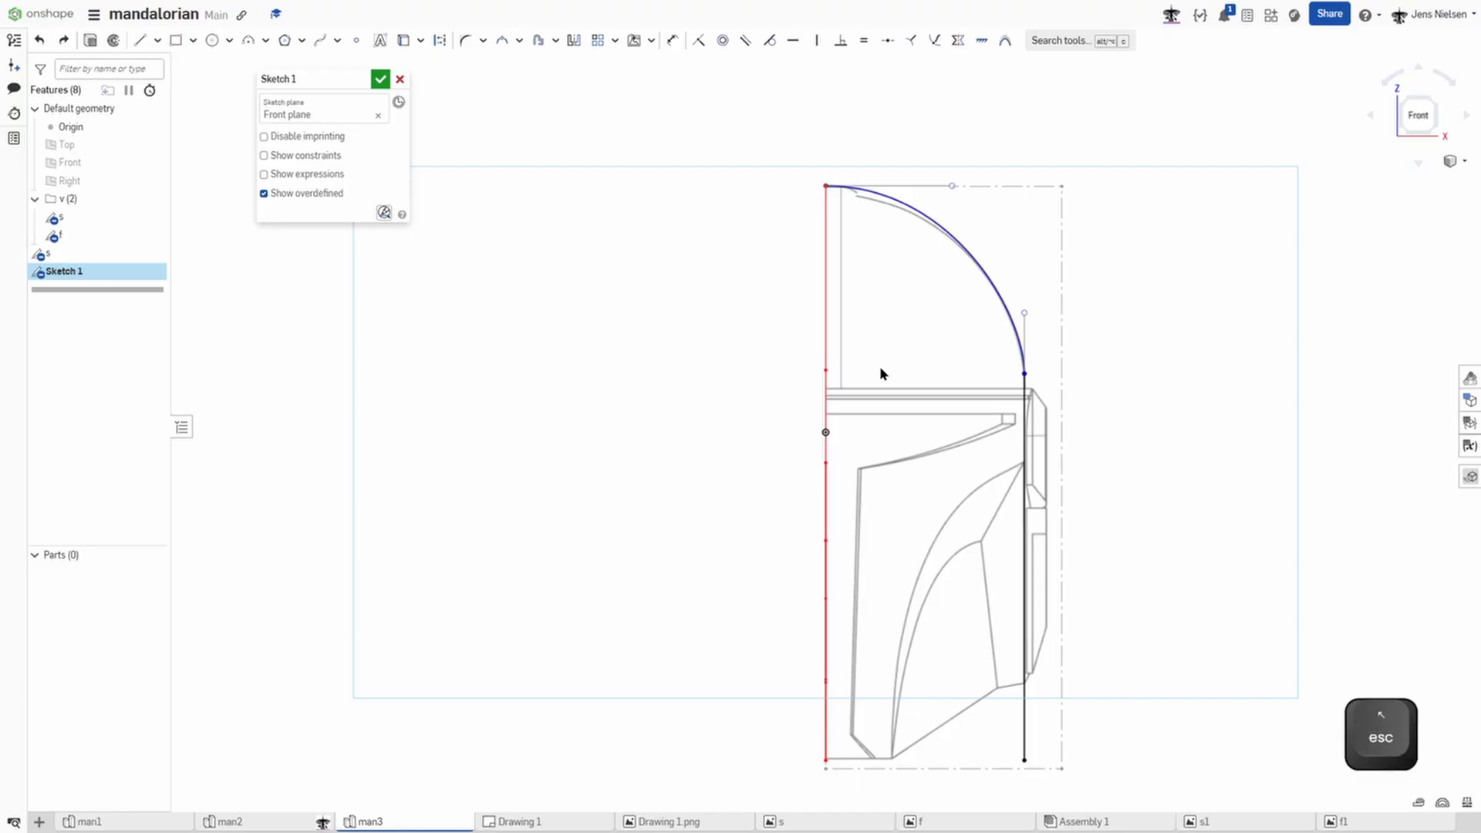
pyautogui.press('h')
pyautogui.click(827, 371)
# Step: Draw a horizontal line about 110 mm long from the dome curve's lower end inward, stopping just short of the centreline
pyautogui.press('l')
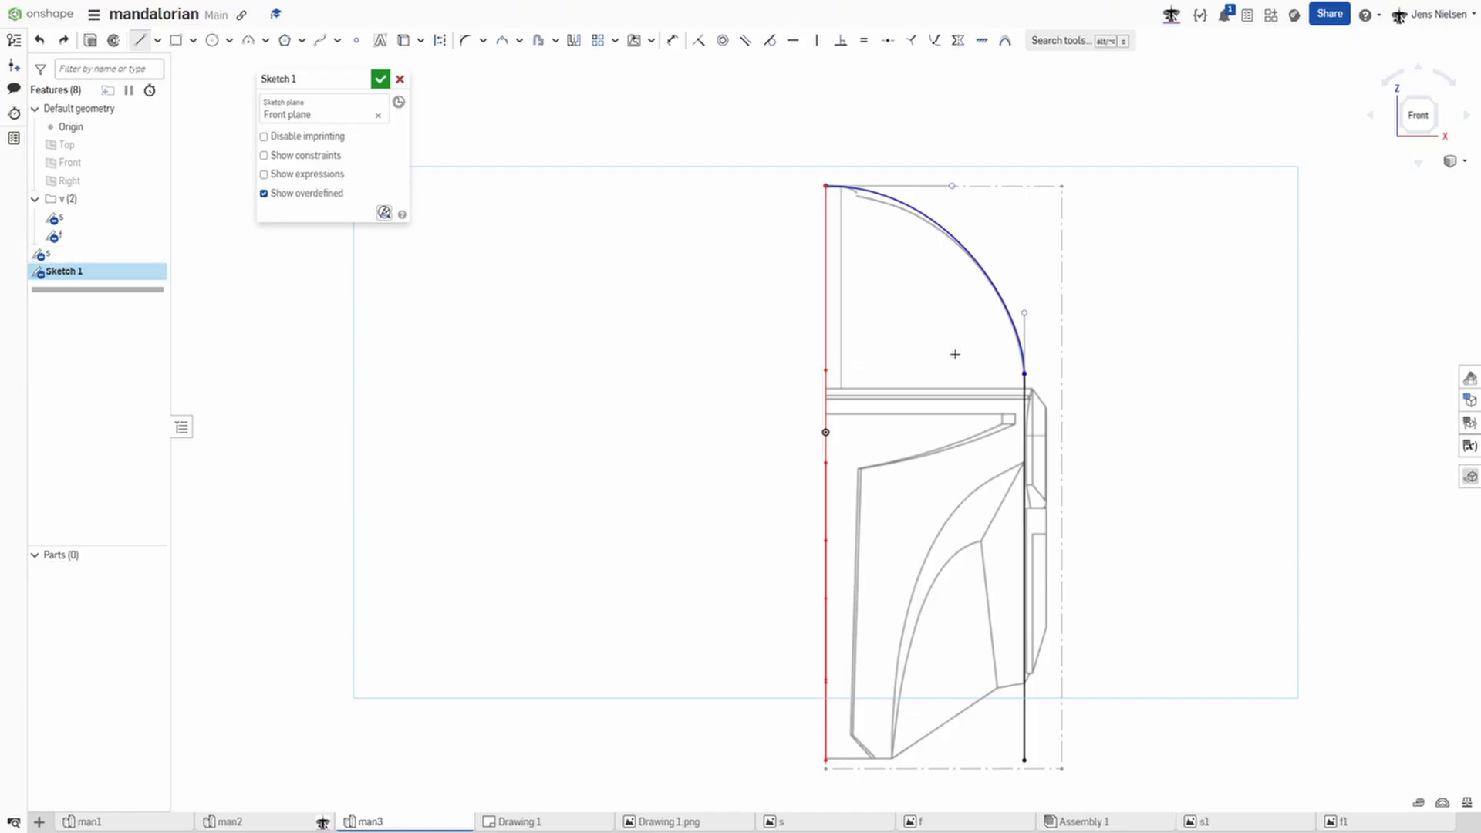
pyautogui.click(1025, 374)
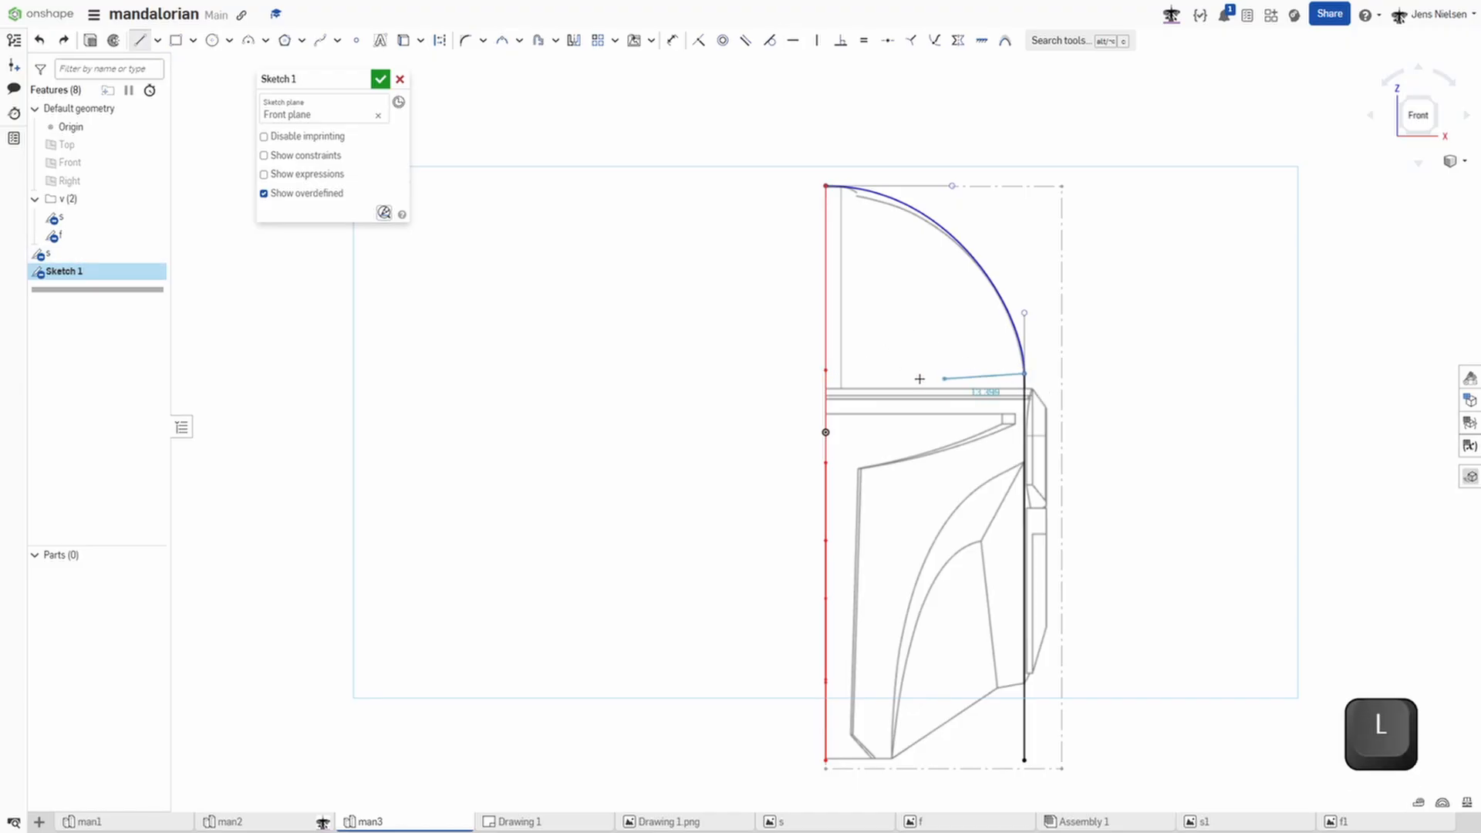
pyautogui.click(836, 373)
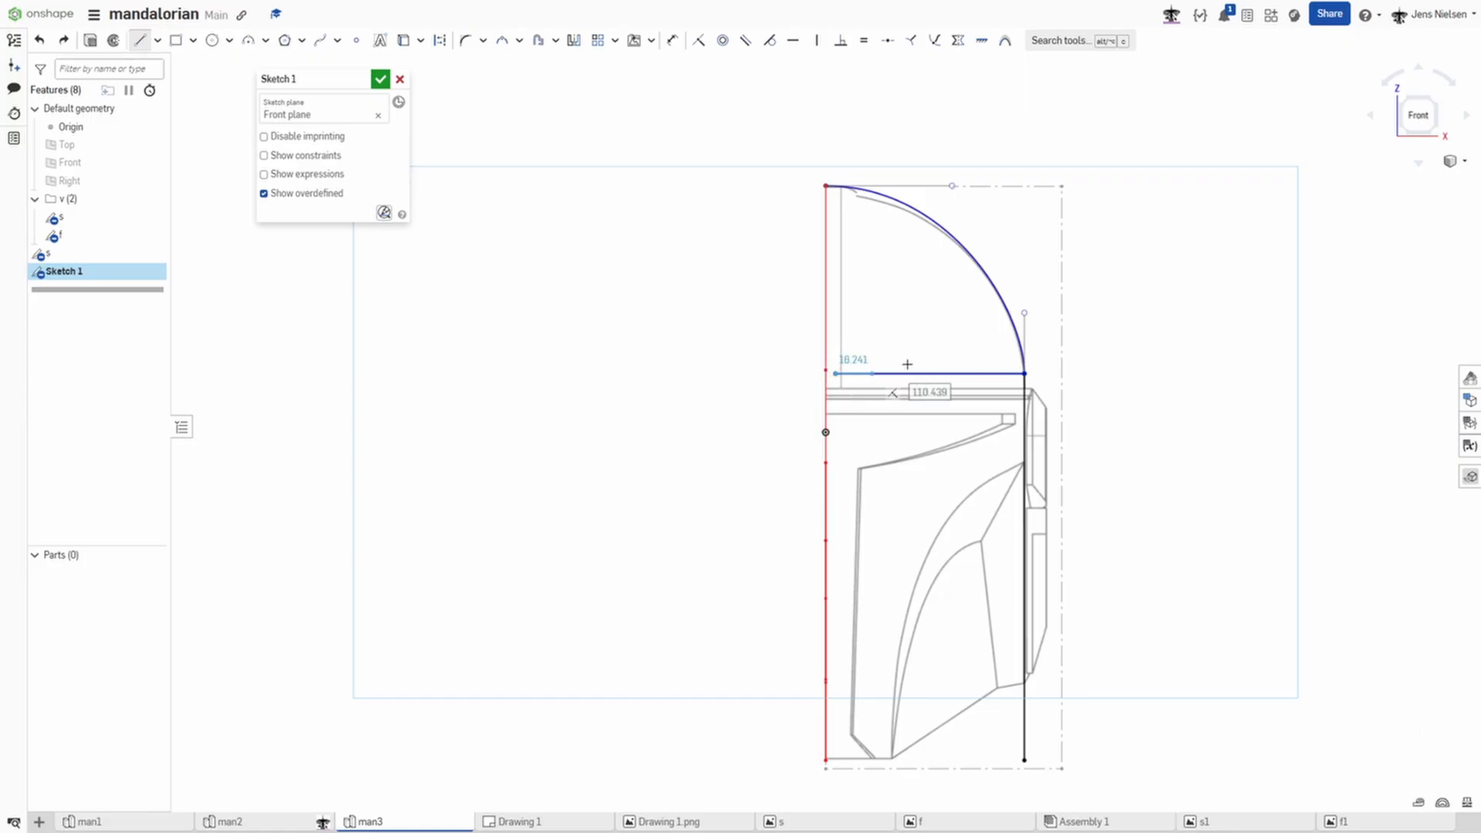
pyautogui.press('Escape')
pyautogui.press('Escape')
# Step: Constrain the horizontal line's inner end coincident with the helmet's vertical centreline
pyautogui.moveTo(903, 294); pyautogui.dragTo(857, 317, button='right')
pyautogui.scroll(1, 895, 318)
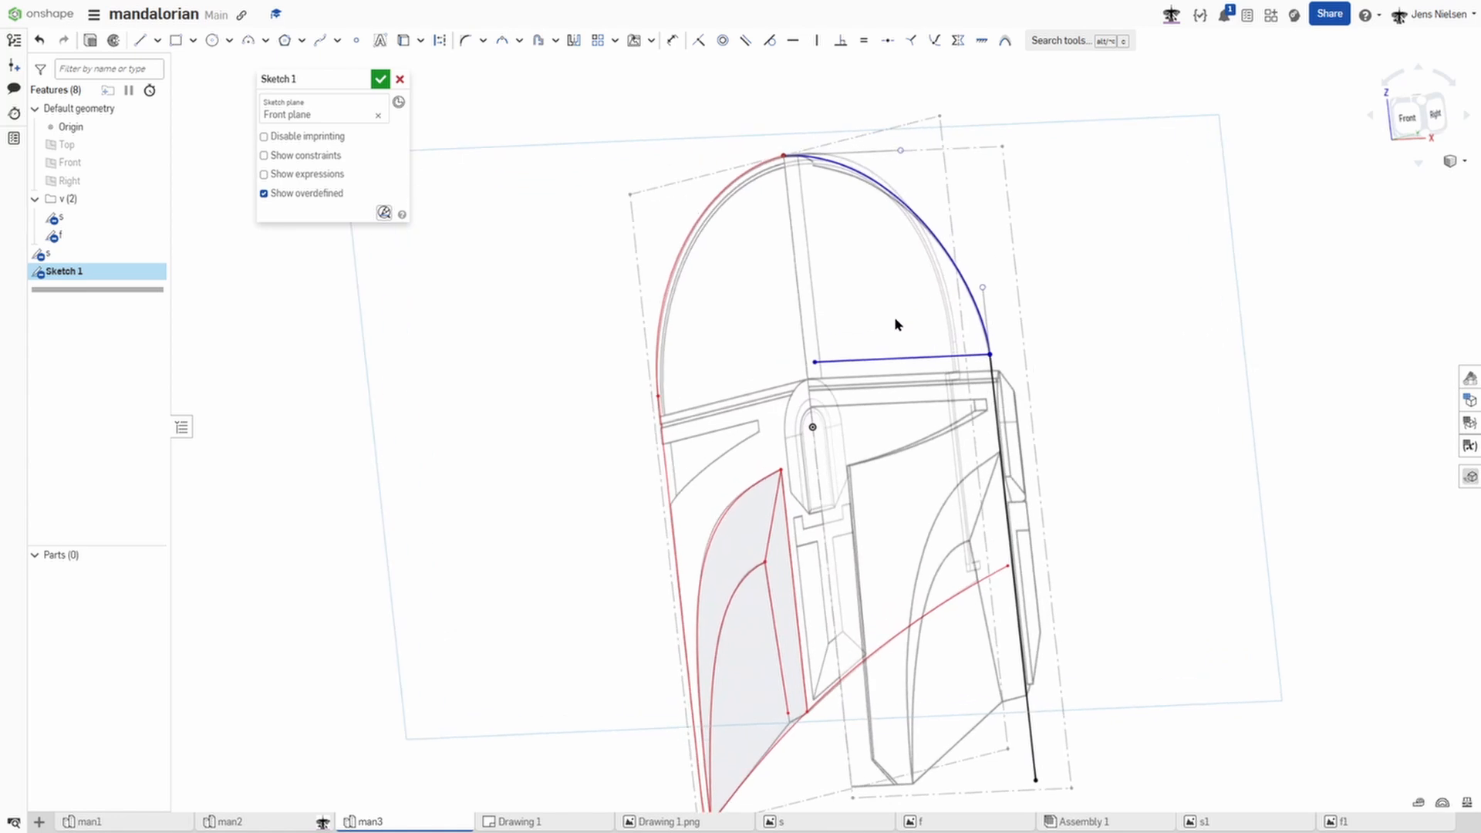
pyautogui.press('i')
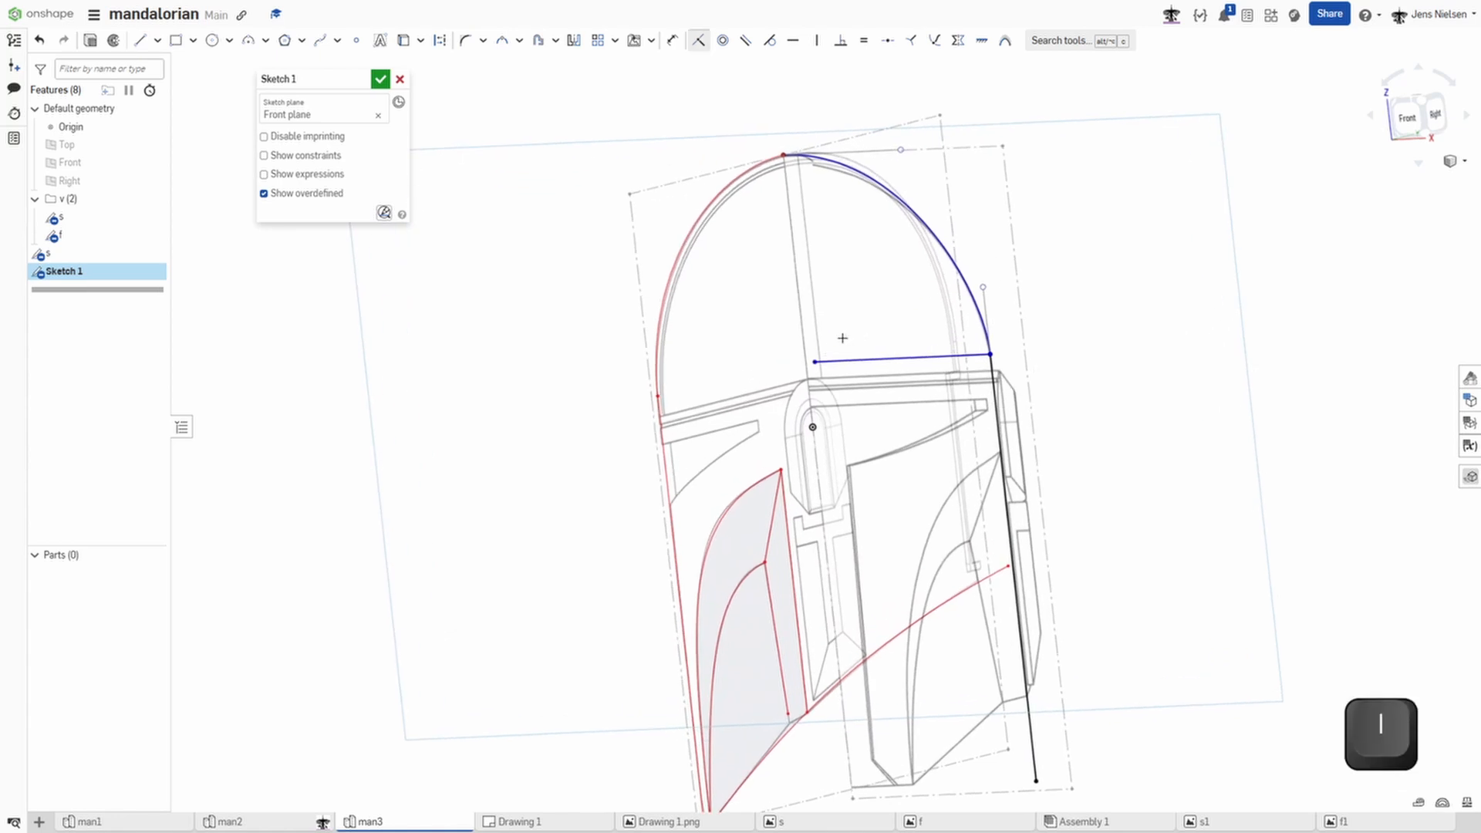
pyautogui.click(814, 363)
pyautogui.click(804, 359)
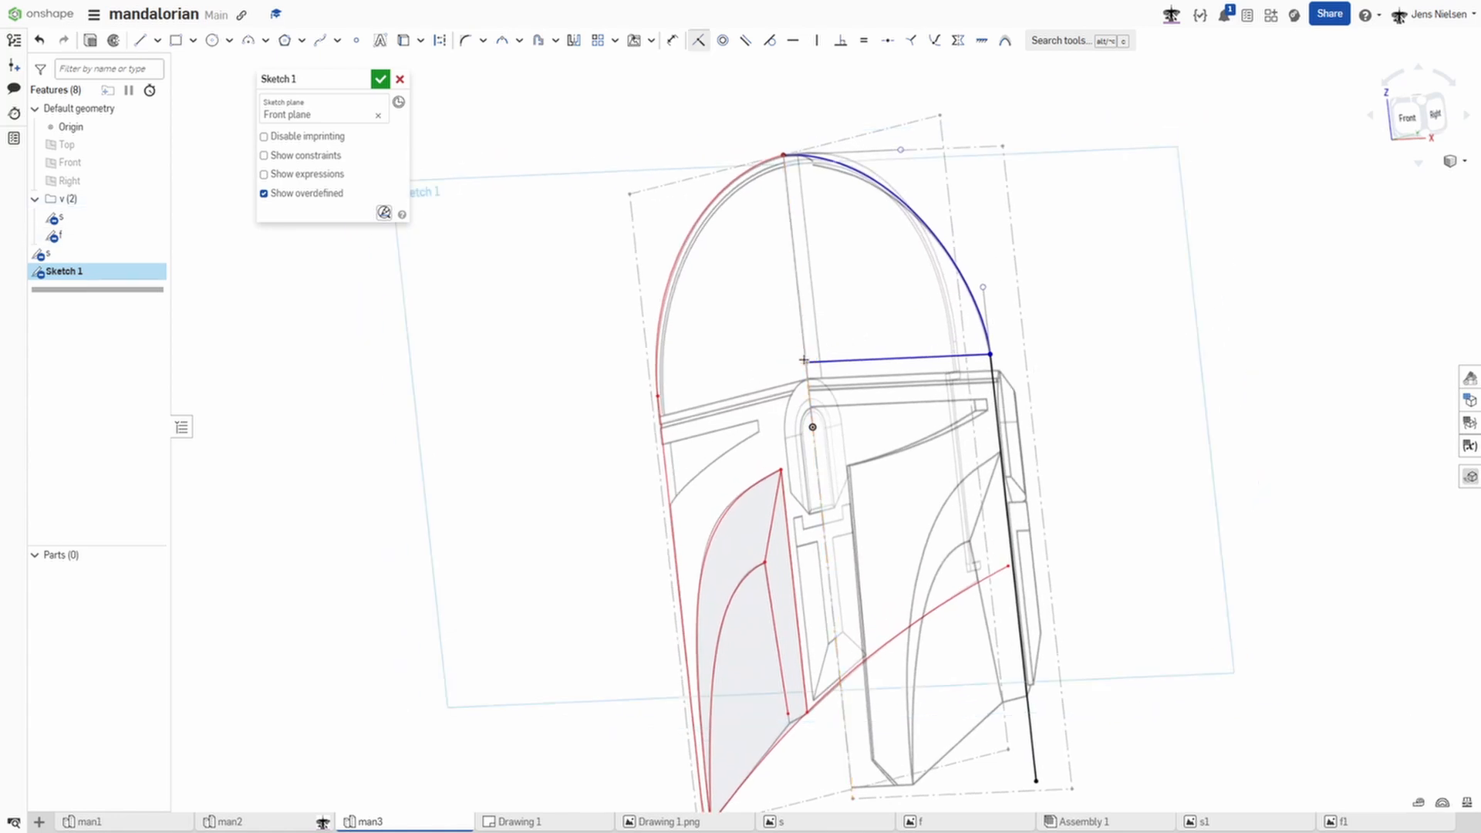
pyautogui.press('Escape')
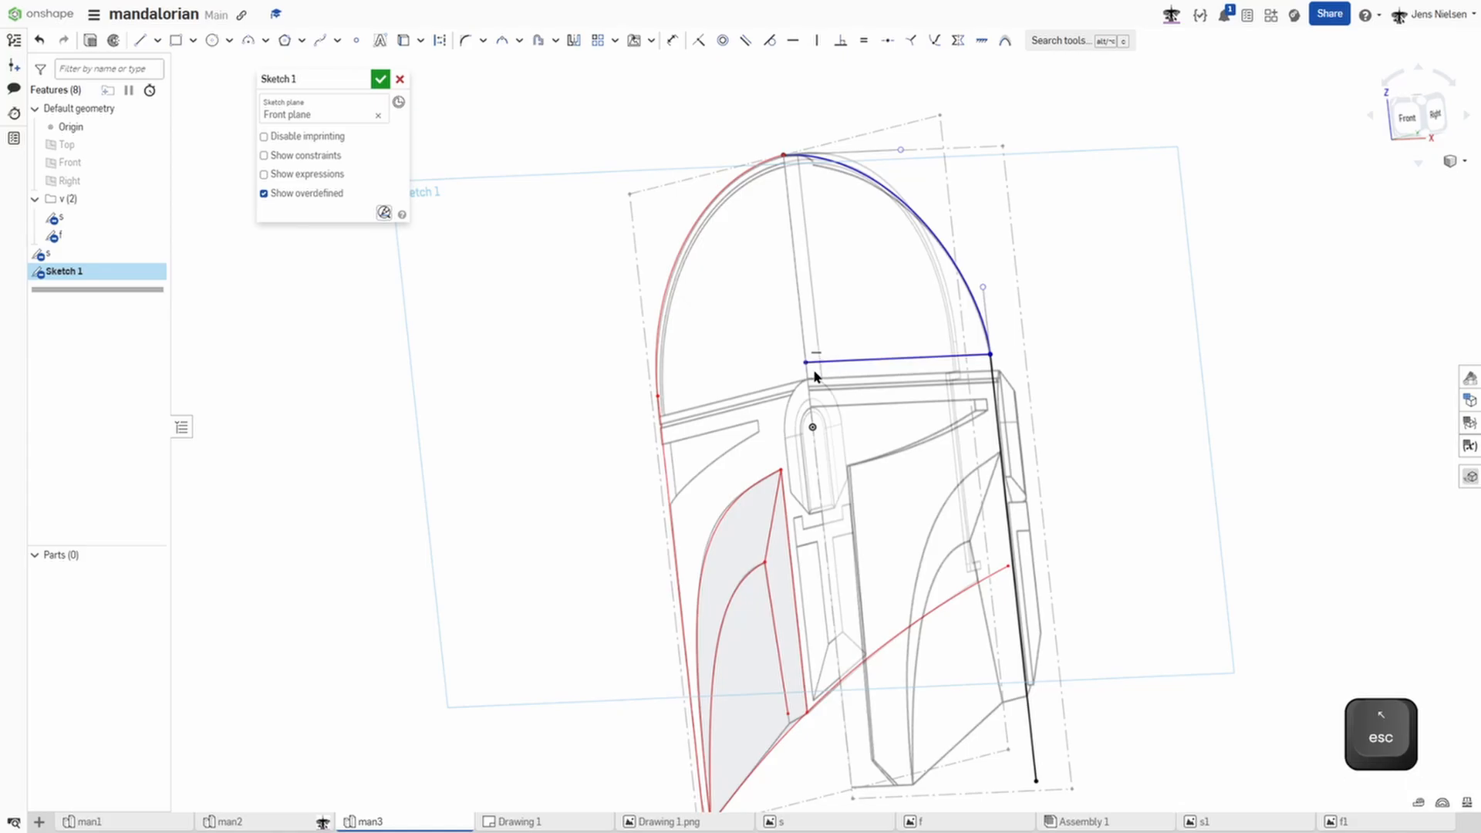
# Step: Show the sketch constraints and align the horizontal line's inner end horizontally with the lower end of the side profile's dome curve
pyautogui.click(264, 155)
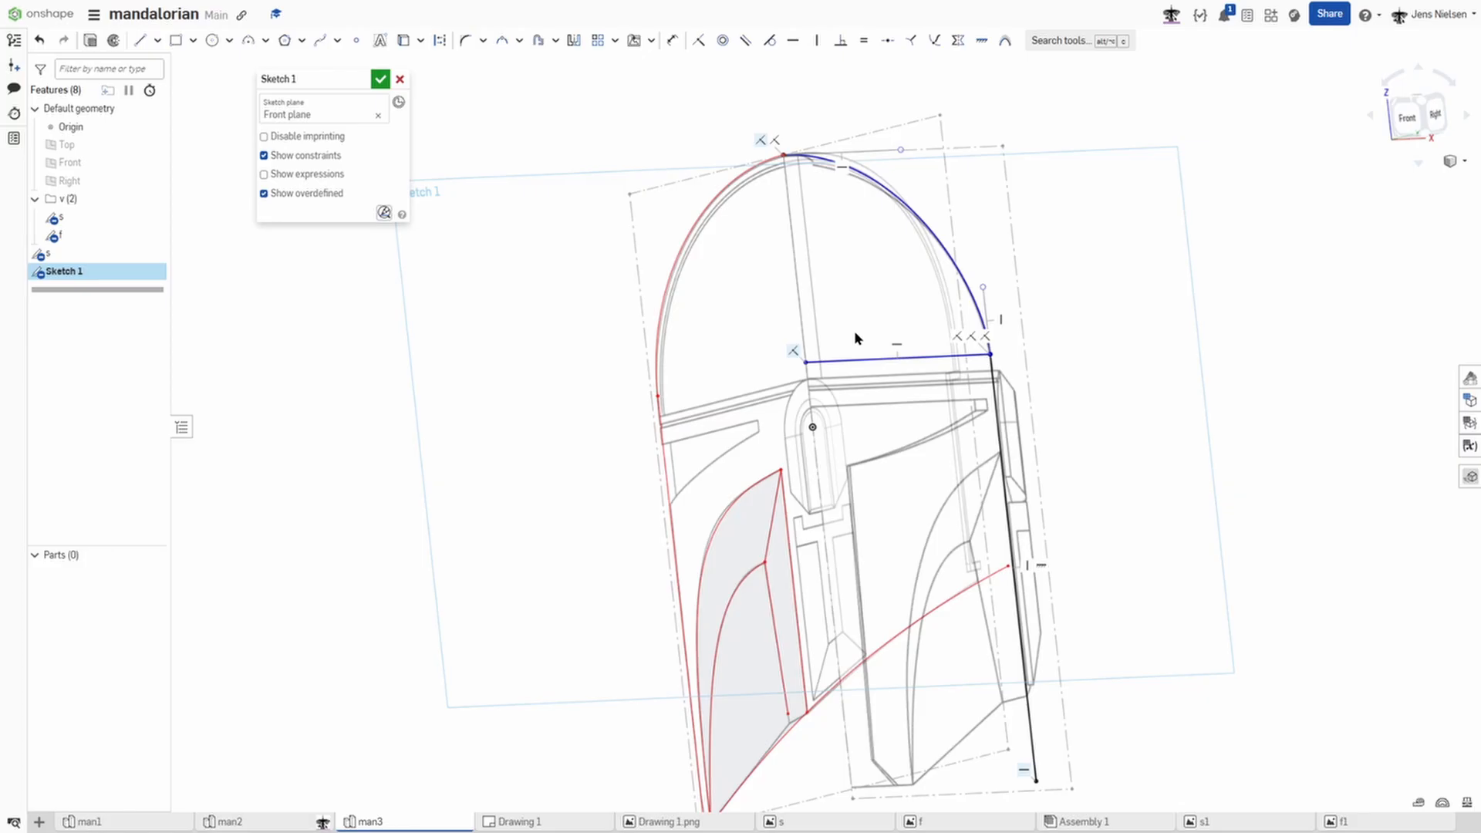
pyautogui.press('h')
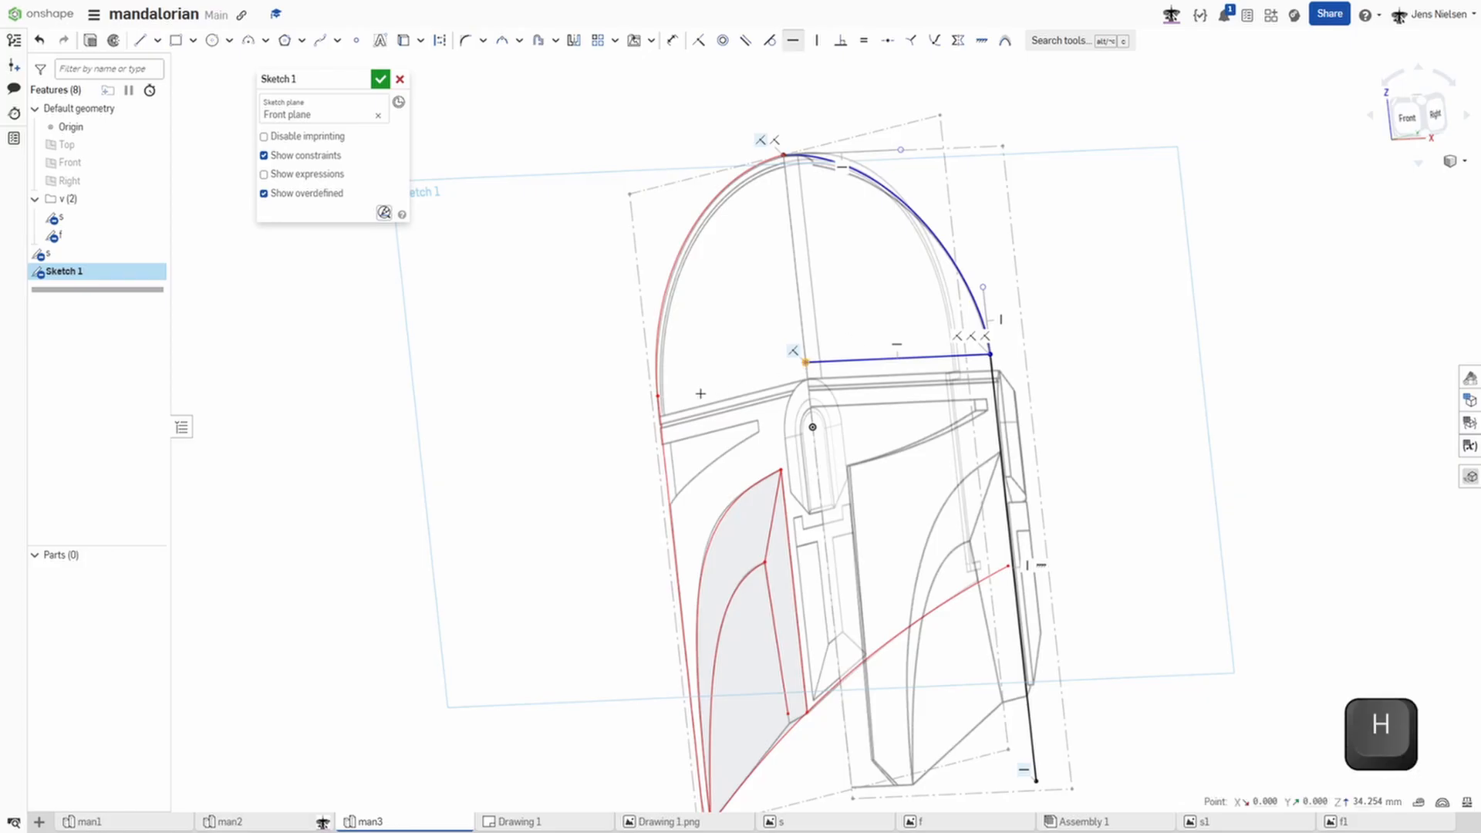
pyautogui.click(658, 397)
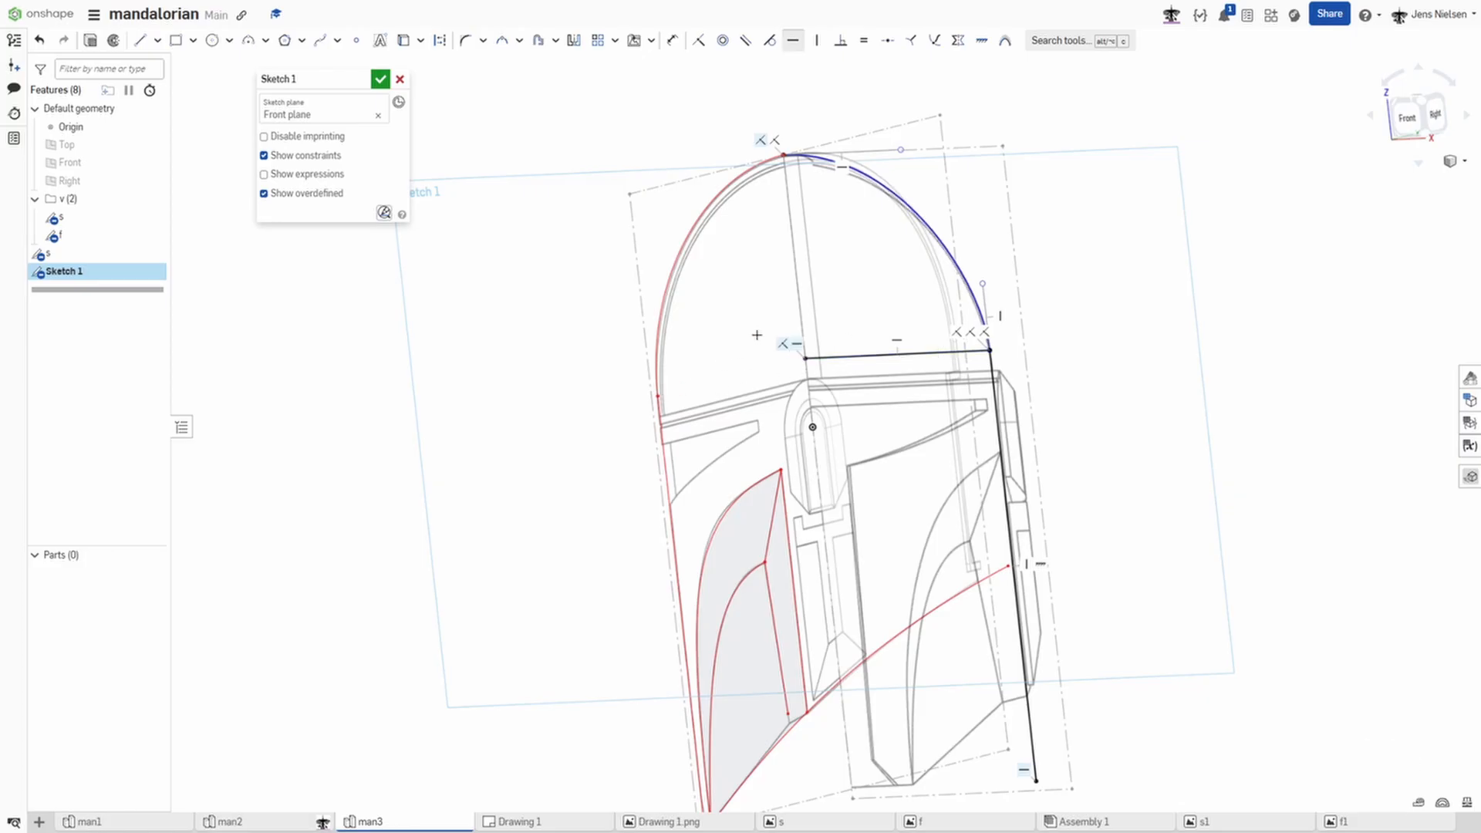
# Step: Draw the visor's upper edge from the helmet centreline to its outer corner, continuing with a vertical line about 6.3 mm down
pyautogui.moveTo(770, 355)
pyautogui.mouseDown(button='right')
pyautogui.moveTo(784, 344)
pyautogui.moveTo(1101, 407)
pyautogui.moveTo(1022, 399)
pyautogui.mouseUp(button='right')
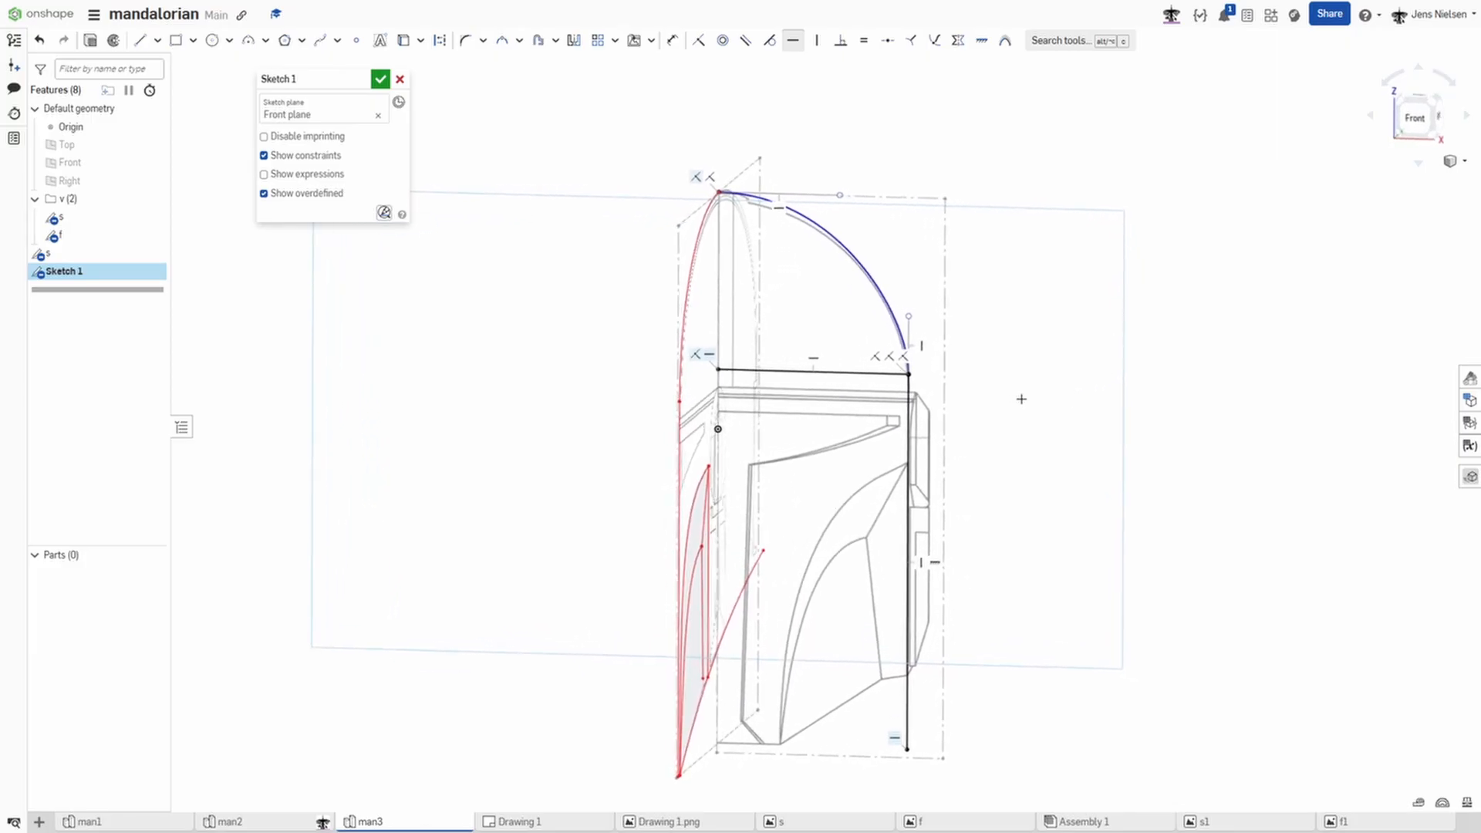
pyautogui.press('n')
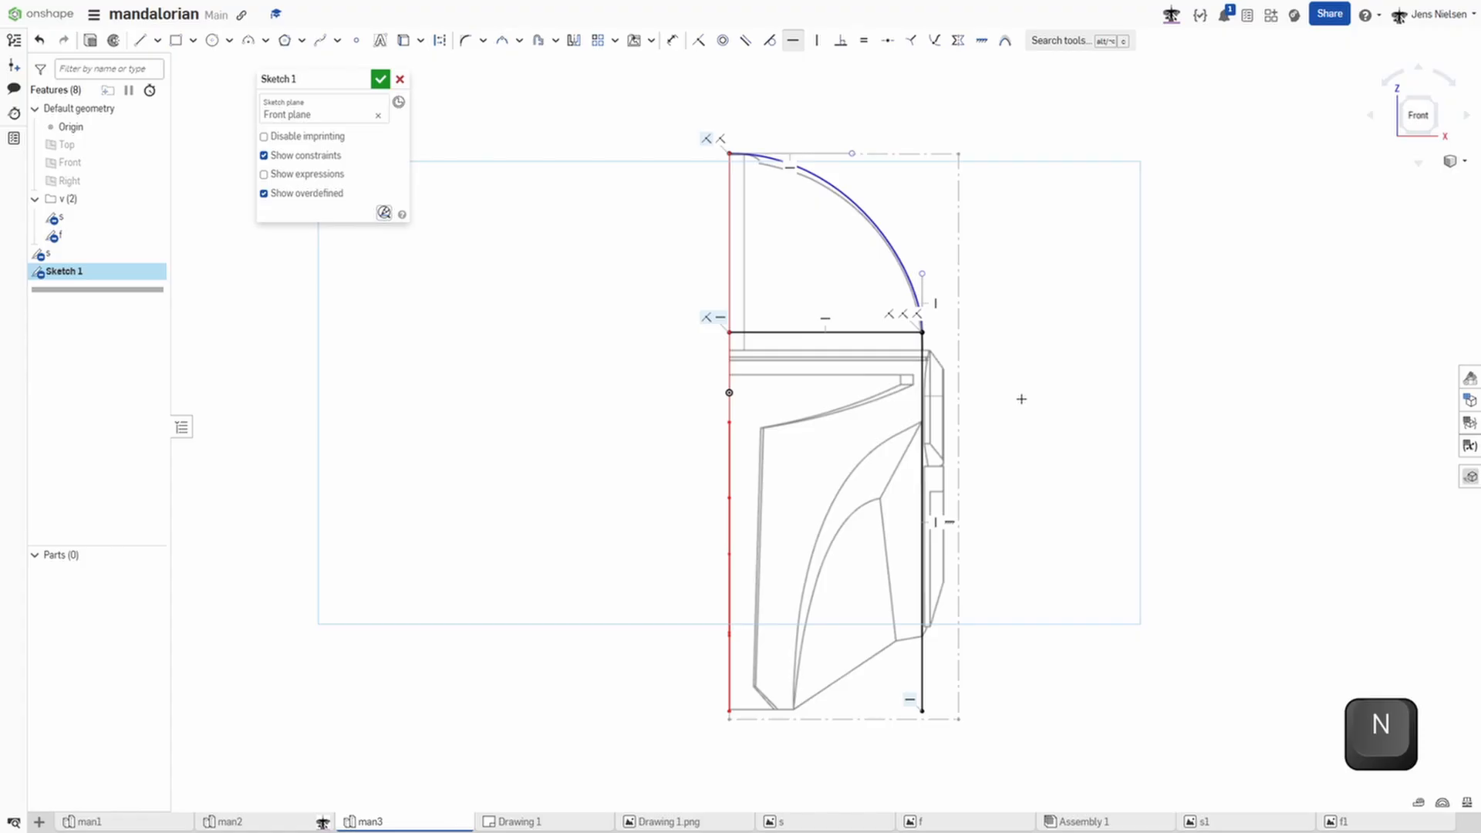
pyautogui.press('l')
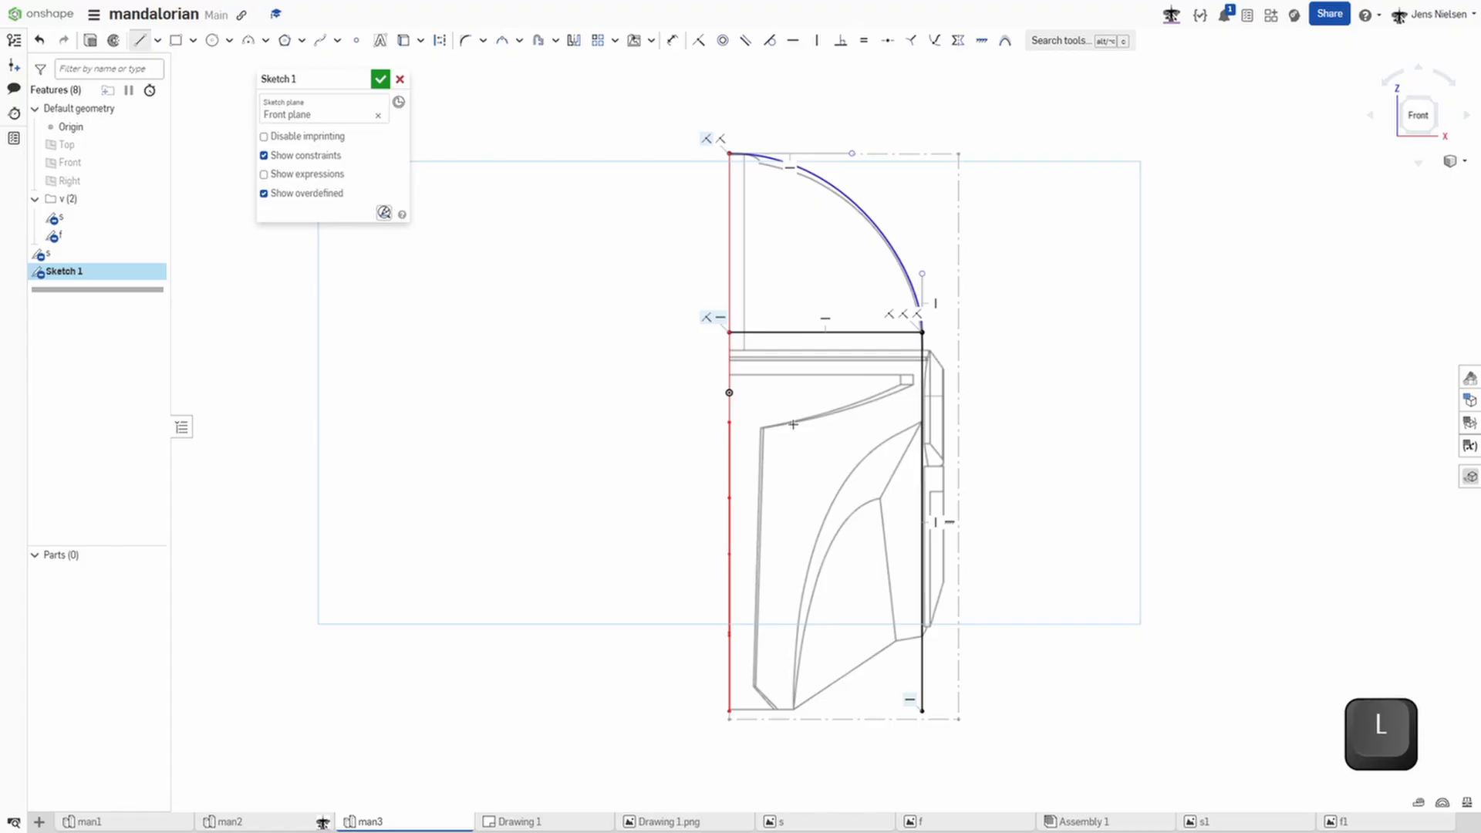
pyautogui.click(729, 376)
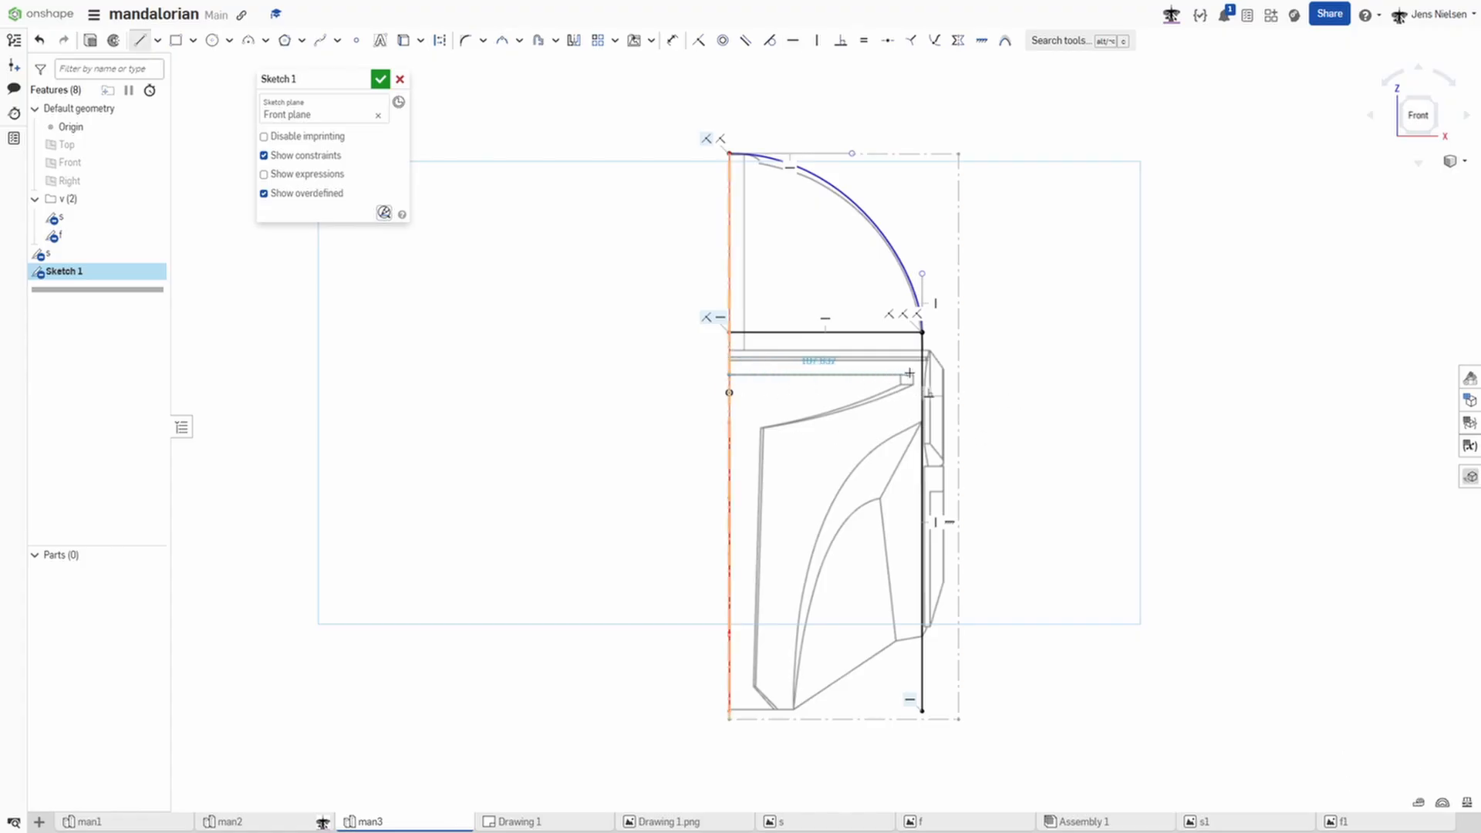
pyautogui.click(913, 374)
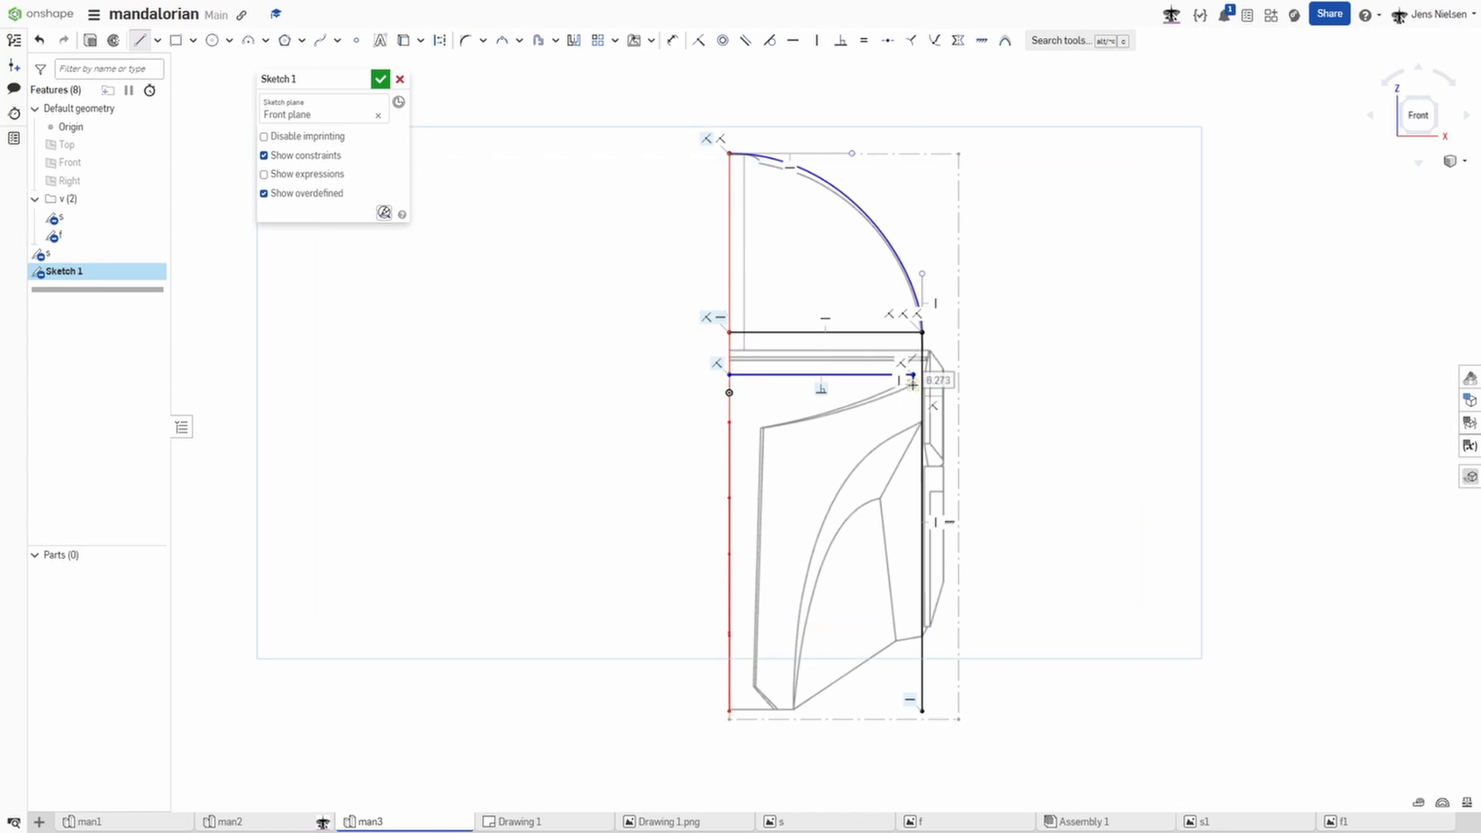
# Step: Draw a degree 2 Bezier curve from the short vertical line to the visor slot's upper corner and adjust its middle control point to follow the reference
pyautogui.press('s')
pyautogui.click(980, 452)
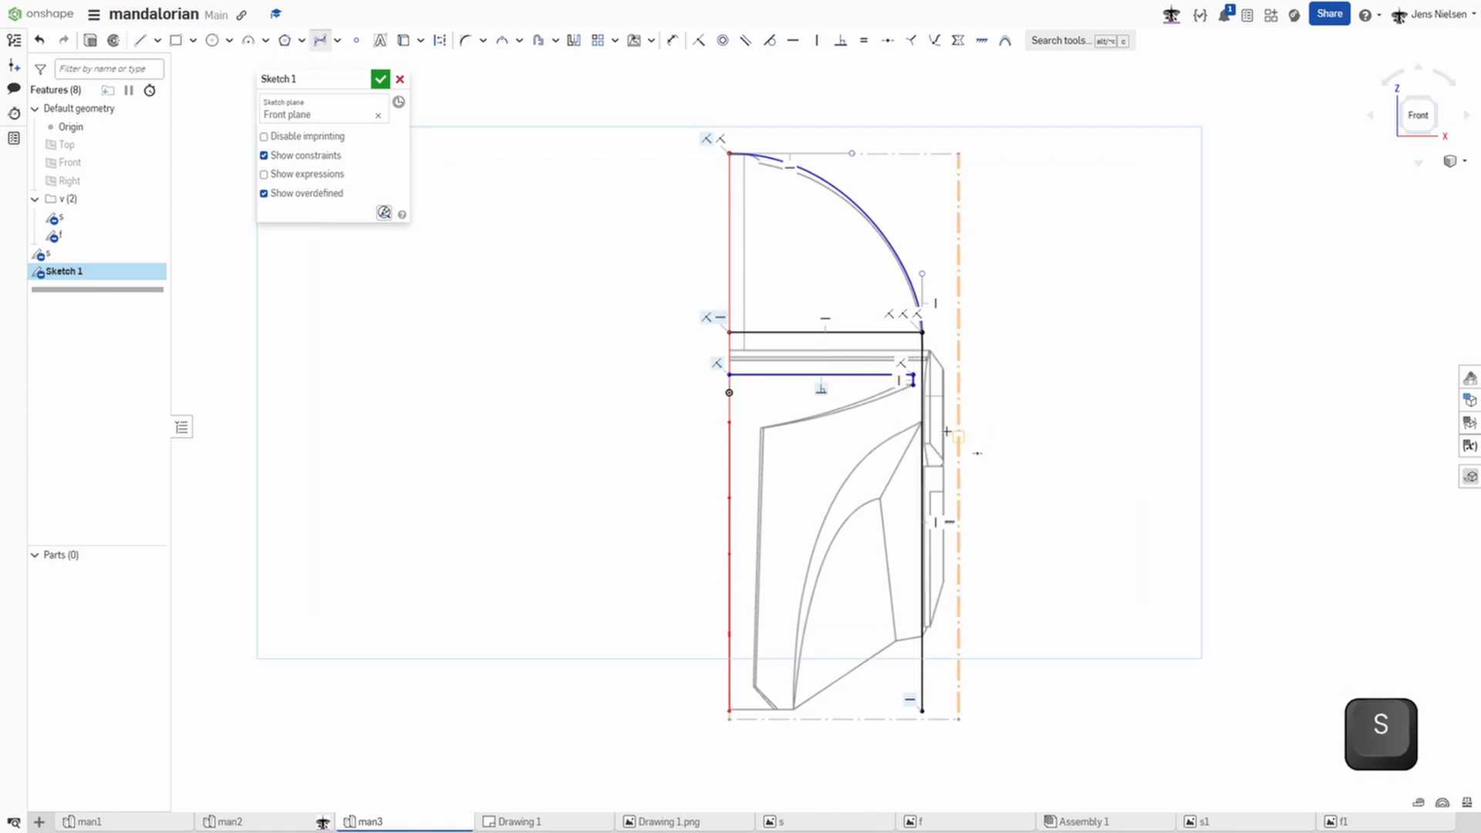
pyautogui.click(913, 379)
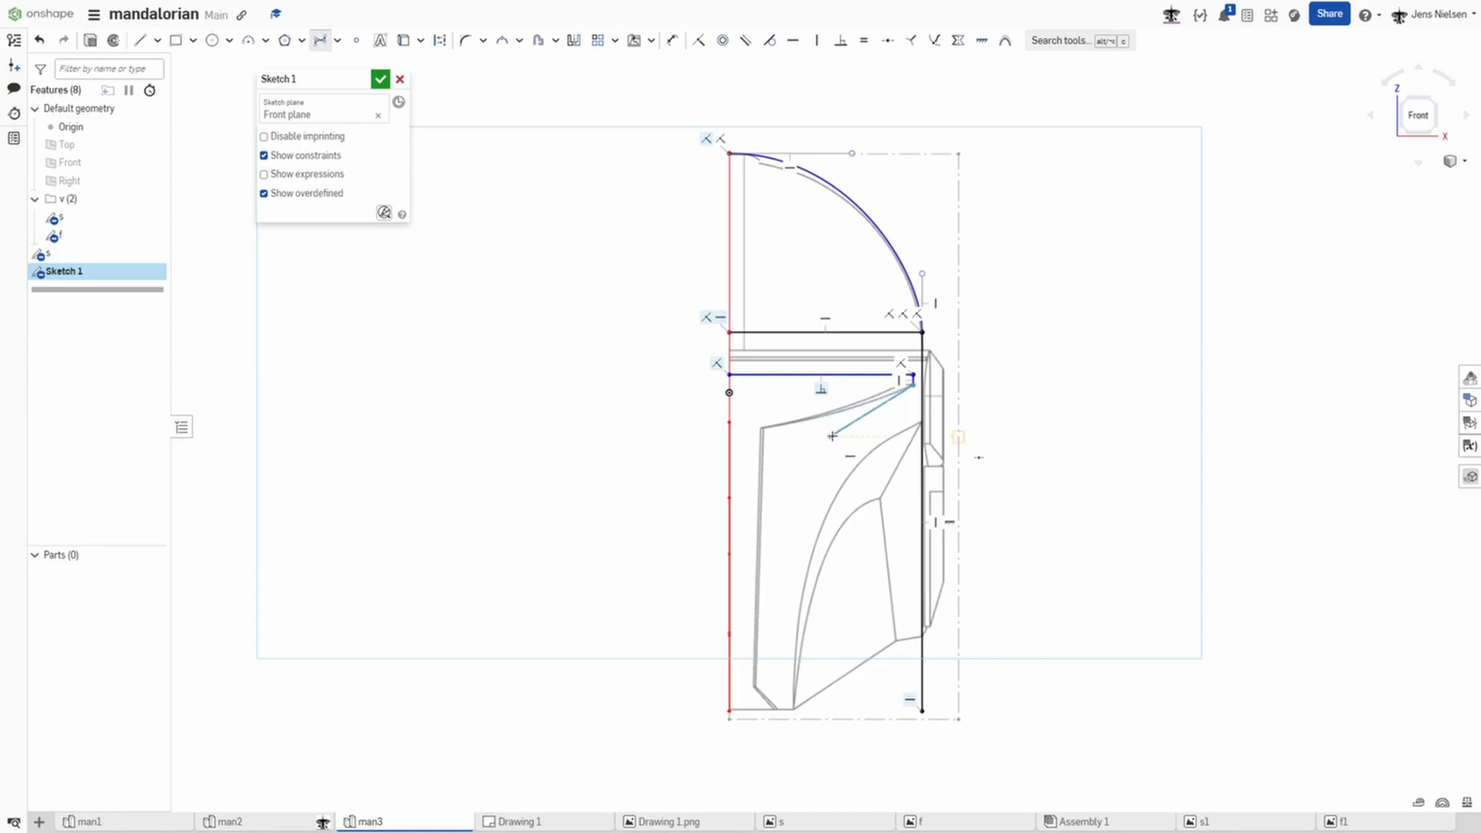
pyautogui.click(843, 424)
pyautogui.click(763, 429)
pyautogui.press('Escape')
pyautogui.scroll(3, 843, 458)
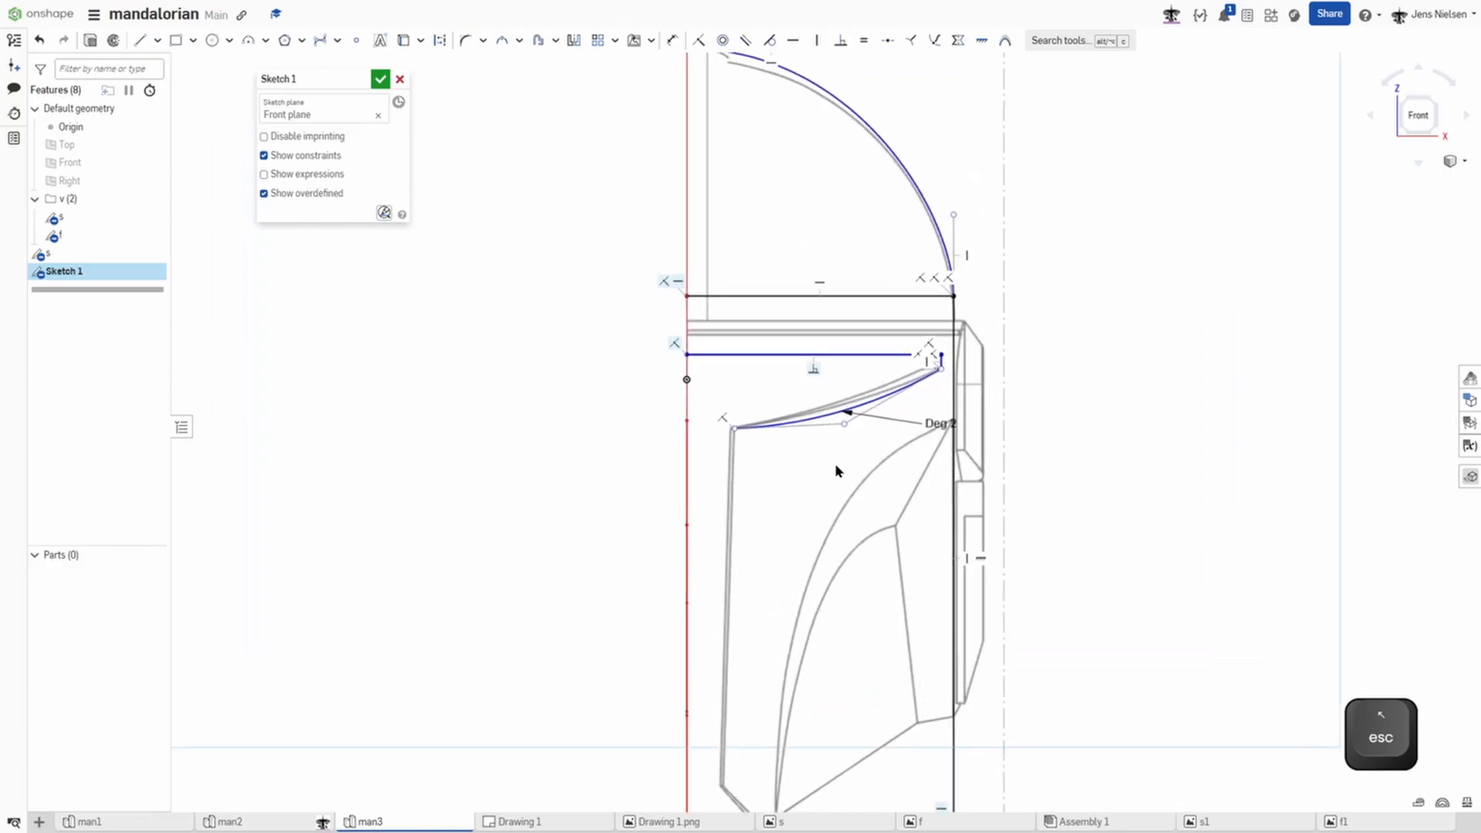
pyautogui.scroll(5, 837, 469)
pyautogui.moveTo(767, 415); pyautogui.dragTo(753, 395)
pyautogui.scroll(-6, 722, 463)
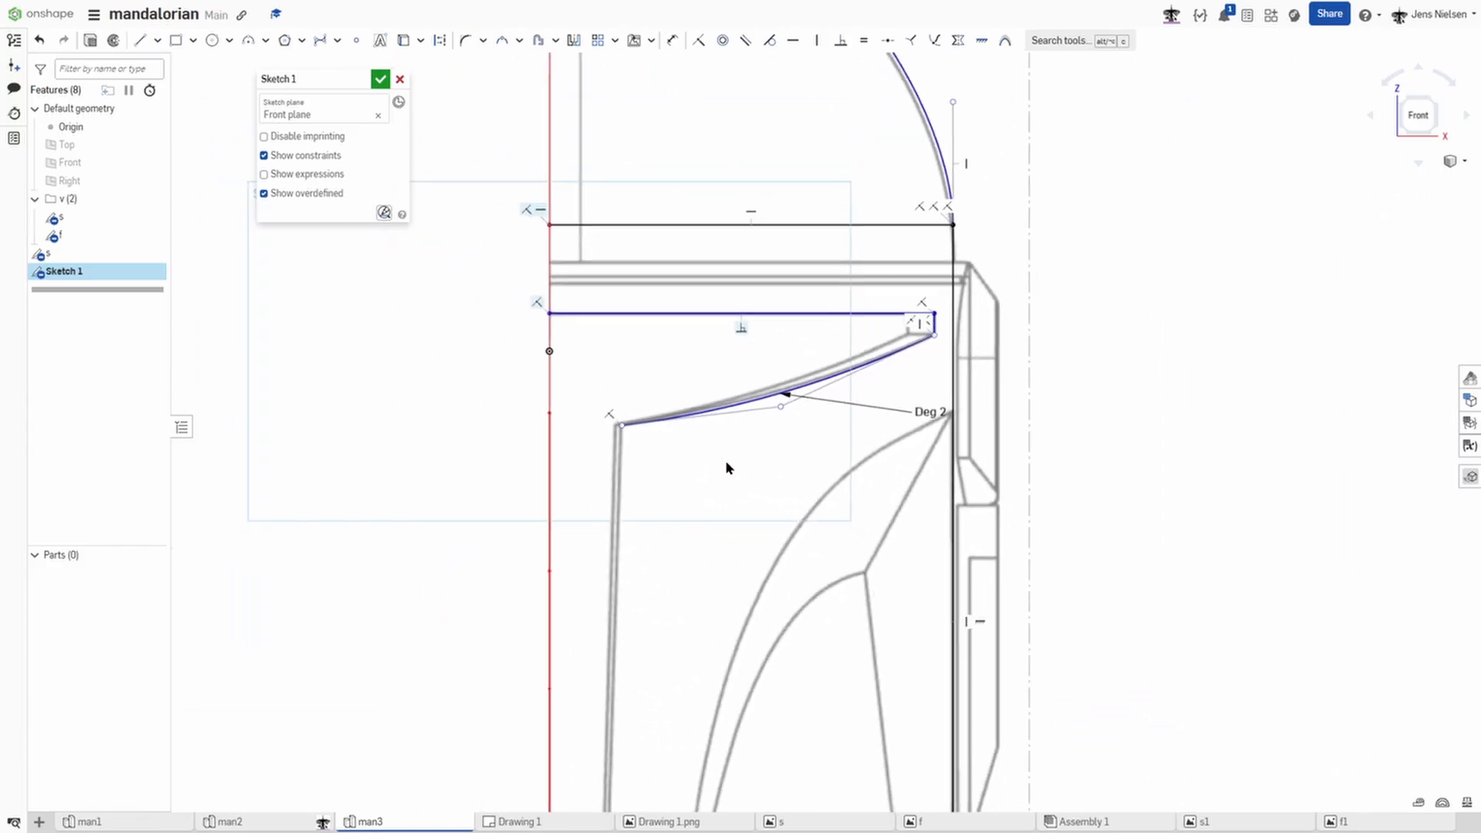
# Step: Draw a line about 155 mm long down the visor slot's side, continuing with a short diagonal to the helmet's bottom edge
pyautogui.press('l')
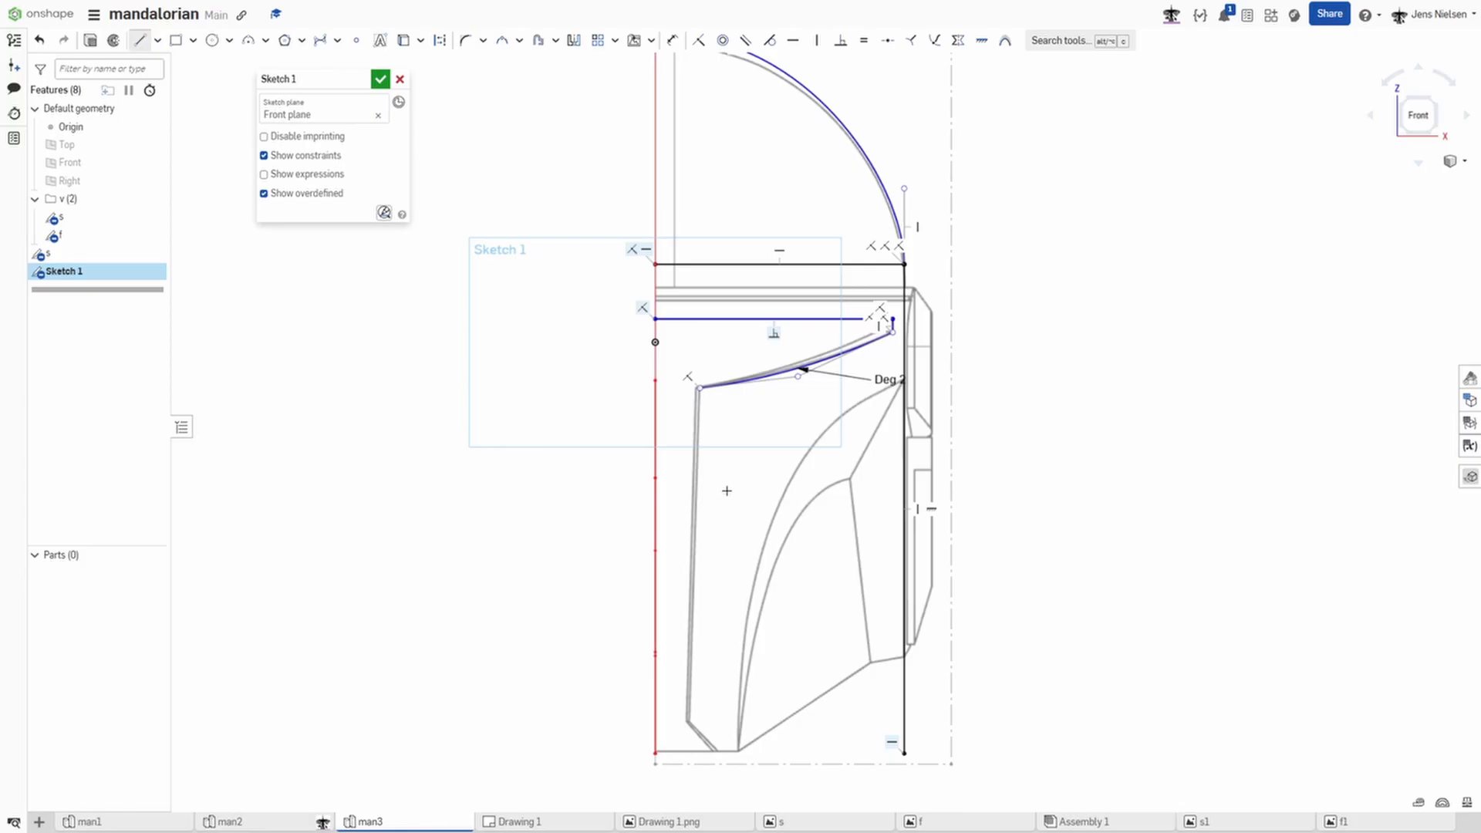
pyautogui.click(698, 390)
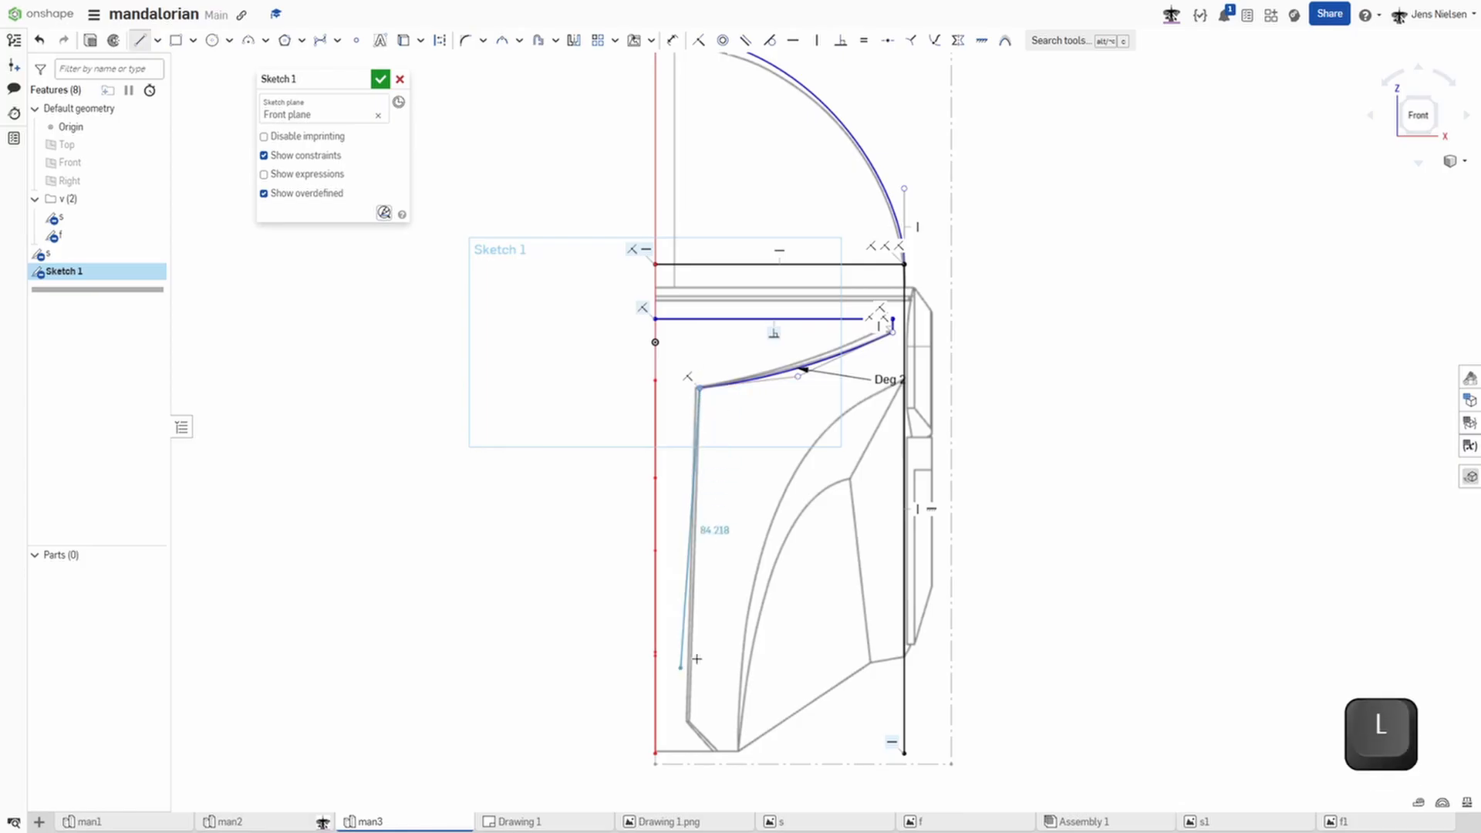
pyautogui.click(688, 721)
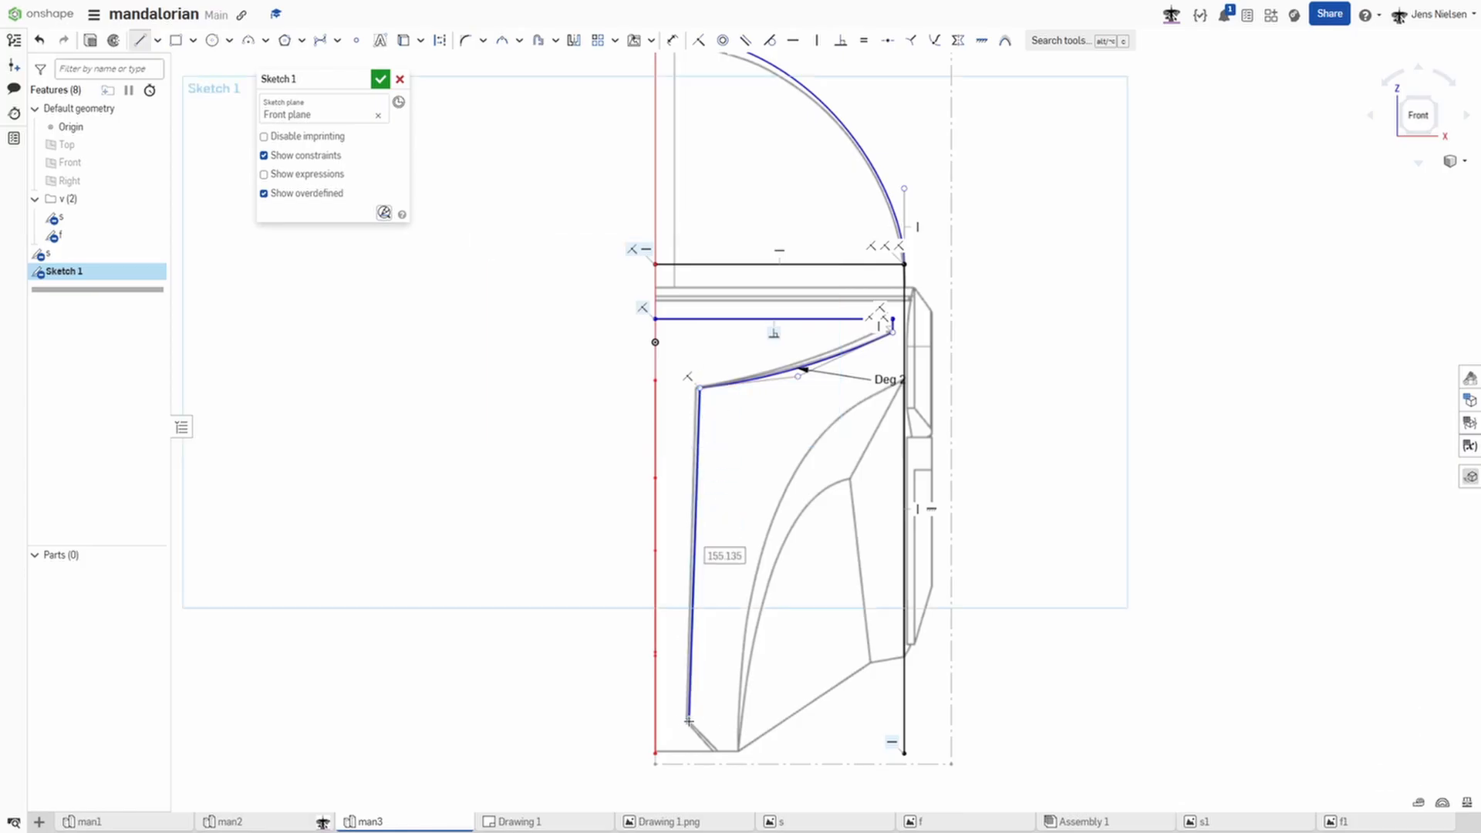
pyautogui.click(716, 752)
pyautogui.press('Escape')
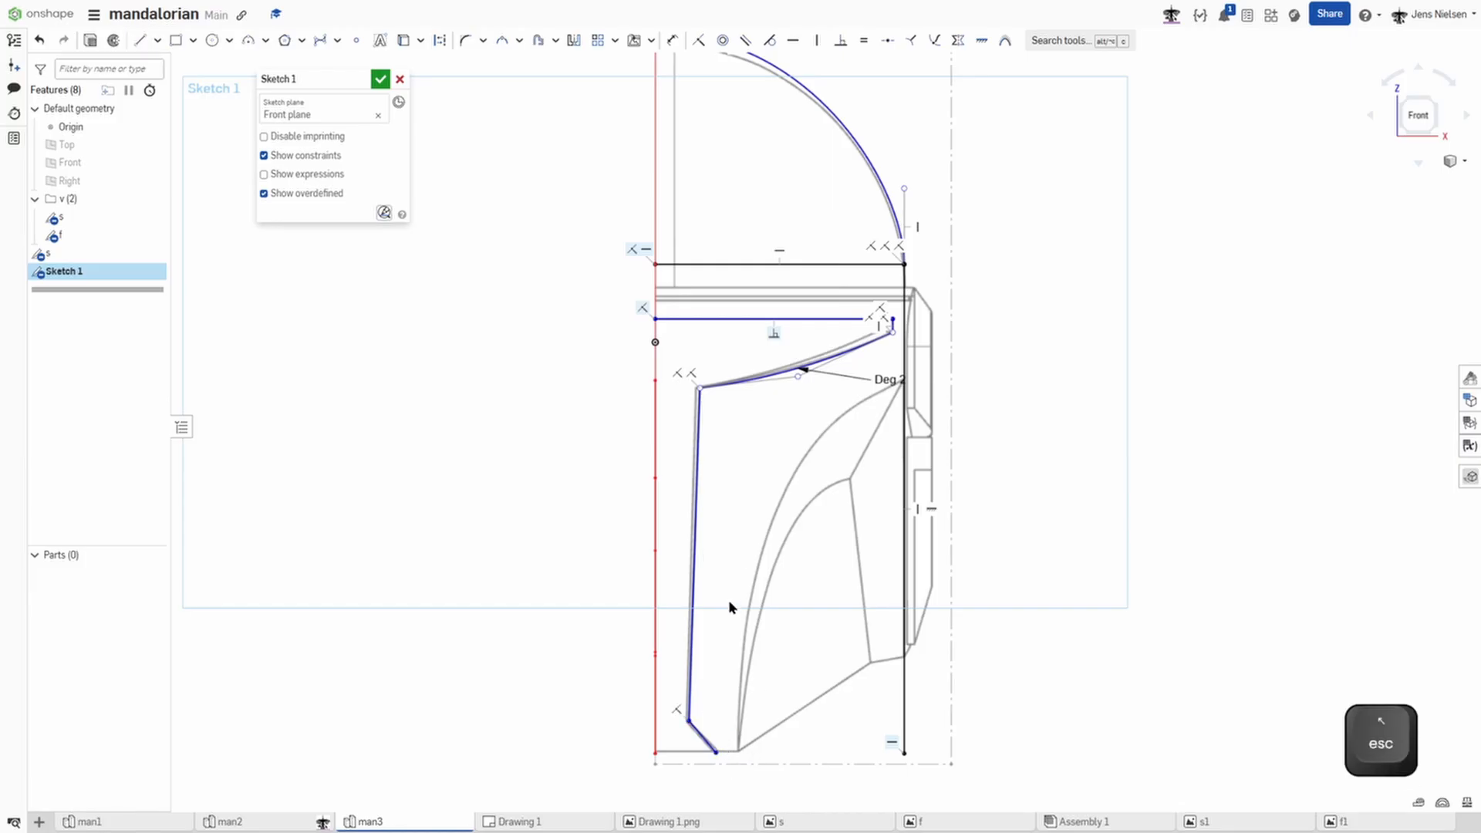
# Step: Align the short diagonal's lower end horizontally with the lower end of the helmet's side line, and finish the sketch
pyautogui.scroll(2, 729, 602)
pyautogui.moveTo(730, 605); pyautogui.dragTo(752, 491, button='middle')
pyautogui.moveTo(841, 716); pyautogui.dragTo(810, 724, button='right')
pyautogui.press('h')
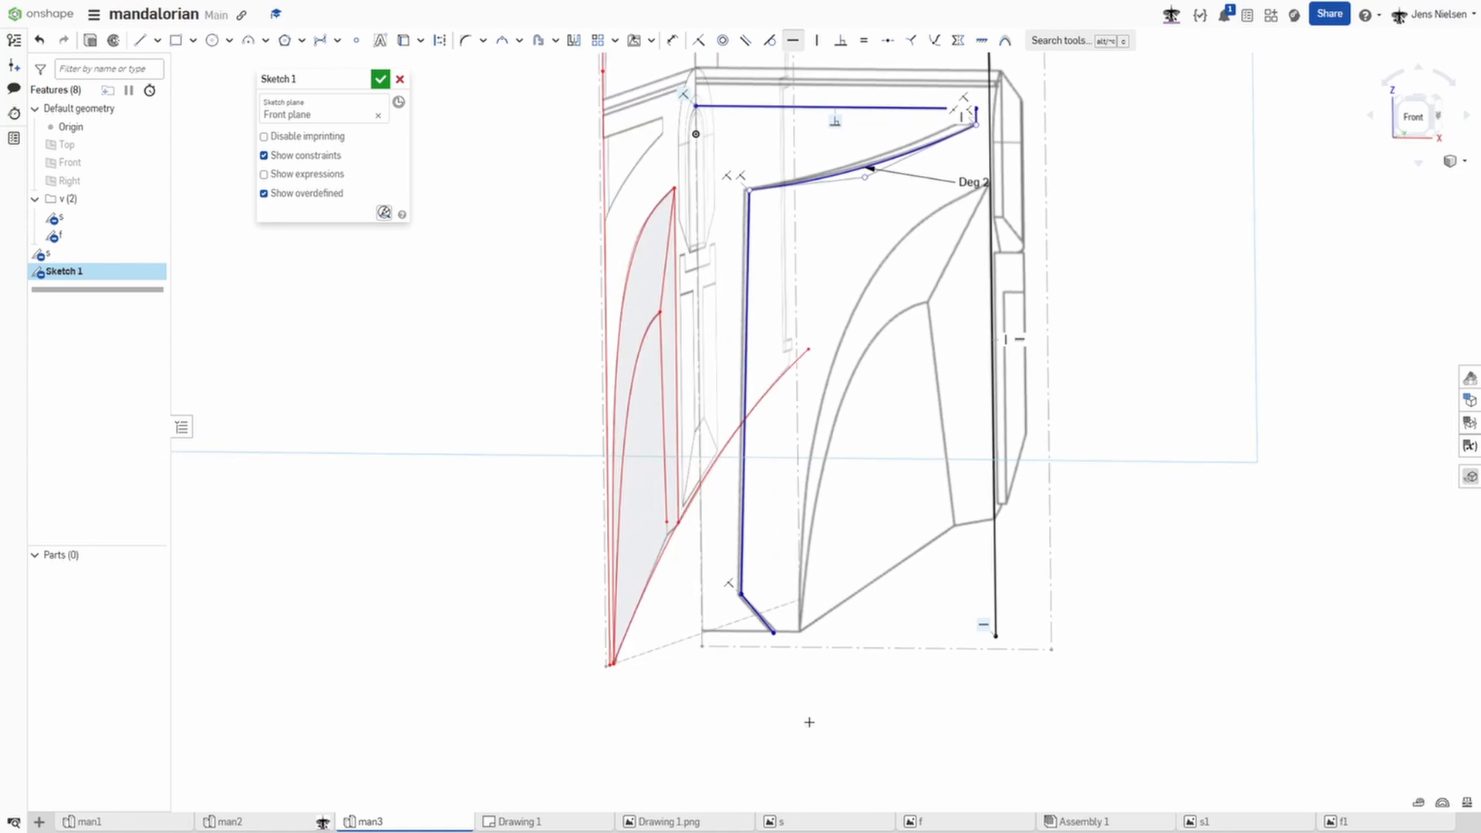
pyautogui.click(772, 633)
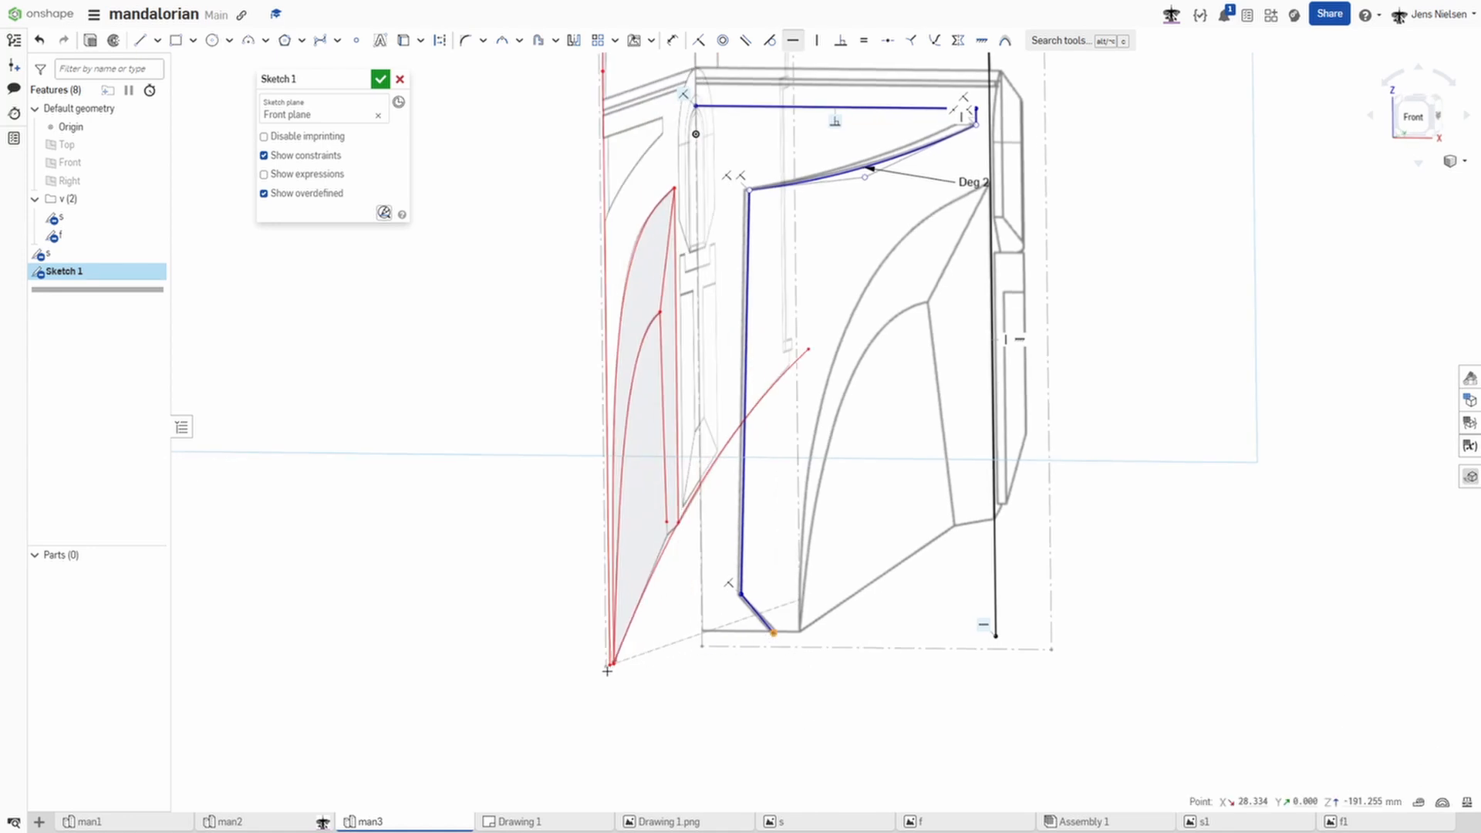
pyautogui.click(999, 636)
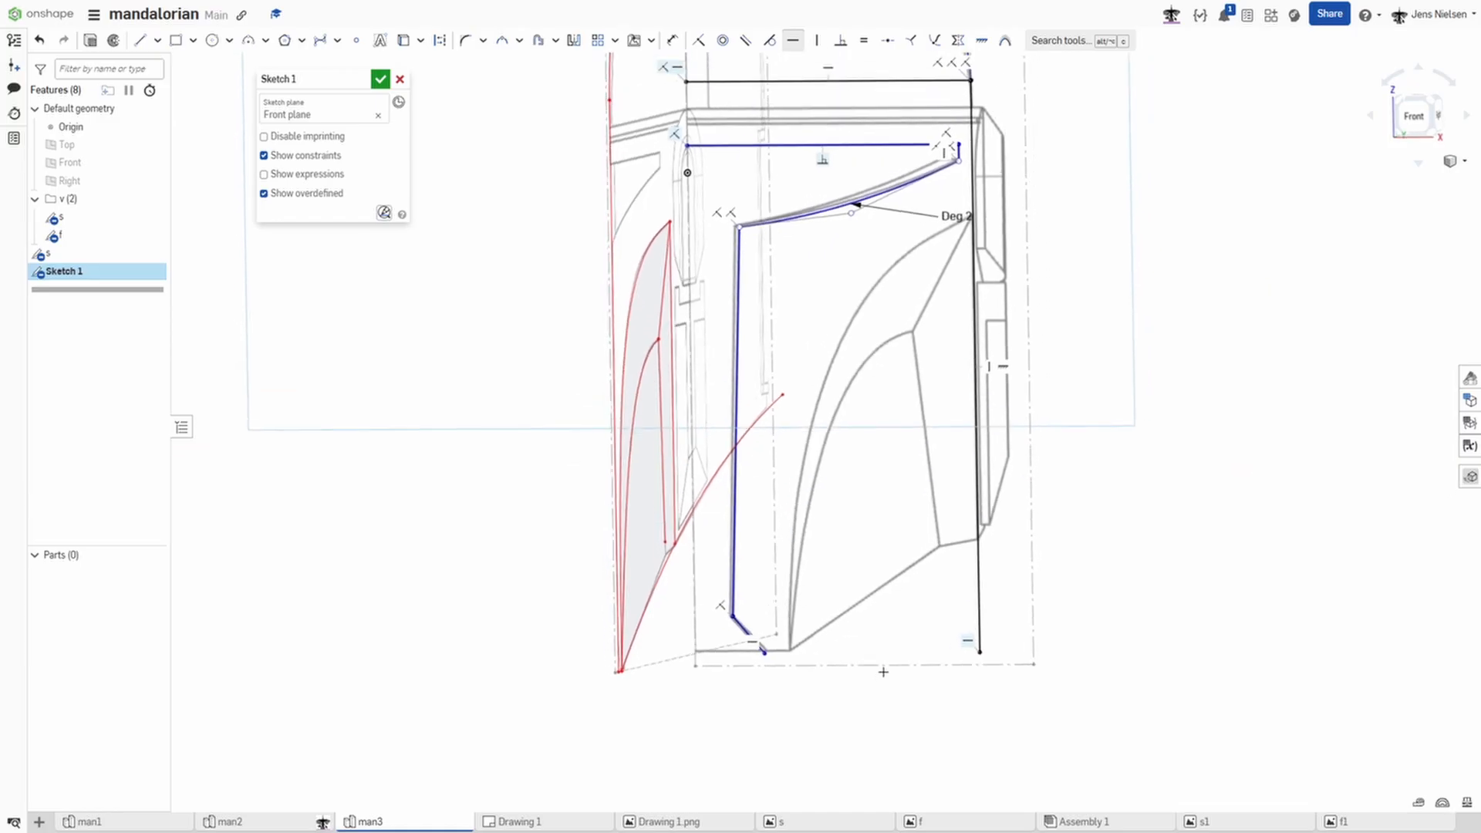
pyautogui.press('f')
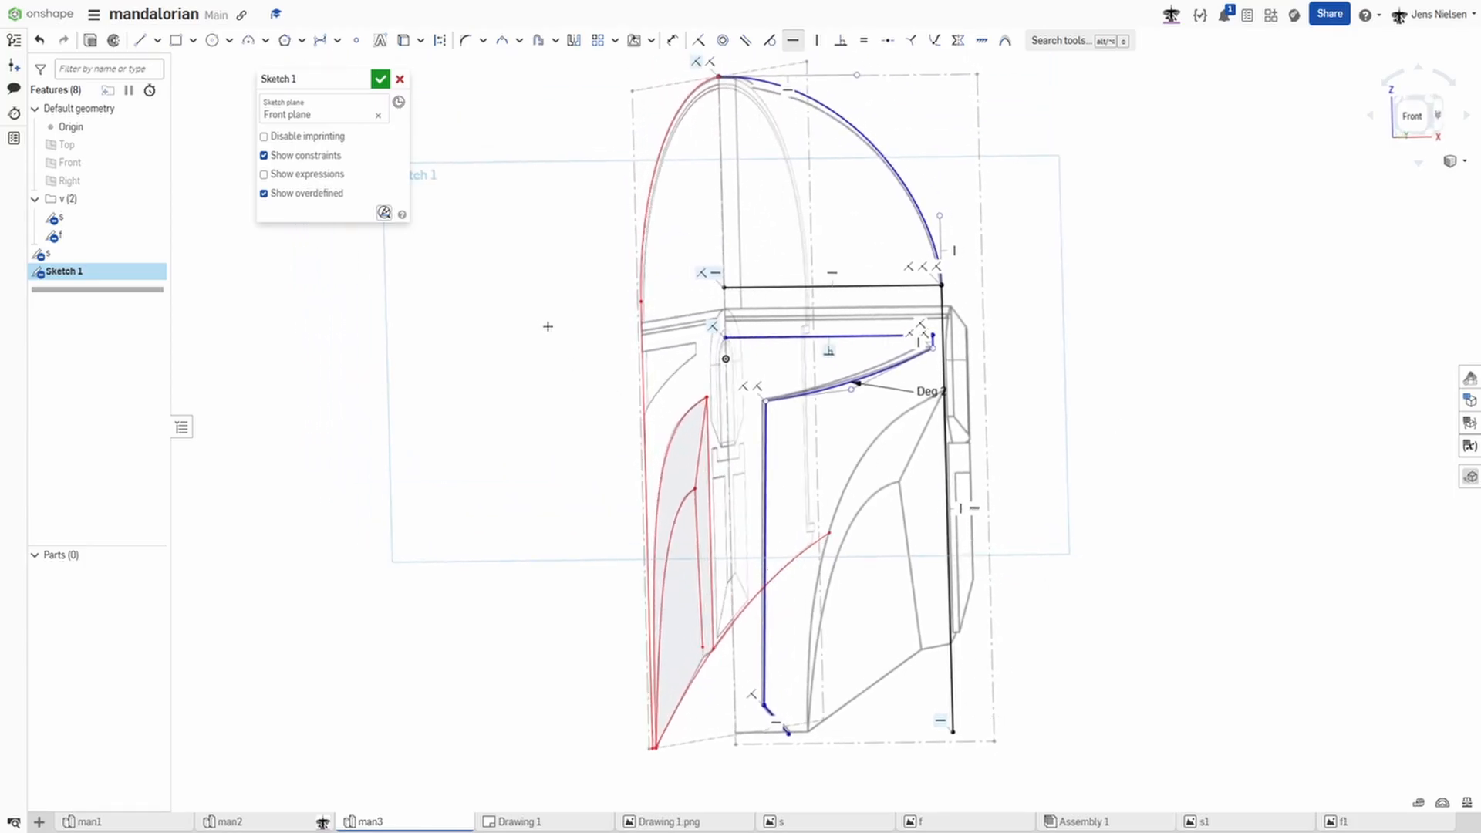
pyautogui.click(380, 79)
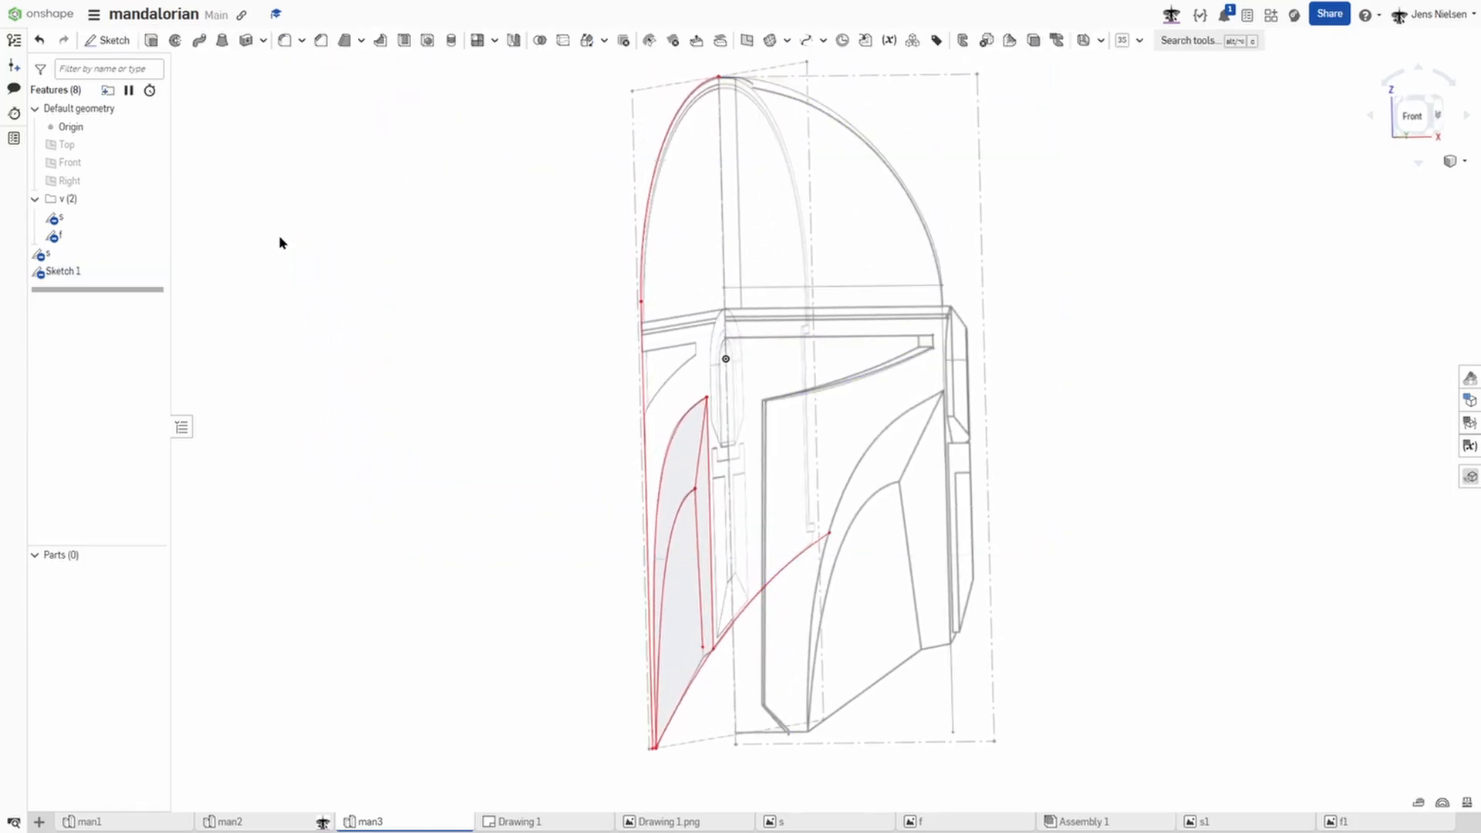
# Step: Rename the front profile sketch as f
pyautogui.rightClick(86, 267)
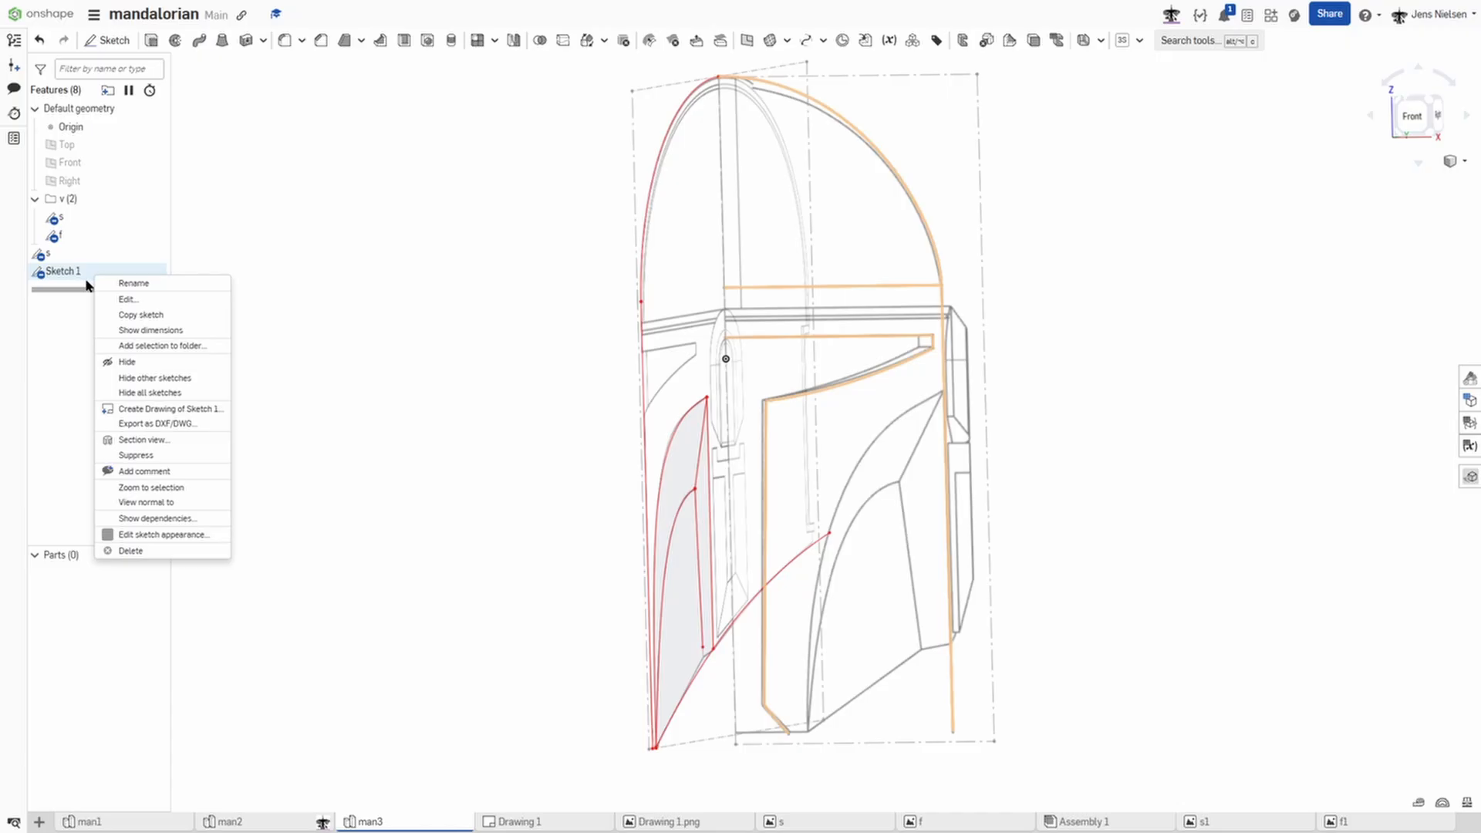
pyautogui.click(131, 283)
pyautogui.write('f')
pyautogui.press('Return')
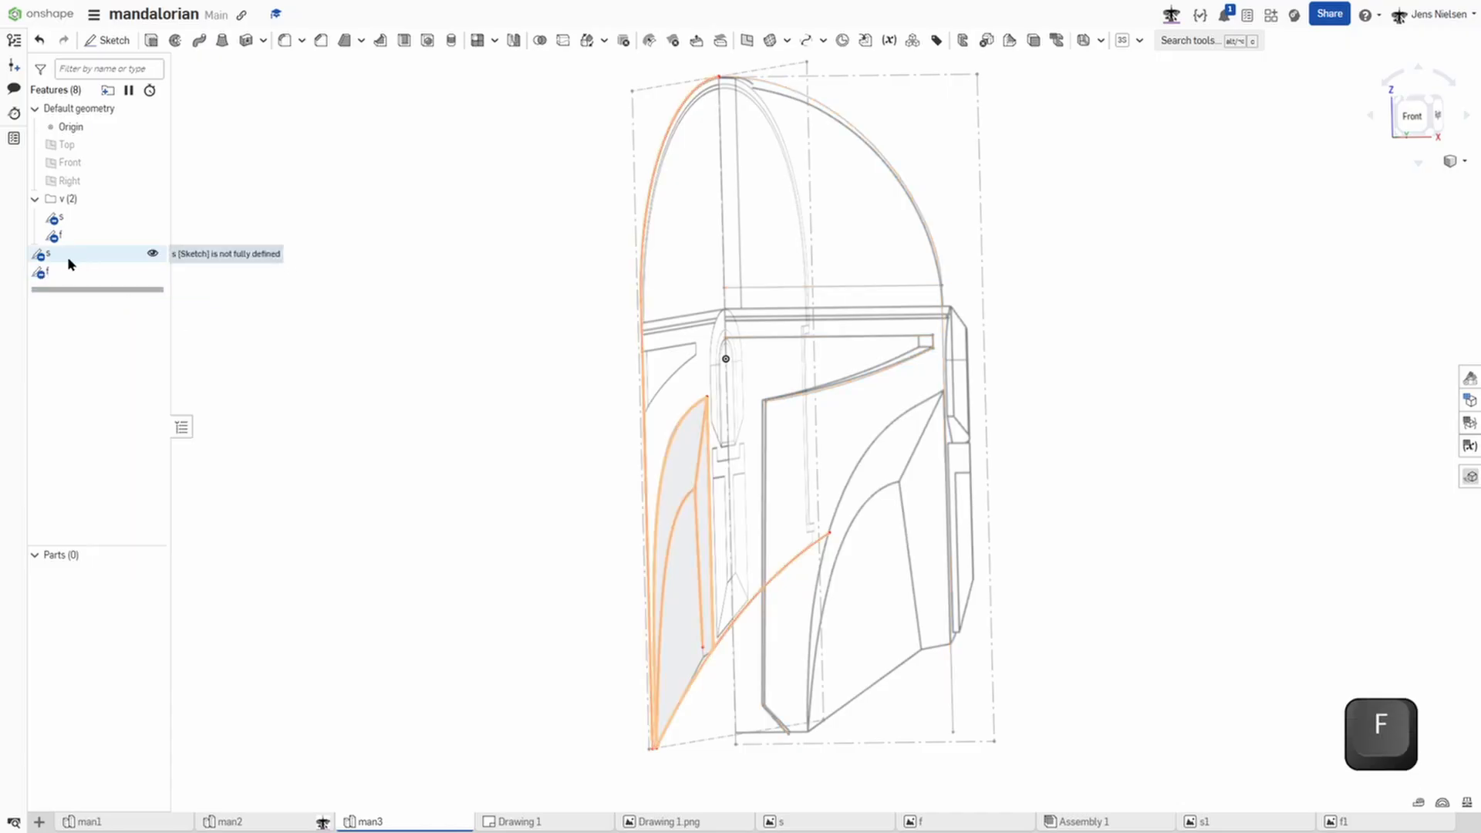
# Step: Set the front profile sketch's appearance to blue, and hide reference sketches s and f in folder v
pyautogui.rightClick(67, 275)
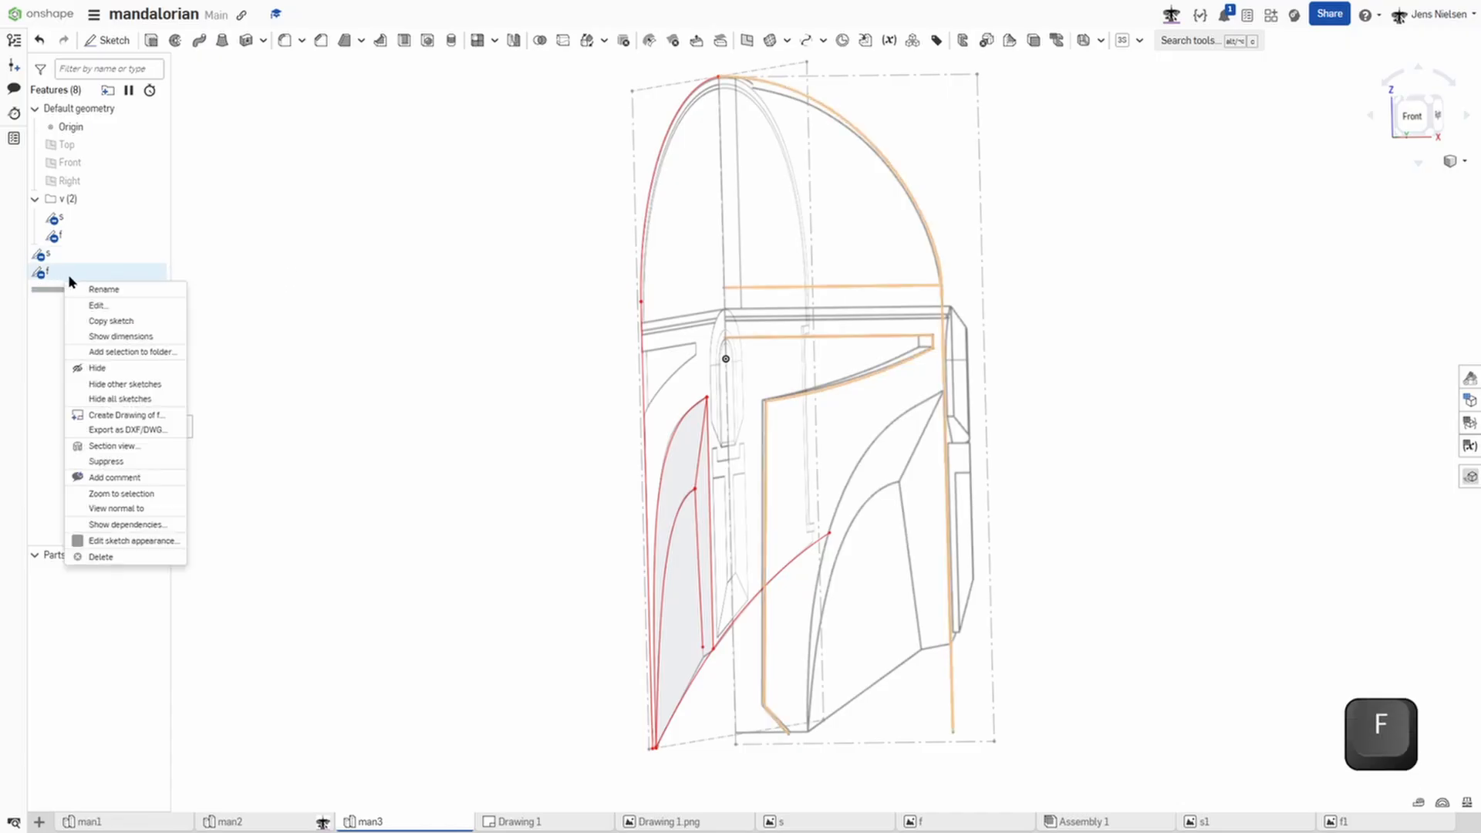
pyautogui.click(132, 540)
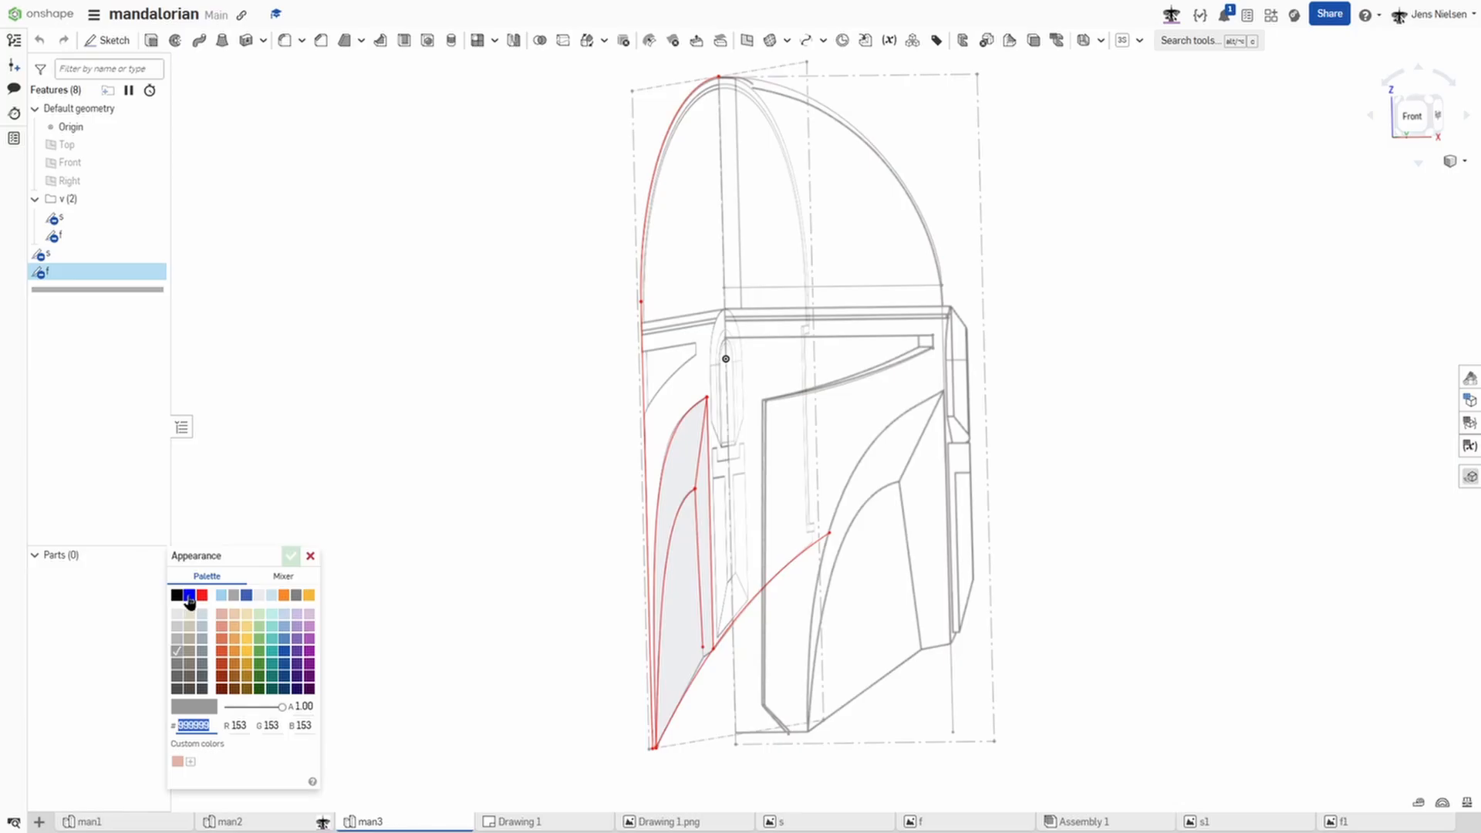
pyautogui.click(190, 596)
pyautogui.click(291, 556)
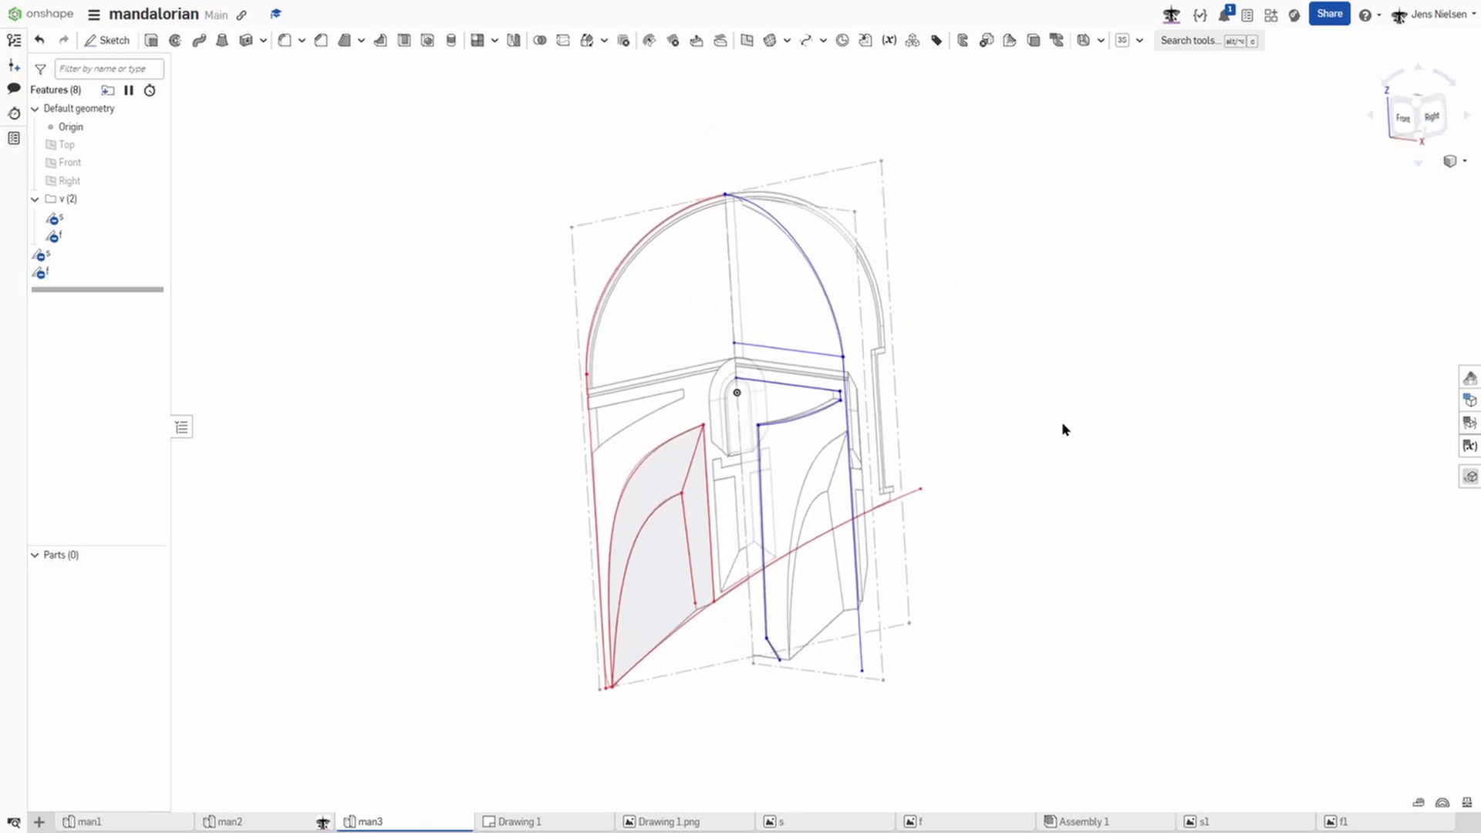
pyautogui.click(151, 219)
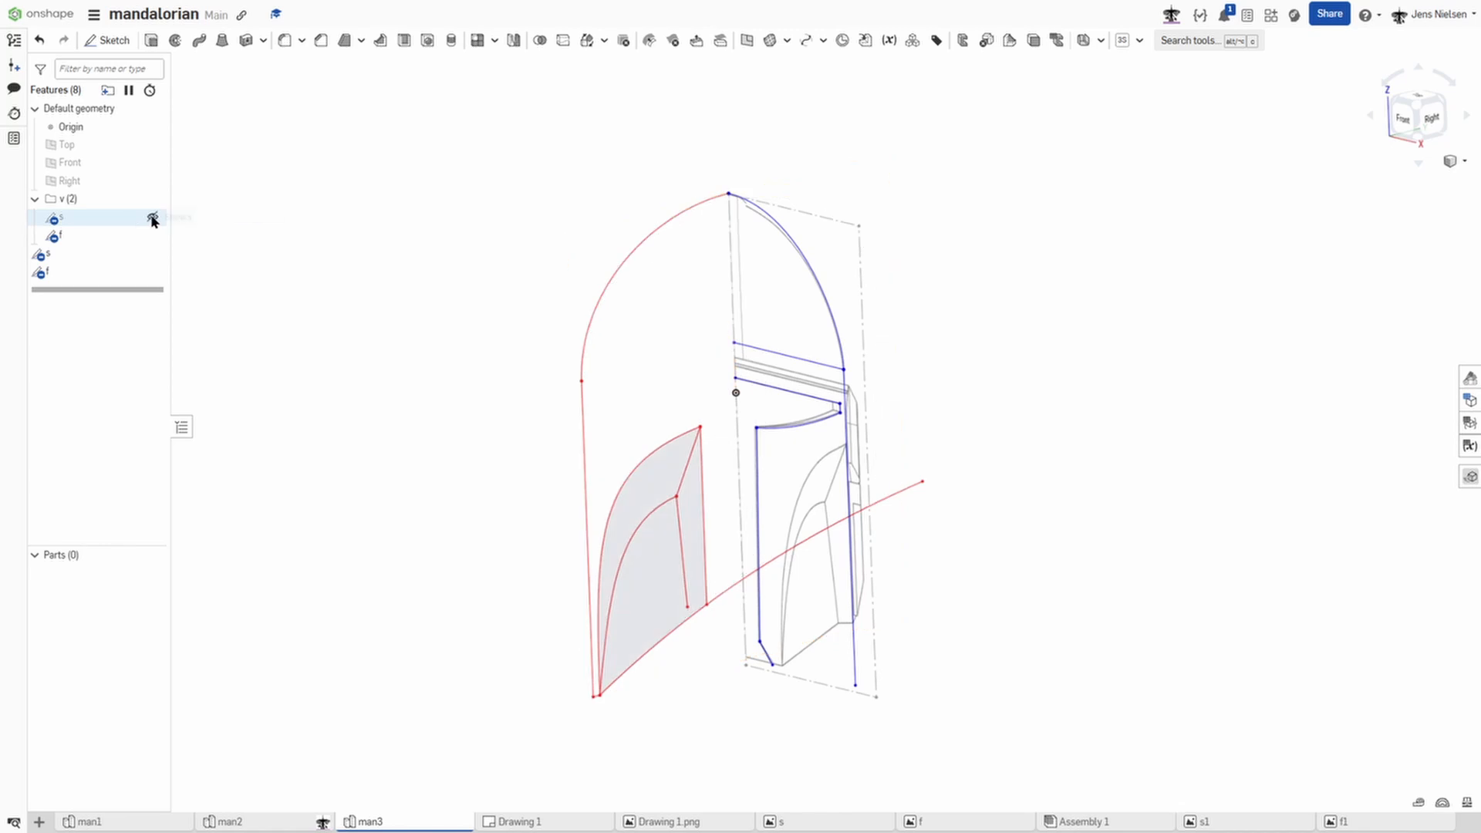
pyautogui.click(152, 235)
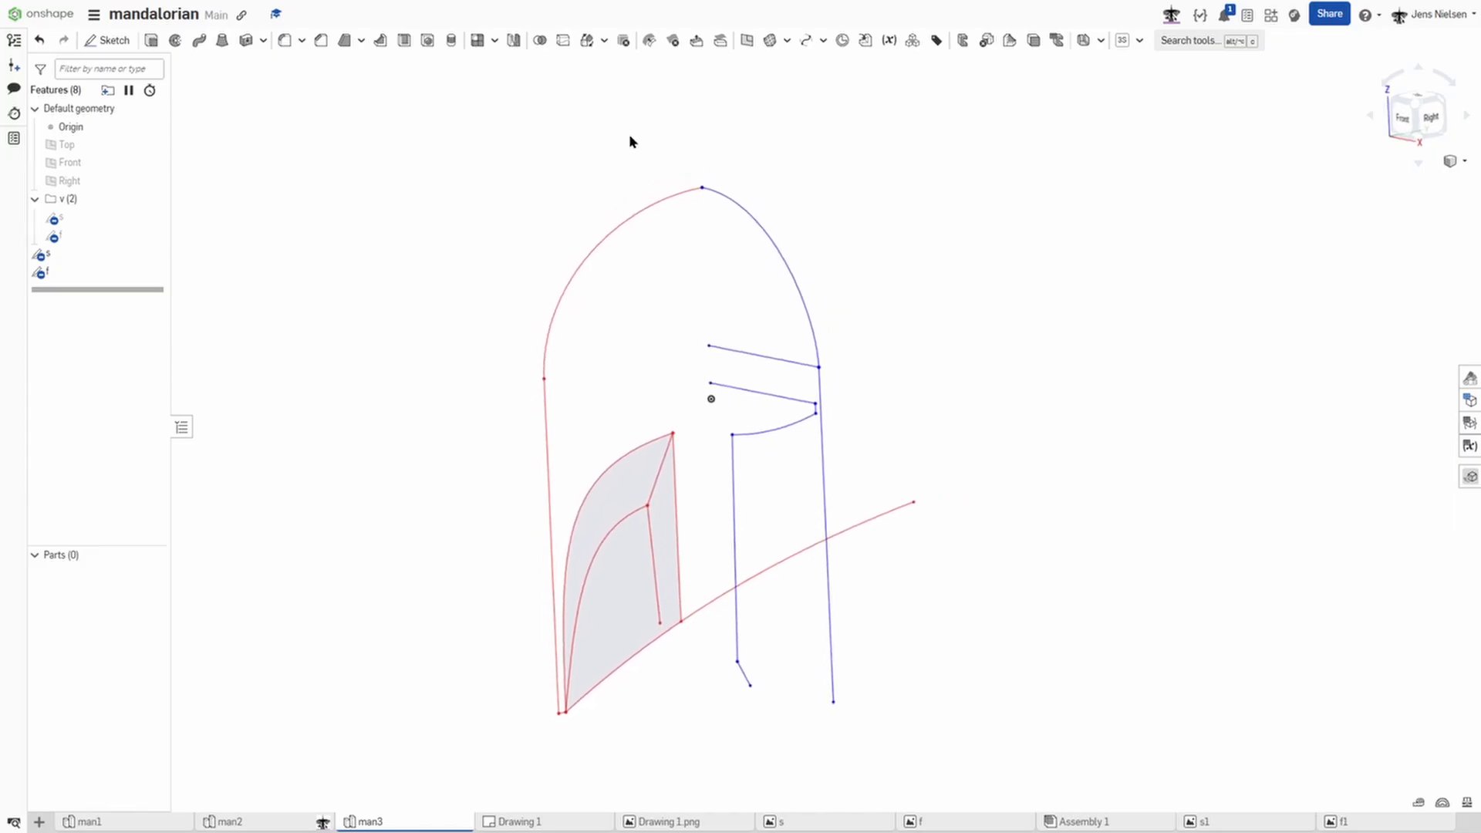
# Step: Join the side profile's dome curve and the straight line below it into a composite curve
pyautogui.click(823, 41)
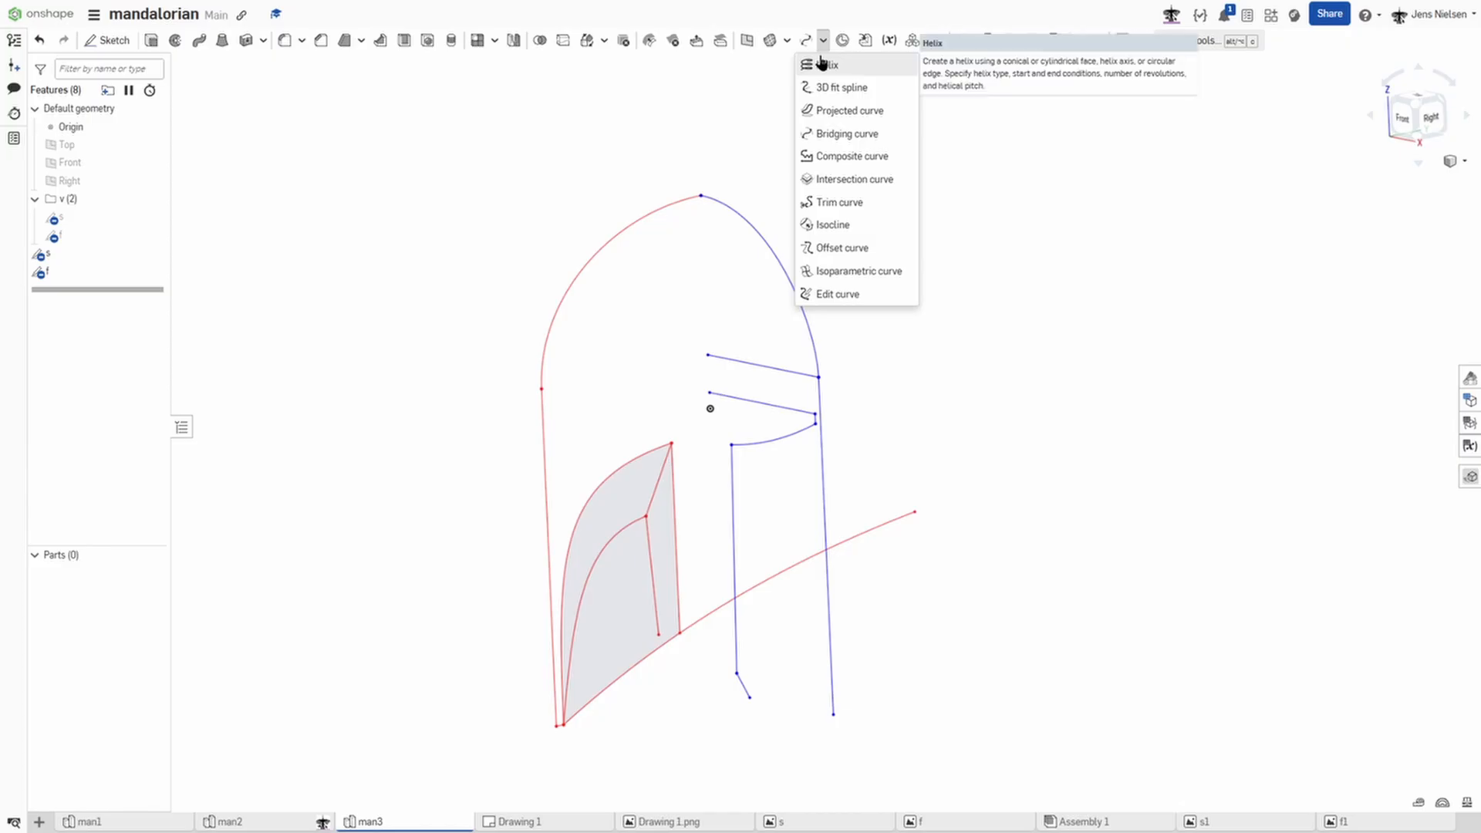
pyautogui.click(880, 157)
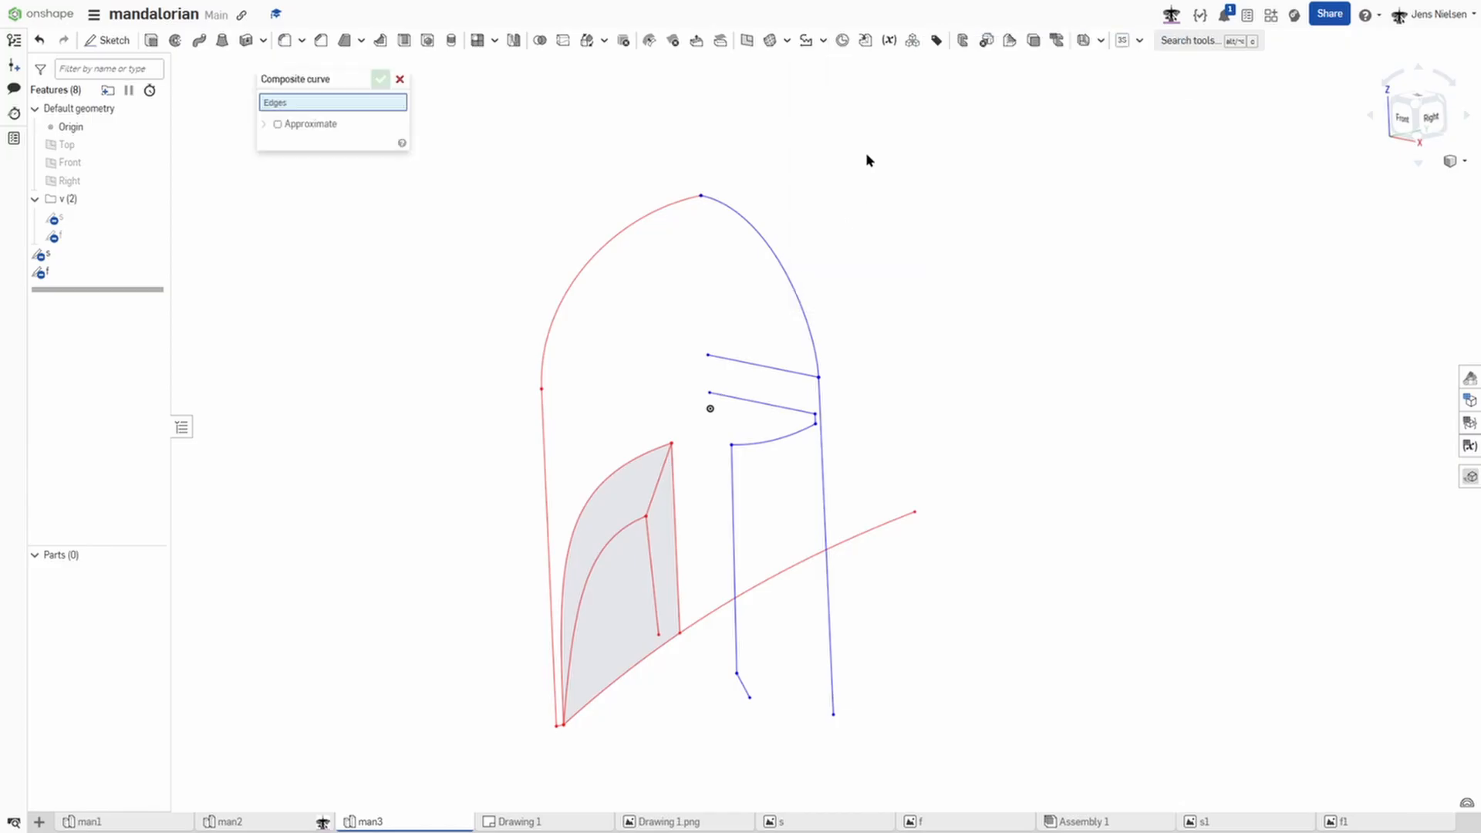
pyautogui.click(644, 229)
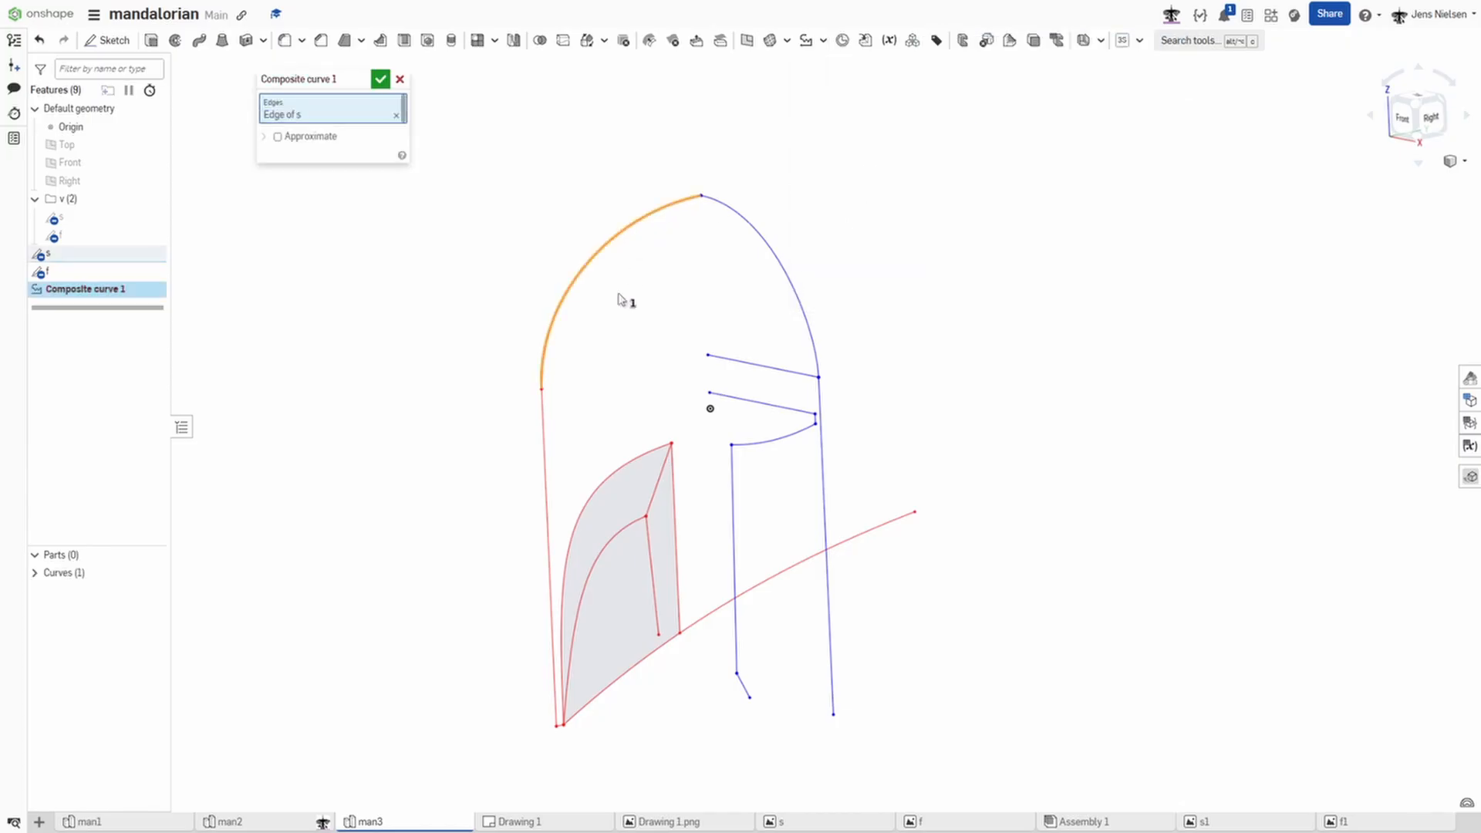
pyautogui.click(544, 430)
pyautogui.click(381, 79)
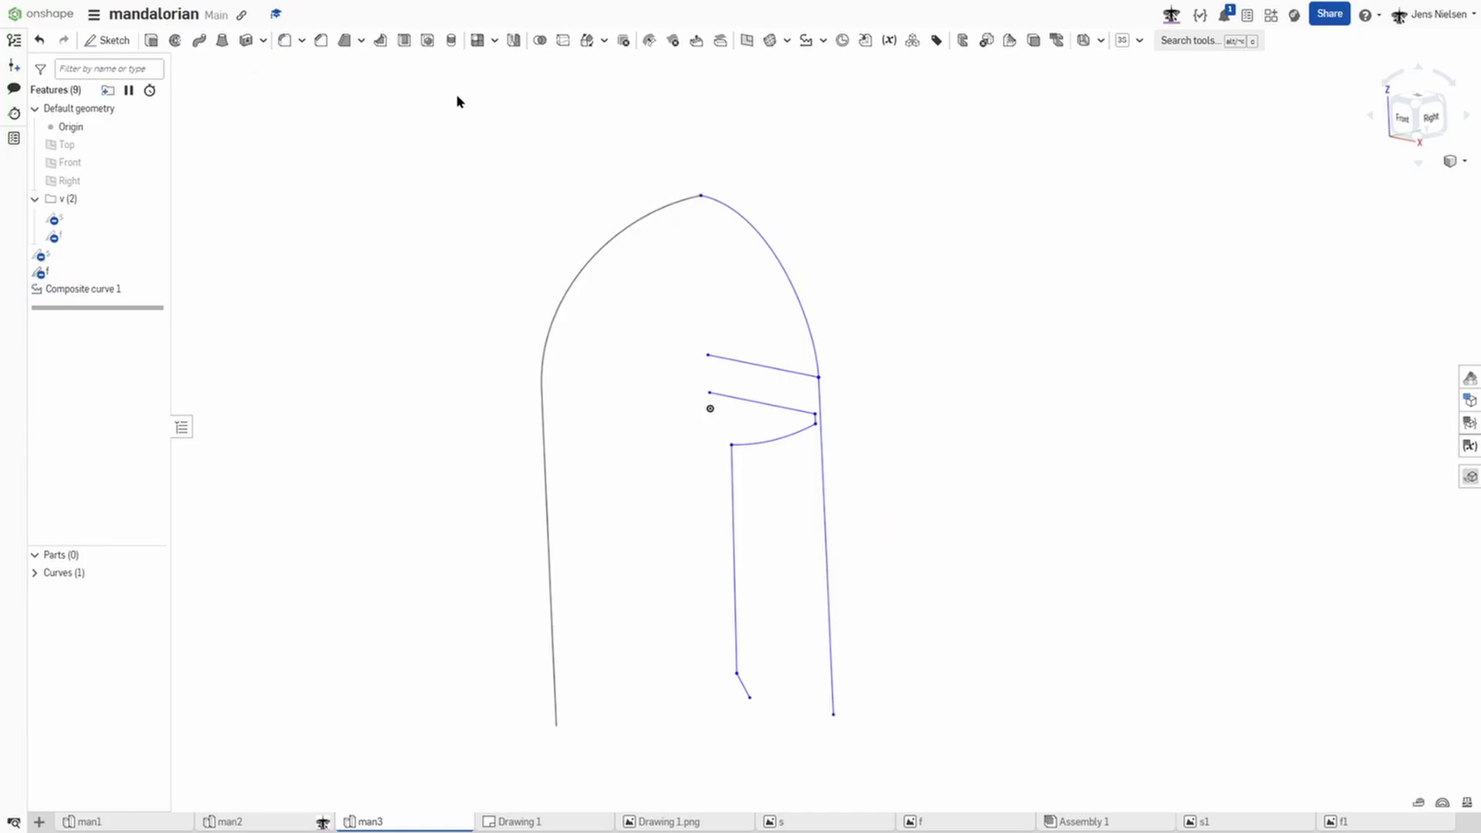
# Step: Create a second composite curve from the front profile's dome curve and the straight side line below it
pyautogui.click(806, 40)
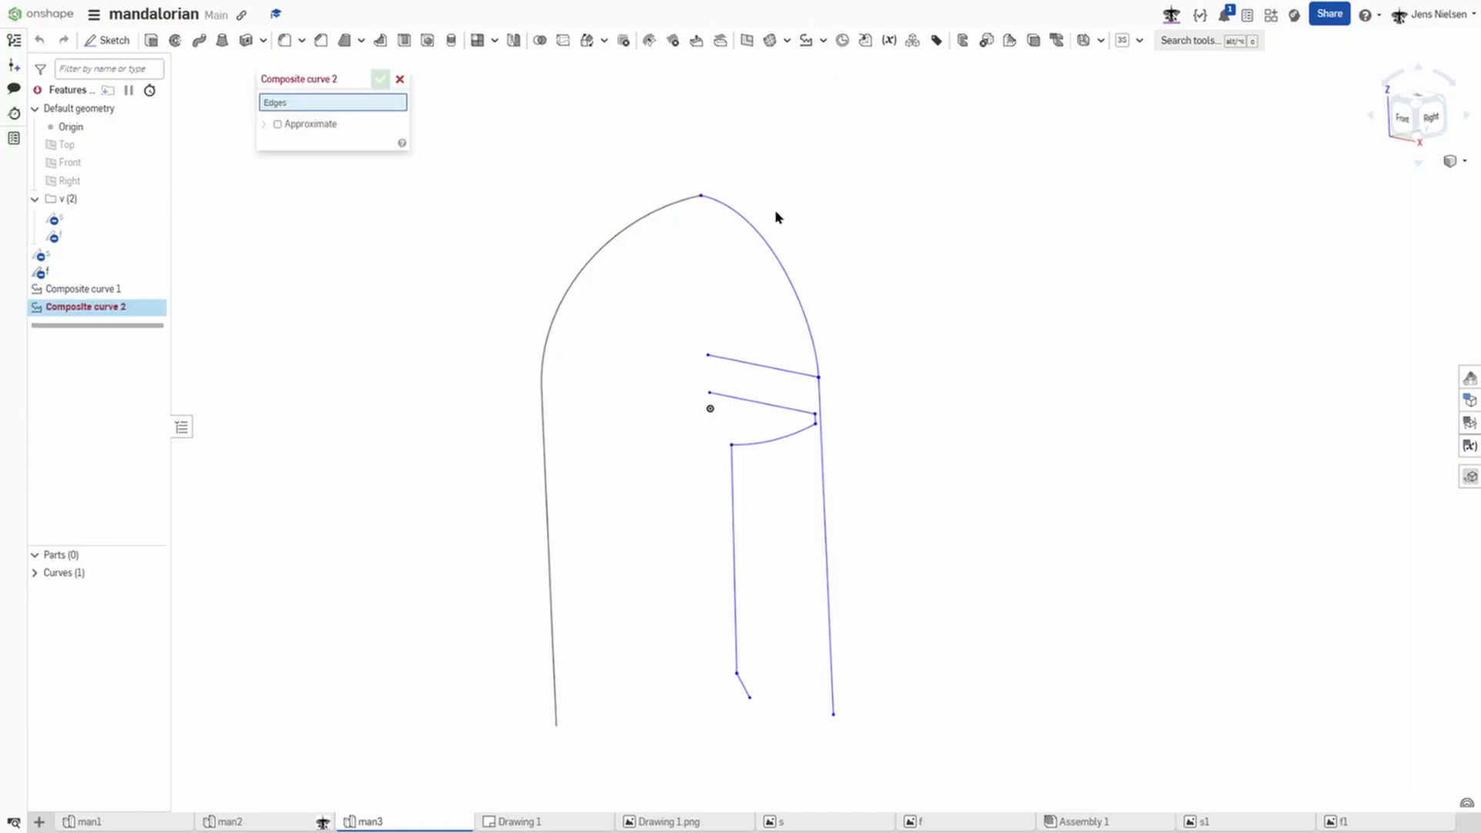
pyautogui.click(767, 243)
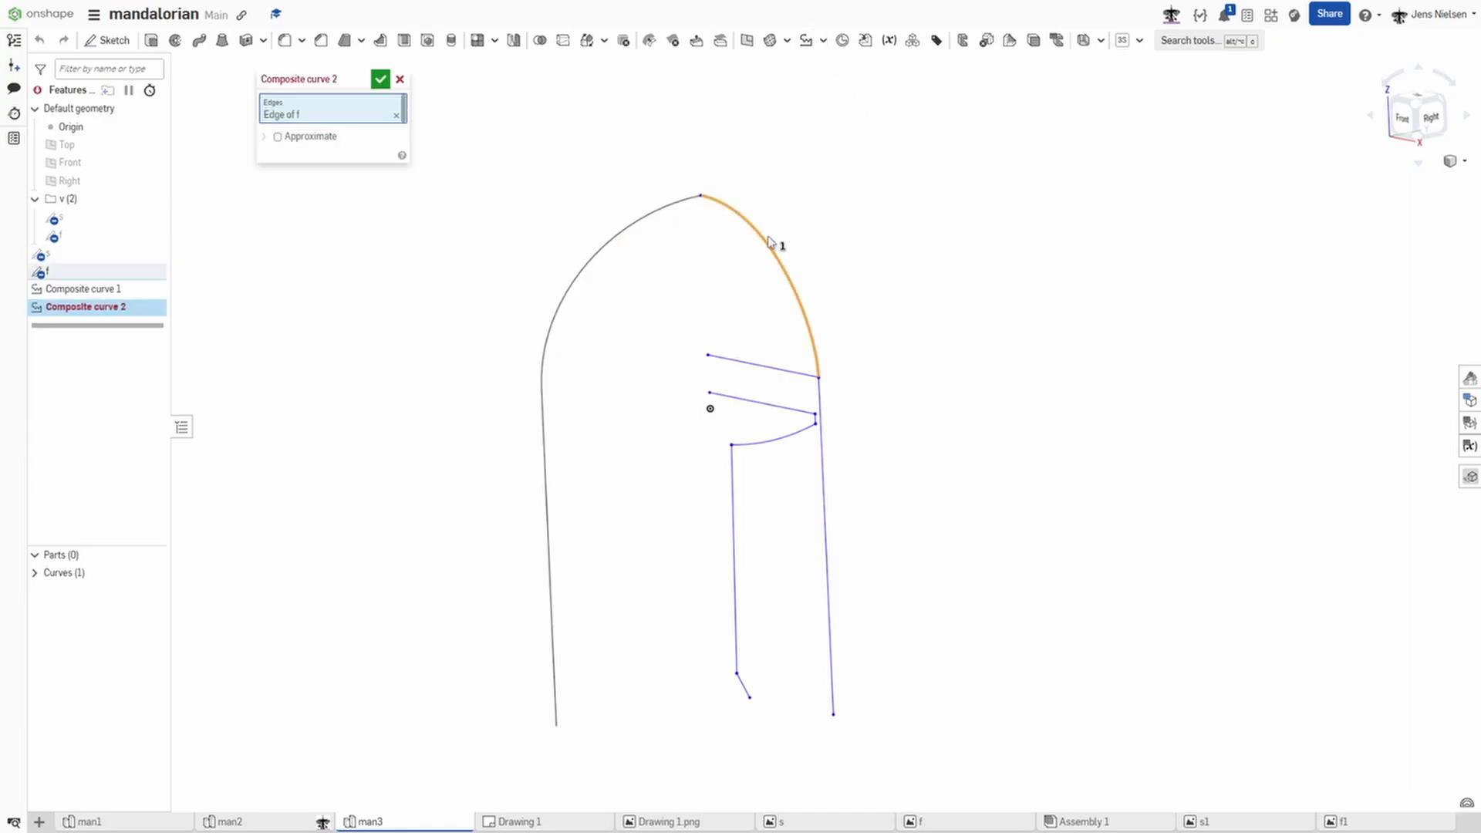
pyautogui.click(826, 494)
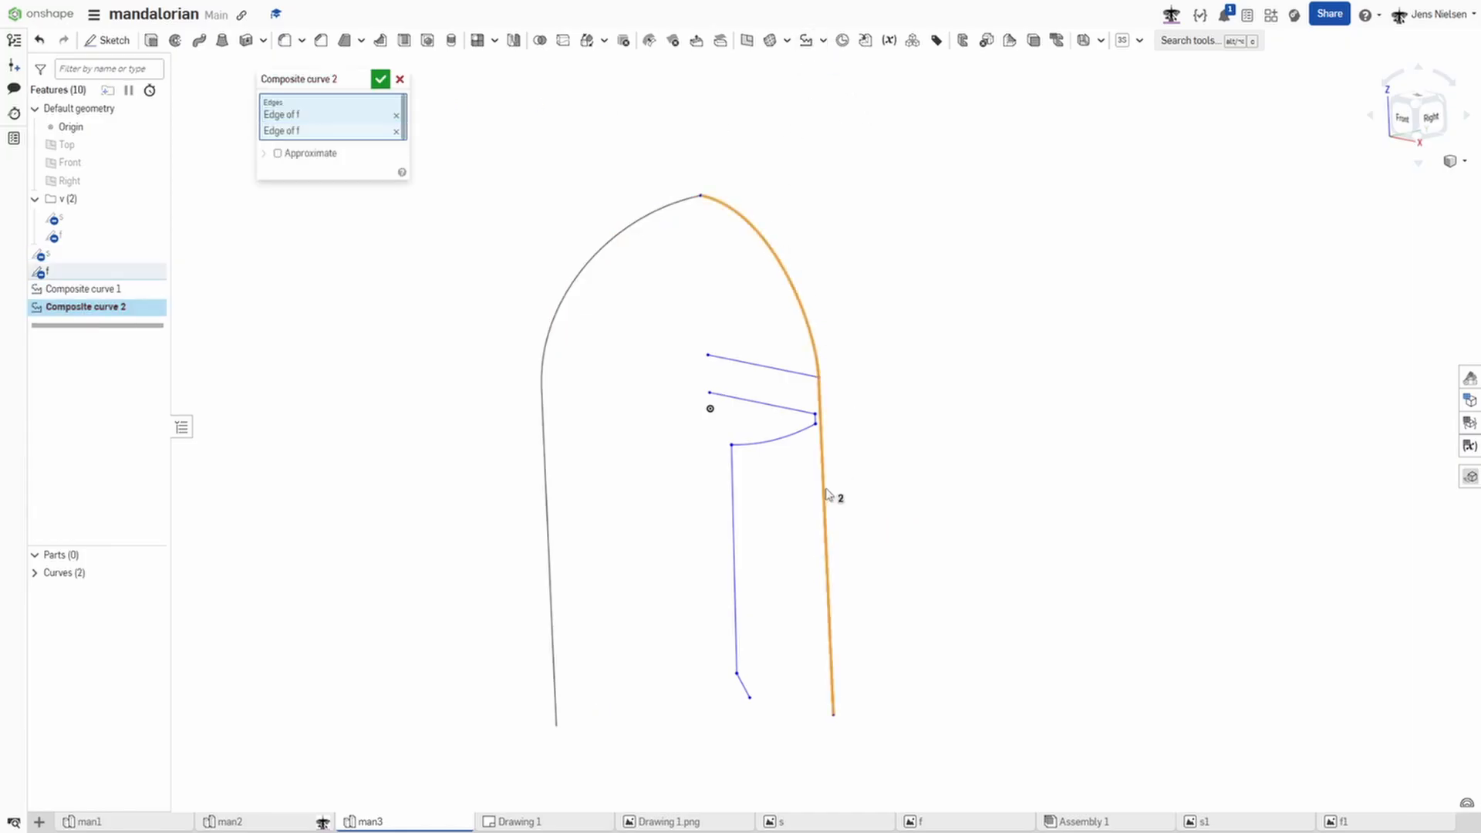
pyautogui.click(381, 80)
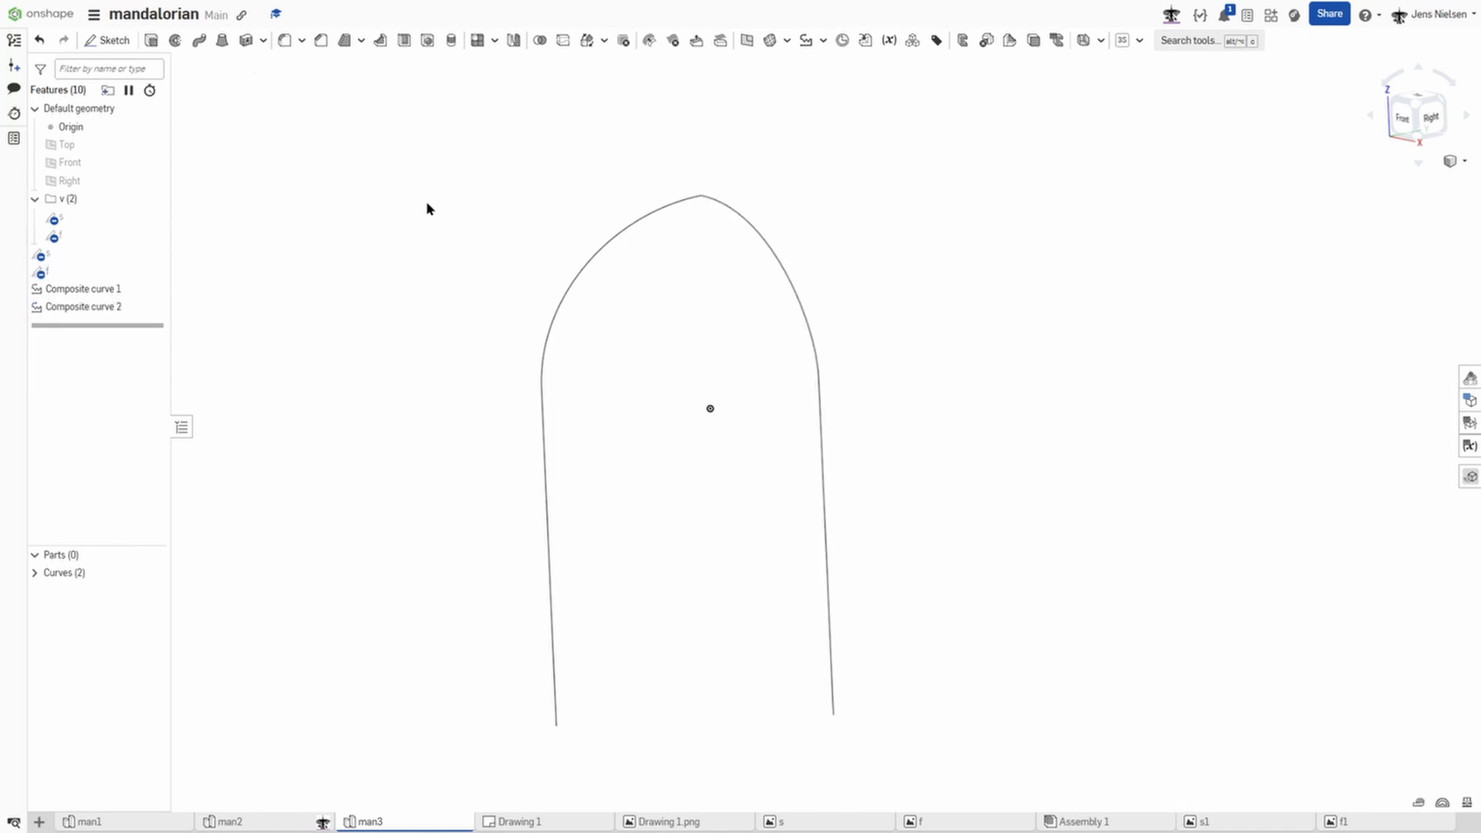
# Step: Loft a new surface between the side profile and front profile composite curves
pyautogui.click(222, 43)
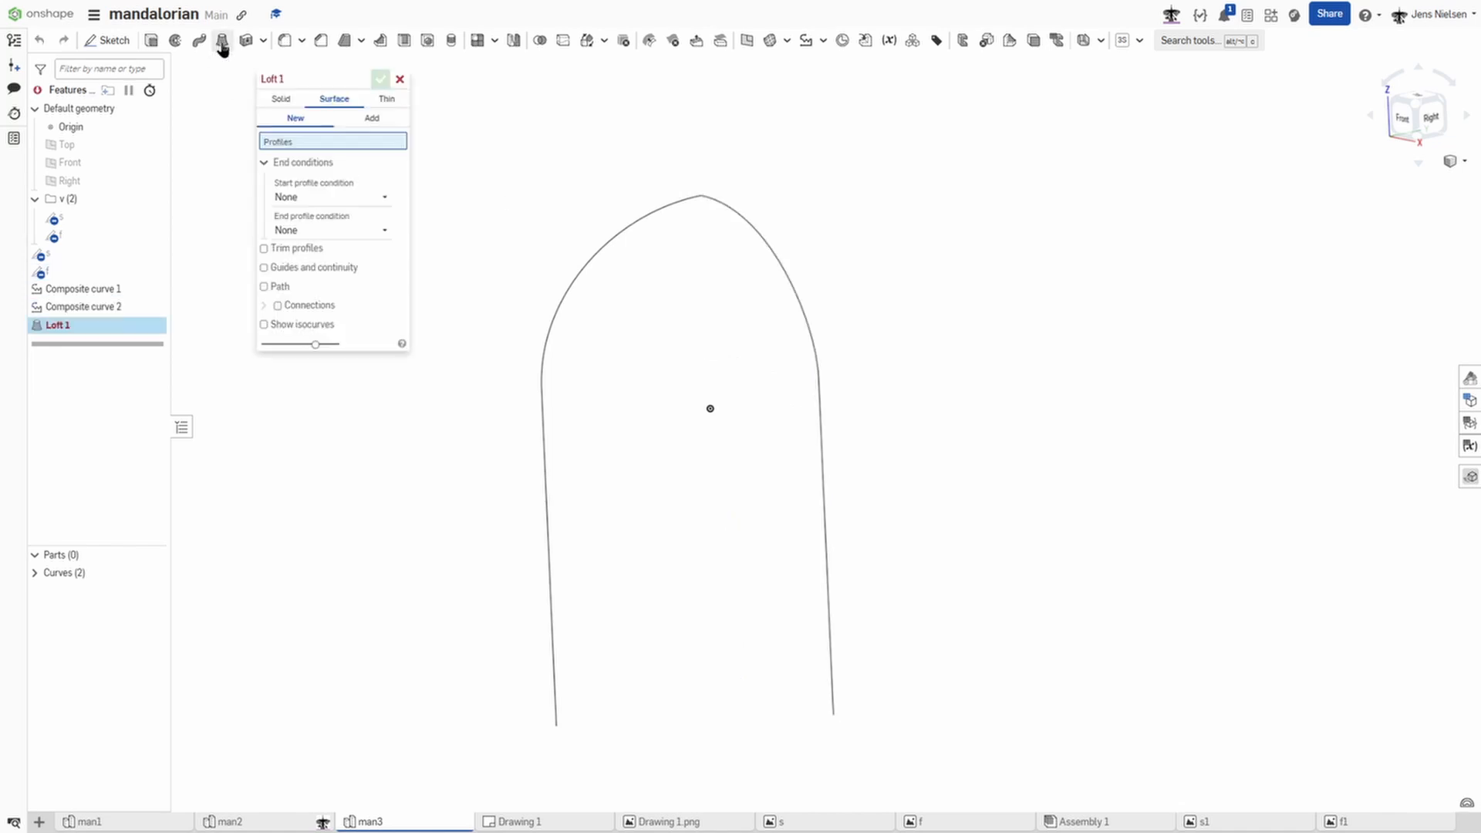
pyautogui.click(560, 320)
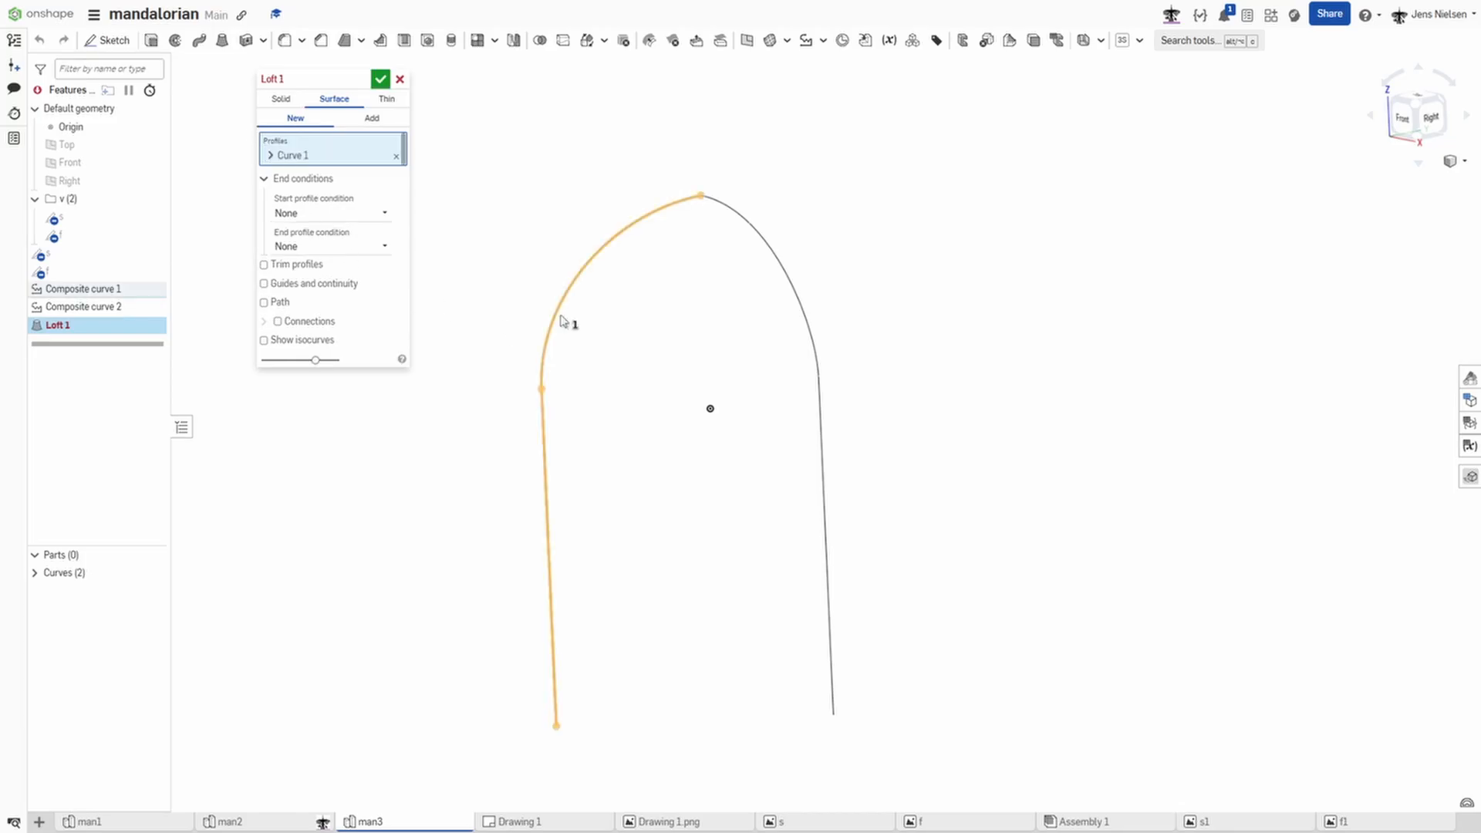
pyautogui.click(810, 332)
pyautogui.moveTo(545, 201); pyautogui.dragTo(601, 362, button='right')
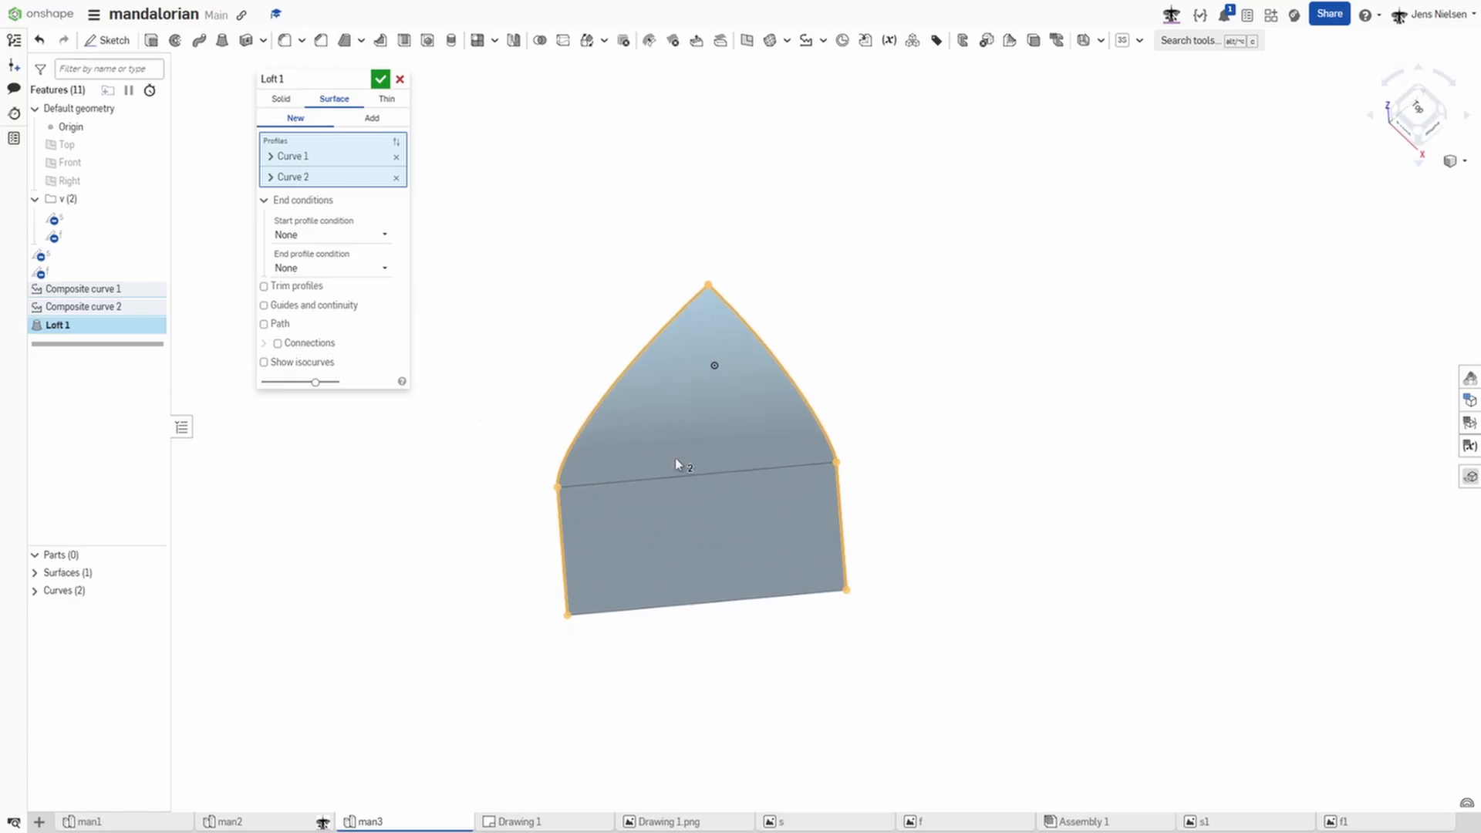
pyautogui.moveTo(488, 332); pyautogui.dragTo(487, 327, button='right')
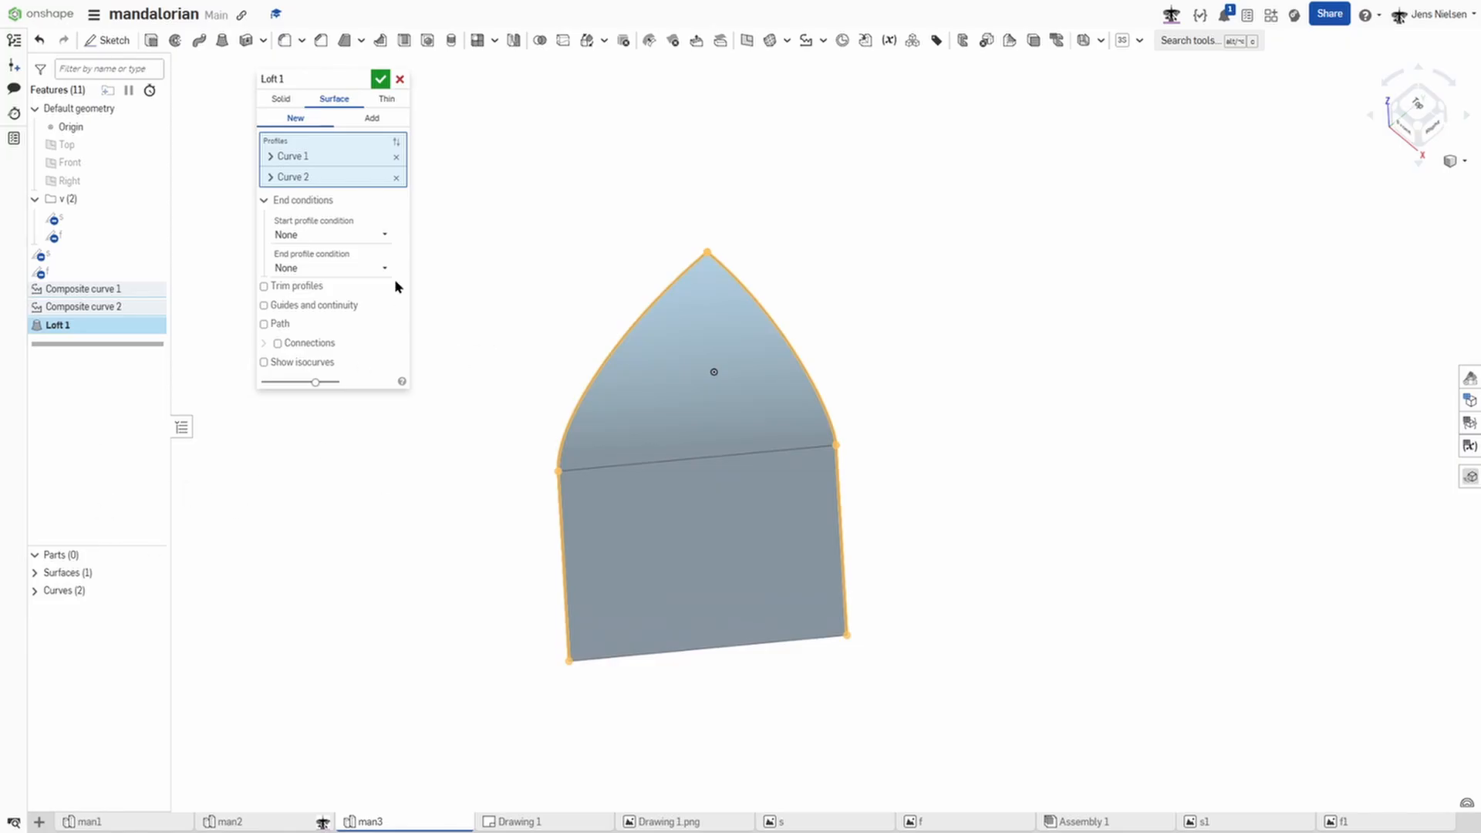
# Step: Set the loft's start profile condition to Tangent direction, using the Right plane as the start direction
pyautogui.click(385, 235)
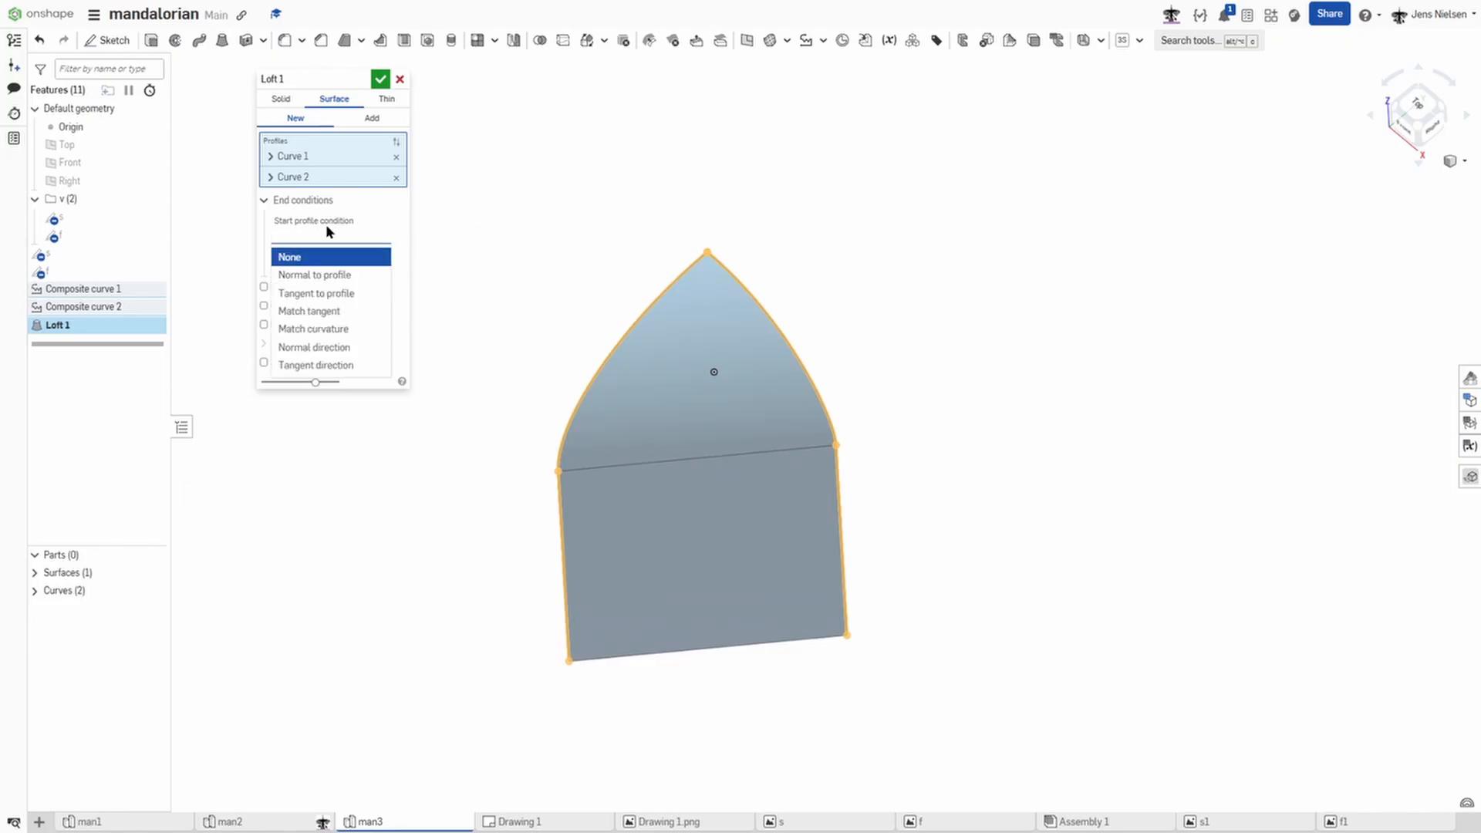
pyautogui.click(322, 365)
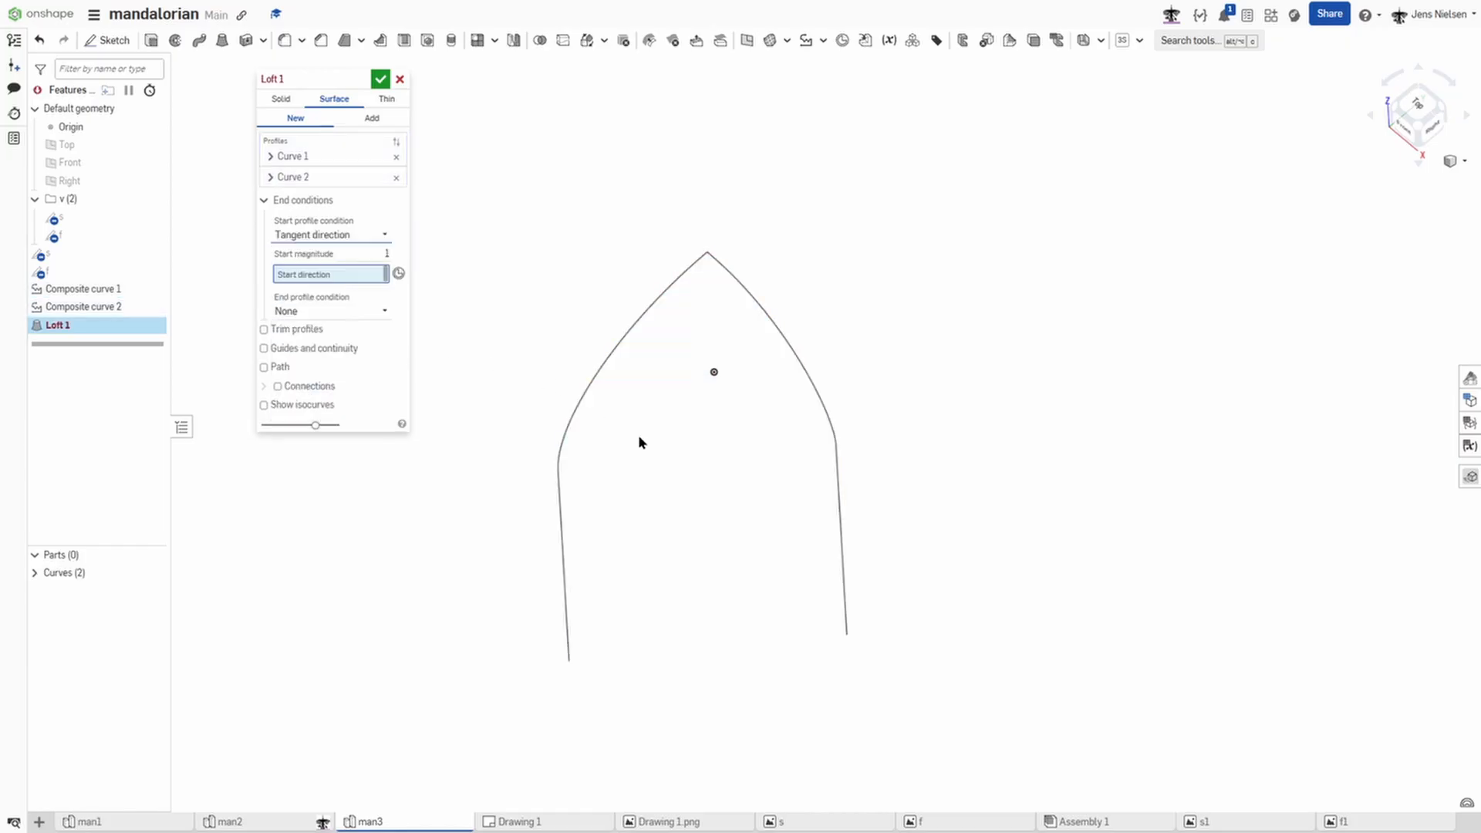
pyautogui.moveTo(511, 345); pyautogui.dragTo(483, 319, button='right')
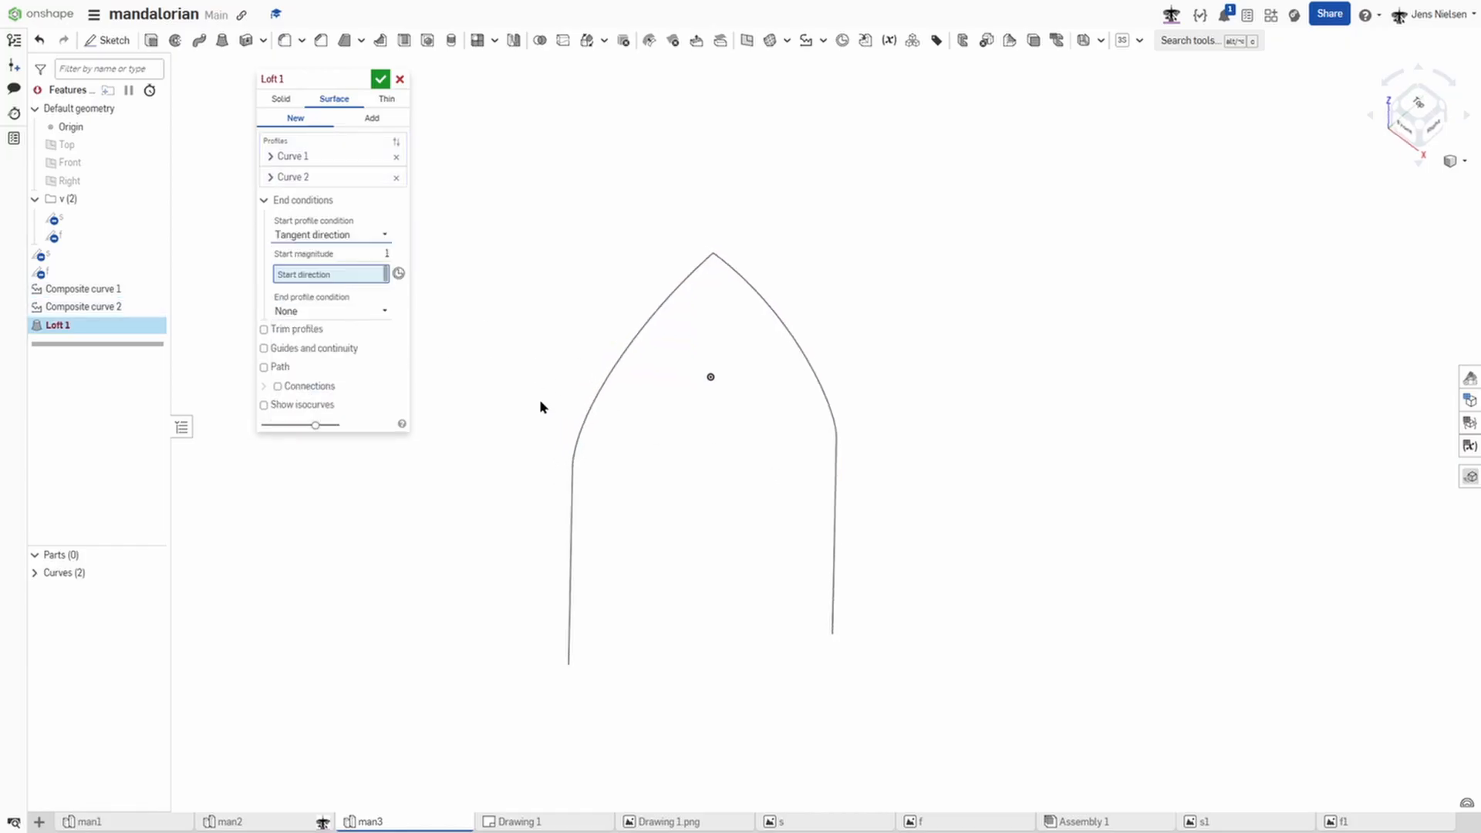
pyautogui.click(106, 179)
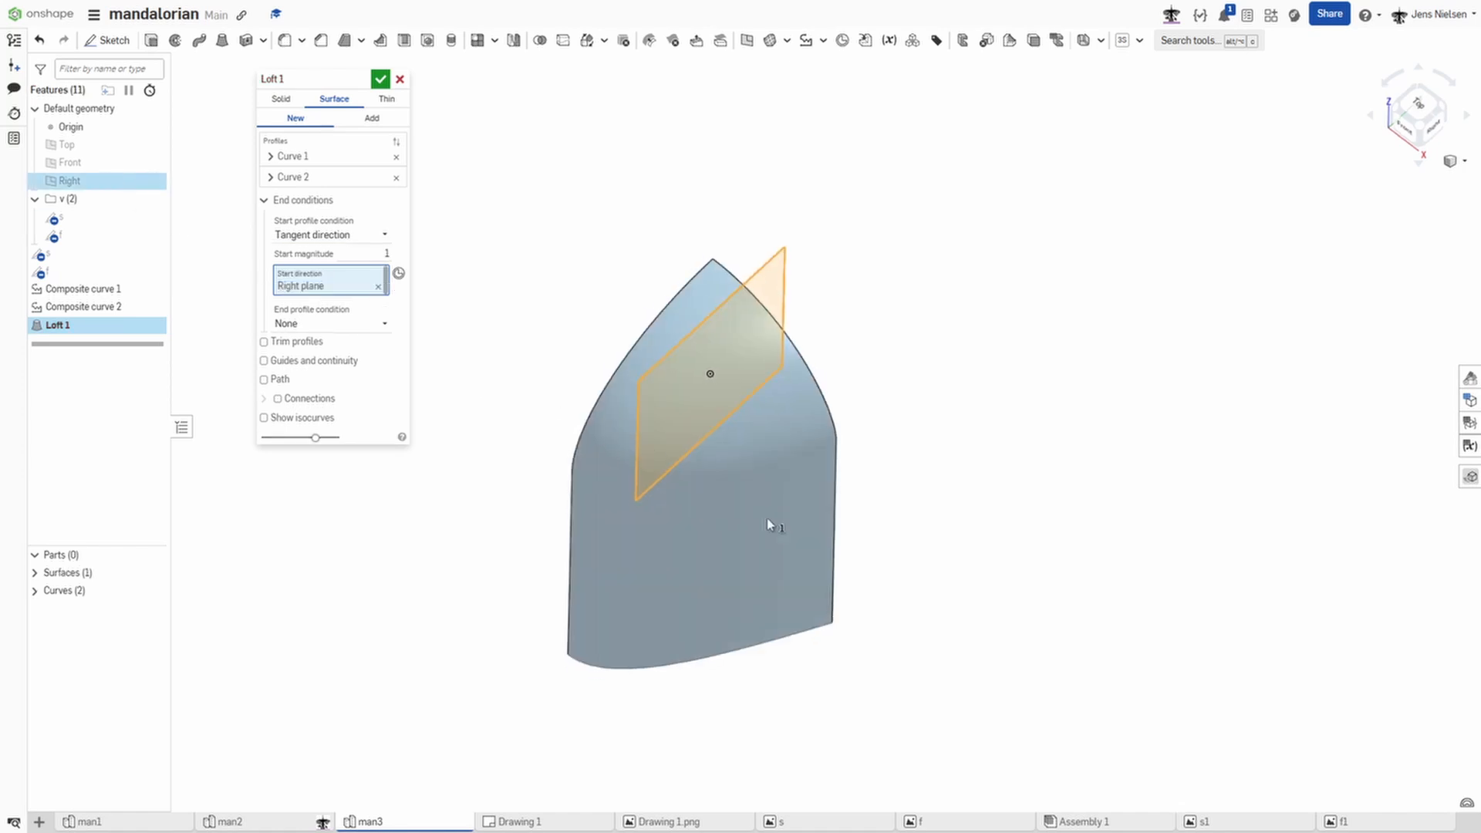
# Step: Set the loft's end profile condition to Tangent direction, using the Front plane as the end direction
pyautogui.click(385, 325)
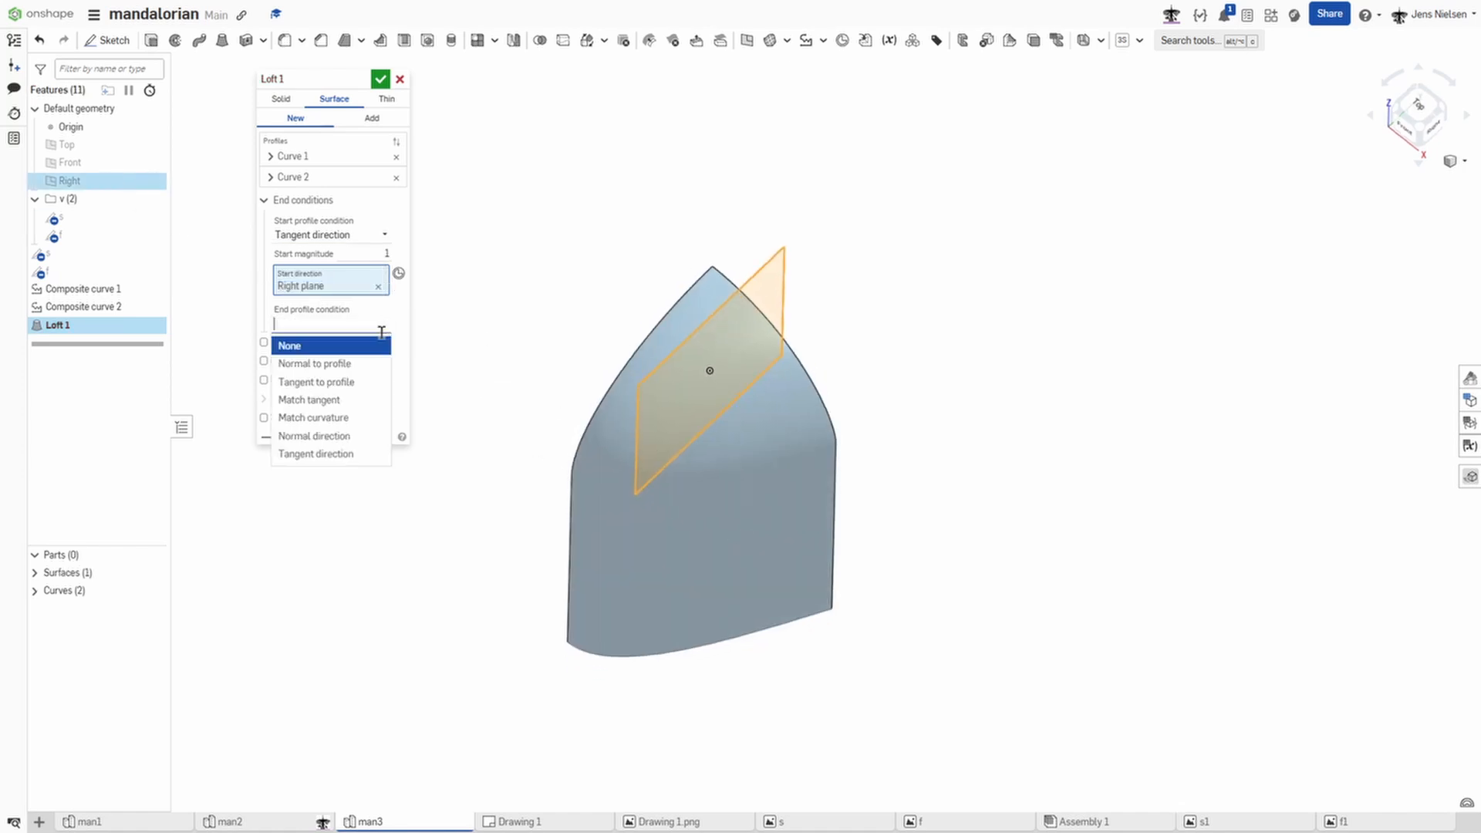
pyautogui.click(344, 455)
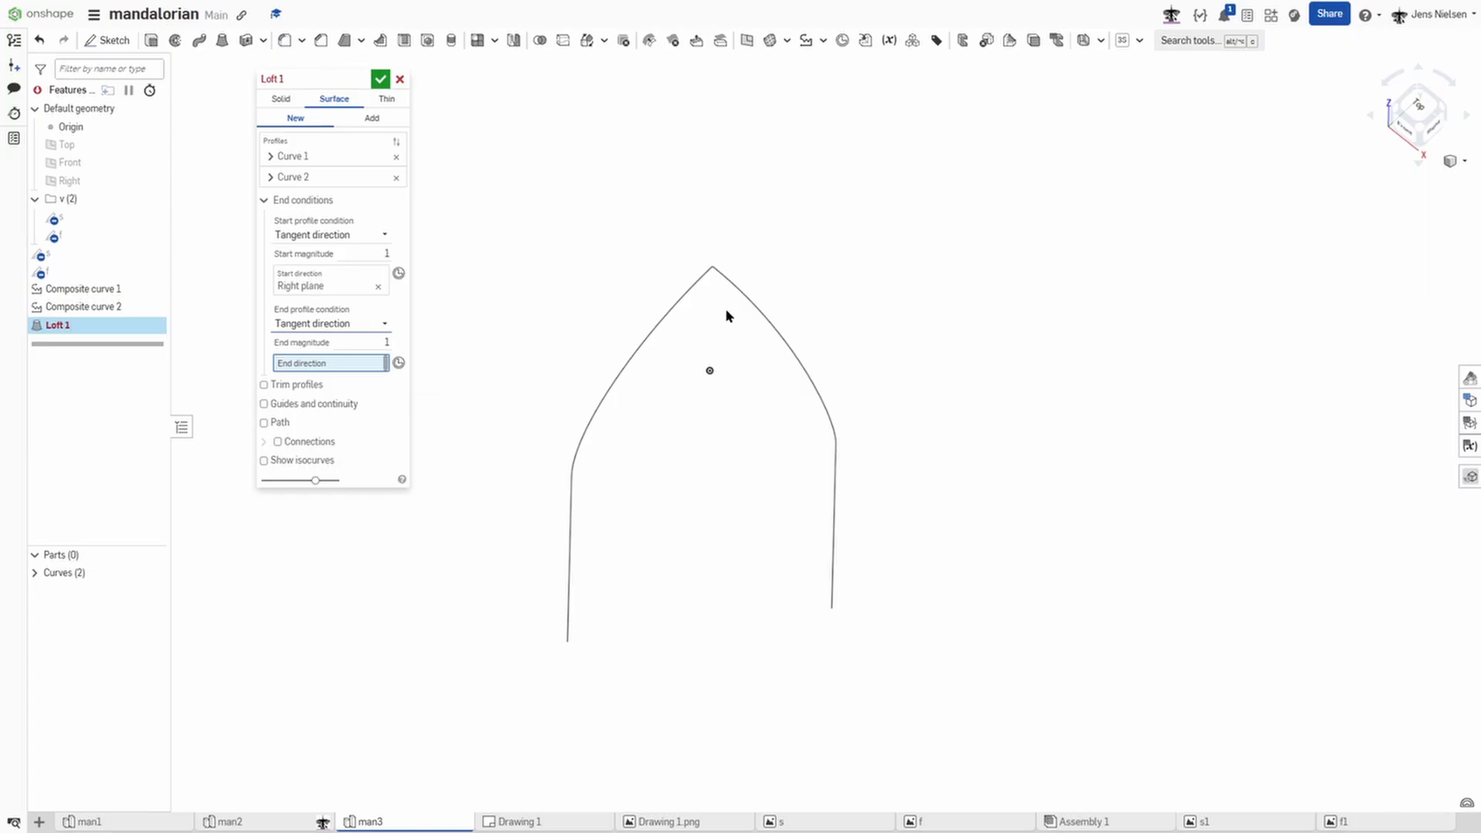
pyautogui.click(101, 164)
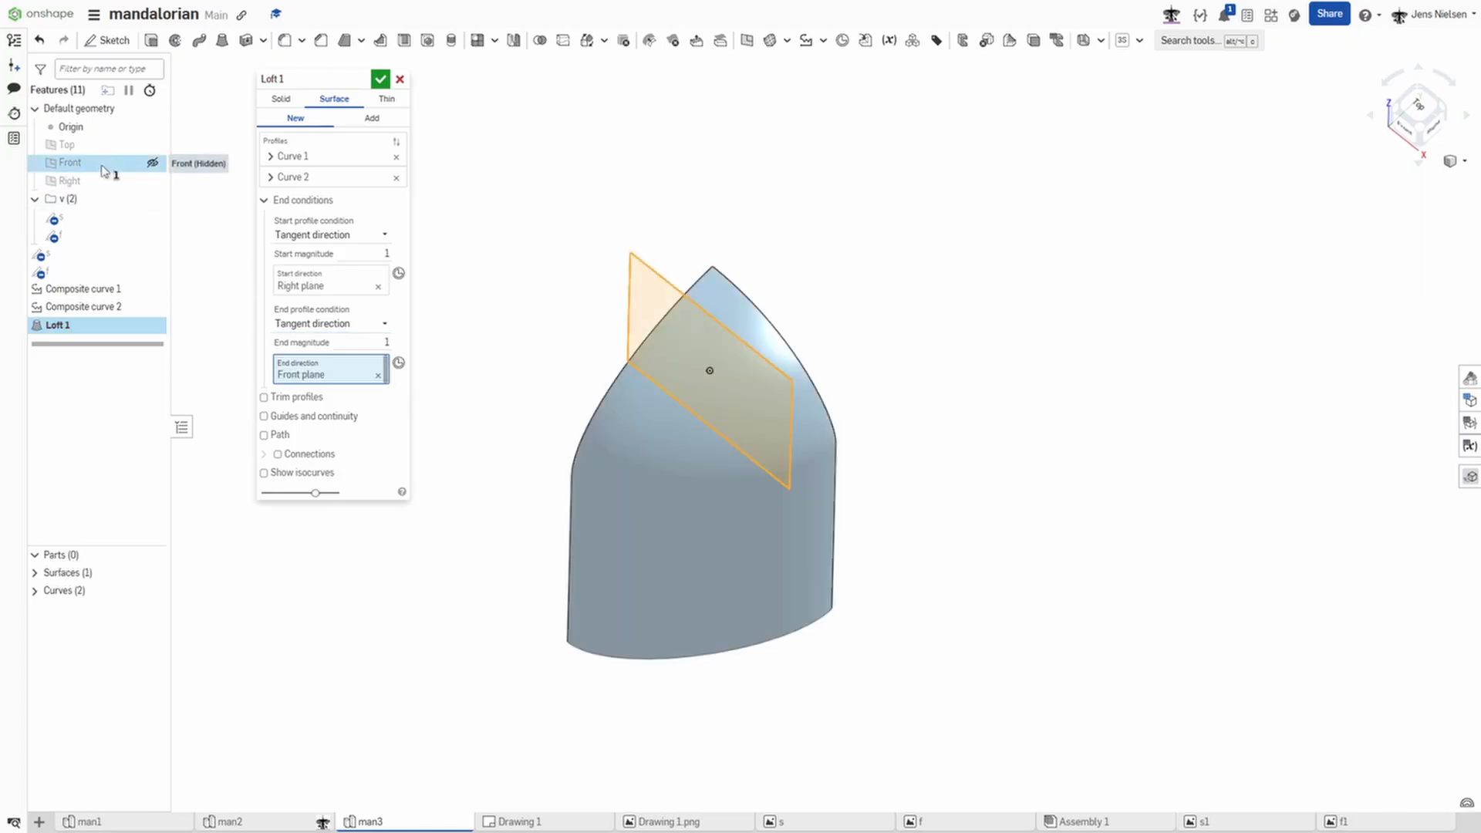
pyautogui.moveTo(454, 199); pyautogui.dragTo(582, 189, button='right')
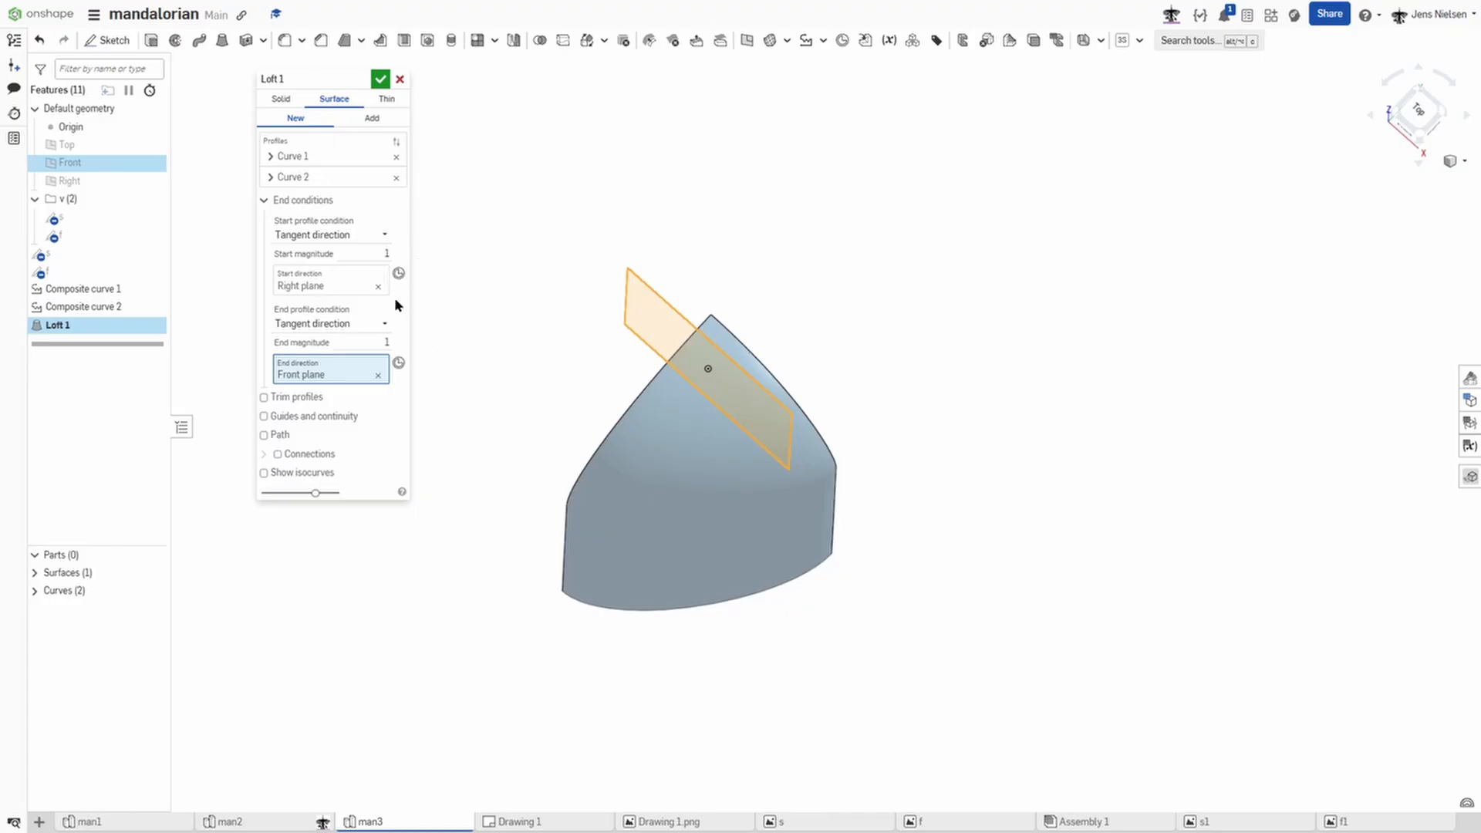
pyautogui.moveTo(455, 399); pyautogui.dragTo(410, 258, button='right')
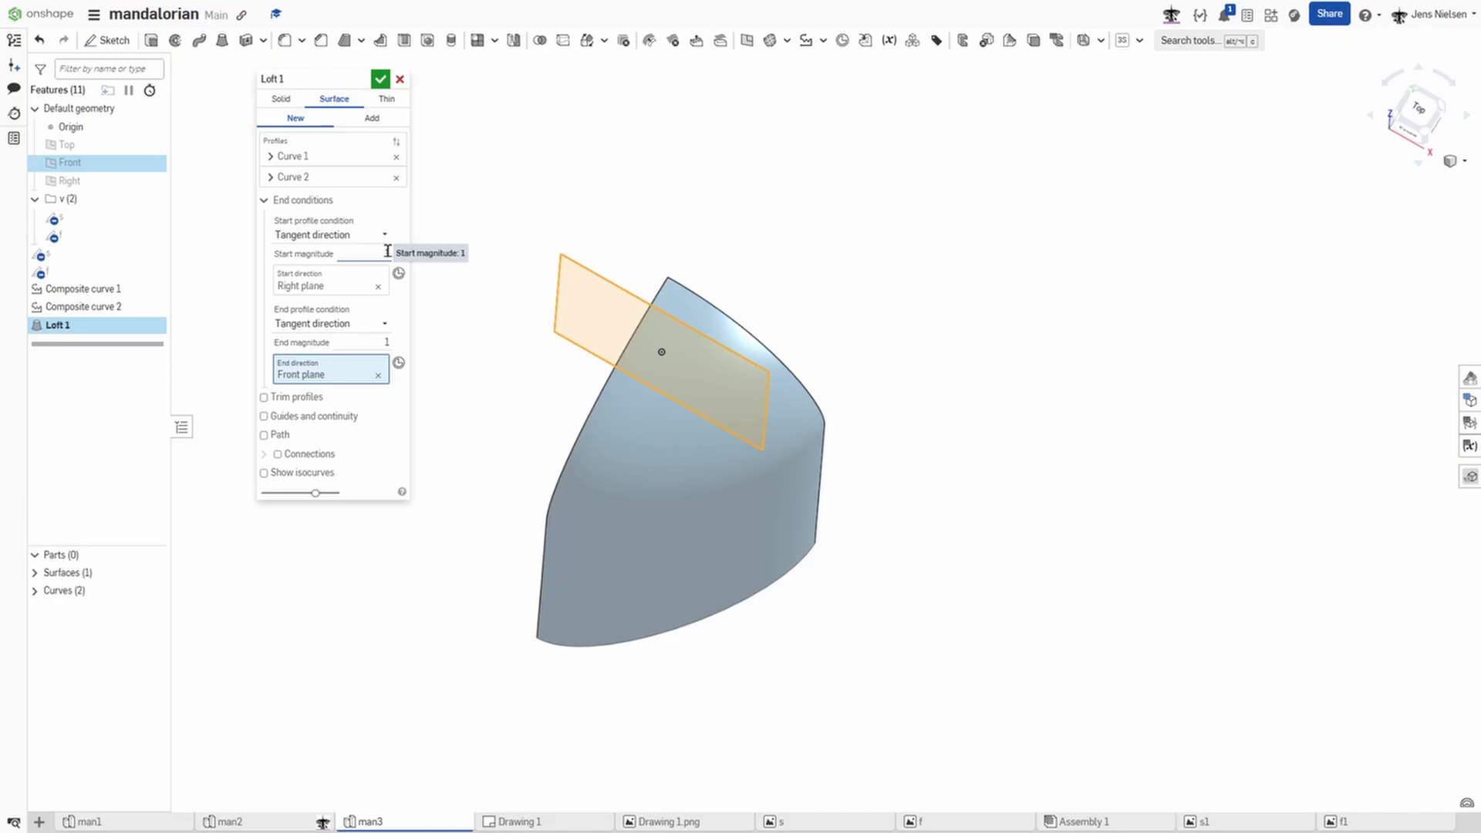
# Step: Set the loft's start magnitude to 2 and finish the loft
pyautogui.click(387, 252)
pyautogui.press('Tab')
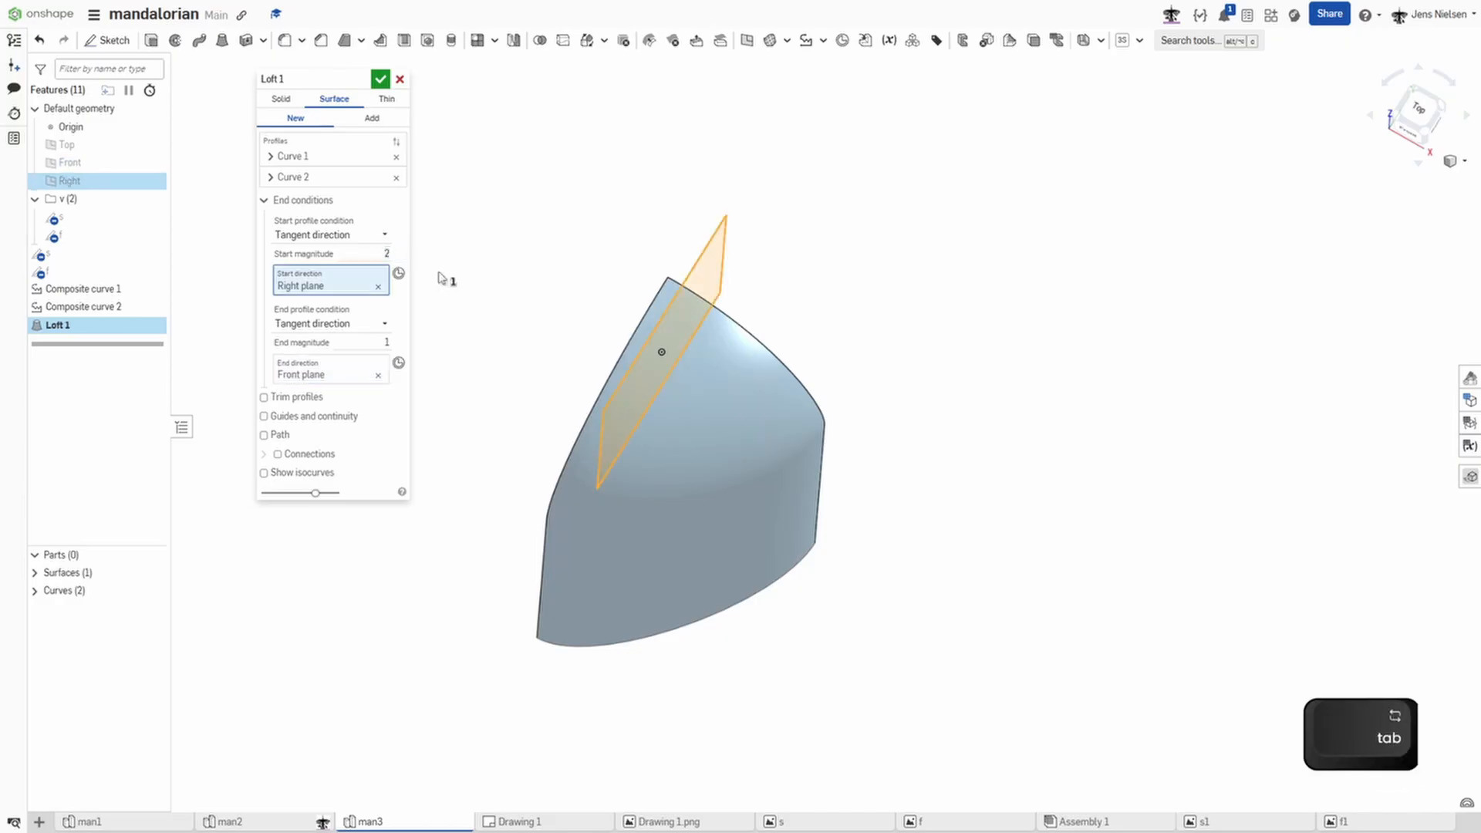
pyautogui.moveTo(506, 259); pyautogui.dragTo(473, 281, button='right')
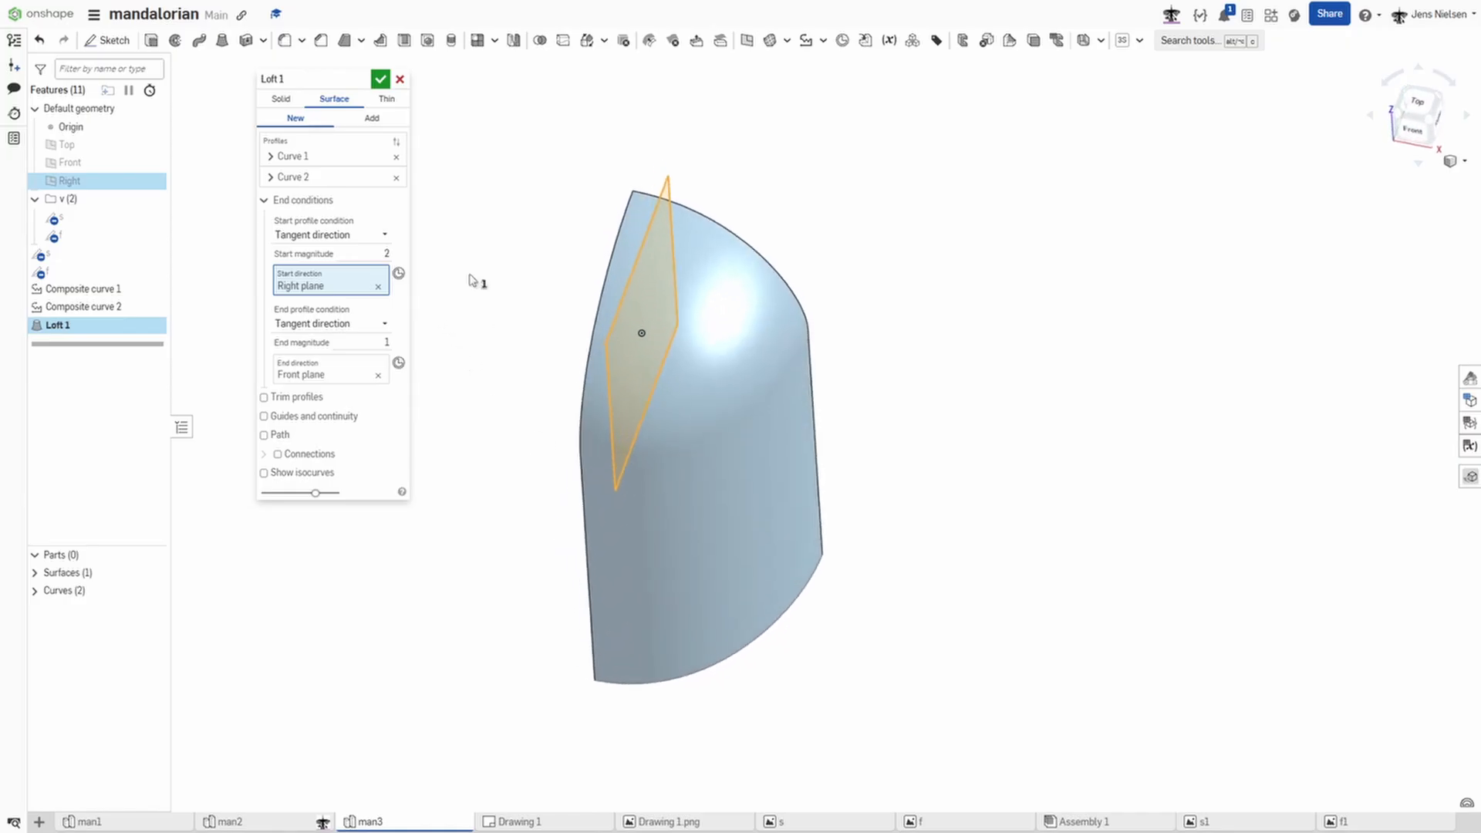
pyautogui.click(380, 80)
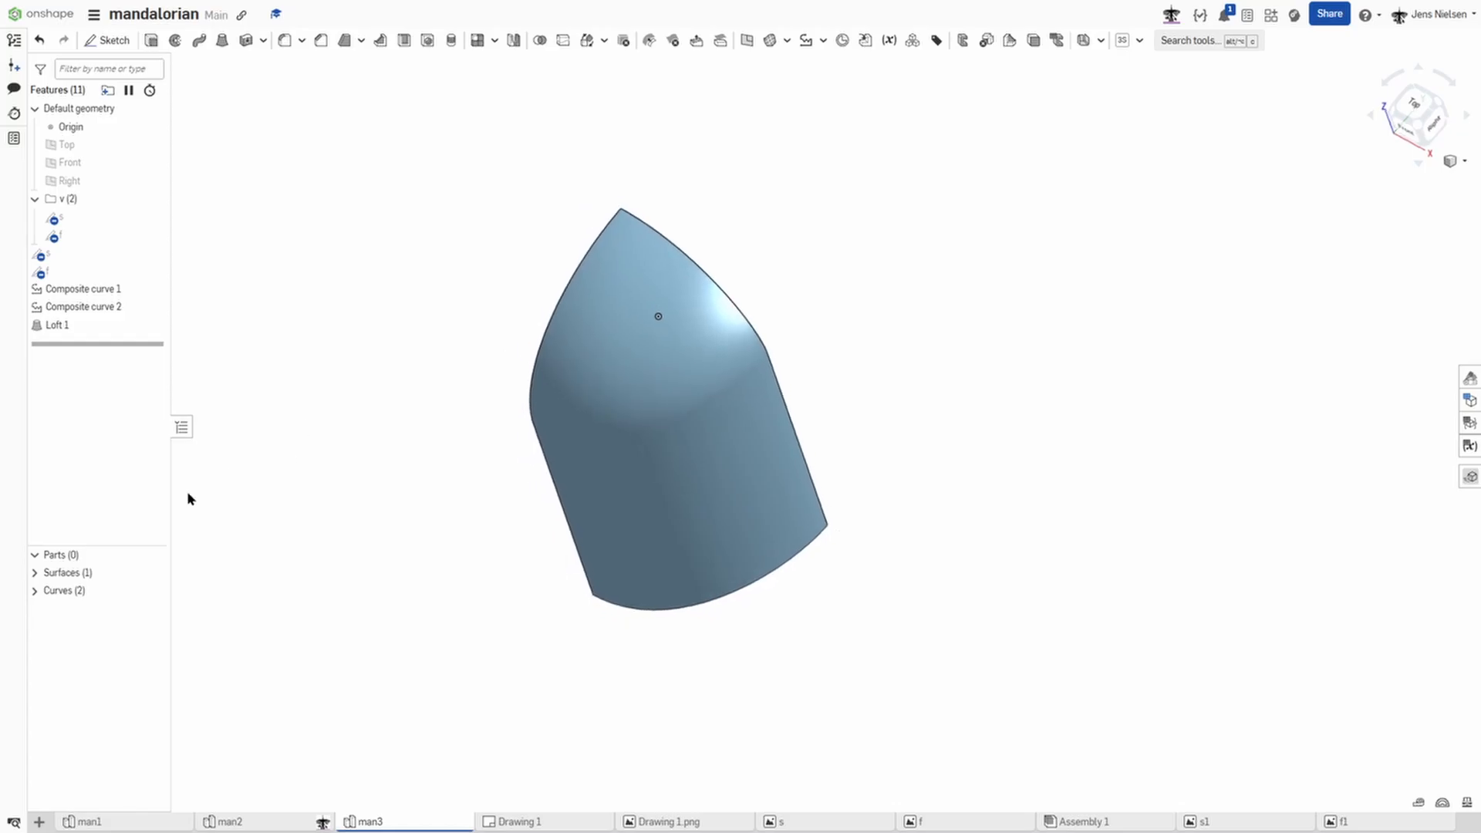
# Step: Change the lofted surface's appearance to neutral grey B3B3B3
pyautogui.click(35, 574)
pyautogui.rightClick(79, 595)
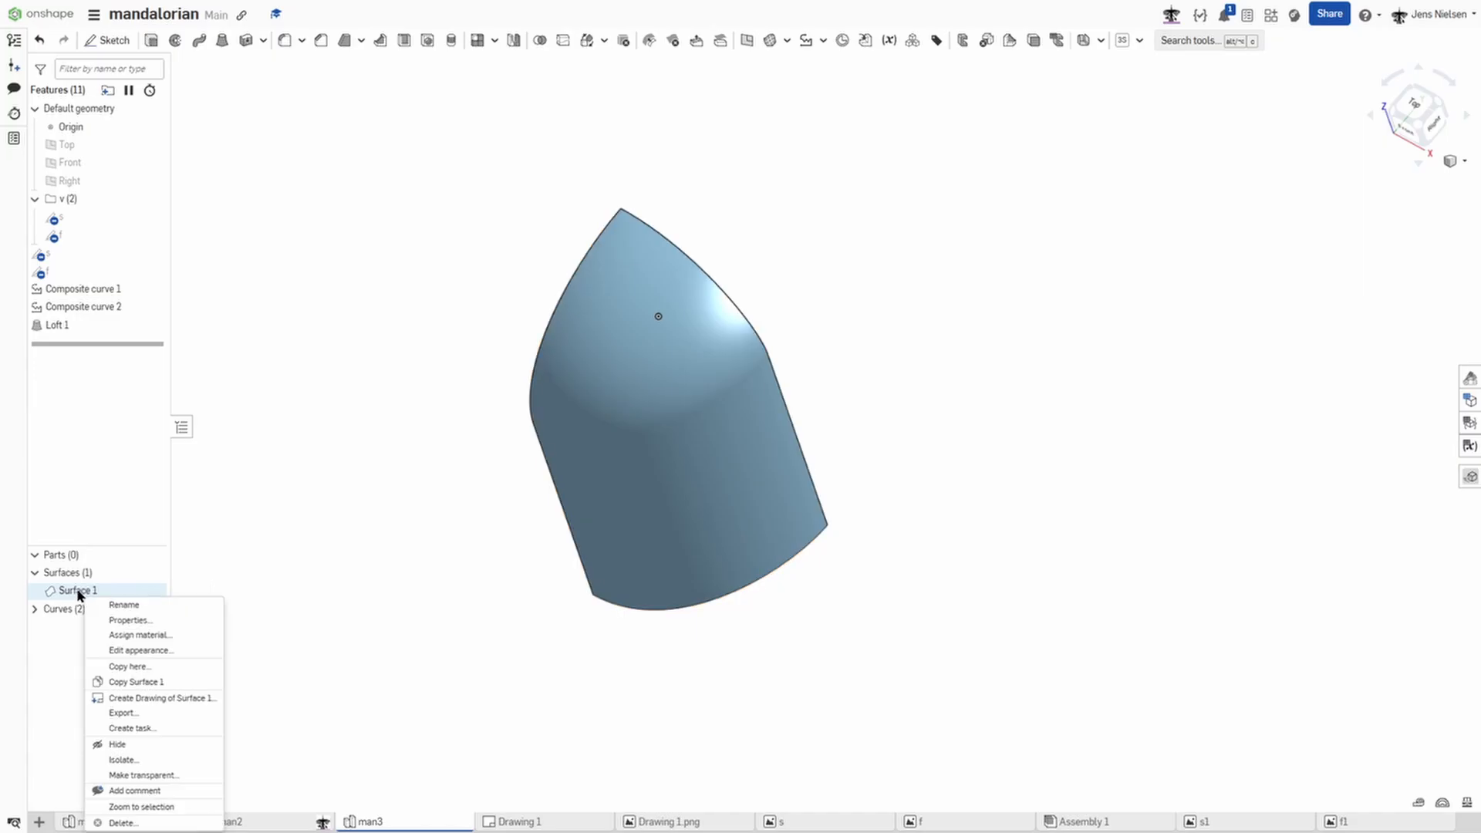
pyautogui.click(138, 650)
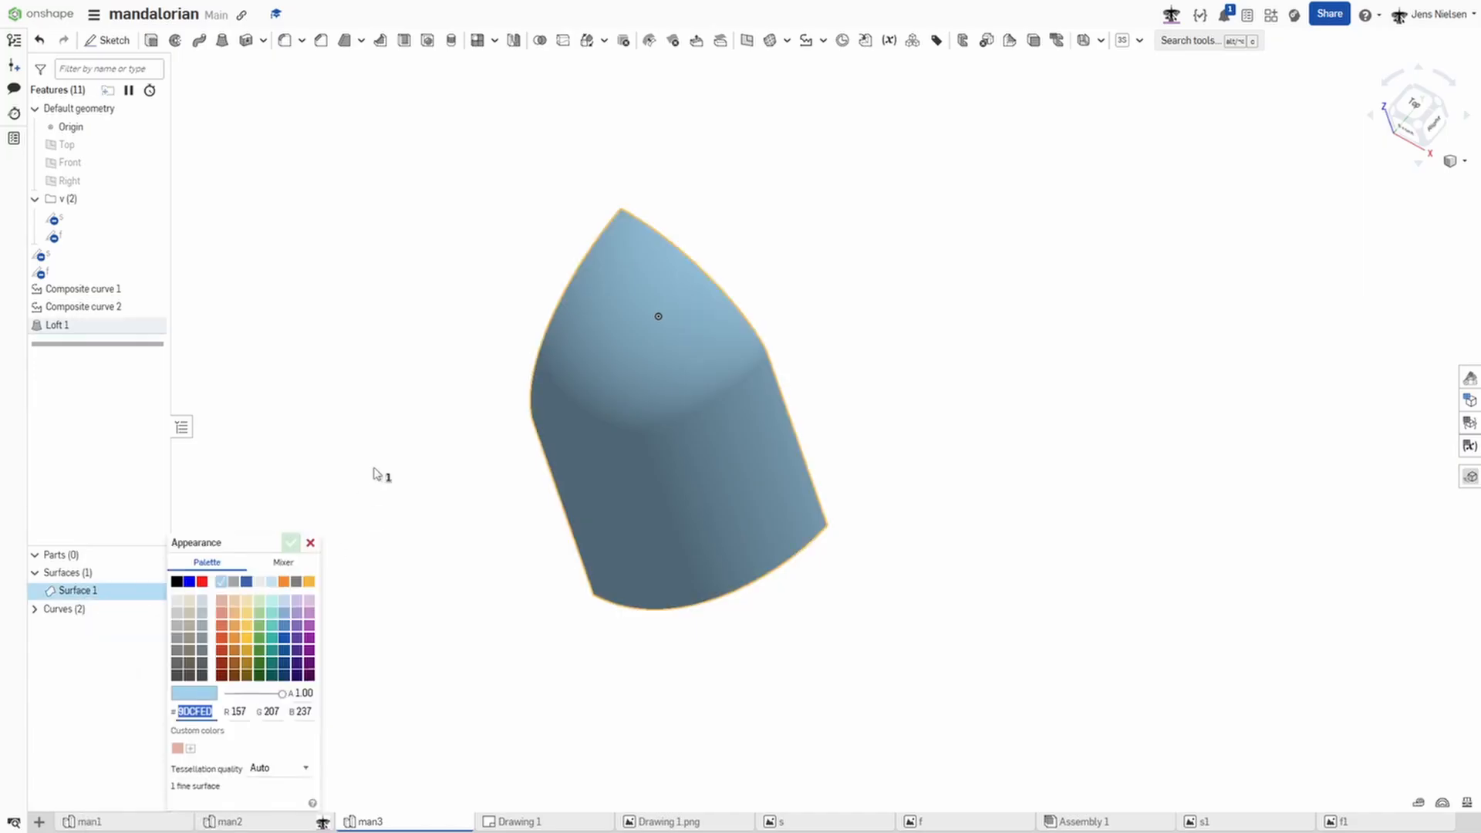
pyautogui.click(202, 628)
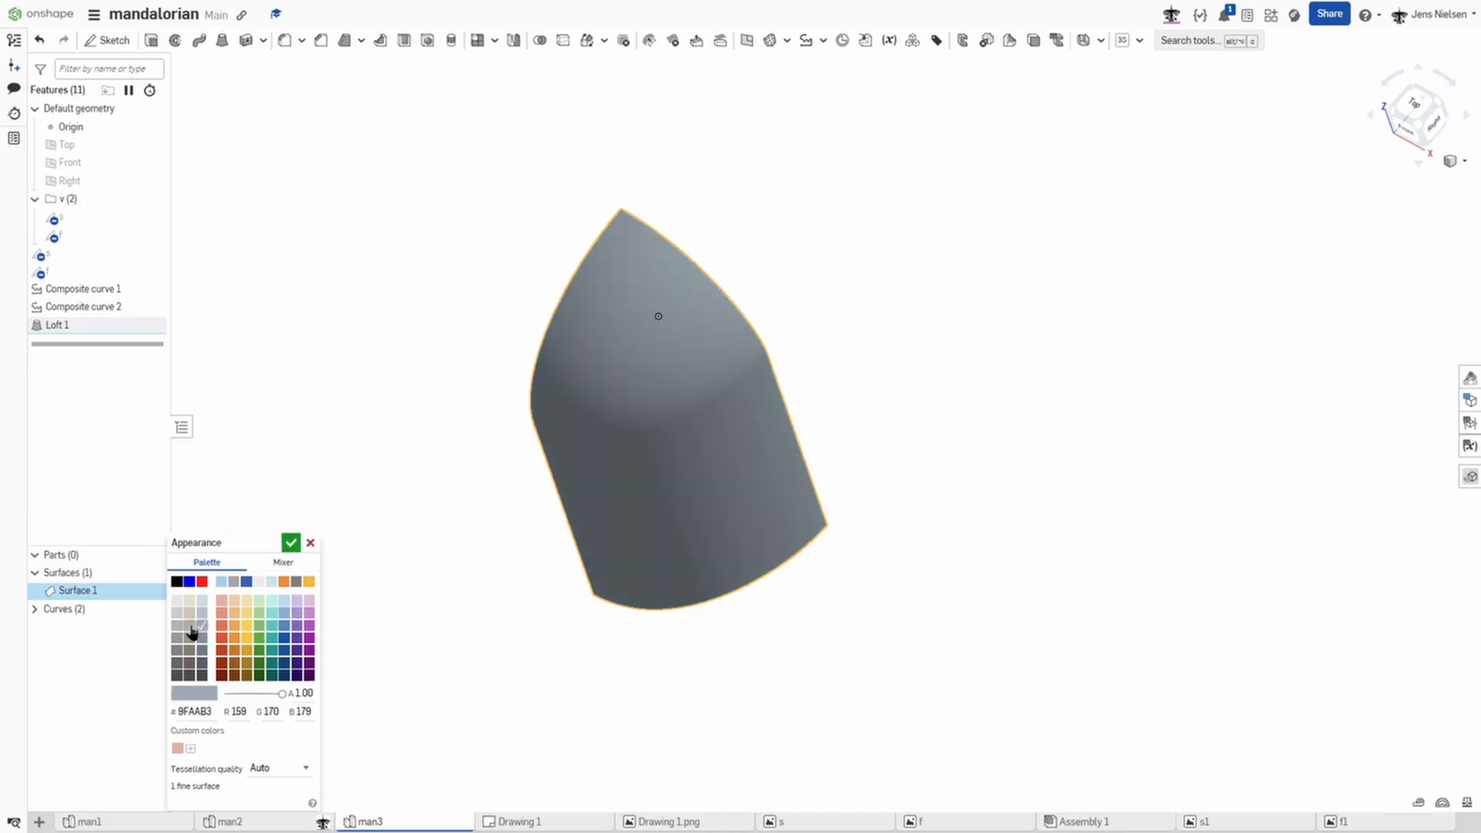
pyautogui.click(177, 627)
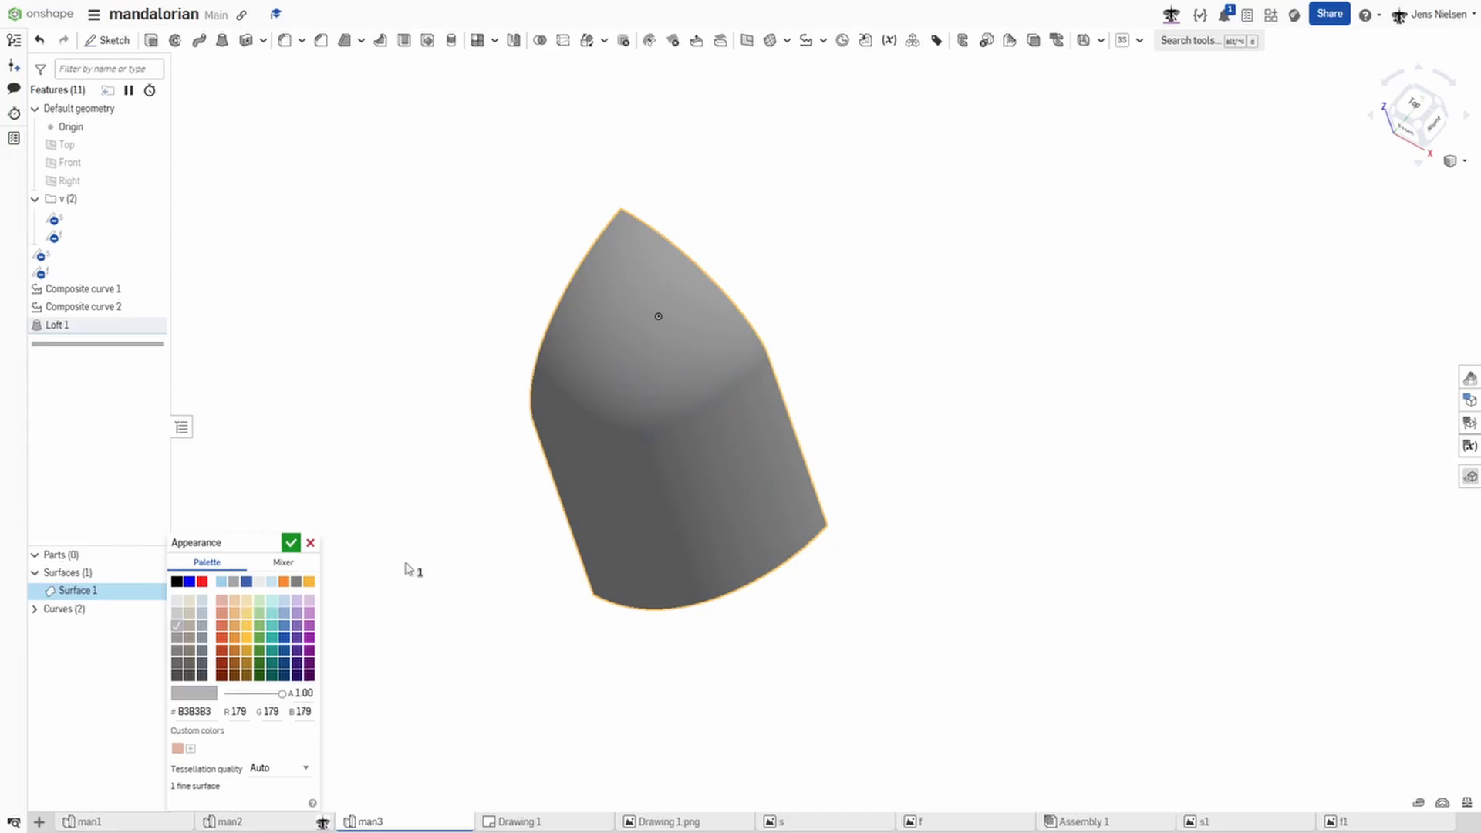
pyautogui.click(291, 542)
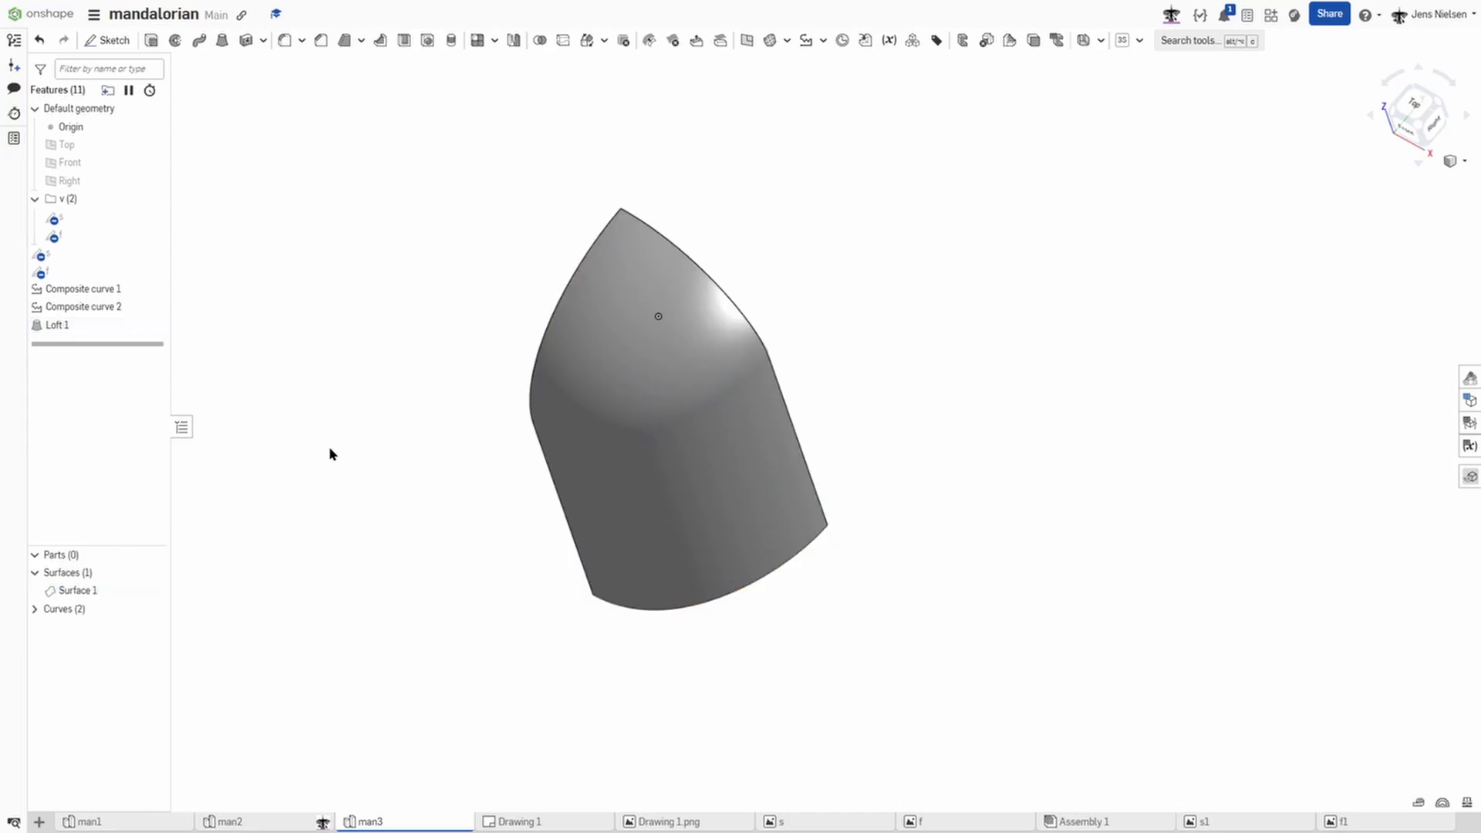
# Step: Mirror the lofted surface across the Front plane as a new surface
pyautogui.click(513, 41)
pyautogui.click(605, 314)
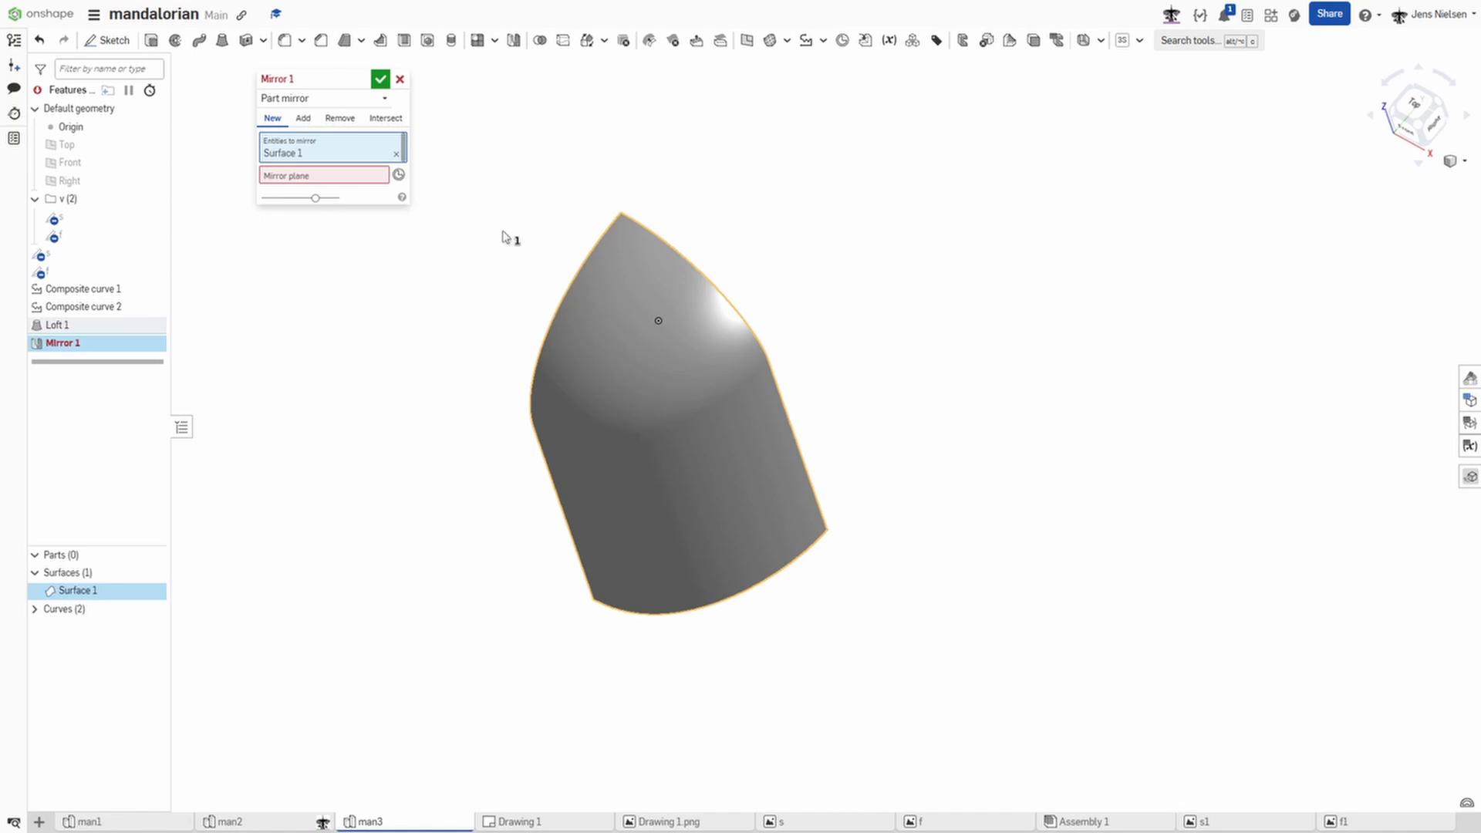
pyautogui.click(365, 174)
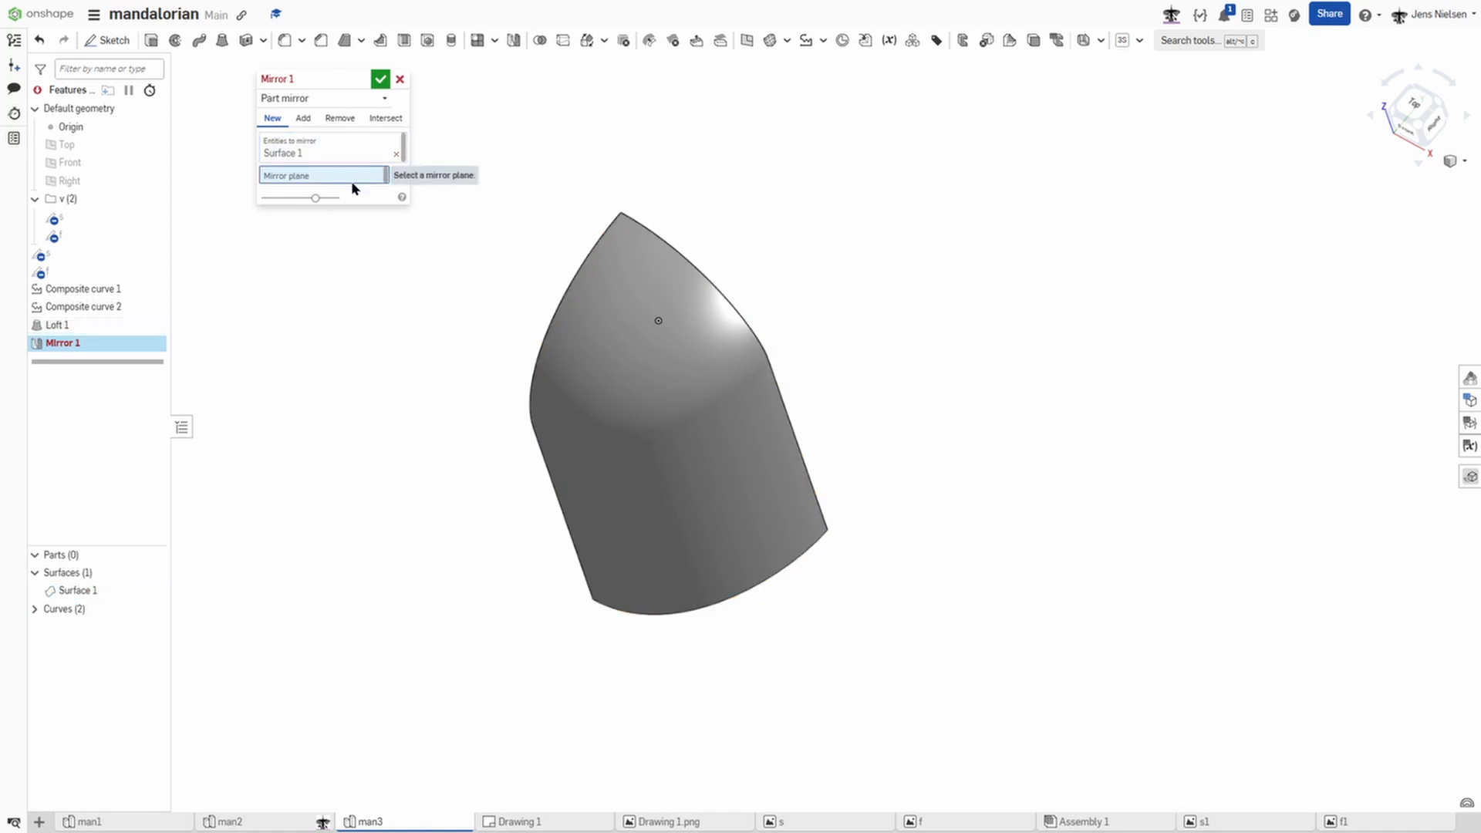
pyautogui.click(109, 163)
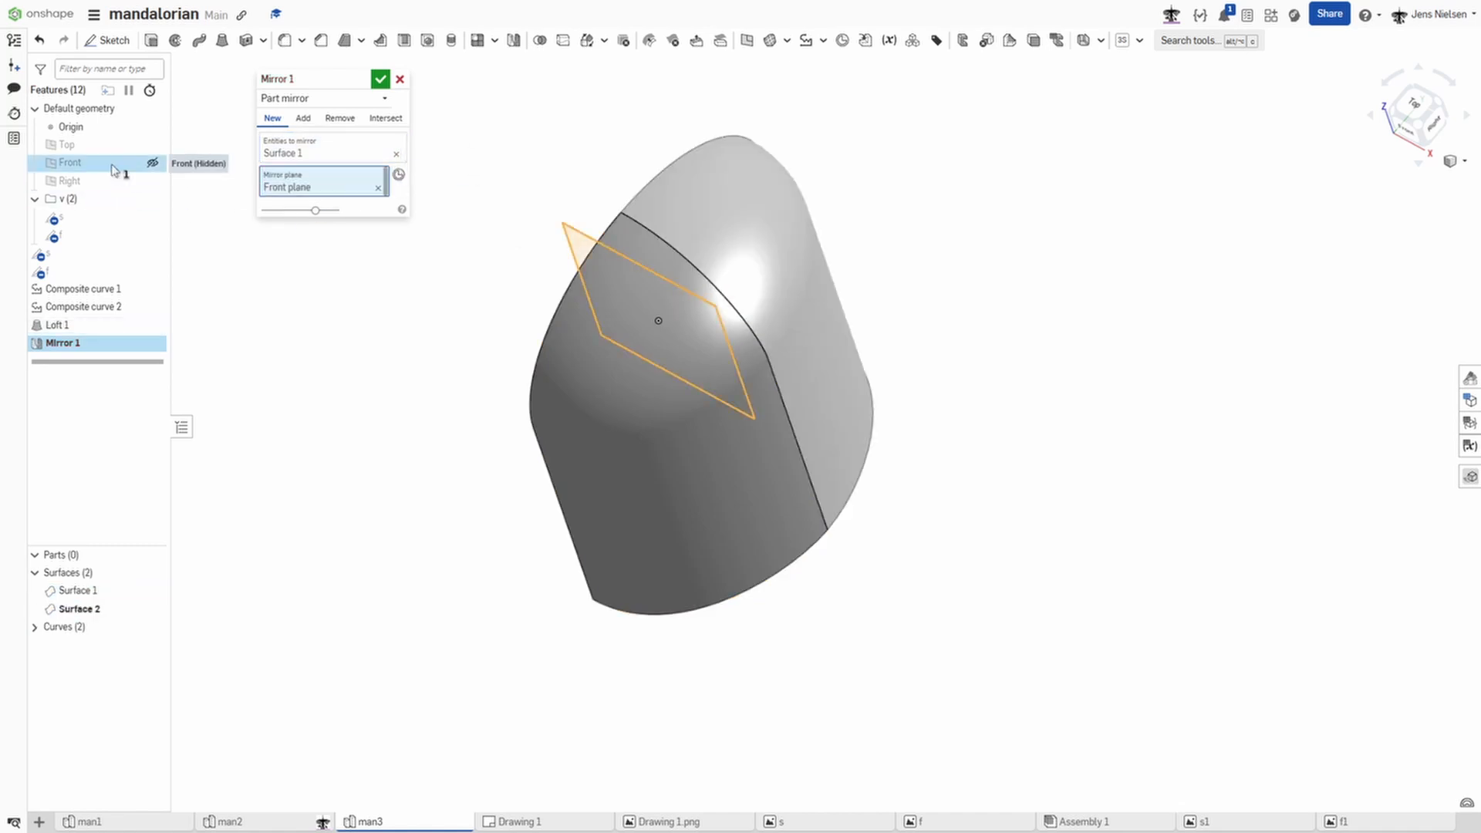
pyautogui.click(379, 80)
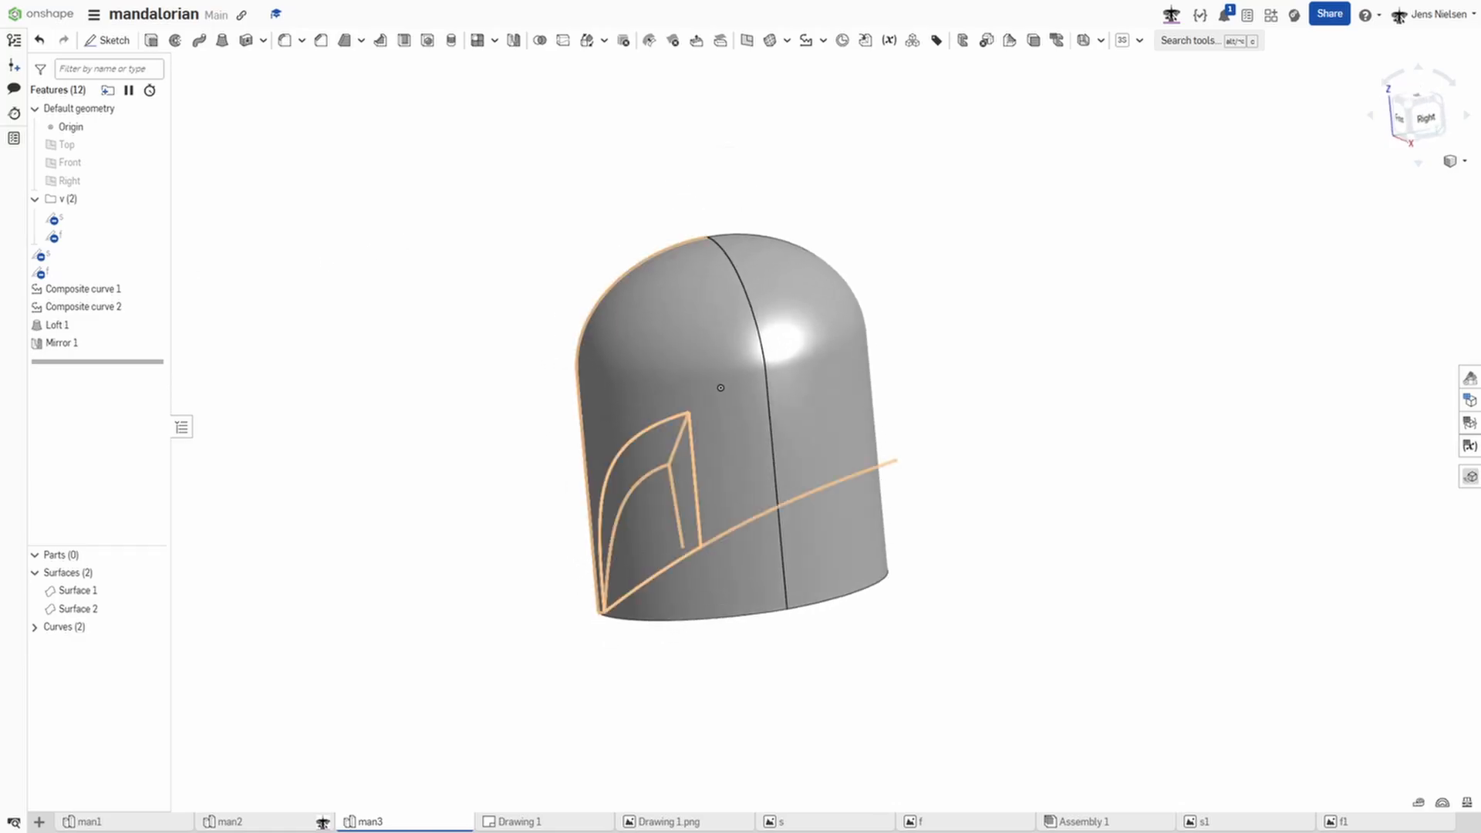
# Step: Show side profile sketch s and project its long lower curve onto both shell faces, using the Right plane as the direction
pyautogui.click(154, 254)
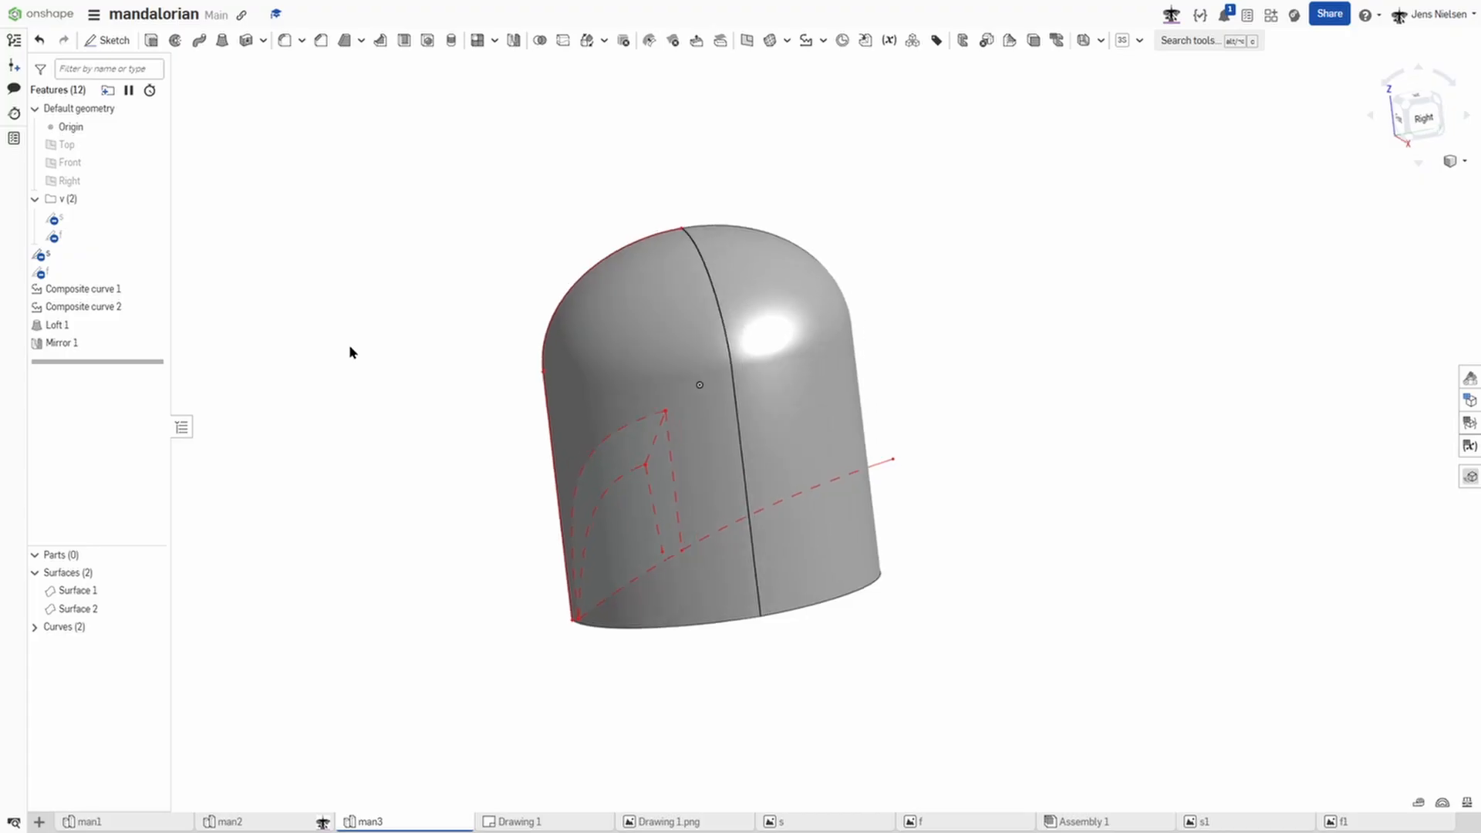
pyautogui.click(824, 40)
pyautogui.click(839, 112)
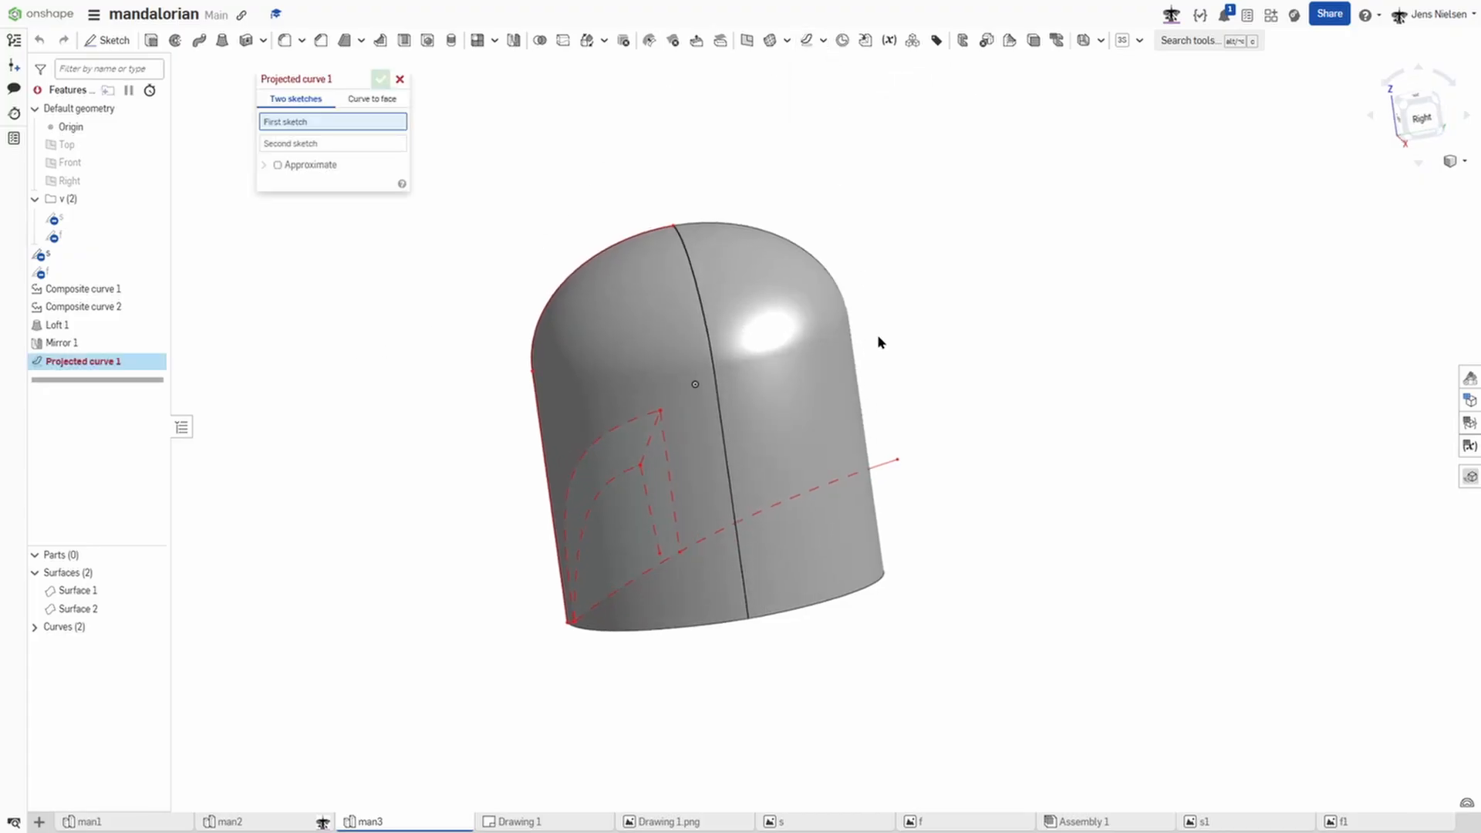
pyautogui.click(879, 466)
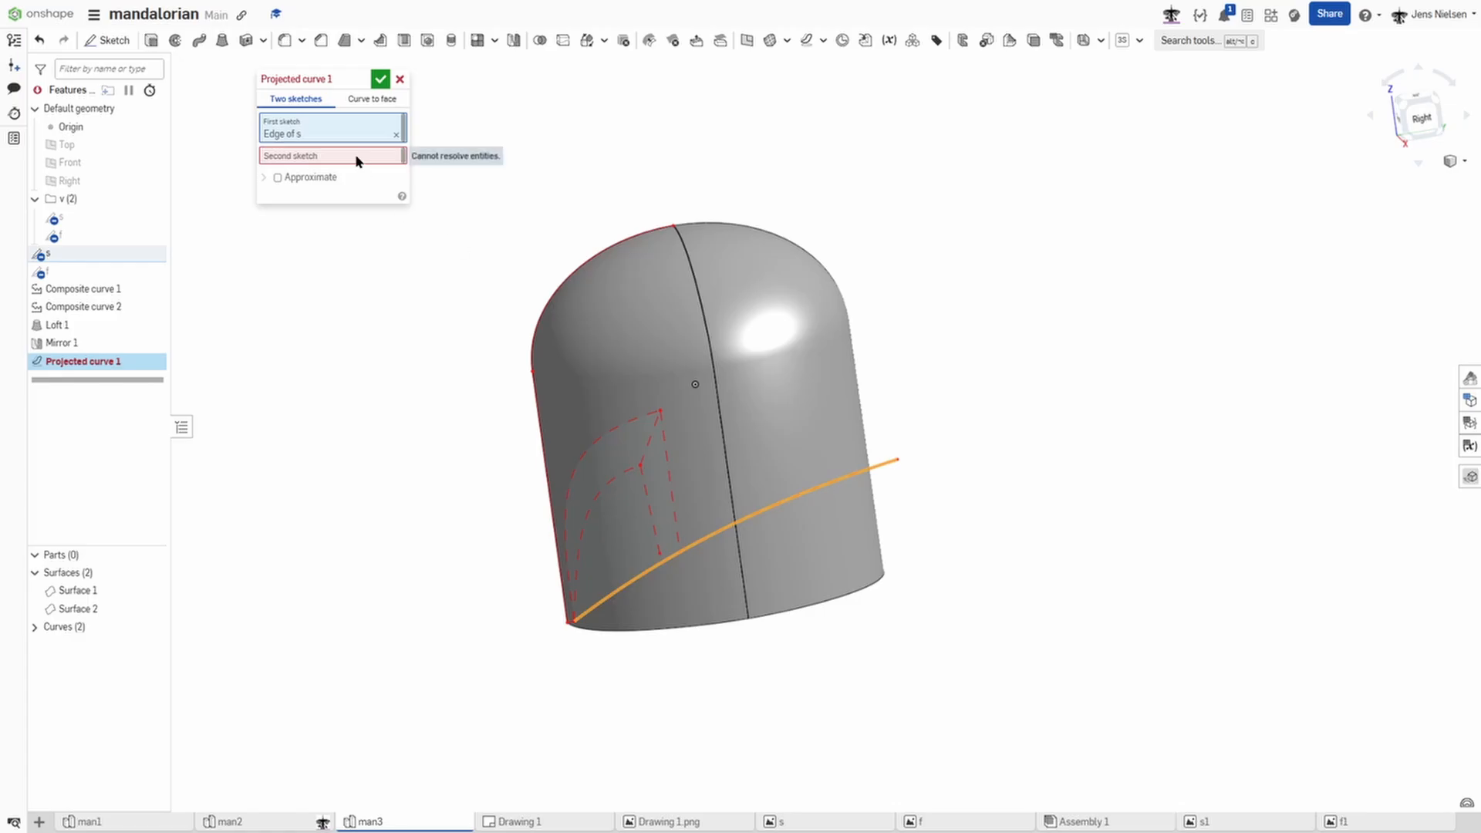
pyautogui.click(359, 102)
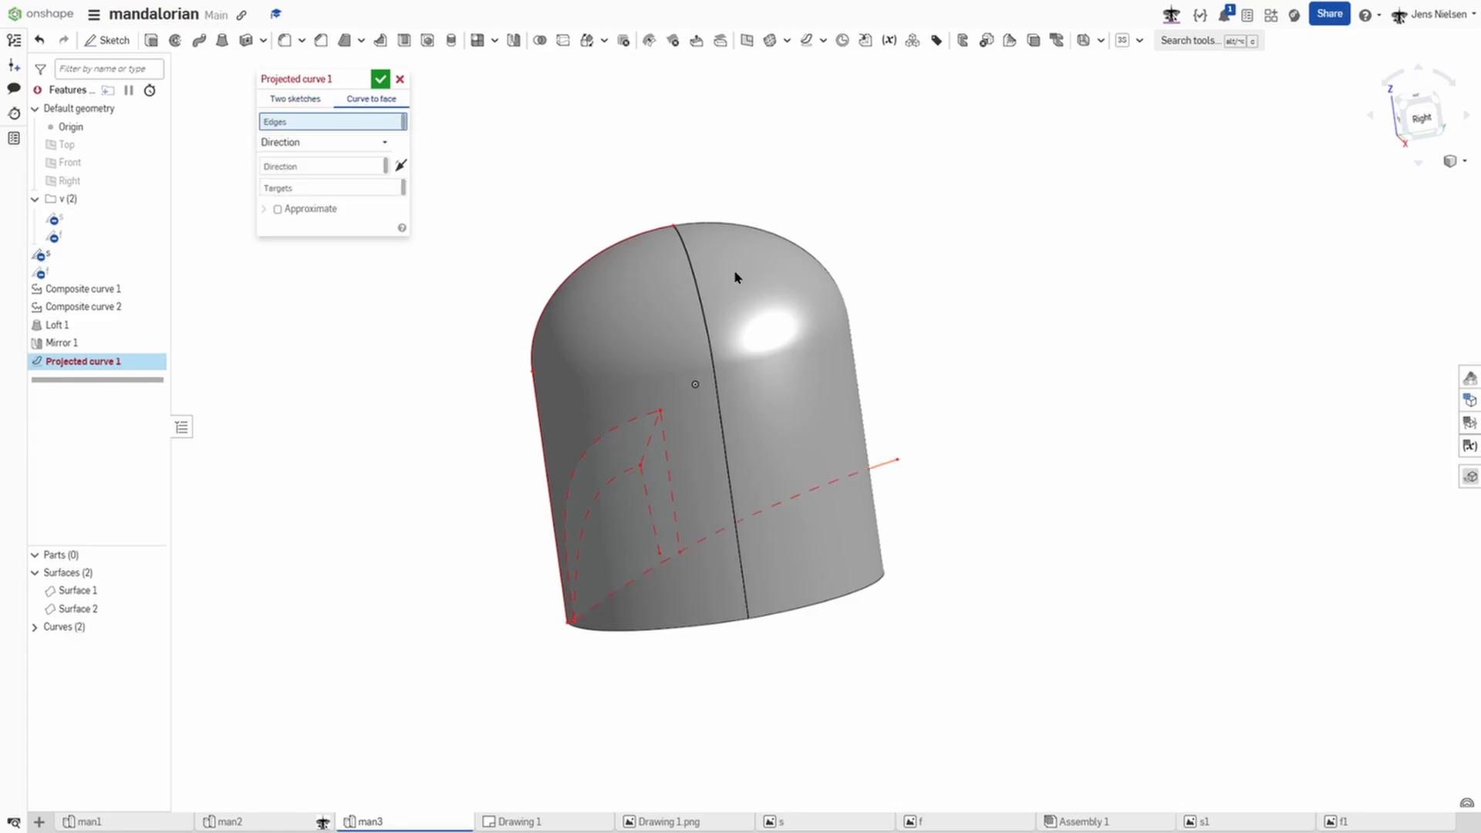
pyautogui.click(887, 460)
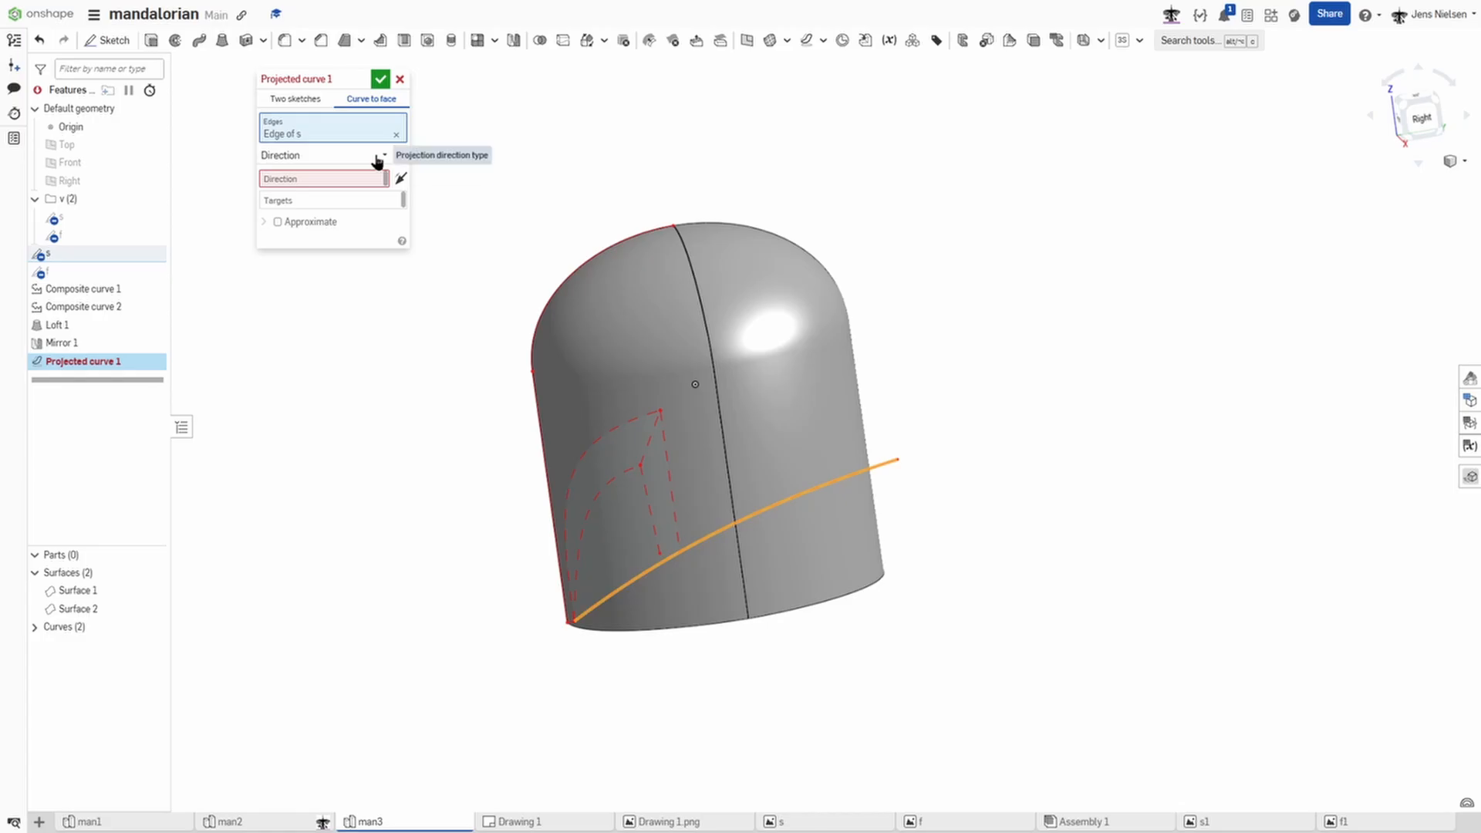
pyautogui.click(357, 176)
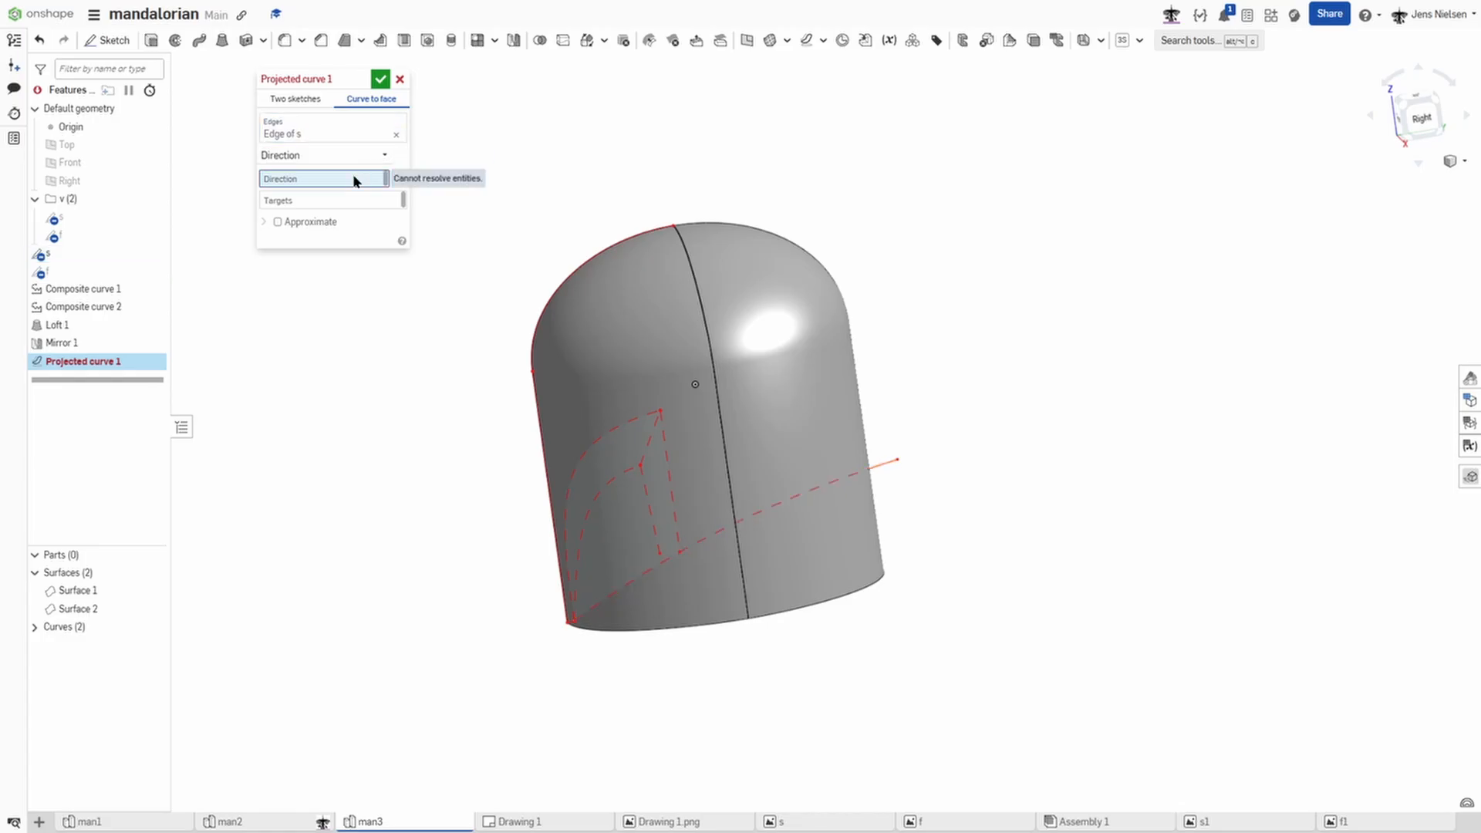
pyautogui.click(108, 179)
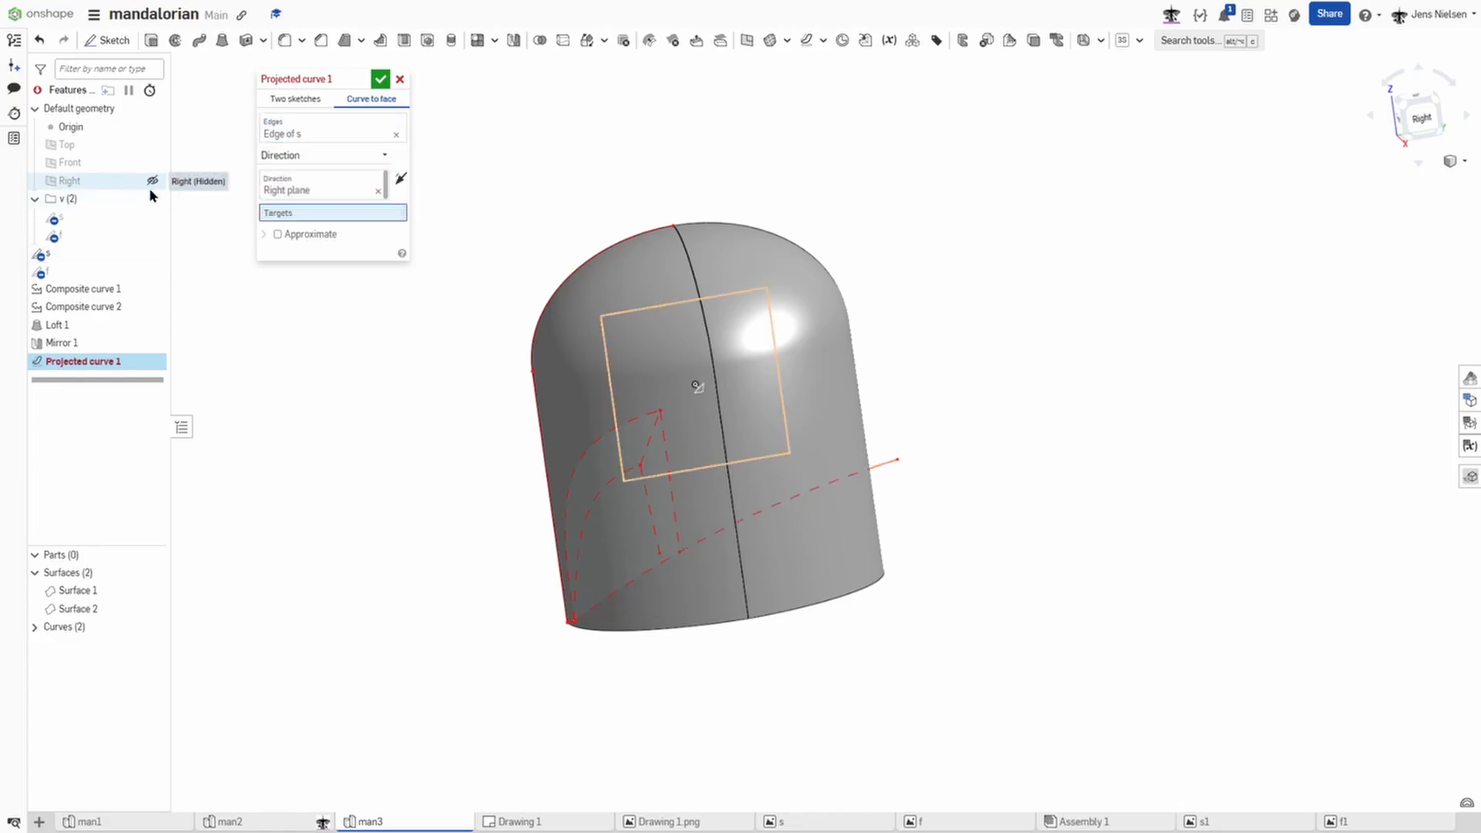
pyautogui.click(700, 466)
pyautogui.click(766, 470)
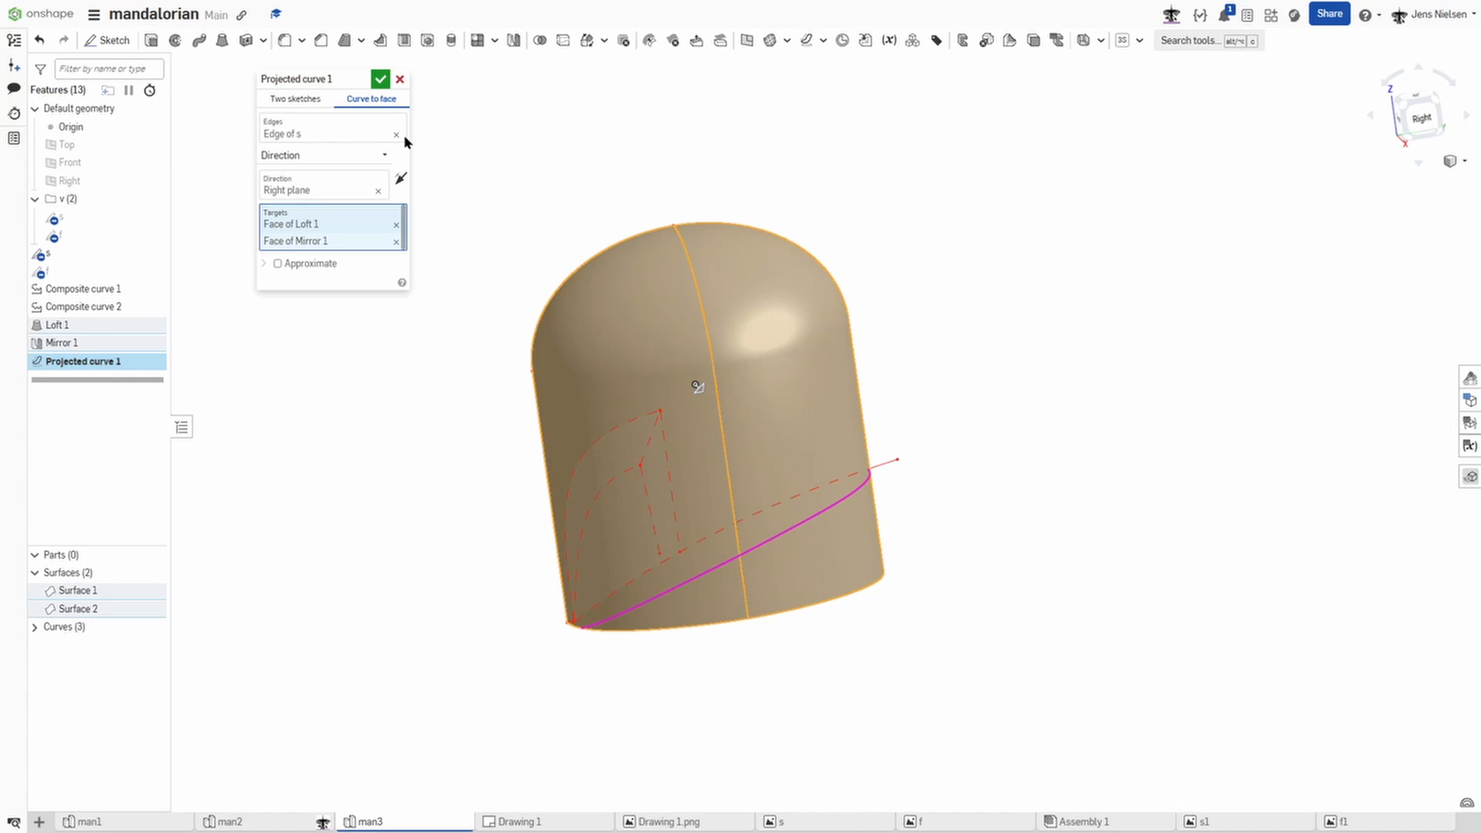
pyautogui.click(382, 80)
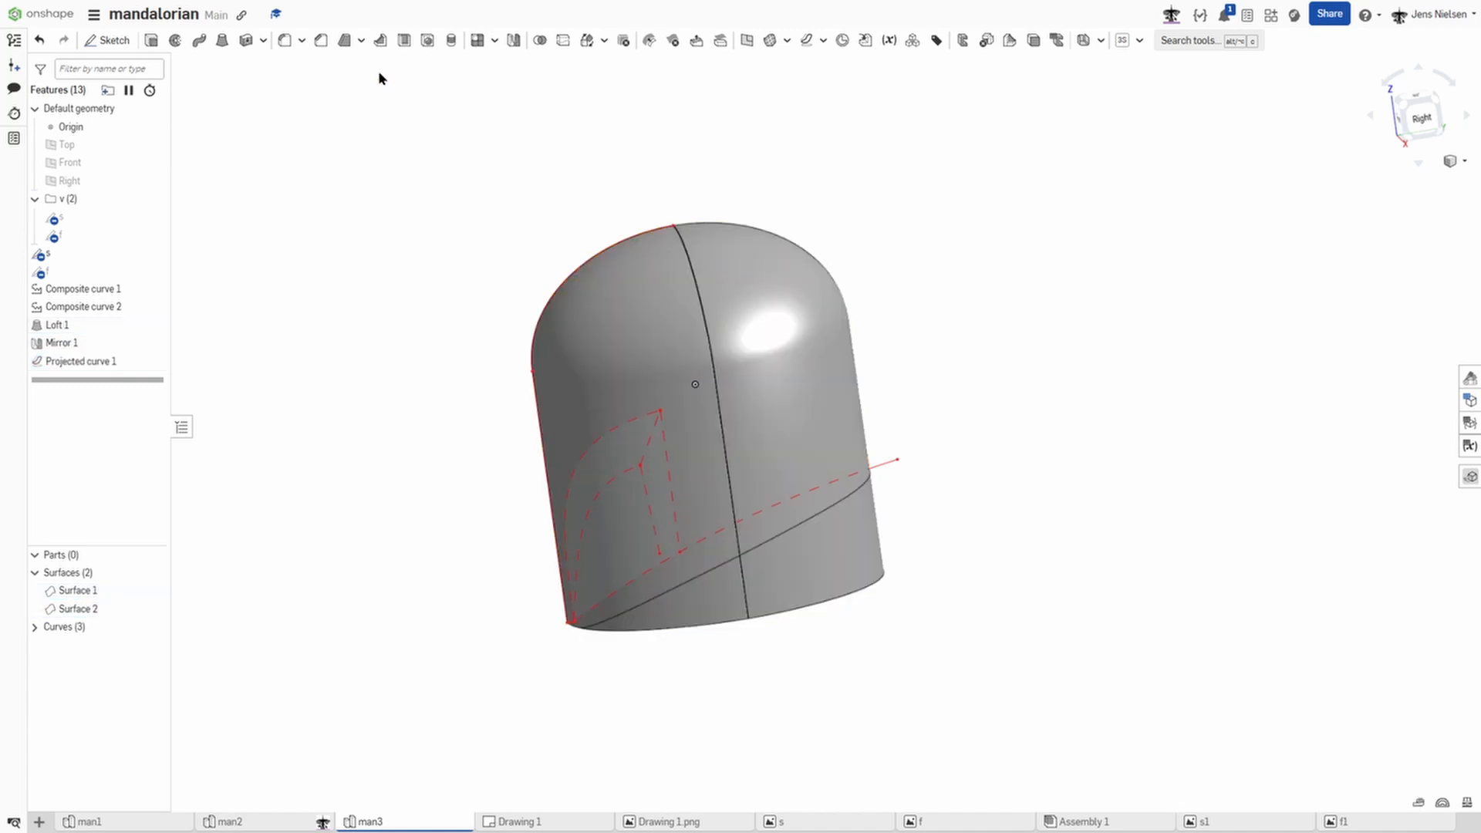
# Step: Split both shell faces with the projected lower curve, using a Normal to target edge projection
pyautogui.click(563, 41)
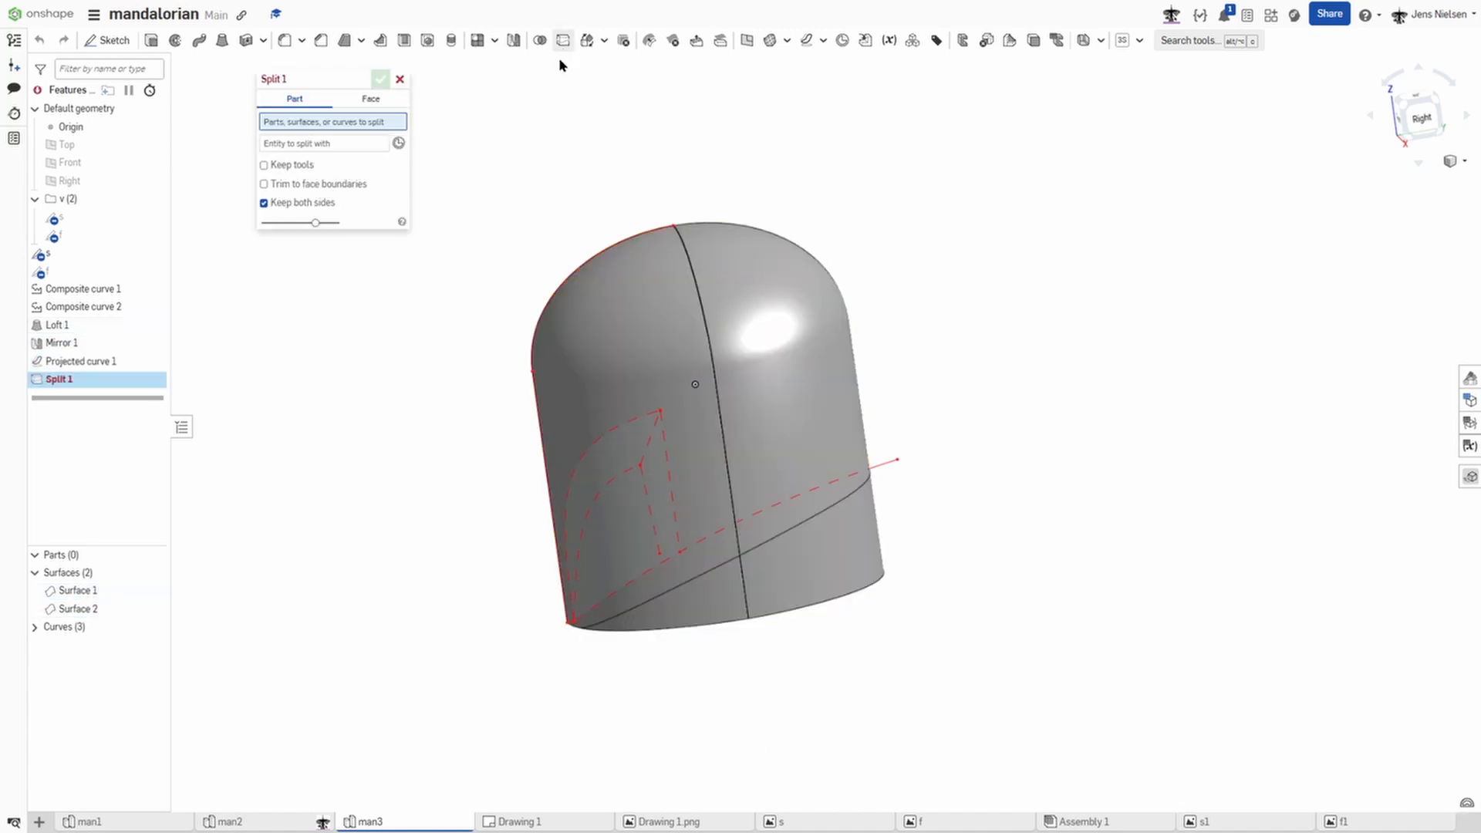
pyautogui.click(371, 99)
pyautogui.click(628, 424)
pyautogui.click(768, 443)
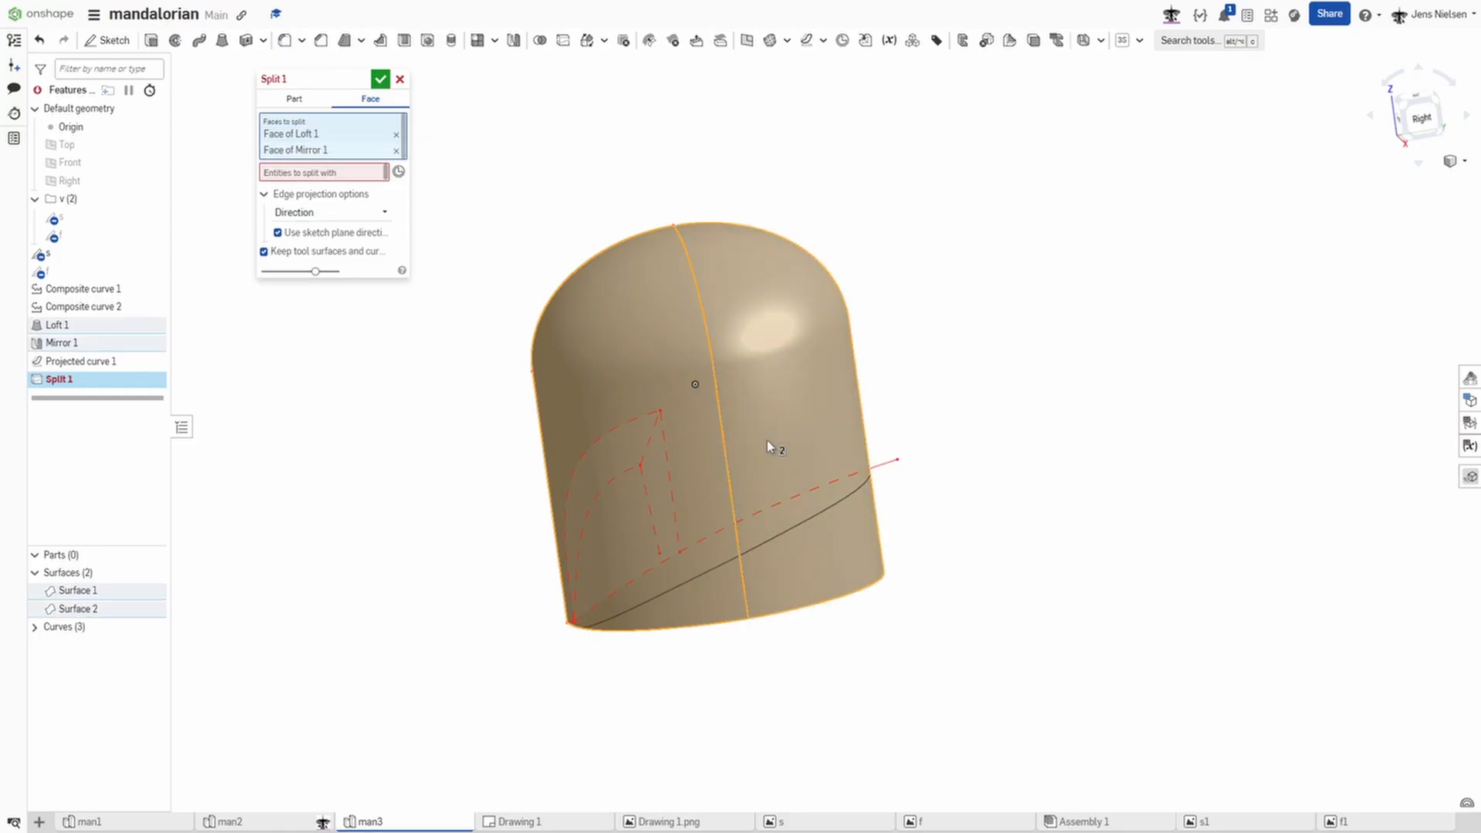
pyautogui.click(345, 173)
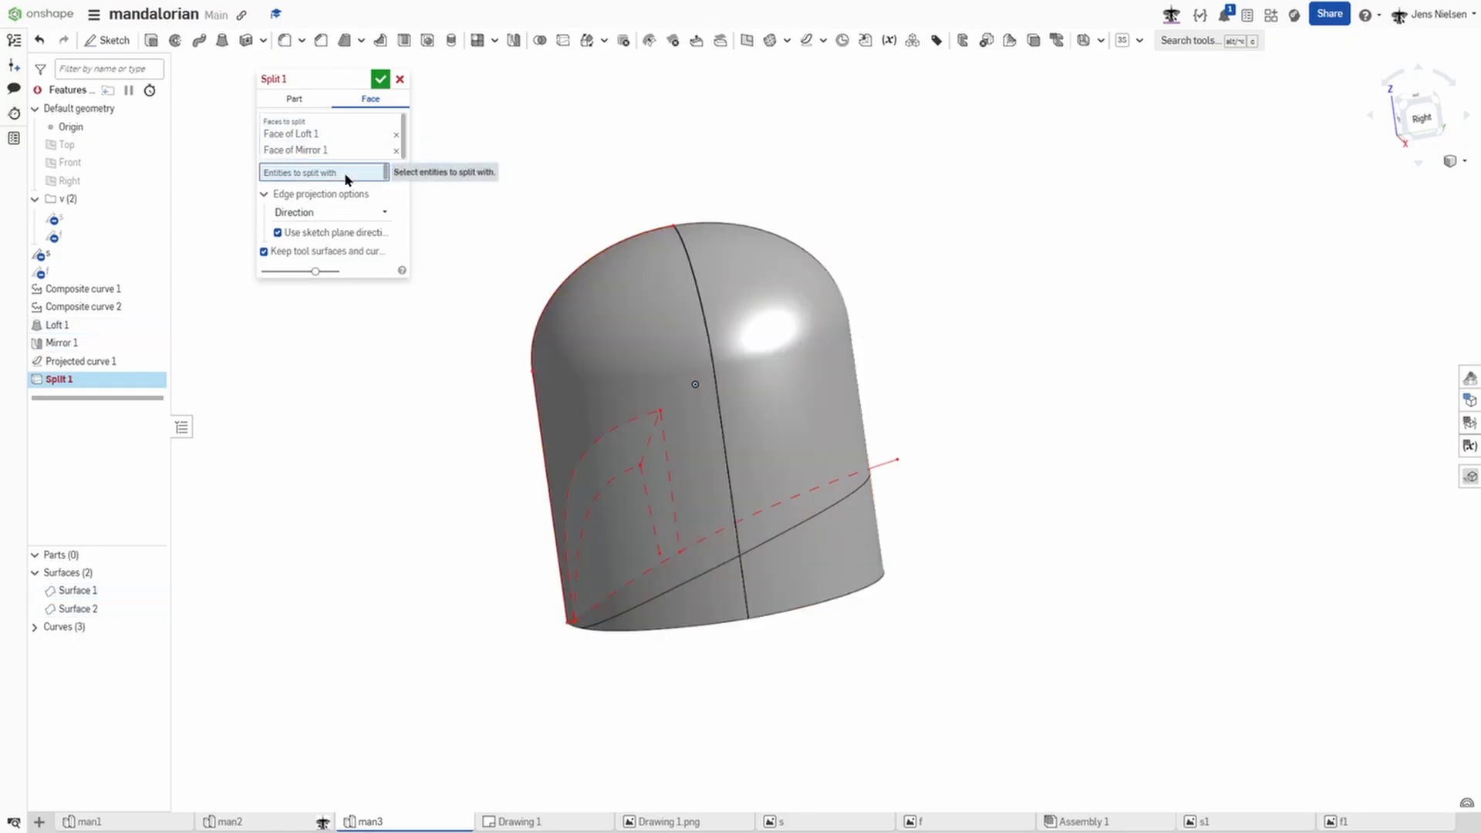
pyautogui.click(779, 537)
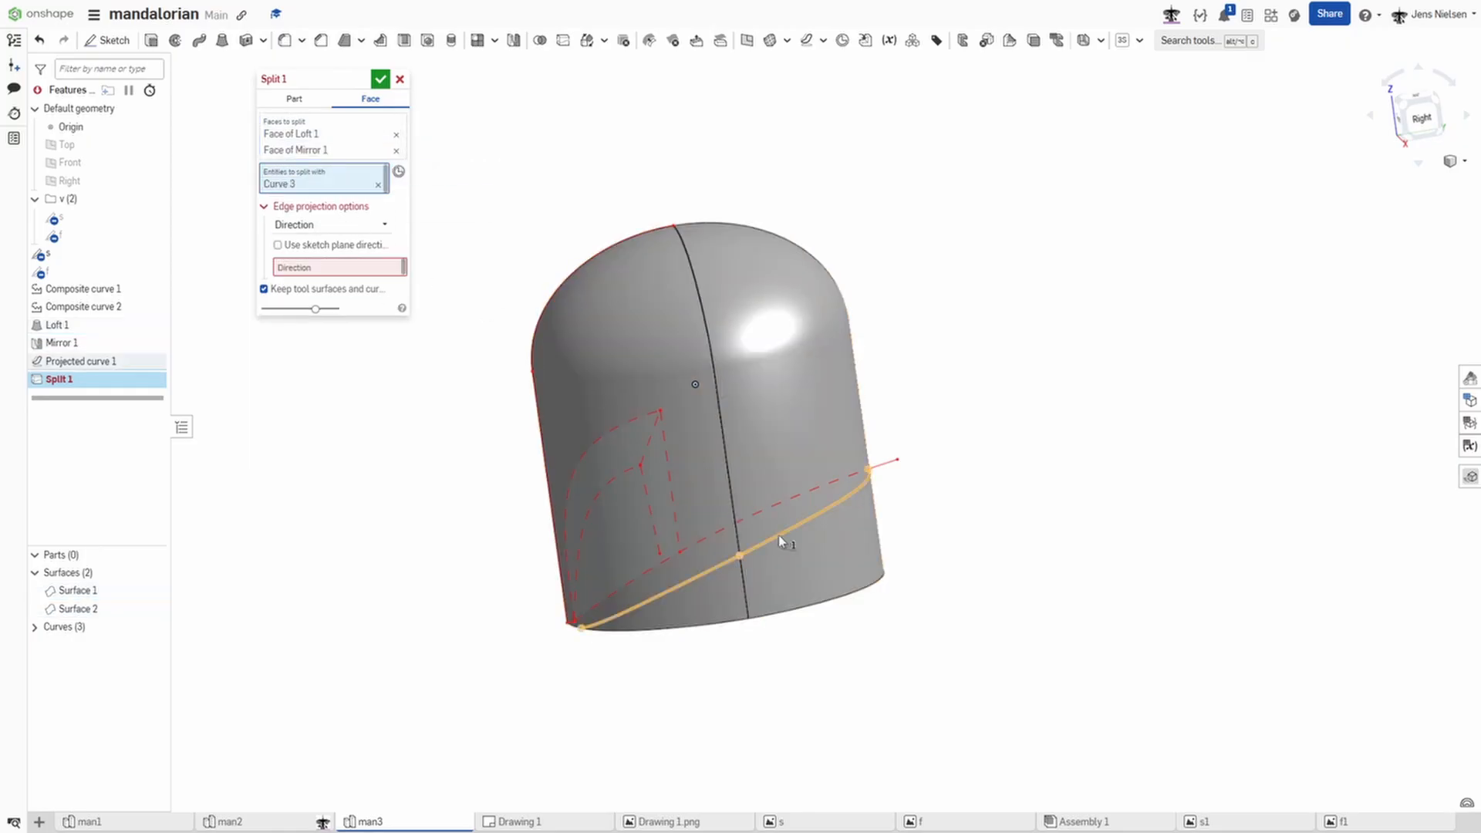
pyautogui.click(383, 224)
pyautogui.click(352, 266)
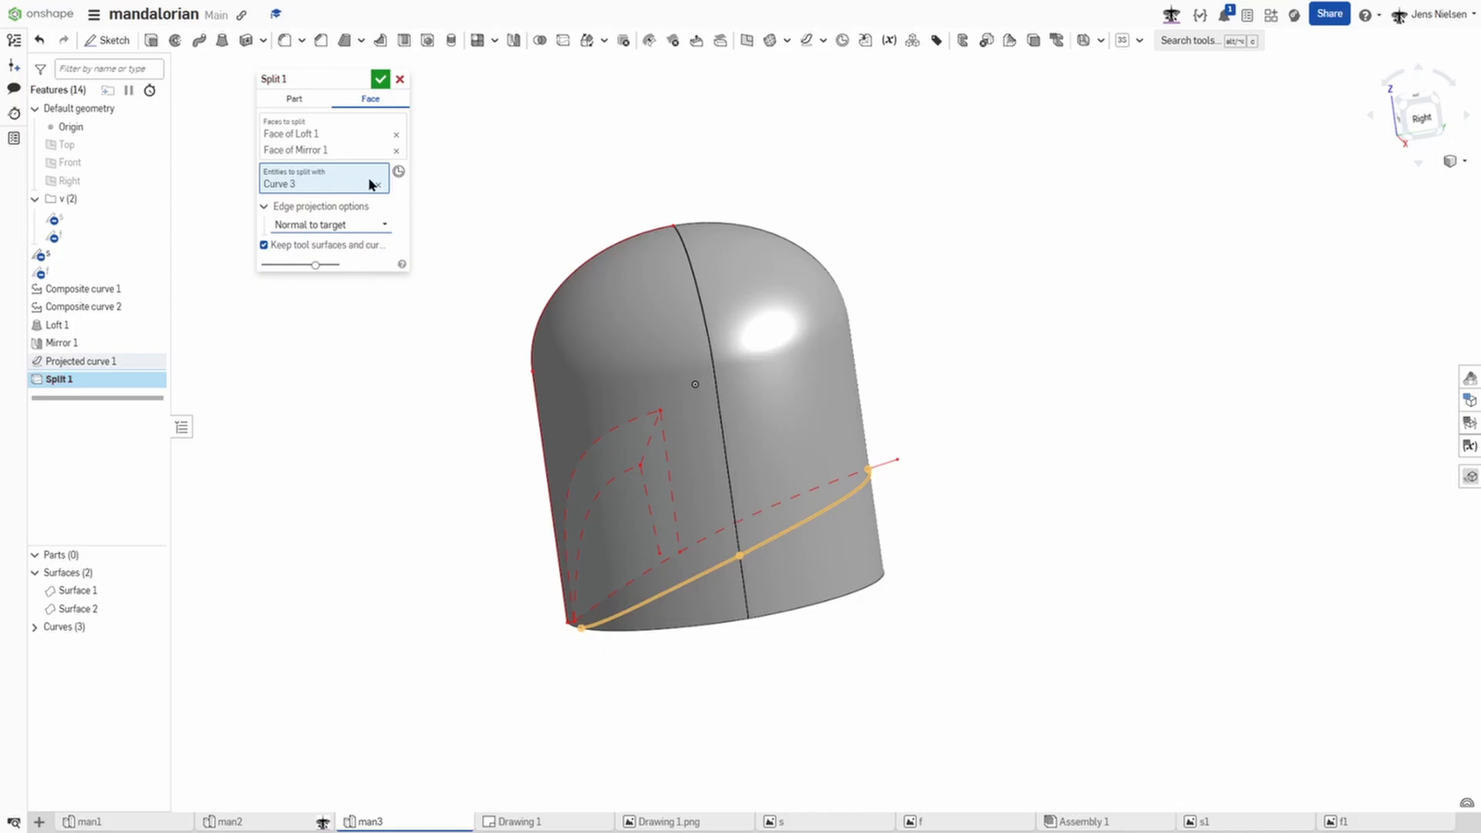
pyautogui.click(381, 79)
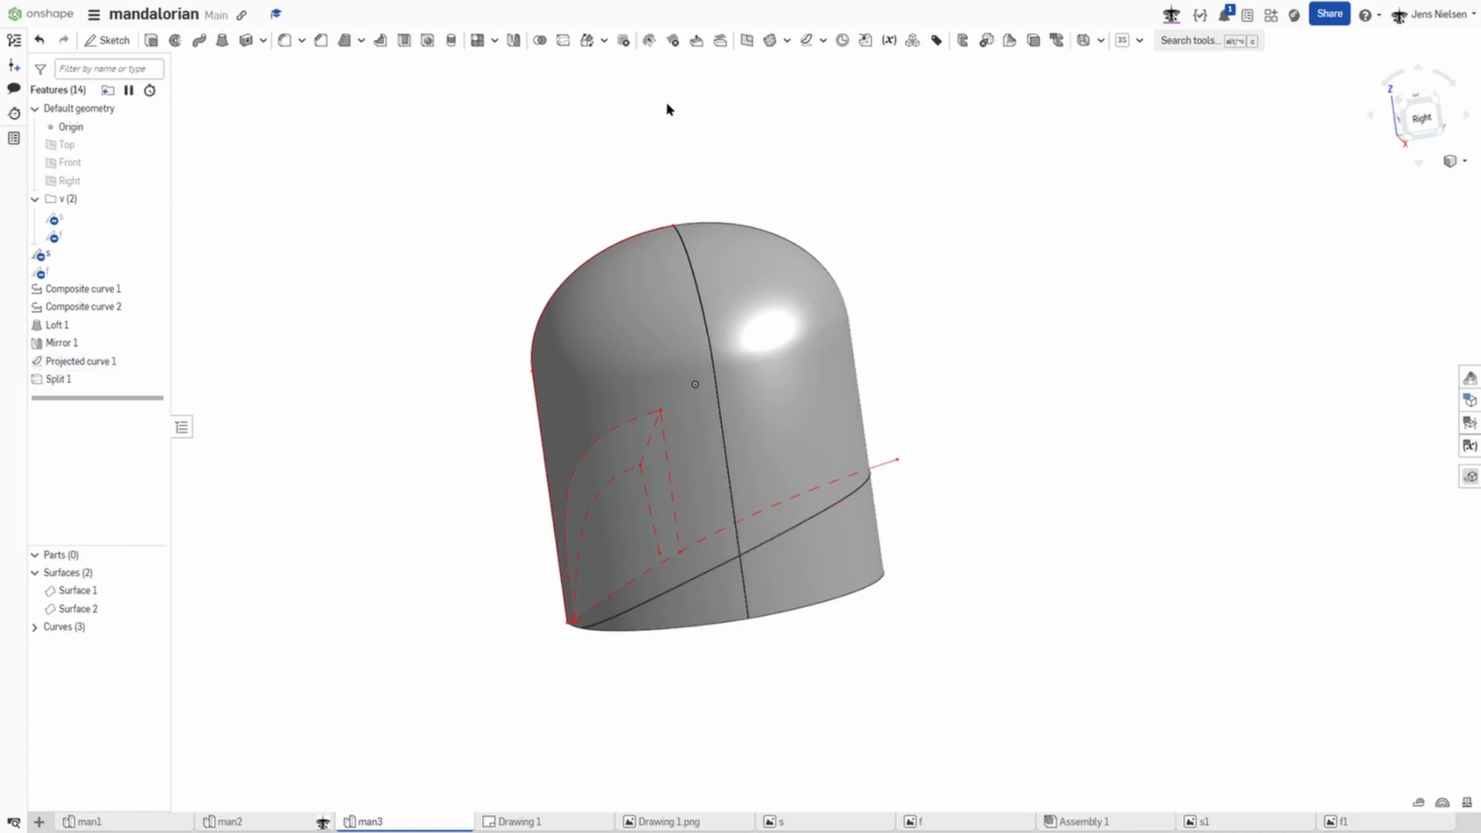
# Step: Delete the two shell faces below the split curve, leaving the surfaces open
pyautogui.click(674, 42)
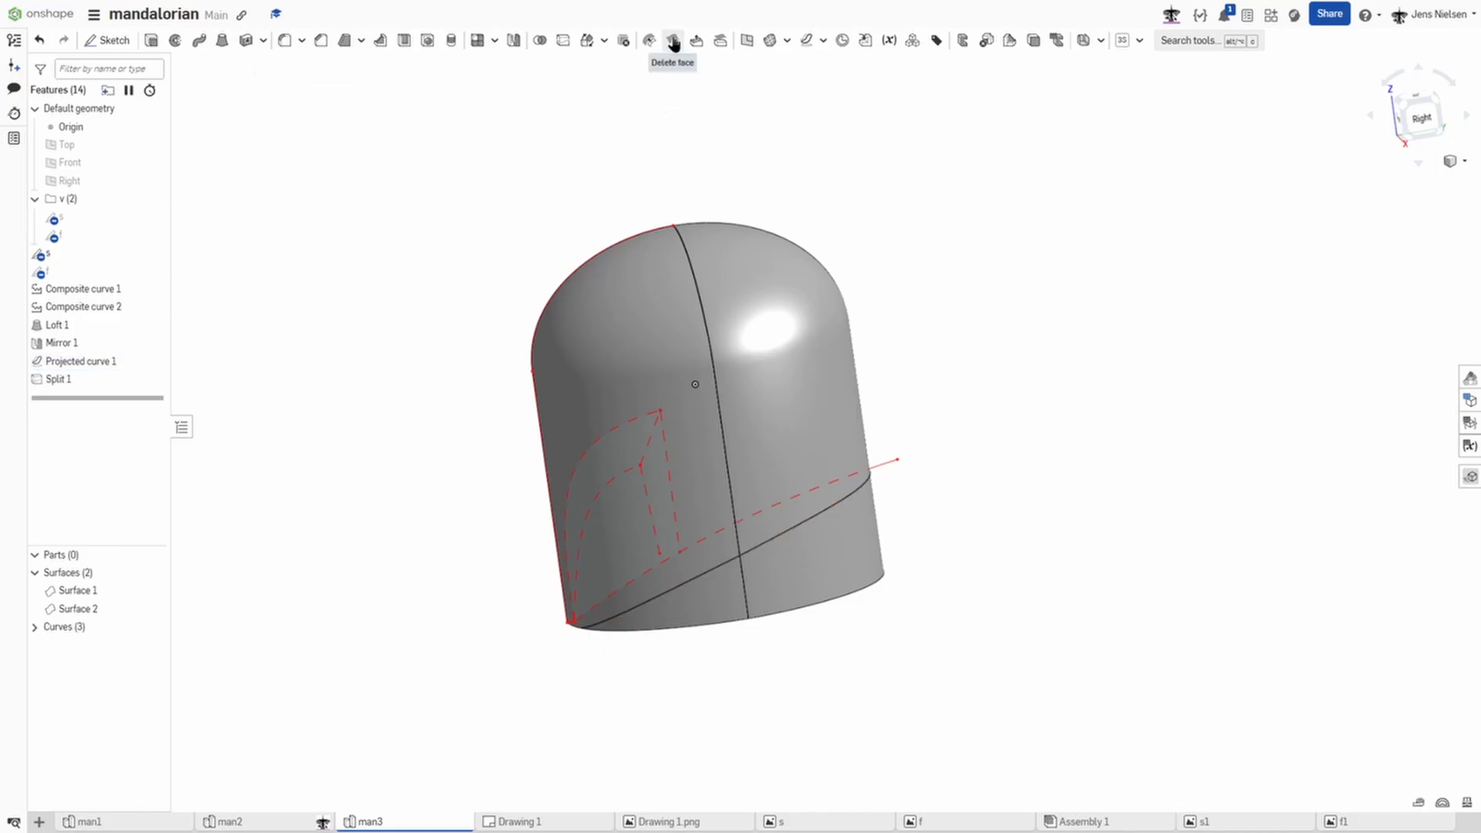
pyautogui.click(819, 537)
pyautogui.click(725, 582)
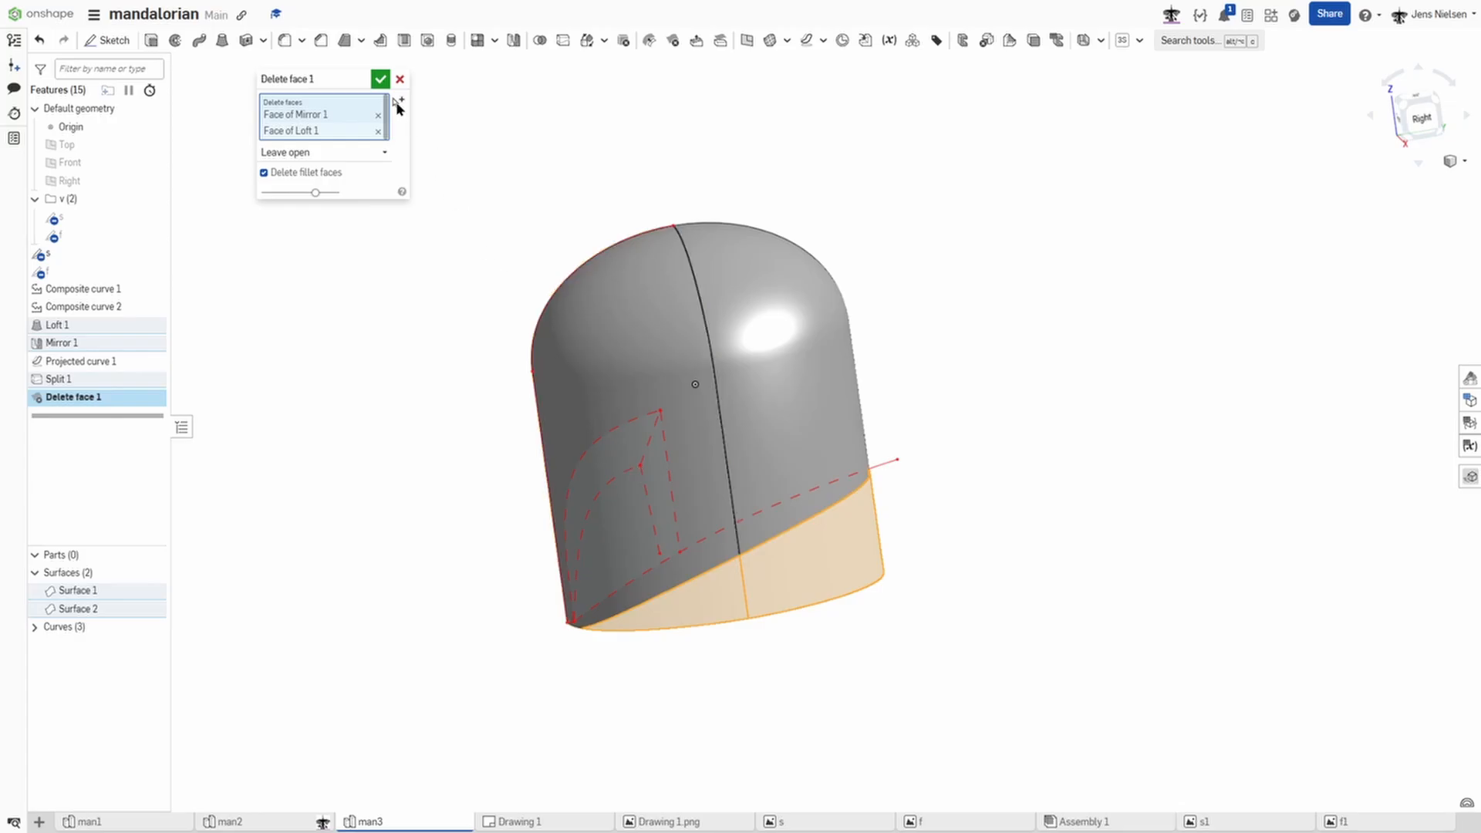
pyautogui.click(380, 79)
# Step: Hide the mirrored shell half, Surface 2, and show front profile sketch f
pyautogui.press('Left')
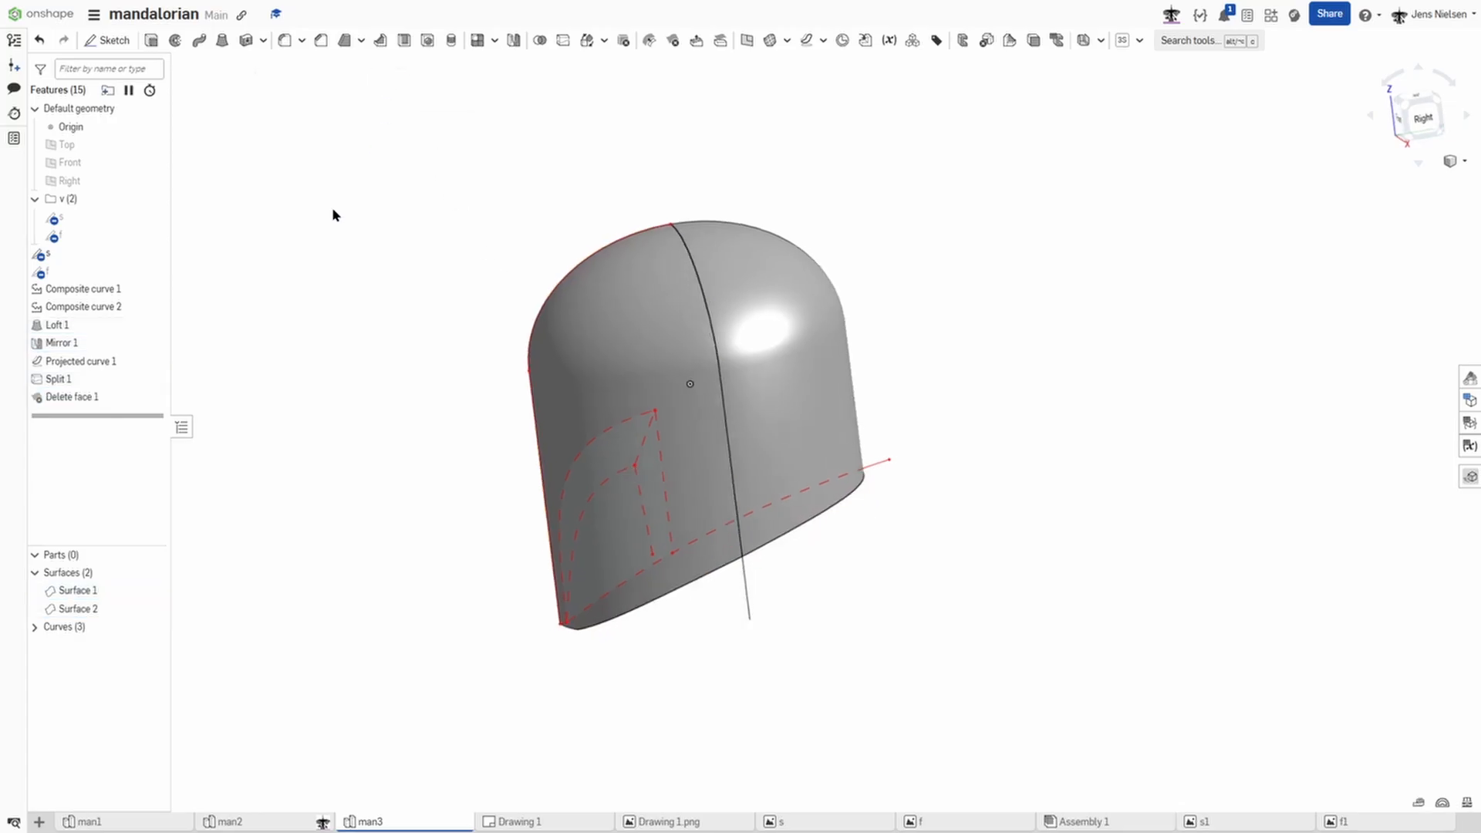
pyautogui.press('Left')
pyautogui.click(150, 609)
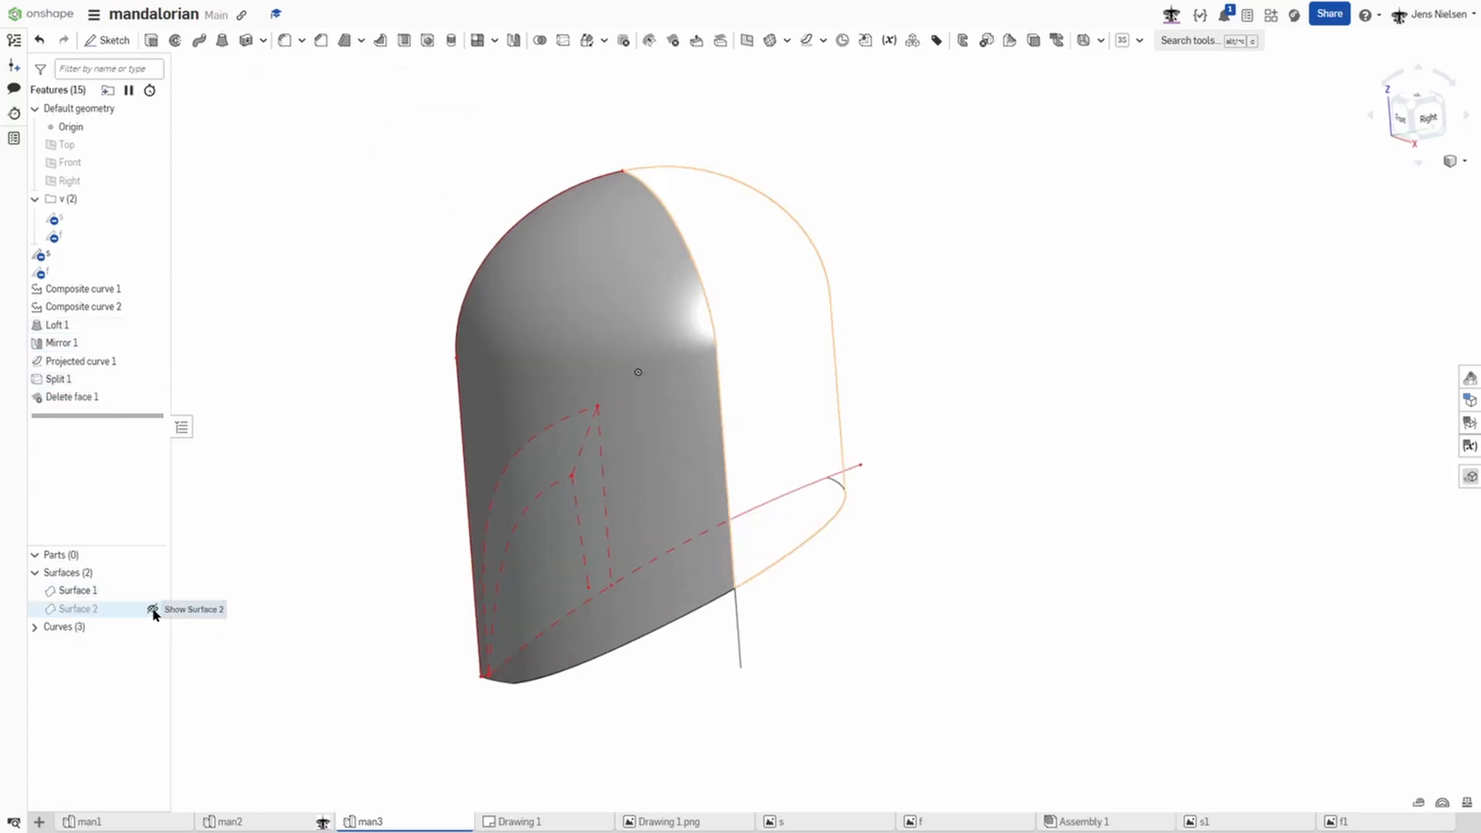
pyautogui.click(152, 272)
pyautogui.press('Left')
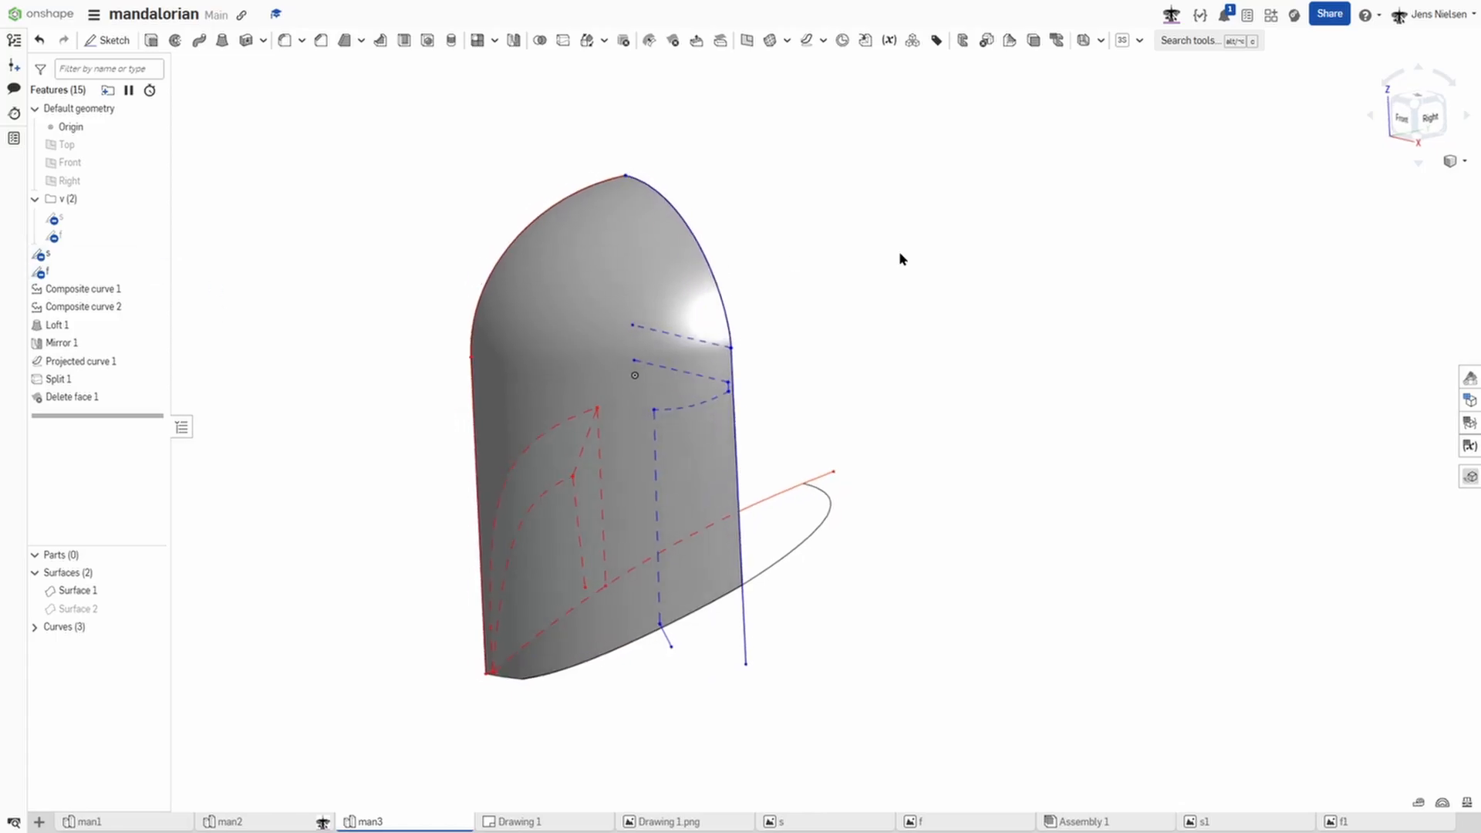
pyautogui.scroll(2, 760, 358)
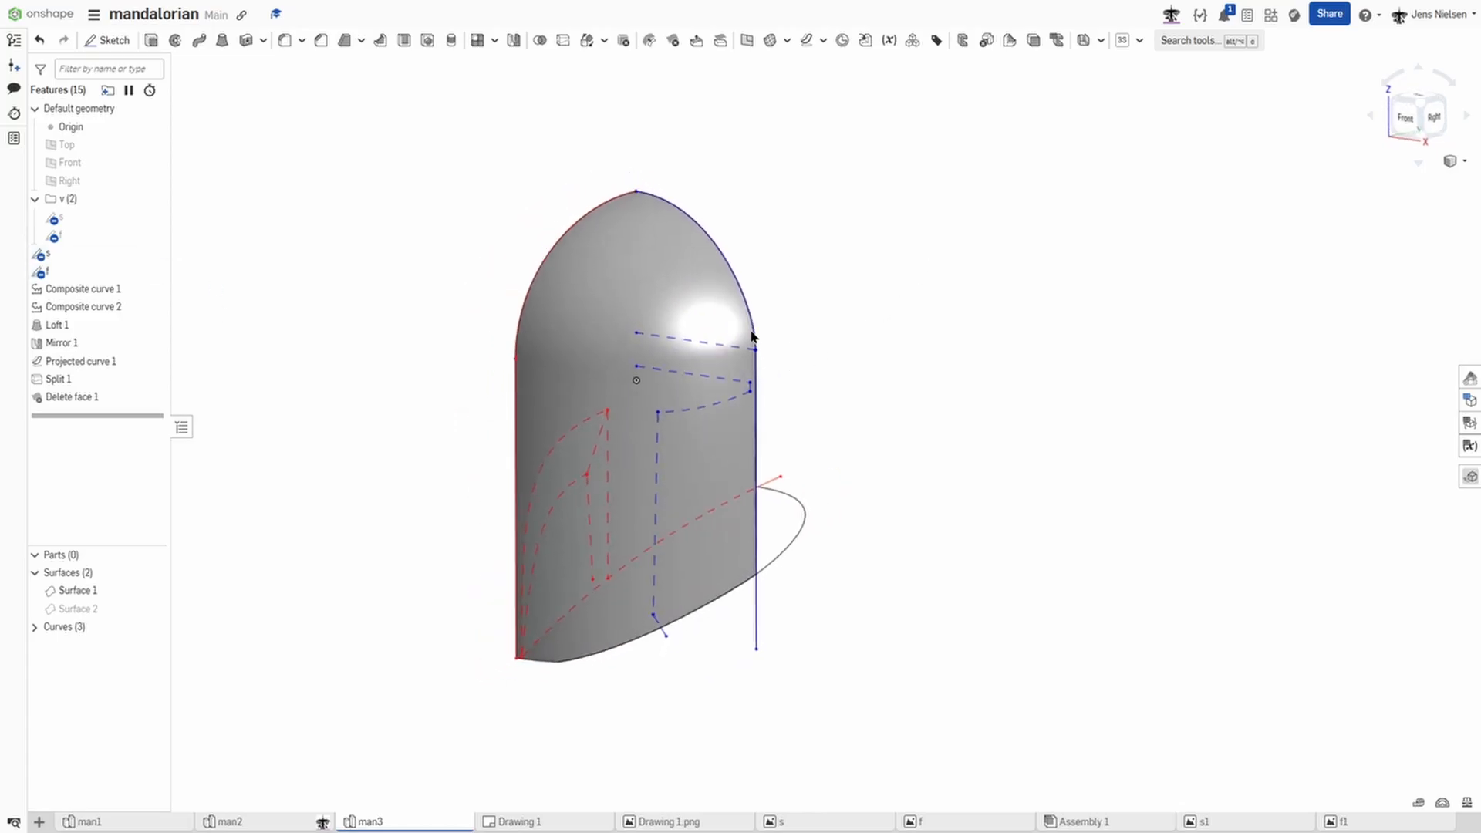
# Step: Start a curve-to-face projected curve from the six brow and visor outline edges of sketch f
pyautogui.click(823, 42)
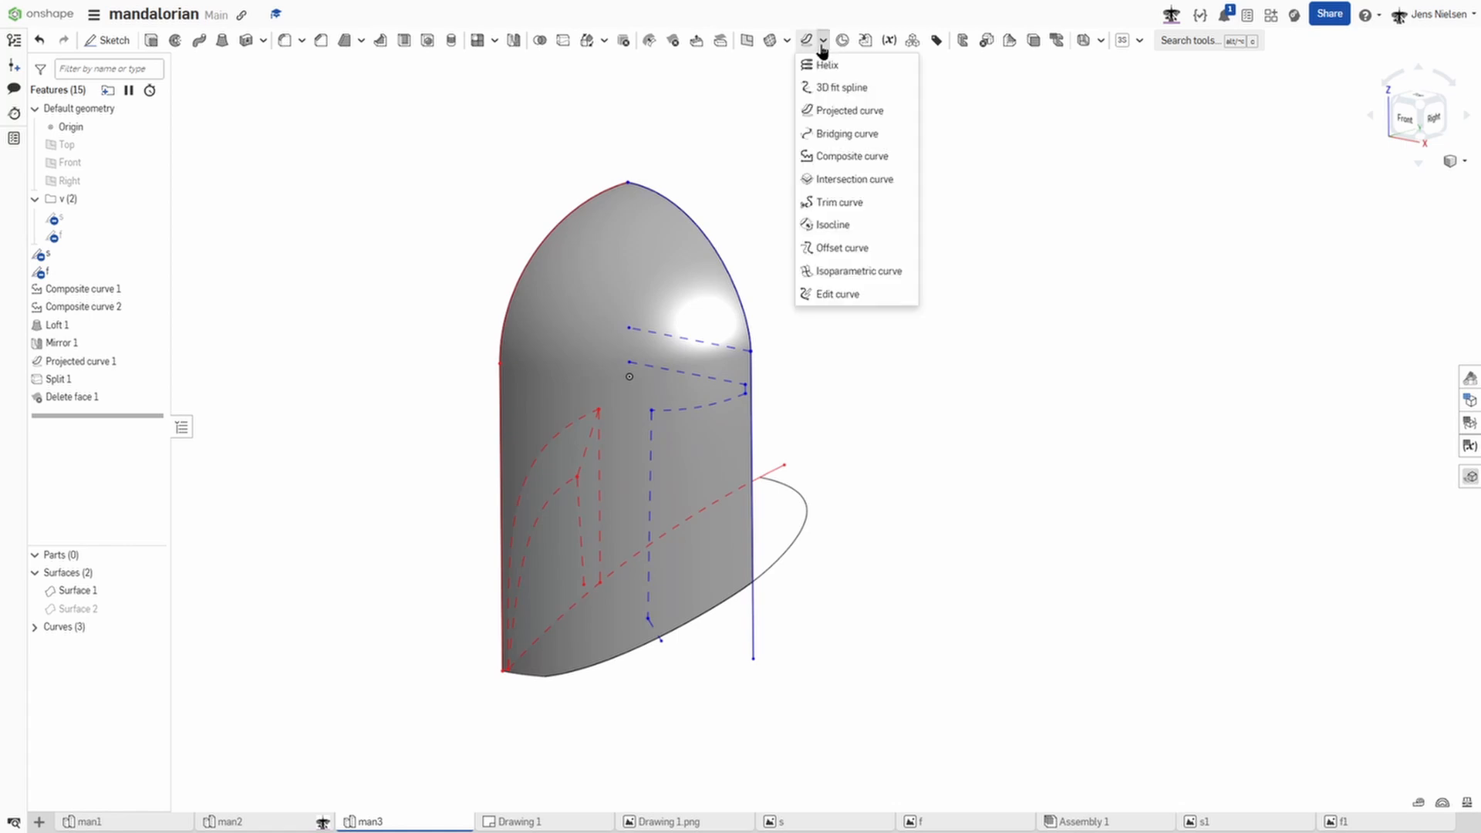
pyautogui.click(849, 110)
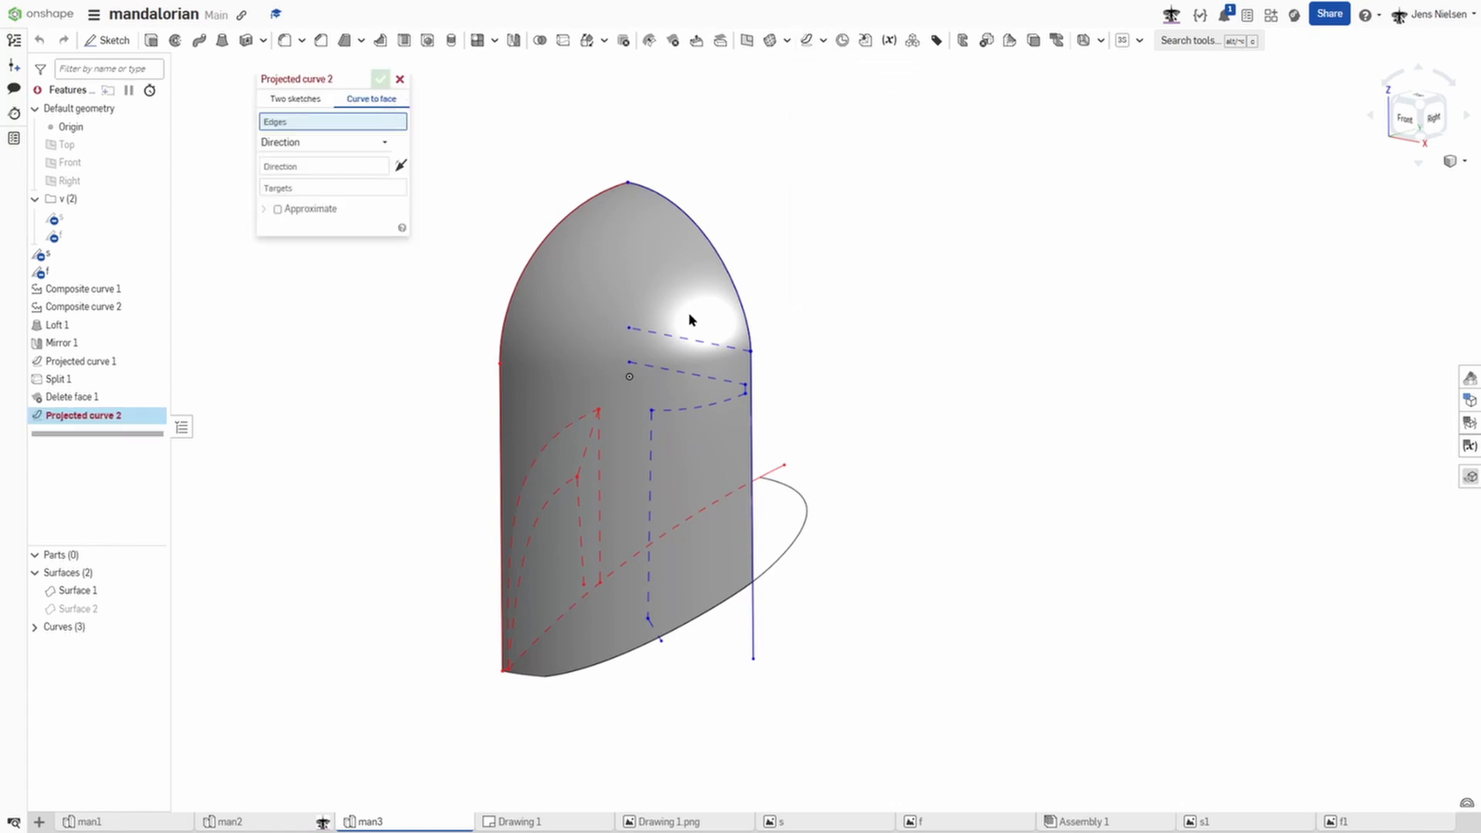
pyautogui.click(709, 351)
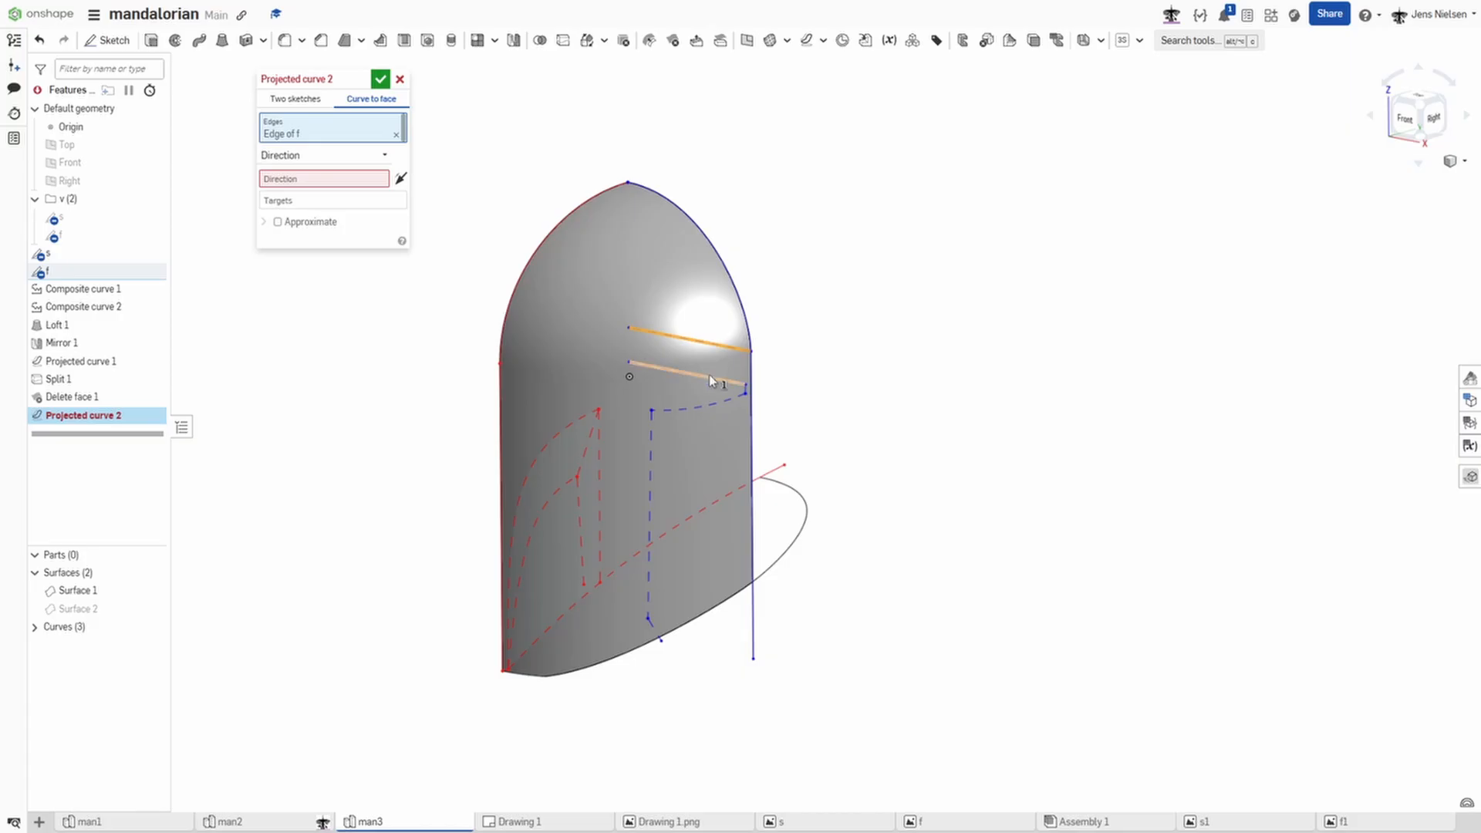
pyautogui.click(710, 375)
pyautogui.scroll(3, 706, 378)
pyautogui.scroll(1, 698, 382)
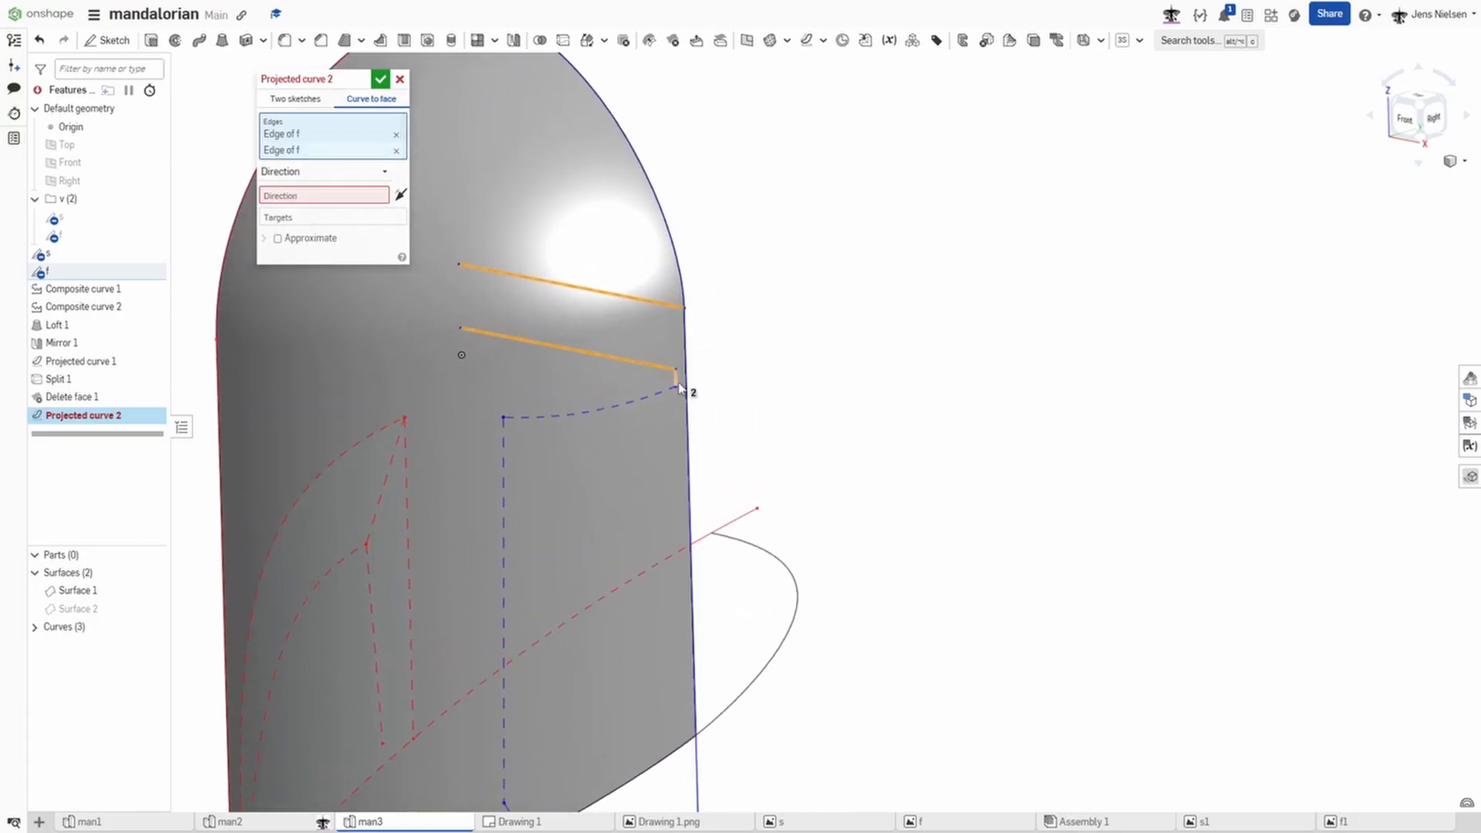
pyautogui.click(676, 388)
pyautogui.click(663, 394)
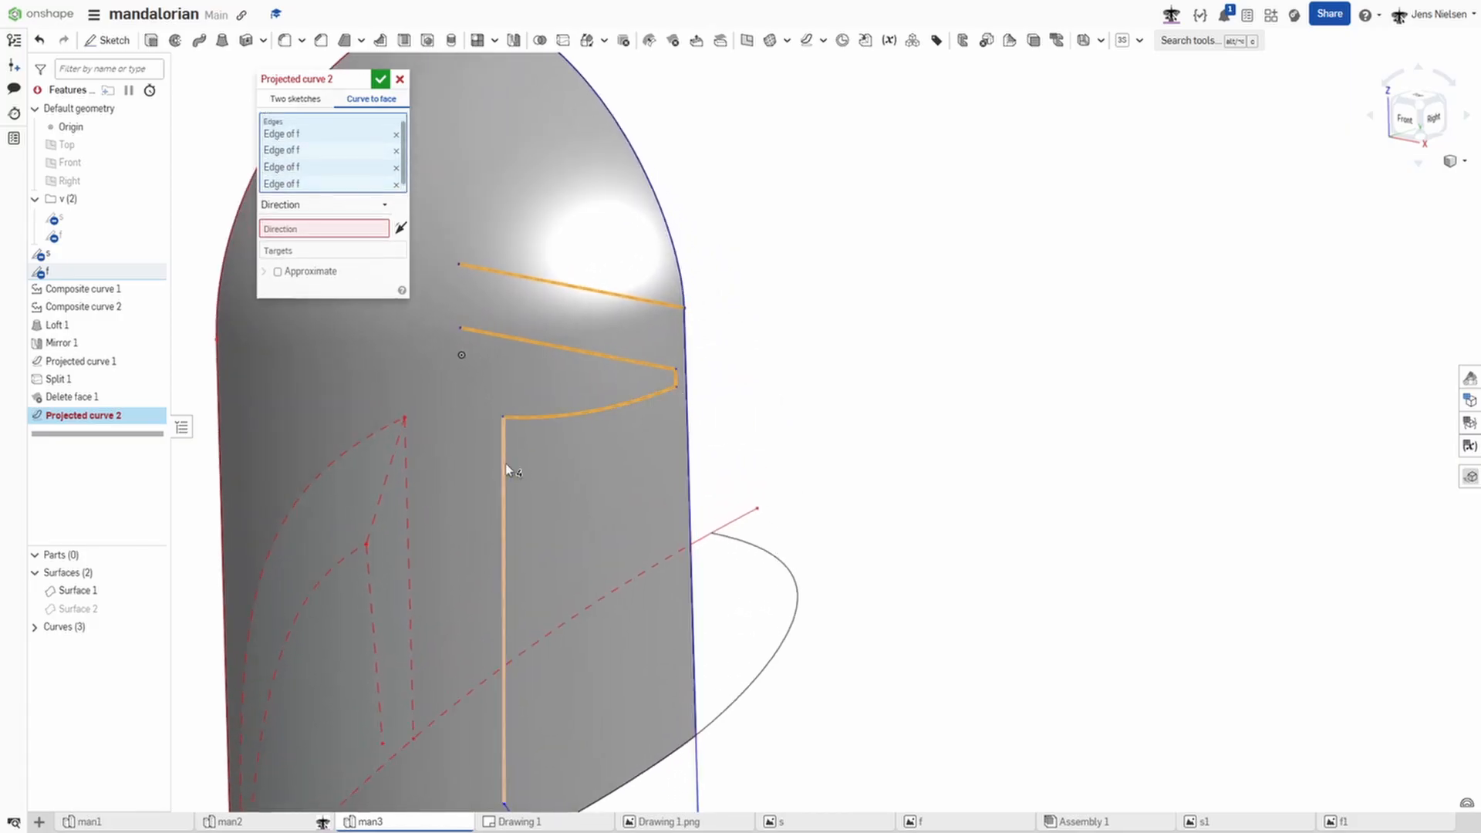
pyautogui.click(505, 466)
pyautogui.scroll(-2, 562, 466)
pyautogui.click(603, 527)
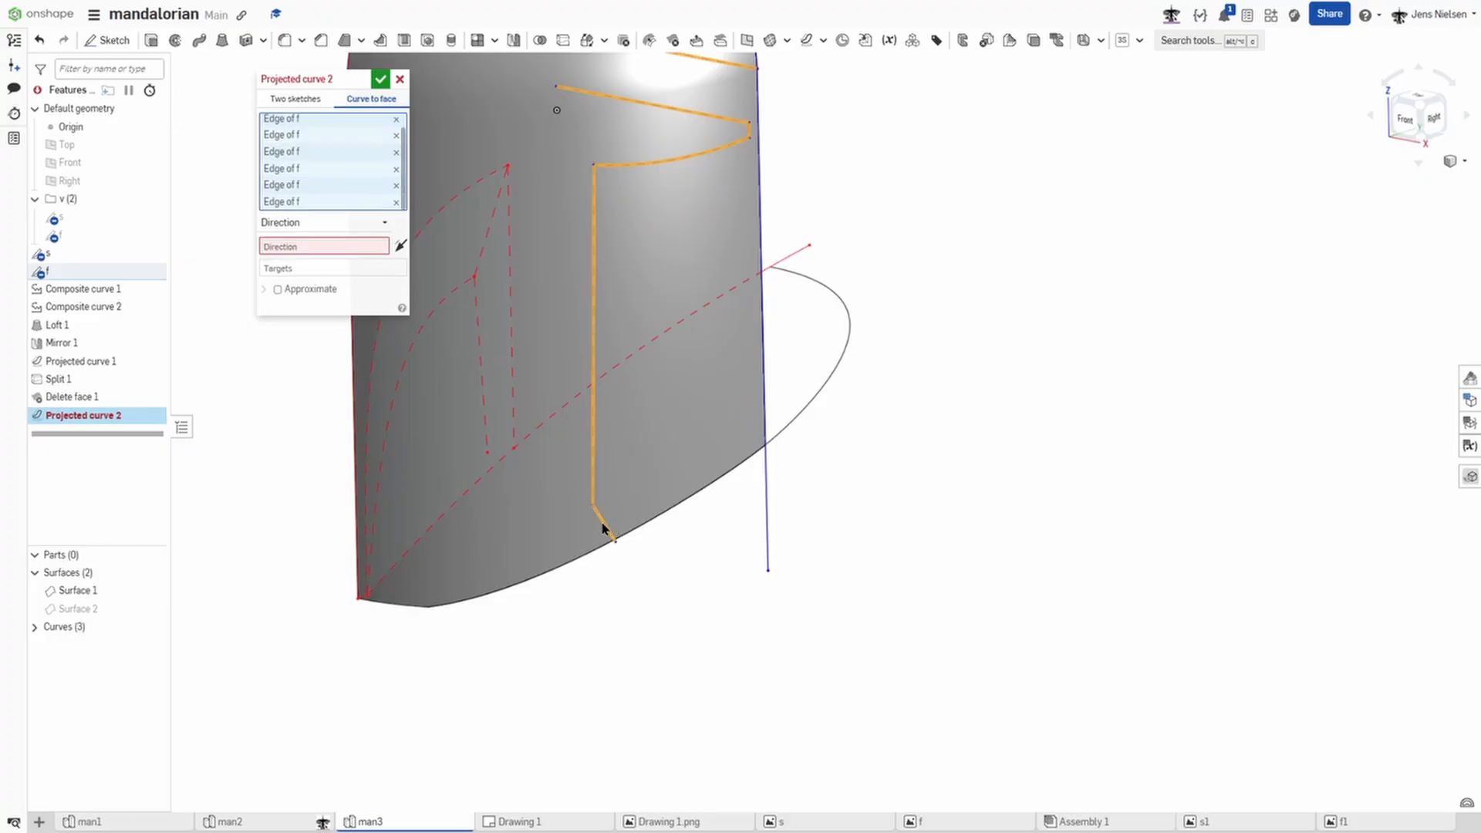
pyautogui.scroll(-3, 519, 433)
# Step: Project the outline edges onto the visible shell face along the Front plane direction and split the face with the projected curves
pyautogui.click(360, 261)
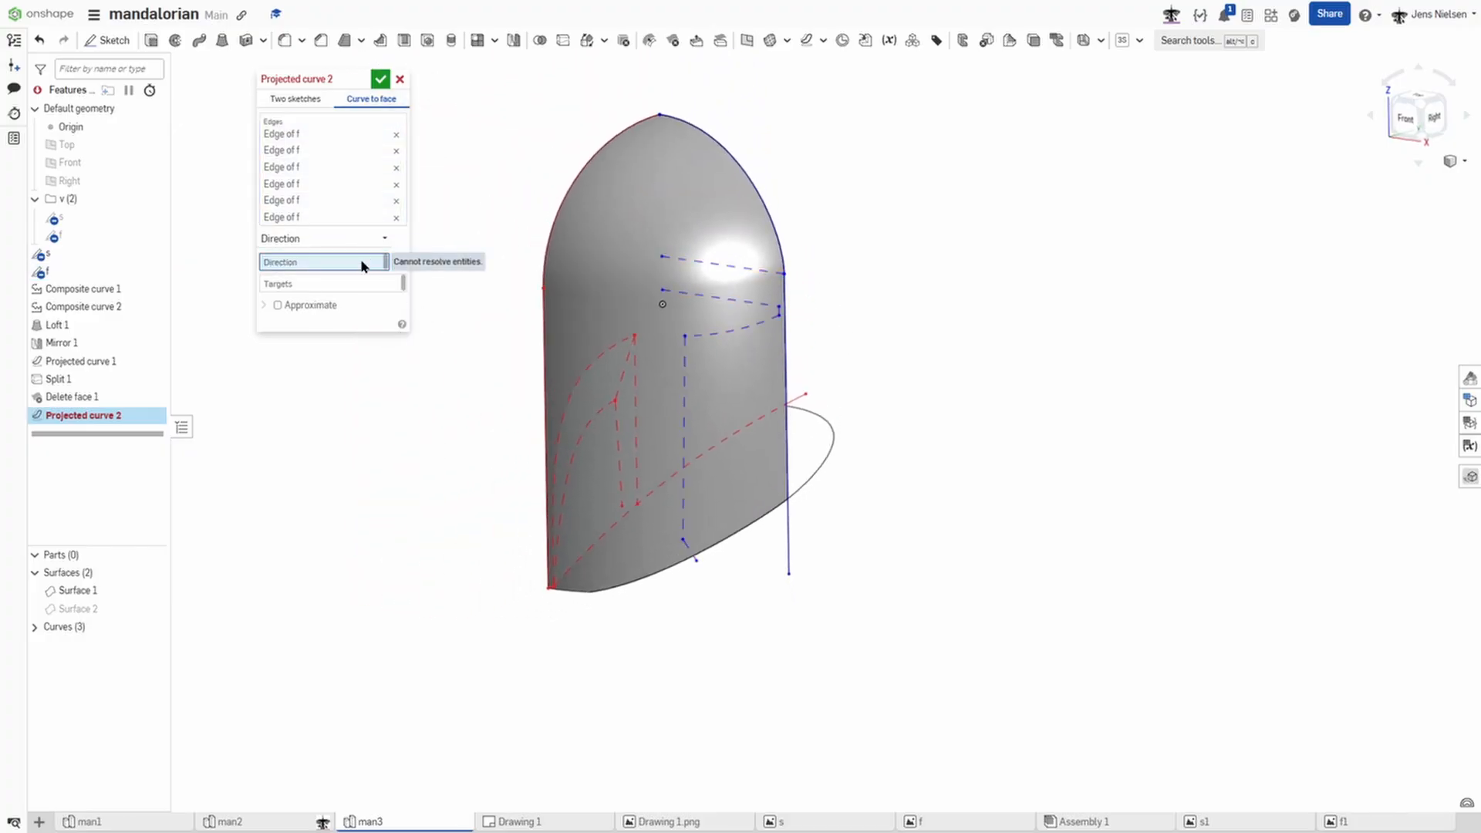
pyautogui.click(91, 162)
pyautogui.click(588, 401)
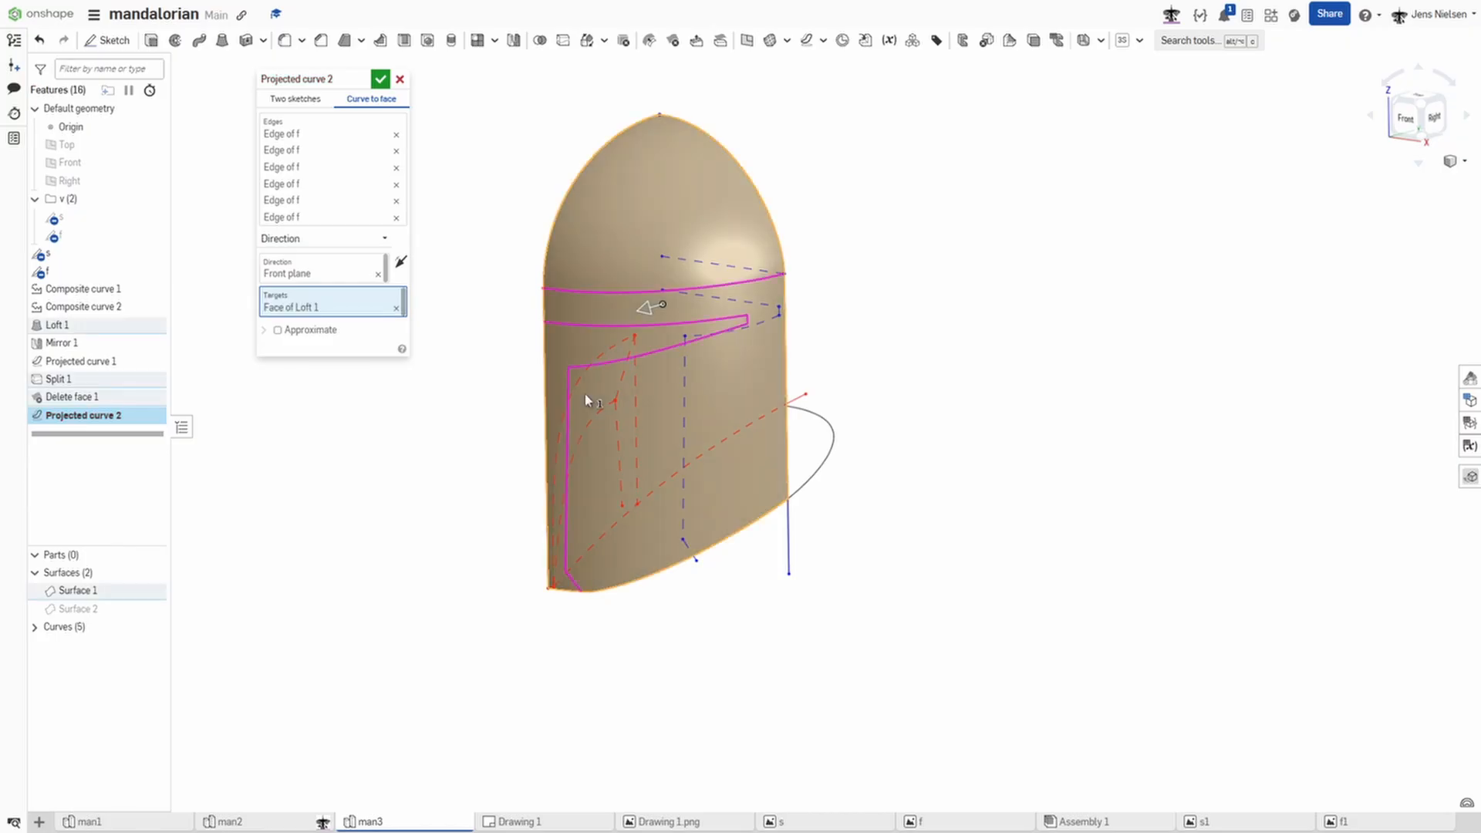
pyautogui.click(378, 79)
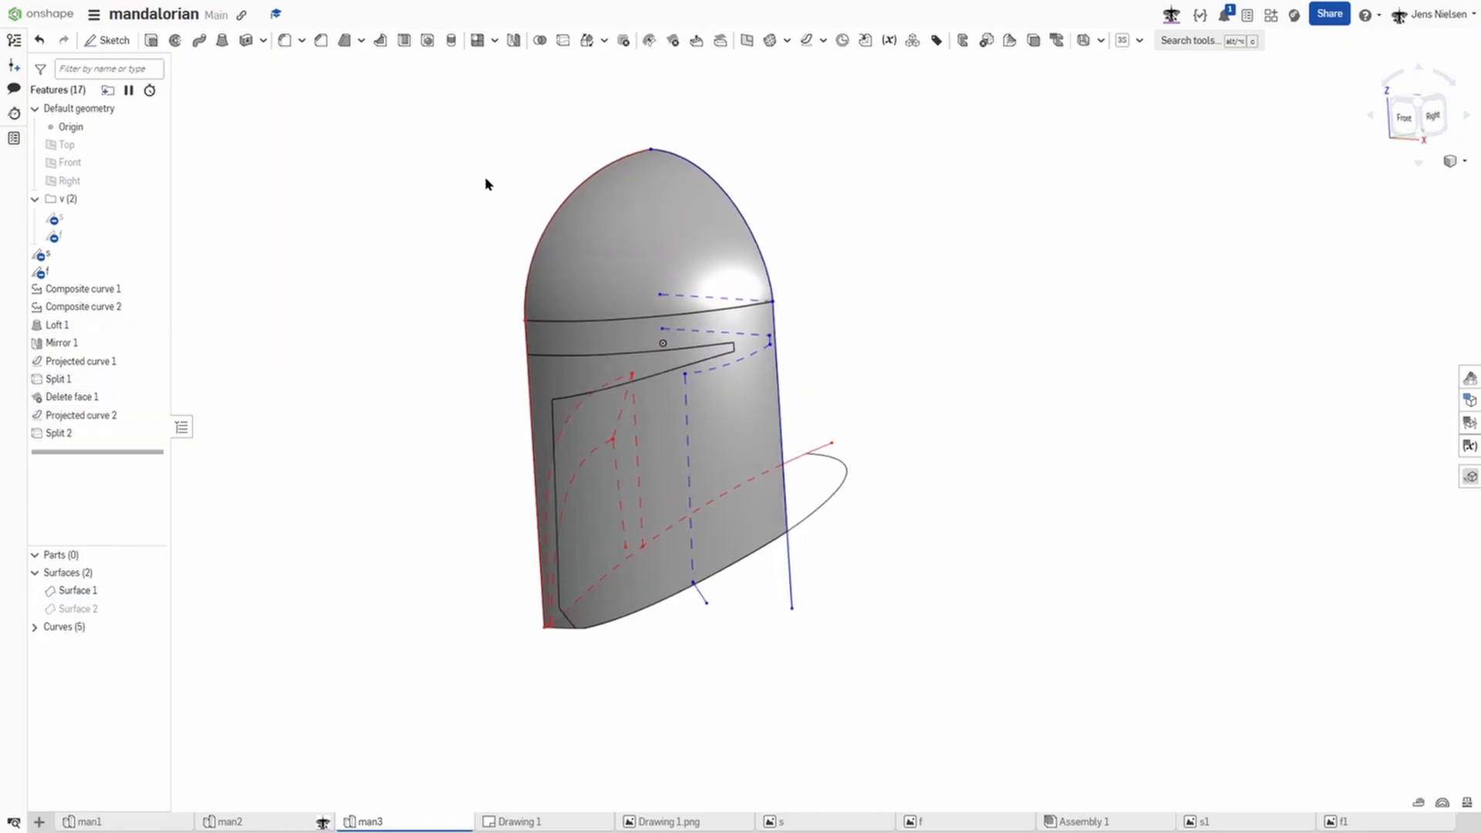
# Step: Offset the T-shaped visor face inward by 8 mm with Move face
pyautogui.click(697, 43)
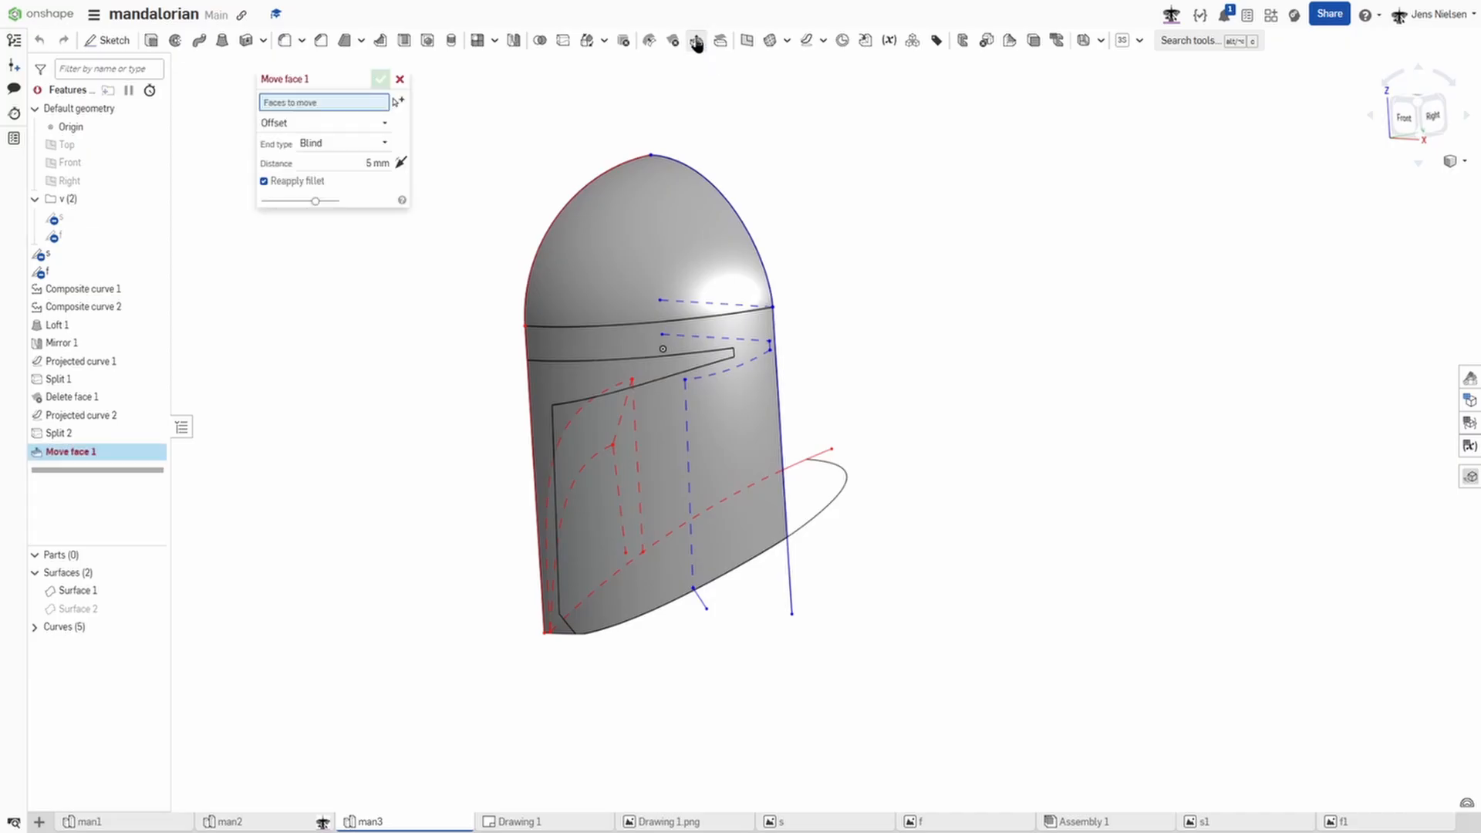
pyautogui.click(544, 377)
pyautogui.press('n')
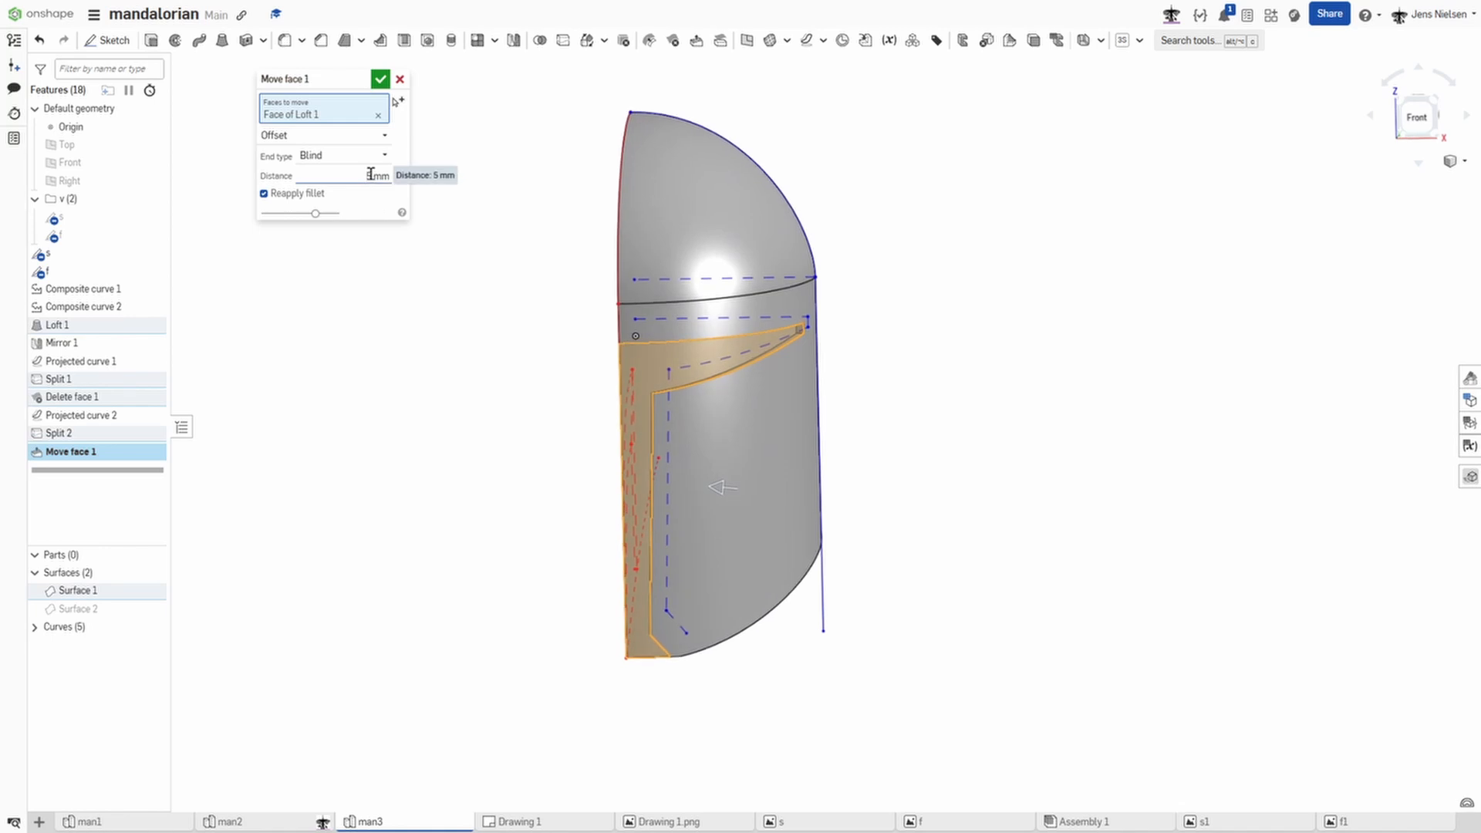
pyautogui.click(377, 176)
pyautogui.press('Tab')
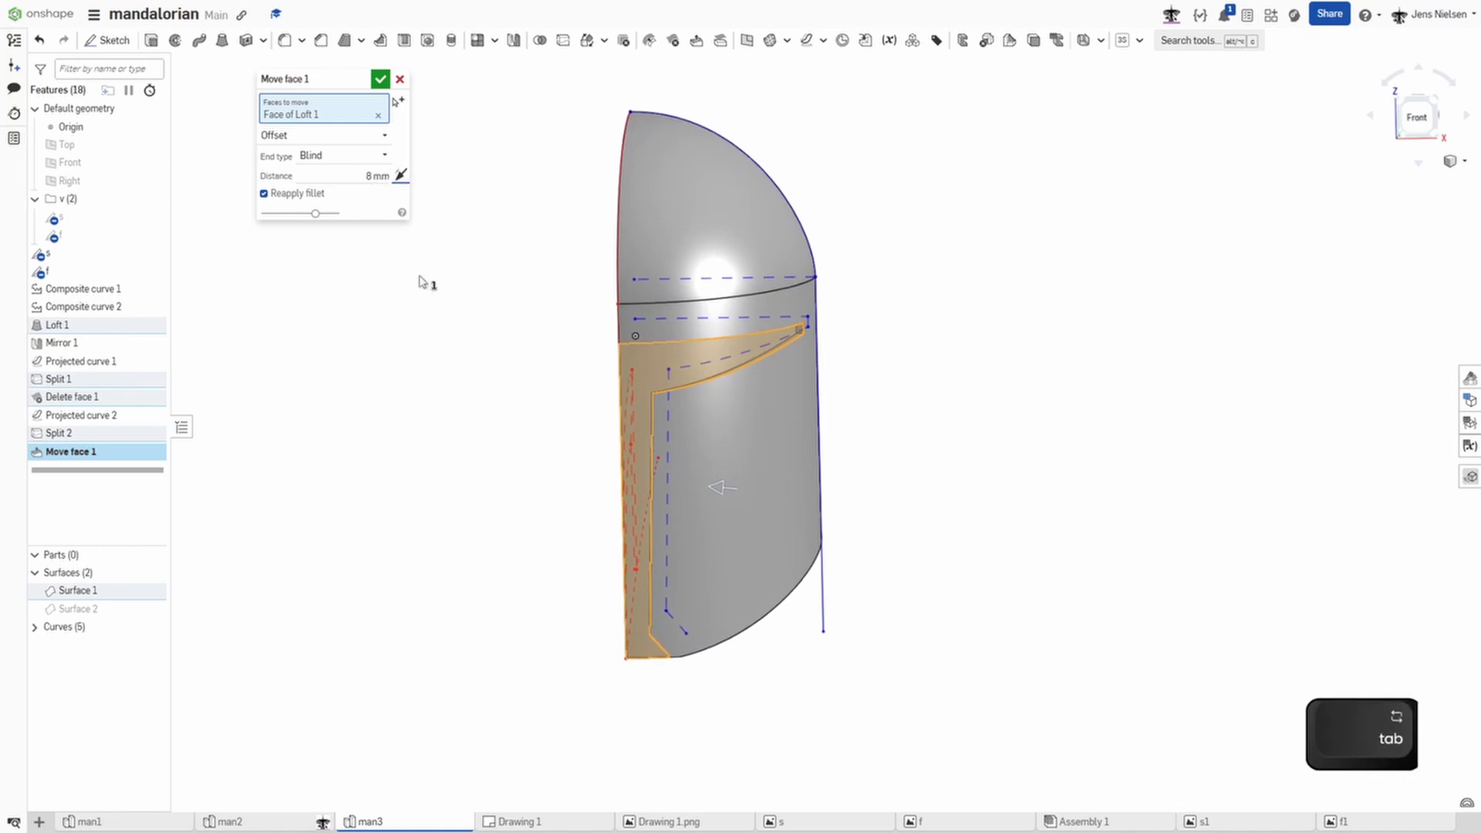
pyautogui.click(381, 78)
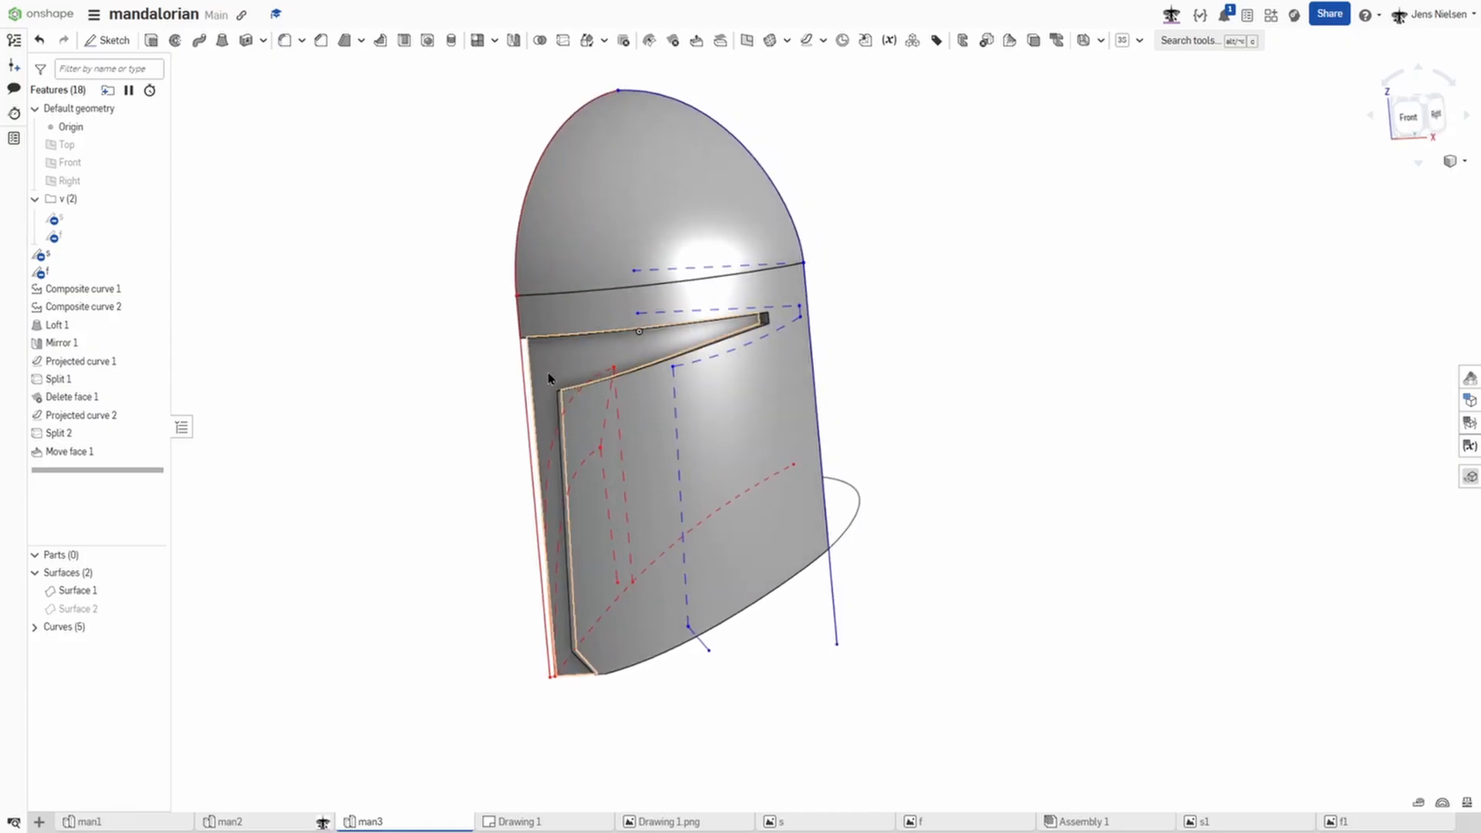
# Step: Give the recessed visor face a dark grey 666359 appearance with an opacity of 0.76
pyautogui.rightClick(549, 377)
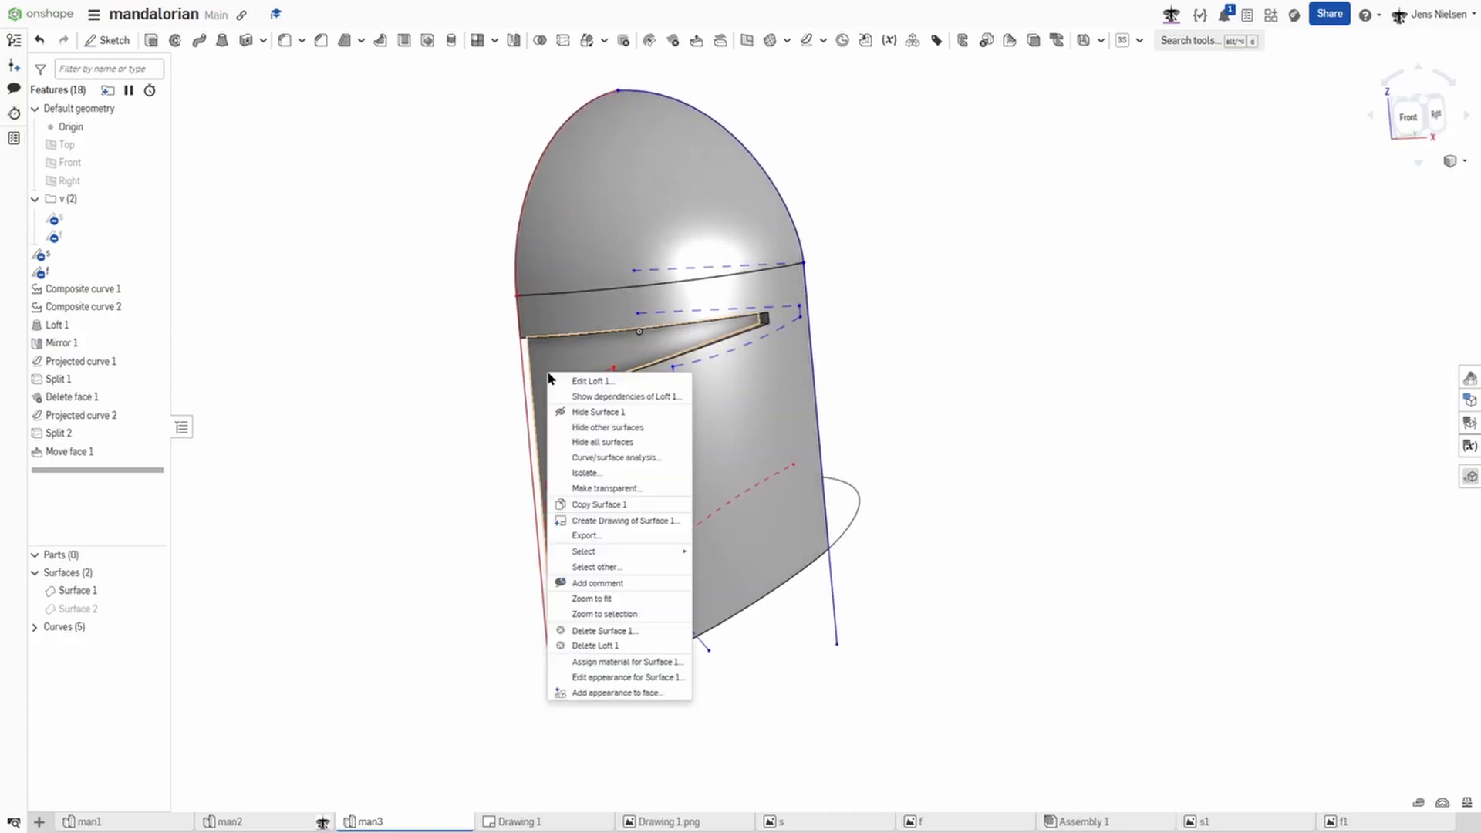
pyautogui.click(629, 694)
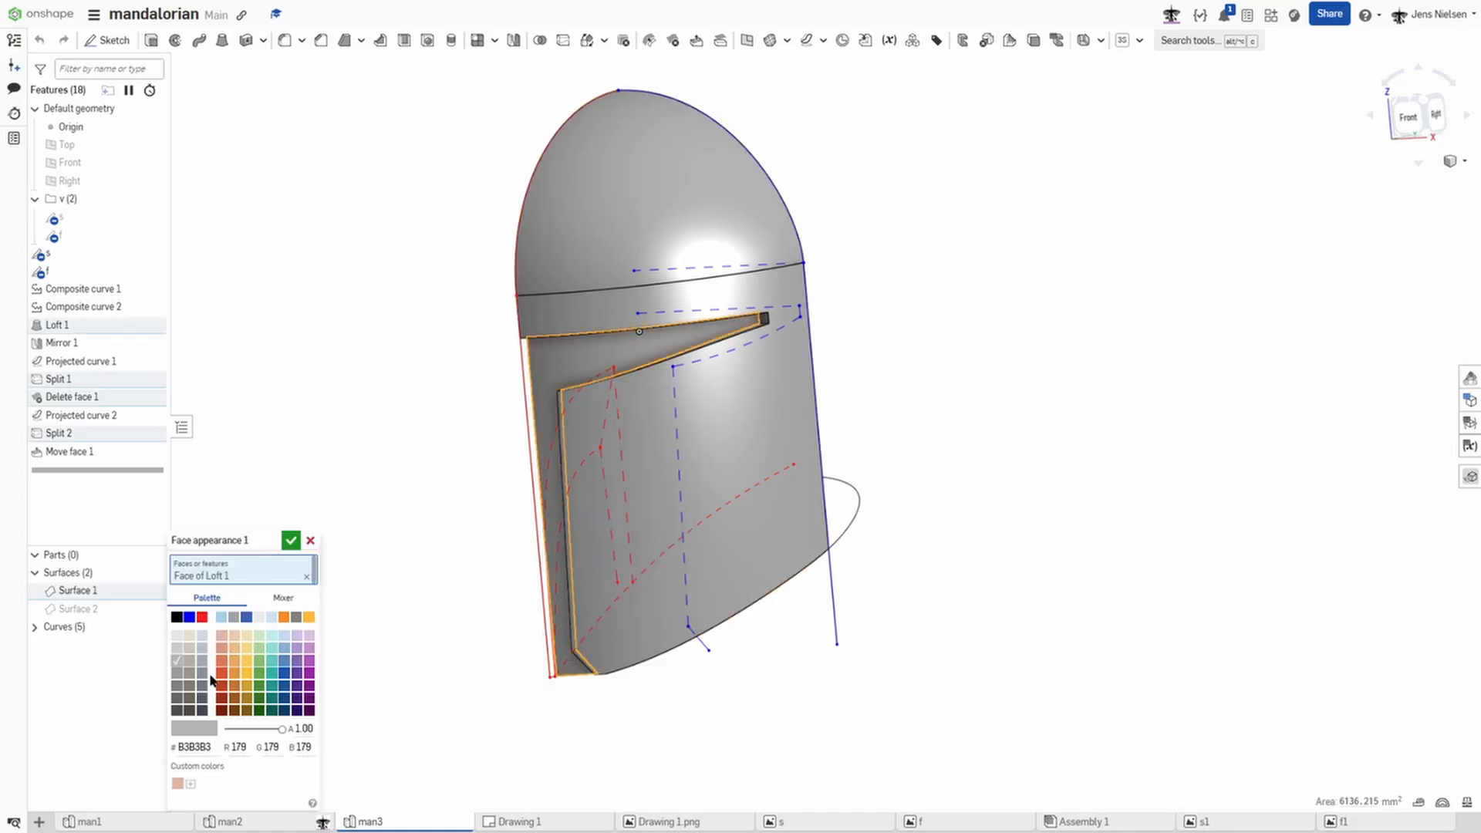
pyautogui.click(189, 698)
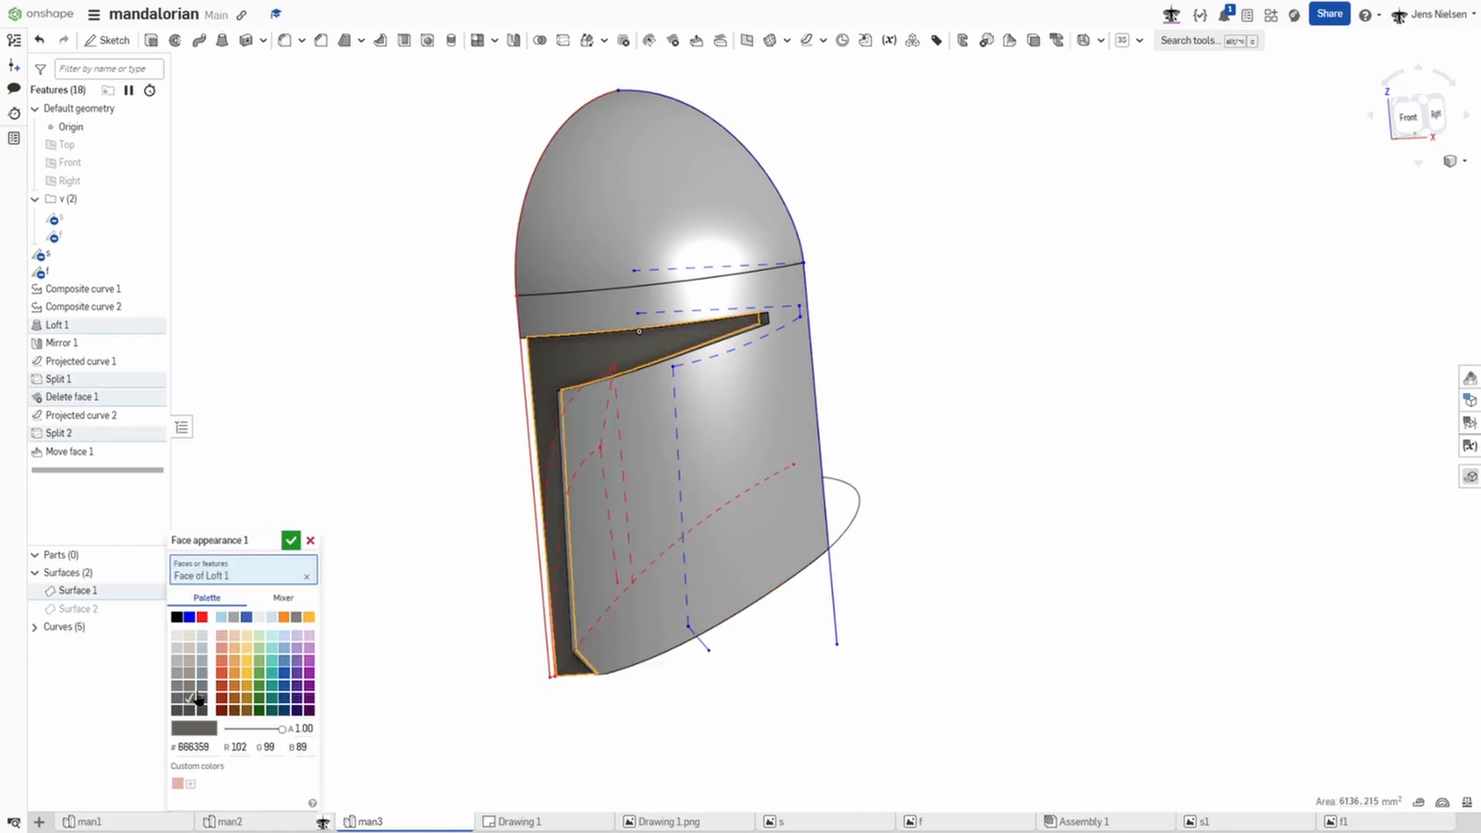
pyautogui.click(263, 729)
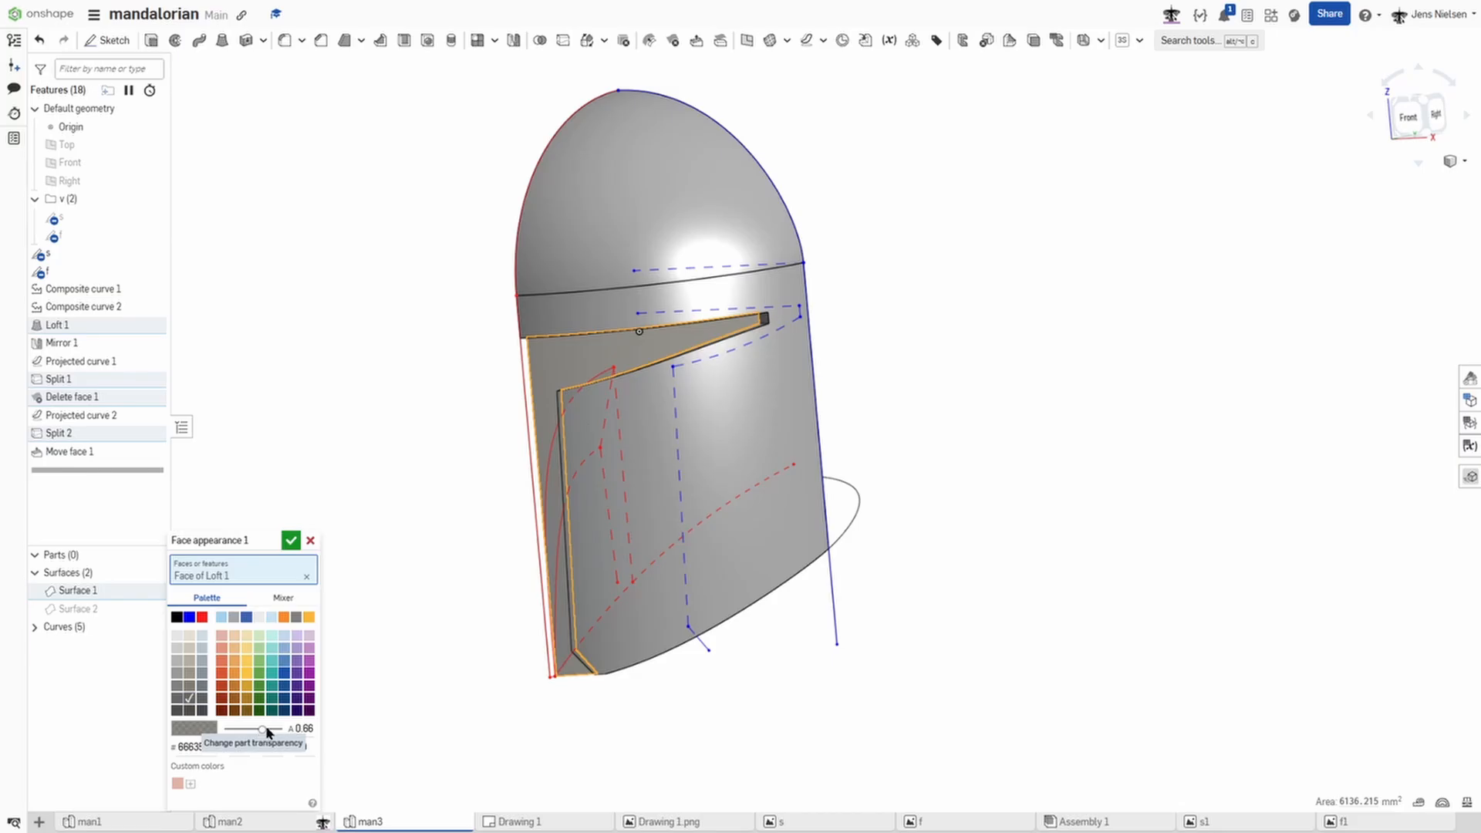
pyautogui.moveTo(263, 729); pyautogui.dragTo(268, 729)
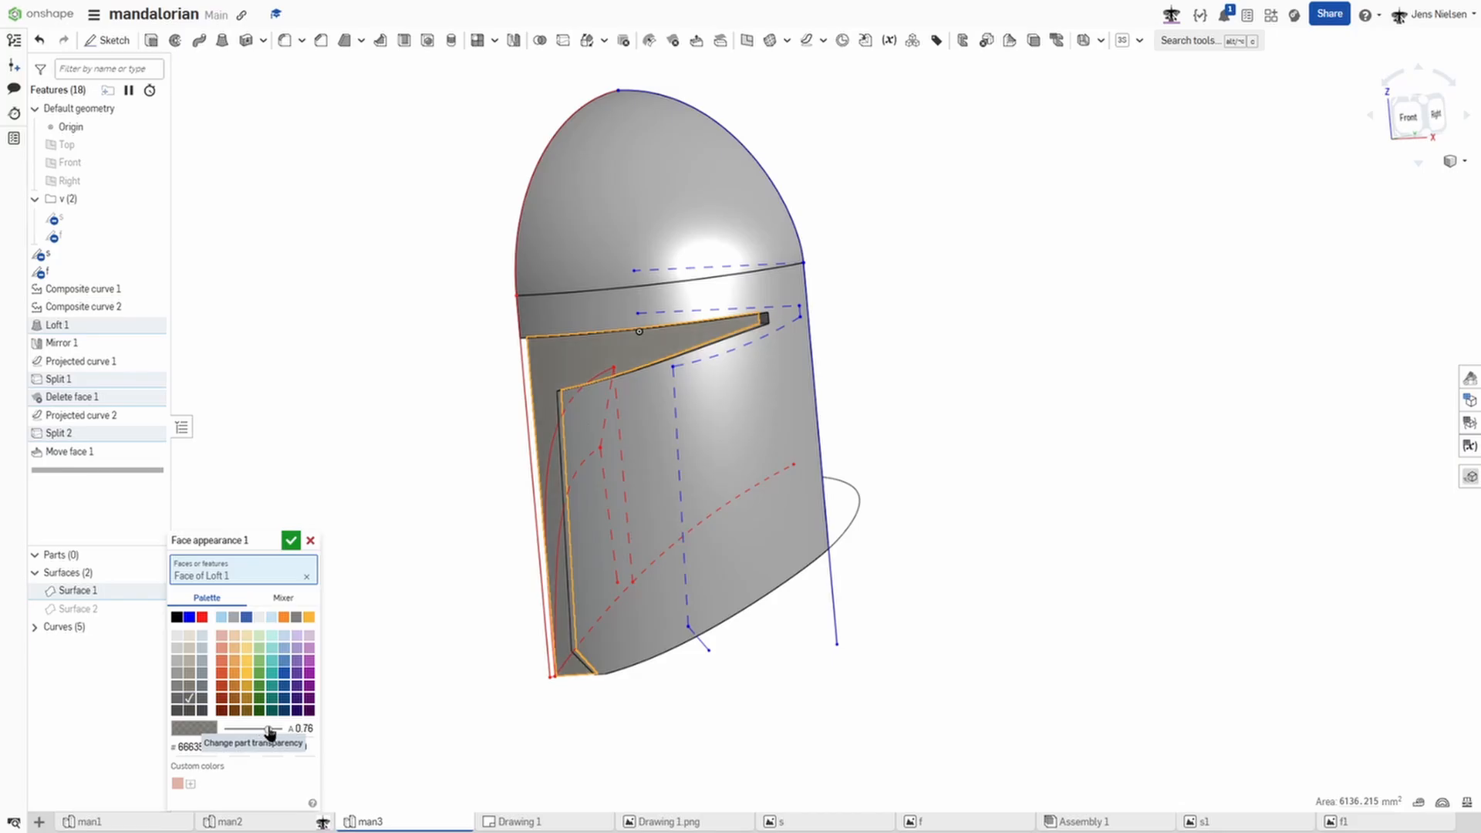
pyautogui.click(292, 544)
# Step: Trim the recessed visor's bottom edge with Move boundary, up to the lower inner corner vertex of the visor opening
pyautogui.moveTo(1088, 324); pyautogui.dragTo(982, 312, button='right')
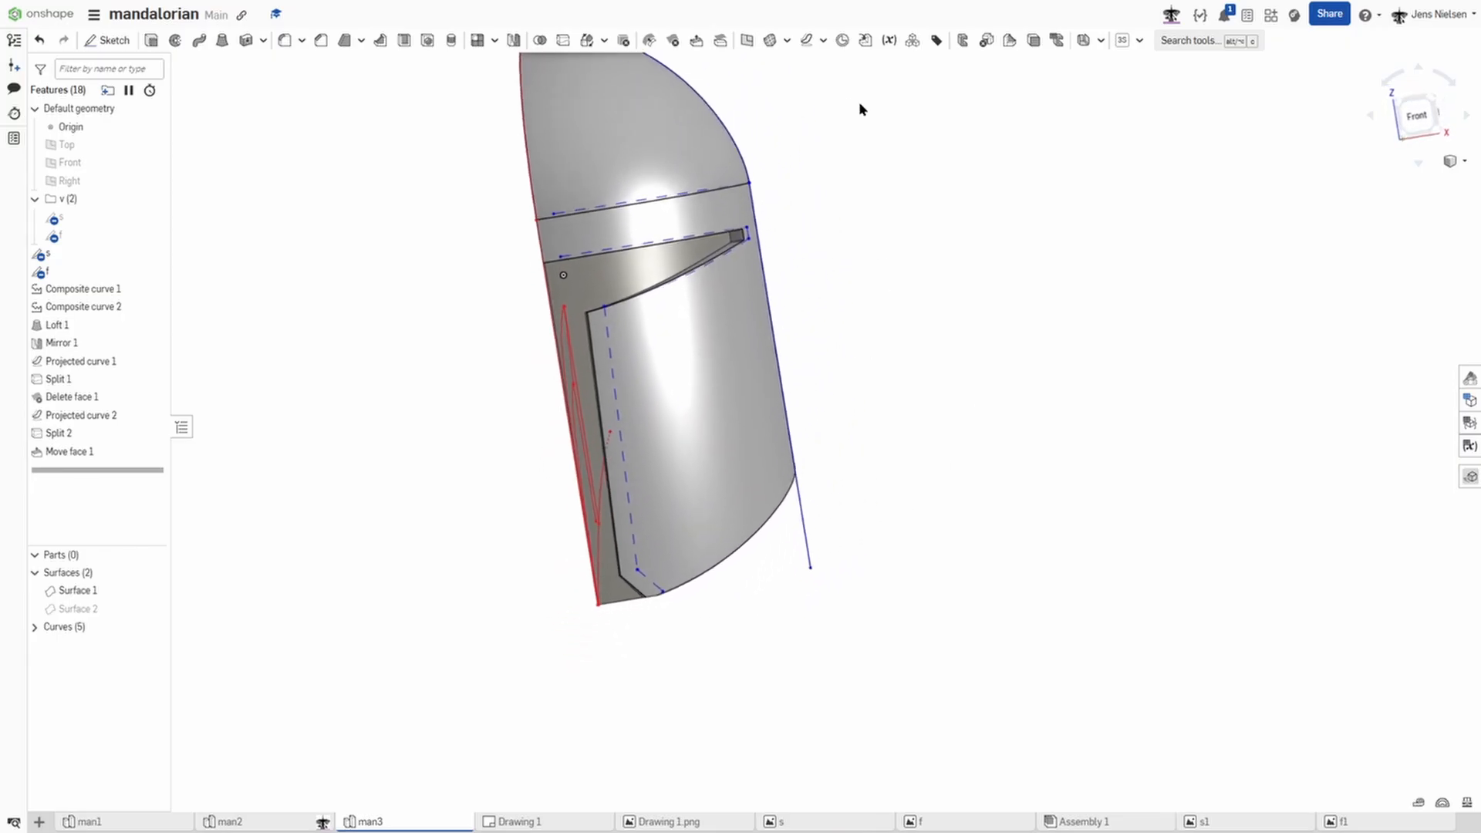
pyautogui.click(787, 42)
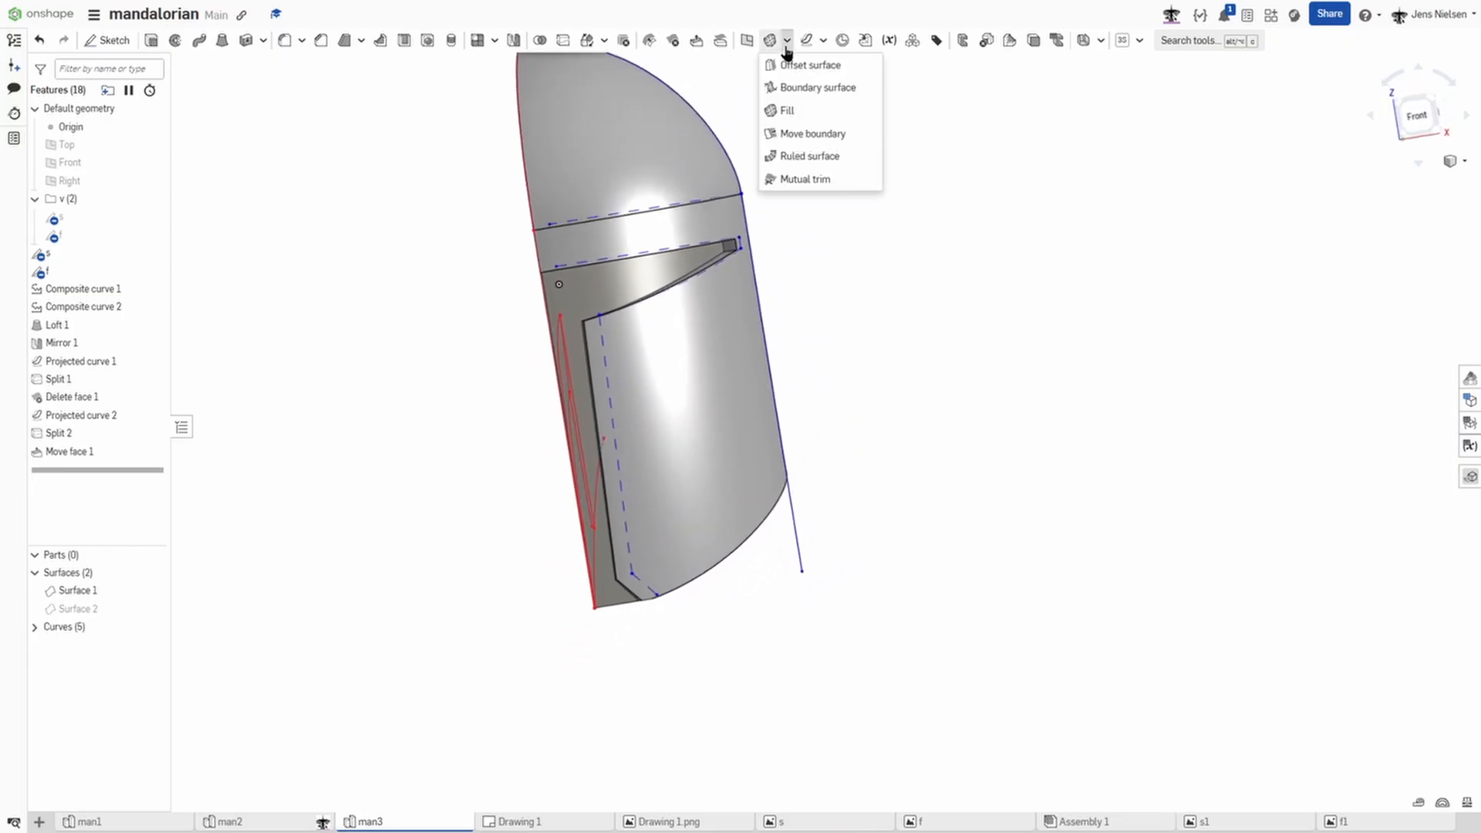
pyautogui.click(813, 133)
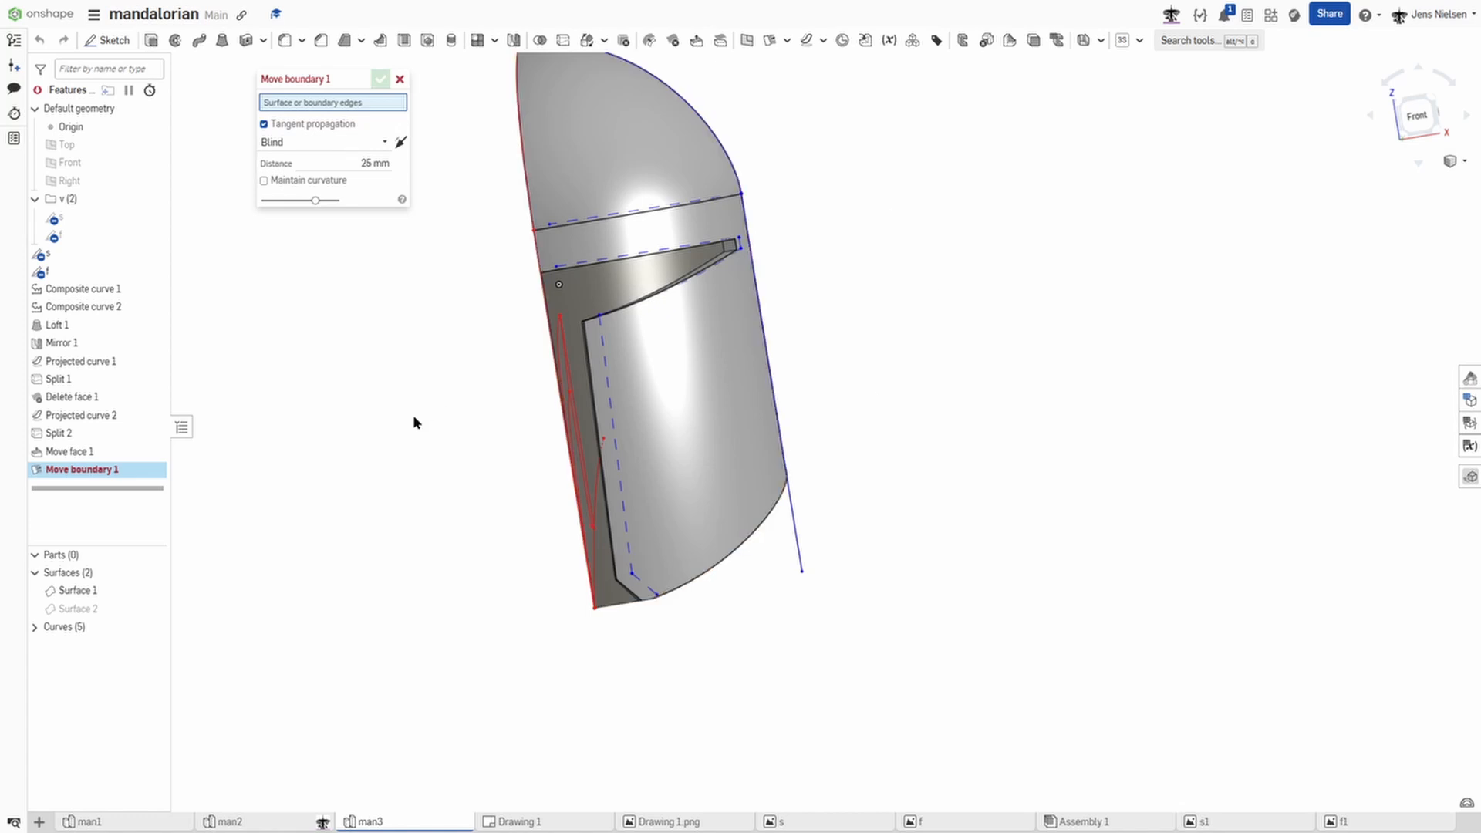
pyautogui.scroll(5, 437, 432)
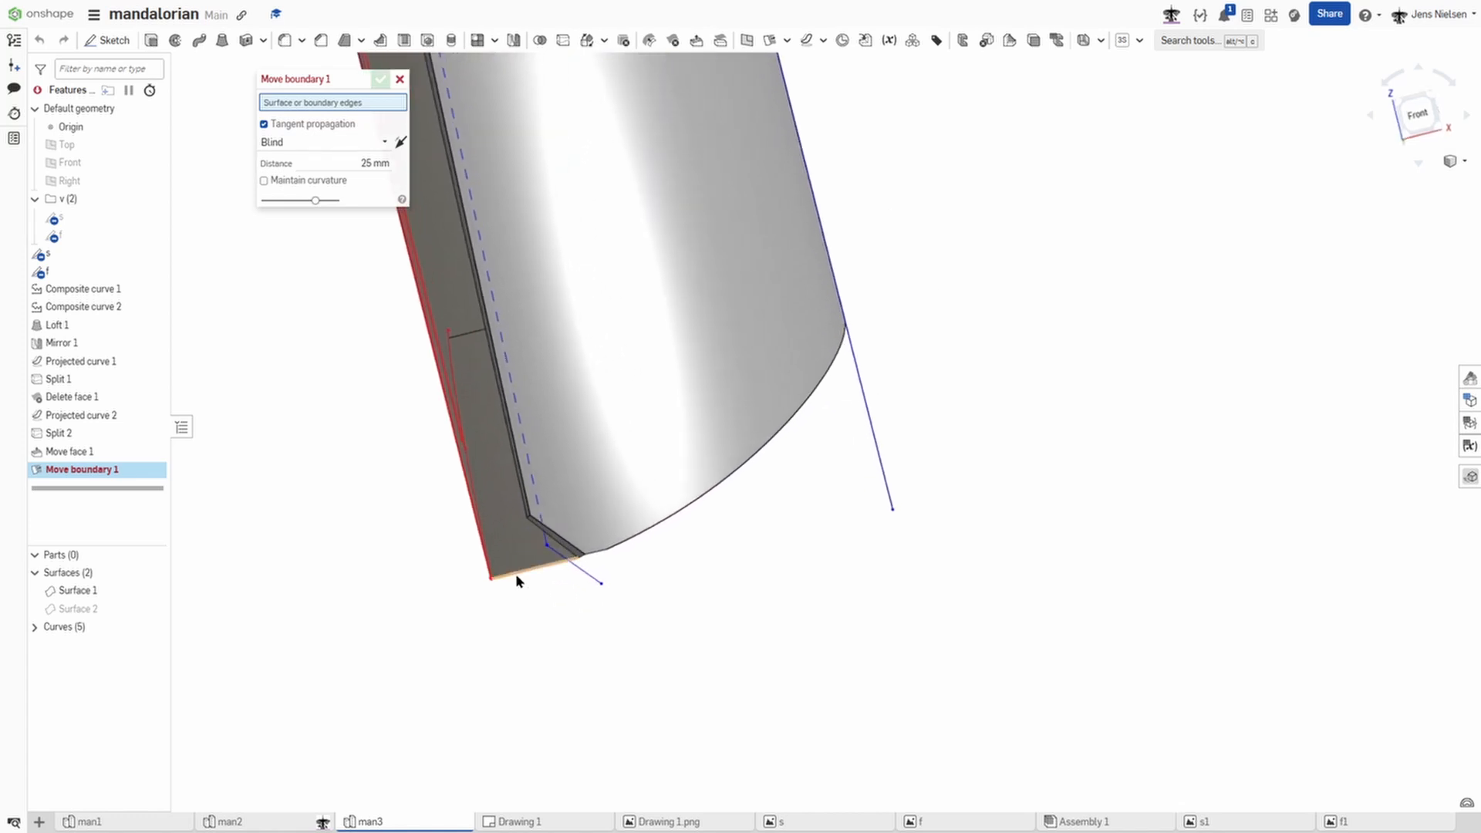
pyautogui.click(517, 575)
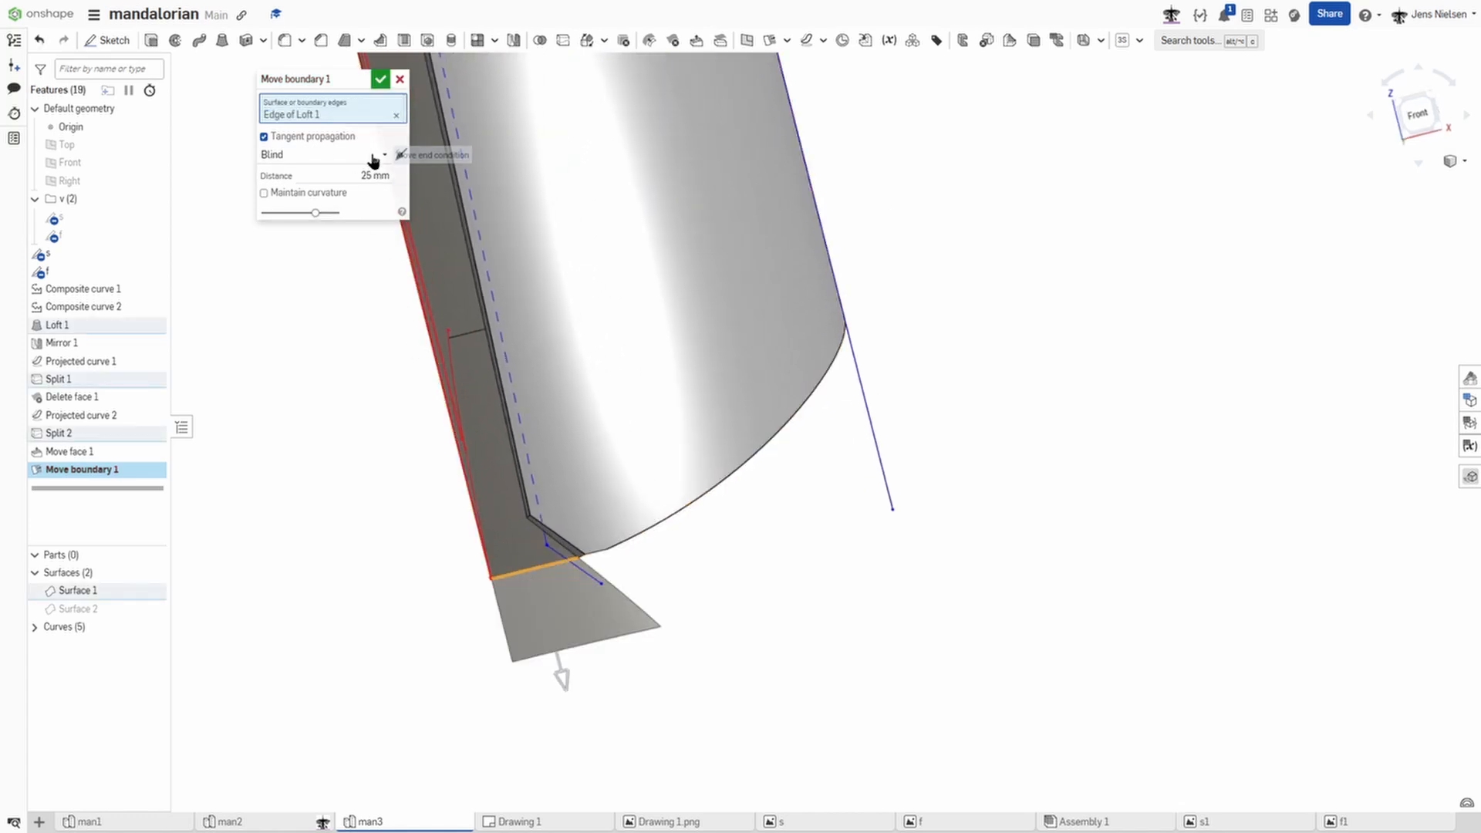
pyautogui.click(373, 157)
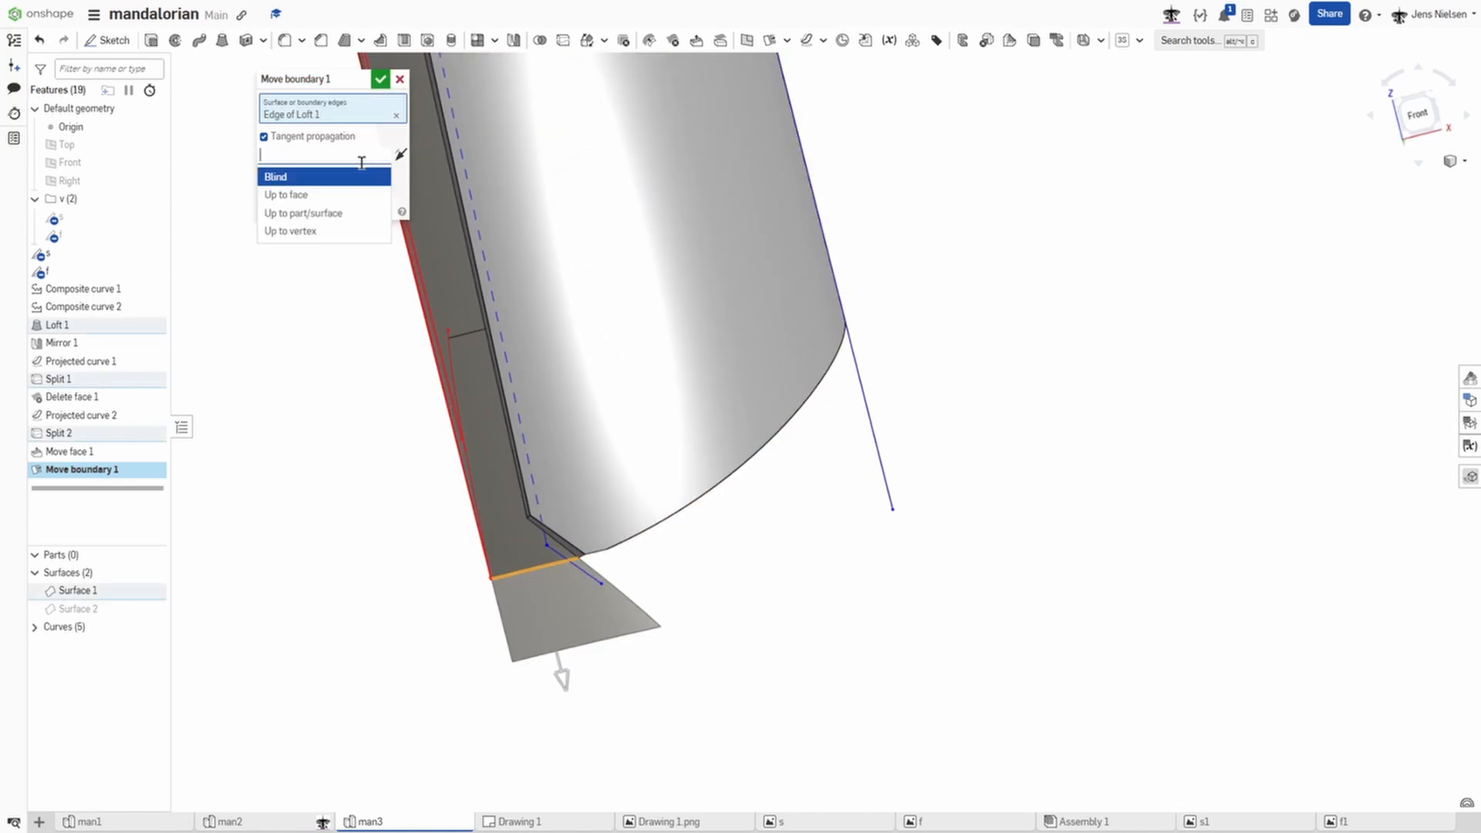
pyautogui.click(324, 230)
pyautogui.scroll(3, 444, 525)
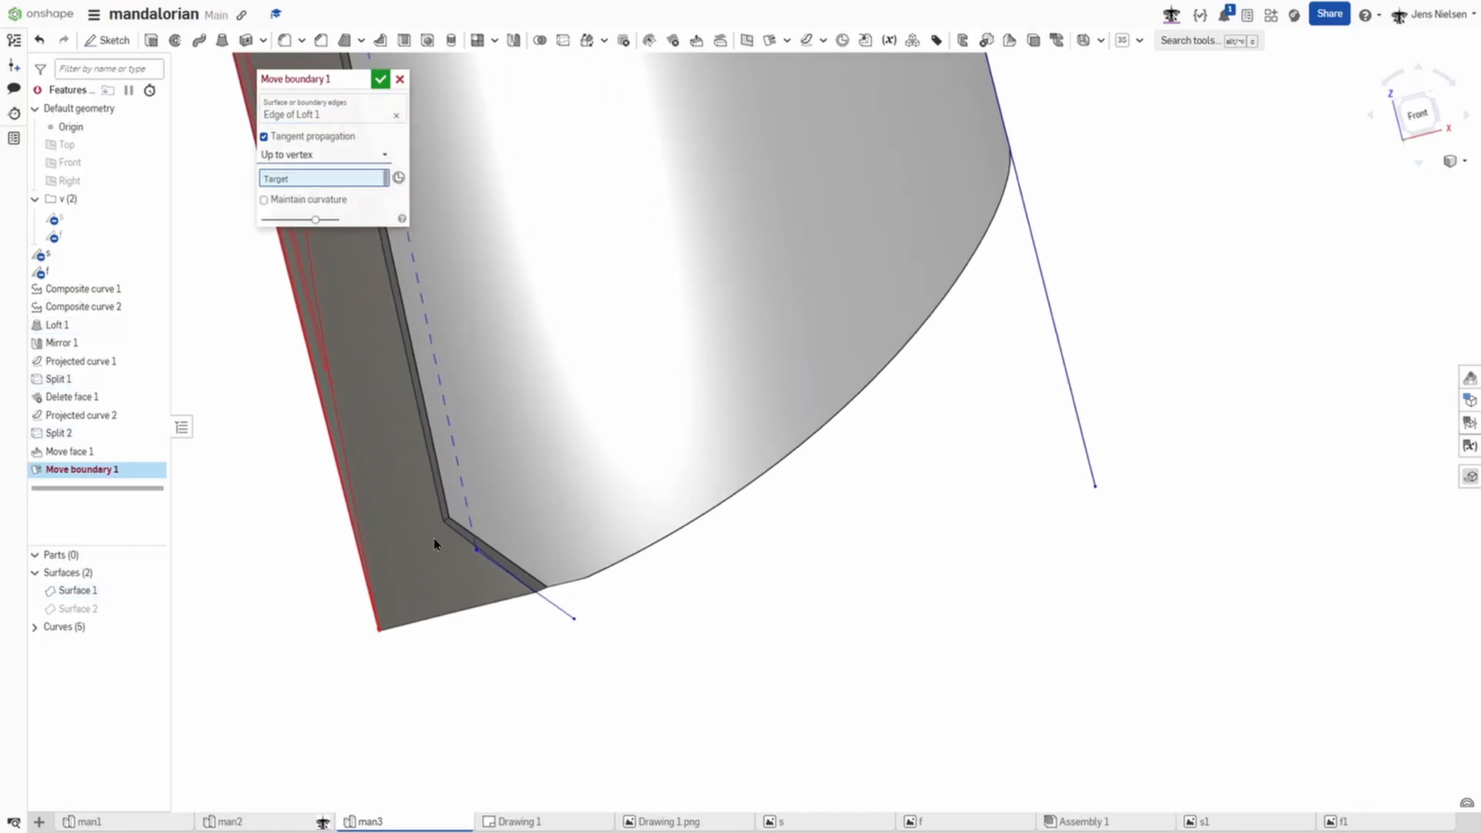
pyautogui.scroll(1, 440, 537)
pyautogui.click(445, 525)
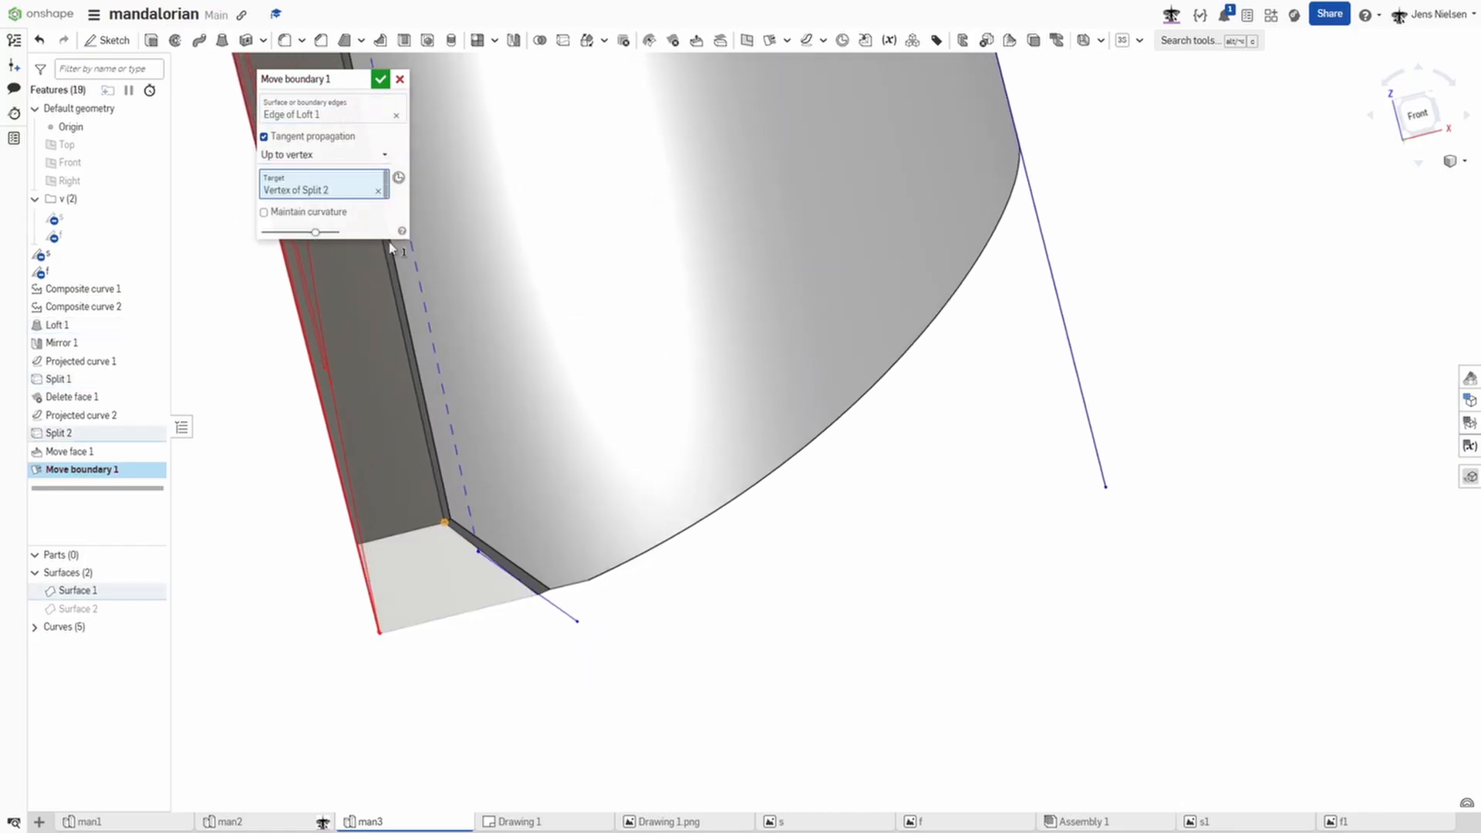
pyautogui.click(382, 80)
pyautogui.scroll(-5, 694, 347)
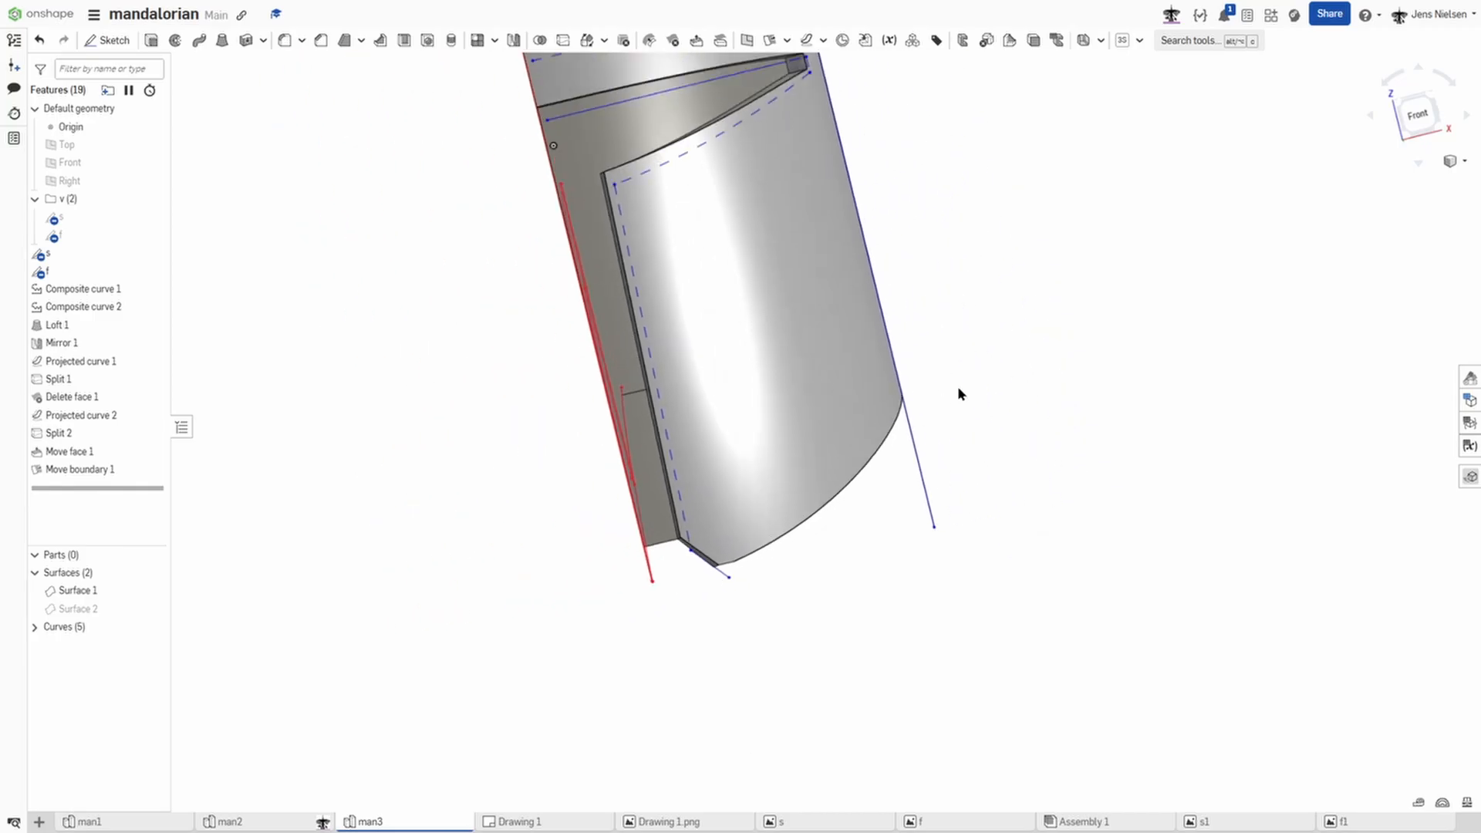
# Step: Show the hidden mirrored rear surface and offset the front dome face and rear shell face inward by 4 mm
pyautogui.moveTo(974, 384); pyautogui.dragTo(1066, 355, button='right')
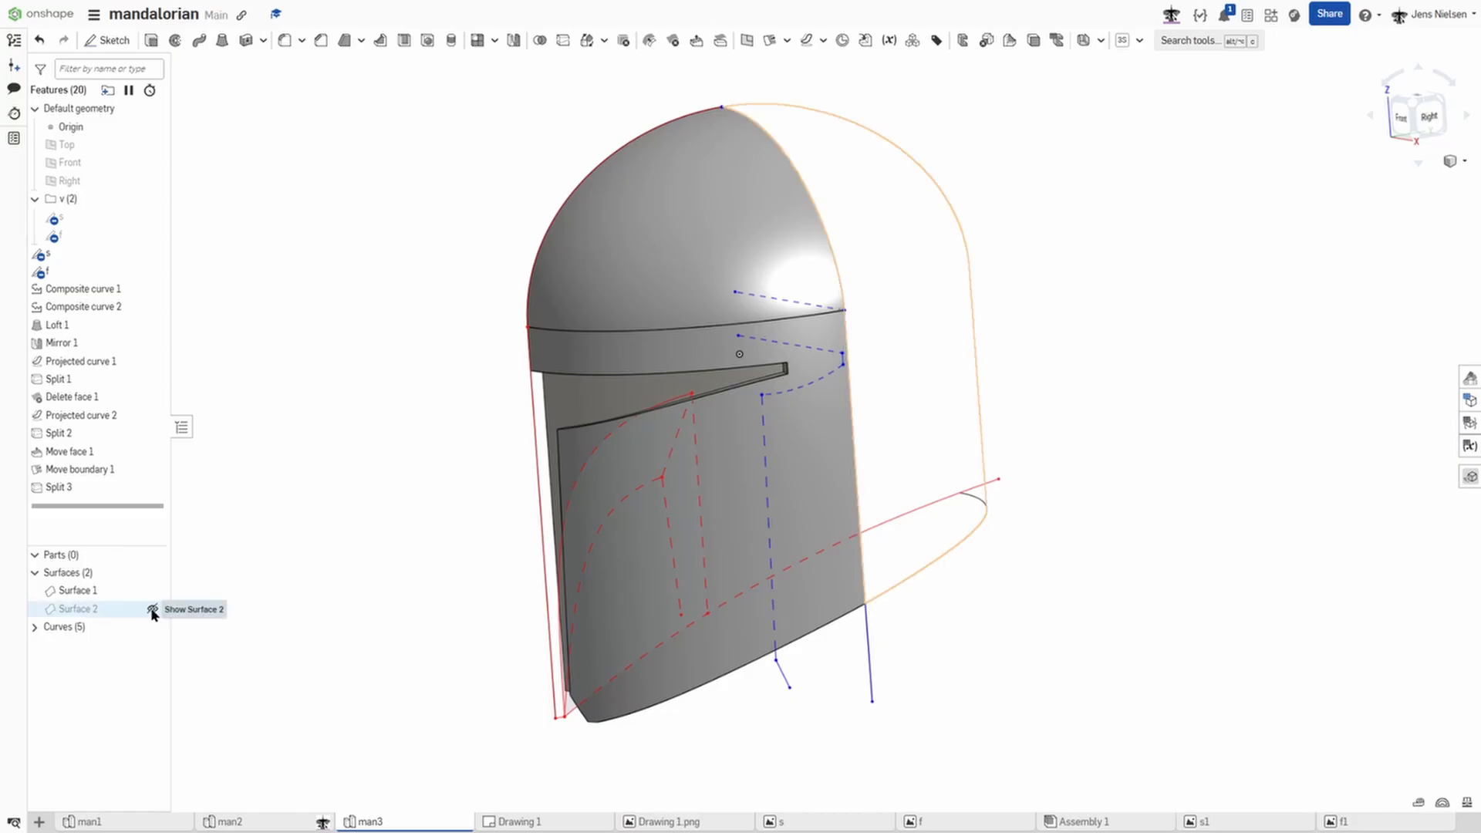
pyautogui.click(152, 609)
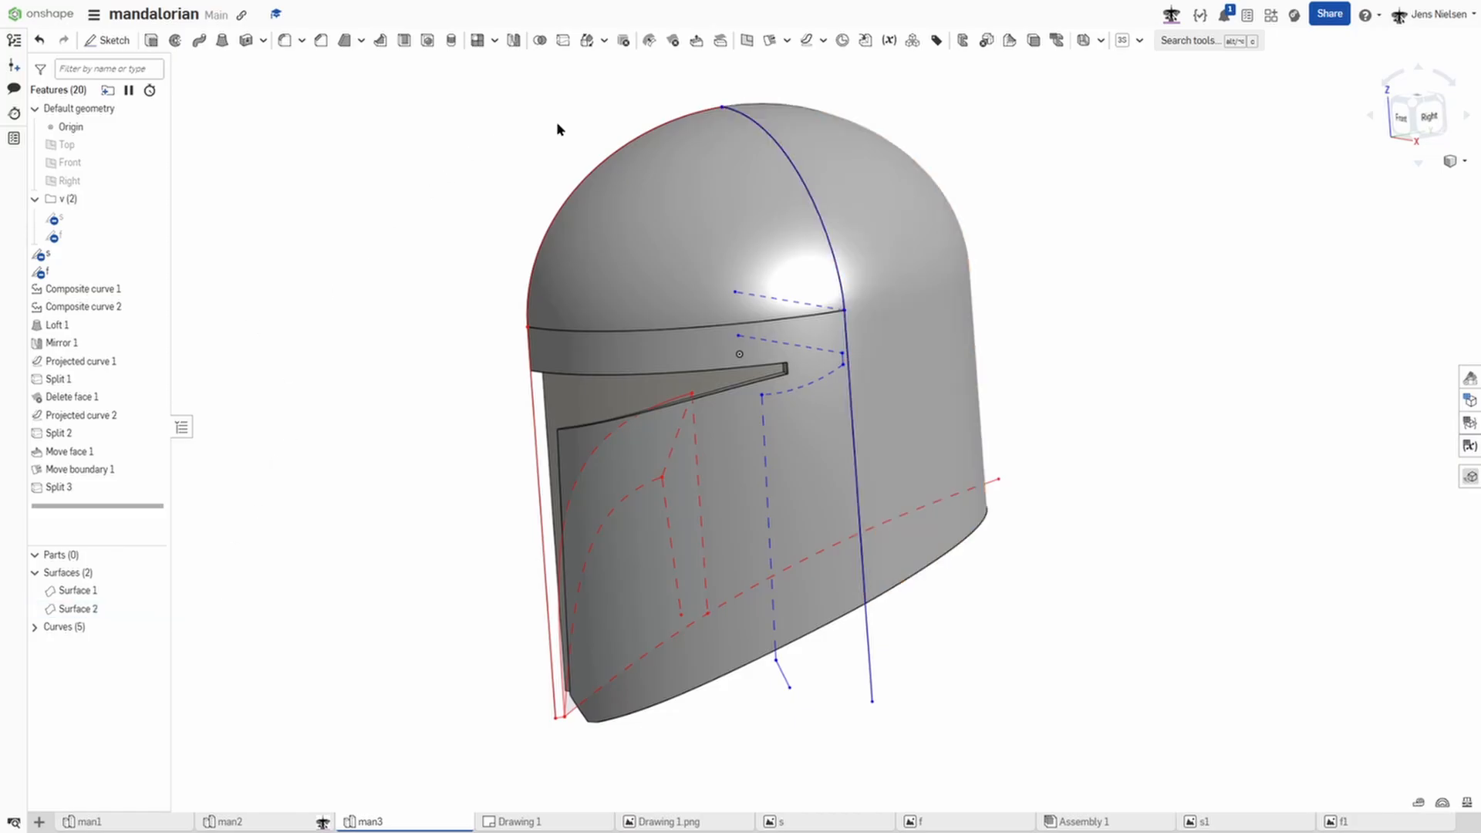
pyautogui.click(787, 40)
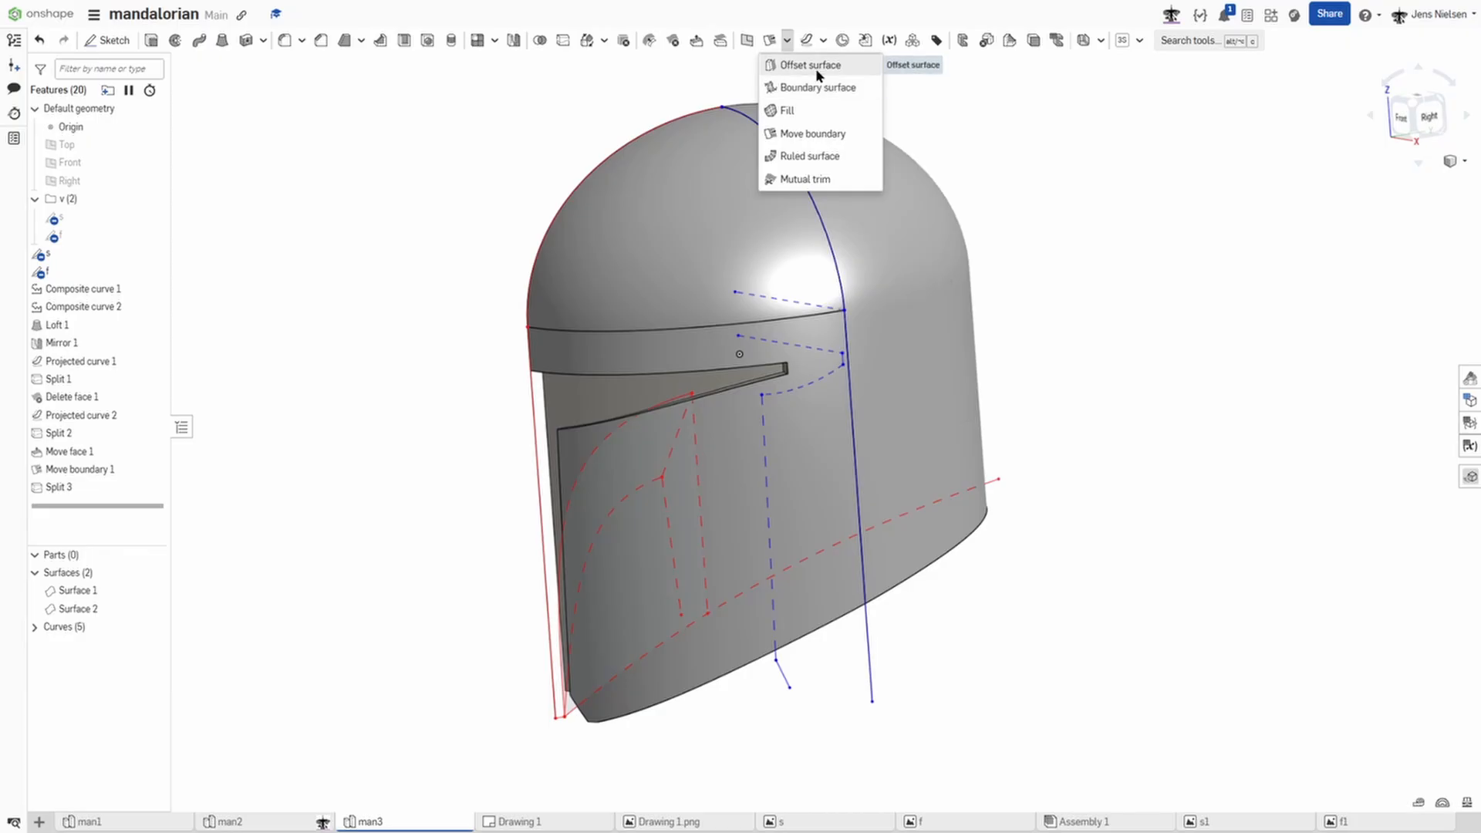
pyautogui.click(814, 66)
pyautogui.click(594, 241)
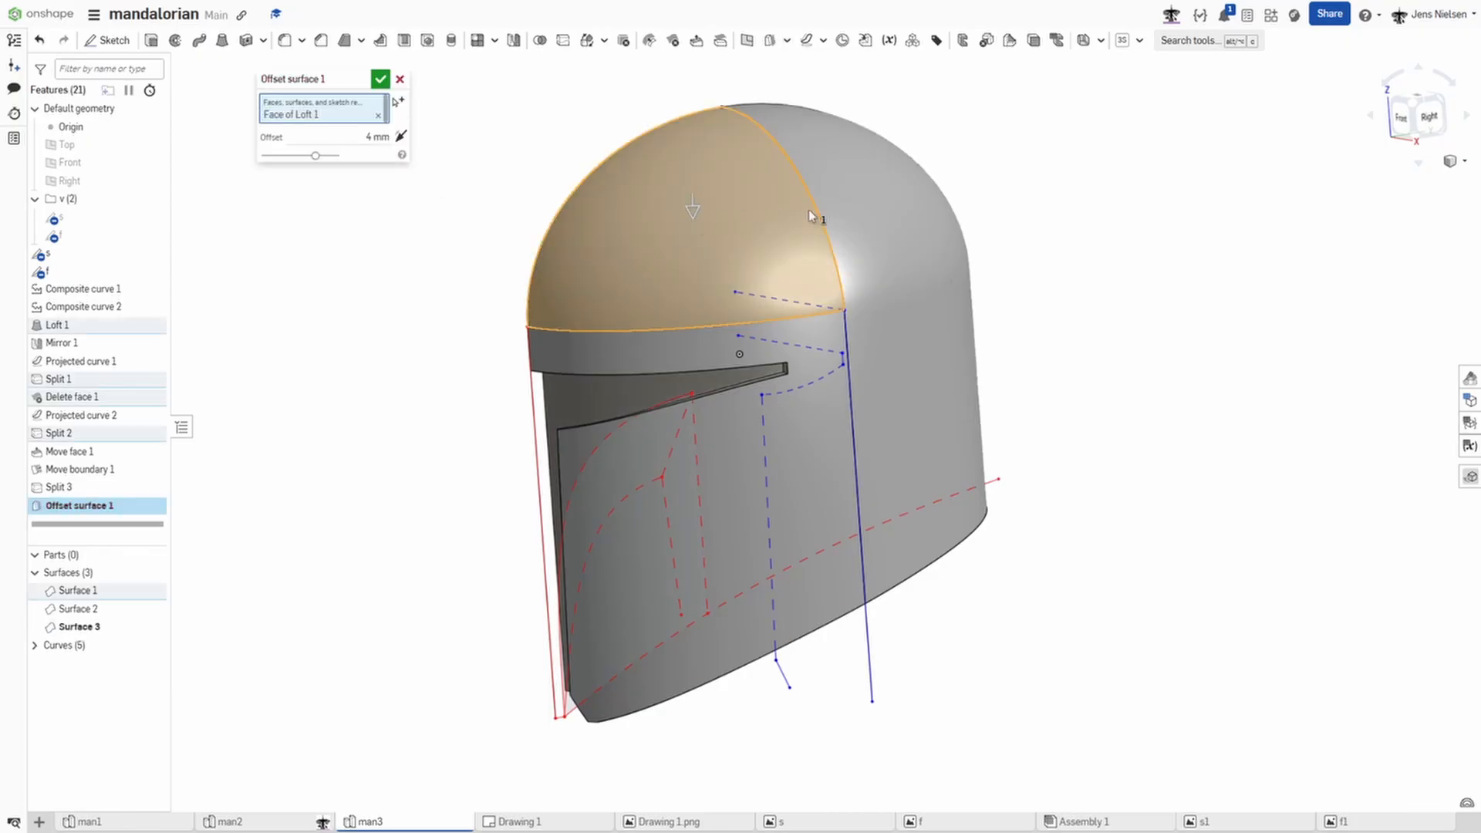
pyautogui.click(852, 223)
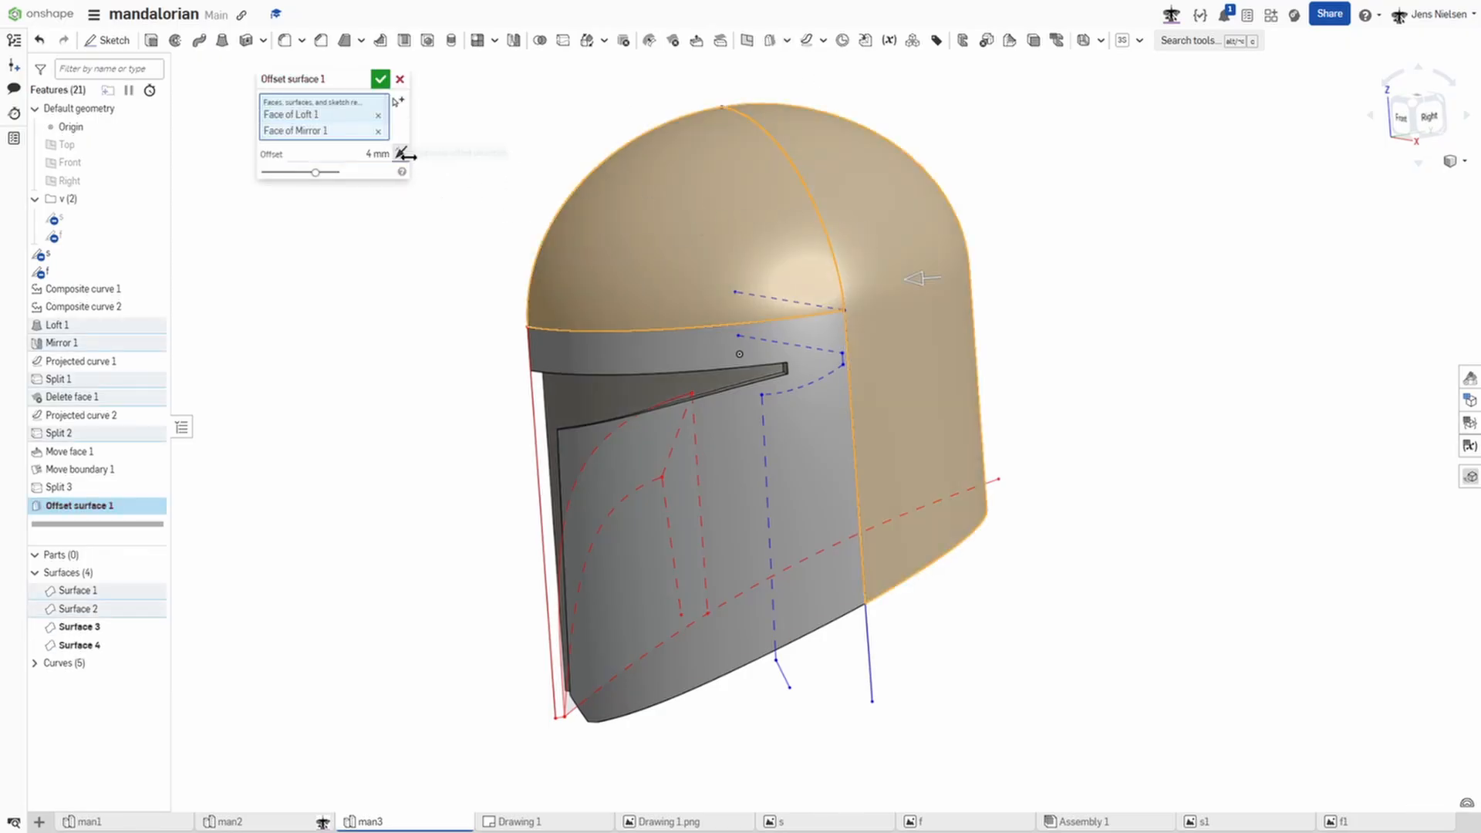
pyautogui.click(381, 79)
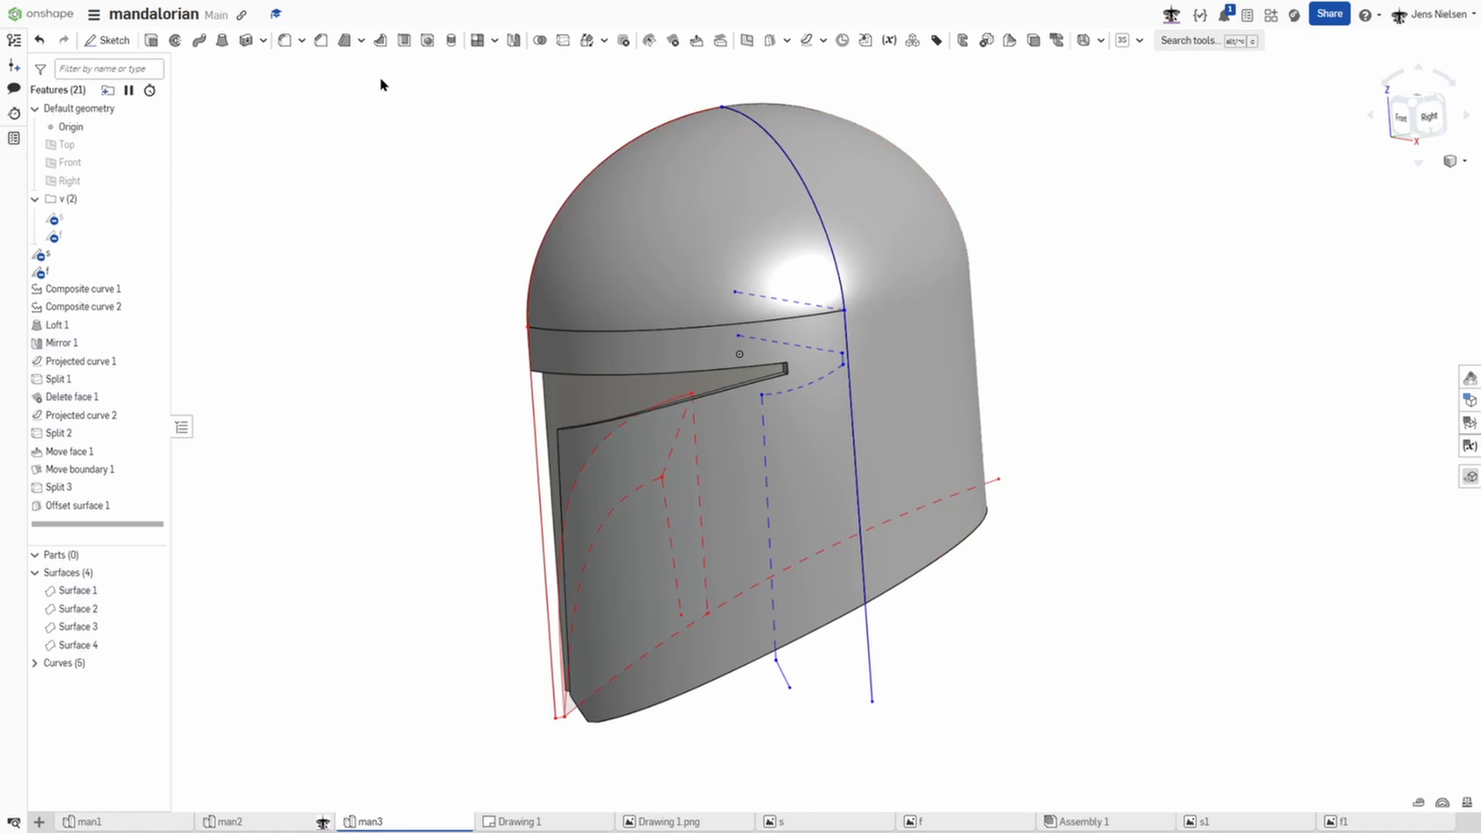
# Step: Delete the original outer front dome face and outer rear shell face, leaving the openings open
pyautogui.click(673, 42)
pyautogui.click(779, 154)
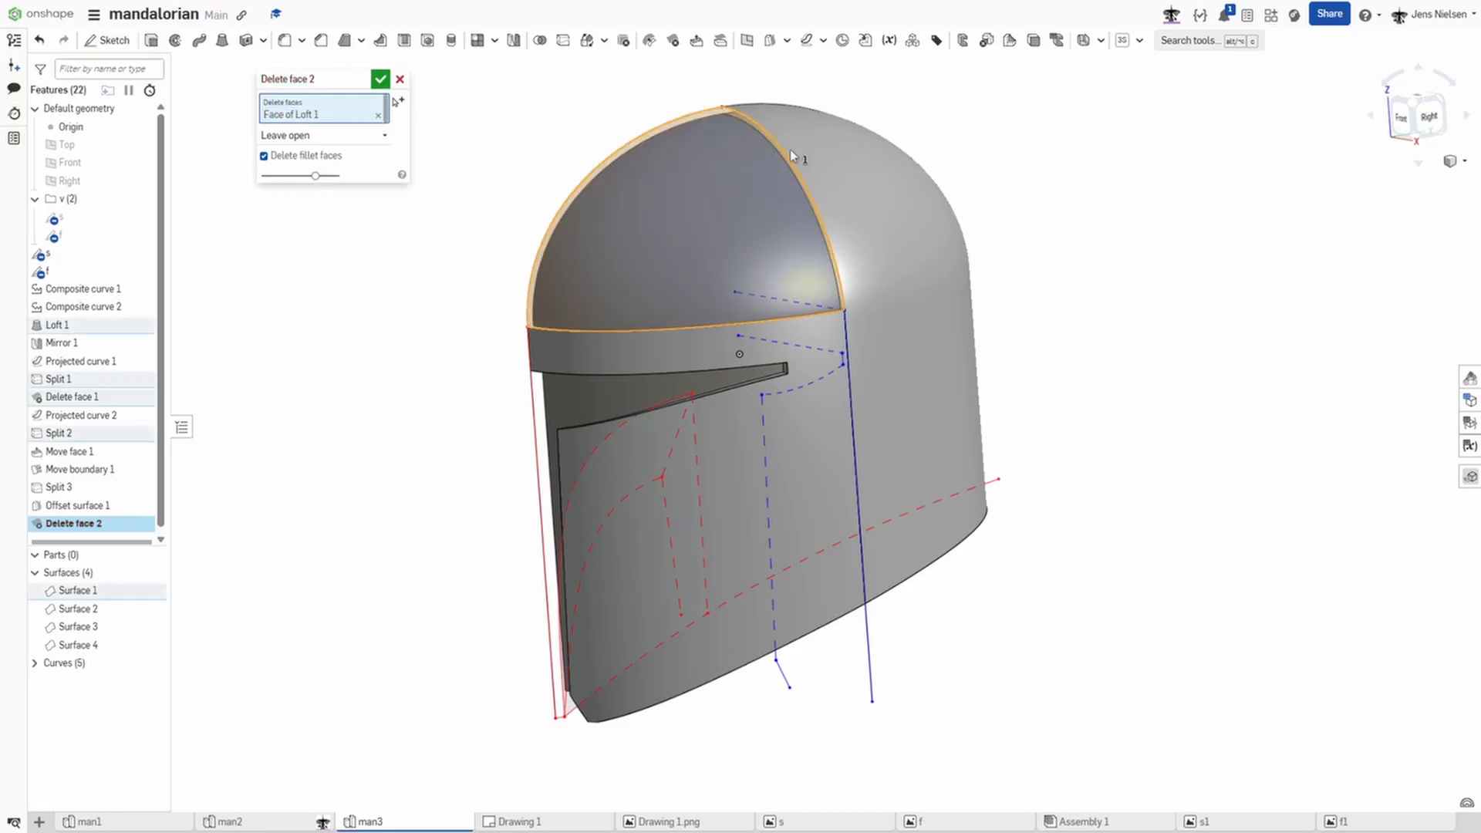
pyautogui.click(822, 150)
pyautogui.click(379, 80)
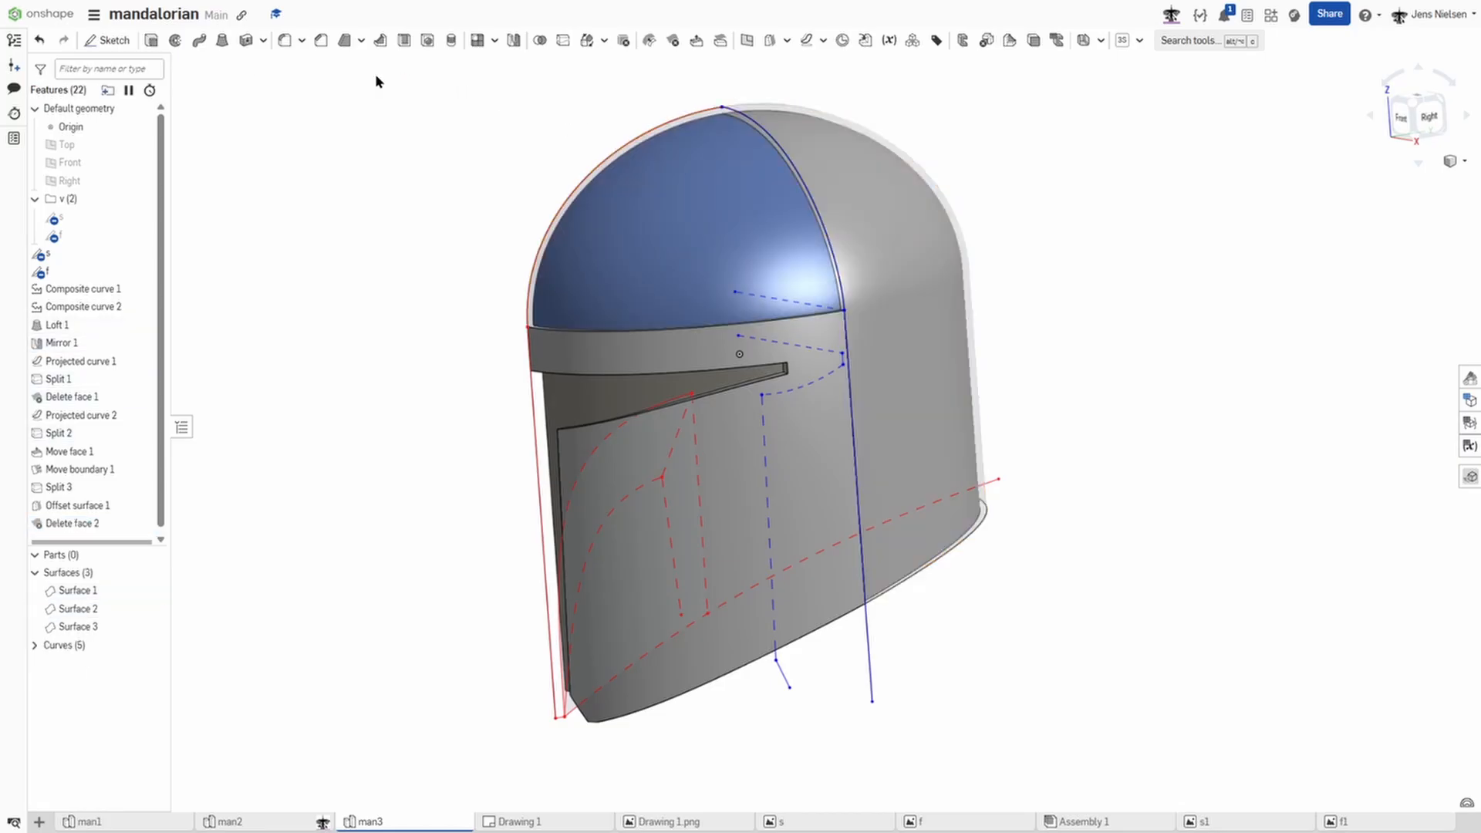
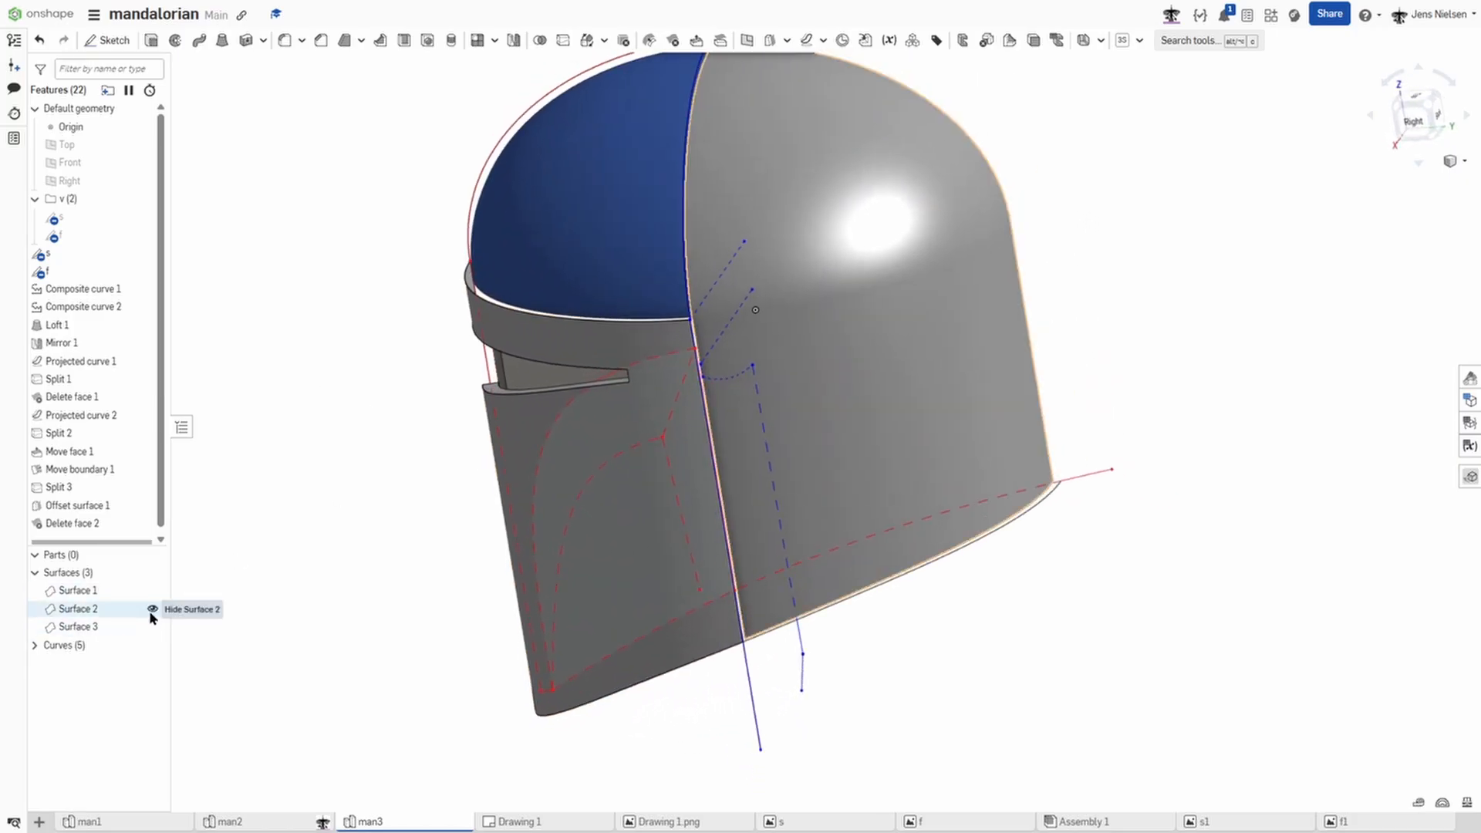
# Step: Hide the rear surface and bridge the dome-to-brow gap with a 4 mm normal ruled surface from the offset dome's lower edge, flipped outward
pyautogui.click(152, 609)
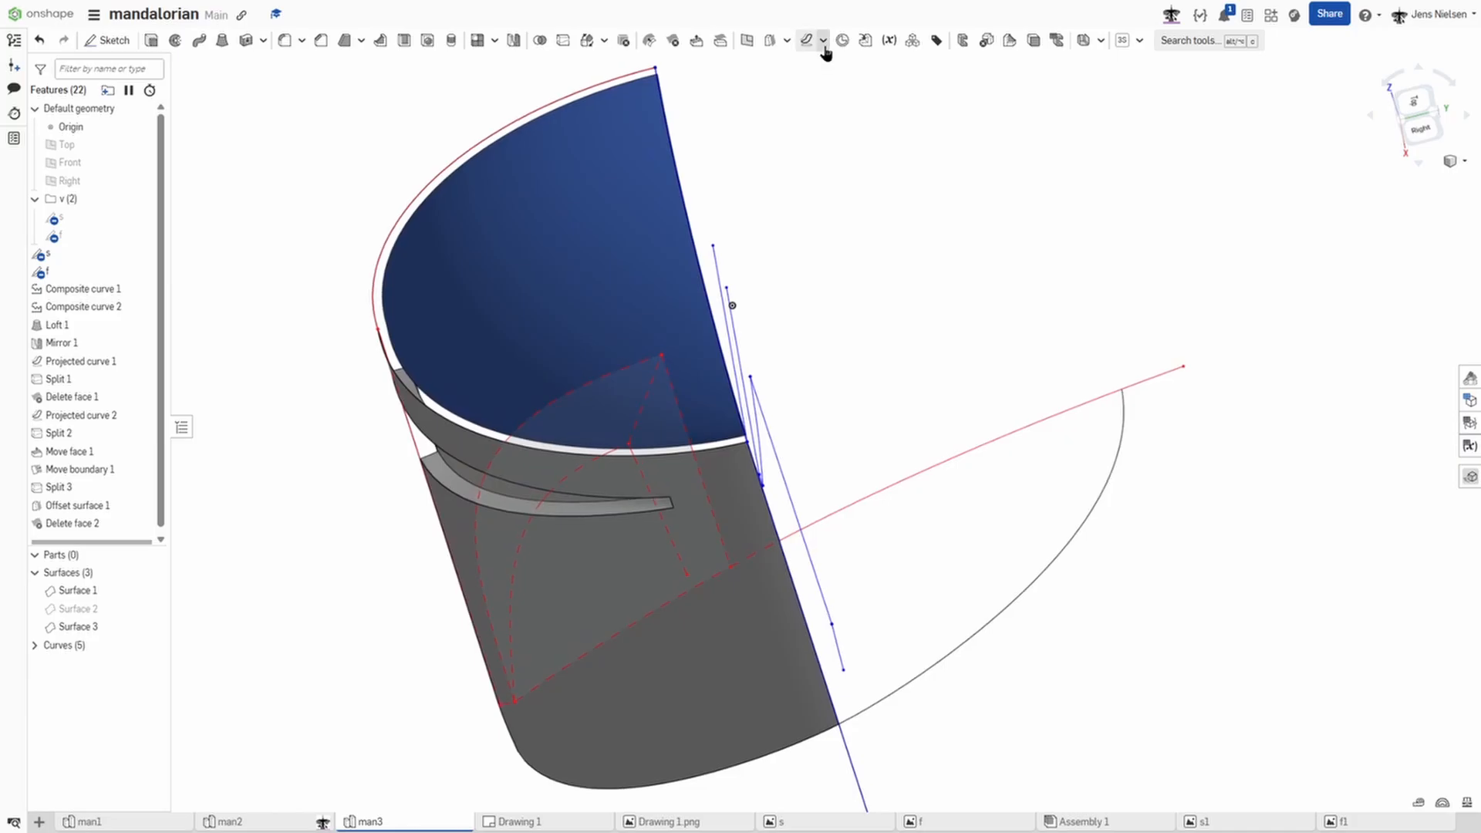
pyautogui.click(787, 41)
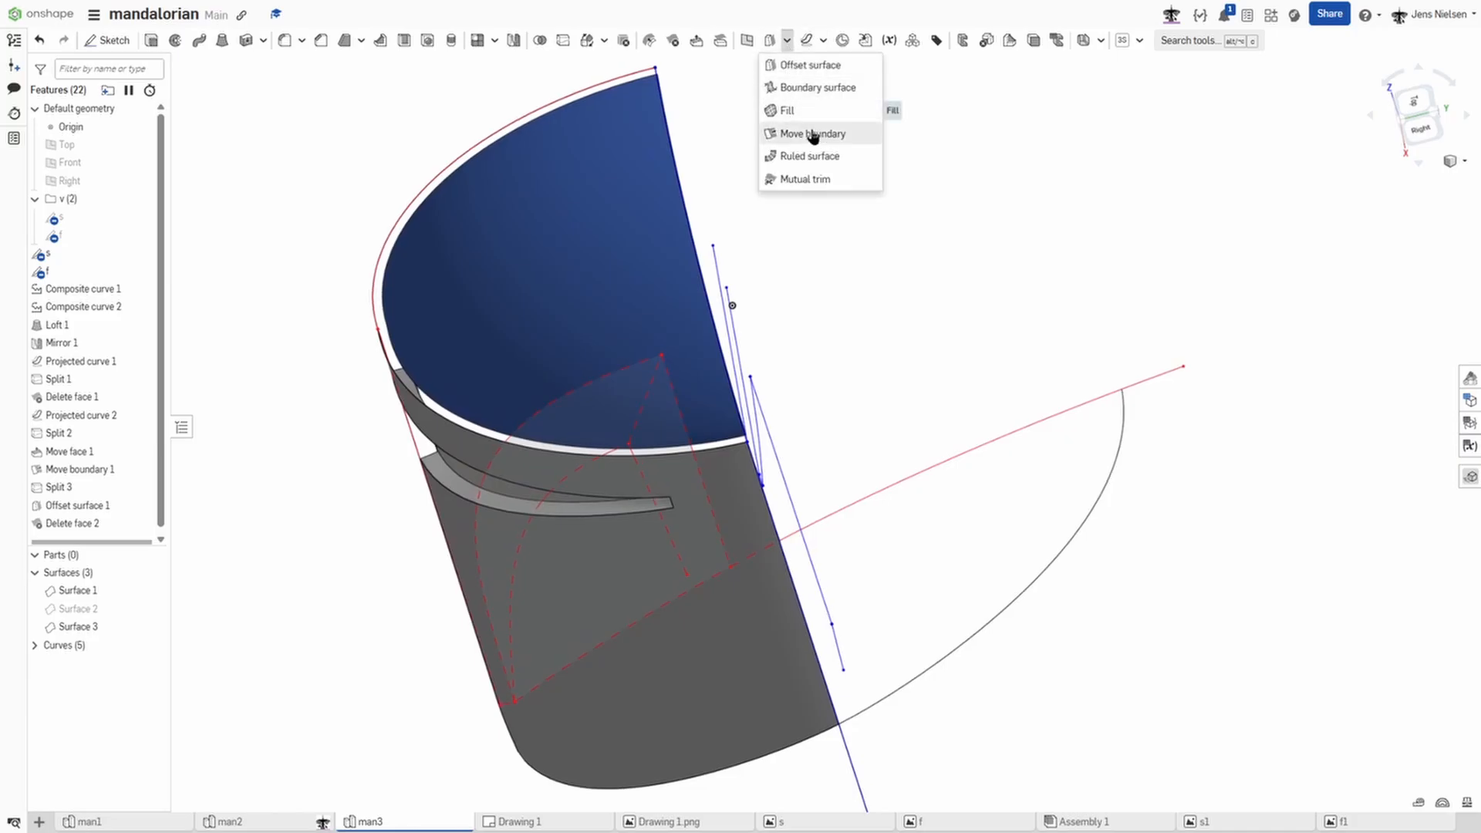
pyautogui.click(810, 157)
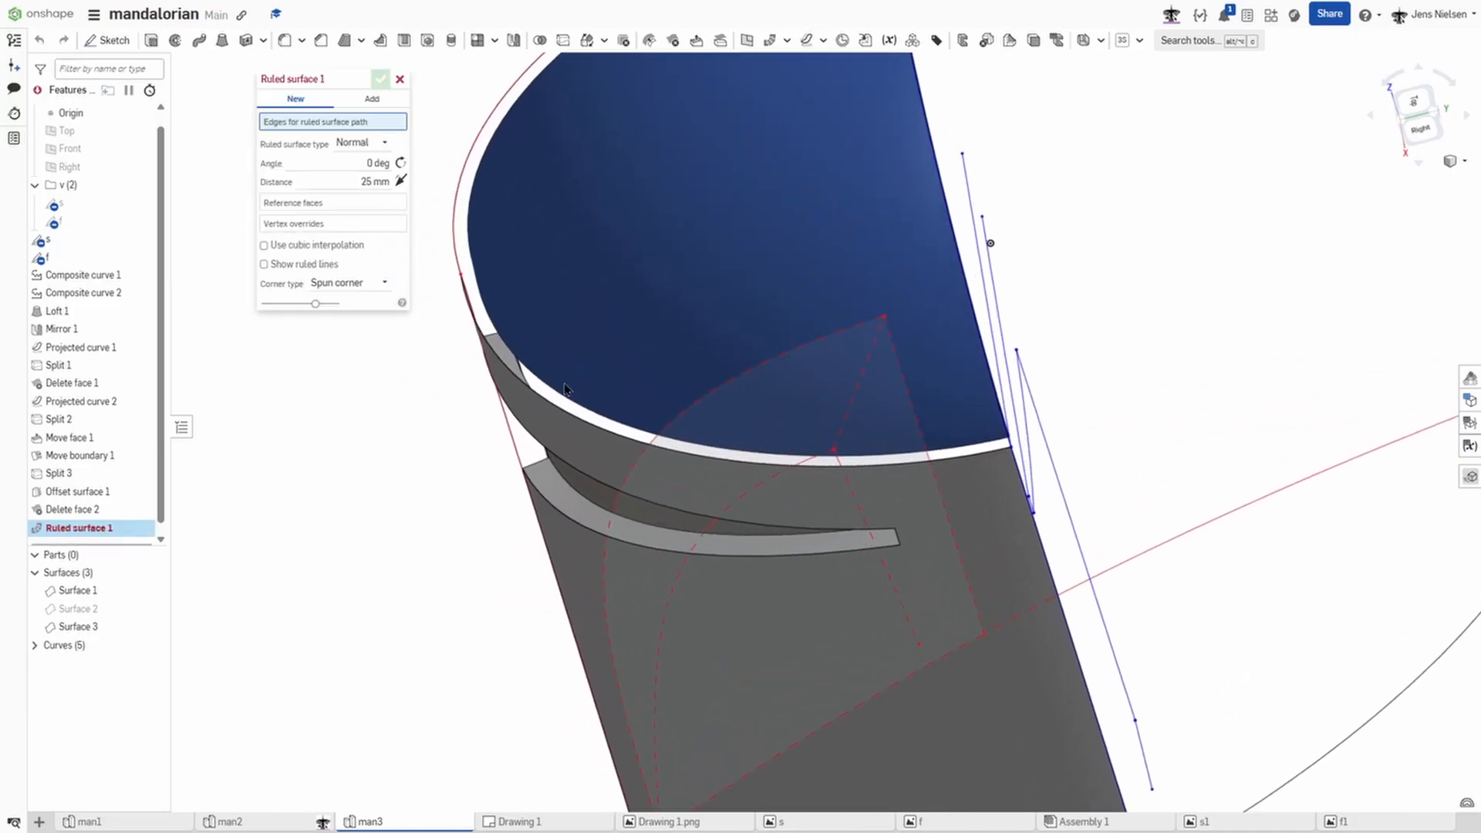
pyautogui.click(559, 402)
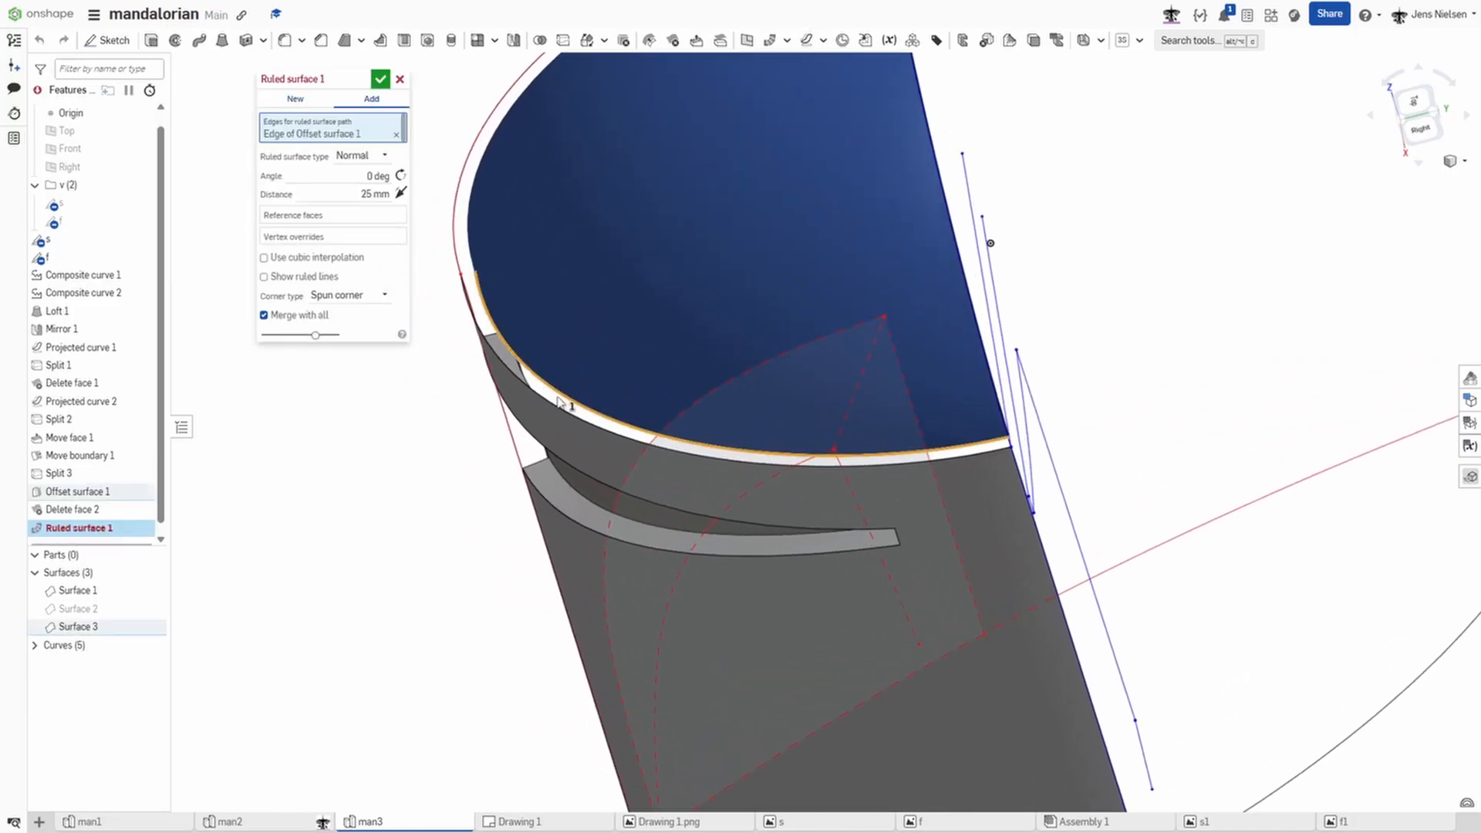
pyautogui.click(367, 197)
pyautogui.write('4')
pyautogui.press('Tab')
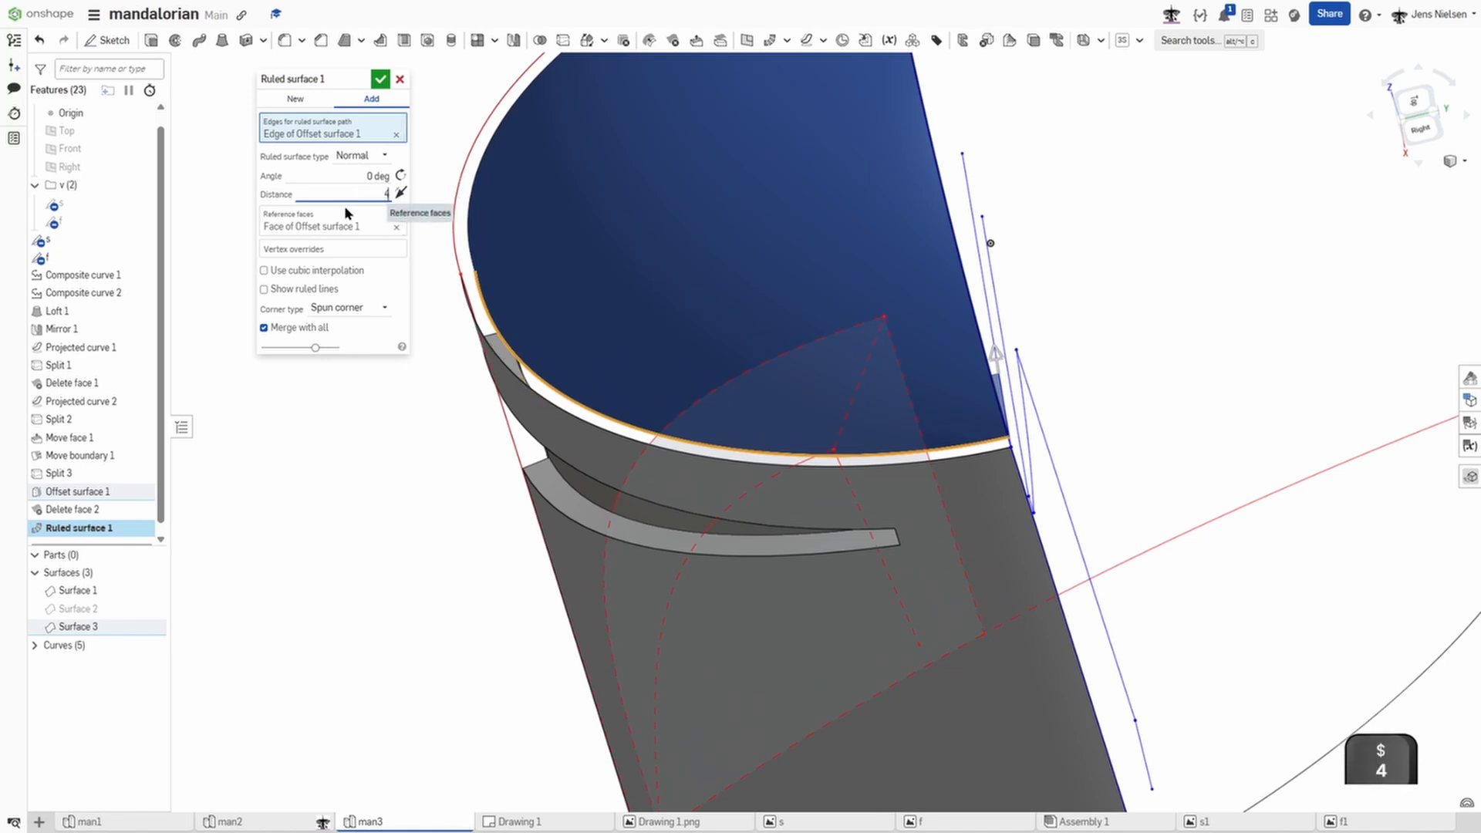
pyautogui.click(402, 193)
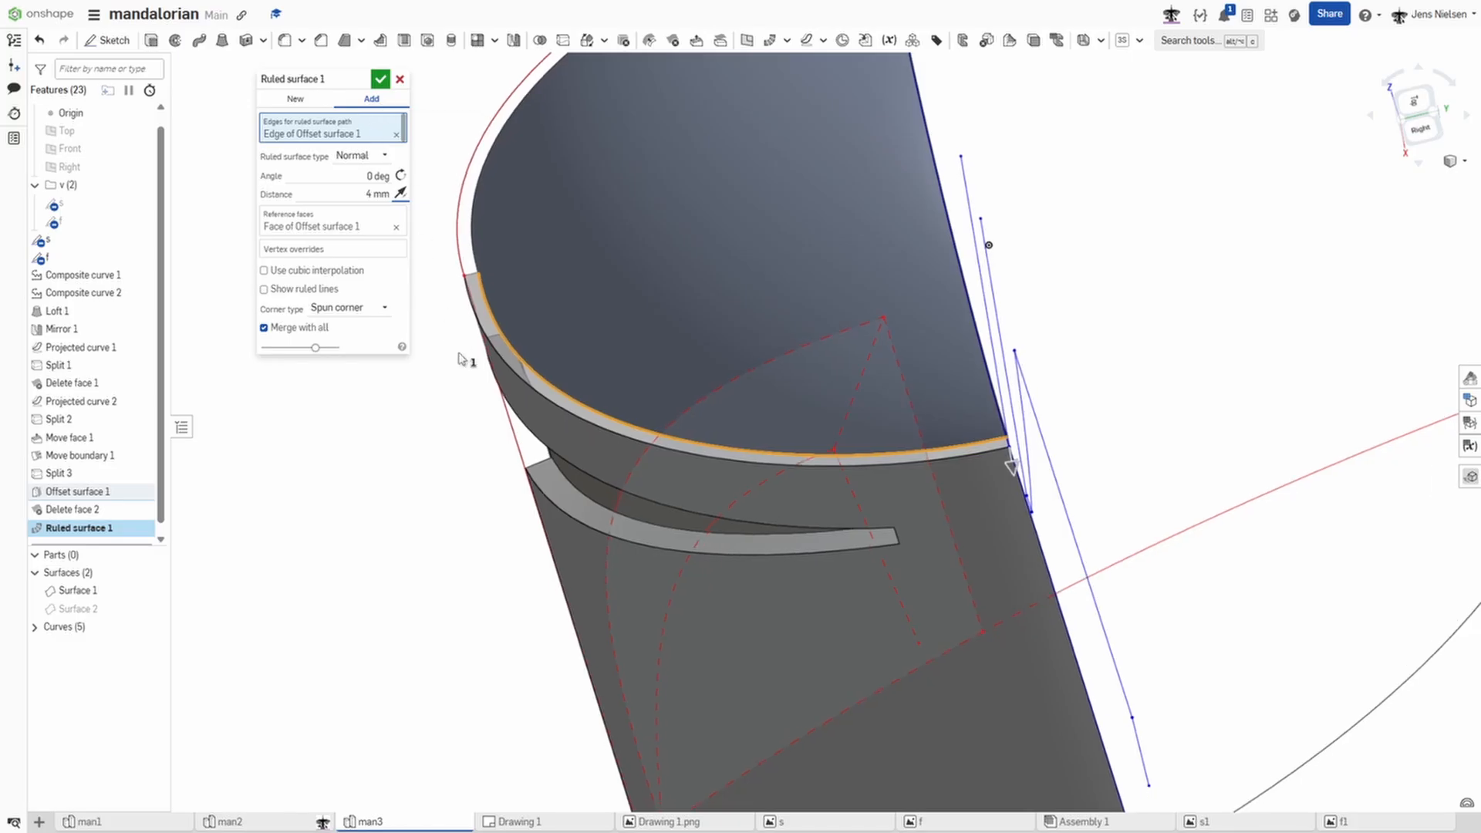
pyautogui.scroll(-3, 461, 359)
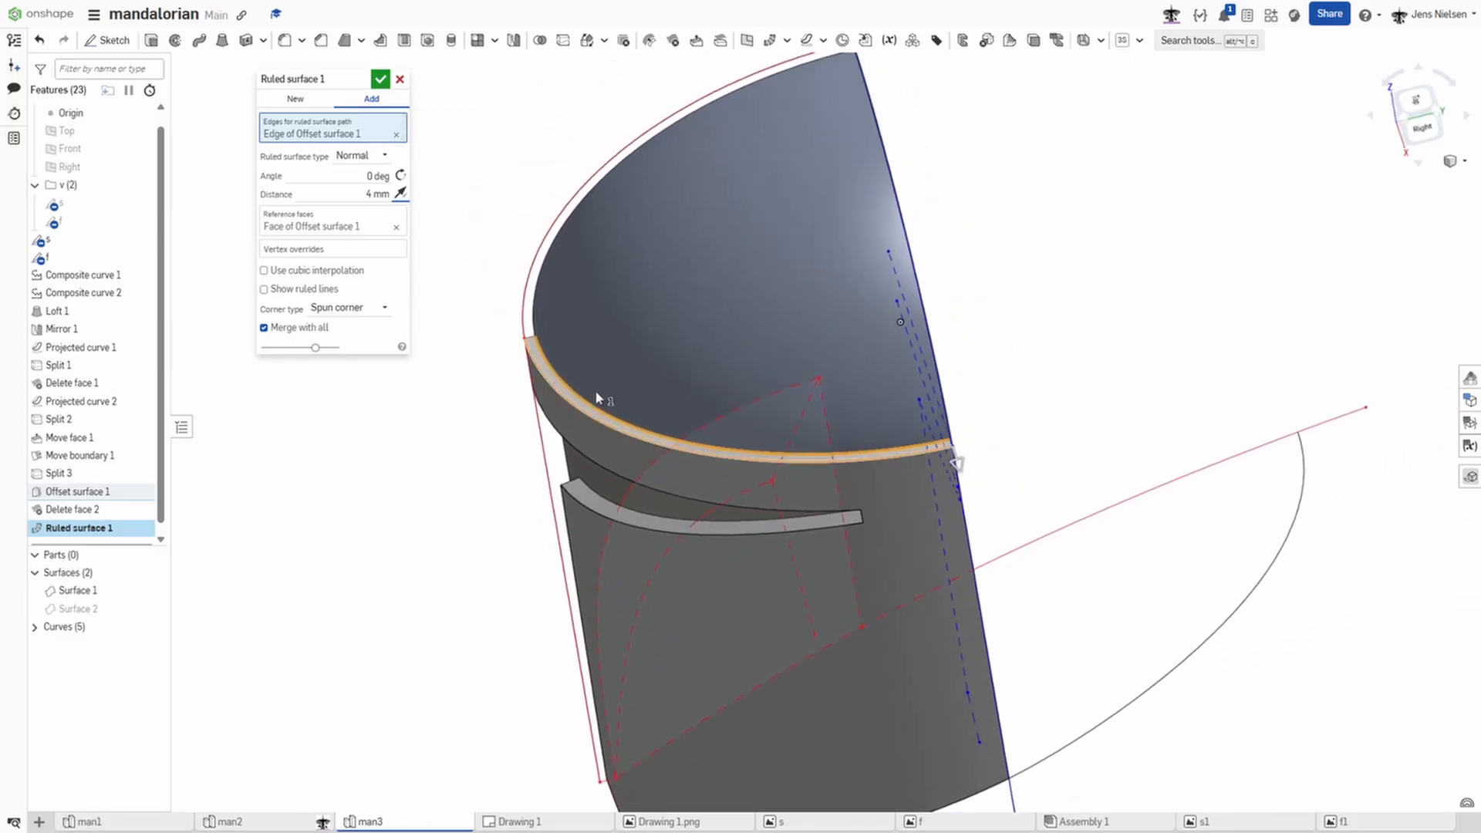
pyautogui.click(382, 82)
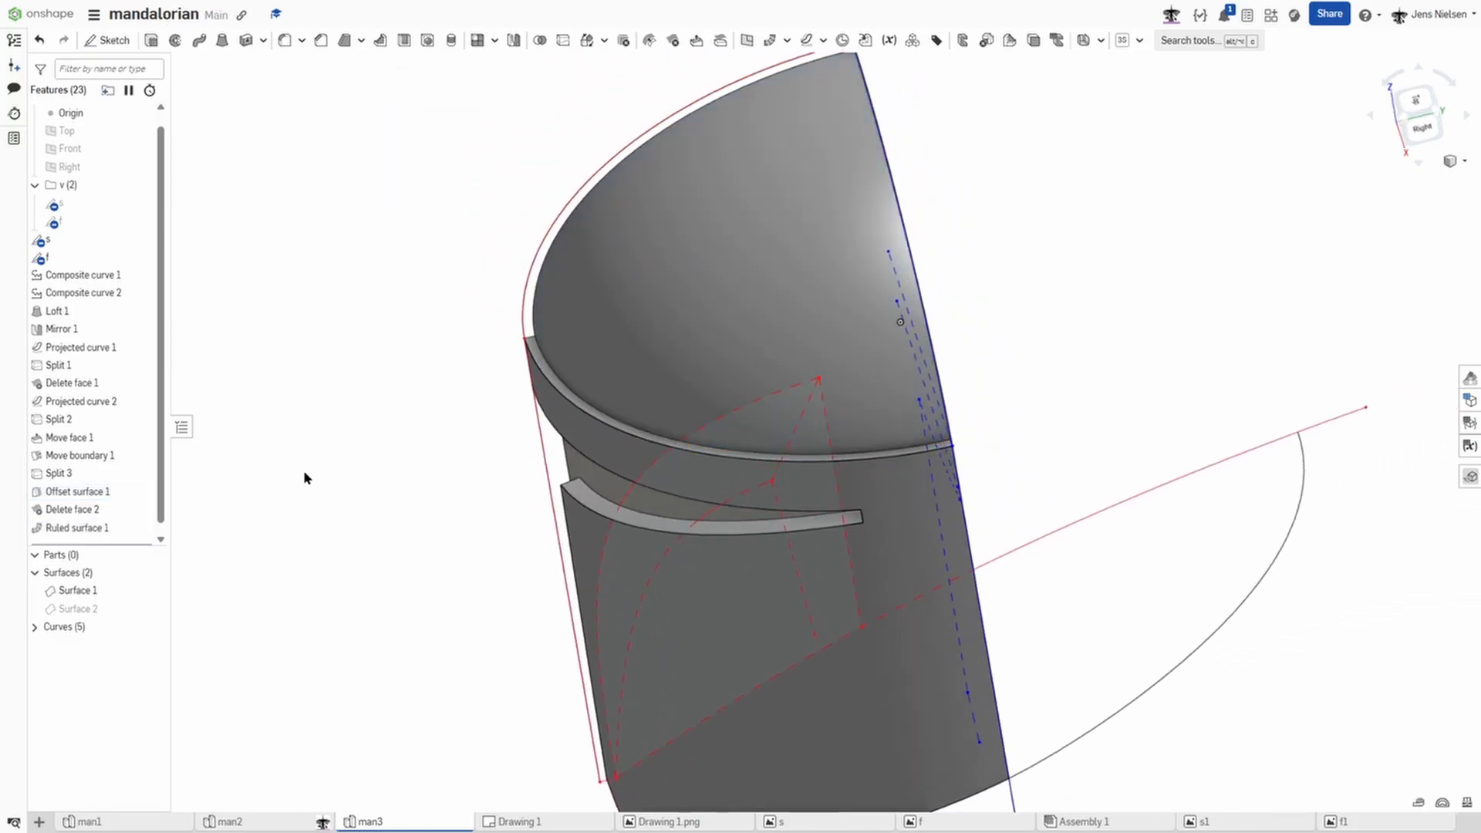
pyautogui.moveTo(593, 387); pyautogui.dragTo(713, 432, button='right')
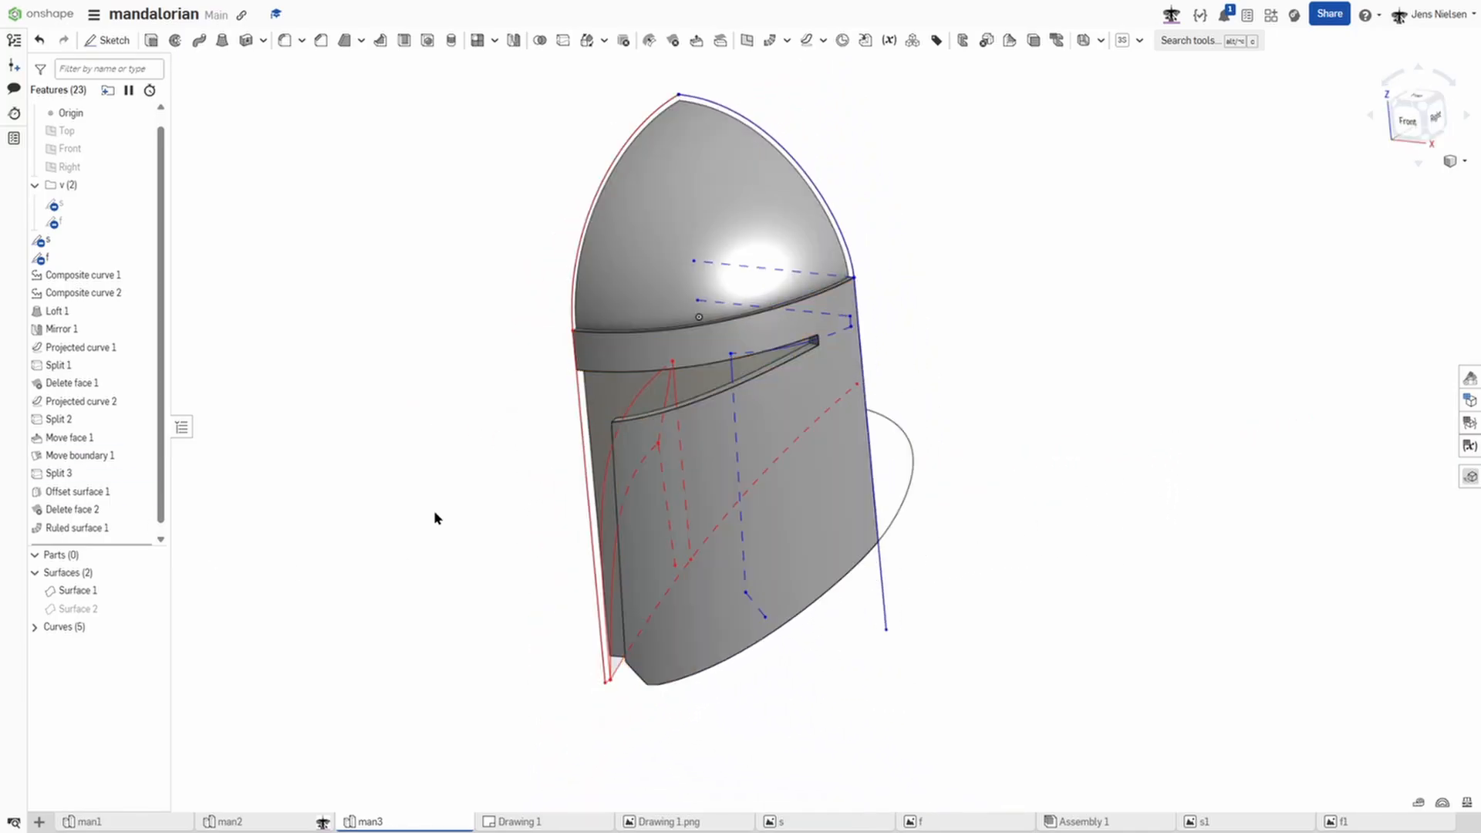
# Step: Project the cheek arc and straight vertical edge of sketch s onto the front shell face along the Right plane direction
pyautogui.moveTo(870, 486); pyautogui.dragTo(557, 48, button='right')
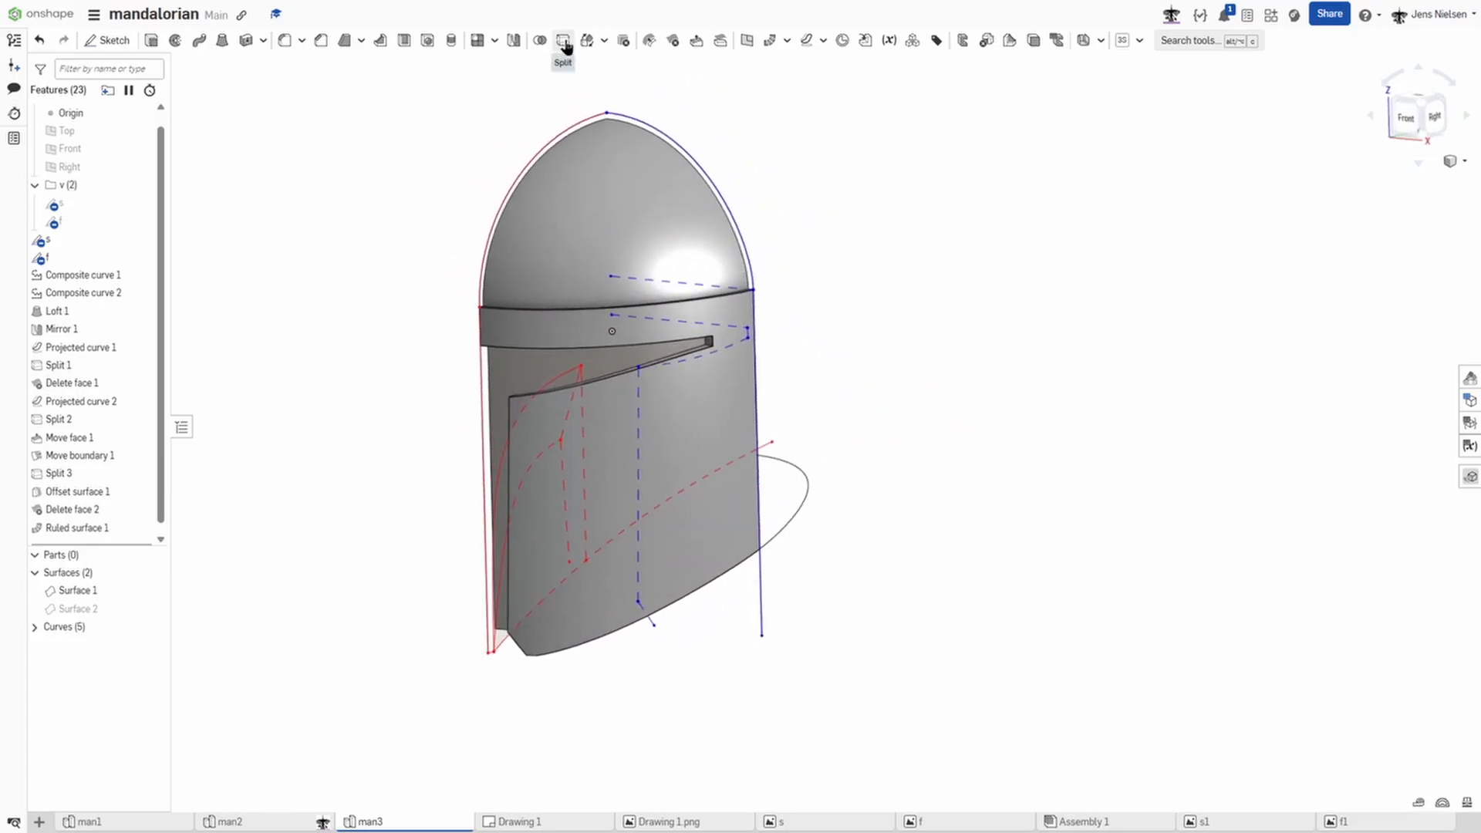
pyautogui.click(807, 41)
pyautogui.moveTo(598, 424); pyautogui.dragTo(575, 421, button='right')
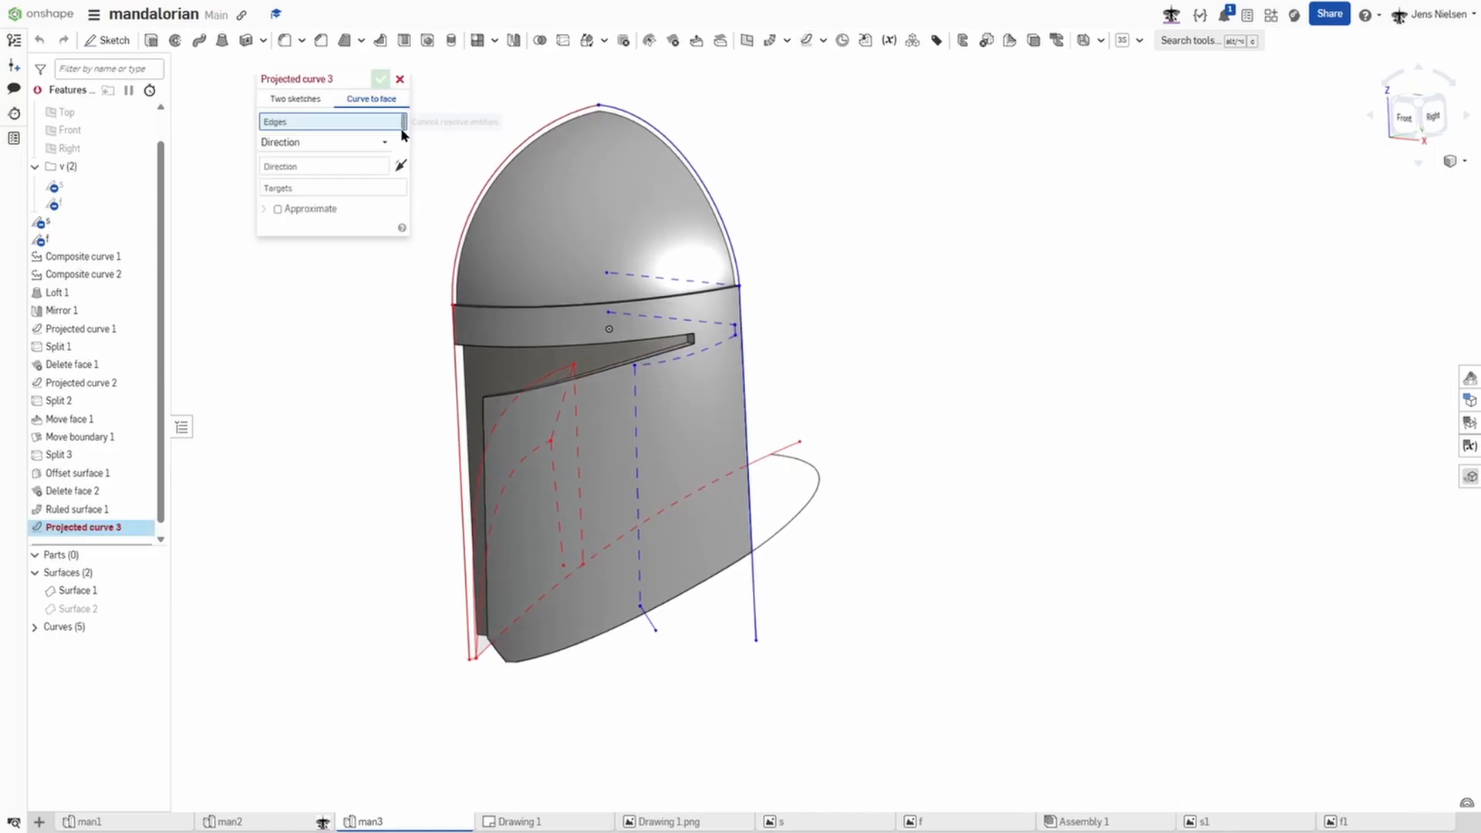
pyautogui.click(533, 389)
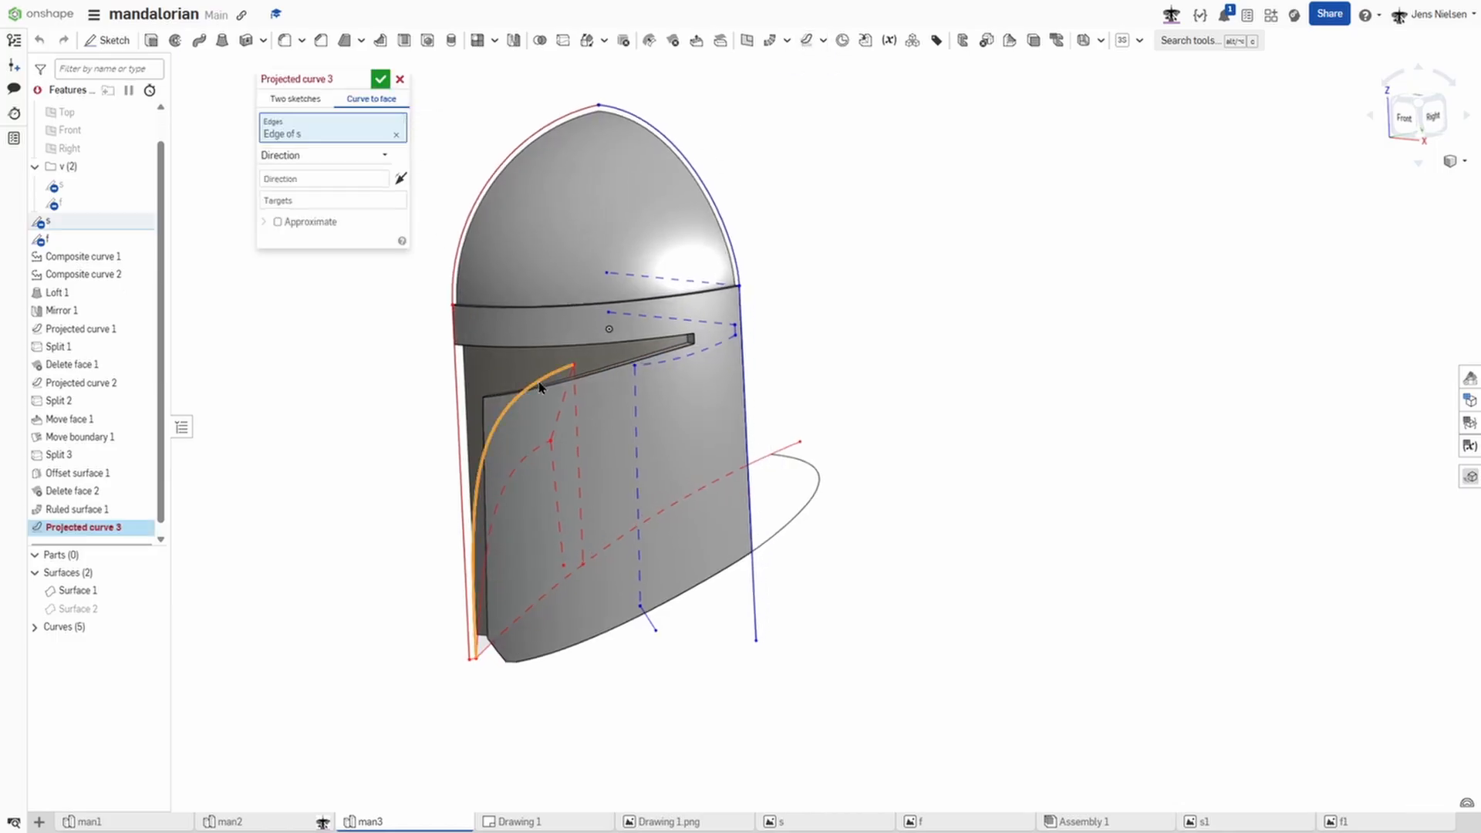
pyautogui.click(575, 432)
pyautogui.click(324, 195)
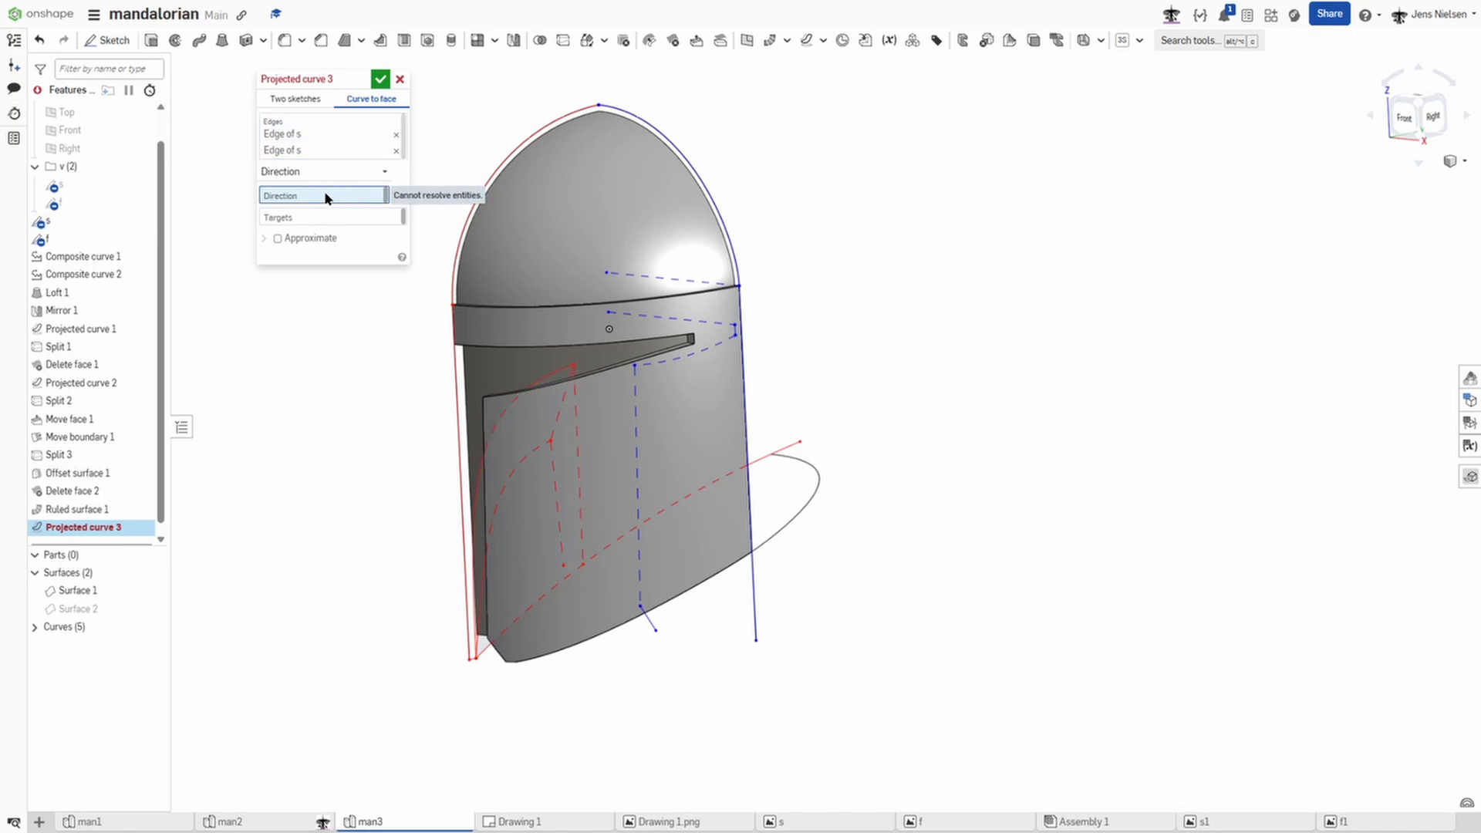
pyautogui.click(75, 151)
pyautogui.click(606, 480)
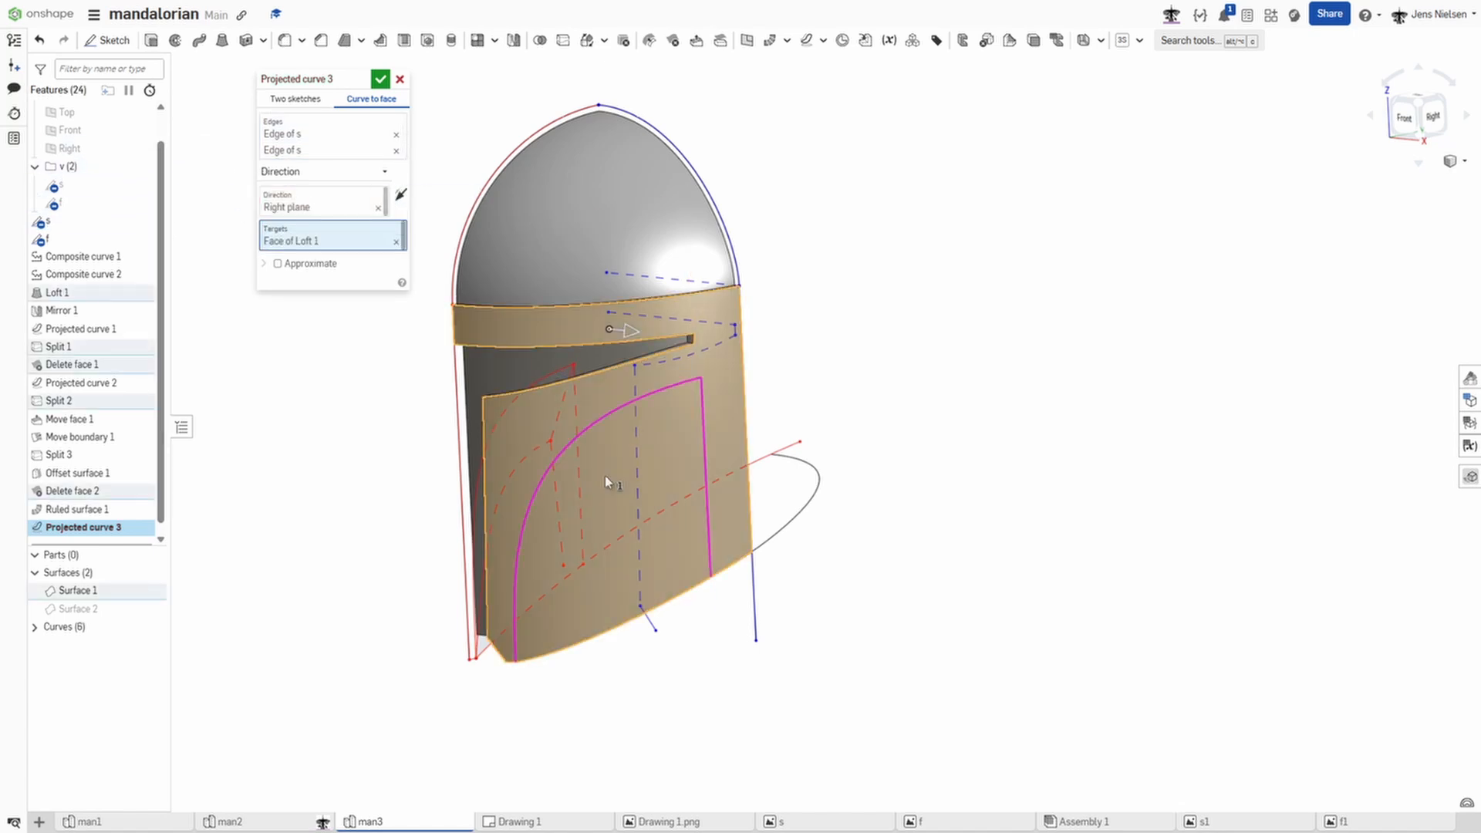
pyautogui.click(380, 79)
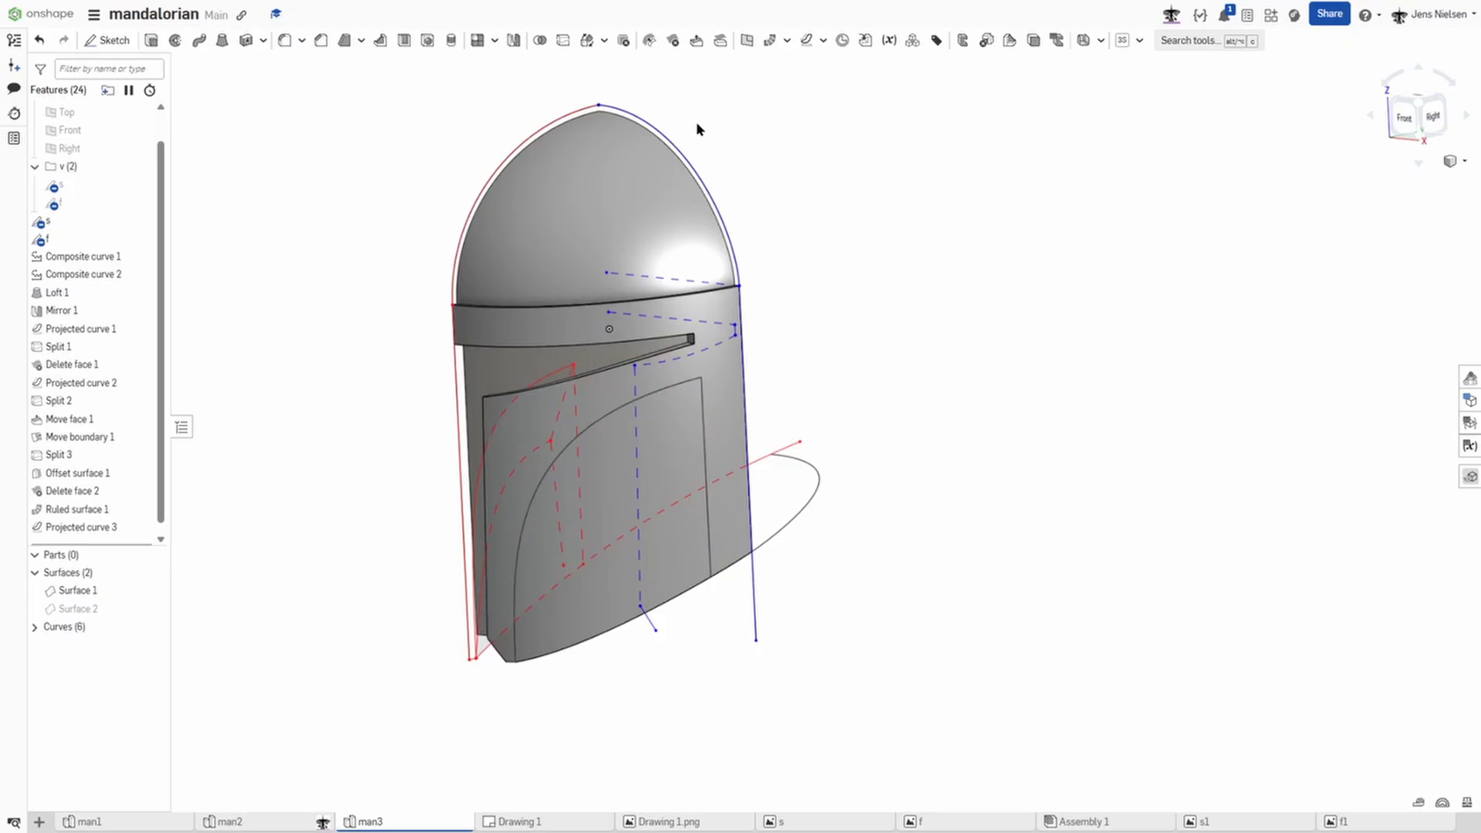
# Step: Split the front shell face with the projected cheek curve, using Normal to target as the edge projection option
pyautogui.click(564, 40)
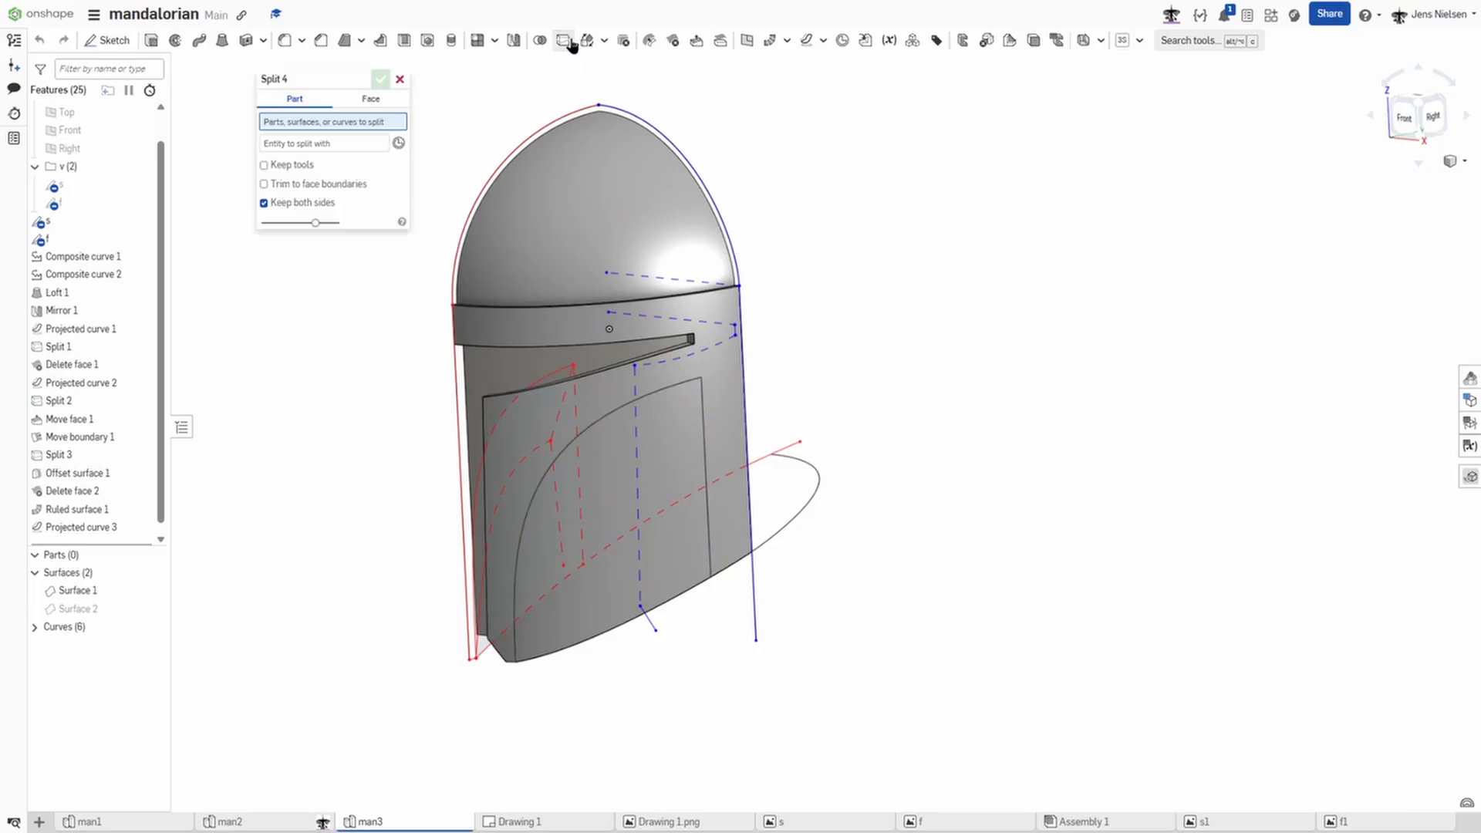
pyautogui.click(366, 103)
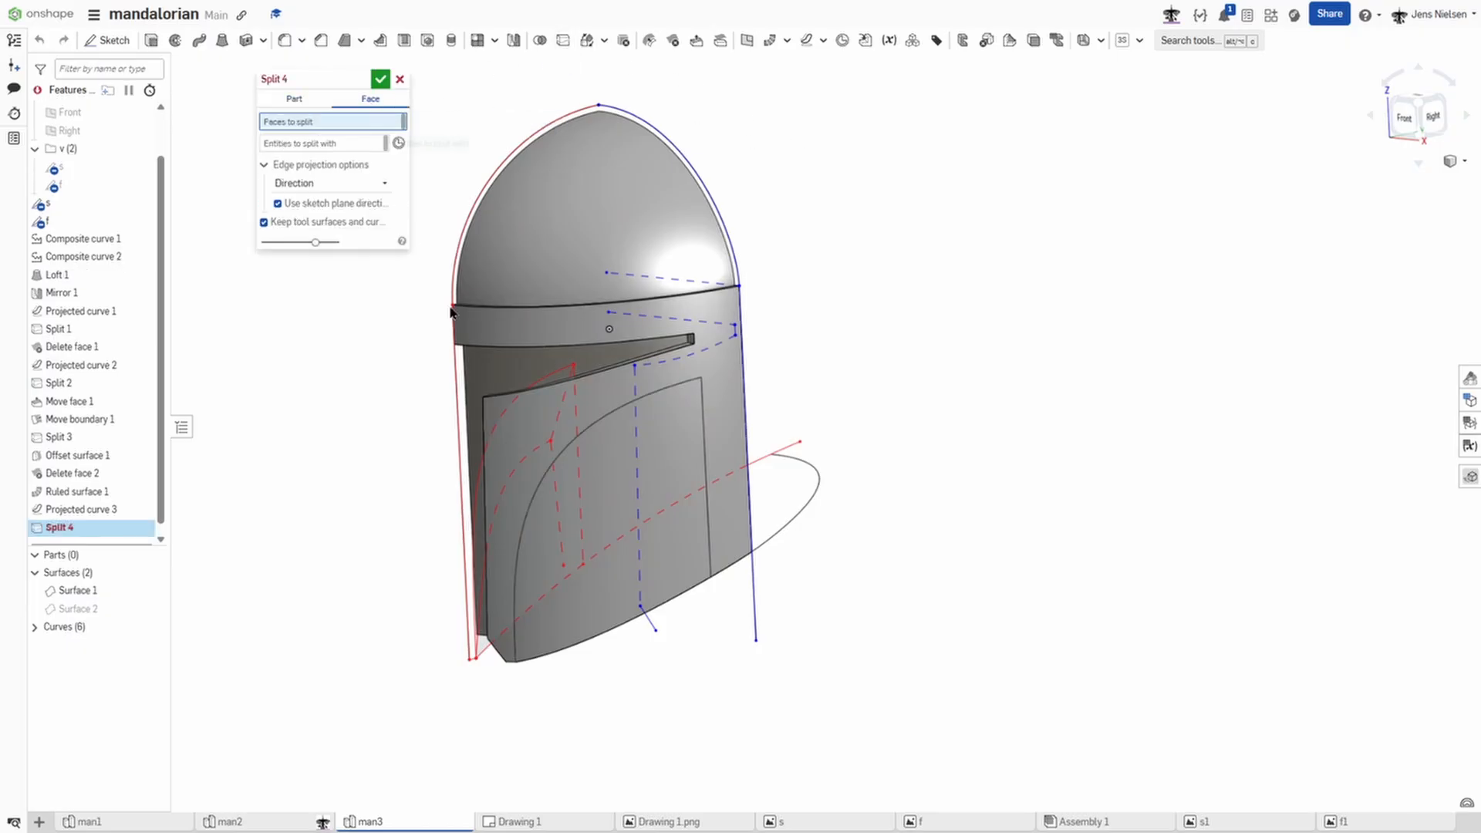
pyautogui.click(507, 433)
pyautogui.click(318, 157)
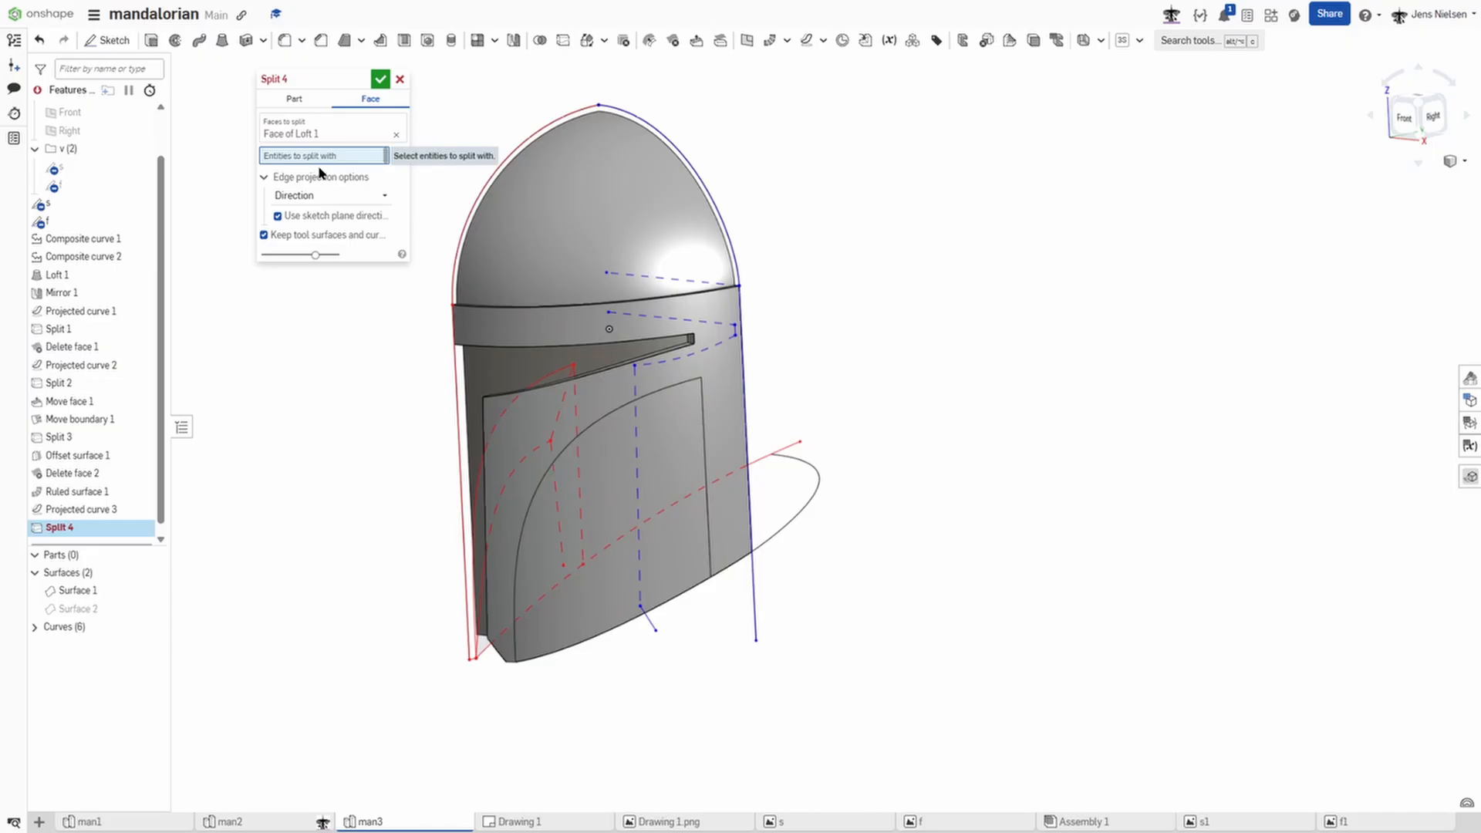
pyautogui.click(534, 507)
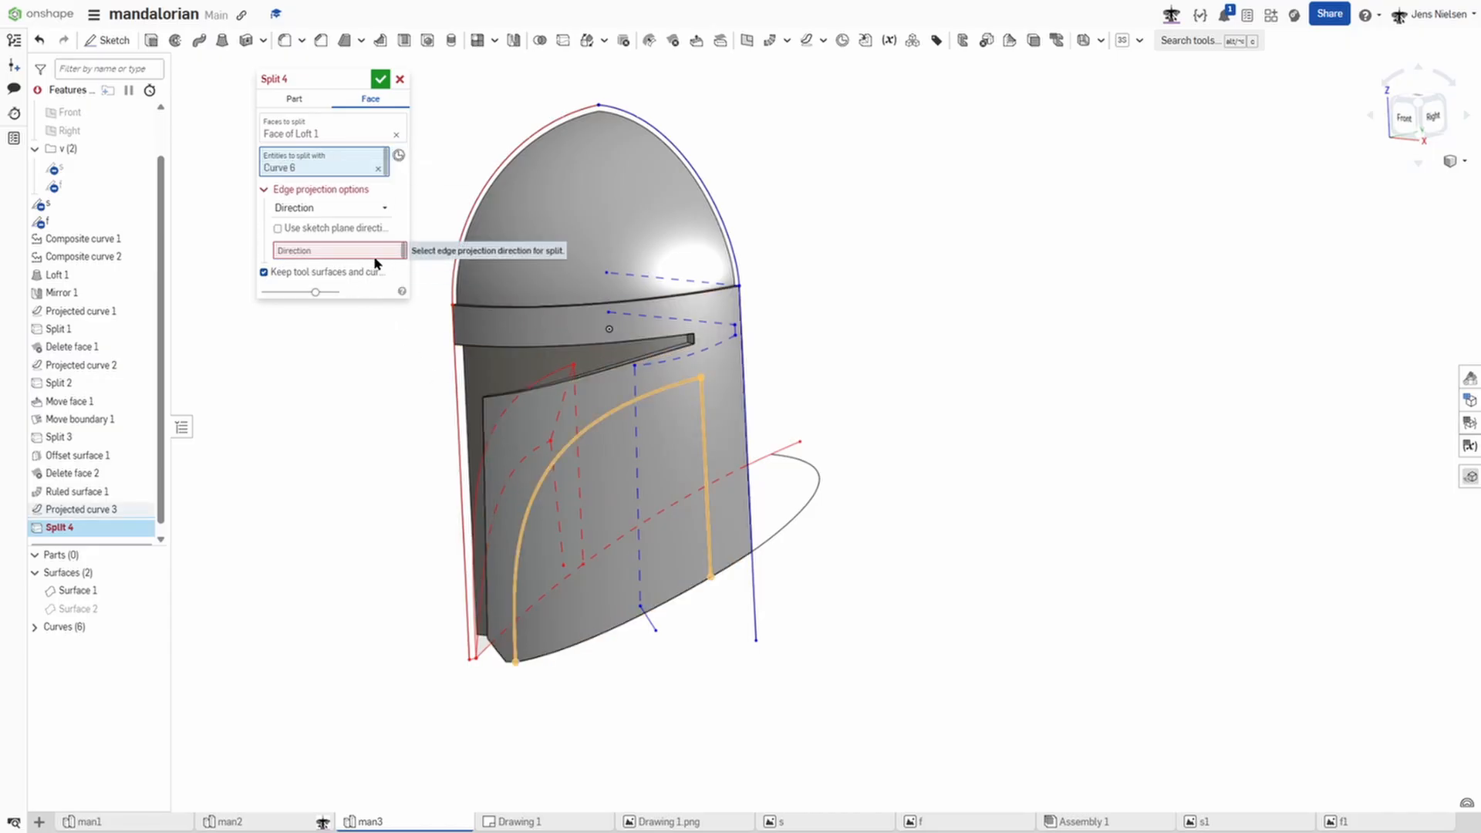
pyautogui.click(330, 207)
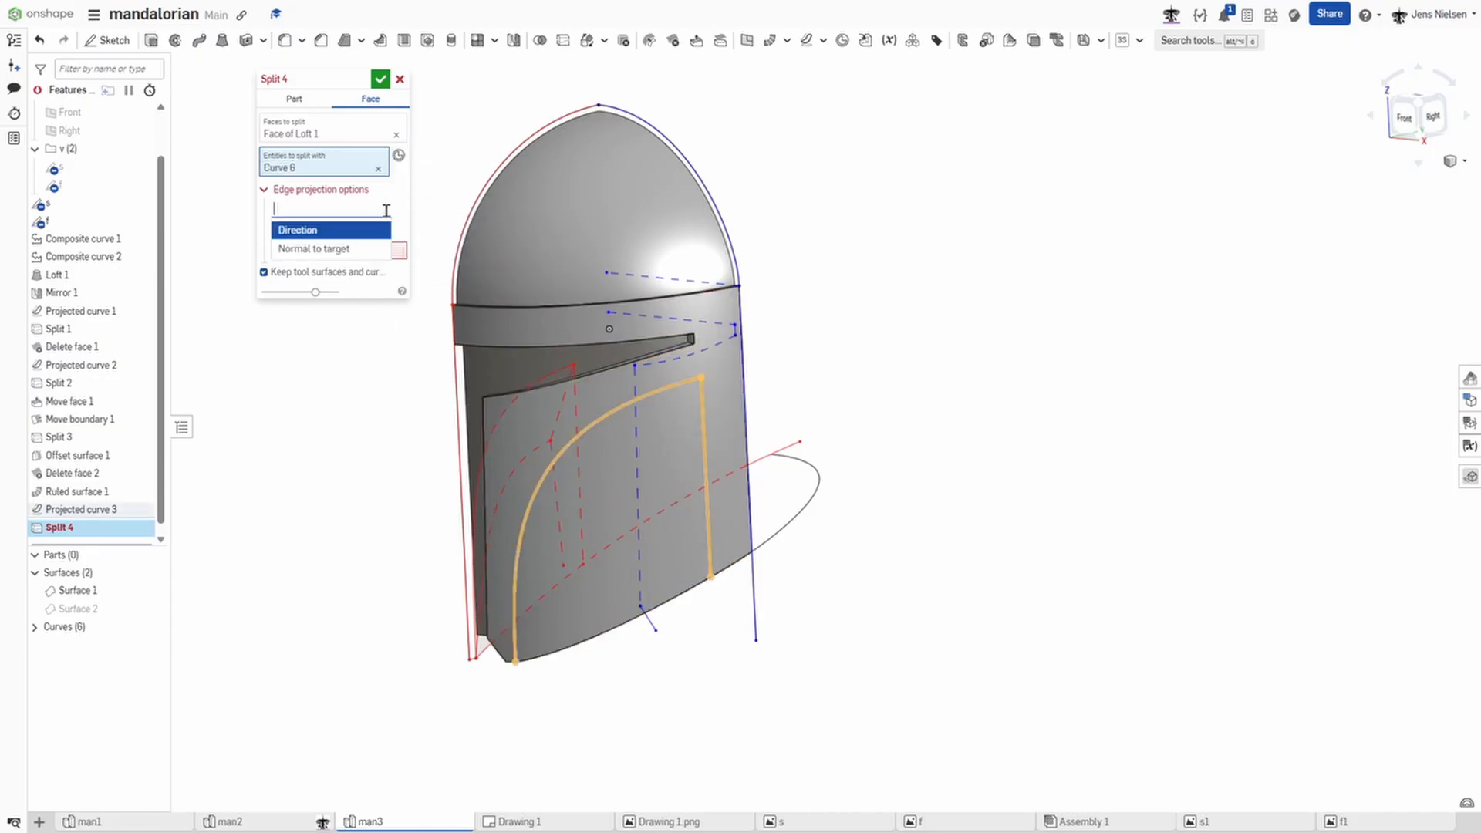
pyautogui.click(349, 248)
pyautogui.click(381, 79)
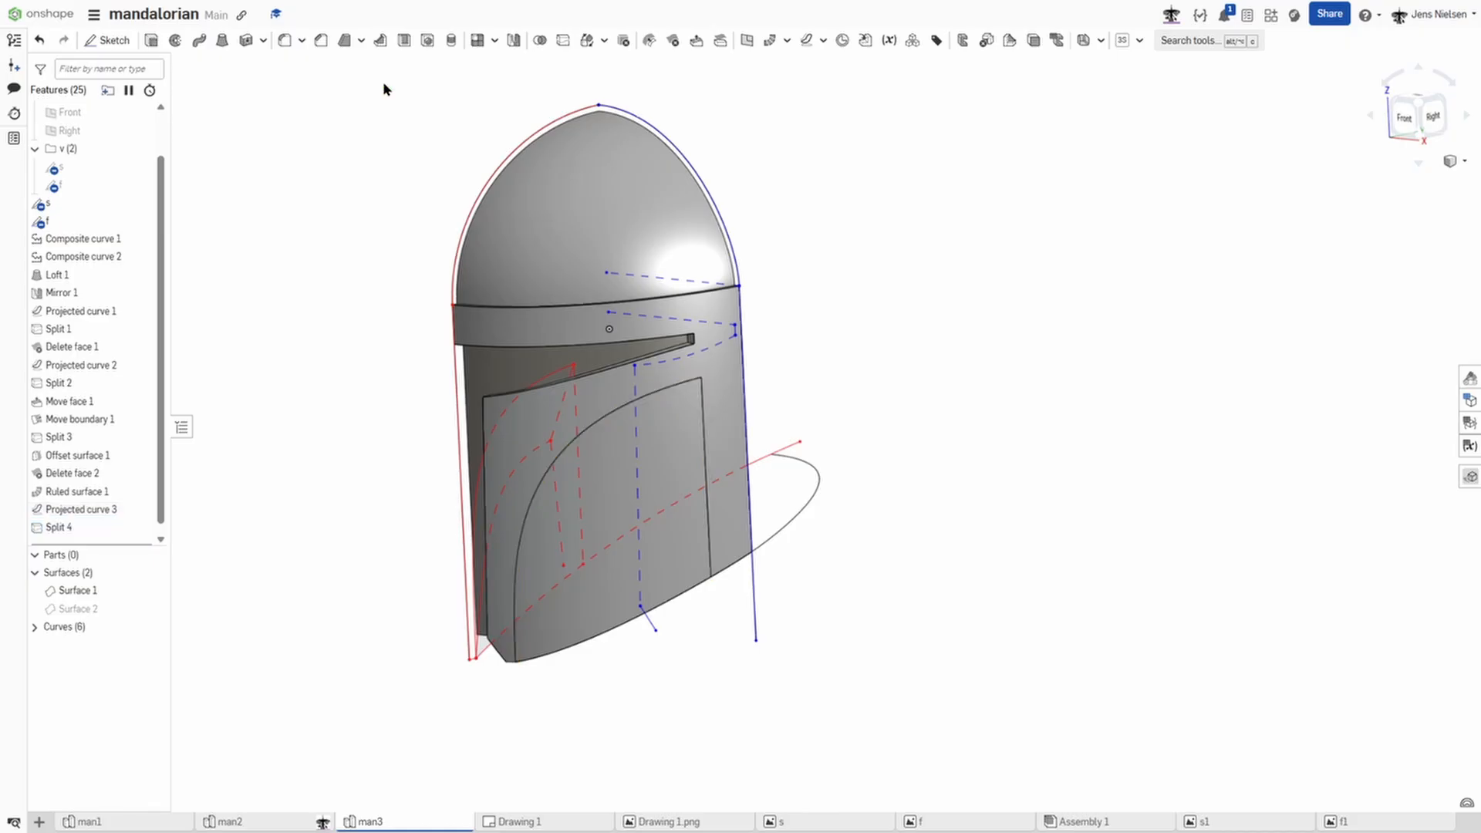
# Step: Delete the split-off cheek face from the front shell, leaving the opening open
pyautogui.click(674, 40)
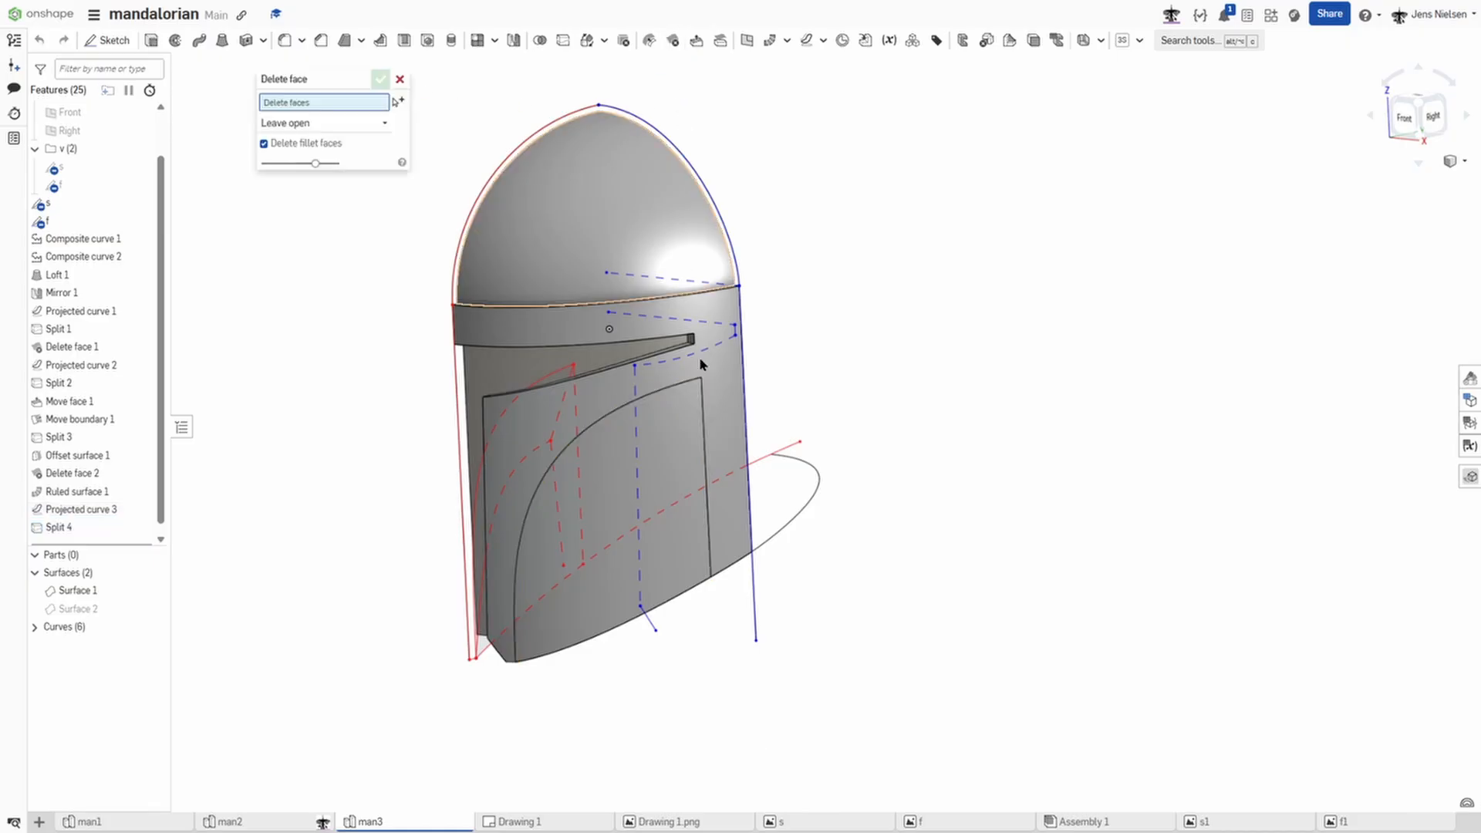
pyautogui.click(677, 425)
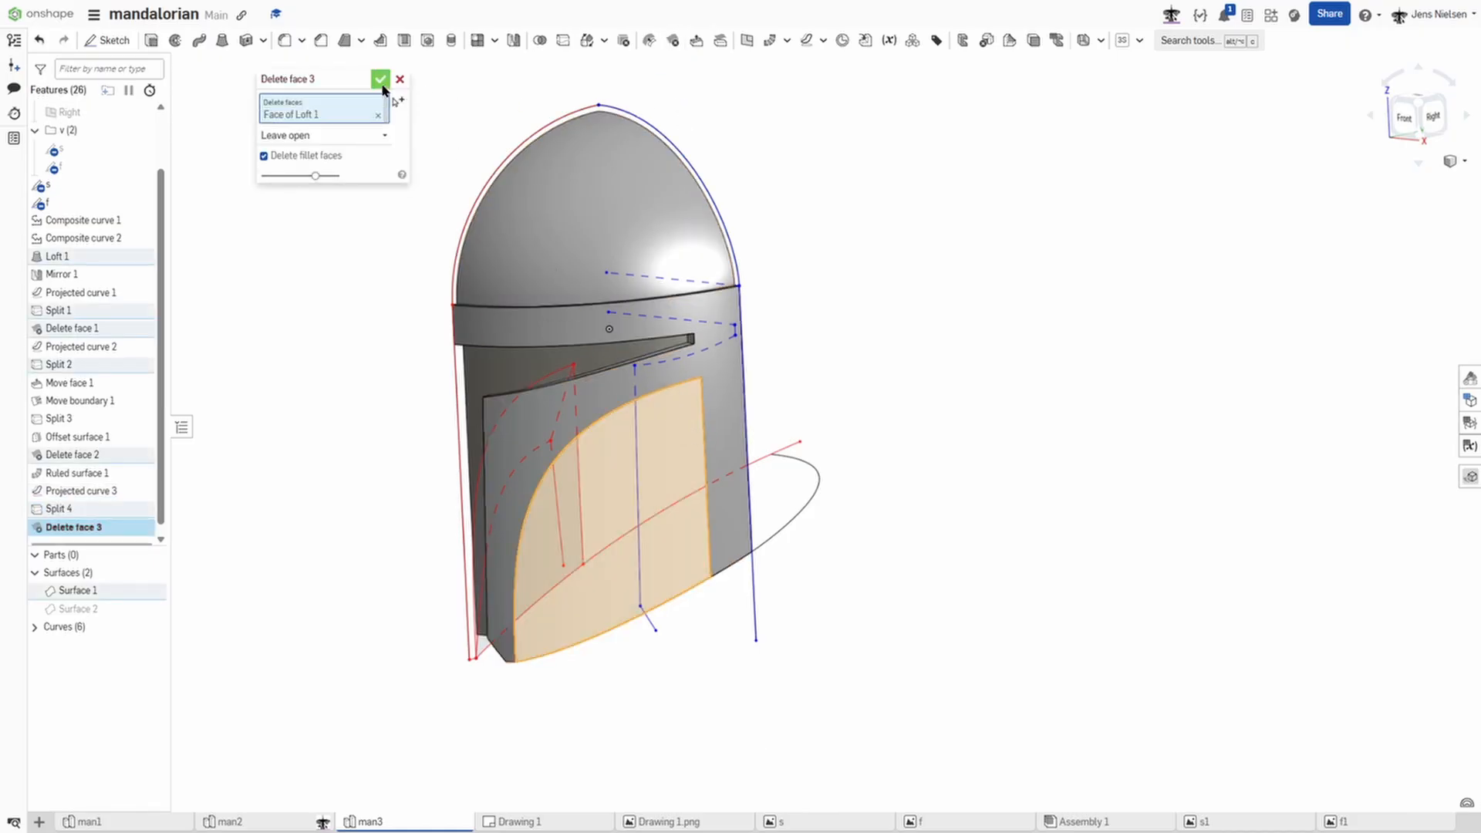
pyautogui.click(382, 83)
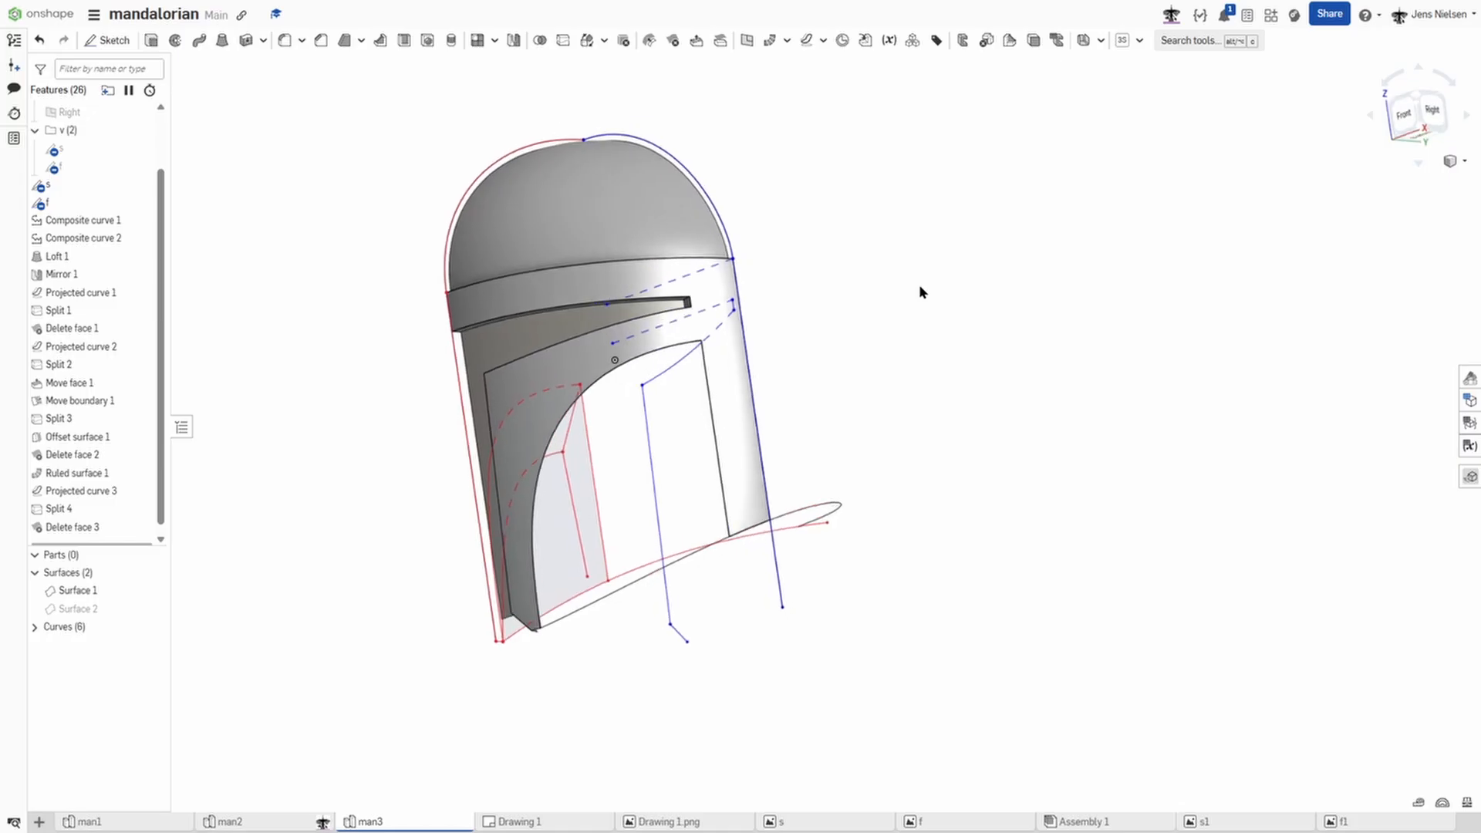
# Step: Start a new sketch on the Front plane for the recessed cheek shape
pyautogui.moveTo(919, 286); pyautogui.dragTo(944, 409, button='right')
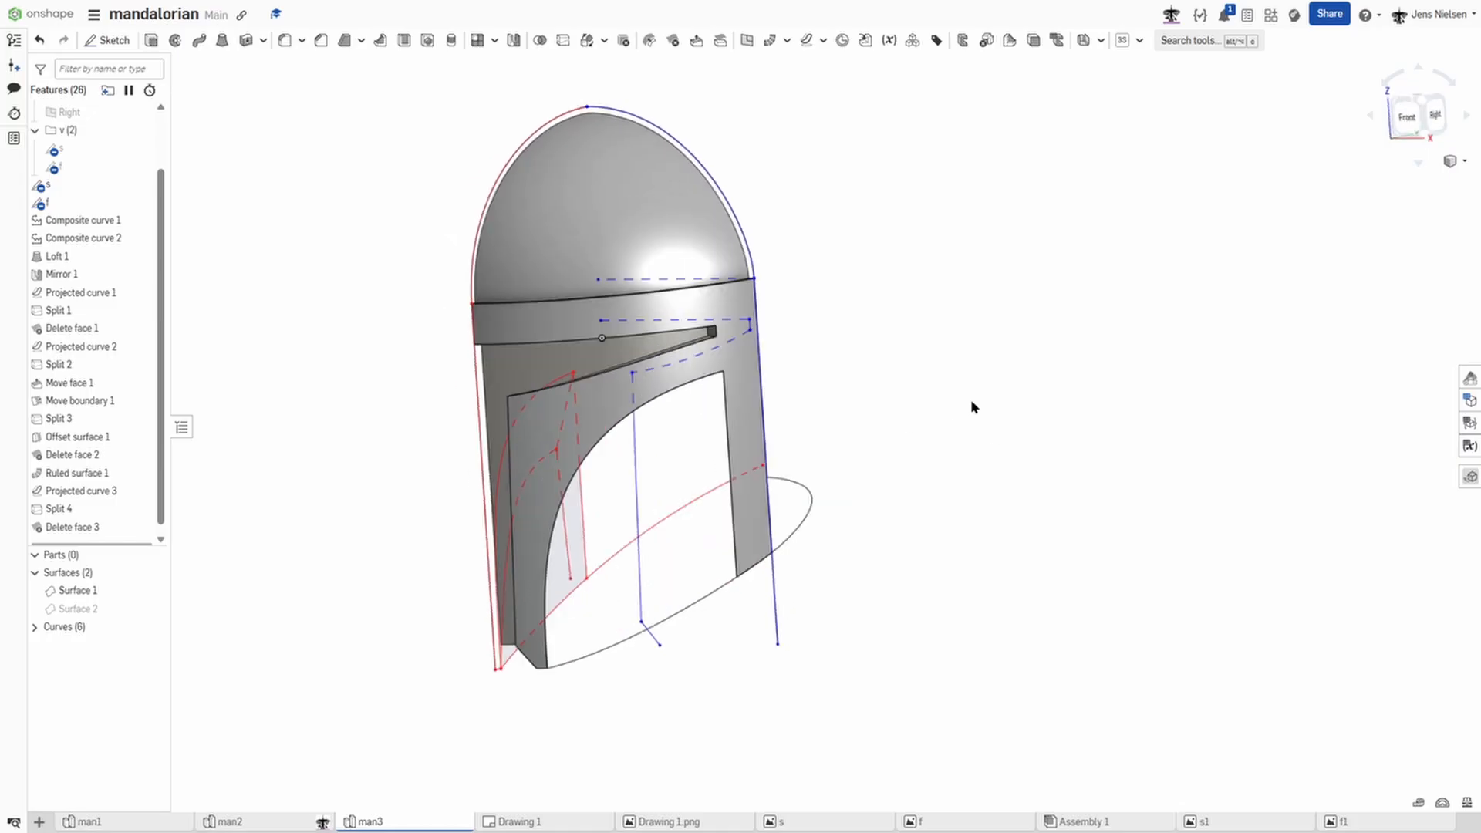
pyautogui.moveTo(942, 502); pyautogui.dragTo(603, 438, button='right')
pyautogui.moveTo(617, 502); pyautogui.dragTo(918, 593, button='right')
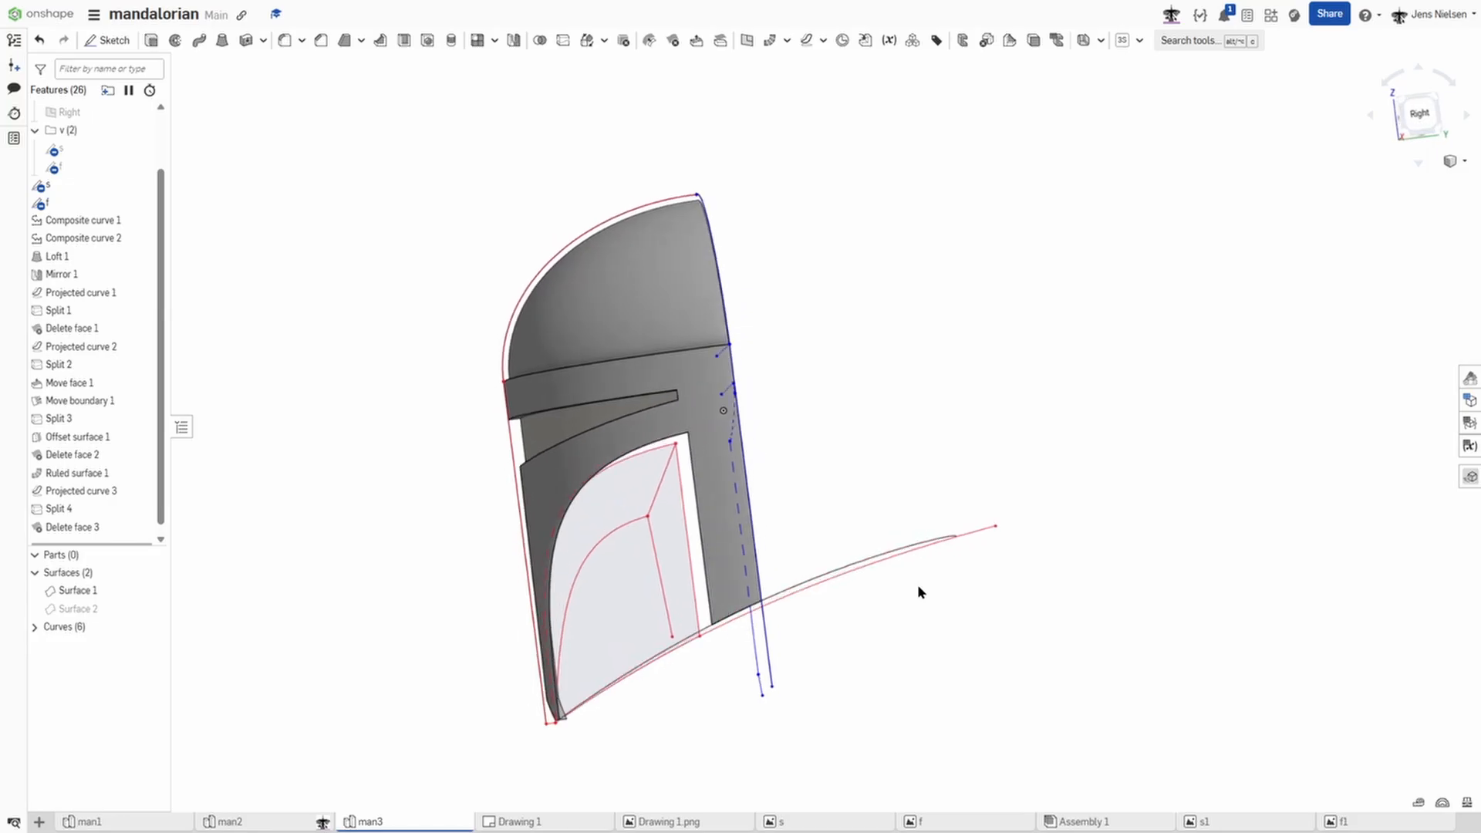
pyautogui.moveTo(624, 551); pyautogui.dragTo(737, 576, button='right')
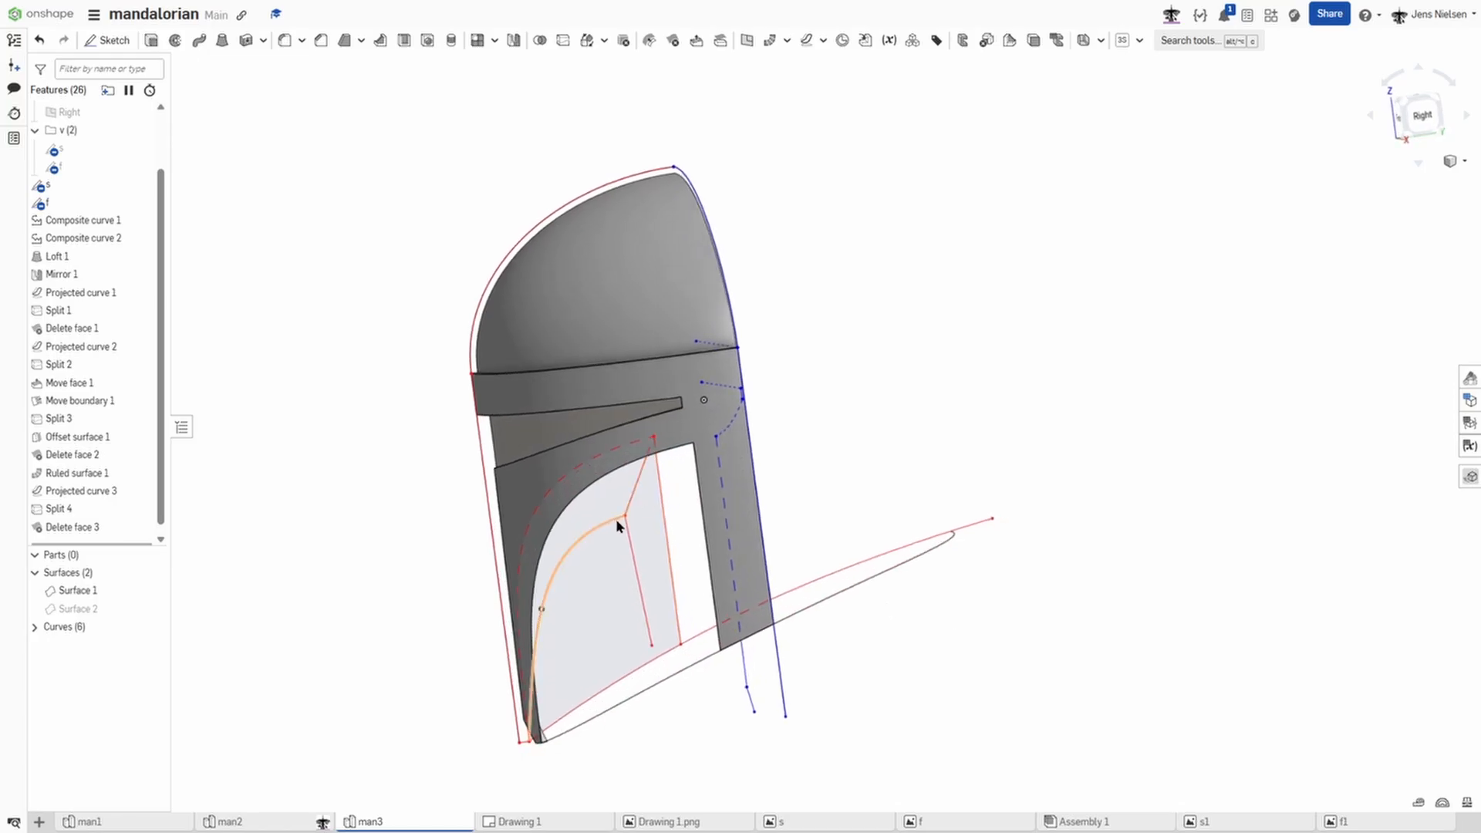
pyautogui.moveTo(630, 537); pyautogui.dragTo(1010, 510, button='right')
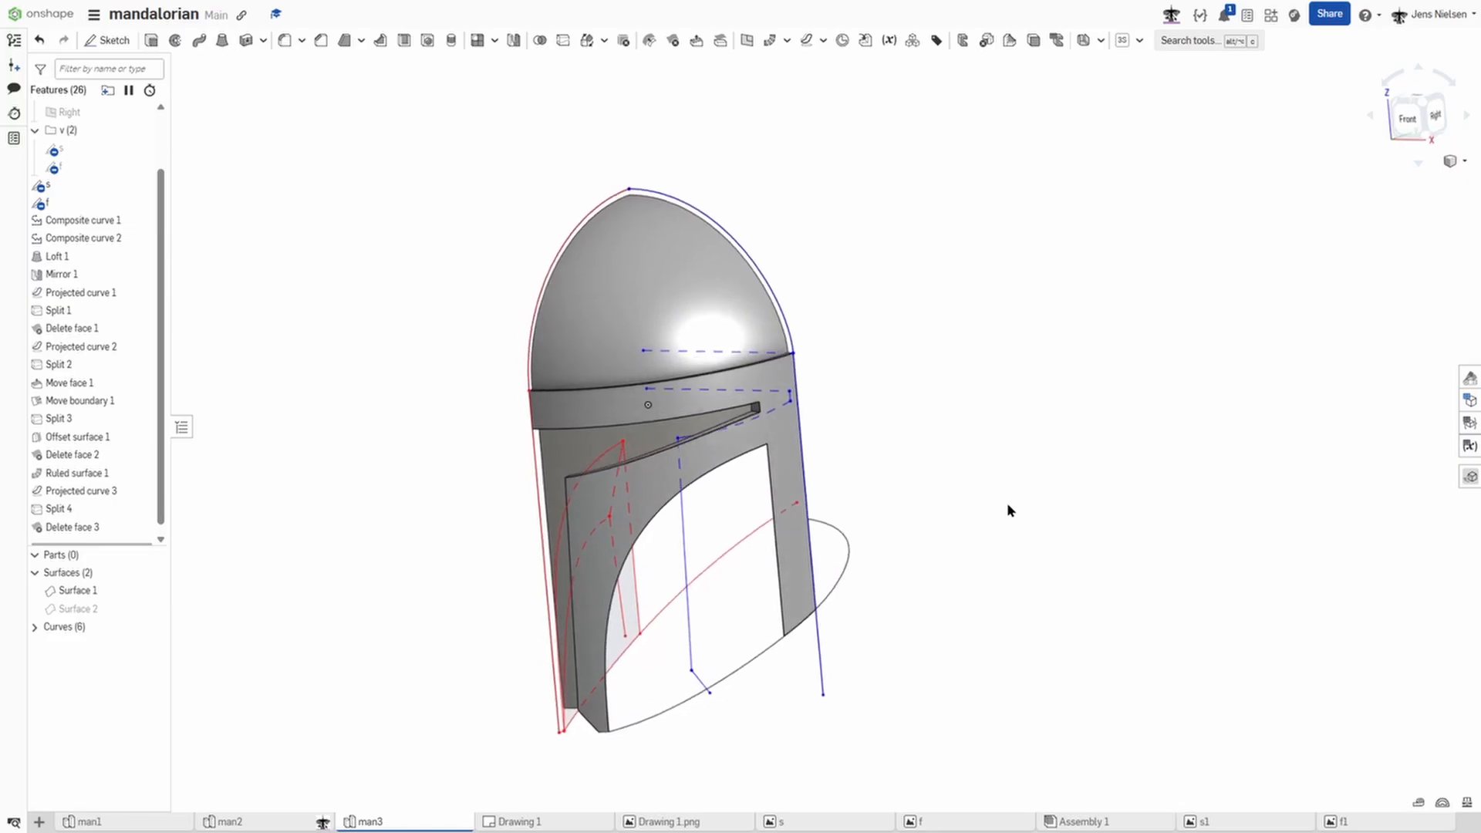
pyautogui.press('s')
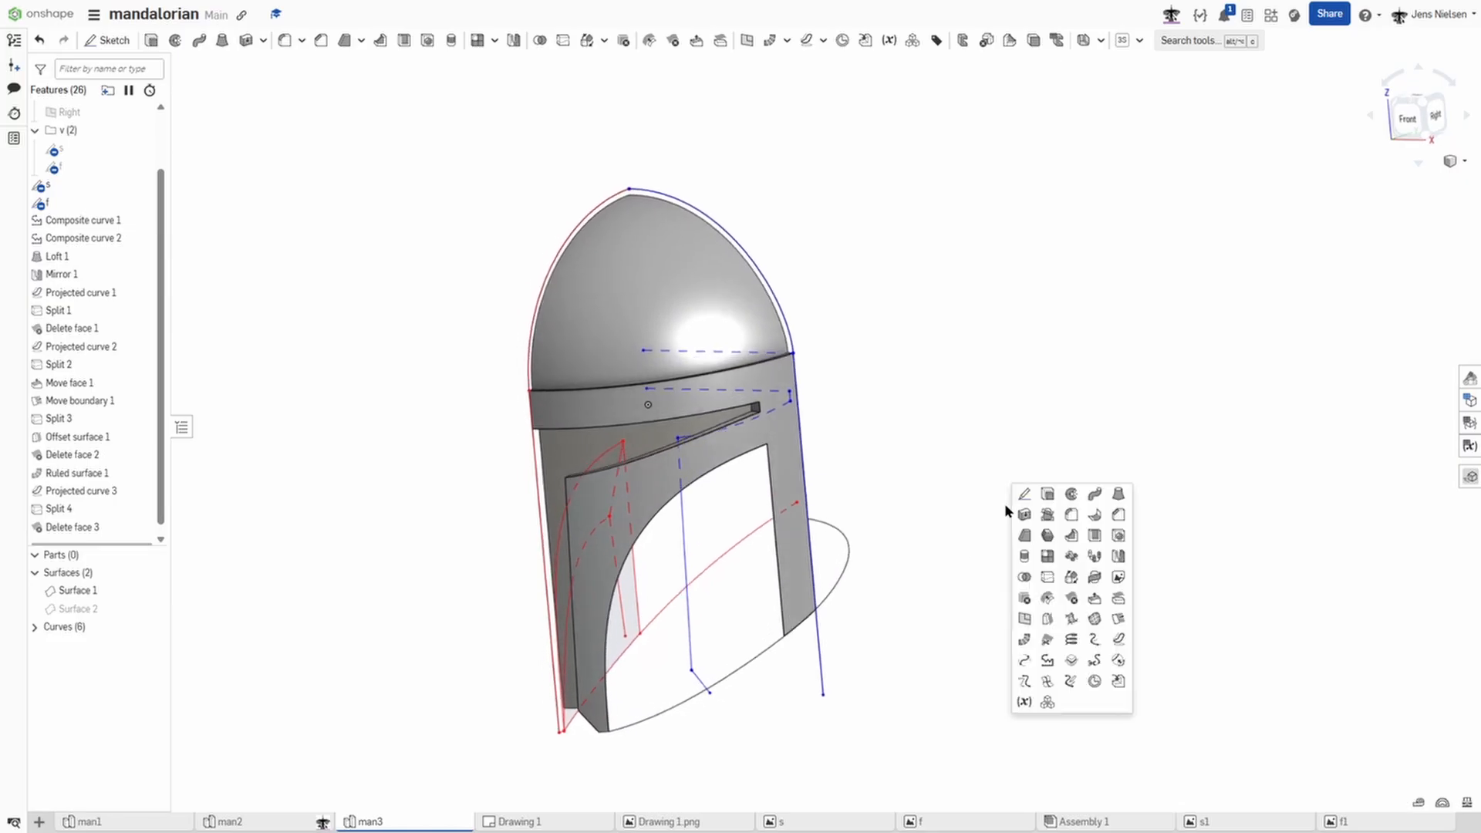
pyautogui.click(1026, 492)
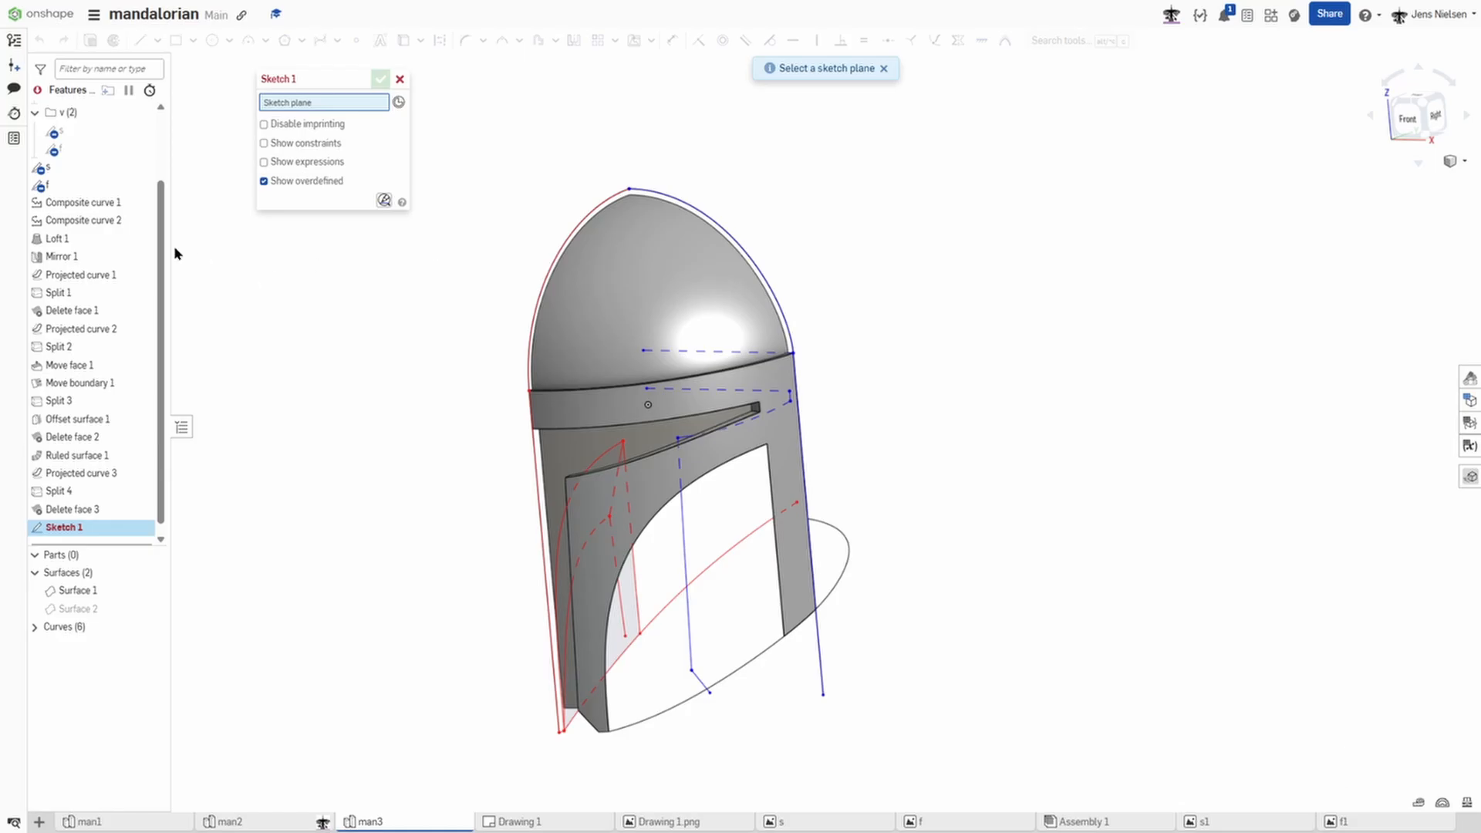
pyautogui.scroll(3, 163, 231)
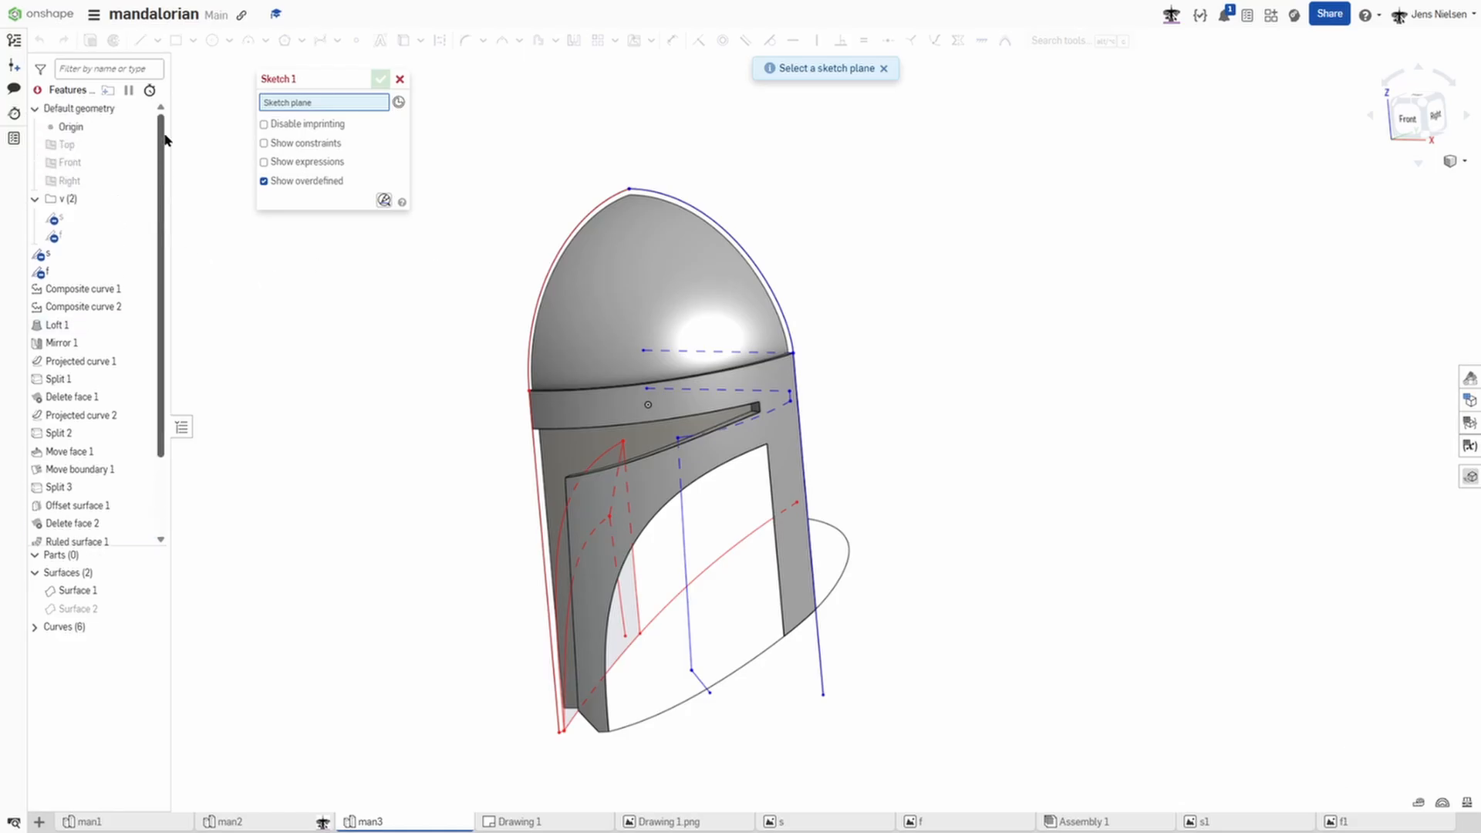
pyautogui.click(118, 163)
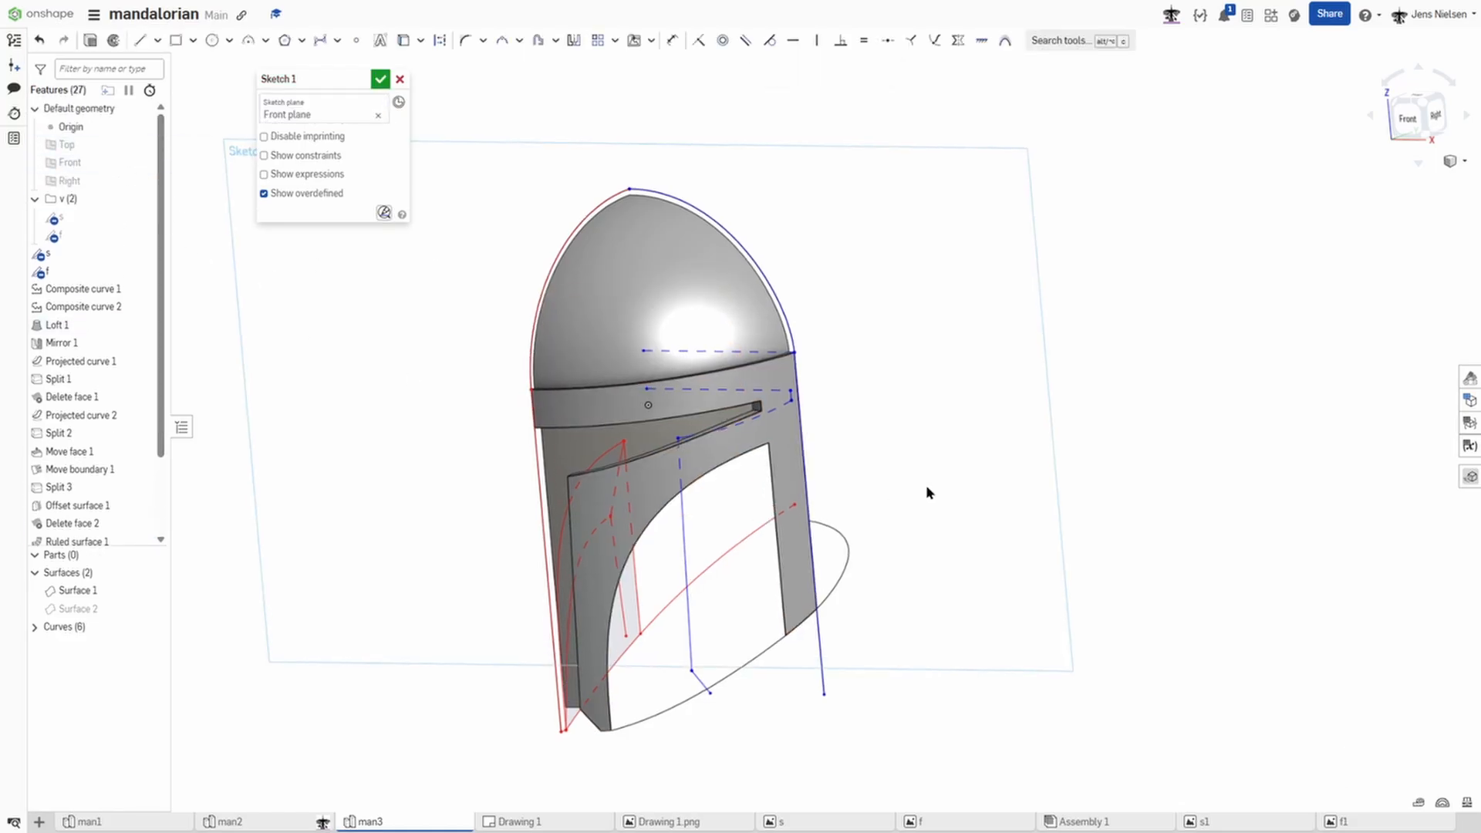
# Step: Hide the blue front profile sketch and all curves, and show the front reference drawing f in folder v
pyautogui.moveTo(926, 485)
pyautogui.mouseDown(button='right')
pyautogui.moveTo(878, 548)
pyautogui.moveTo(938, 540)
pyautogui.moveTo(887, 549)
pyautogui.mouseUp(button='right')
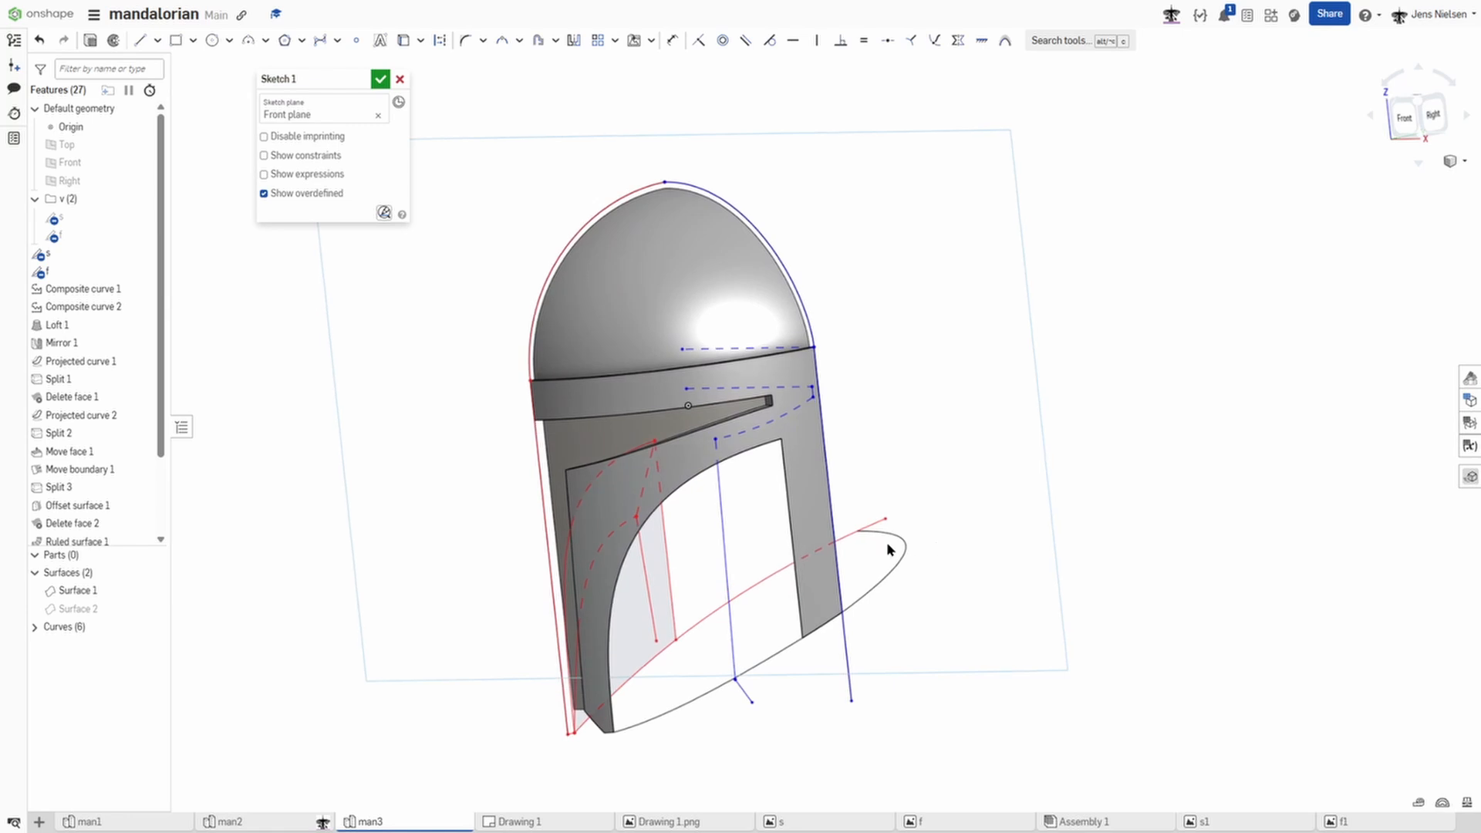
pyautogui.moveTo(724, 555)
pyautogui.mouseDown(button='right')
pyautogui.moveTo(866, 429)
pyautogui.moveTo(781, 515)
pyautogui.mouseUp(button='right')
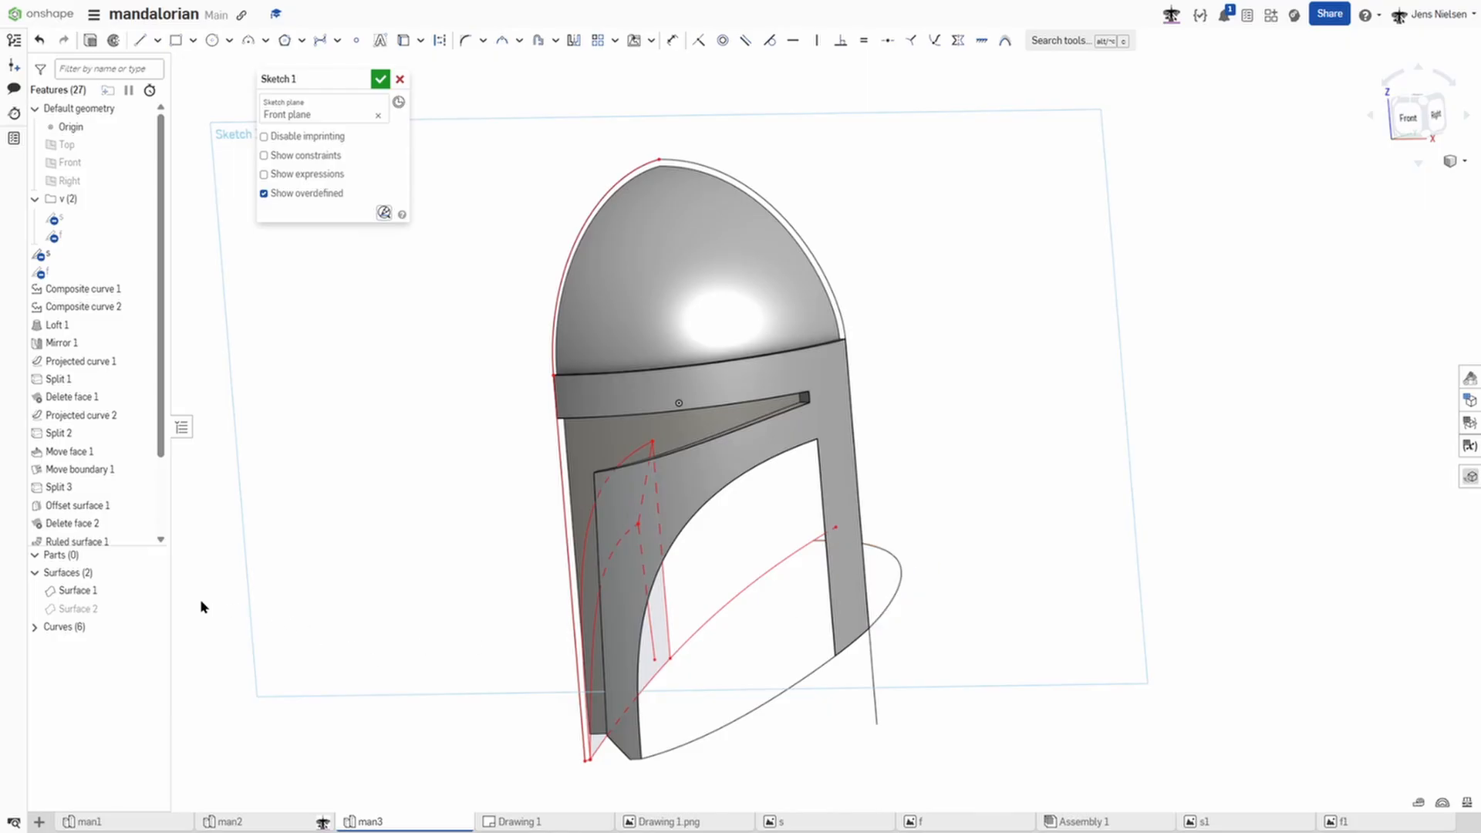
pyautogui.click(149, 627)
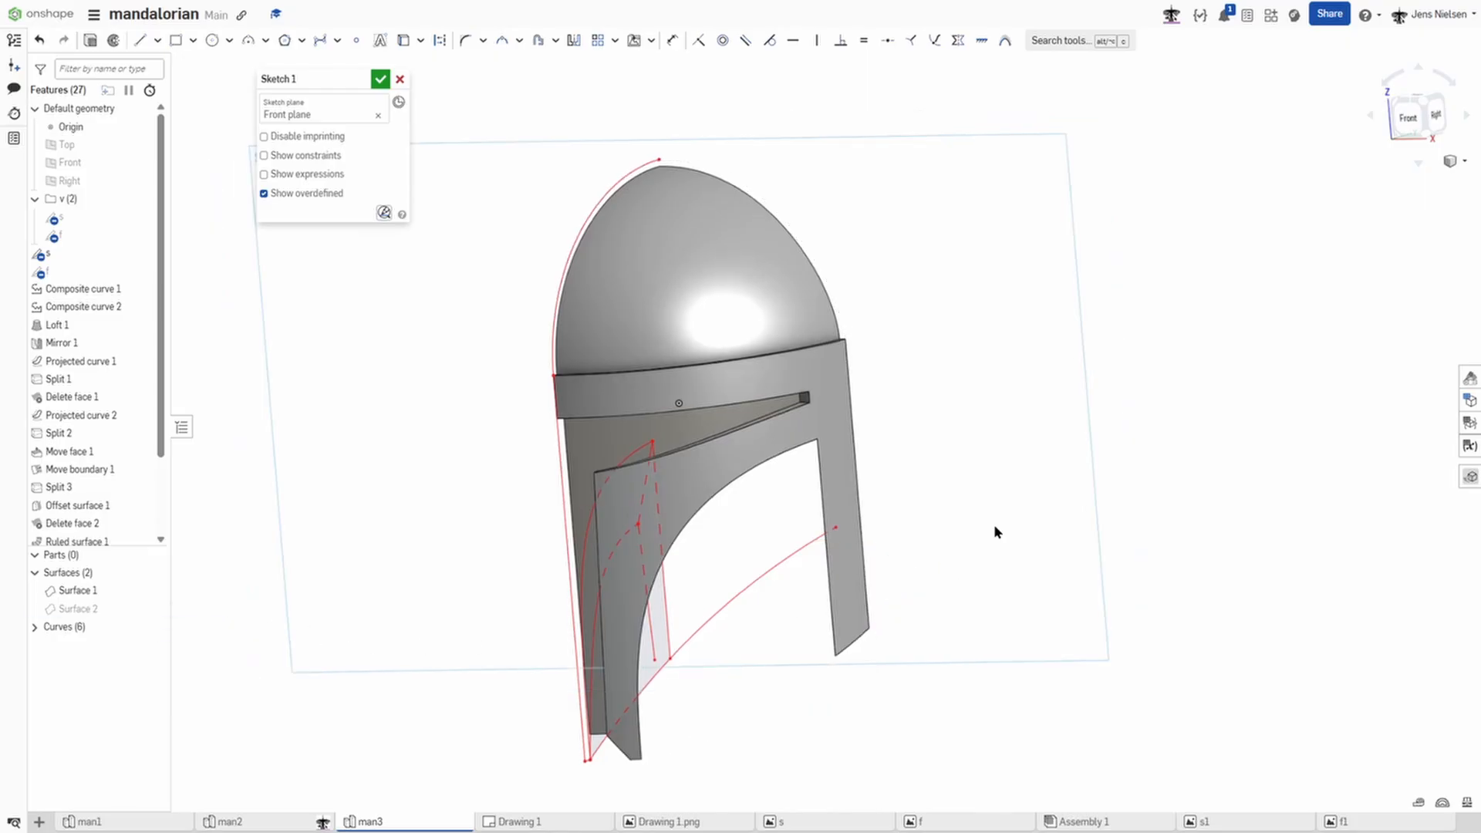
pyautogui.moveTo(993, 526); pyautogui.dragTo(946, 533, button='right')
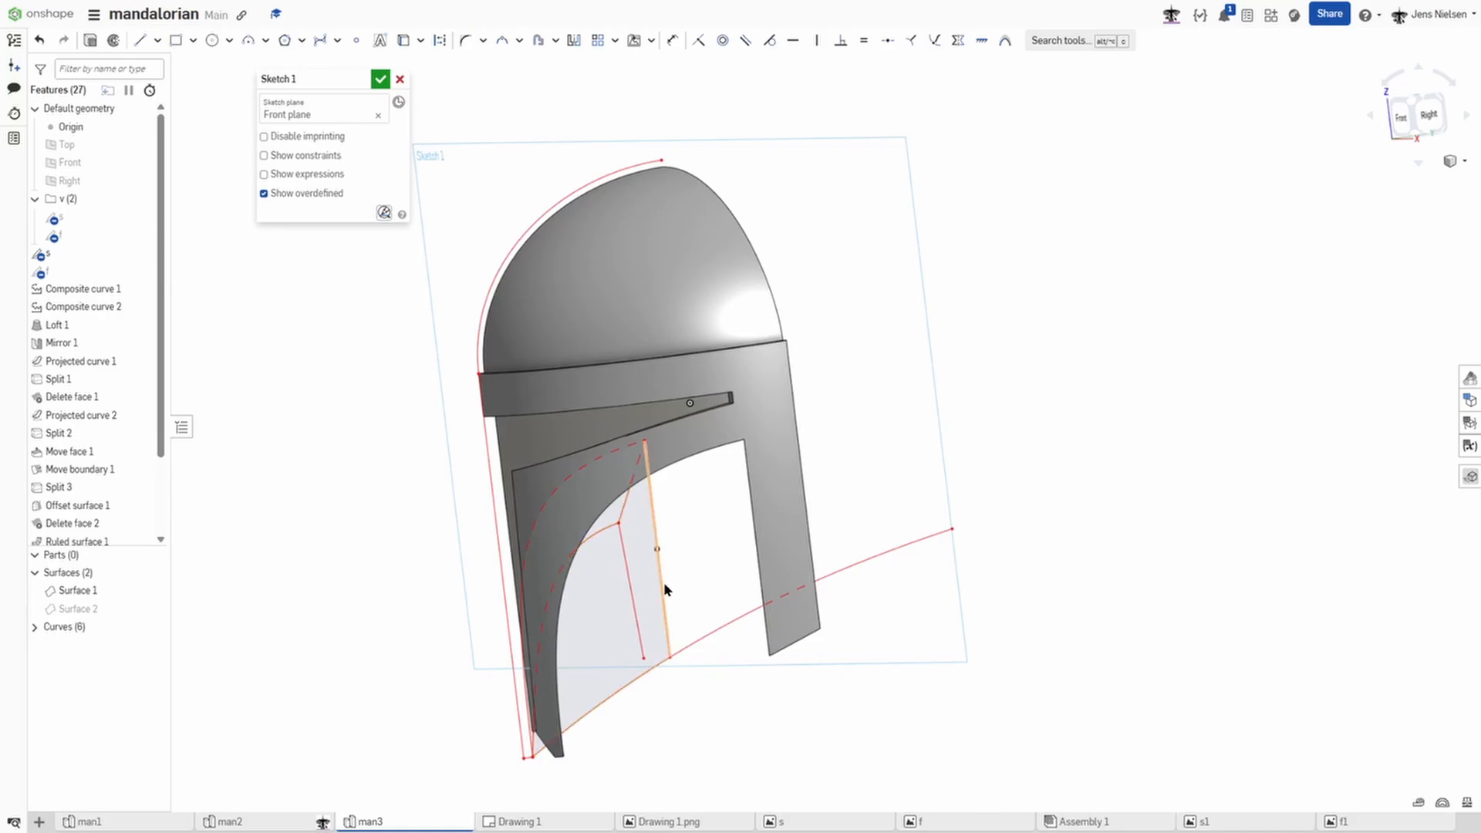
pyautogui.moveTo(664, 582)
pyautogui.mouseDown(button='right')
pyautogui.moveTo(683, 586)
pyautogui.moveTo(637, 656)
pyautogui.moveTo(640, 624)
pyautogui.moveTo(709, 574)
pyautogui.moveTo(911, 615)
pyautogui.moveTo(895, 596)
pyautogui.mouseUp(button='right')
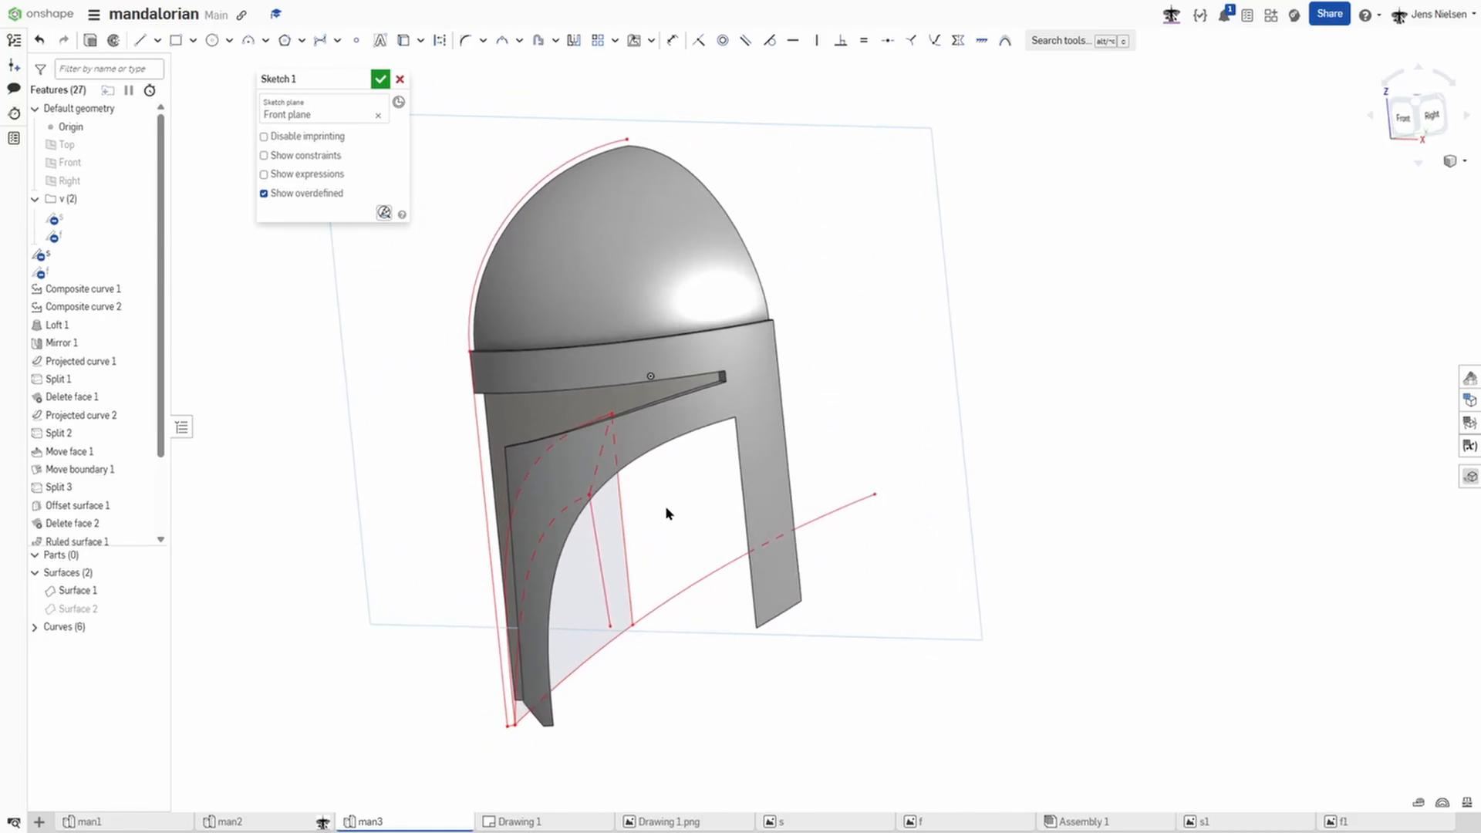
pyautogui.click(140, 236)
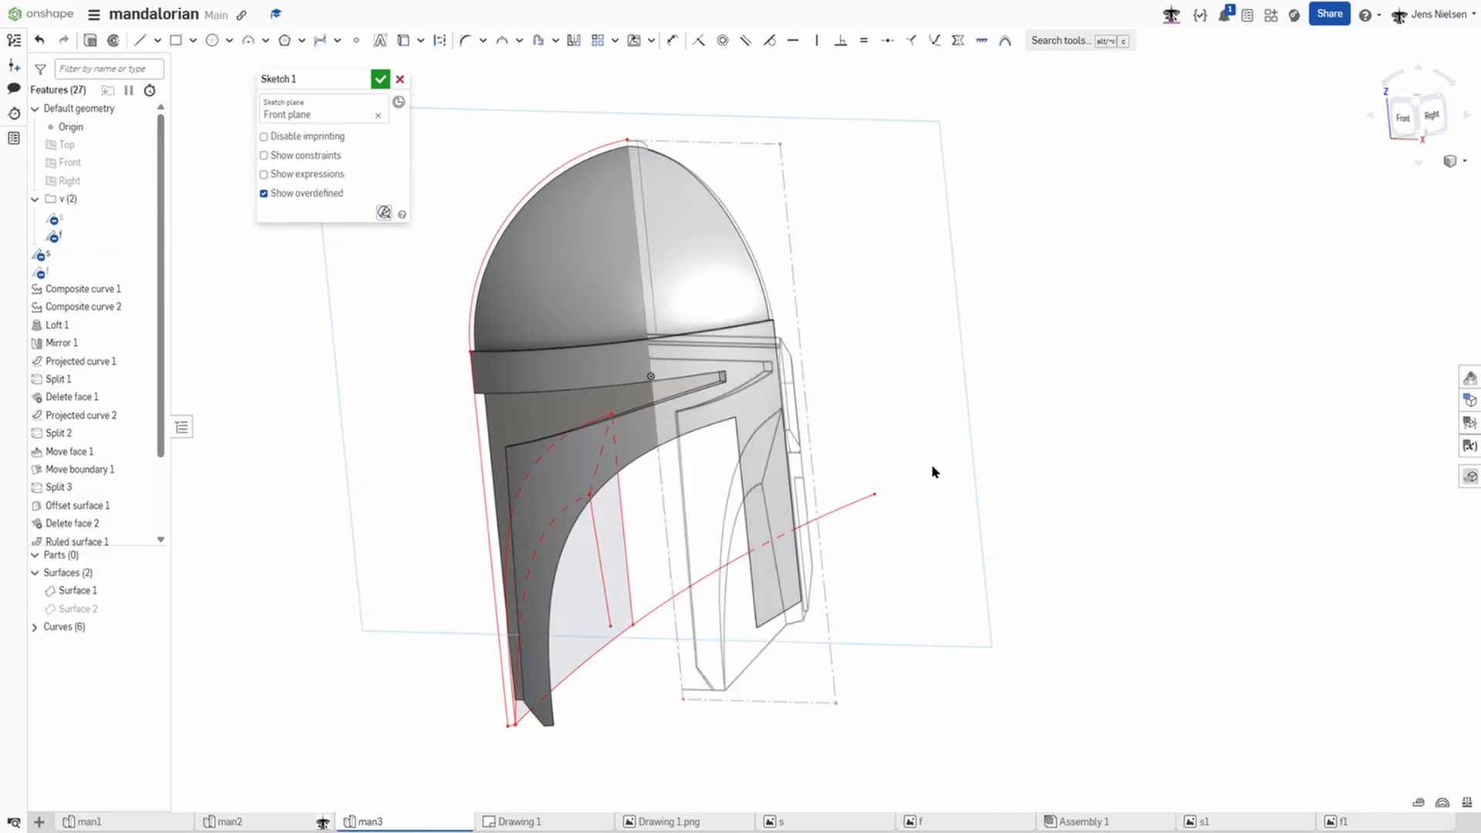
pyautogui.moveTo(933, 466); pyautogui.dragTo(977, 460, button='right')
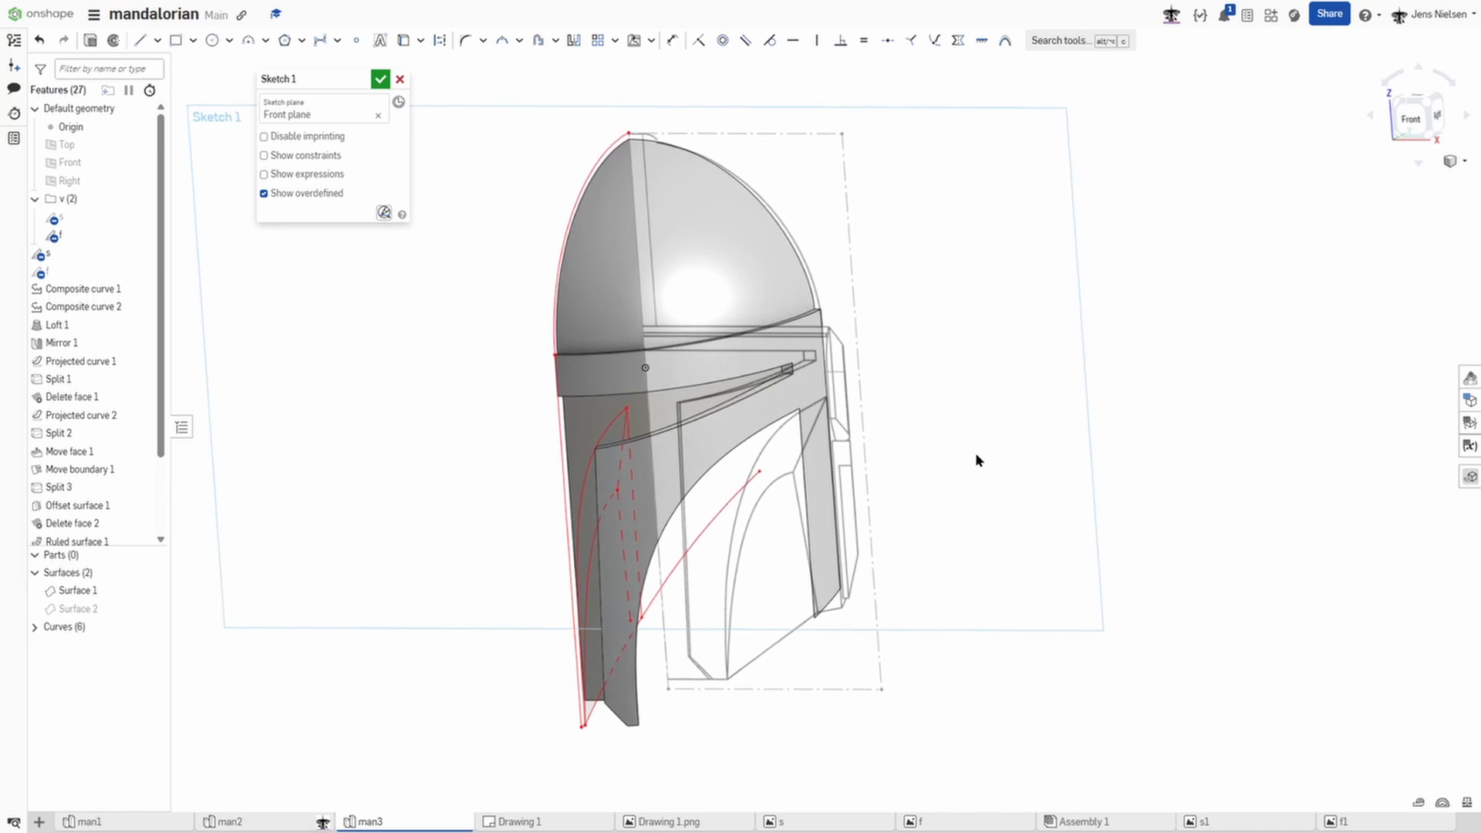
# Step: Bring the upper rear, lower rear and lower front corner points of the cheek opening into the sketch with the Use tool
pyautogui.press('u')
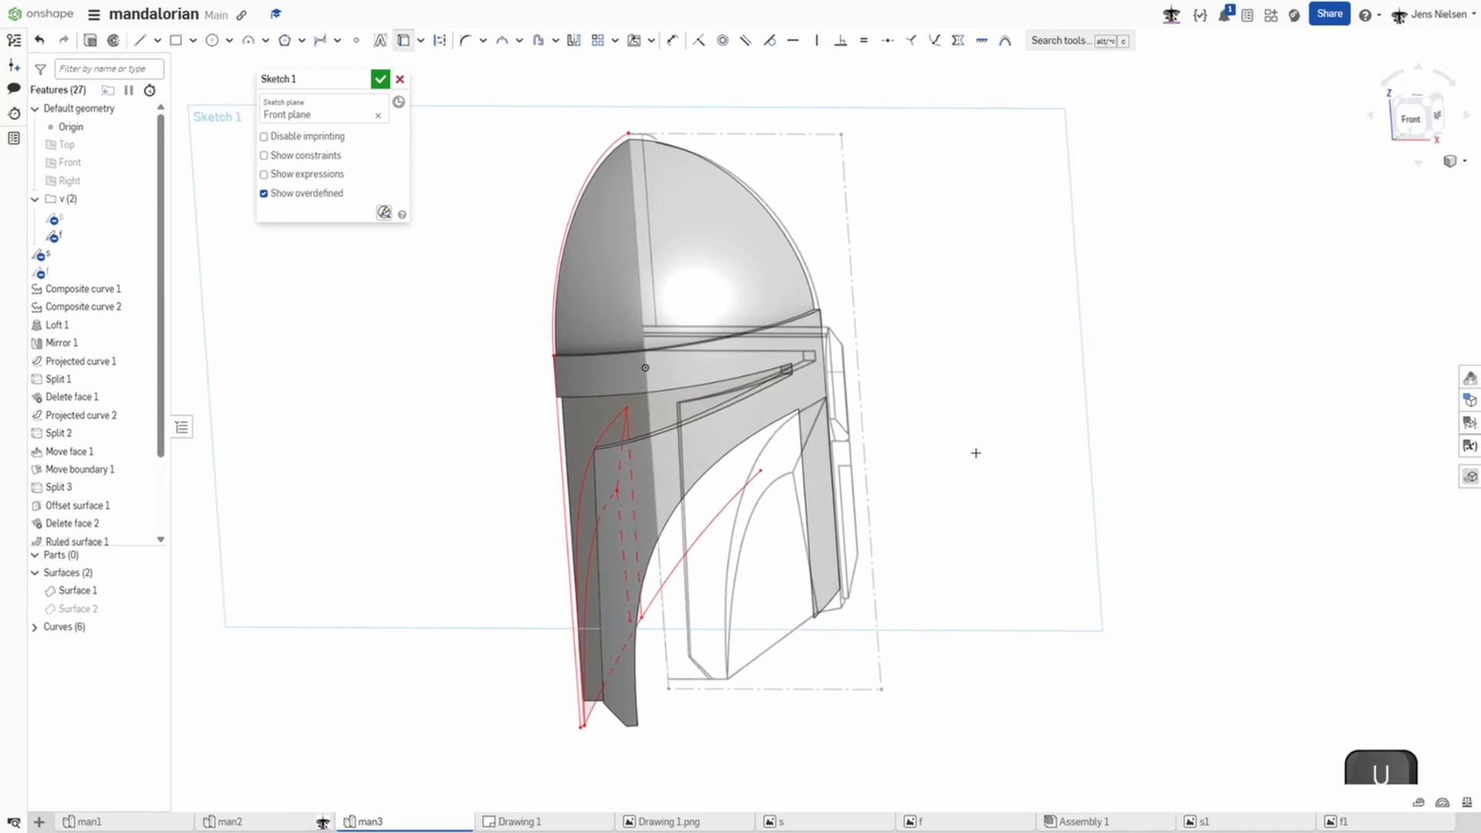
pyautogui.scroll(5, 704, 689)
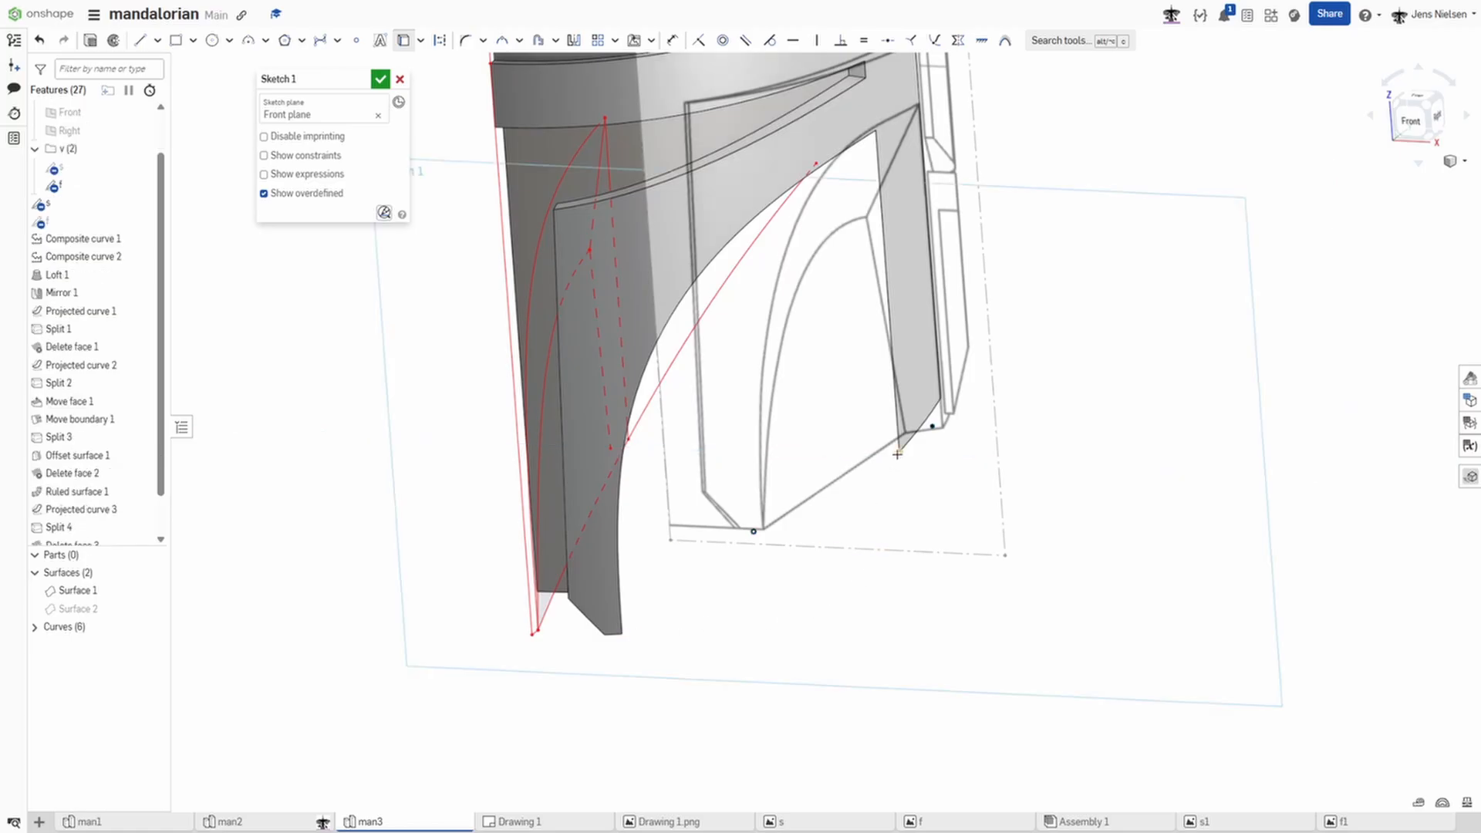
pyautogui.moveTo(913, 459); pyautogui.dragTo(875, 351, button='right')
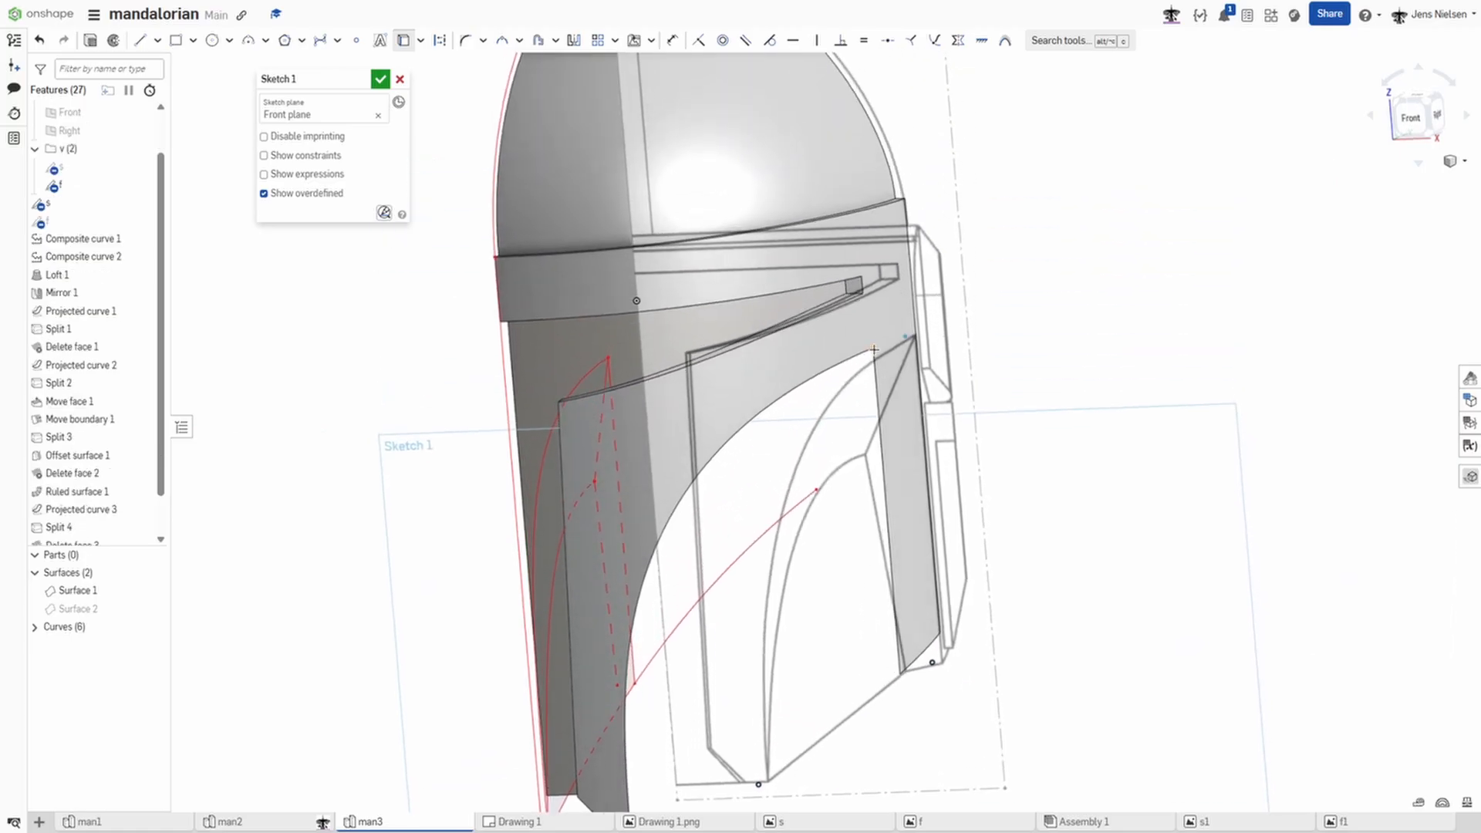
pyautogui.moveTo(987, 391); pyautogui.dragTo(1054, 453, button='right')
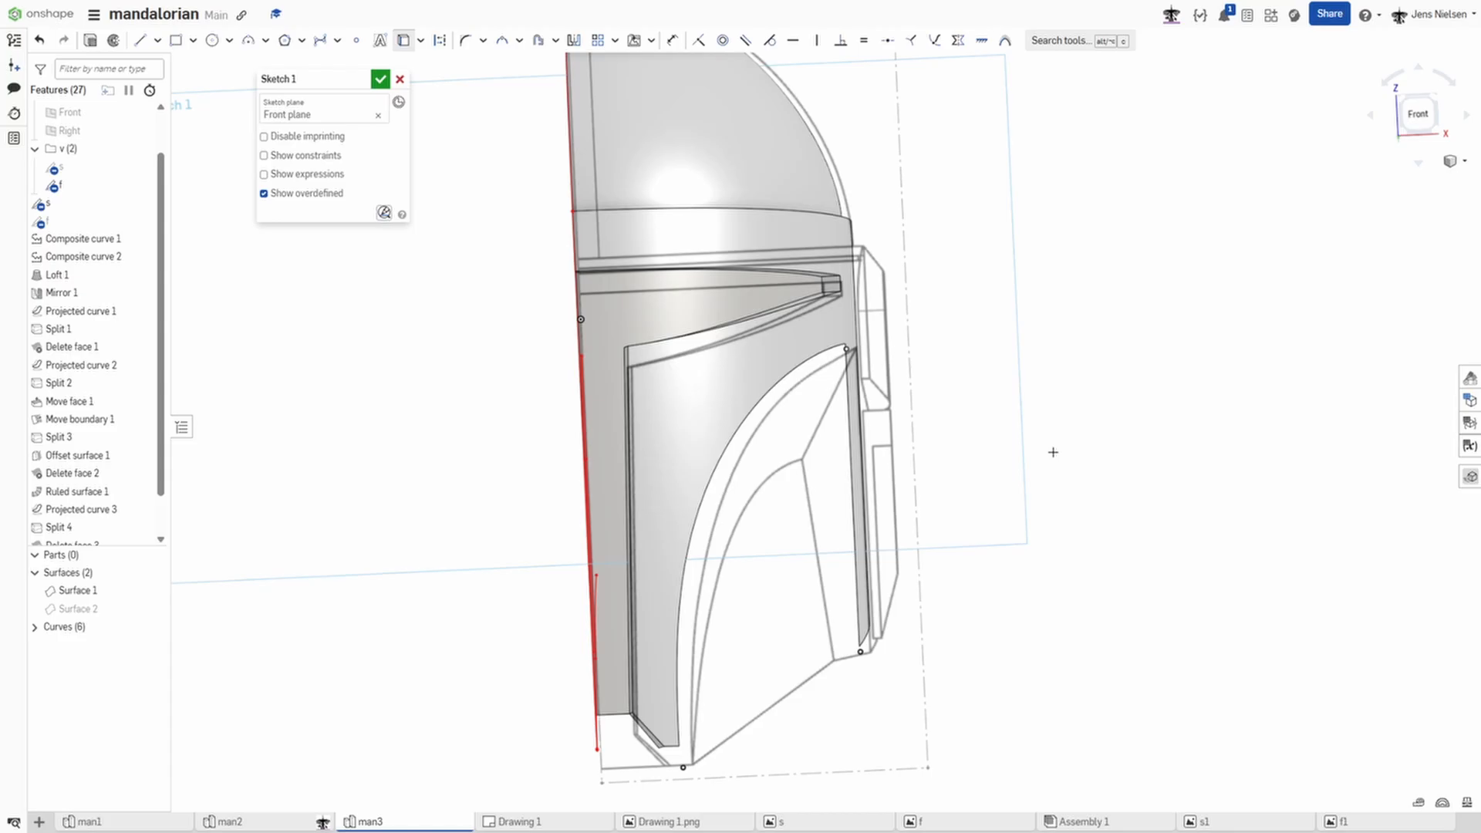
# Step: Draw a four-point Bézier curve from the lower front corner point to the upper end of the reference's inner cheek arc
pyautogui.press('s')
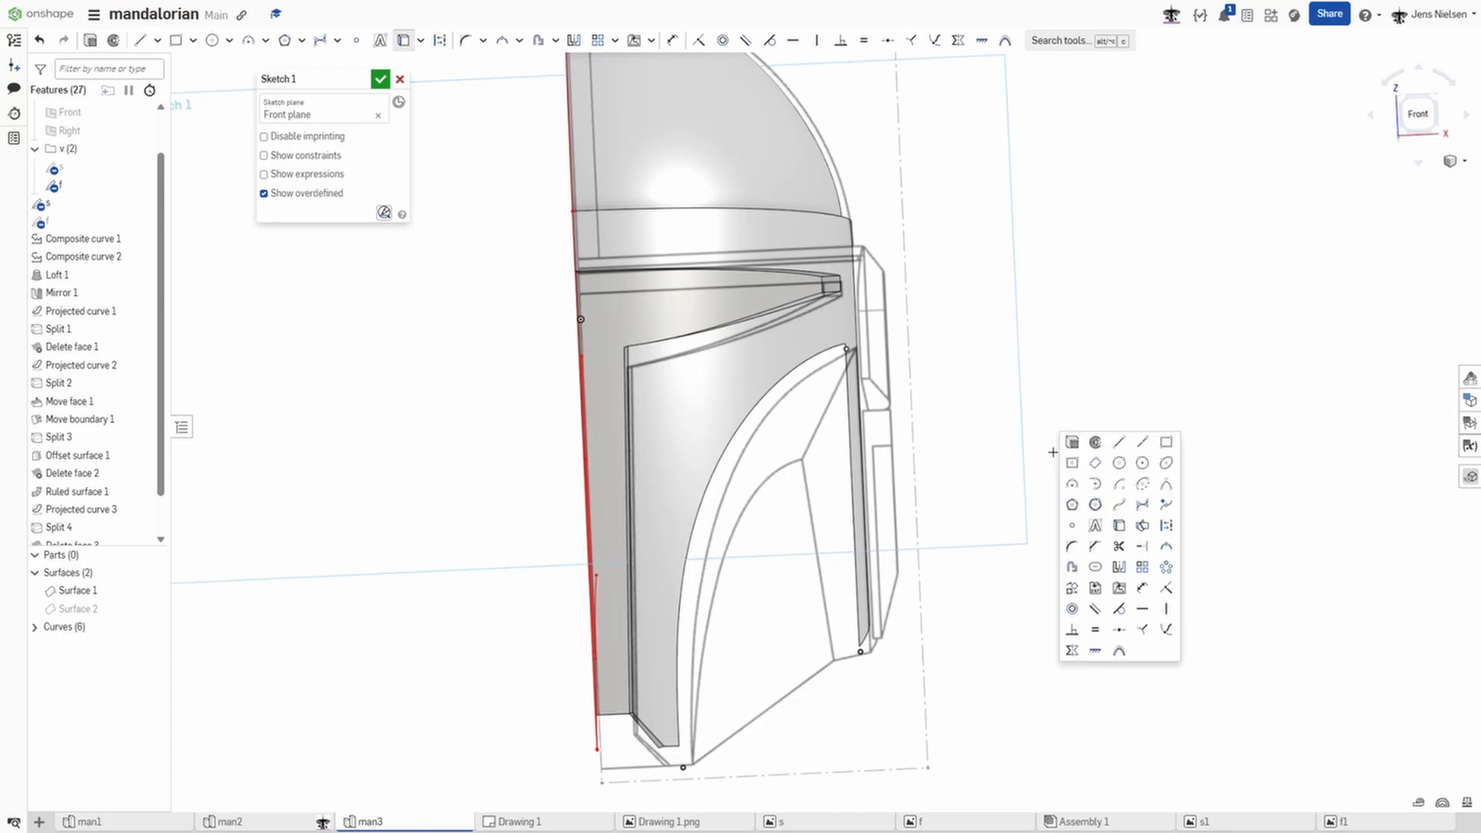
pyautogui.click(1133, 515)
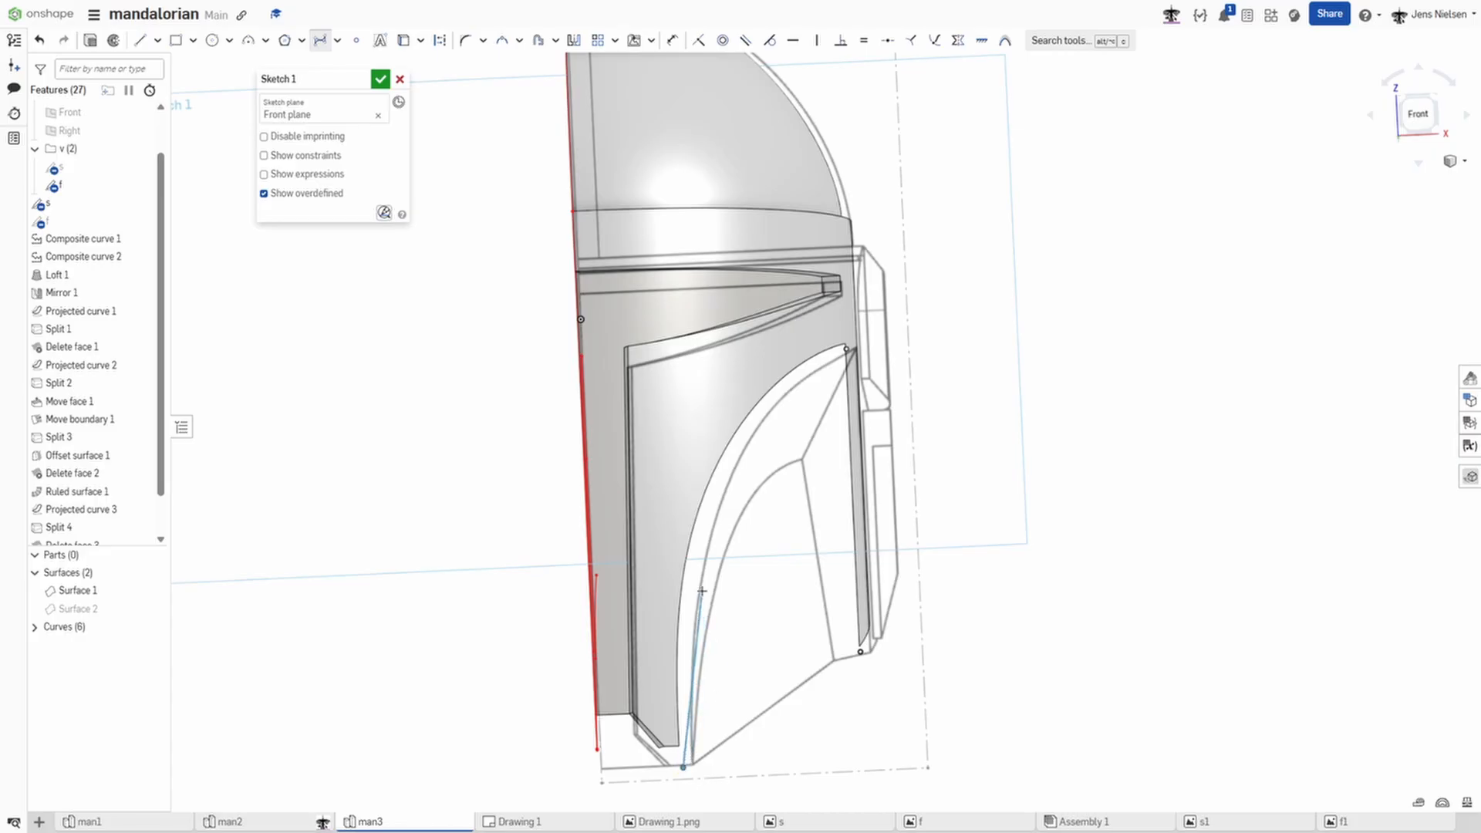
pyautogui.click(736, 500)
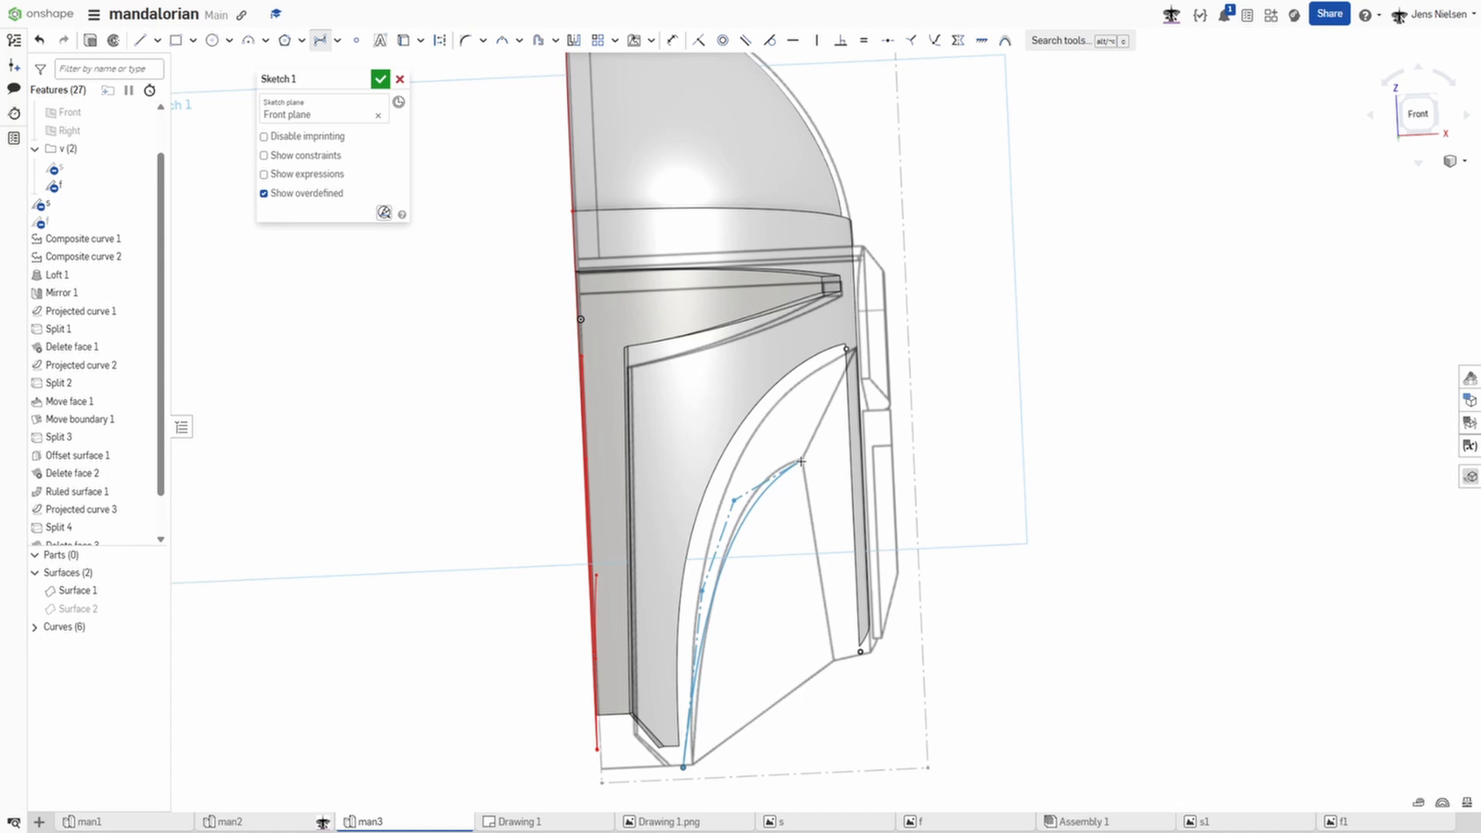
pyautogui.doubleClick(801, 461)
pyautogui.press('Escape')
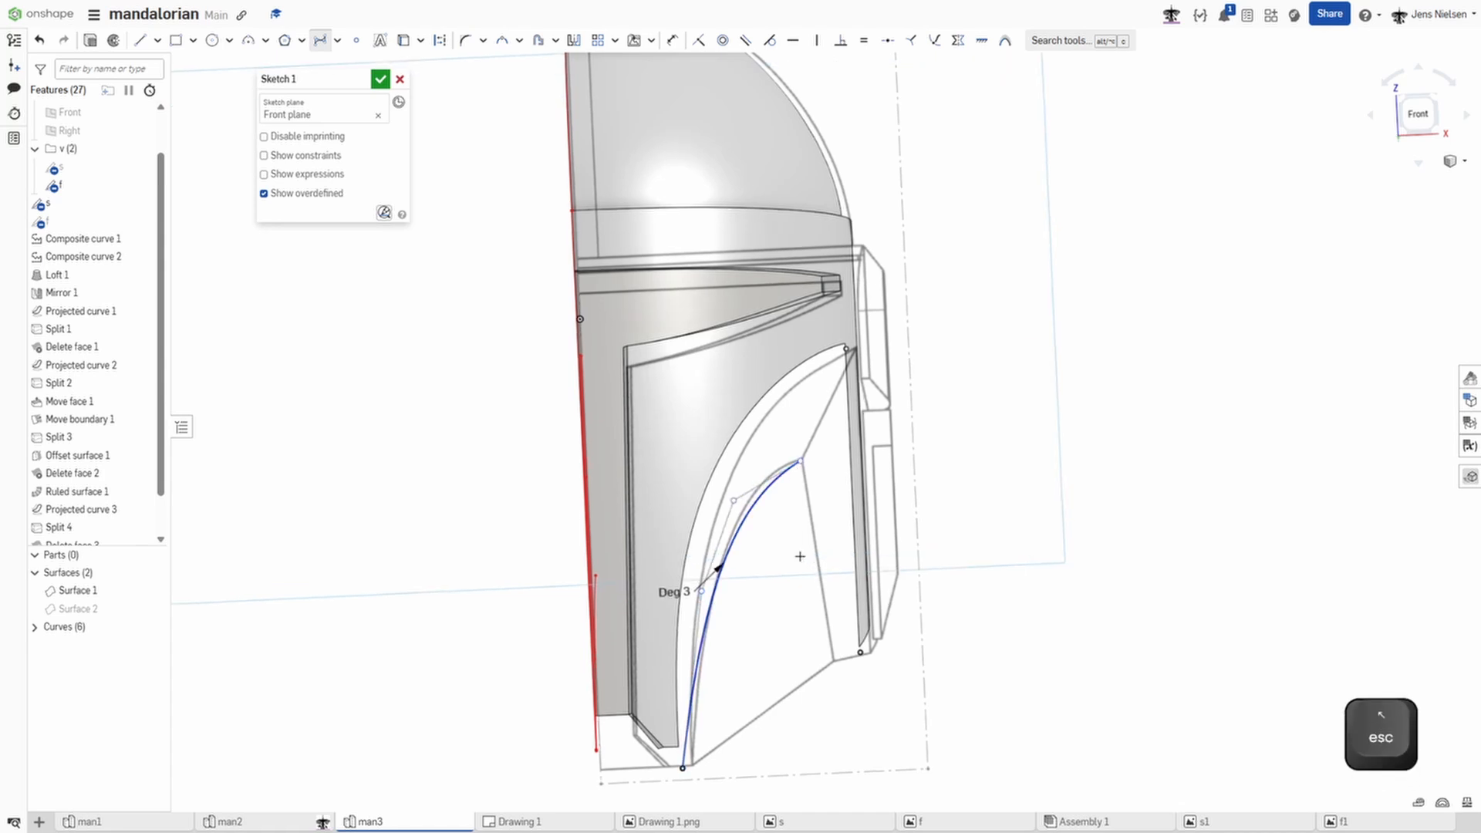
# Step: Move the Bézier's two middle control points slightly outward so the curve follows the traced inner cheek arc
pyautogui.scroll(4, 800, 556)
pyautogui.press('Escape')
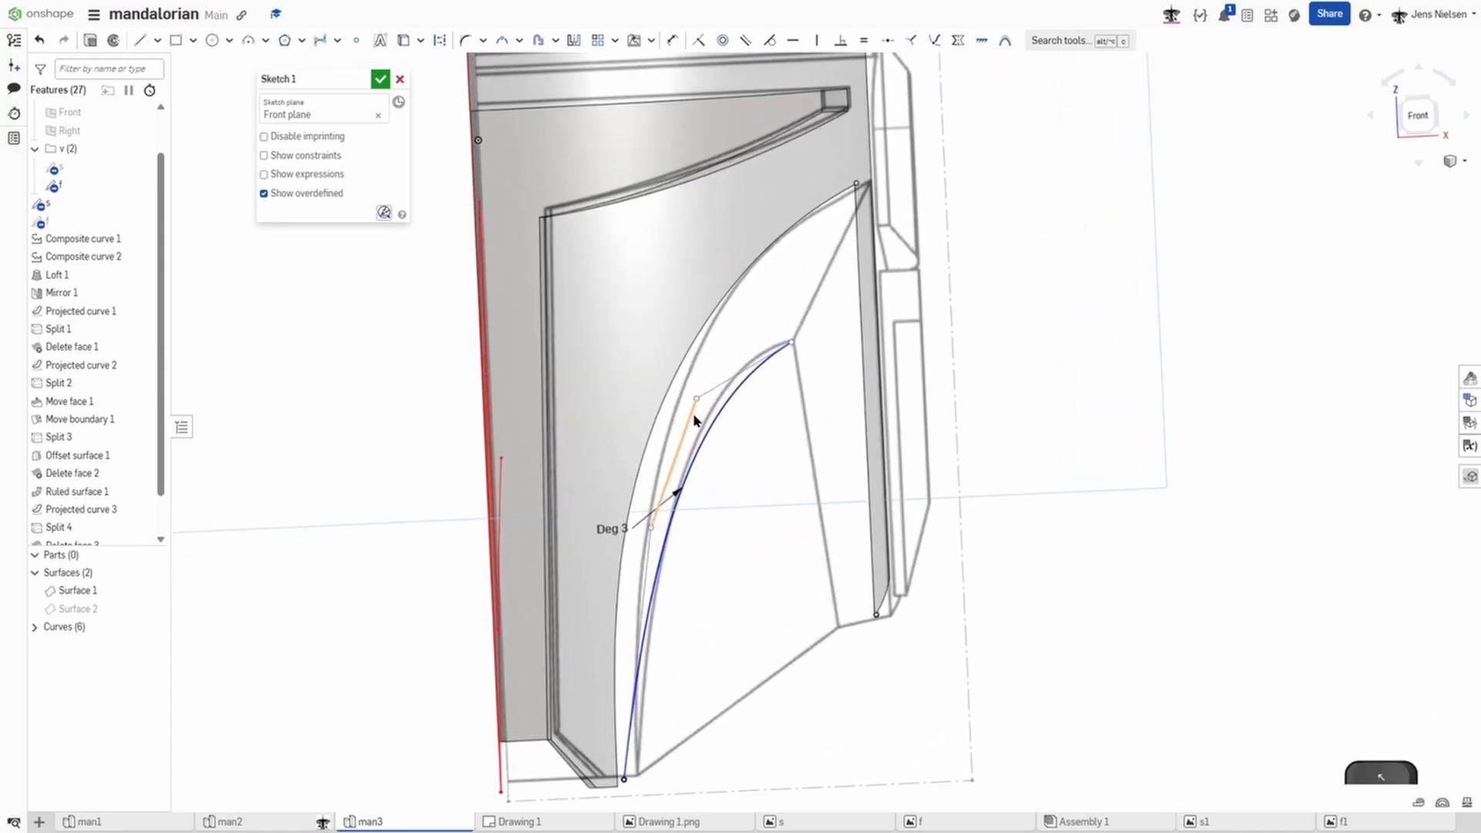
pyautogui.moveTo(694, 397); pyautogui.dragTo(683, 389)
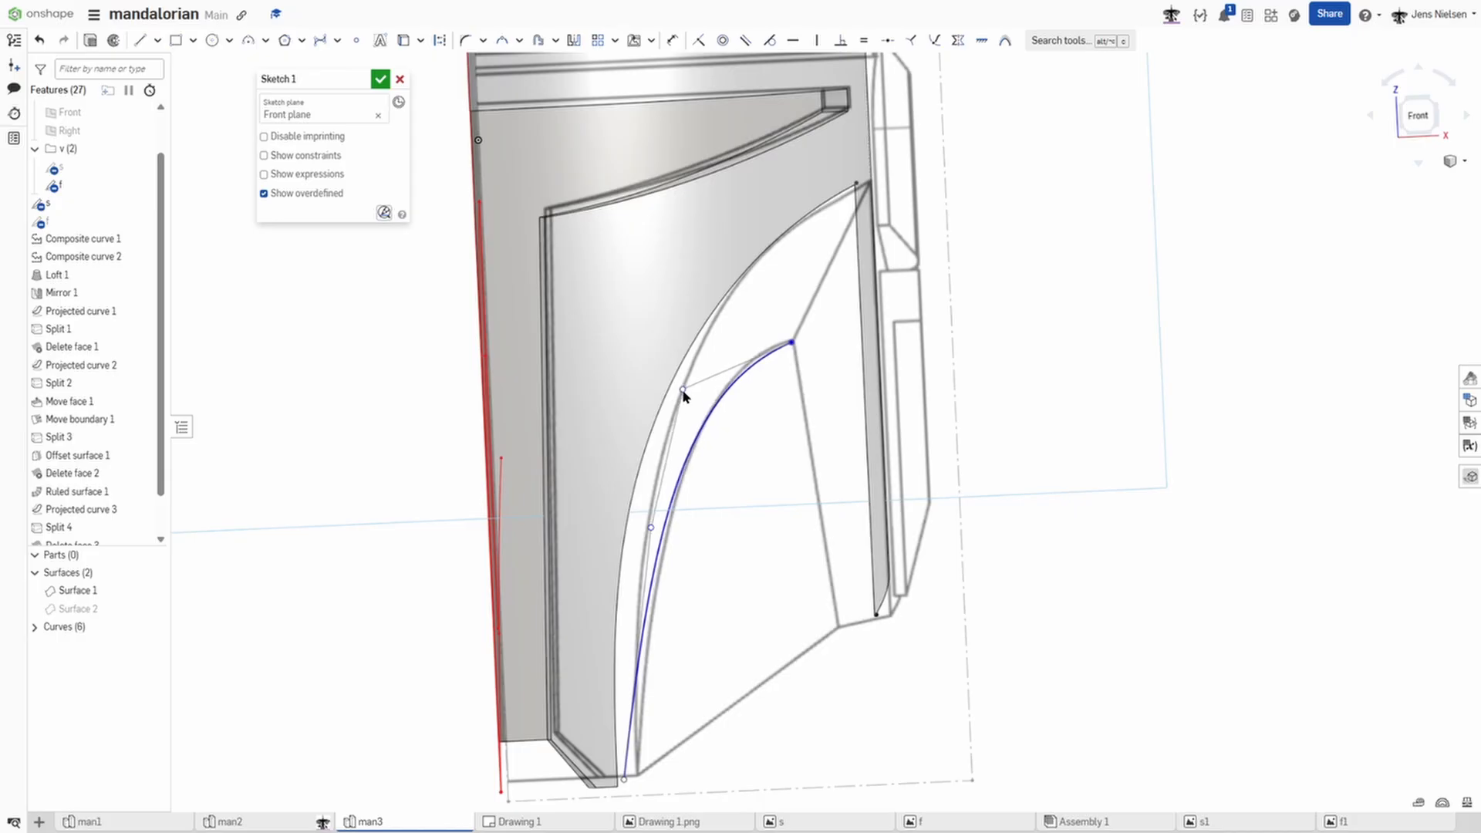
pyautogui.moveTo(651, 528); pyautogui.dragTo(640, 529)
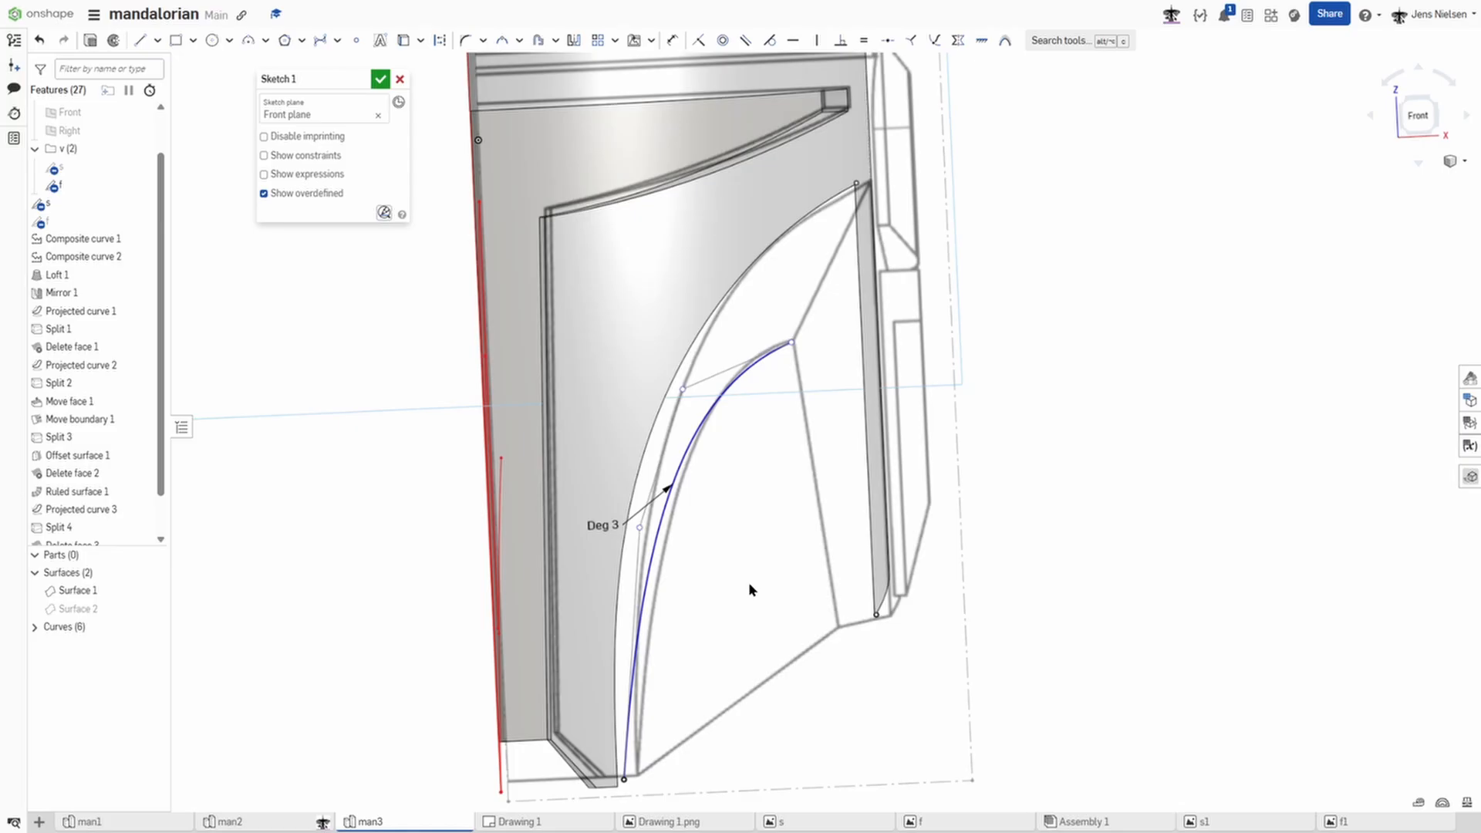
# Step: Draw a straight line from the Bézier's upper end down along the reference's inner cheek edge
pyautogui.press('l')
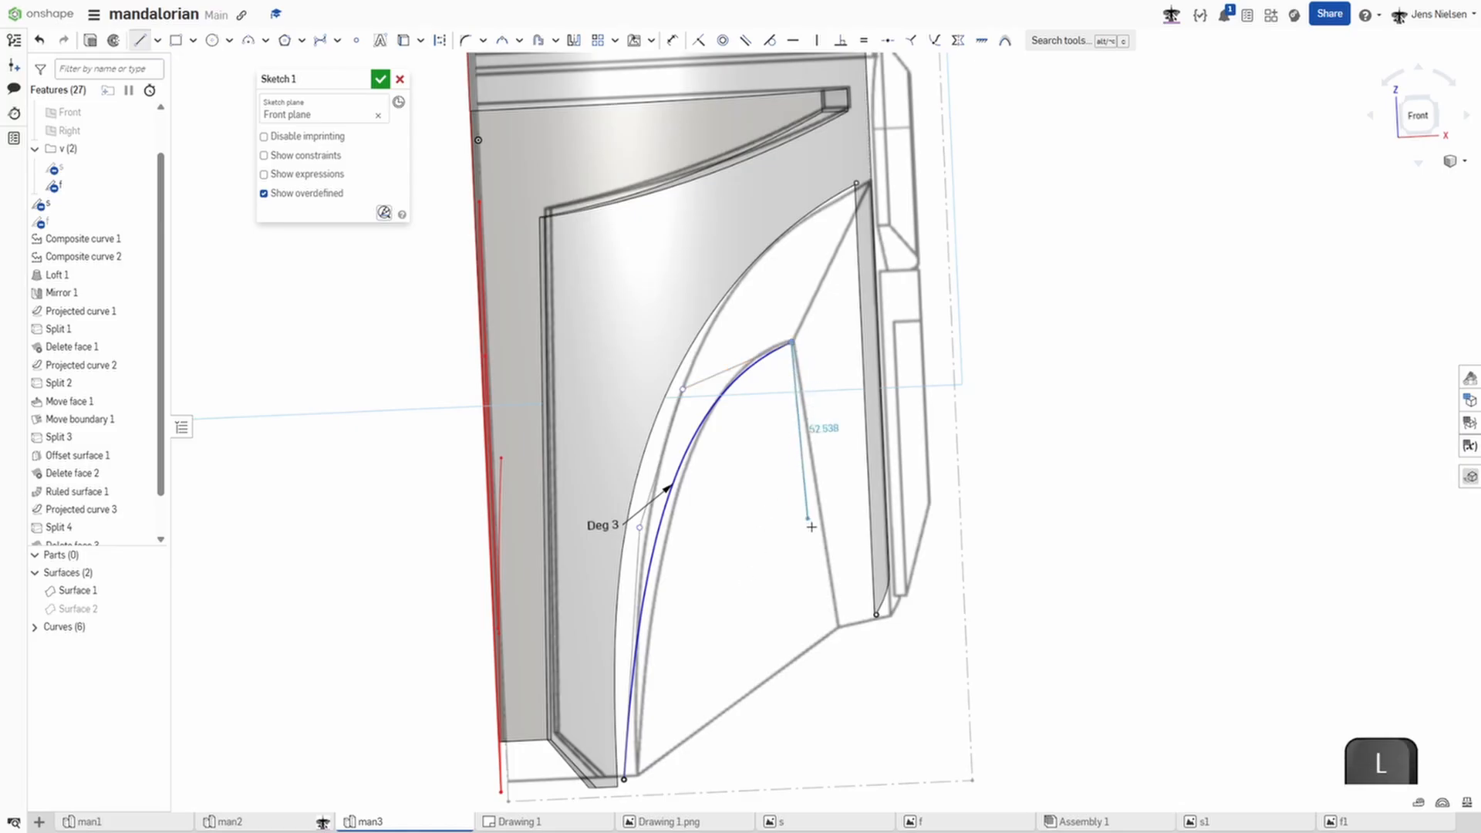
pyautogui.click(829, 577)
pyautogui.press('Escape')
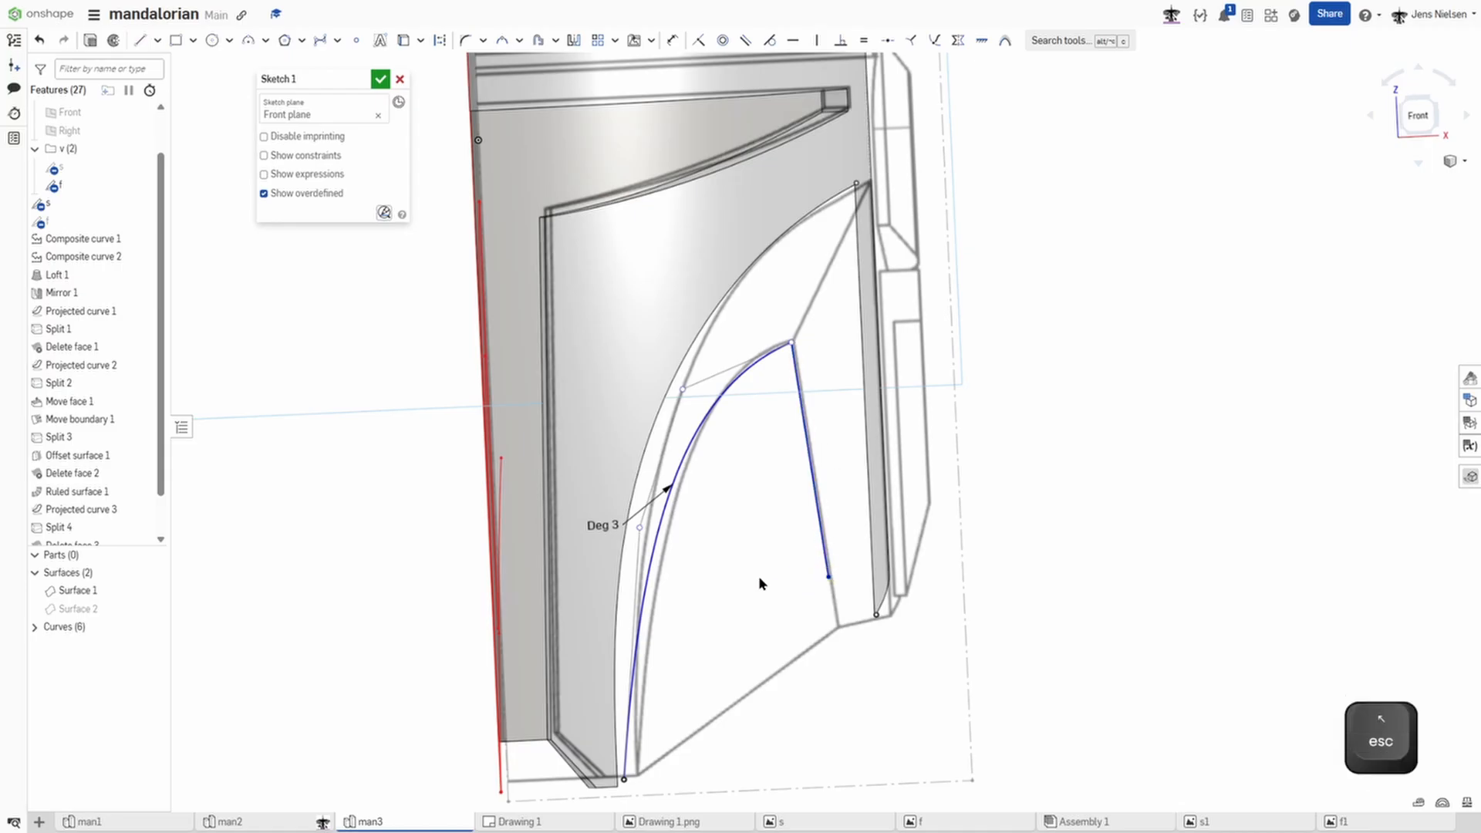
# Step: Align the line's lower end and the Bézier's upper end horizontally with the matching points of the red side profile sketch
pyautogui.moveTo(758, 576)
pyautogui.mouseDown(button='right')
pyautogui.moveTo(794, 558)
pyautogui.moveTo(883, 579)
pyautogui.moveTo(697, 608)
pyautogui.mouseUp(button='right')
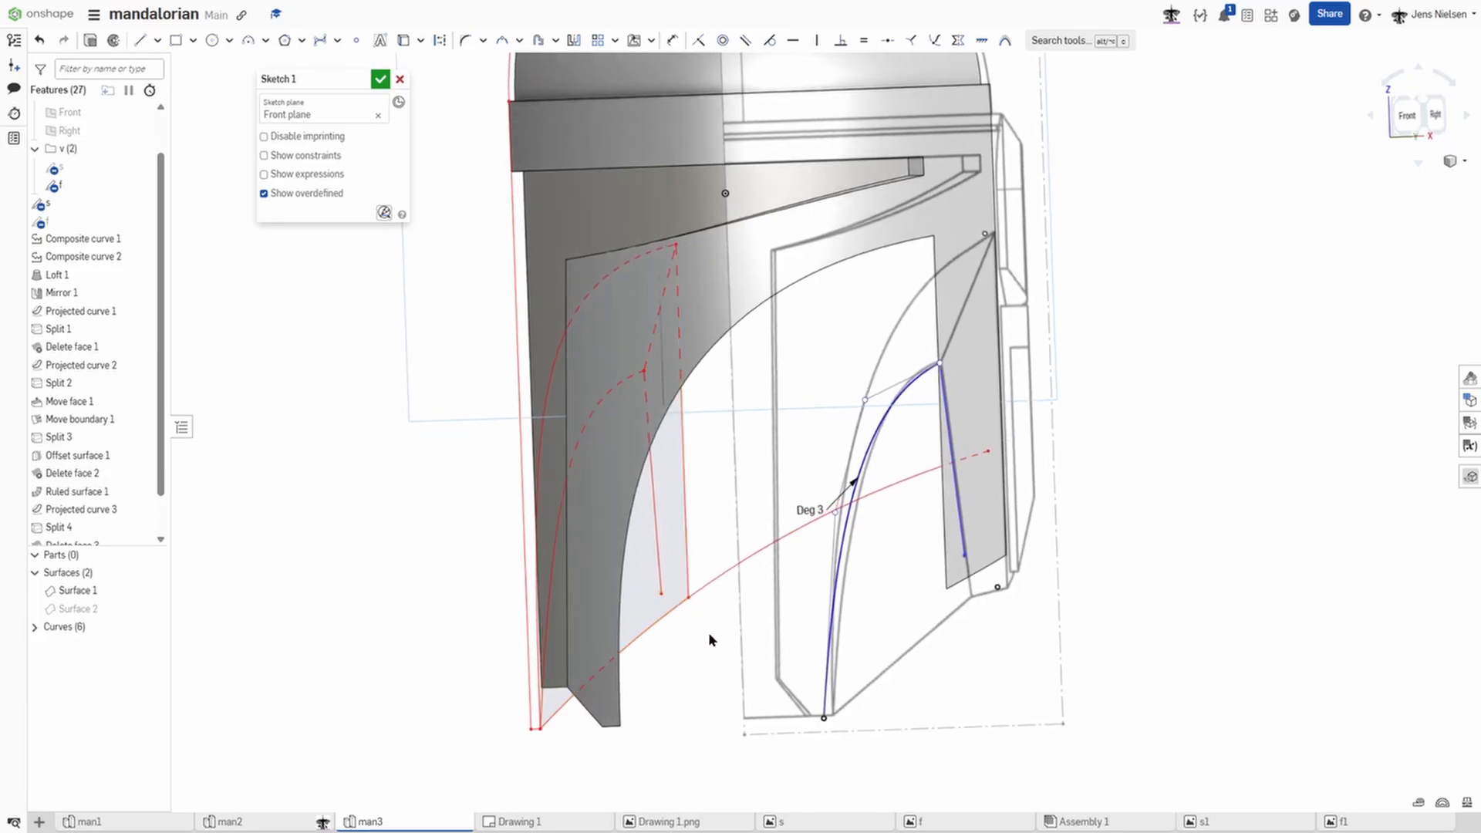
pyautogui.press('h')
pyautogui.moveTo(709, 631); pyautogui.dragTo(940, 570, button='right')
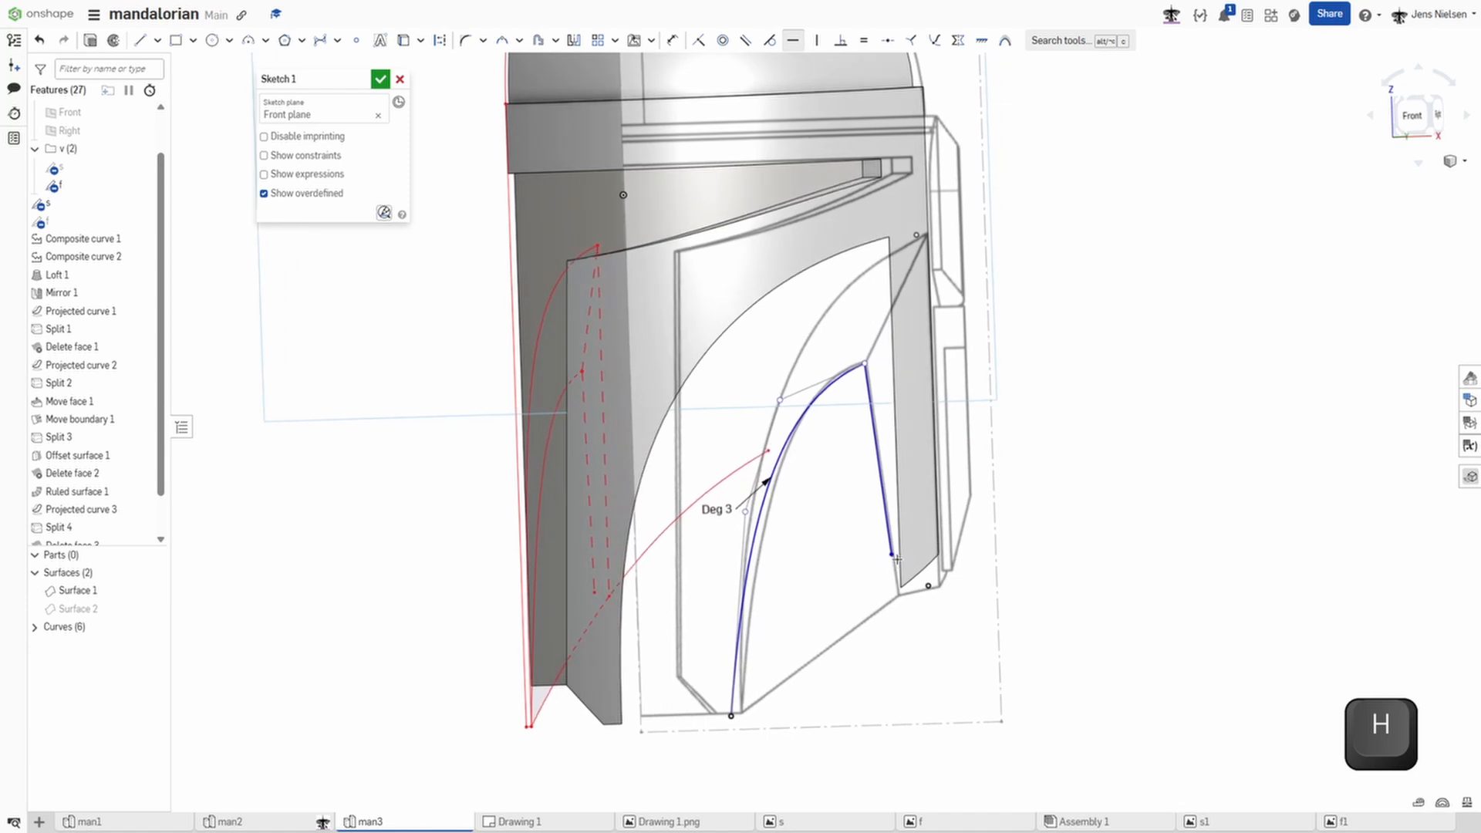
pyautogui.click(895, 557)
pyautogui.moveTo(773, 580)
pyautogui.mouseDown(button='right')
pyautogui.moveTo(698, 594)
pyautogui.moveTo(674, 485)
pyautogui.moveTo(850, 458)
pyautogui.mouseUp(button='right')
pyautogui.click(683, 593)
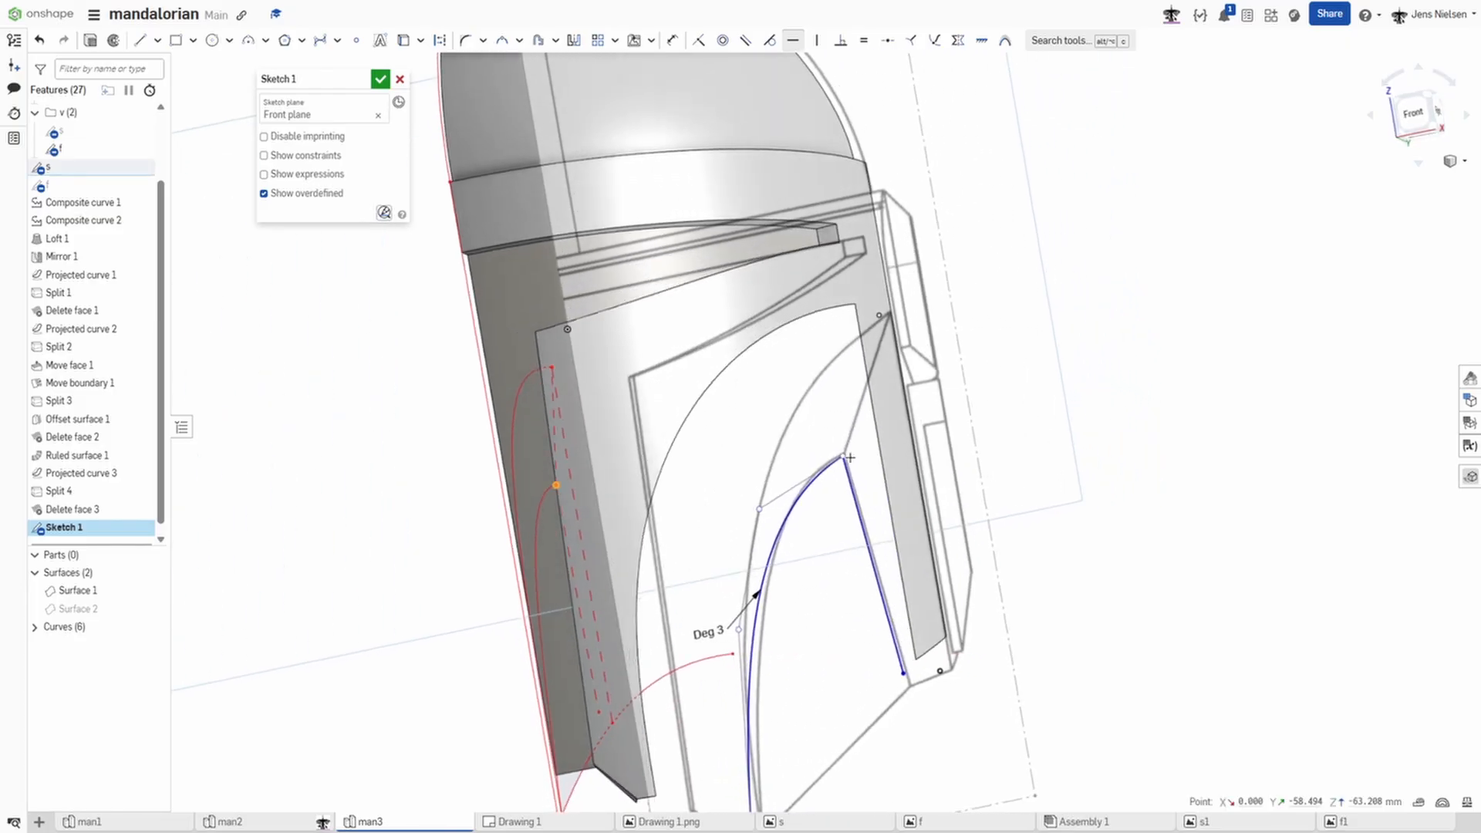
pyautogui.moveTo(767, 563)
pyautogui.mouseDown(button='right')
pyautogui.moveTo(833, 540)
pyautogui.moveTo(1065, 550)
pyautogui.mouseUp(button='right')
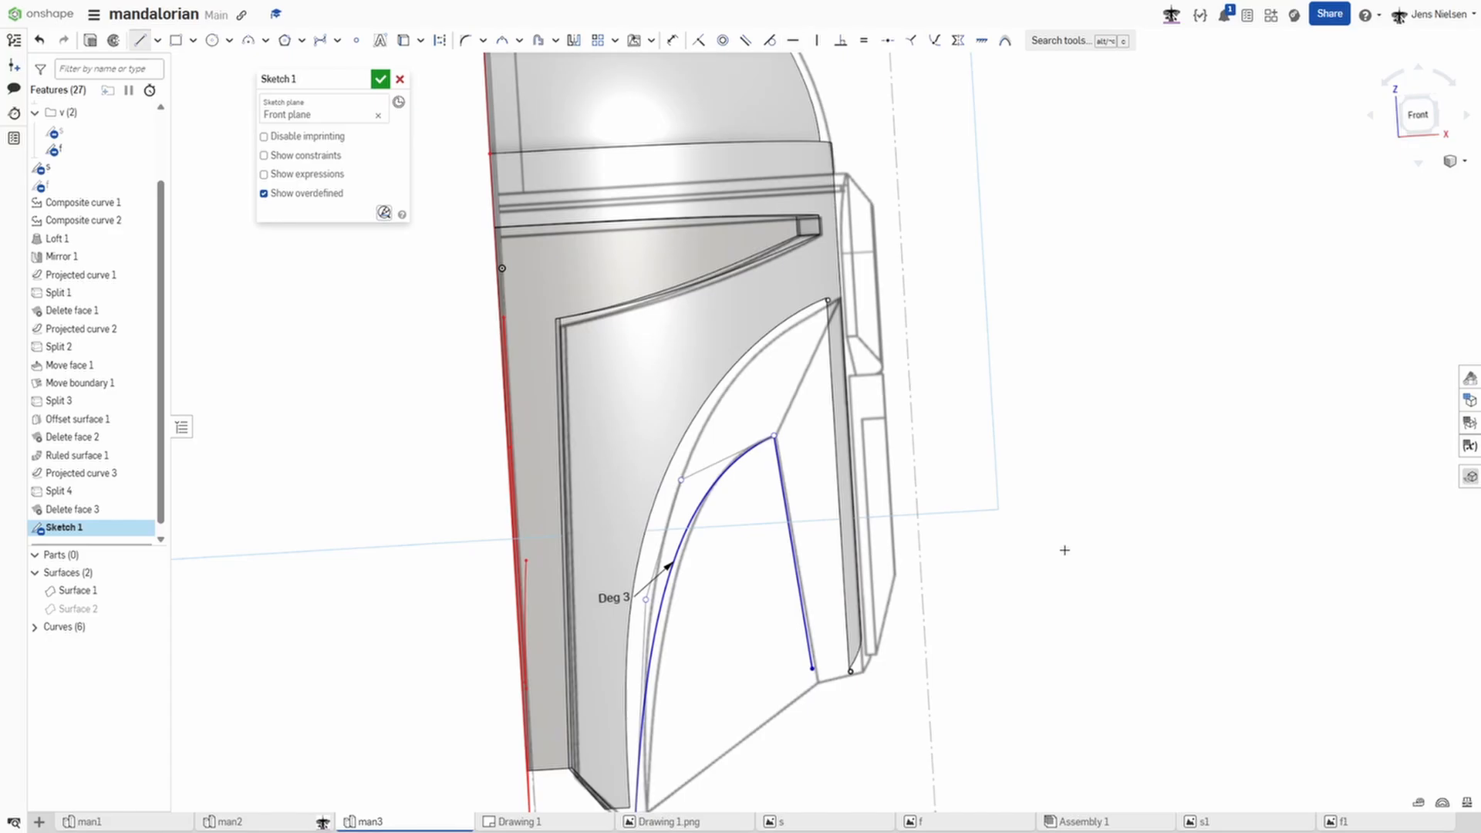
# Step: Draw a line from the cheek opening's upper rear corner point to the Bézier's upper end and finish the sketch
pyautogui.press('l')
pyautogui.moveTo(772, 440)
pyautogui.mouseDown(button='right')
pyautogui.moveTo(755, 368)
pyautogui.moveTo(786, 361)
pyautogui.mouseUp(button='right')
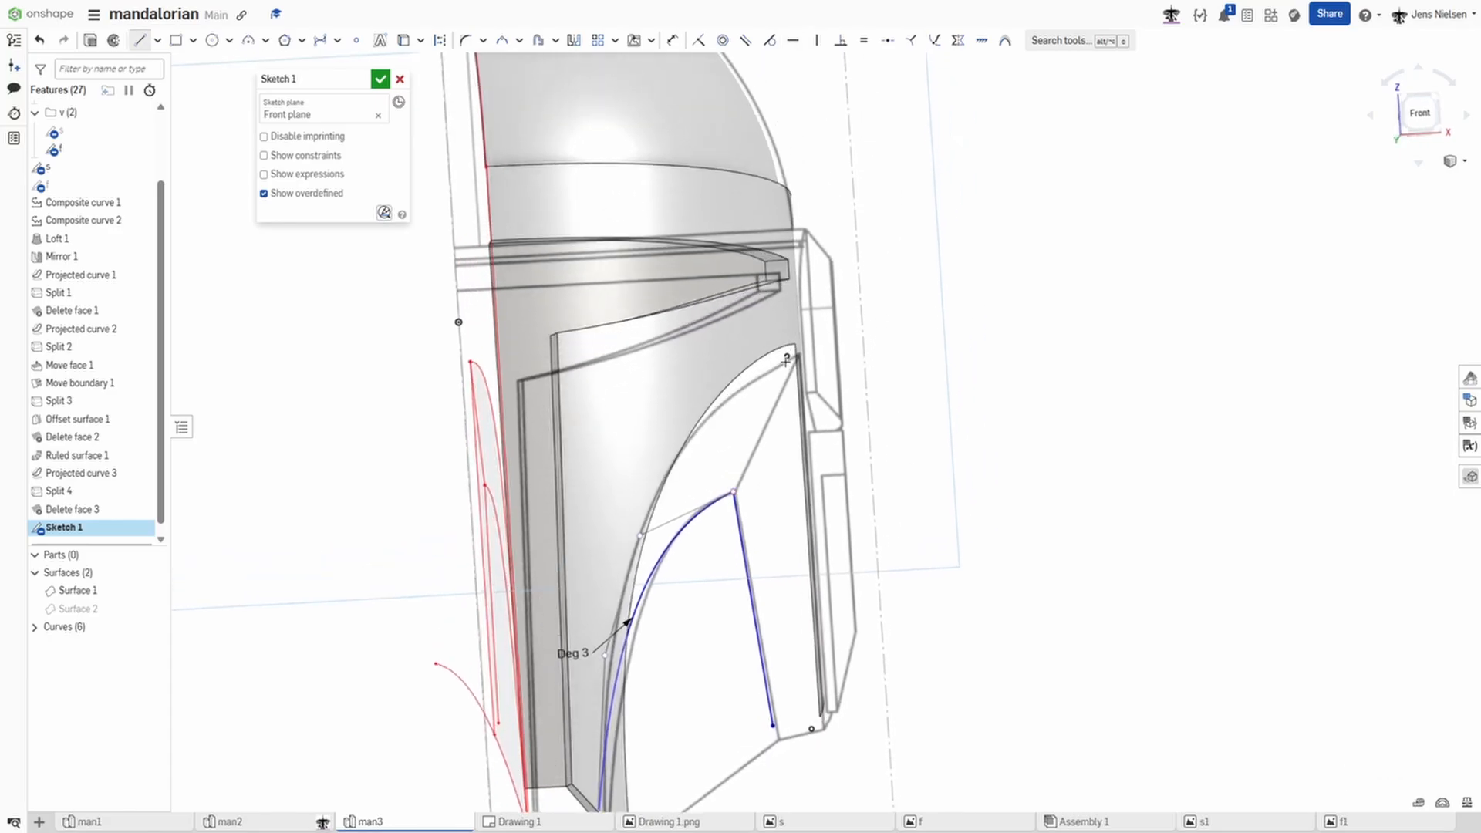
pyautogui.click(736, 491)
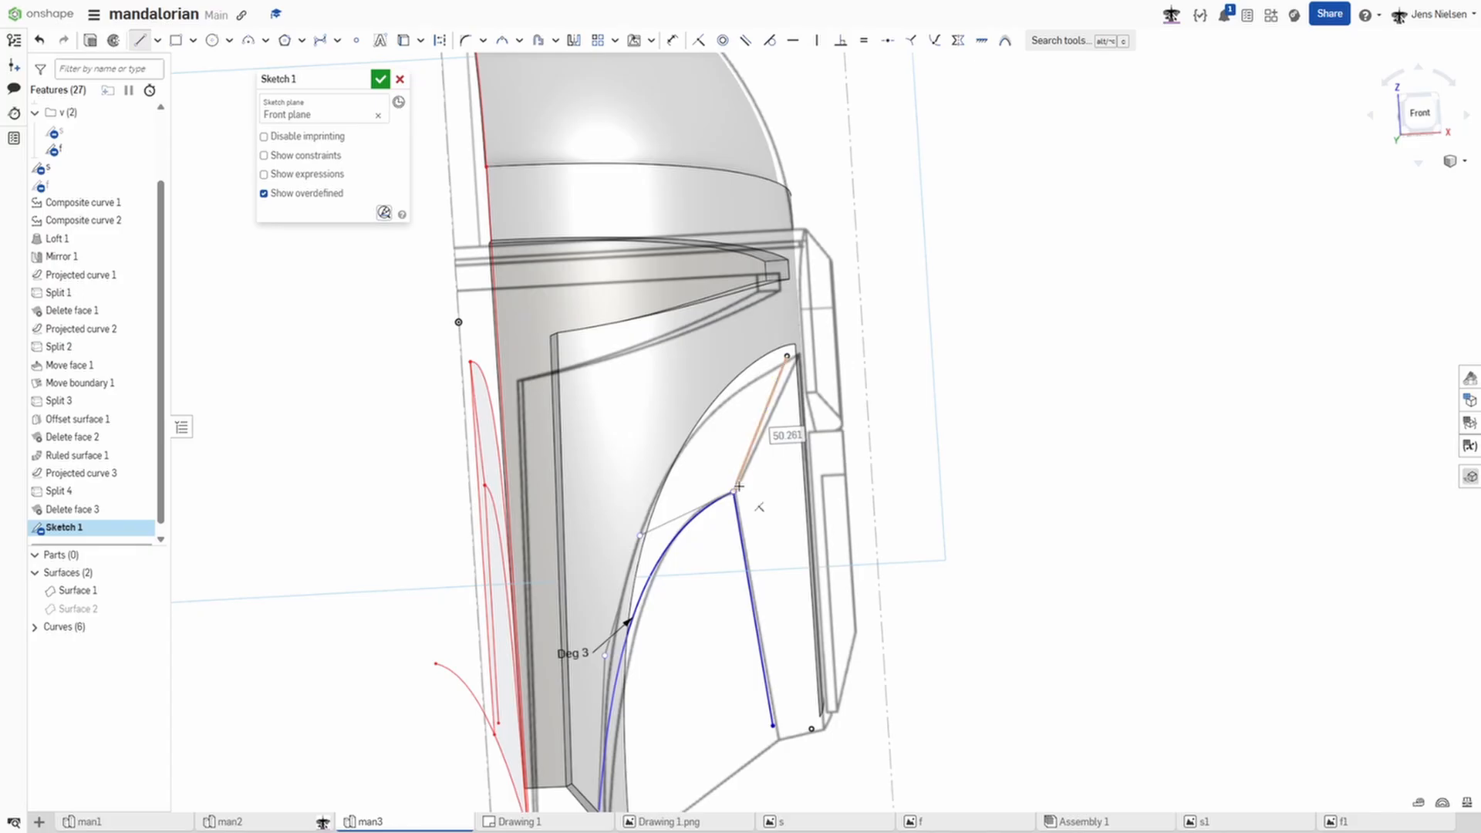
pyautogui.press('Escape')
pyautogui.scroll(-2, 1081, 516)
pyautogui.moveTo(1081, 514); pyautogui.dragTo(600, 369, button='right')
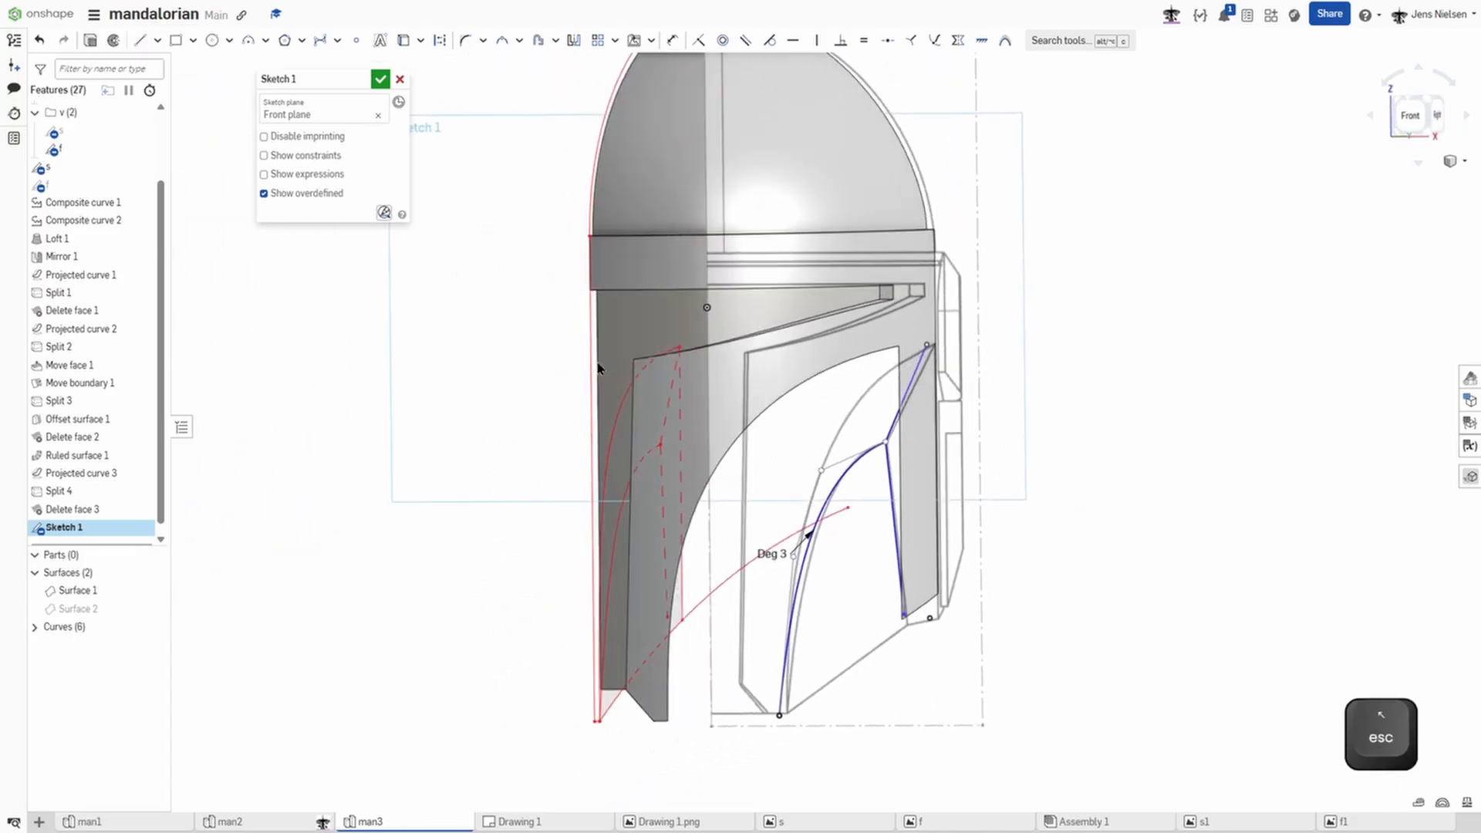
pyautogui.click(381, 79)
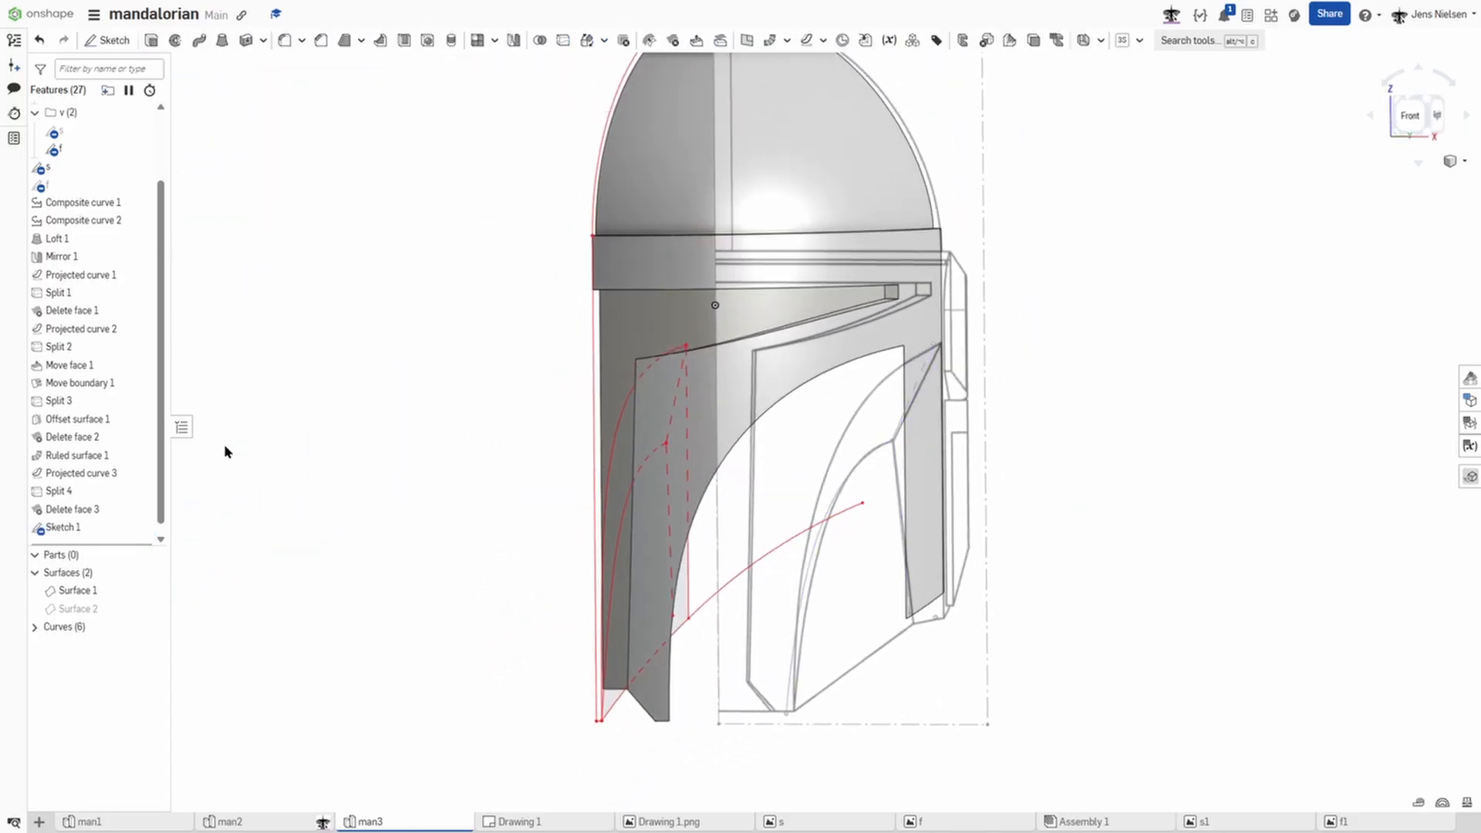
# Step: Set the appearance colour of Sketch 1 to blue
pyautogui.rightClick(106, 528)
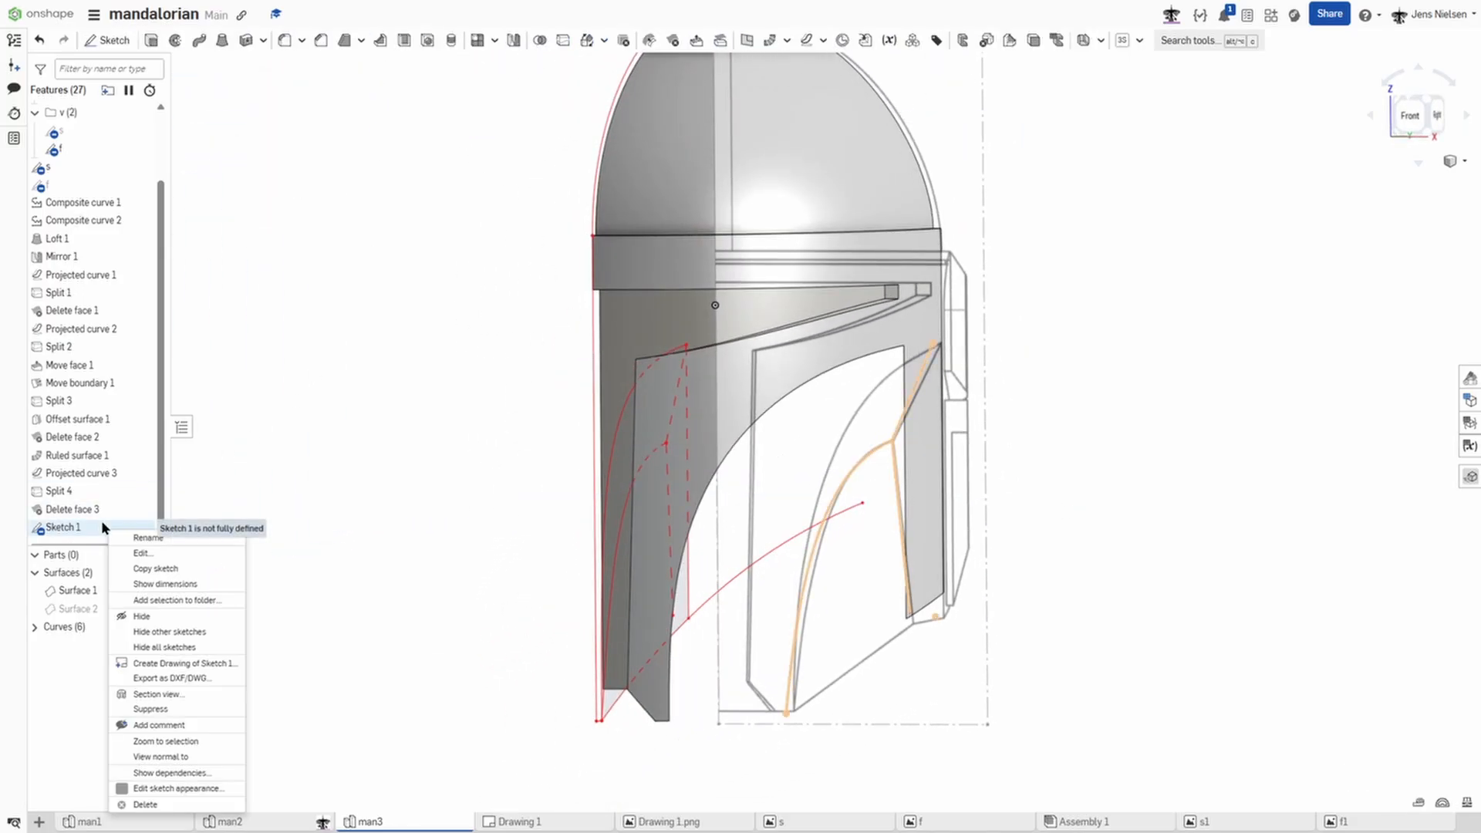
pyautogui.click(176, 790)
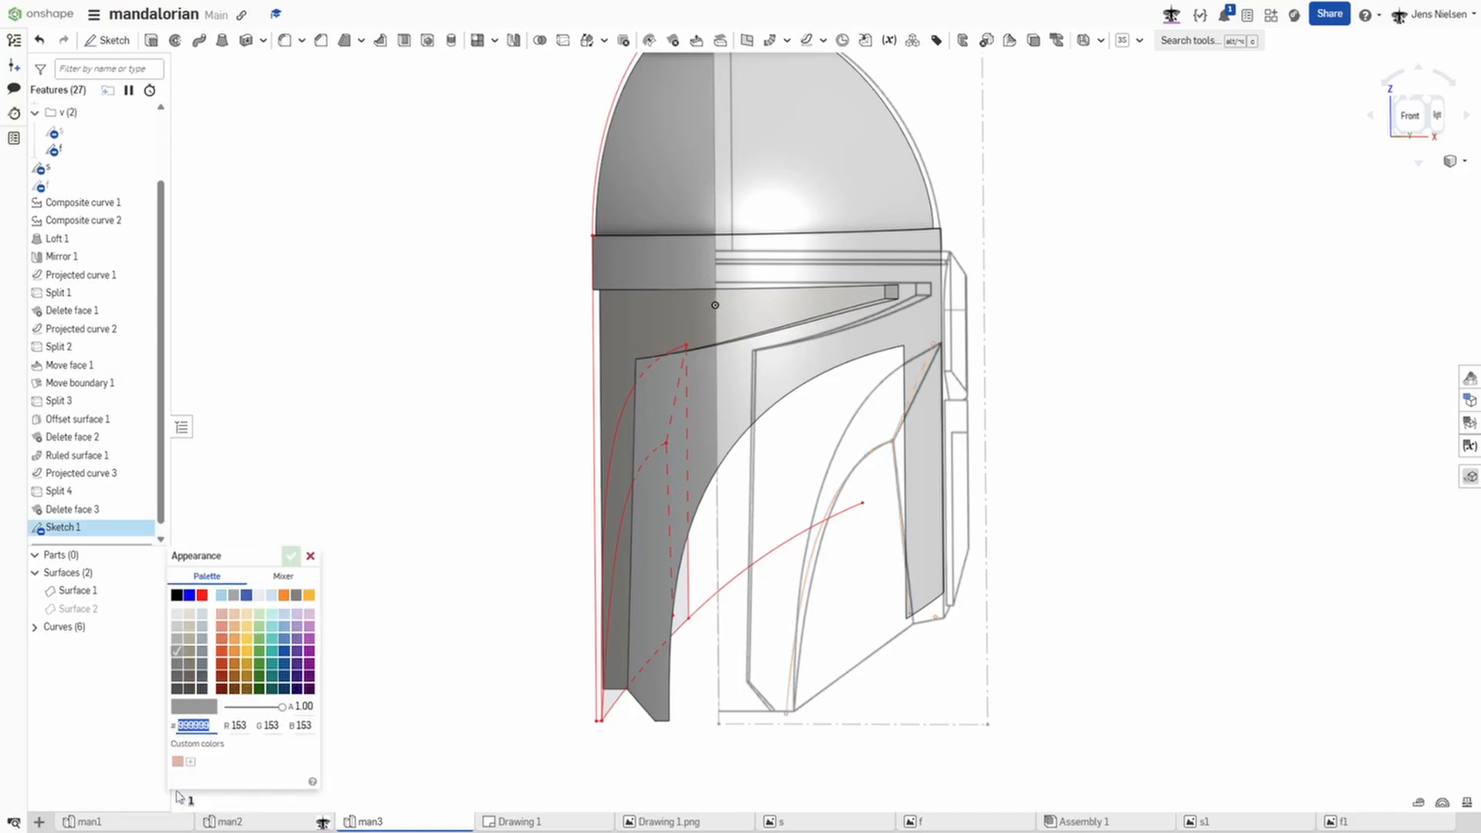
pyautogui.click(188, 597)
pyautogui.click(292, 558)
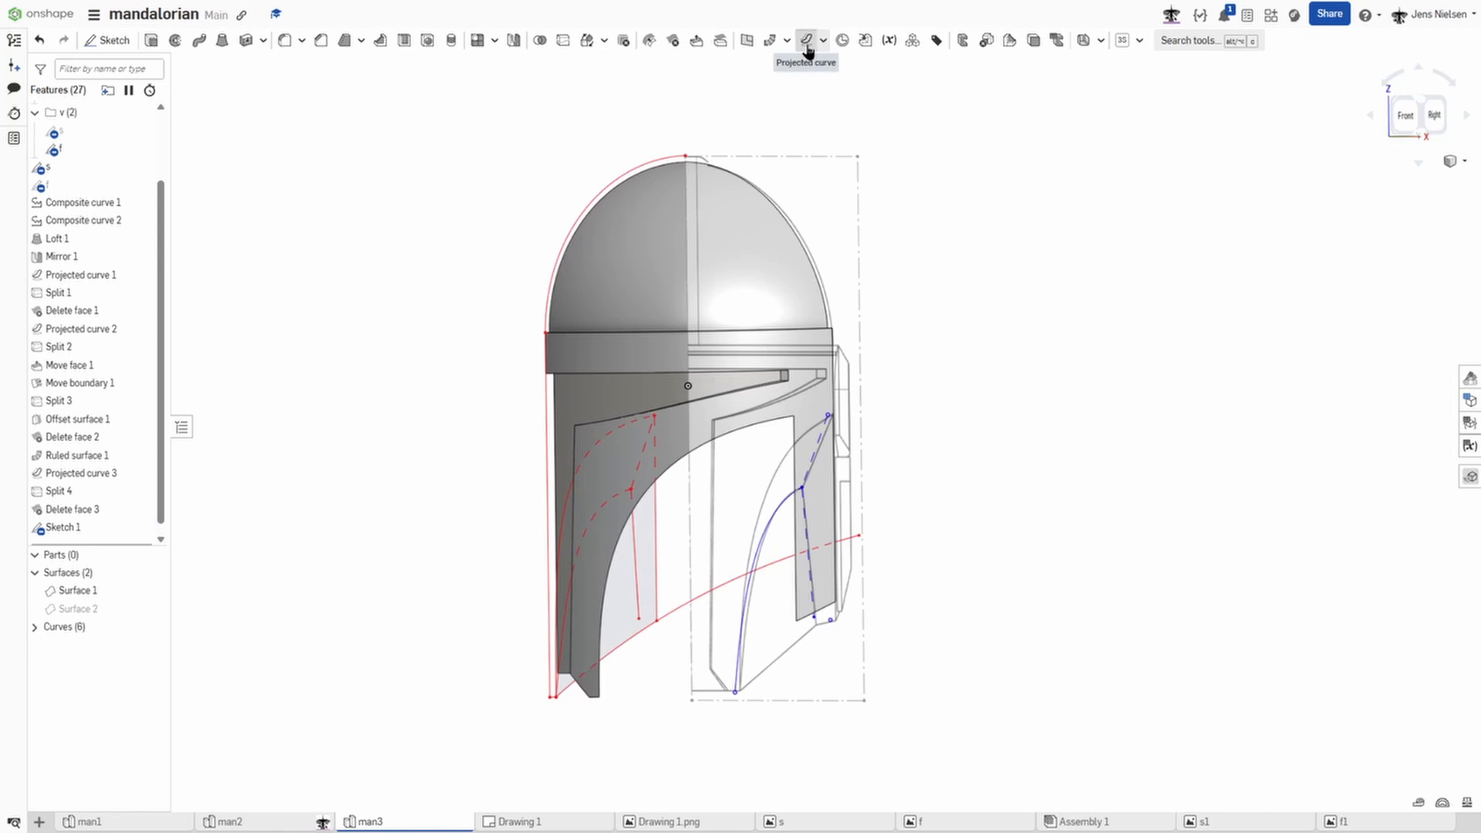
# Step: Create a two-sketch projected curve from the inner cheek arc of side sketch s and the Bézier of Sketch 1
pyautogui.click(806, 40)
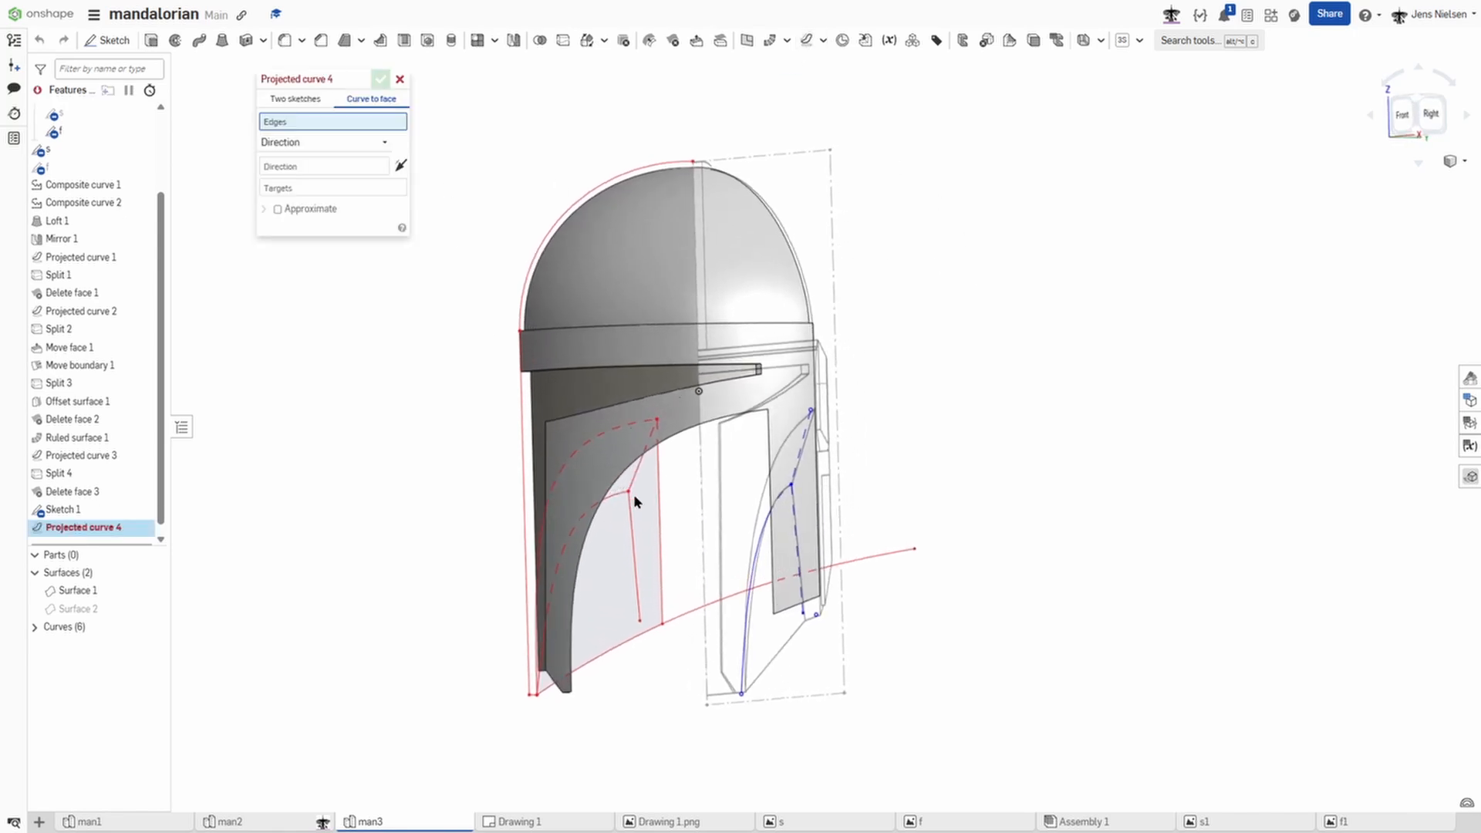
pyautogui.click(316, 101)
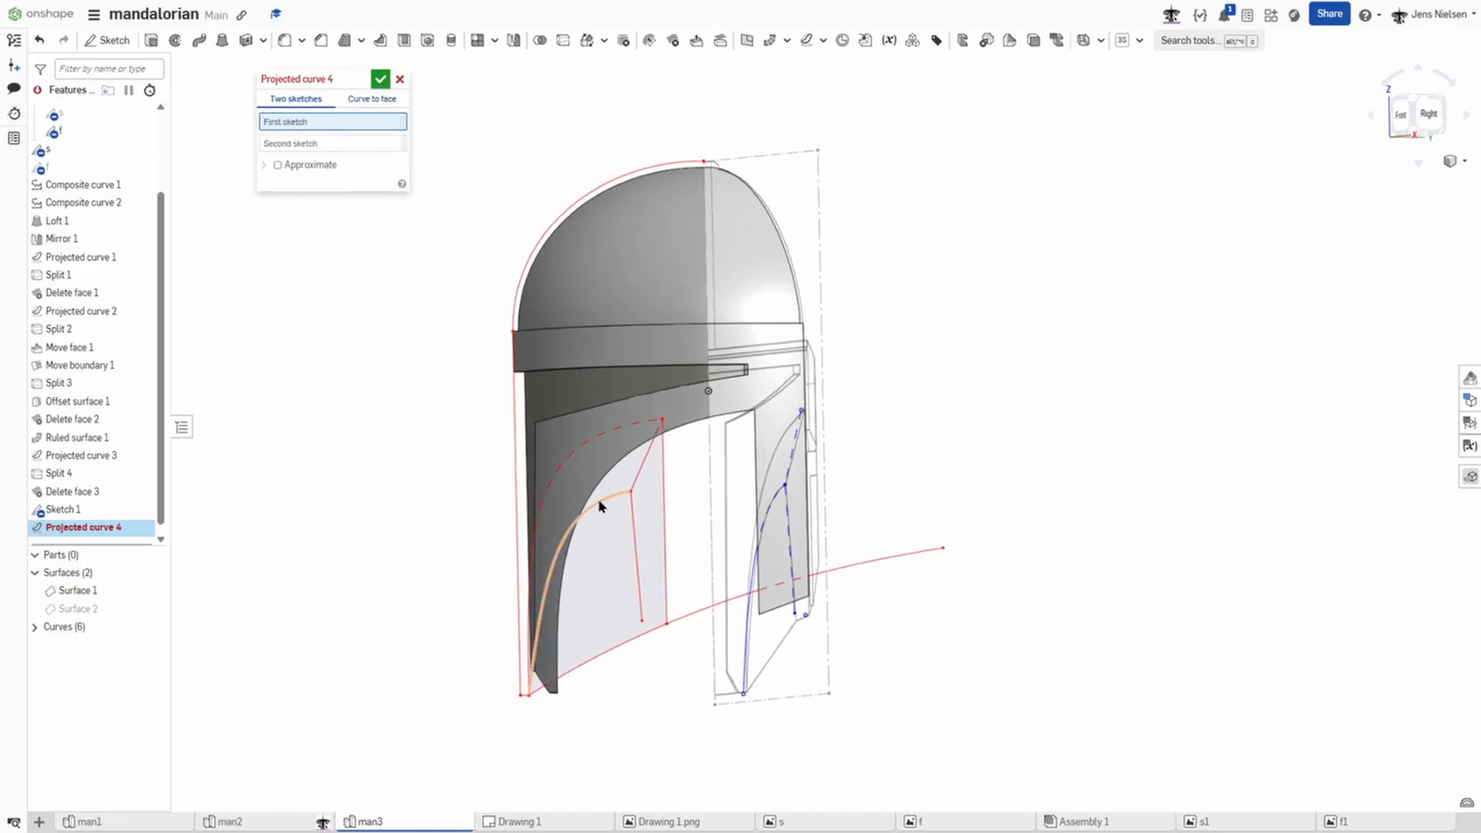
pyautogui.click(599, 498)
pyautogui.click(337, 158)
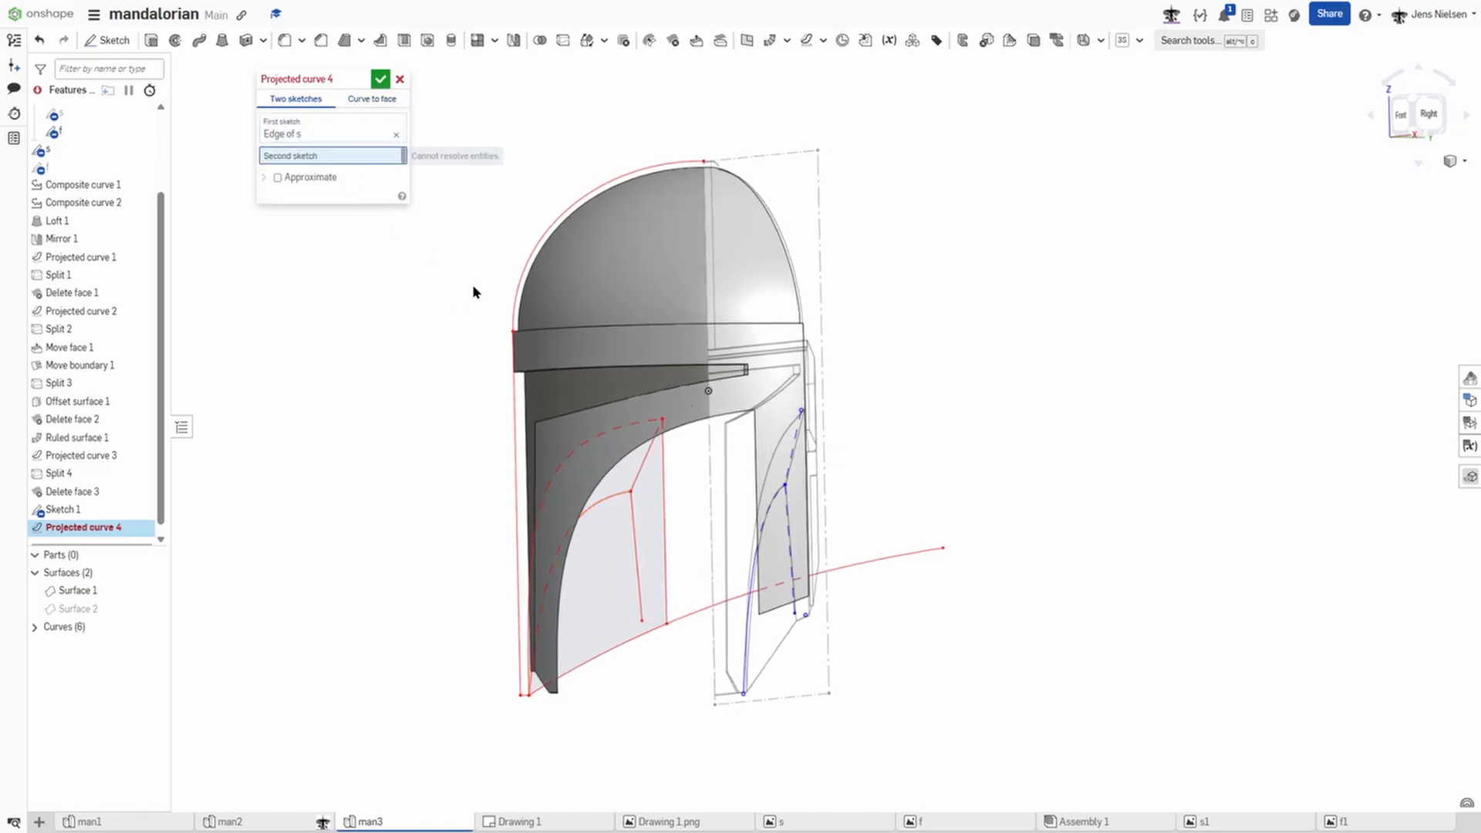
pyautogui.moveTo(634, 455); pyautogui.dragTo(757, 515, button='right')
pyautogui.click(768, 535)
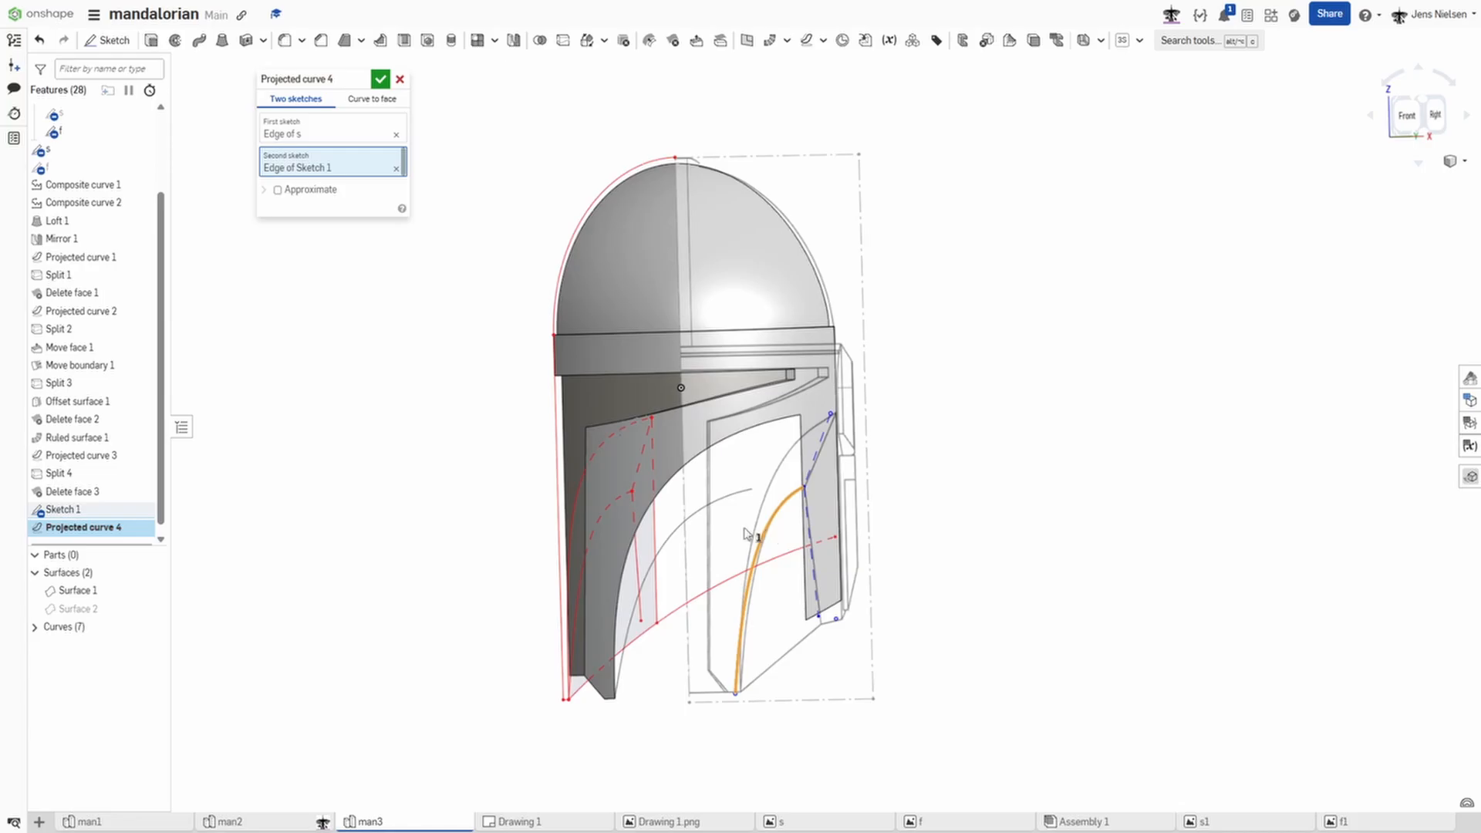
pyautogui.moveTo(669, 646); pyautogui.dragTo(571, 698, button='right')
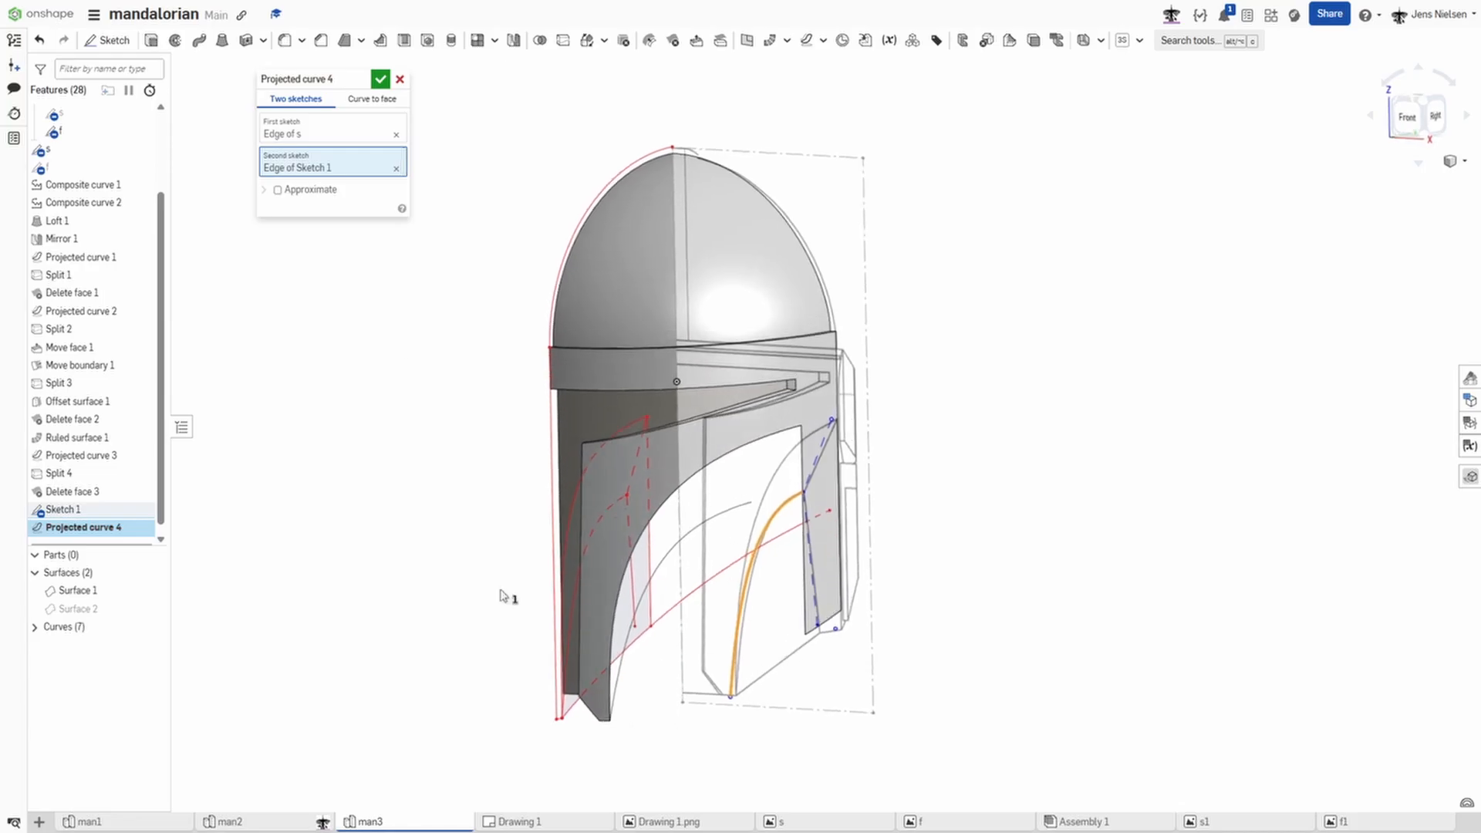
pyautogui.click(381, 79)
# Step: Show Sketch 1 again
pyautogui.scroll(5, 668, 662)
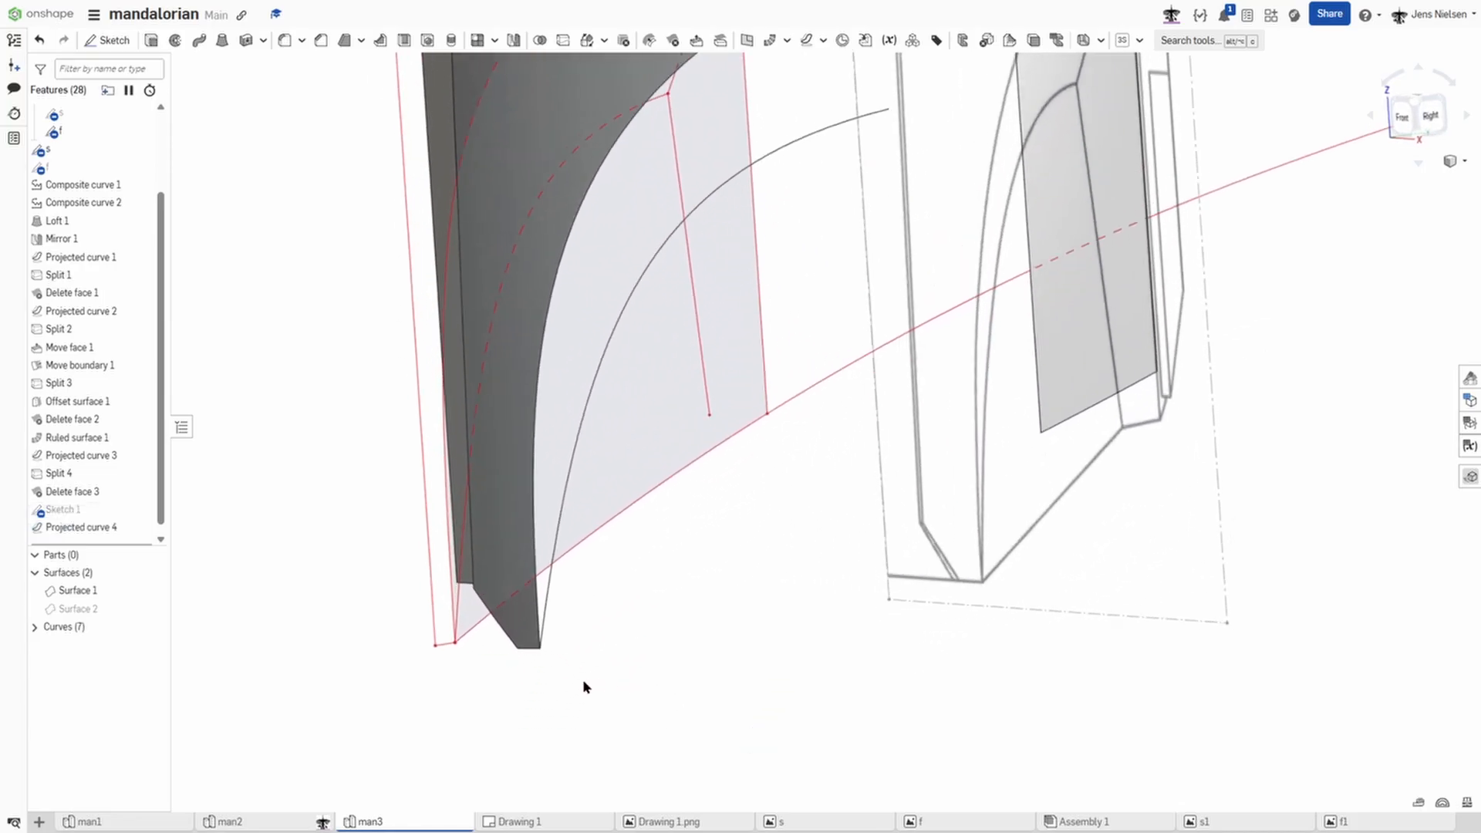
pyautogui.scroll(-5, 771, 376)
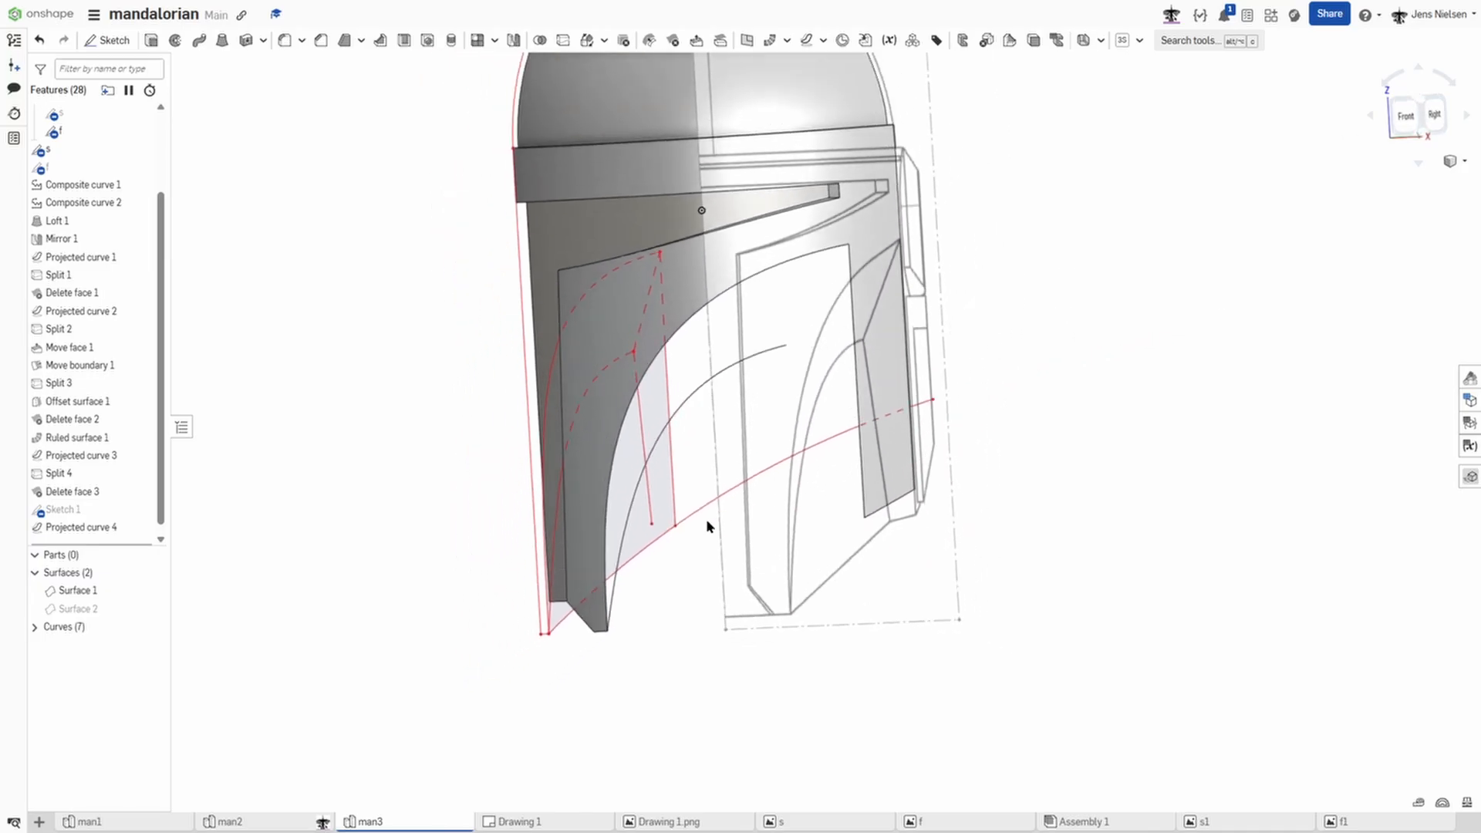
pyautogui.scroll(-2, 708, 527)
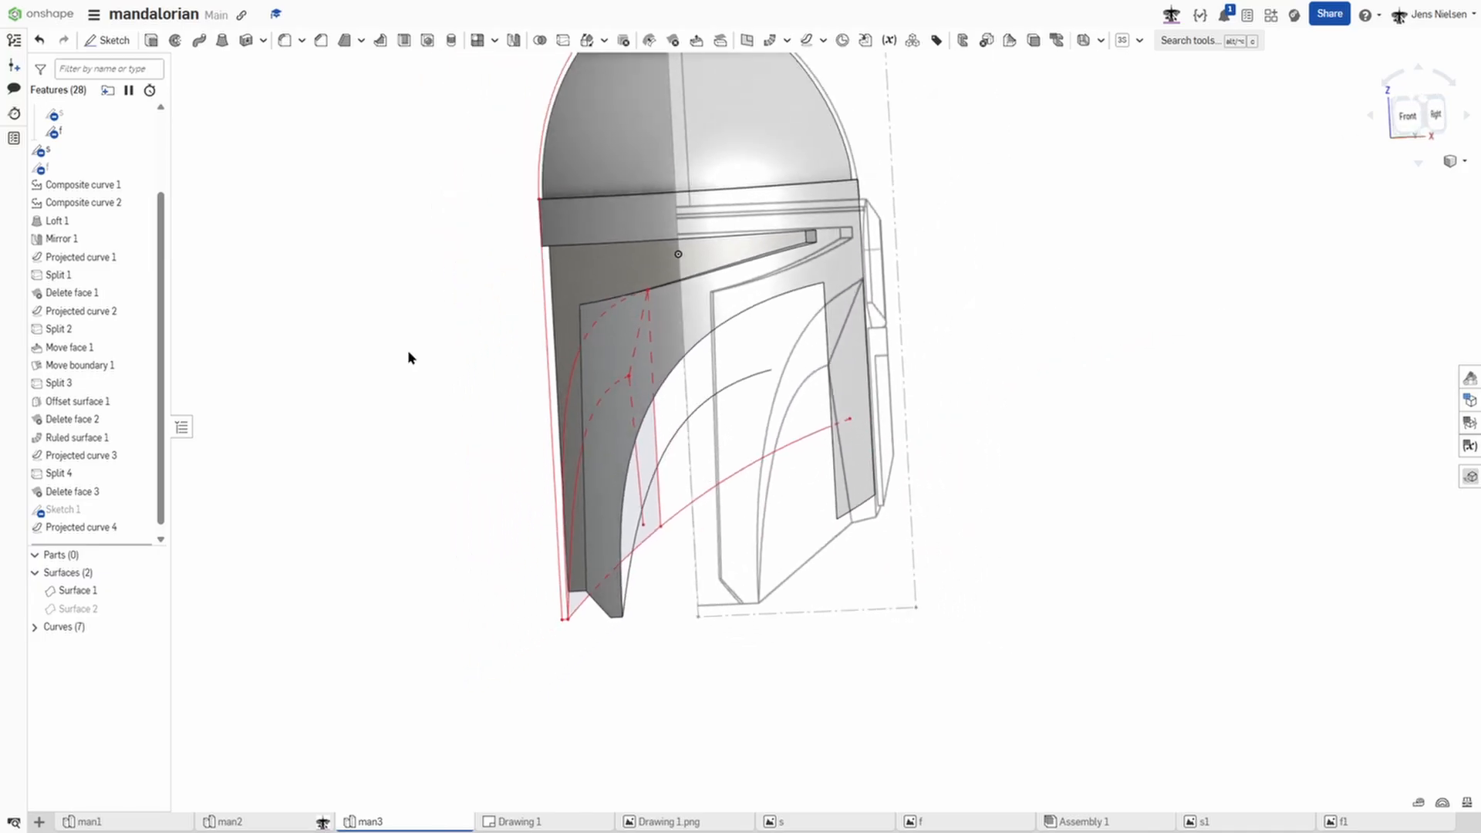
pyautogui.click(142, 513)
pyautogui.scroll(-1, 938, 277)
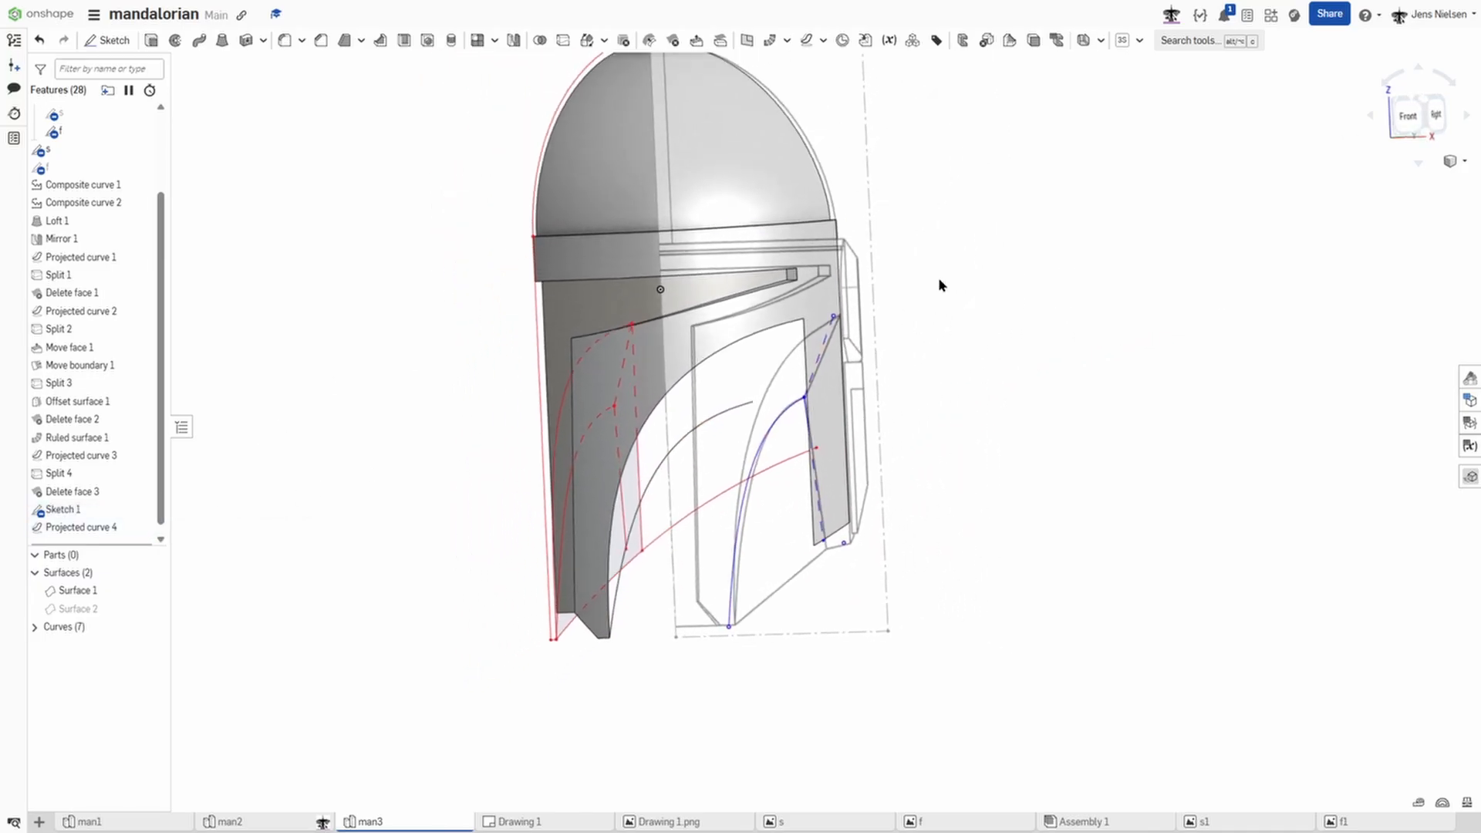
# Step: Create a two-sketch projected curve from the short upper slanted lines of Sketch 1 and side sketch s
pyautogui.click(805, 40)
pyautogui.moveTo(841, 330)
pyautogui.mouseDown(button='right')
pyautogui.moveTo(790, 415)
pyautogui.moveTo(610, 422)
pyautogui.mouseUp(button='right')
pyautogui.click(799, 417)
pyautogui.click(373, 156)
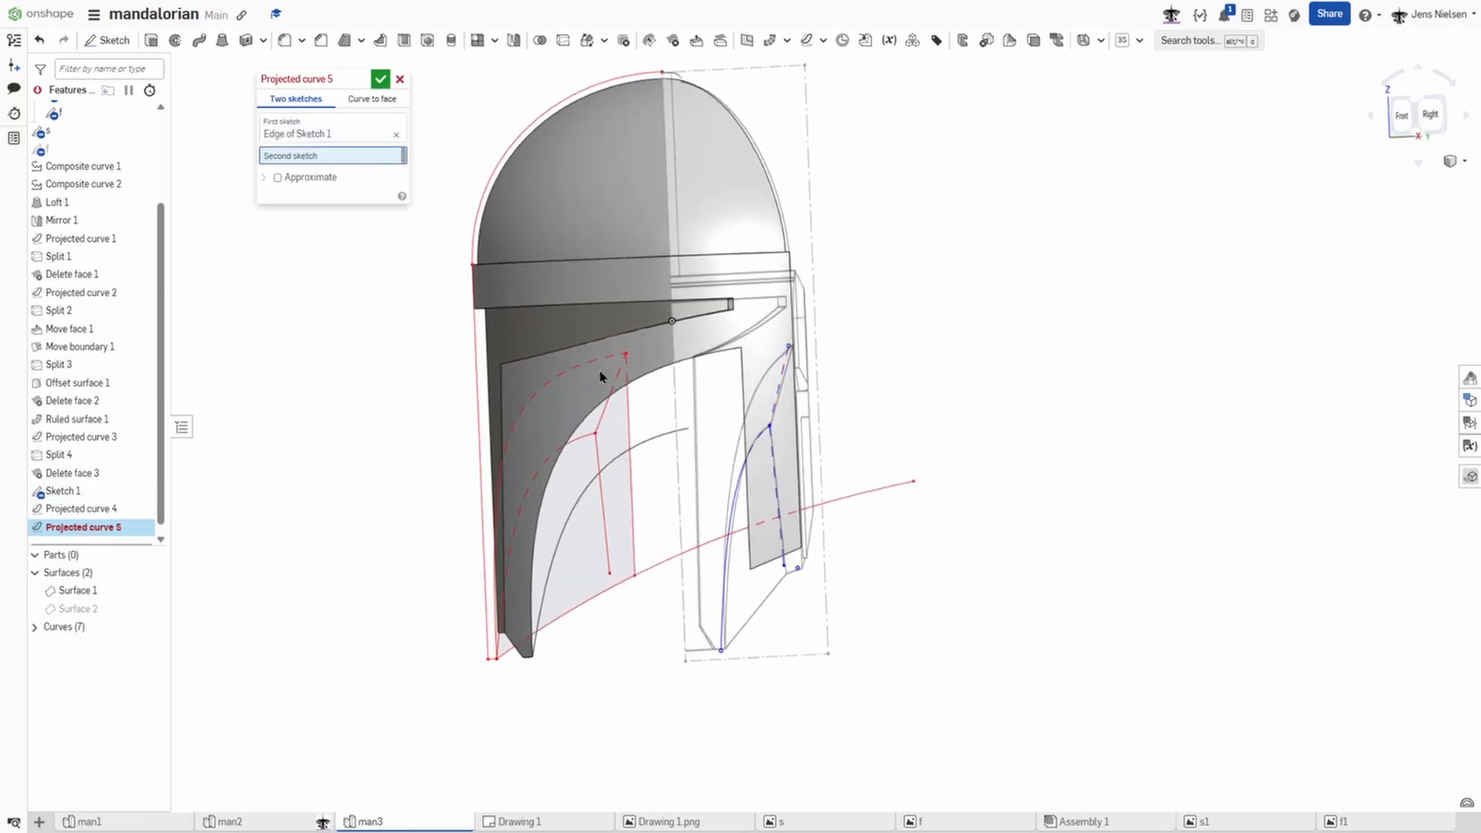
pyautogui.click(600, 426)
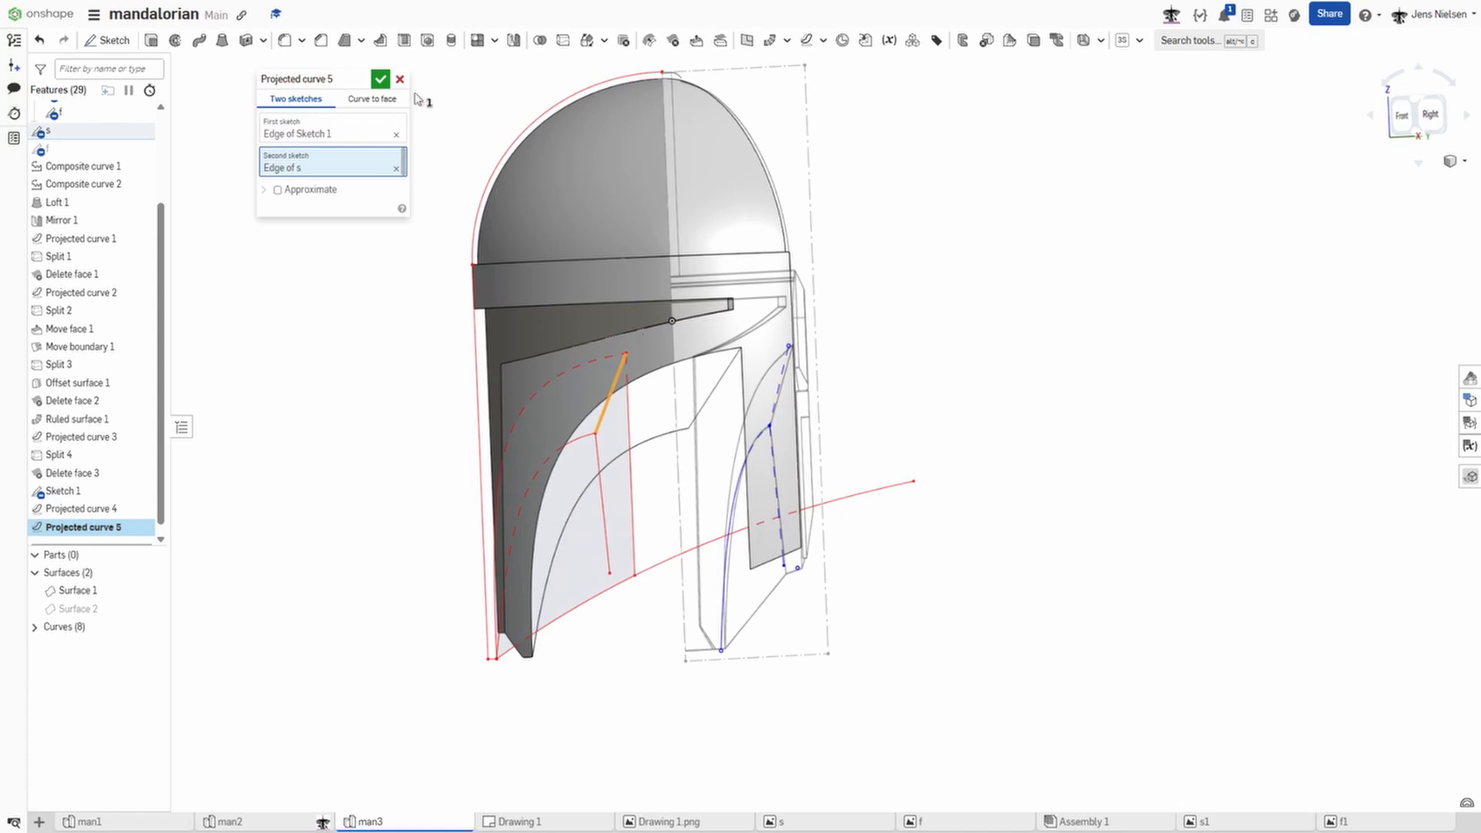
pyautogui.click(377, 80)
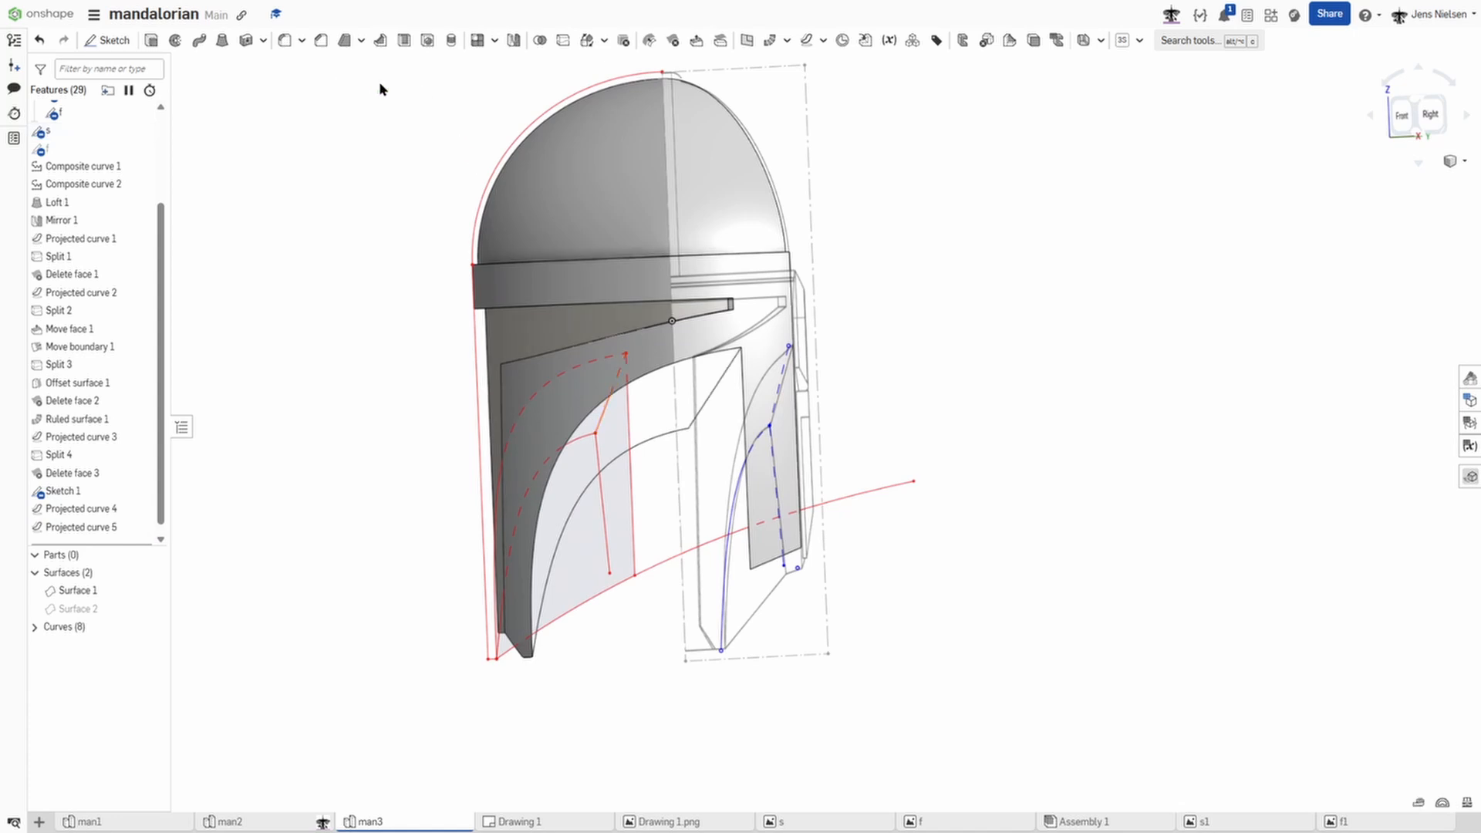
# Step: Create a two-sketch projected curve from the long, nearly vertical inner cheek lines of Sketch 1 and side sketch s
pyautogui.click(804, 41)
pyautogui.moveTo(795, 324); pyautogui.dragTo(784, 506, button='right')
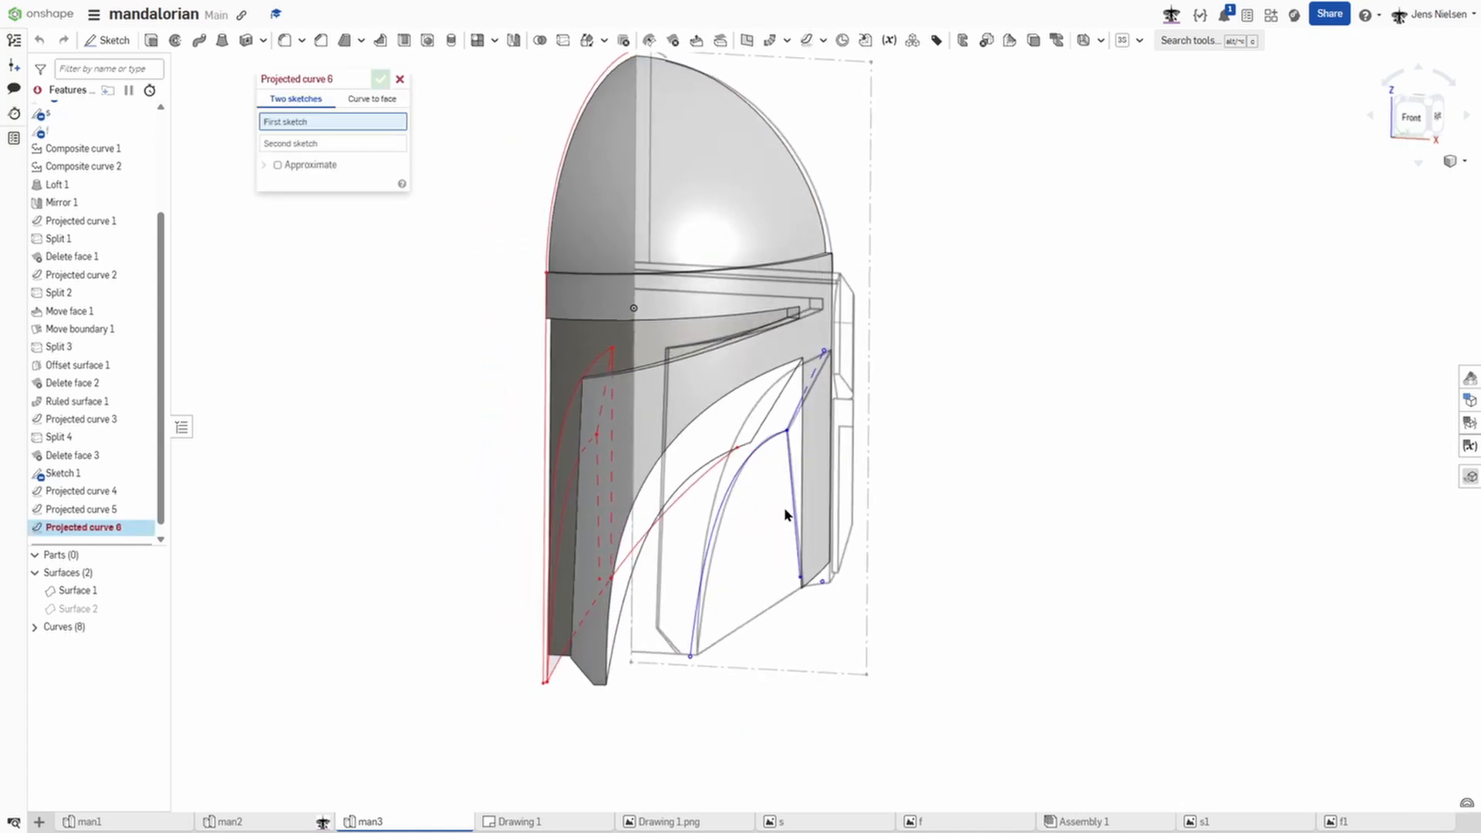
pyautogui.click(793, 513)
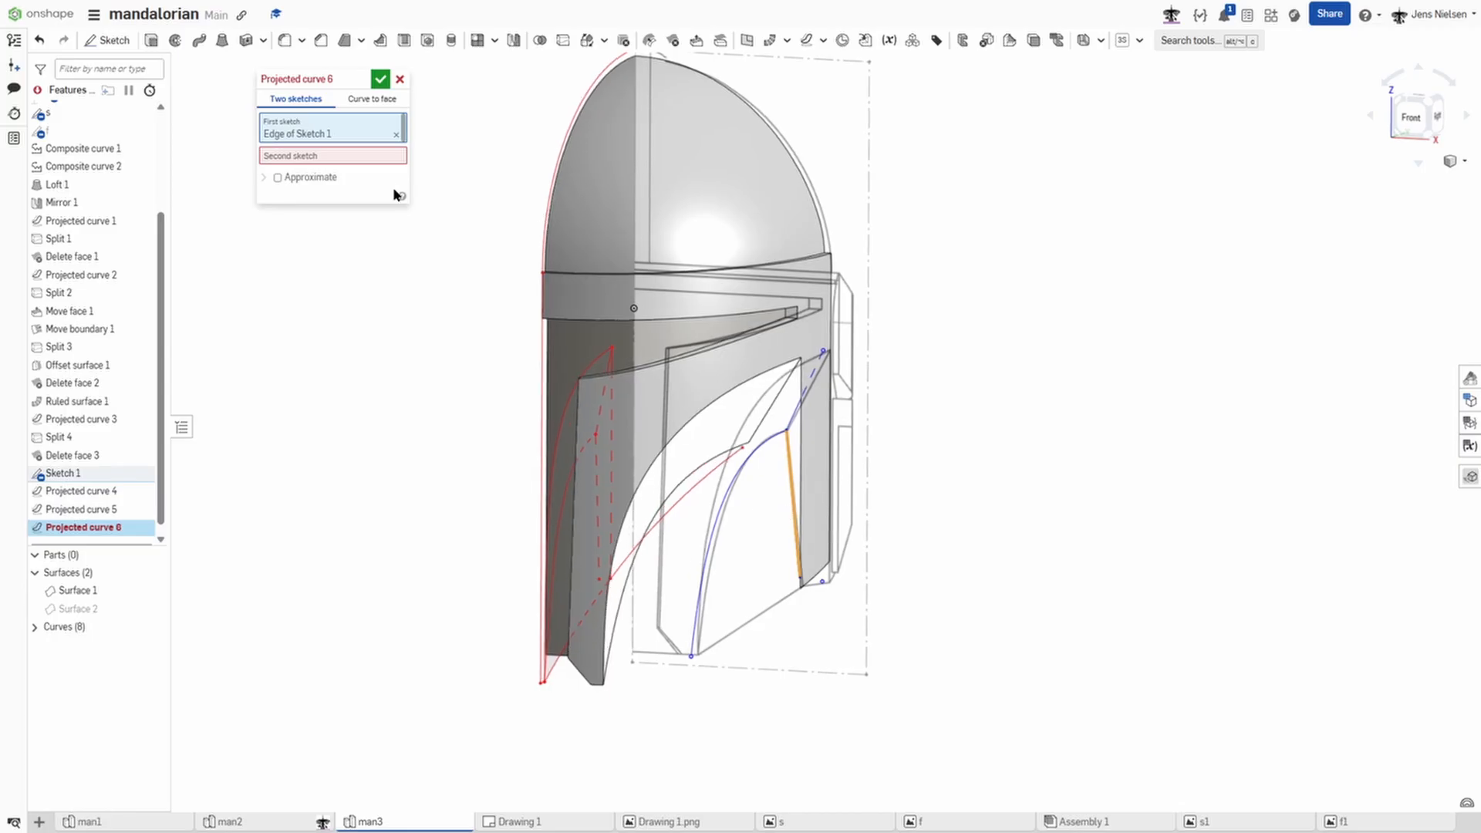
pyautogui.click(366, 154)
pyautogui.moveTo(679, 421)
pyautogui.mouseDown(button='right')
pyautogui.moveTo(706, 451)
pyautogui.moveTo(624, 489)
pyautogui.mouseUp(button='right')
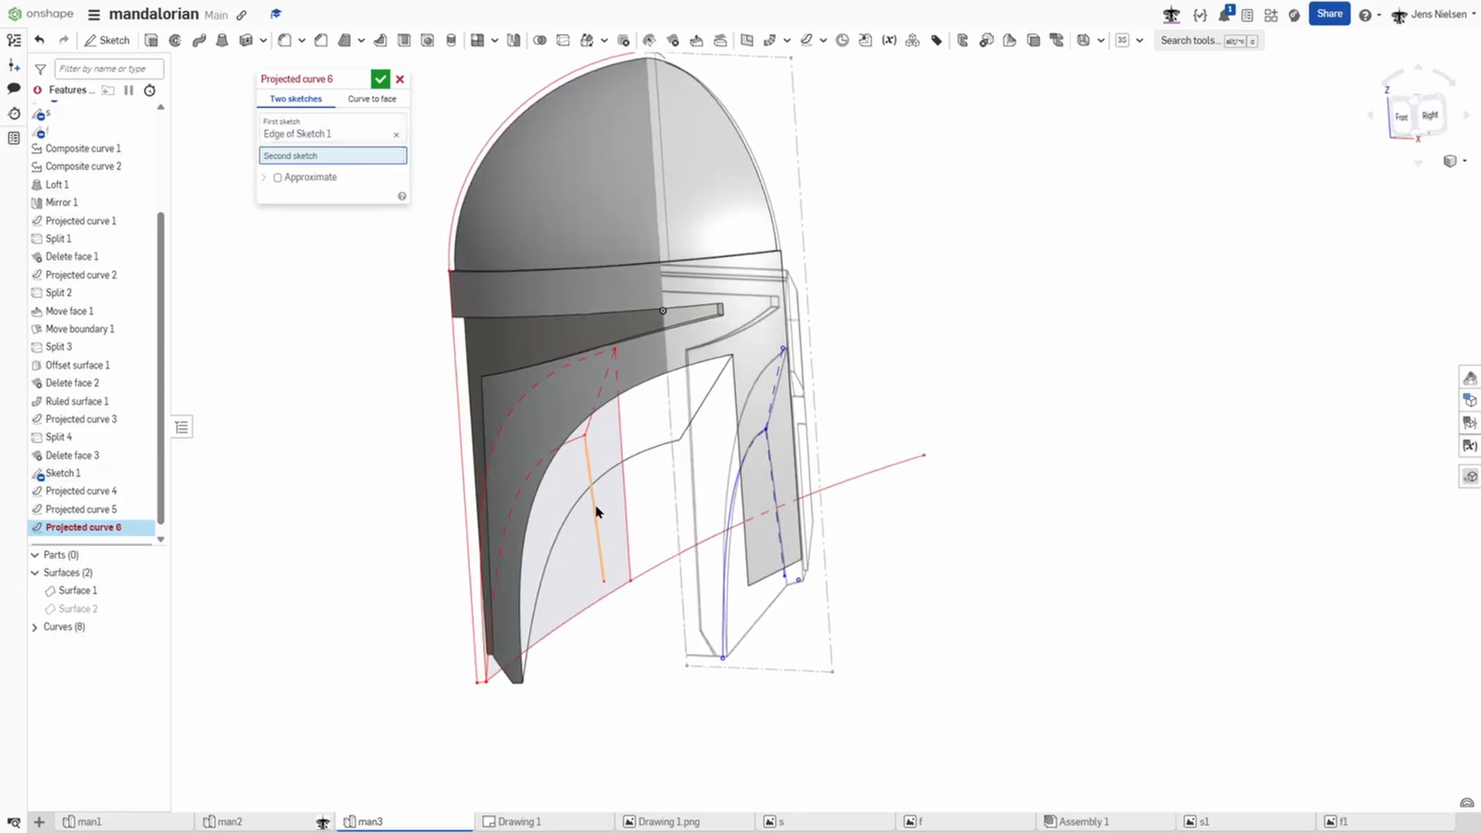
pyautogui.click(596, 506)
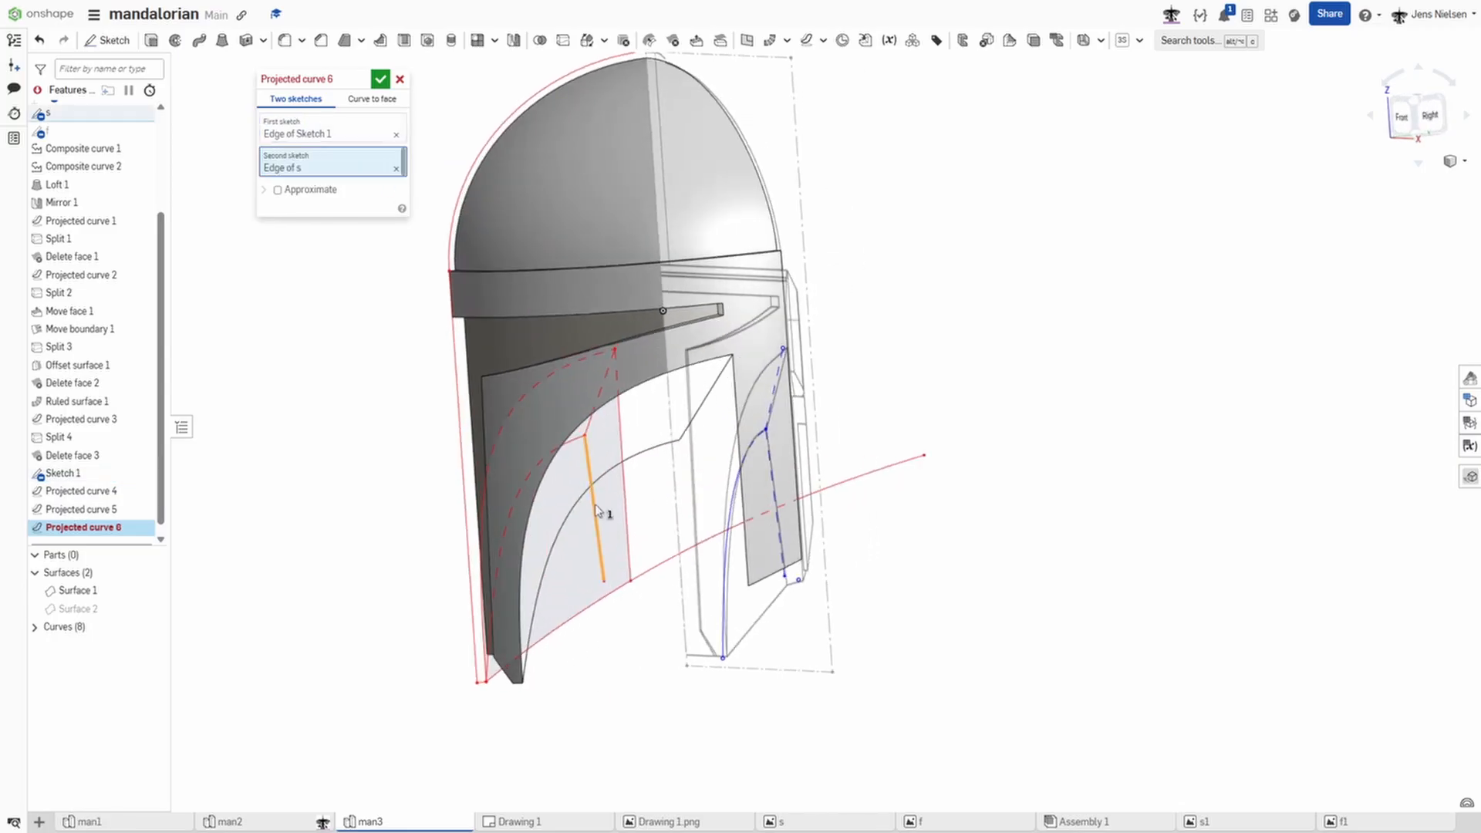
pyautogui.click(381, 79)
# Step: Bridge the lower end of the nearly vertical projected curve to the lower front end of the projected arc, matching position at both ends
pyautogui.moveTo(928, 479); pyautogui.dragTo(807, 114, button='right')
pyautogui.click(824, 42)
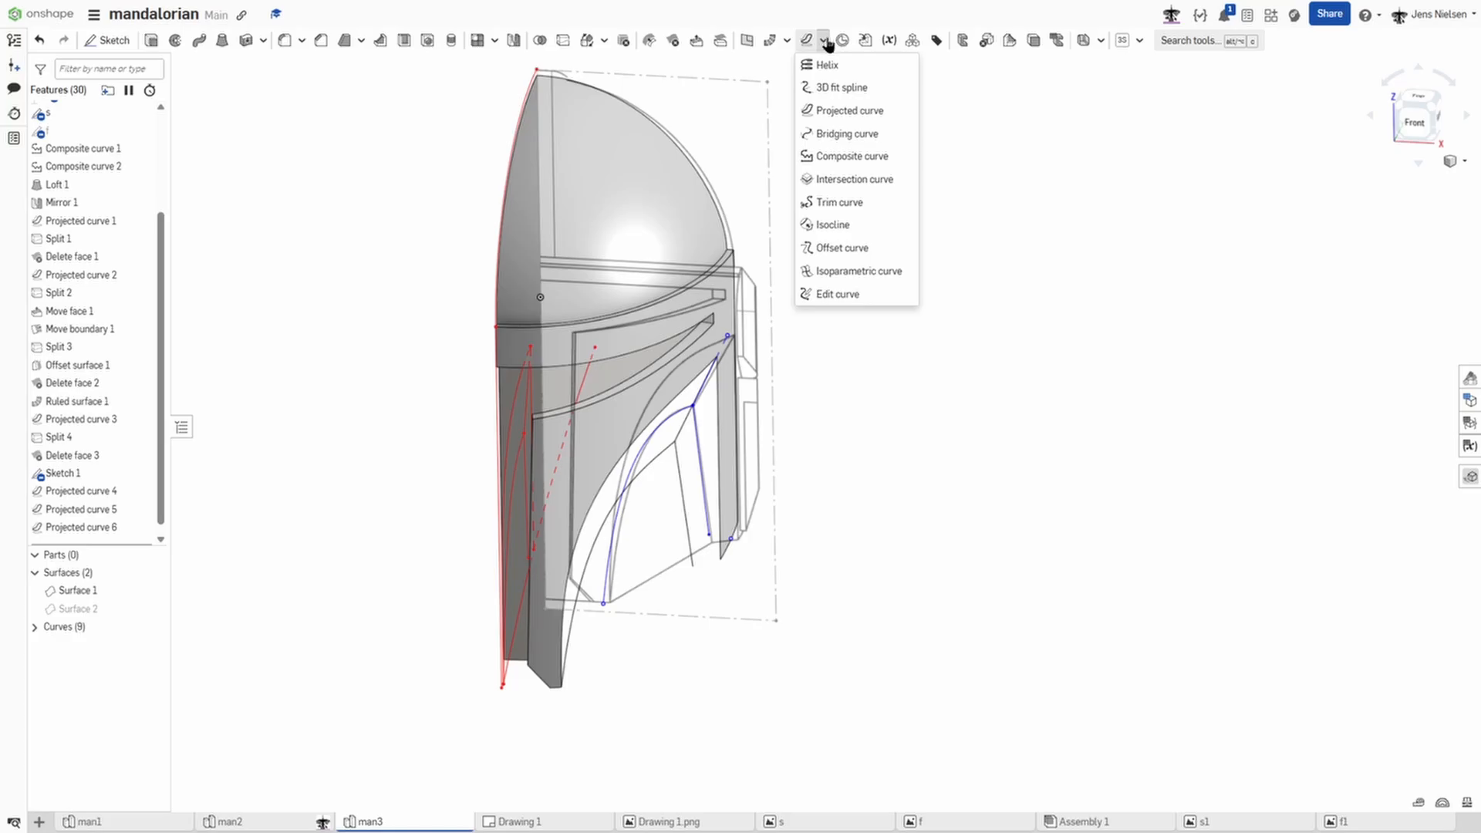
pyautogui.click(838, 133)
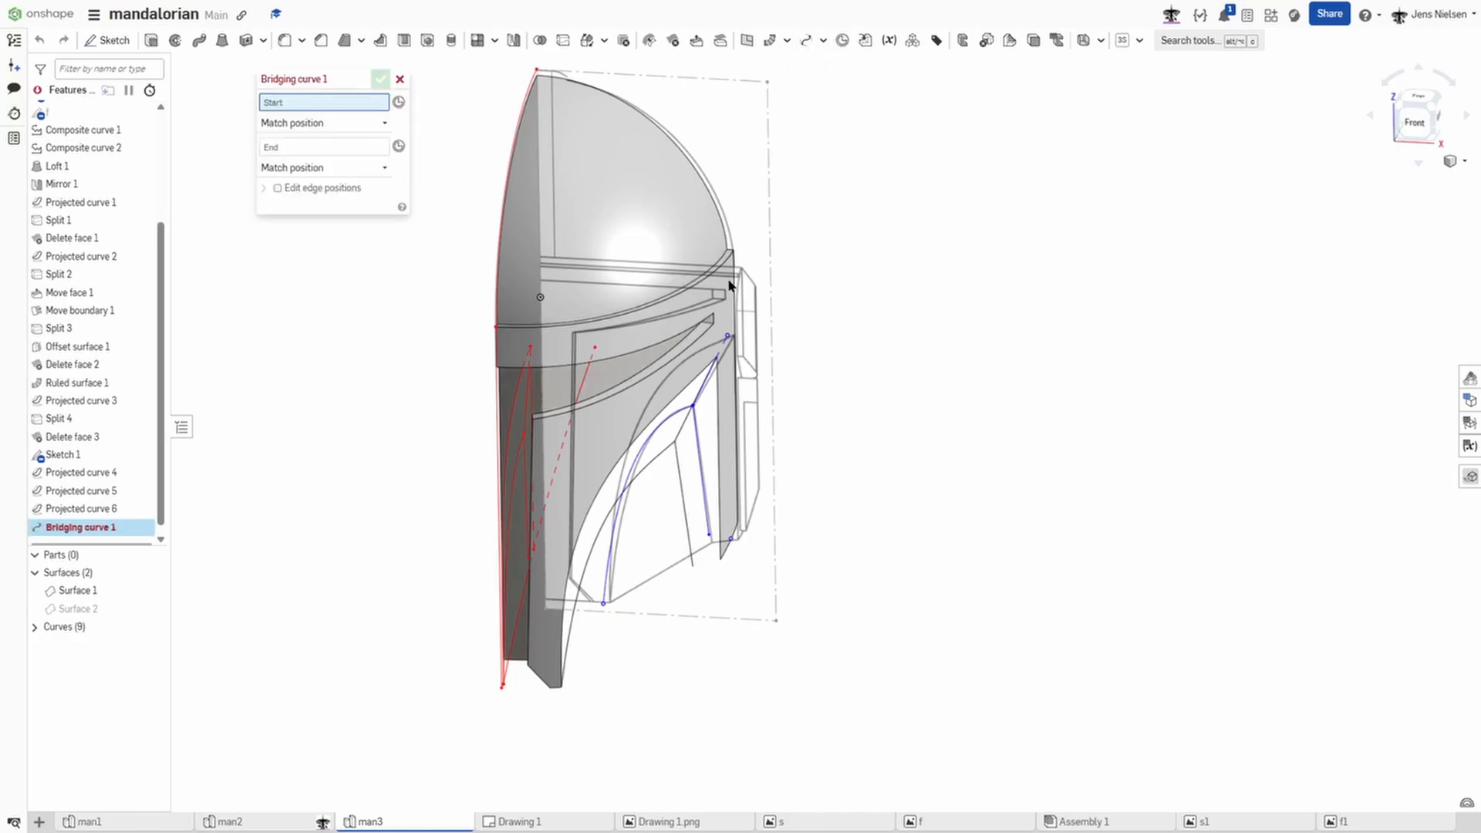
pyautogui.moveTo(633, 554); pyautogui.dragTo(721, 582, button='right')
pyautogui.click(728, 565)
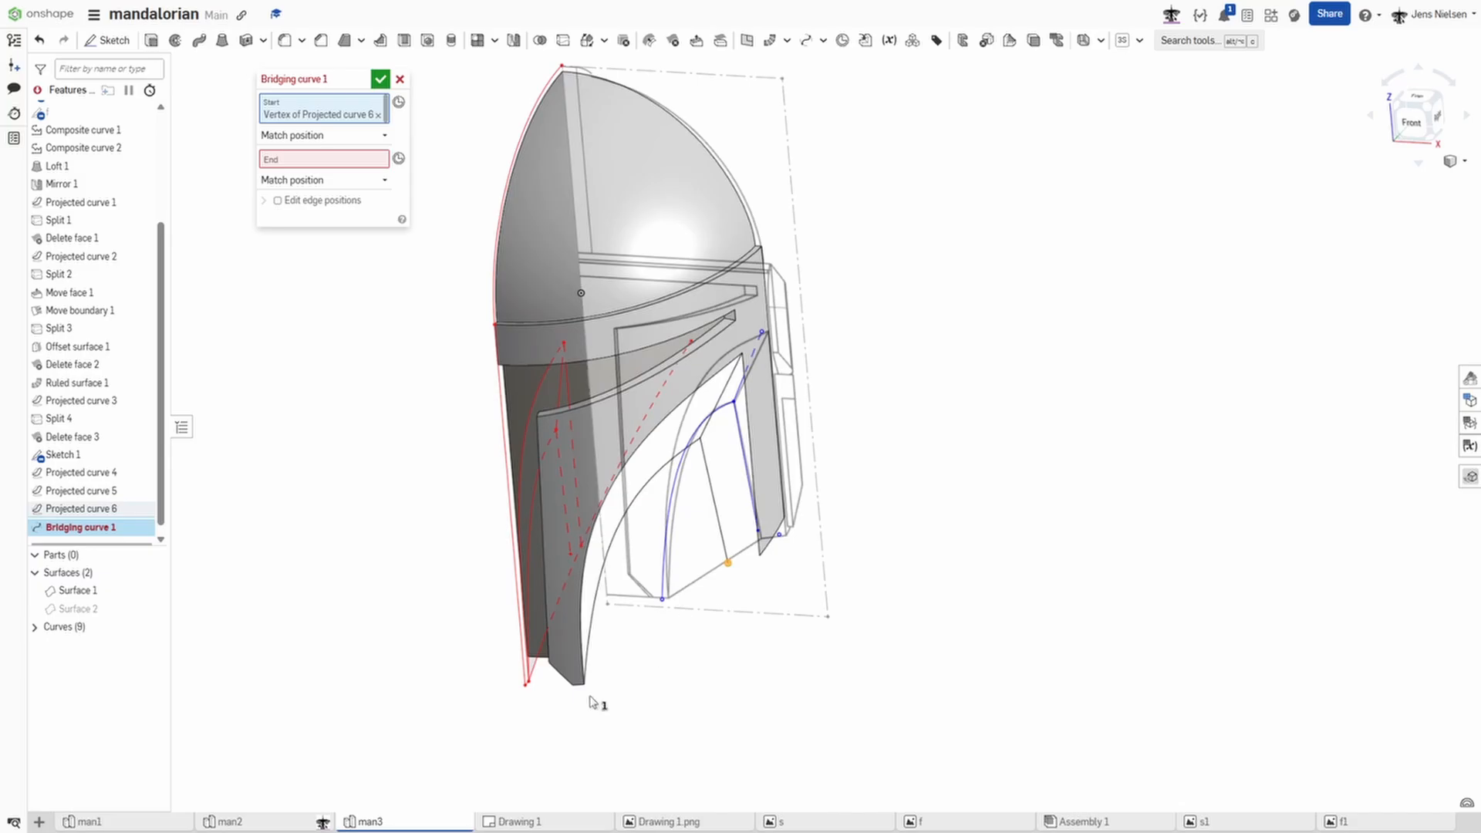
pyautogui.click(321, 160)
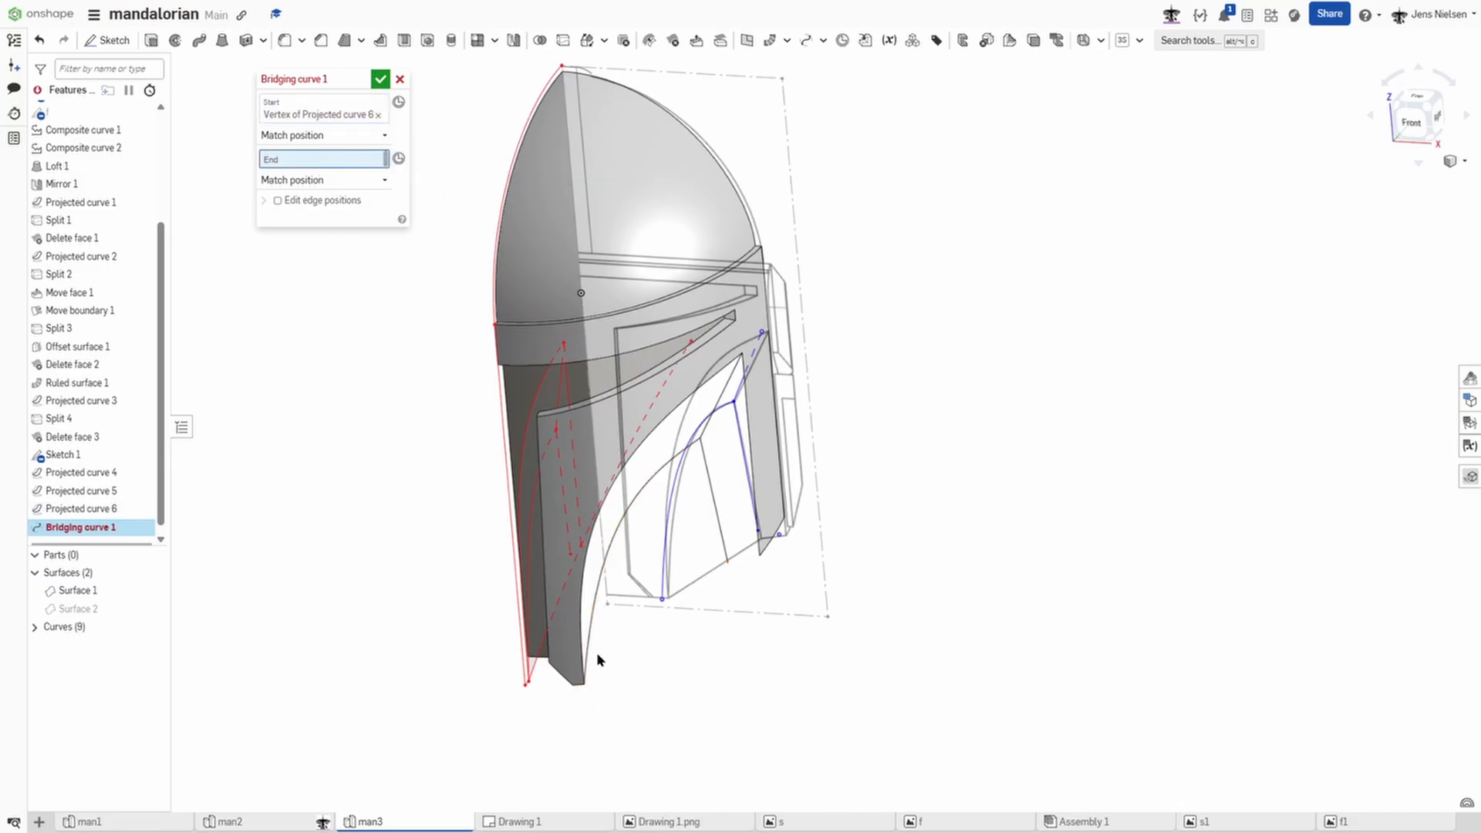
pyautogui.click(584, 684)
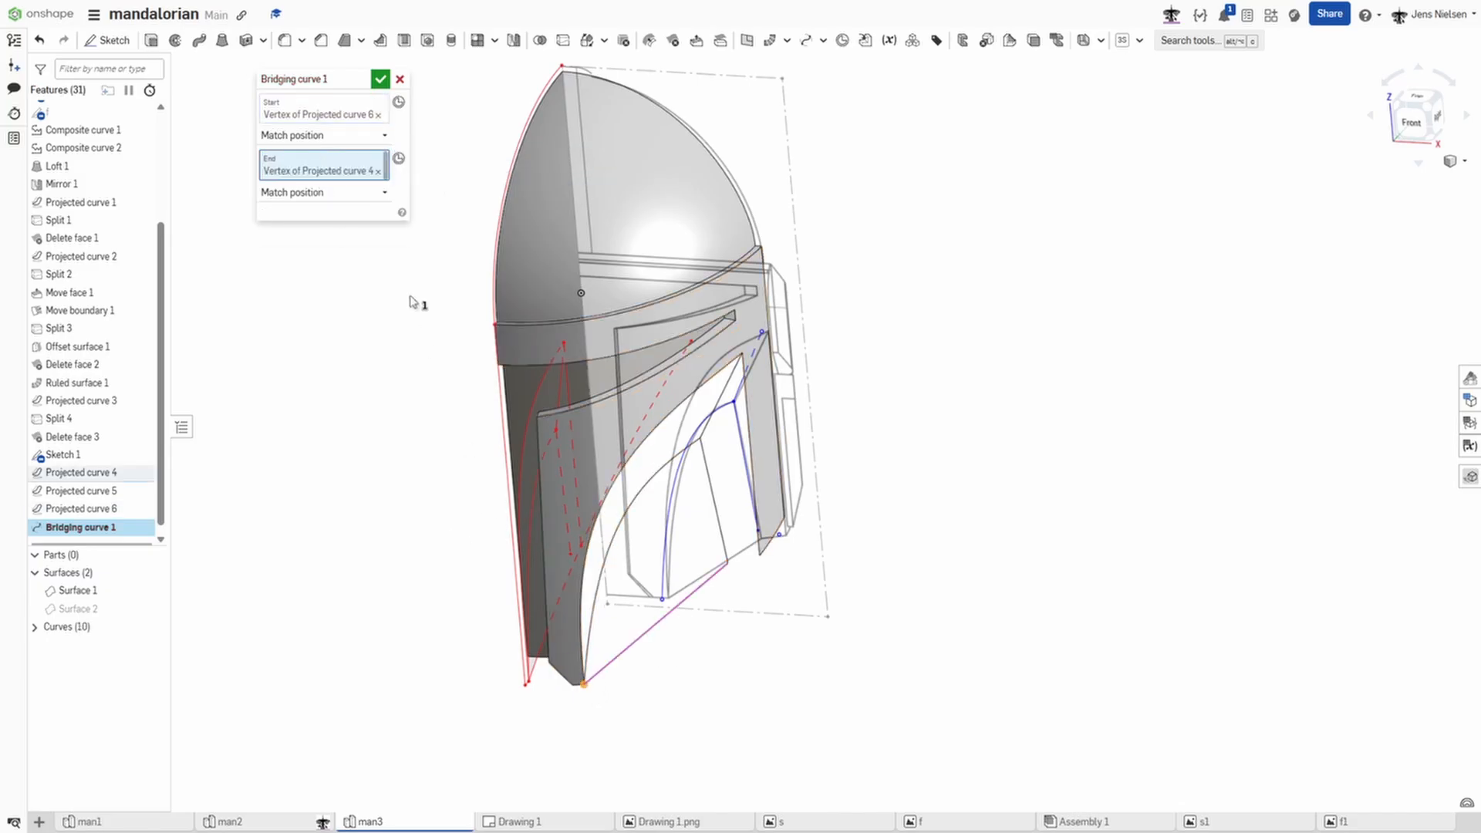
pyautogui.click(380, 78)
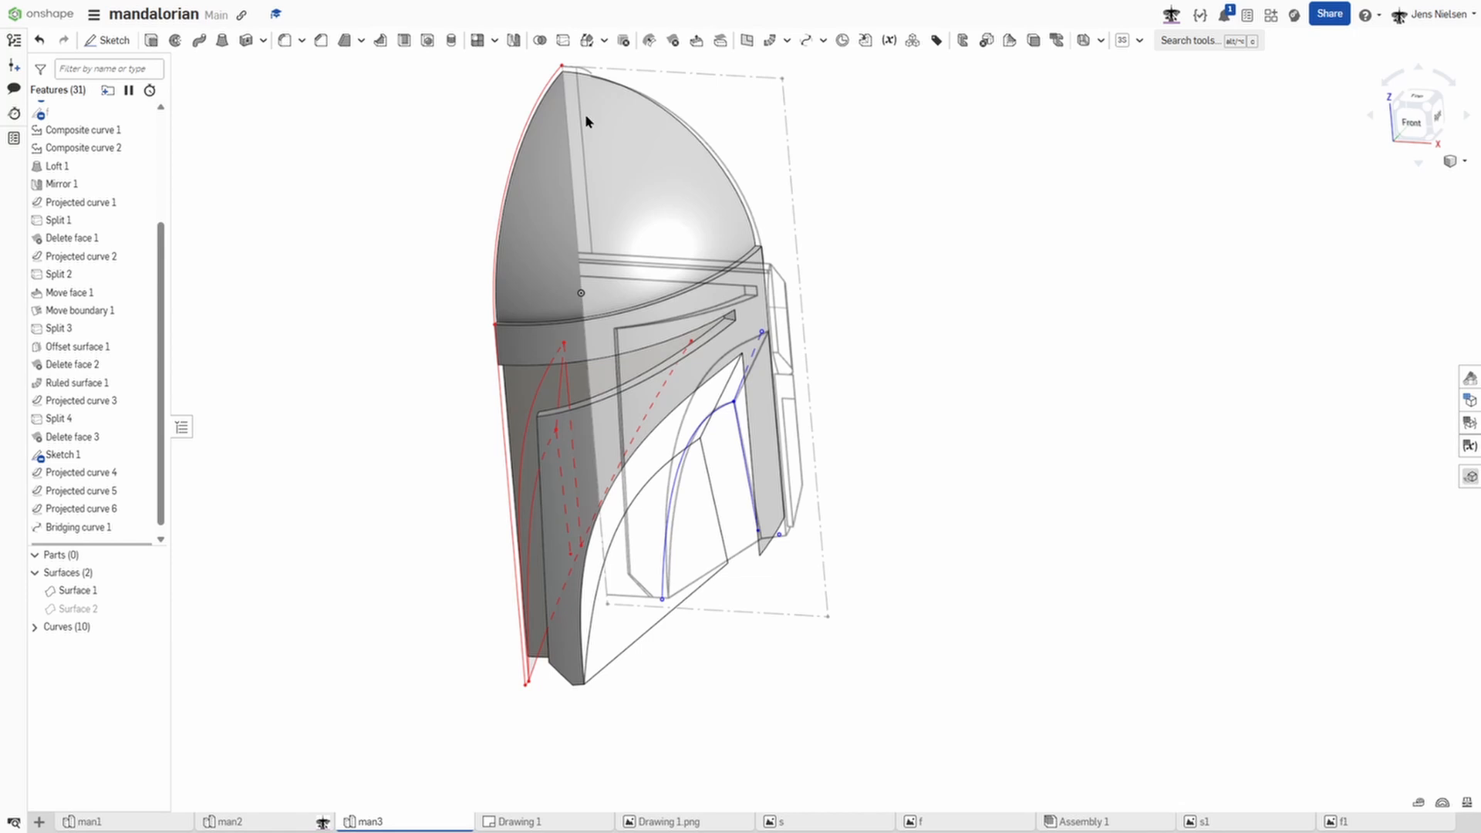
# Step: Bridge the lower end of the nearly vertical inner cheek curve to the shell's lower corner vertex beside it, matching position at both ends
pyautogui.click(816, 45)
pyautogui.scroll(10, 859, 469)
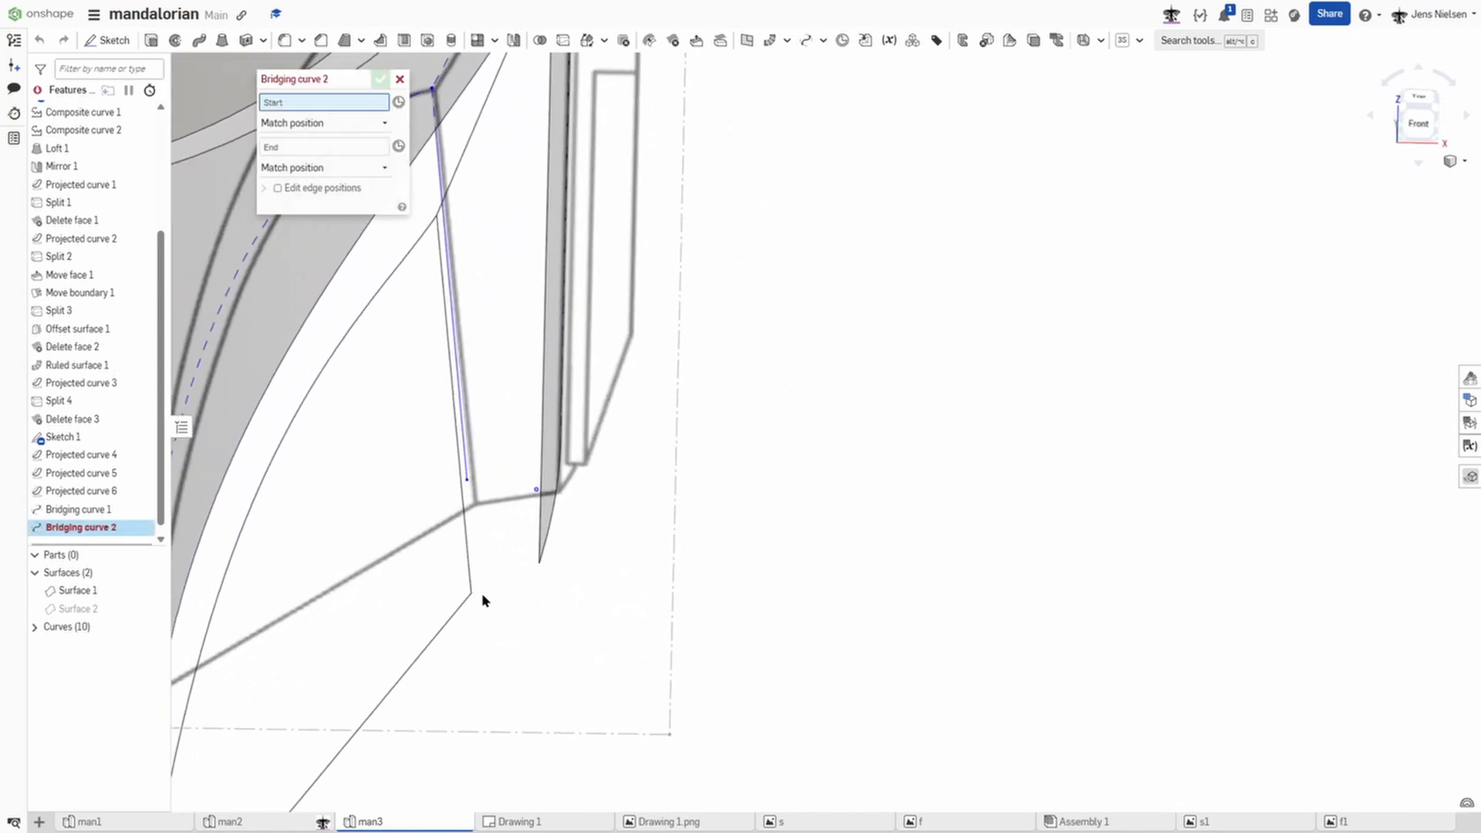
pyautogui.click(473, 595)
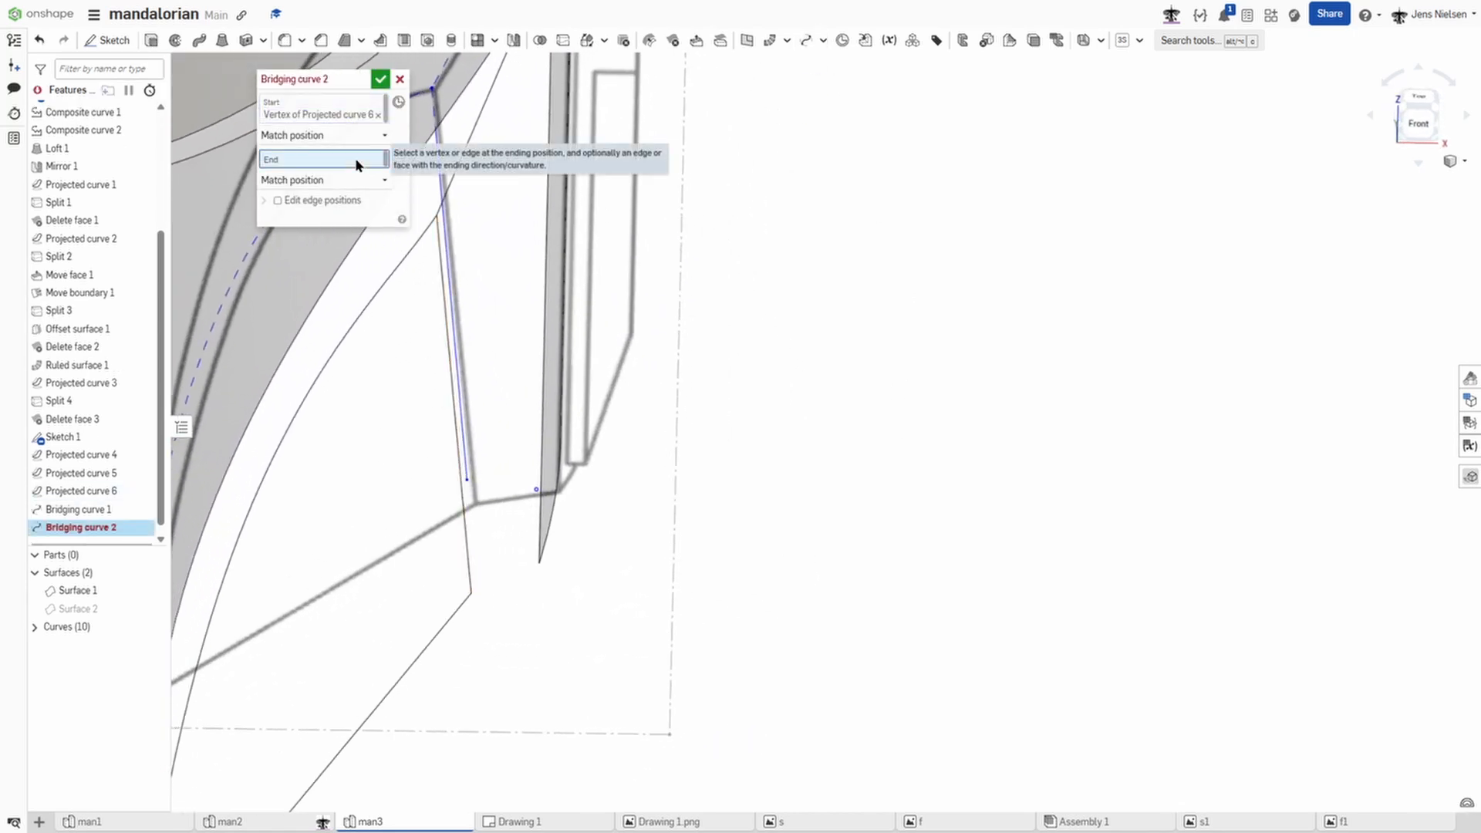
pyautogui.click(539, 565)
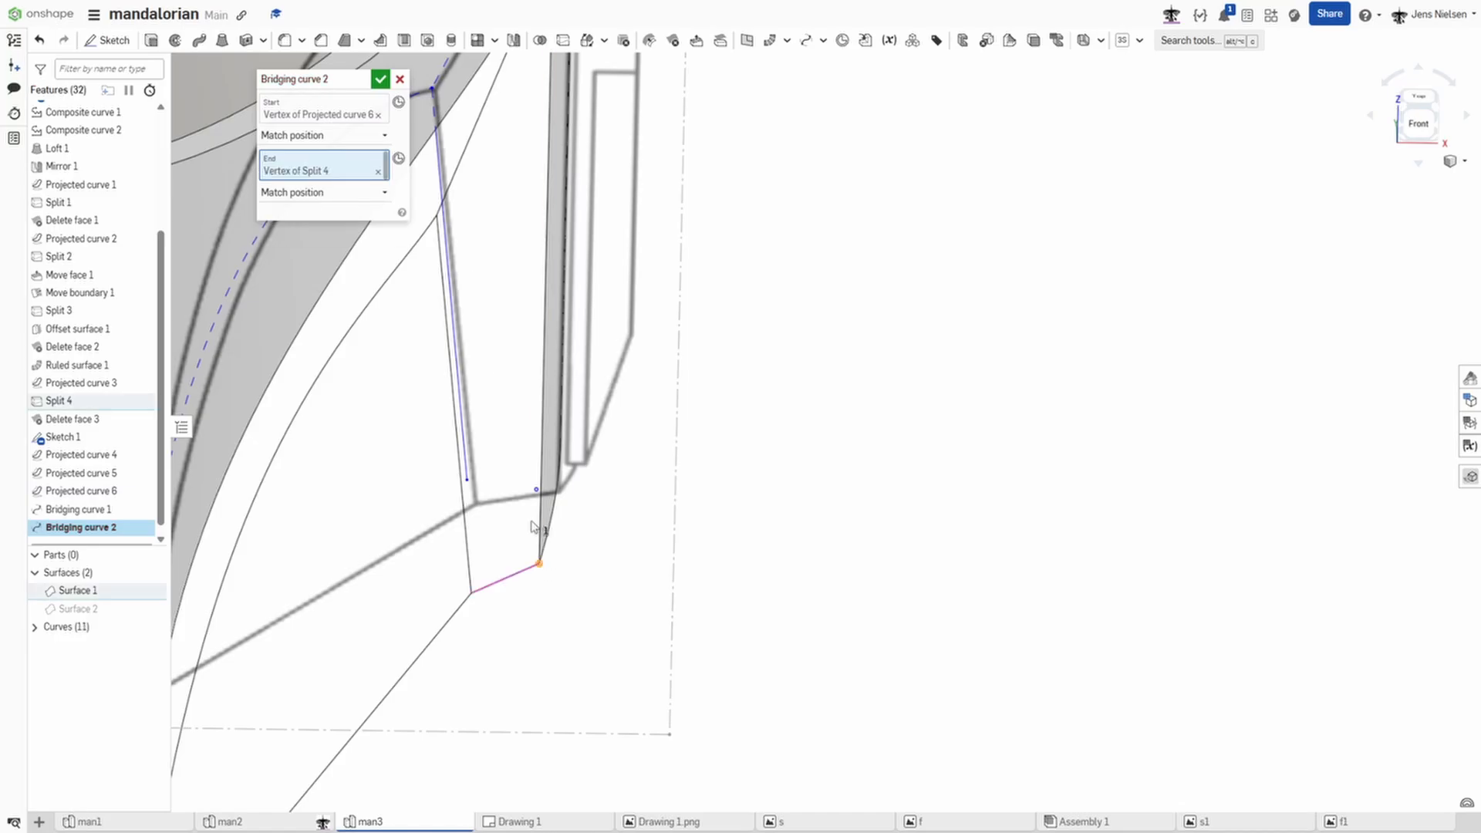
pyautogui.click(381, 79)
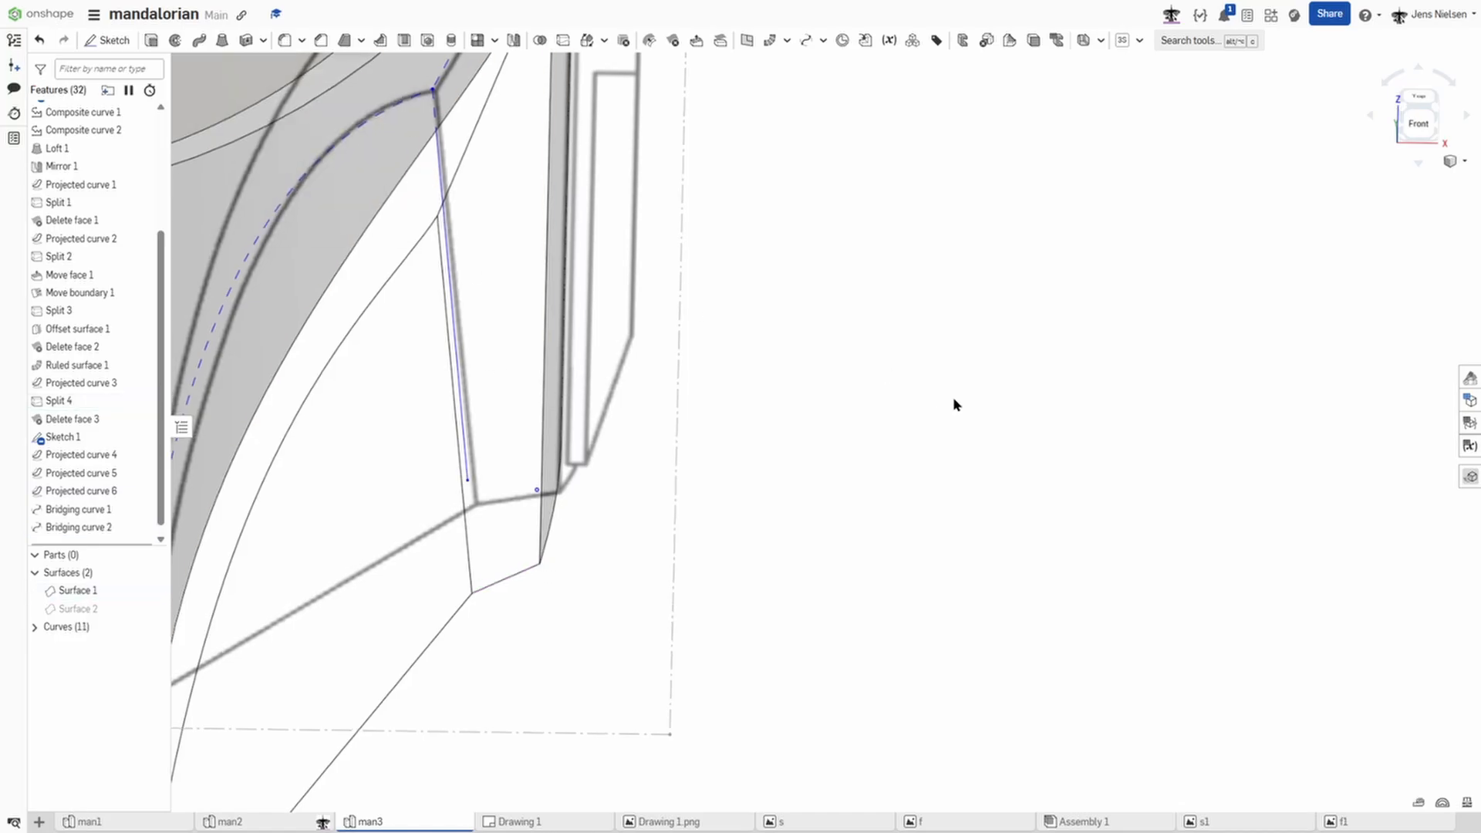
# Step: Fill the inner cheek area as a new surface bounded by the lower bridging curve, the projected arc and the nearly vertical curve
pyautogui.scroll(-5, 926, 386)
pyautogui.moveTo(929, 393); pyautogui.dragTo(644, 482, button='right')
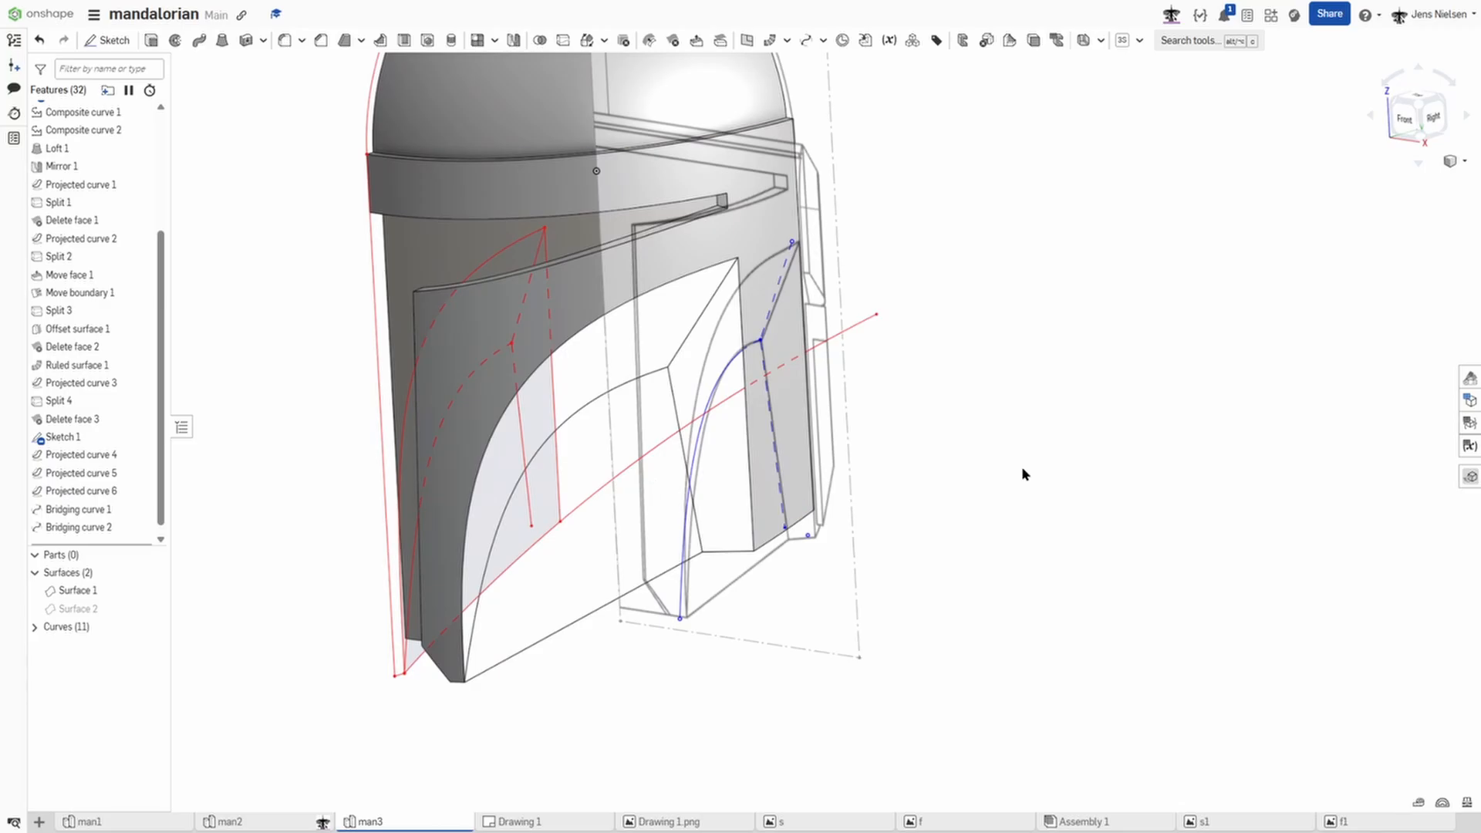
pyautogui.moveTo(720, 553); pyautogui.dragTo(677, 463, button='right')
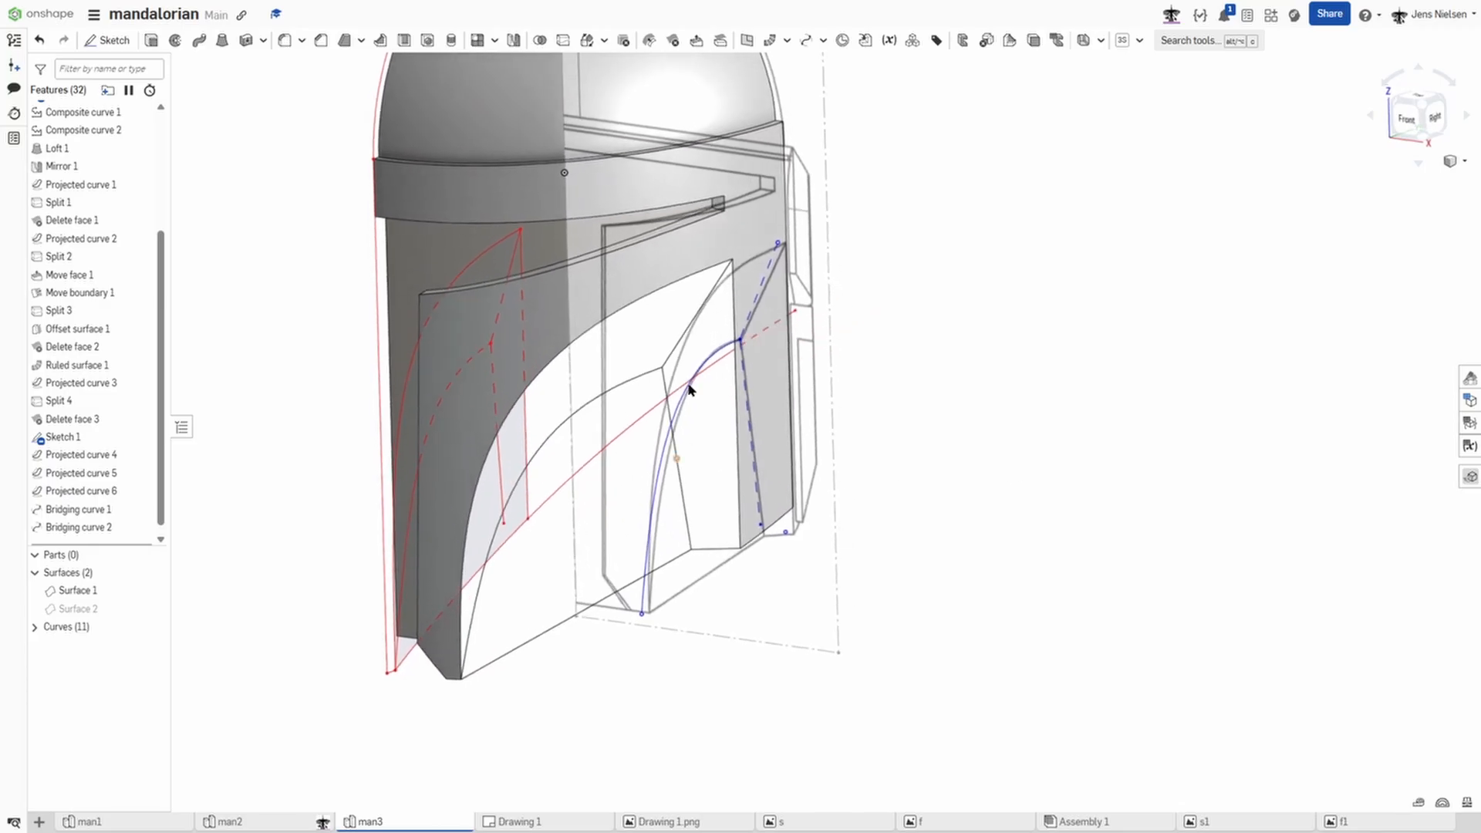
pyautogui.scroll(-2, 1081, 336)
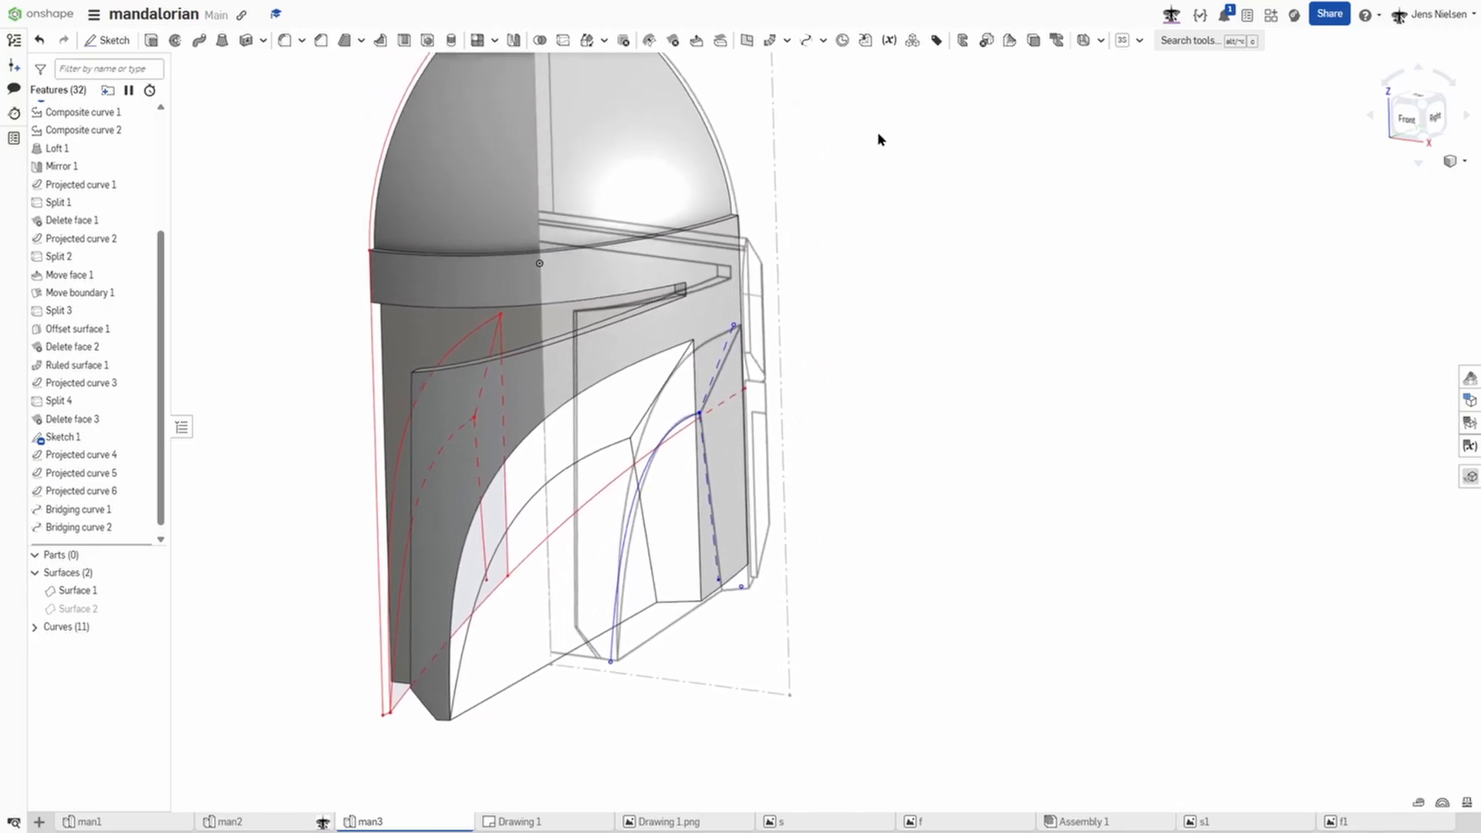
pyautogui.click(787, 40)
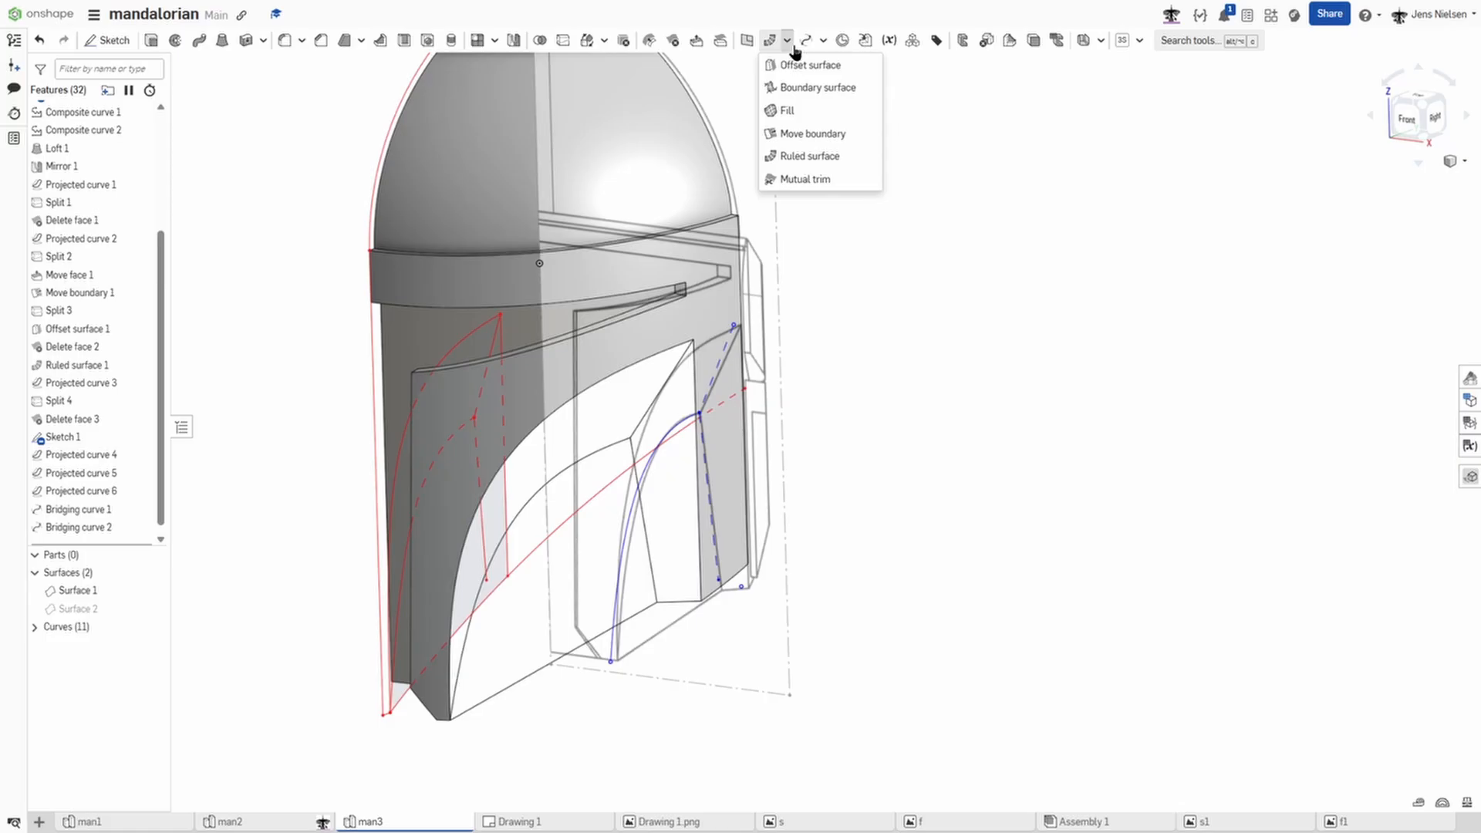
pyautogui.click(783, 110)
pyautogui.moveTo(820, 548); pyautogui.dragTo(586, 646, button='right')
pyautogui.click(587, 647)
pyautogui.click(480, 662)
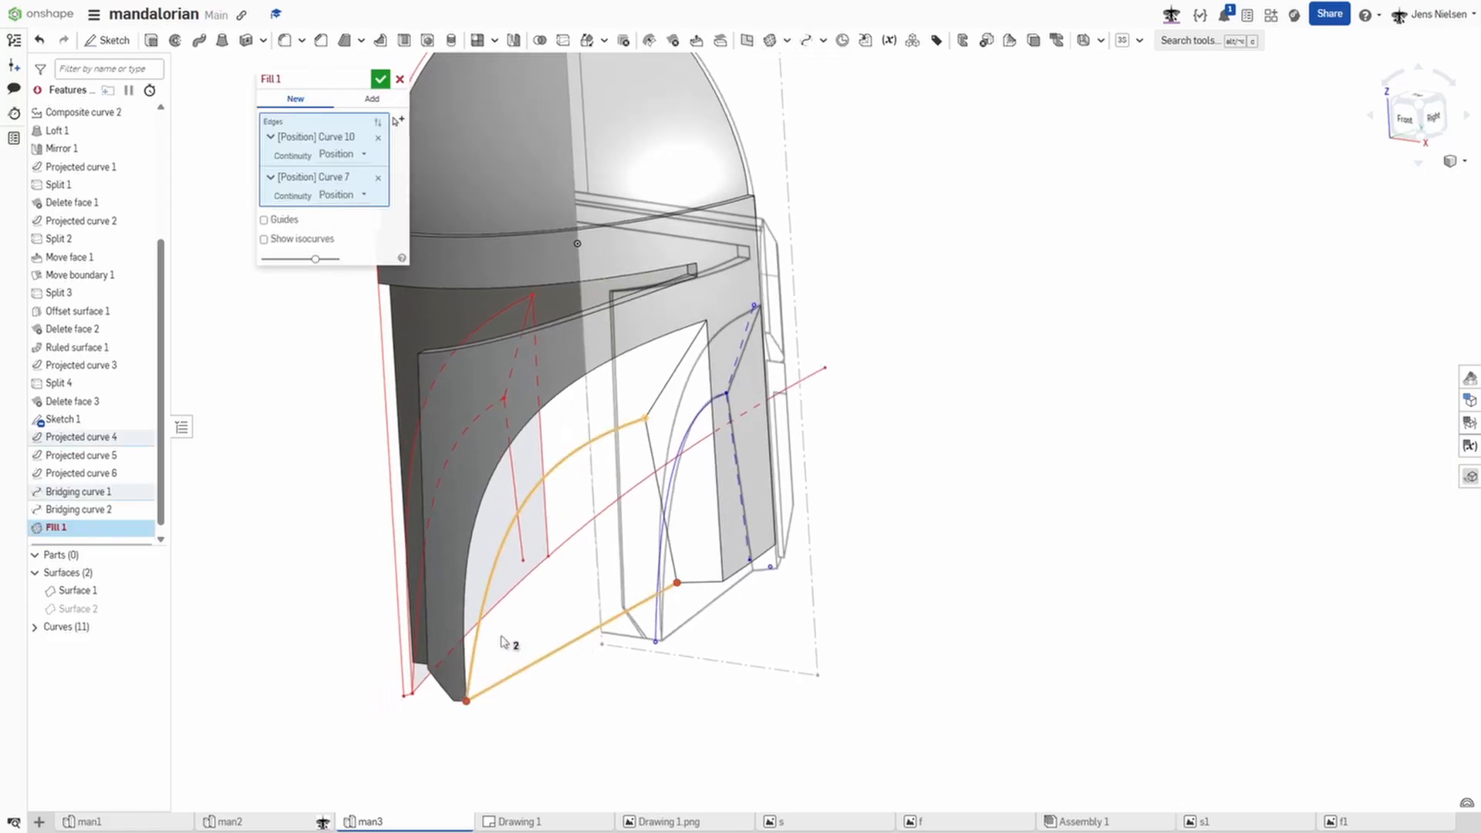
pyautogui.click(661, 507)
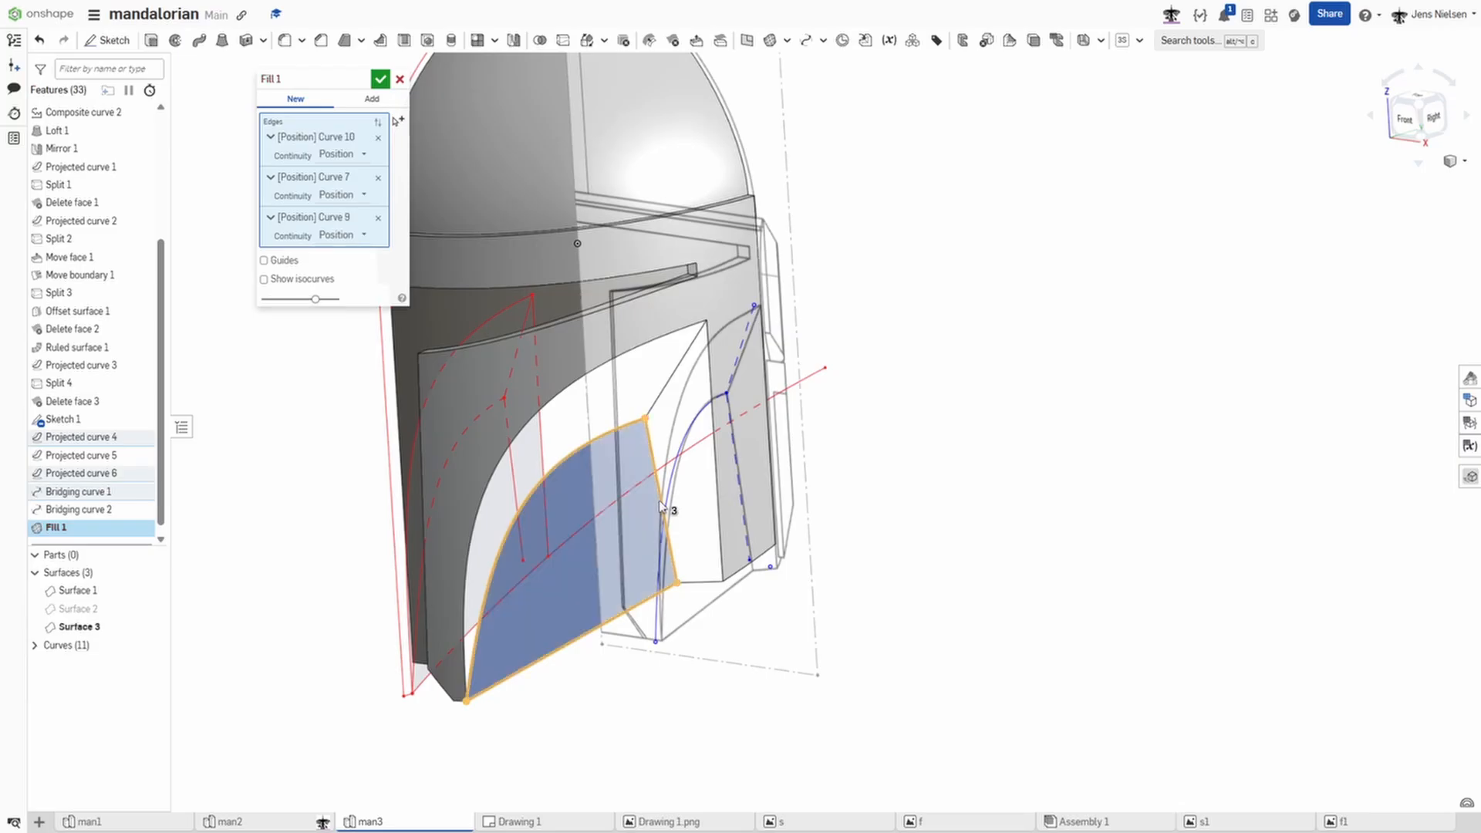
pyautogui.click(380, 78)
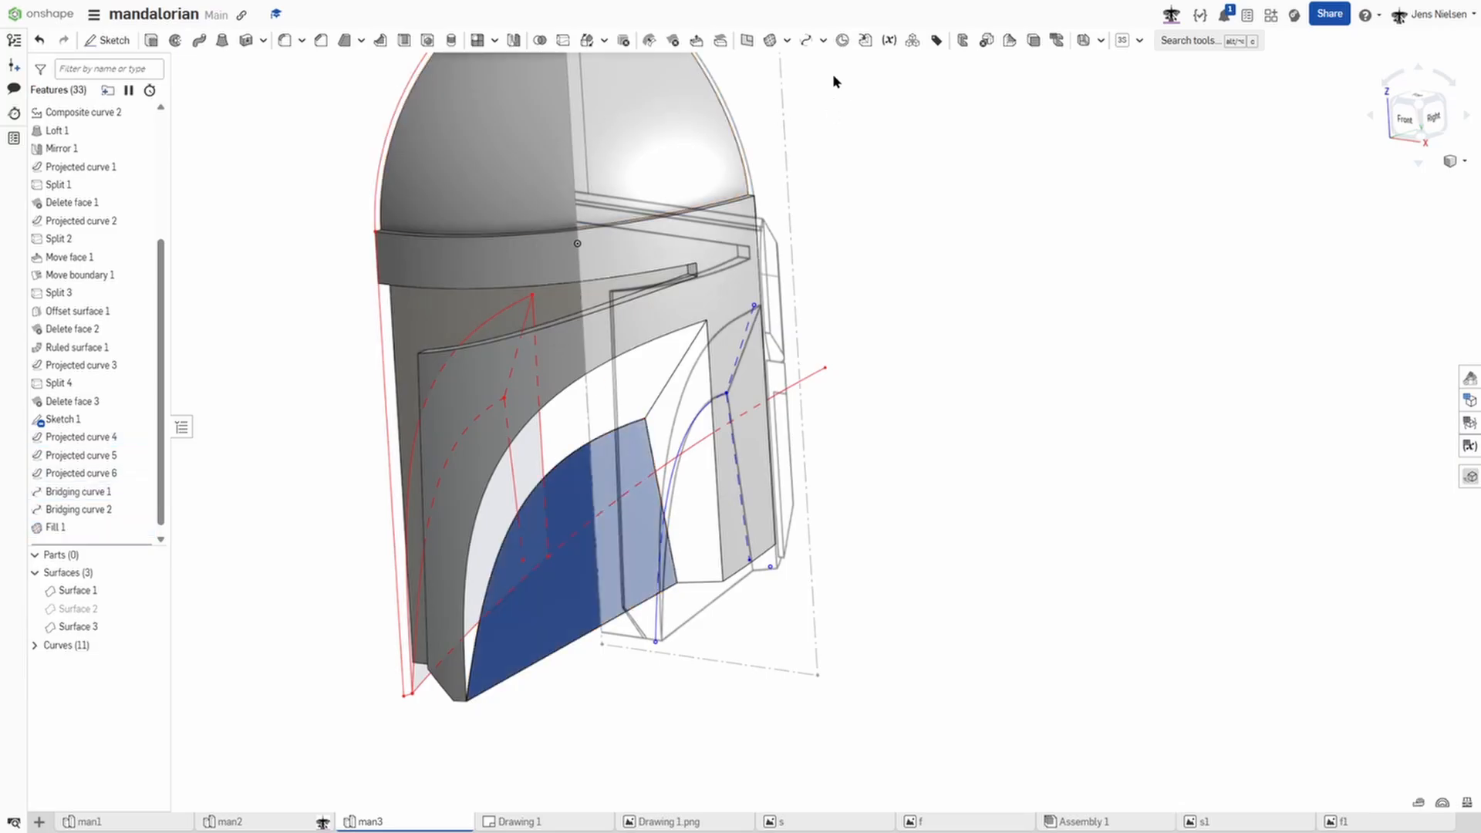
# Step: Fill the crescent between the projected arc, the shell's curved cut edge and the short slanted curve as a new, unmerged surface
pyautogui.click(769, 40)
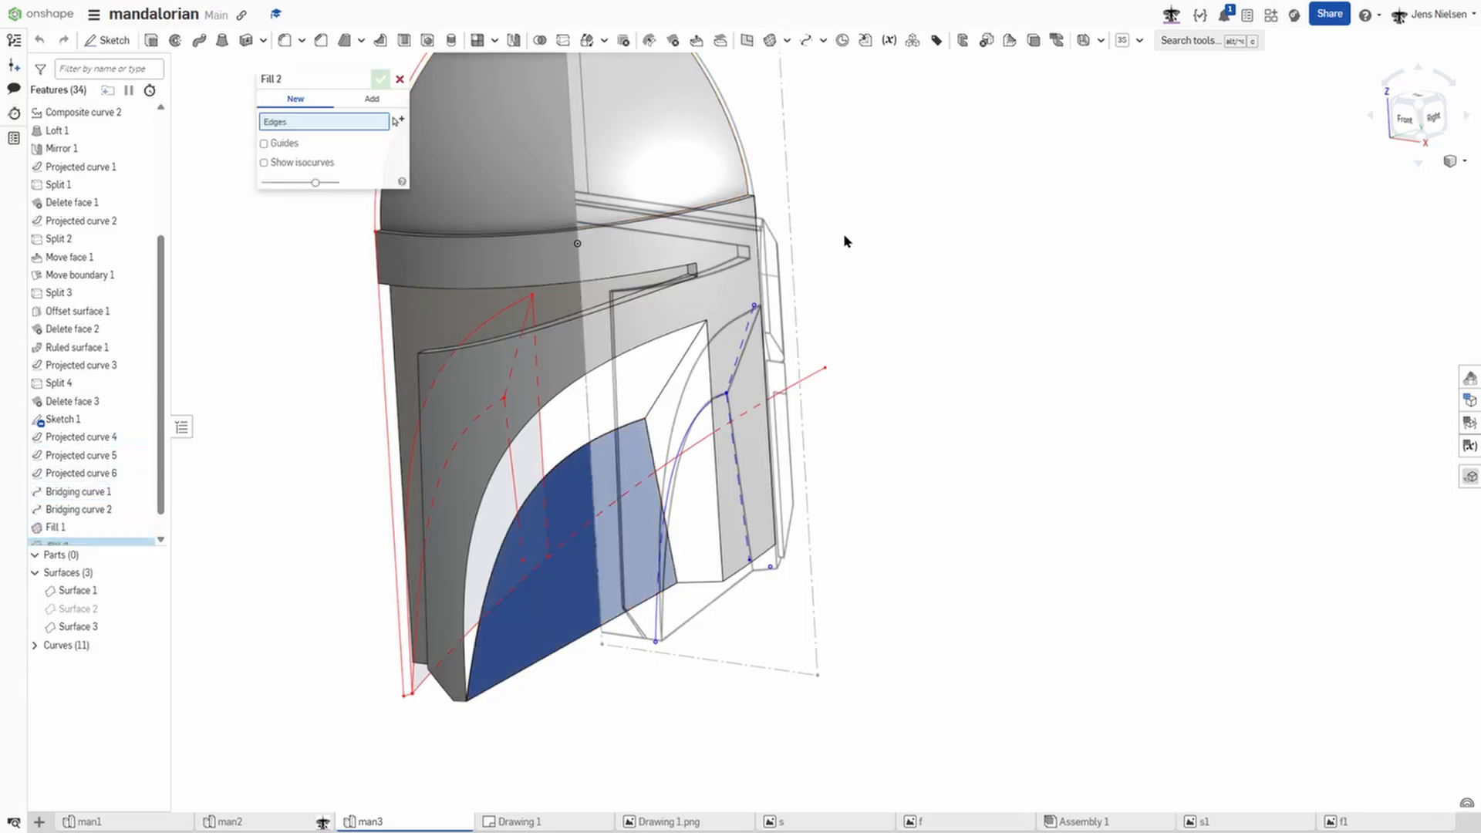
pyautogui.click(564, 463)
pyautogui.click(555, 412)
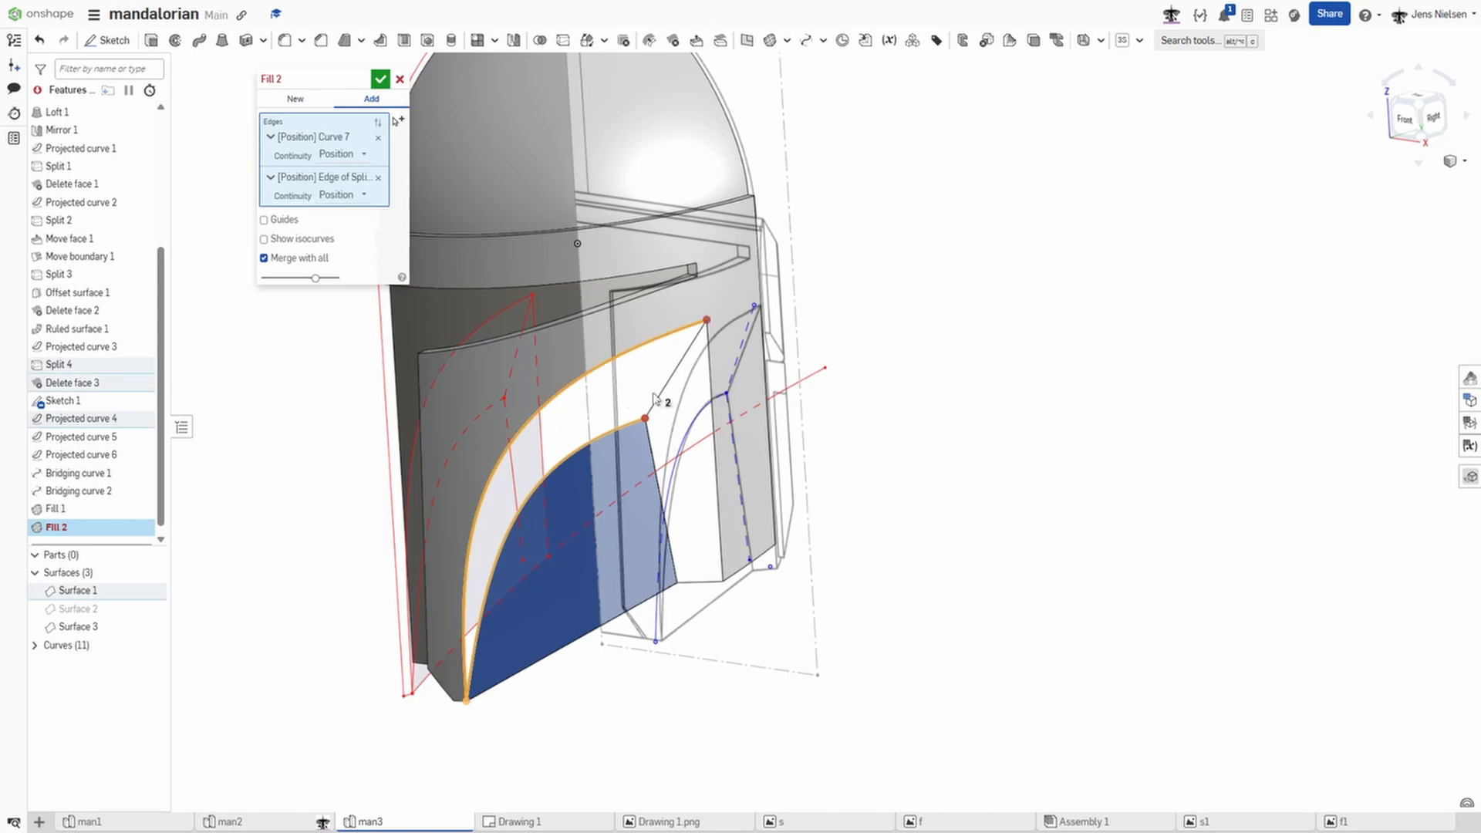
pyautogui.click(660, 399)
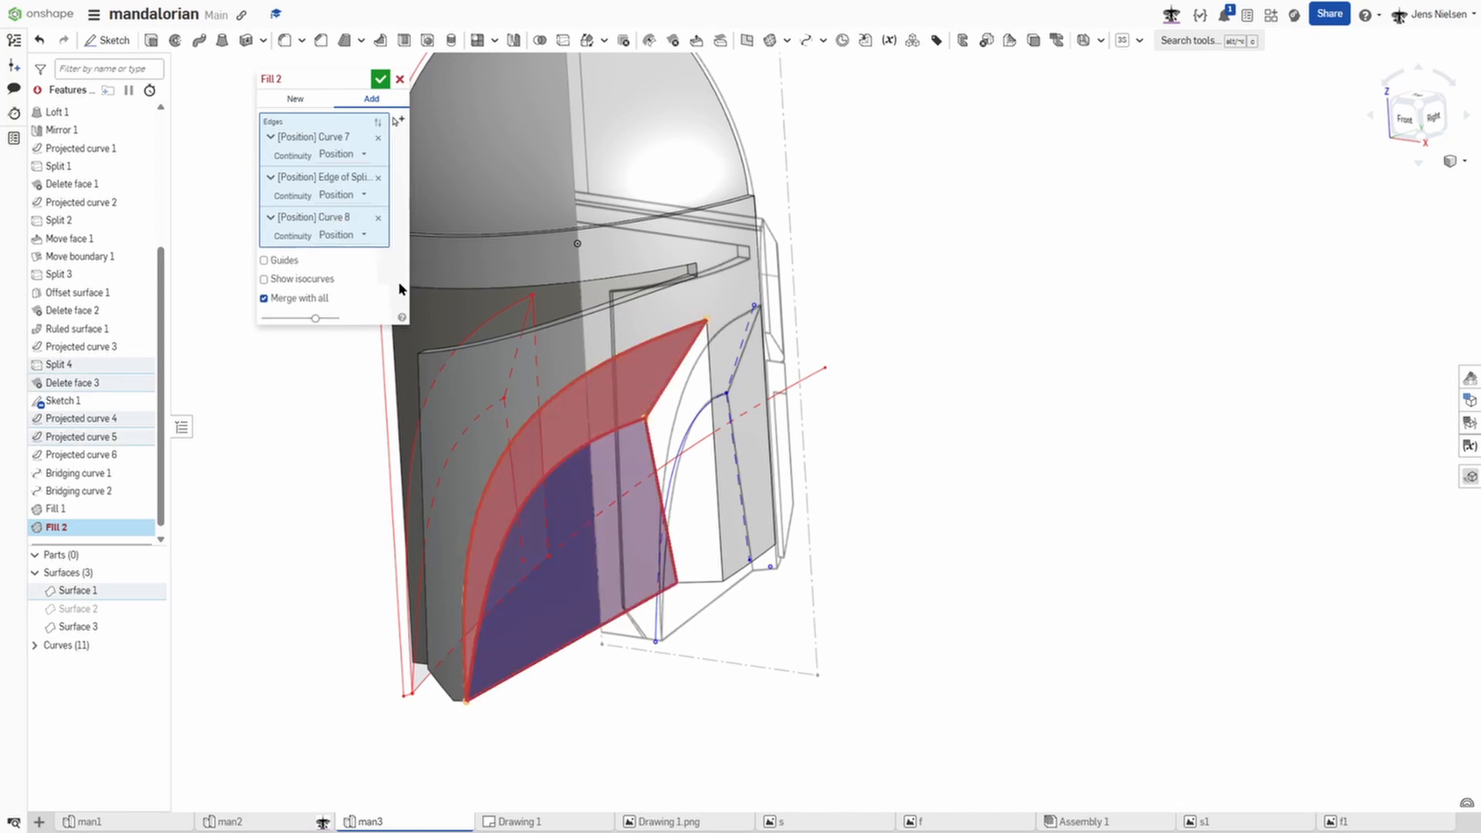
pyautogui.click(265, 299)
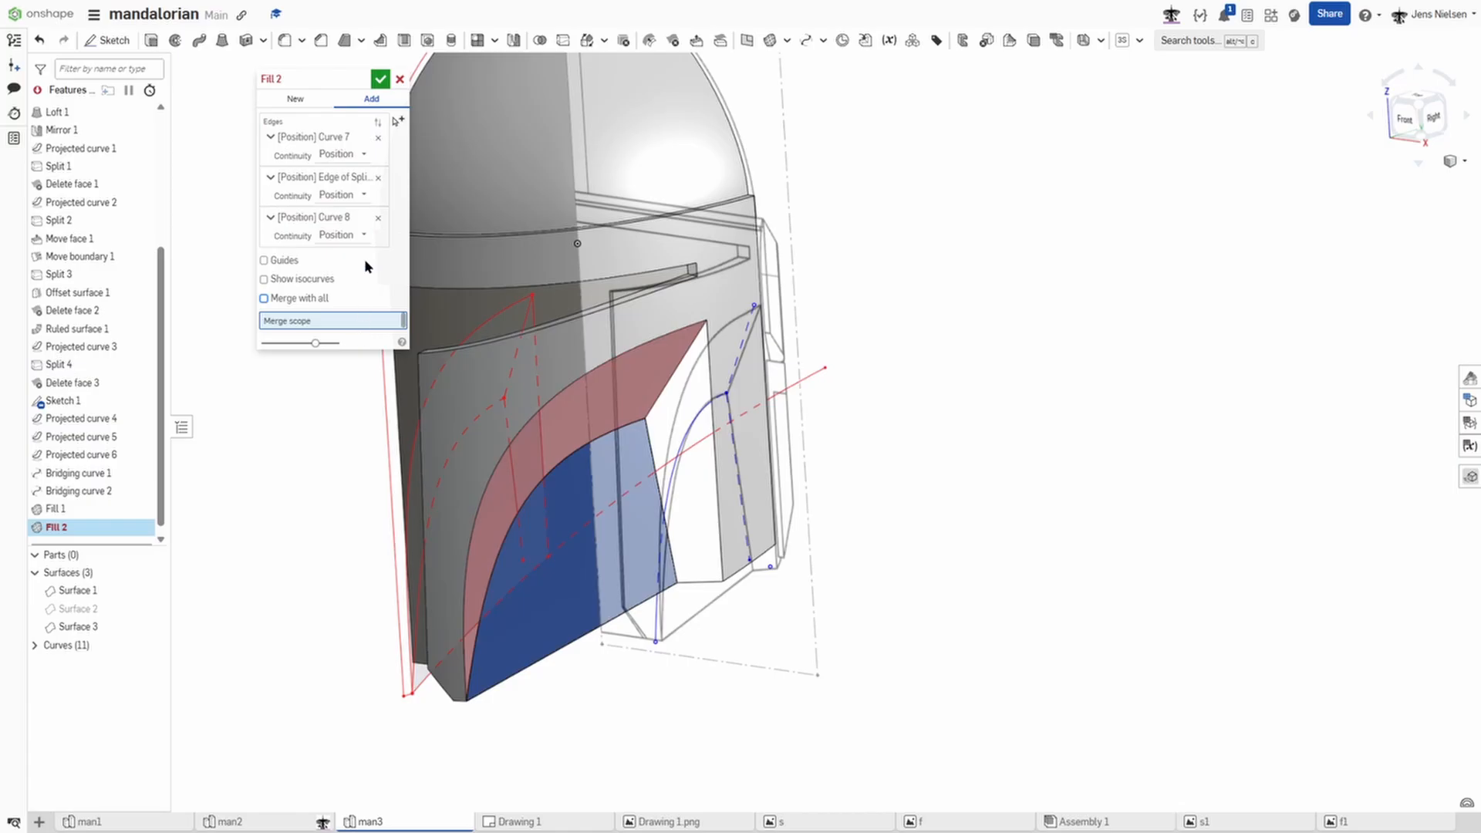
pyautogui.click(302, 102)
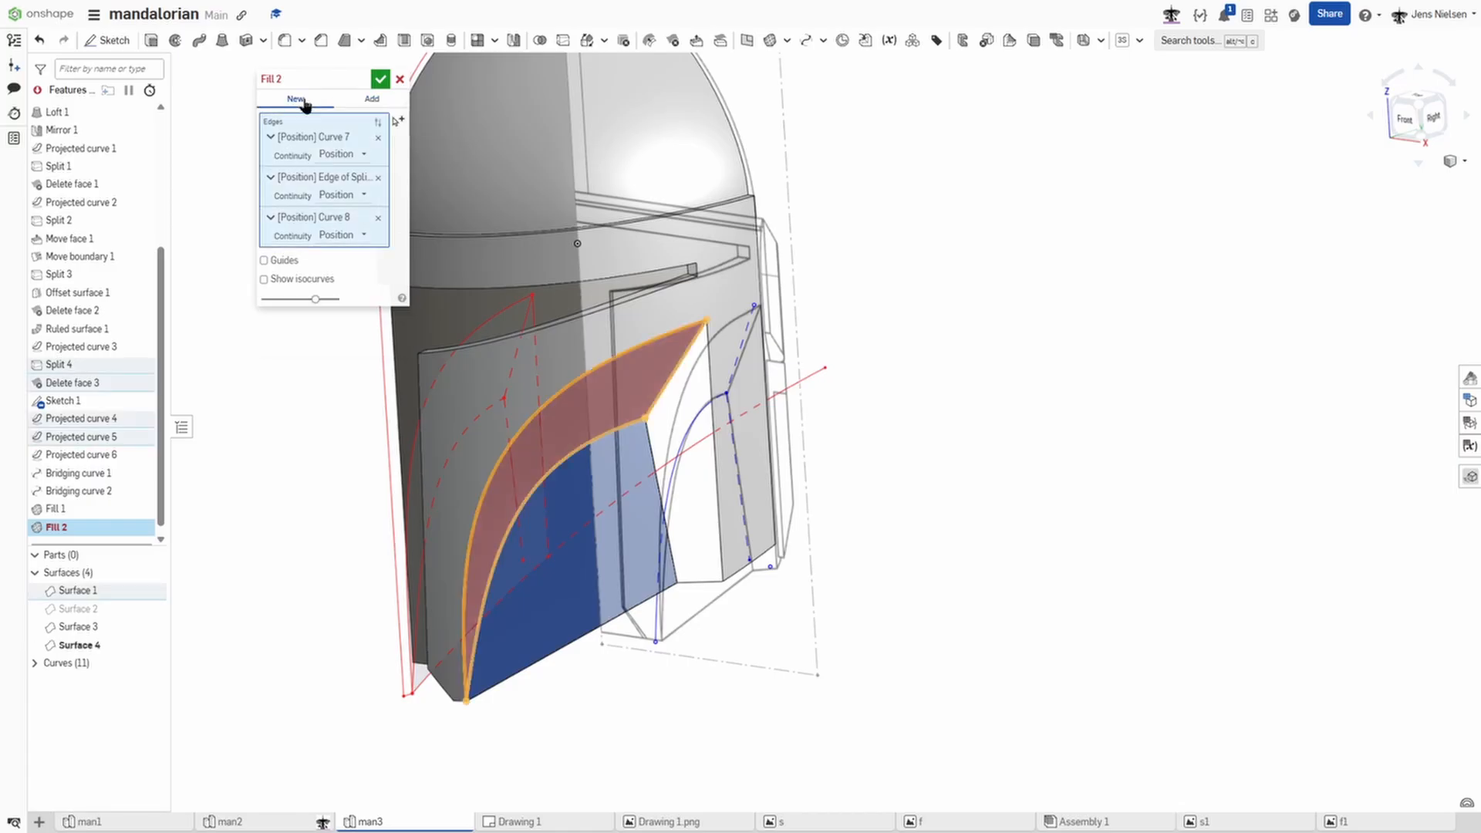
pyautogui.click(380, 79)
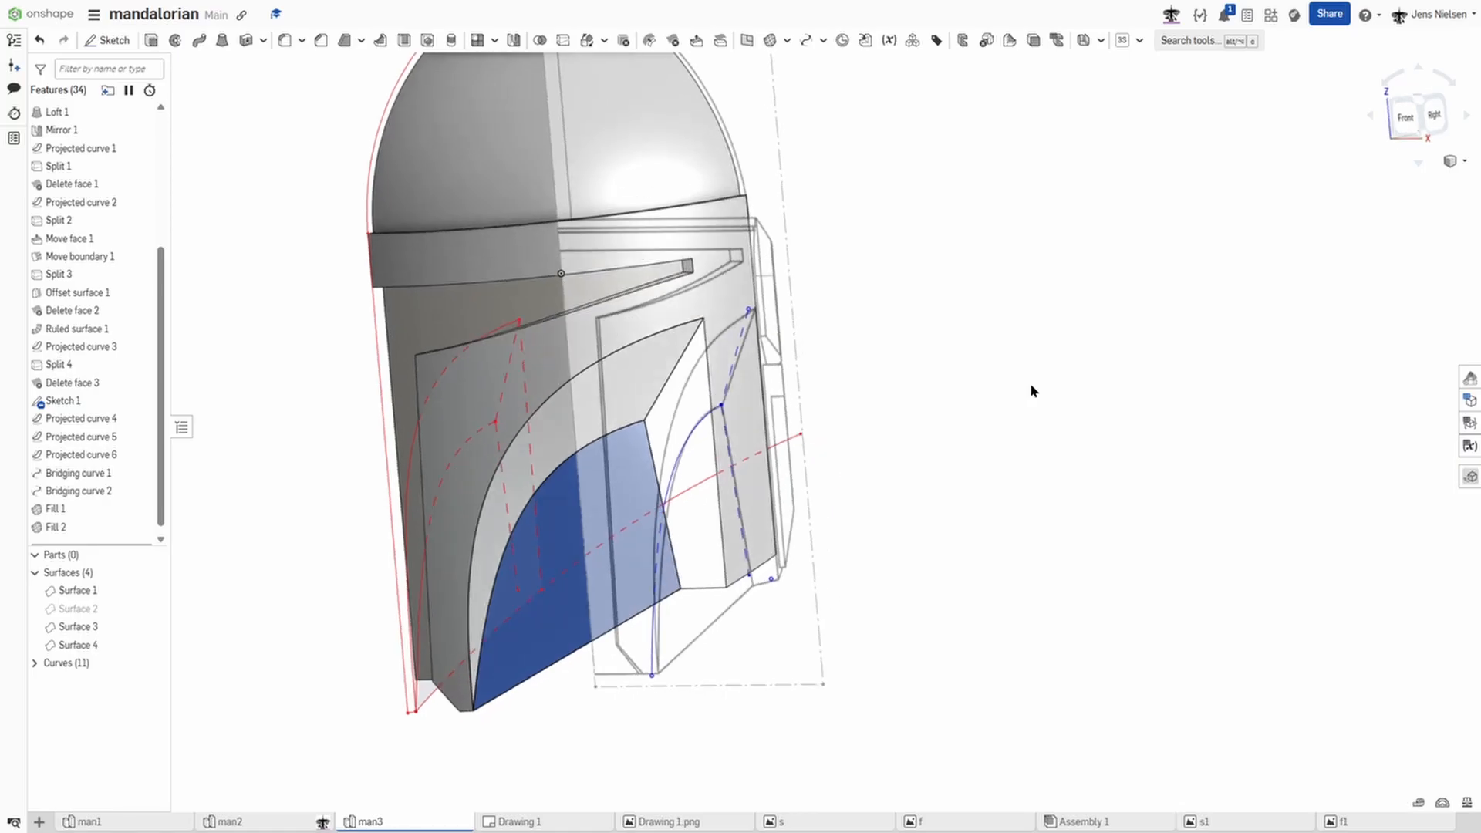
# Step: Fill the remaining four-sided cheek gap between the inner cheek surface, short bridging curve, shell edge and crescent, merging with all surfaces
pyautogui.click(783, 48)
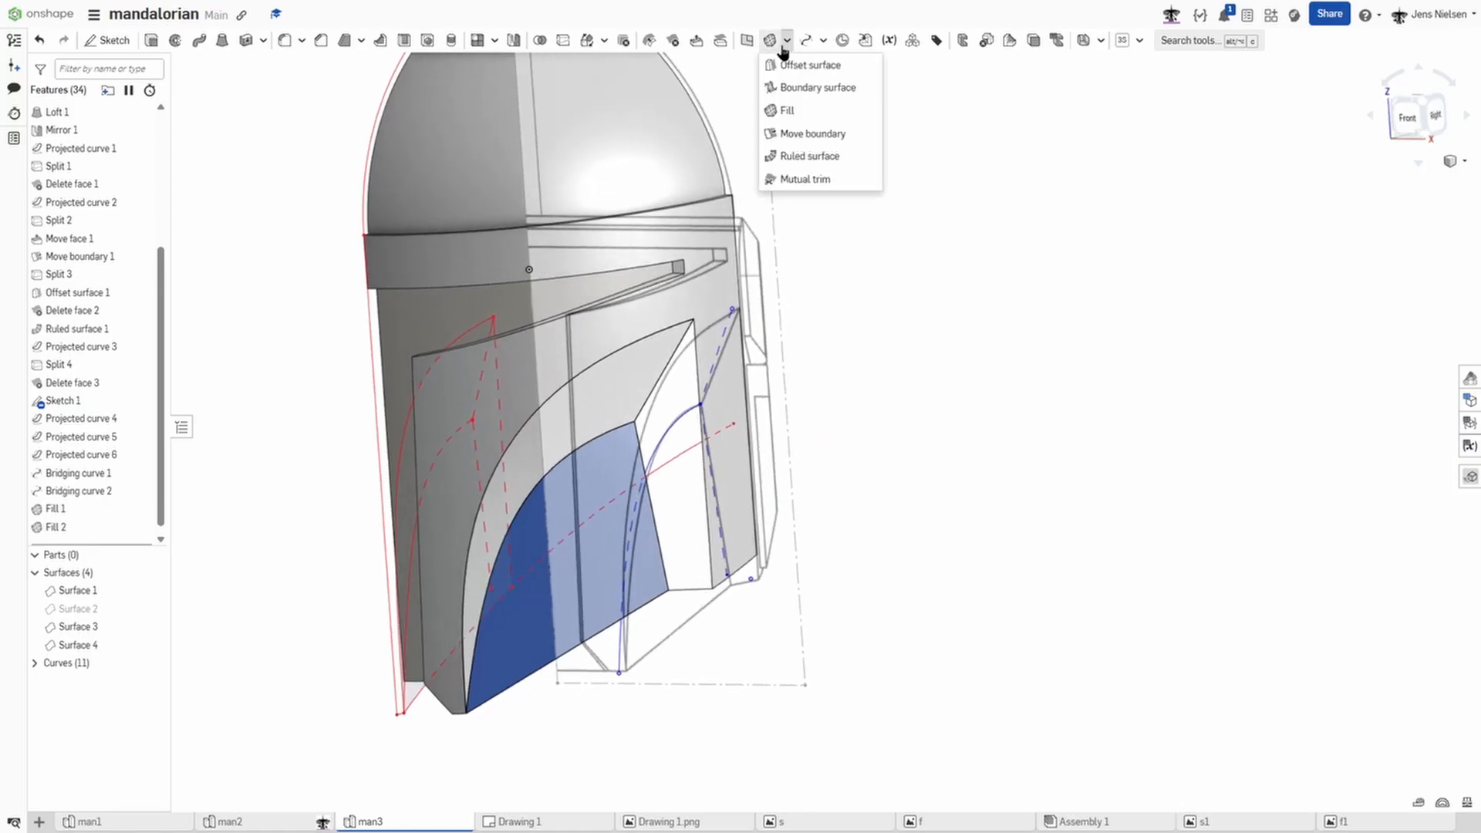
pyautogui.click(787, 111)
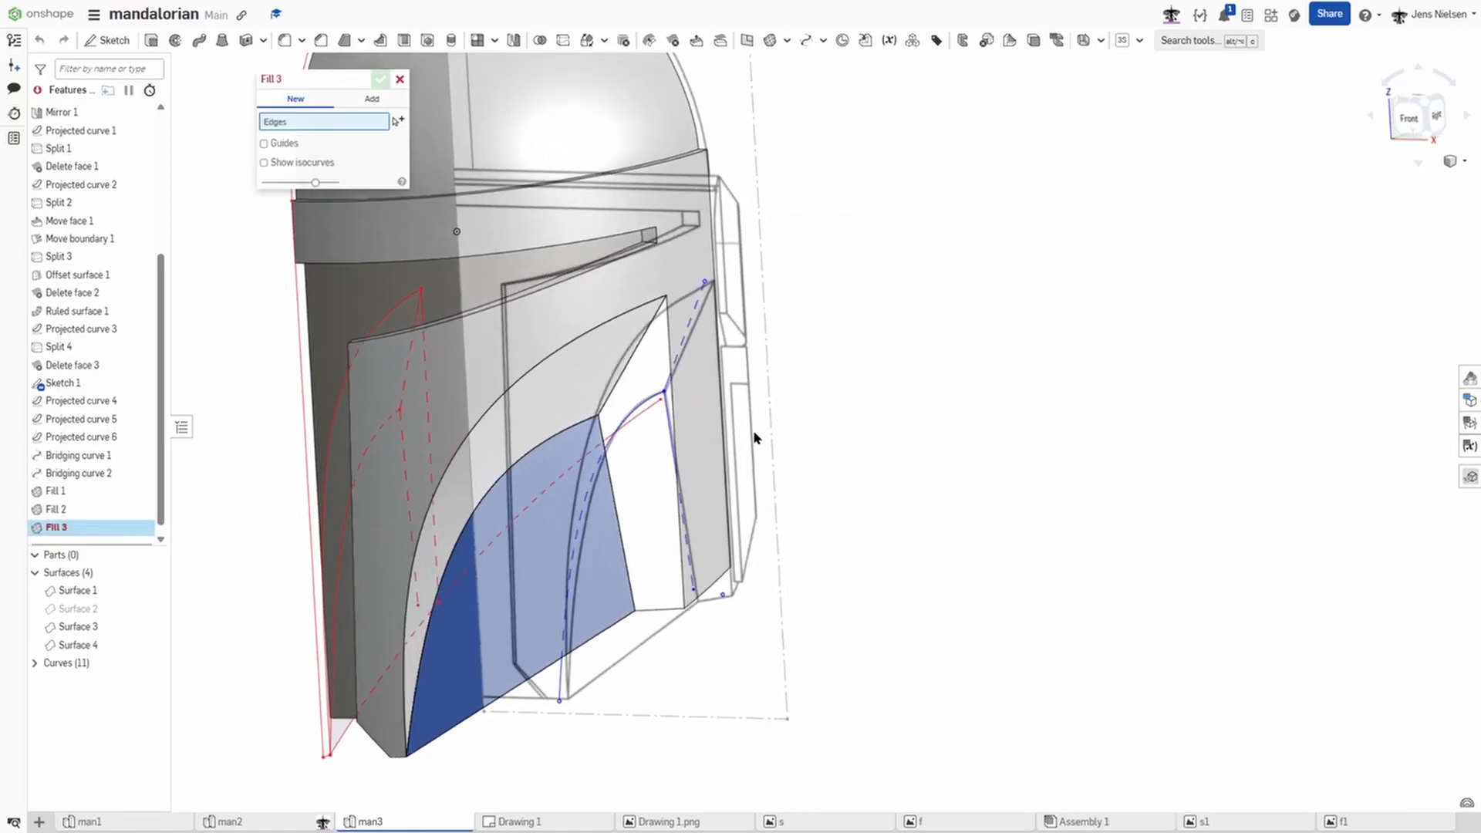
pyautogui.click(606, 568)
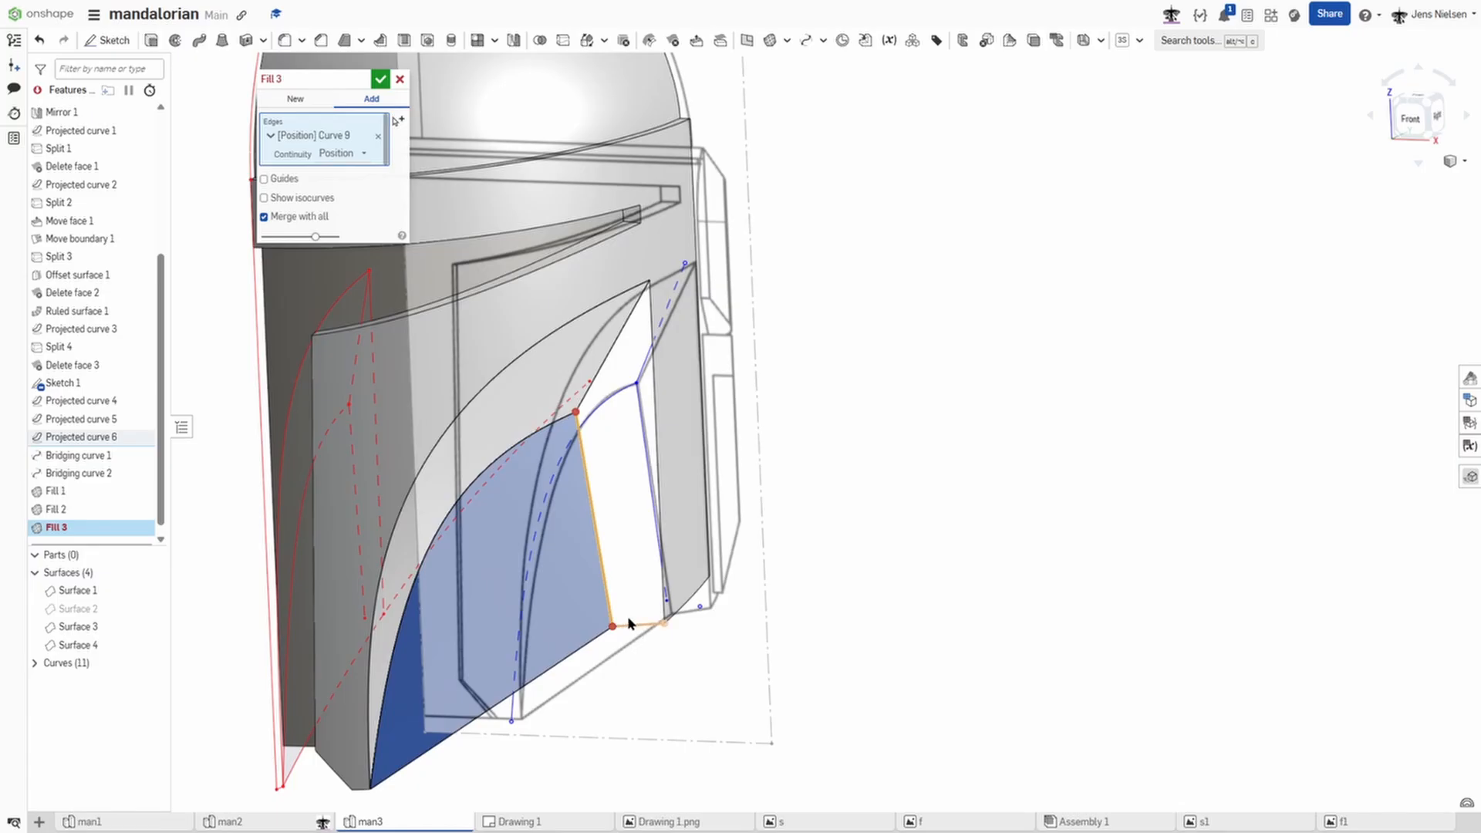
pyautogui.click(629, 622)
pyautogui.click(648, 436)
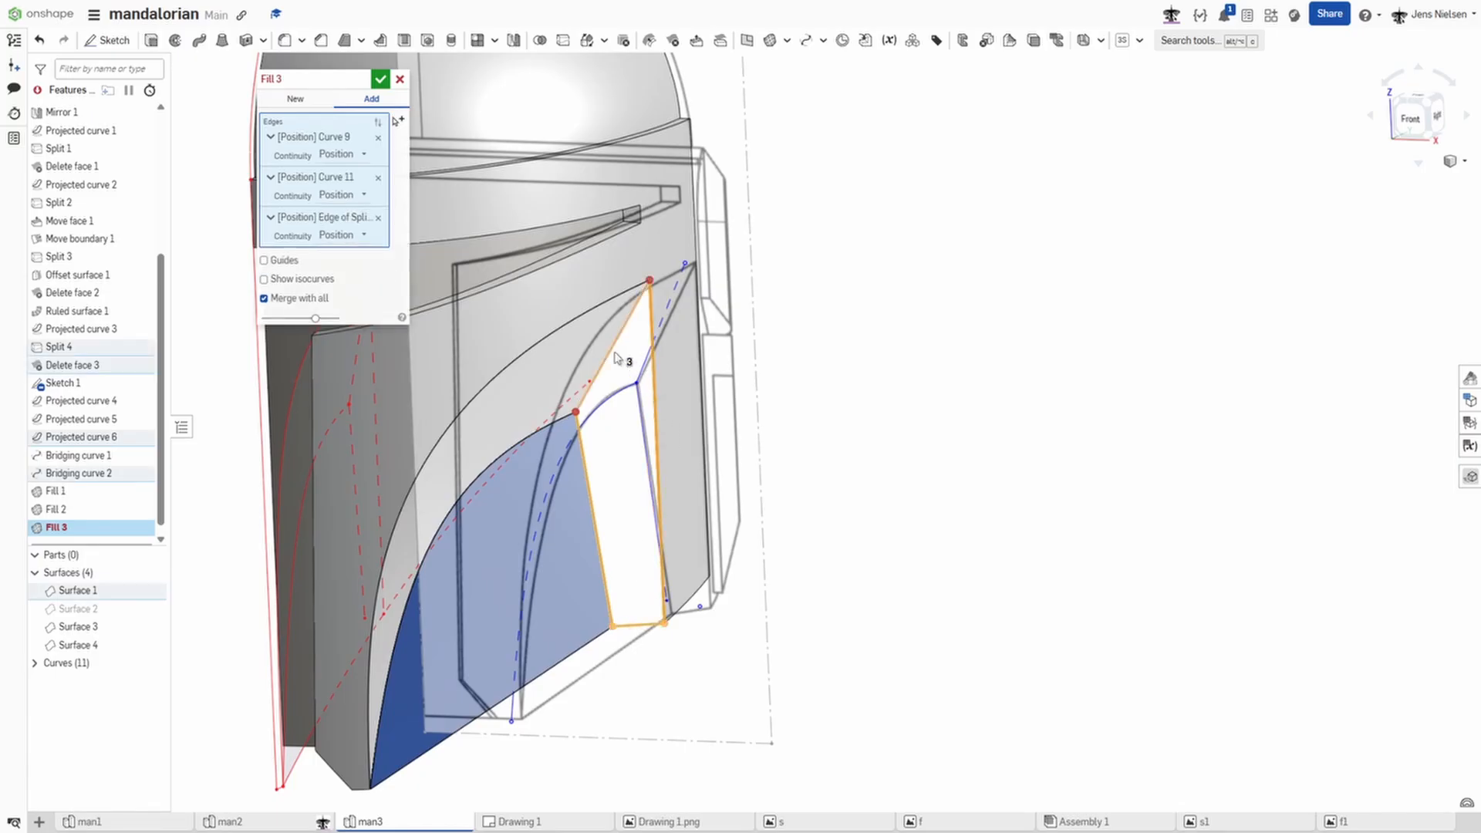
pyautogui.click(616, 355)
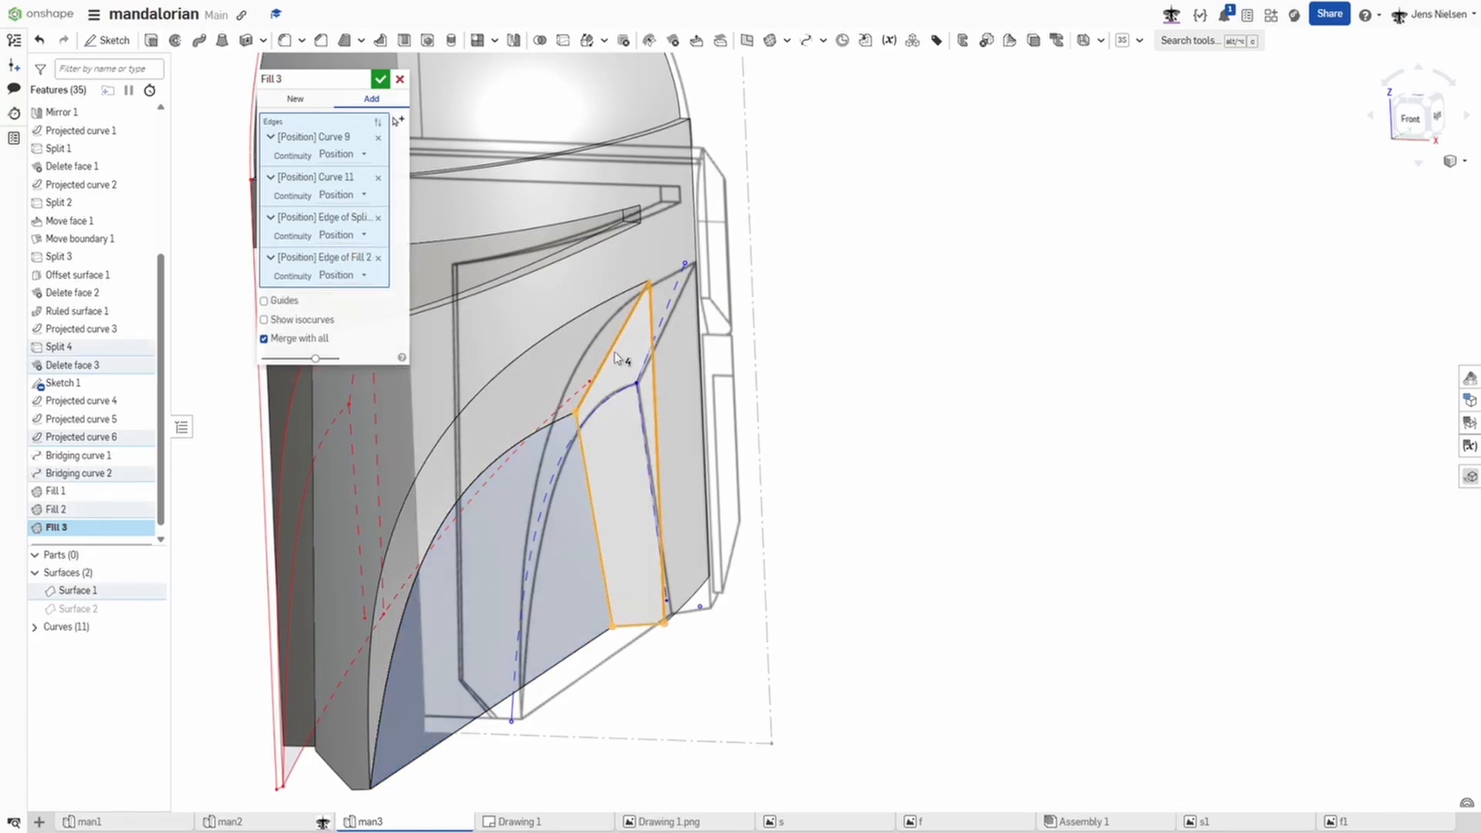
pyautogui.click(380, 81)
pyautogui.scroll(-5, 651, 502)
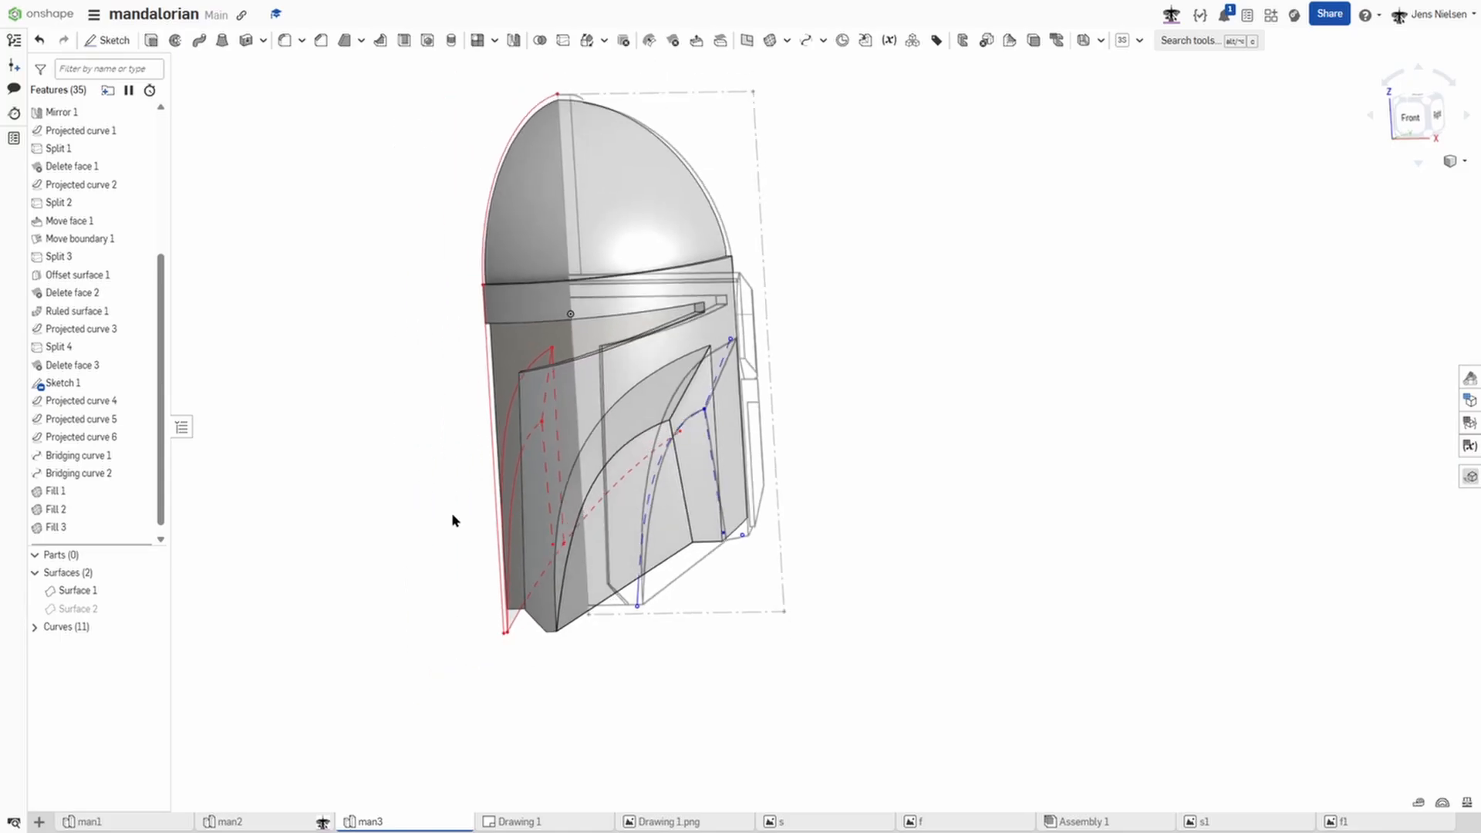
pyautogui.moveTo(452, 520); pyautogui.dragTo(850, 549, button='right')
pyautogui.scroll(2, 603, 588)
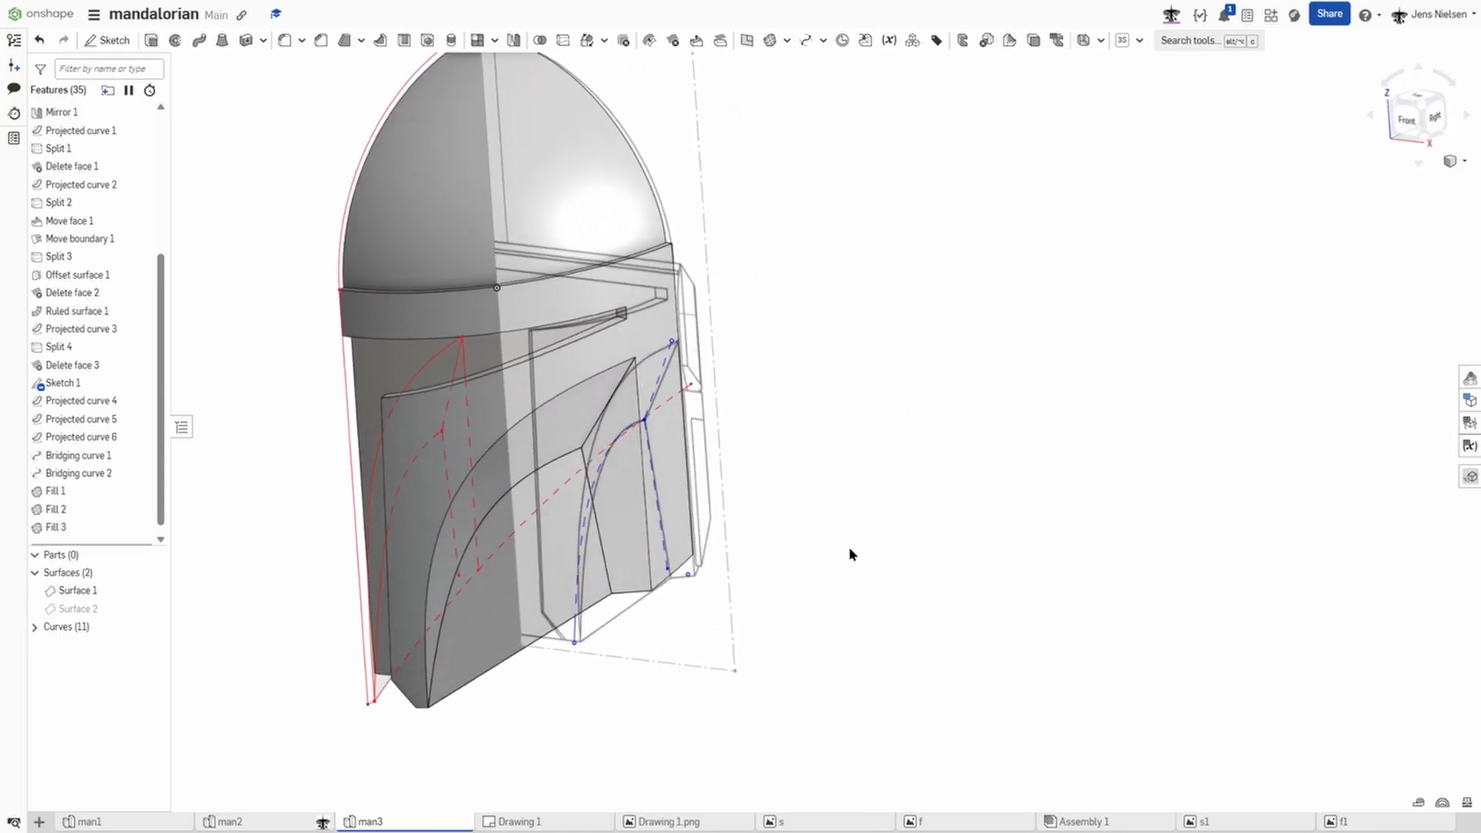
# Step: Hide all the displayed sketches and show the hidden Surface 2
pyautogui.moveTo(938, 479); pyautogui.dragTo(885, 495, button='right')
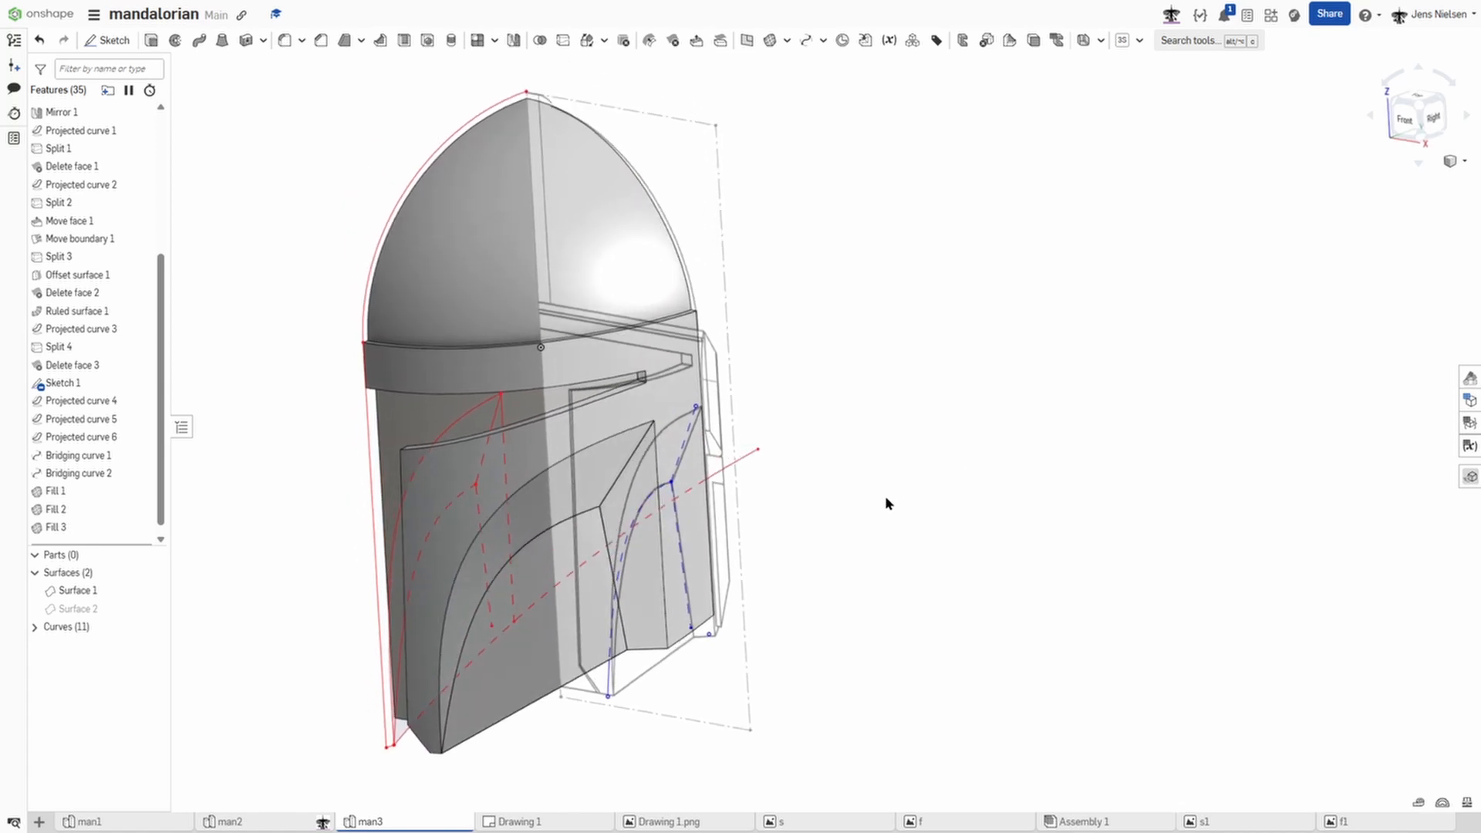
pyautogui.hotkey('shift', 'h')
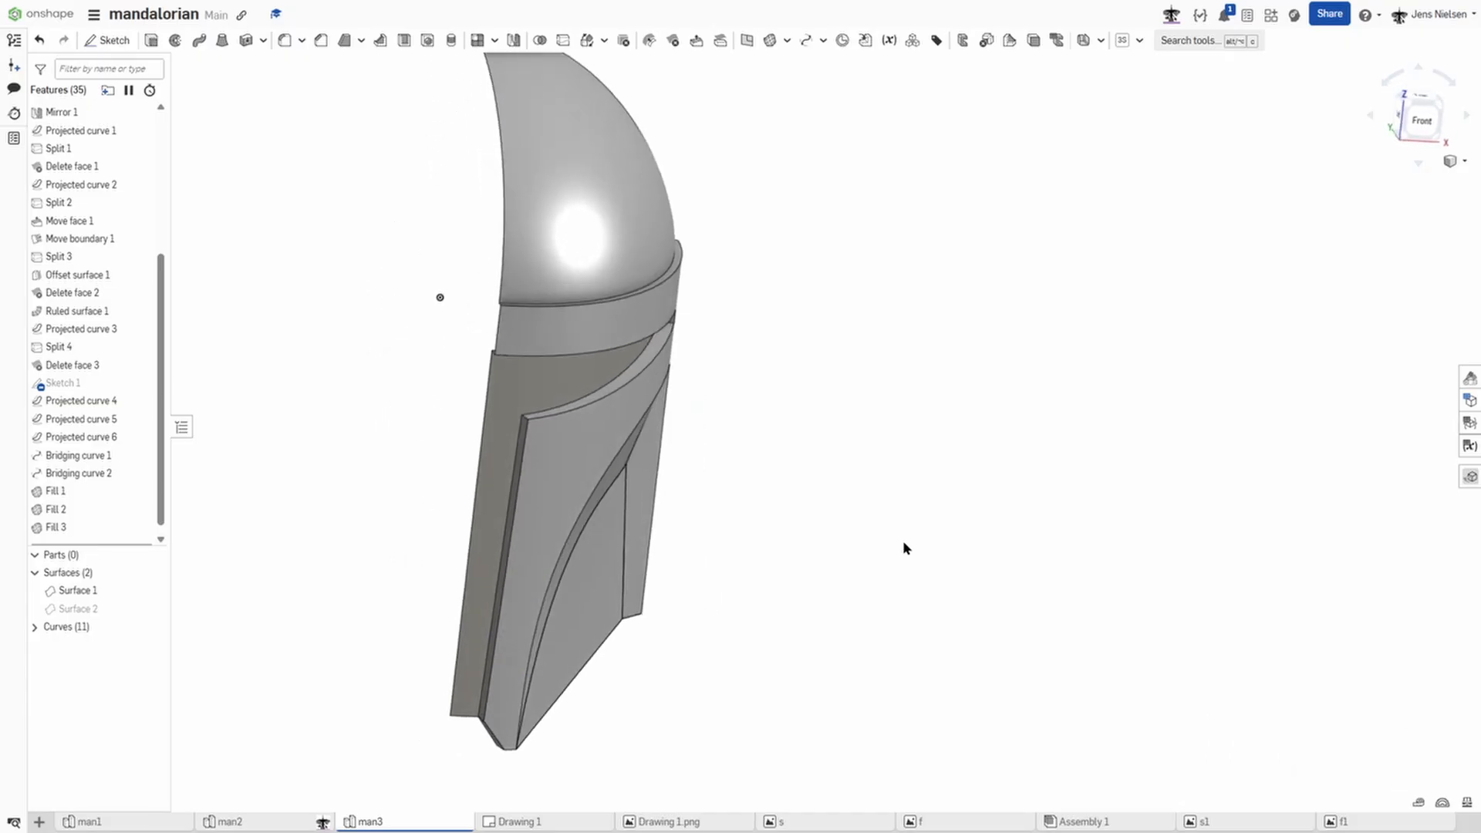
pyautogui.click(164, 608)
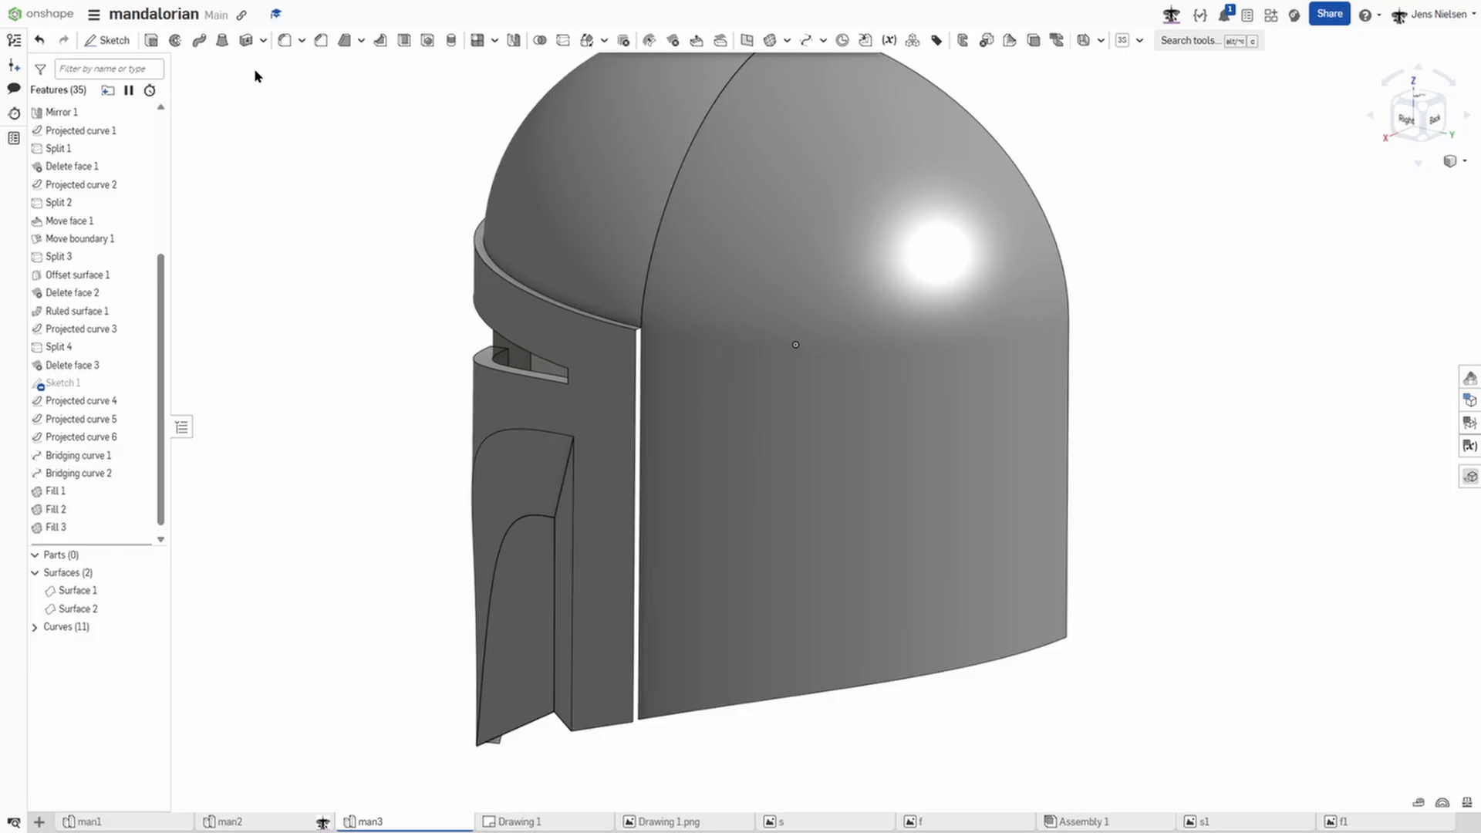
# Step: Loft a surface across the narrow vertical gap between the helmet's front and rear side edges, adding it and merging with all
pyautogui.click(222, 41)
pyautogui.scroll(5, 606, 305)
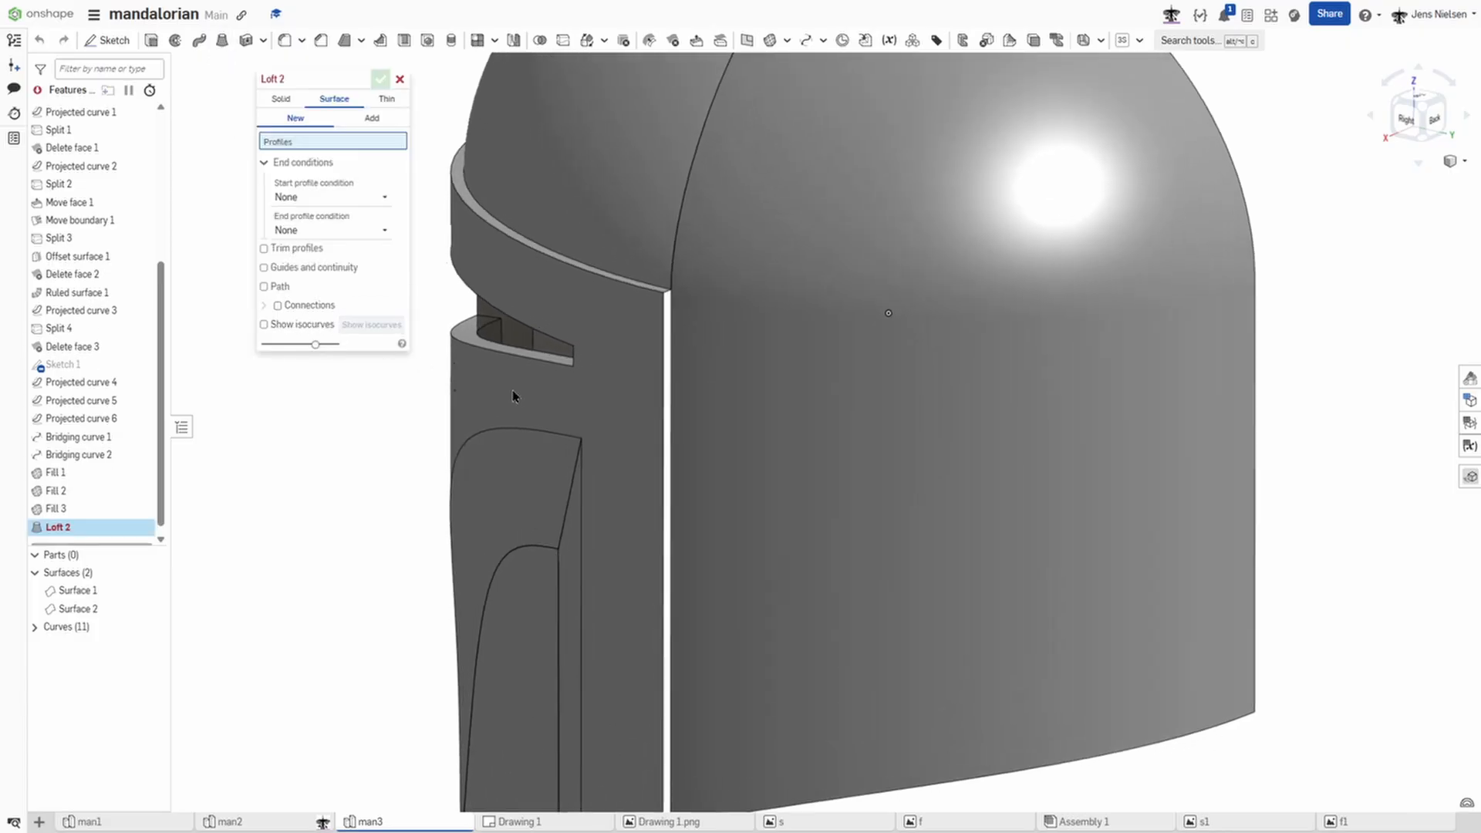
pyautogui.click(662, 504)
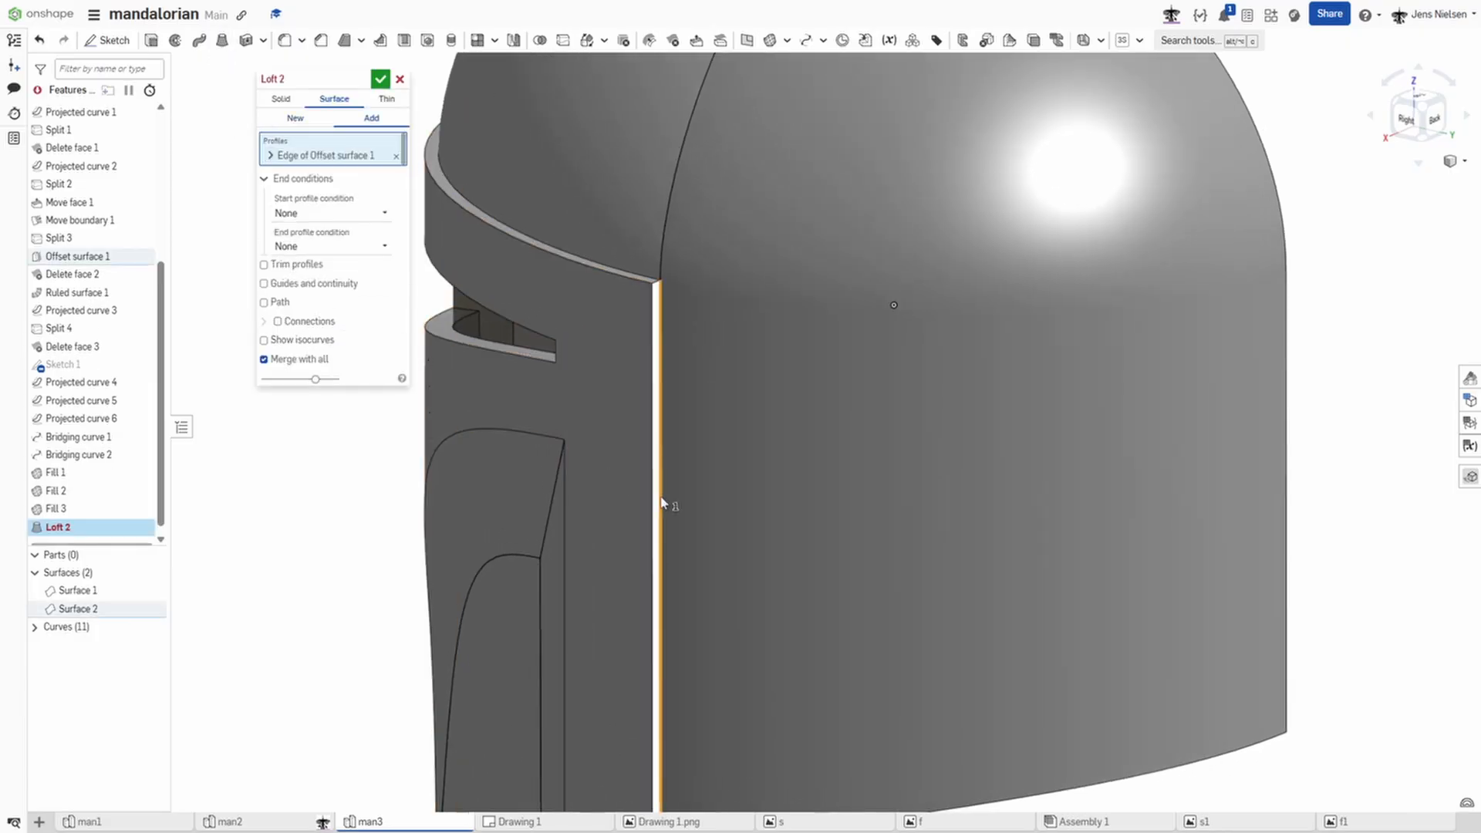
pyautogui.click(652, 508)
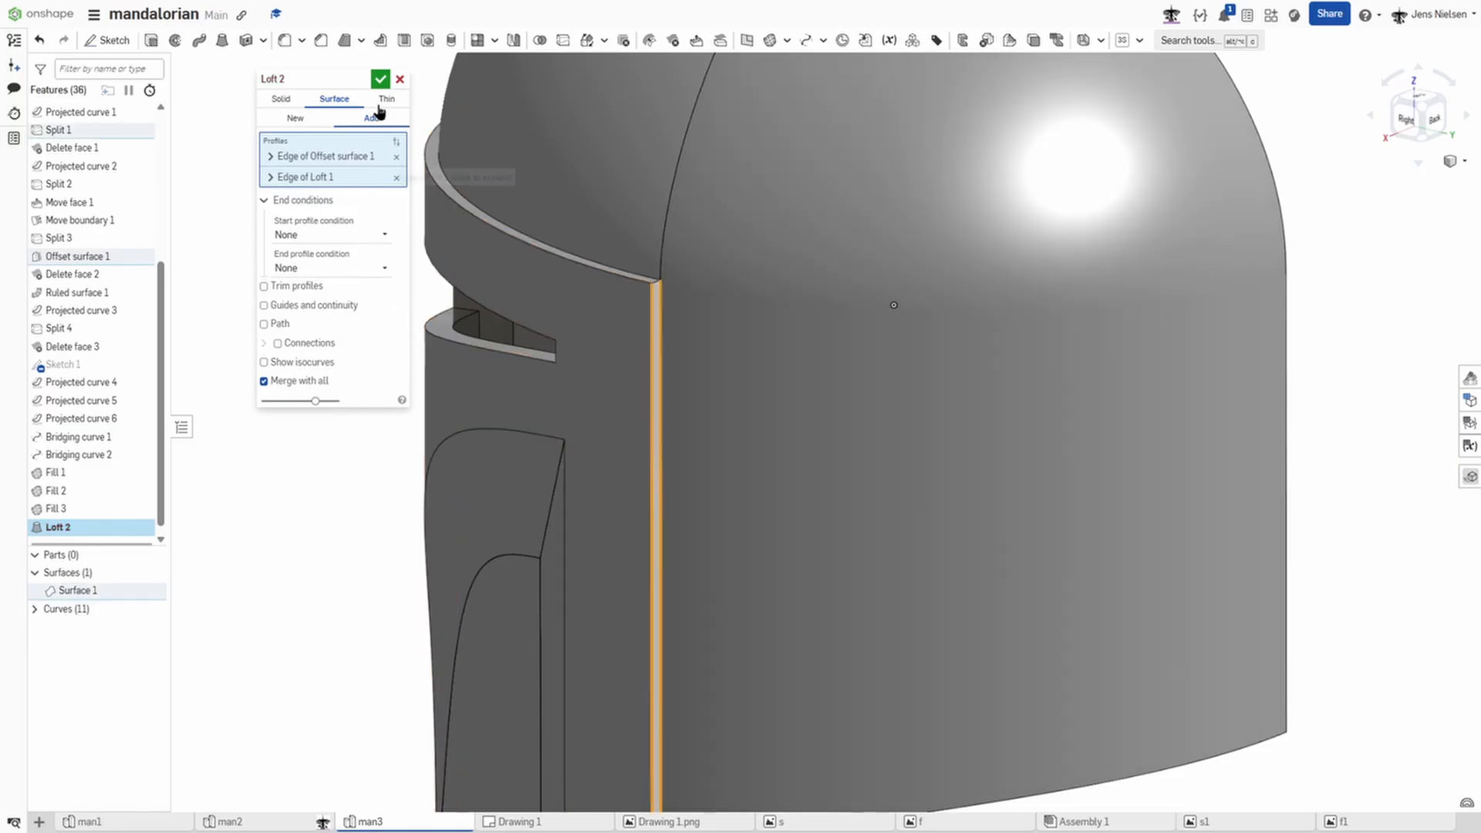
pyautogui.click(380, 79)
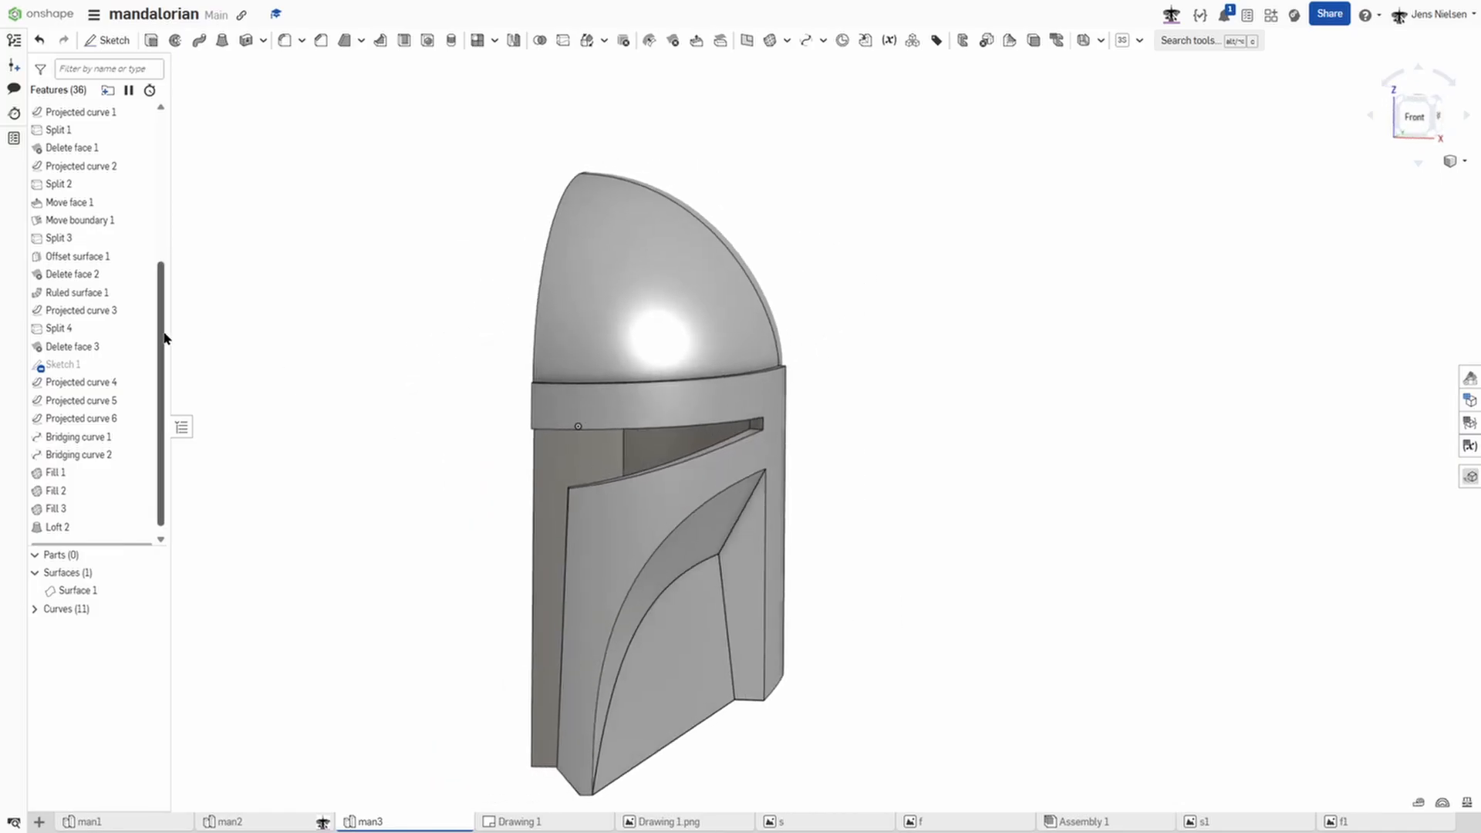
# Step: Show the side-view reference sketch s in folder v
pyautogui.scroll(5, 123, 231)
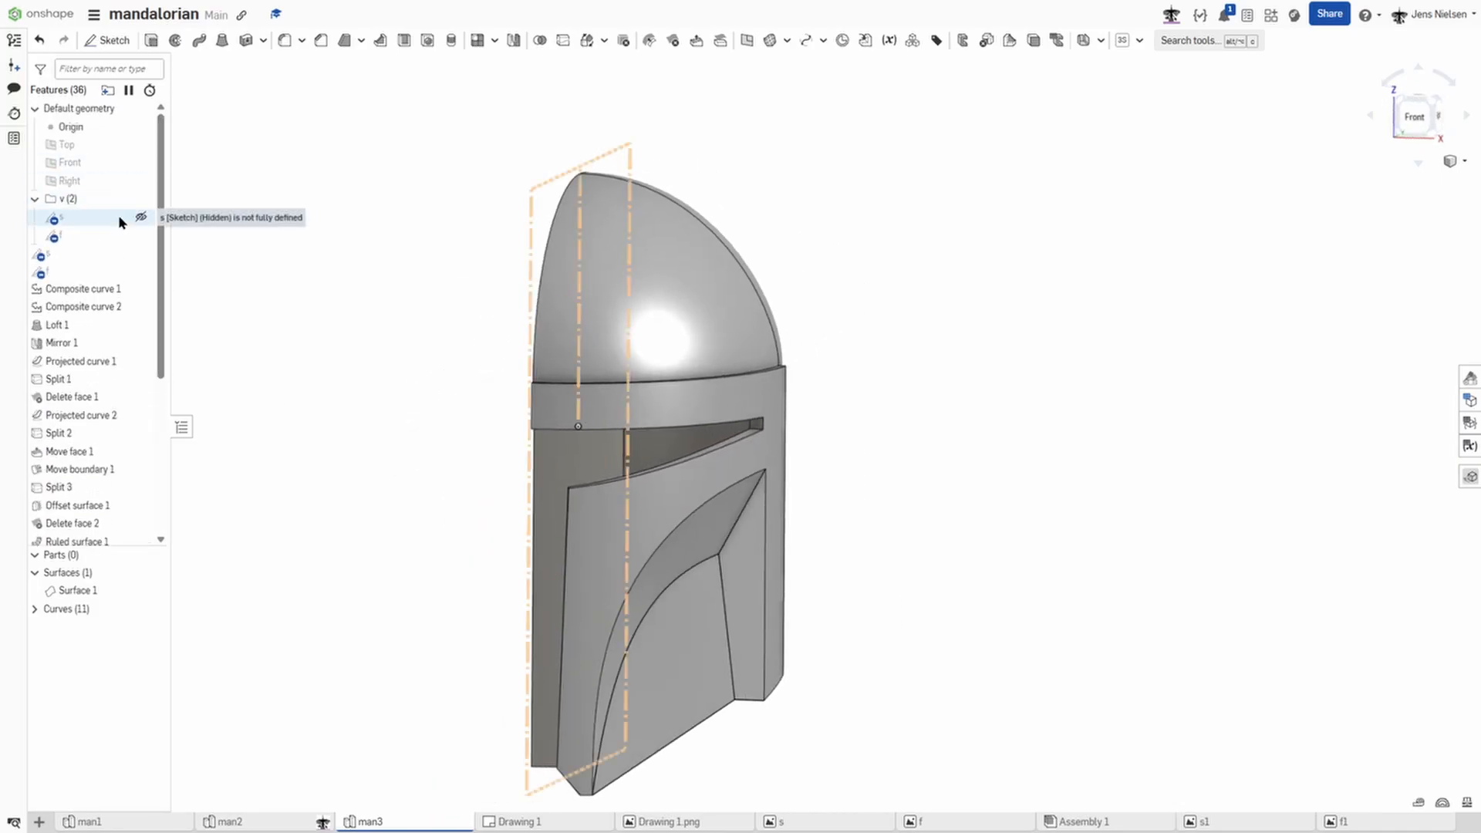
pyautogui.click(141, 218)
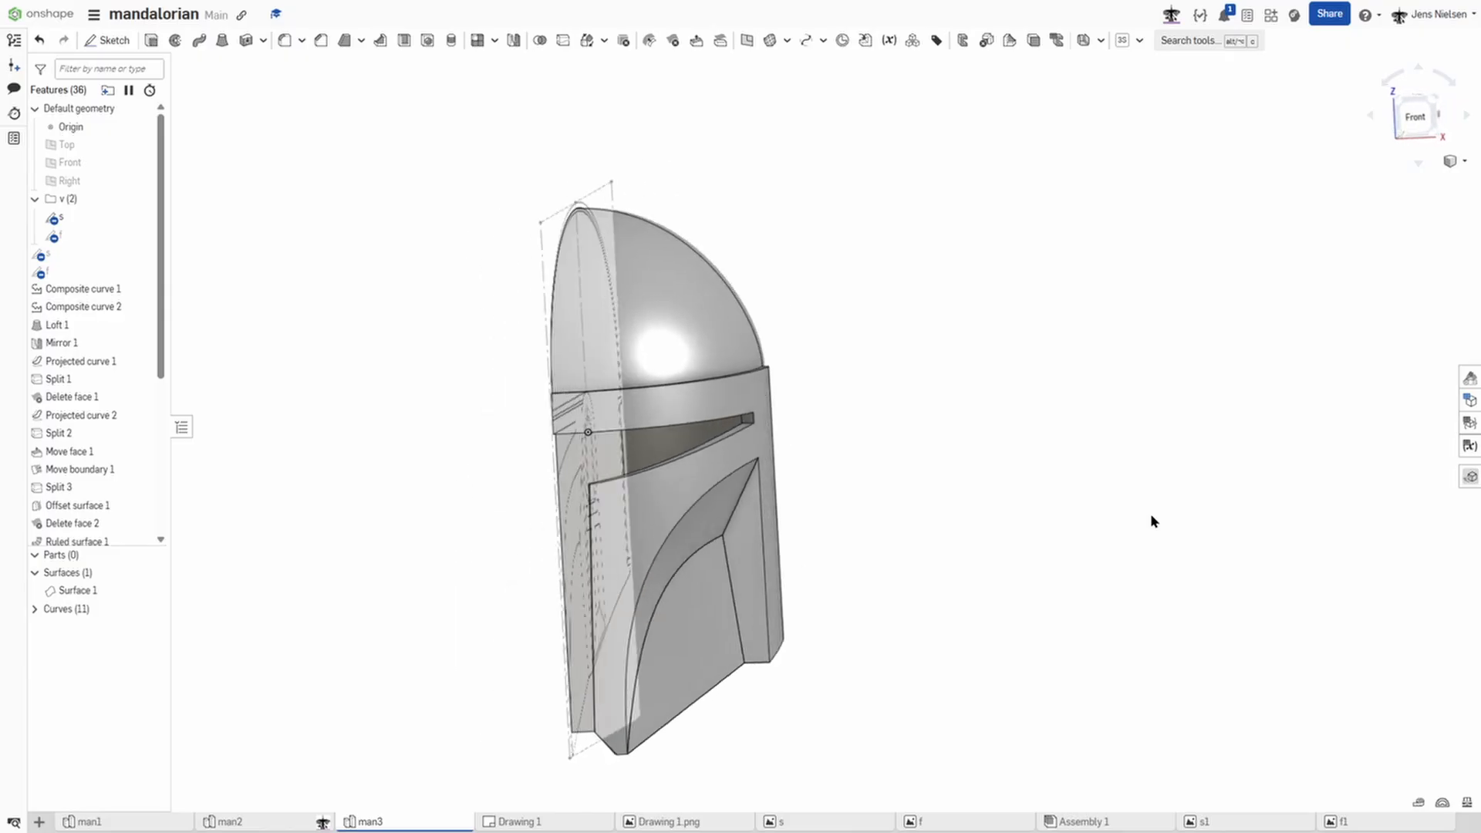
# Step: Create a plane offset 128 mm from the Right plane, beyond the helmet's outer side
pyautogui.press('s')
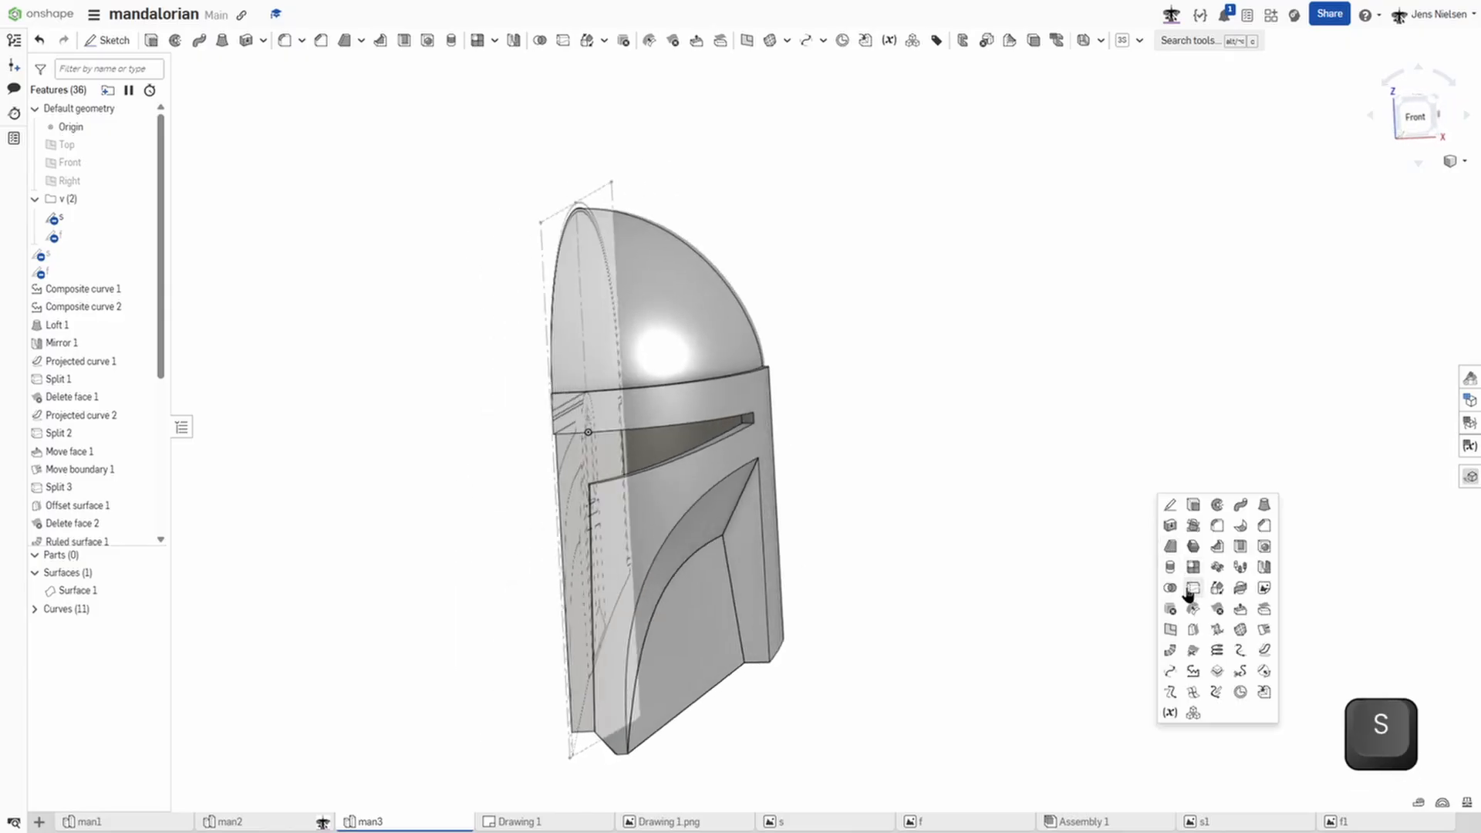
pyautogui.click(1171, 629)
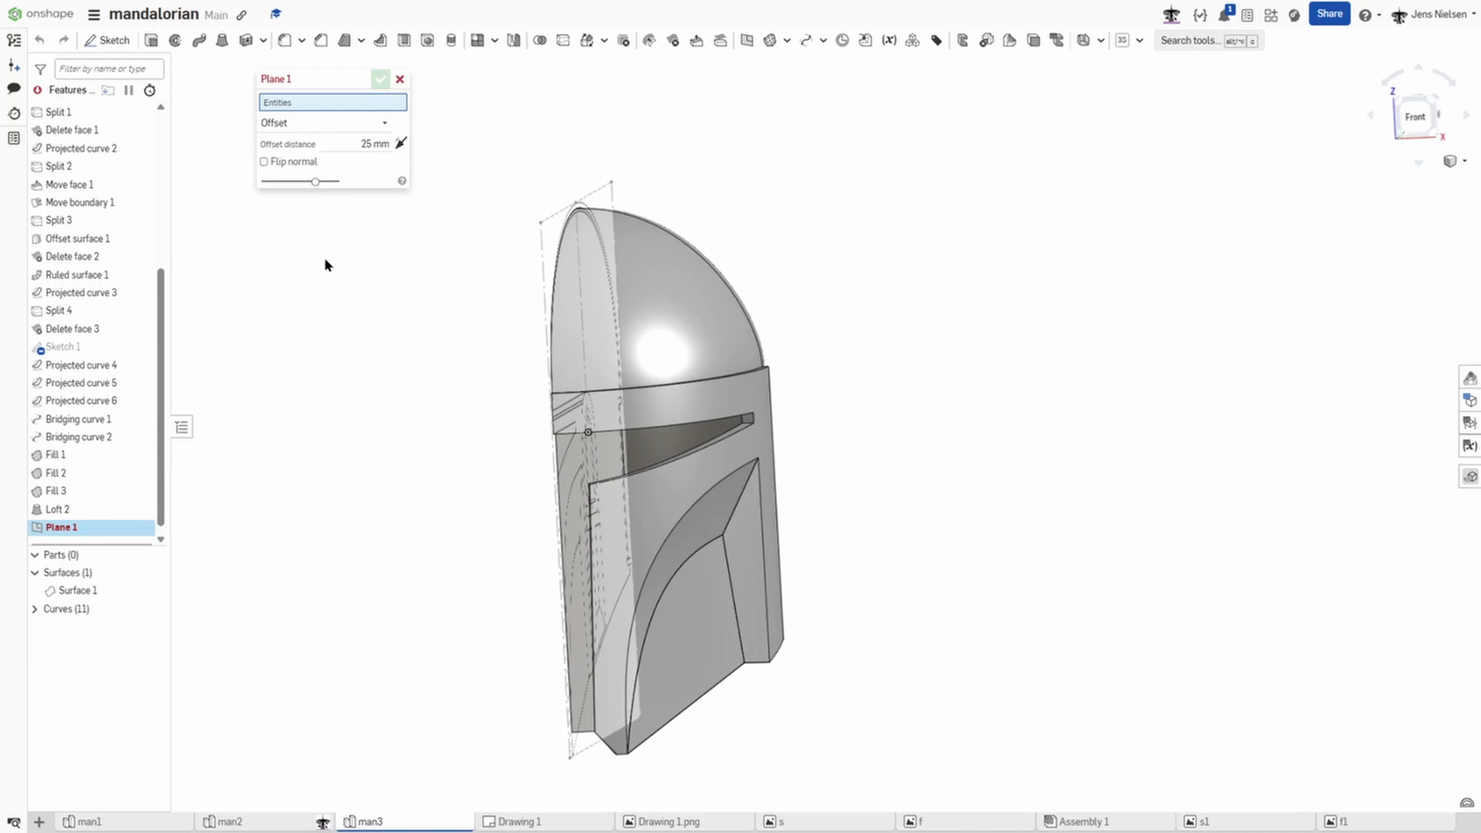
pyautogui.moveTo(161, 278); pyautogui.dragTo(161, 126)
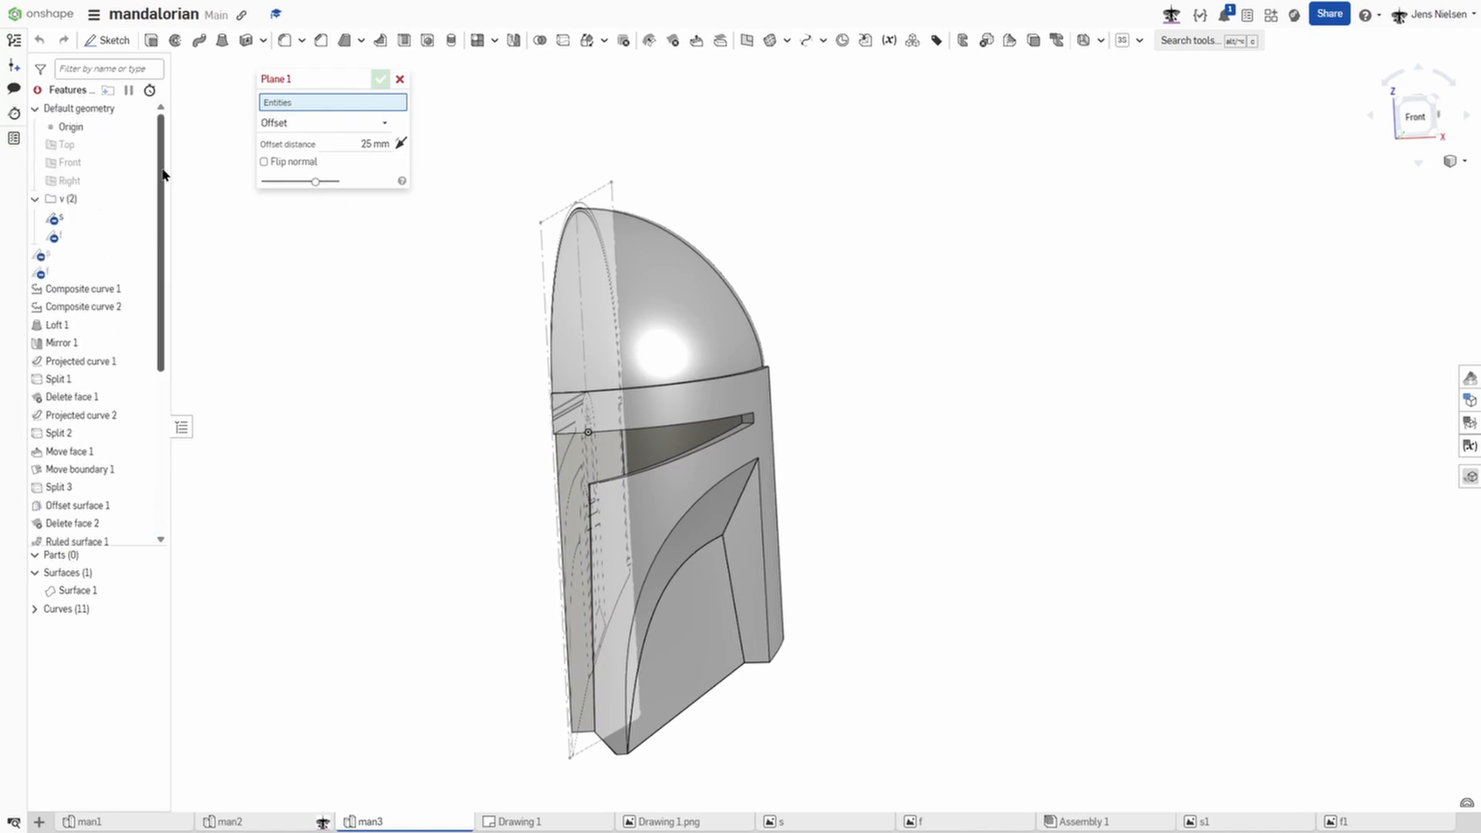
pyautogui.click(100, 187)
pyautogui.moveTo(496, 383); pyautogui.dragTo(689, 452, button='right')
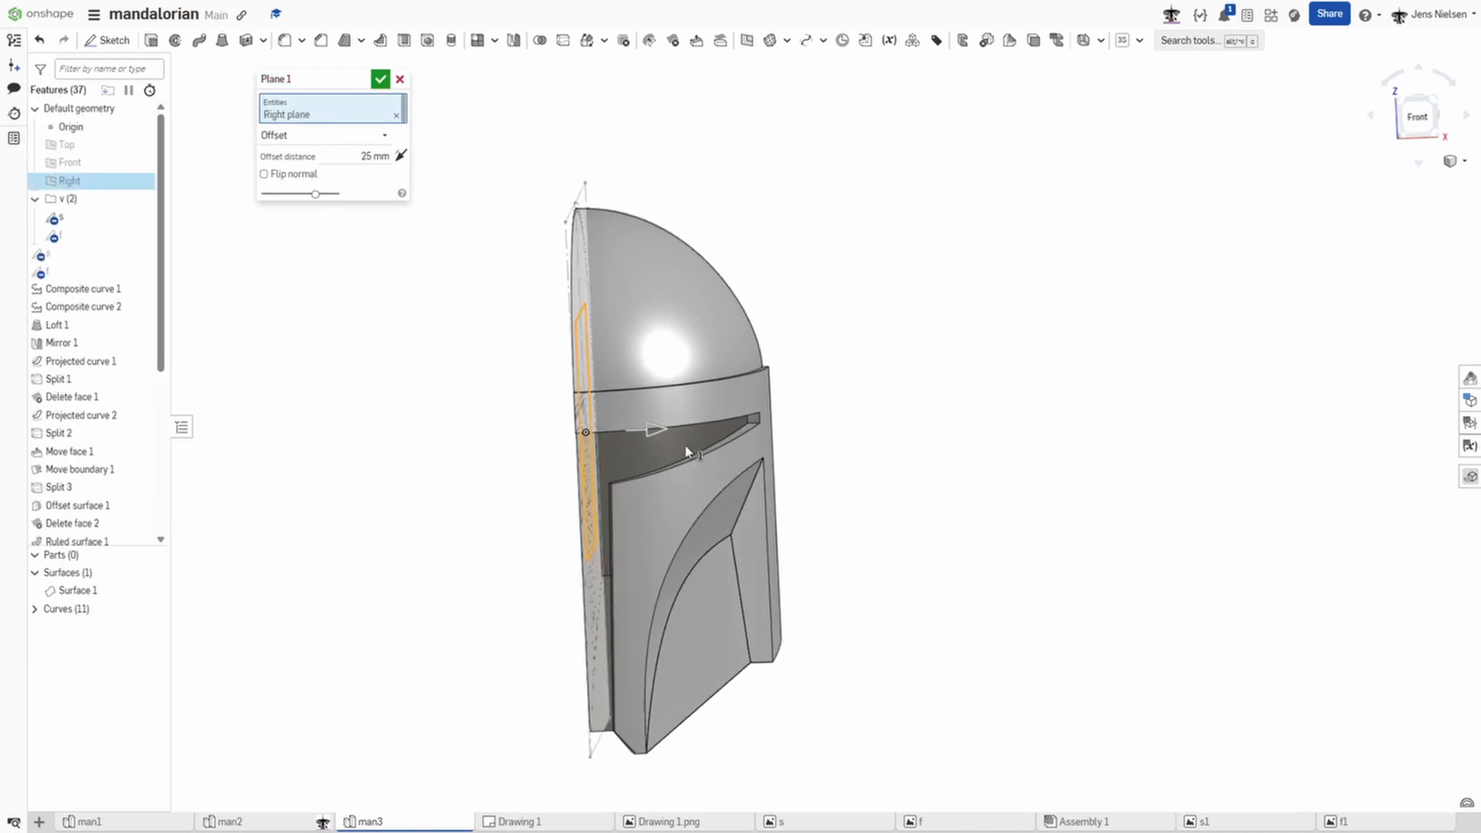
pyautogui.moveTo(667, 438); pyautogui.dragTo(818, 438)
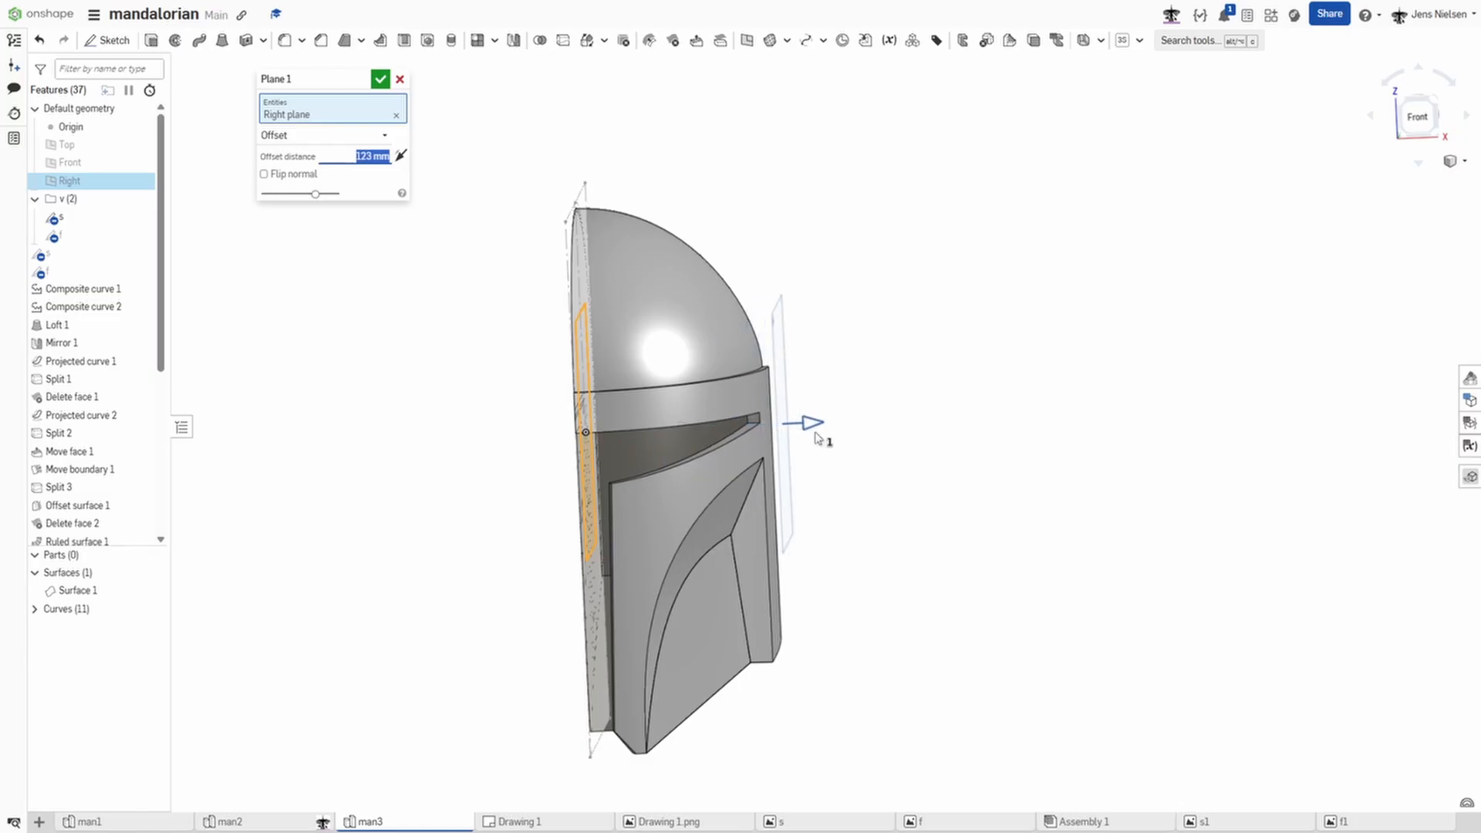
pyautogui.moveTo(935, 441); pyautogui.dragTo(934, 442, button='right')
pyautogui.scroll(2, 749, 212)
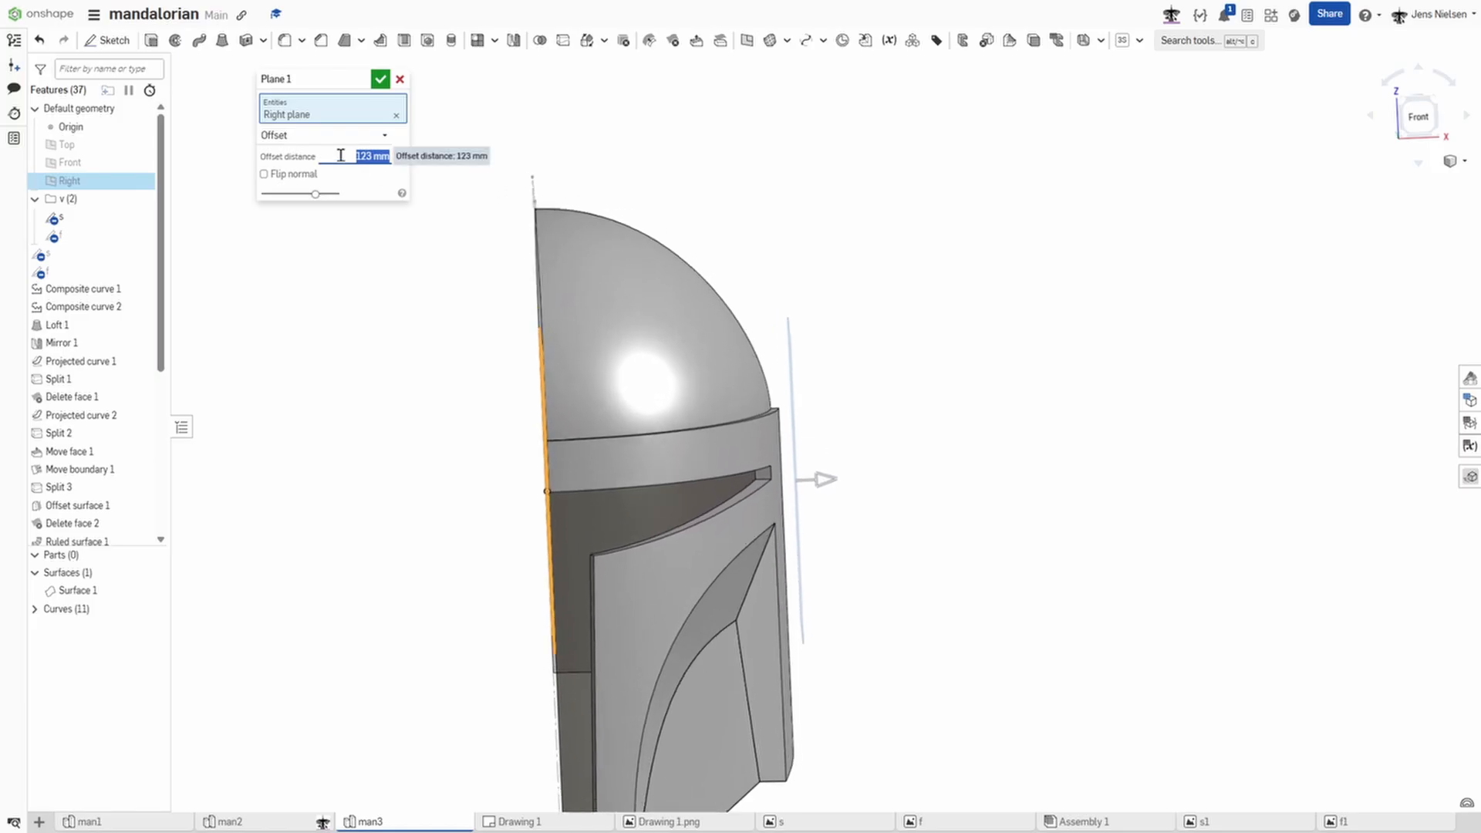
pyautogui.write('12')
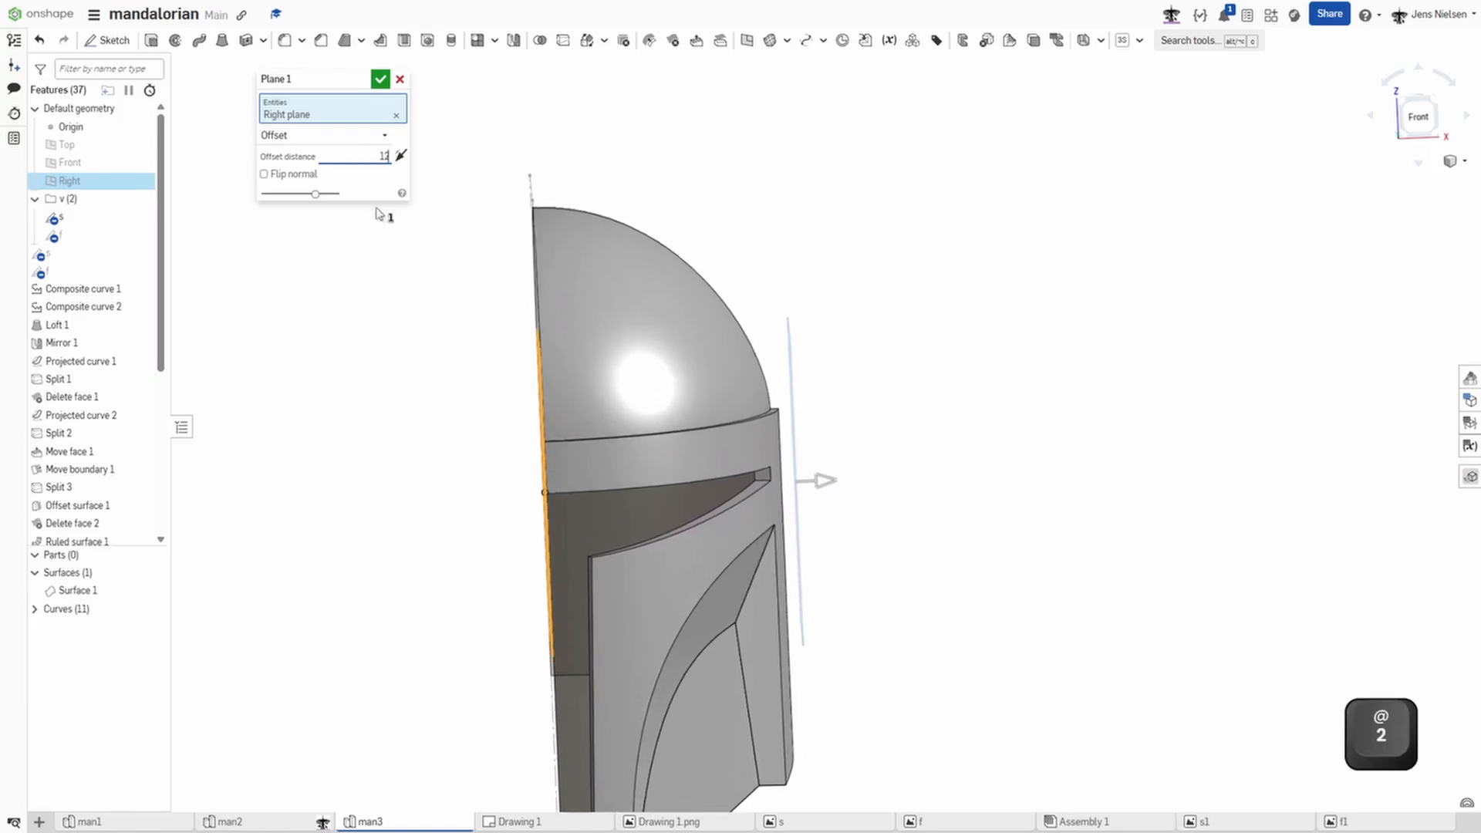
pyautogui.write('8')
pyautogui.press('Return')
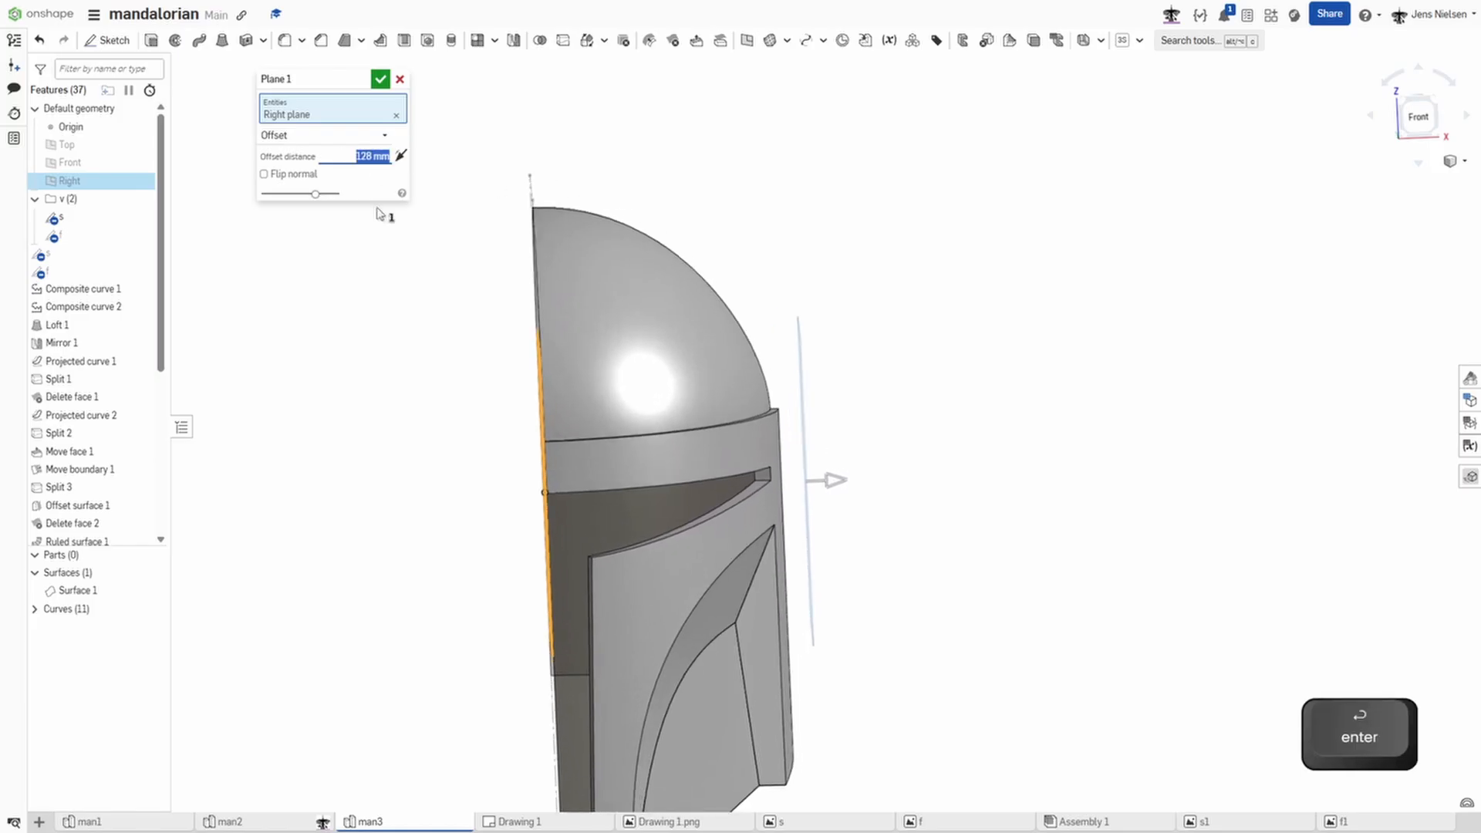
pyautogui.click(380, 82)
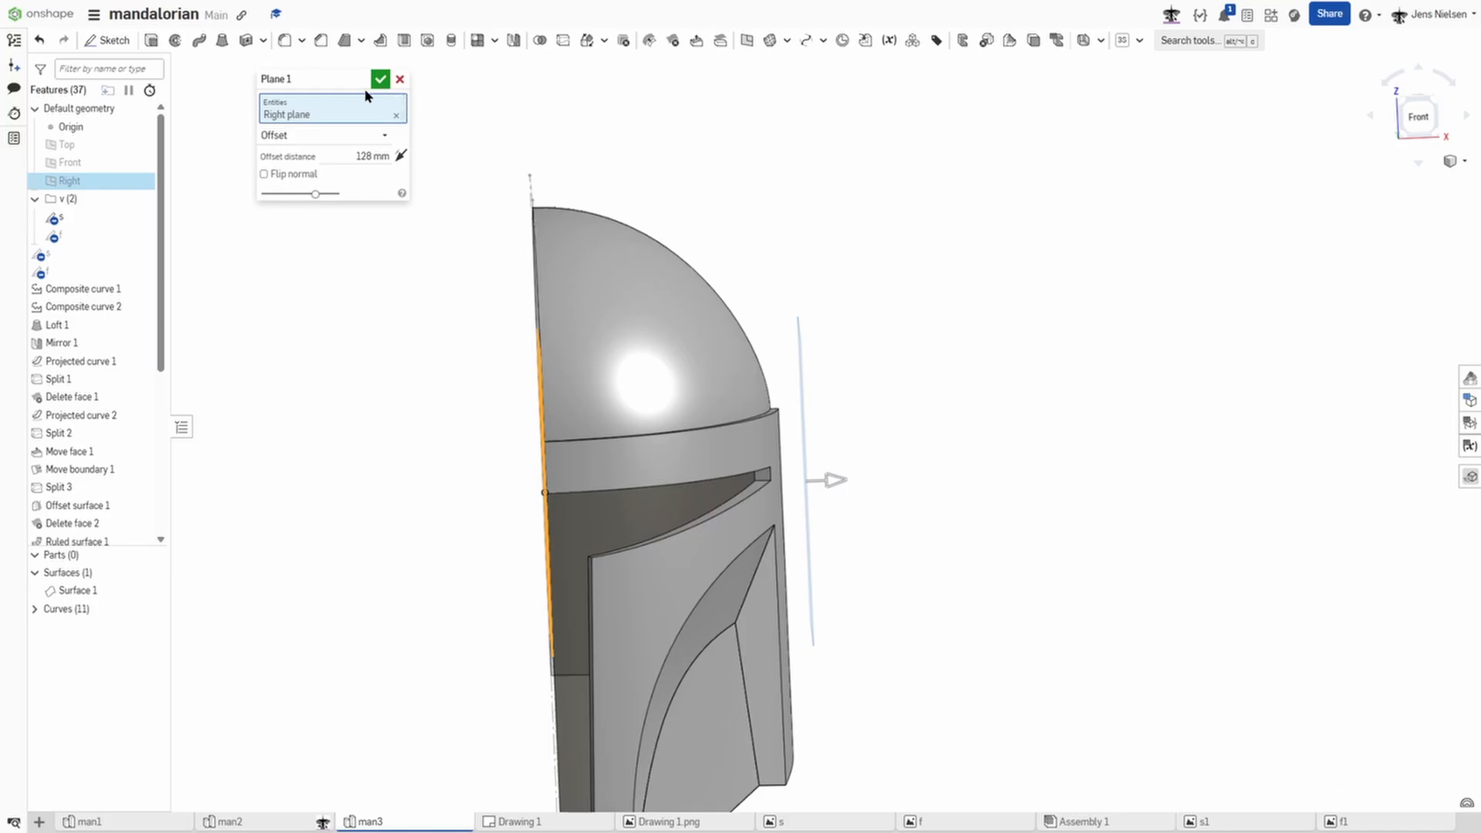
pyautogui.click(379, 80)
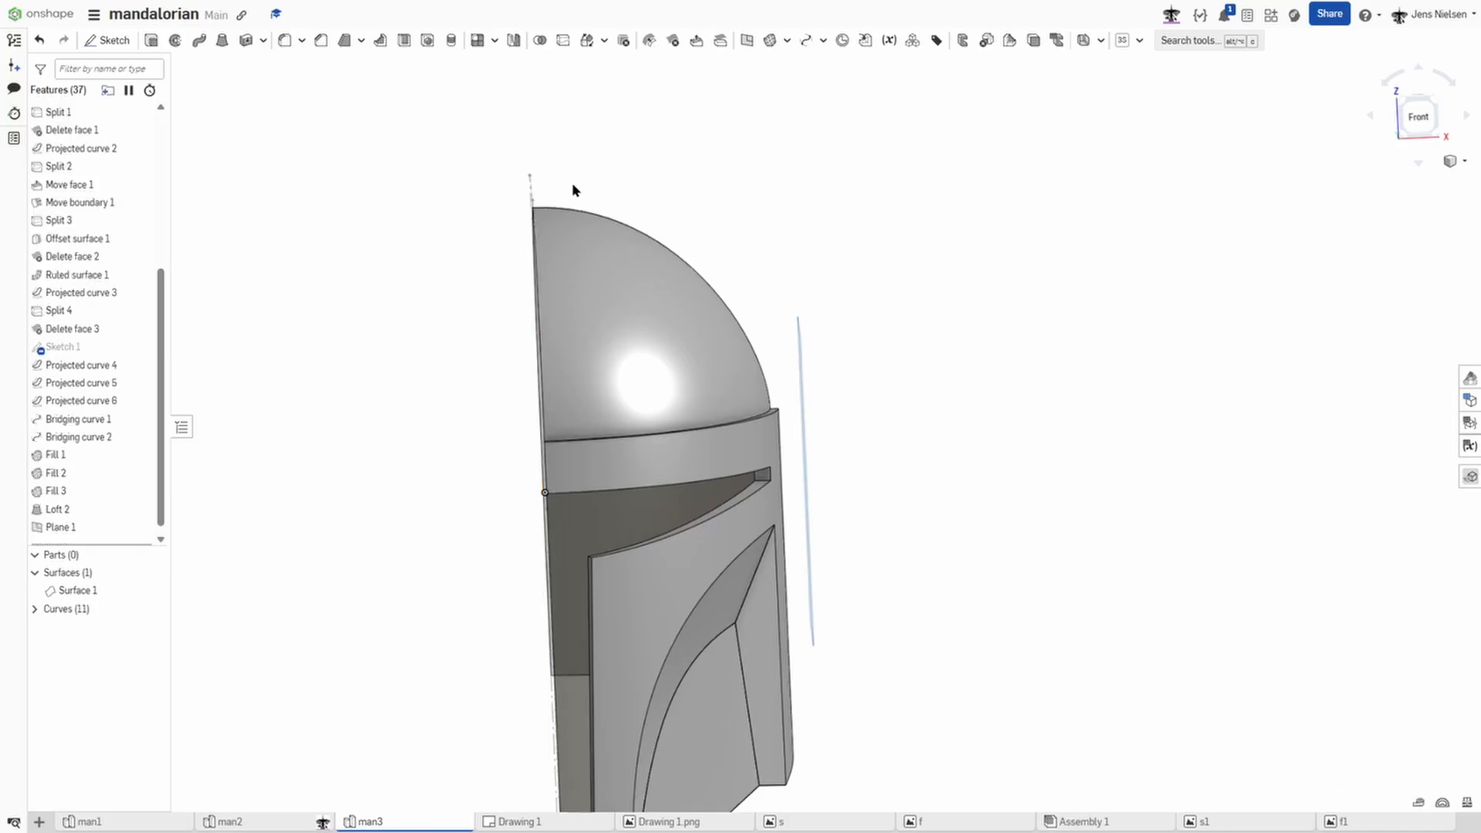
# Step: Start a sketch on the new offset plane and draw a circle about 22 mm in diameter centred on the origin
pyautogui.press('s')
pyautogui.click(986, 424)
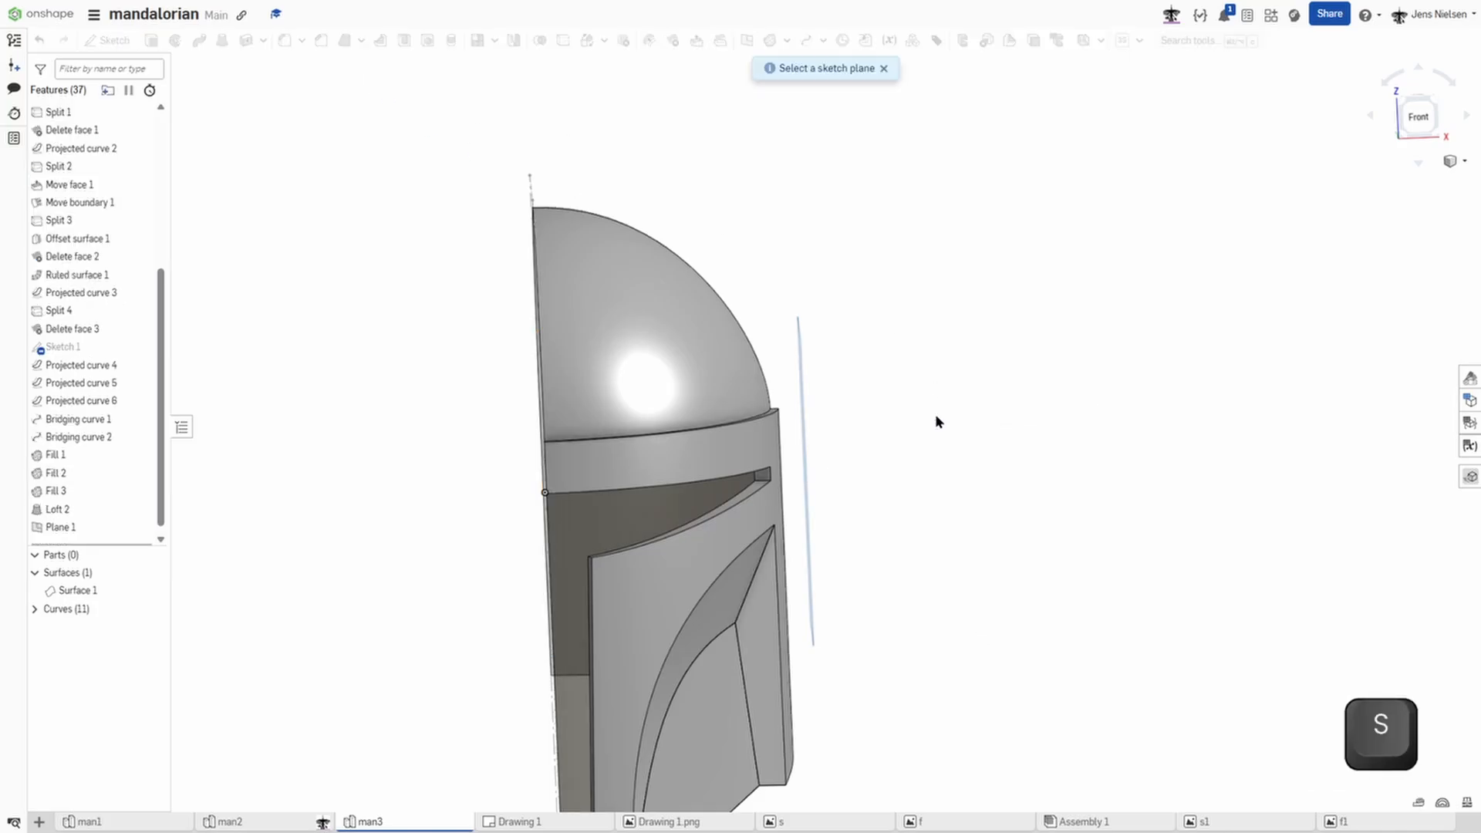
pyautogui.click(808, 448)
pyautogui.press('n')
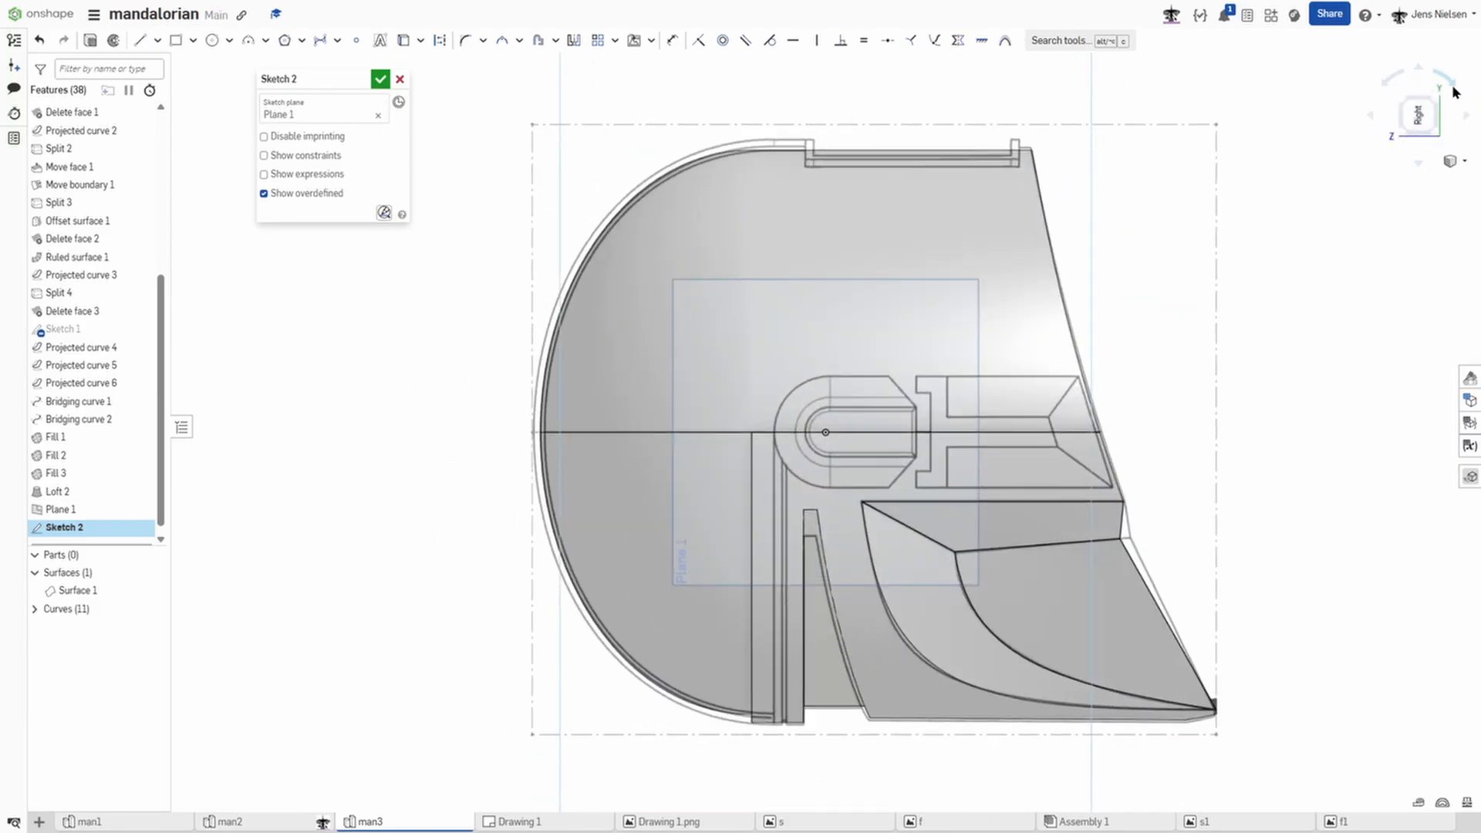
pyautogui.click(1452, 85)
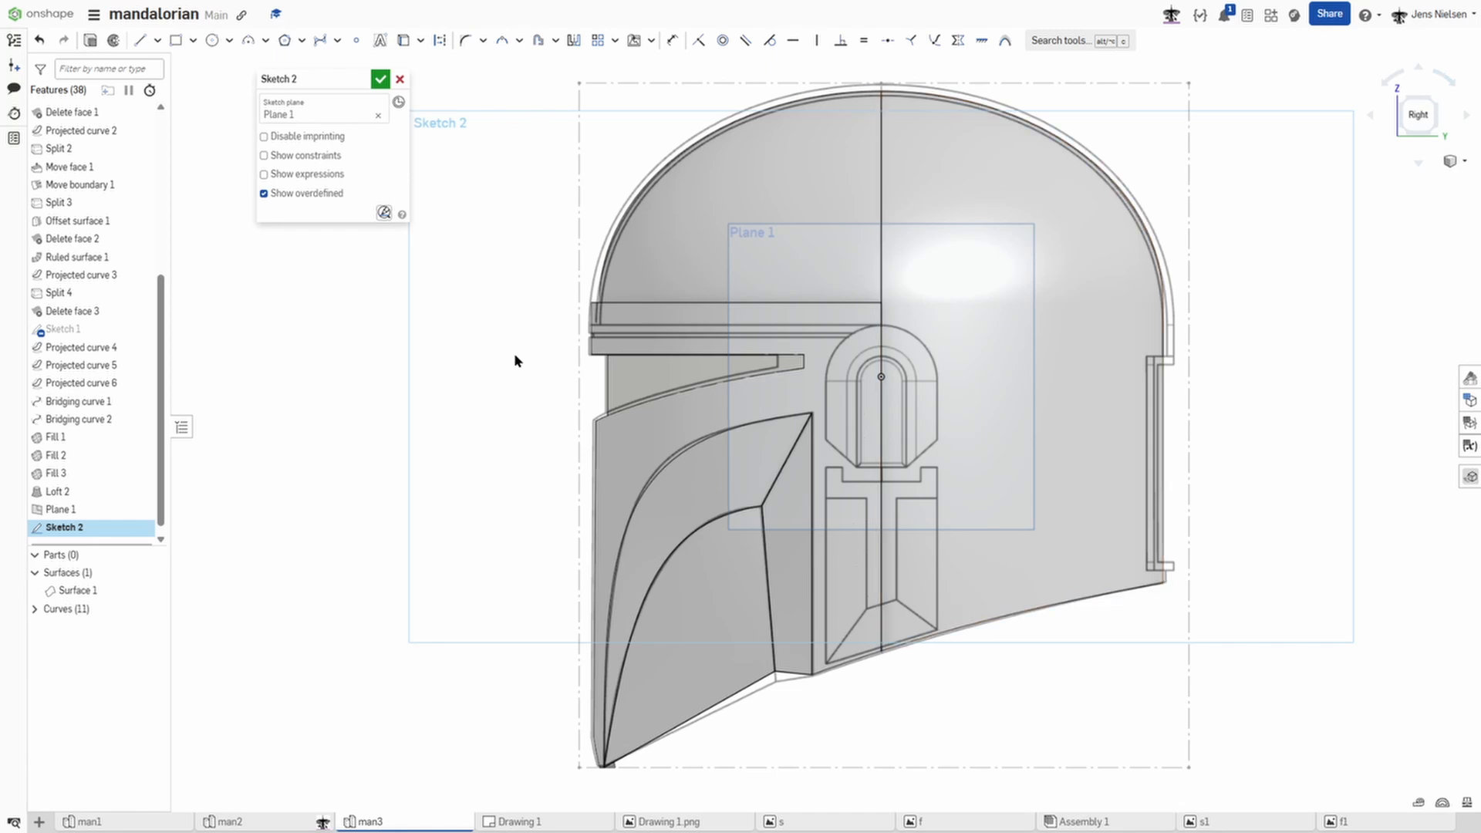
pyautogui.scroll(3, 507, 372)
pyautogui.scroll(2, 814, 488)
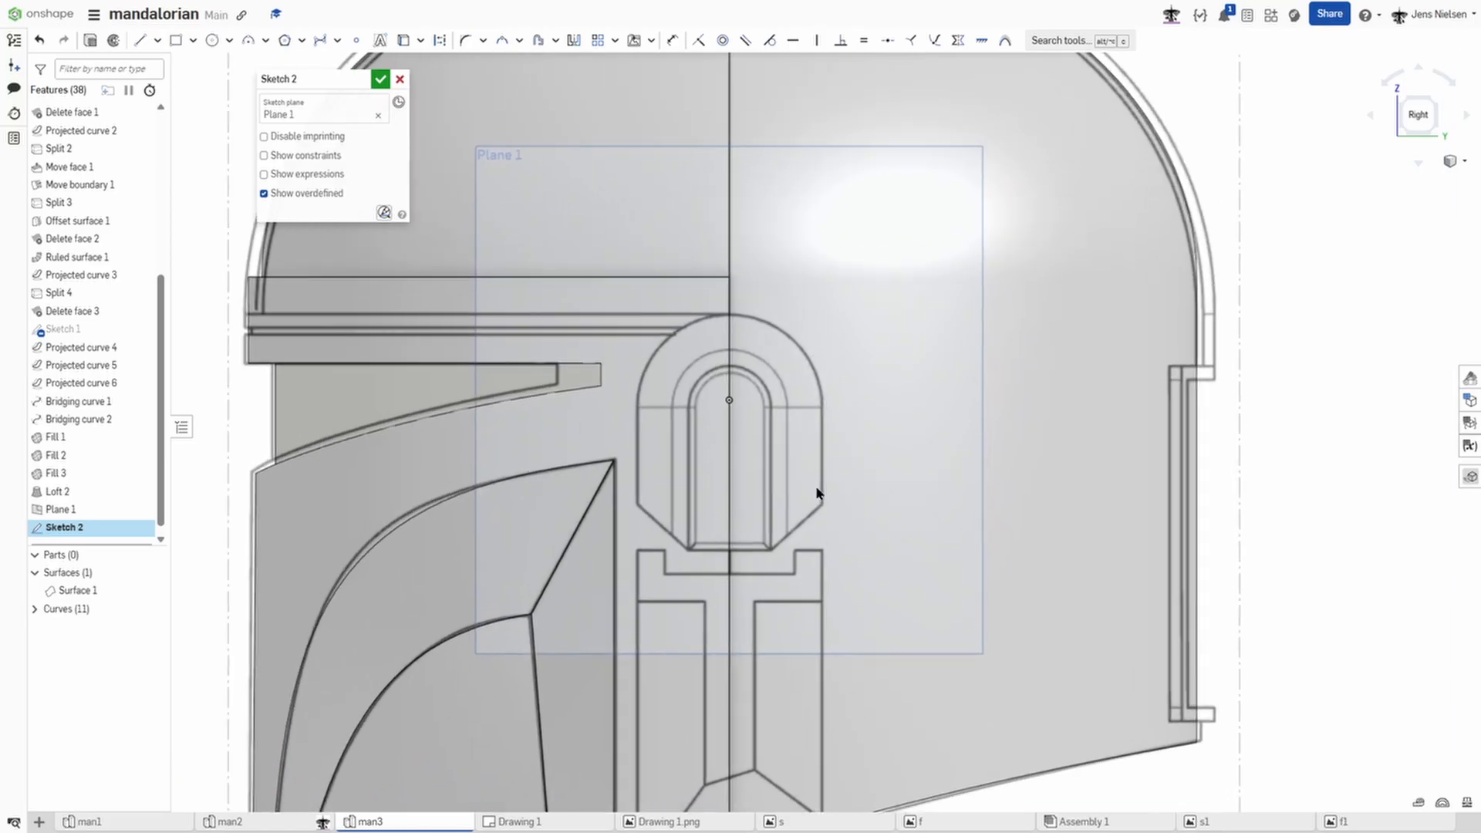
pyautogui.scroll(-1, 815, 488)
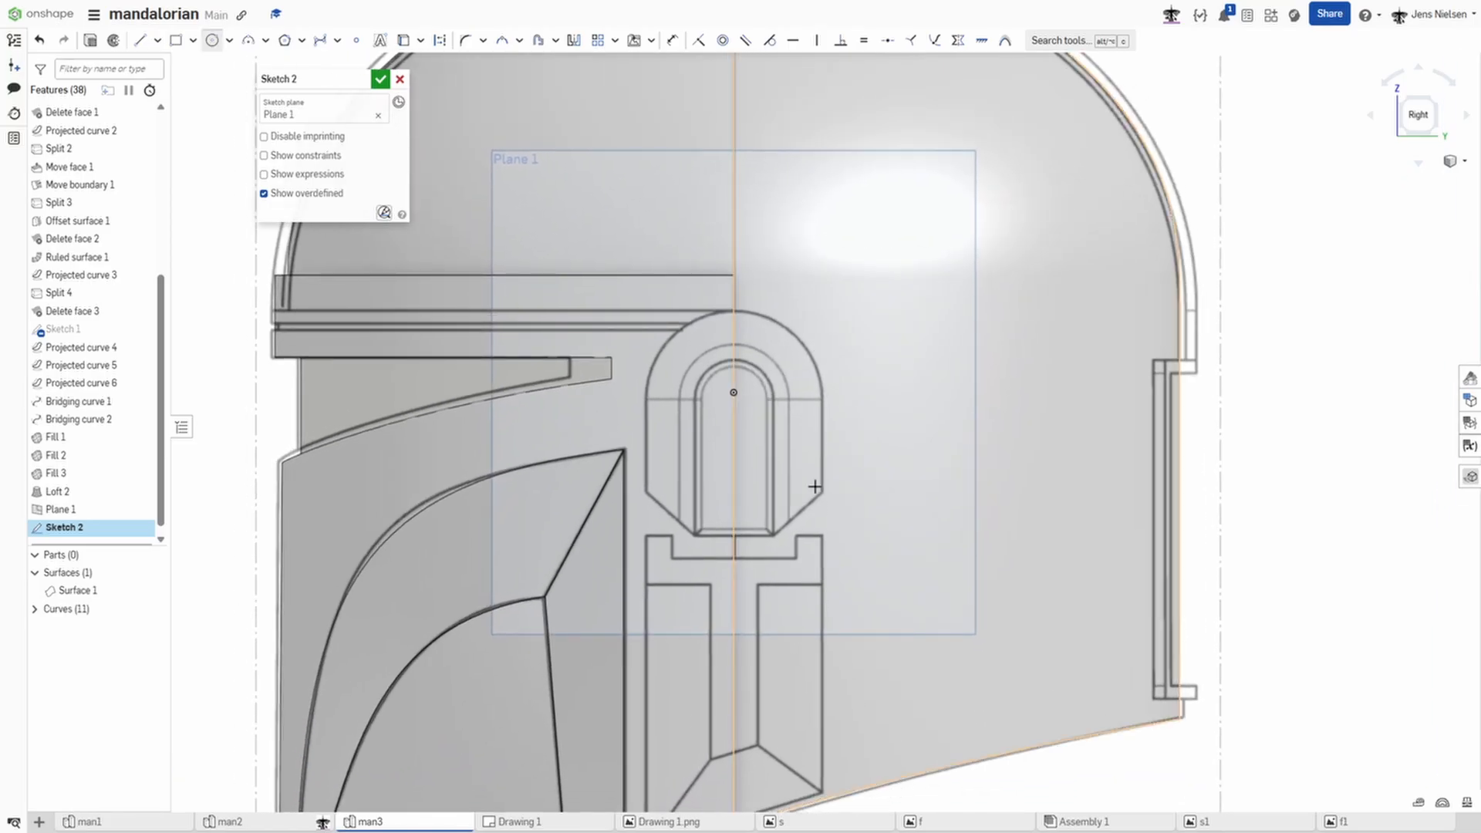
pyautogui.press('c')
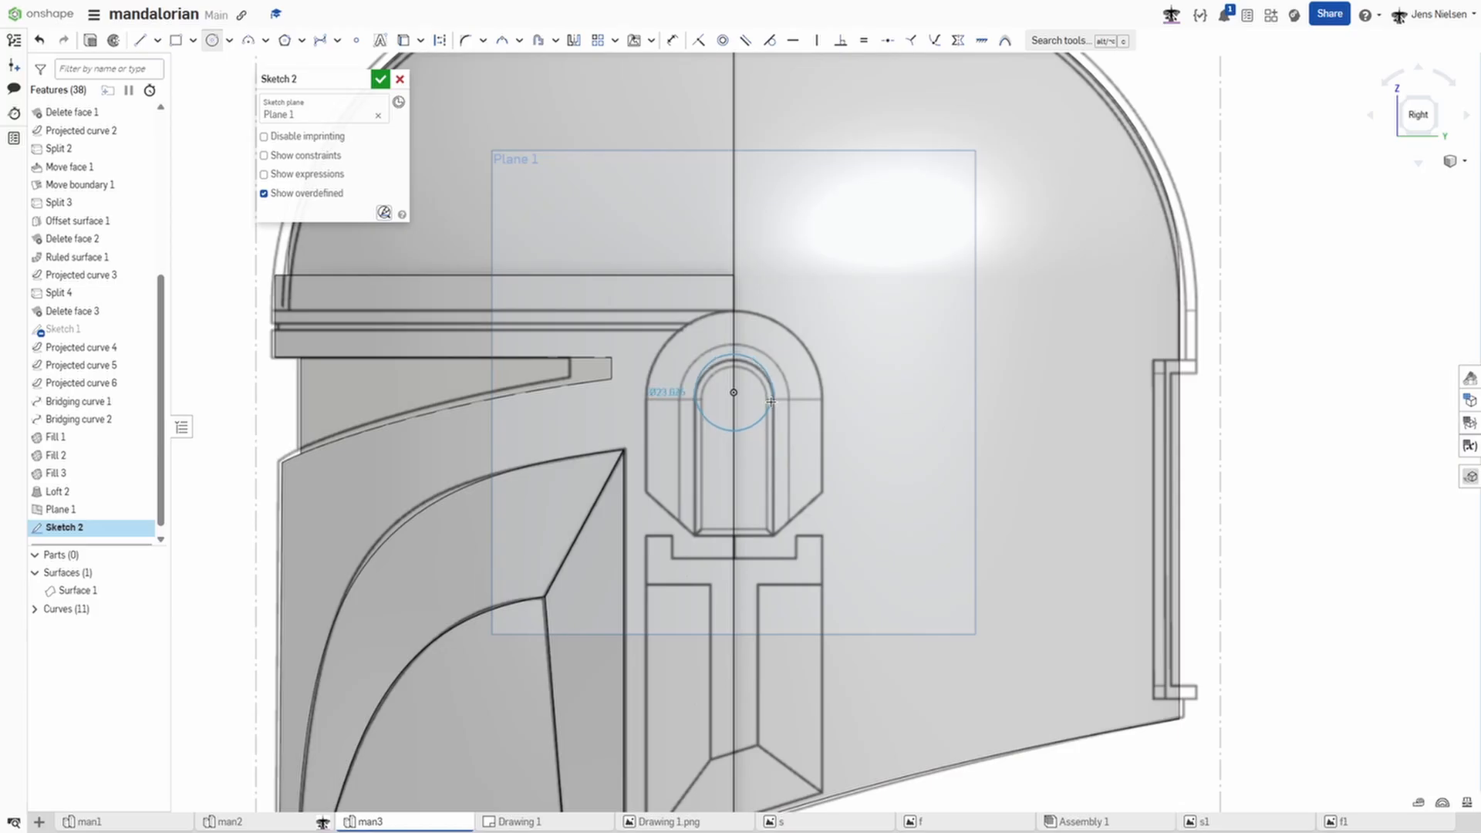
pyautogui.click(770, 401)
pyautogui.press('Escape')
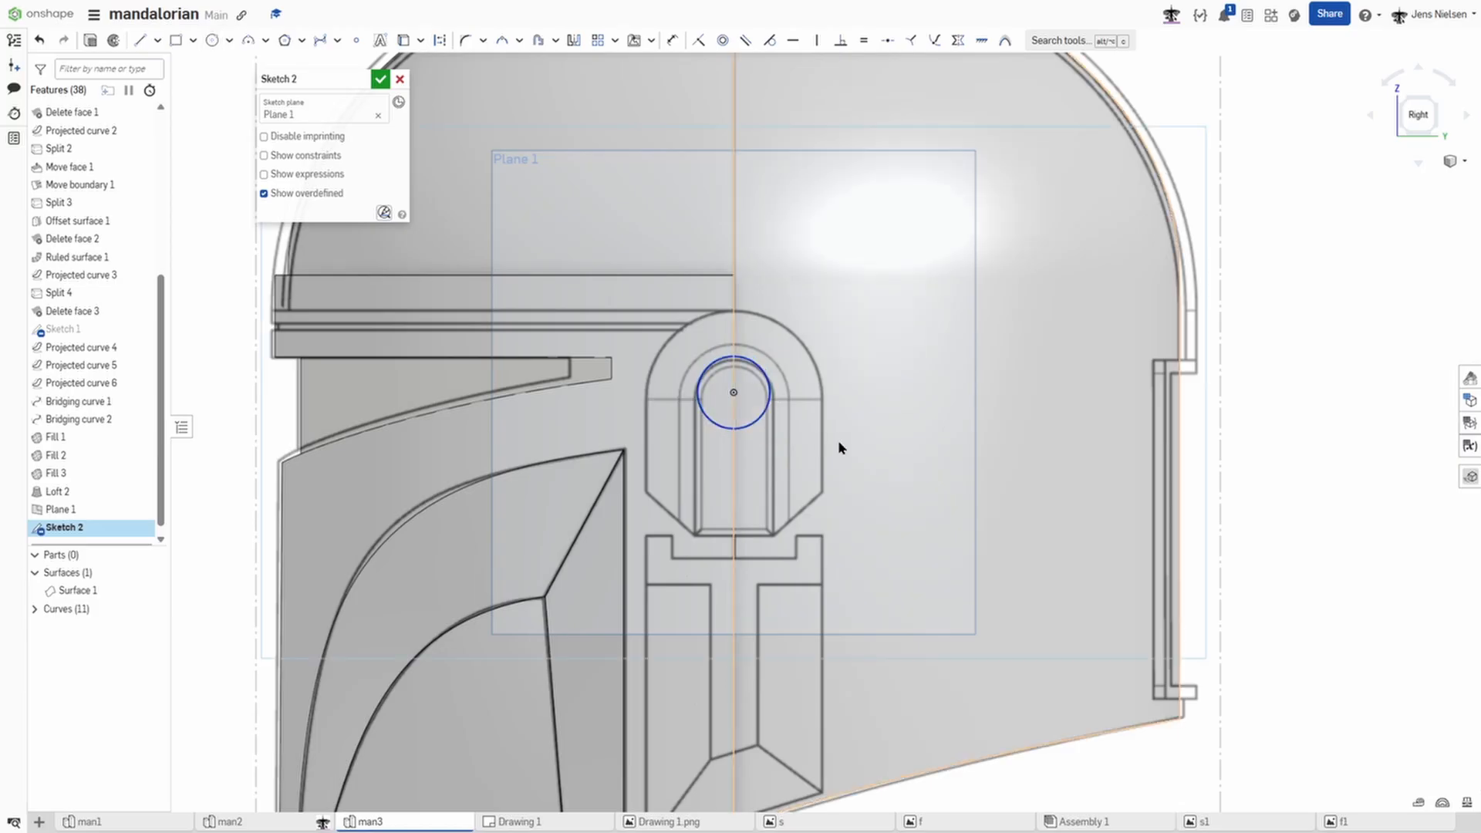
# Step: Draw a rectangle about 22 by 43 mm from the circle's horizontal diameter down to the ear slot's base, and make its upper edge construction
pyautogui.press('g')
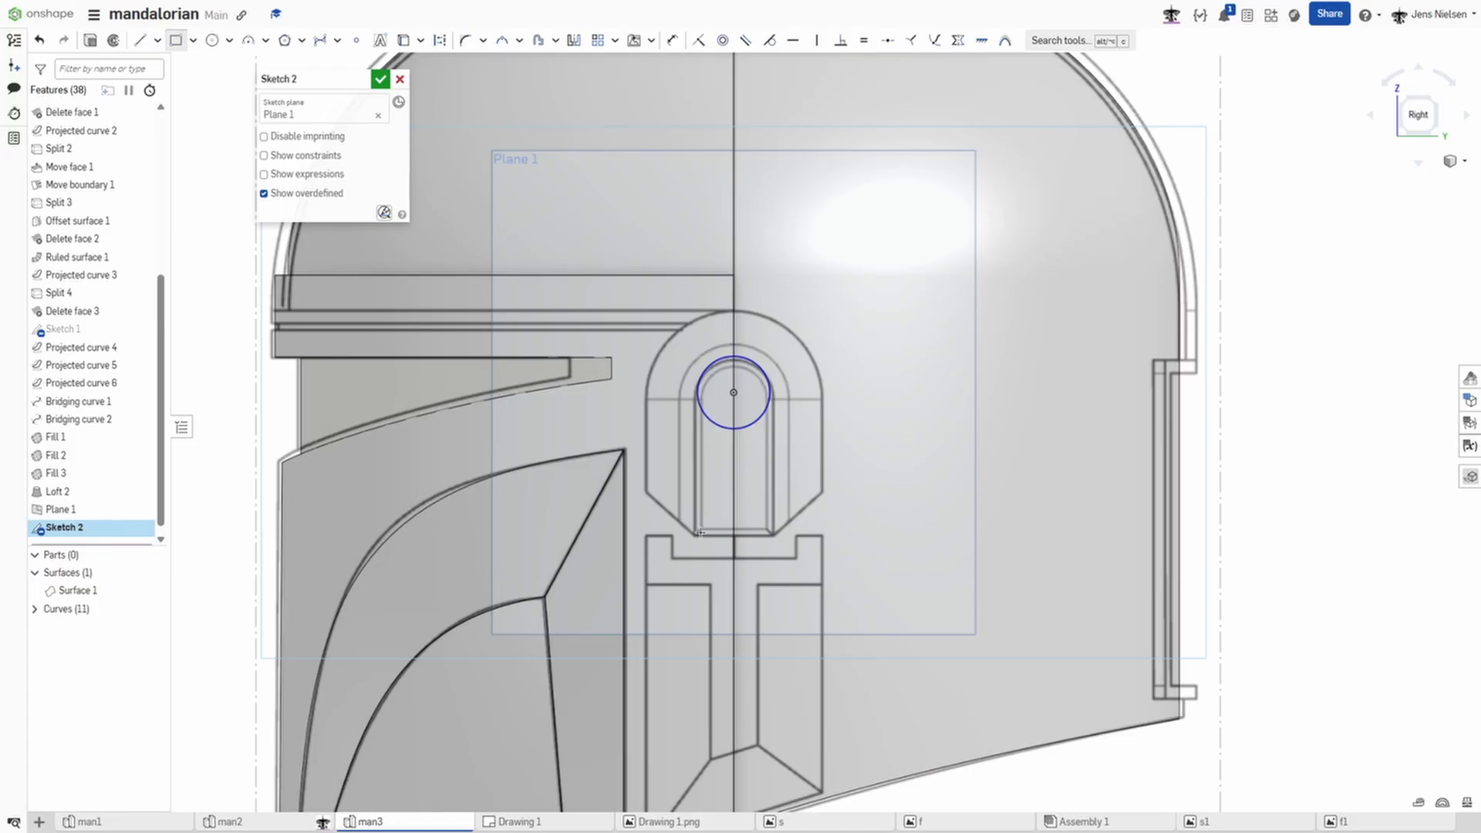
pyautogui.click(771, 397)
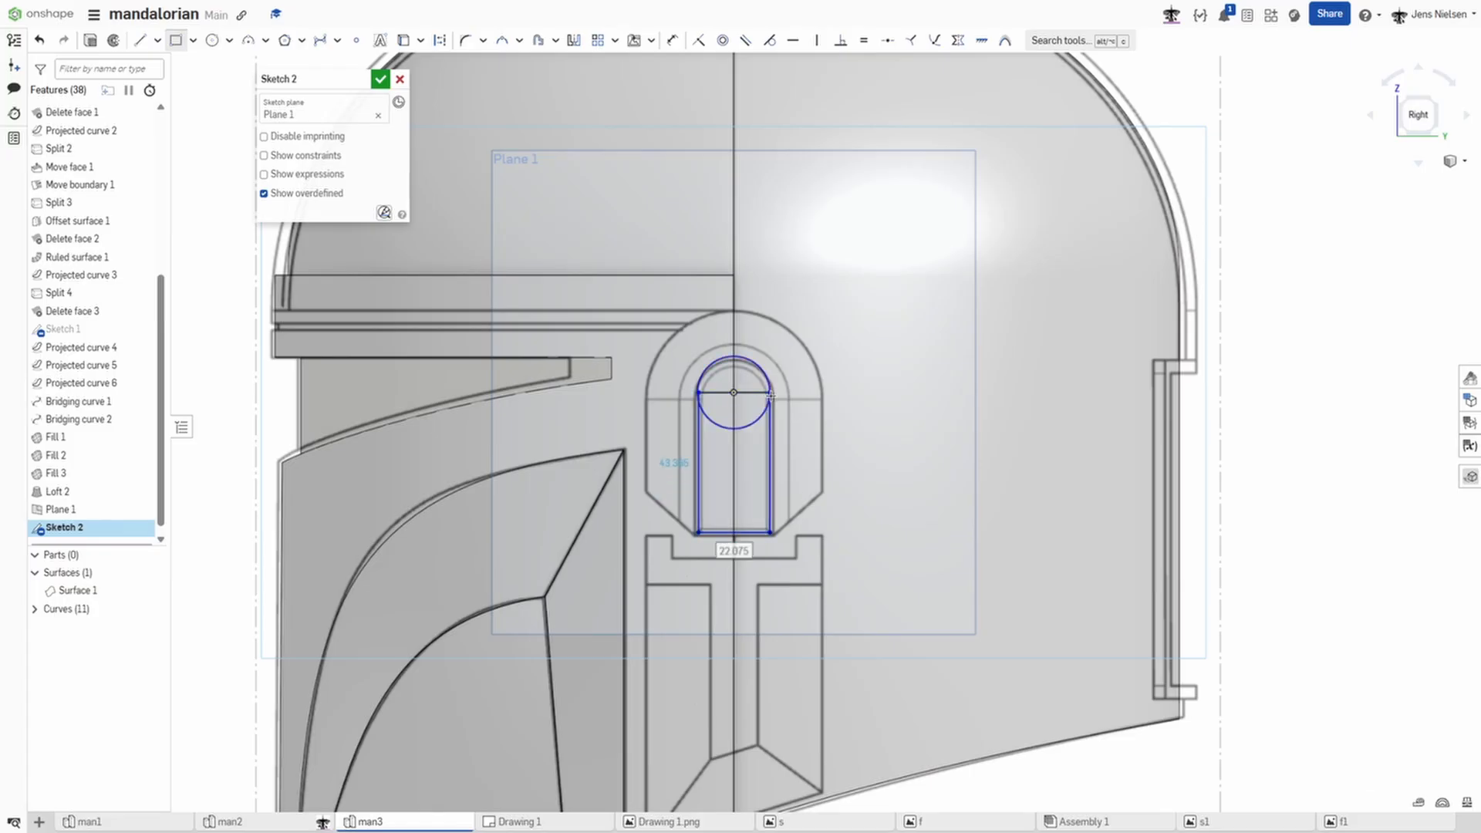
pyautogui.press('Escape')
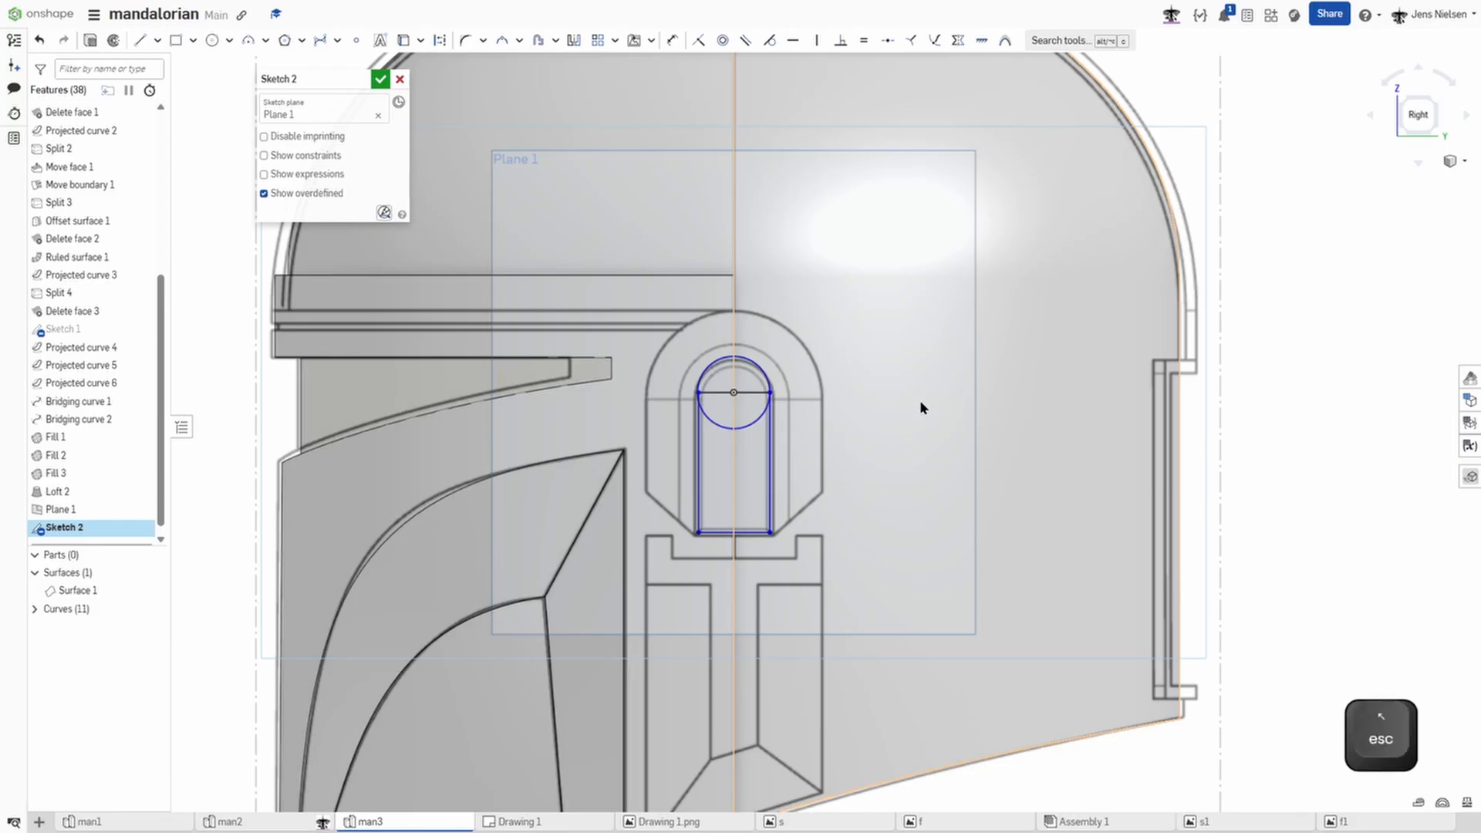
pyautogui.scroll(3, 919, 400)
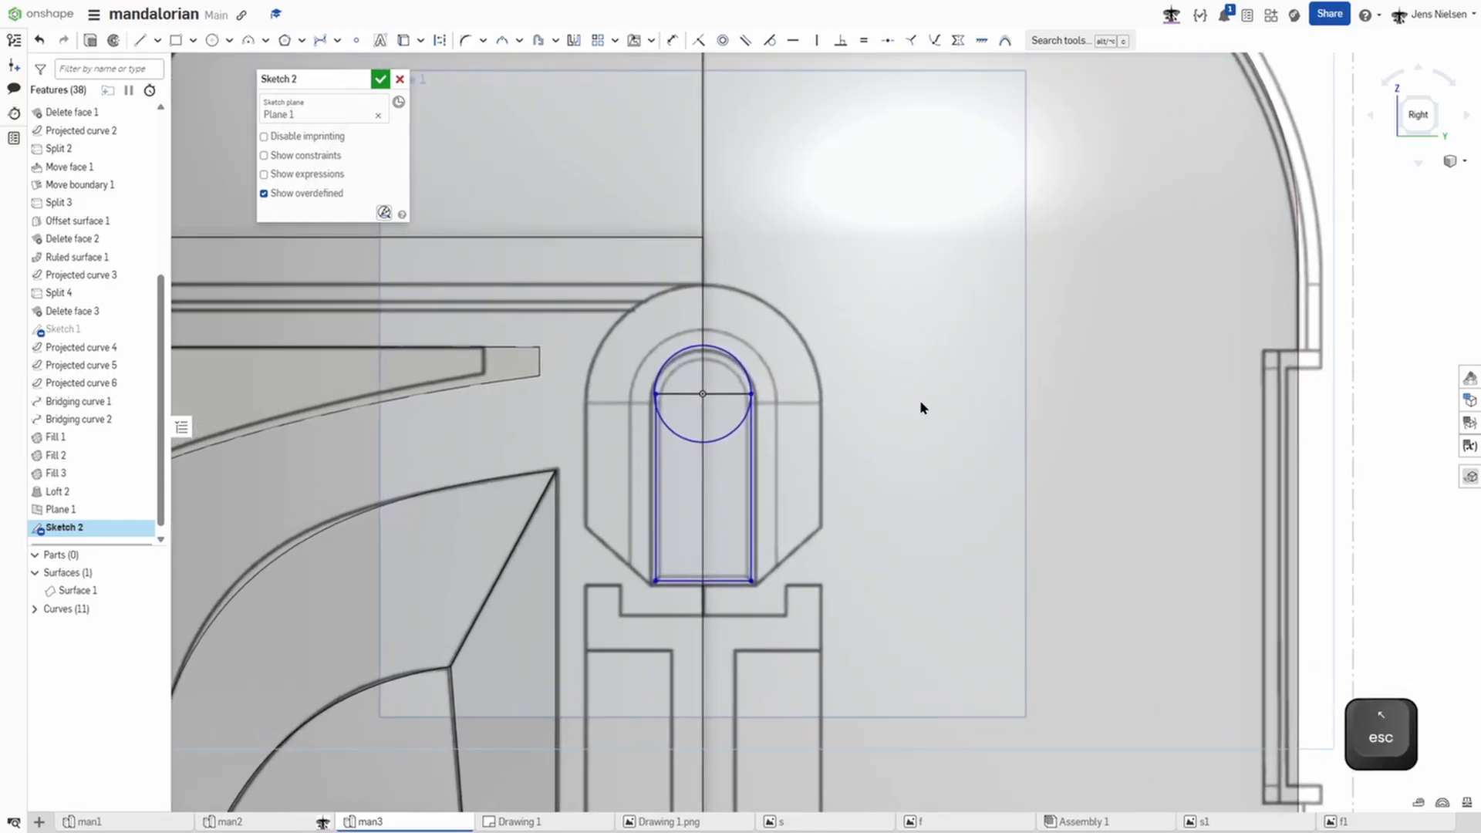
pyautogui.click(730, 393)
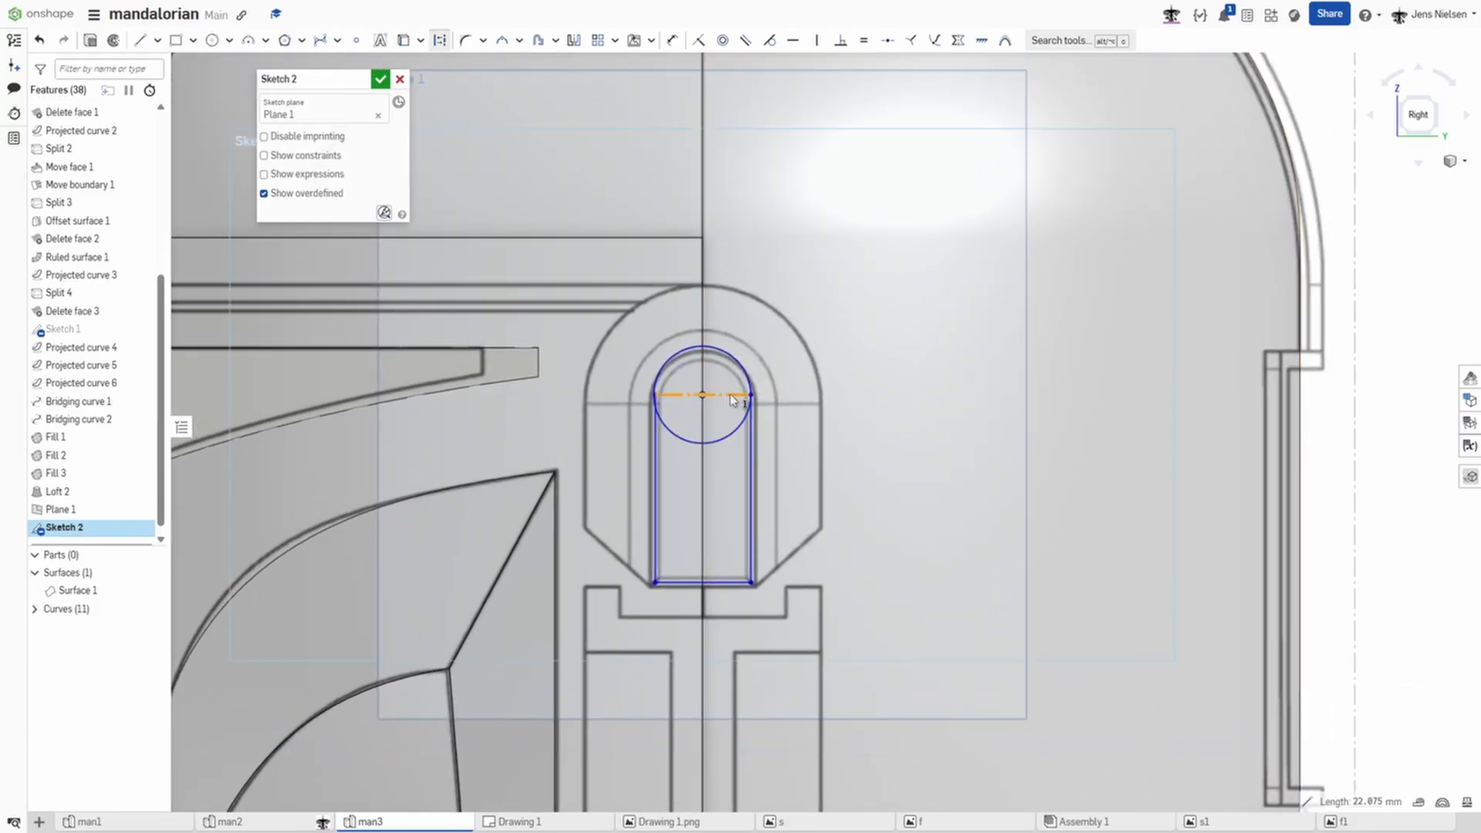
pyautogui.press('q')
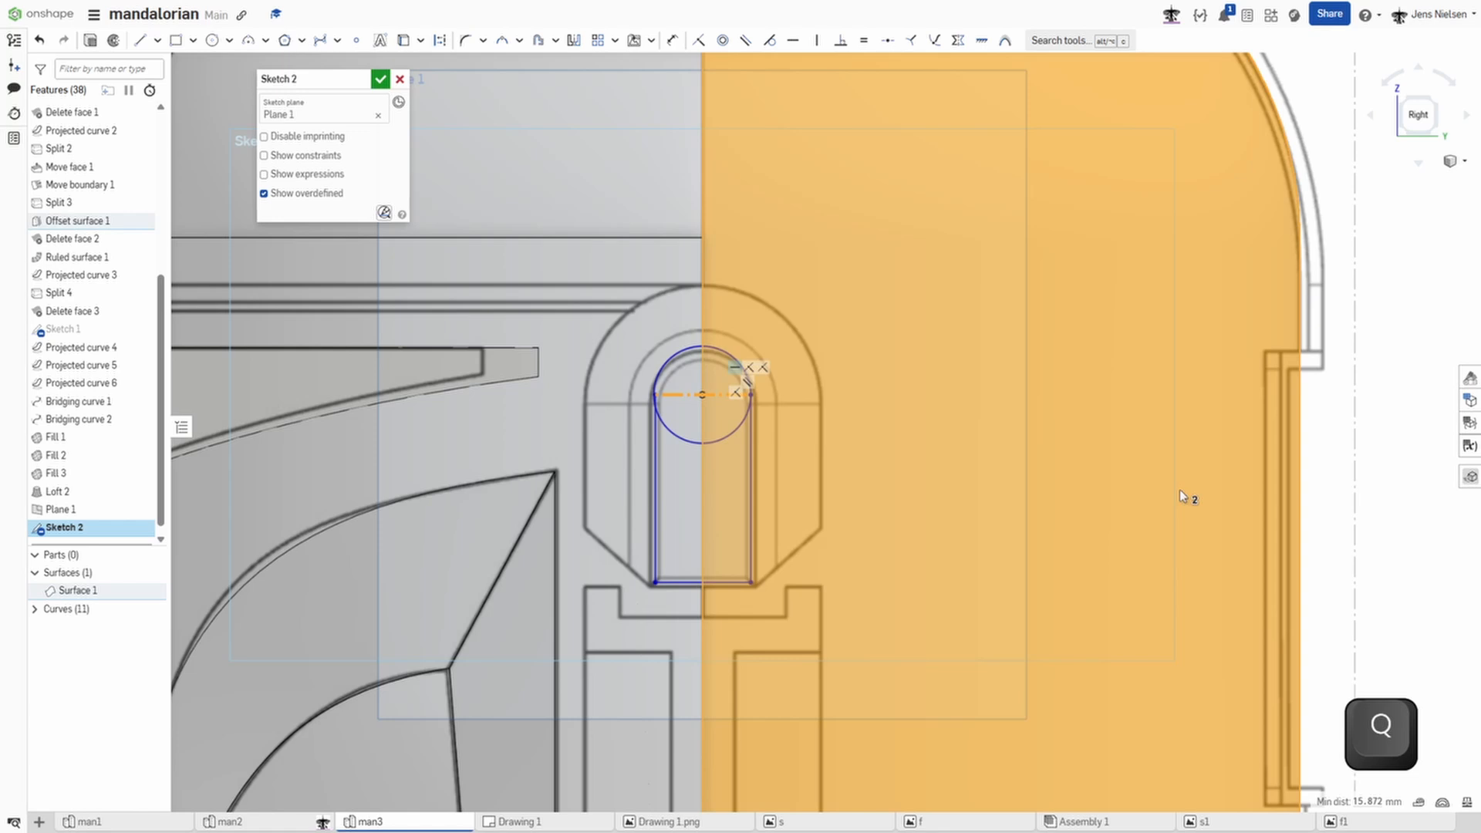
pyautogui.click(1405, 506)
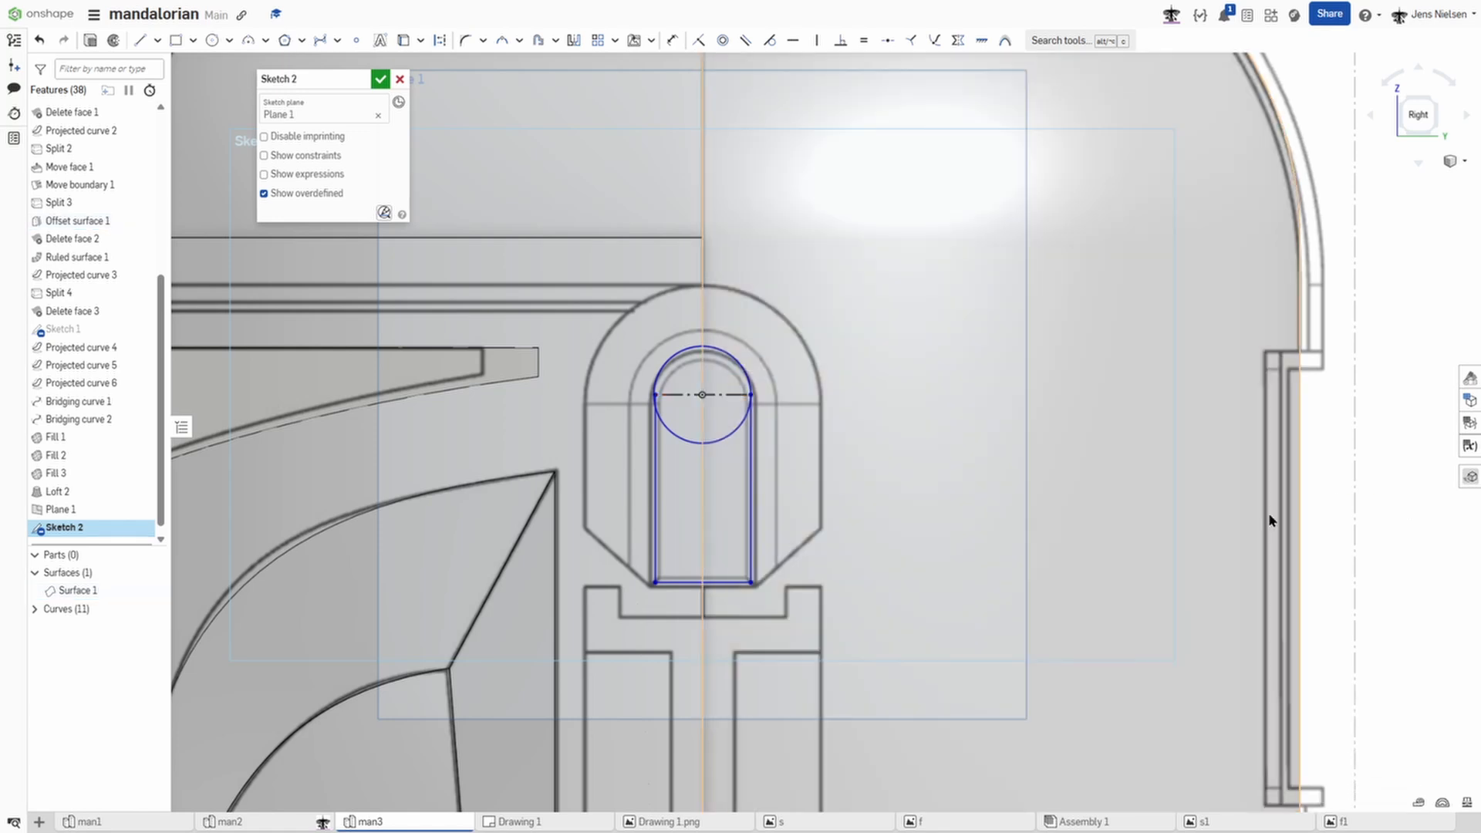
# Step: Trim away the circle's lower half and make the remaining arc's loose end coincident with the rectangle's upper corner
pyautogui.press('m')
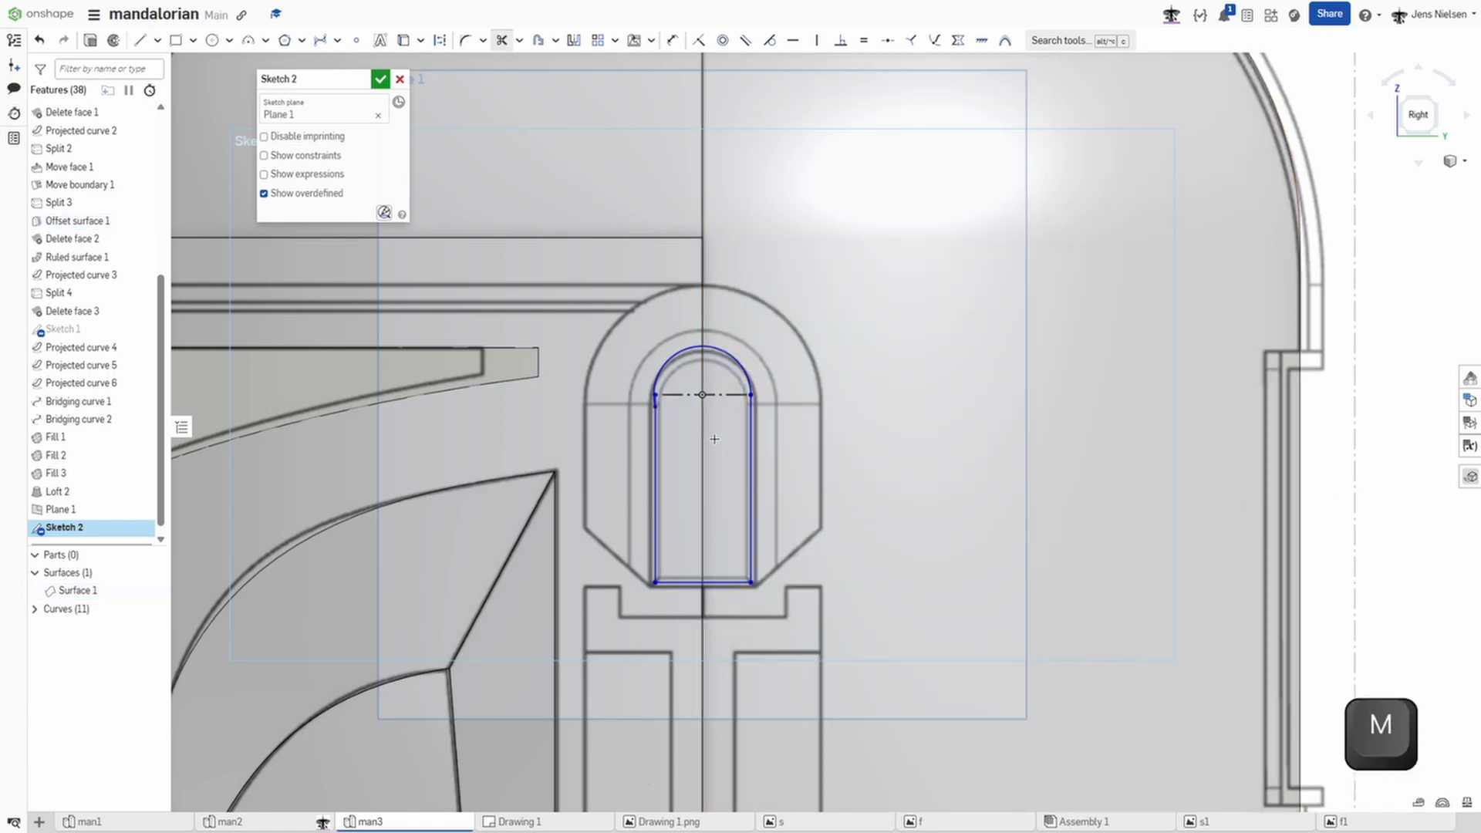
pyautogui.scroll(5, 709, 485)
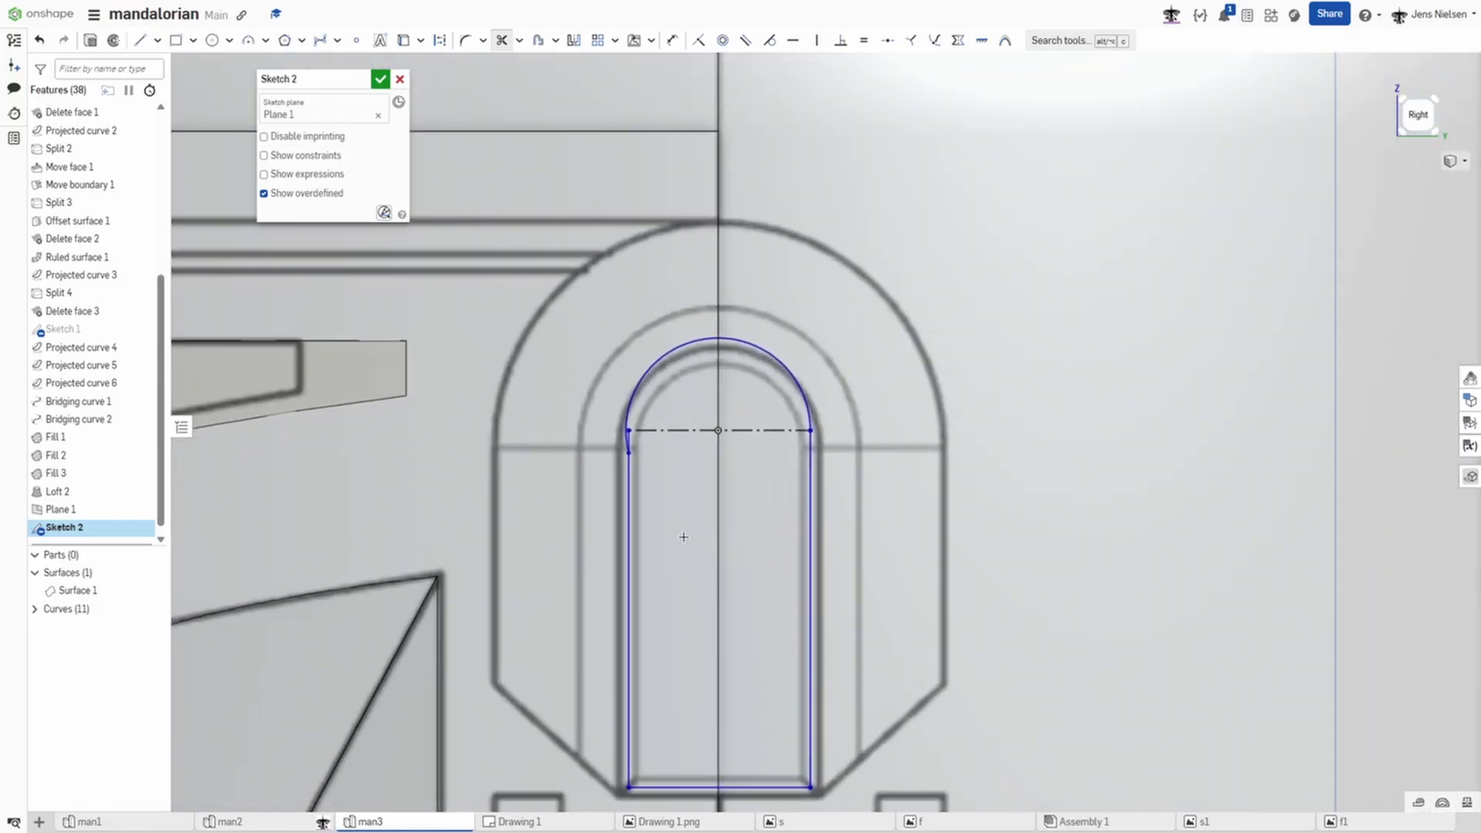
pyautogui.scroll(1, 592, 544)
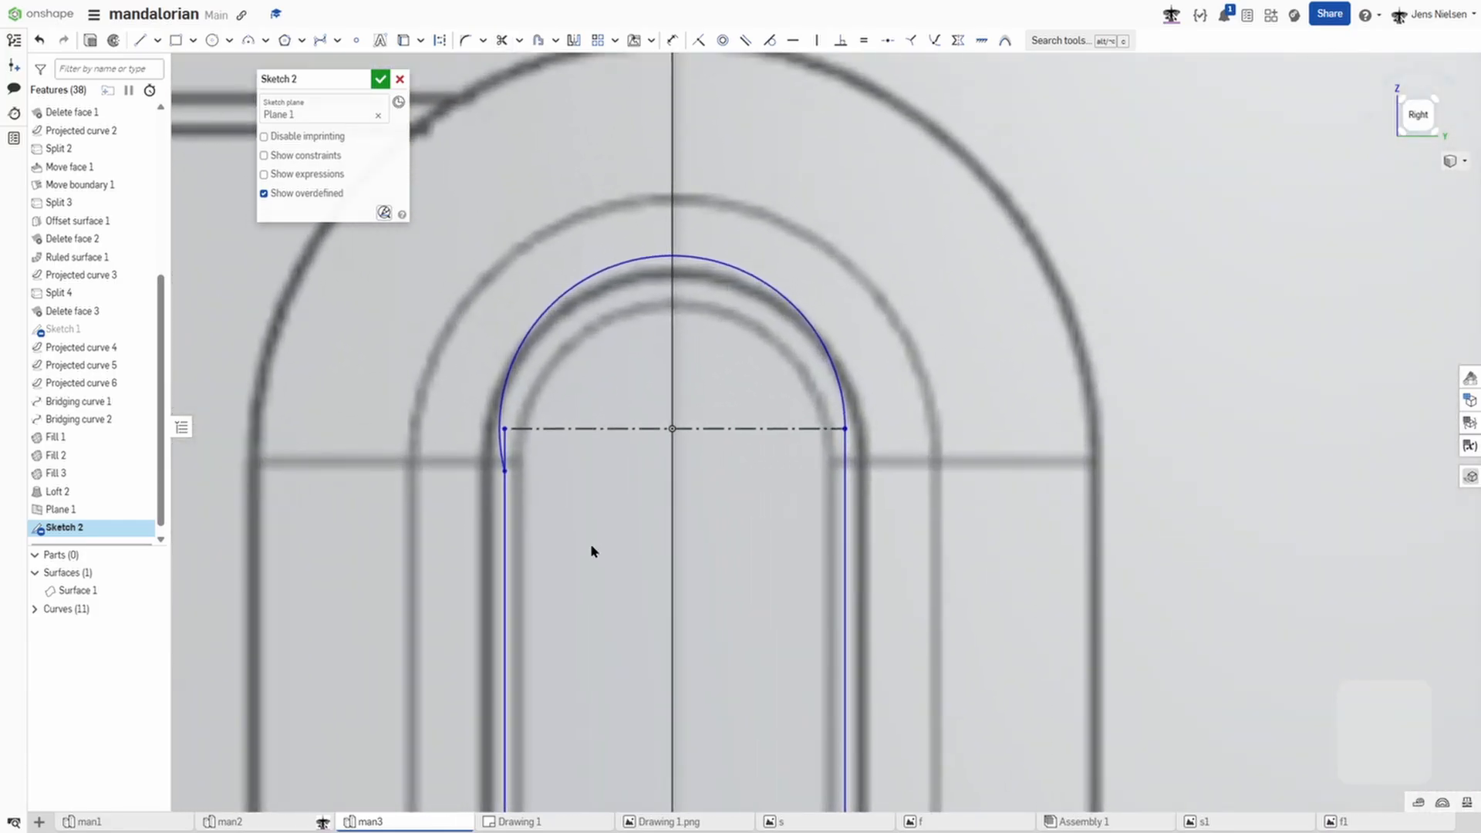
pyautogui.press('i')
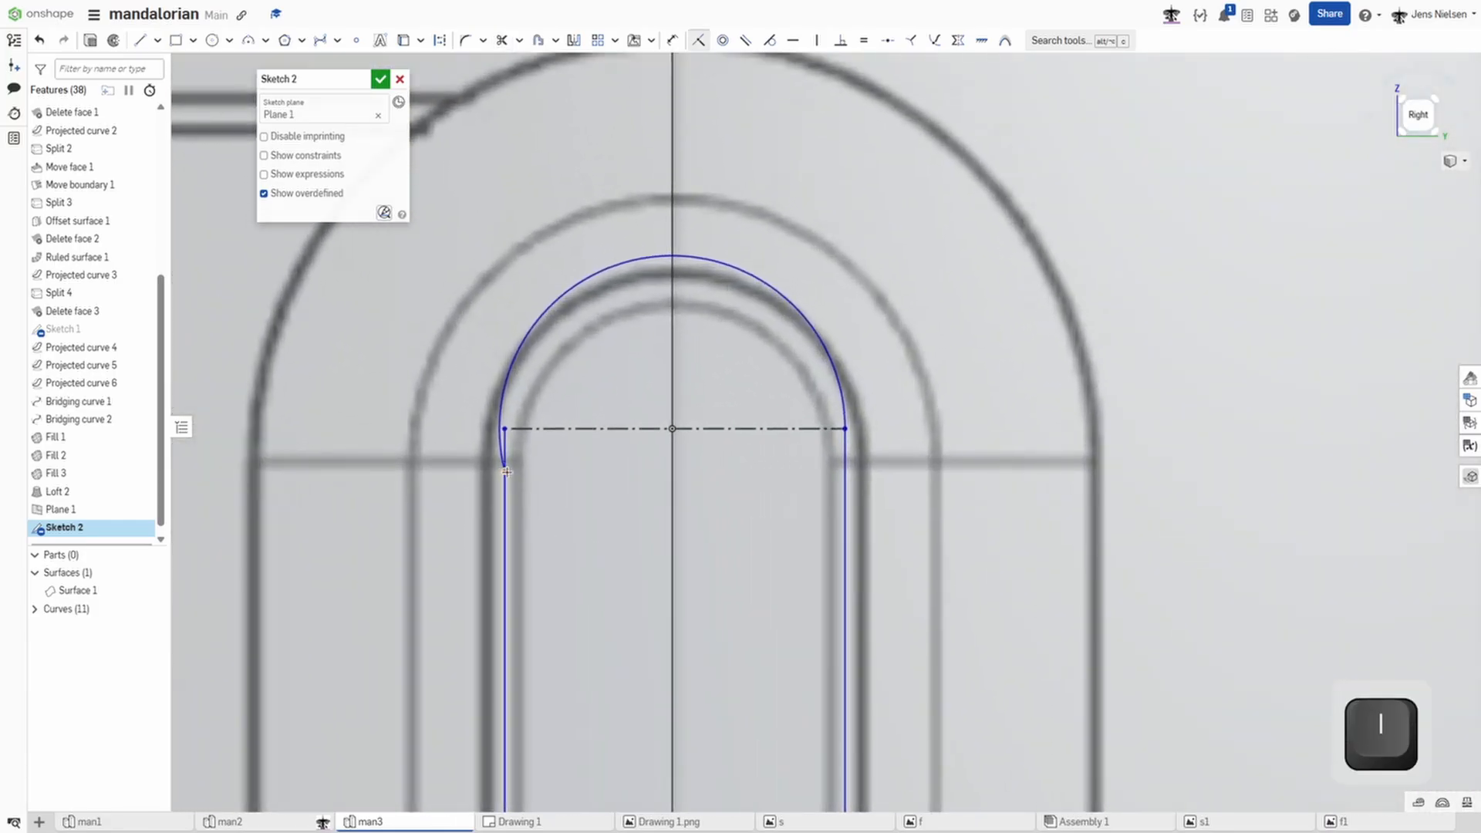
pyautogui.click(506, 471)
pyautogui.click(504, 428)
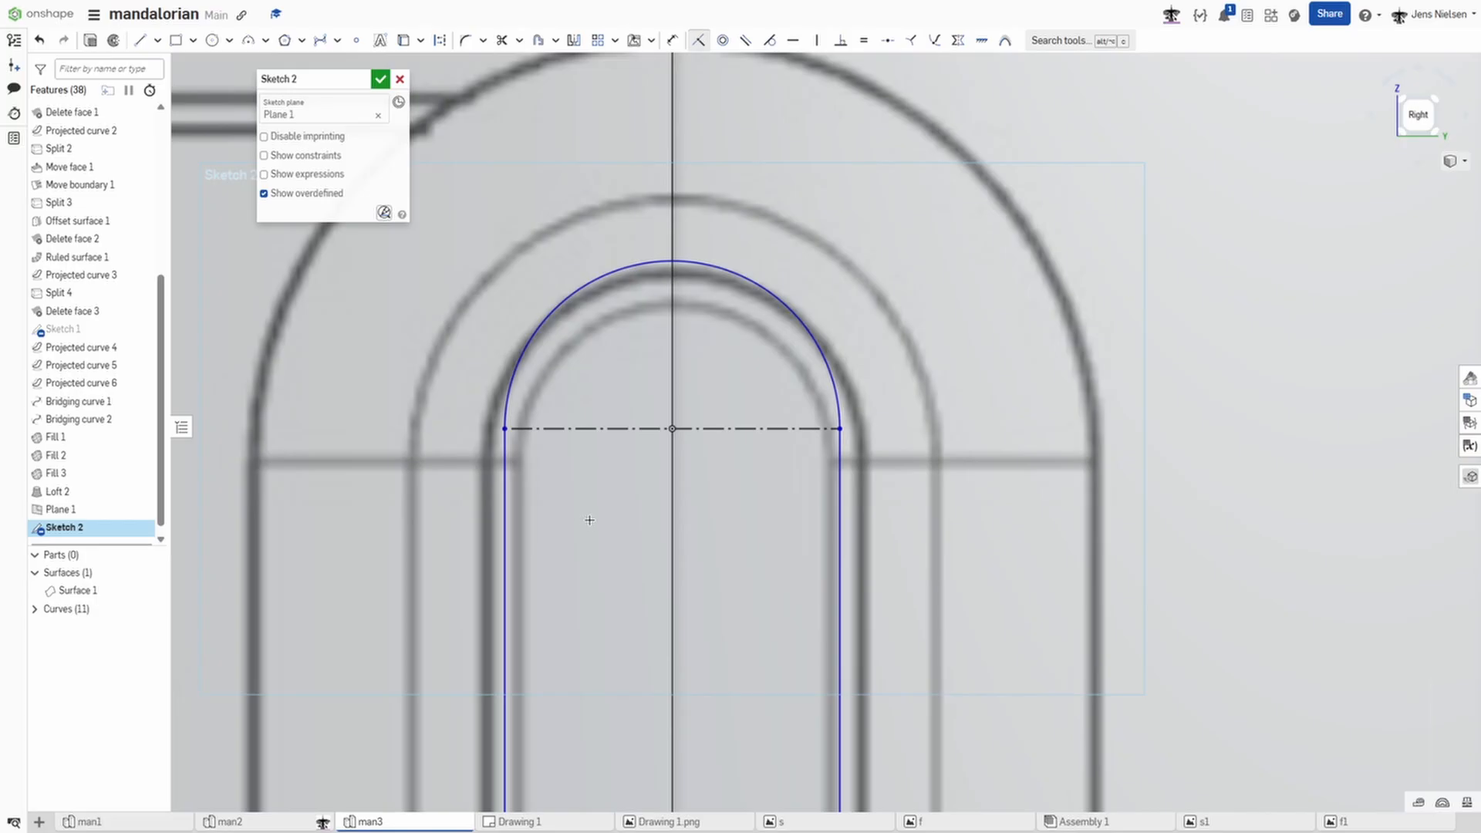
pyautogui.press('Escape')
# Step: Offset the slot's arc and both vertical sides outward by 16 mm to form the ear piece's outer outline
pyautogui.scroll(-6, 590, 520)
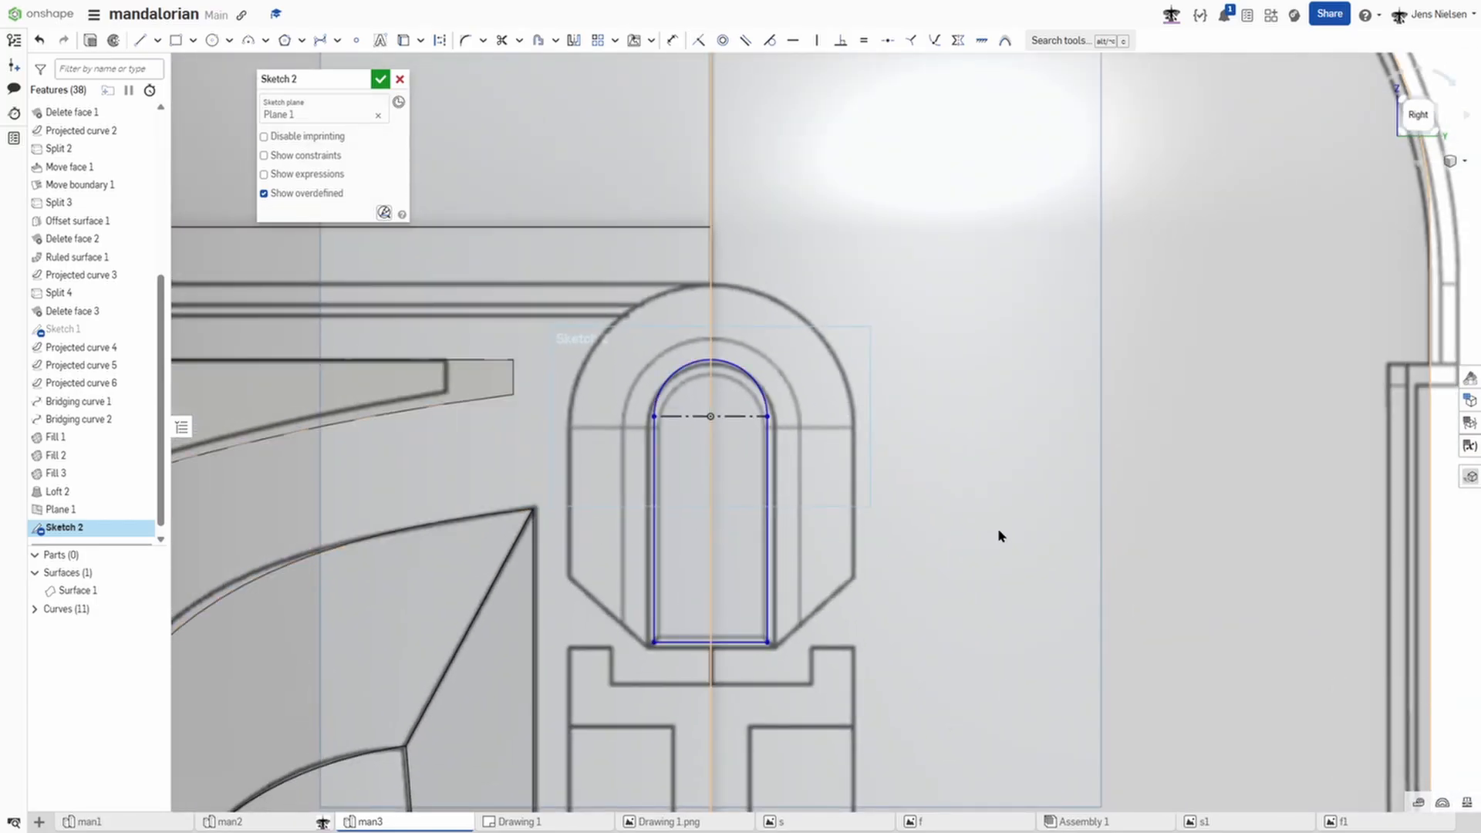
pyautogui.press('o')
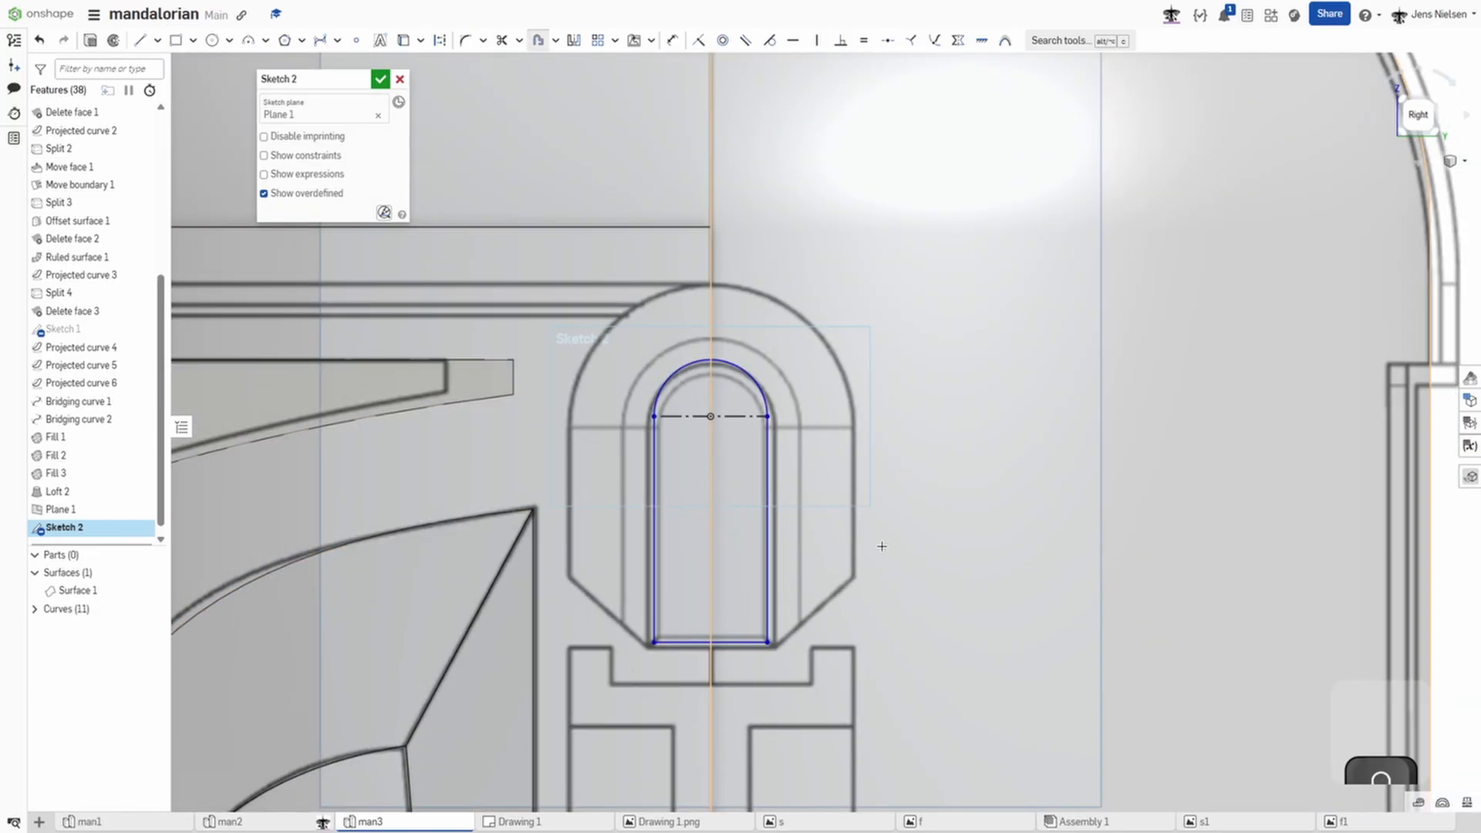
pyautogui.click(770, 590)
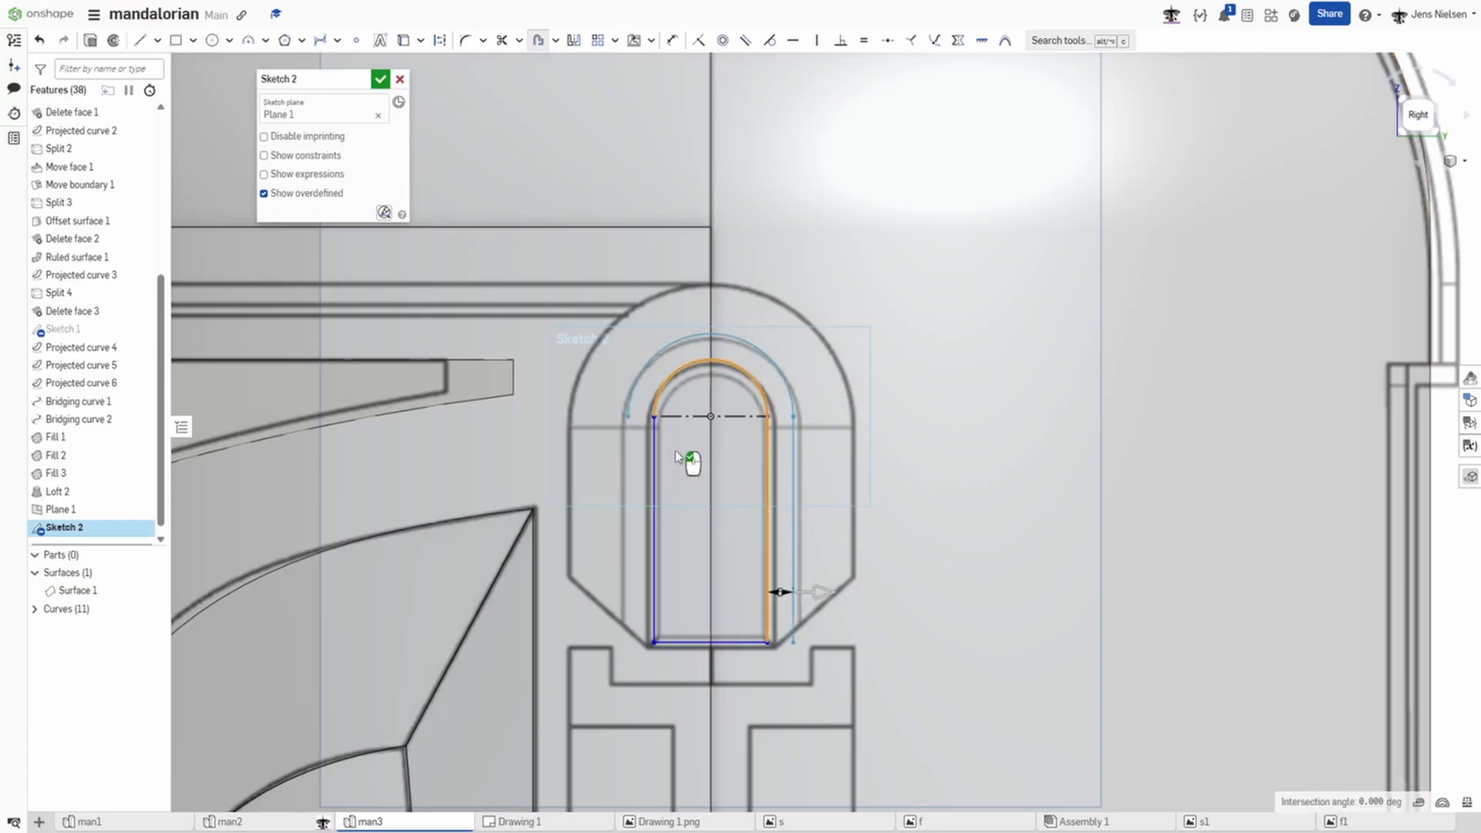
pyautogui.click(652, 471)
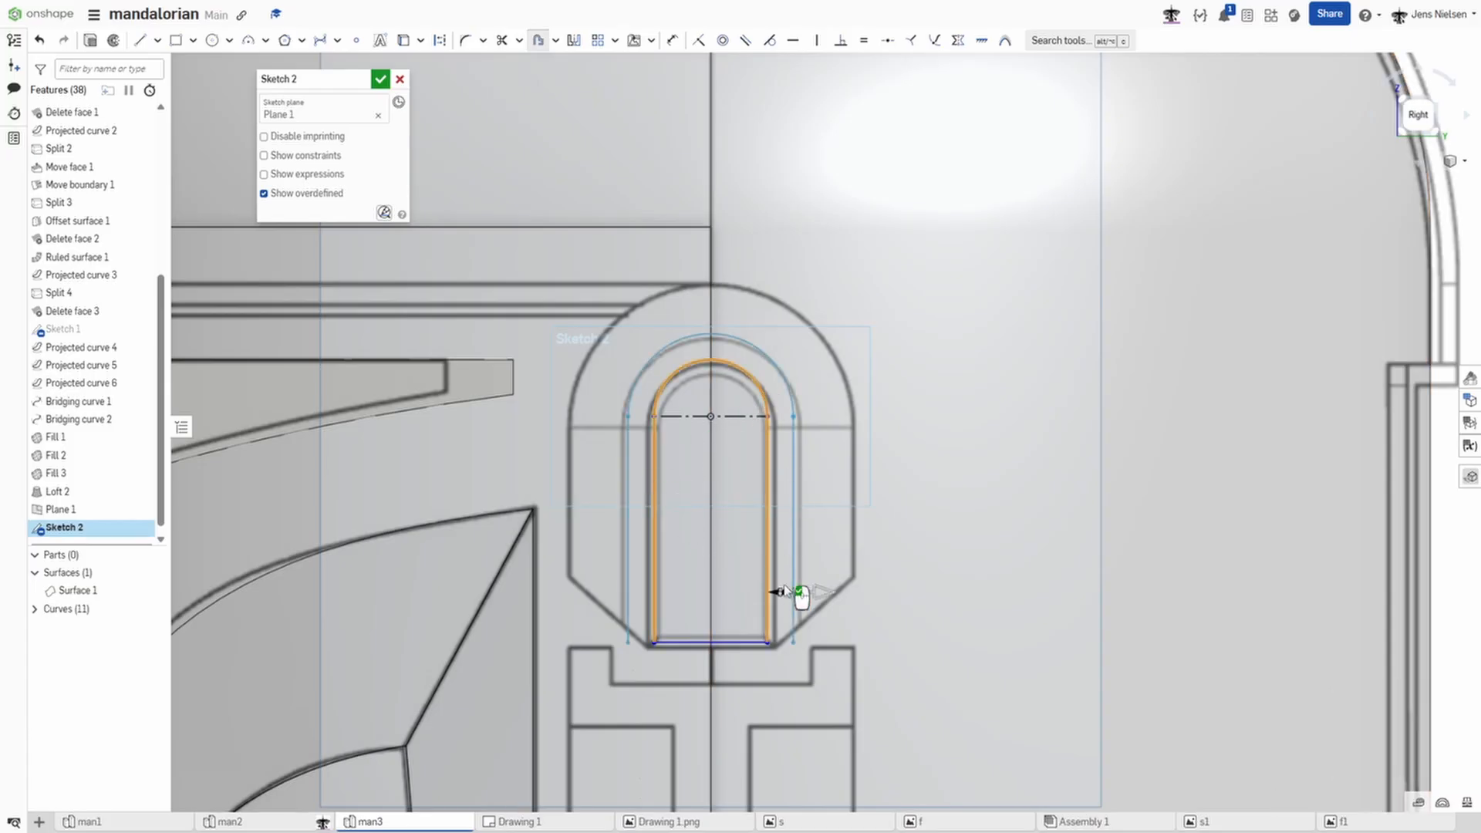
pyautogui.moveTo(839, 593); pyautogui.dragTo(877, 595)
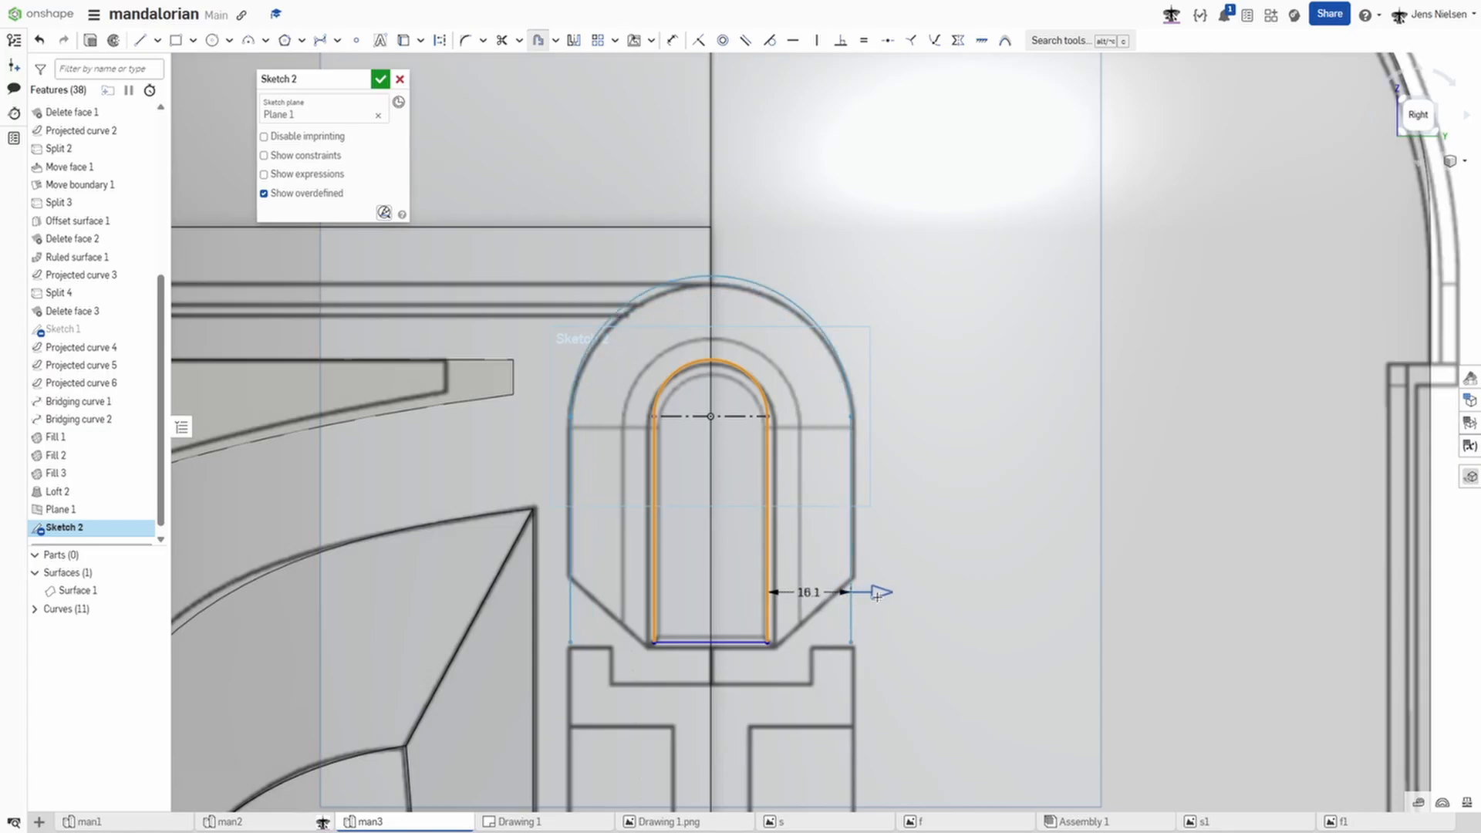
pyautogui.press('Return')
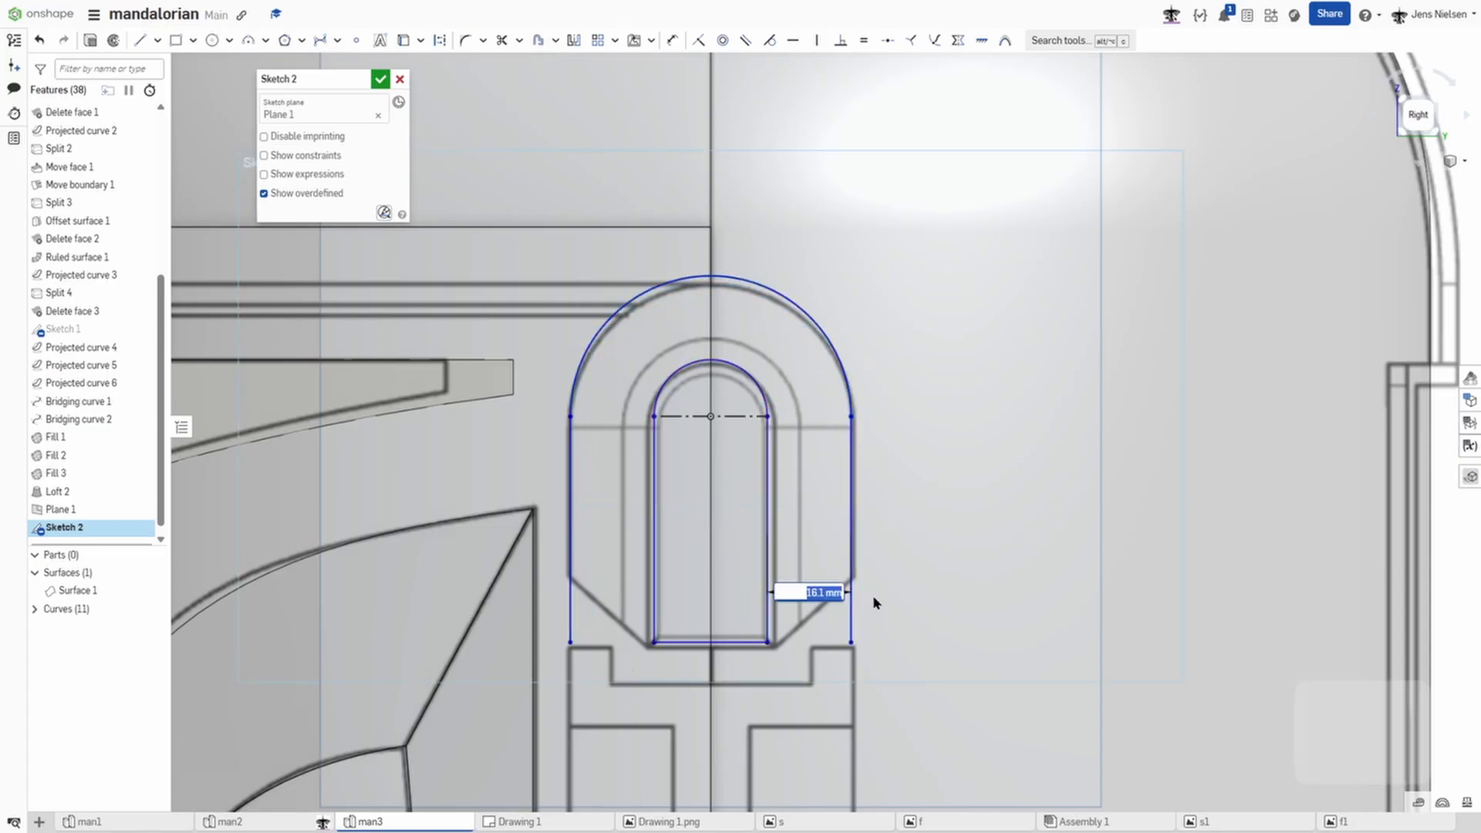
pyautogui.write('16')
pyautogui.press('Return')
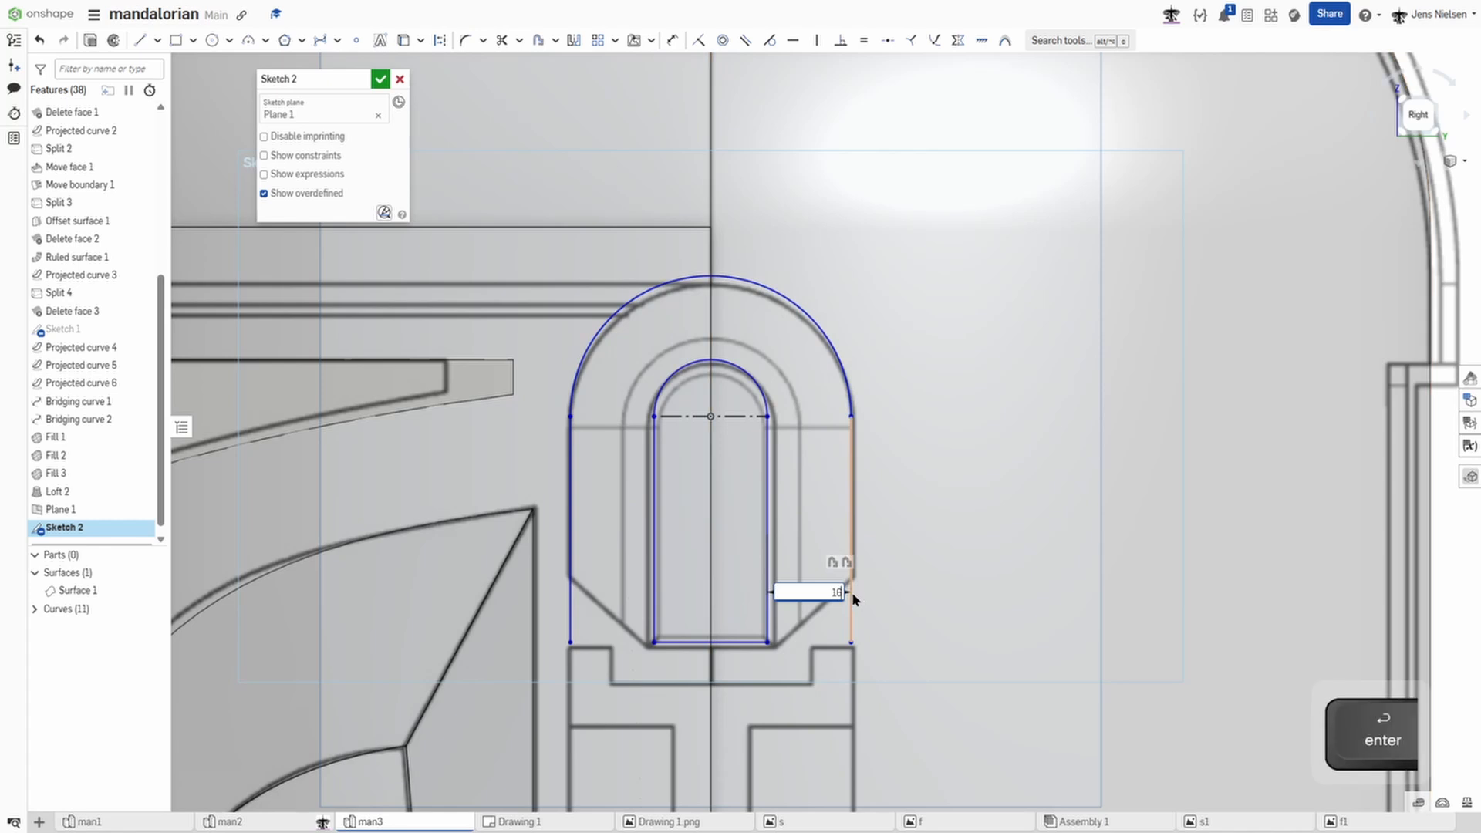
pyautogui.press('Escape')
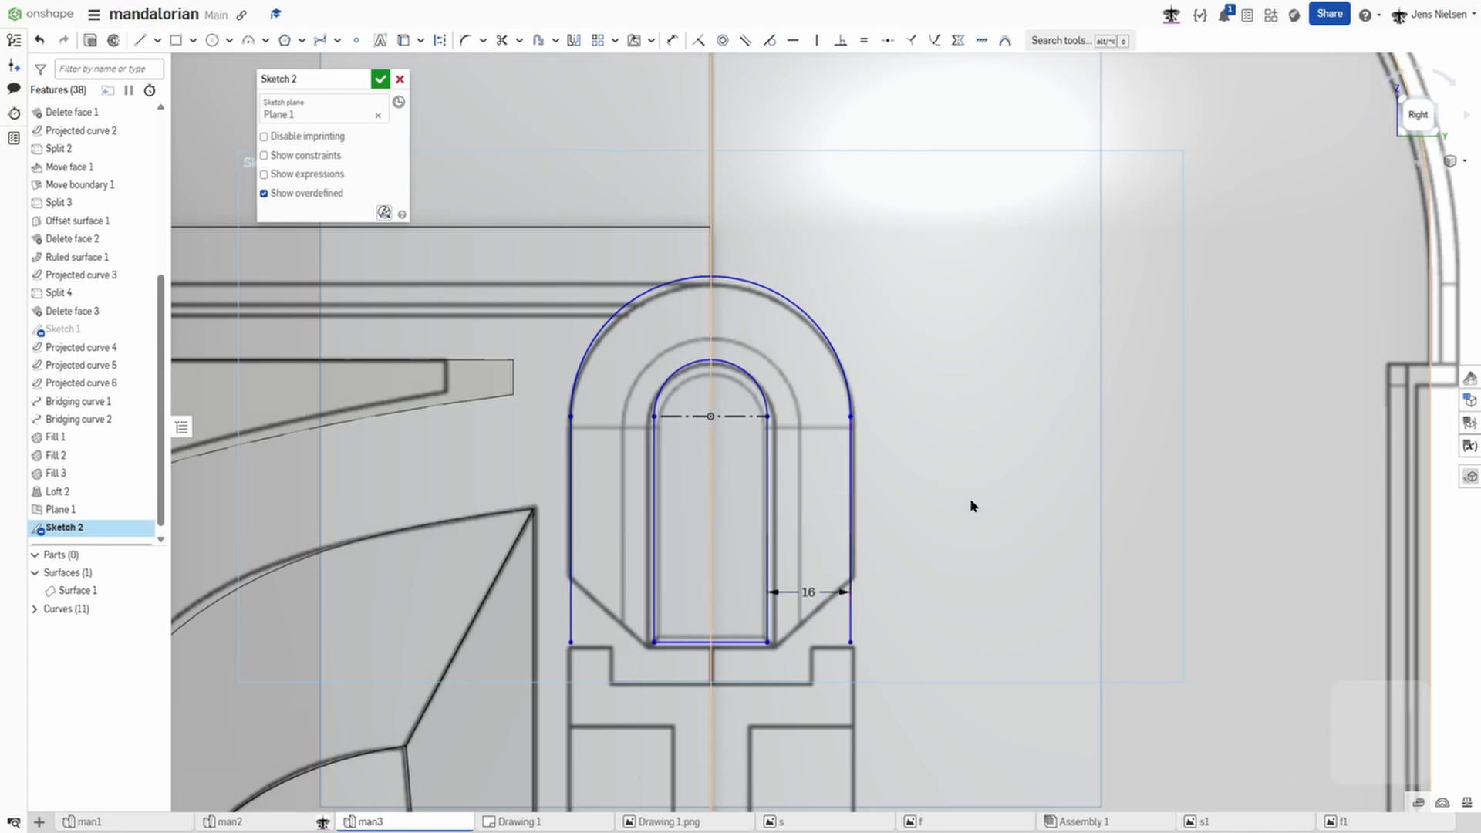
# Step: Draw a vertical construction centreline about 43 mm long from the arc's centre to the slot's base, and hide the planes
pyautogui.press('l')
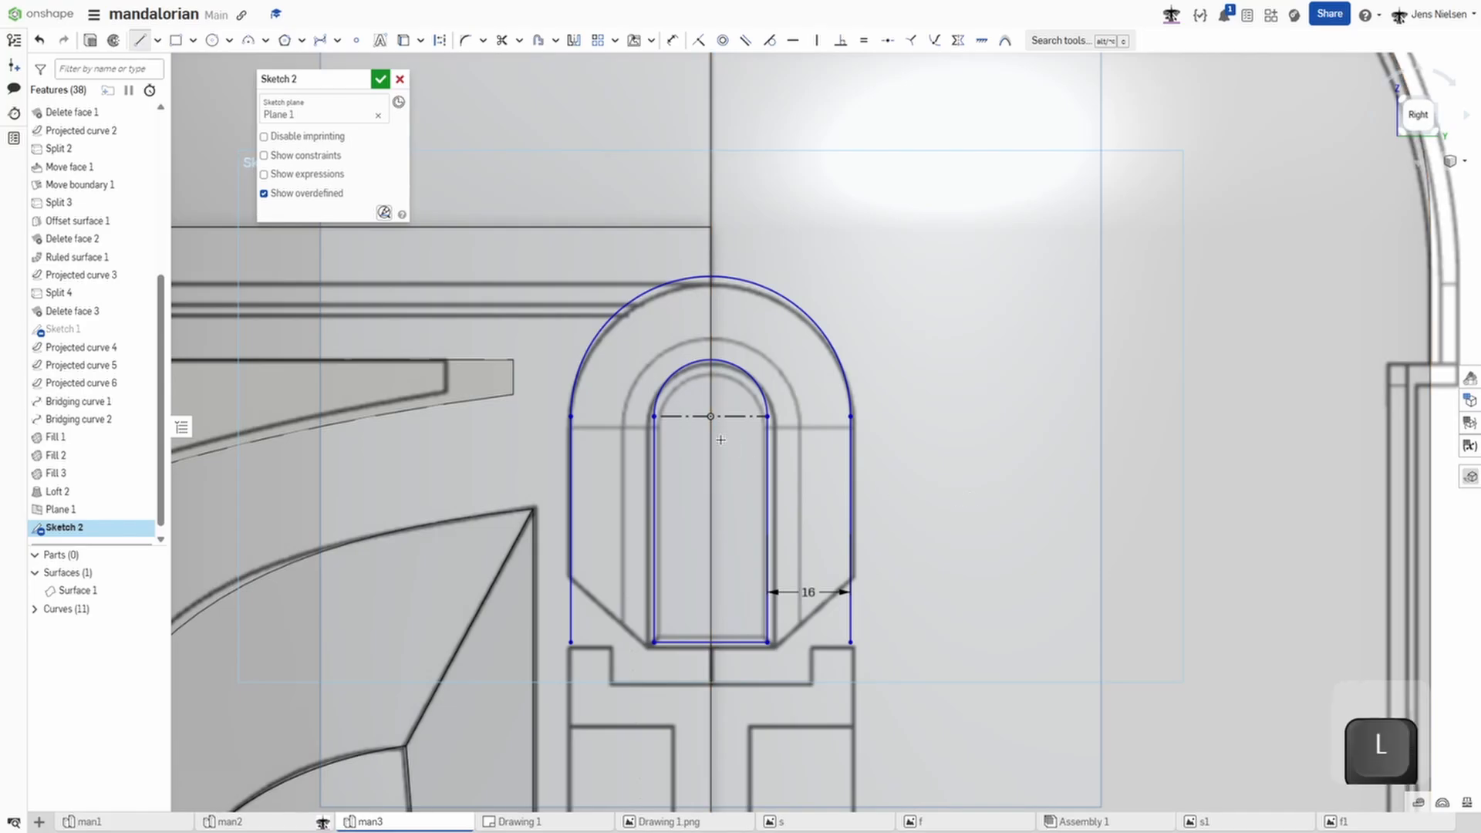
pyautogui.click(711, 416)
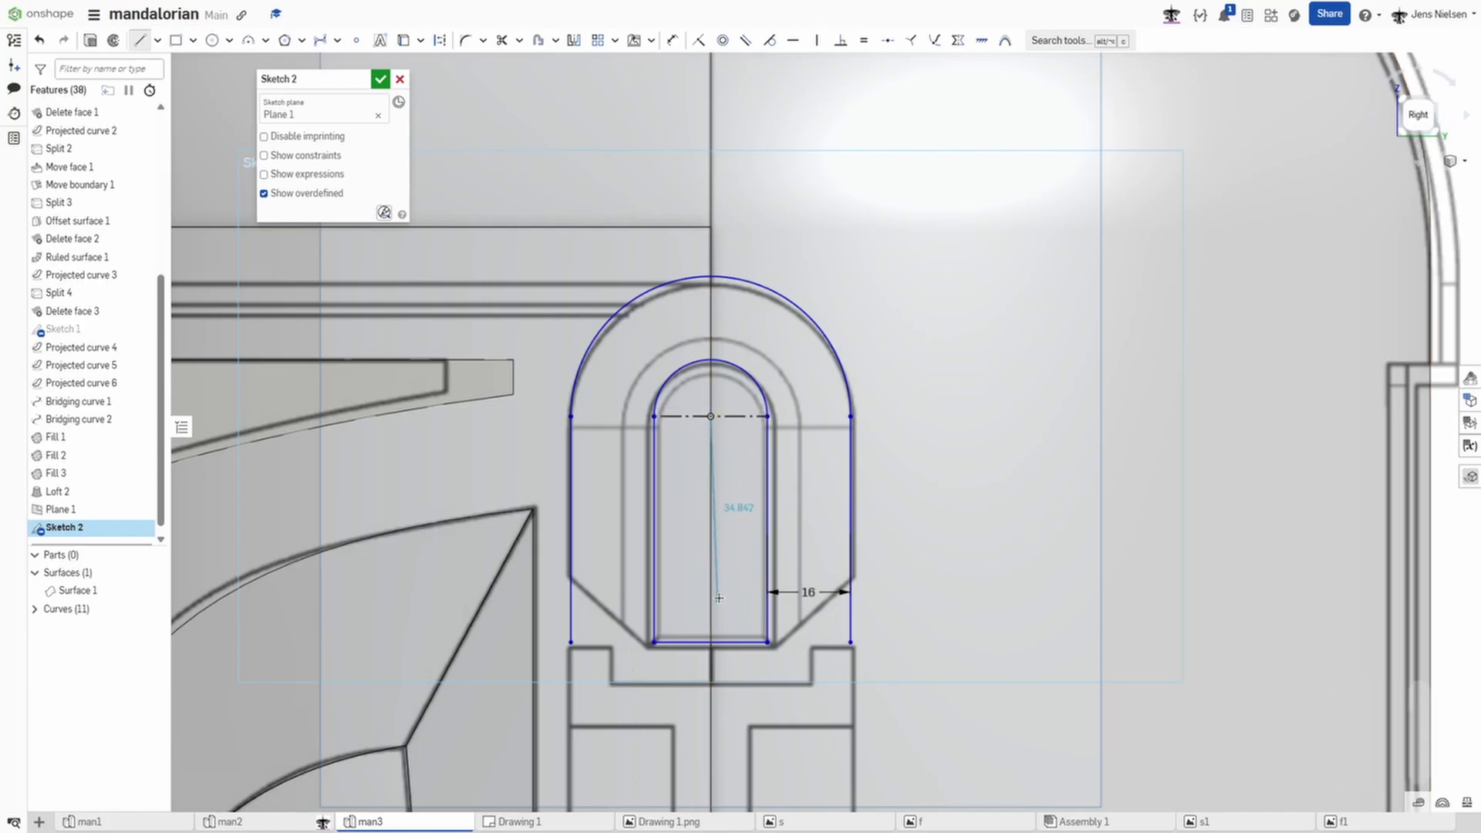
pyautogui.click(711, 642)
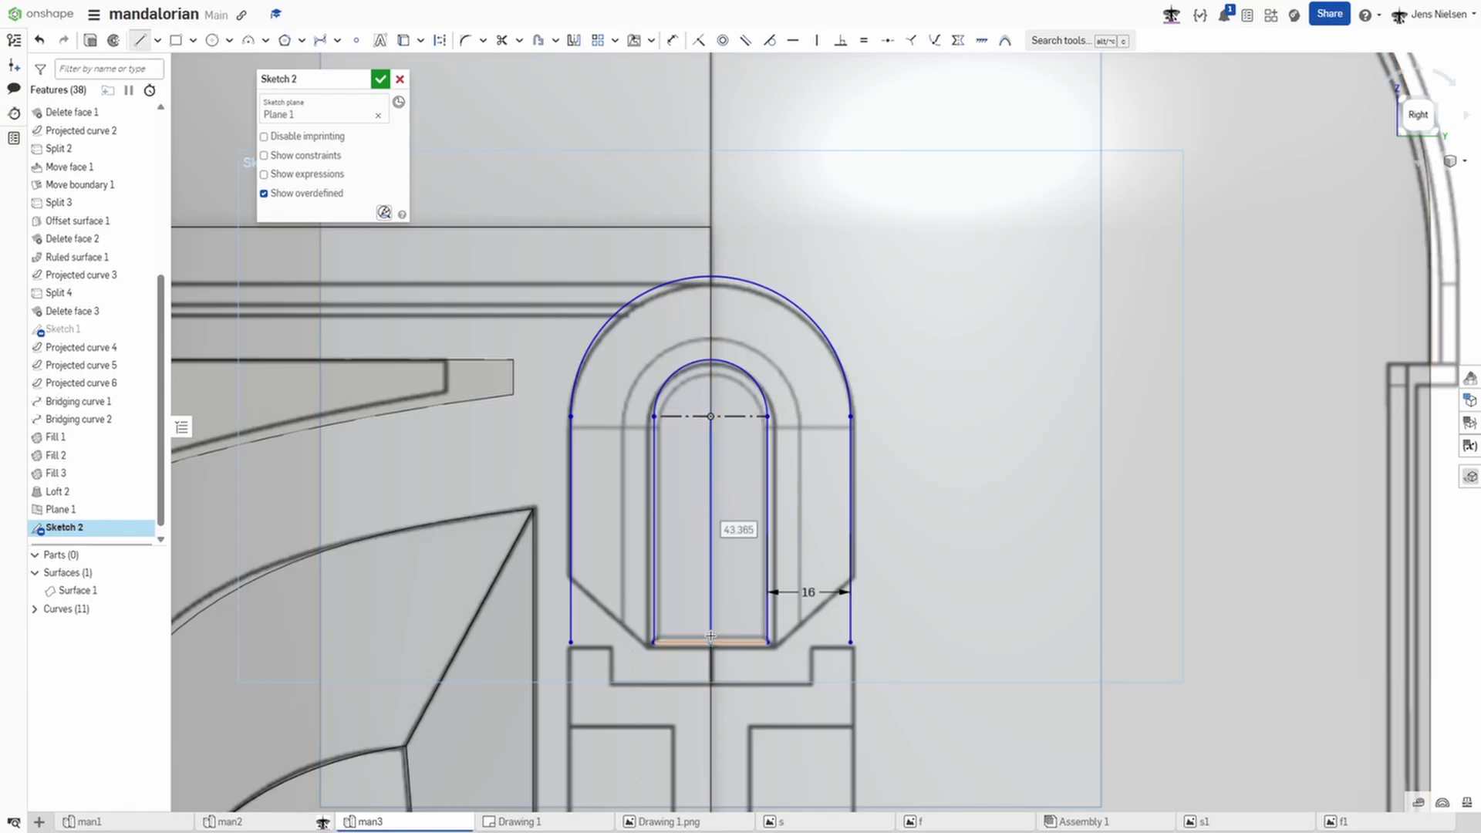
pyautogui.press('Escape')
pyautogui.press('q')
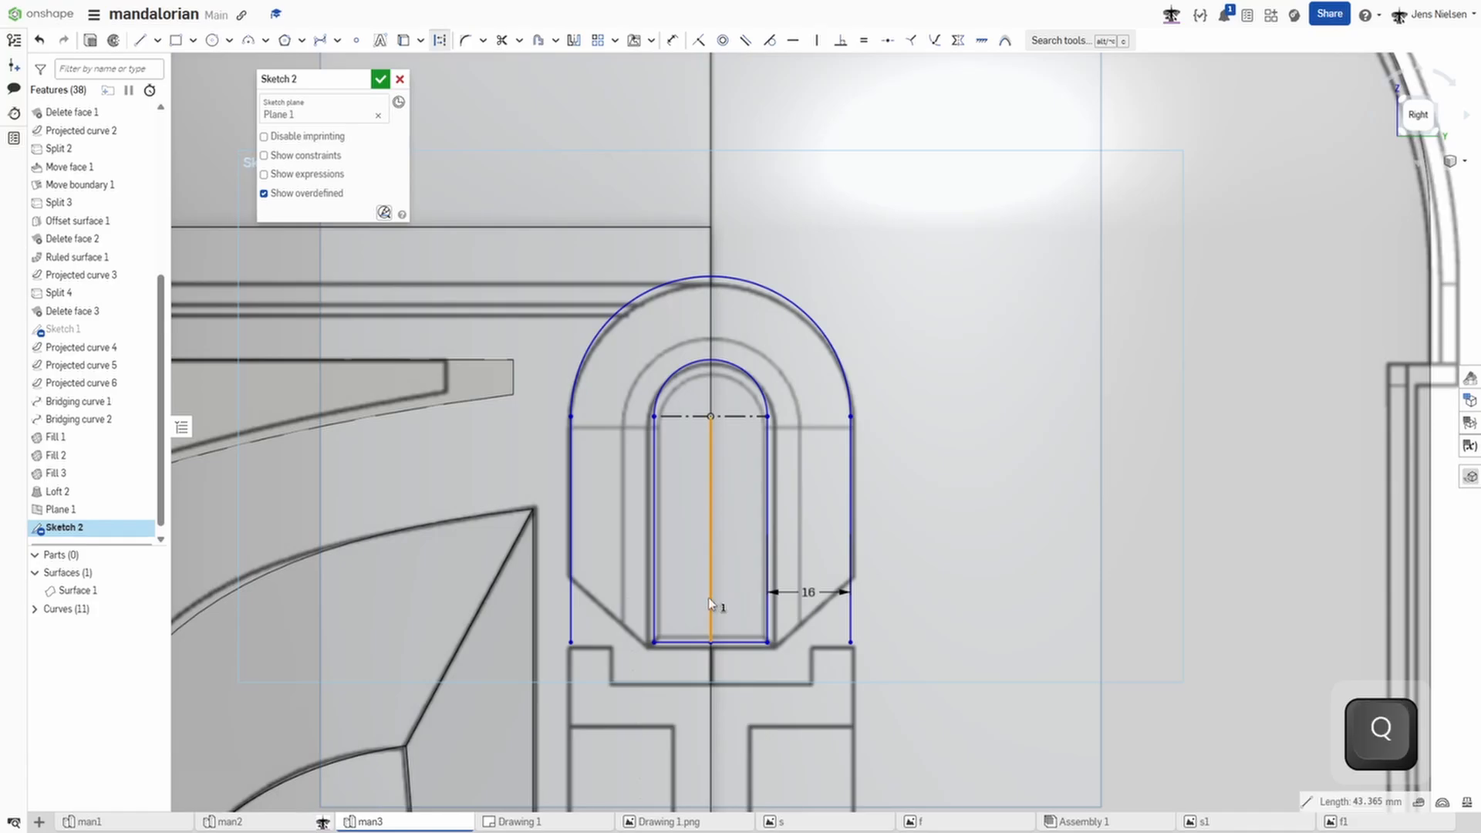
pyautogui.scroll(-3, 1401, 465)
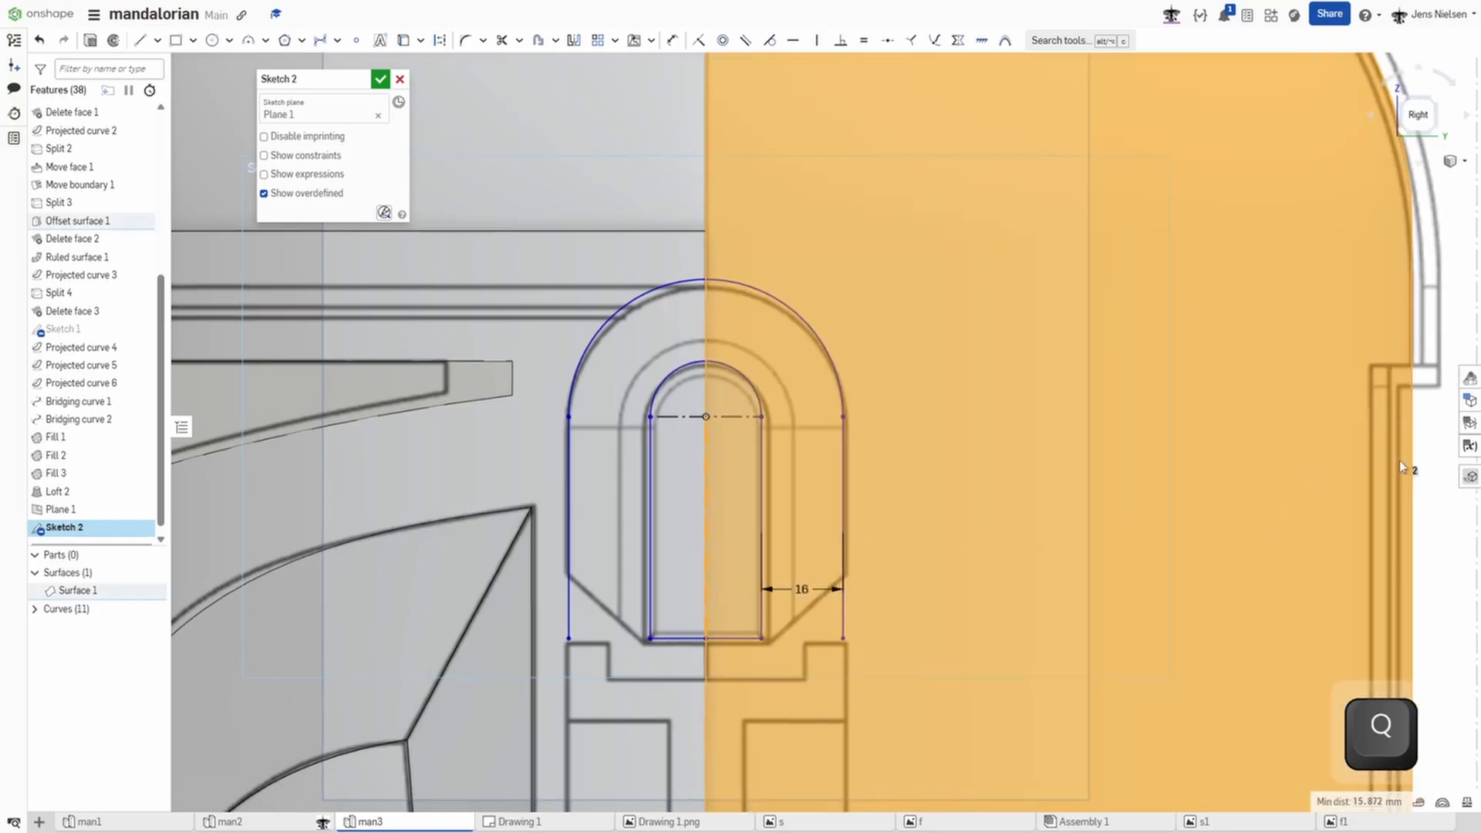
pyautogui.click(1314, 463)
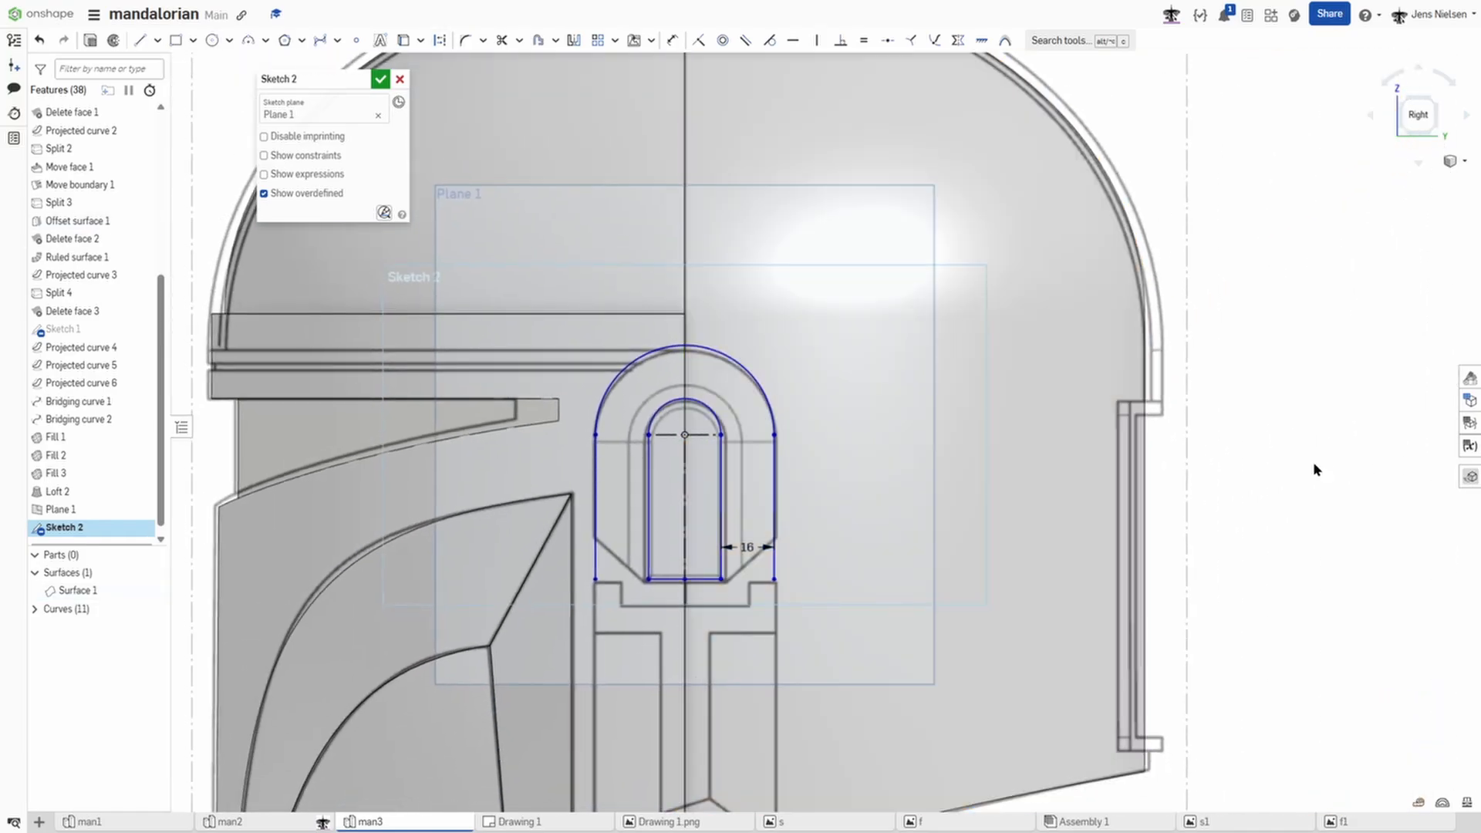
pyautogui.press('p')
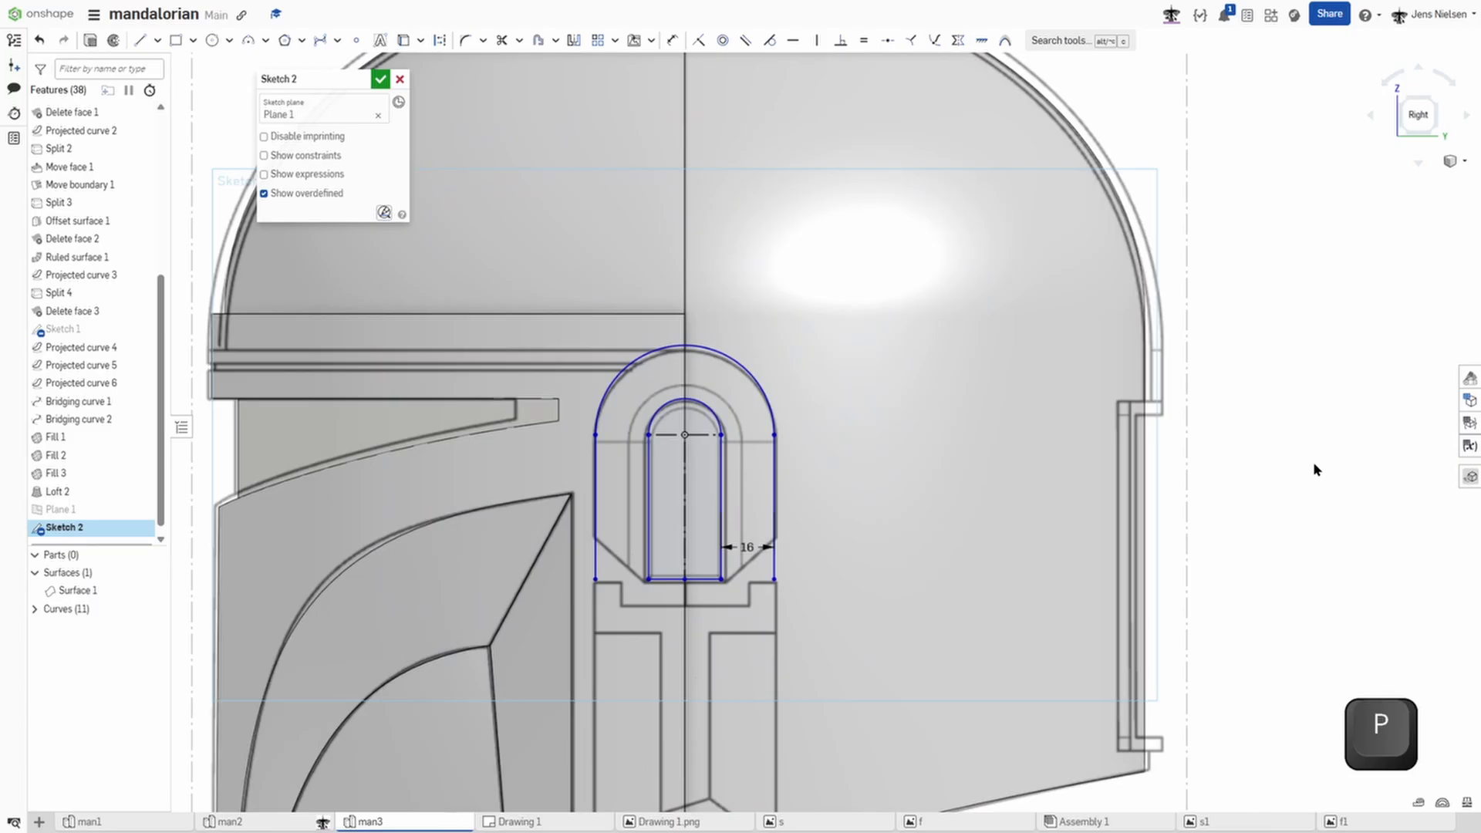
# Step: Sketch the lower ear panel's two vertical sides and its slanted bottom edge about 56 mm long, and constrain the front side vertical
pyautogui.scroll(-2, 1314, 464)
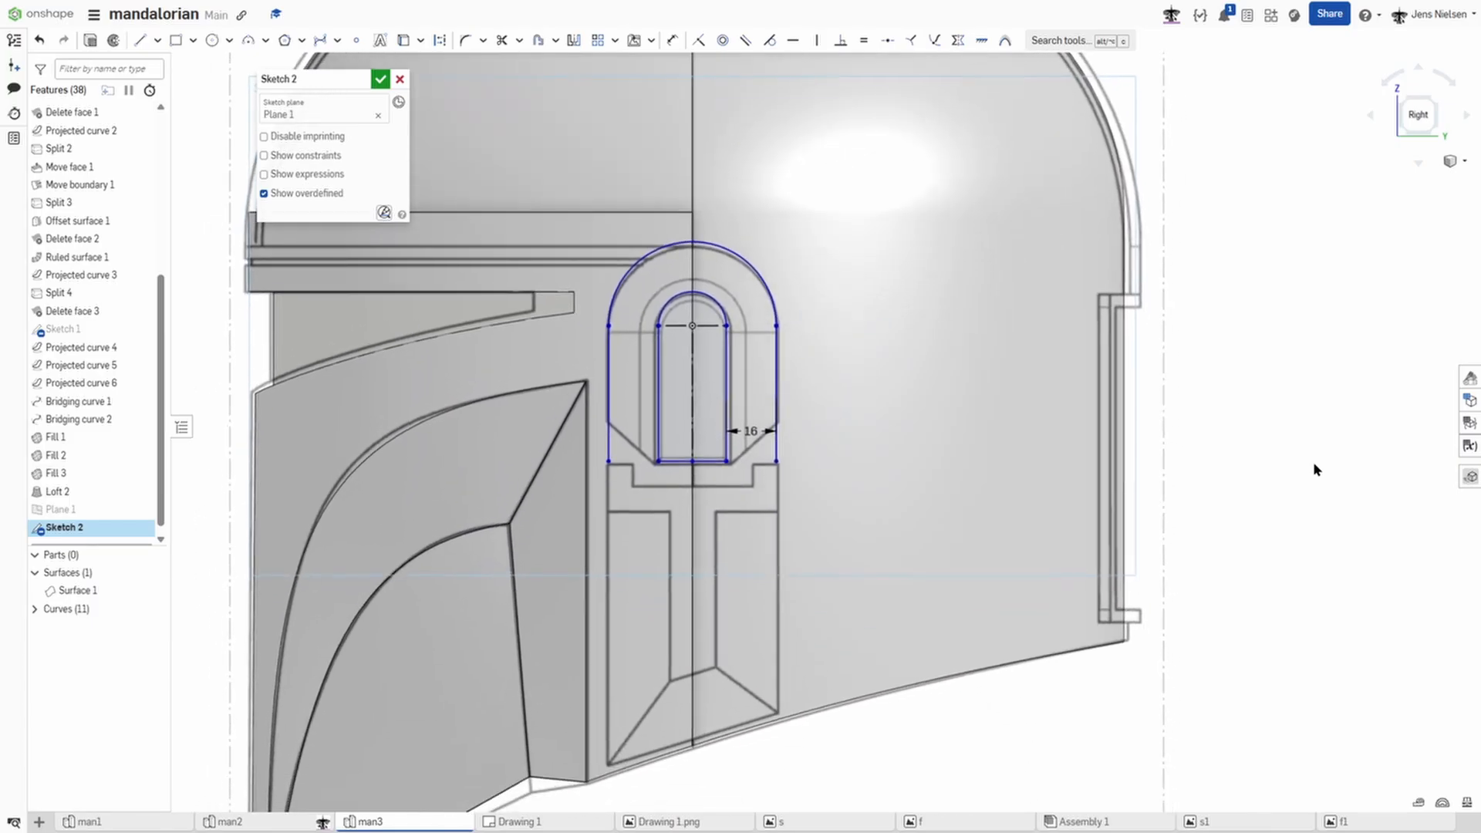
pyautogui.press('l')
pyautogui.click(776, 462)
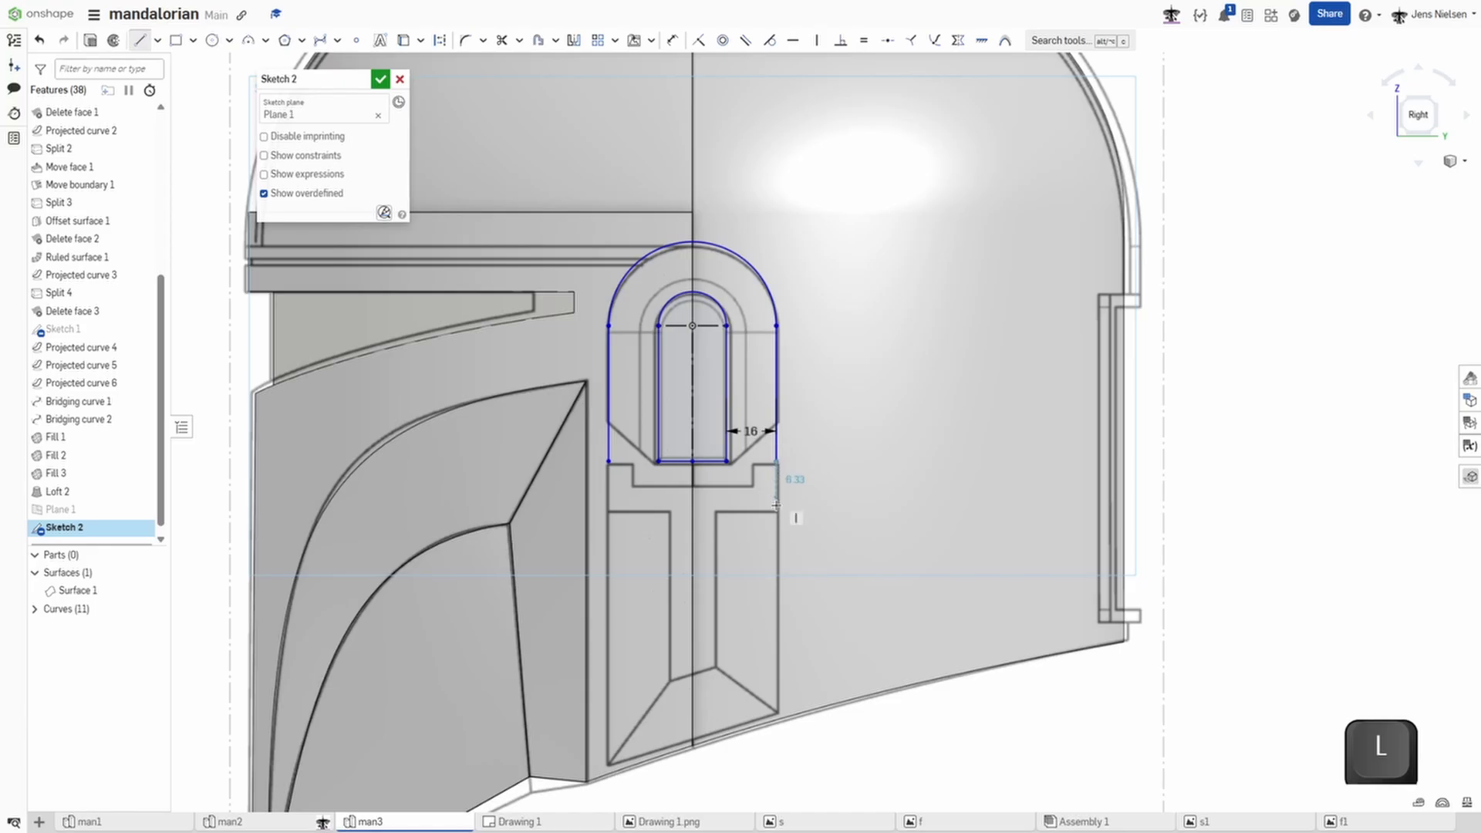
pyautogui.click(777, 712)
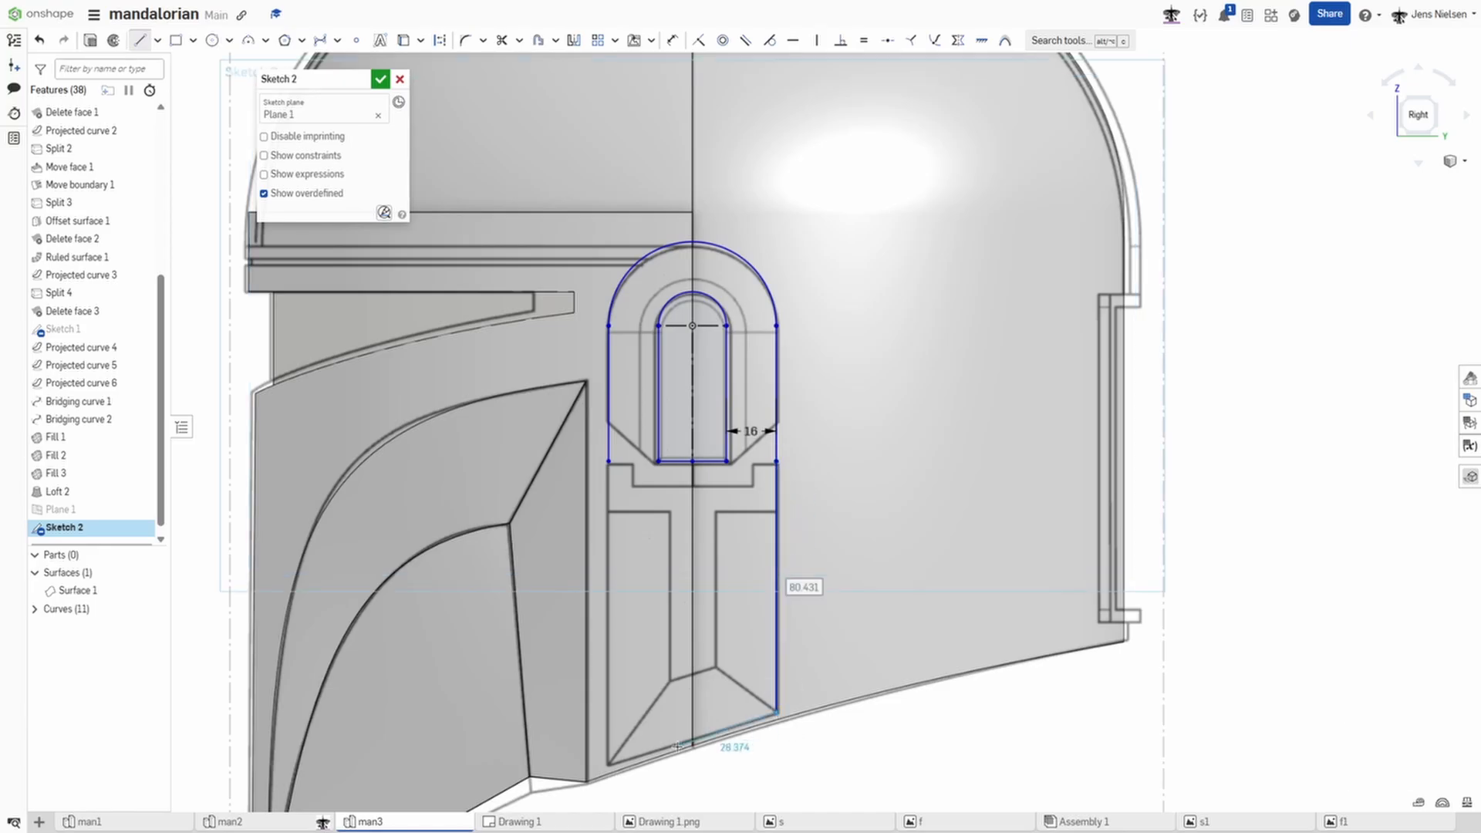
pyautogui.click(611, 766)
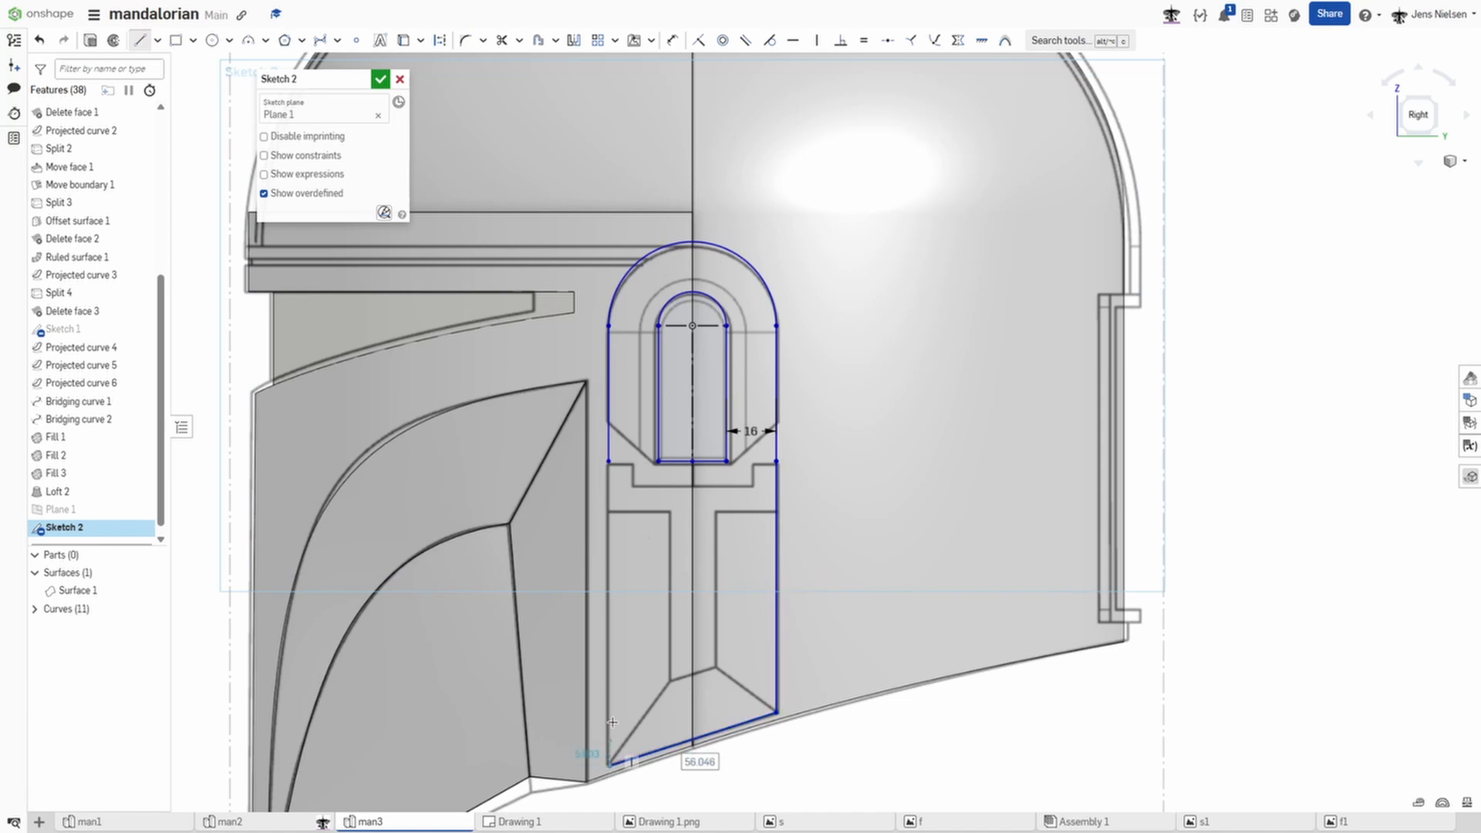
pyautogui.click(607, 463)
pyautogui.press('Escape')
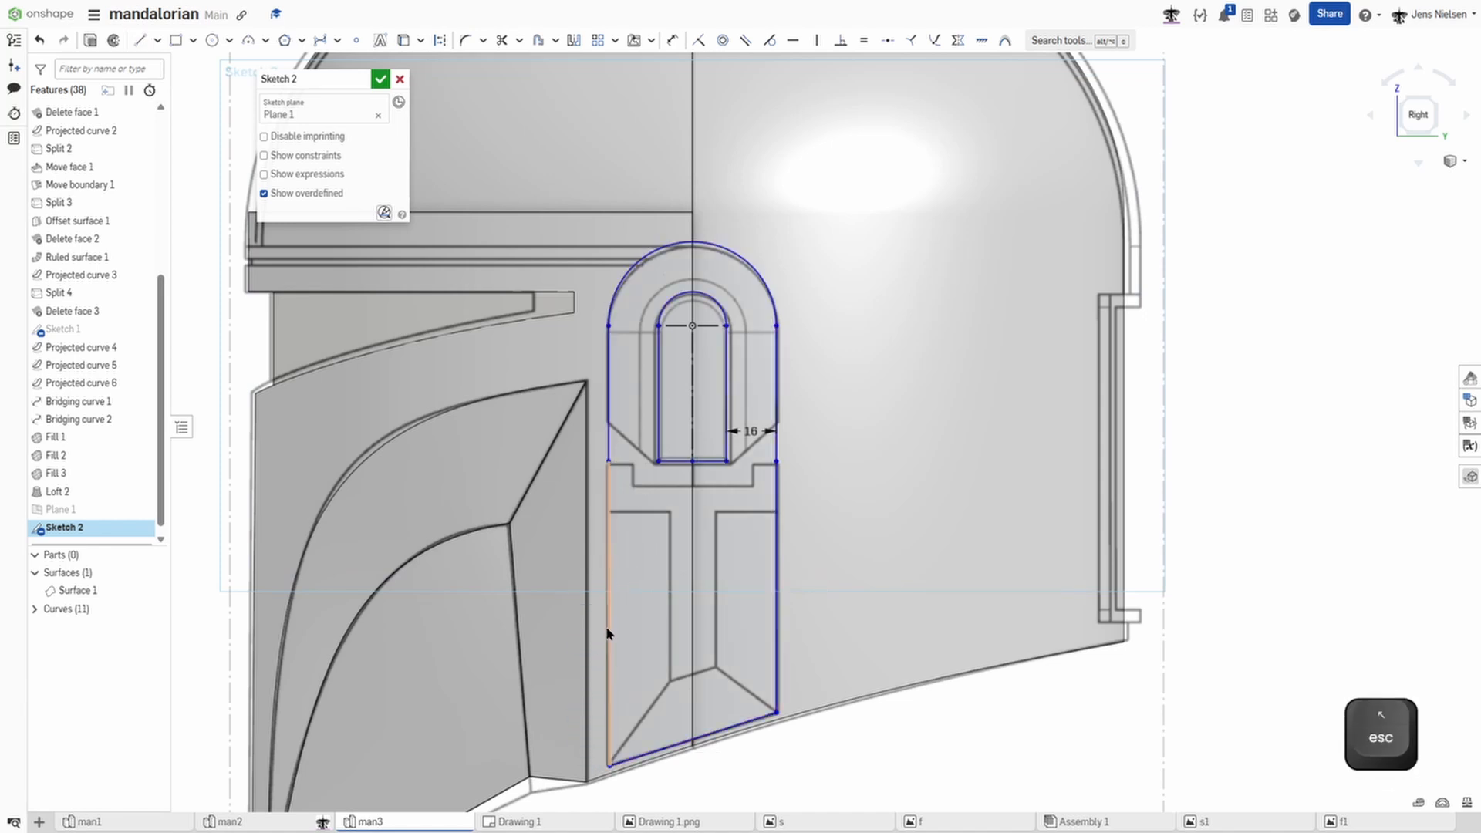
pyautogui.click(607, 626)
pyautogui.press('v')
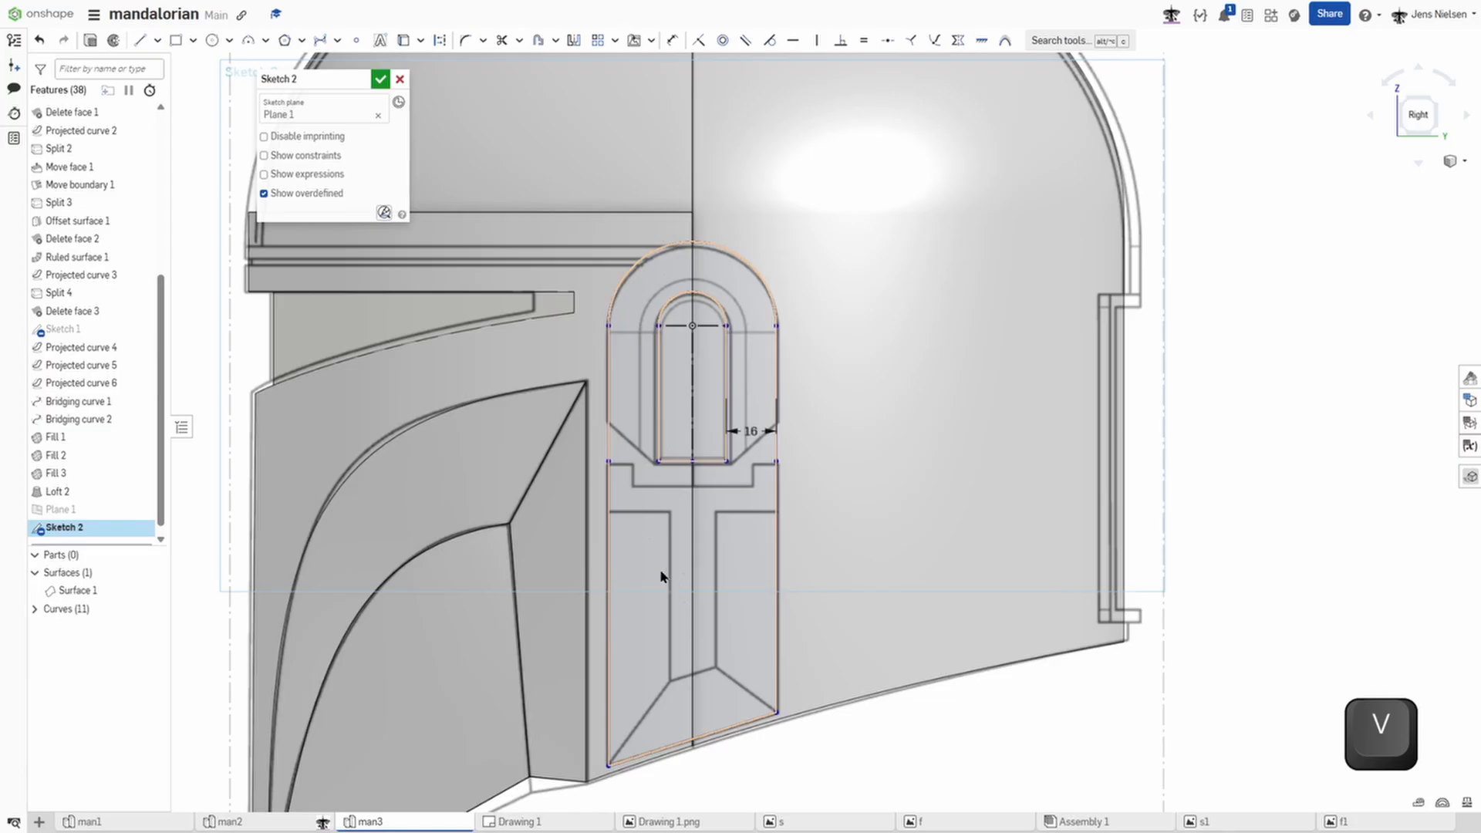
# Step: Draw a horizontal line about 54 mm long between the lower panel's sides, along the top of the reference's recessed areas
pyautogui.scroll(1, 650, 588)
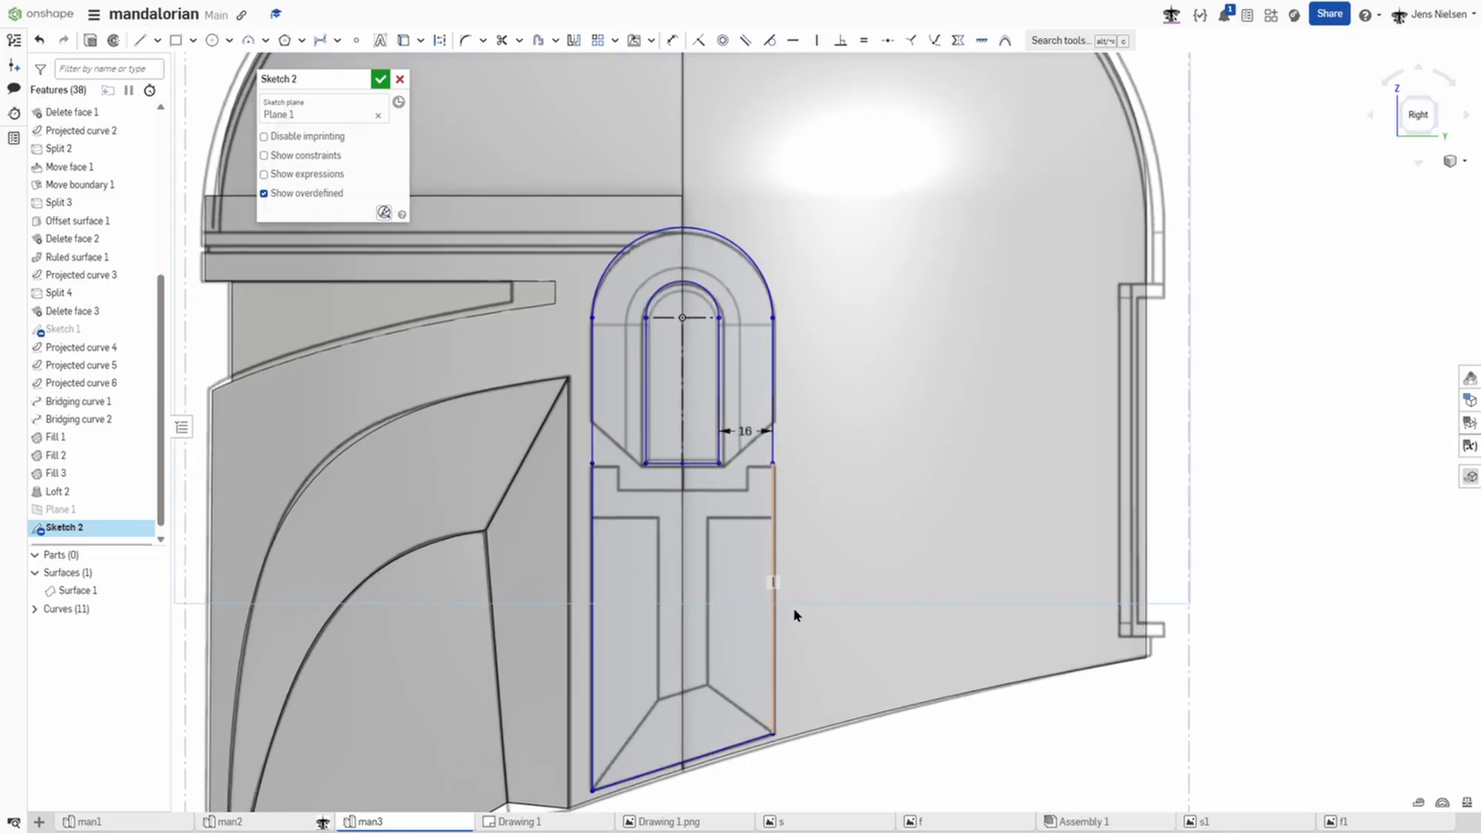
pyautogui.press('l')
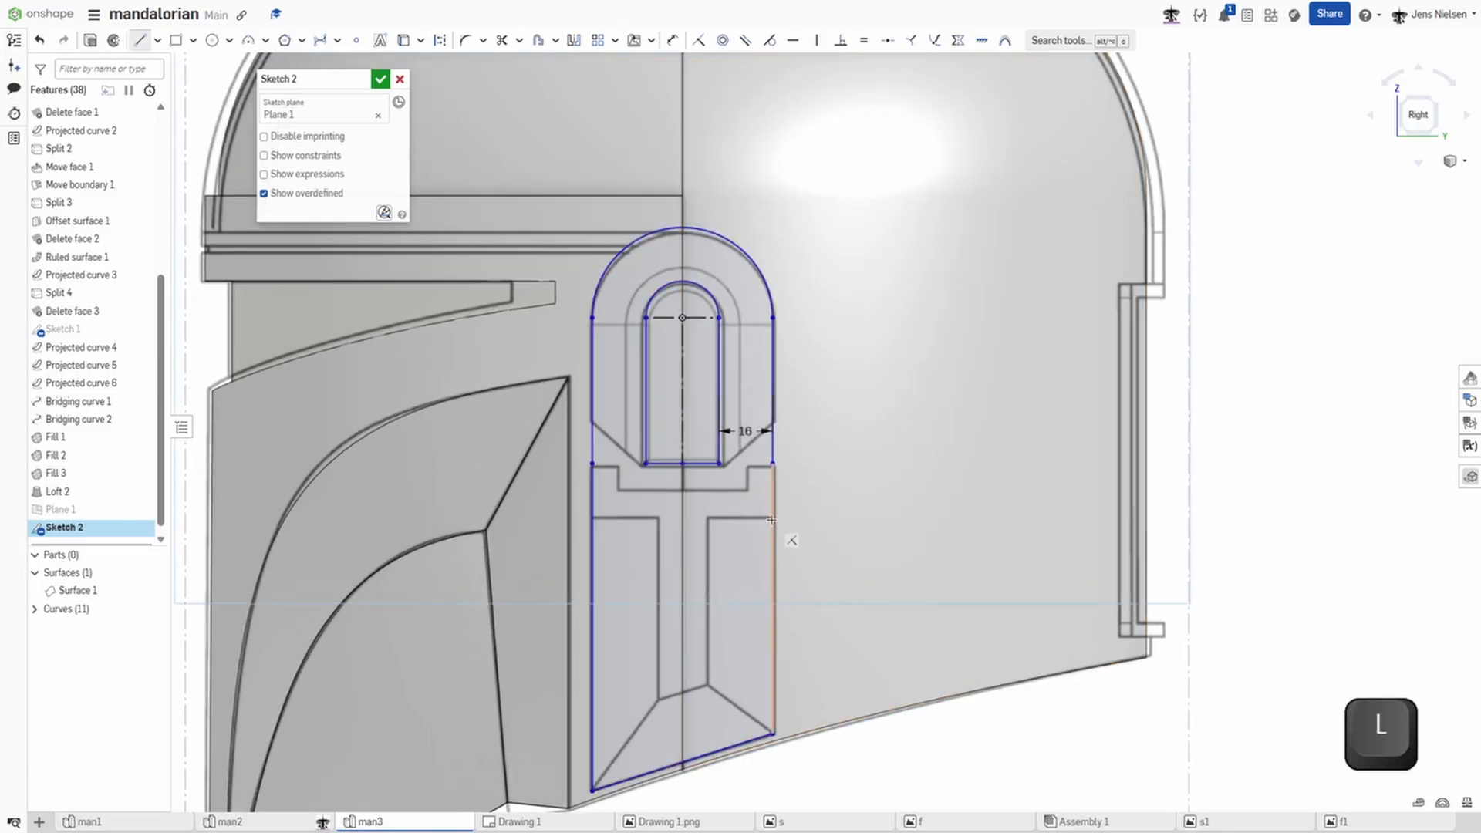
pyautogui.click(767, 518)
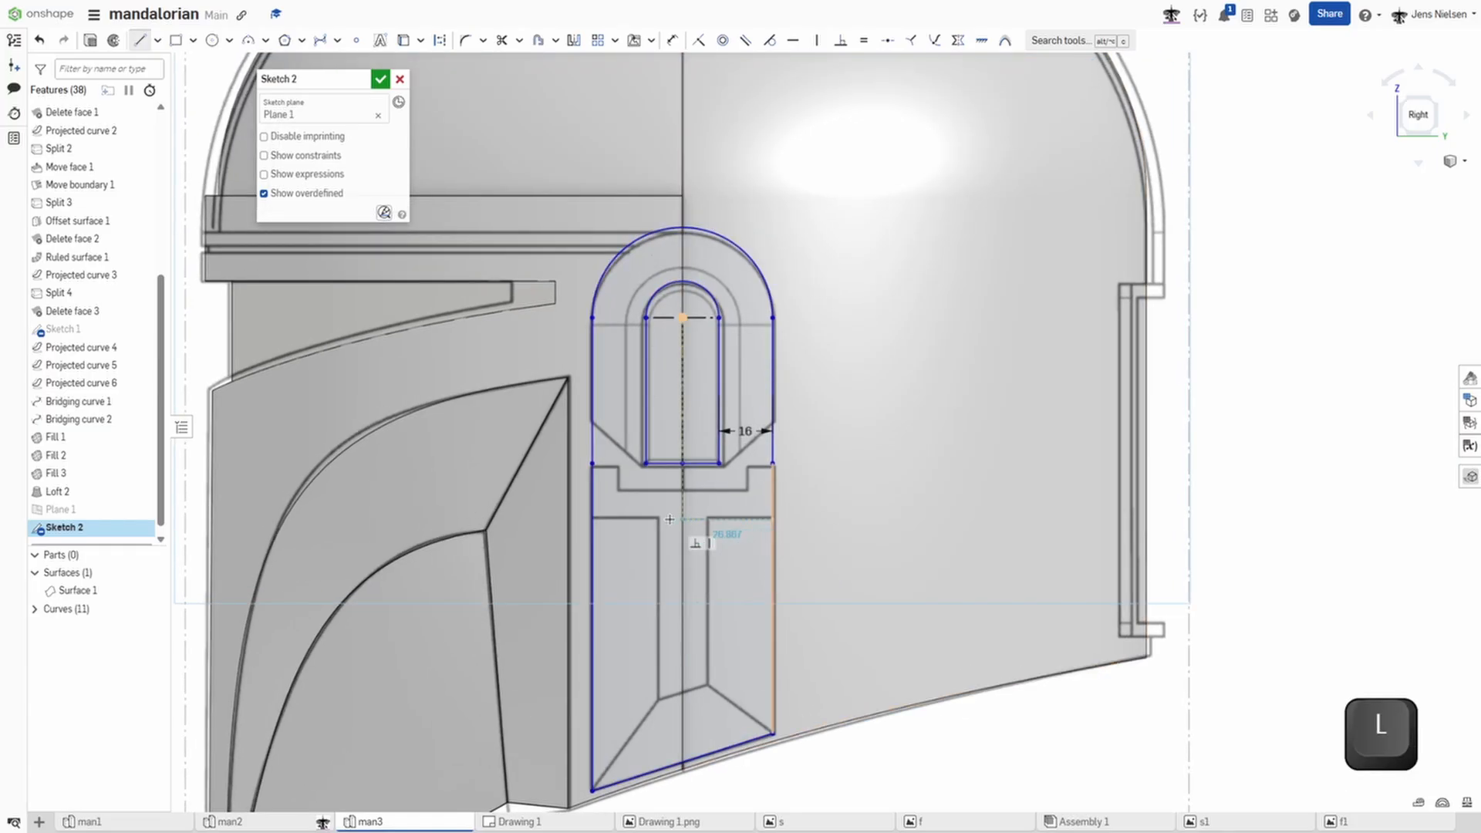
pyautogui.click(593, 518)
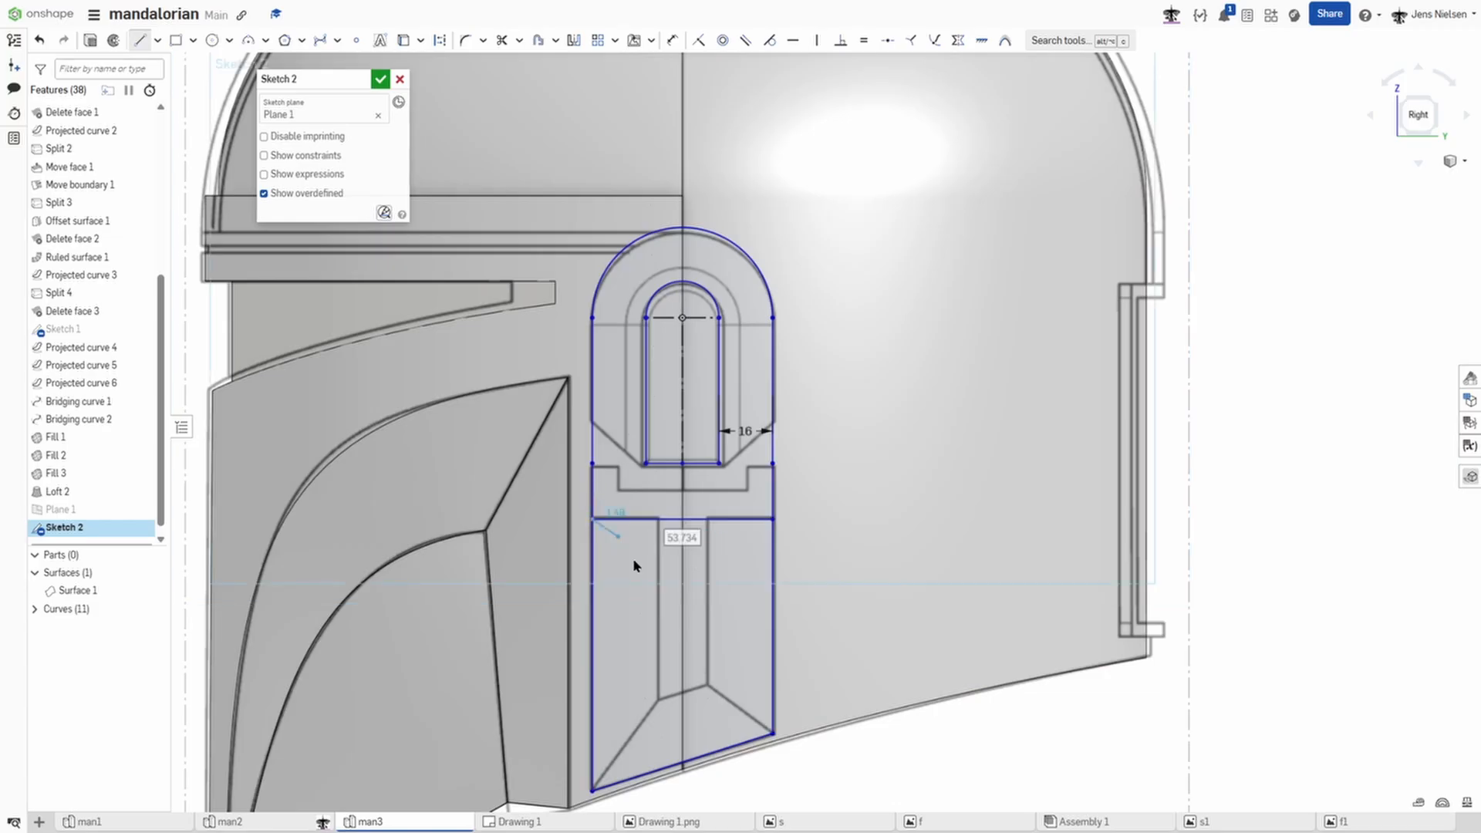
pyautogui.press('Escape')
# Step: Draw the rear diagonal chamfer line from the slot's lower corner up to the outer vertical side, following the reference
pyautogui.scroll(5, 655, 575)
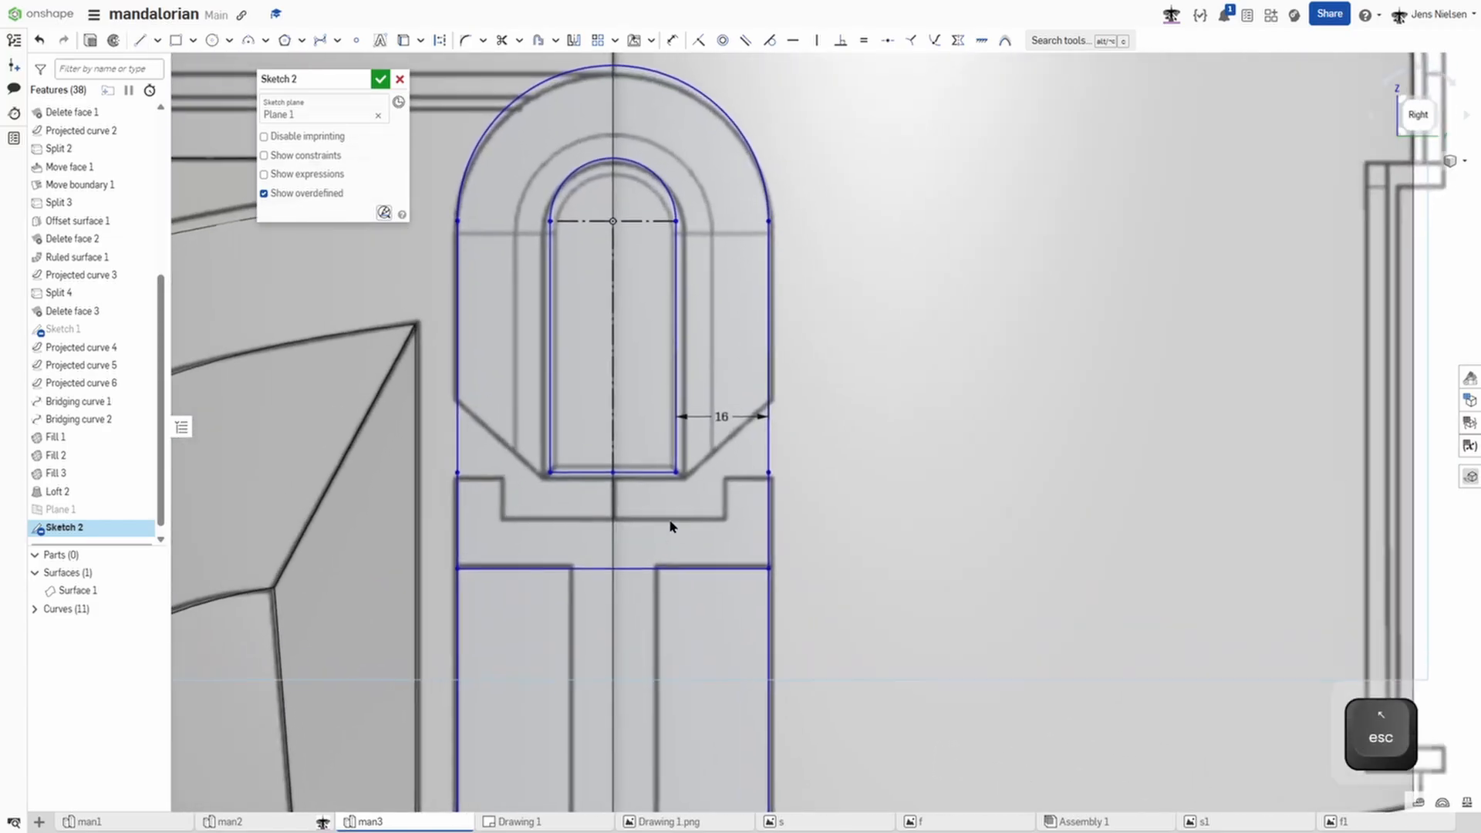
pyautogui.scroll(1, 670, 527)
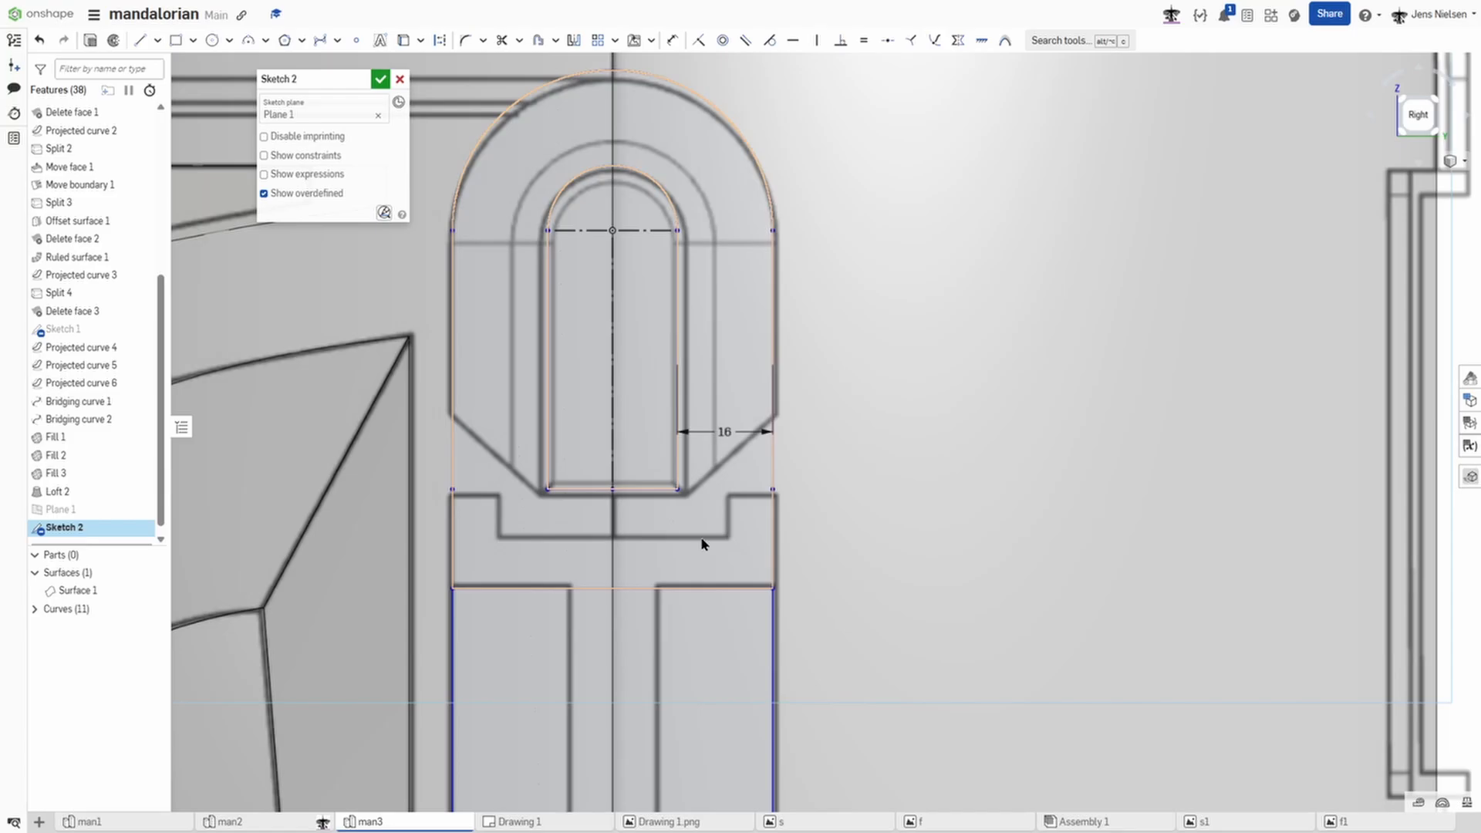
pyautogui.press('l')
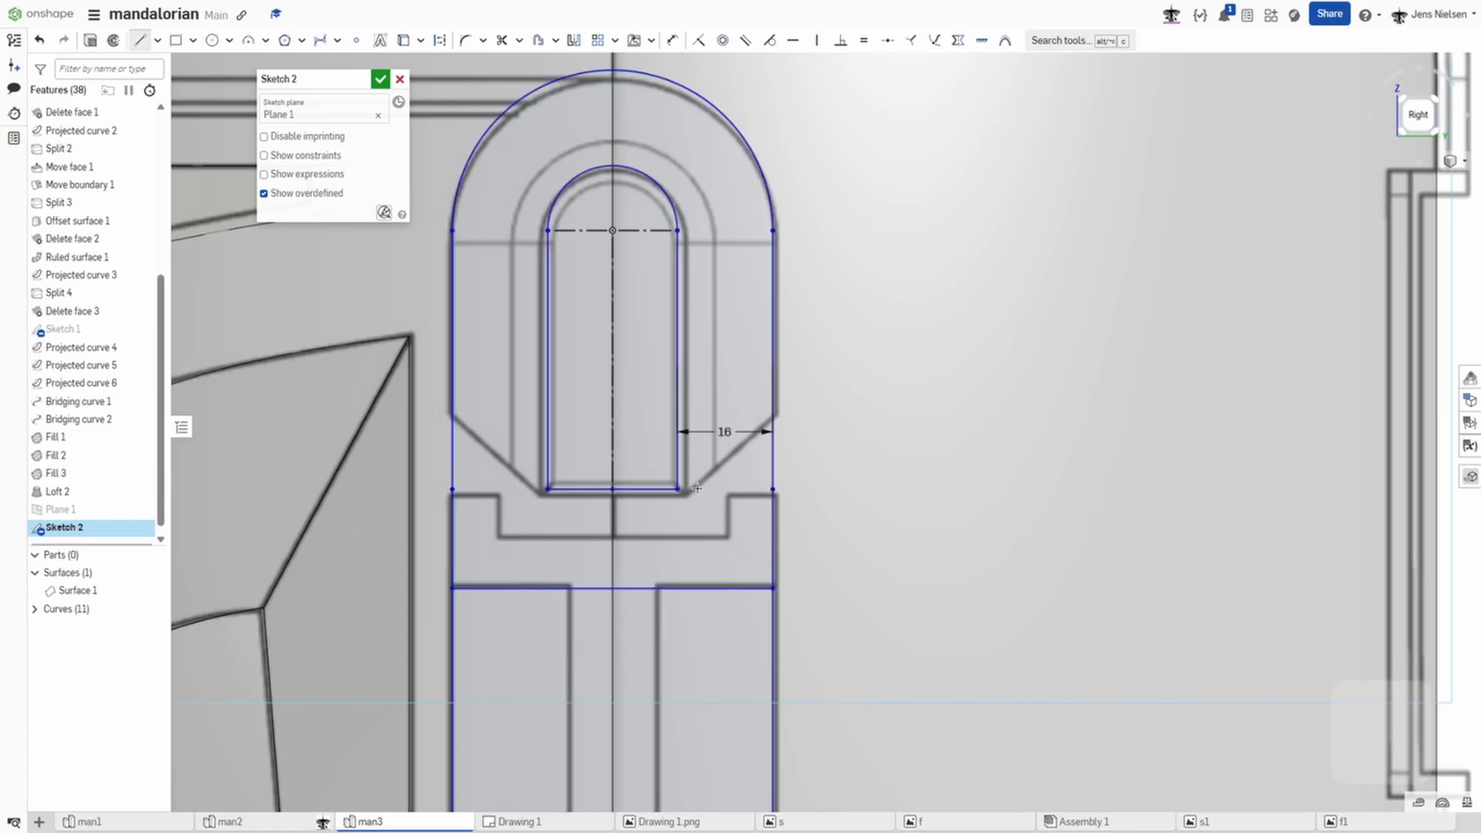
pyautogui.click(769, 413)
pyautogui.press('Escape')
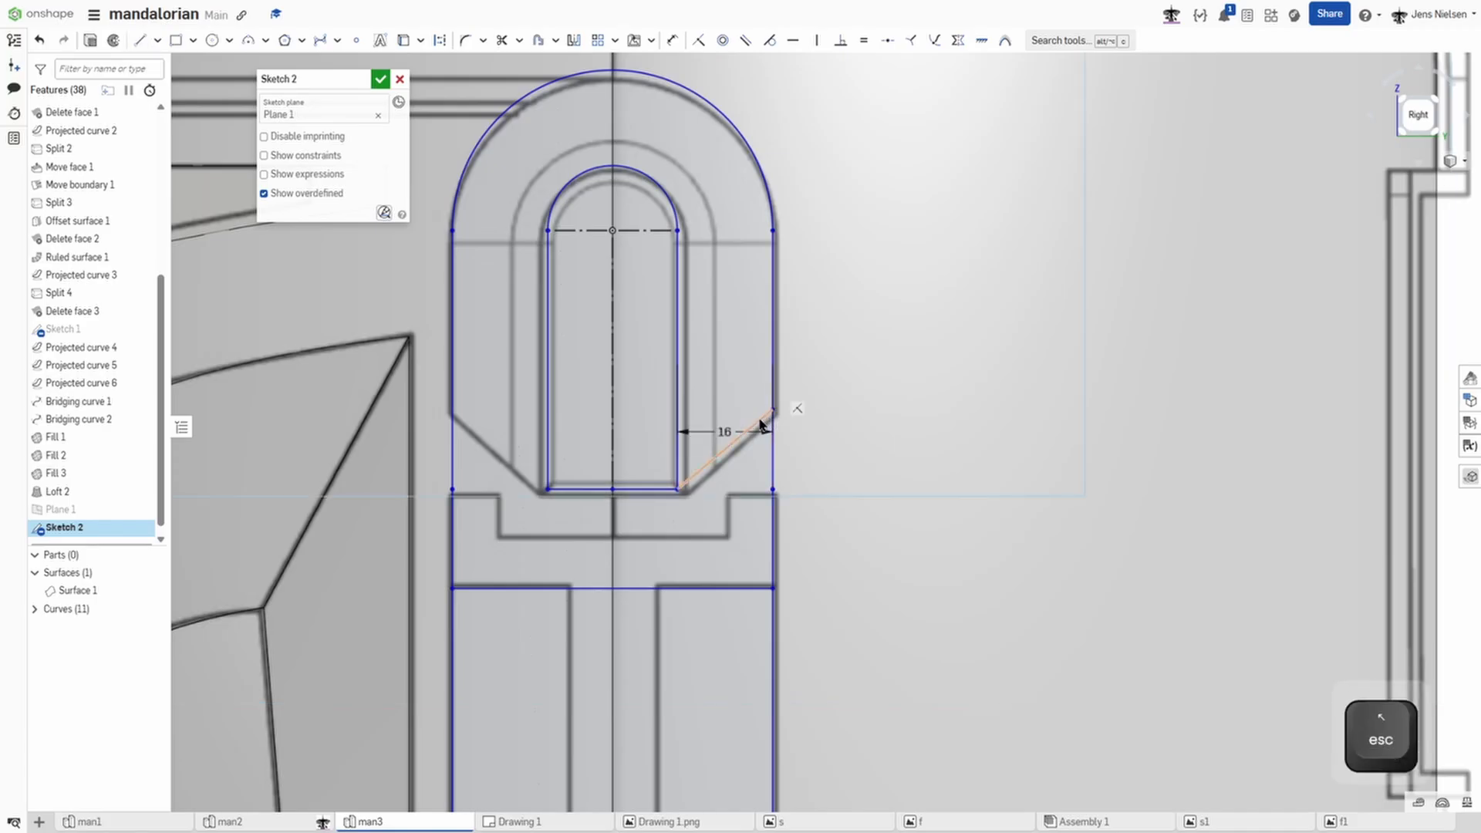
pyautogui.press('j')
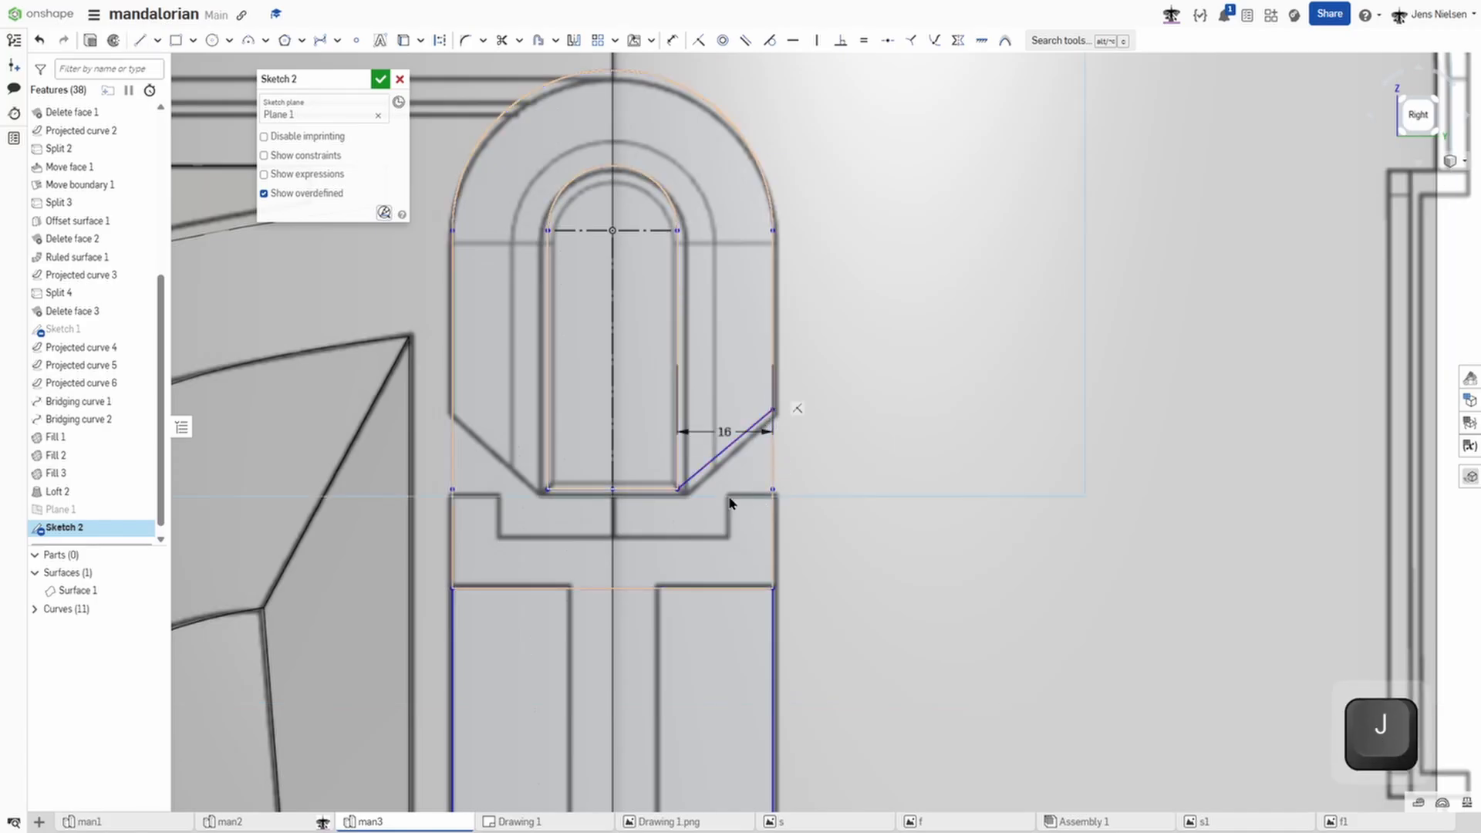
# Step: Draw the rear half of the stepped notch below the ear piece, about 7 mm deep, from the outer side in to the centreline
pyautogui.press('l')
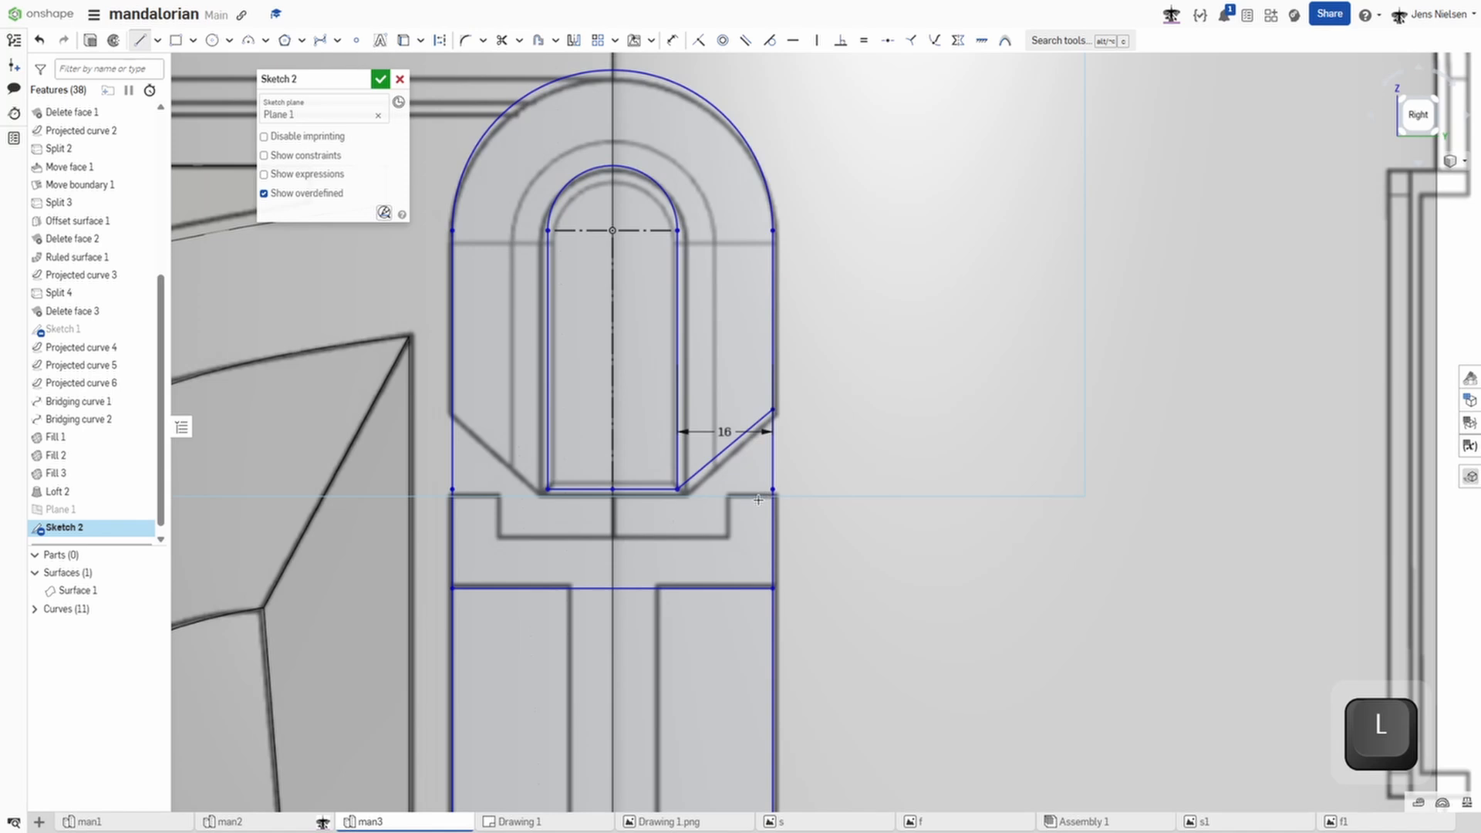
pyautogui.press('Escape')
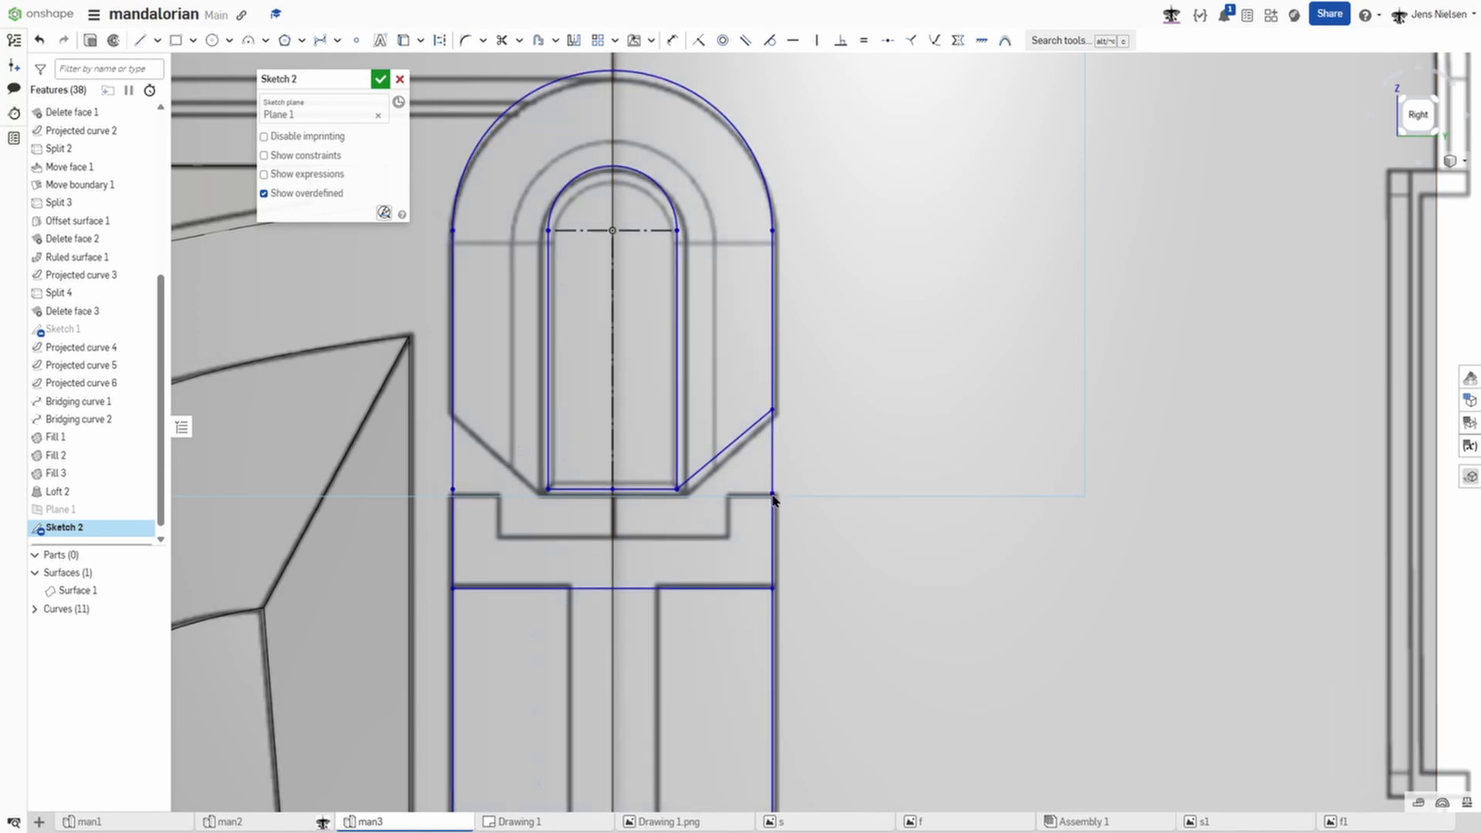
pyautogui.press('l')
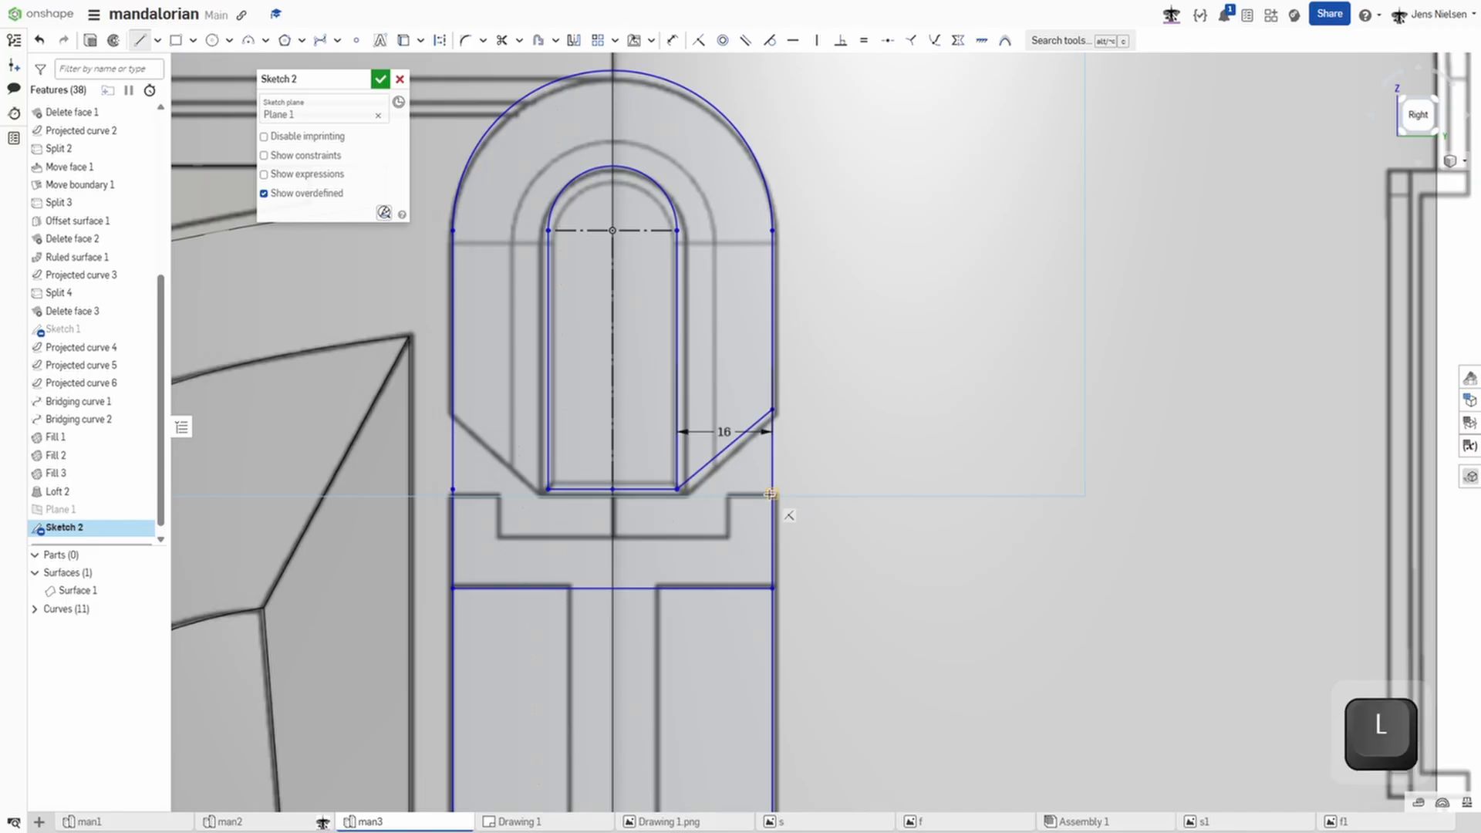
pyautogui.click(768, 494)
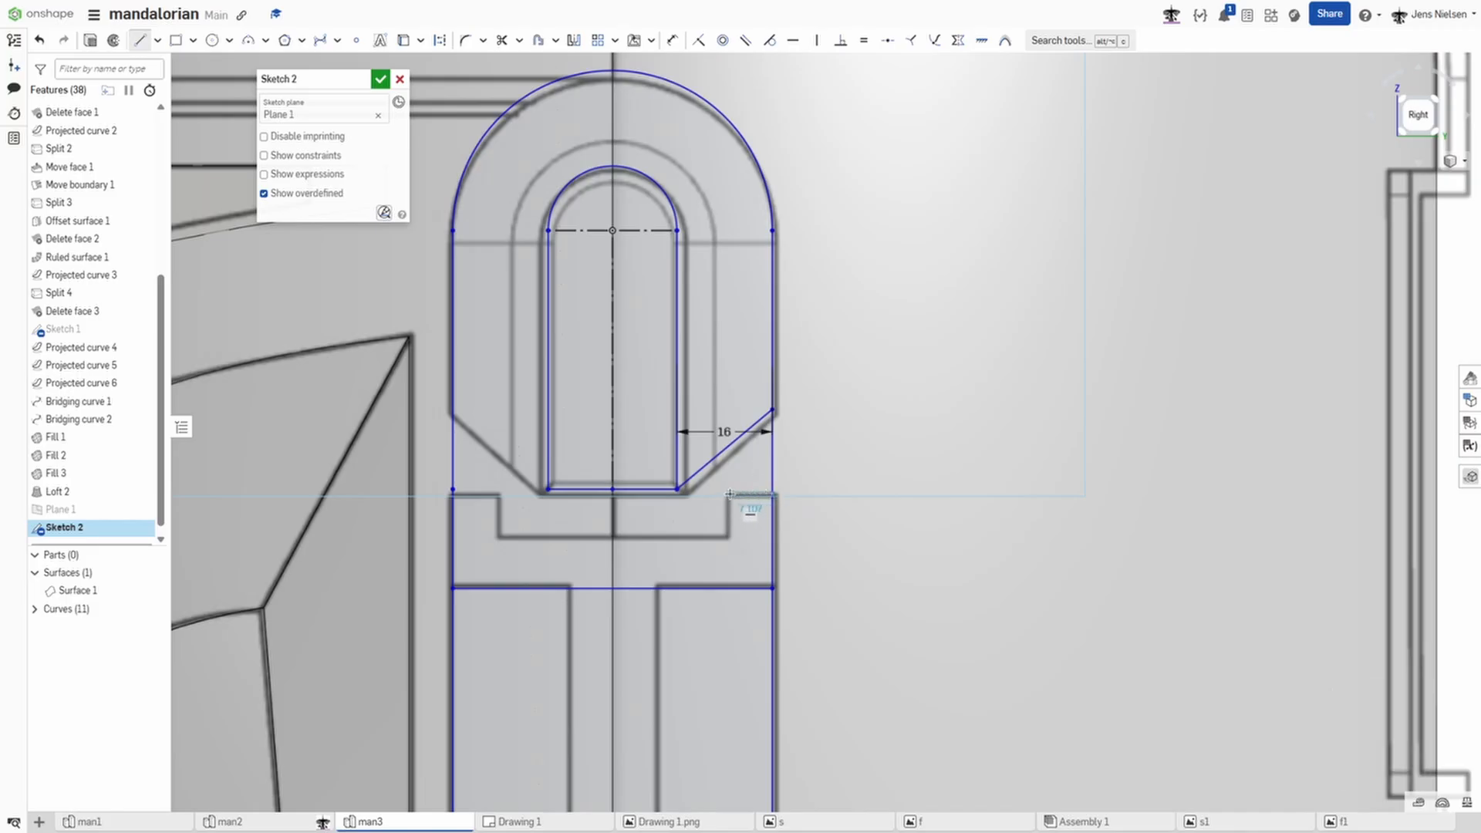
pyautogui.click(729, 537)
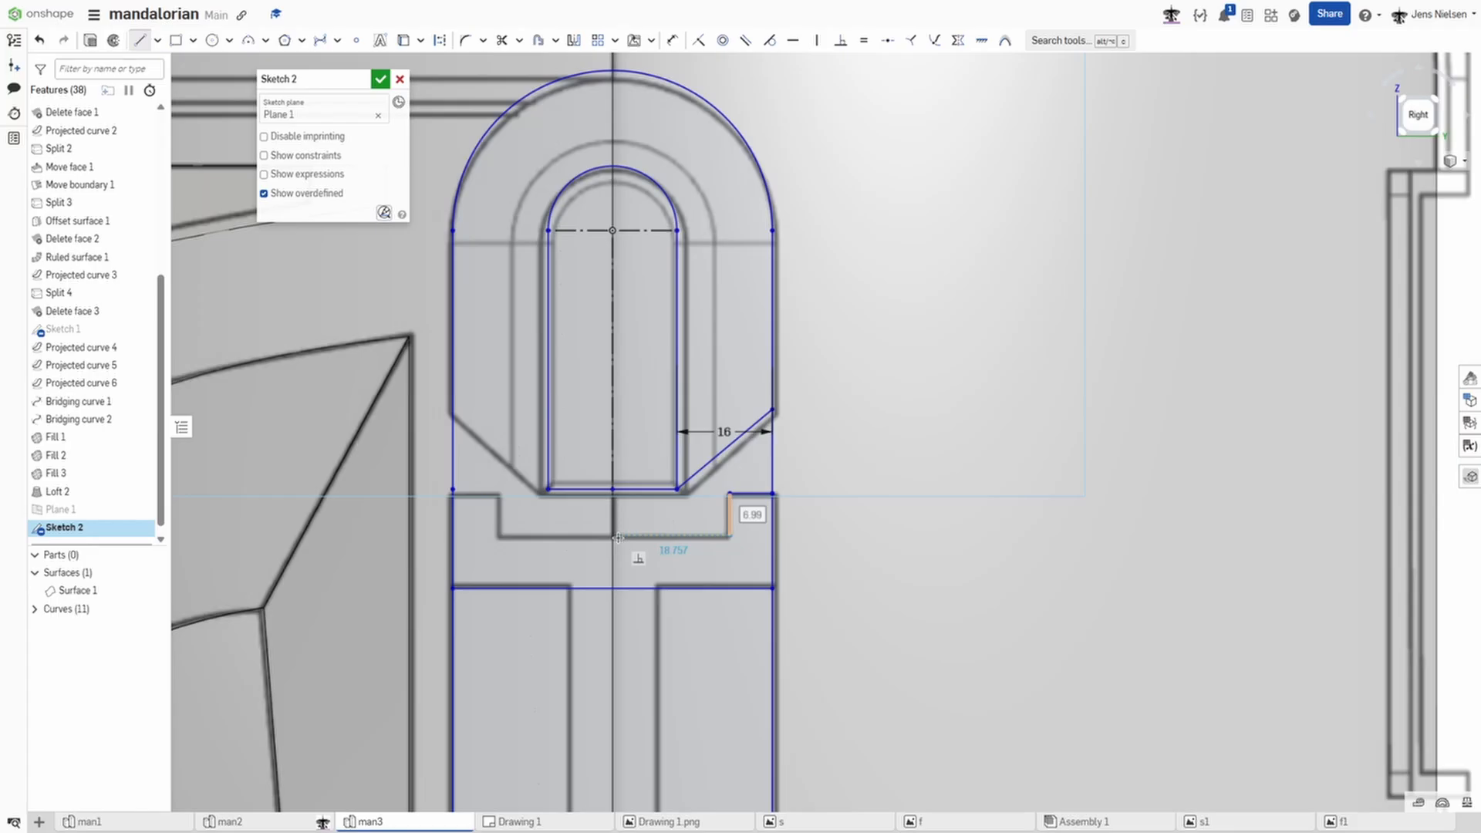
pyautogui.click(612, 536)
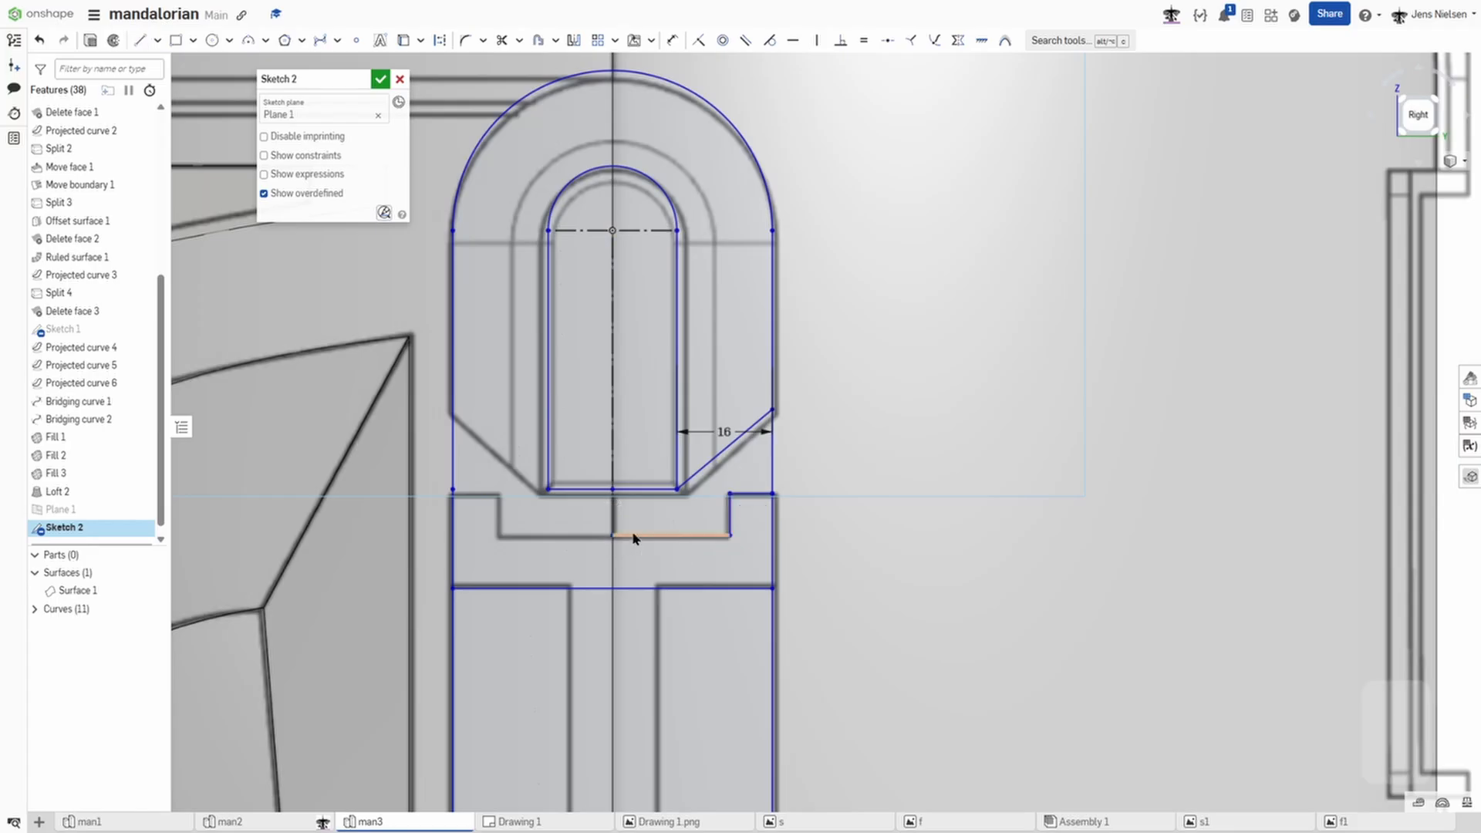
pyautogui.press('Escape')
# Step: Mirror the rear chamfer line and the notch lines about the vertical centreline, and finish the sketch
pyautogui.press('s')
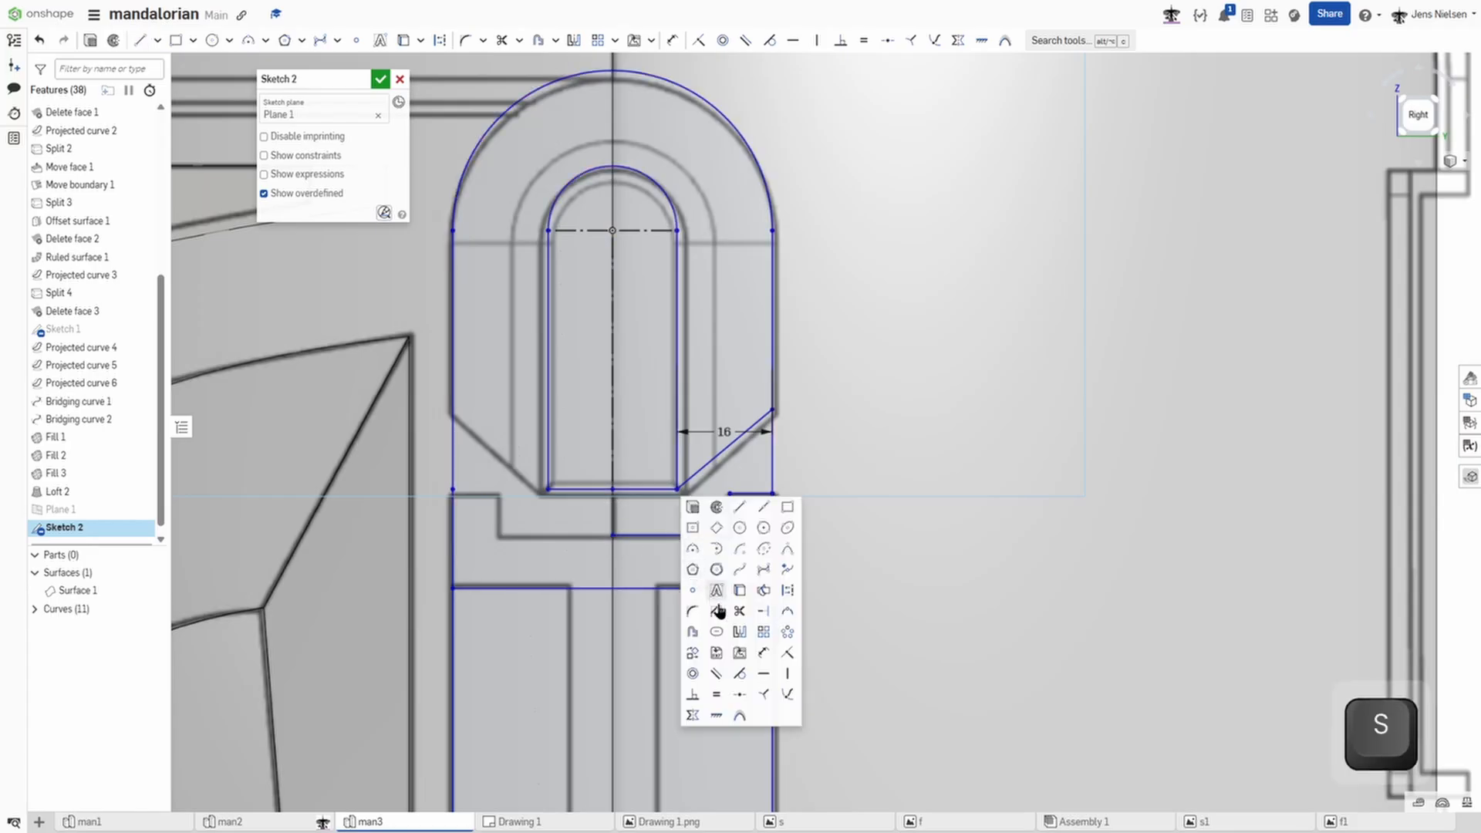
pyautogui.click(735, 628)
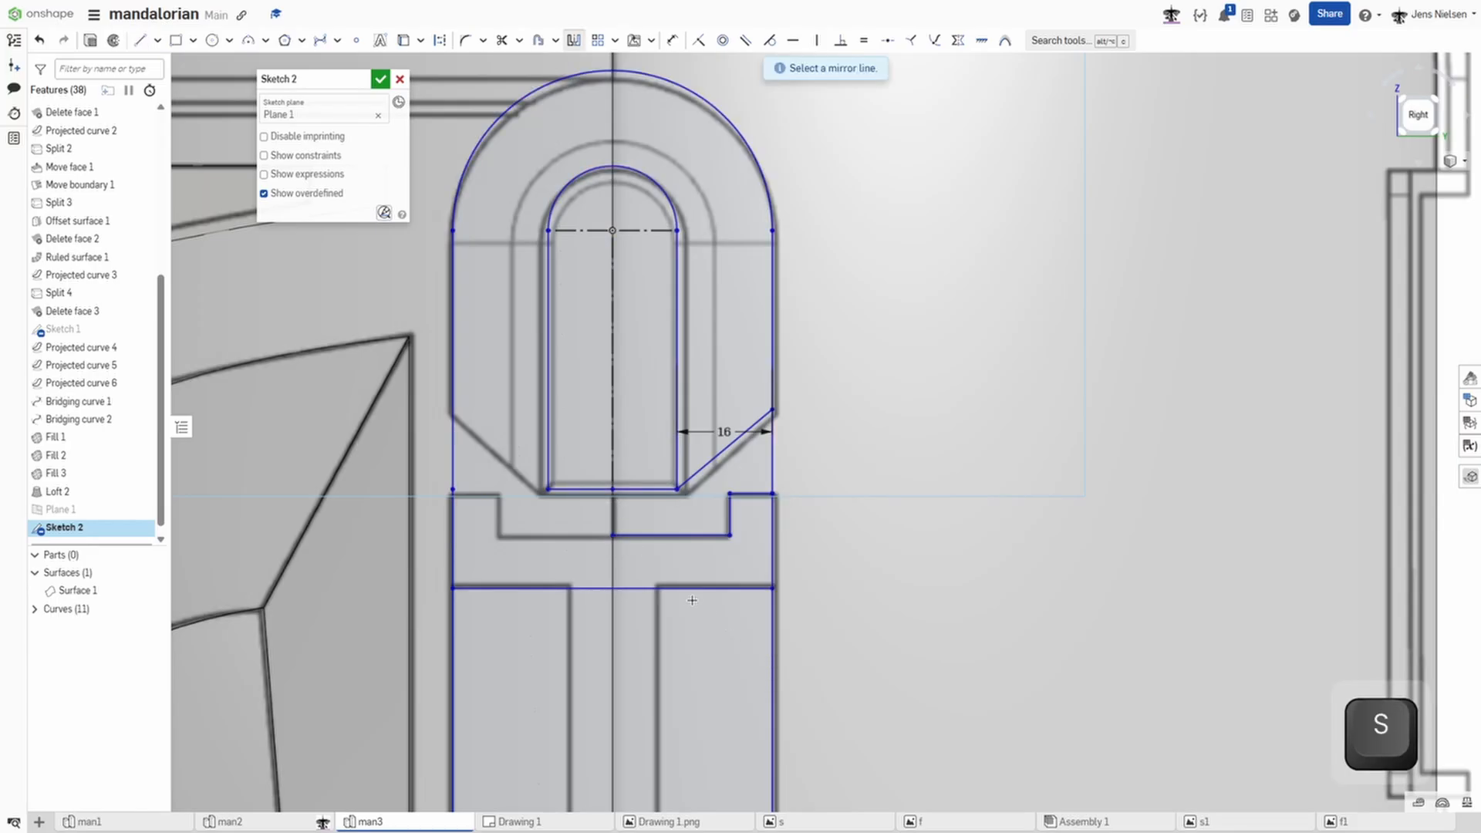
pyautogui.click(622, 467)
pyautogui.click(689, 475)
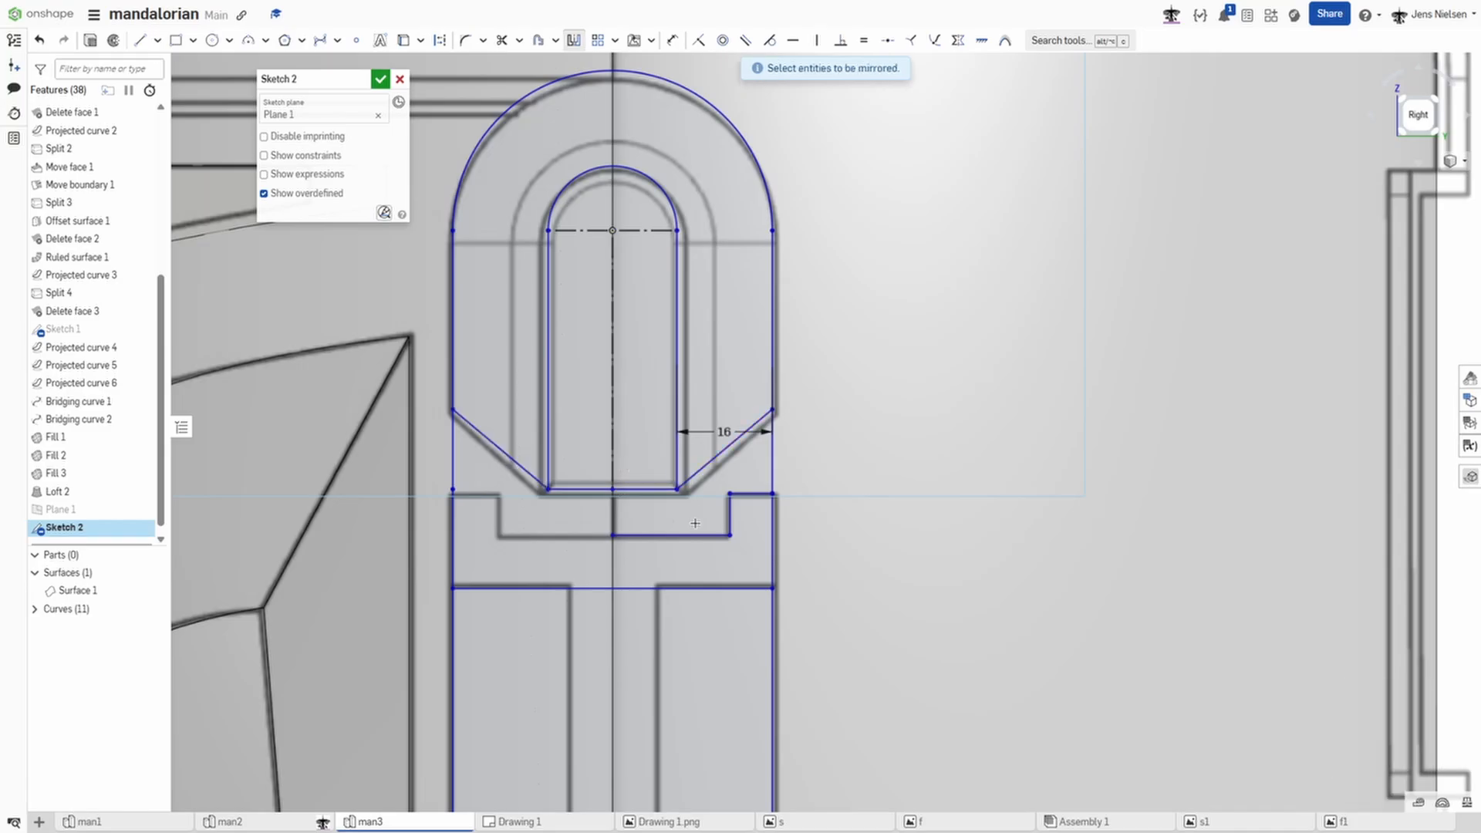
pyautogui.click(718, 534)
pyautogui.click(729, 524)
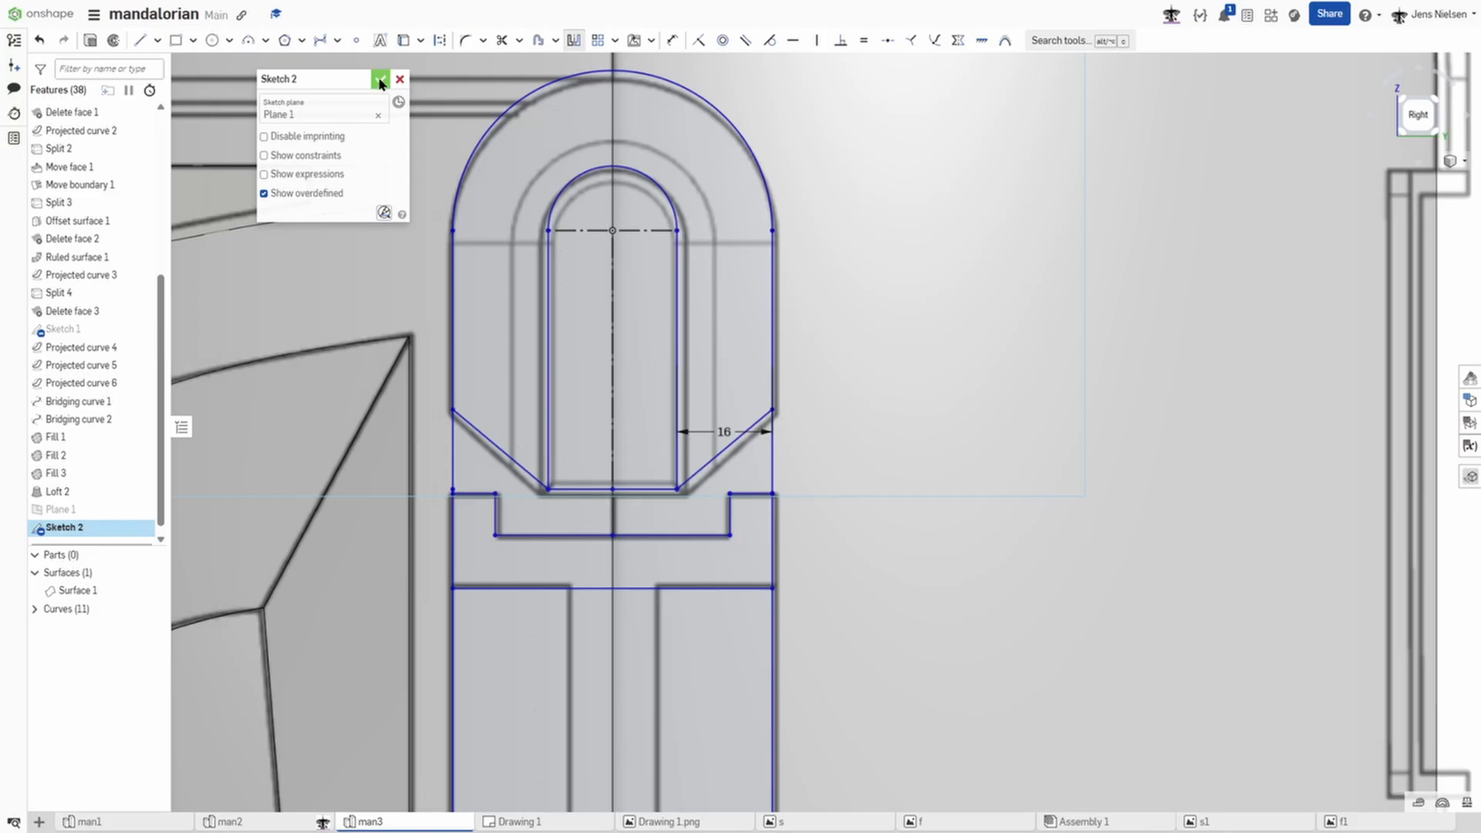
pyautogui.scroll(-5, 850, 404)
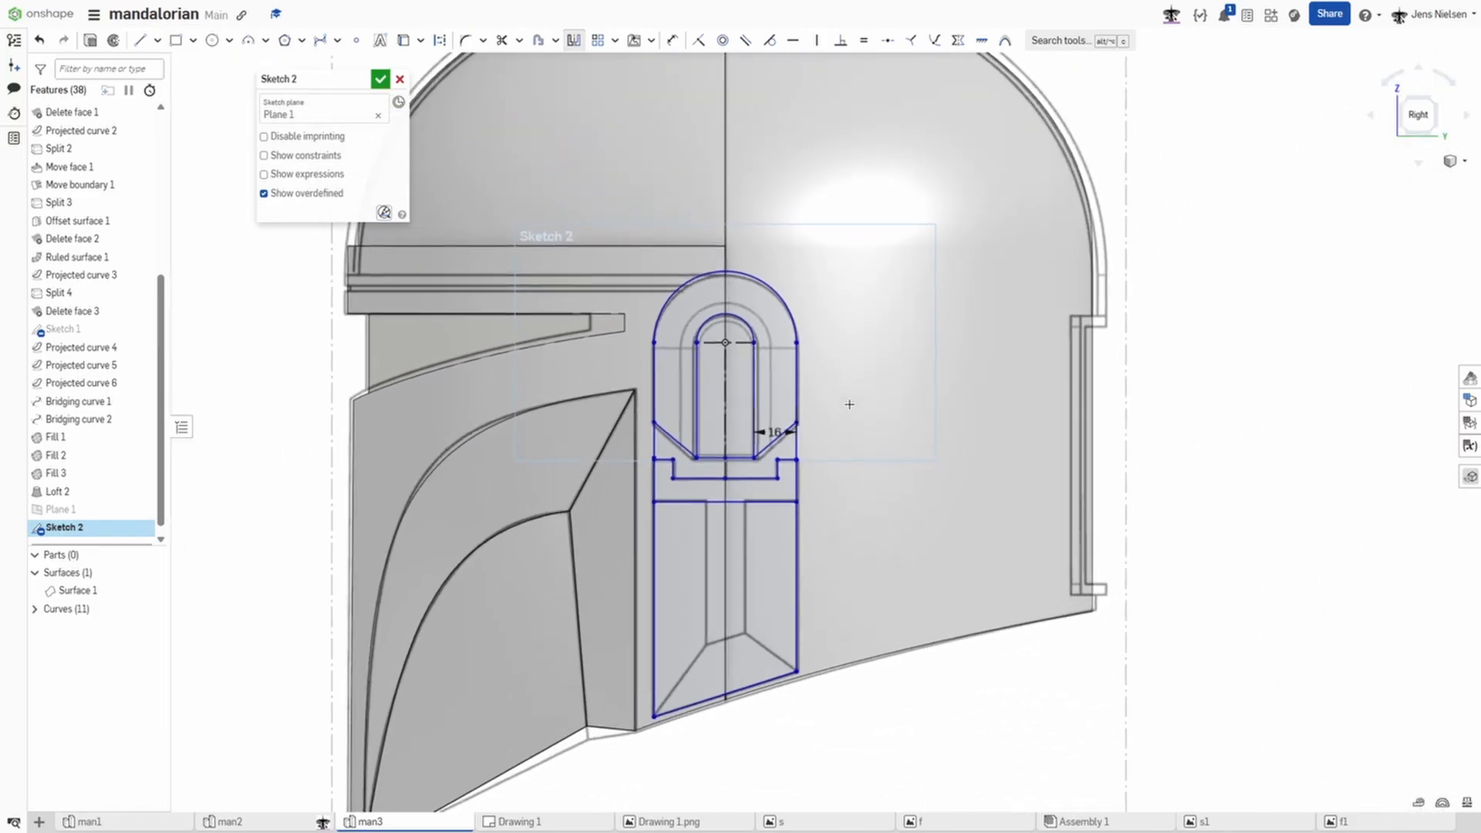
pyautogui.click(383, 81)
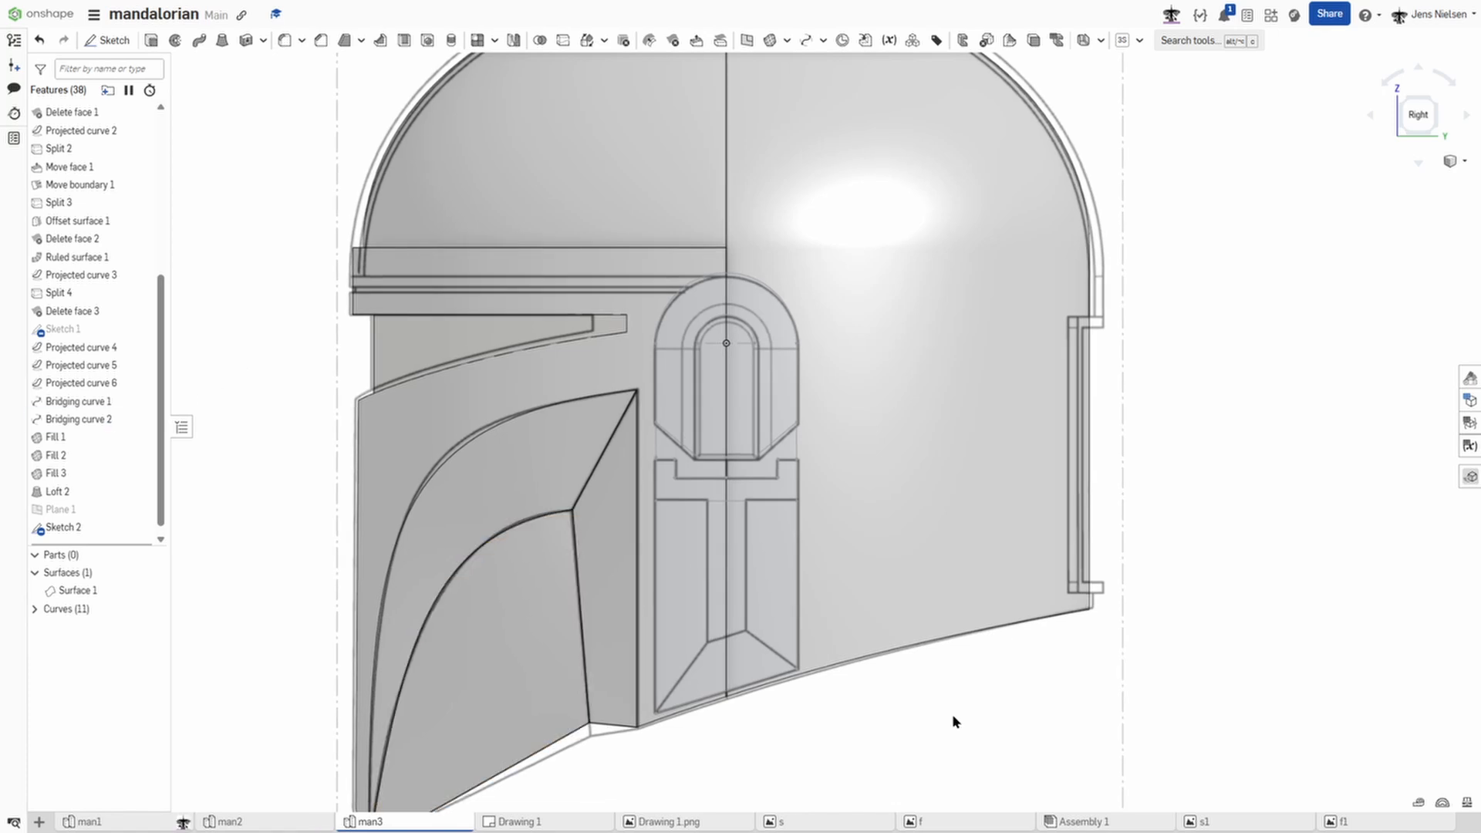
# Step: Extrude the ear piece's inner slot region as a new solid up to the helmet surface, using the Up to part end type
pyautogui.moveTo(861, 688); pyautogui.dragTo(1118, 549, button='right')
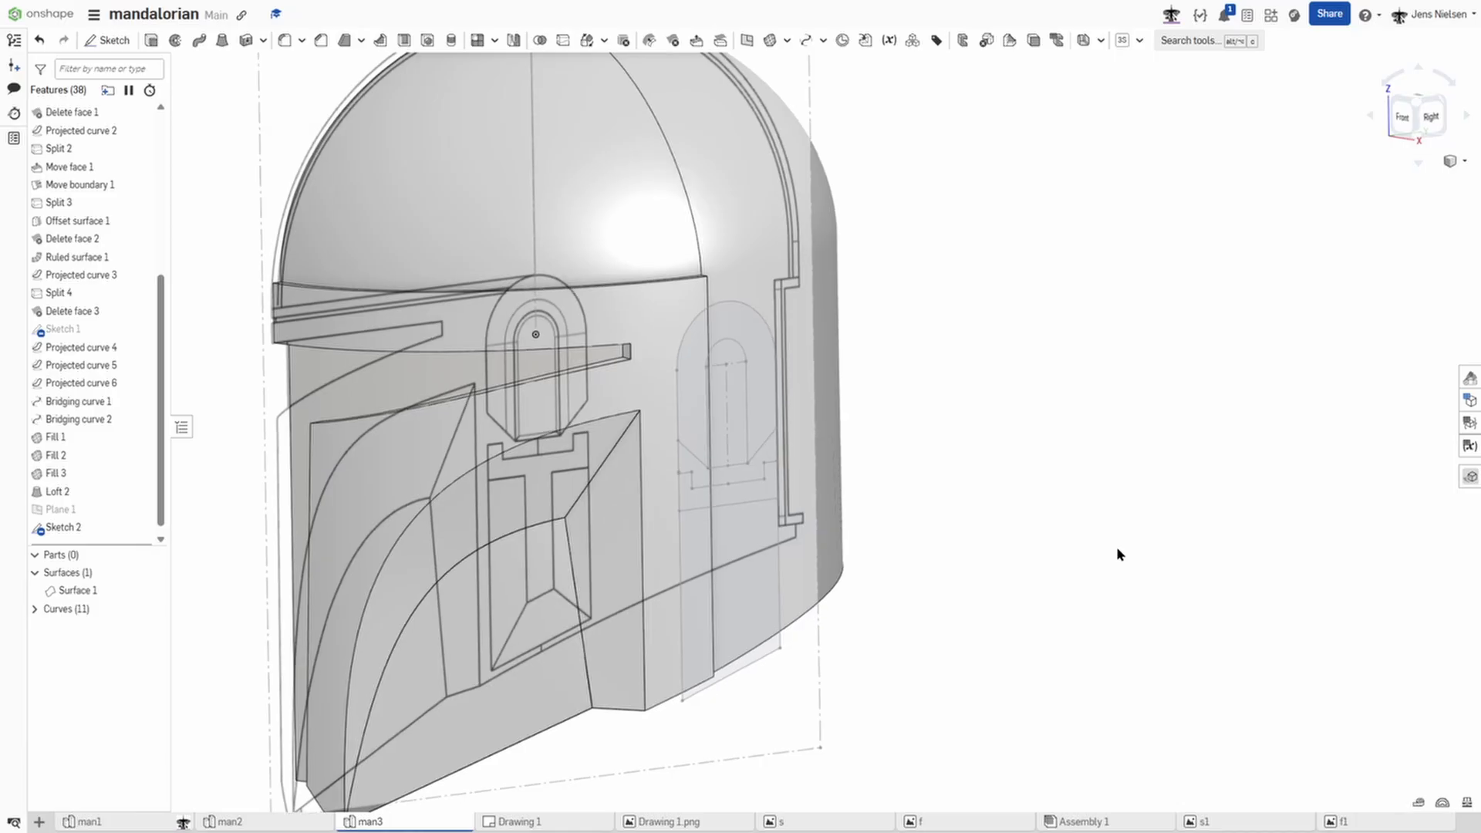
pyautogui.click(152, 42)
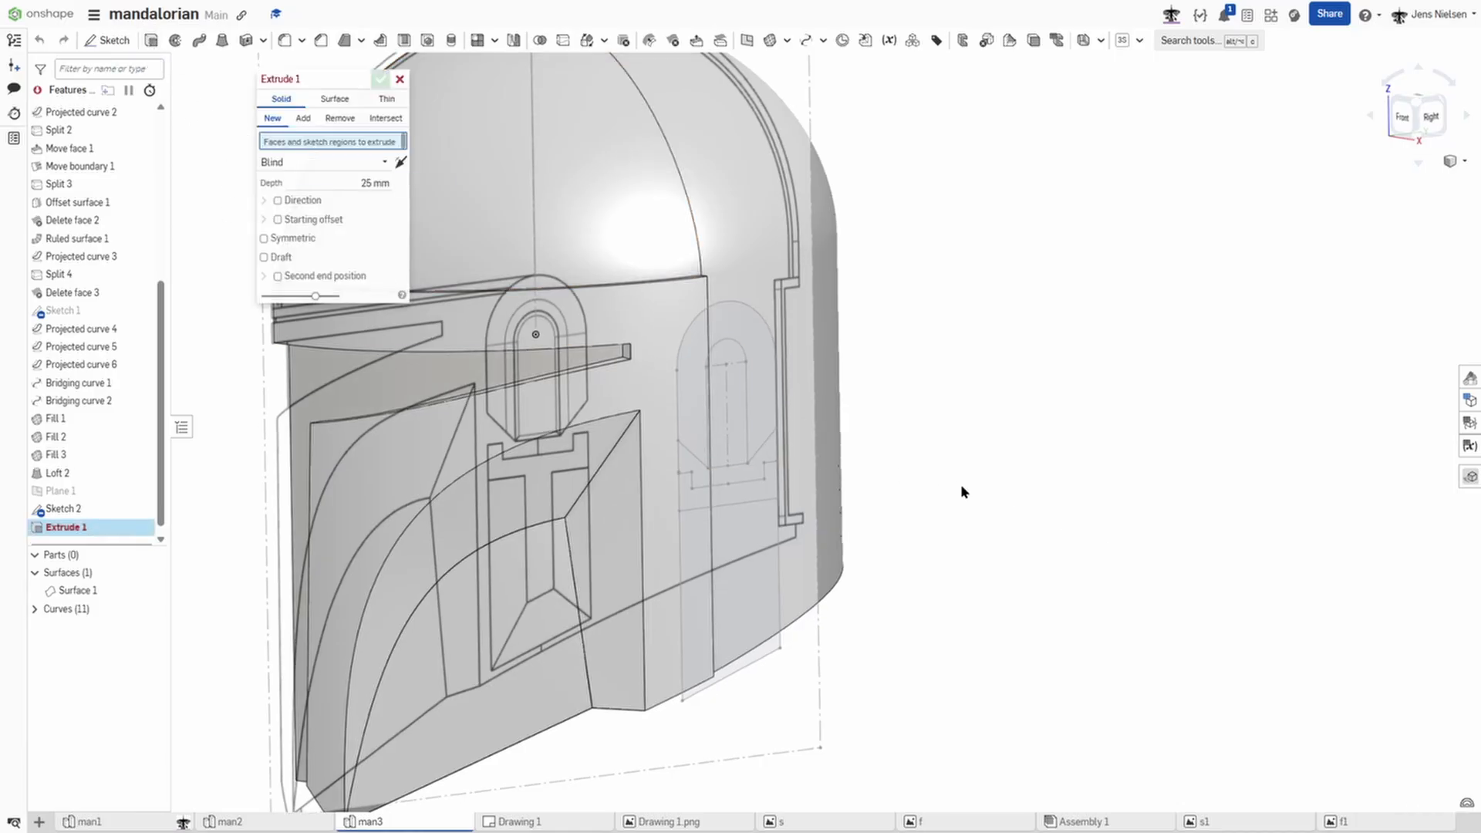
pyautogui.moveTo(961, 484)
pyautogui.mouseDown(button='right')
pyautogui.moveTo(723, 419)
pyautogui.moveTo(598, 403)
pyautogui.moveTo(347, 218)
pyautogui.mouseUp(button='right')
pyautogui.click(723, 426)
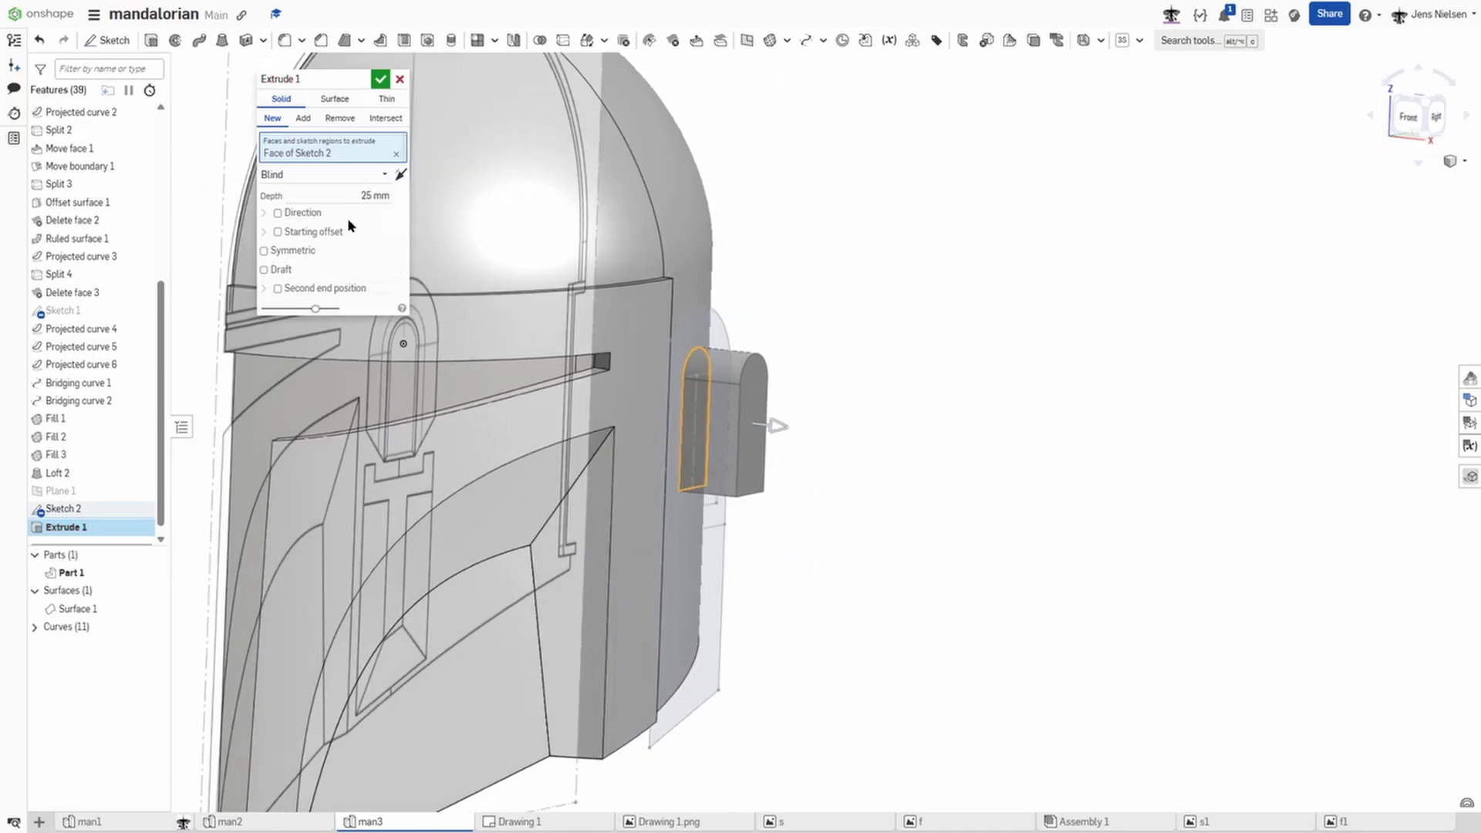
pyautogui.click(380, 183)
pyautogui.click(313, 252)
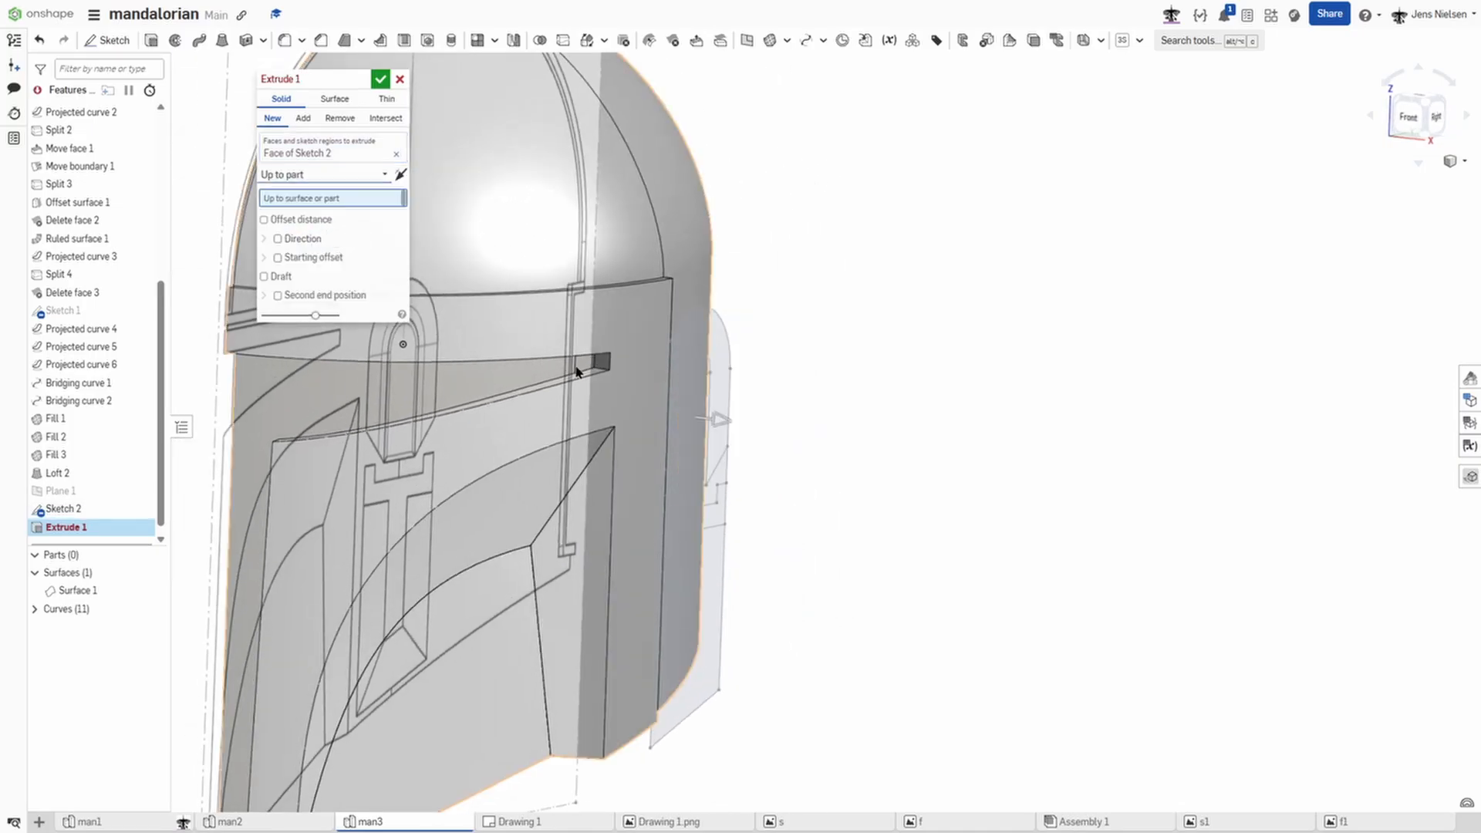
pyautogui.click(564, 407)
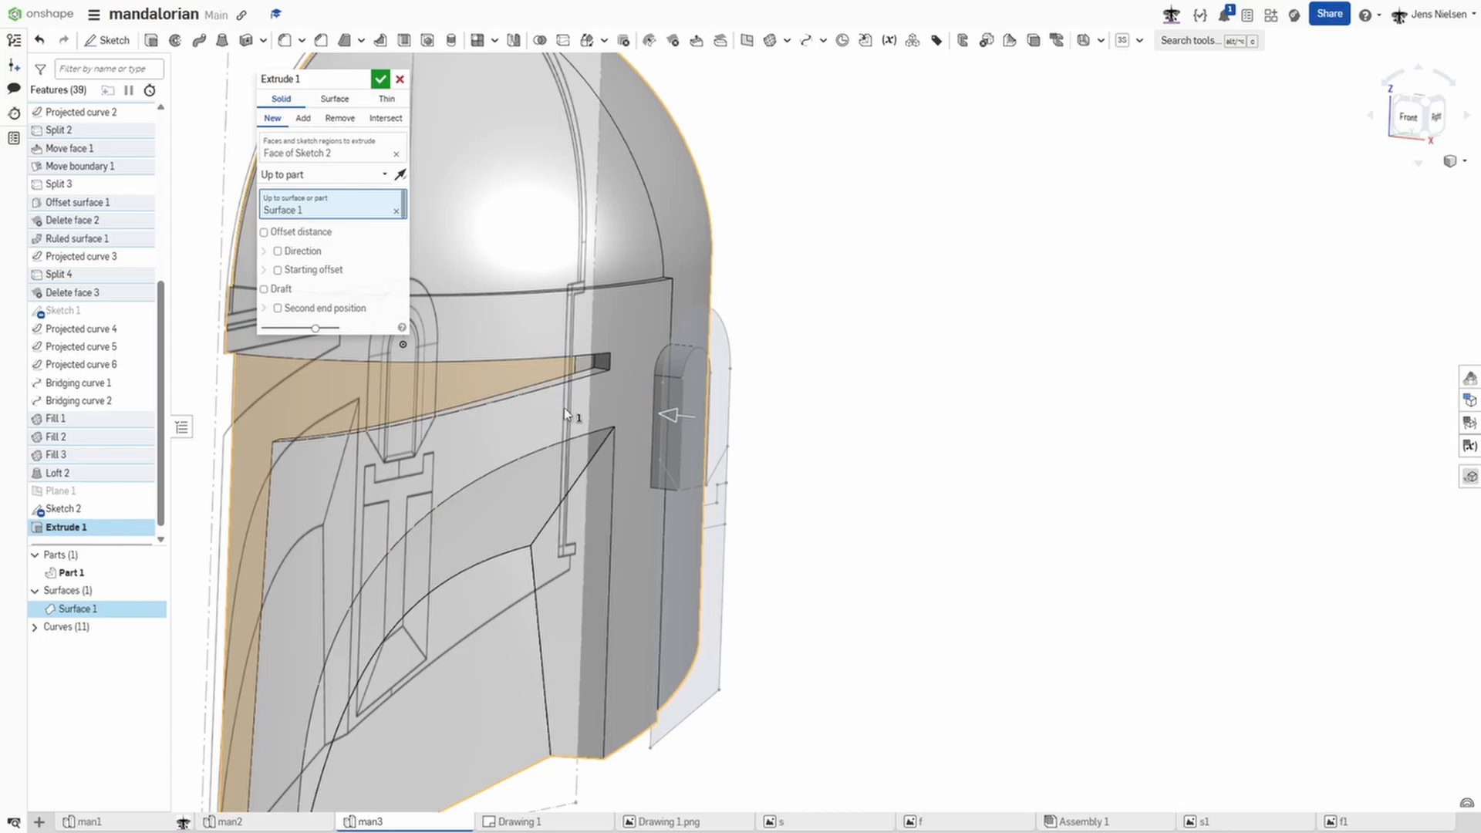
pyautogui.moveTo(564, 407); pyautogui.dragTo(420, 224, button='right')
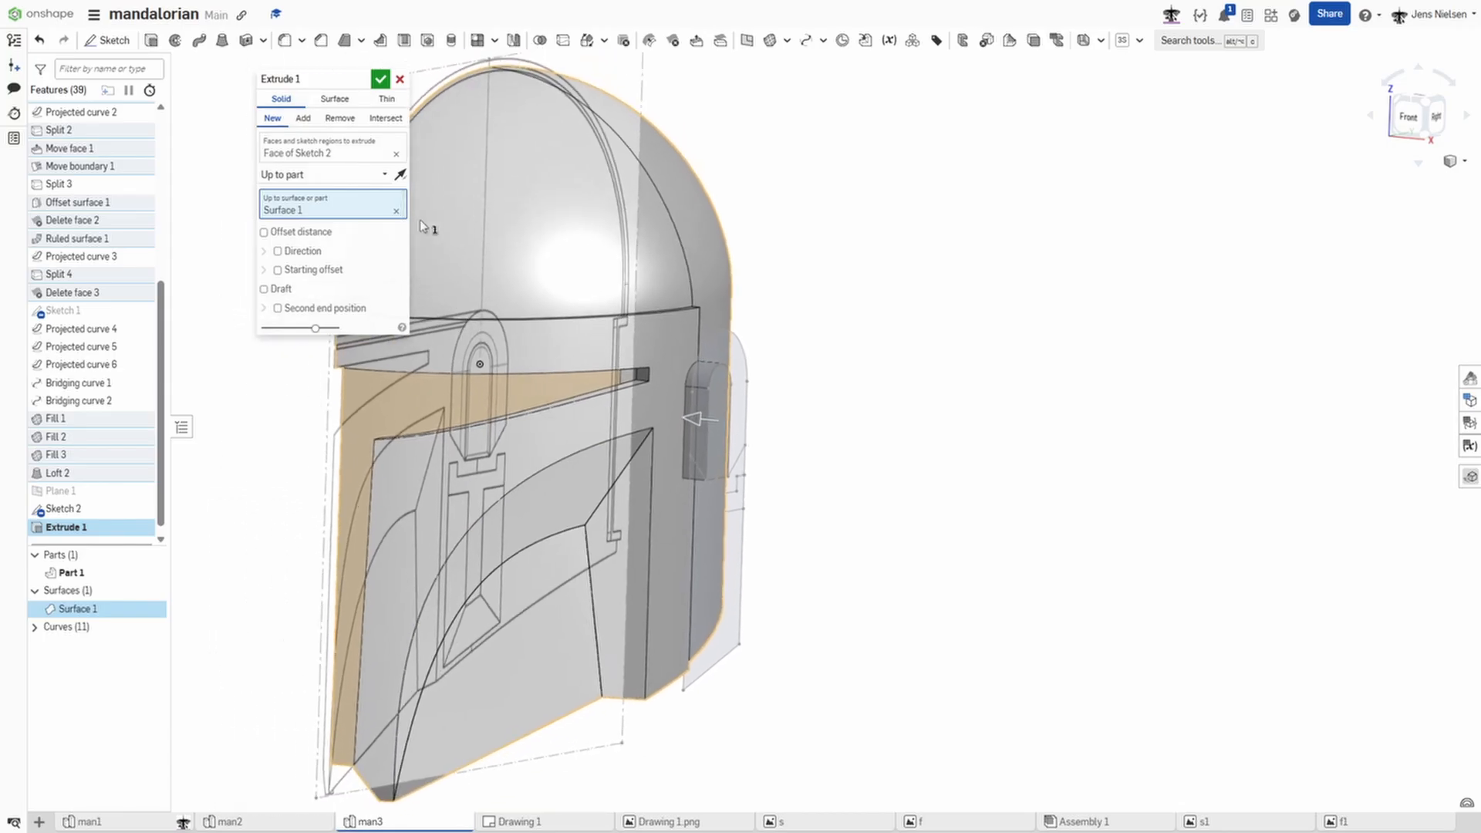
pyautogui.click(381, 79)
# Step: Show Sketch 2 again and extrude the ear piece's outer ring region with a depth of 8 mm
pyautogui.moveTo(1042, 429); pyautogui.dragTo(933, 440, button='right')
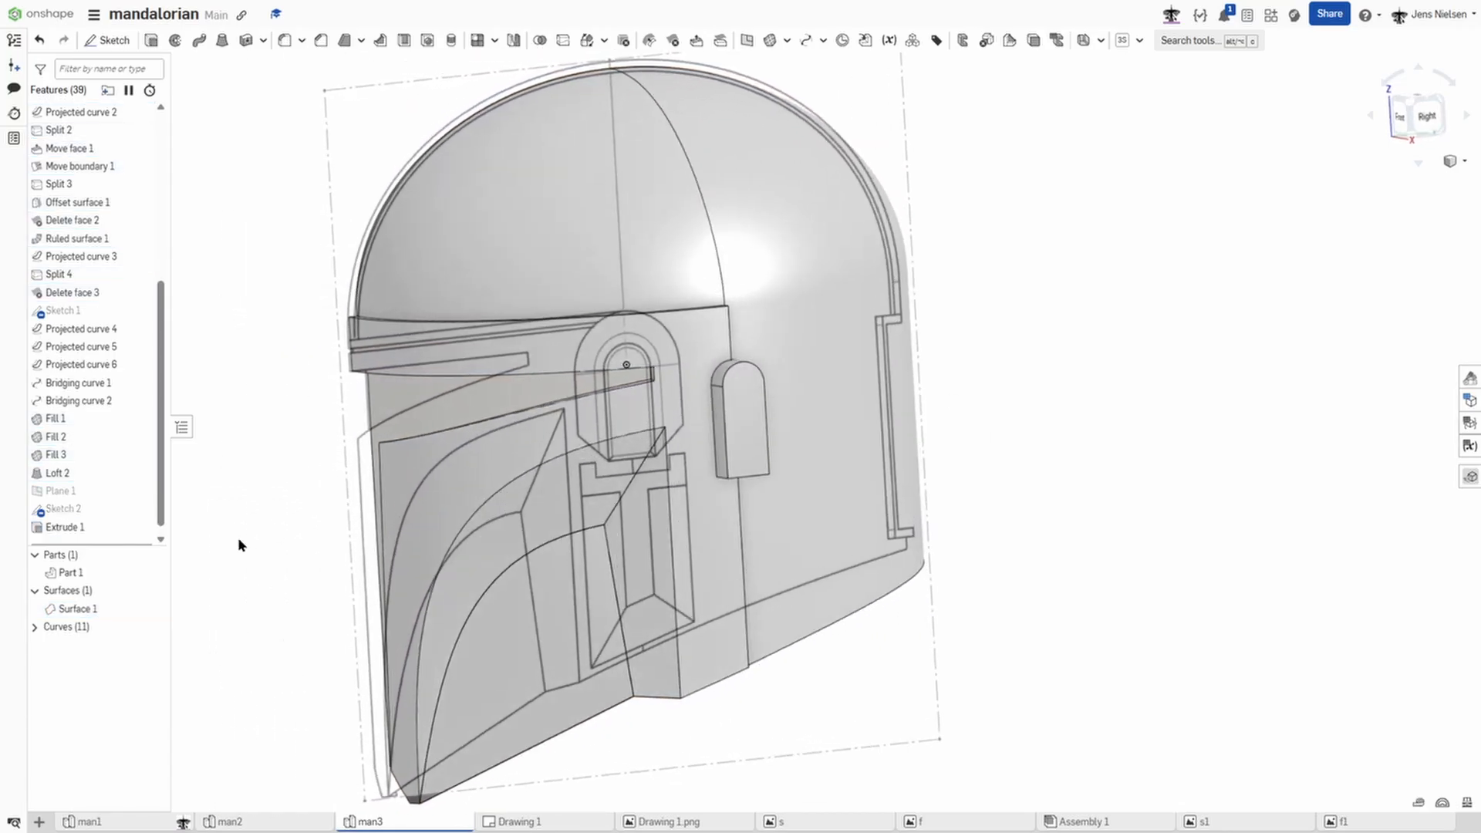
pyautogui.click(145, 513)
pyautogui.moveTo(324, 486)
pyautogui.mouseDown(button='right')
pyautogui.moveTo(983, 367)
pyautogui.moveTo(969, 360)
pyautogui.mouseUp(button='right')
pyautogui.scroll(3, 969, 359)
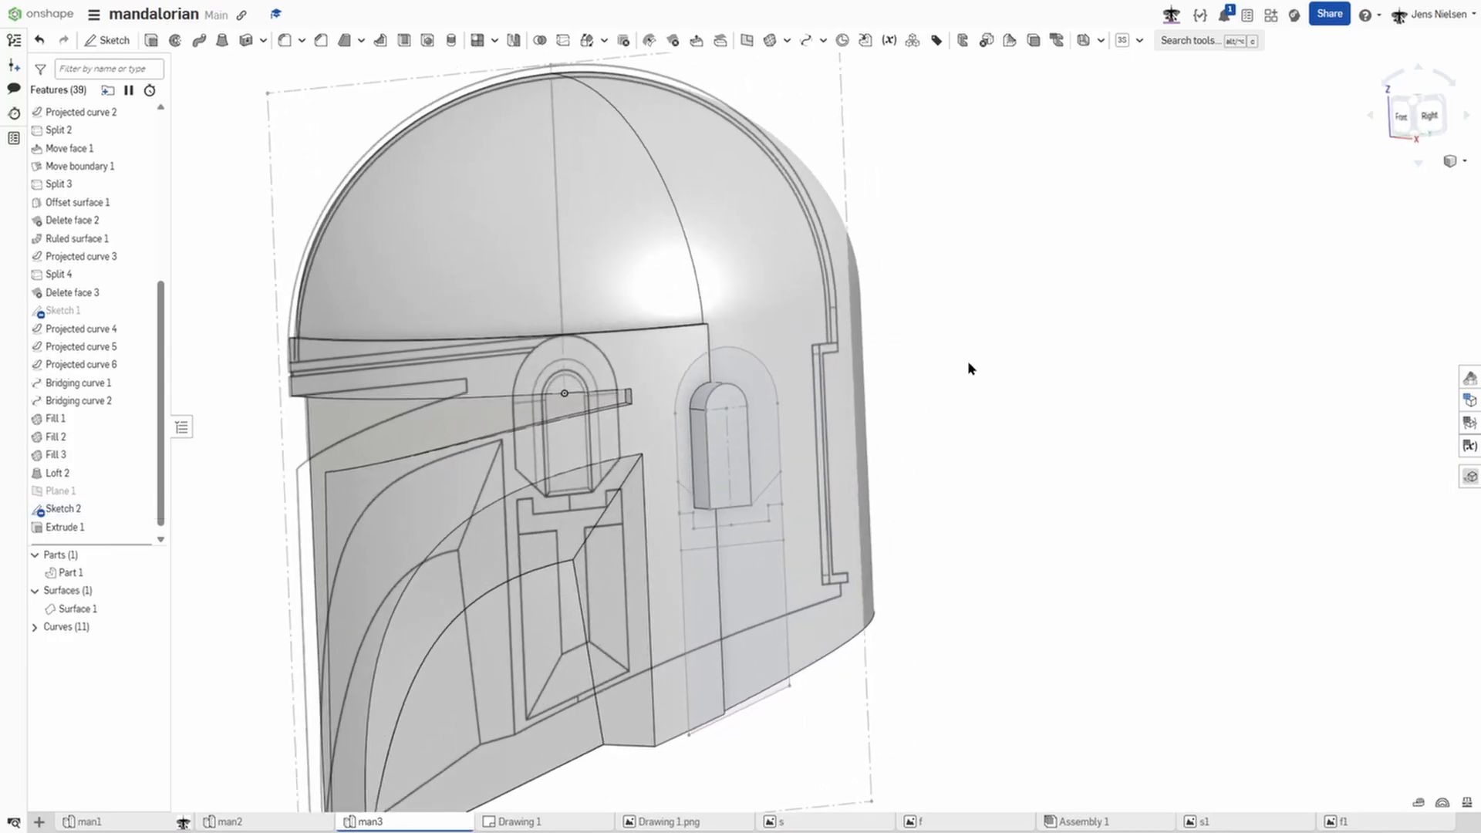
pyautogui.click(152, 43)
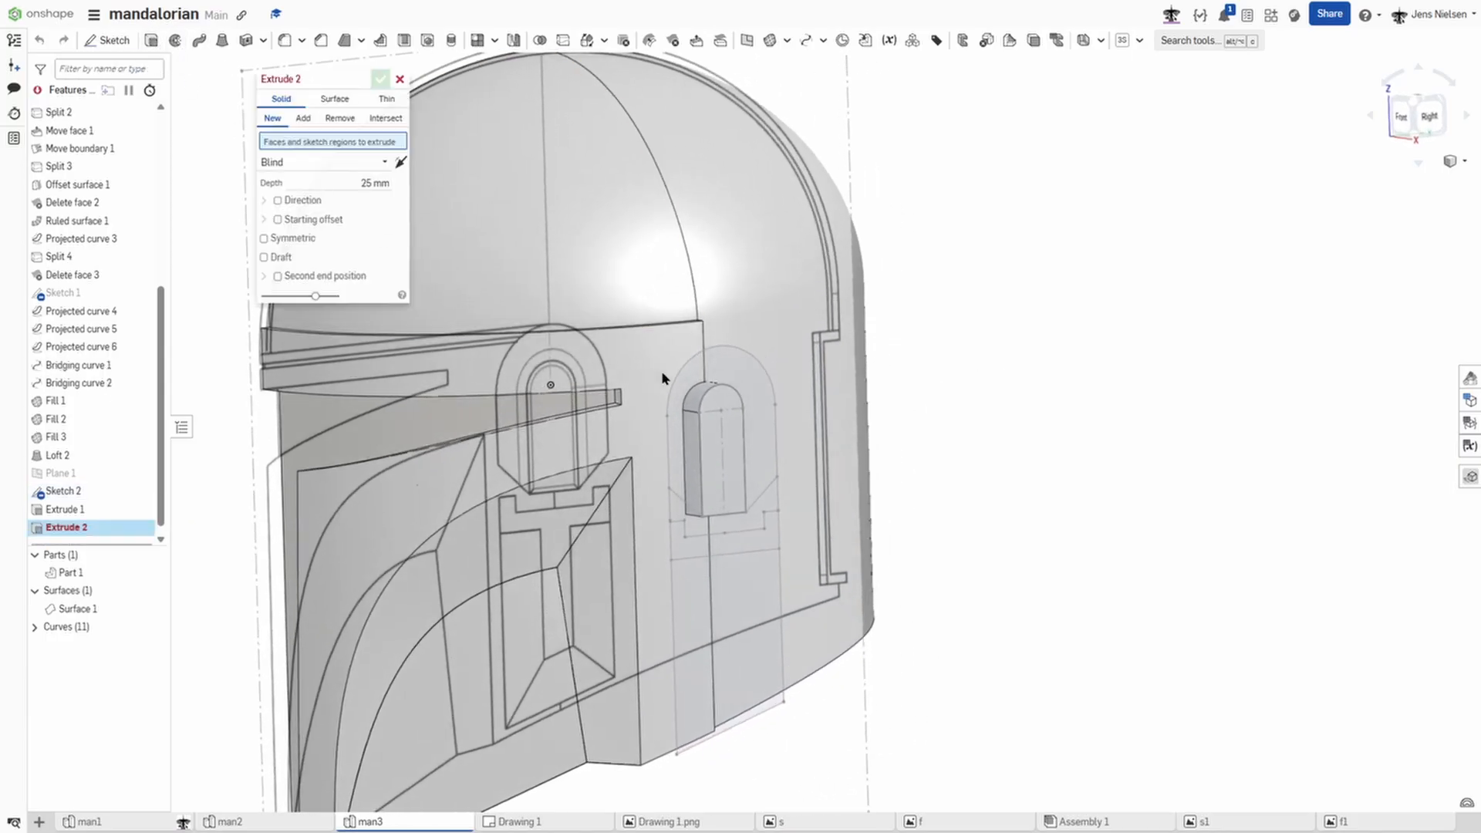
pyautogui.click(725, 377)
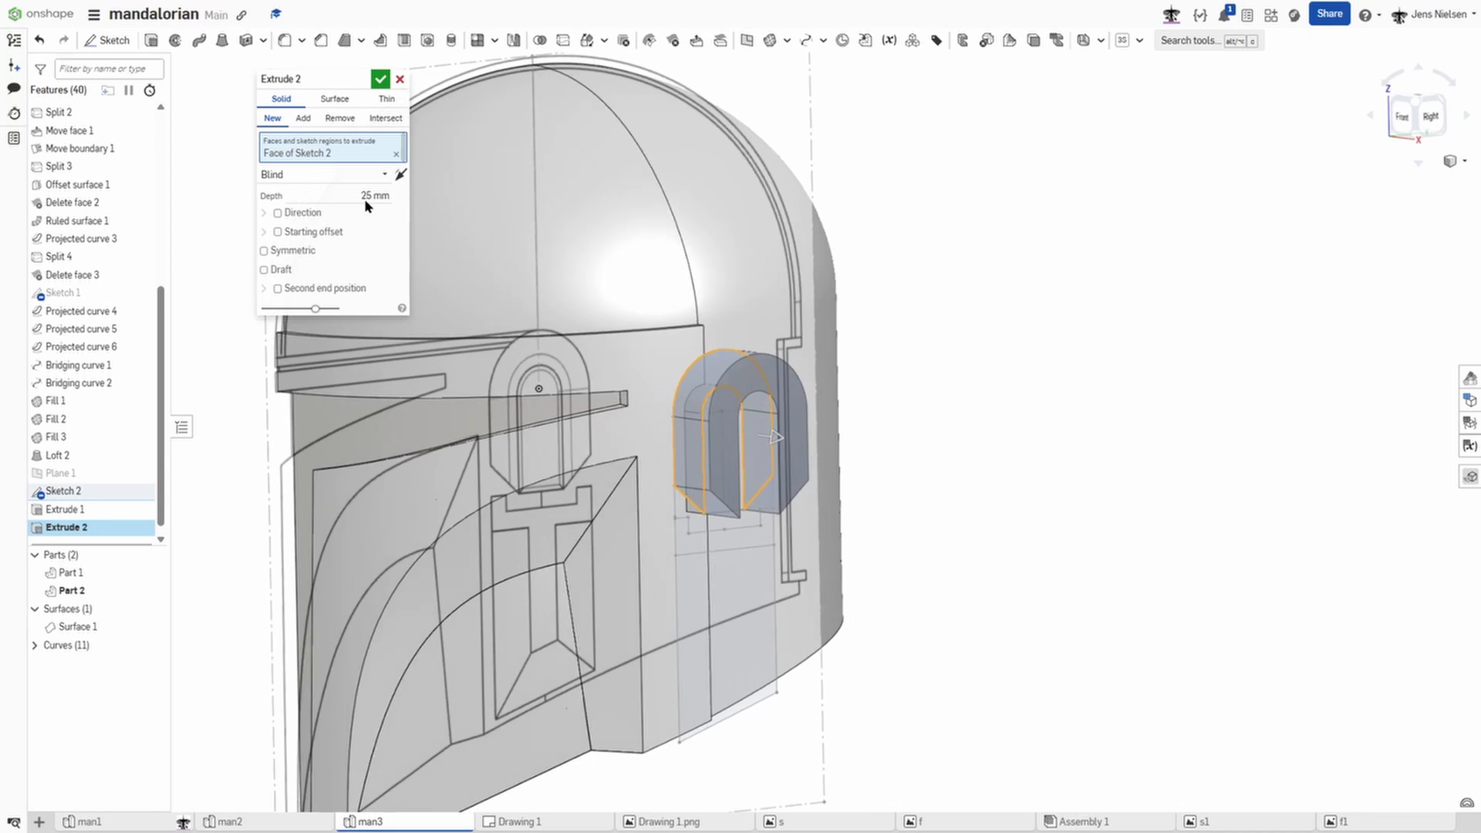
pyautogui.click(374, 196)
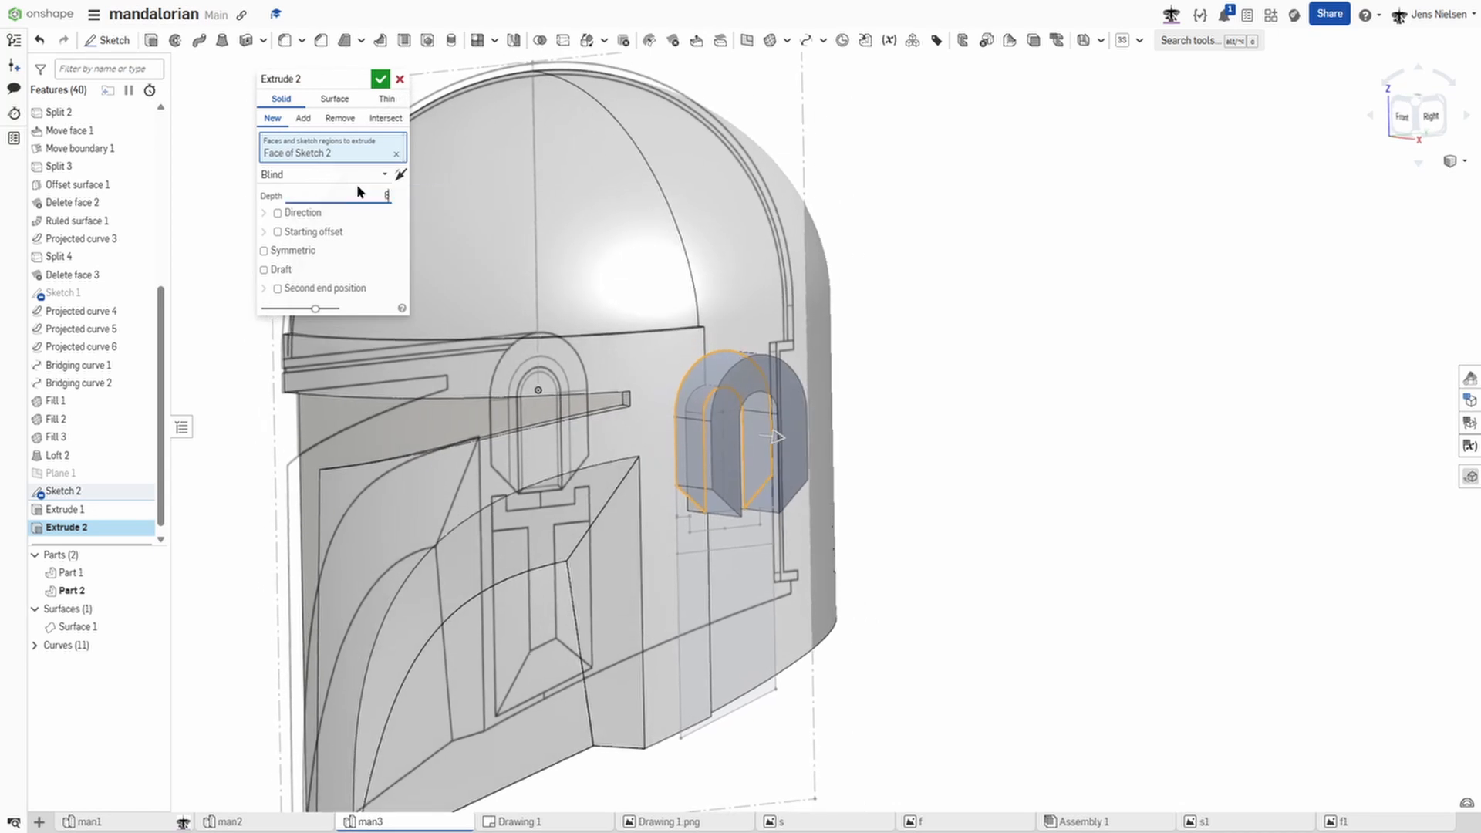
pyautogui.write('8')
pyautogui.press('Tab')
# Step: Reverse the ring extrusion towards the helmet, include the notched band region below the ear piece, and apply it
pyautogui.moveTo(498, 303); pyautogui.dragTo(347, 244, button='right')
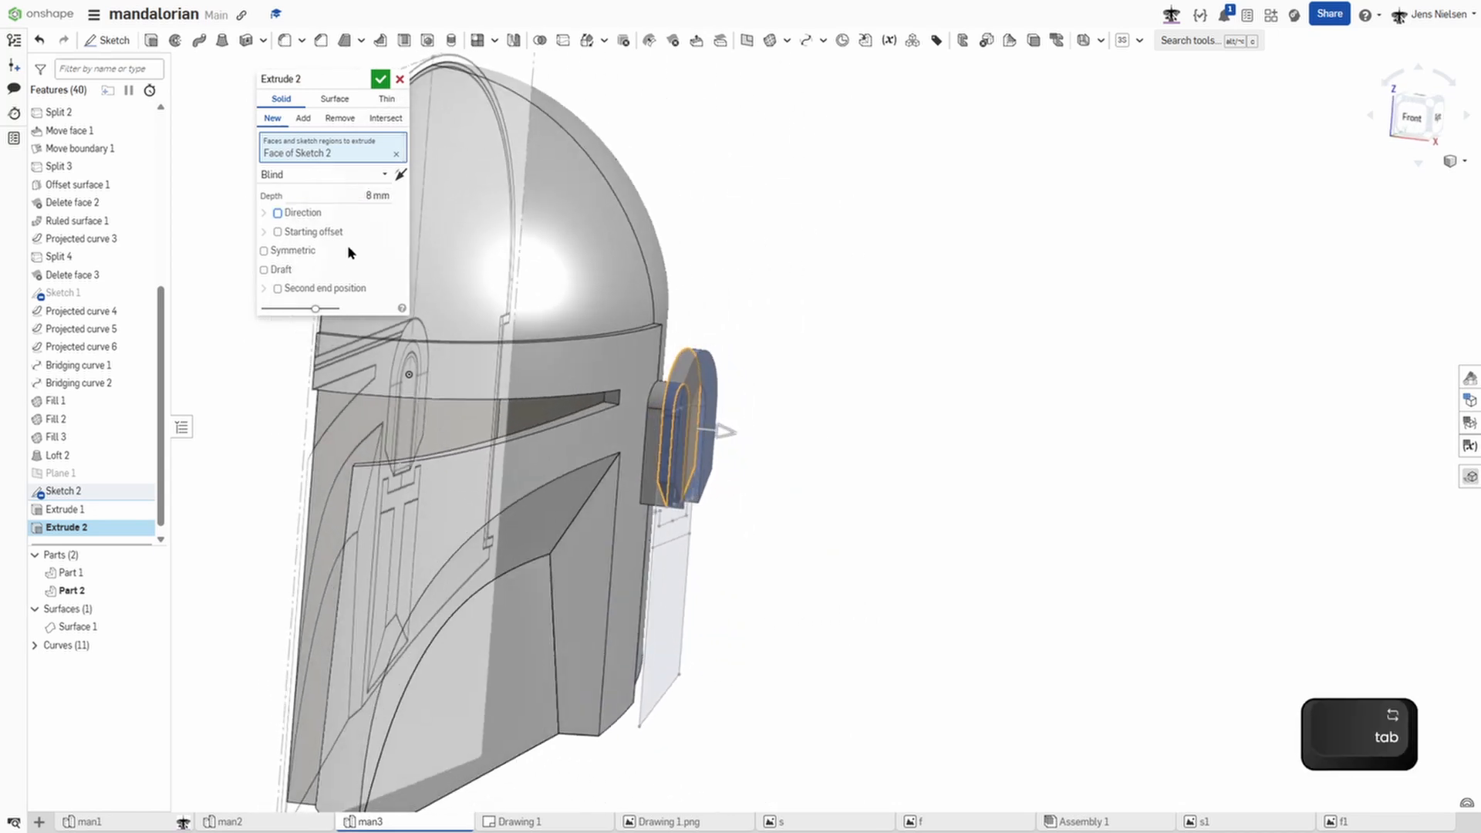
pyautogui.click(401, 176)
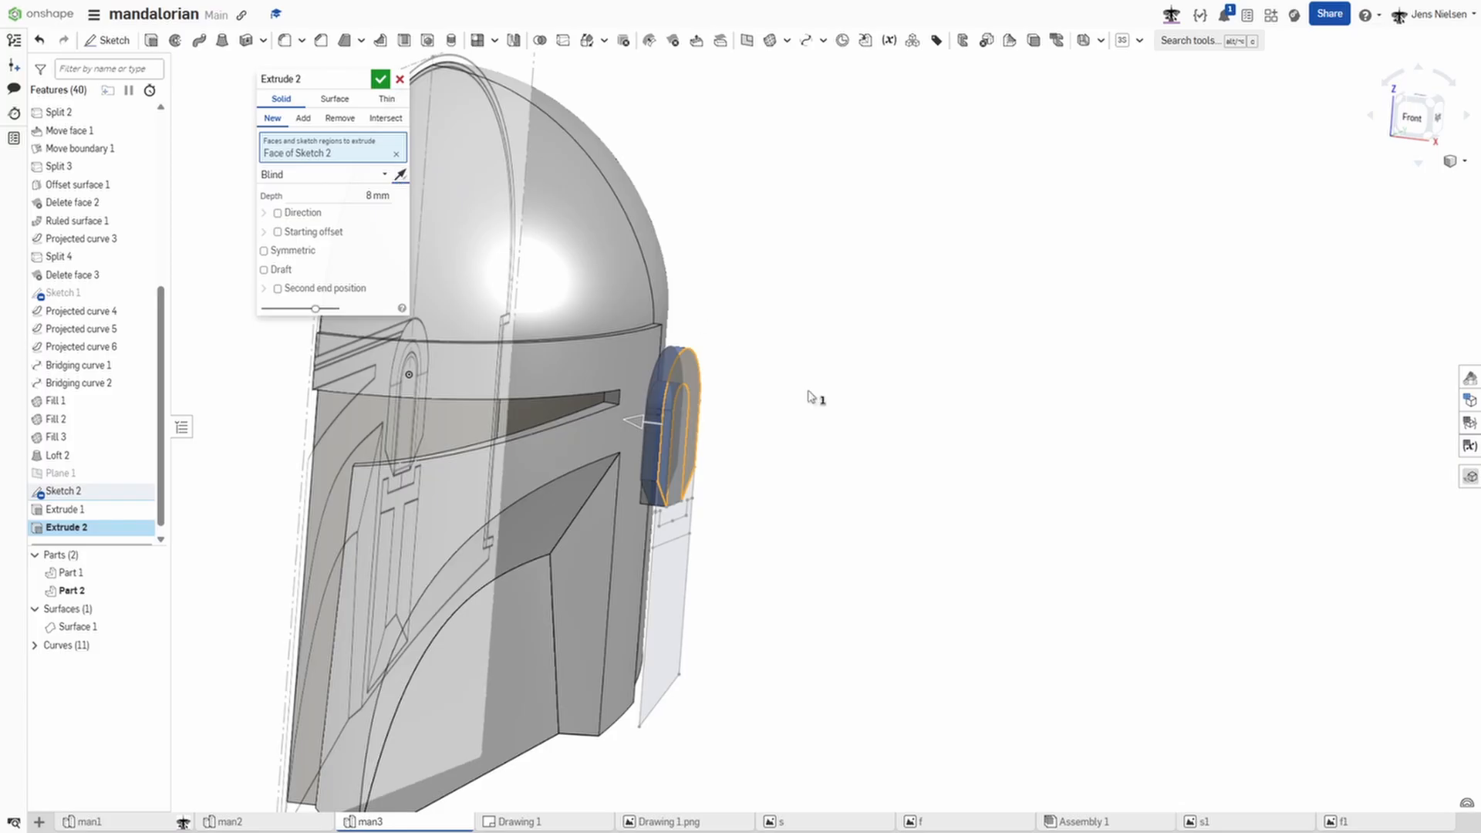
pyautogui.moveTo(818, 421); pyautogui.dragTo(736, 407, button='right')
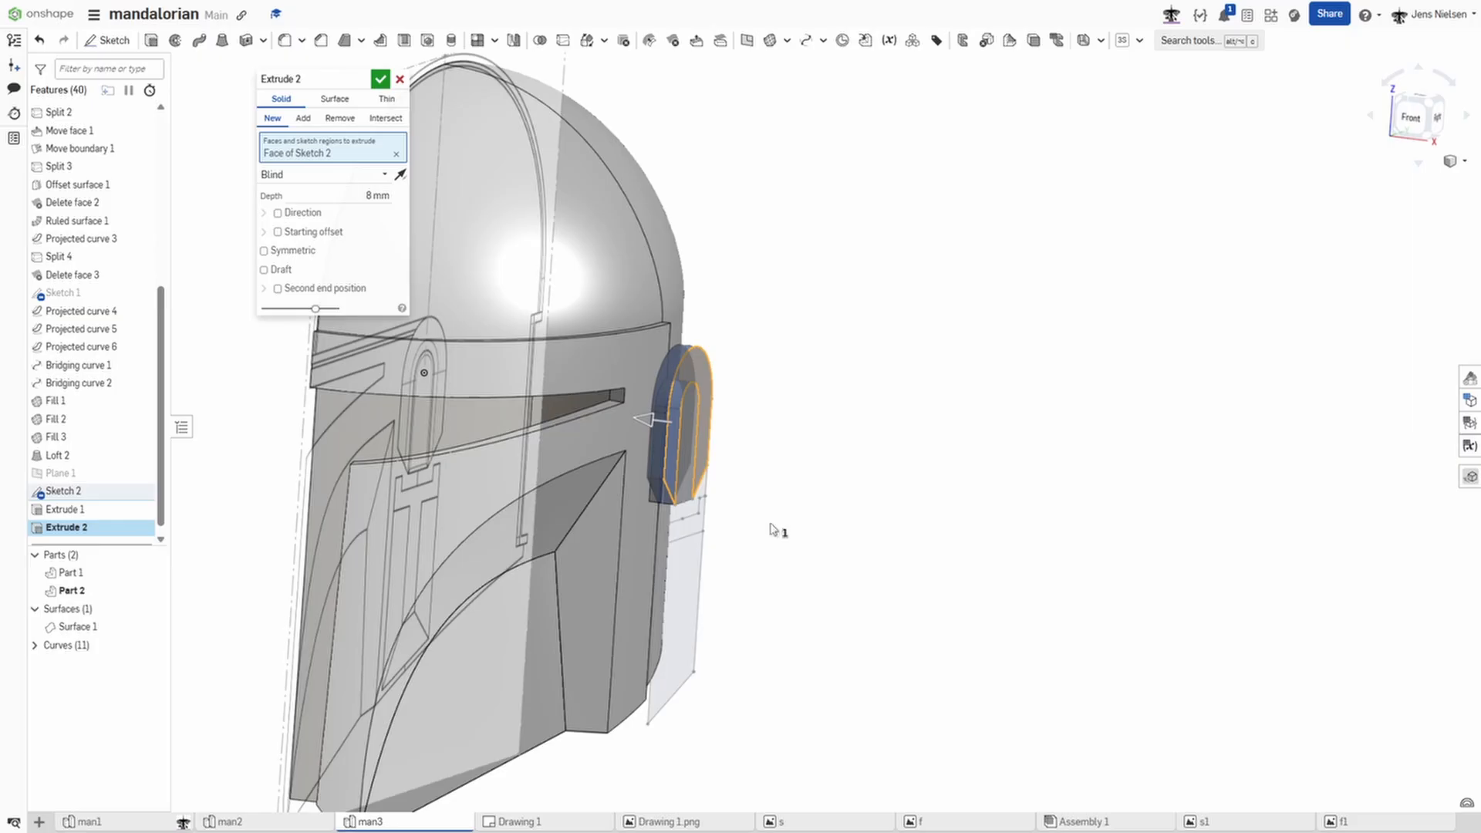
pyautogui.click(691, 531)
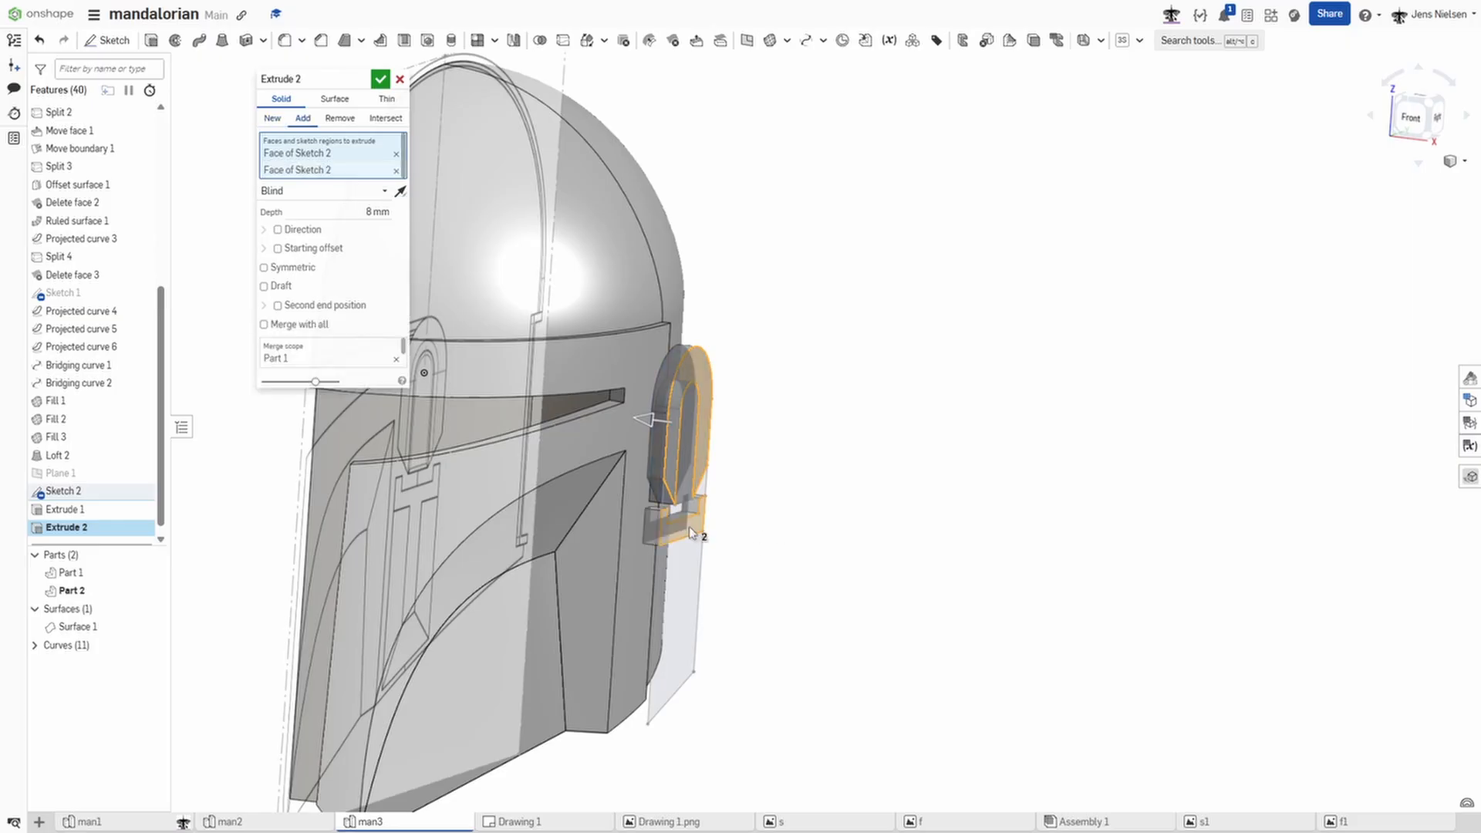
pyautogui.click(379, 79)
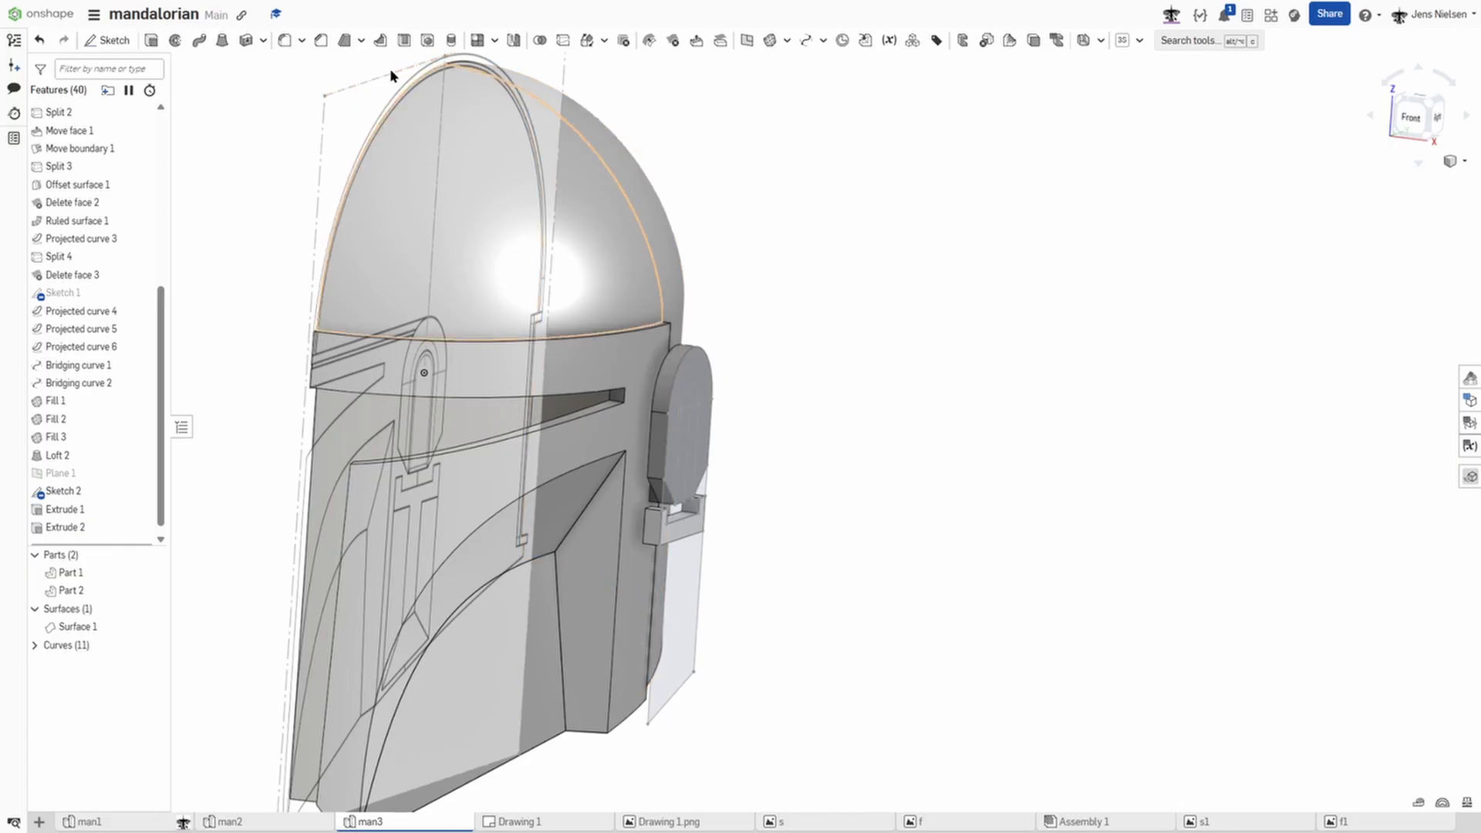
# Step: Extrude the lower ear panel region 8 mm towards the helmet as a new separate part
pyautogui.click(151, 41)
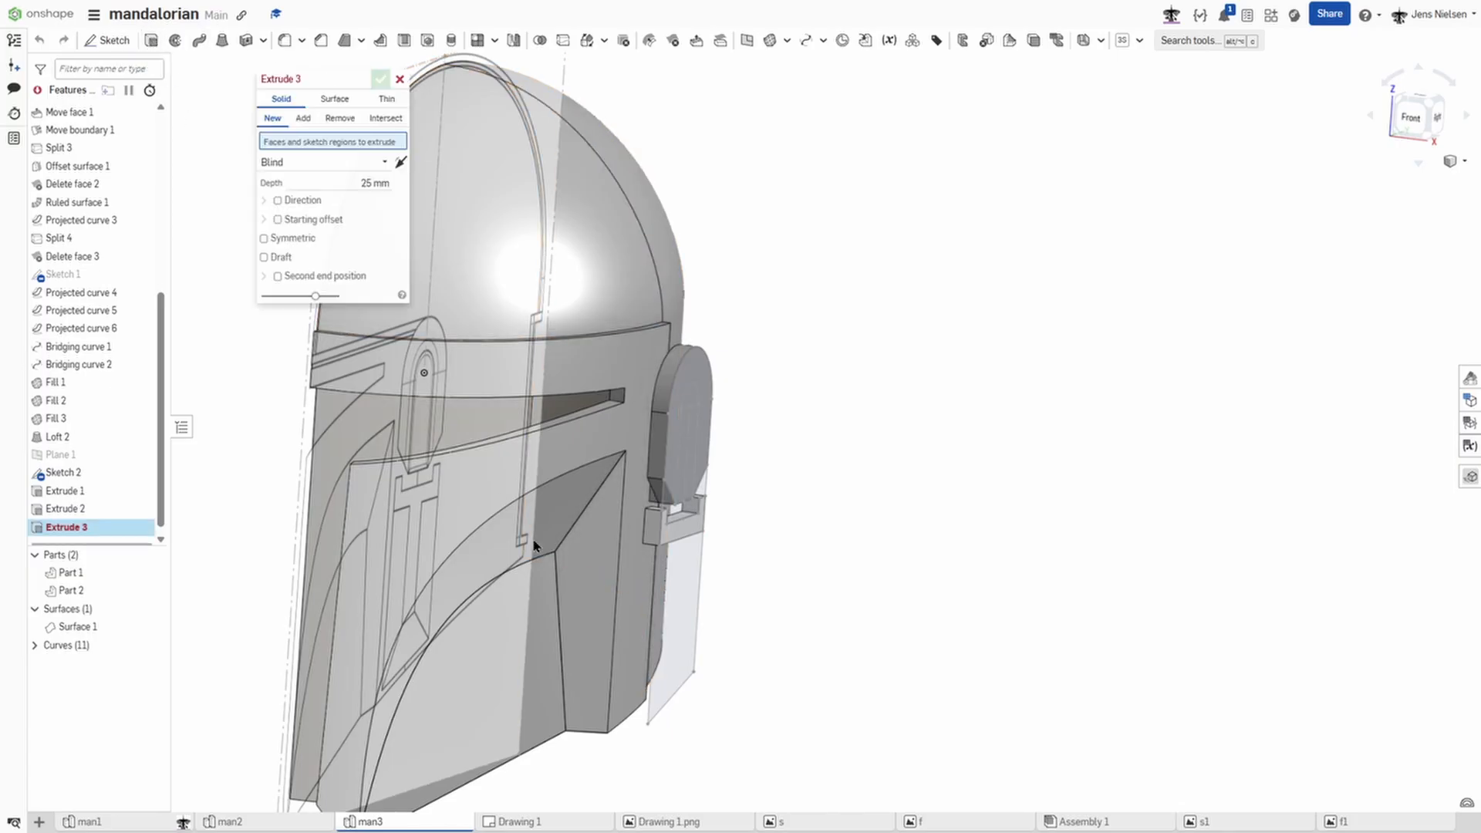
pyautogui.click(685, 608)
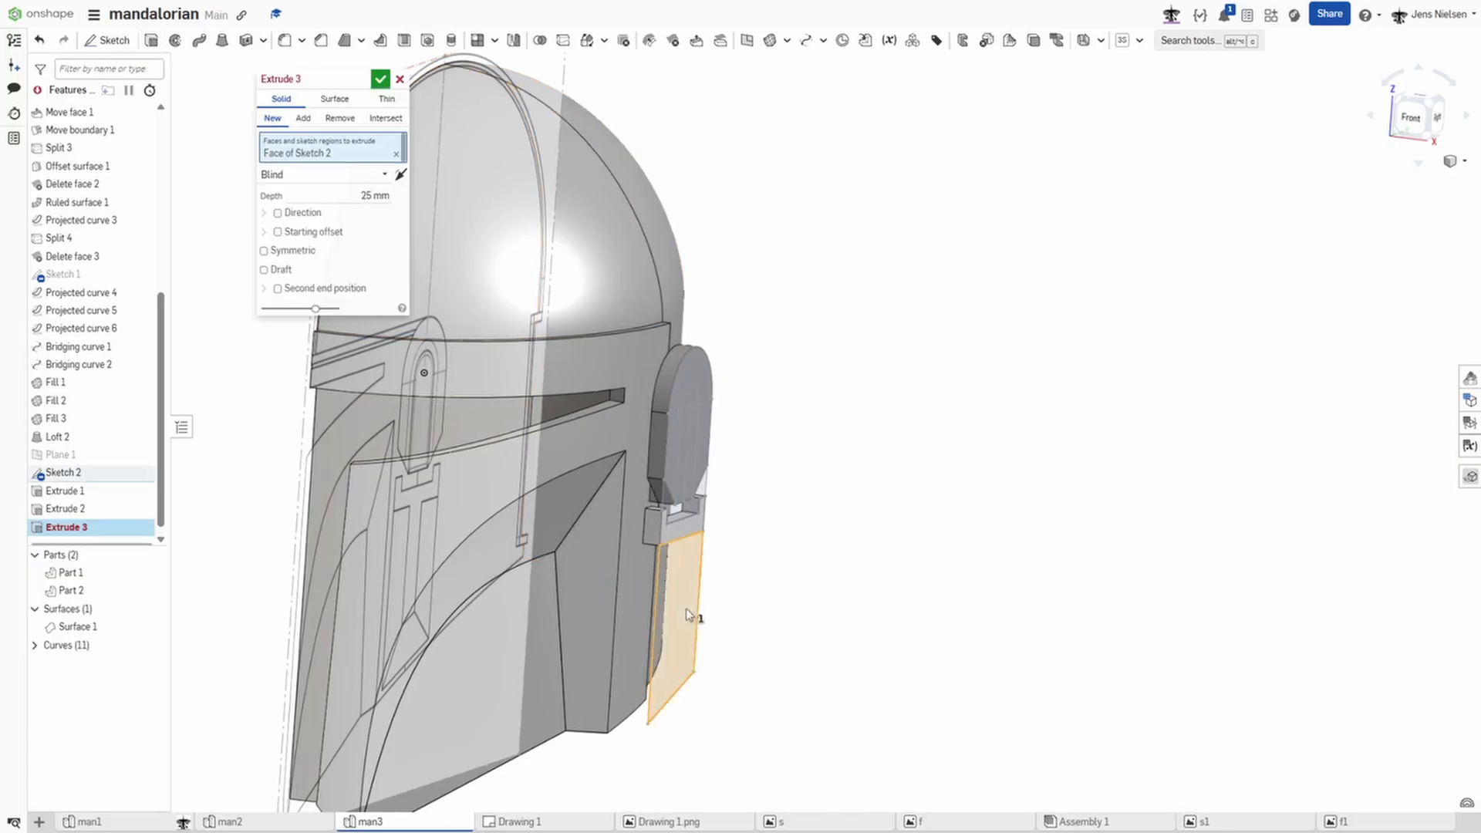
pyautogui.click(400, 174)
pyautogui.click(368, 195)
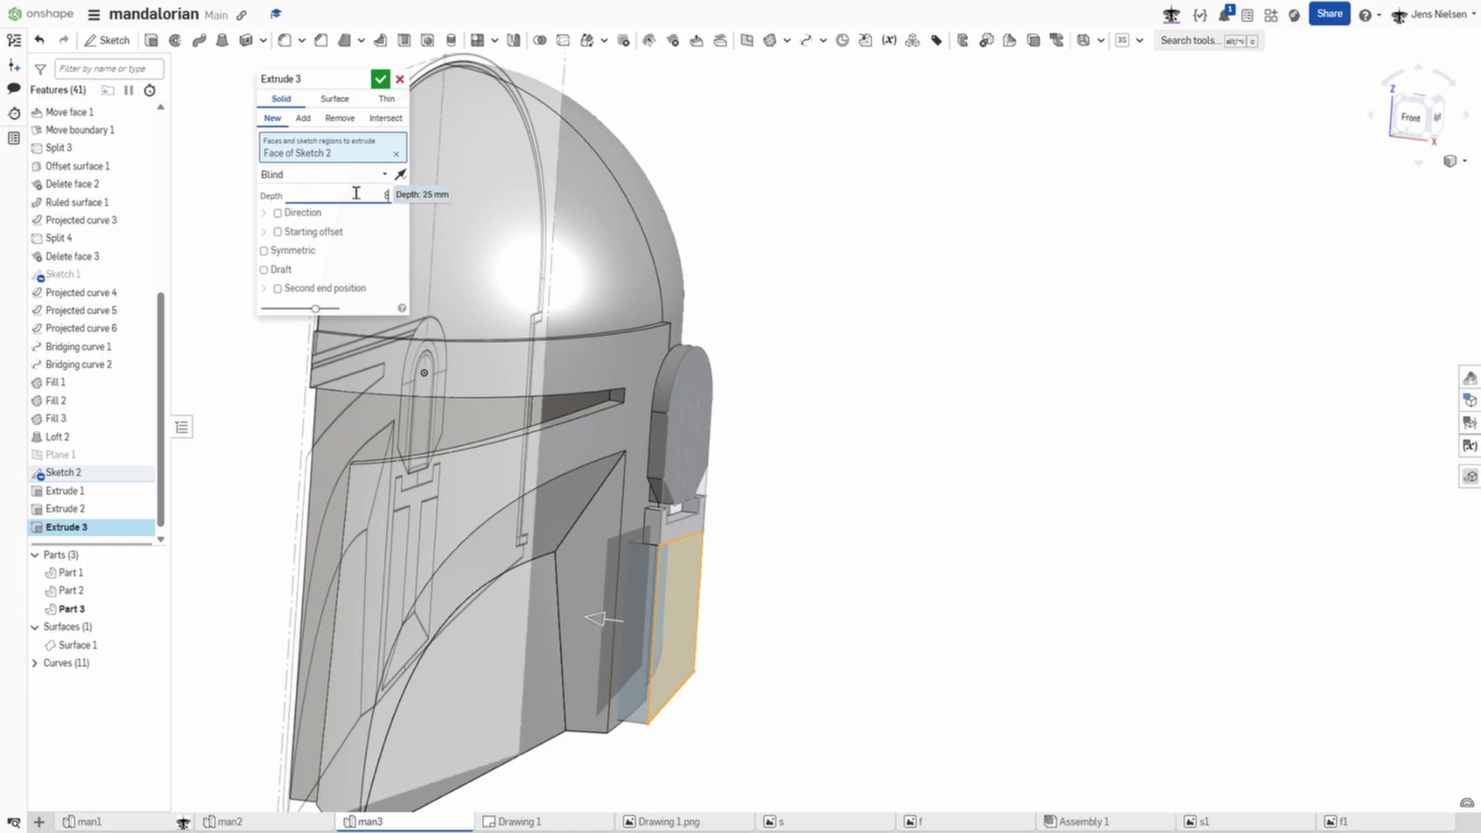
pyautogui.write('8')
pyautogui.press('Tab')
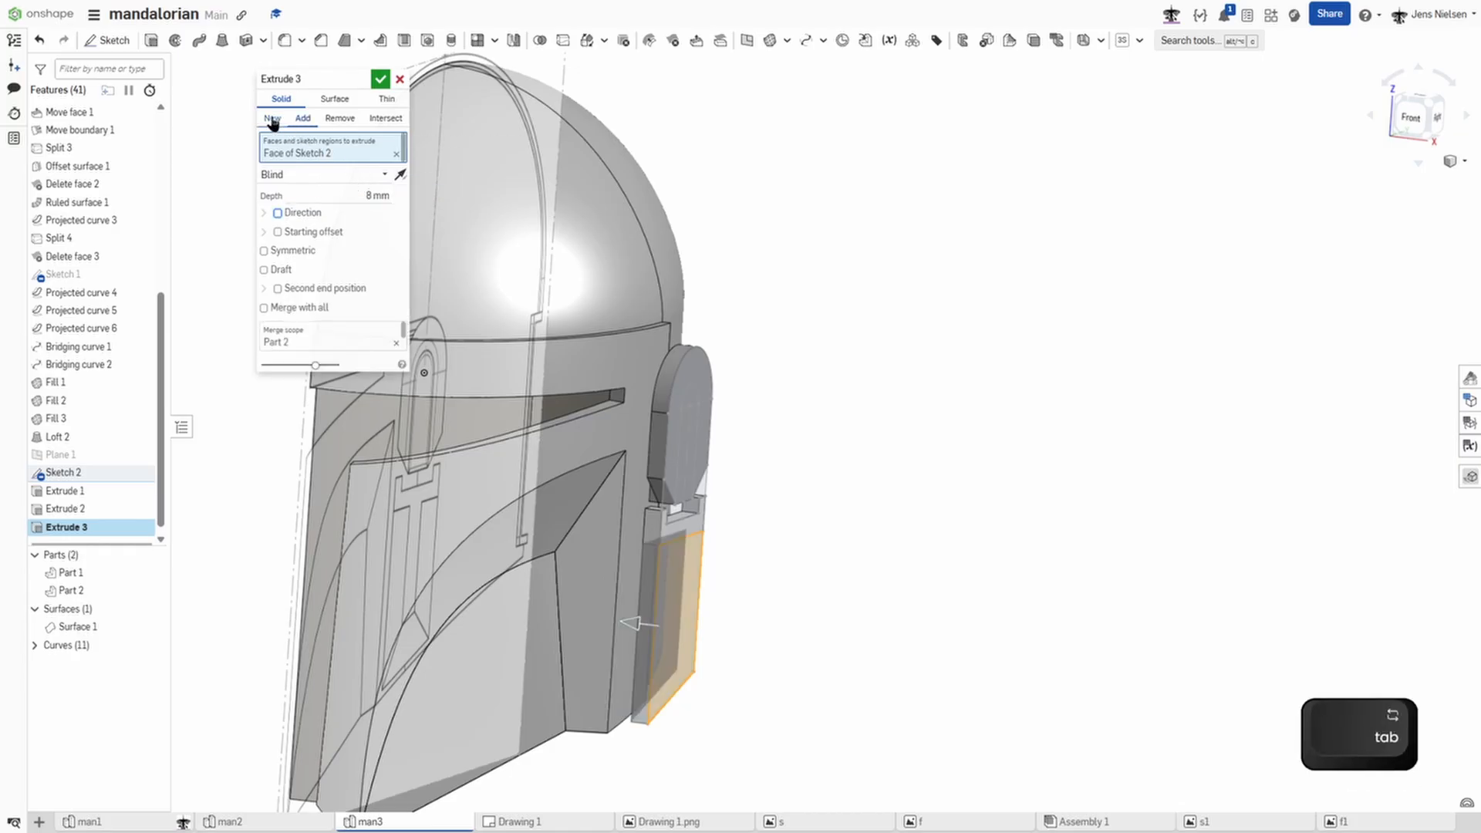
pyautogui.click(272, 120)
pyautogui.click(380, 80)
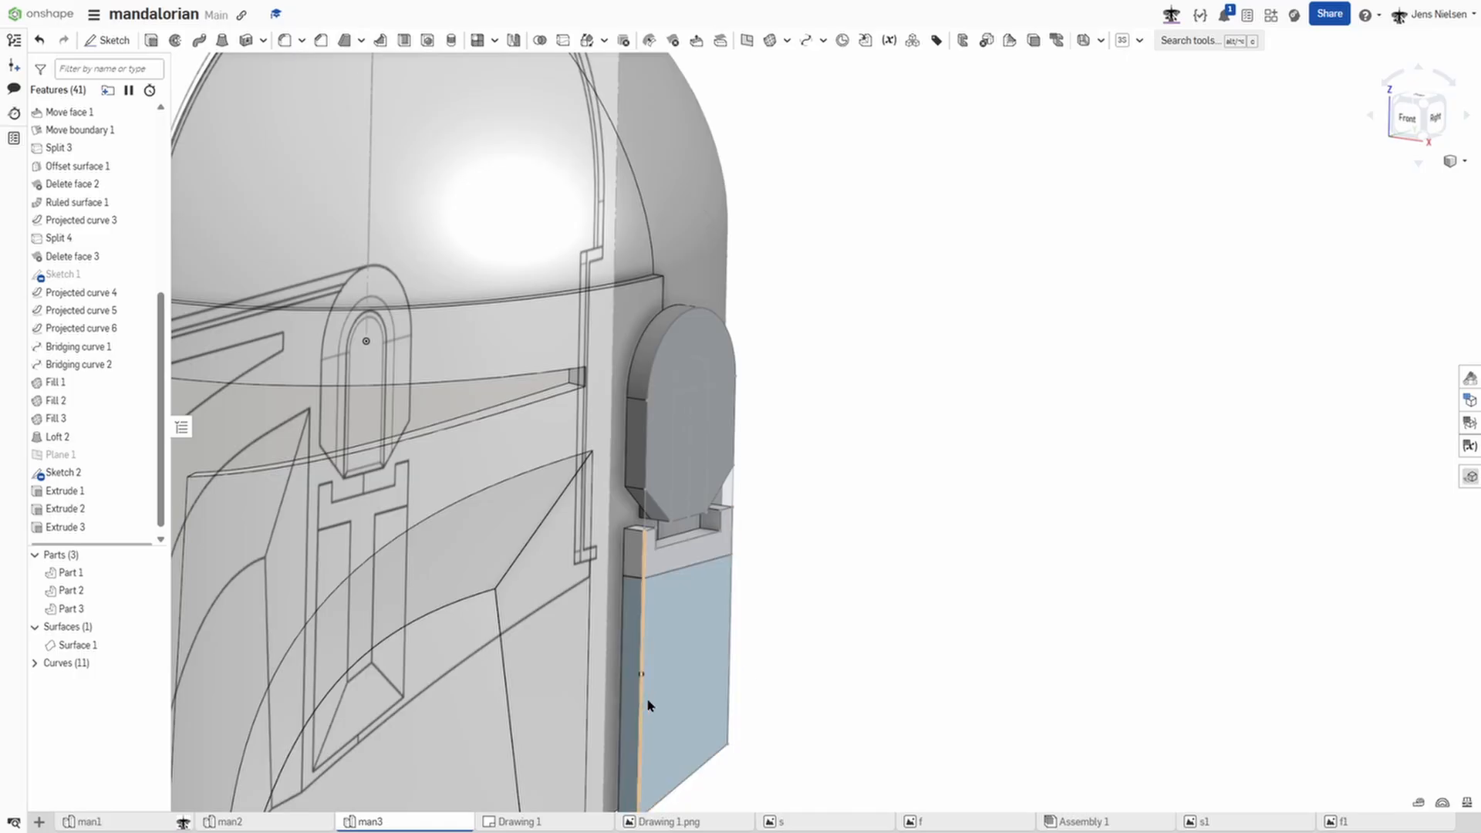
# Step: Edit the ear ring and notched band extrusion to create new separate parts instead of adding to the existing one
pyautogui.rightClick(92, 509)
pyautogui.click(123, 532)
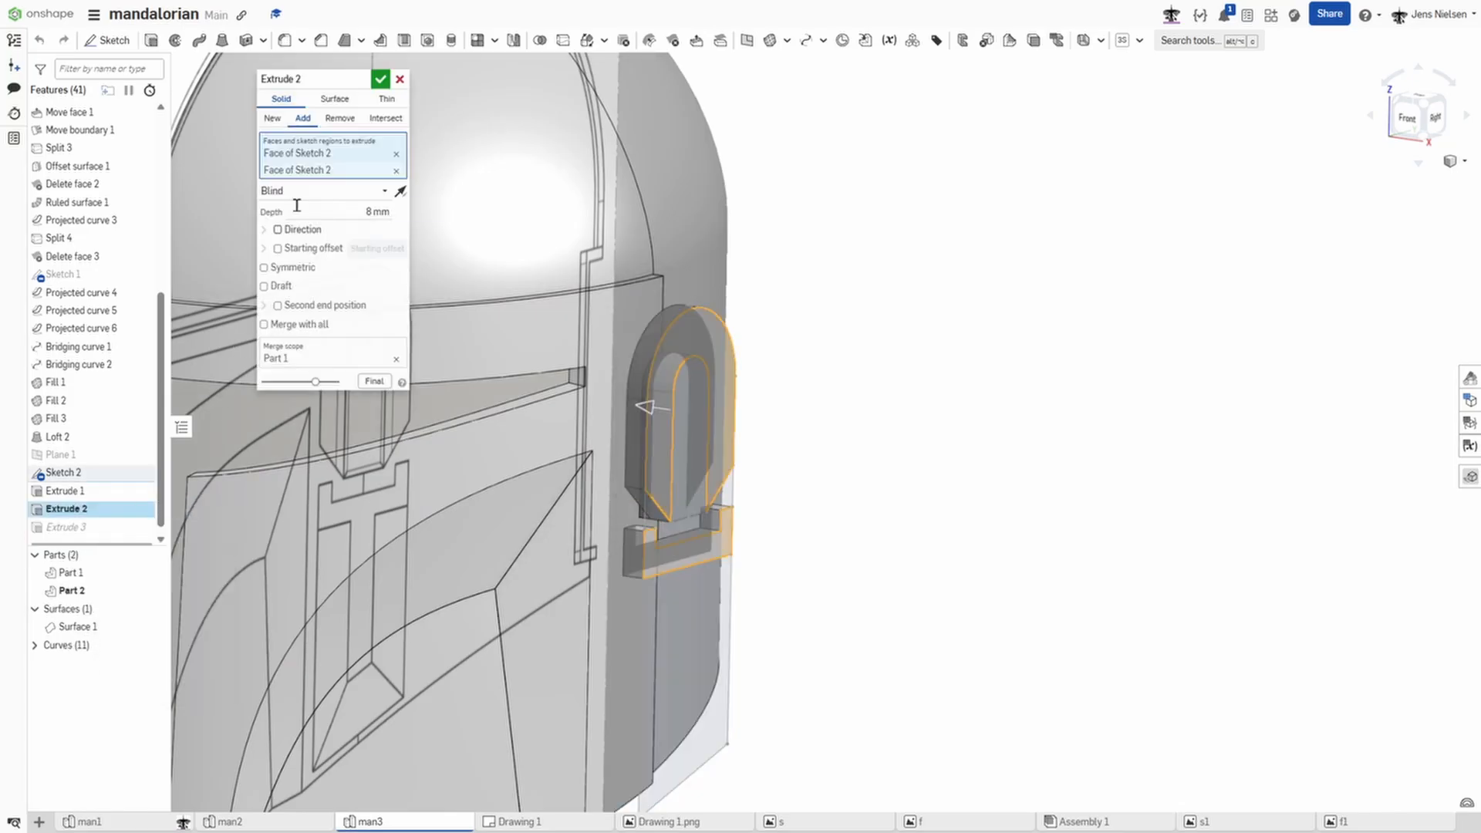
pyautogui.click(272, 118)
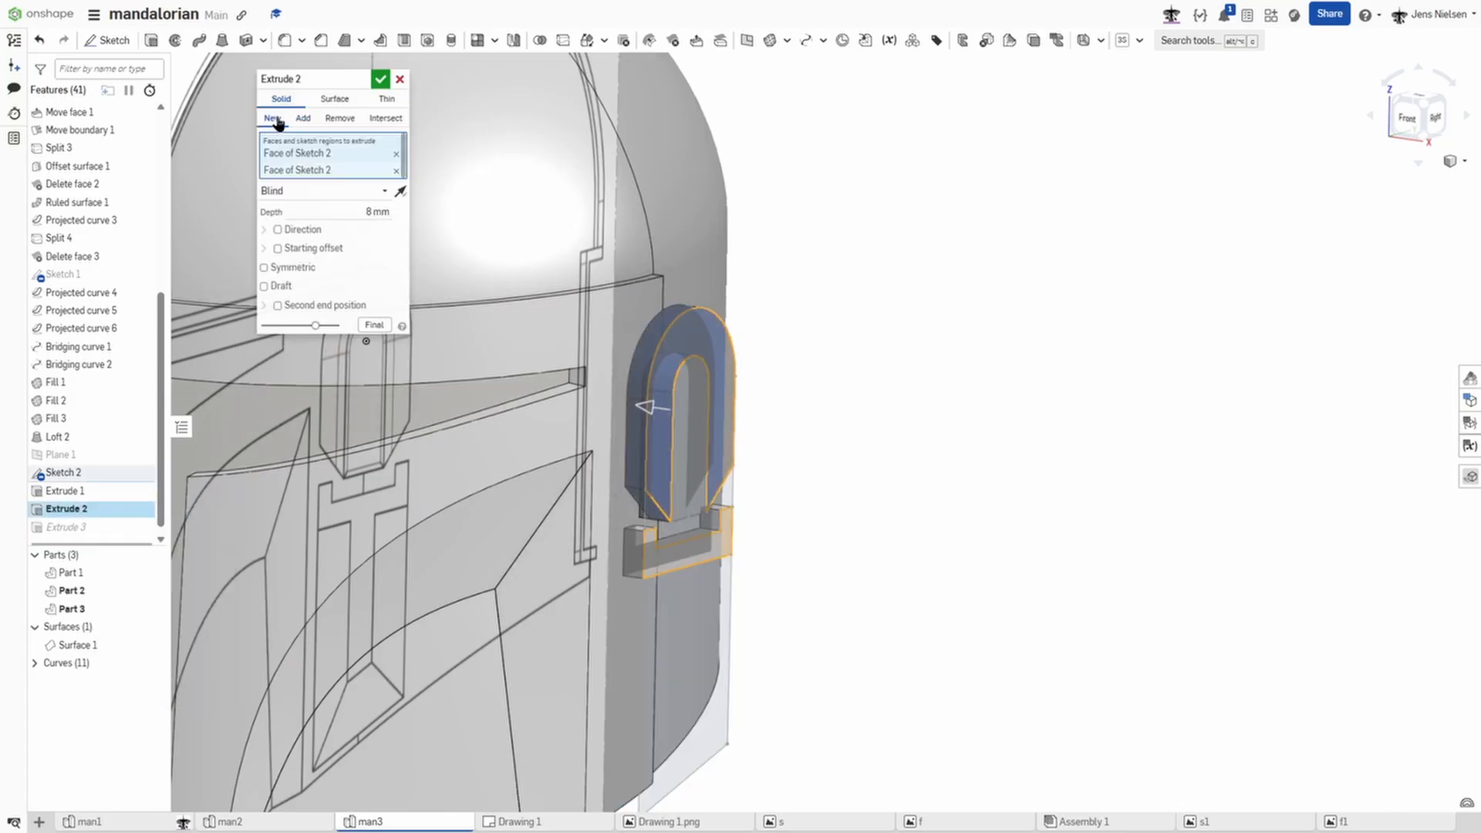
pyautogui.click(381, 81)
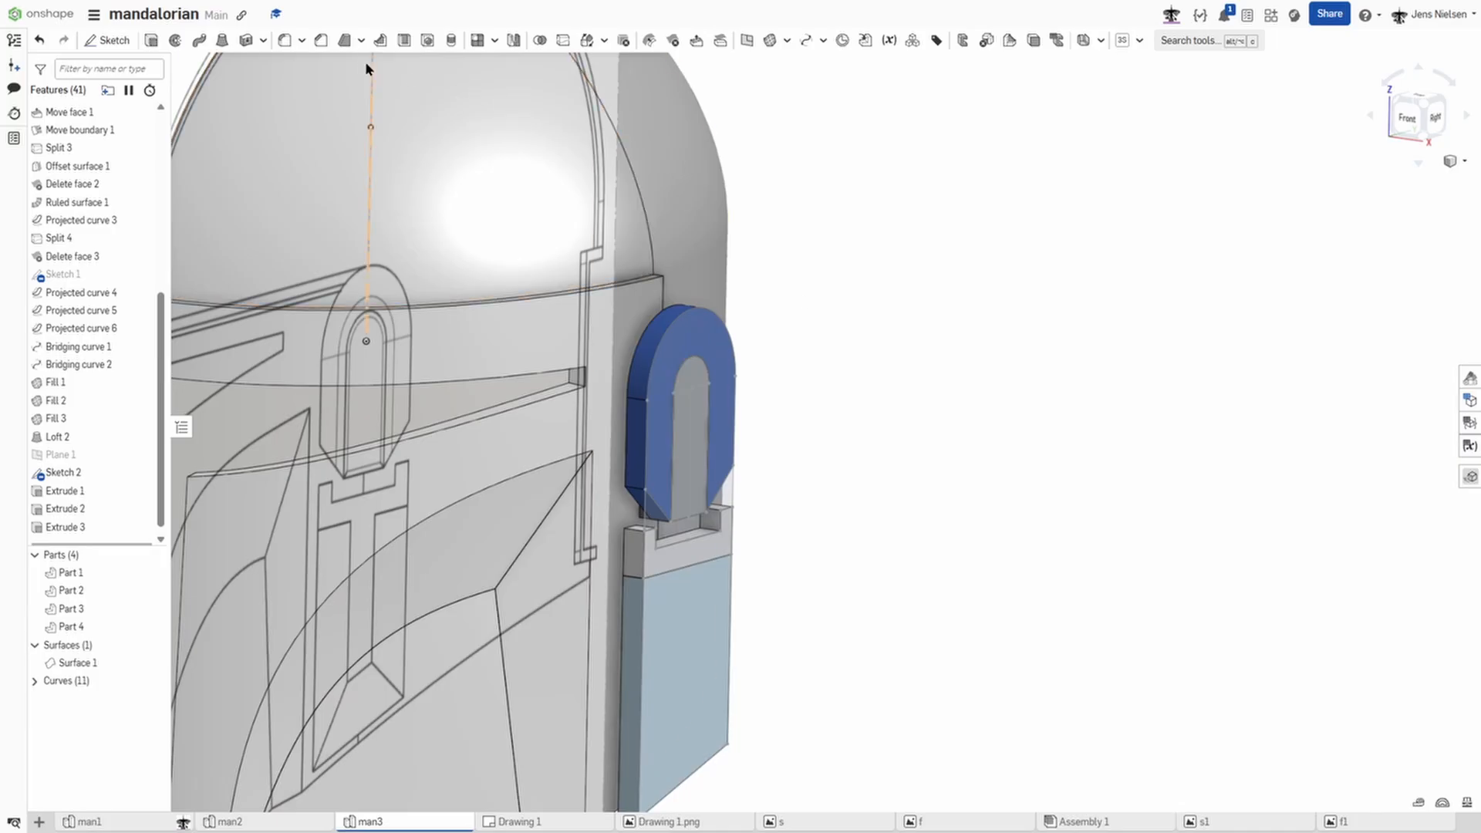
# Step: Draft the ear ring's outer side faces inward by 54 deg, using its helmet-facing face as the neutral plane
pyautogui.click(345, 41)
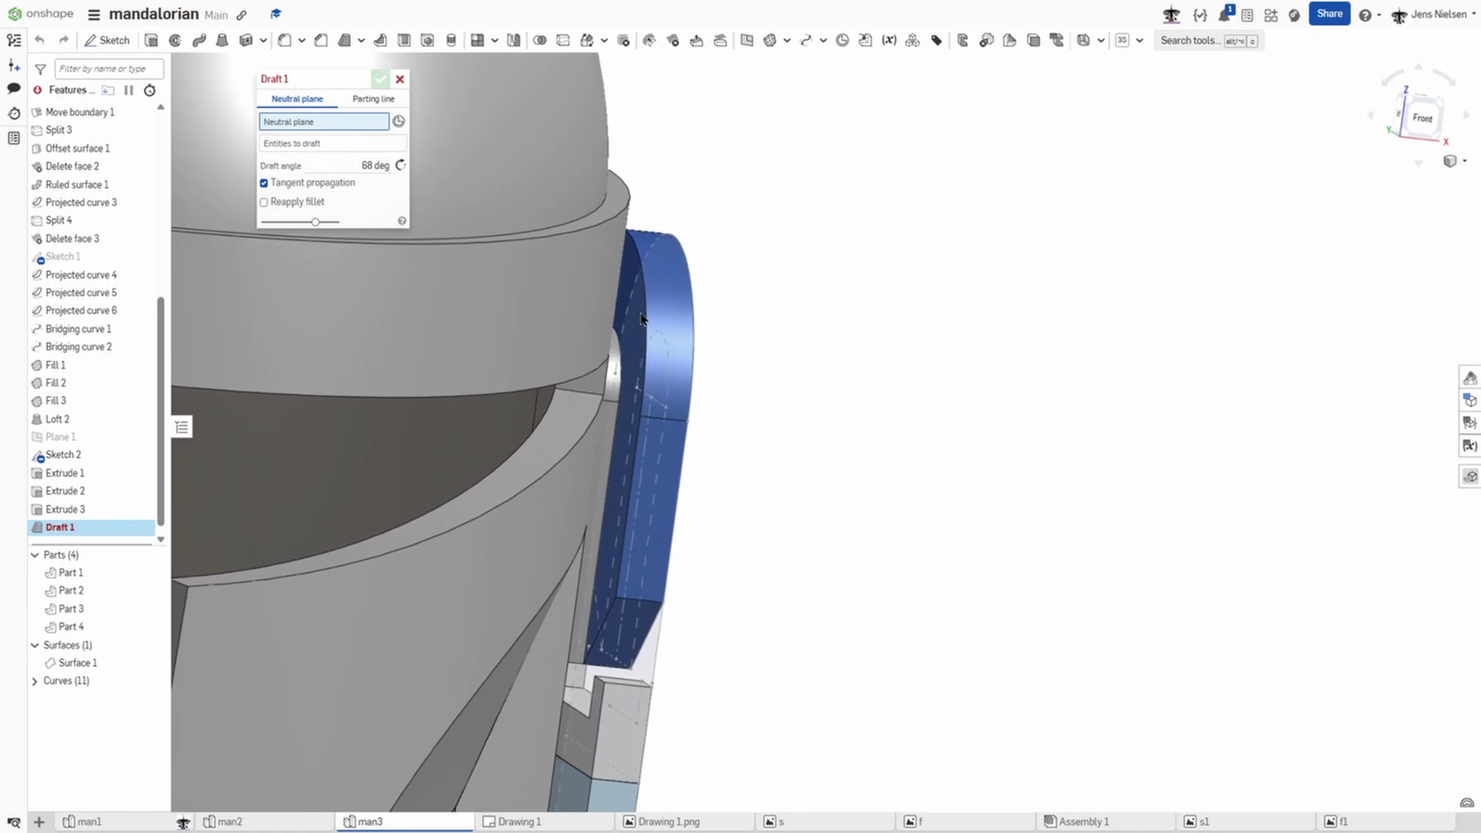
pyautogui.click(638, 326)
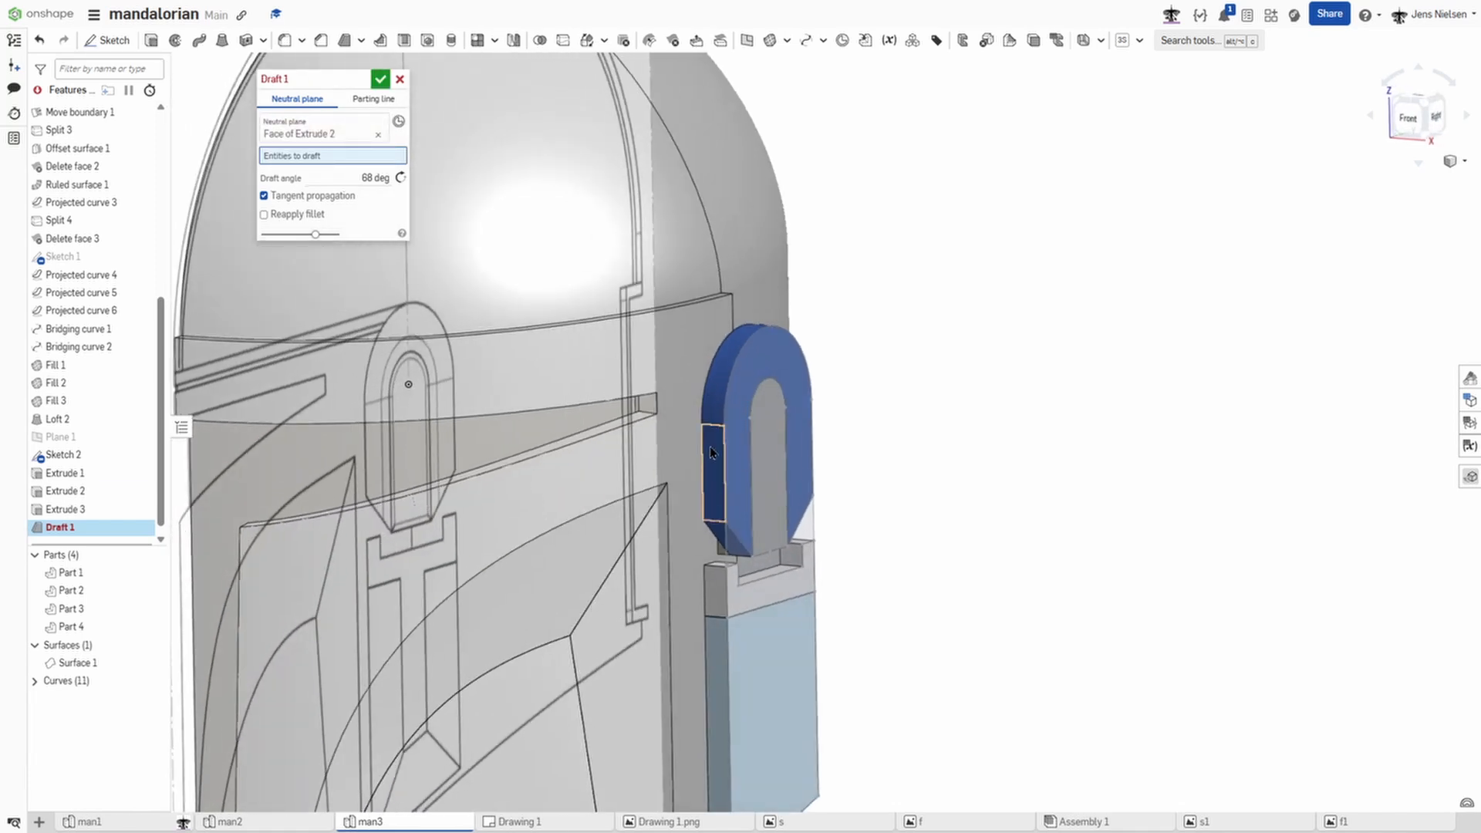
pyautogui.click(710, 446)
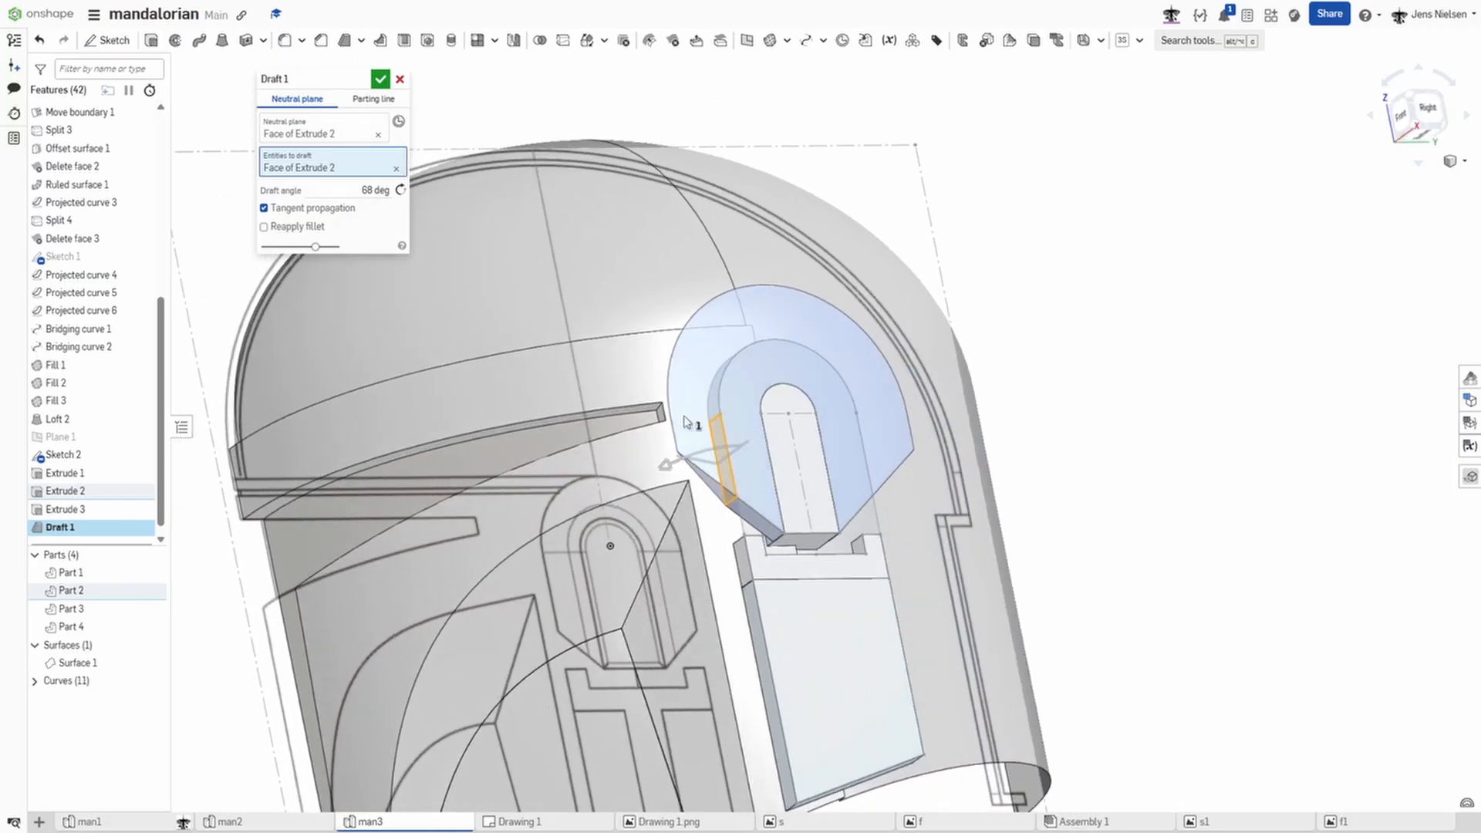
pyautogui.moveTo(677, 467); pyautogui.dragTo(741, 459)
pyautogui.moveTo(923, 423); pyautogui.dragTo(833, 390, button='right')
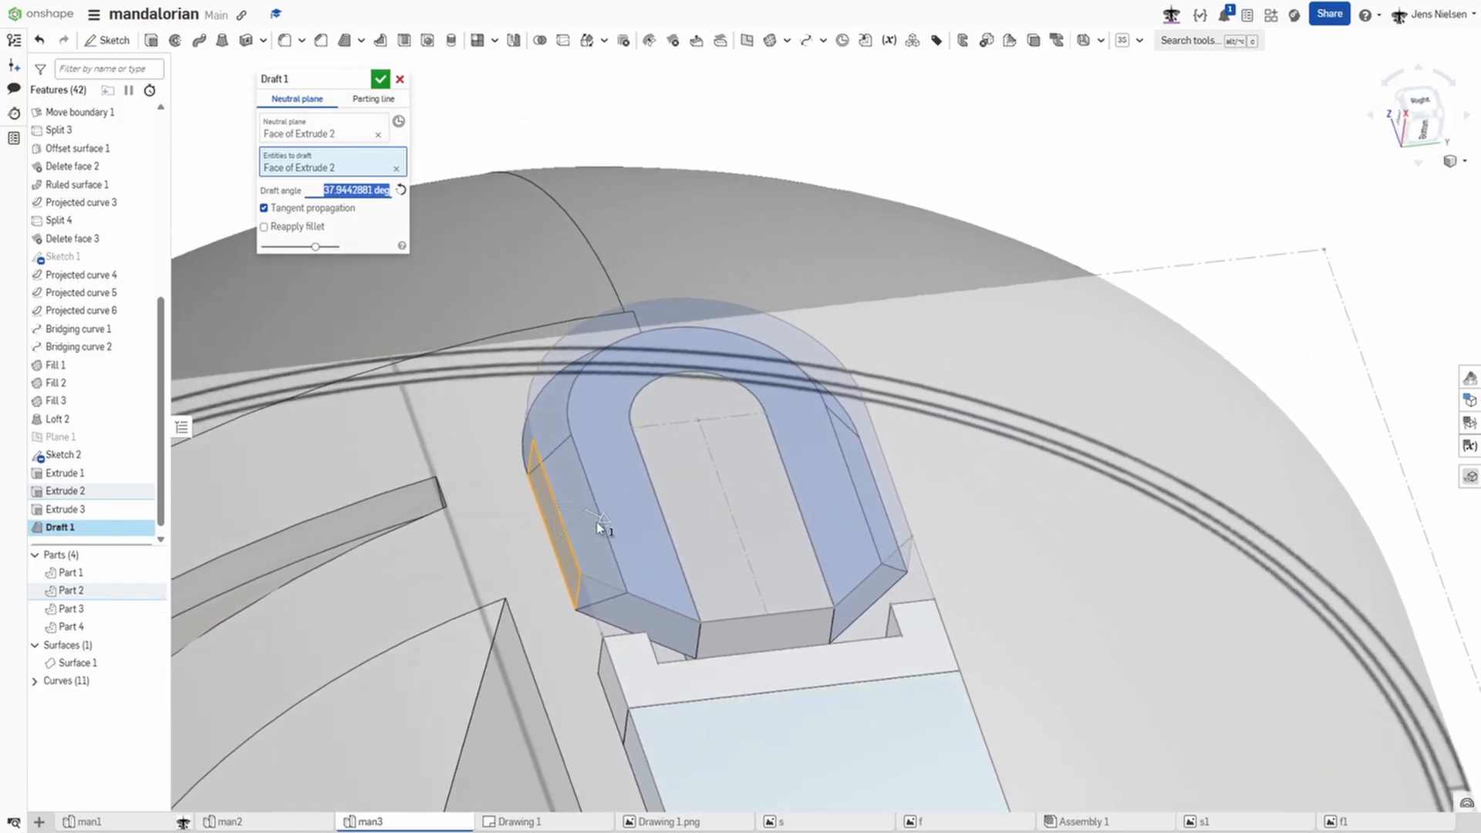
pyautogui.moveTo(603, 520); pyautogui.dragTo(615, 531)
pyautogui.write('55')
pyautogui.press('Return')
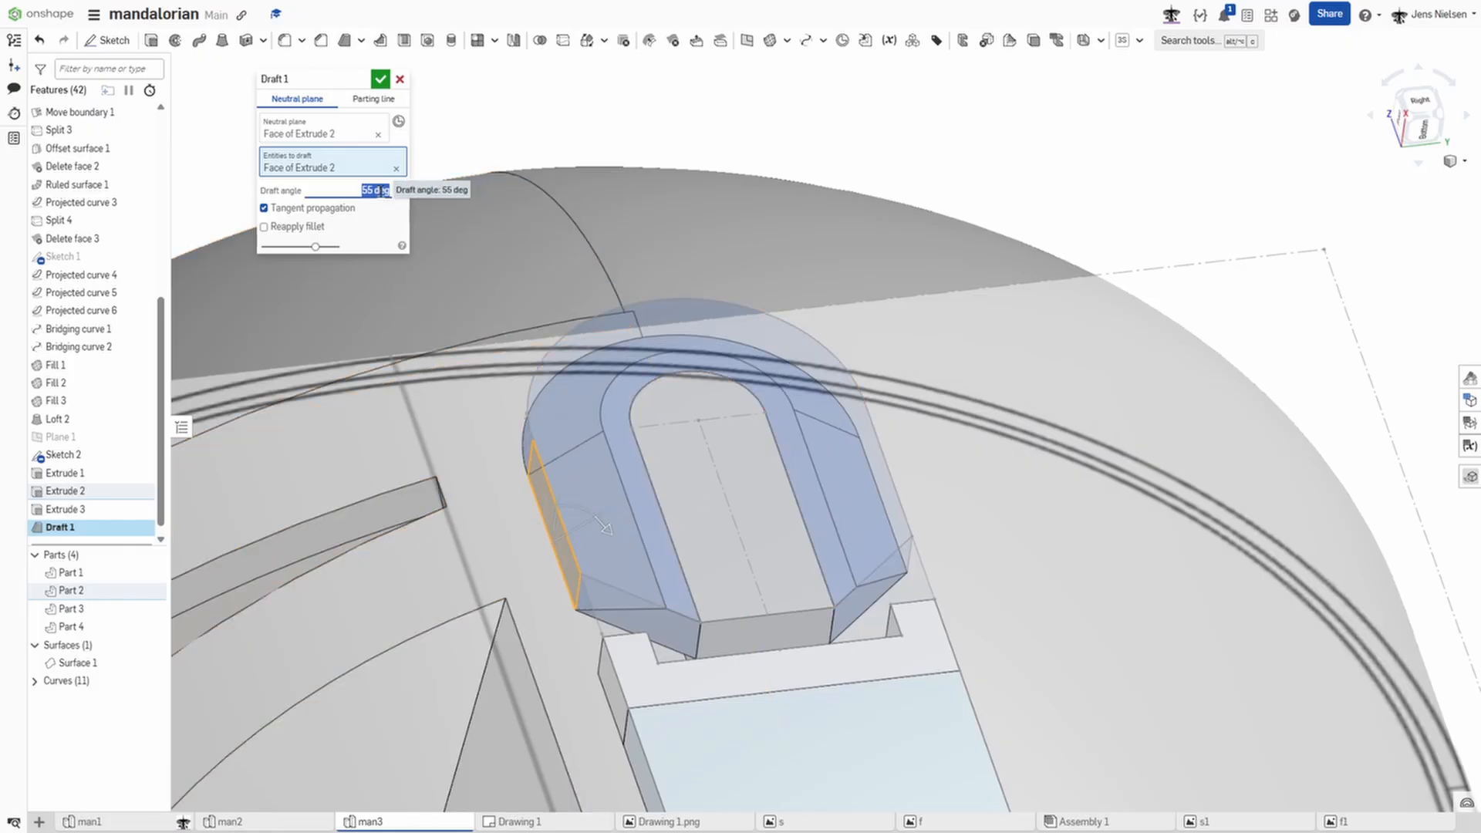
pyautogui.press('Tab')
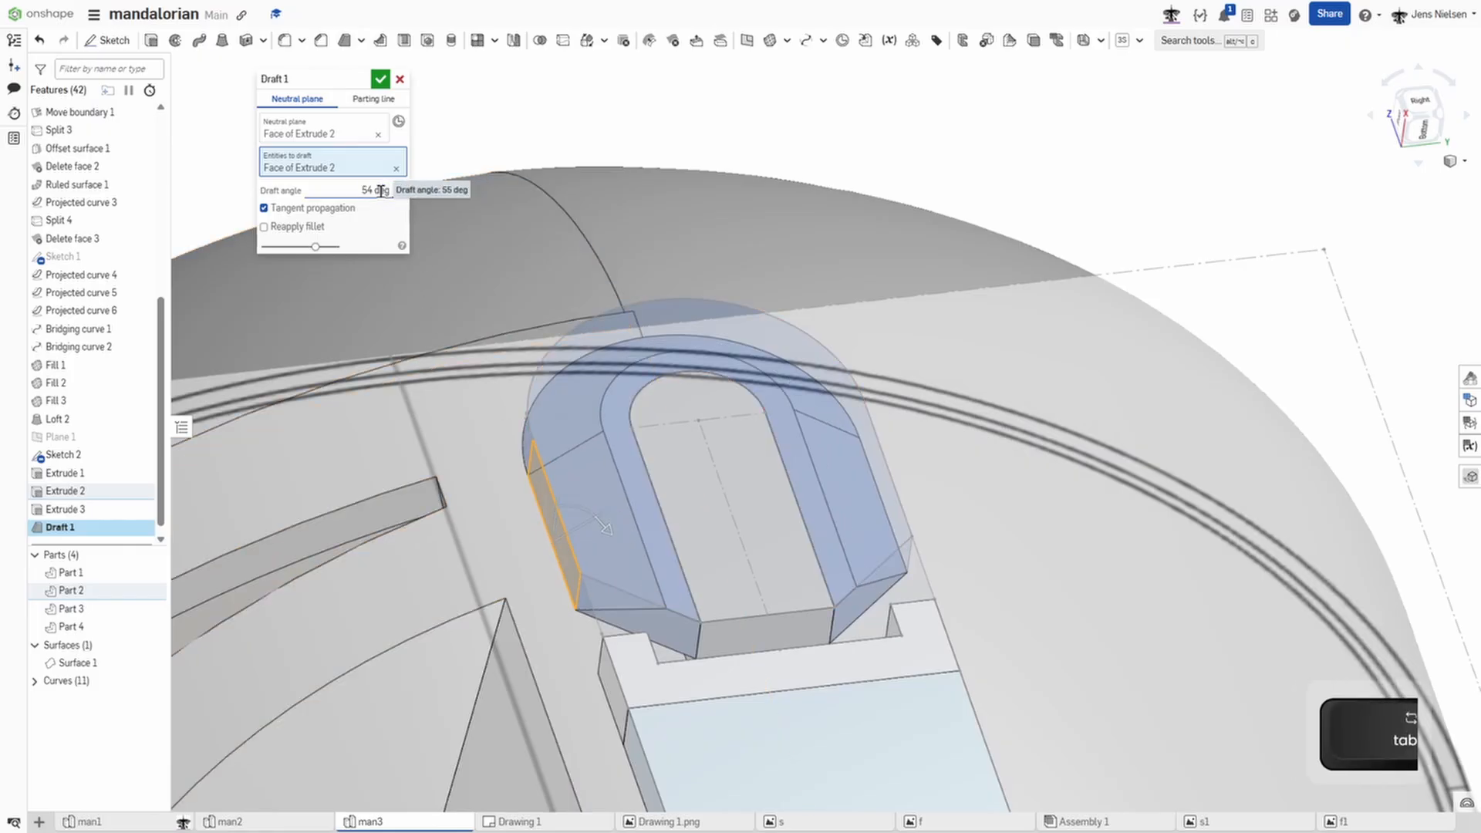
pyautogui.click(380, 79)
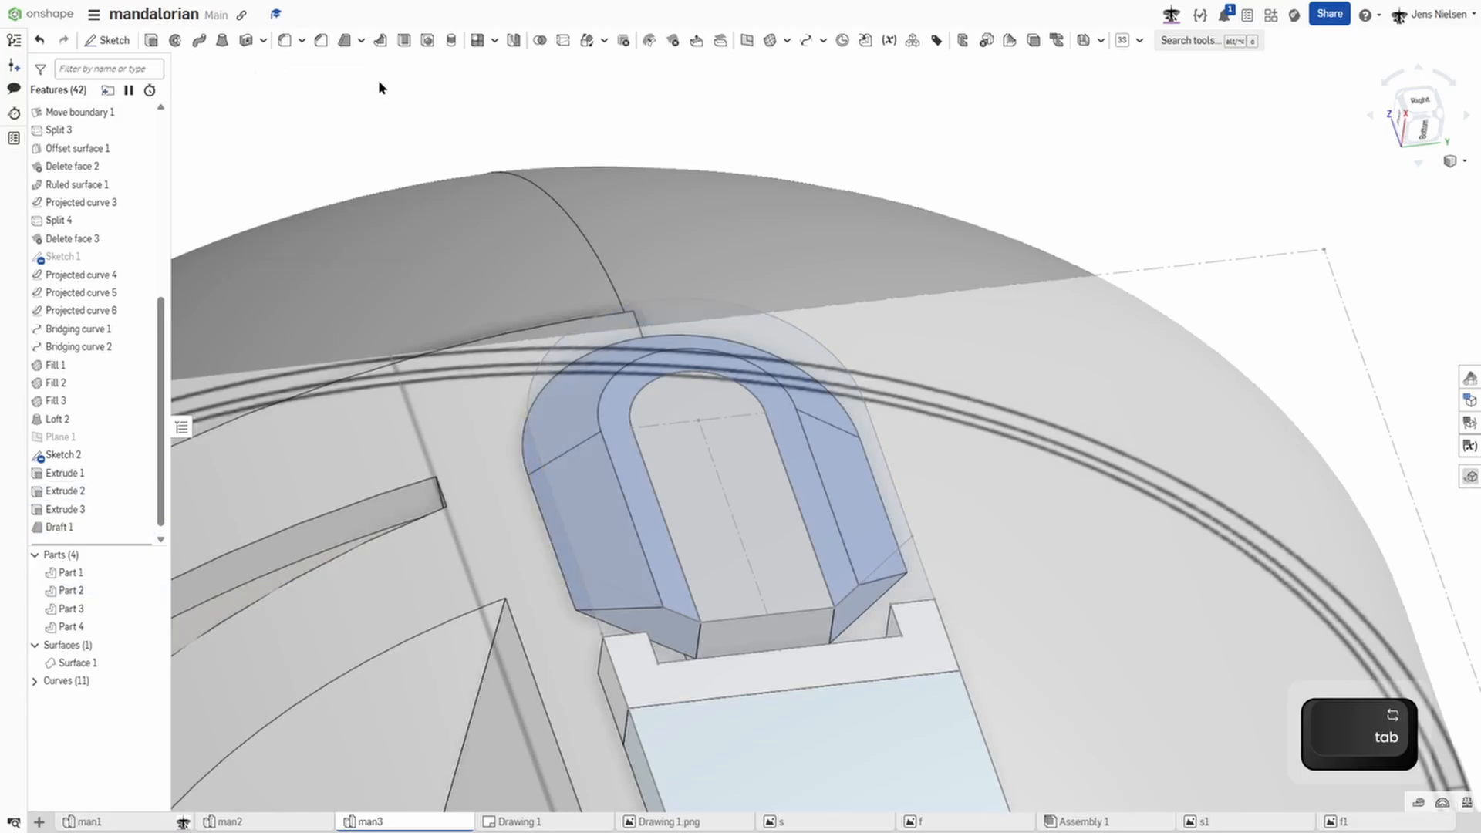
# Step: Draft the lower ear panel's three outer side faces inward at 70 deg, with its helmet-facing face as the neutral plane
pyautogui.moveTo(798, 174); pyautogui.dragTo(926, 238, button='right')
pyautogui.scroll(-3, 925, 235)
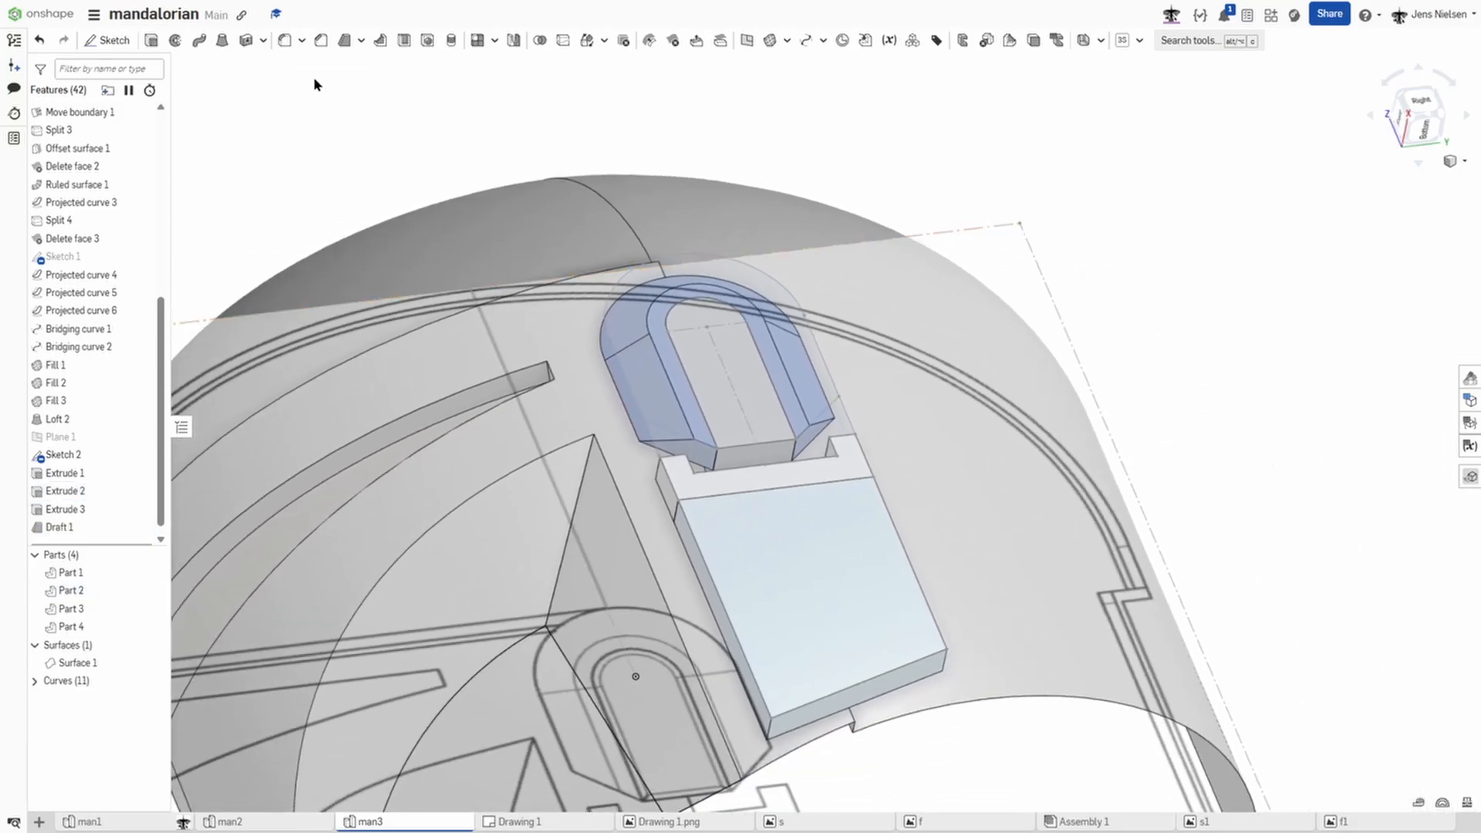
pyautogui.click(344, 46)
pyautogui.moveTo(421, 176); pyautogui.dragTo(822, 506, button='right')
pyautogui.scroll(2, 770, 536)
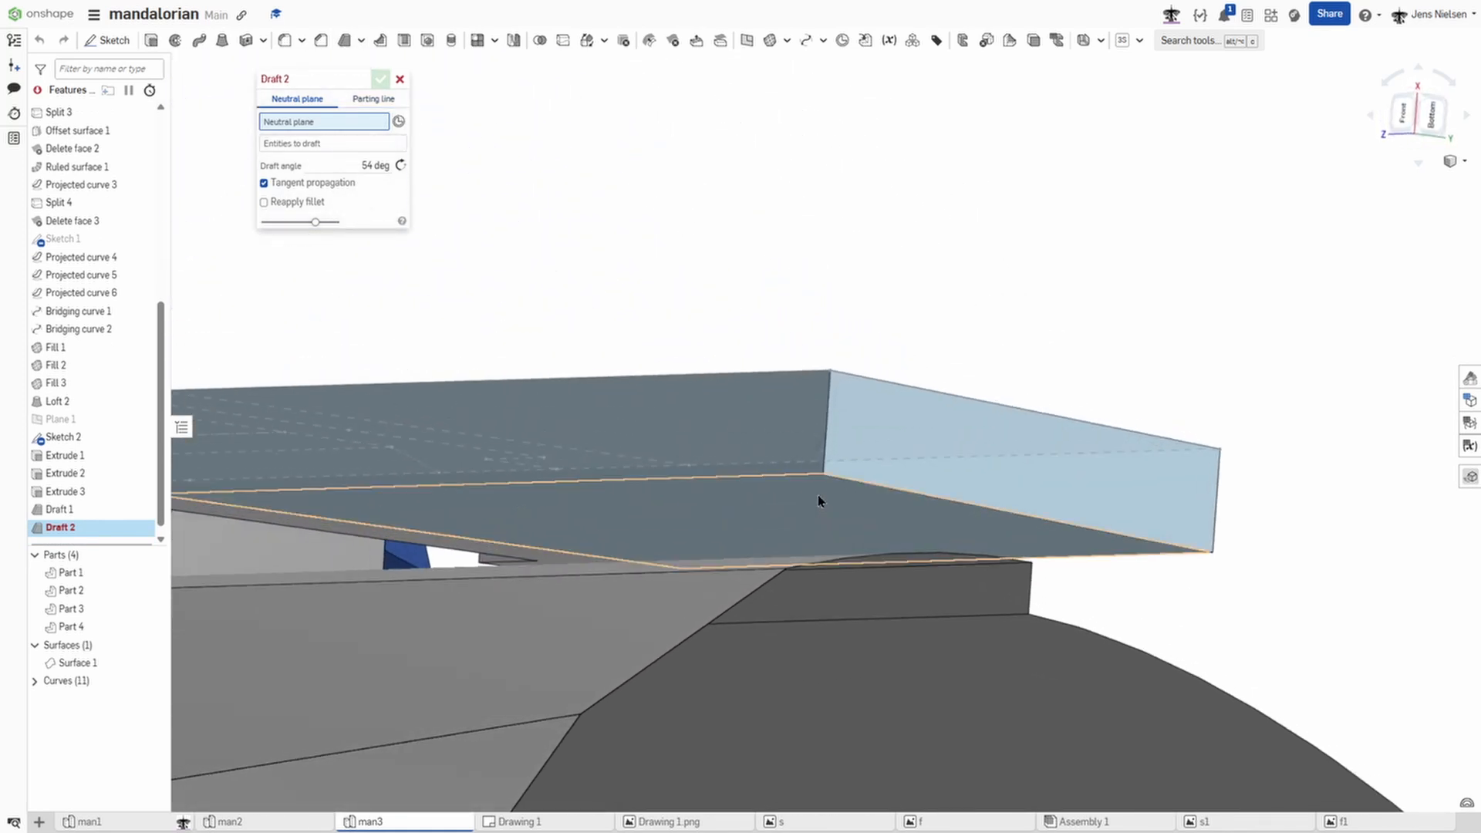
pyautogui.click(817, 493)
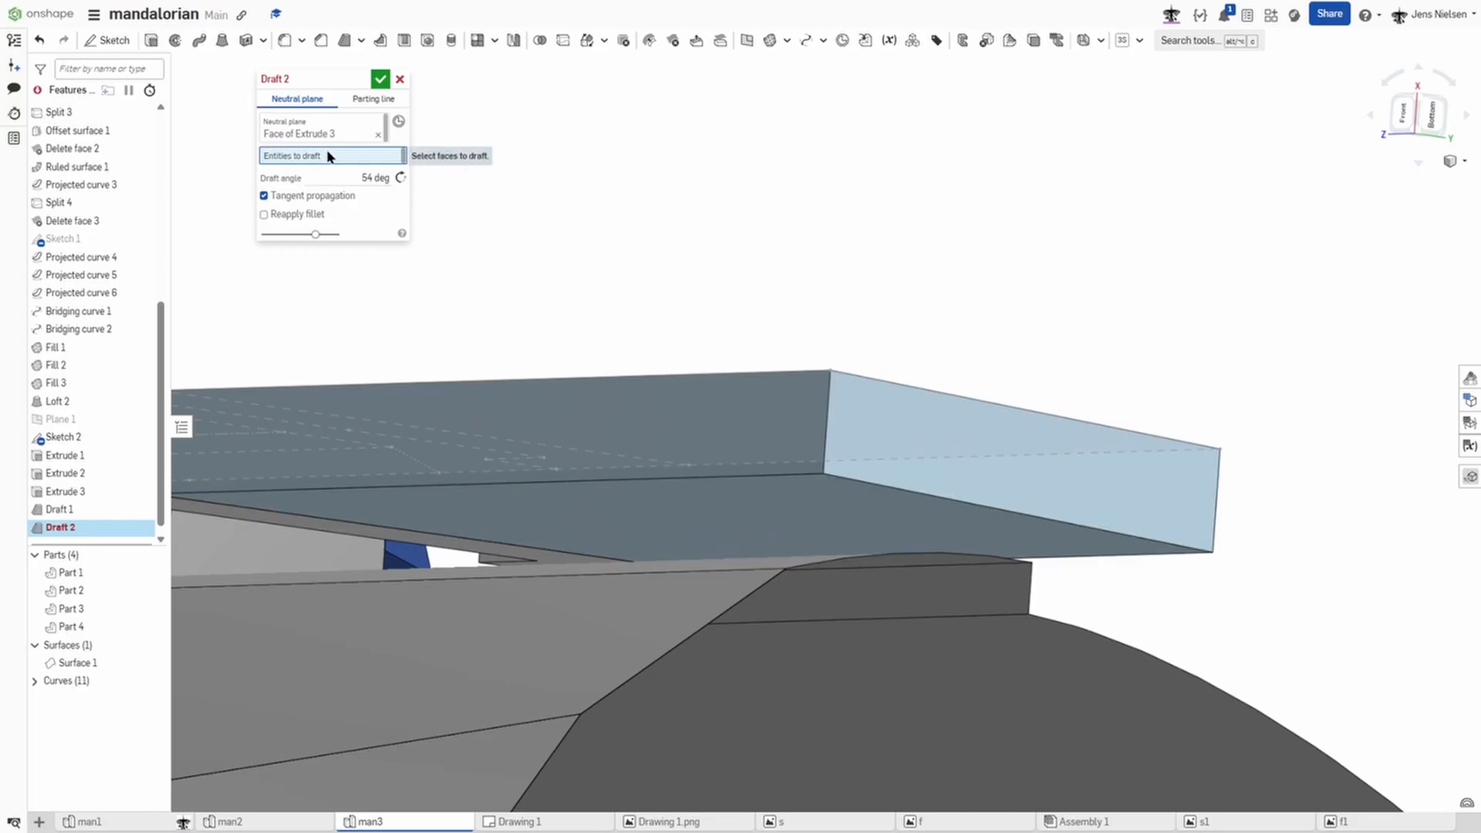
pyautogui.click(711, 419)
pyautogui.click(873, 432)
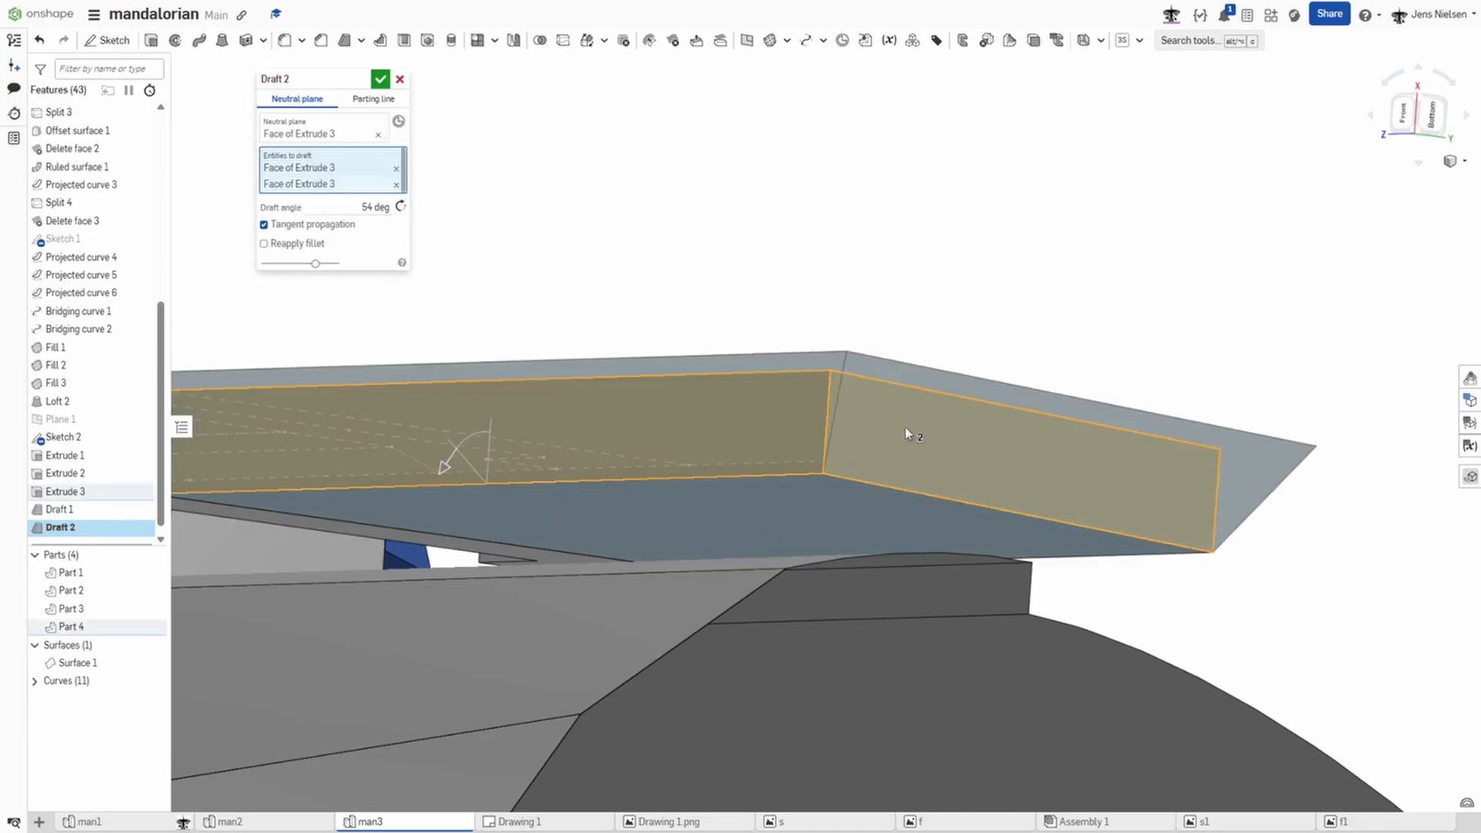
pyautogui.moveTo(905, 427); pyautogui.dragTo(576, 296, button='right')
pyautogui.click(1090, 311)
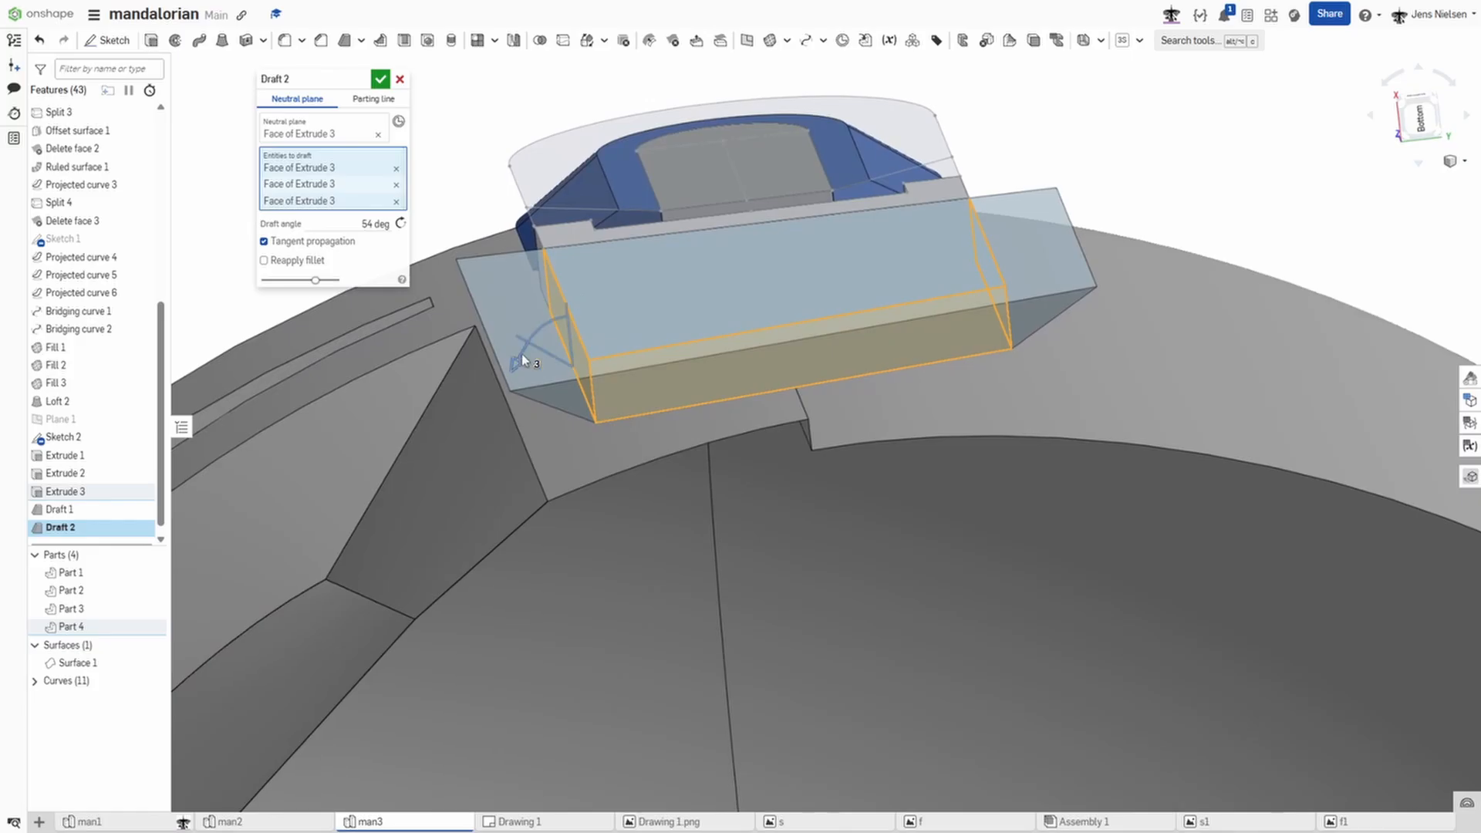
pyautogui.moveTo(520, 361); pyautogui.dragTo(606, 332)
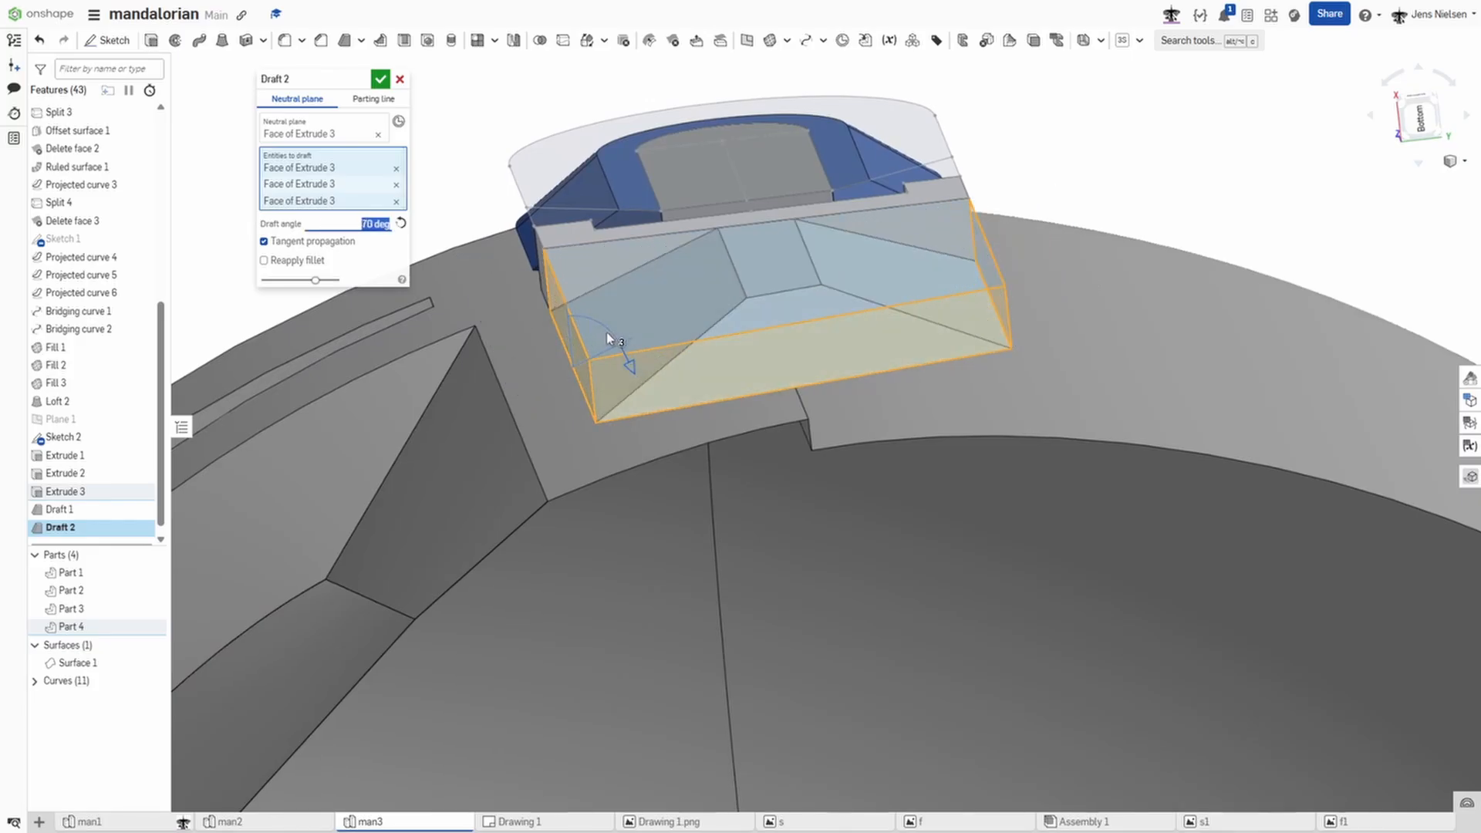
pyautogui.moveTo(732, 288); pyautogui.dragTo(474, 234, button='right')
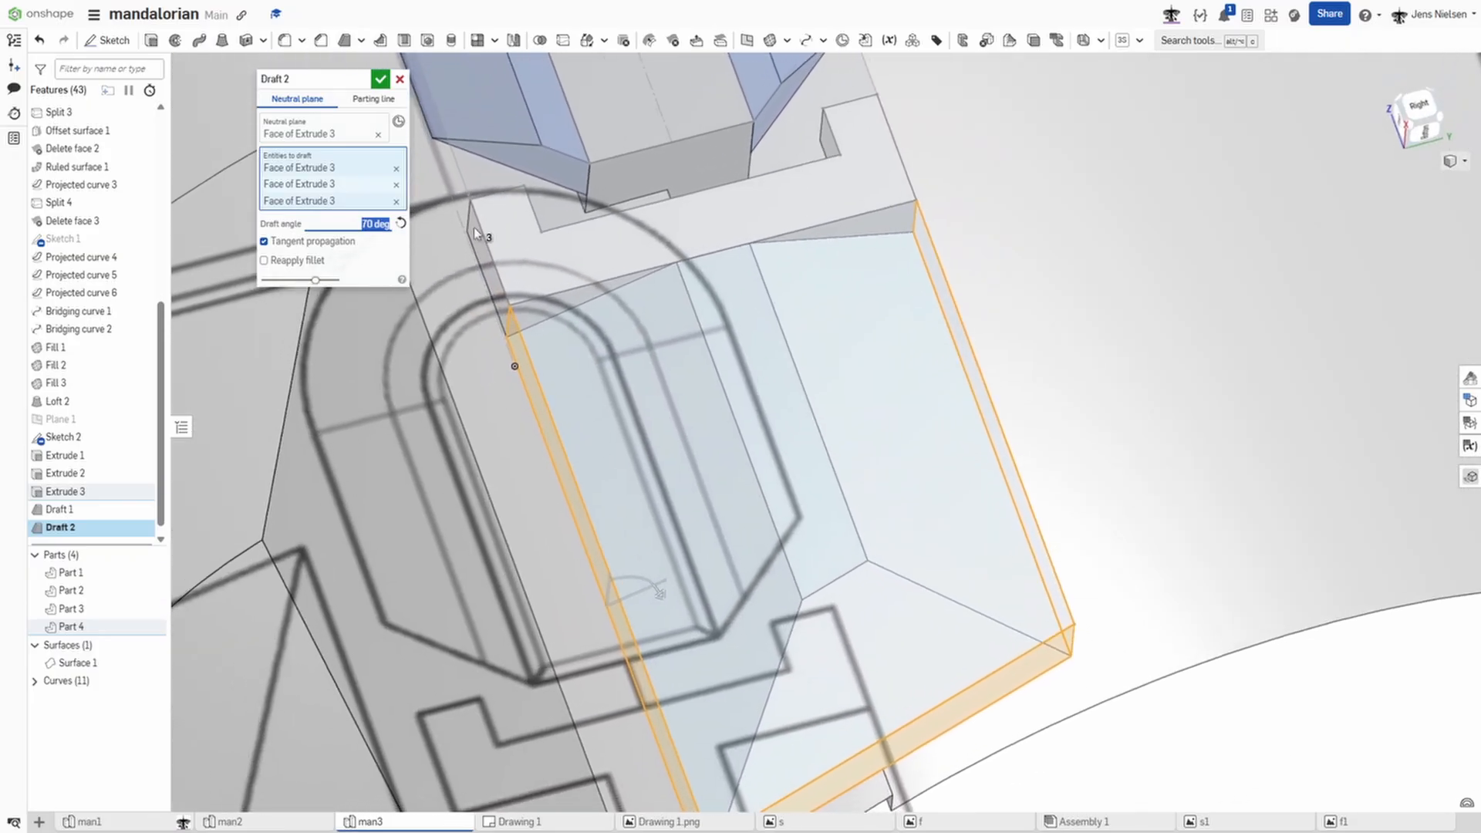
# Step: Try draft angles of 74 and 71 deg on the lower ear panel
pyautogui.moveTo(476, 234); pyautogui.dragTo(480, 233, button='middle')
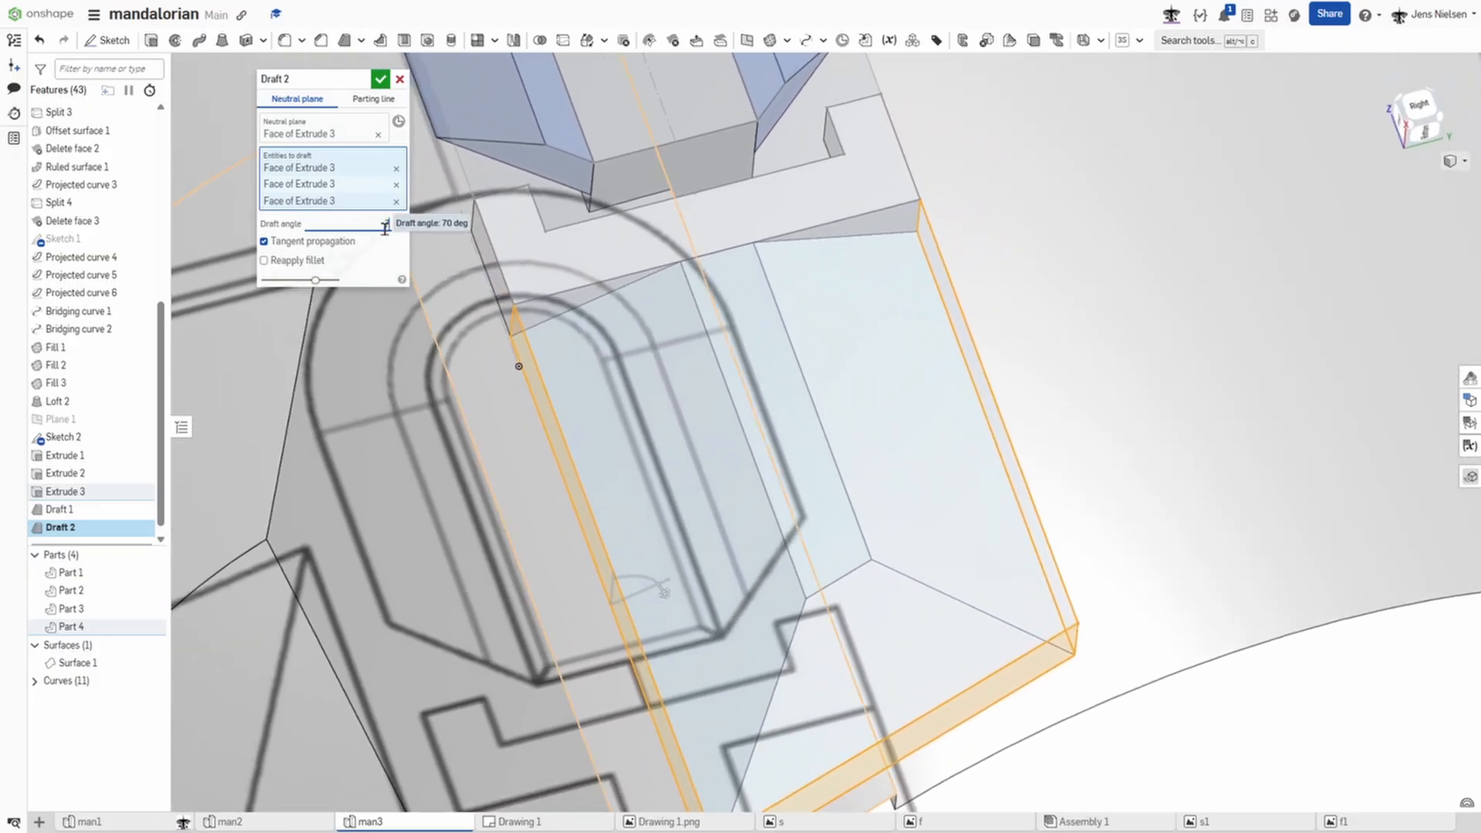
pyautogui.write('74')
pyautogui.press('Tab')
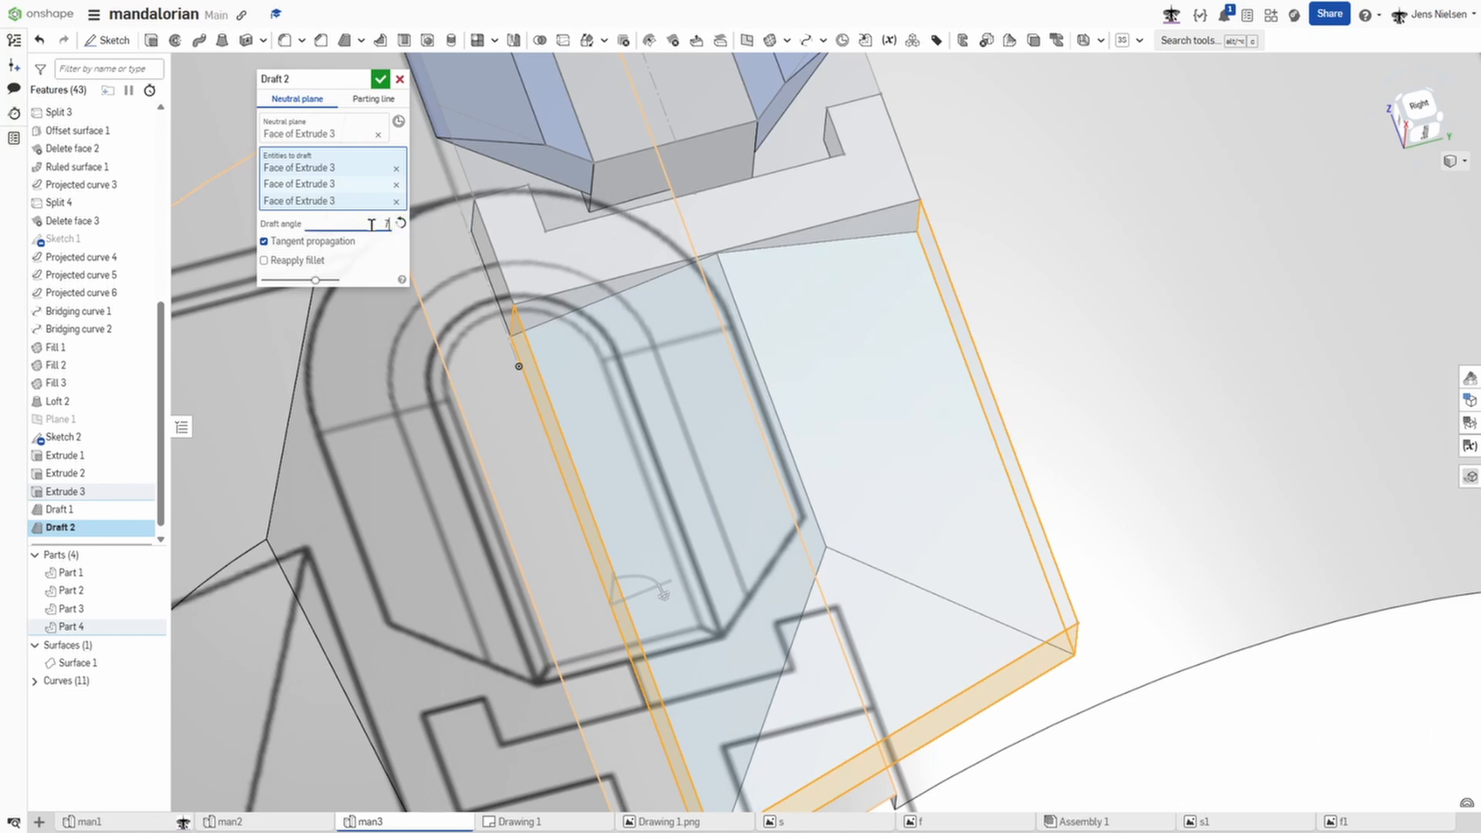
pyautogui.write('7')
pyautogui.press('Tab')
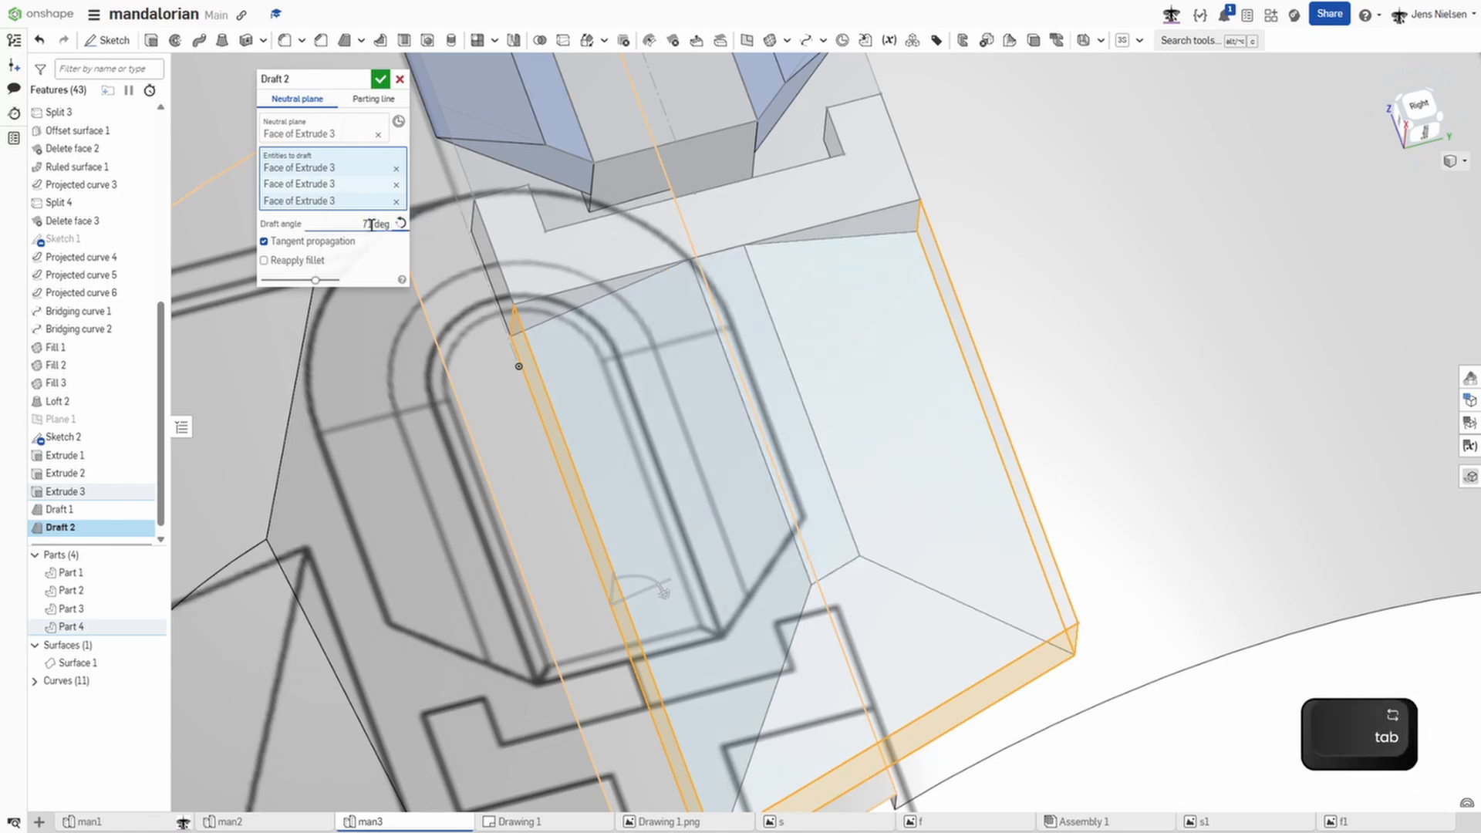
pyautogui.moveTo(706, 256); pyautogui.dragTo(669, 296, button='right')
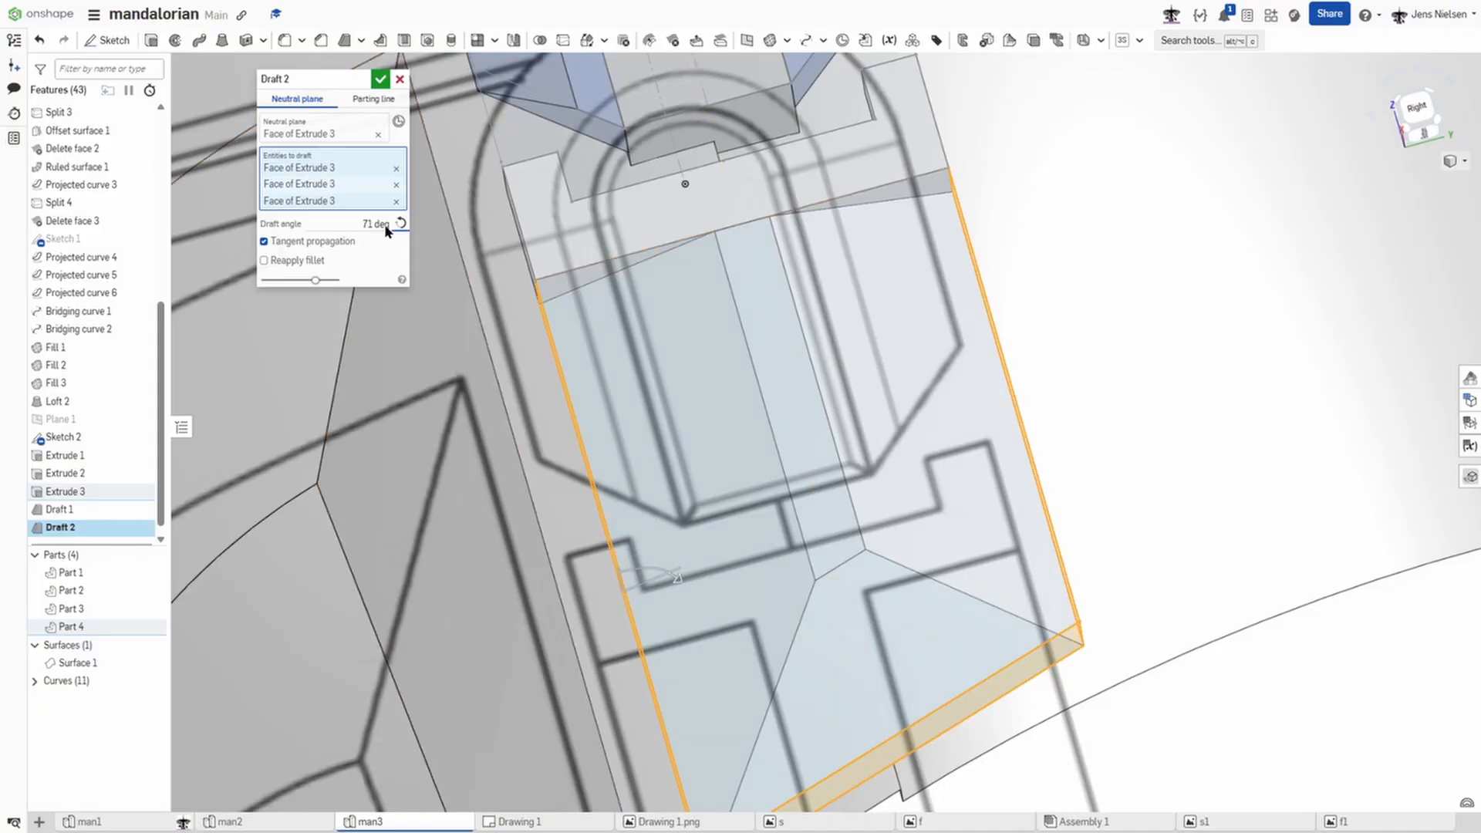
# Step: Set the lower ear panel's draft angle to 70 deg and apply the draft
pyautogui.click(379, 224)
pyautogui.write('7')
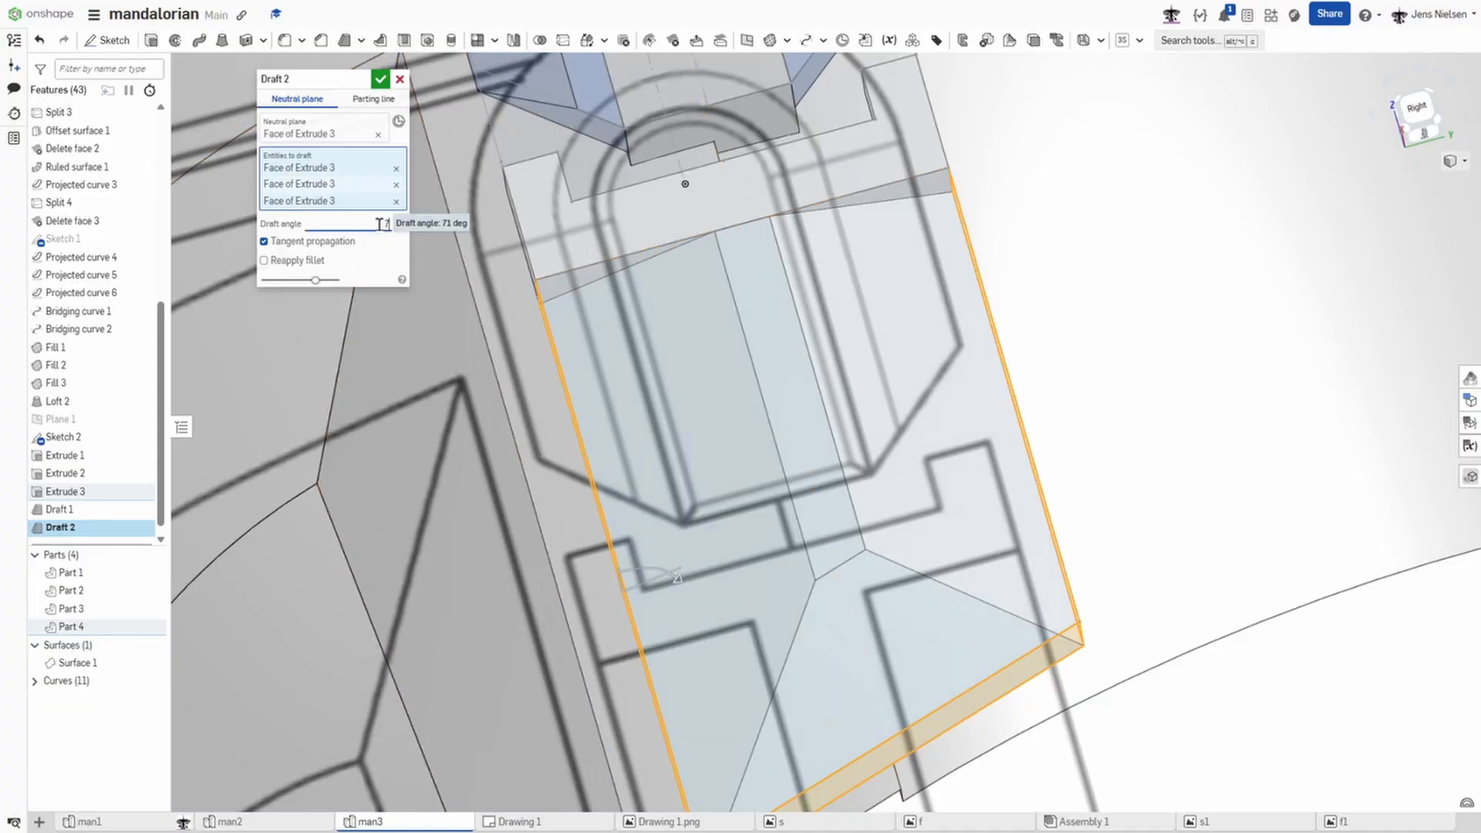
pyautogui.write('0')
pyautogui.press('Tab')
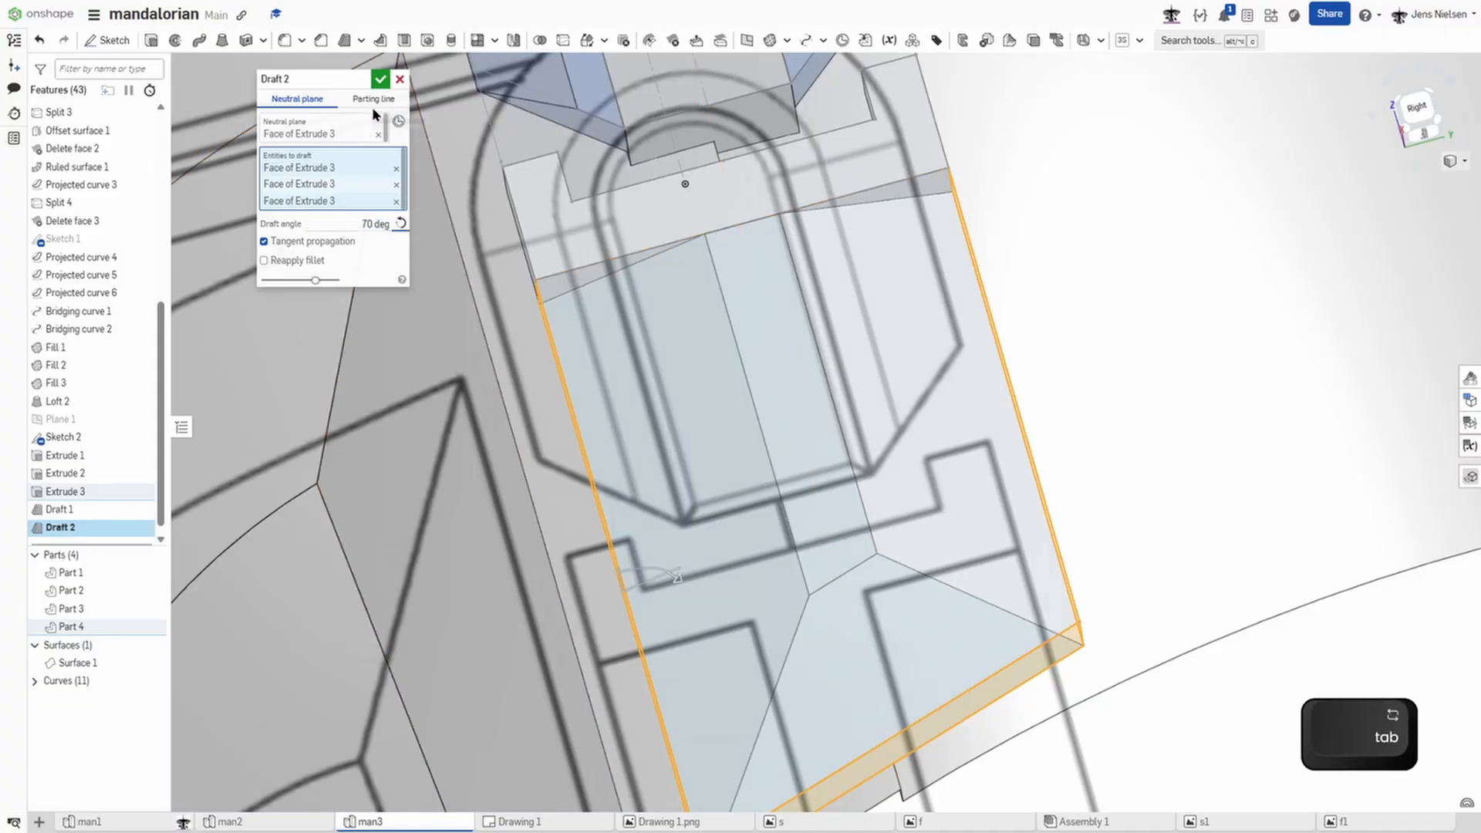
pyautogui.click(384, 84)
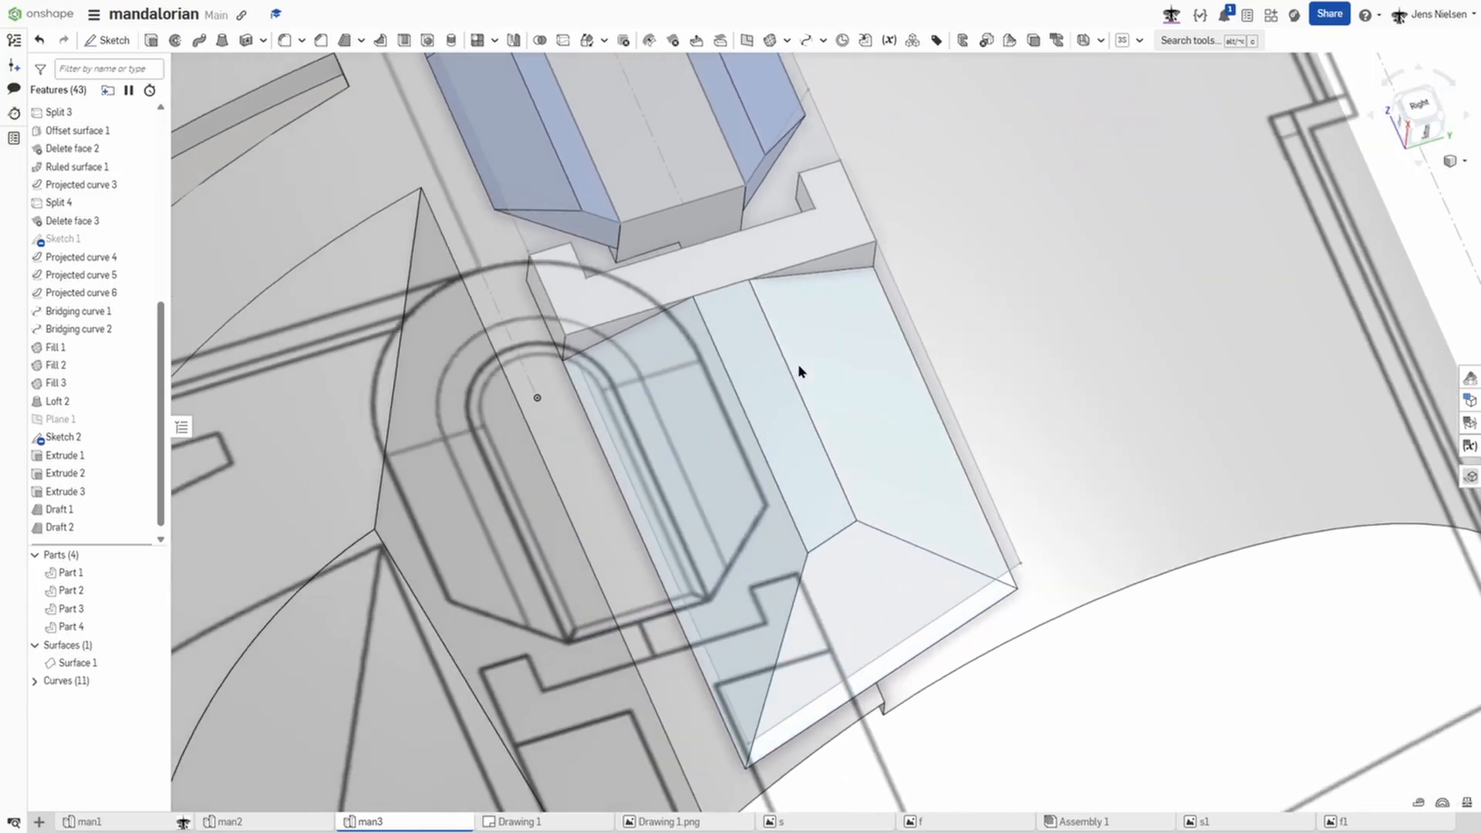
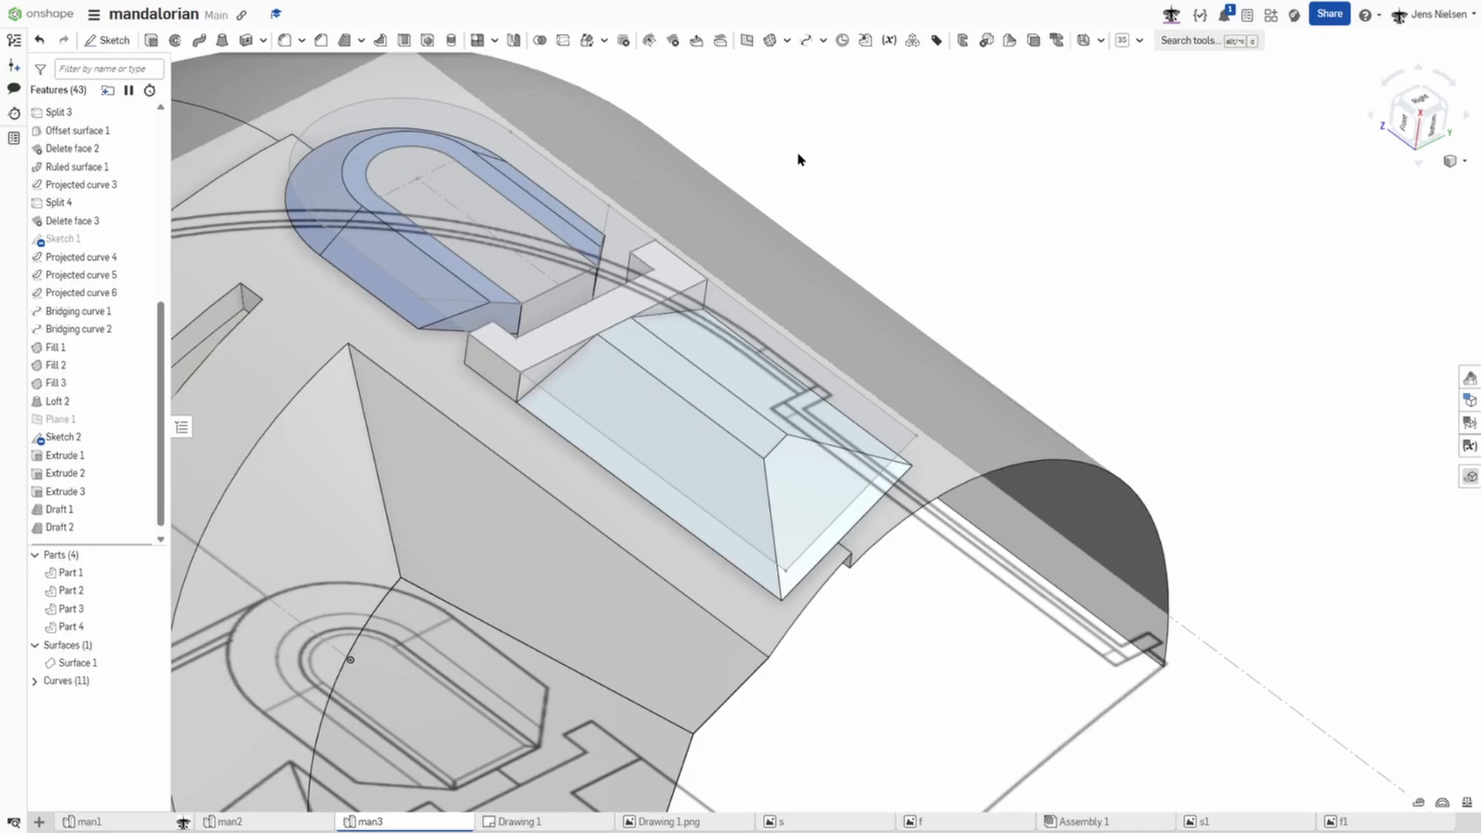
# Step: Extrude the helmet-facing faces of the ear ring, notched band and lower panel as new solids, using Up to part with the helmet surface
pyautogui.click(151, 40)
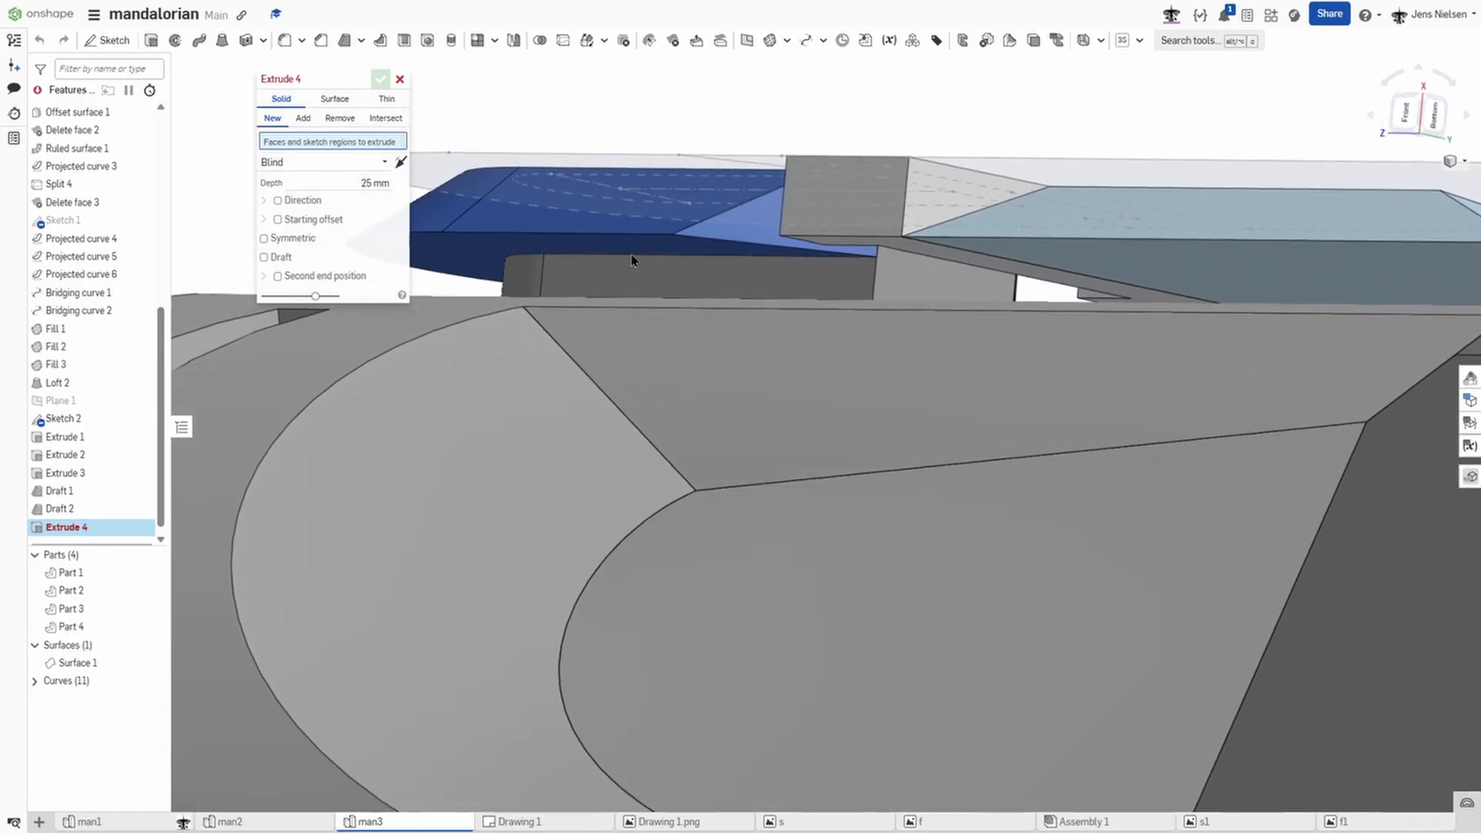
pyautogui.click(632, 251)
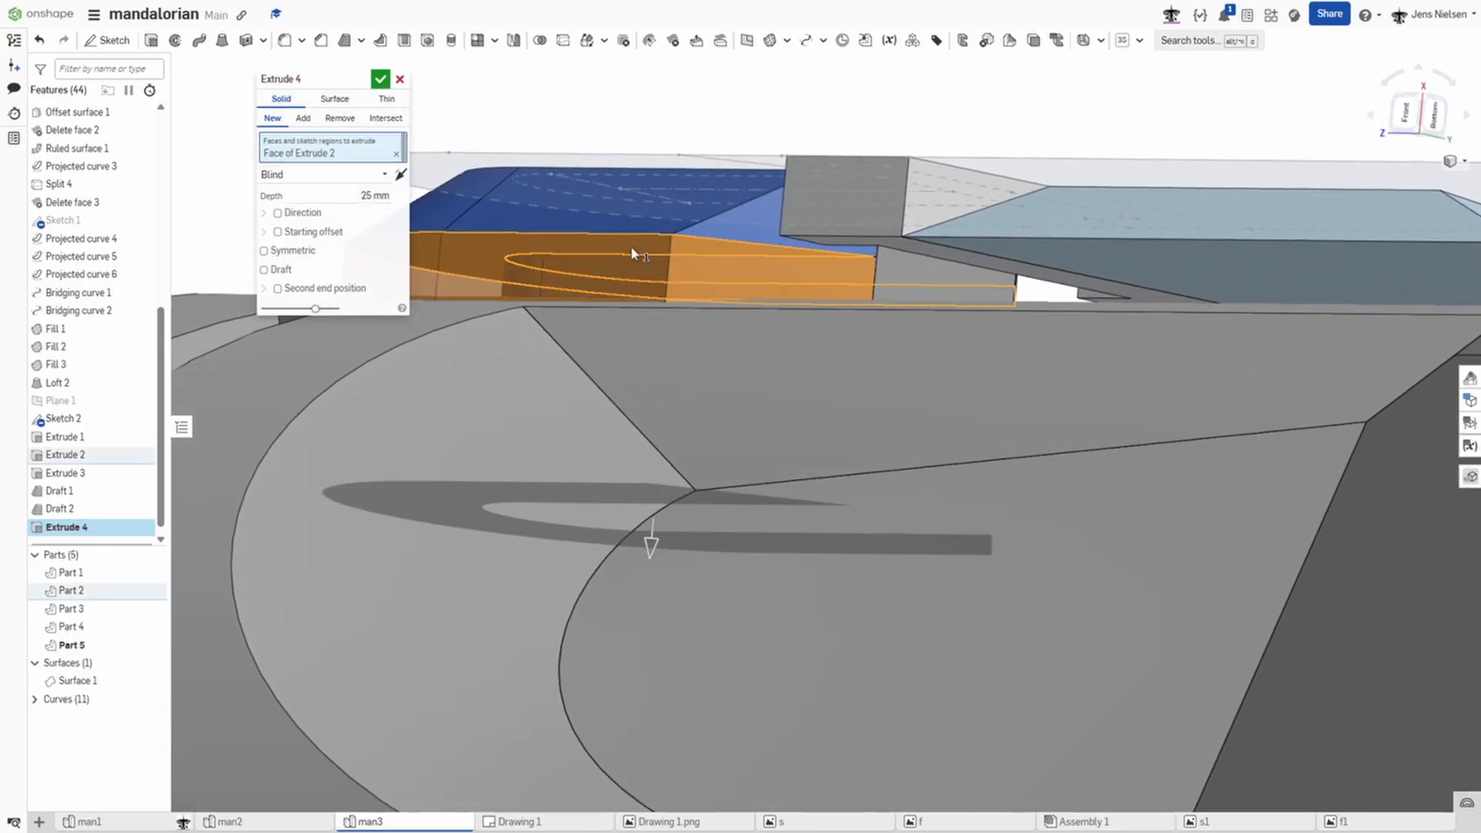
pyautogui.click(917, 251)
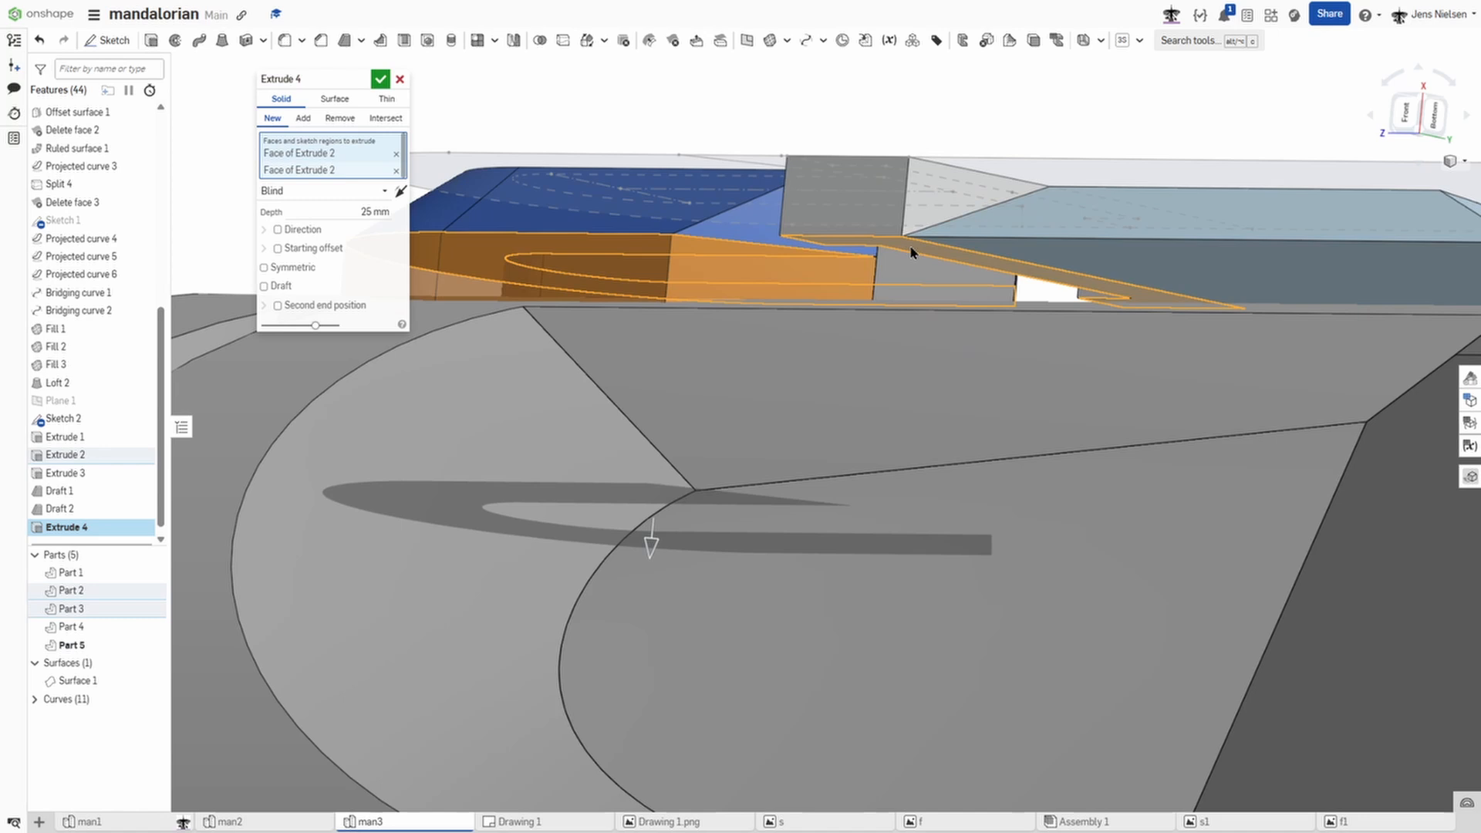
pyautogui.click(977, 255)
pyautogui.scroll(-3, 971, 256)
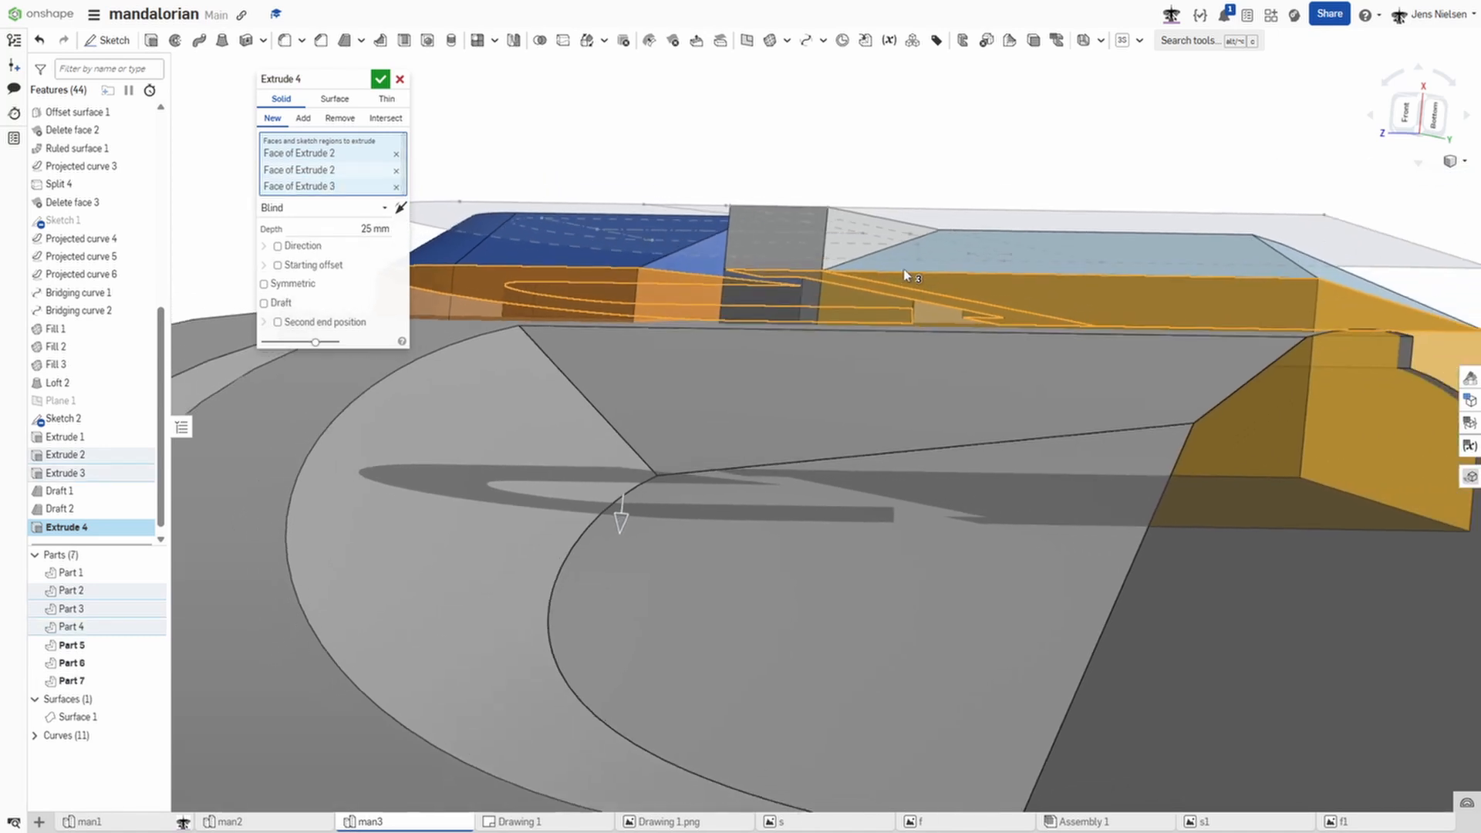
pyautogui.click(388, 206)
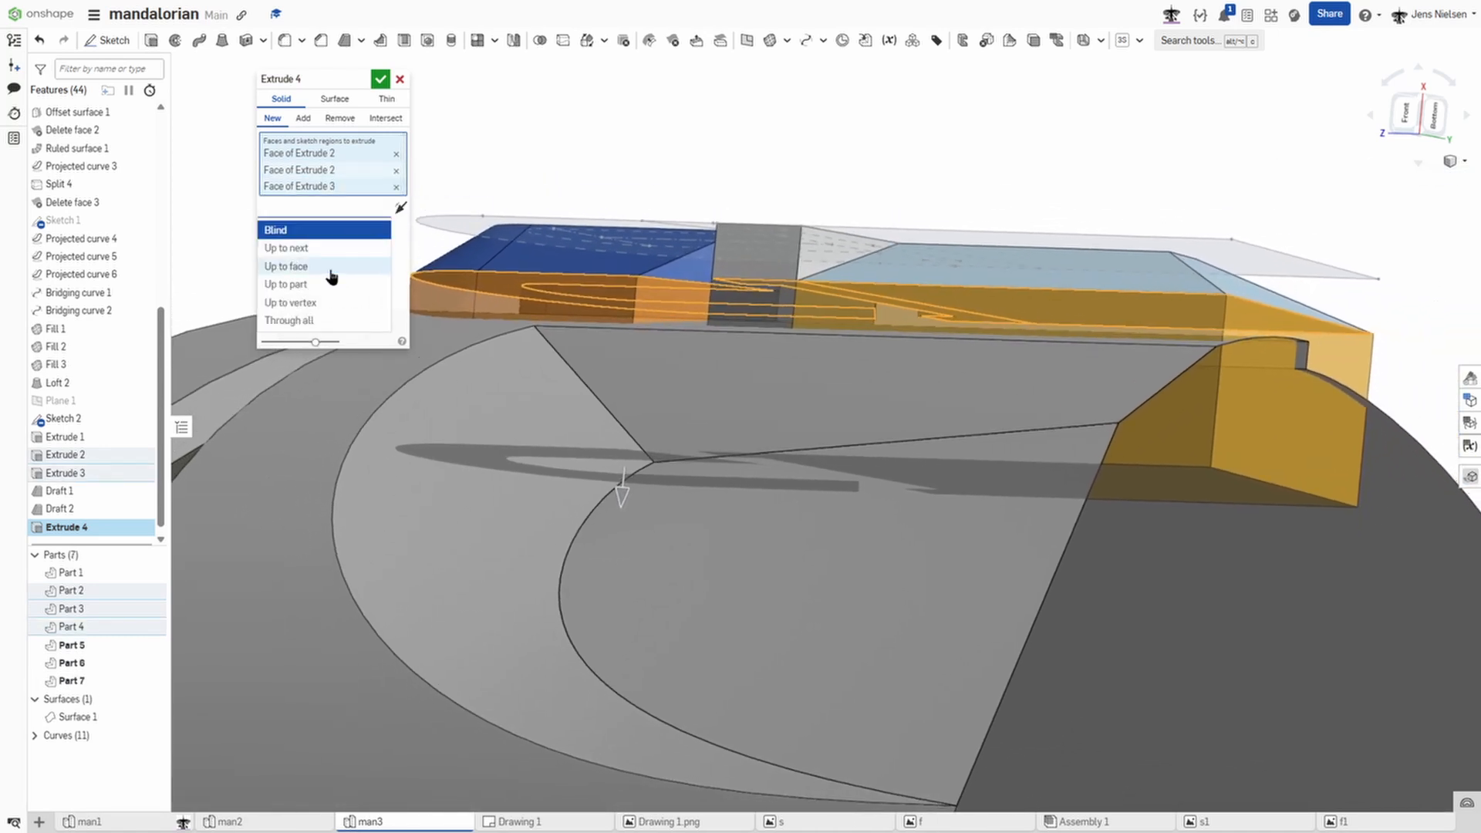
pyautogui.click(324, 284)
pyautogui.click(431, 340)
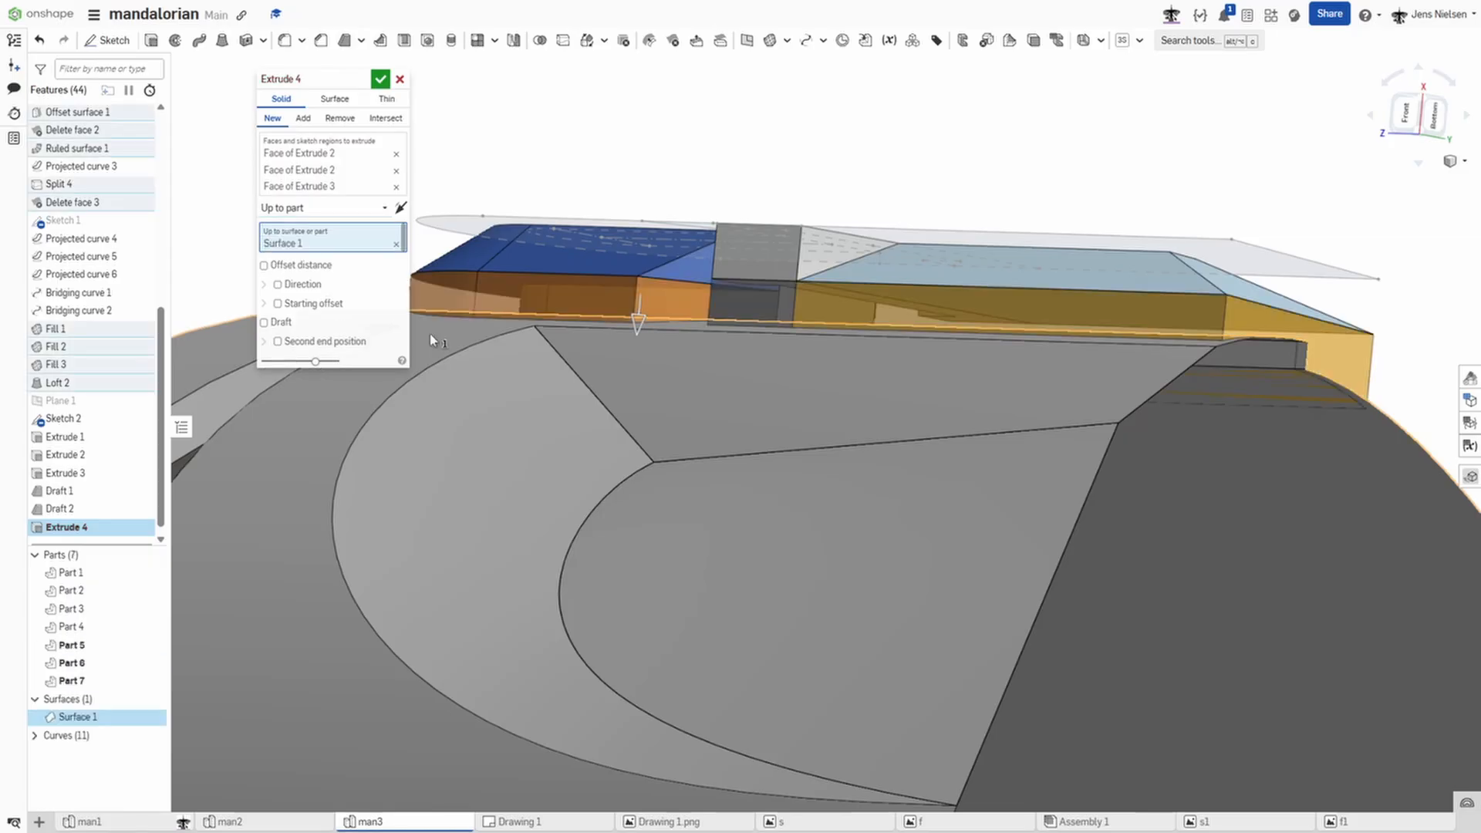
pyautogui.click(381, 81)
pyautogui.moveTo(391, 81); pyautogui.dragTo(1058, 176, button='right')
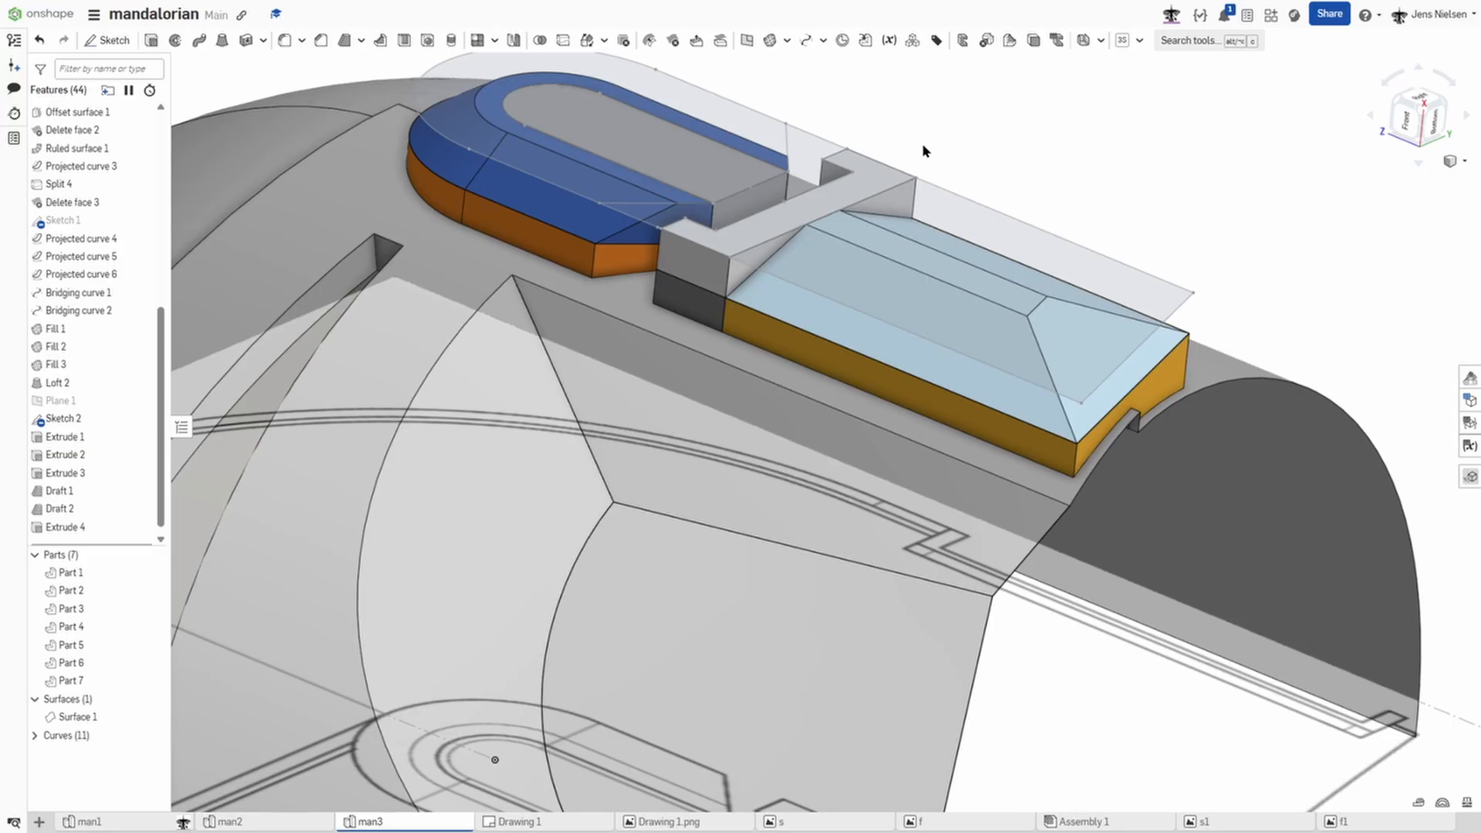
# Step: Unite the notched band and the lower ear panel with their extensions toward the helmet using a Boolean union
pyautogui.click(541, 42)
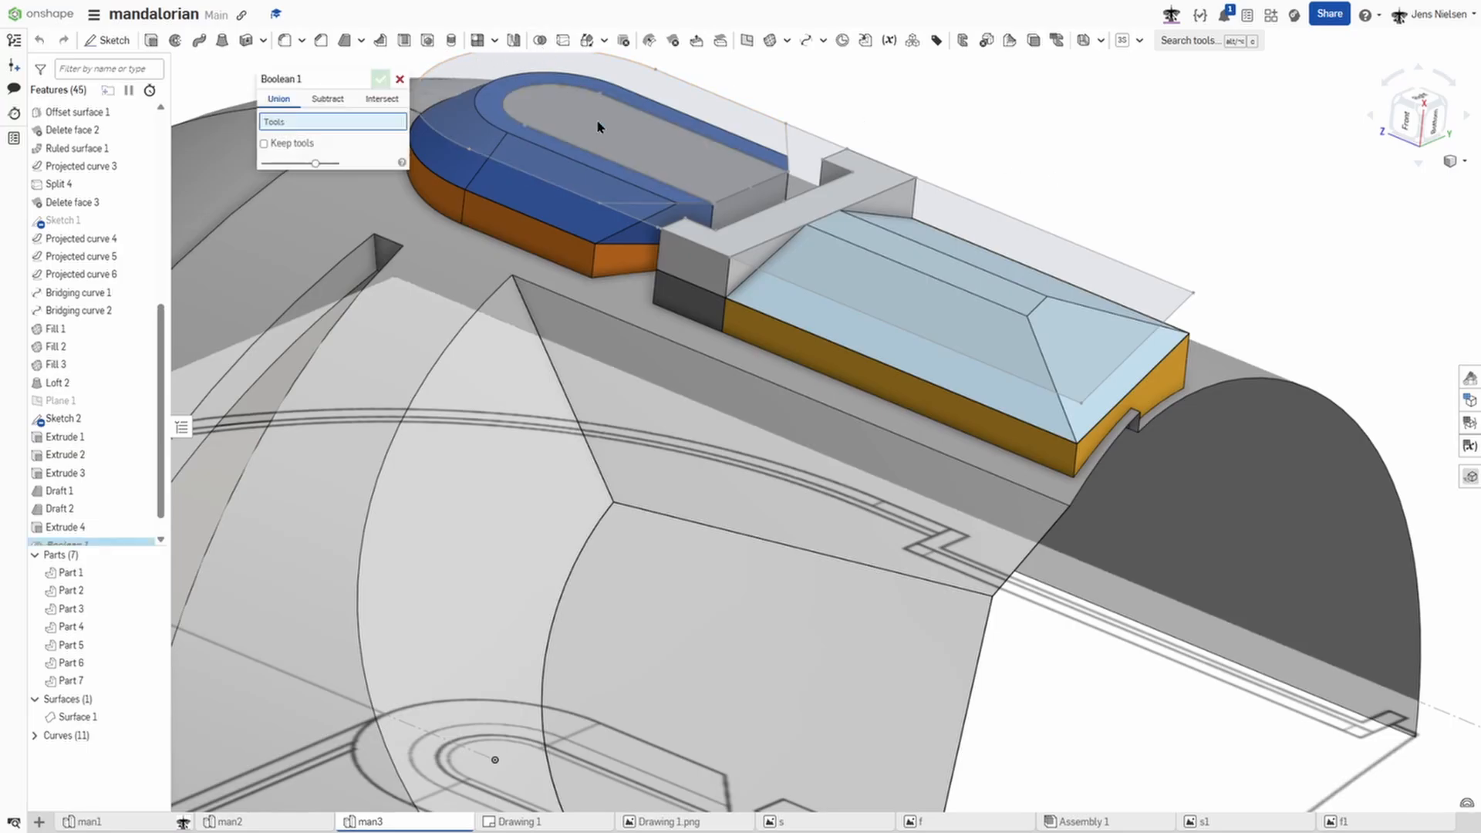
pyautogui.click(733, 301)
pyautogui.click(713, 289)
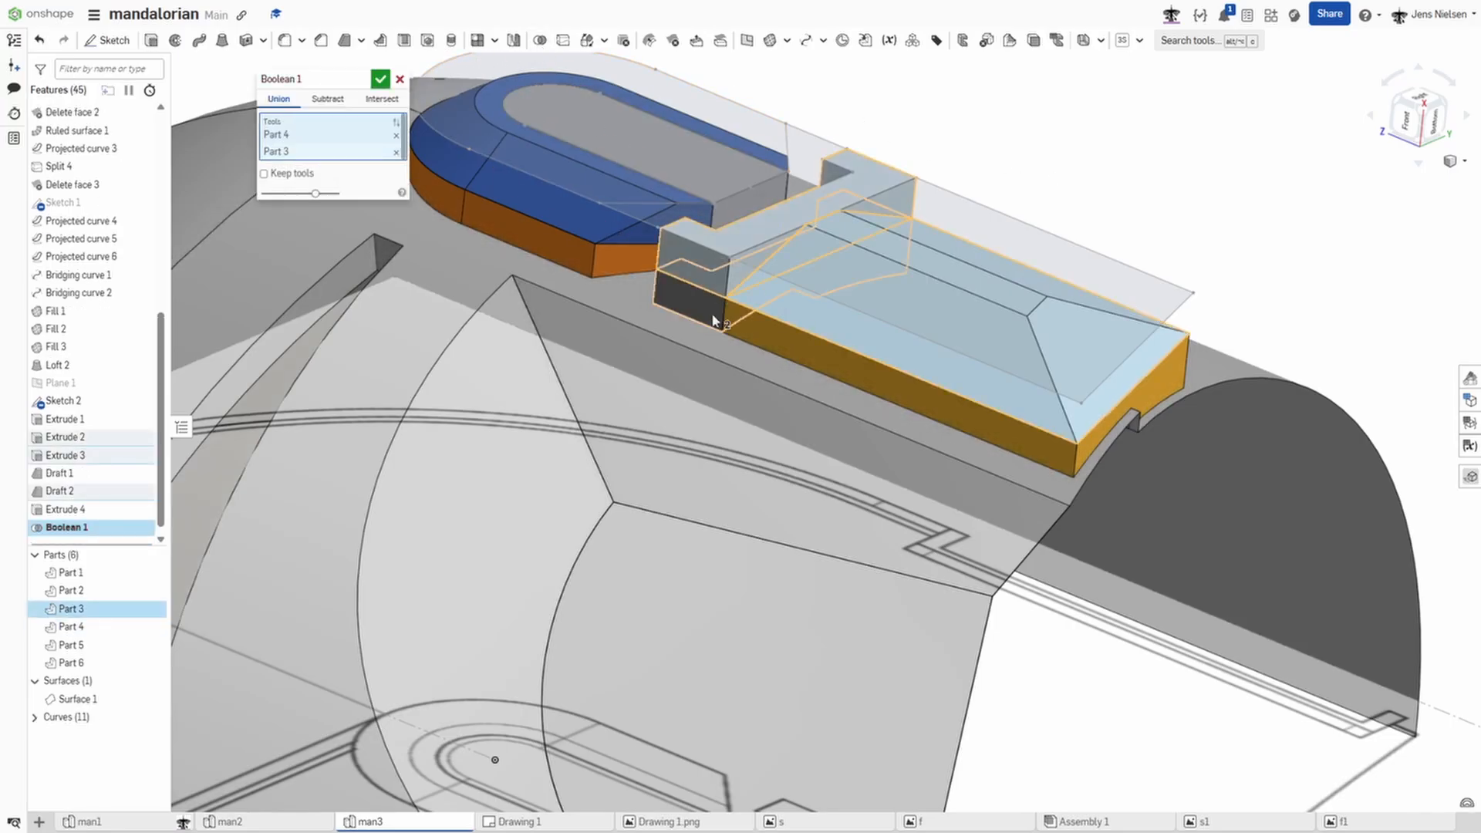
pyautogui.click(711, 313)
pyautogui.click(744, 334)
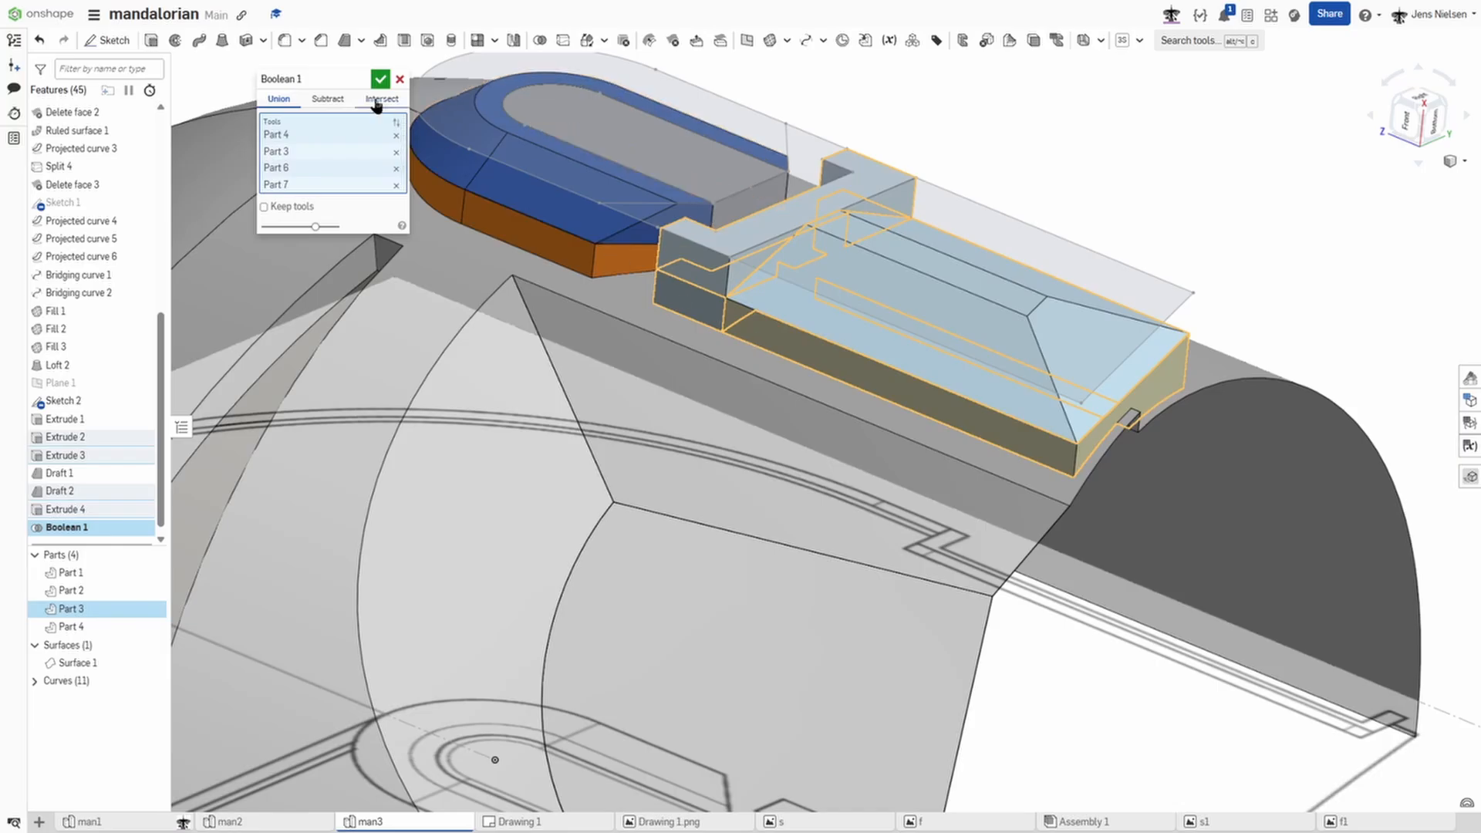
pyautogui.click(380, 79)
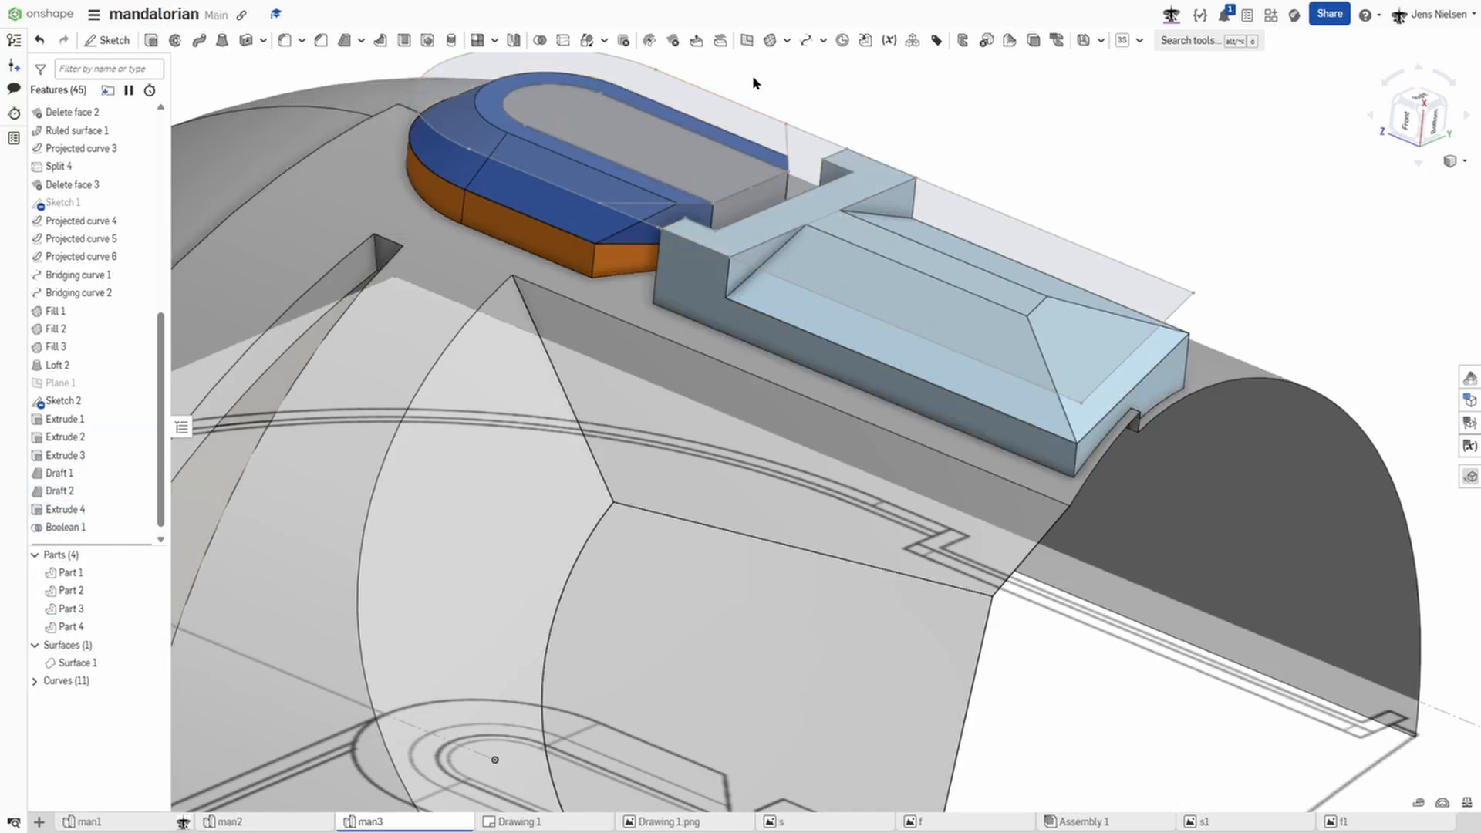
# Step: Unite the ear ring with its extension toward the helmet using a Boolean union
pyautogui.click(541, 43)
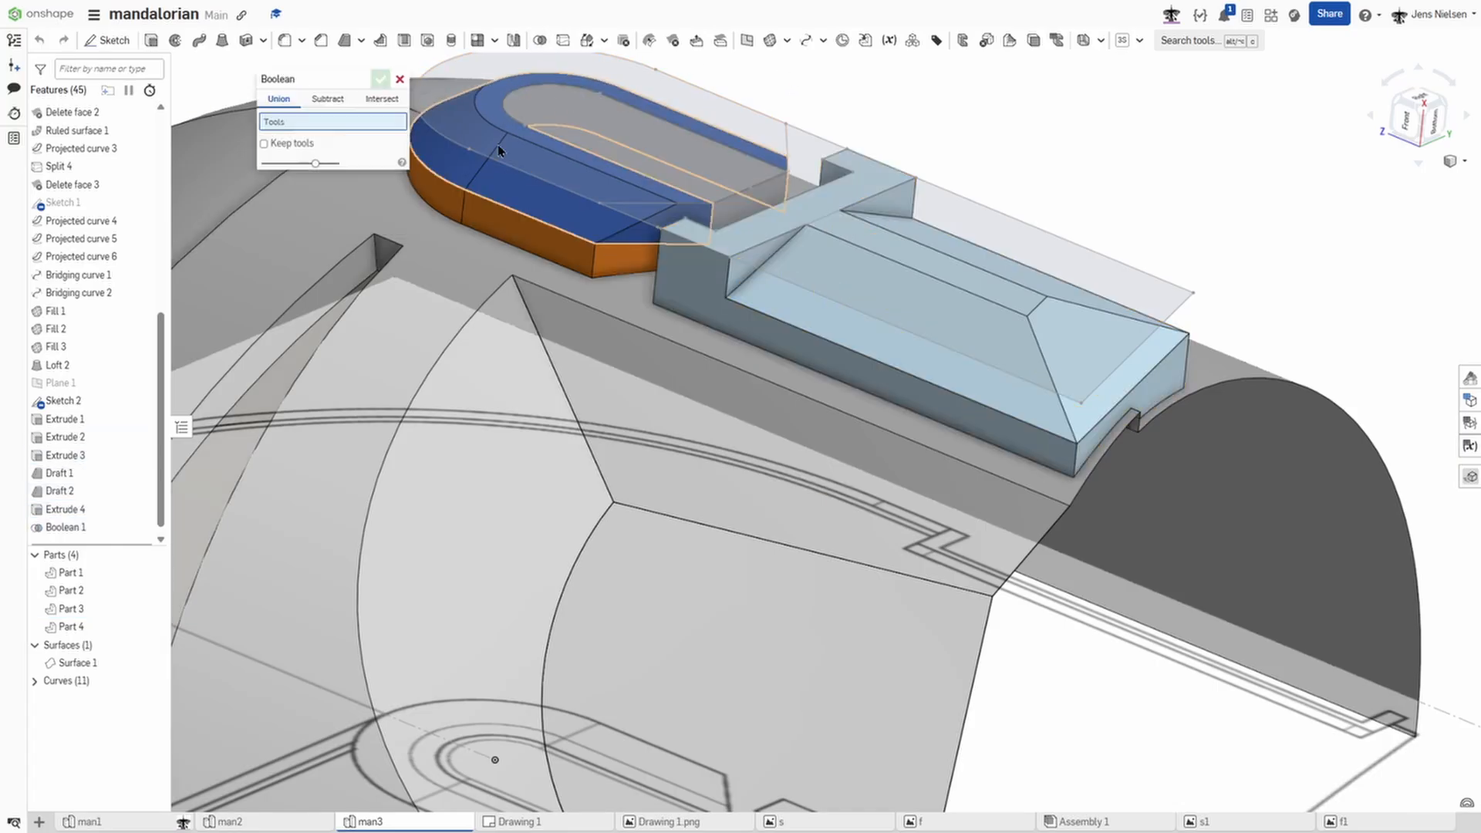
pyautogui.click(508, 173)
pyautogui.click(509, 224)
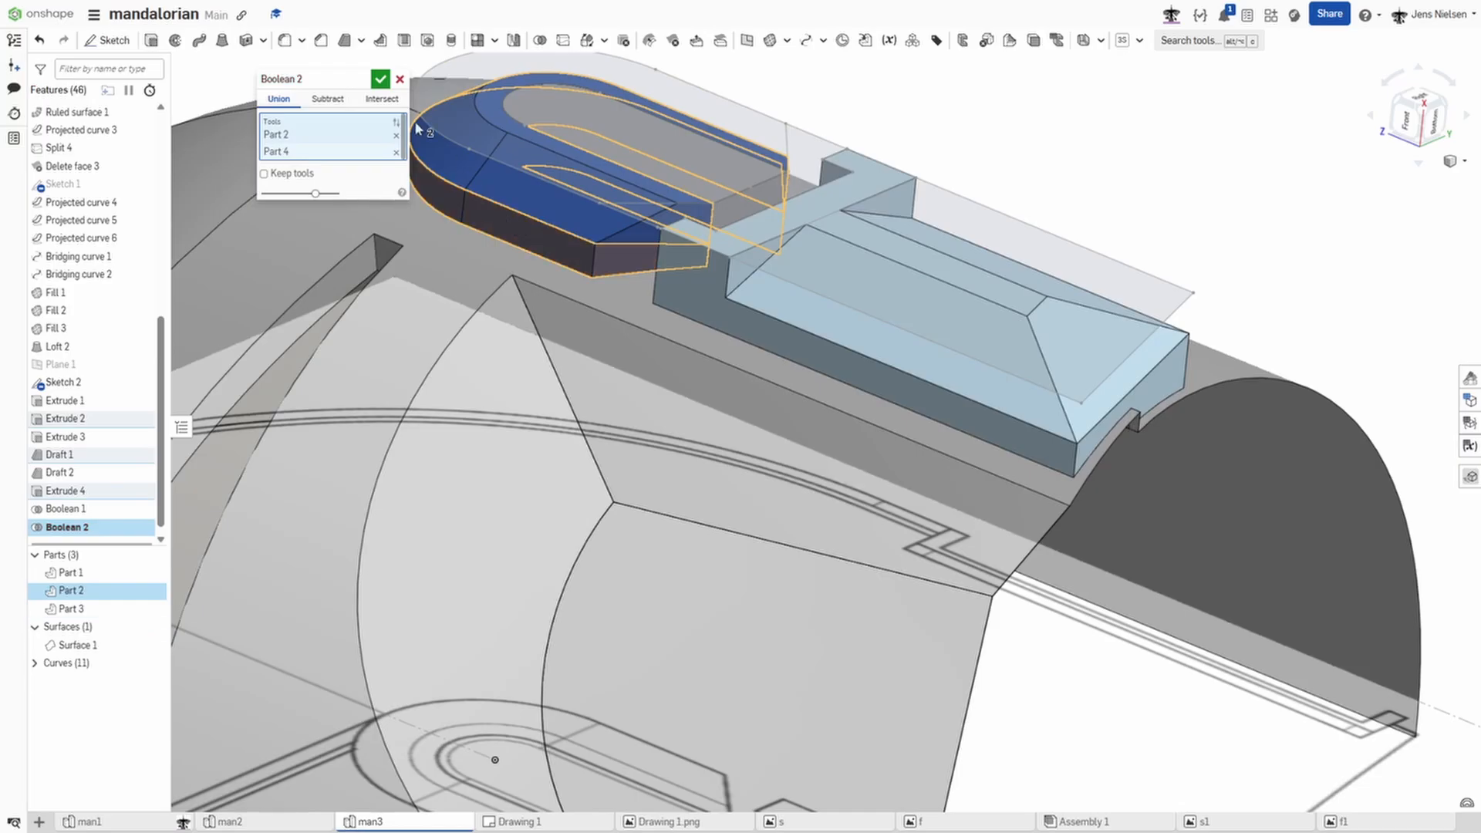
pyautogui.click(381, 80)
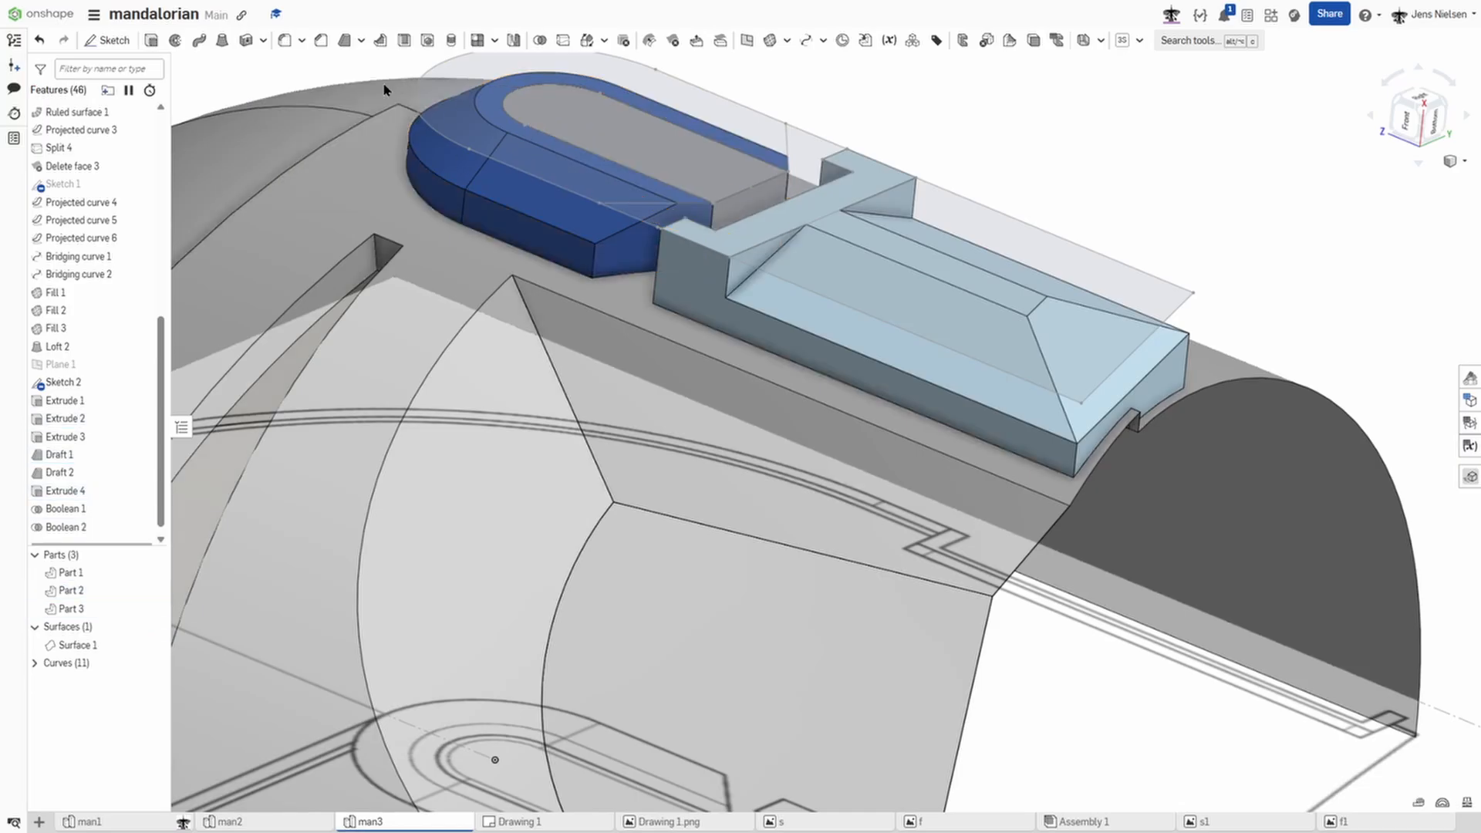
# Step: Hide the ear piece's sketch and fillet the outer face of the ear ring's central insert with a 2 mm radius
pyautogui.click(145, 378)
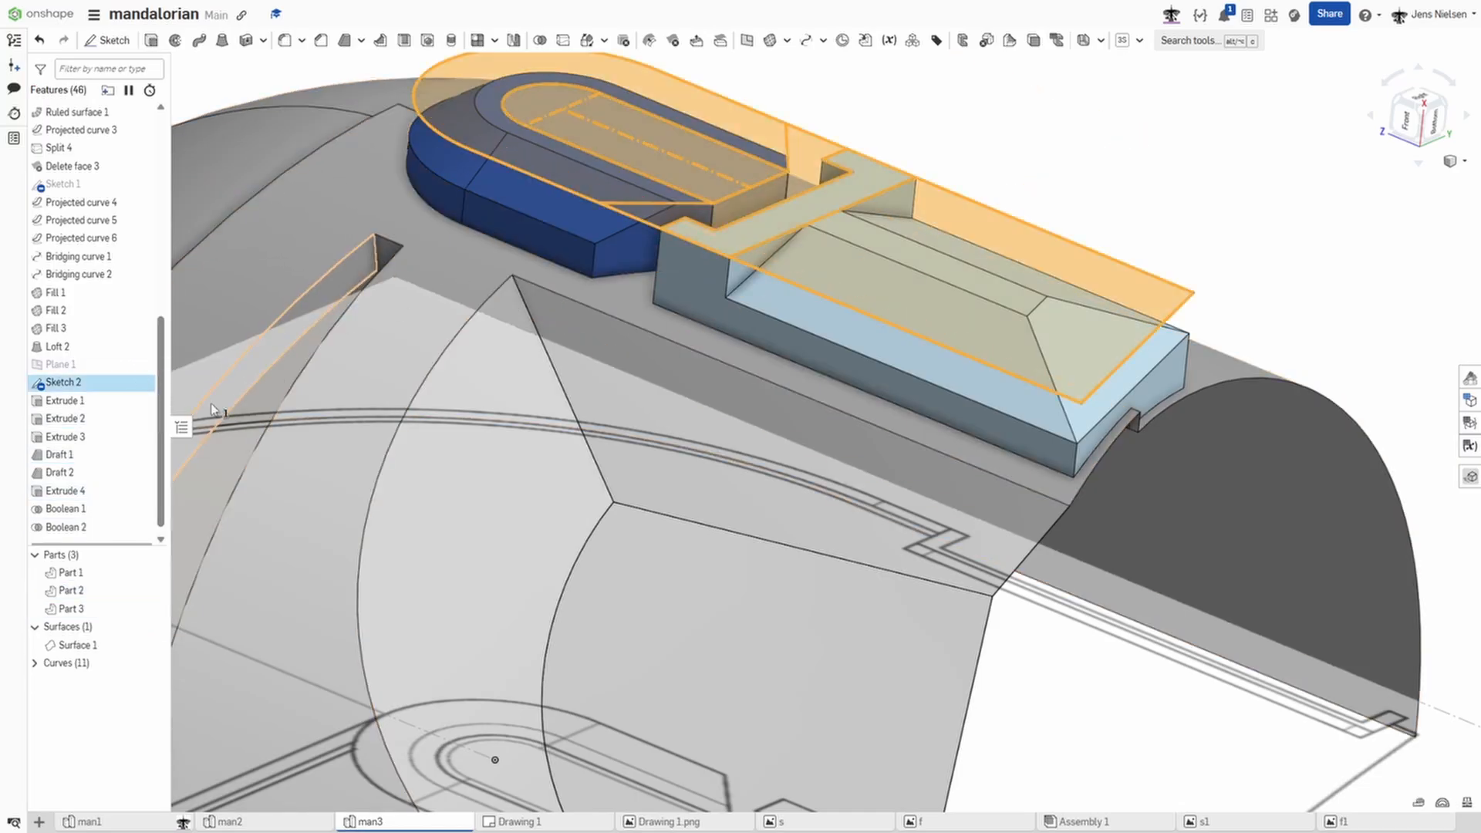
pyautogui.click(135, 384)
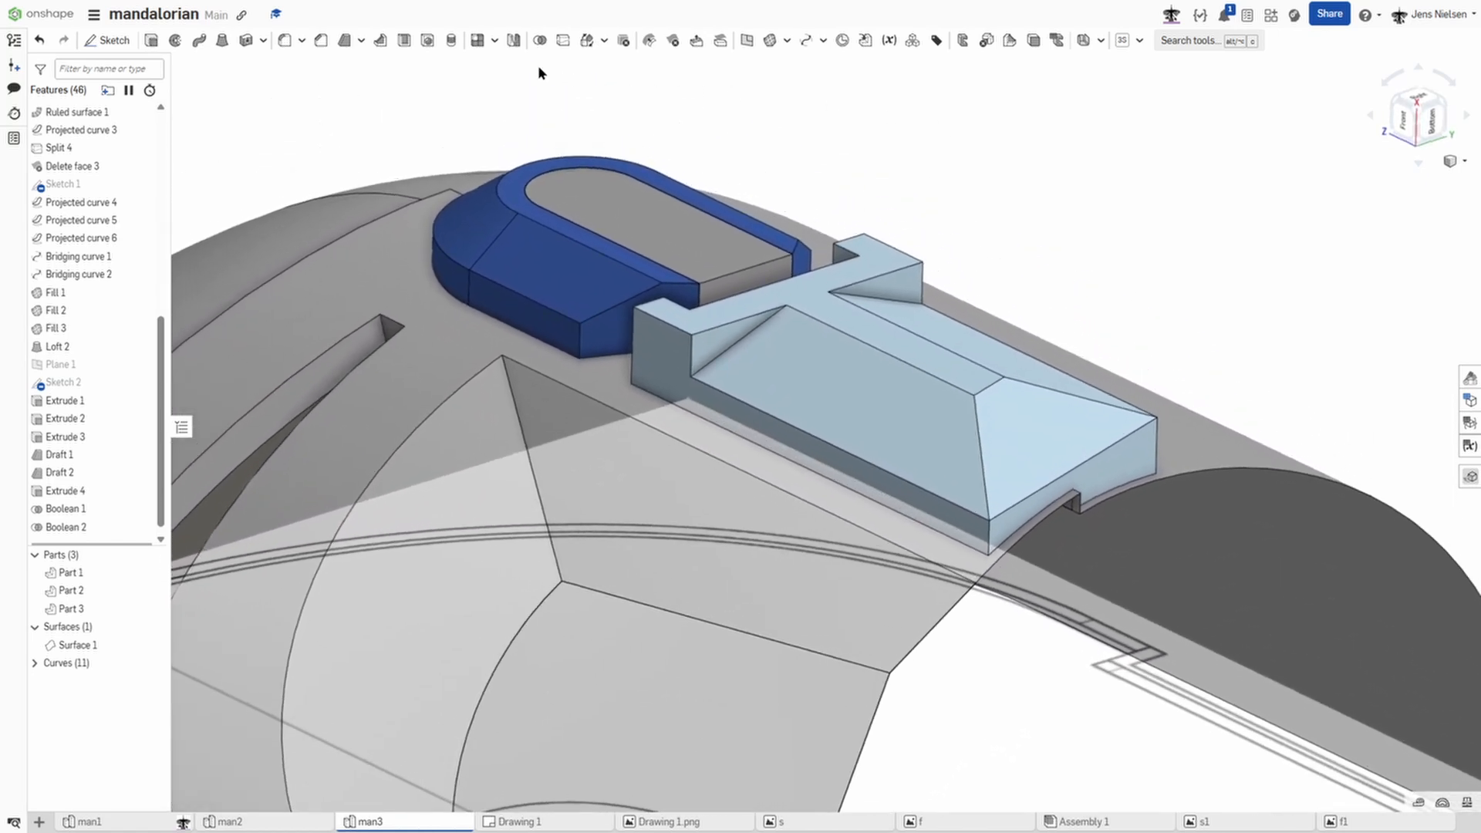
pyautogui.click(286, 45)
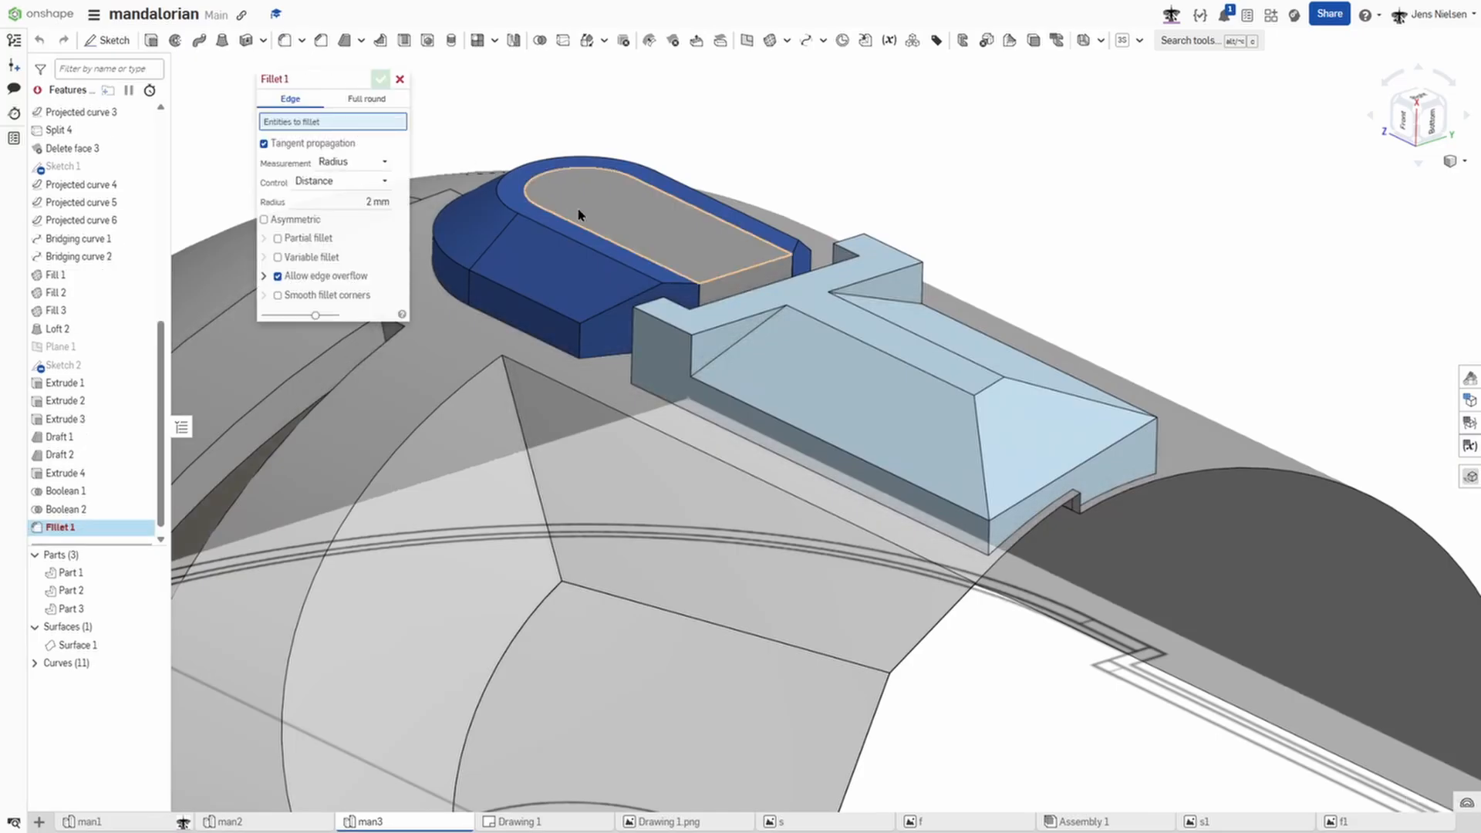
pyautogui.click(586, 216)
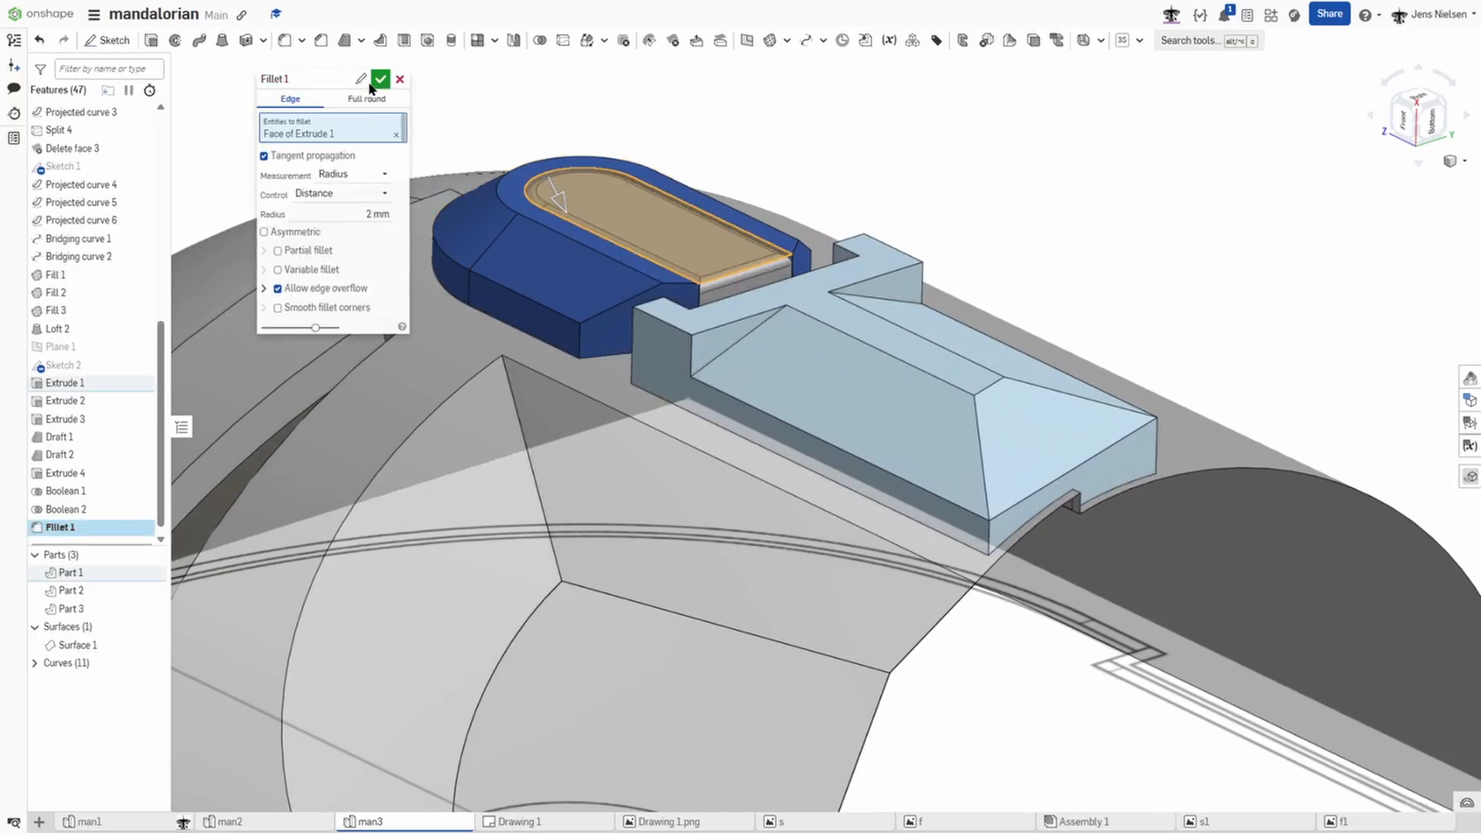
pyautogui.click(381, 82)
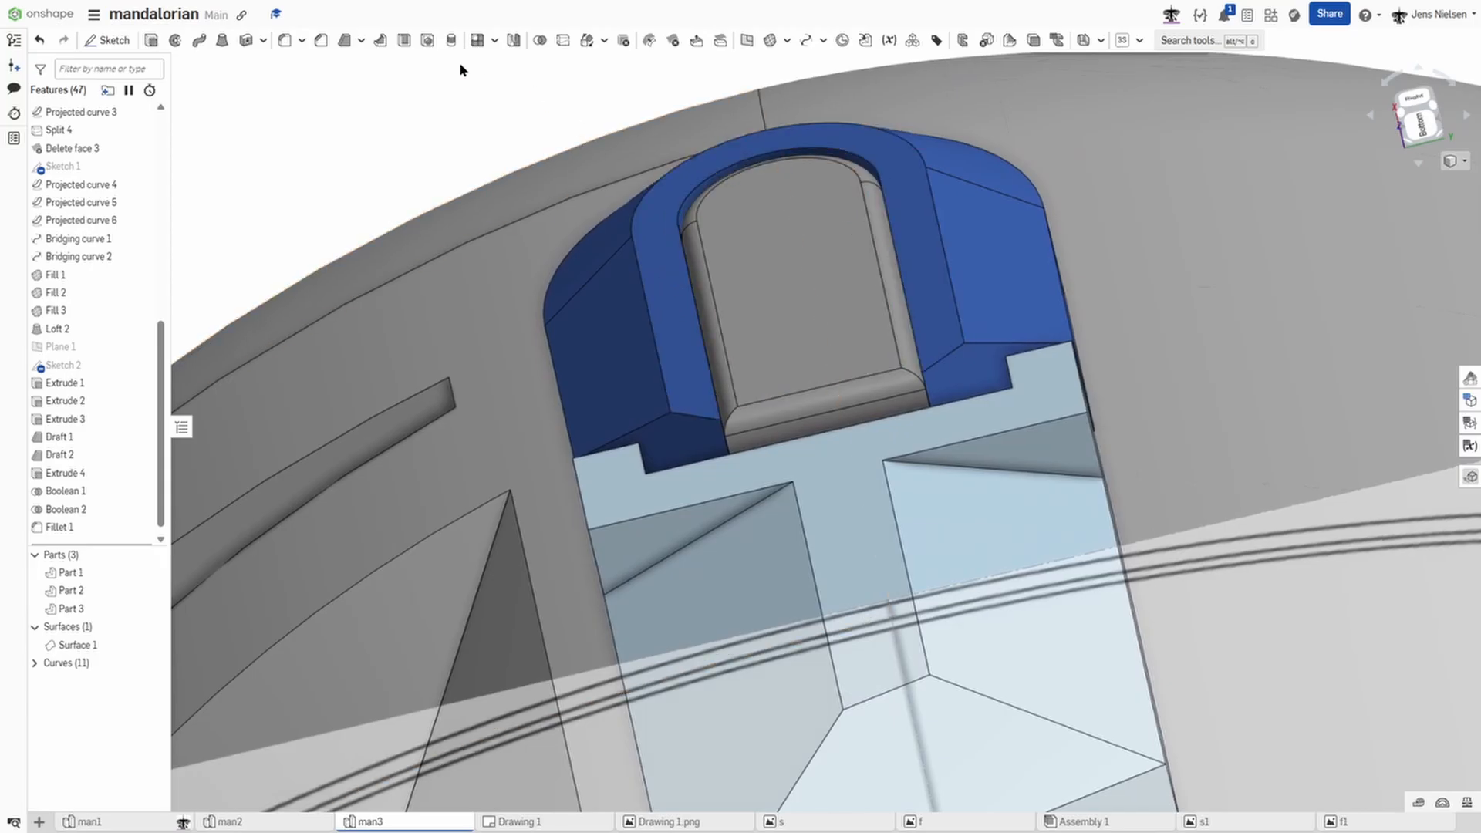
# Step: Apply a full round fillet to the ear ring's rim face between its drafted outer side and its inner wall
pyautogui.click(303, 45)
pyautogui.click(293, 59)
pyautogui.click(368, 101)
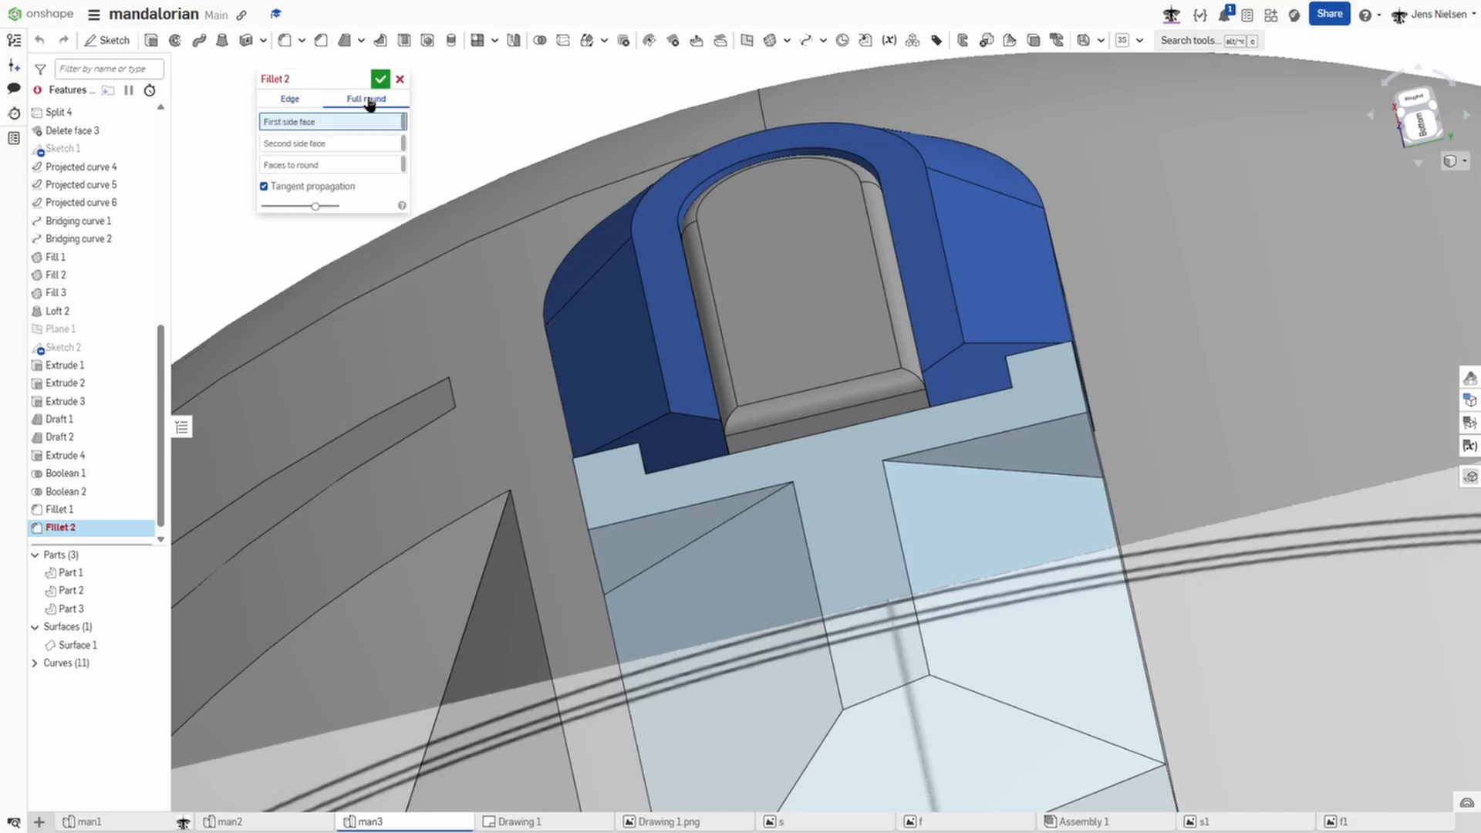
pyautogui.click(663, 367)
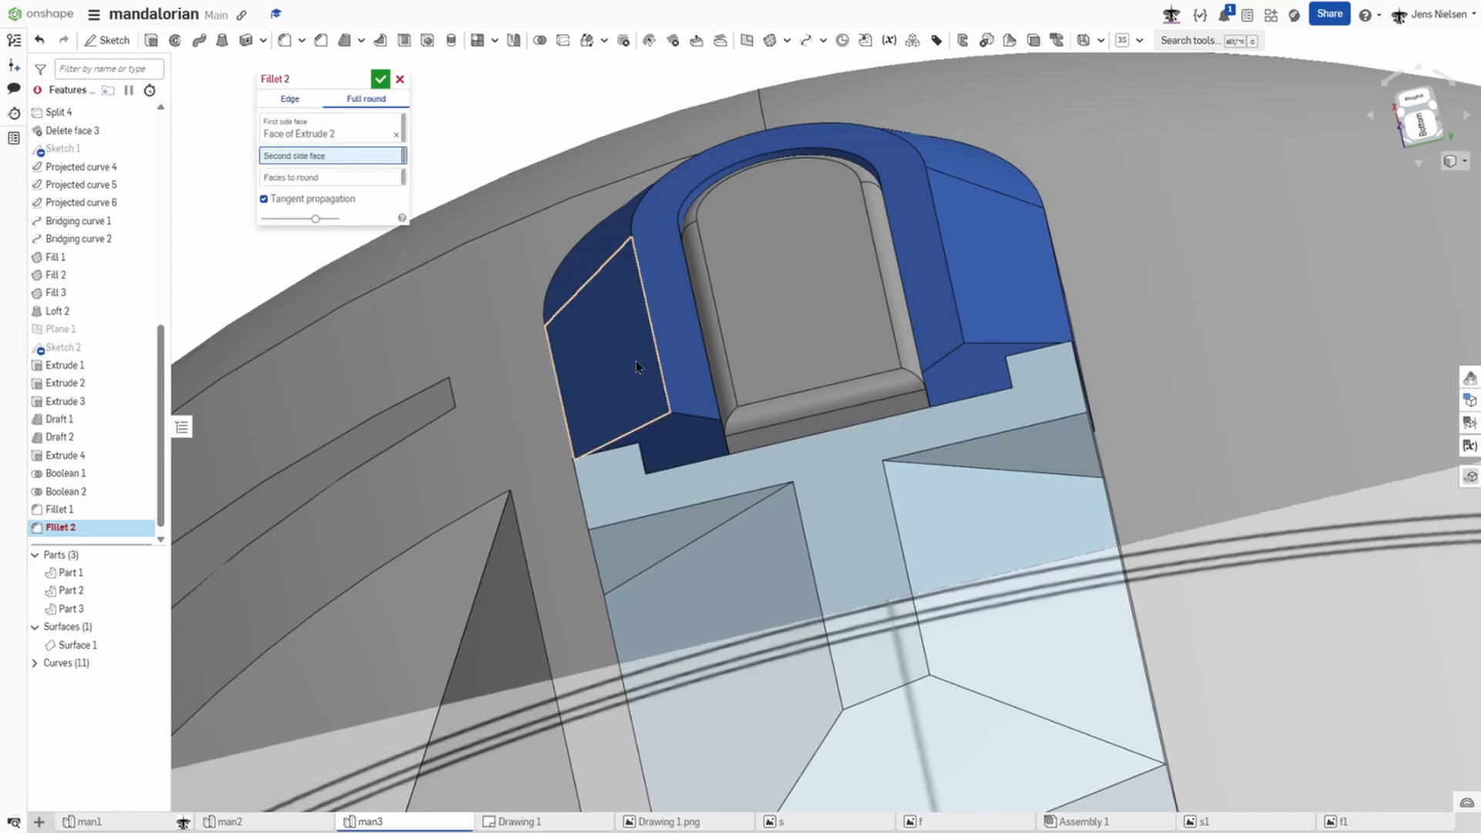
pyautogui.scroll(5, 671, 355)
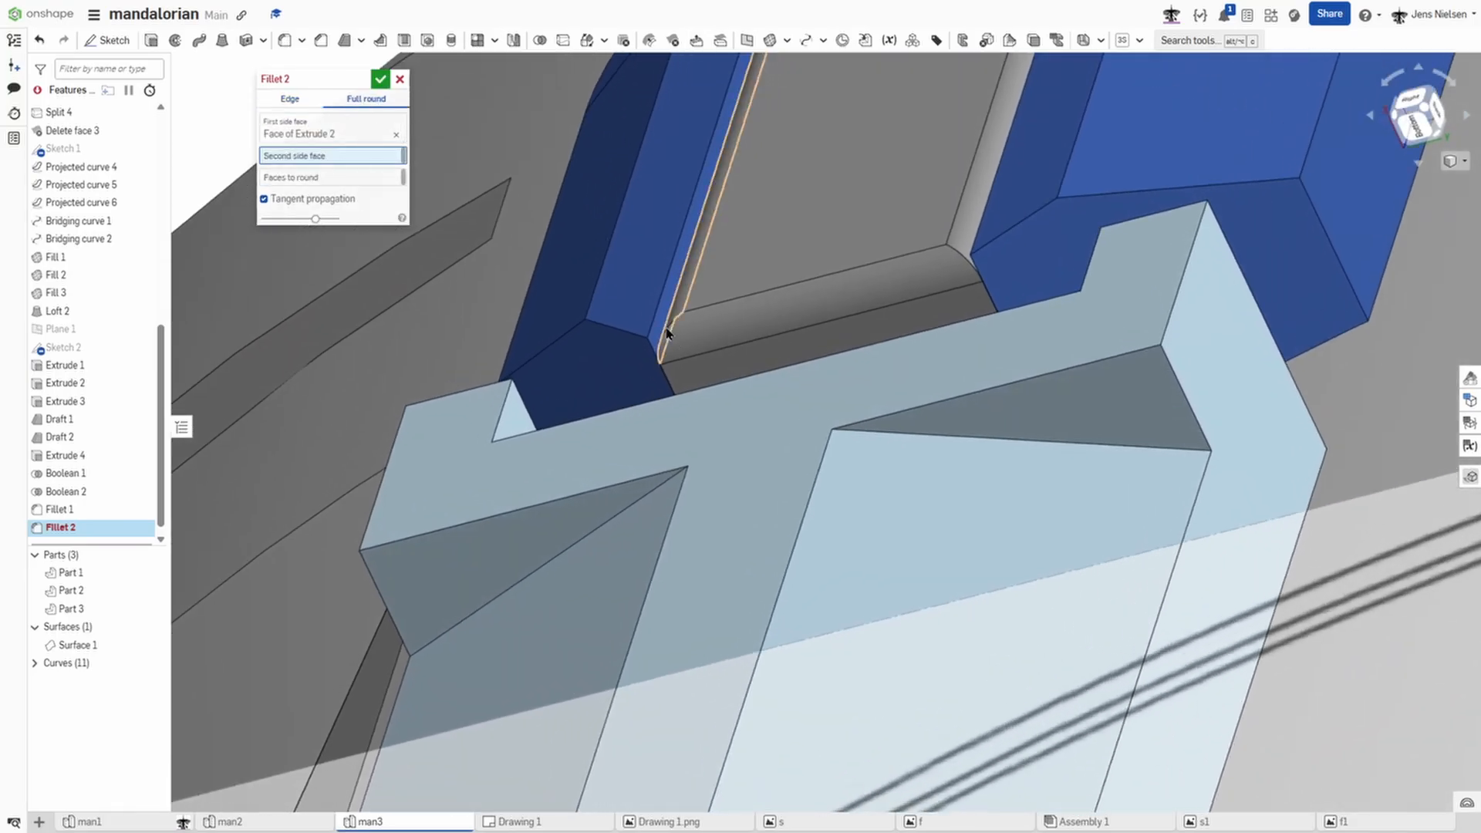
pyautogui.click(658, 333)
pyautogui.click(638, 323)
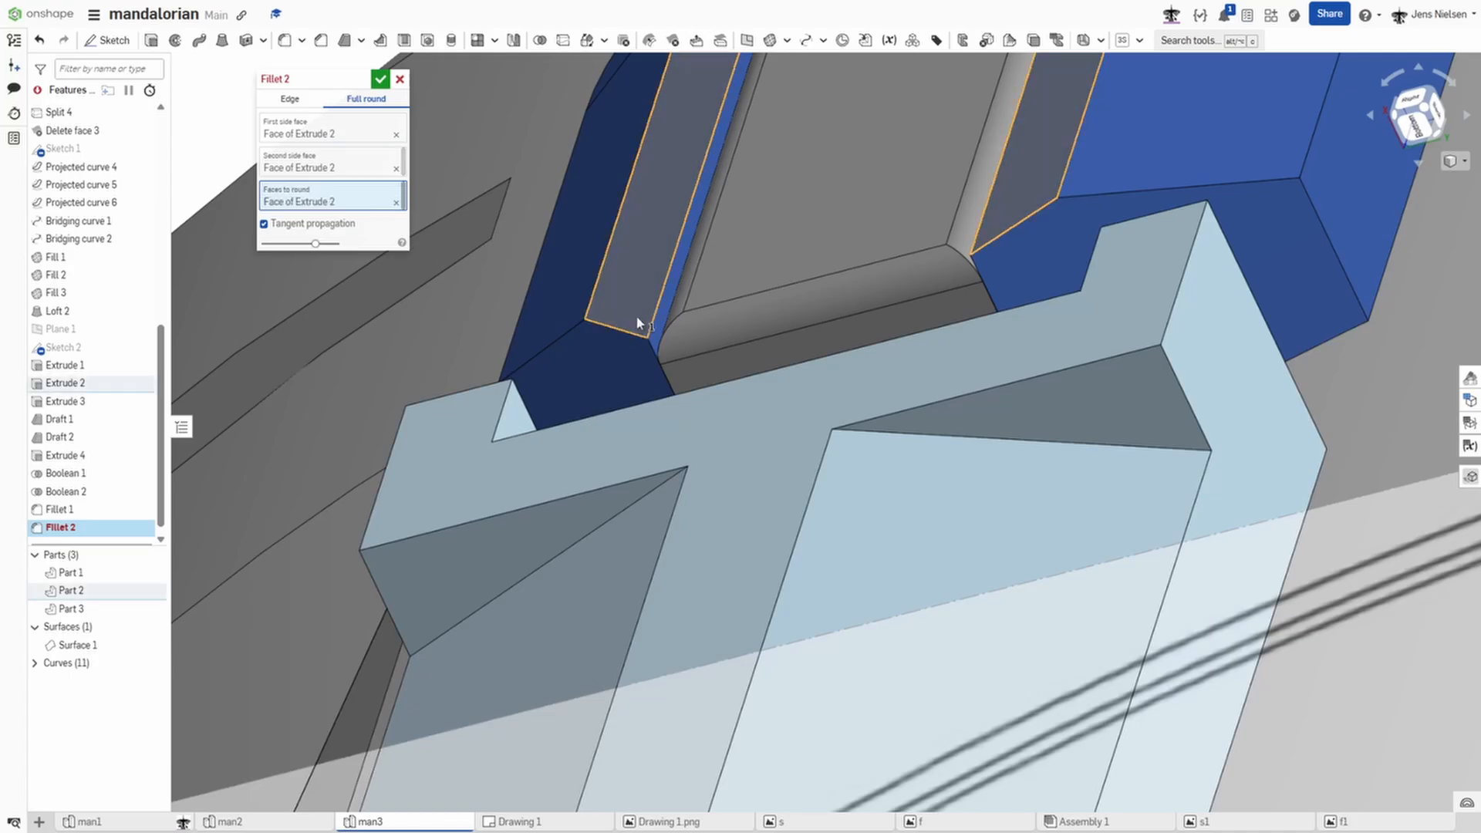
pyautogui.click(381, 79)
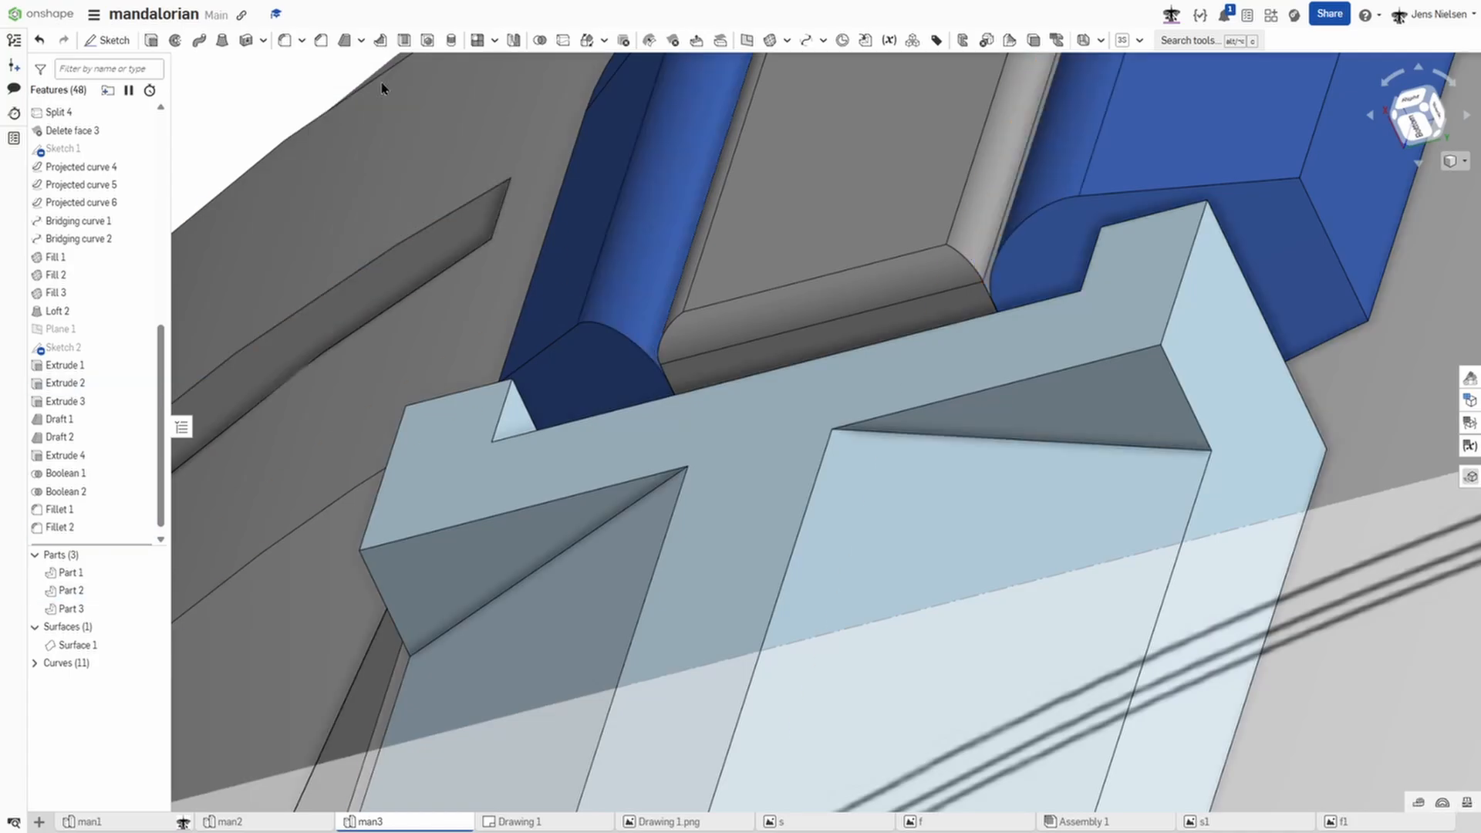
# Step: Change the appearance of the ear's central insert to light grey CCCCCC
pyautogui.scroll(-10, 661, 139)
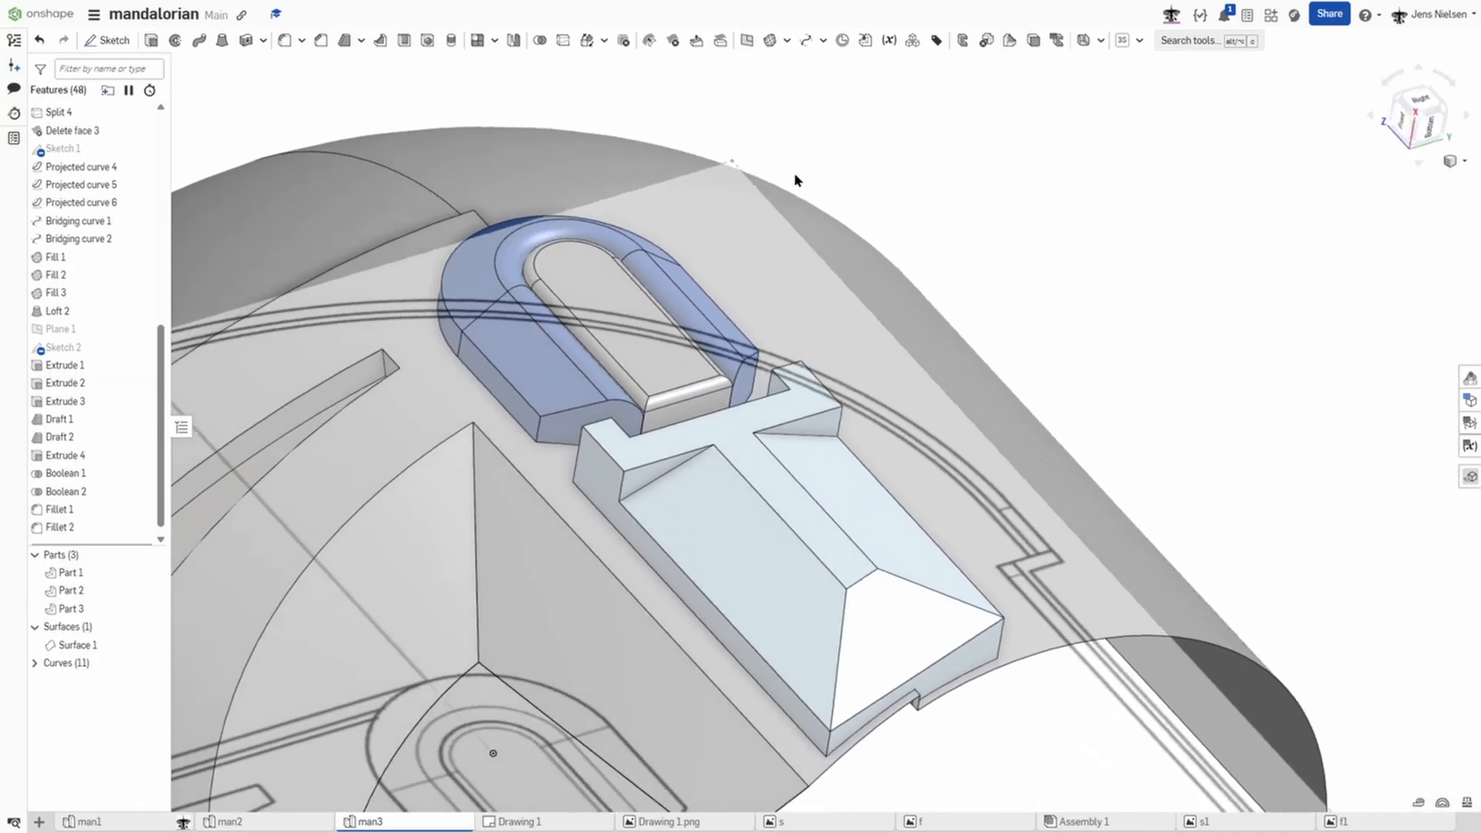
pyautogui.moveTo(794, 175); pyautogui.dragTo(741, 255, button='right')
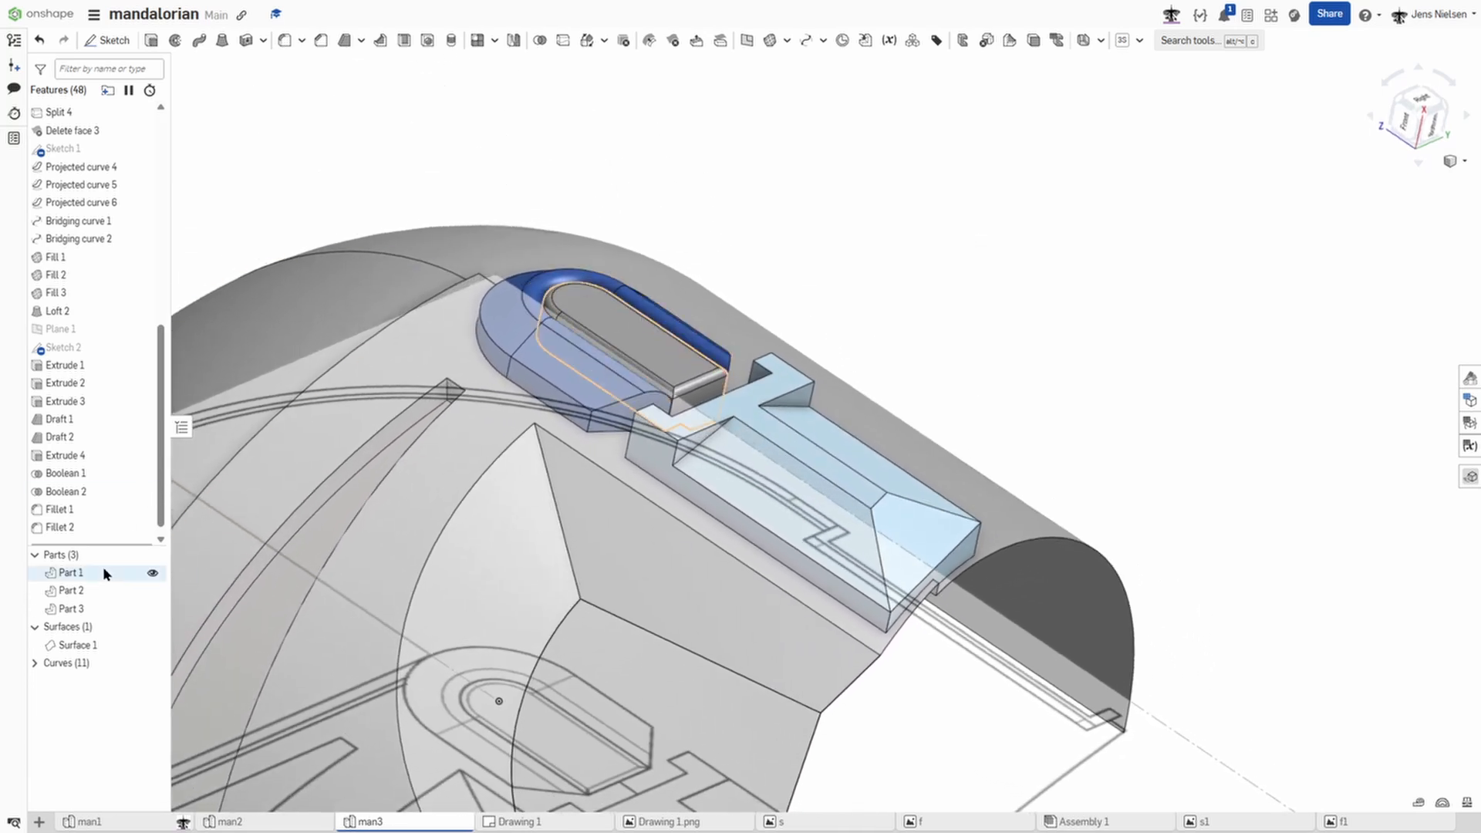
pyautogui.click(105, 573)
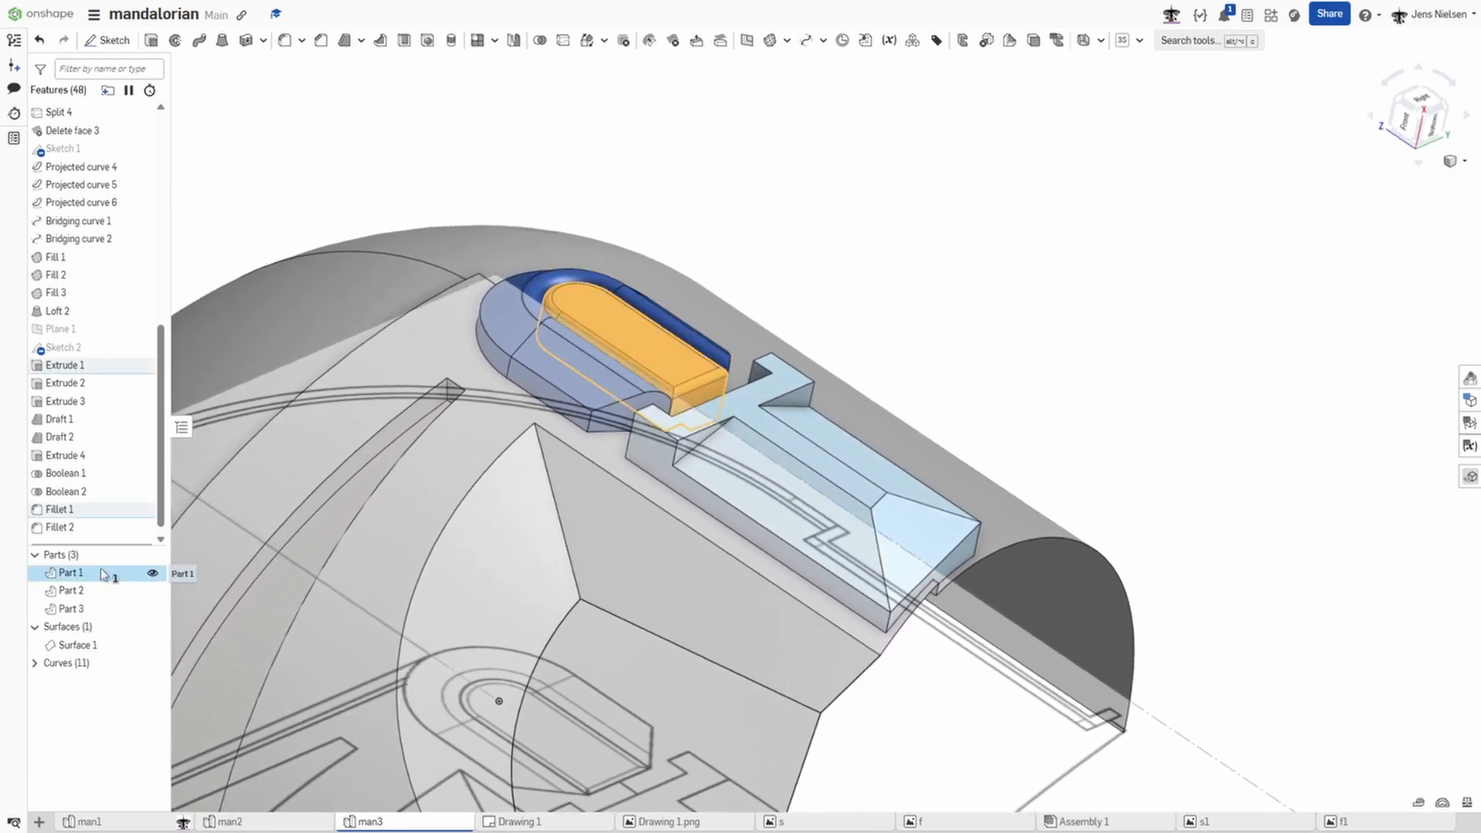
pyautogui.keyDown('shift'); pyautogui.click(94, 609); pyautogui.keyUp('shift')
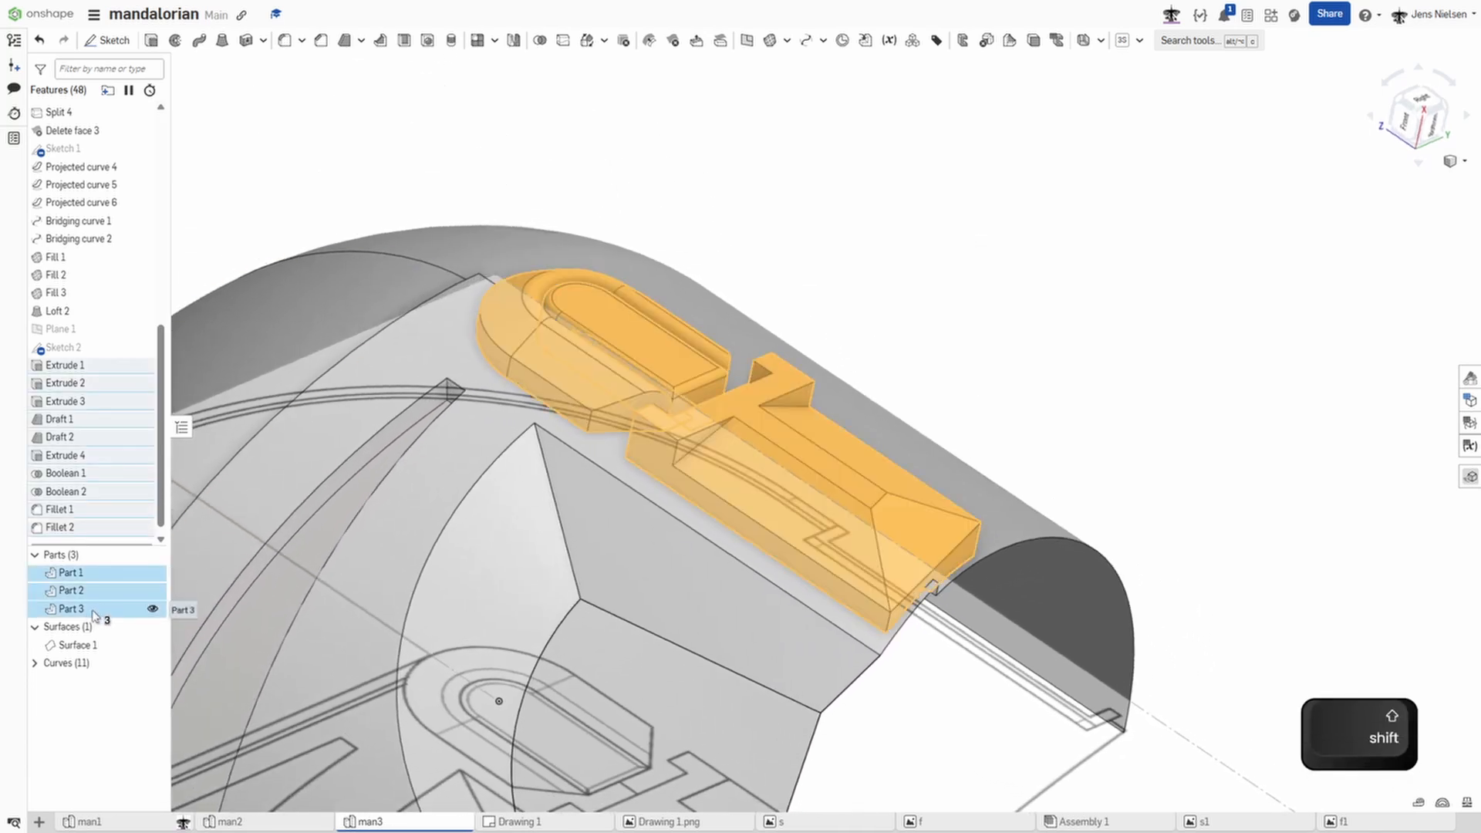
pyautogui.click(877, 258)
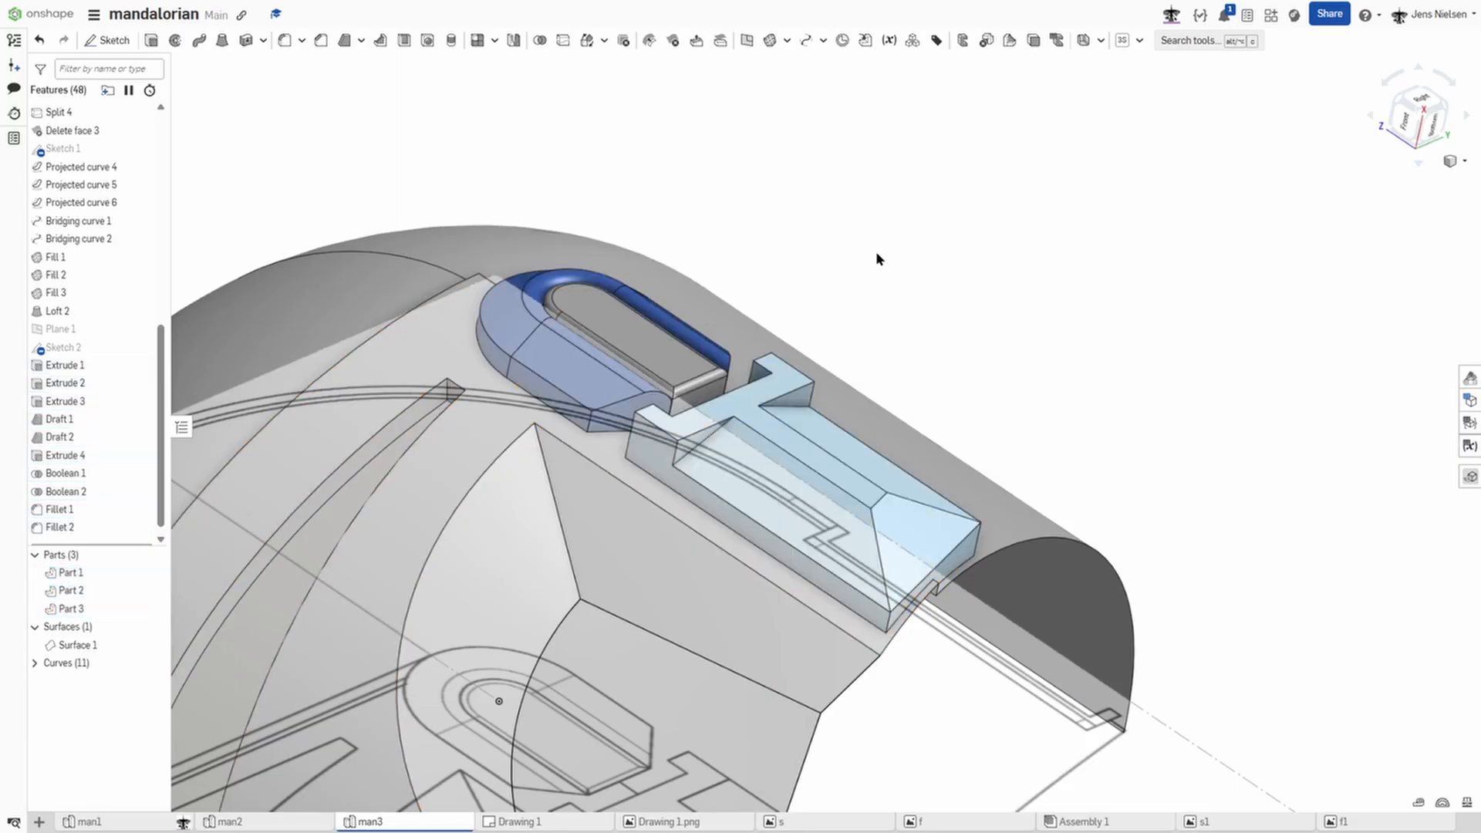
pyautogui.click(93, 576)
pyautogui.rightClick(93, 580)
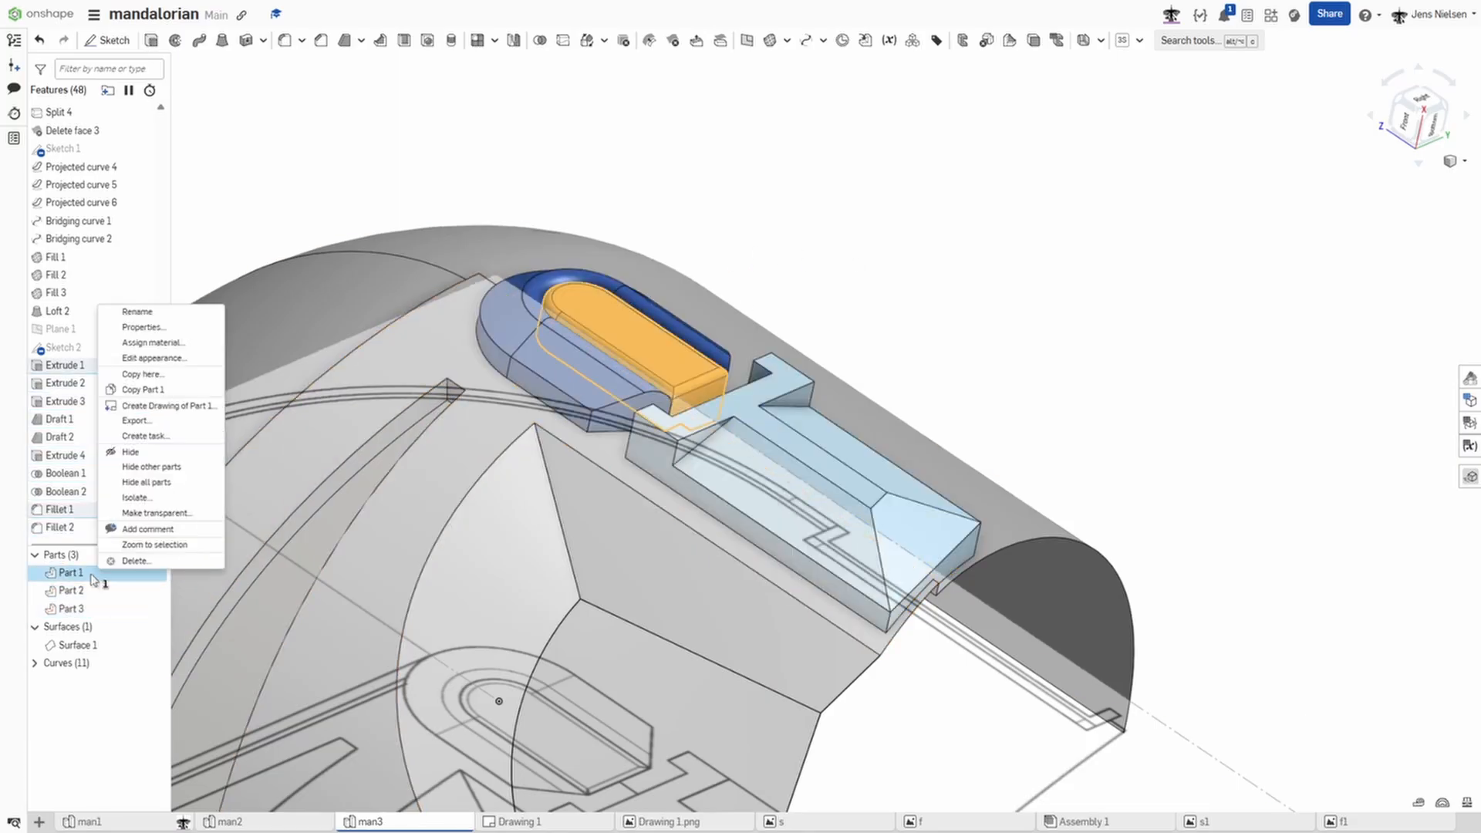
pyautogui.click(169, 362)
pyautogui.click(259, 584)
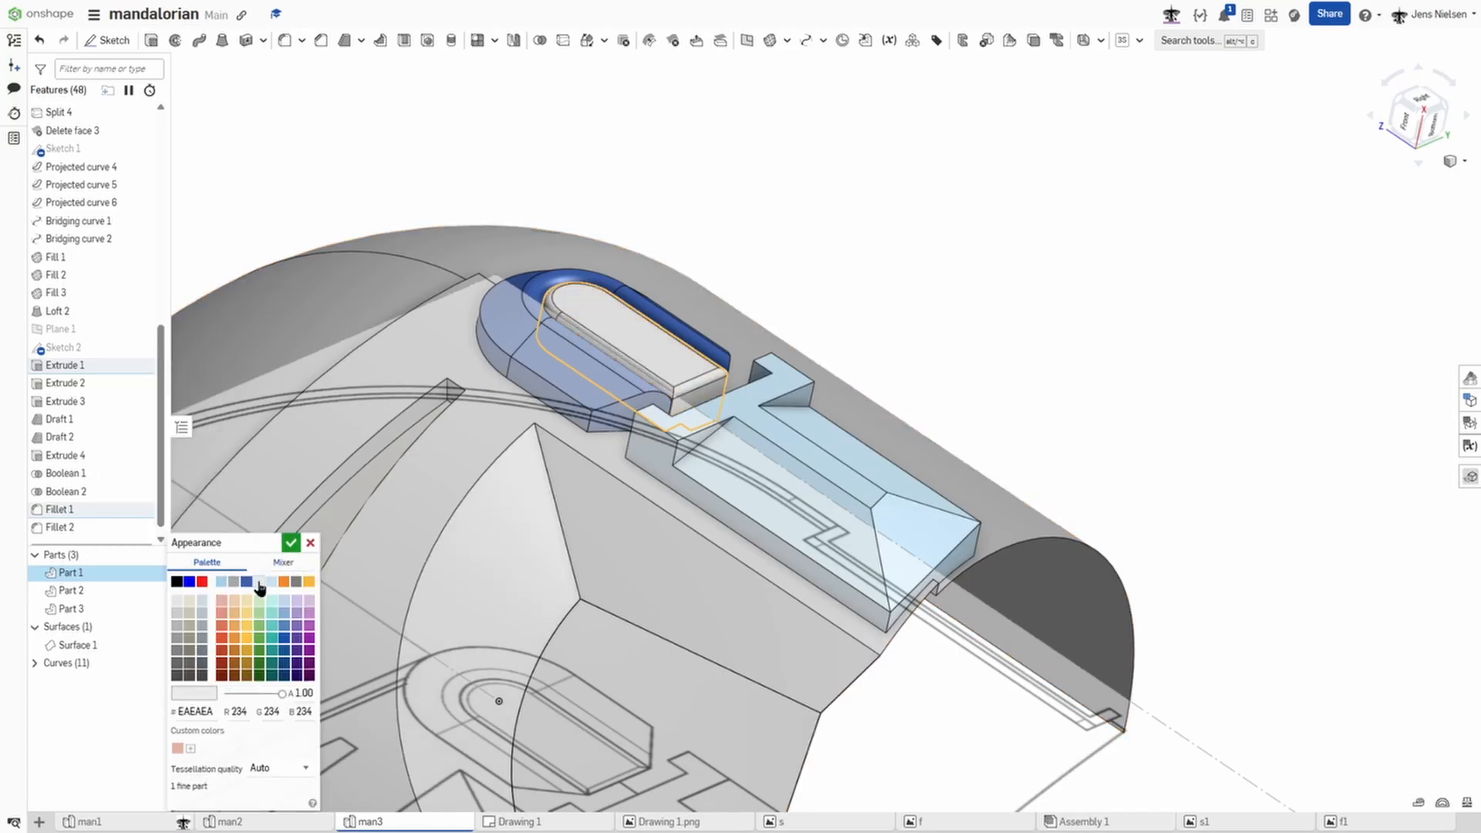
pyautogui.click(177, 613)
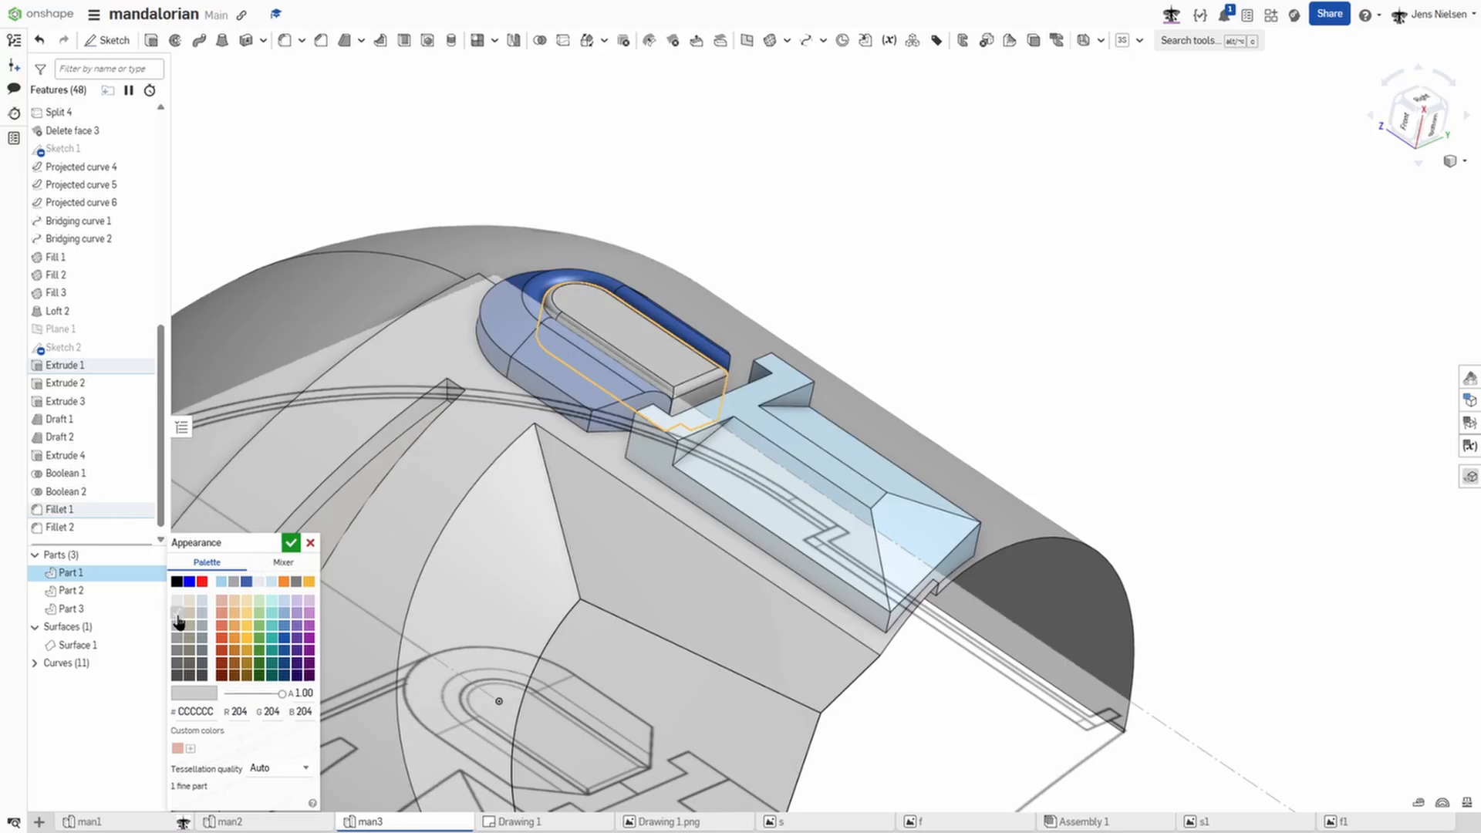
pyautogui.click(291, 544)
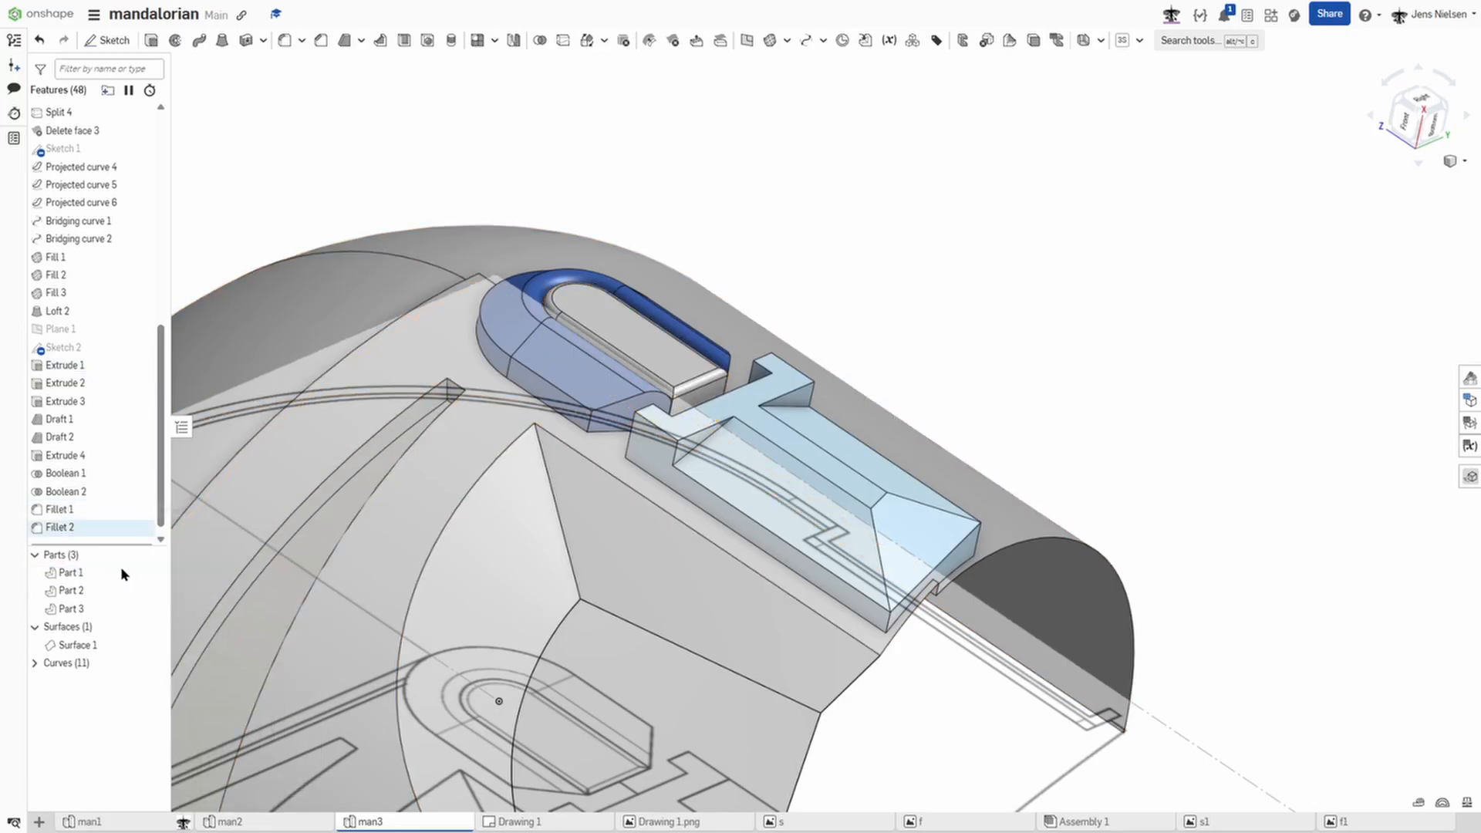
# Step: Change the appearance of the ear ring and the lower ear panel together to grey 999999
pyautogui.click(110, 601)
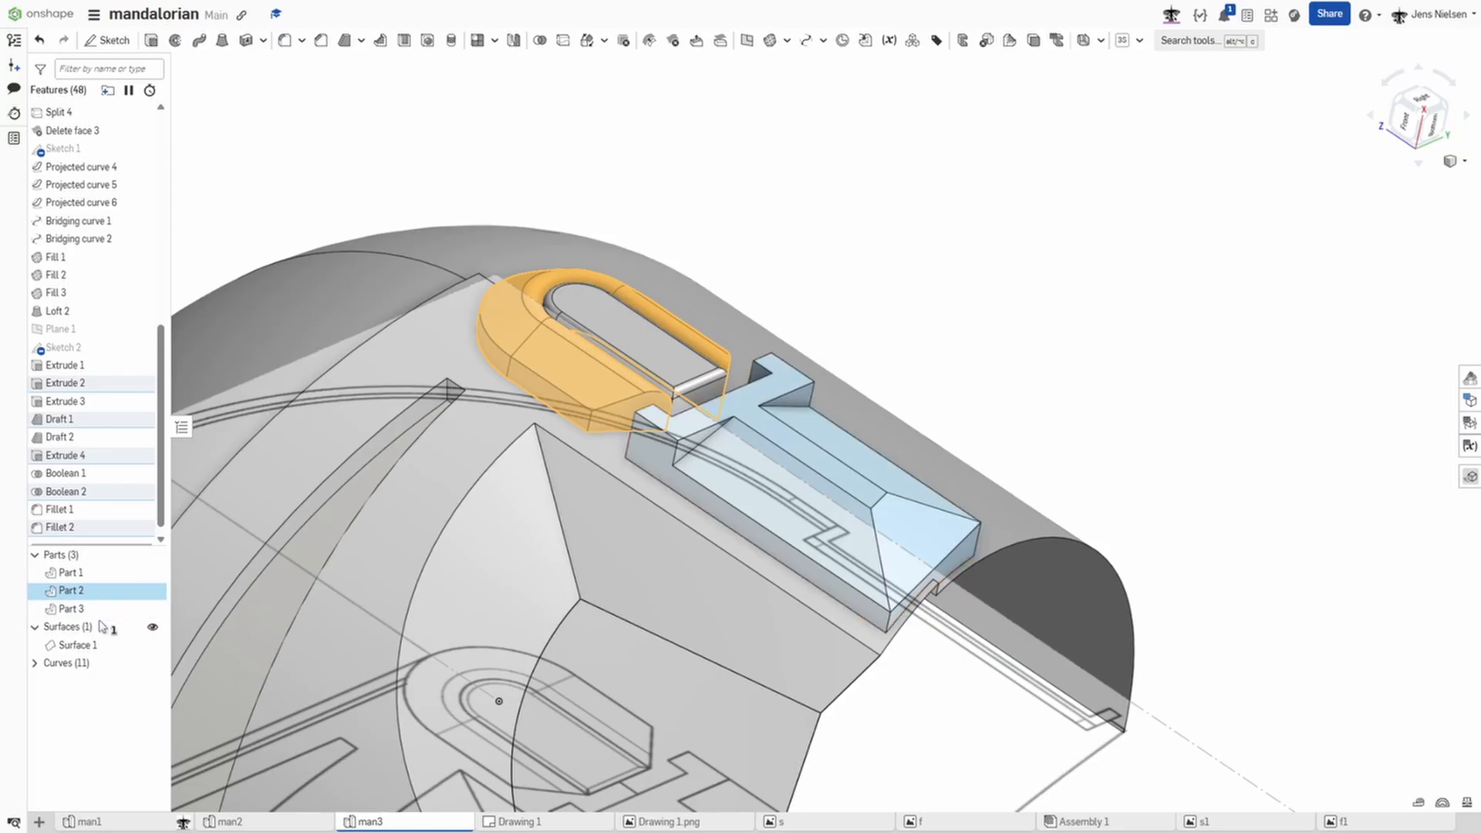
pyautogui.keyDown('shift'); pyautogui.click(103, 614); pyautogui.keyUp('shift')
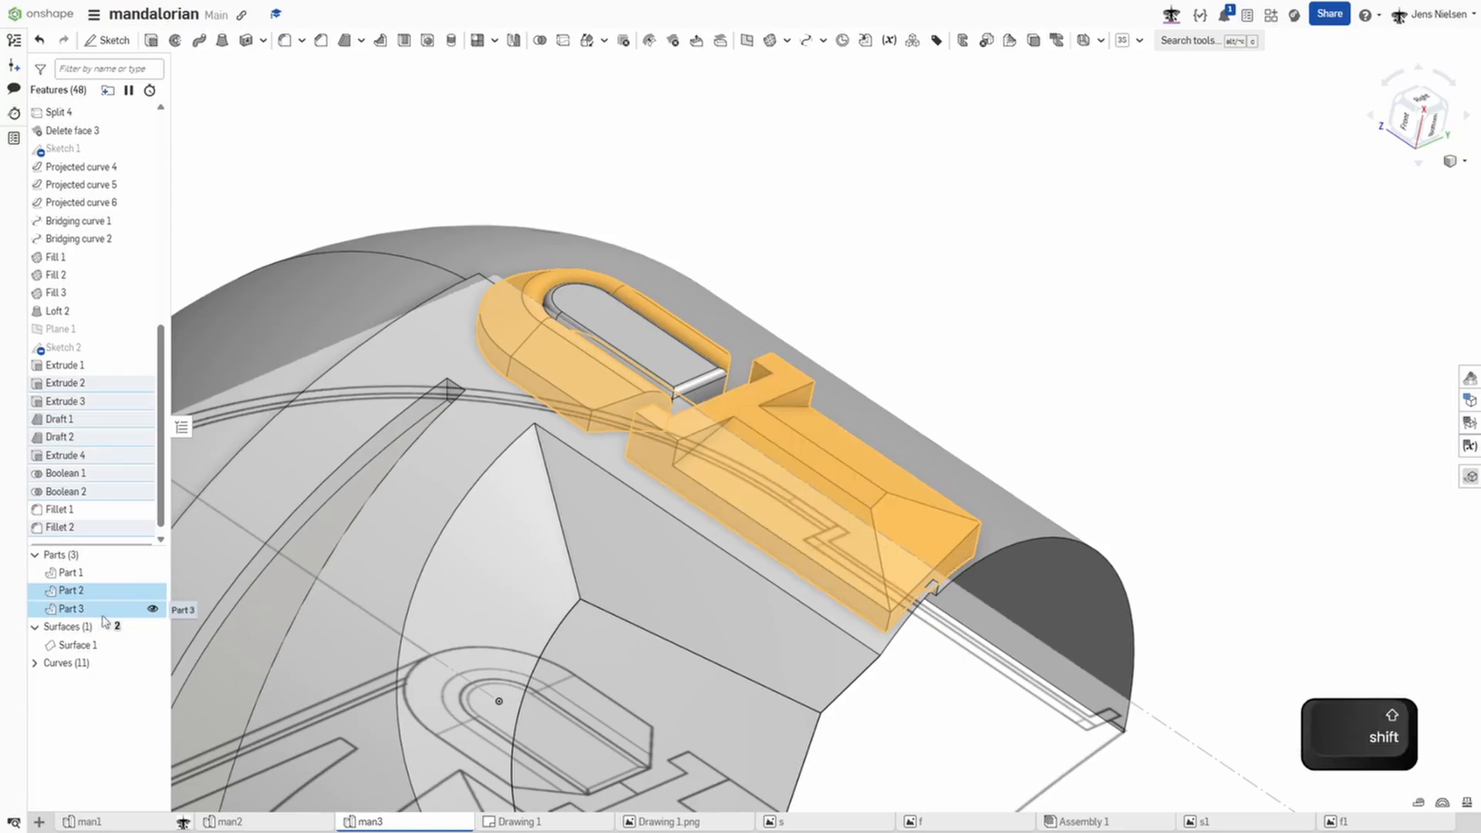
pyautogui.rightClick(106, 622)
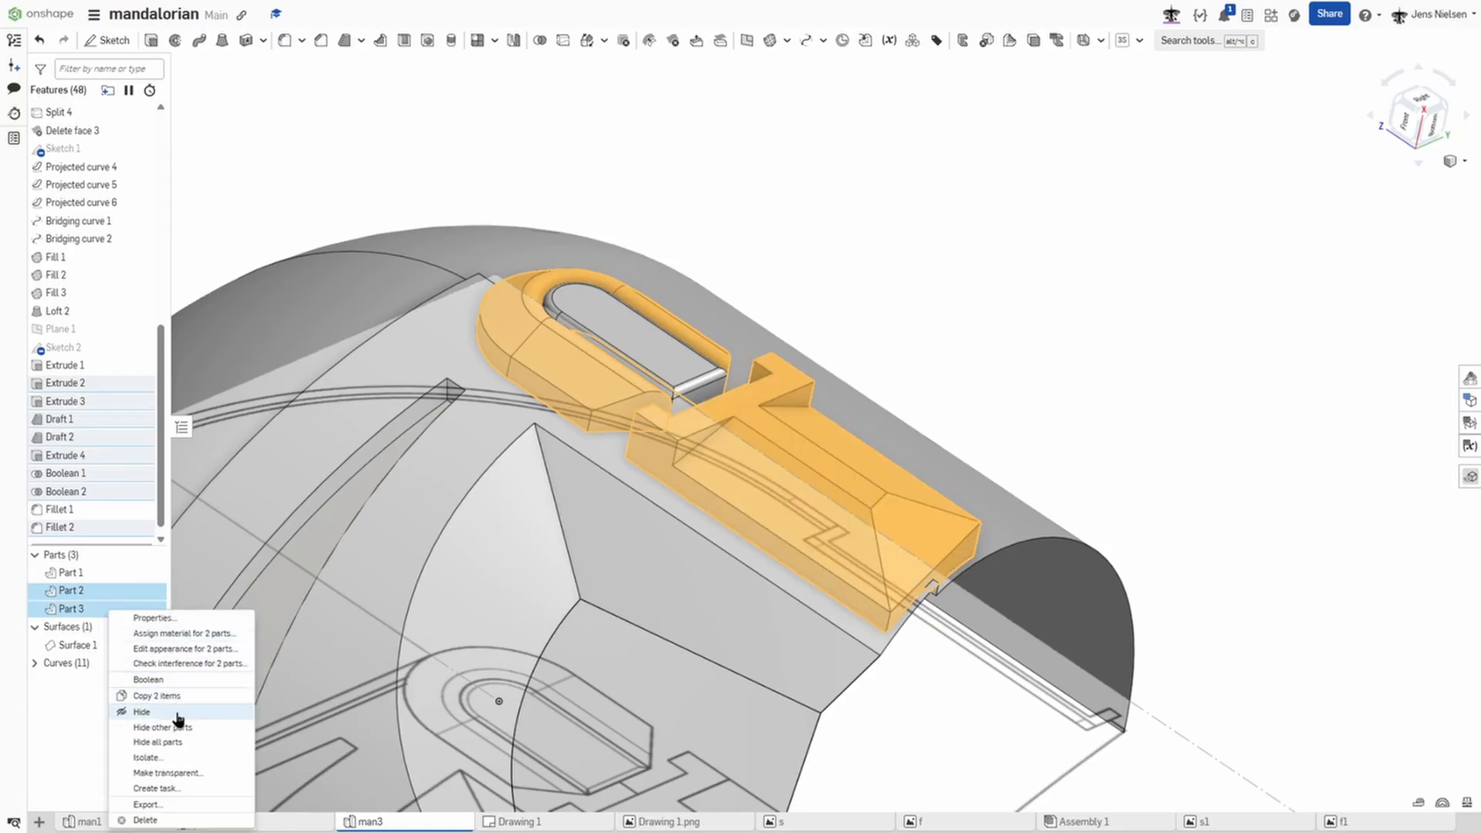
pyautogui.click(192, 649)
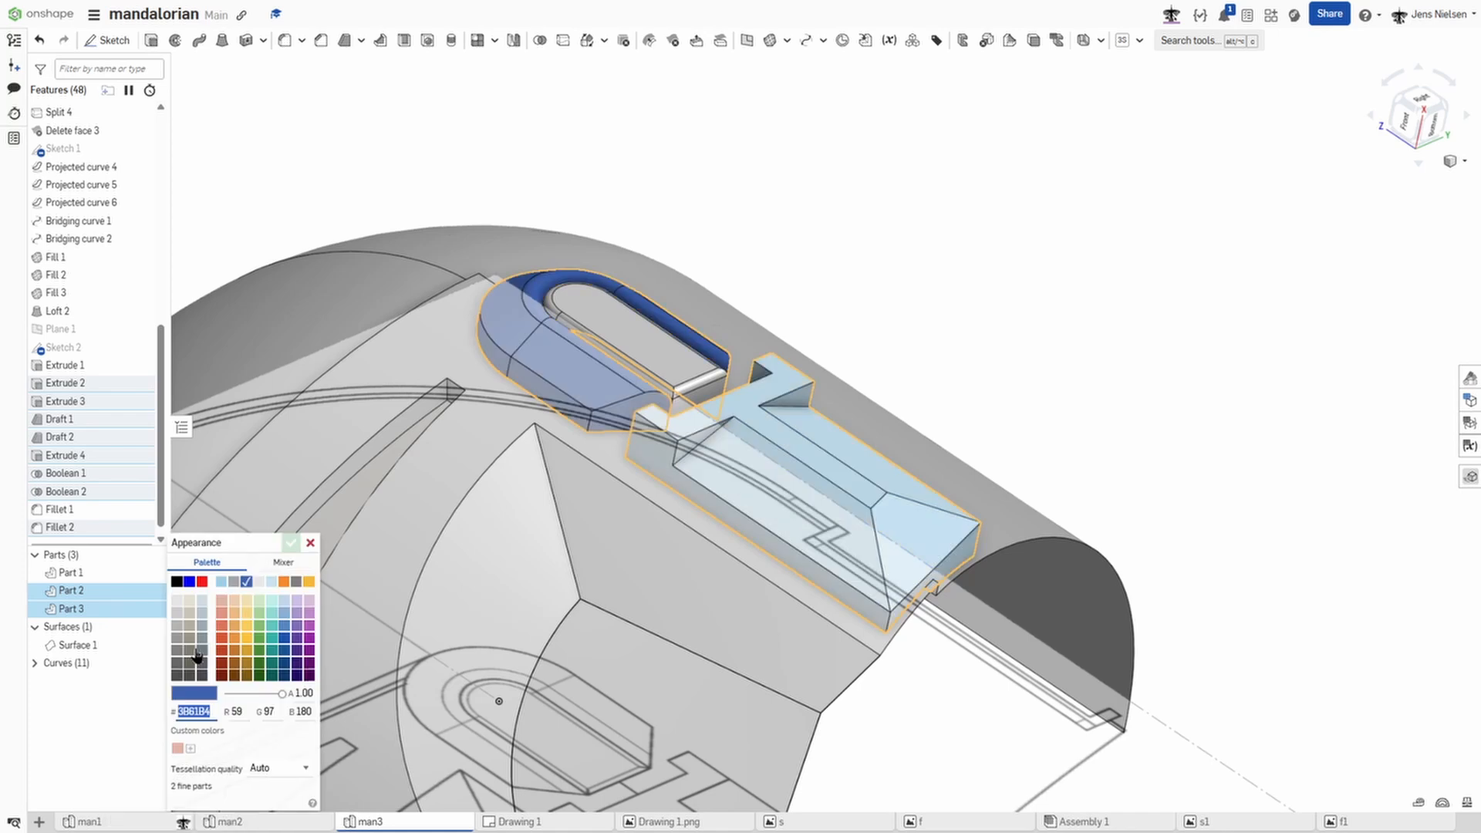
pyautogui.click(178, 640)
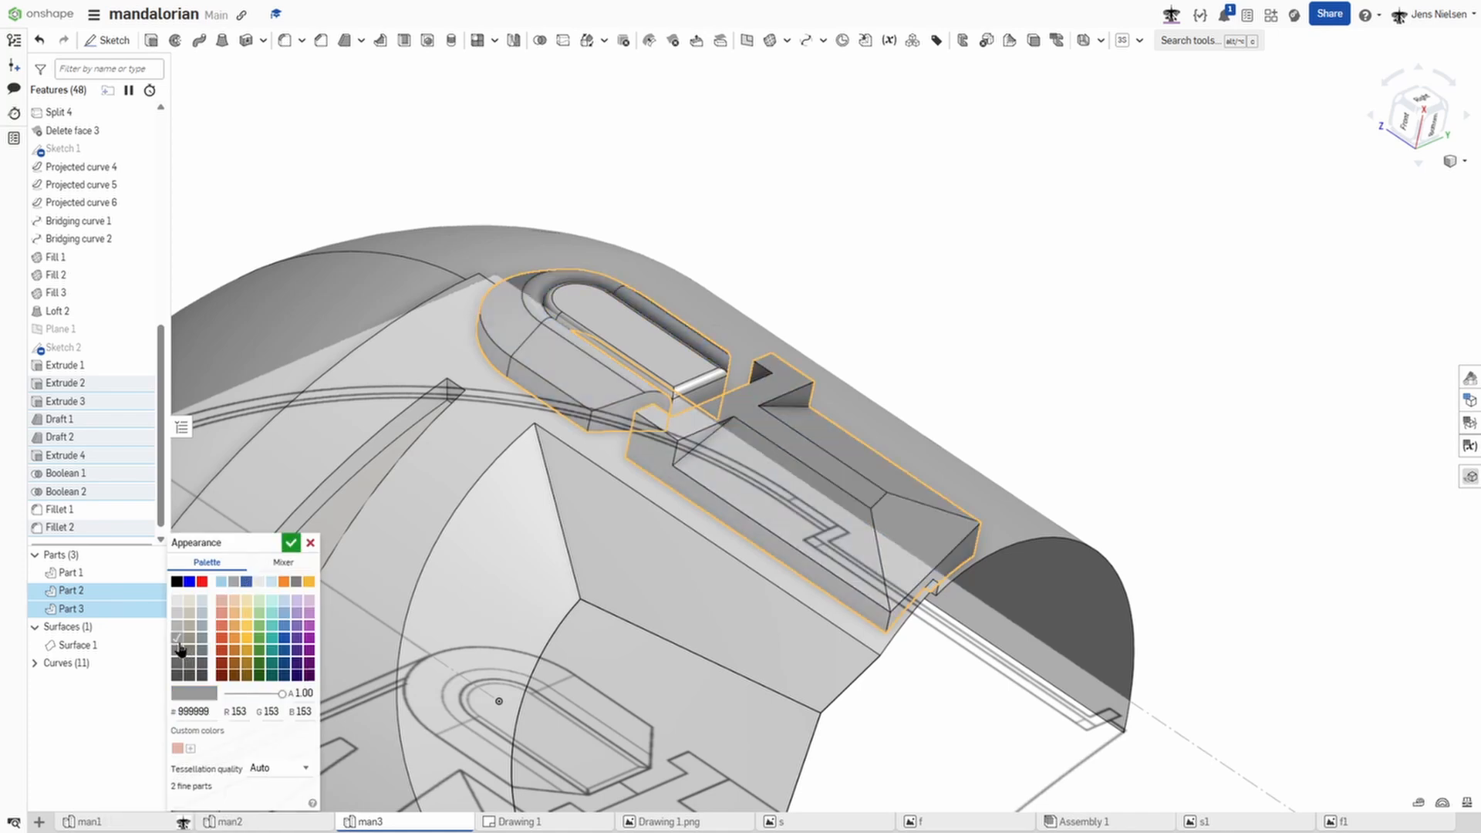
pyautogui.click(290, 543)
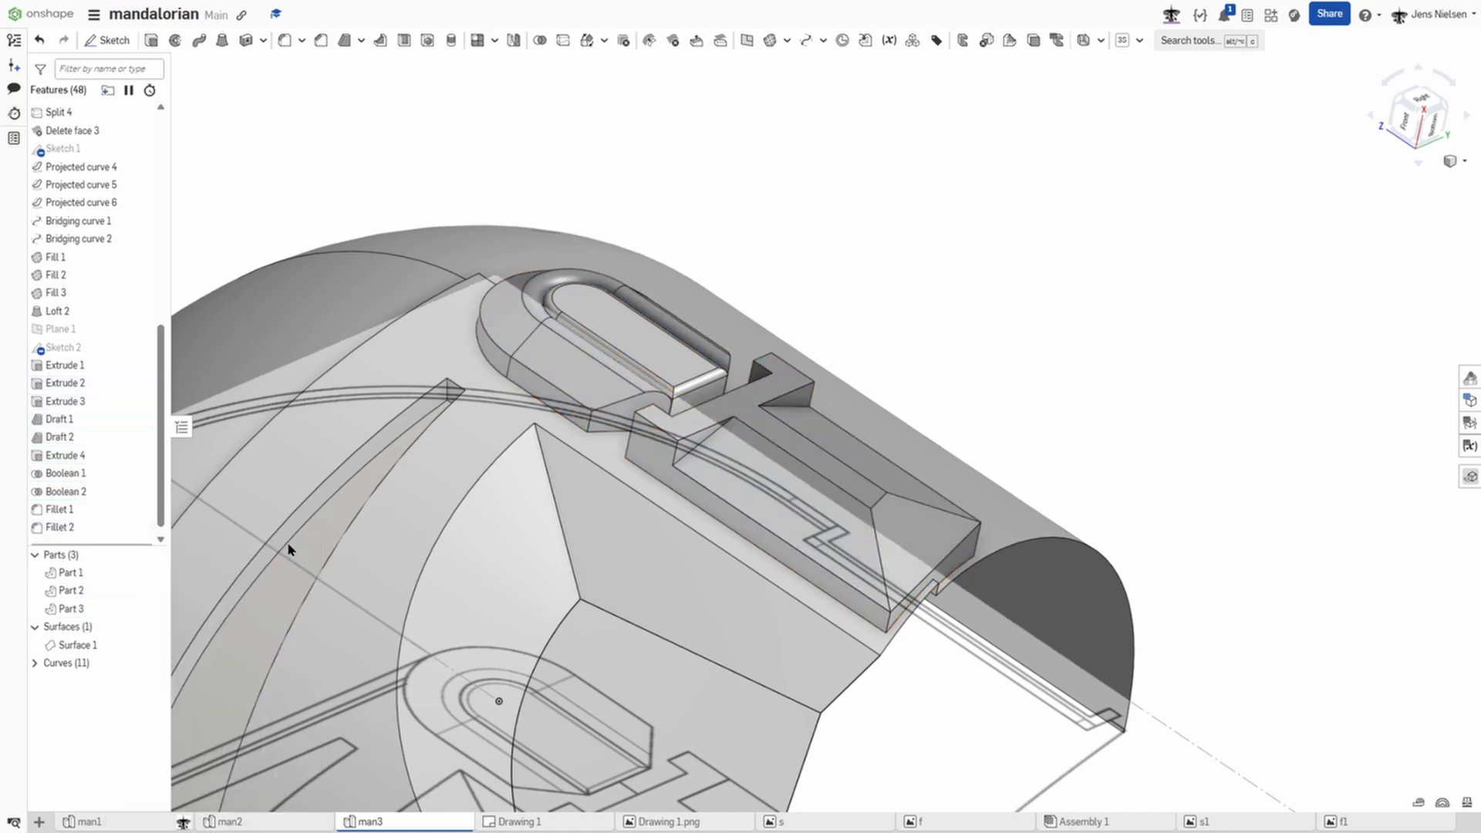
# Step: Hide the front and side reference sketches with their images and view the whole helmet from the front and side
pyautogui.scroll(-3, 983, 278)
pyautogui.moveTo(983, 278); pyautogui.dragTo(1138, 403, button='right')
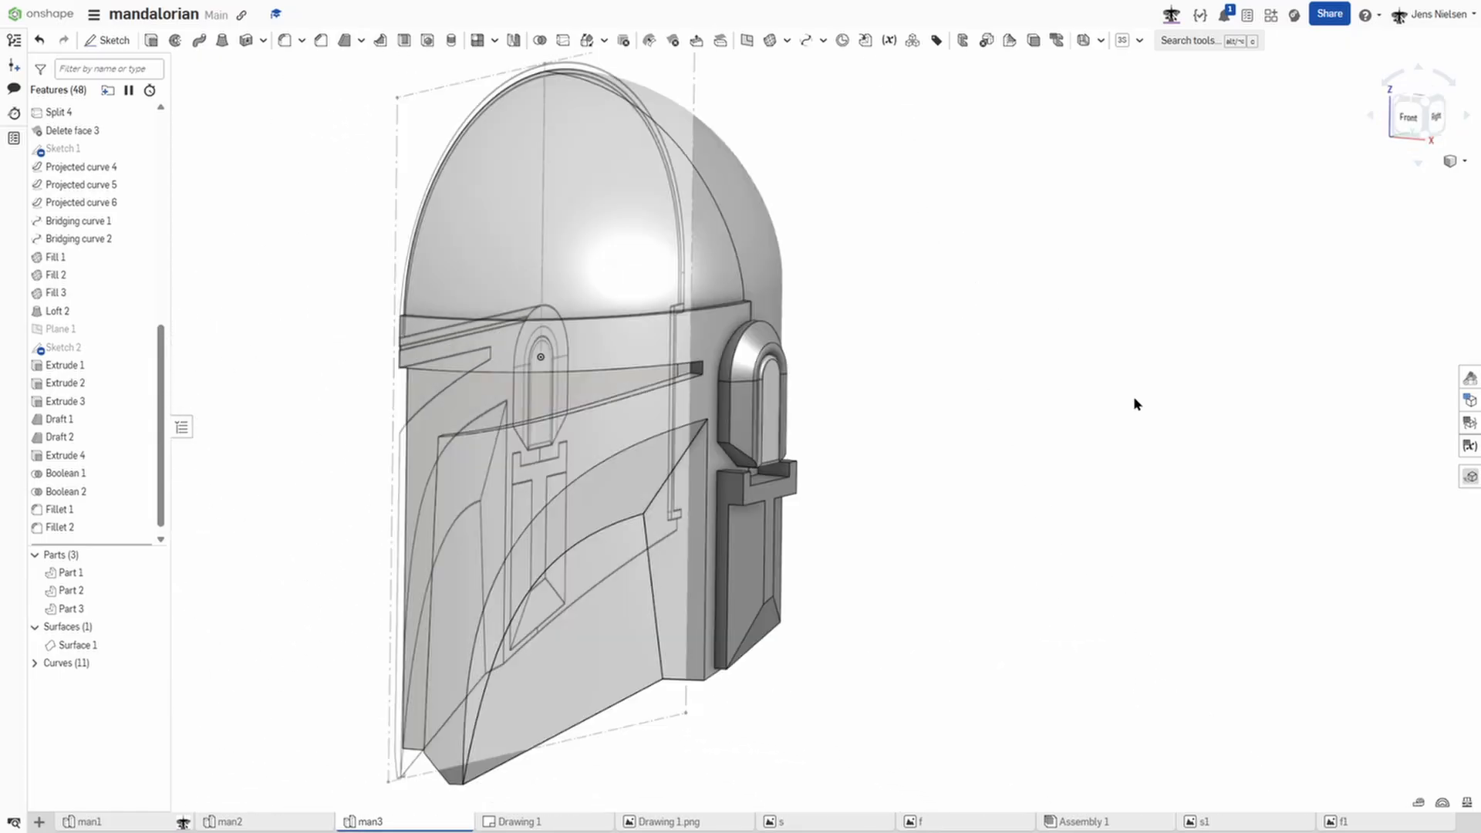
pyautogui.moveTo(166, 378); pyautogui.dragTo(177, 132)
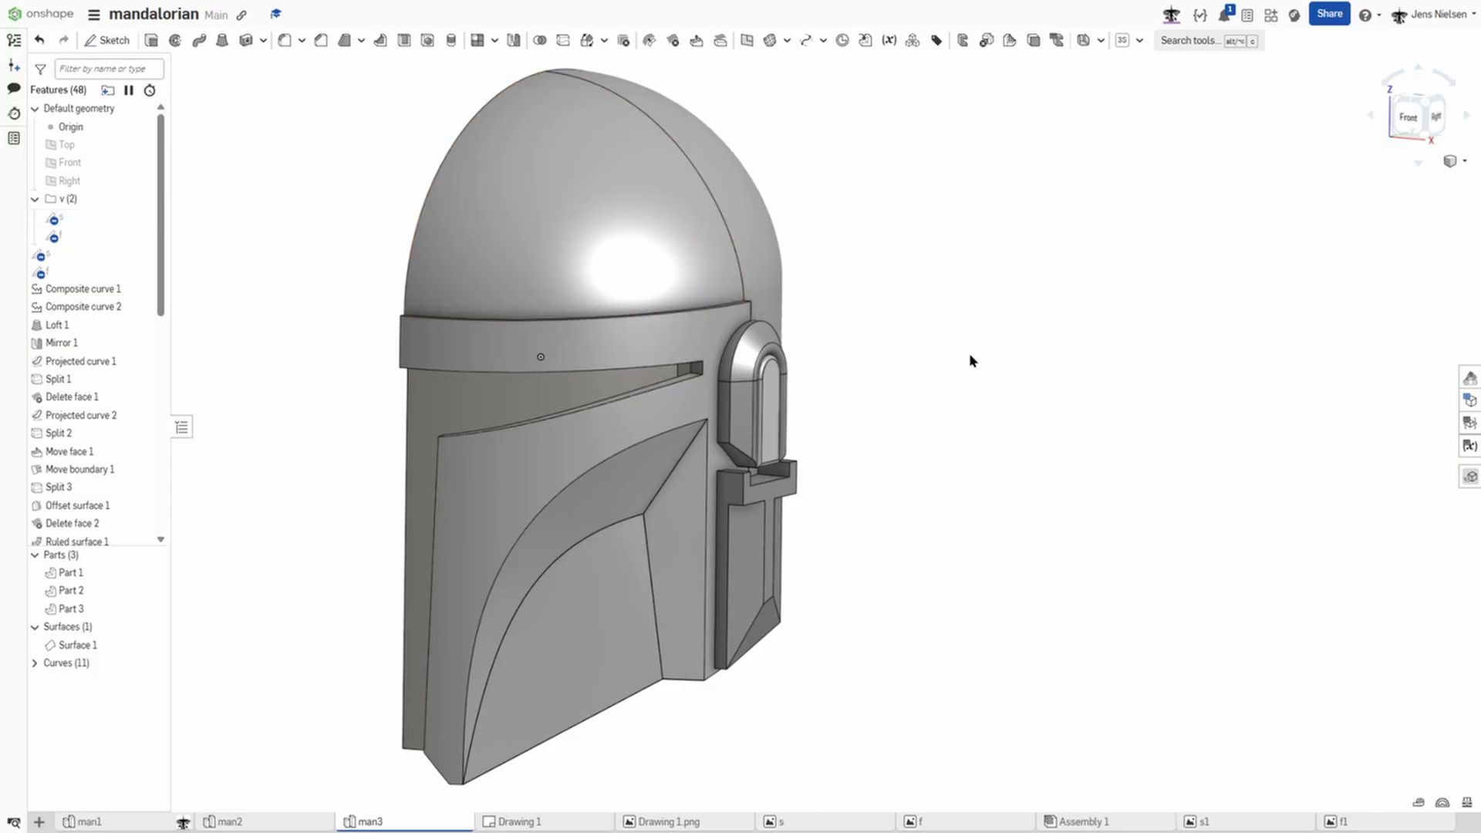
pyautogui.moveTo(986, 368); pyautogui.dragTo(929, 405, button='right')
pyautogui.hotkey('shift', '4')
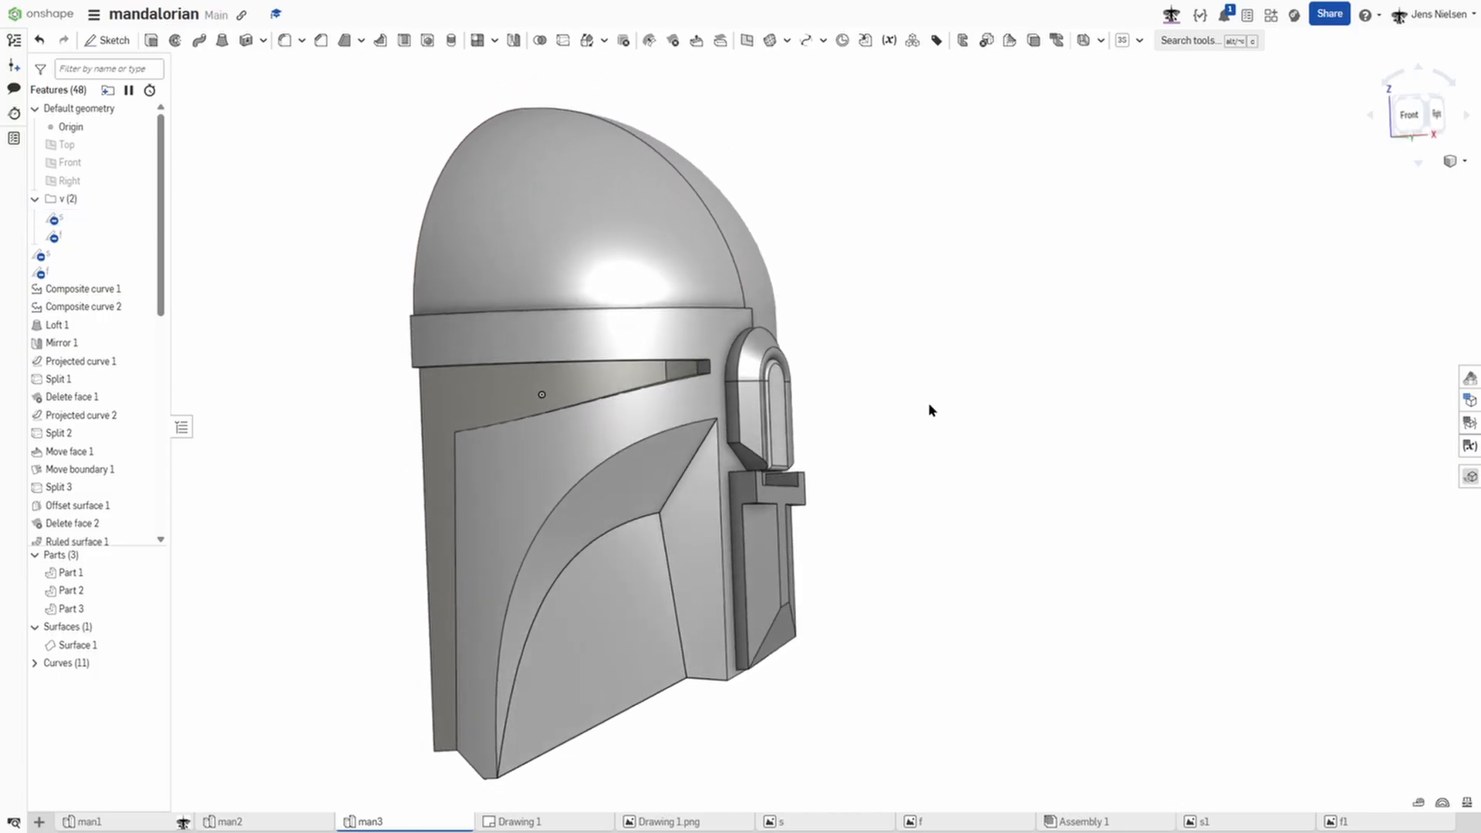
# Step: Sketch a corner rectangle about 96 mm high on the Front plane, within the back half of the helmet
pyautogui.moveTo(1032, 400); pyautogui.dragTo(984, 478, button='right')
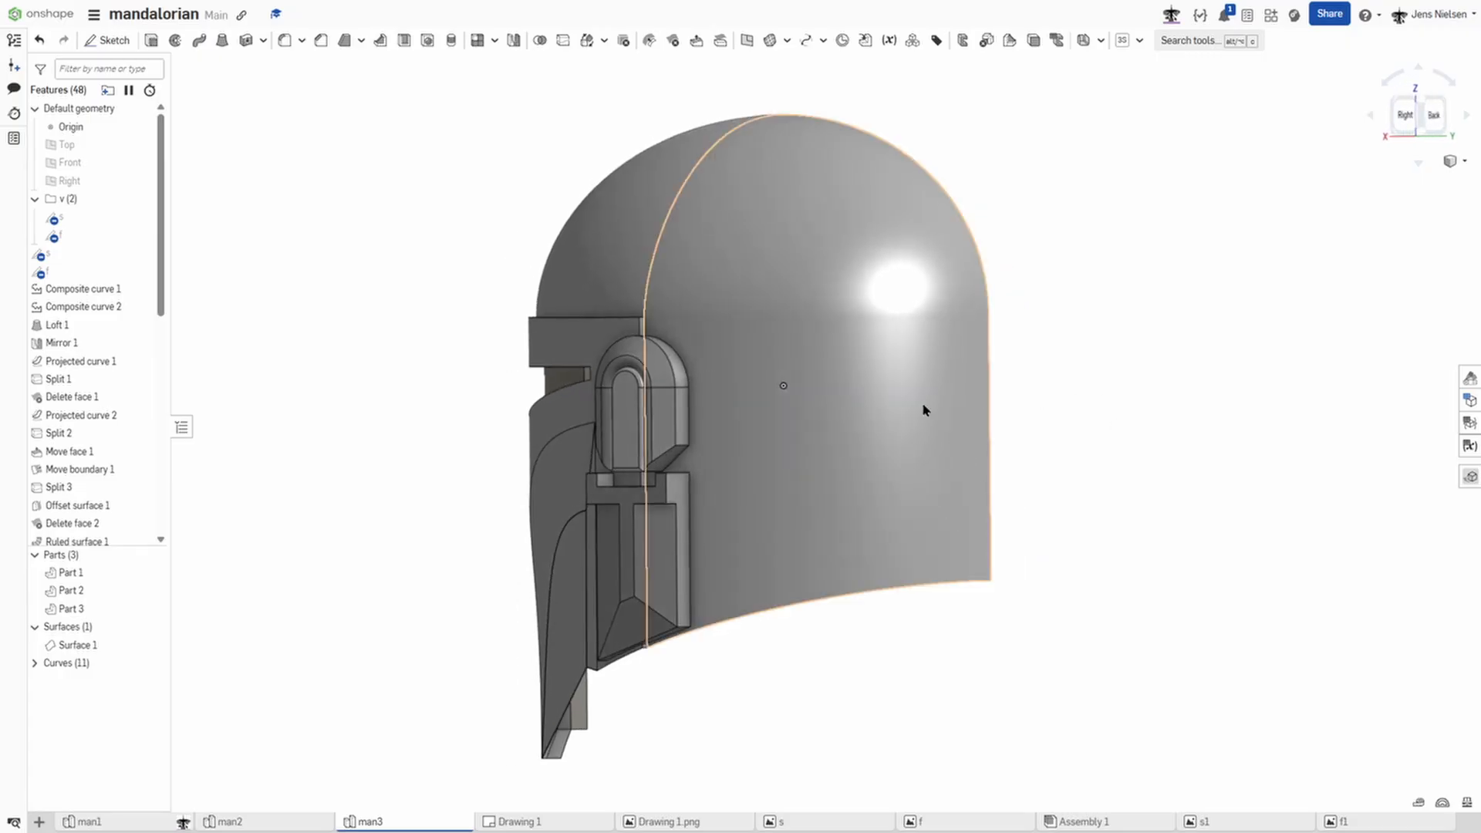
pyautogui.moveTo(1078, 466); pyautogui.dragTo(1078, 466, button='right')
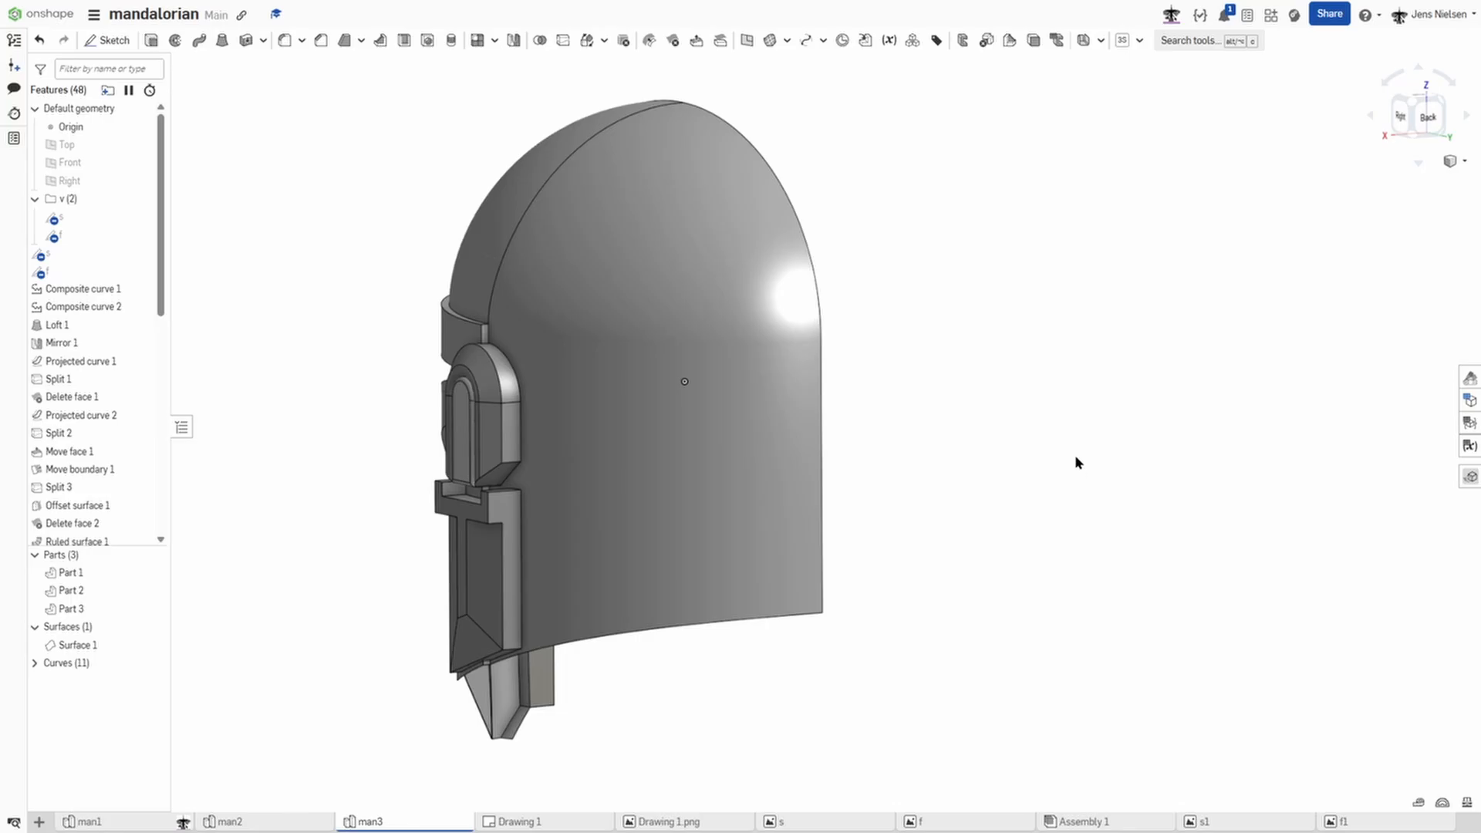
pyautogui.moveTo(1045, 446); pyautogui.dragTo(911, 454, button='right')
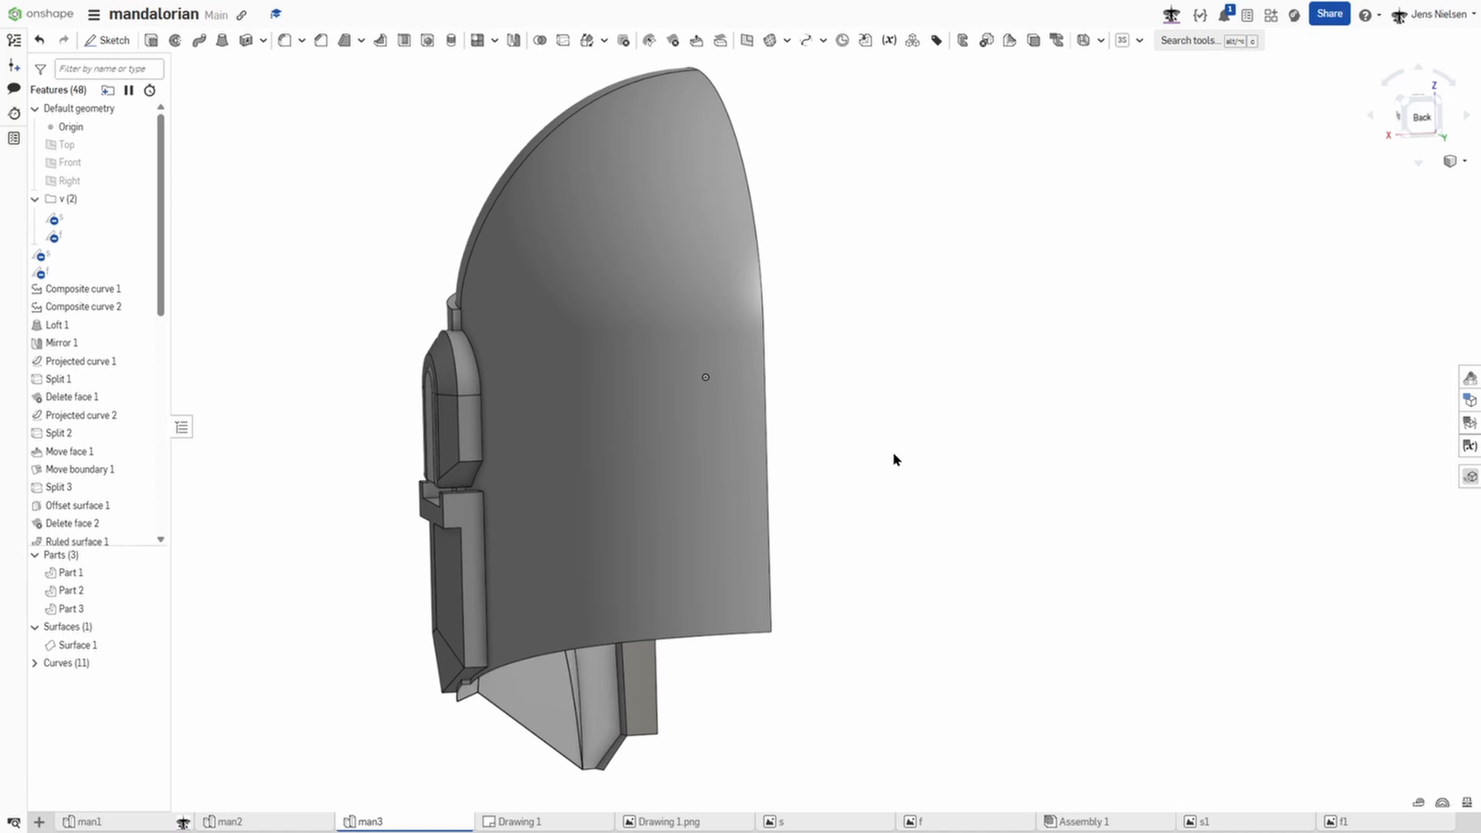
pyautogui.press('s')
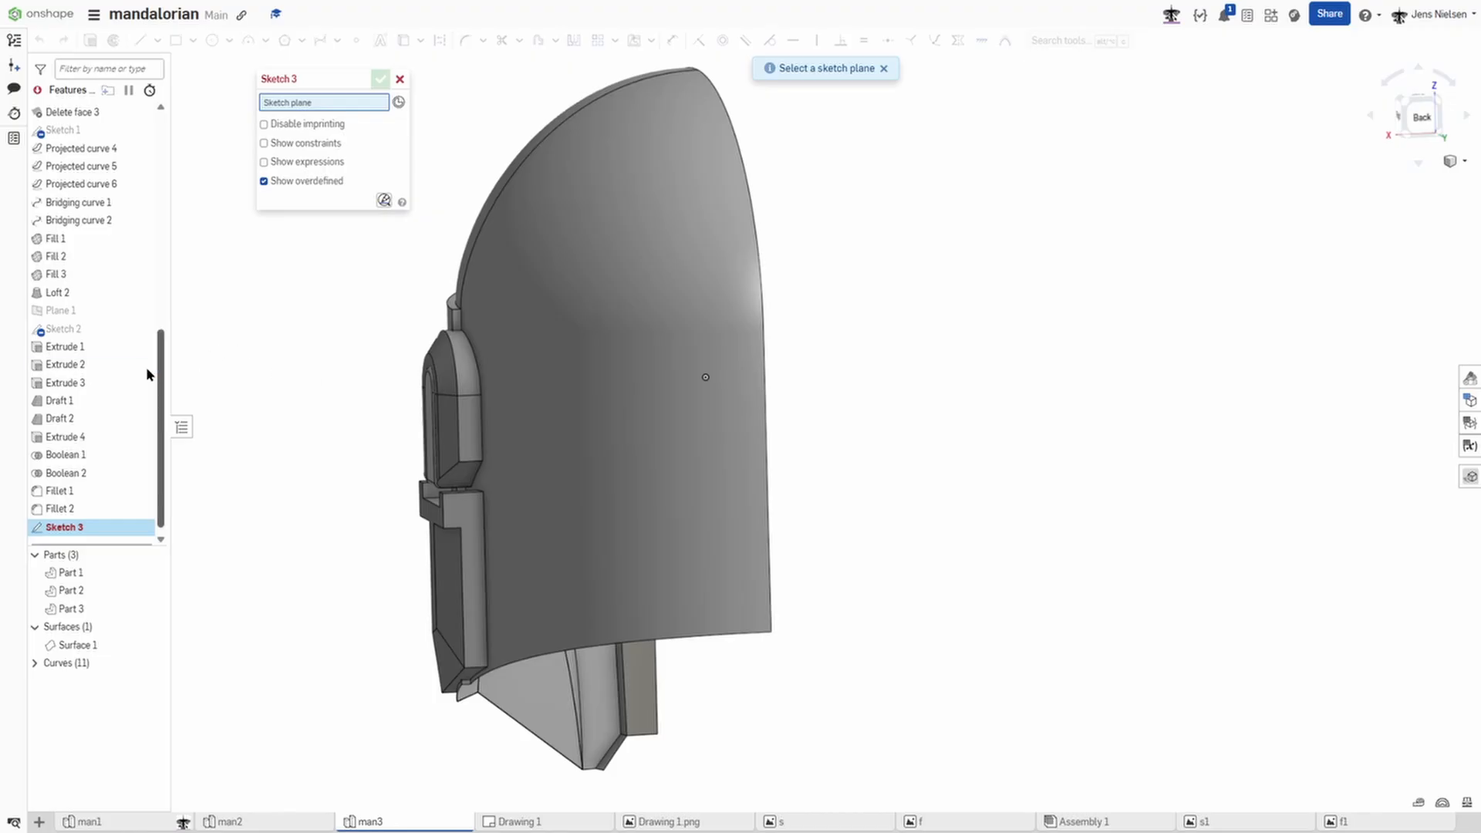
pyautogui.moveTo(157, 362); pyautogui.dragTo(152, 131)
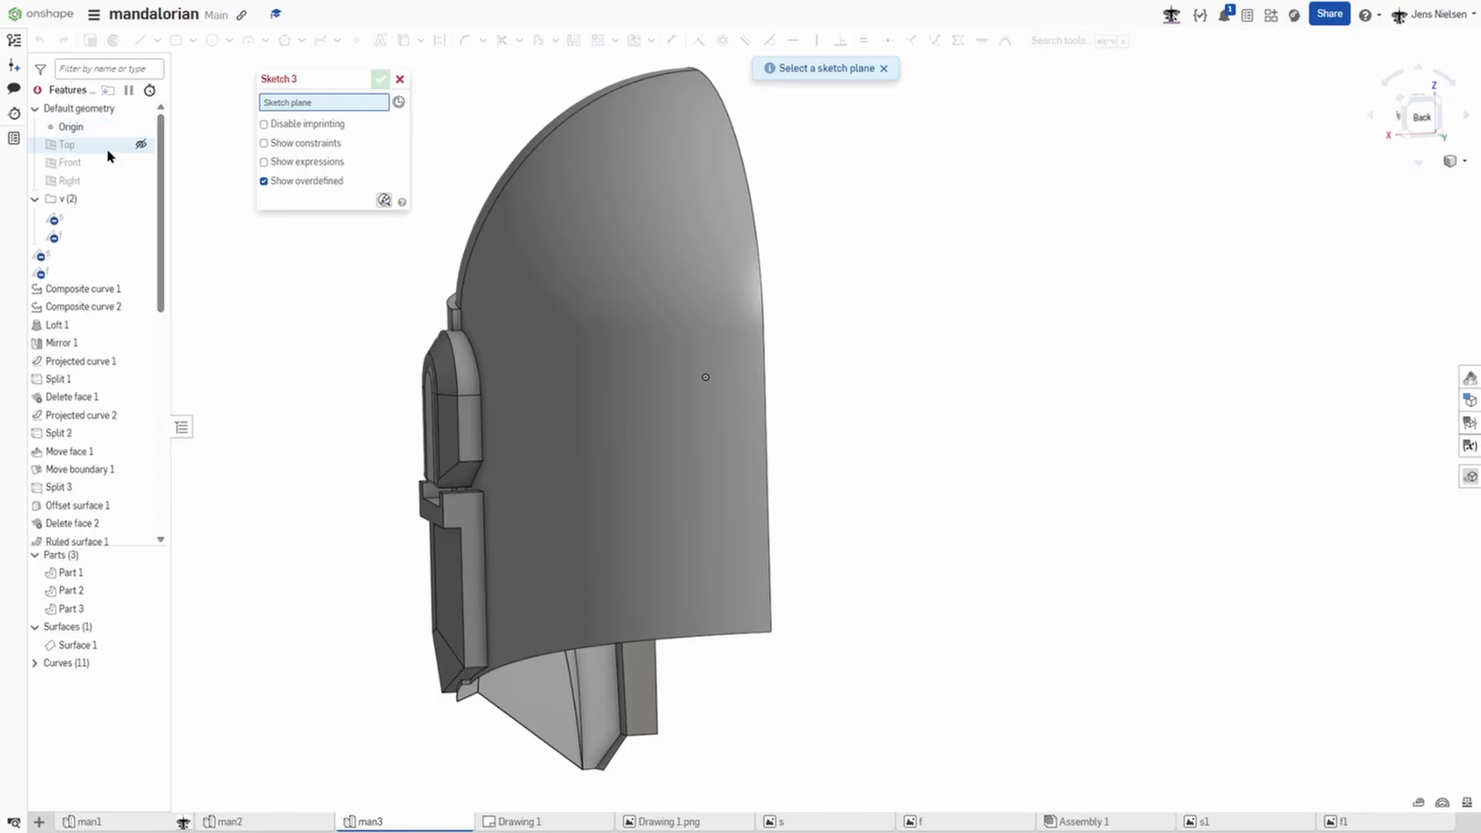
pyautogui.click(85, 161)
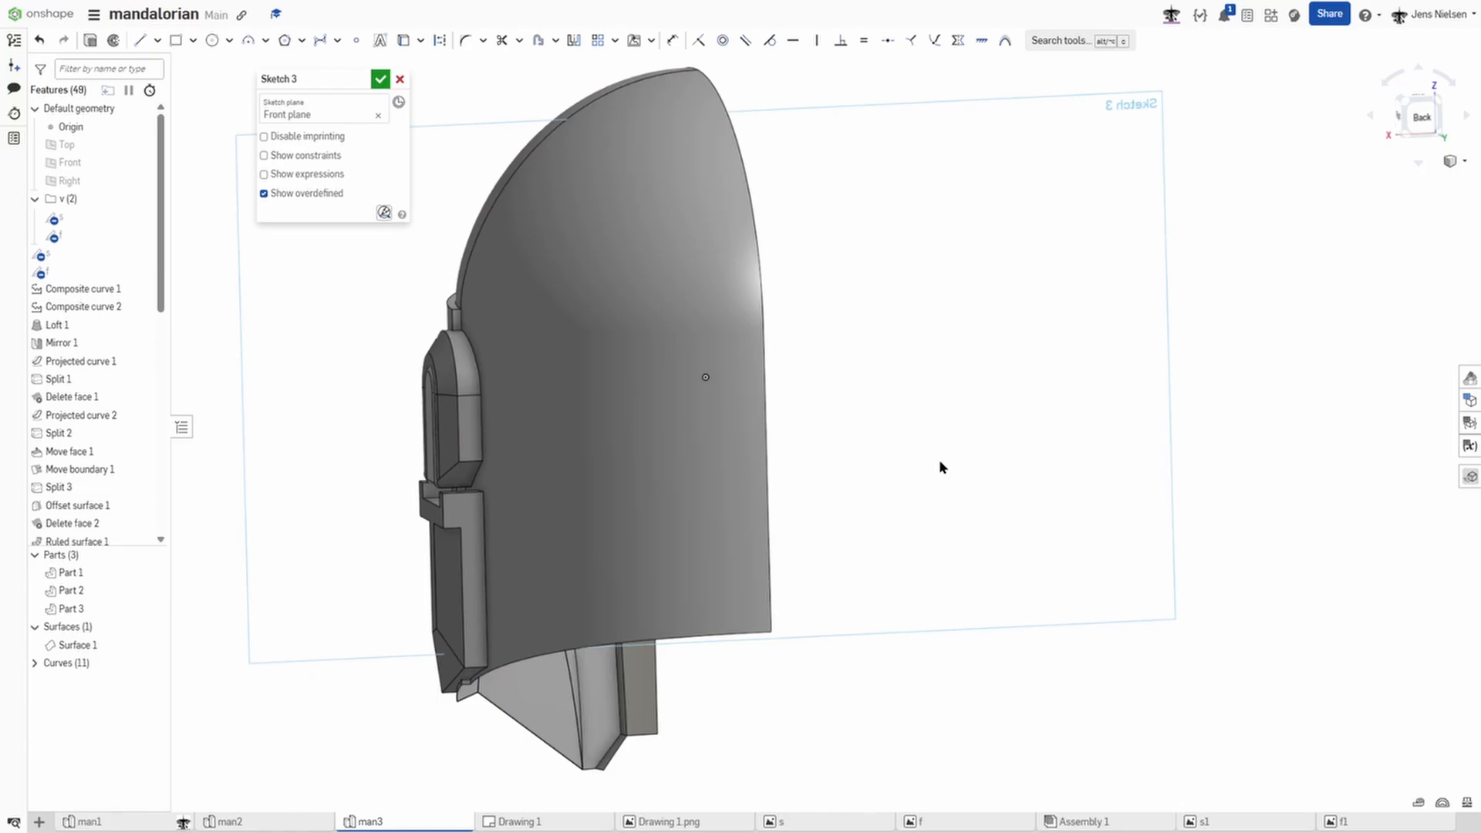
pyautogui.press('g')
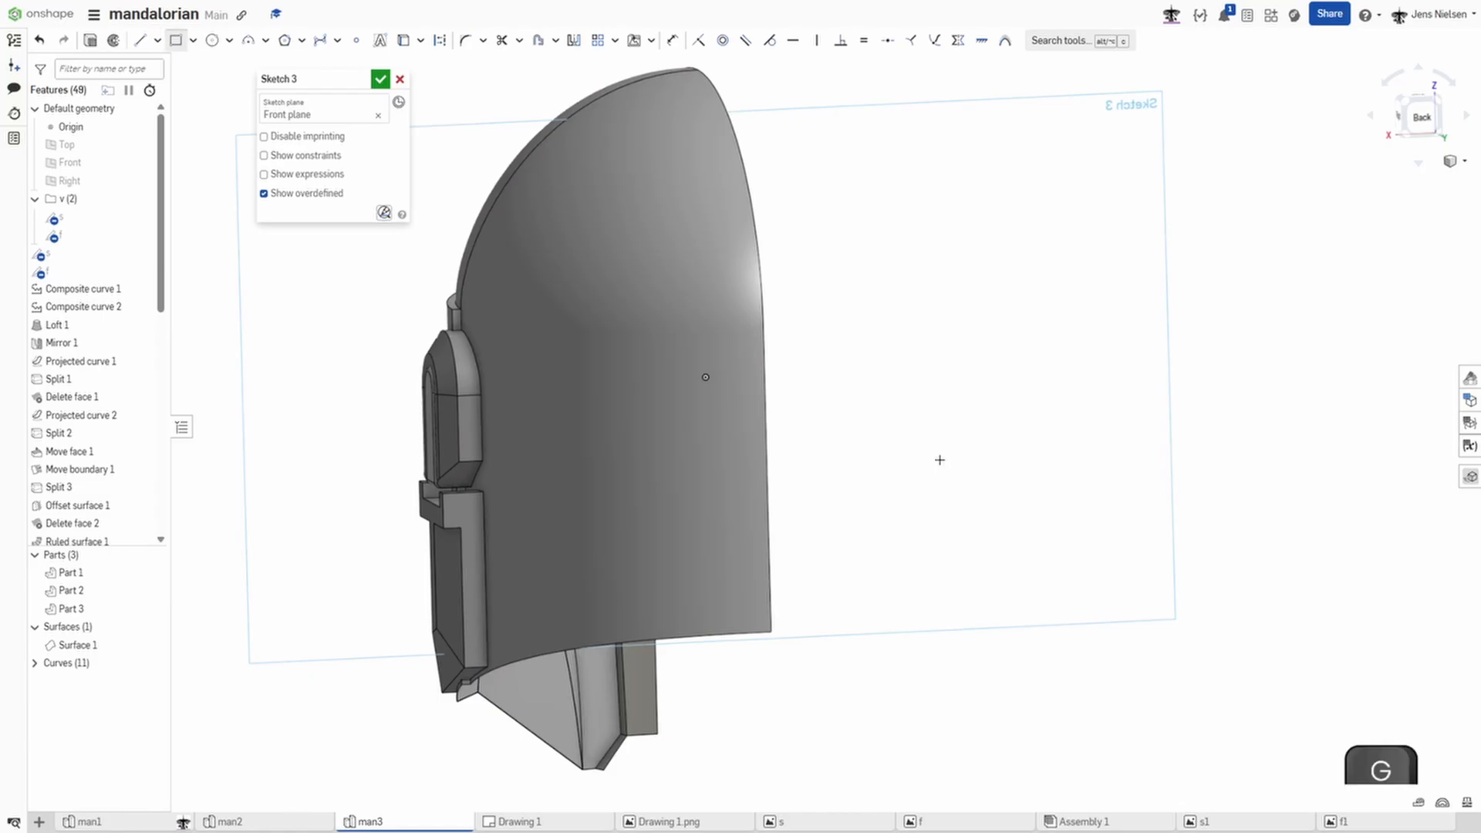
pyautogui.click(731, 460)
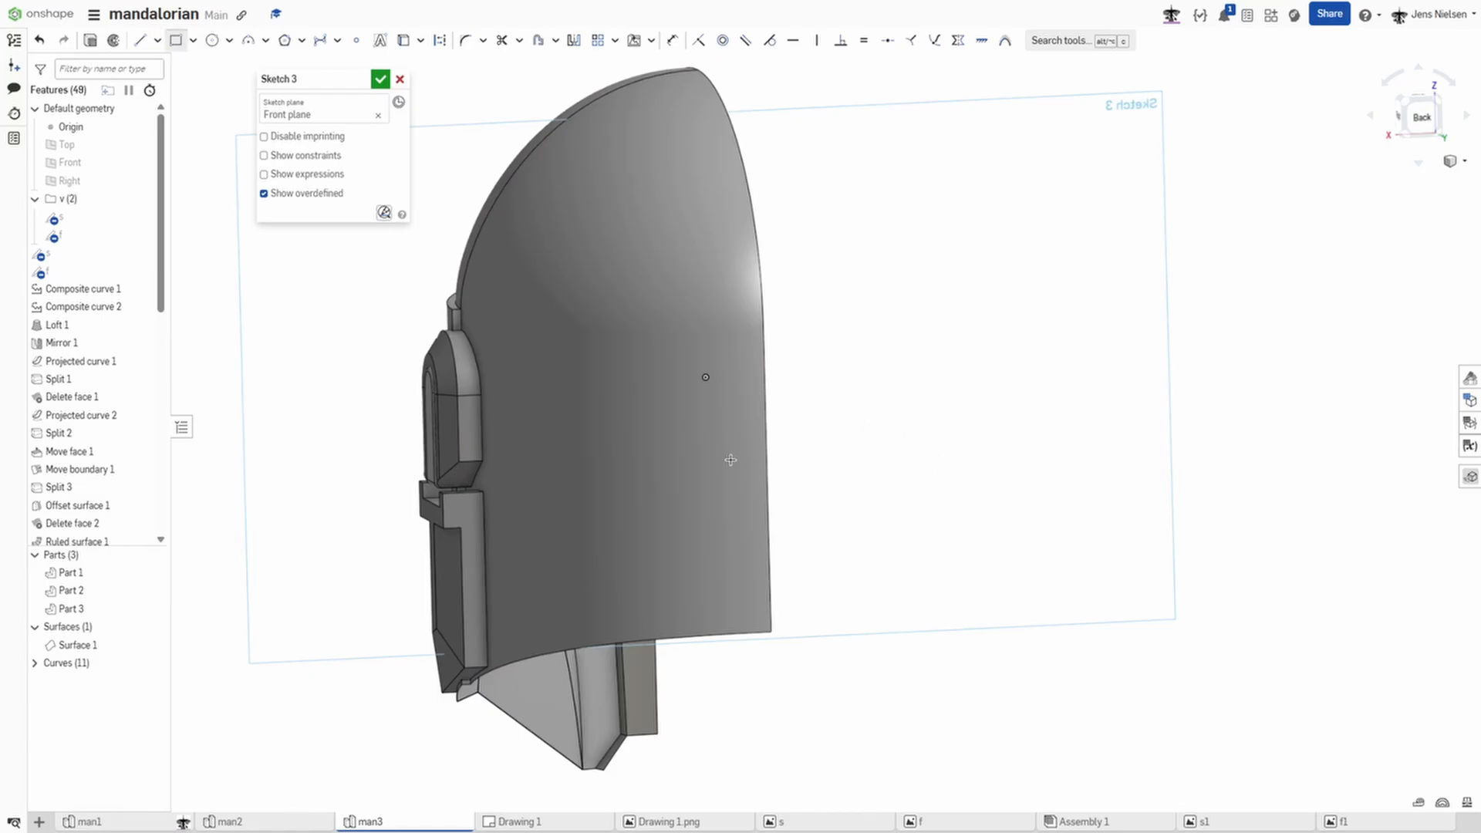
pyautogui.click(624, 255)
# Step: Make the rectangle's vertical edge nearest the helmet's symmetry plane coincident with the origin
pyautogui.press('i')
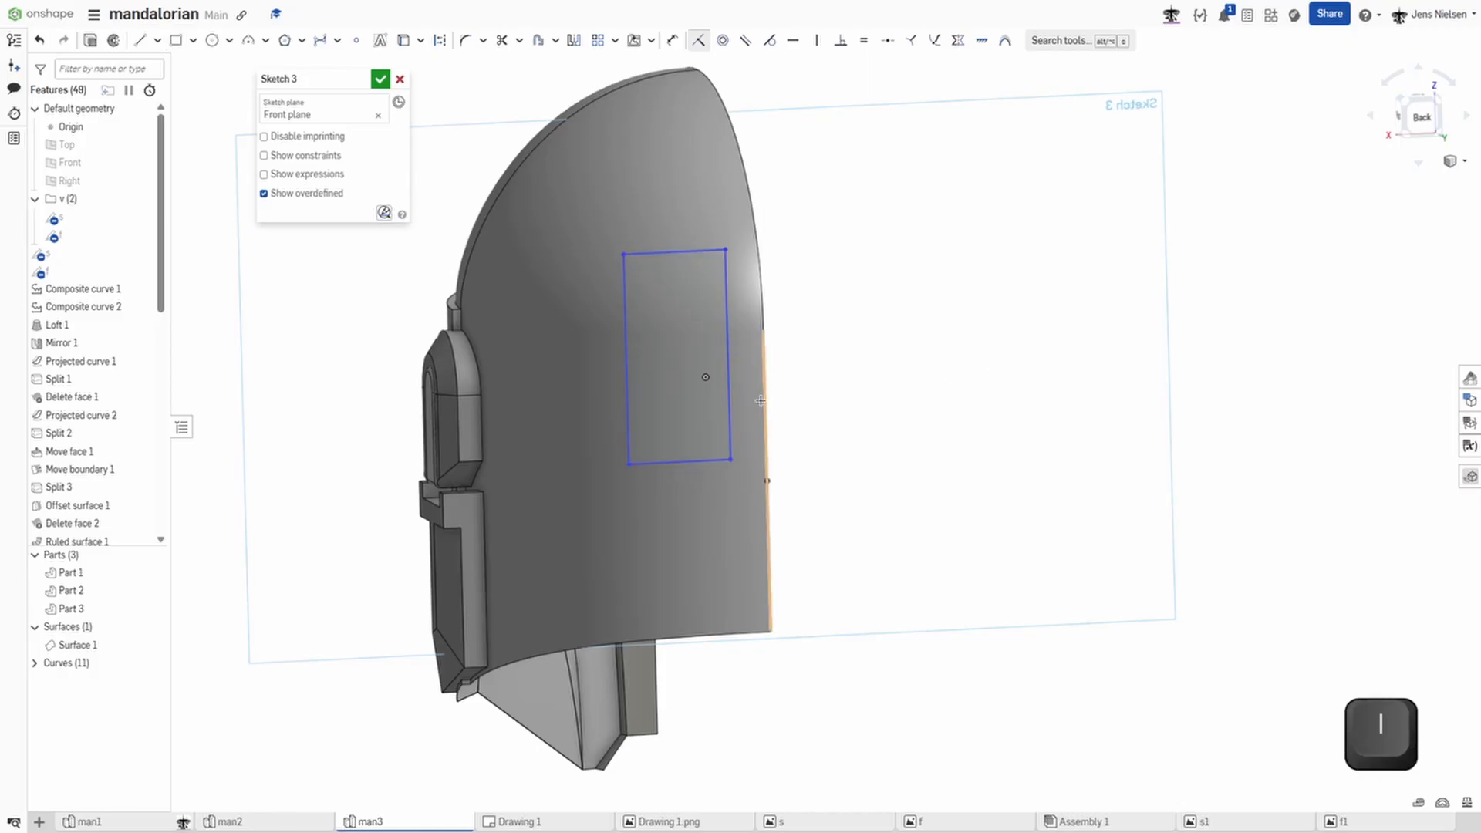
pyautogui.click(729, 422)
pyautogui.click(704, 379)
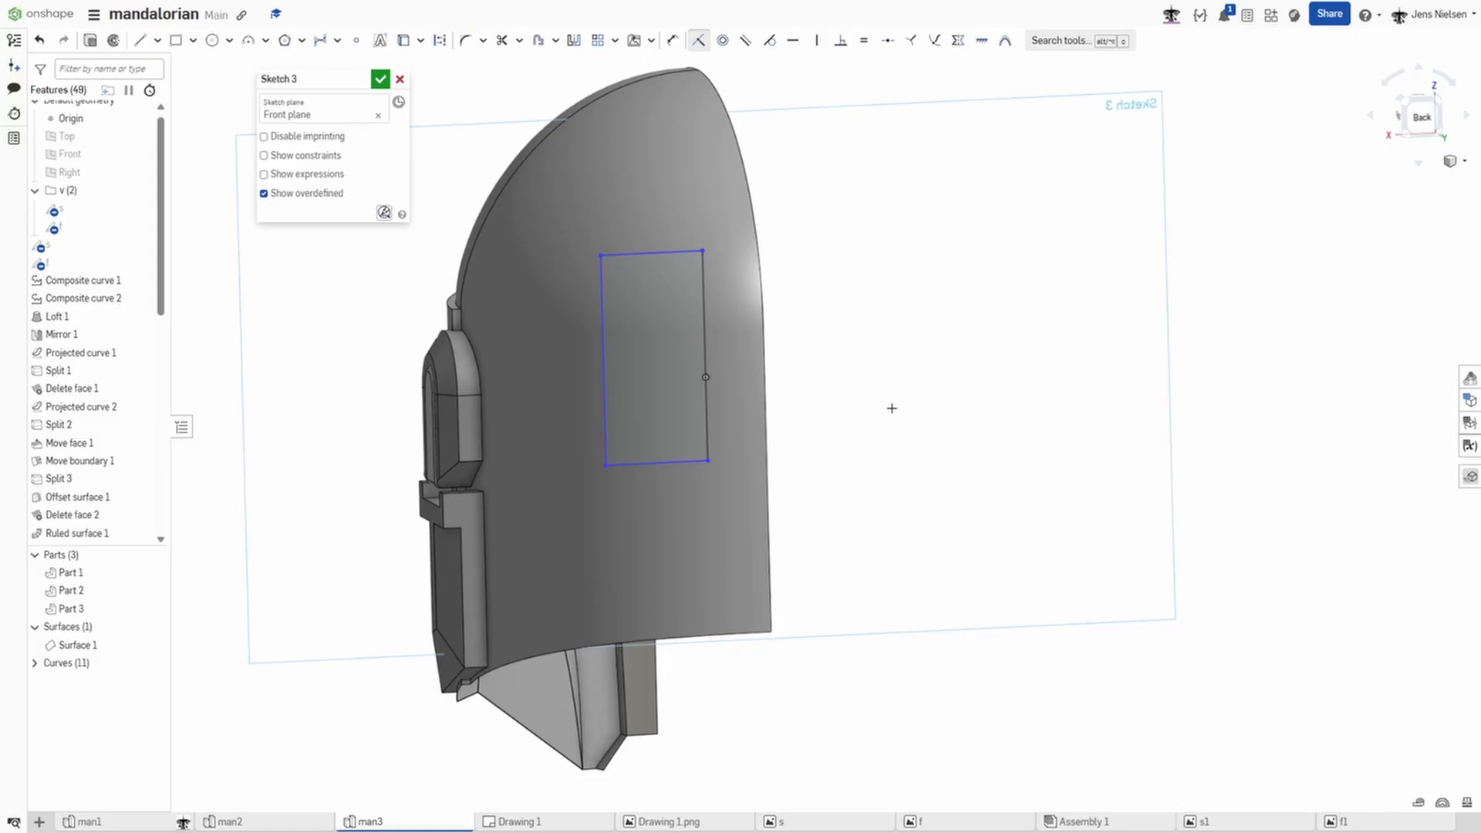
# Step: Dimension the rectangle to 96 mm high and 38 mm wide
pyautogui.press('d')
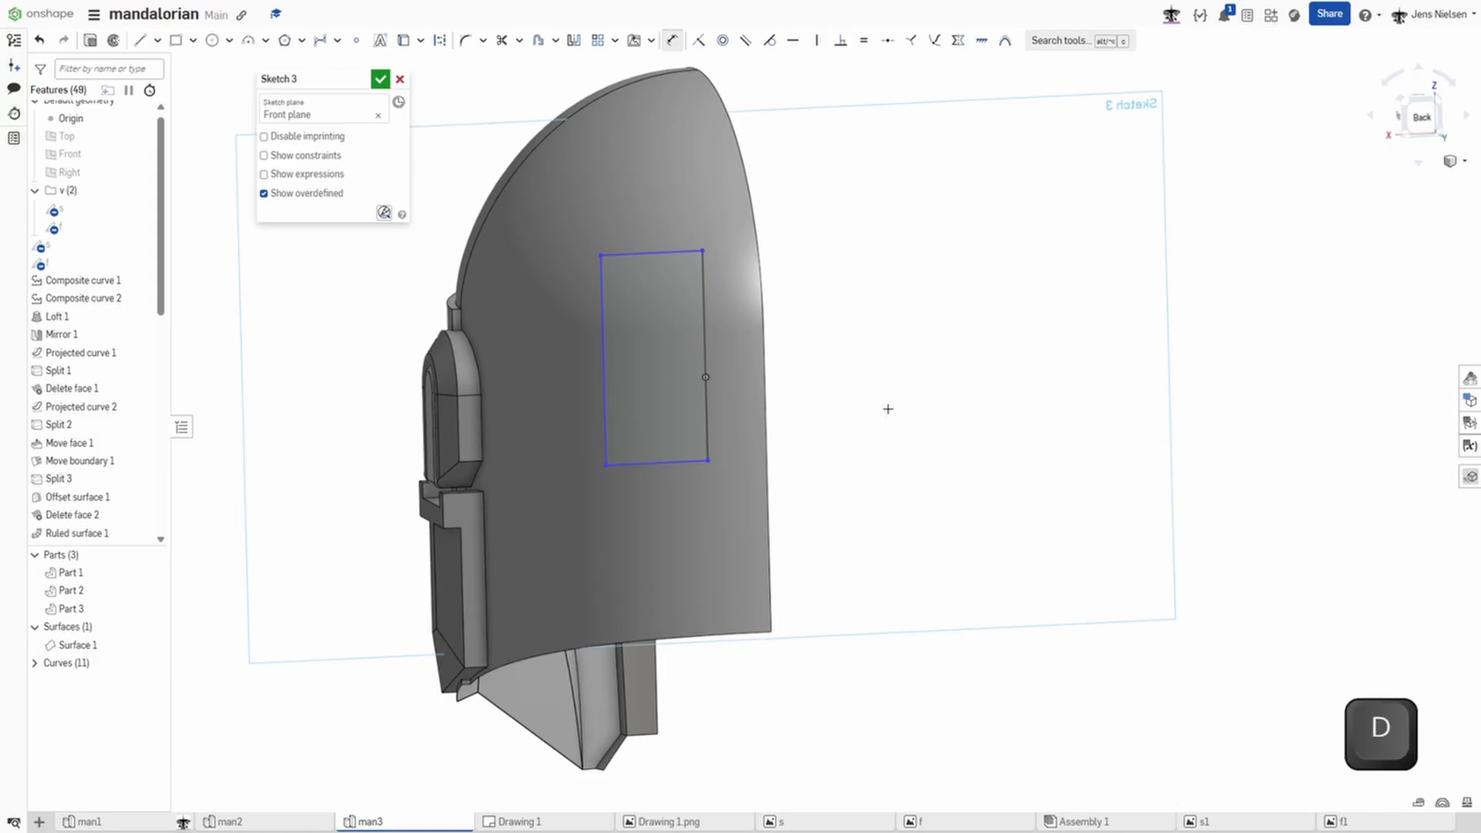
pyautogui.click(611, 430)
pyautogui.click(831, 414)
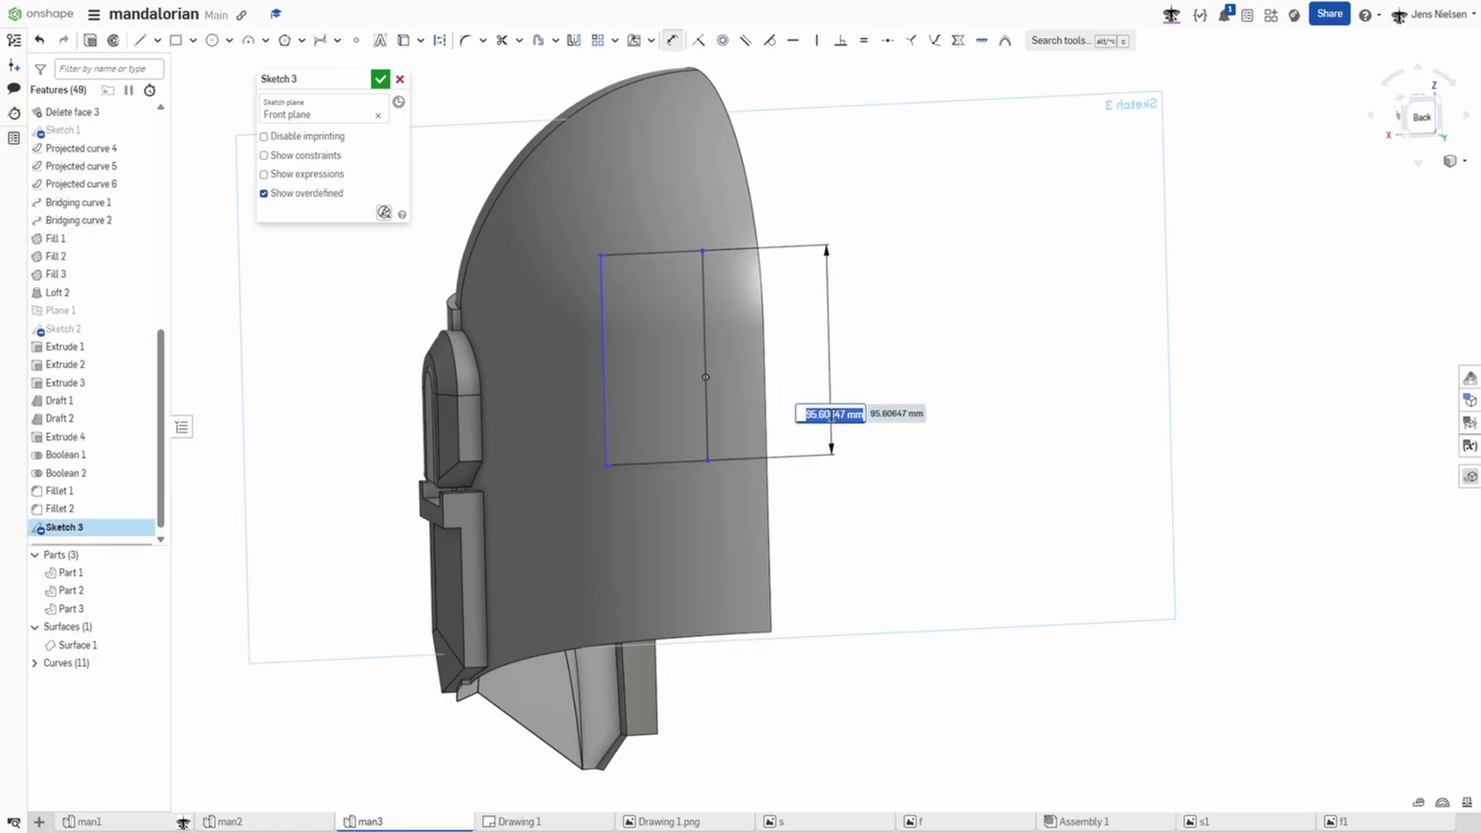
pyautogui.write('98')
pyautogui.press('Return')
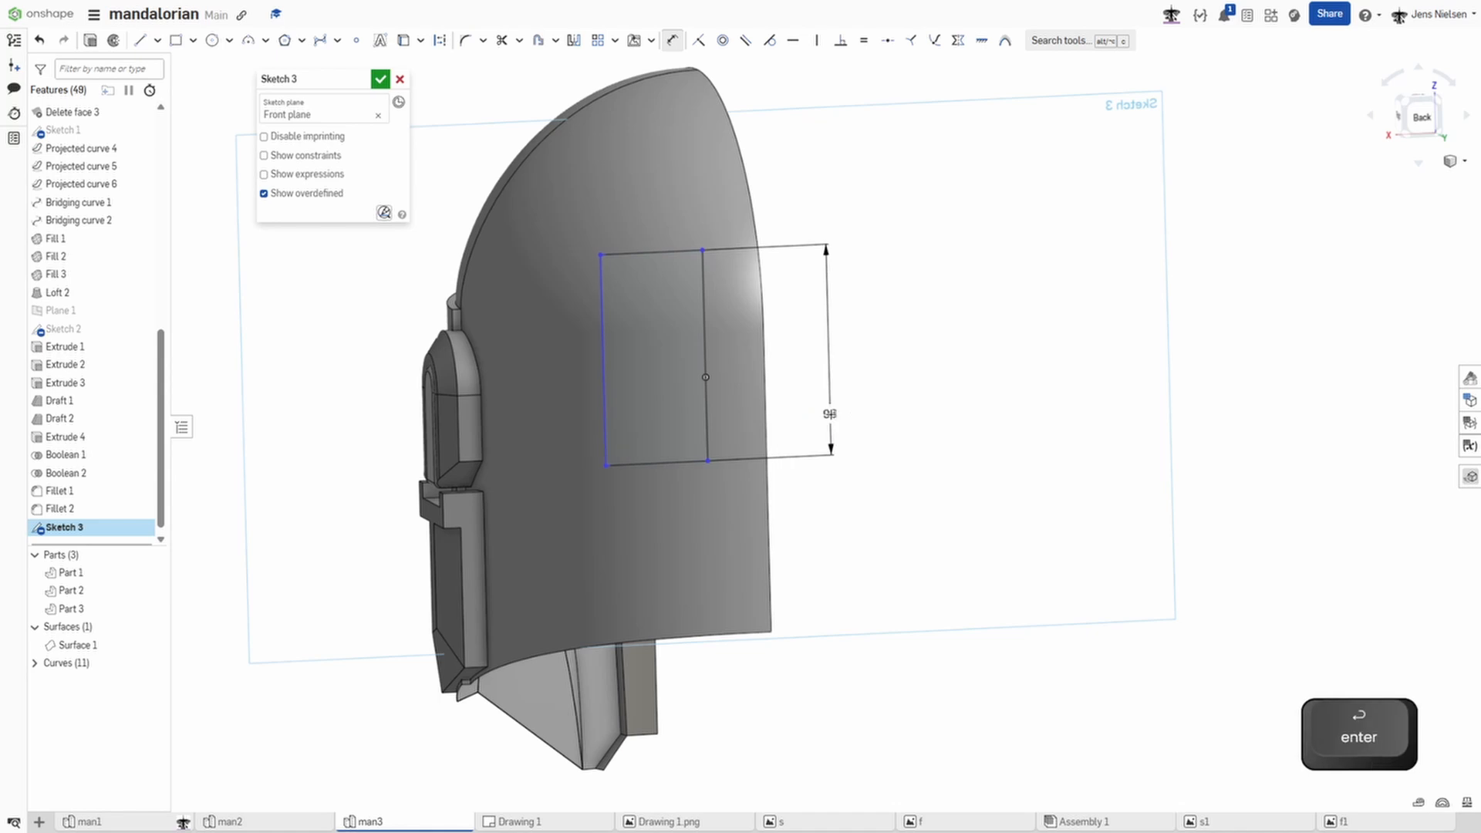
pyautogui.click(682, 464)
pyautogui.click(683, 485)
pyautogui.write('38')
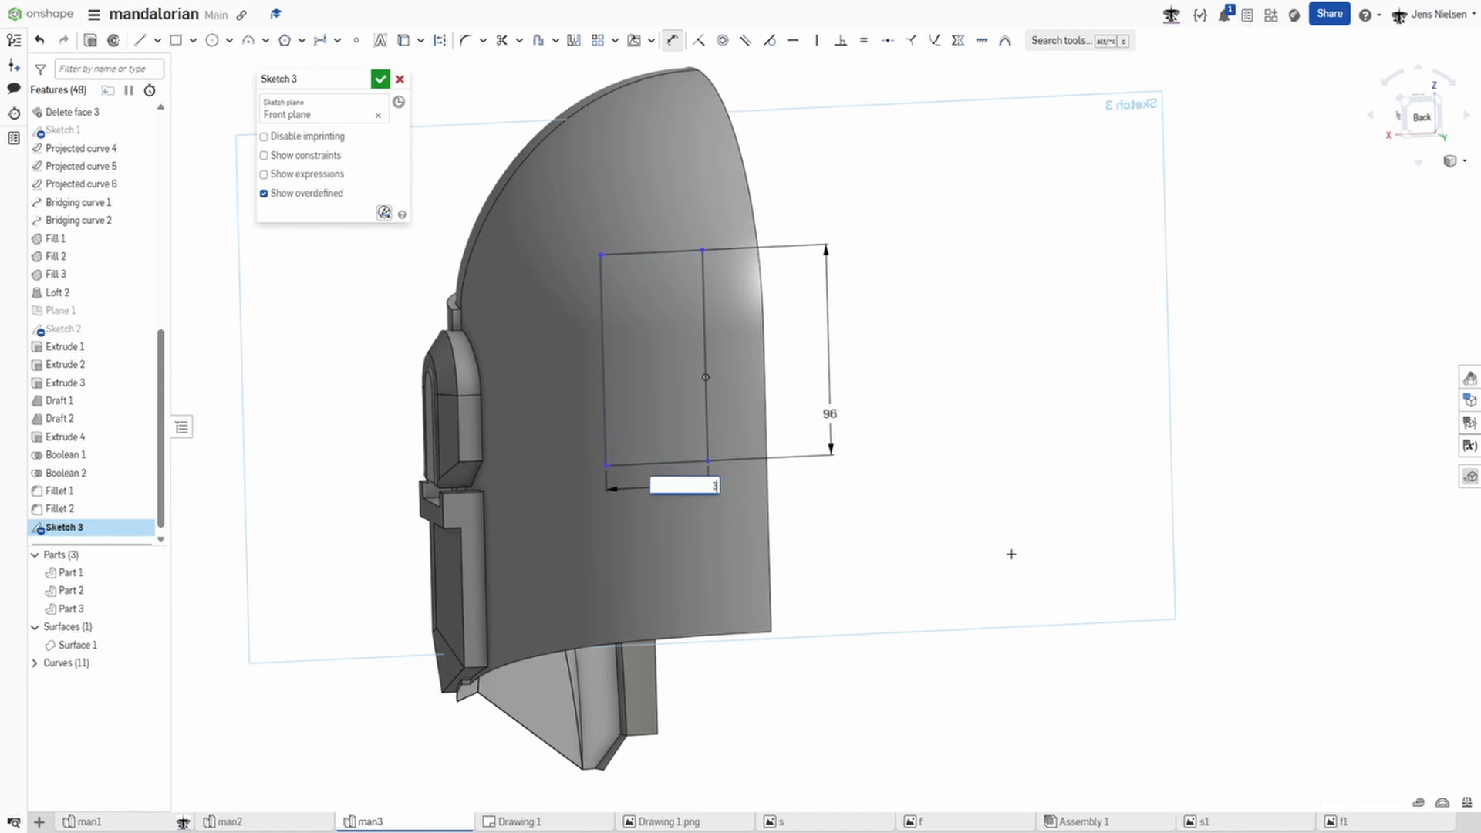
pyautogui.press('Return')
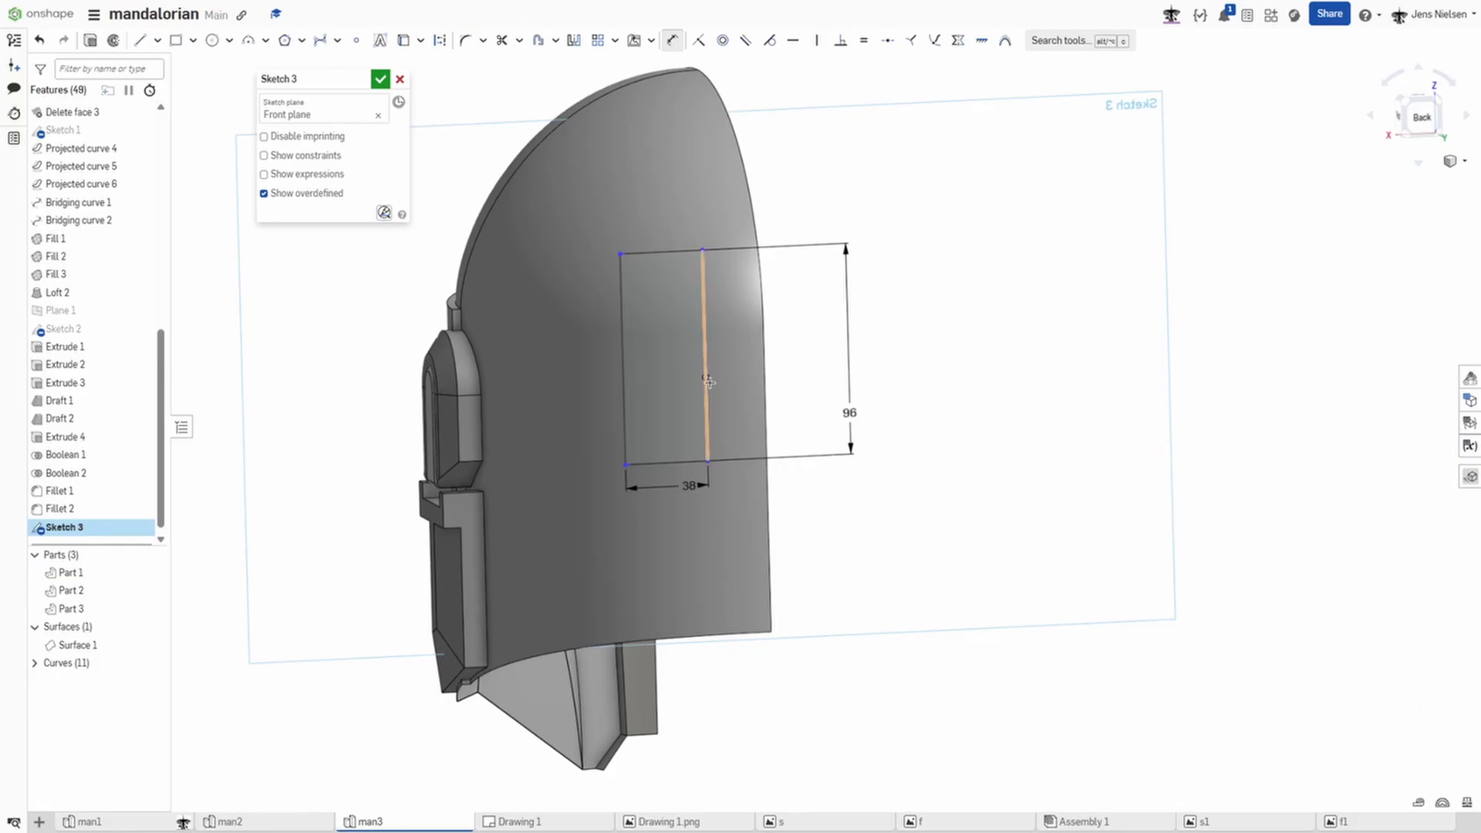
# Step: Dimension the rectangle's top edge 8 mm above the origin and finish the sketch
pyautogui.scroll(6, 810, 390)
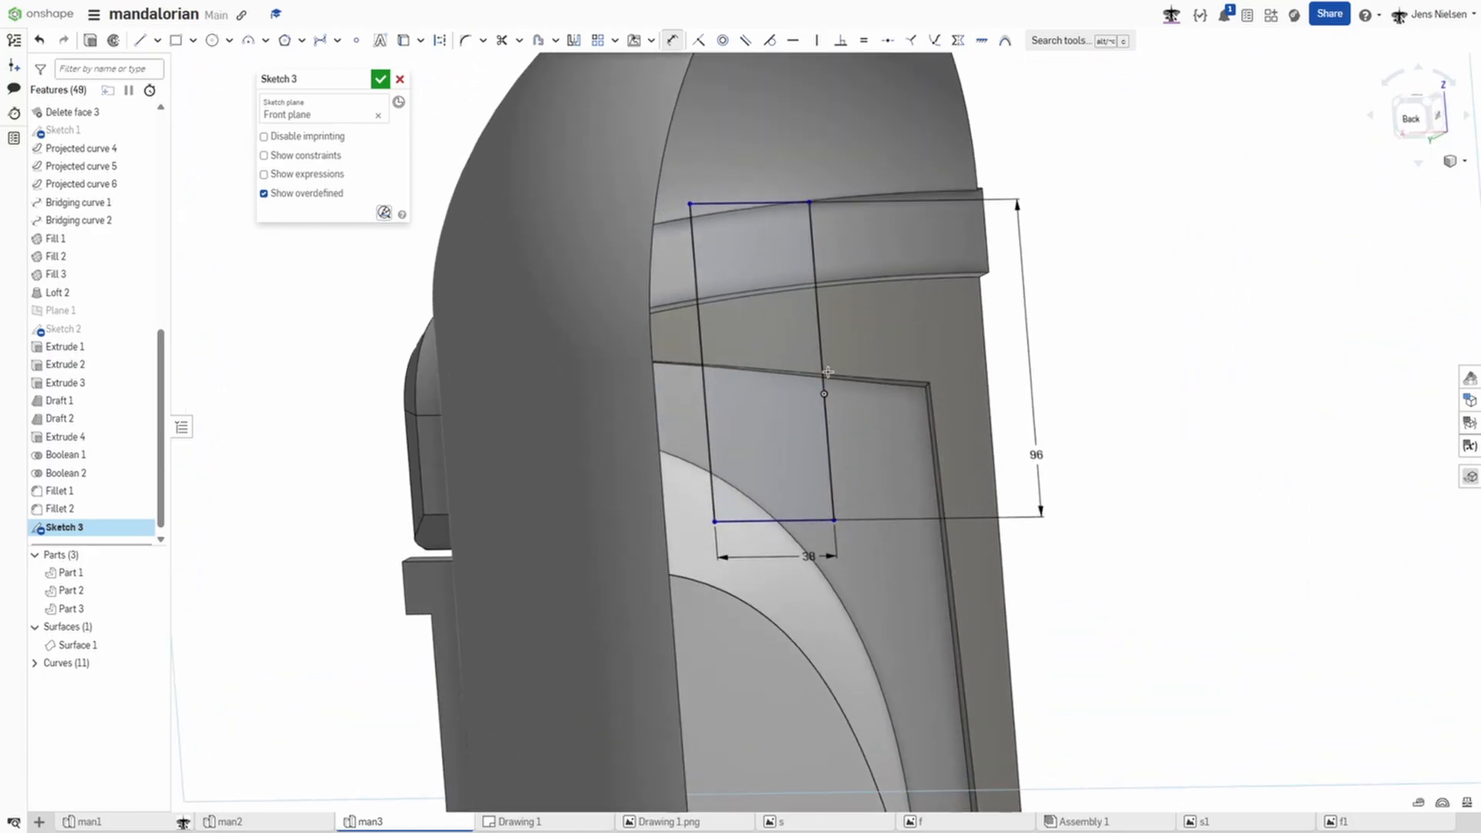
pyautogui.click(804, 204)
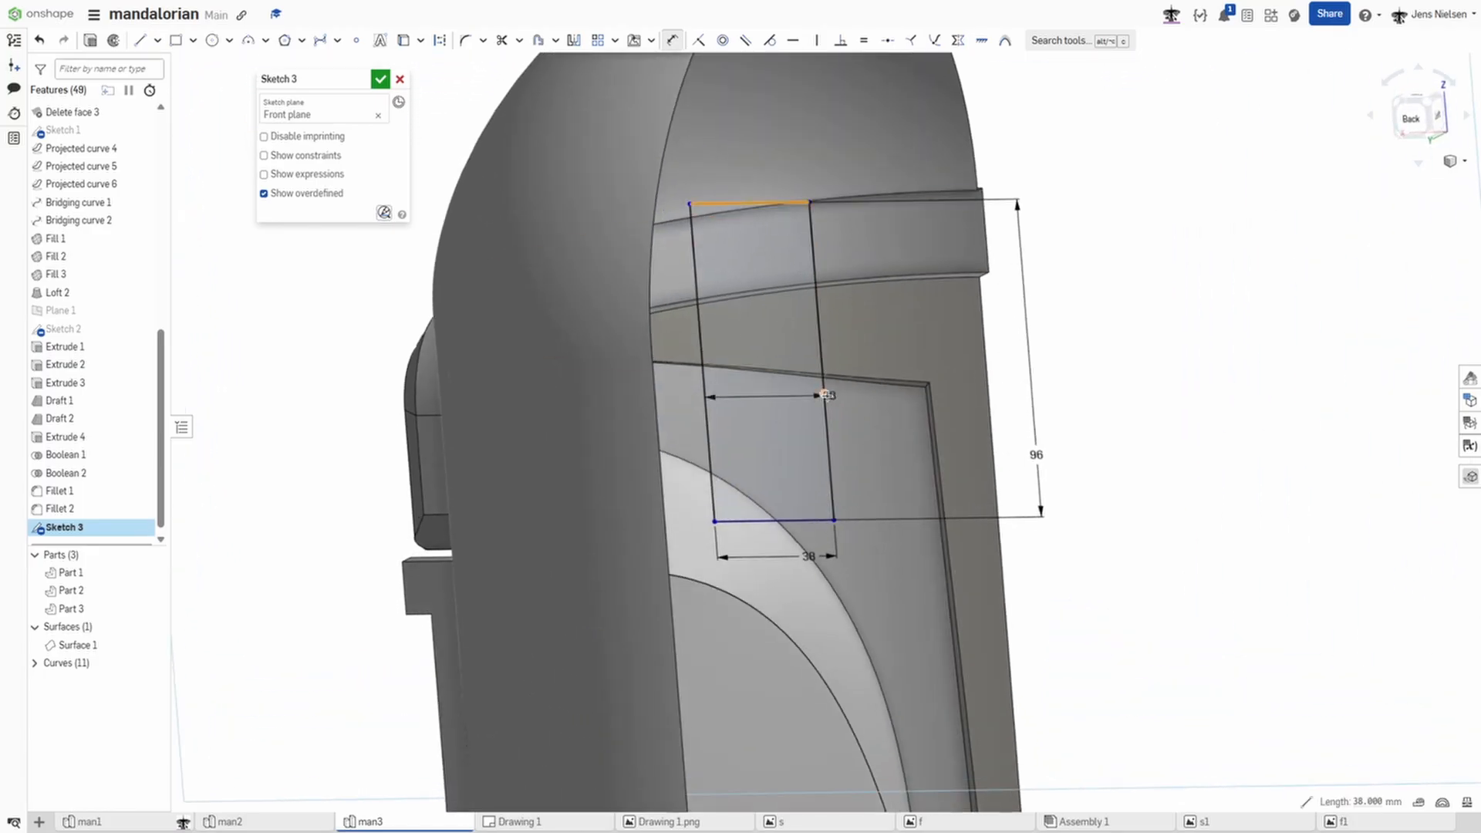
pyautogui.moveTo(823, 394); pyautogui.dragTo(834, 414, button='right')
pyautogui.scroll(2, 833, 415)
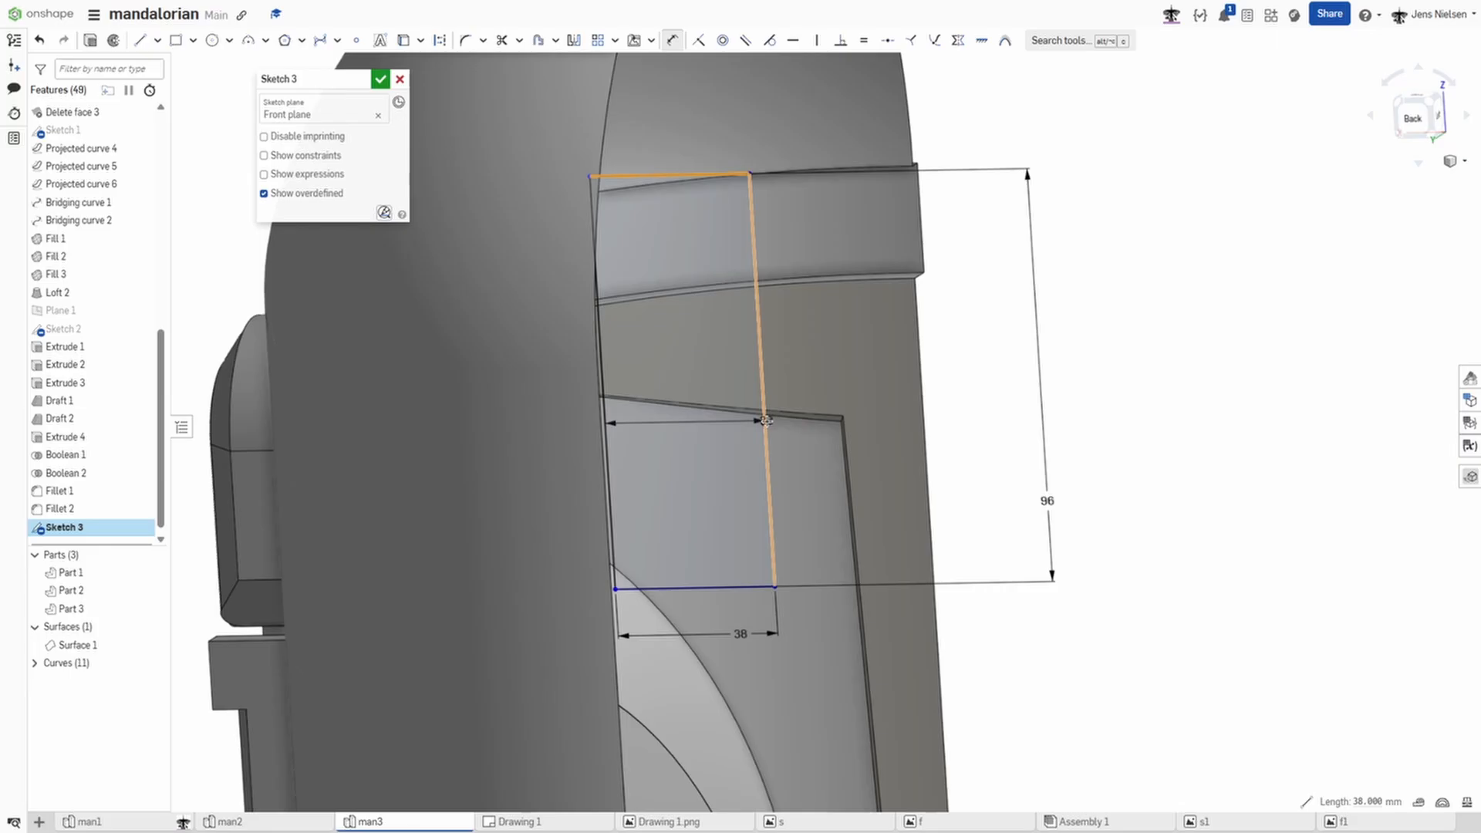
pyautogui.rightClick(766, 421)
pyautogui.click(820, 533)
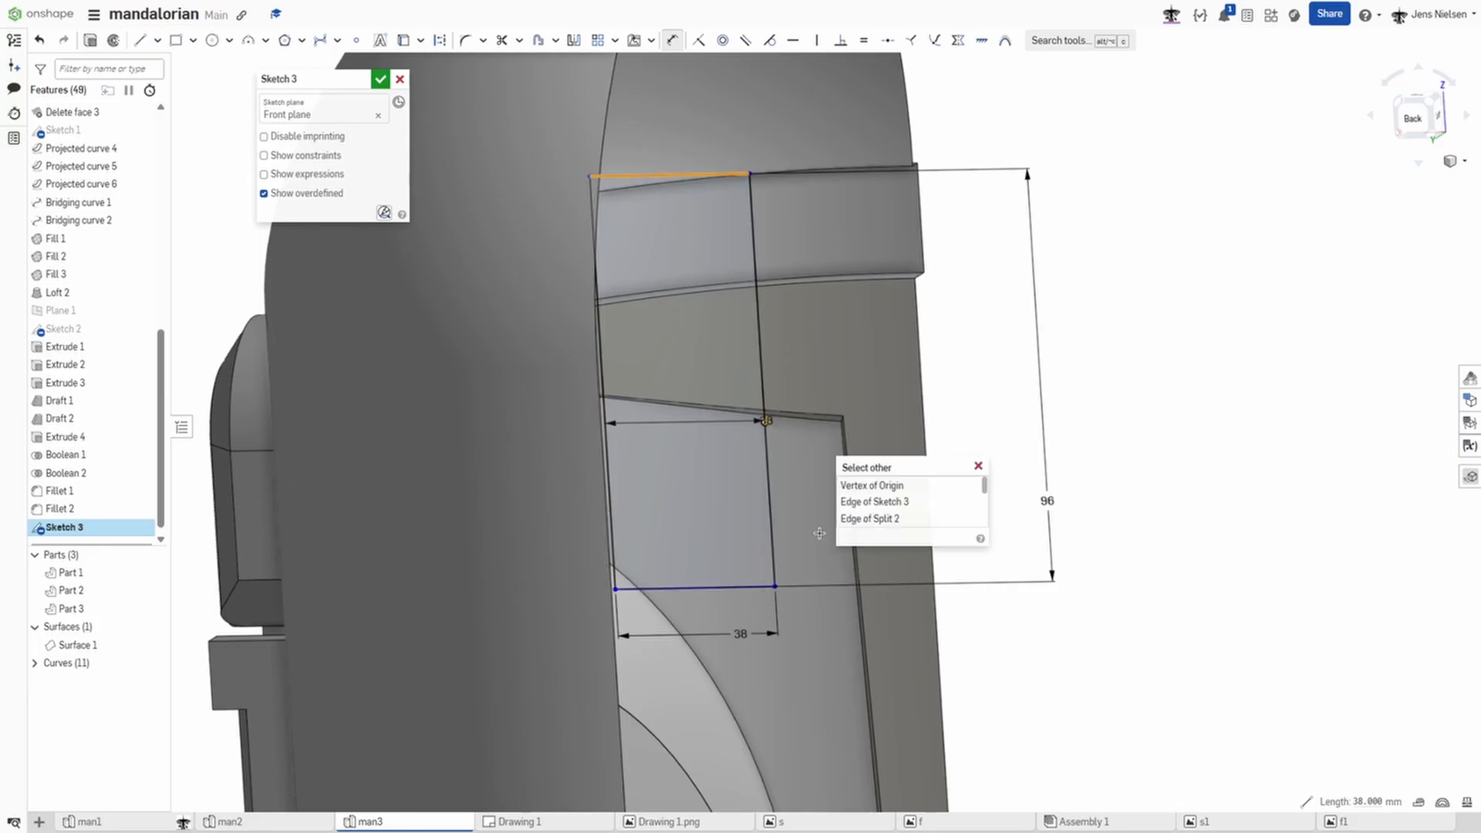
pyautogui.click(875, 487)
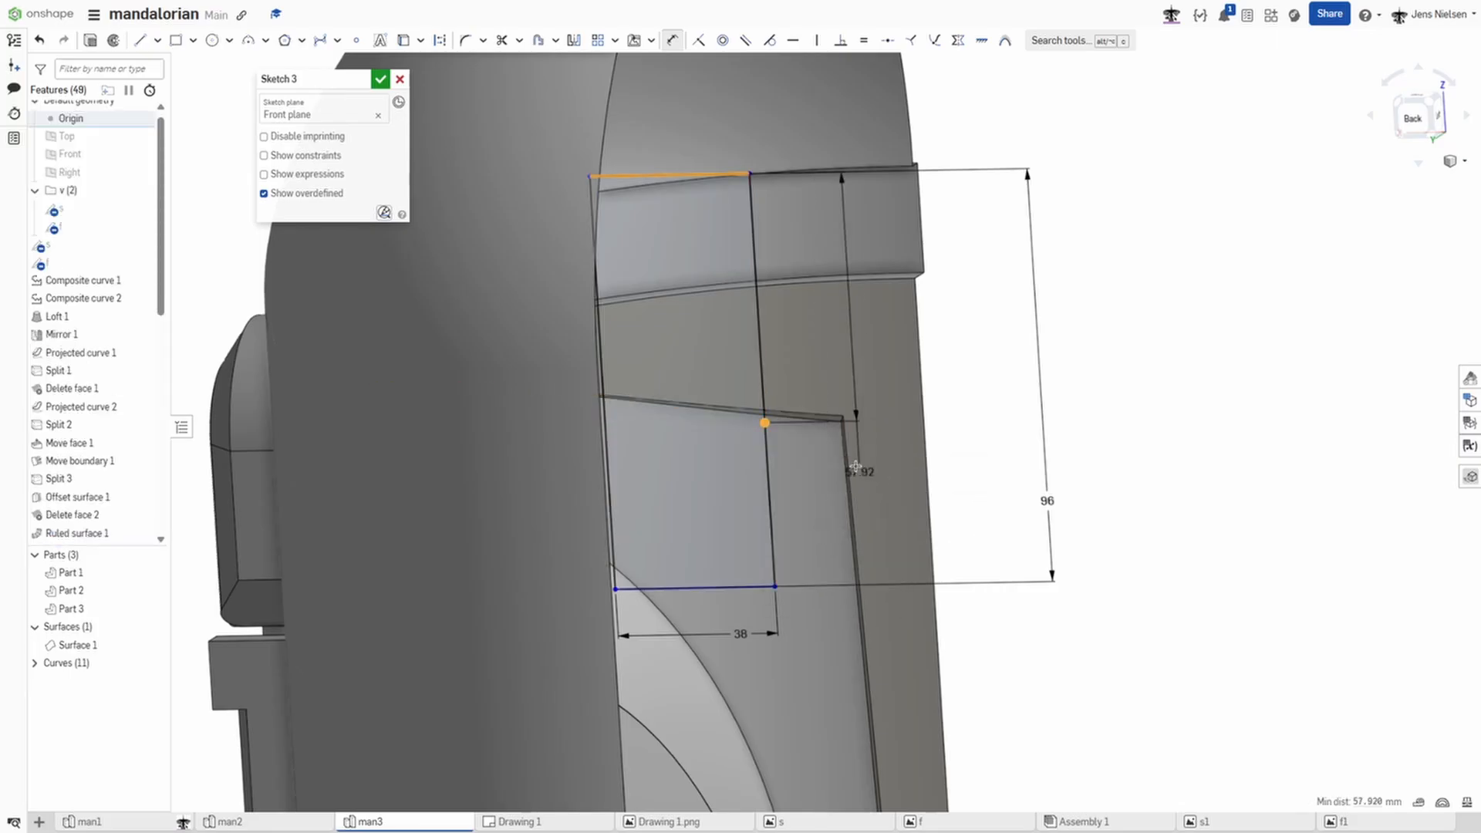
pyautogui.click(973, 386)
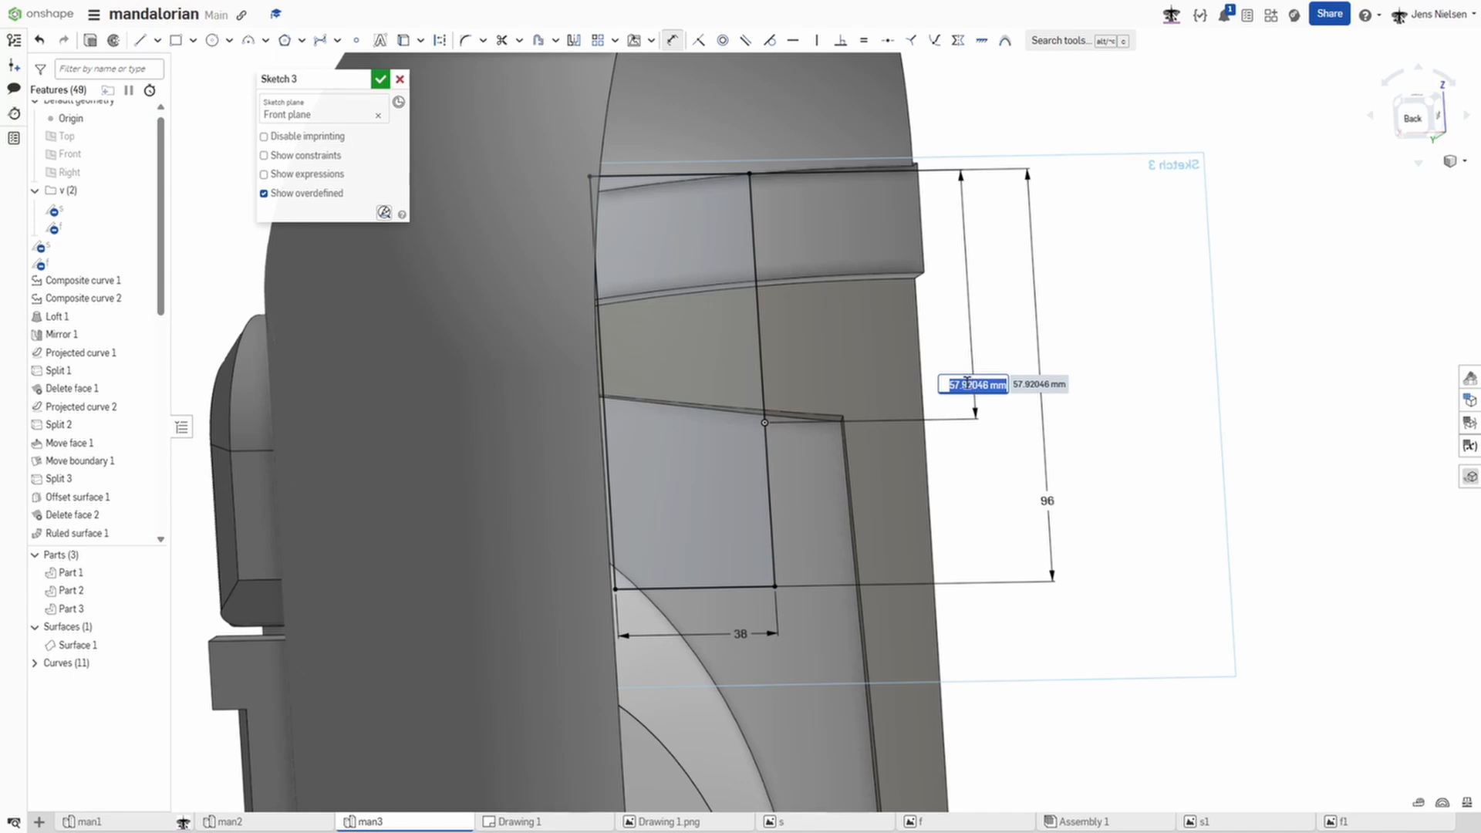
pyautogui.write('8')
pyautogui.press('BackSpace')
pyautogui.write('8')
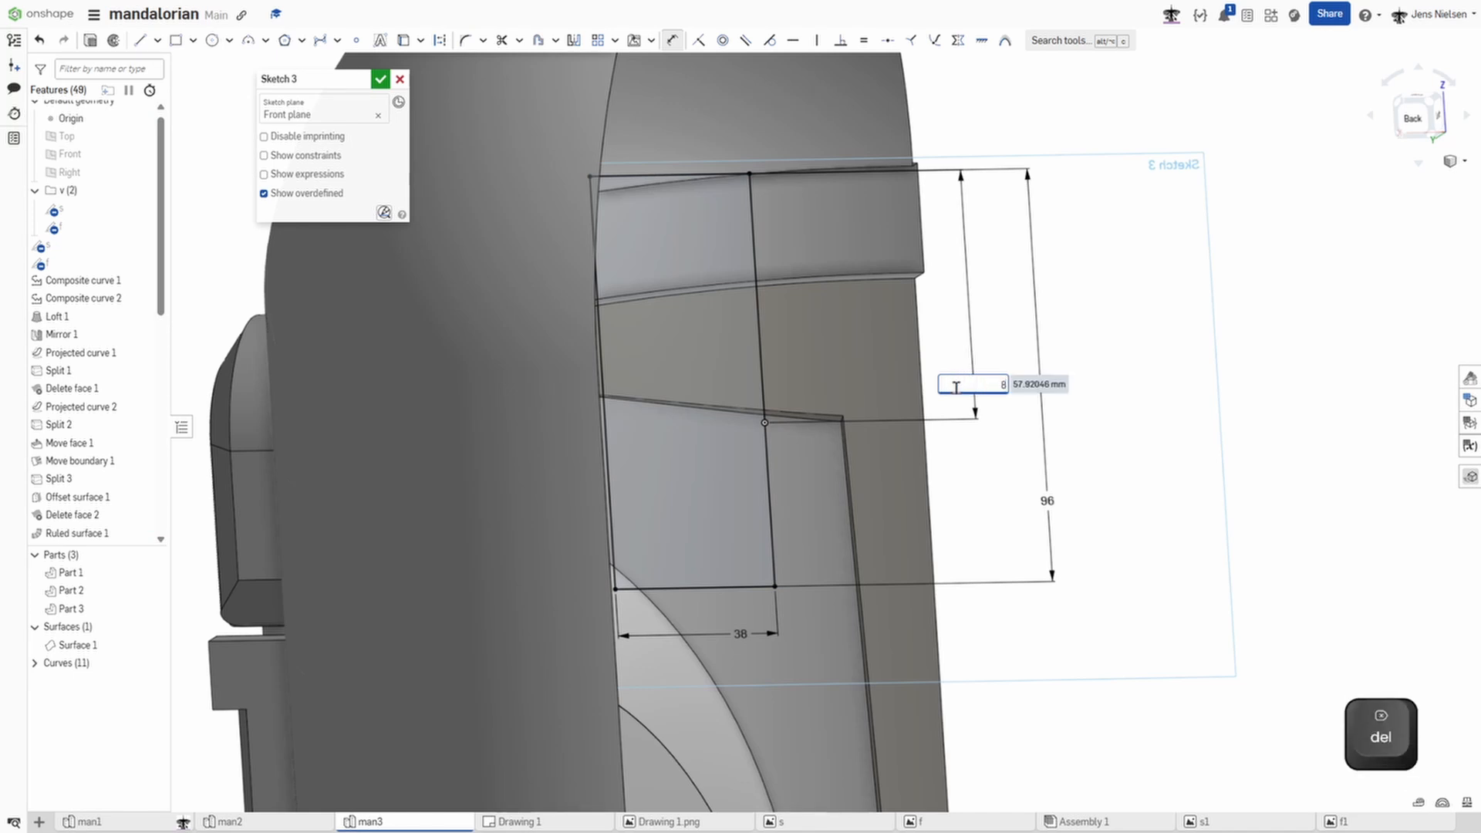
pyautogui.press('Return')
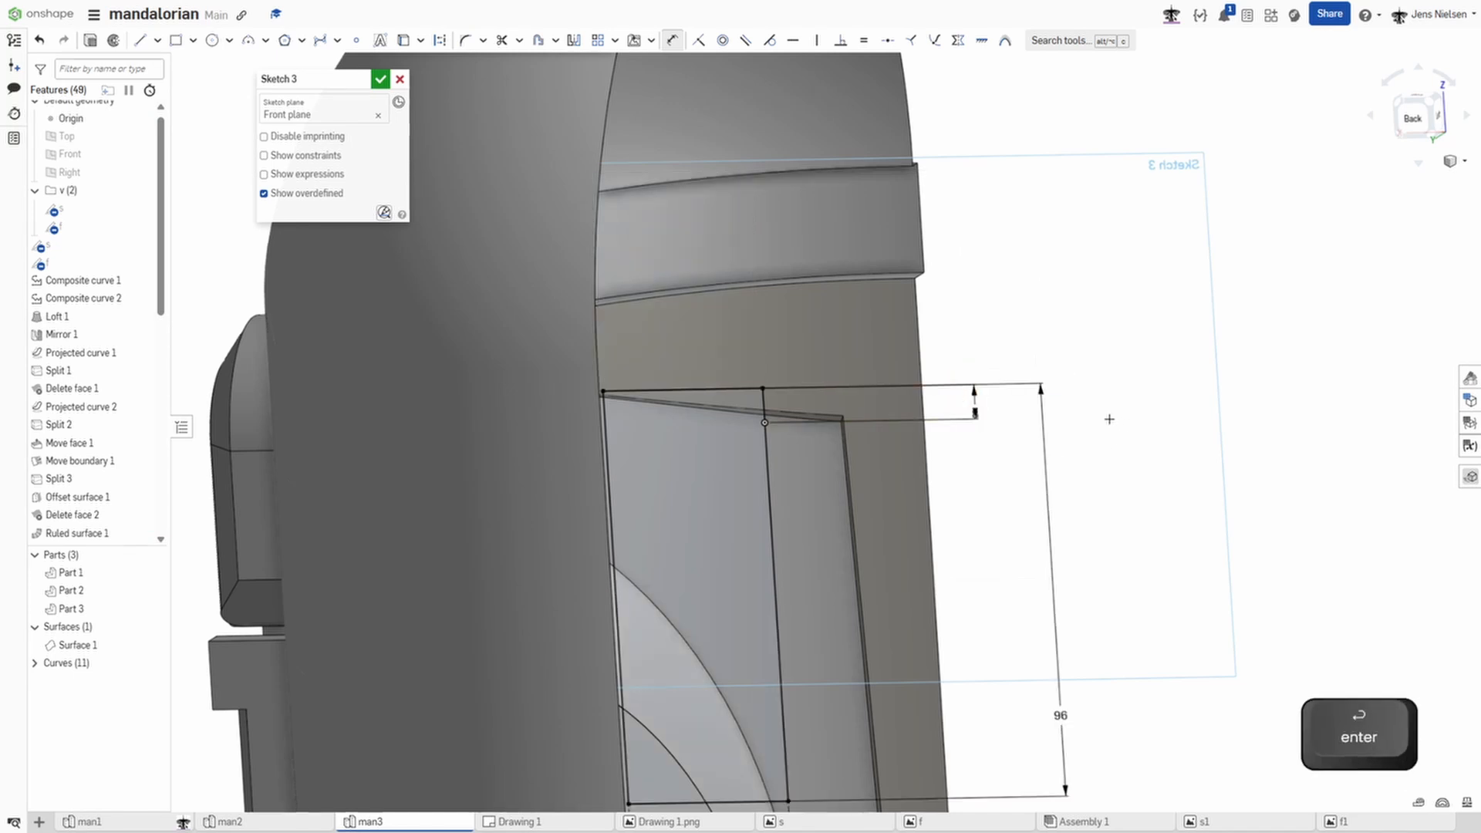
pyautogui.scroll(-2, 1088, 431)
pyautogui.scroll(-3, 1072, 425)
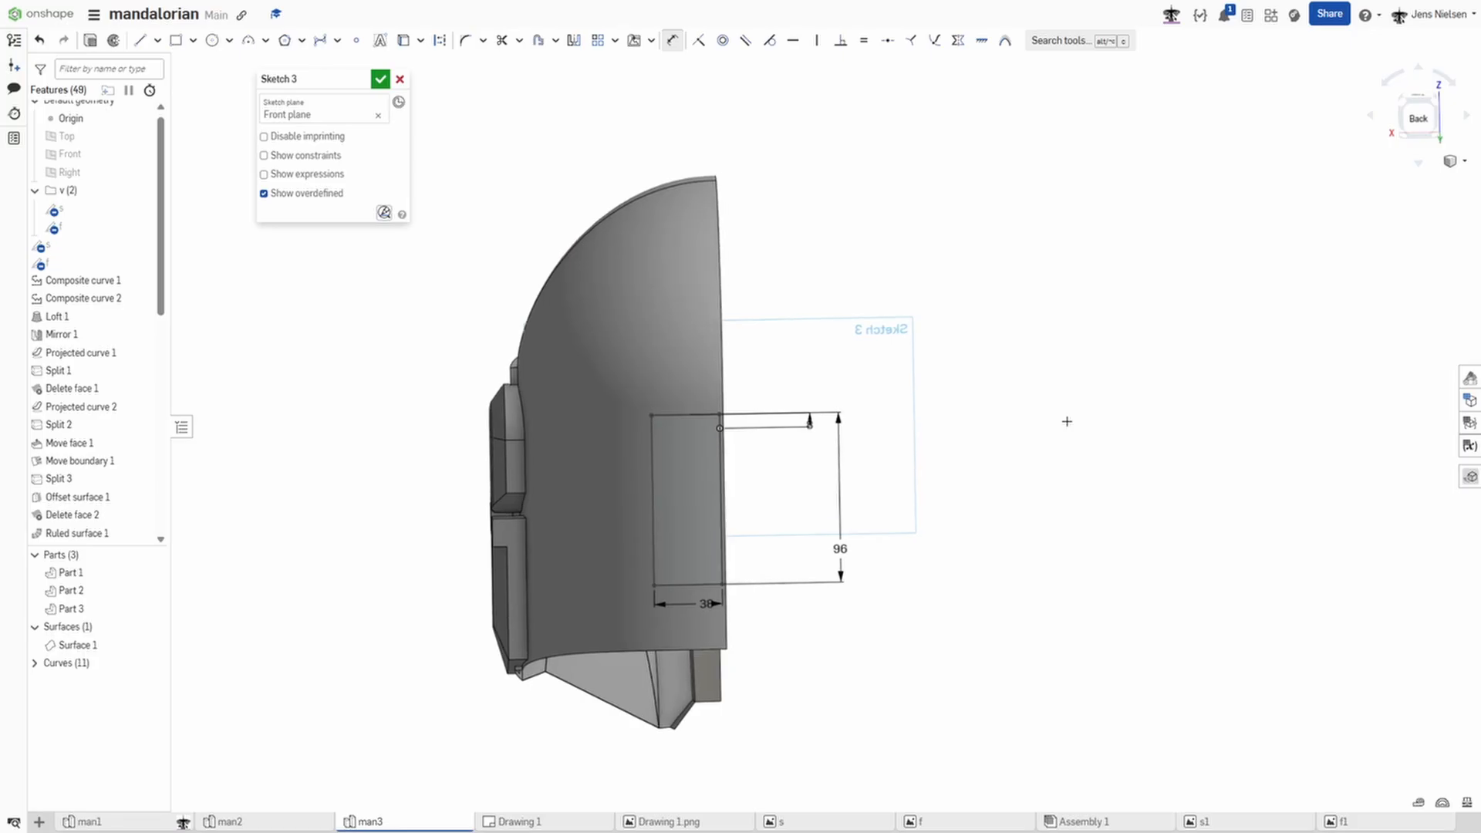
pyautogui.click(379, 79)
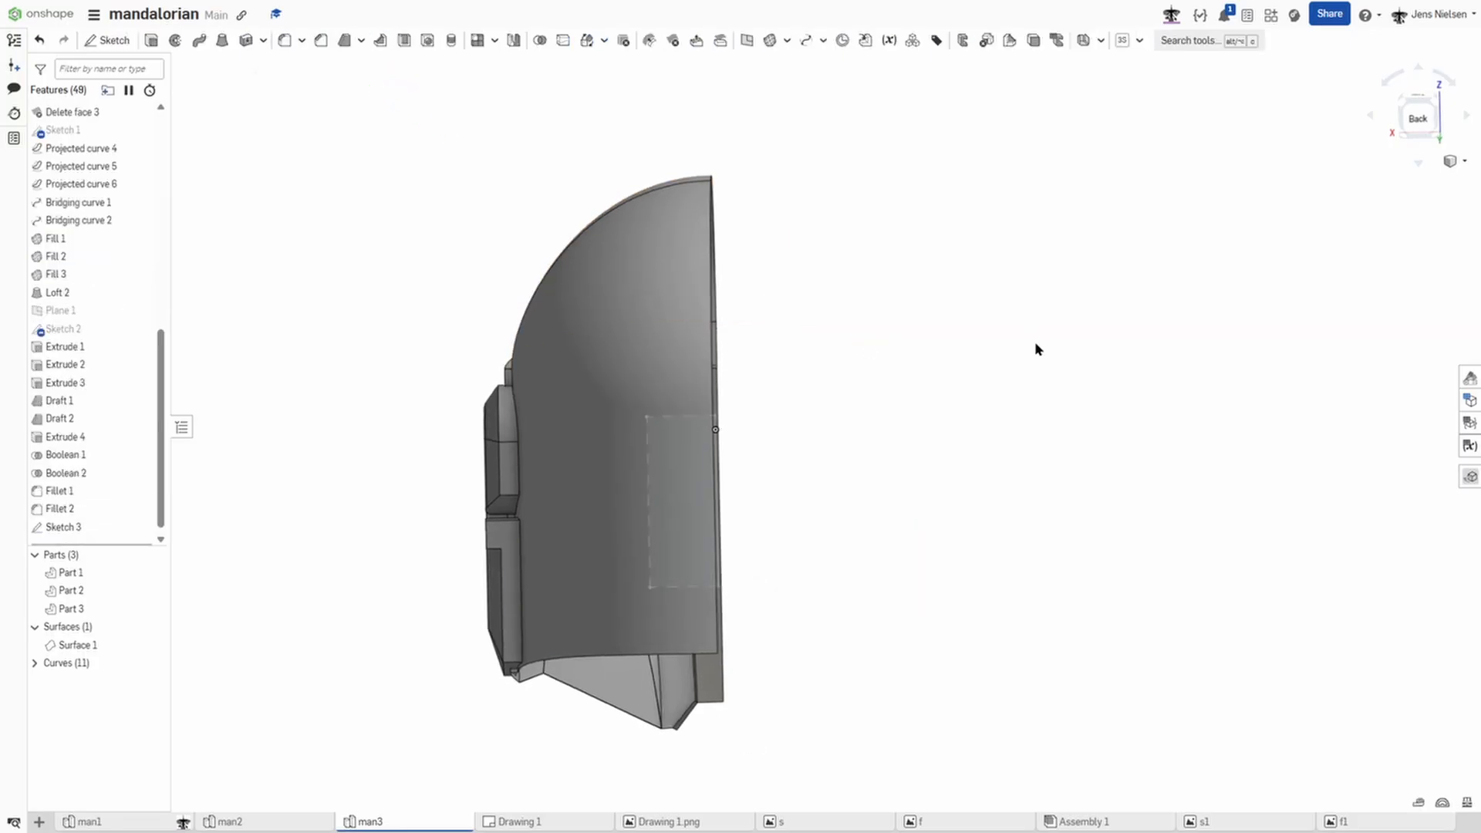
# Step: Start a curve-to-face Projected curve using the rectangle's top, outer and bottom edges, leaving out the edge through the origin
pyautogui.click(824, 41)
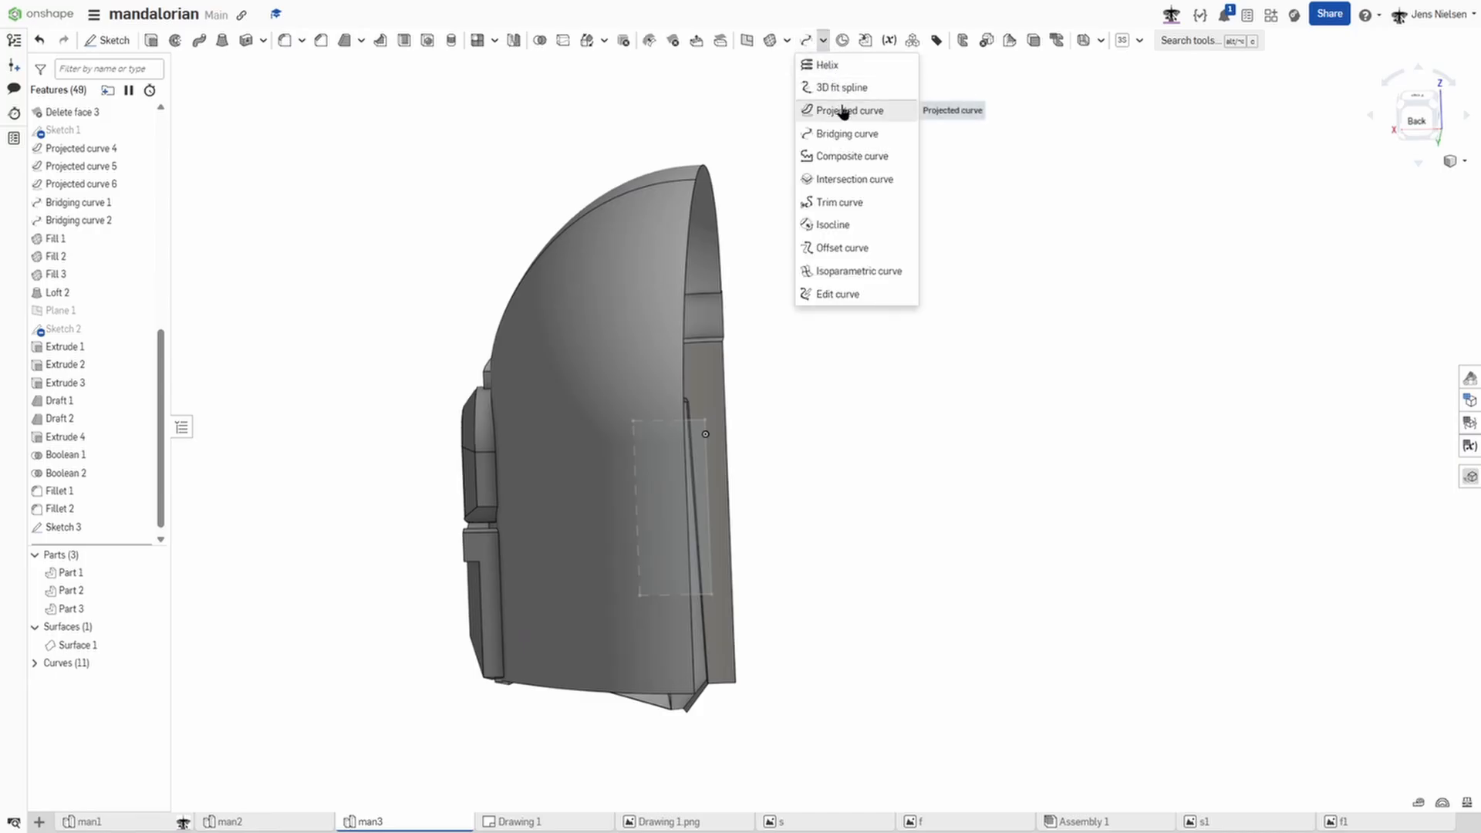
pyautogui.click(844, 112)
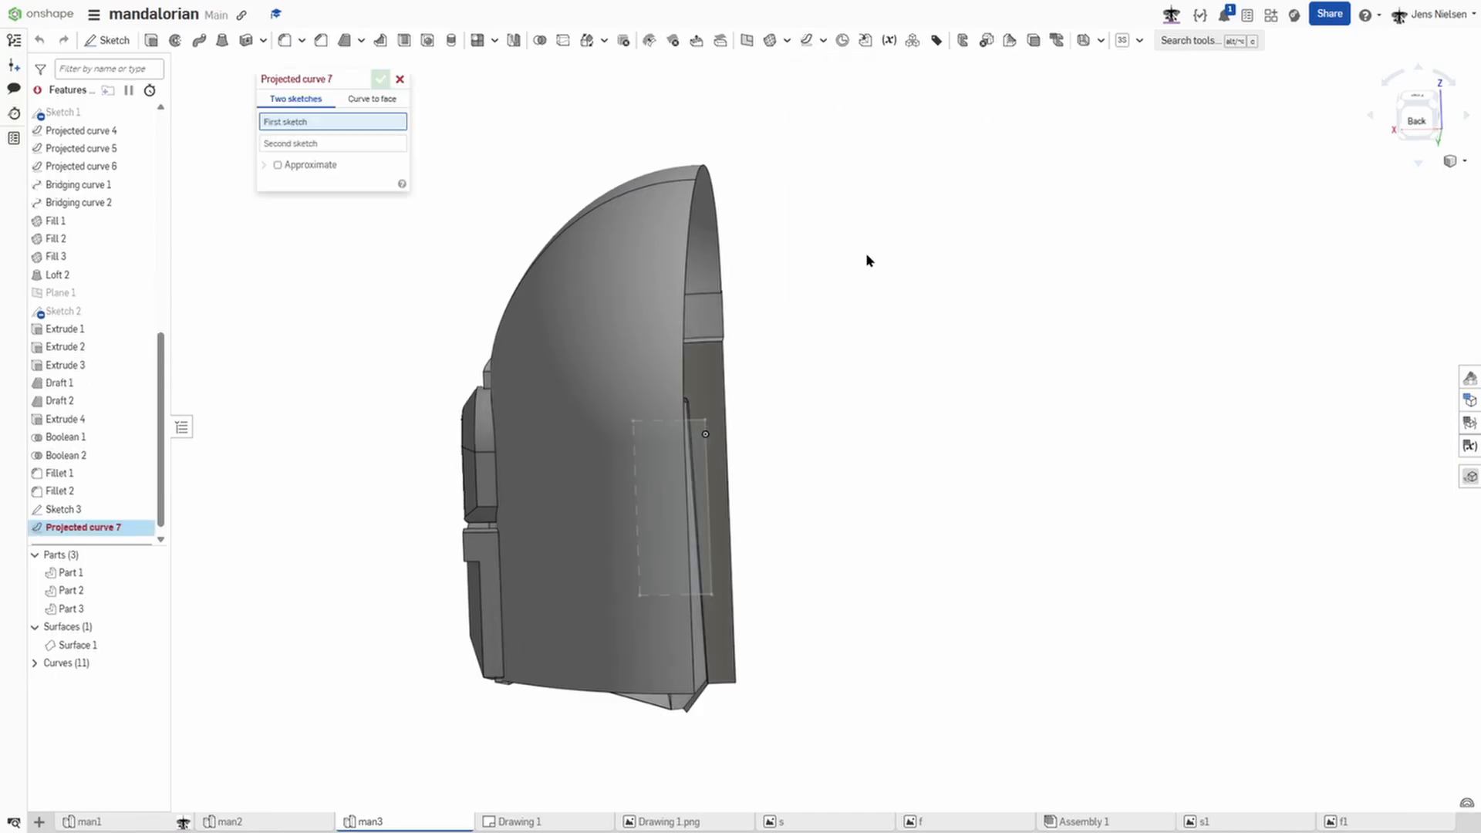
pyautogui.click(372, 99)
pyautogui.moveTo(743, 387); pyautogui.dragTo(695, 420, button='right')
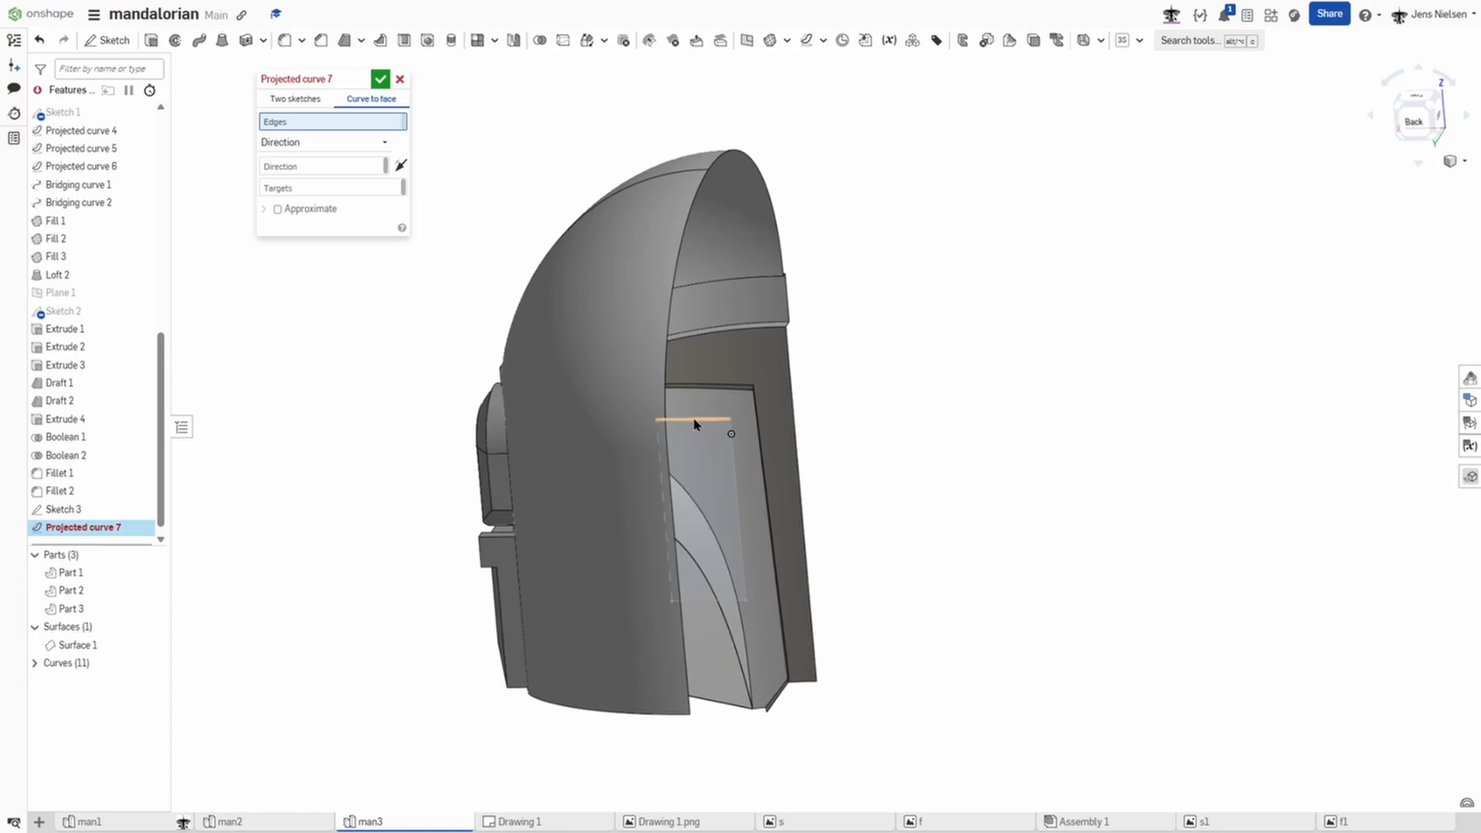
pyautogui.click(694, 420)
pyautogui.click(668, 486)
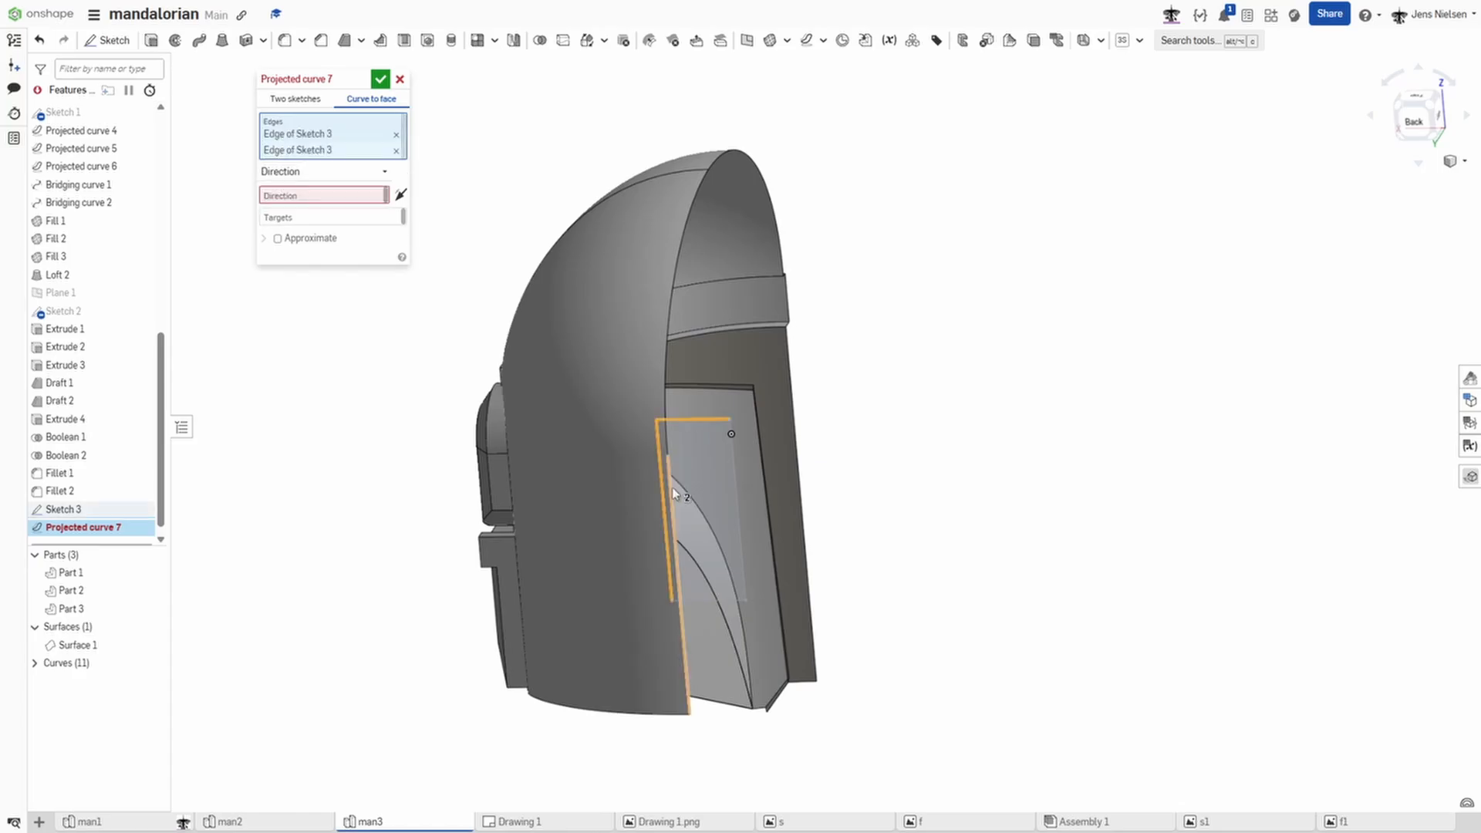
pyautogui.click(716, 600)
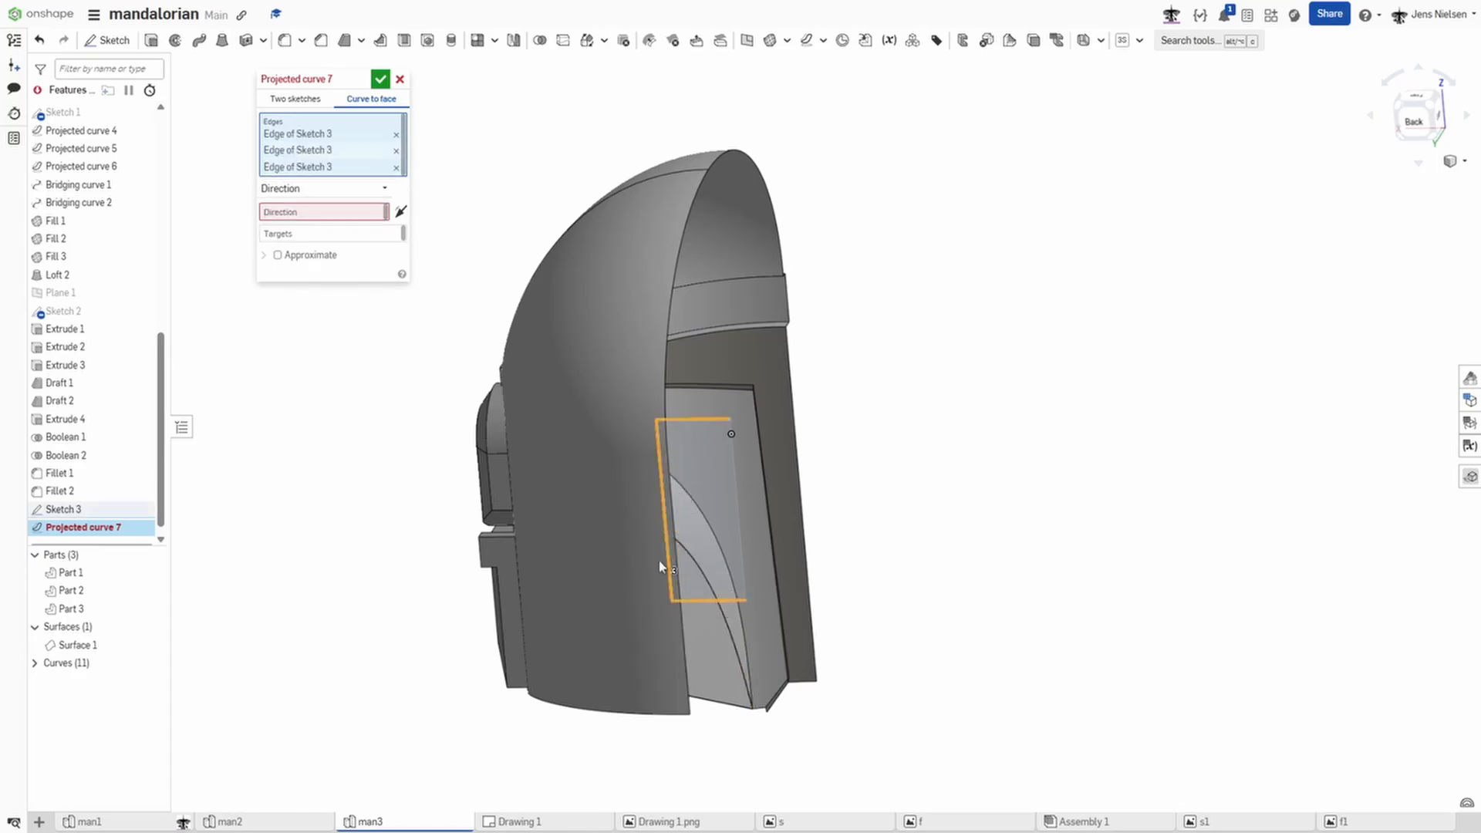
# Step: Project the three edges onto the helmet's curved back face, using the Front plane as direction and flipping it toward the rear
pyautogui.click(373, 211)
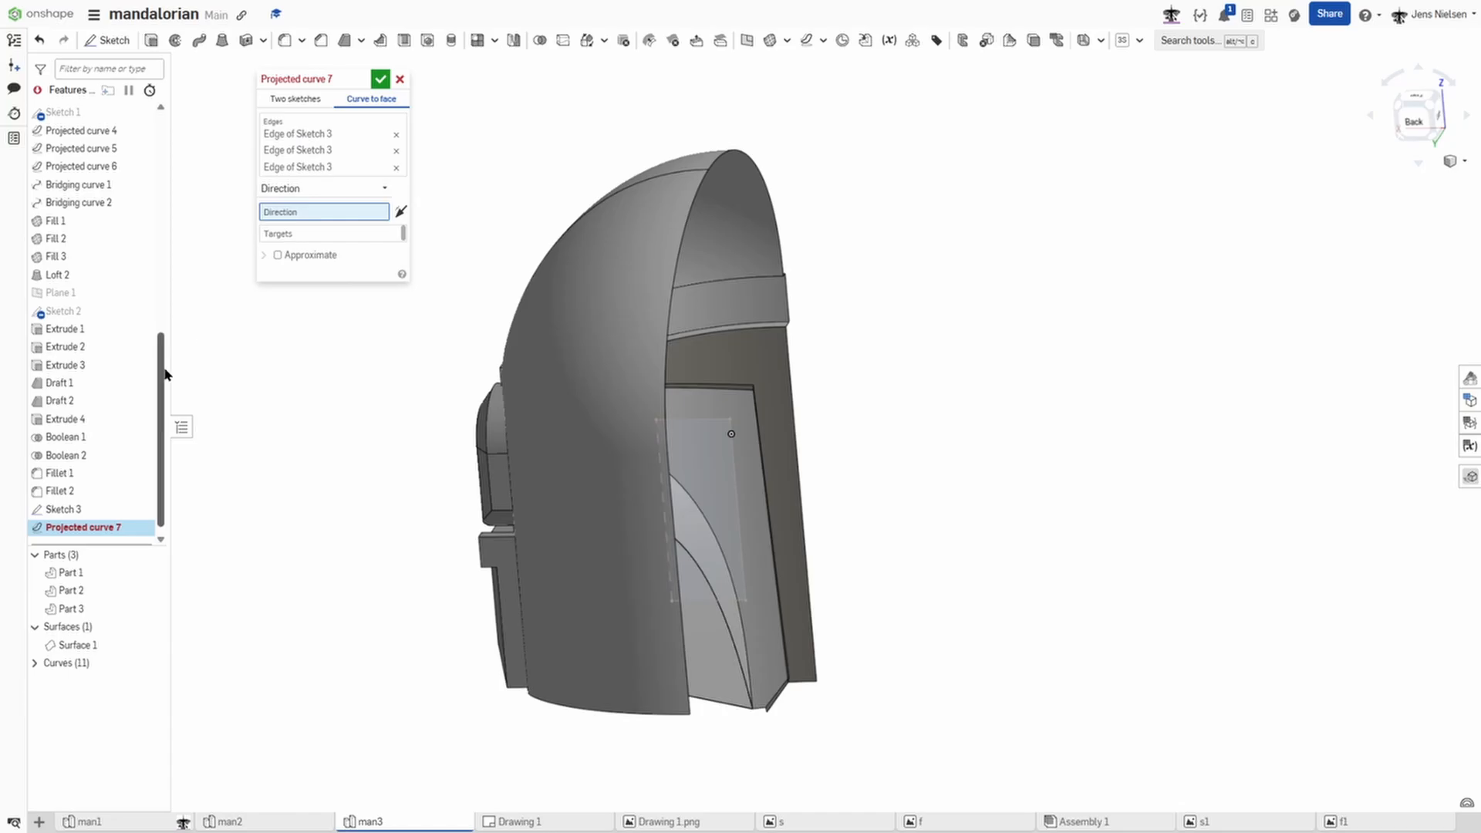
pyautogui.scroll(10, 116, 309)
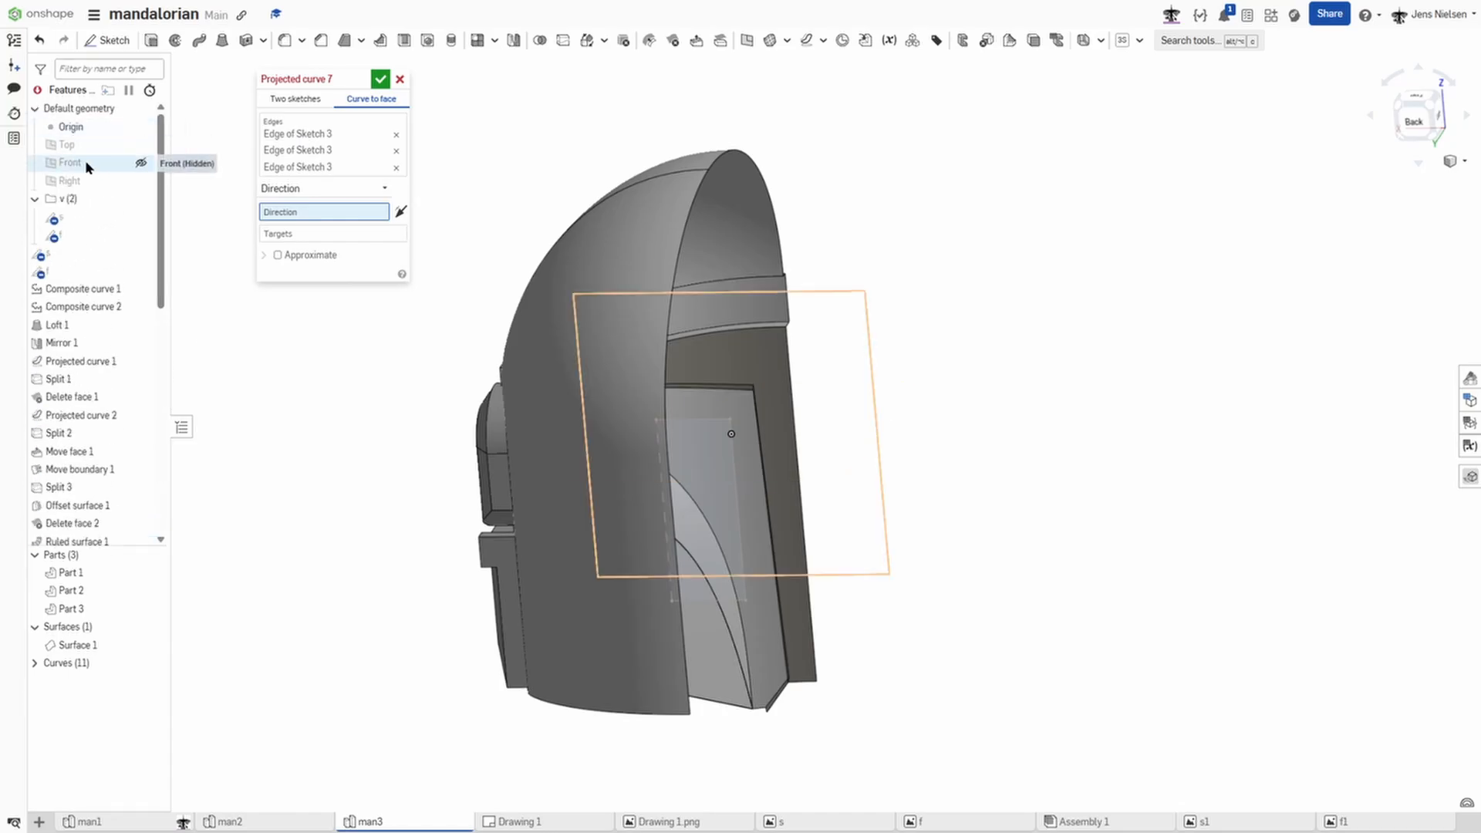
pyautogui.click(86, 162)
pyautogui.click(609, 538)
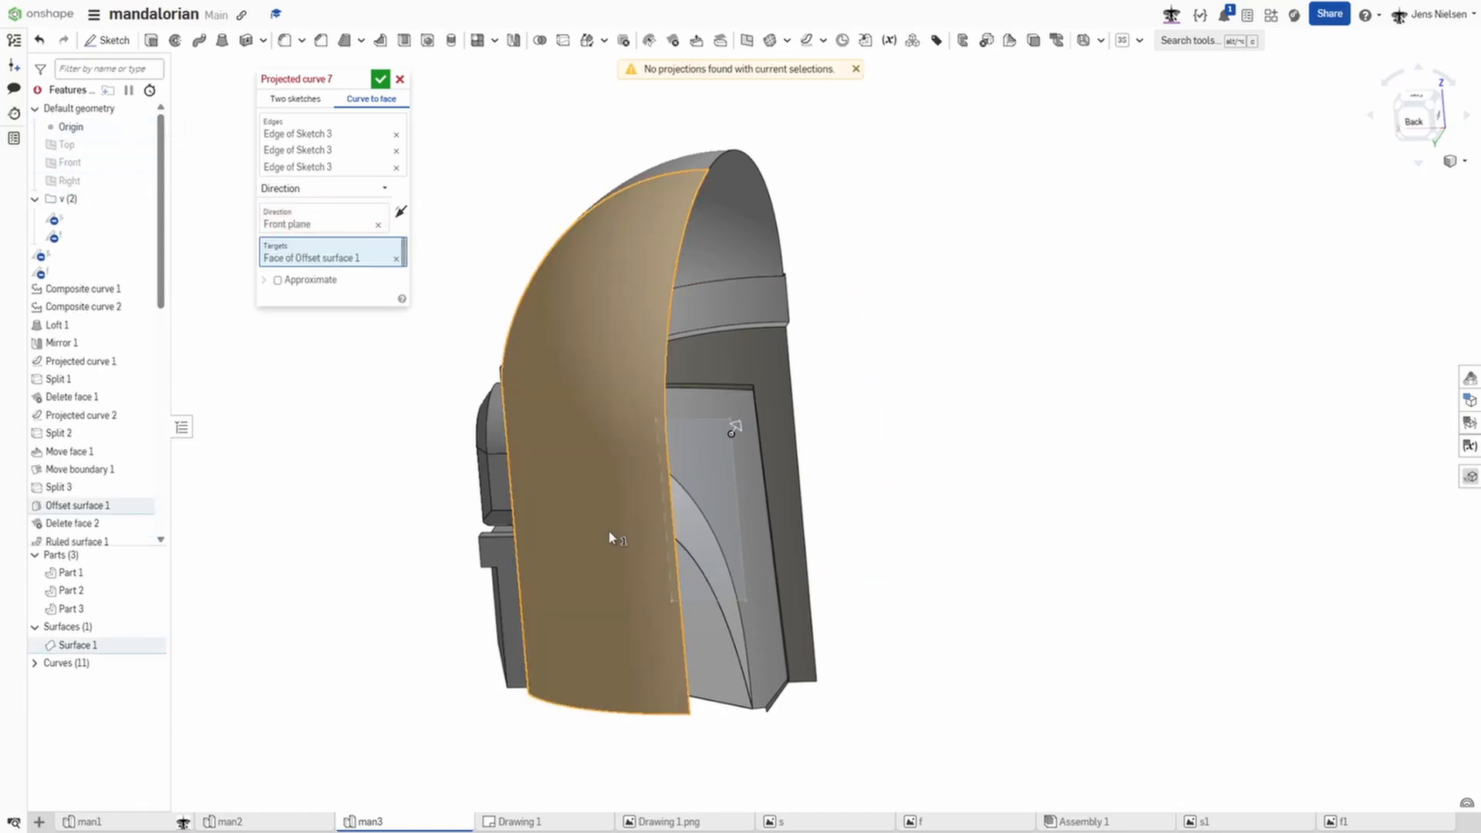
pyautogui.click(401, 213)
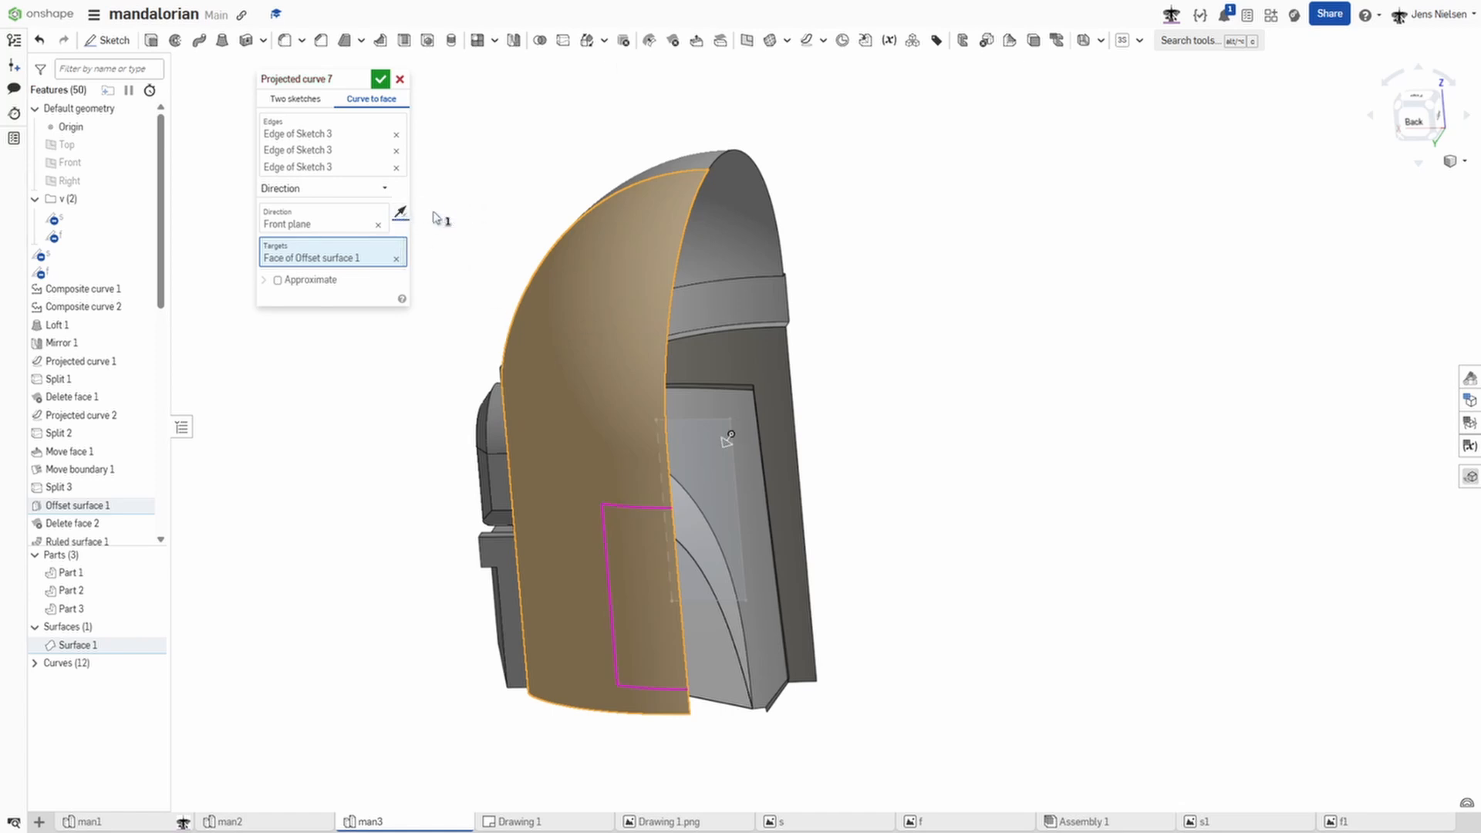
pyautogui.click(381, 78)
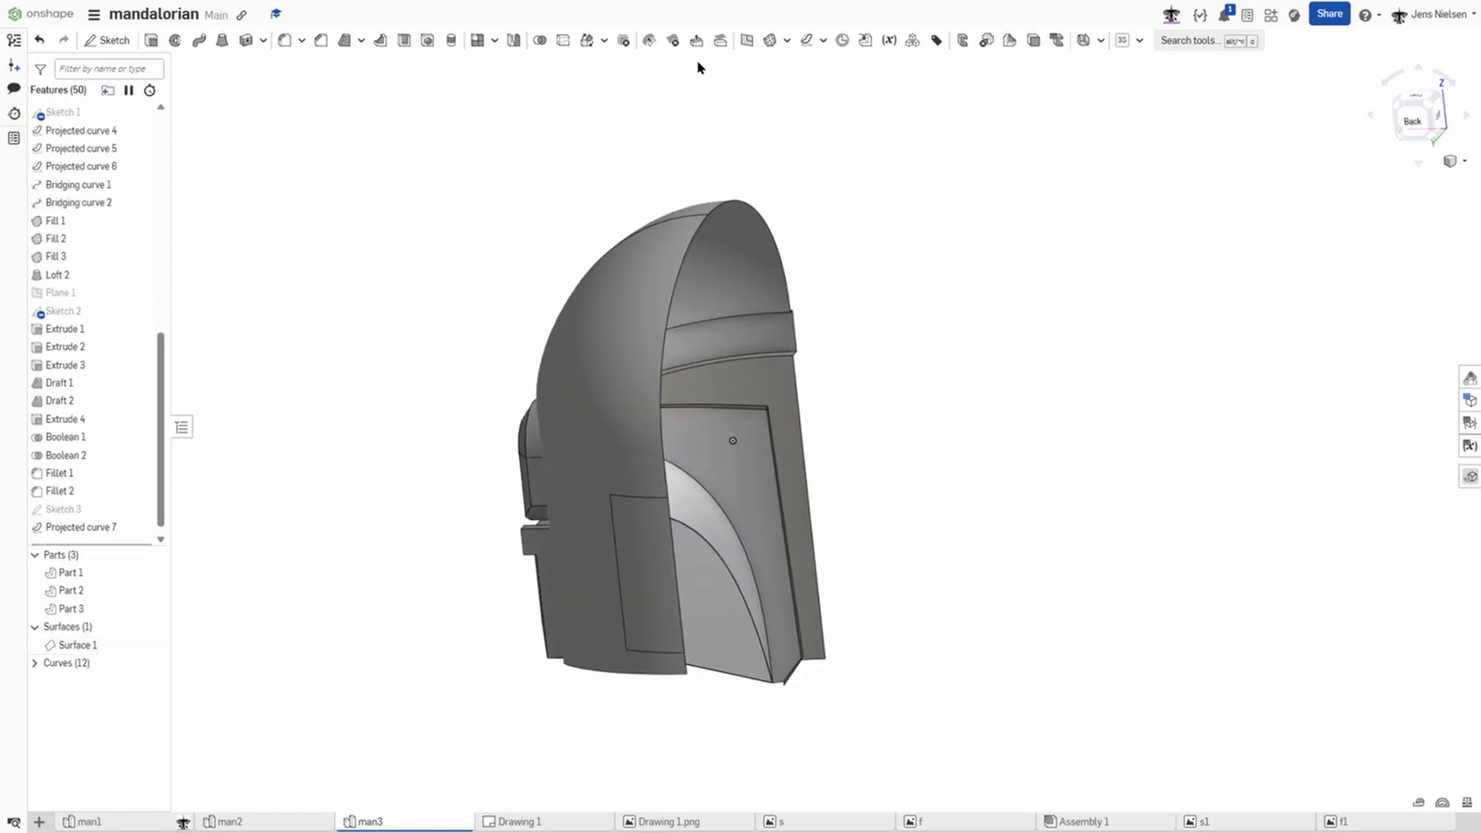
# Step: Split the helmet's curved back face with the projected panel outline, using the Normal to target edge projection
pyautogui.click(564, 40)
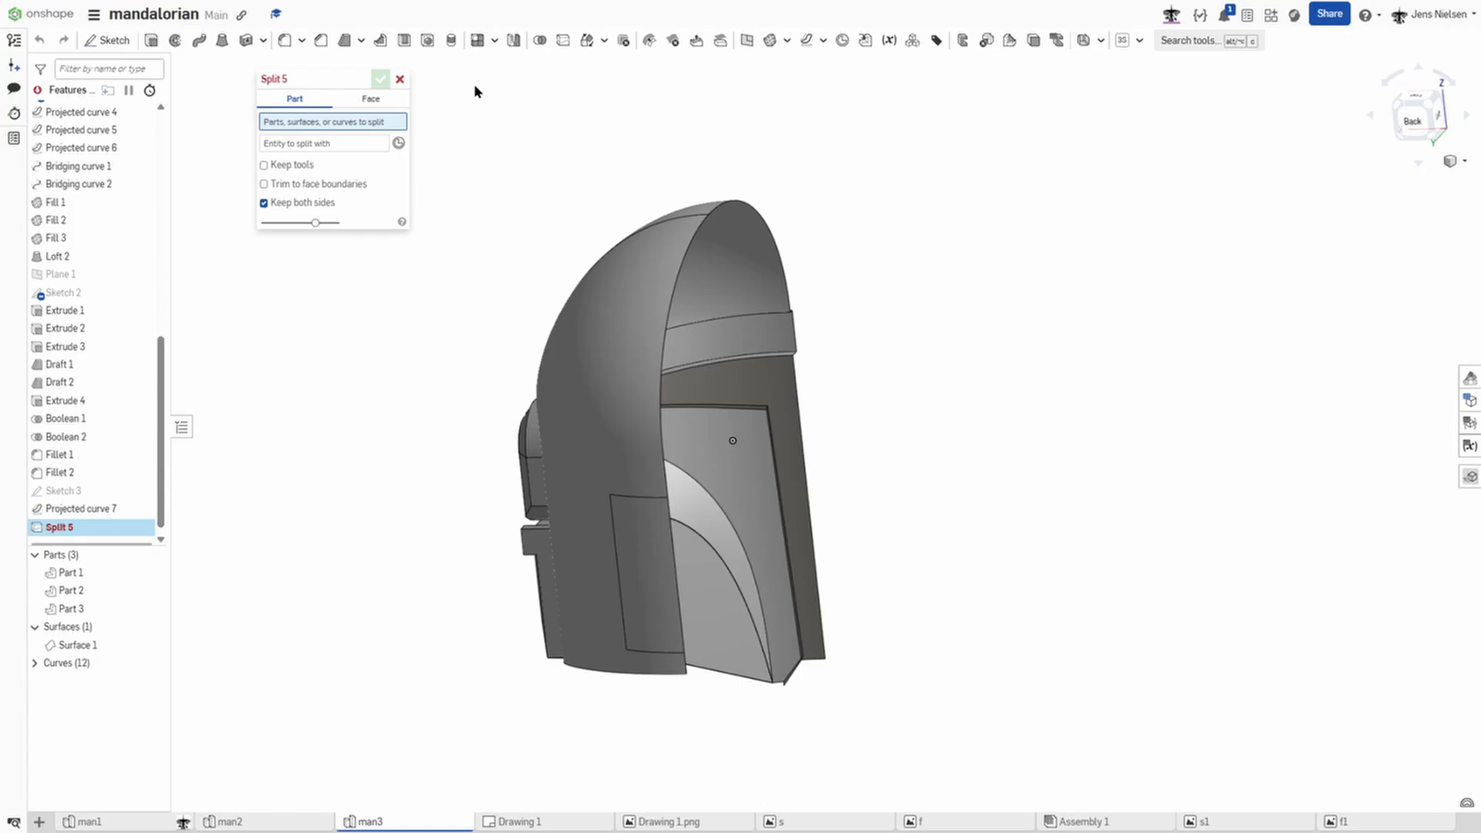
pyautogui.click(372, 99)
pyautogui.click(549, 433)
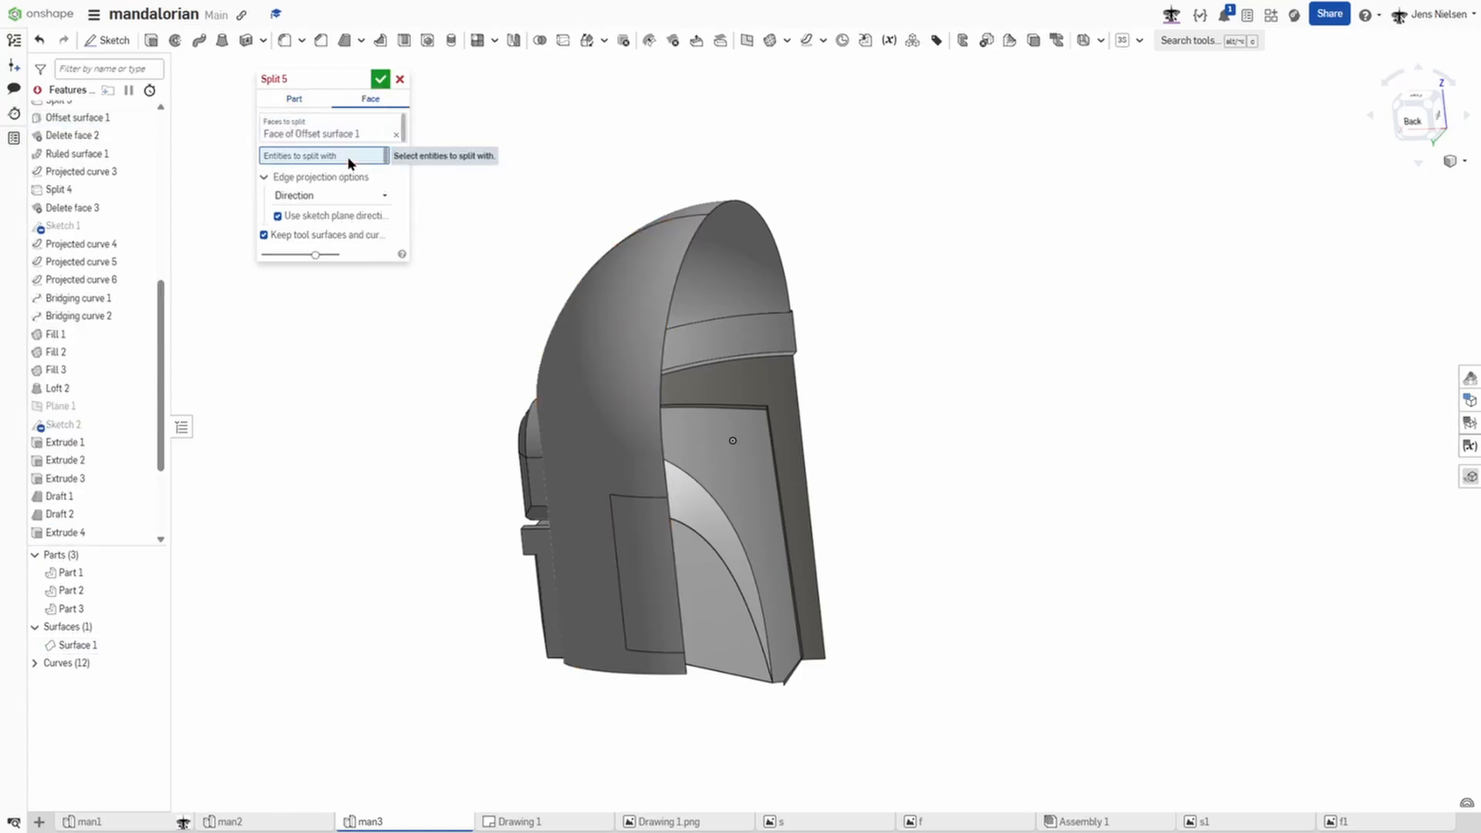
pyautogui.click(614, 505)
pyautogui.click(378, 208)
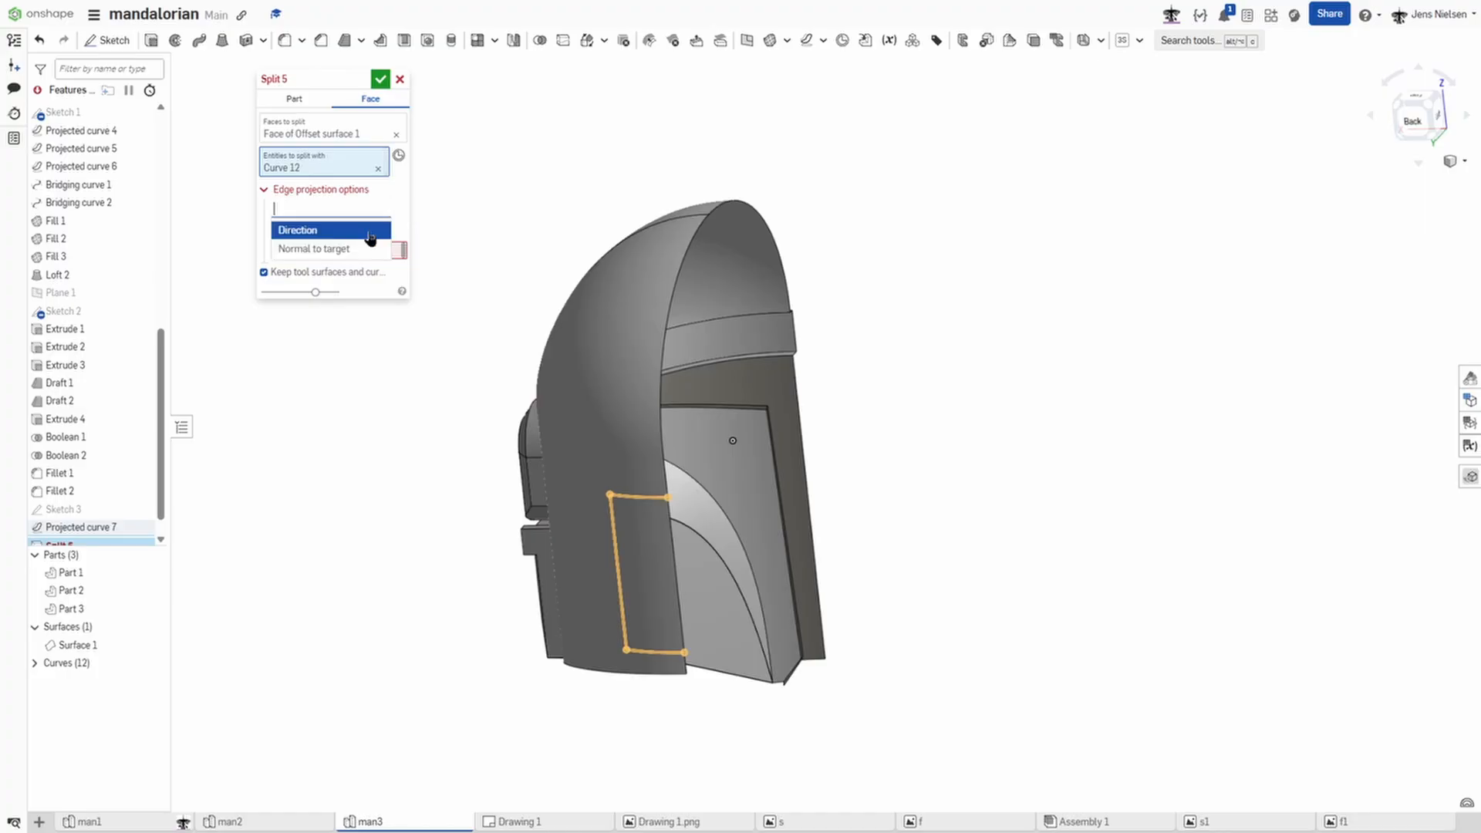
pyautogui.click(358, 245)
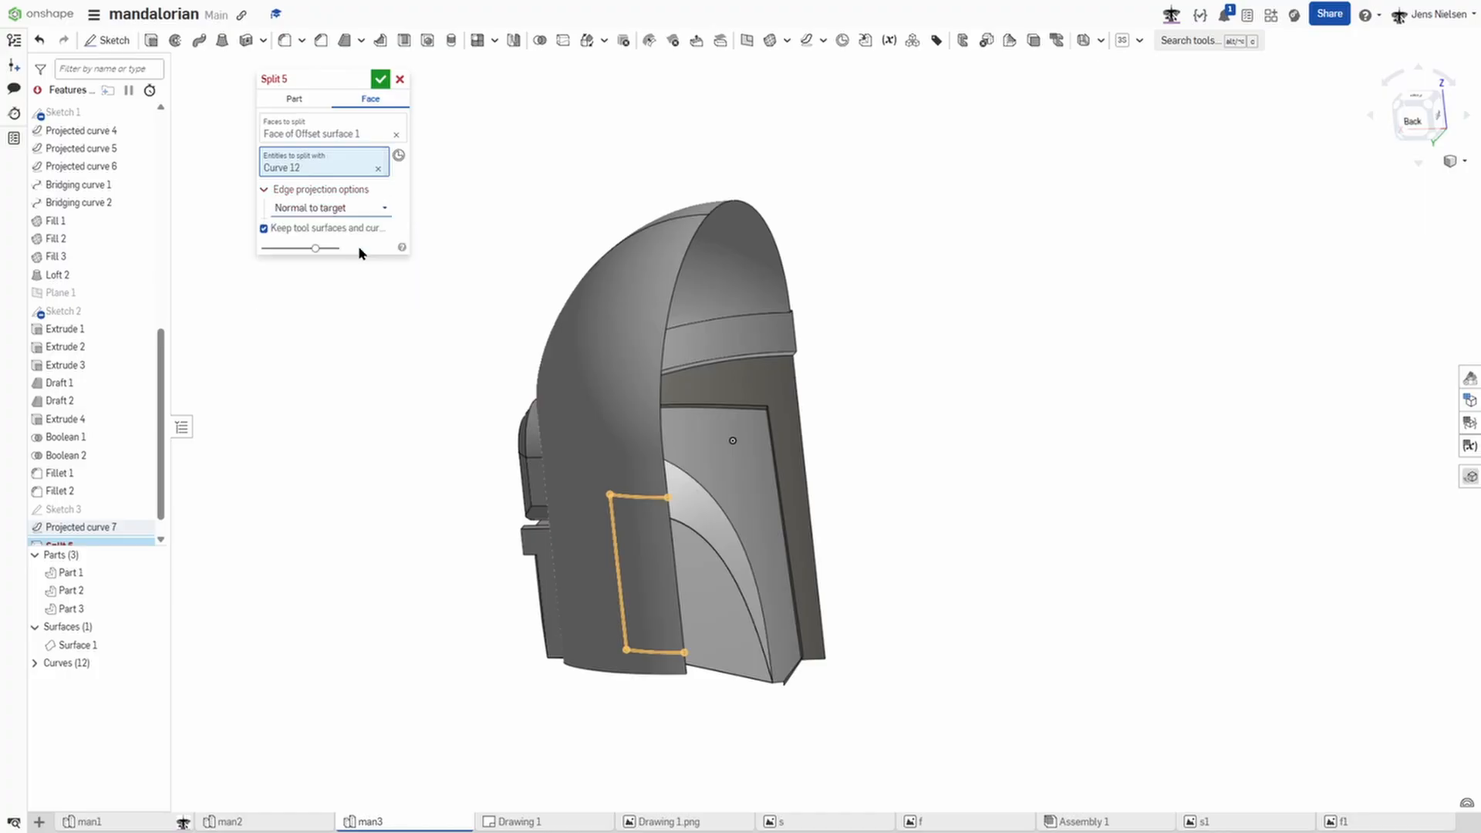
pyautogui.click(381, 81)
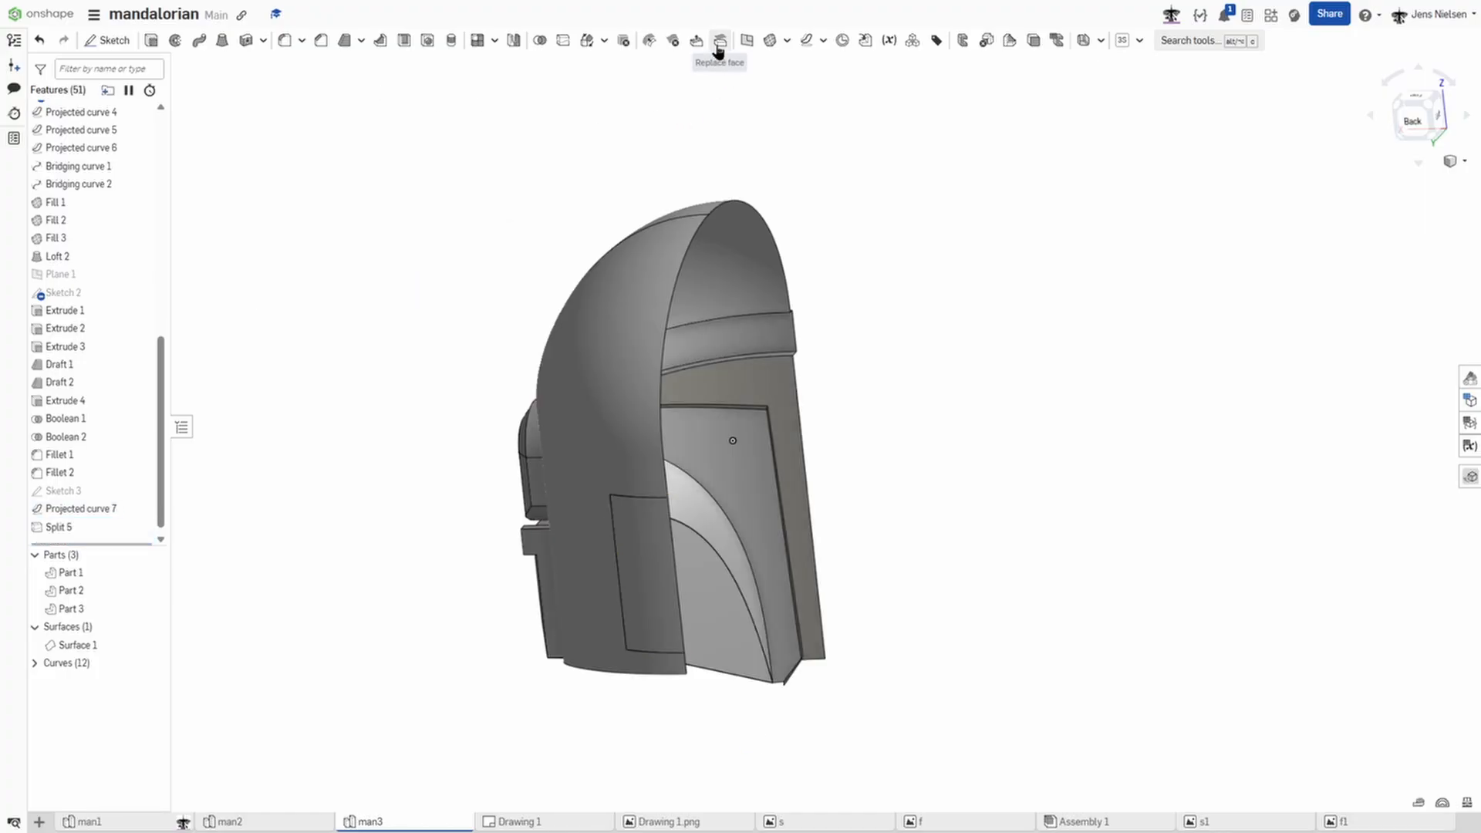
# Step: Delete the rectangular face enclosed by the panel outline, leaving the surface open
pyautogui.click(671, 44)
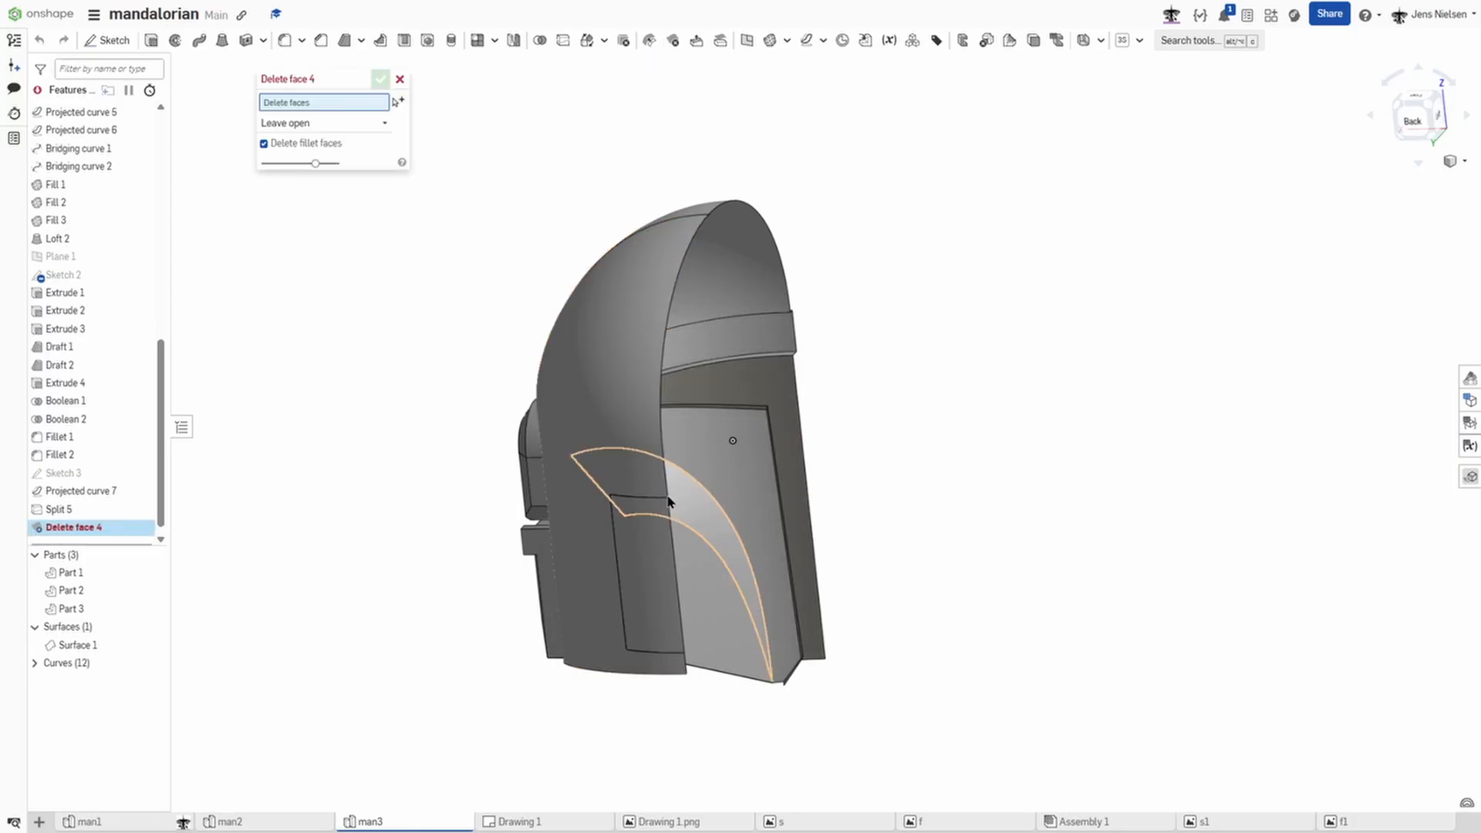
pyautogui.click(654, 532)
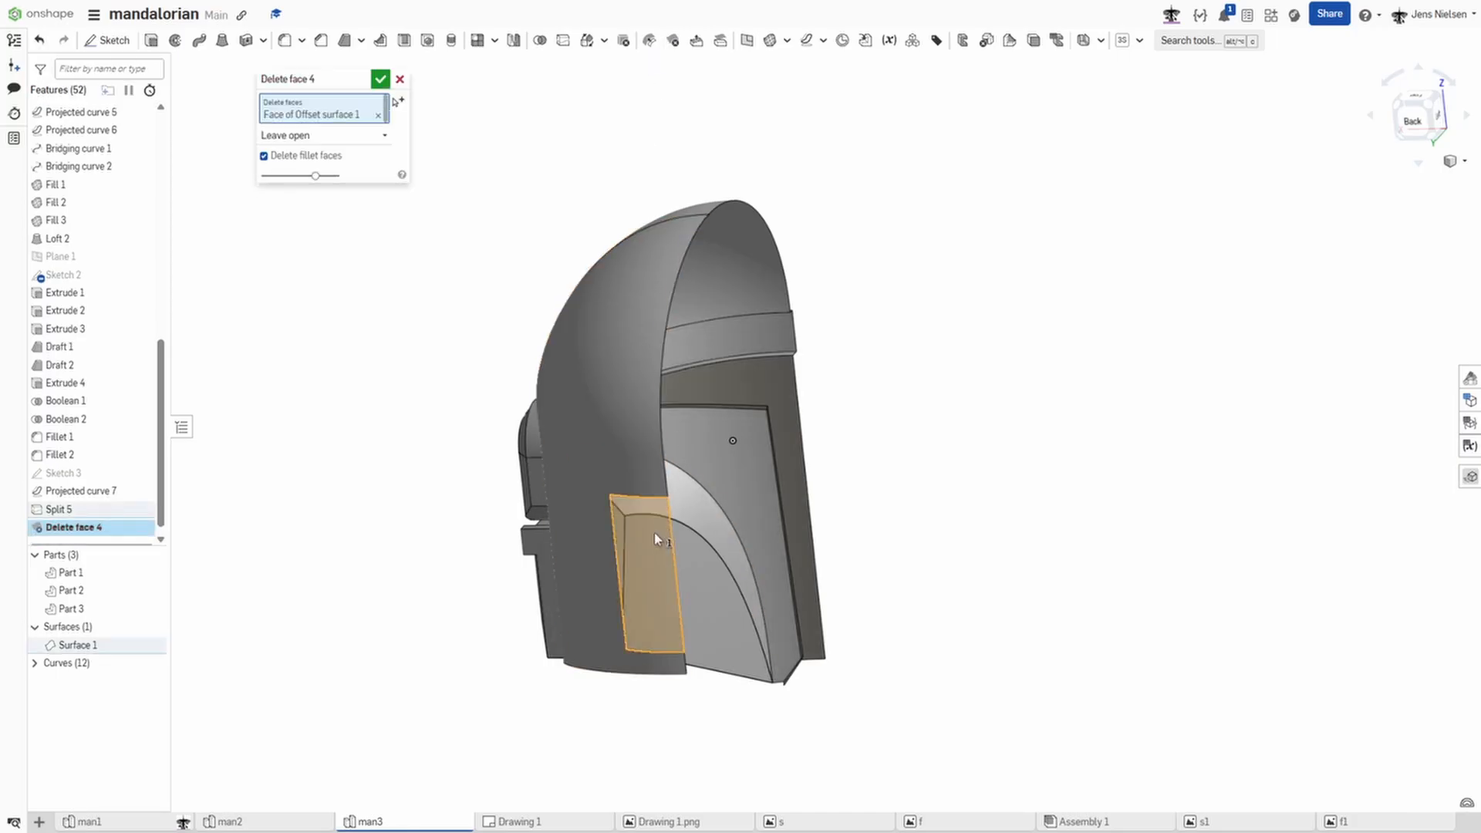
pyautogui.click(384, 80)
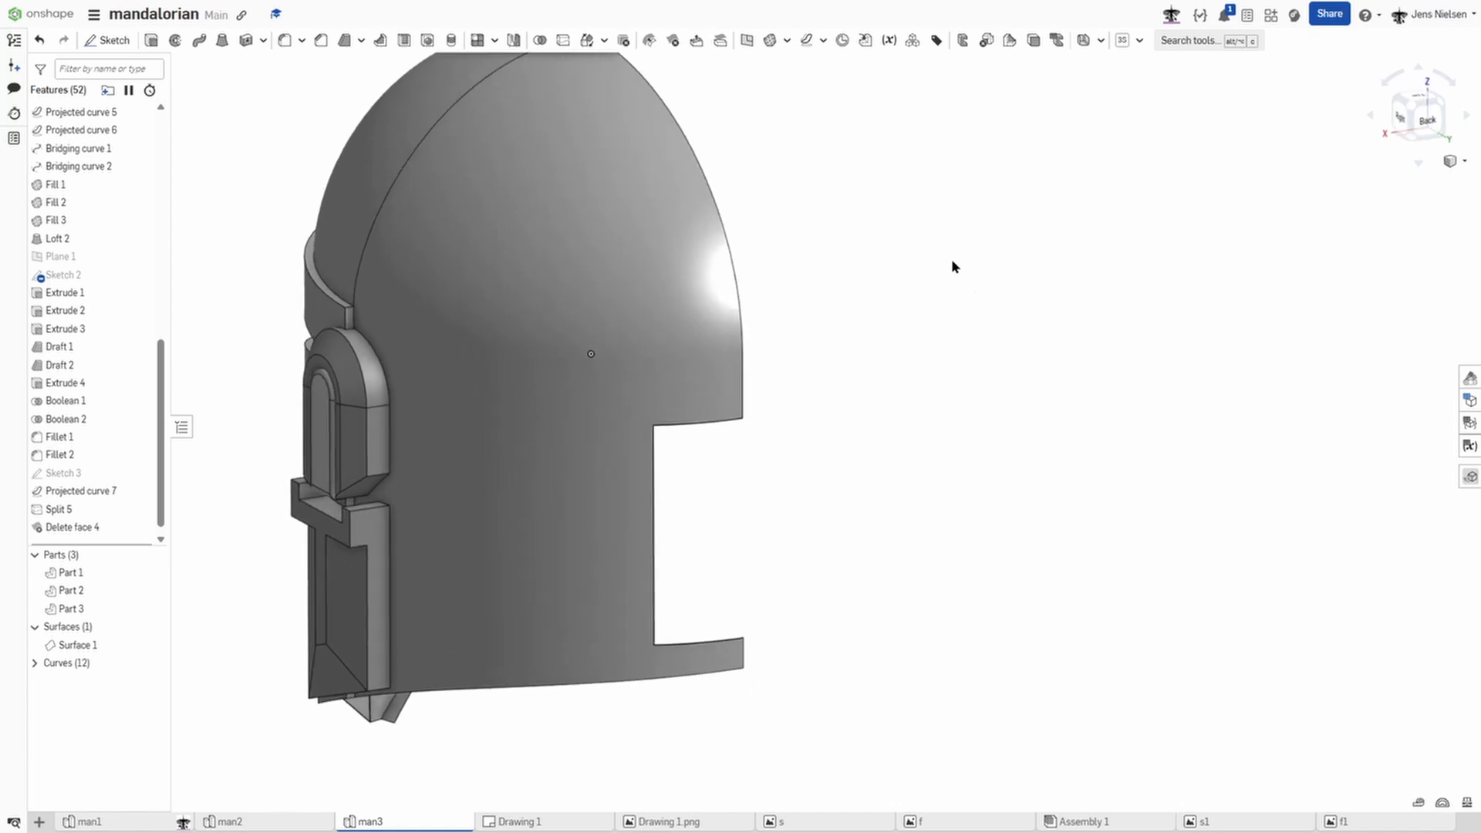
# Step: Start an Offset curve from the top, vertical and bottom edges of the rectangular opening at a distance of 4 mm
pyautogui.click(823, 42)
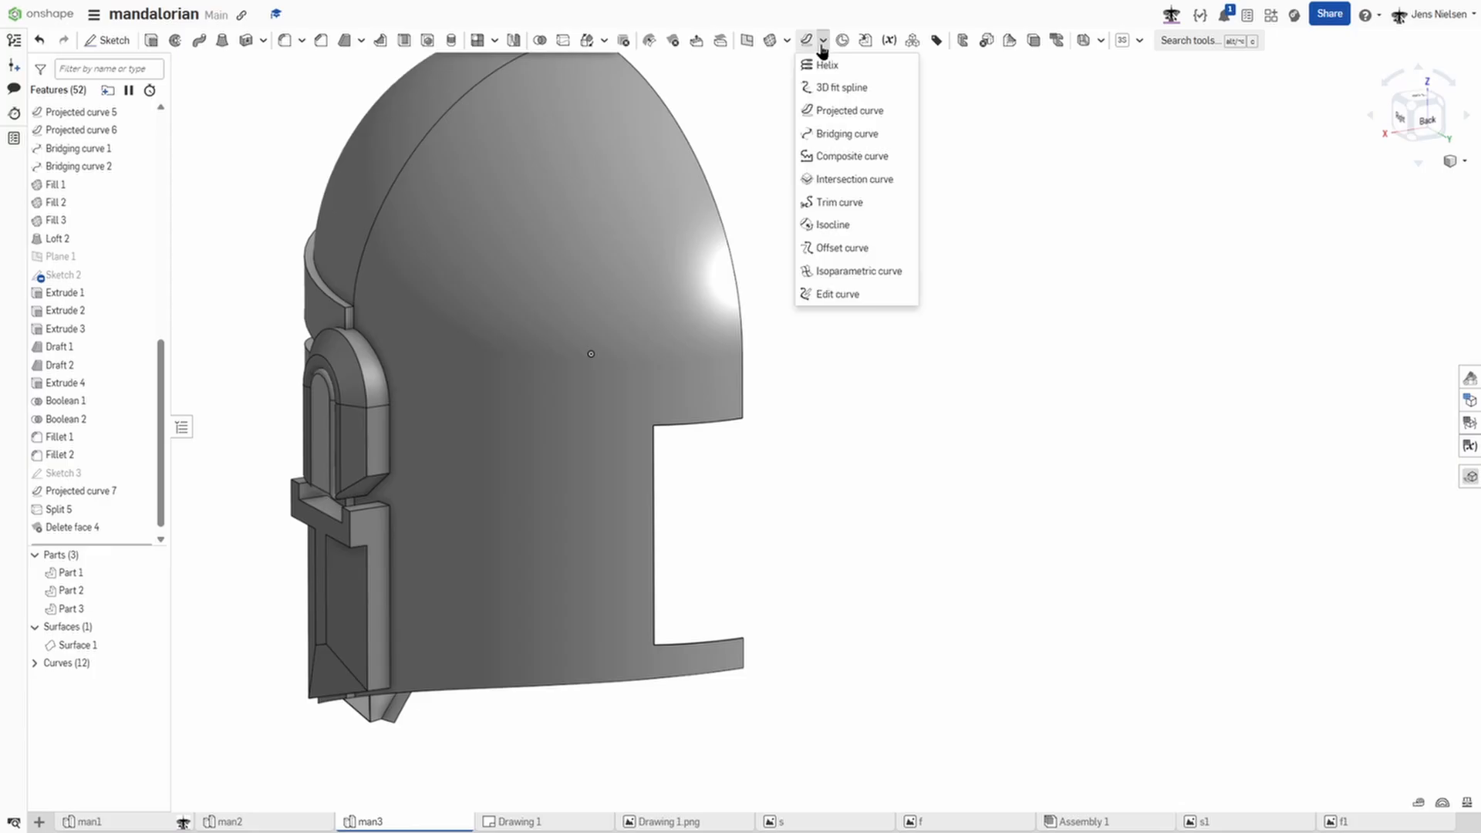
pyautogui.click(839, 247)
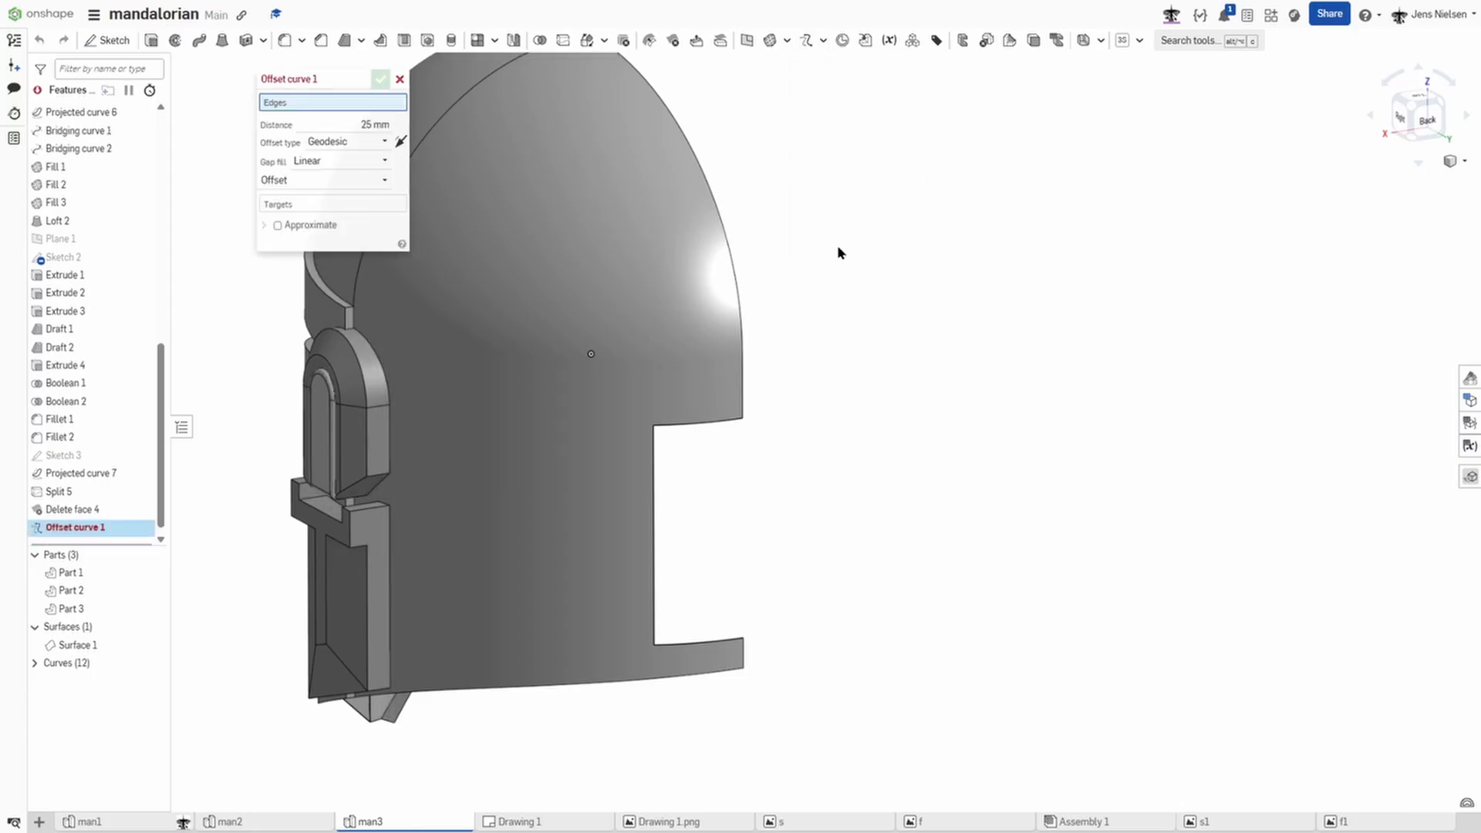
pyautogui.click(719, 423)
pyautogui.click(656, 474)
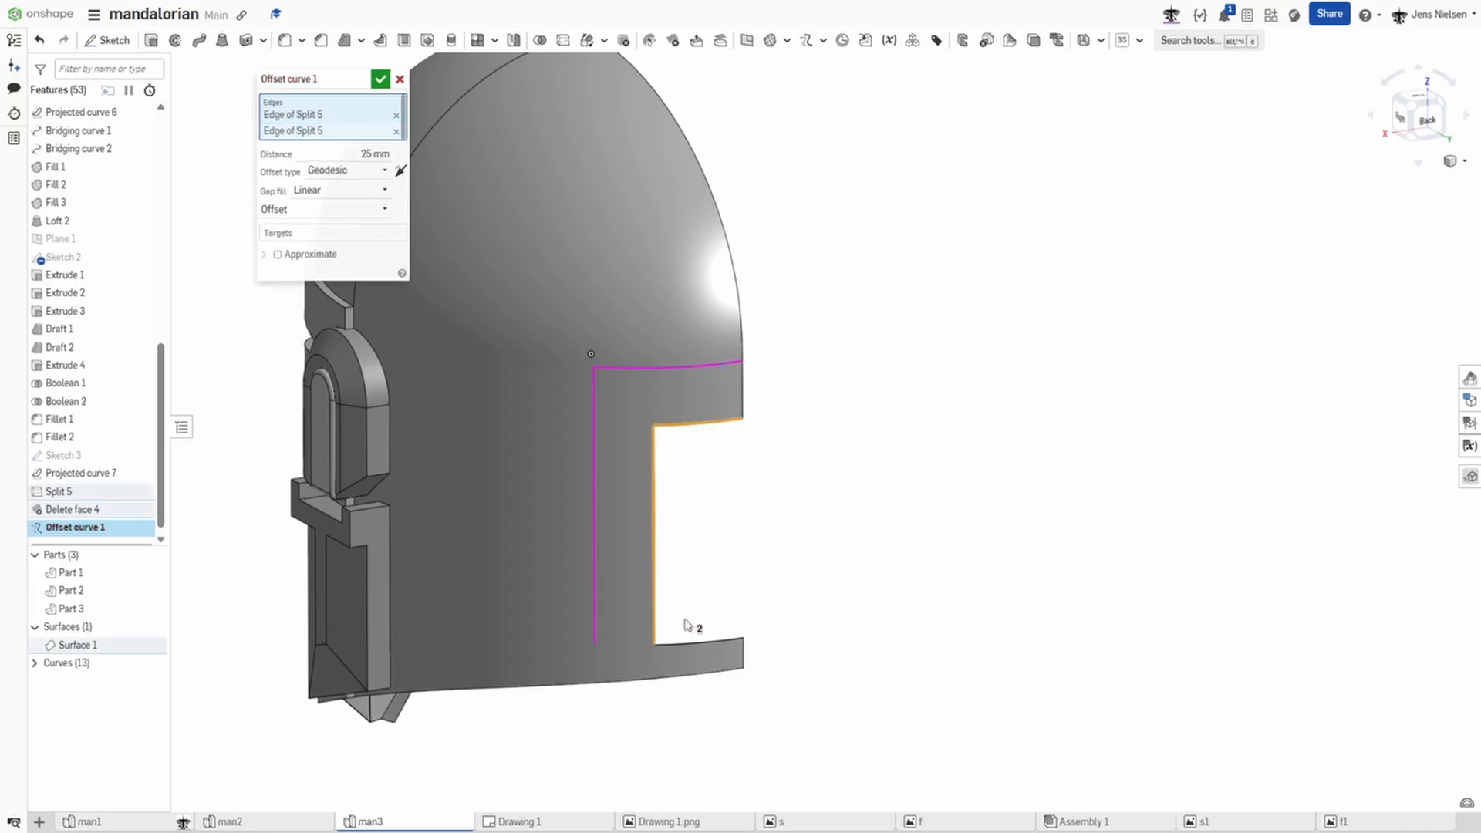
pyautogui.click(700, 644)
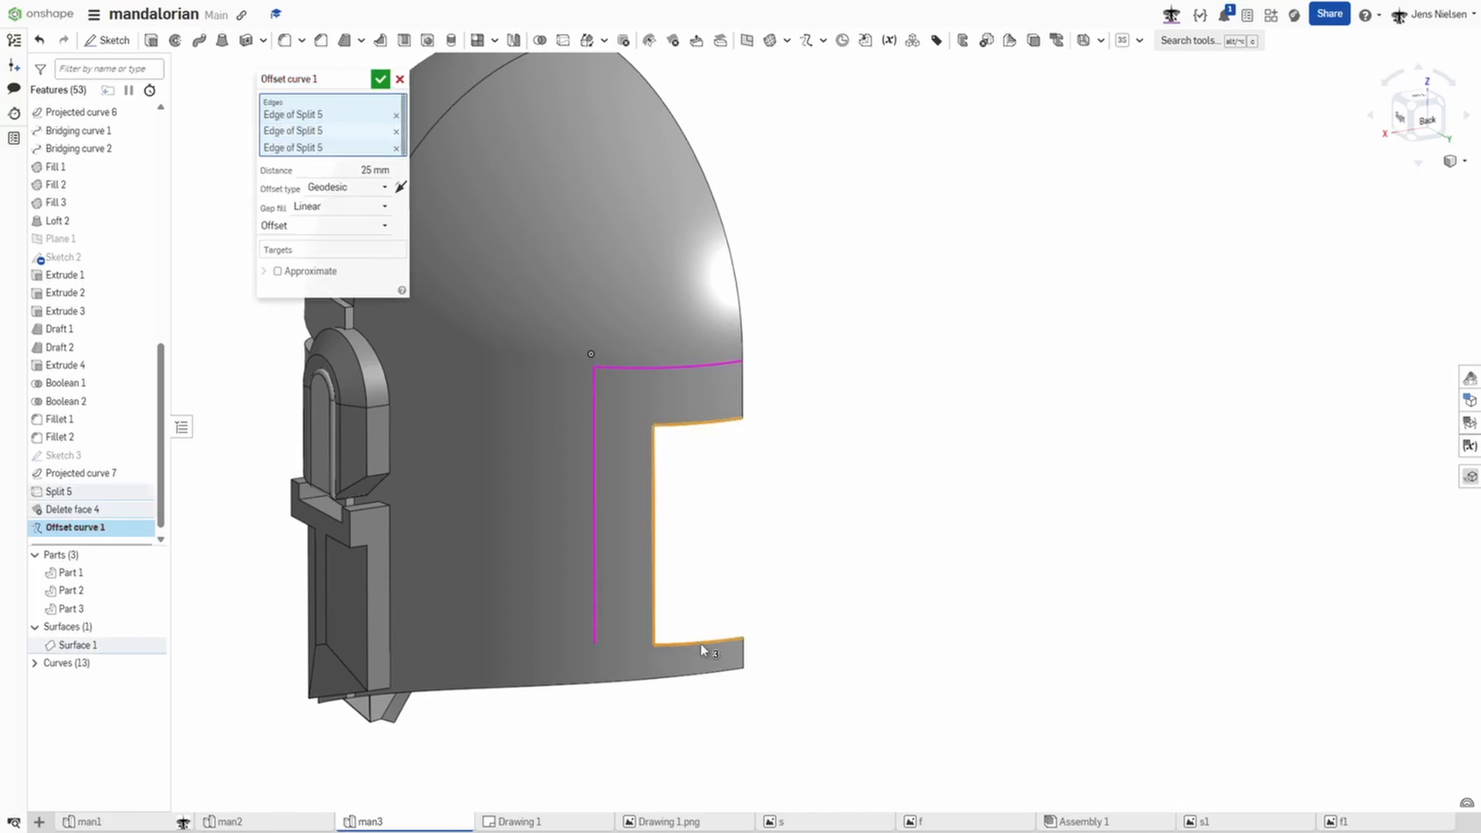
pyautogui.click(369, 169)
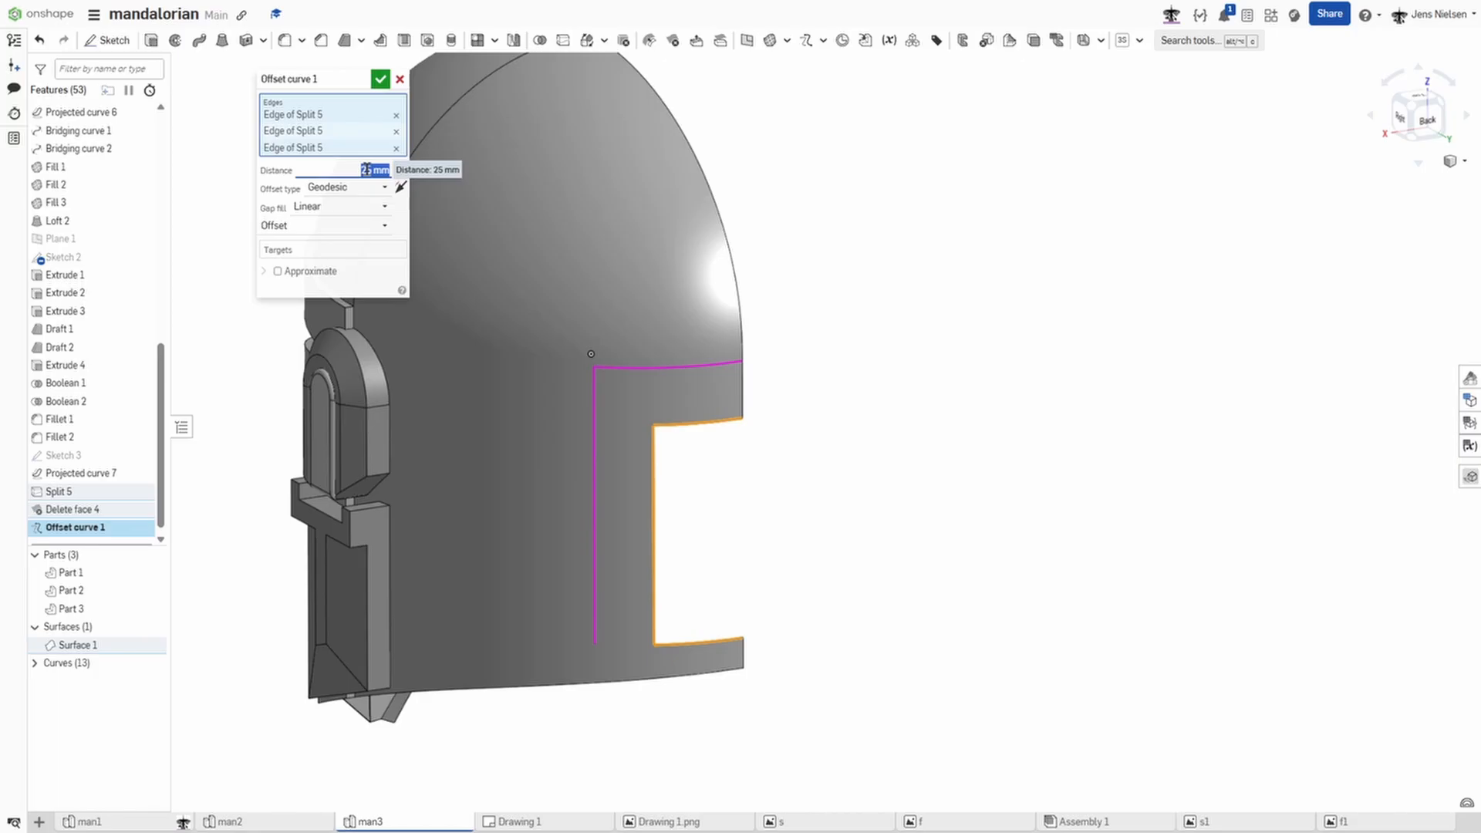
pyautogui.write('4')
pyautogui.press('Tab')
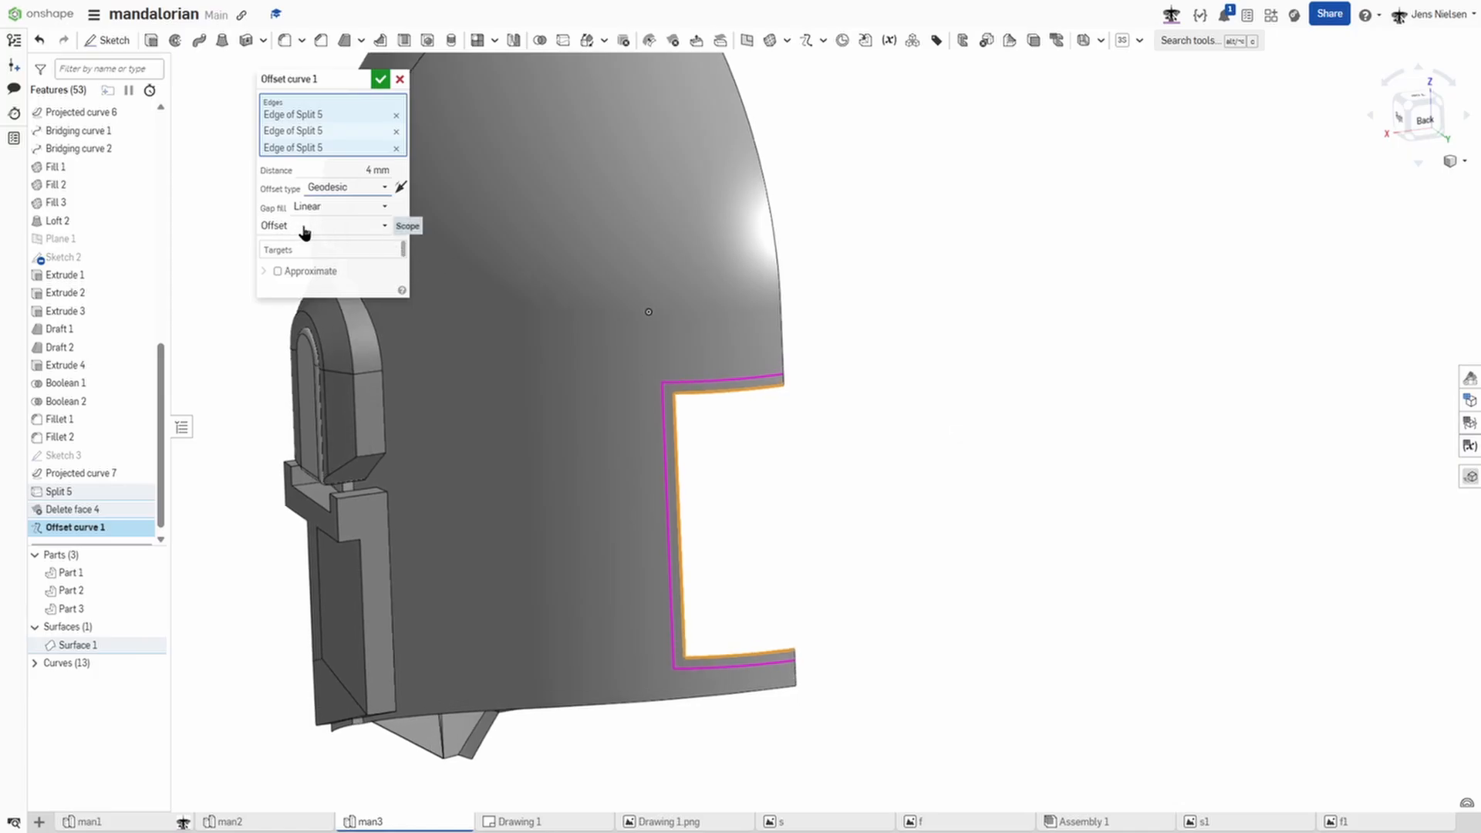
# Step: Set the offset curve to Offset, extend, and split with the helmet's back face as target and accept it
pyautogui.click(381, 225)
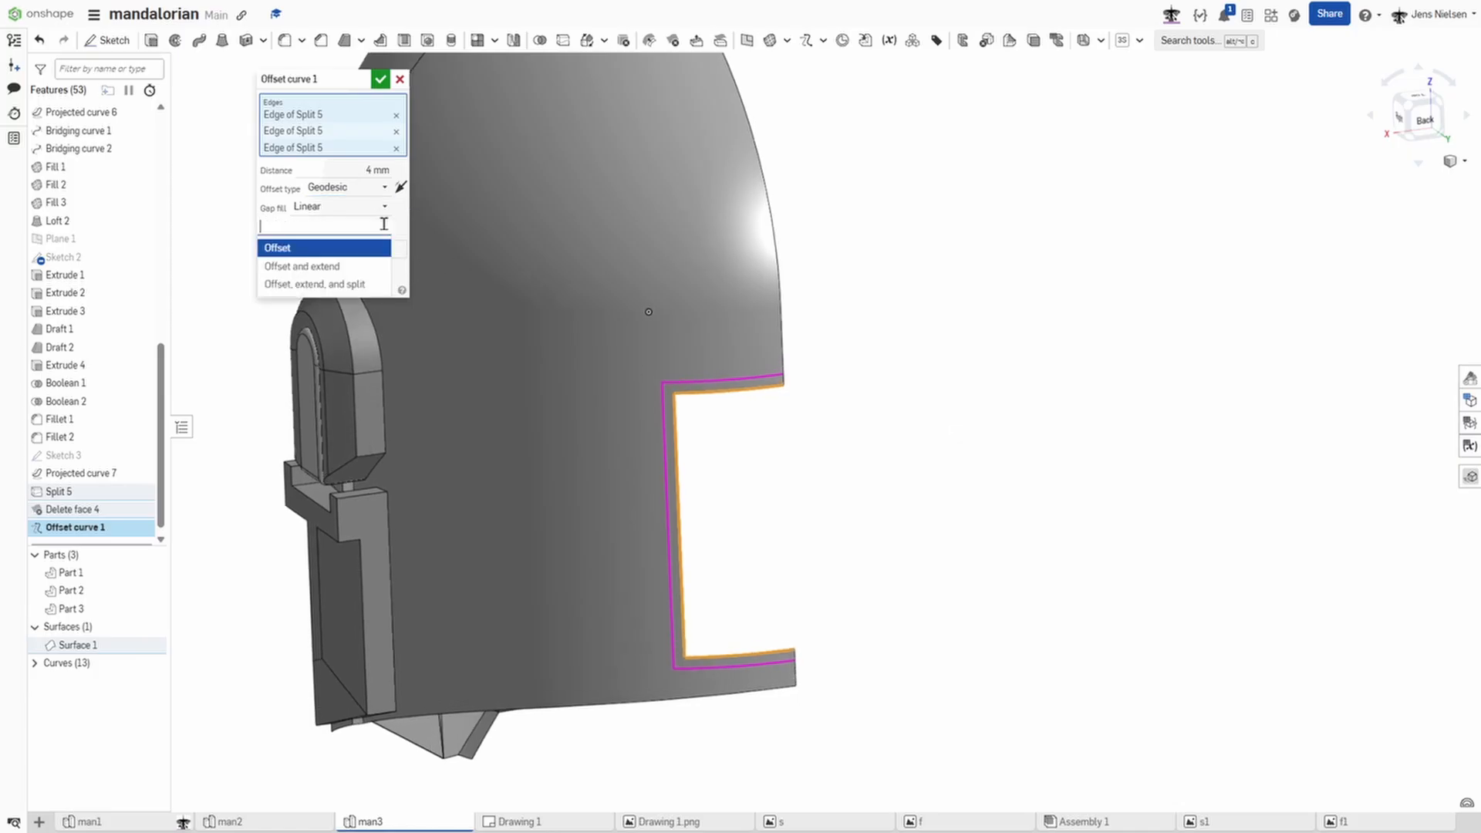
pyautogui.click(350, 285)
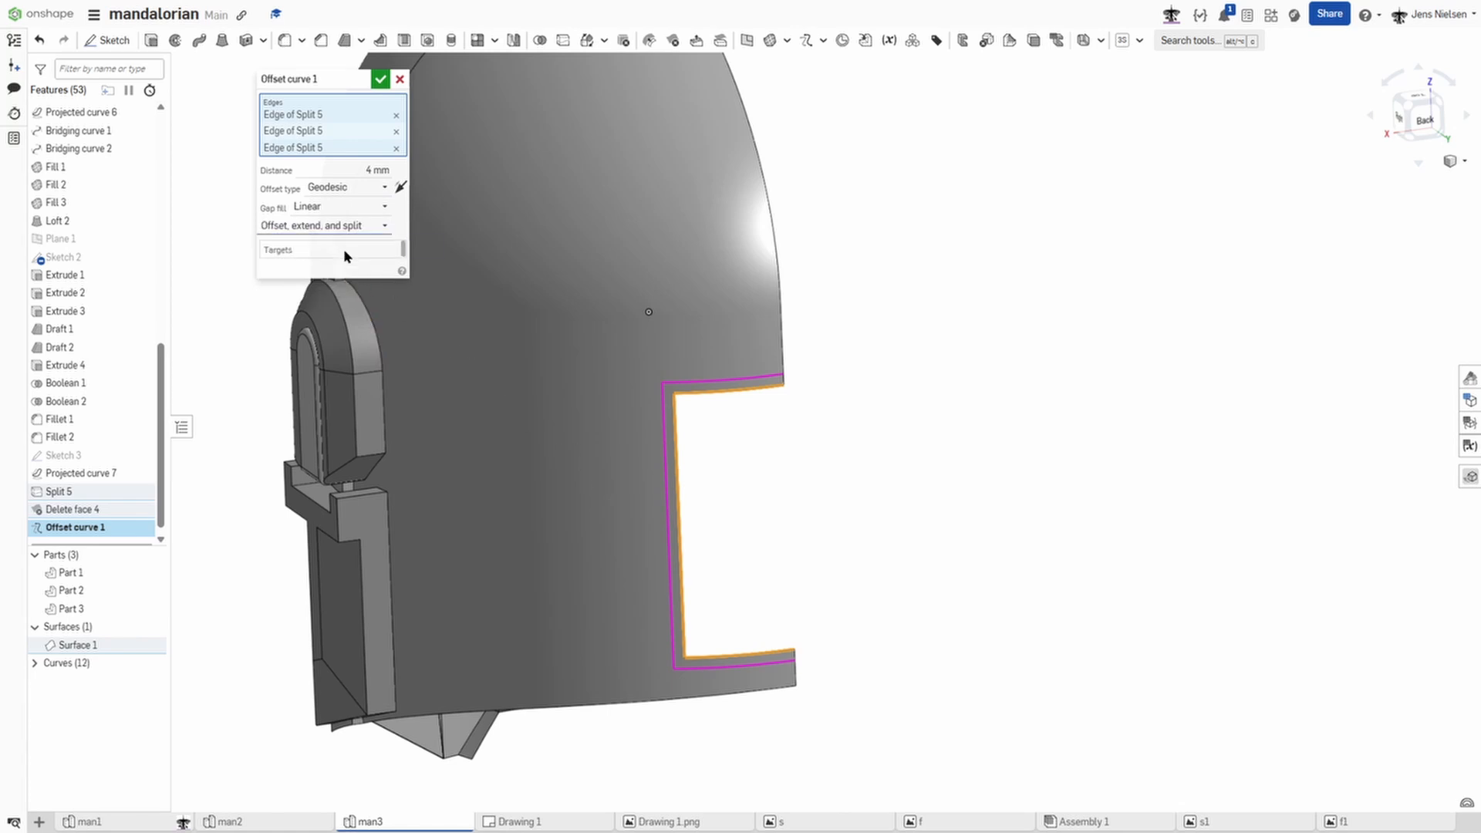
pyautogui.click(344, 252)
pyautogui.click(608, 447)
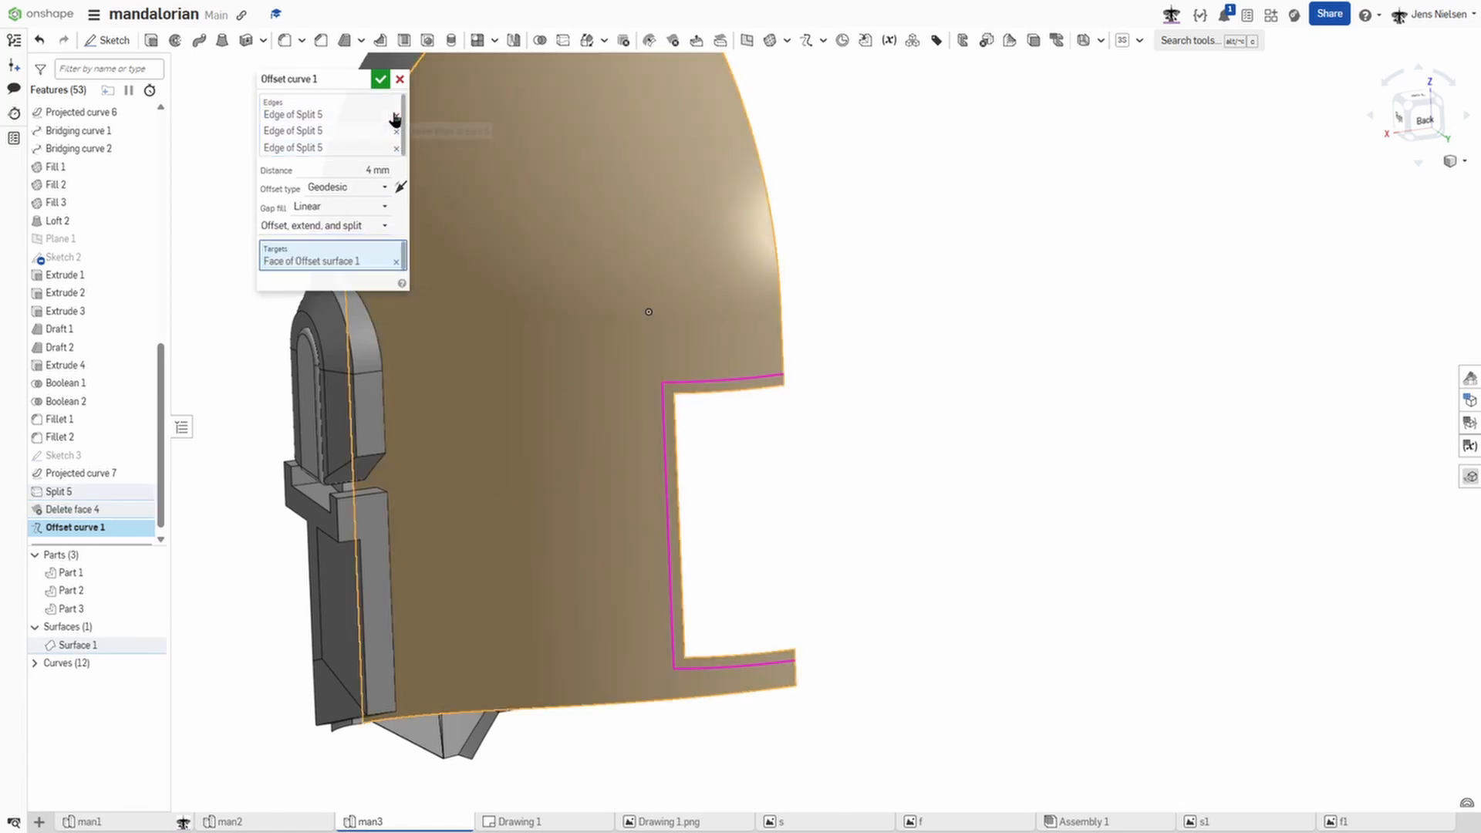
pyautogui.click(380, 77)
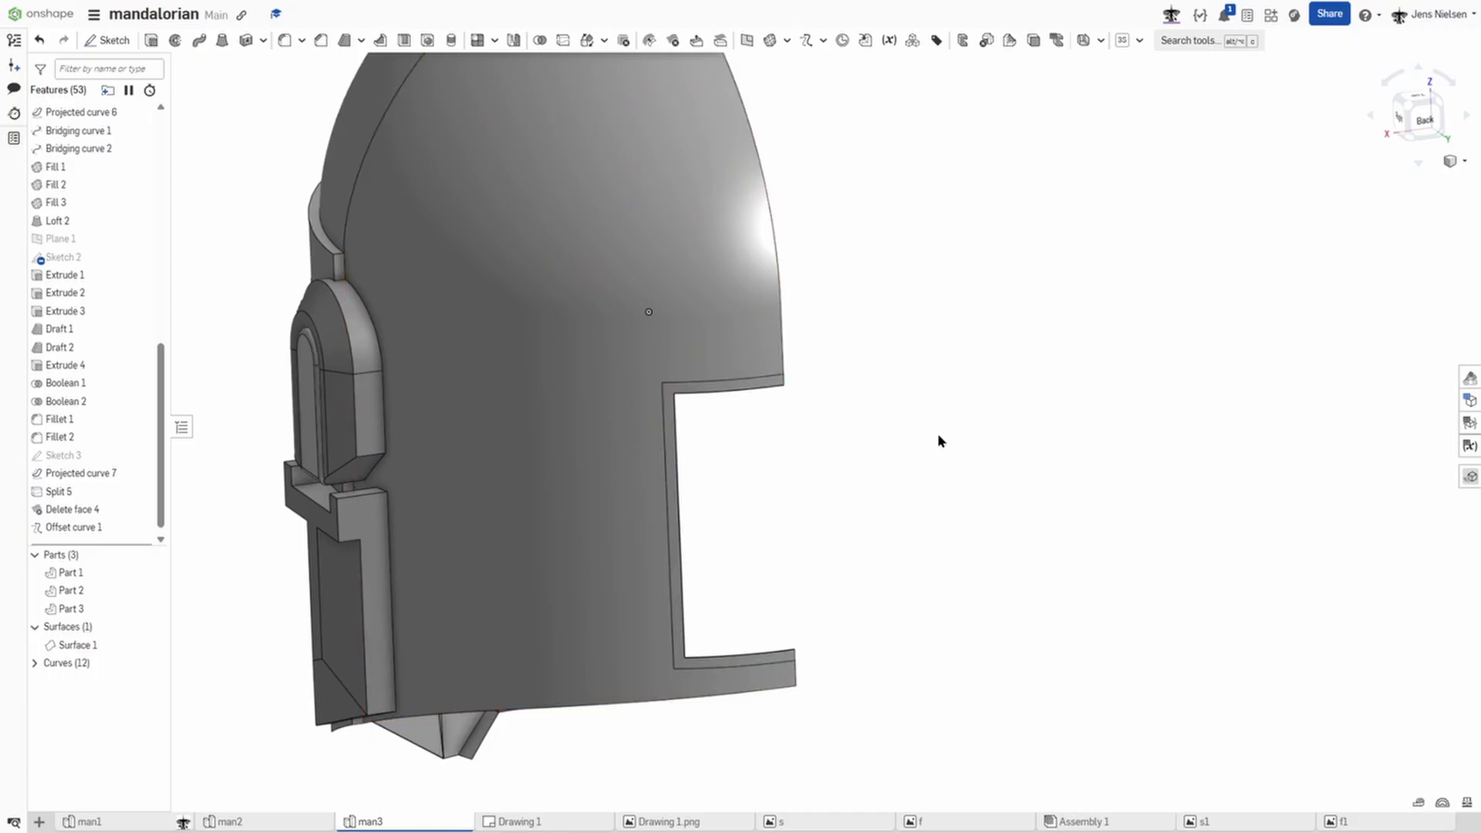
# Step: Use Move face to offset the narrow border around the rear opening 4 mm outward
pyautogui.moveTo(938, 436); pyautogui.dragTo(860, 259, button='right')
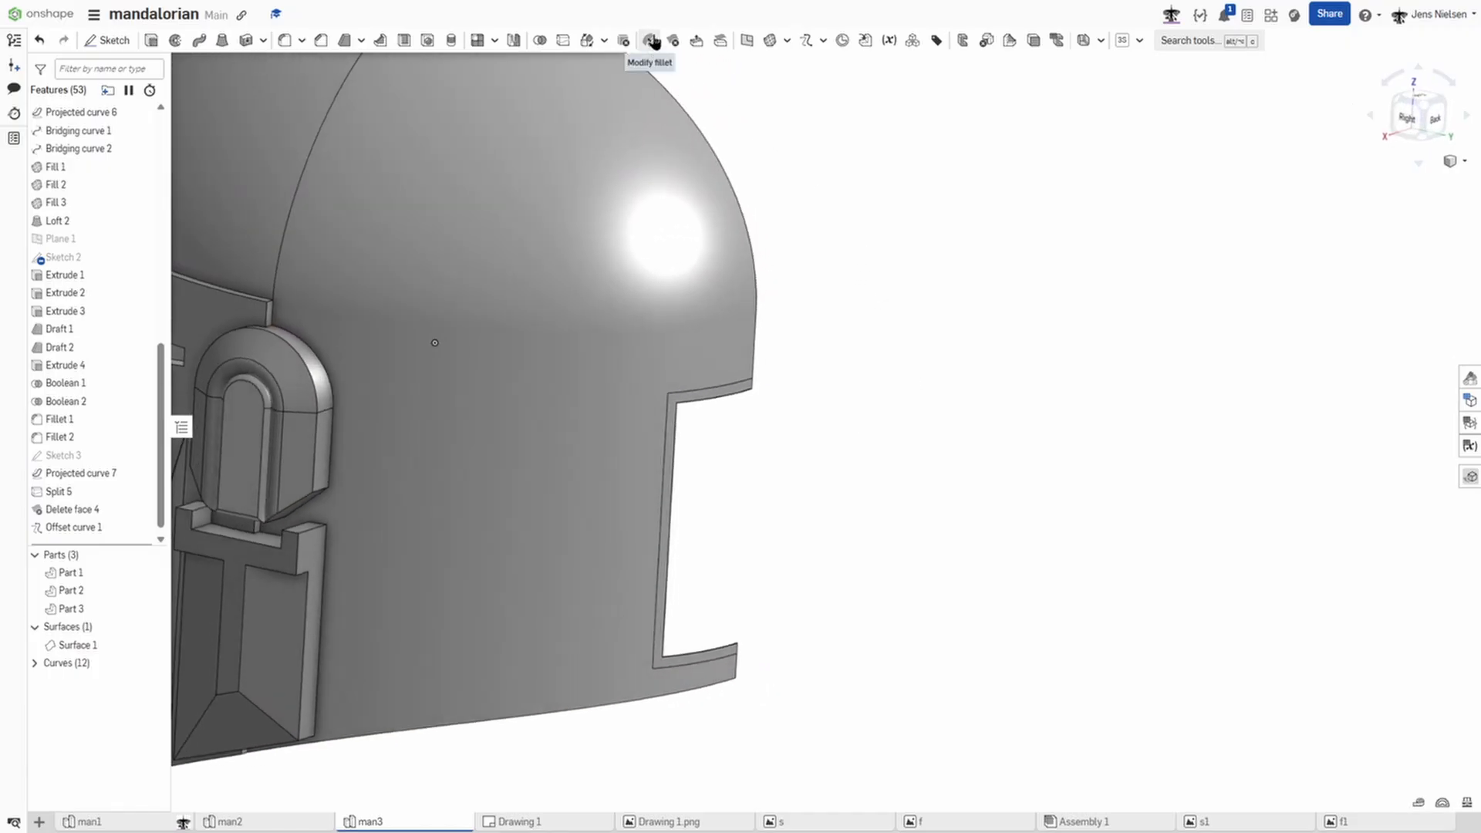
pyautogui.click(697, 40)
pyautogui.scroll(2, 864, 293)
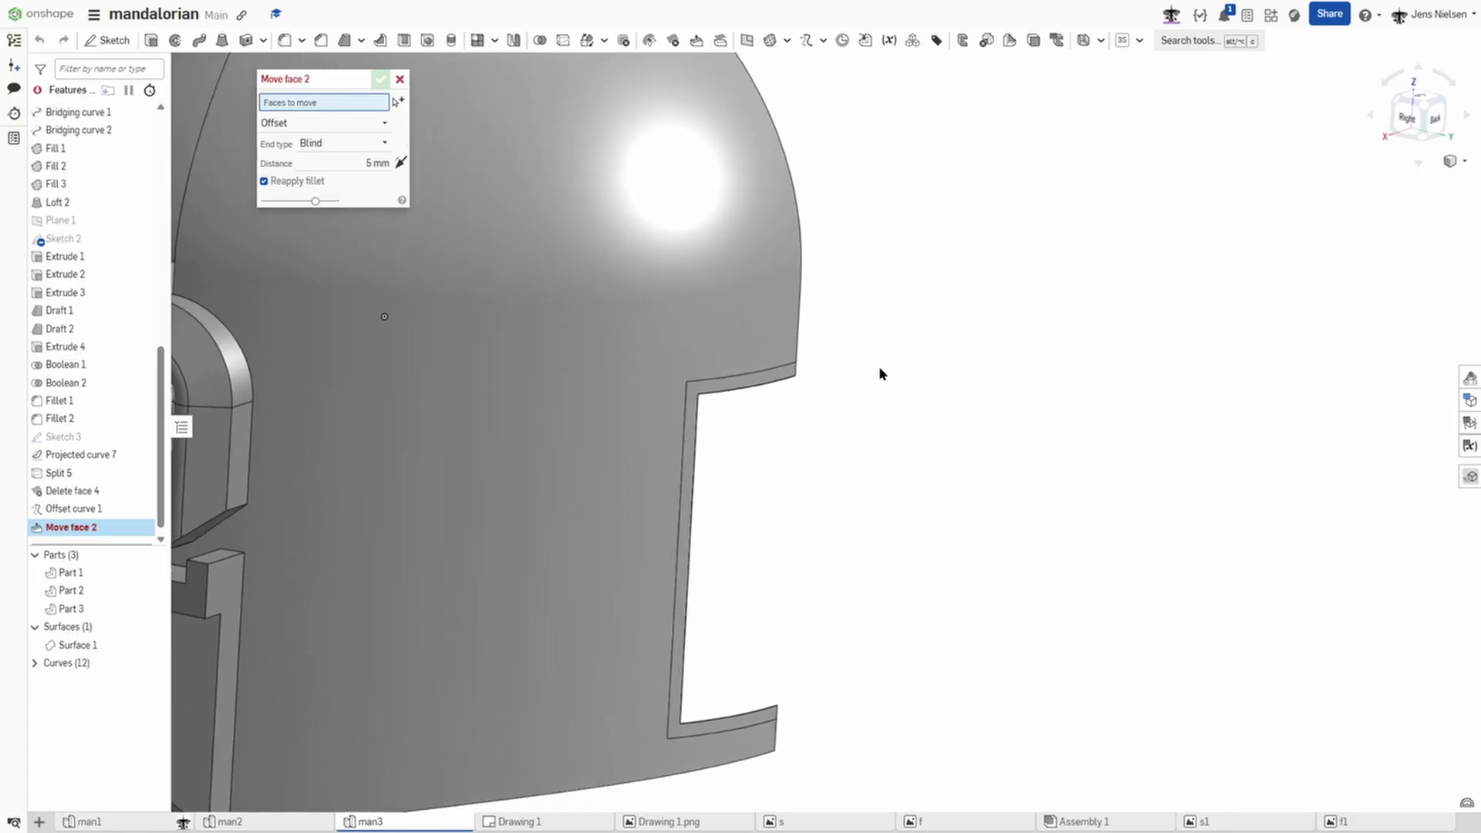
pyautogui.scroll(2, 880, 368)
pyautogui.click(780, 367)
pyautogui.scroll(-1, 909, 394)
pyautogui.moveTo(910, 395); pyautogui.dragTo(916, 393, button='right')
pyautogui.click(400, 176)
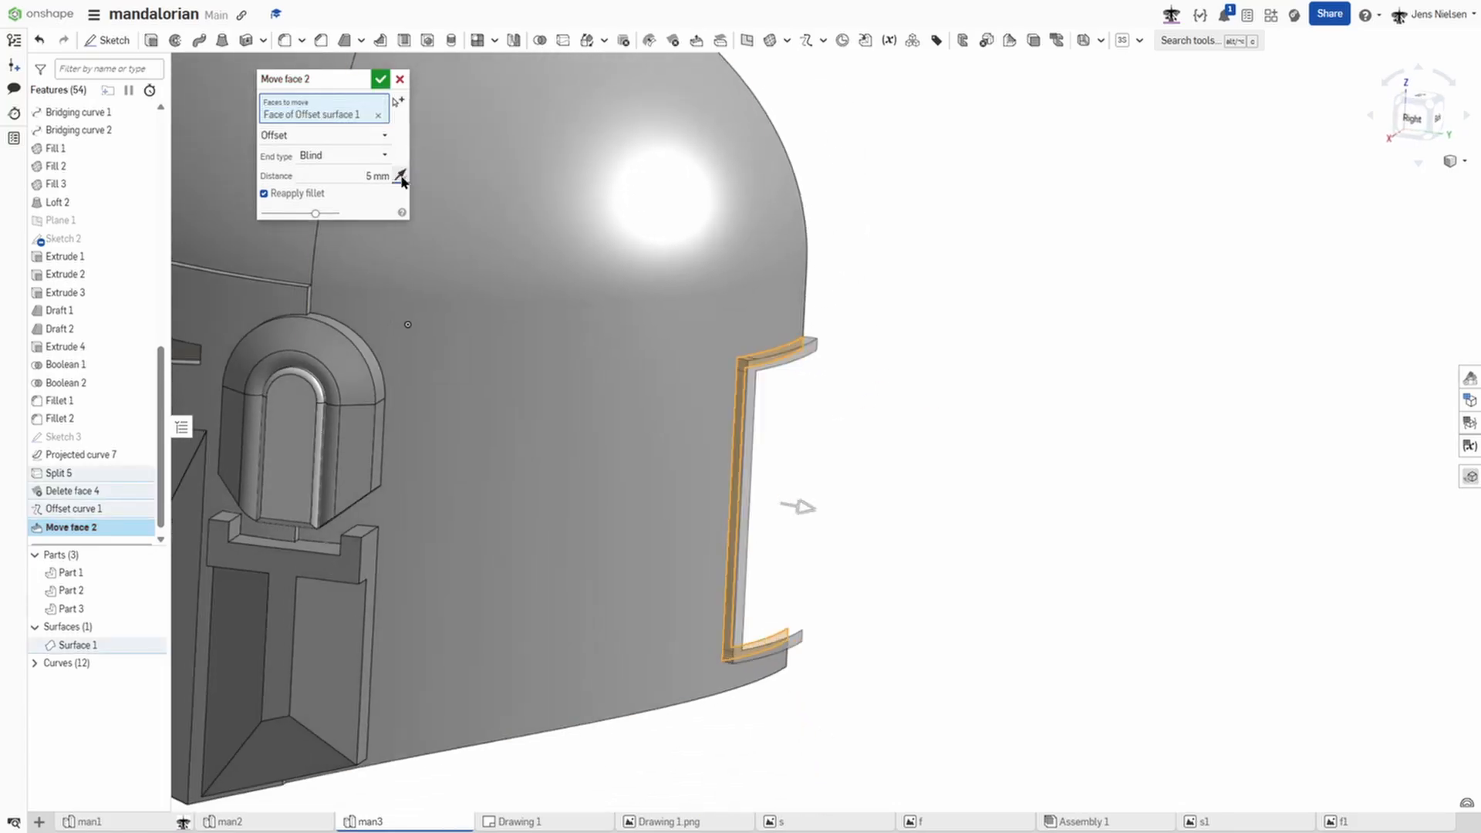
pyautogui.click(366, 181)
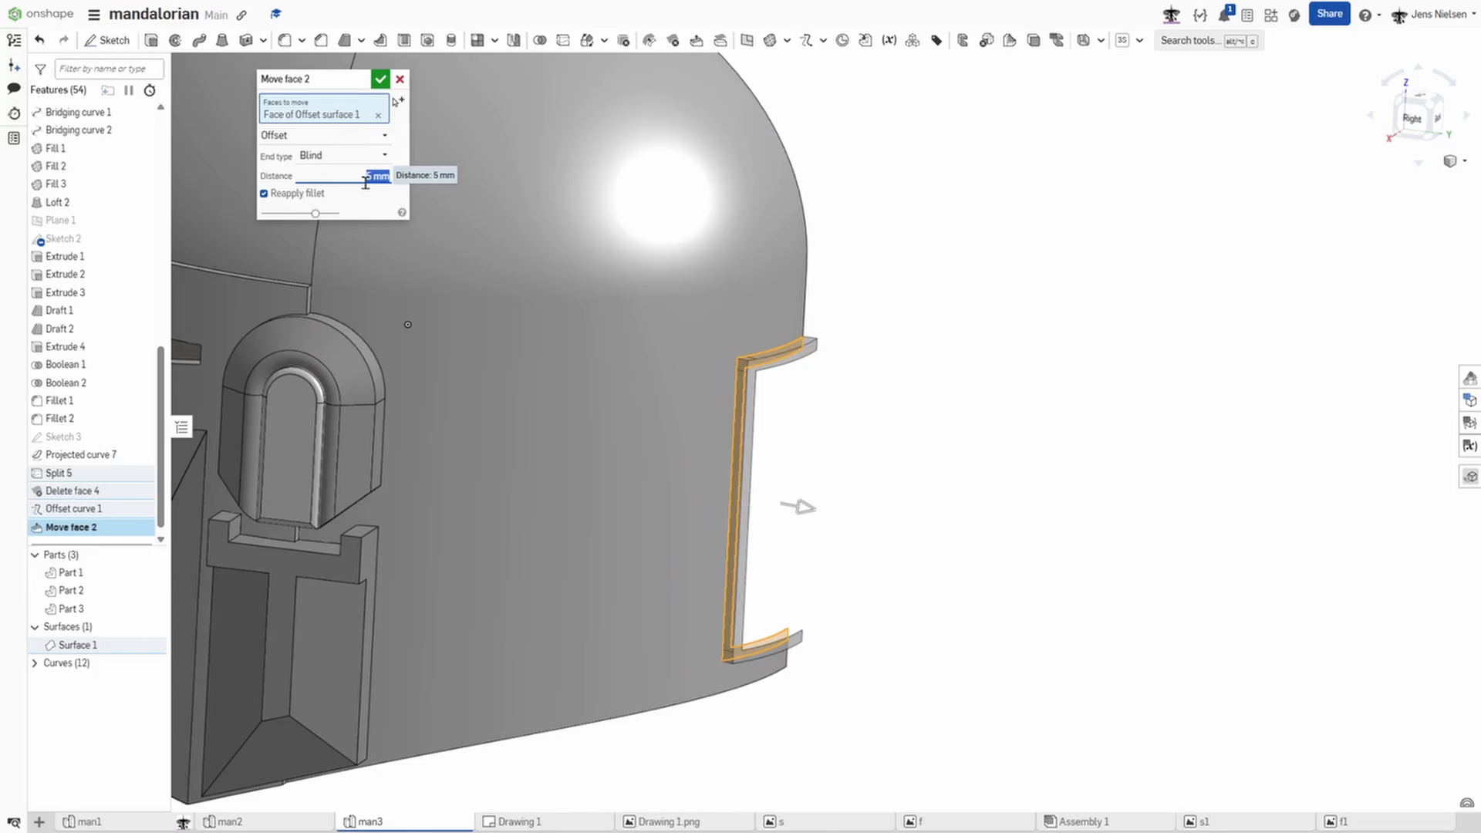
pyautogui.write('4')
pyautogui.press('Tab')
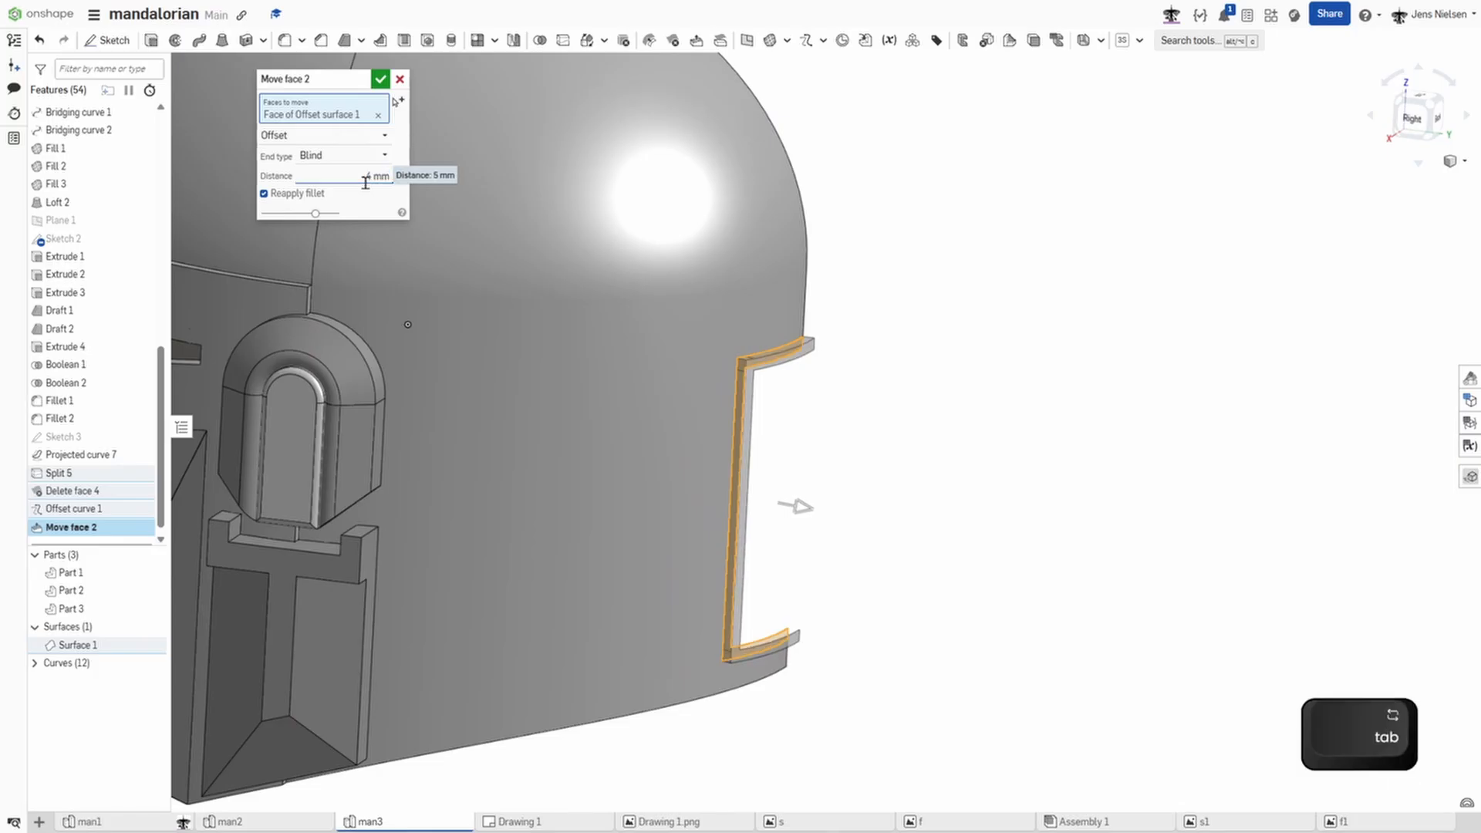
pyautogui.click(380, 78)
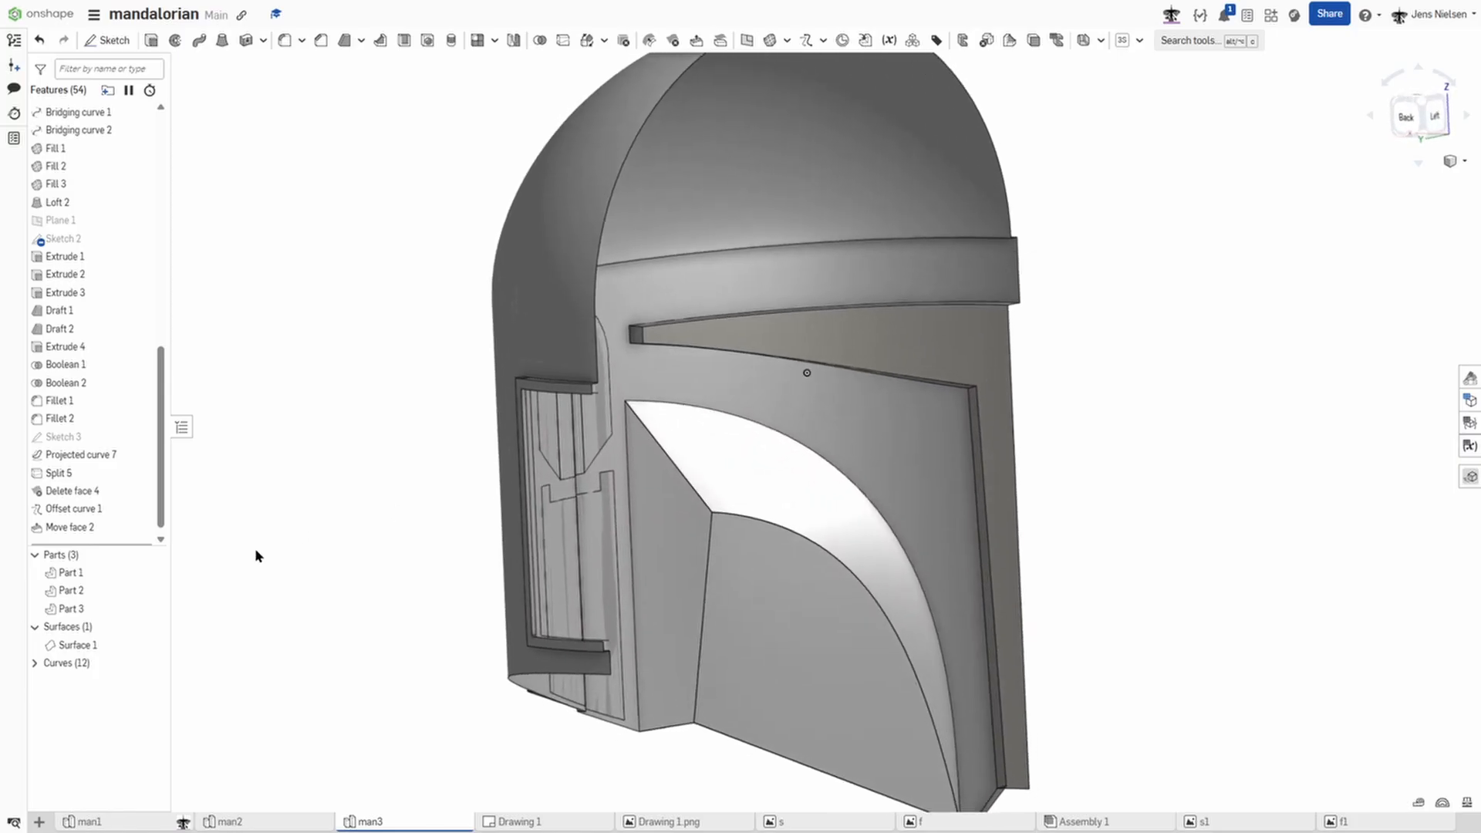
# Step: Start a sketch on the Right plane and view it head-on
pyautogui.click(155, 663)
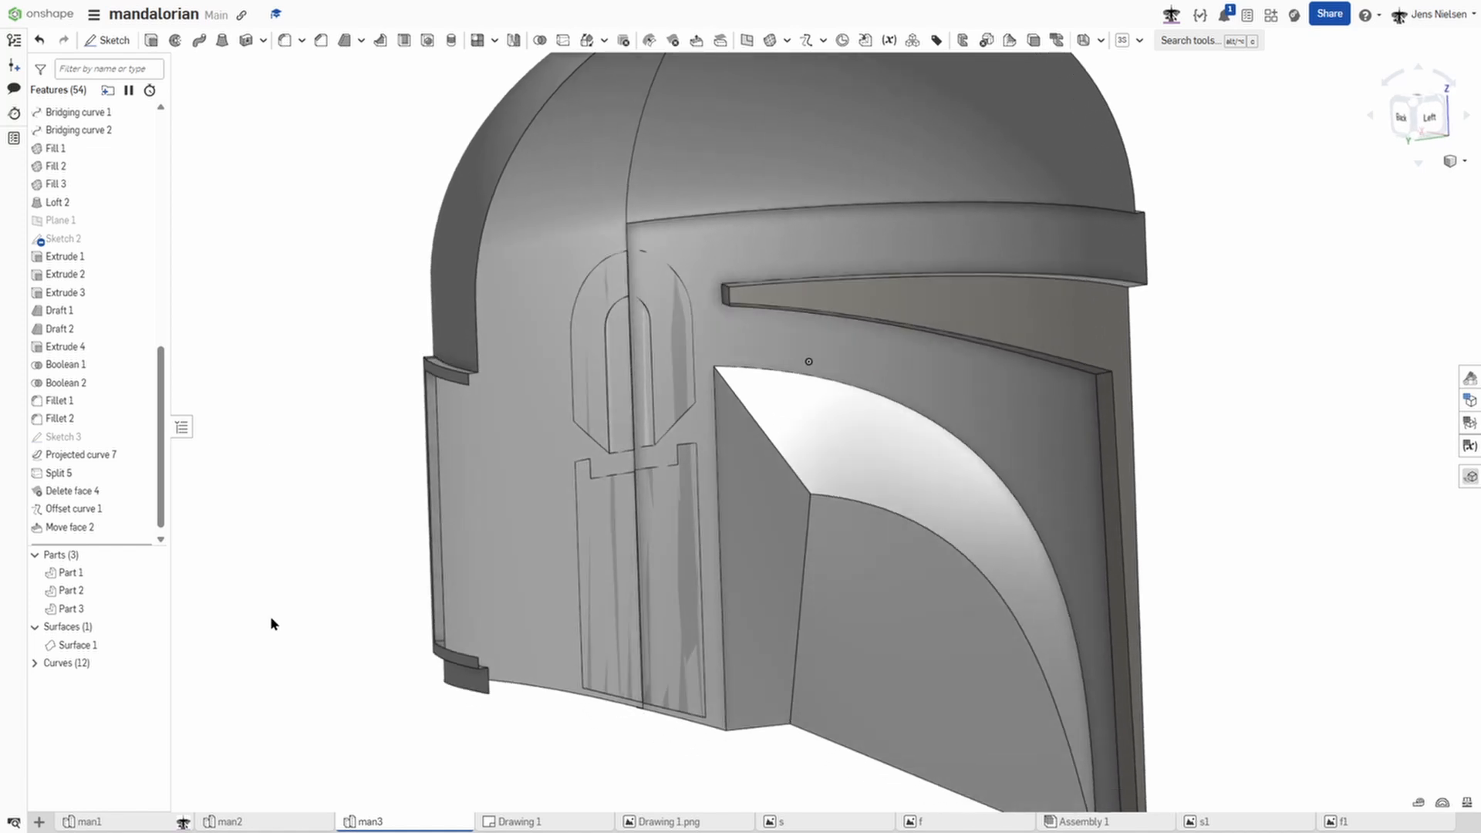
pyautogui.press('s')
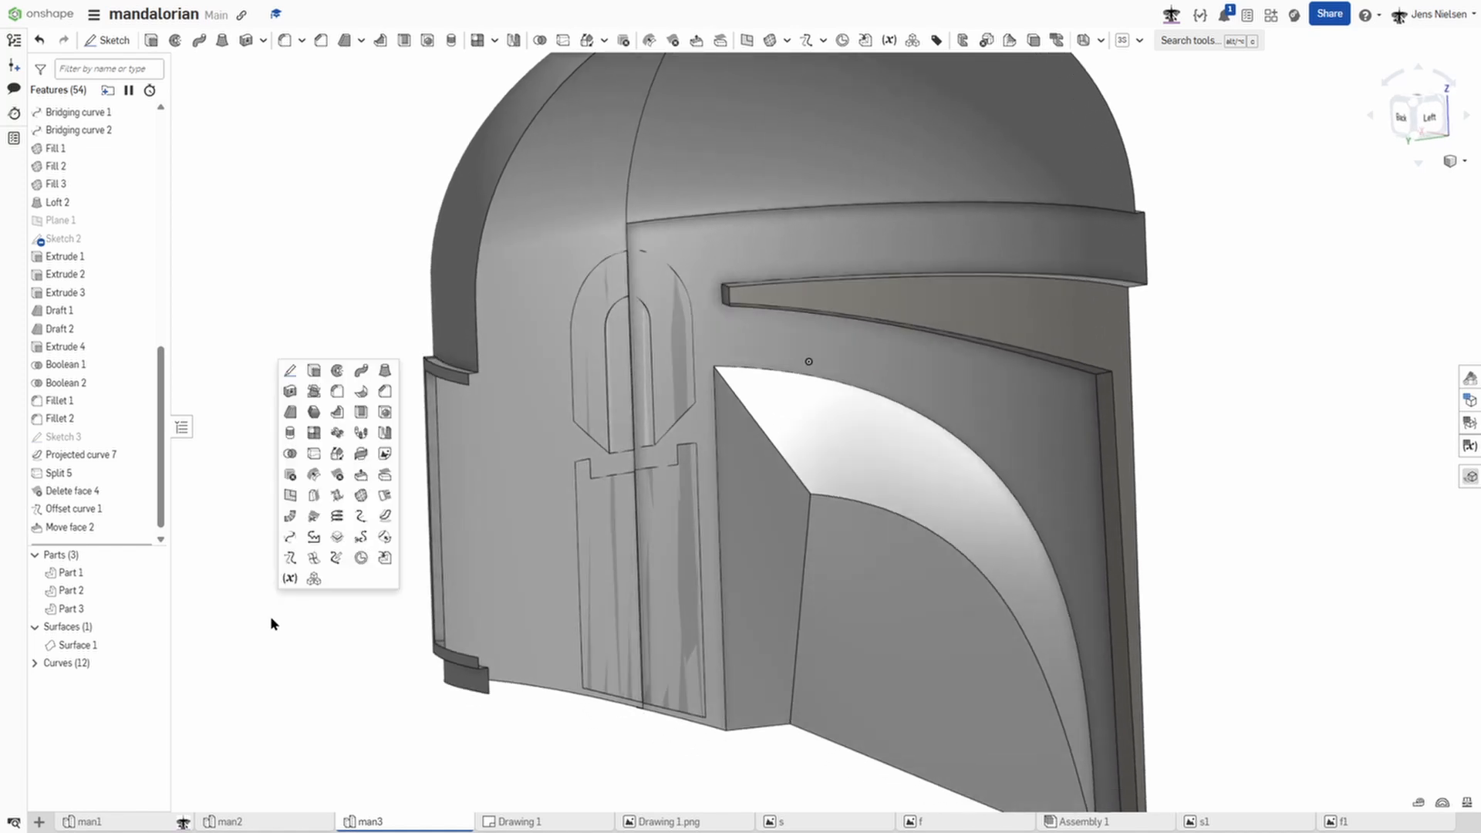
pyautogui.click(288, 371)
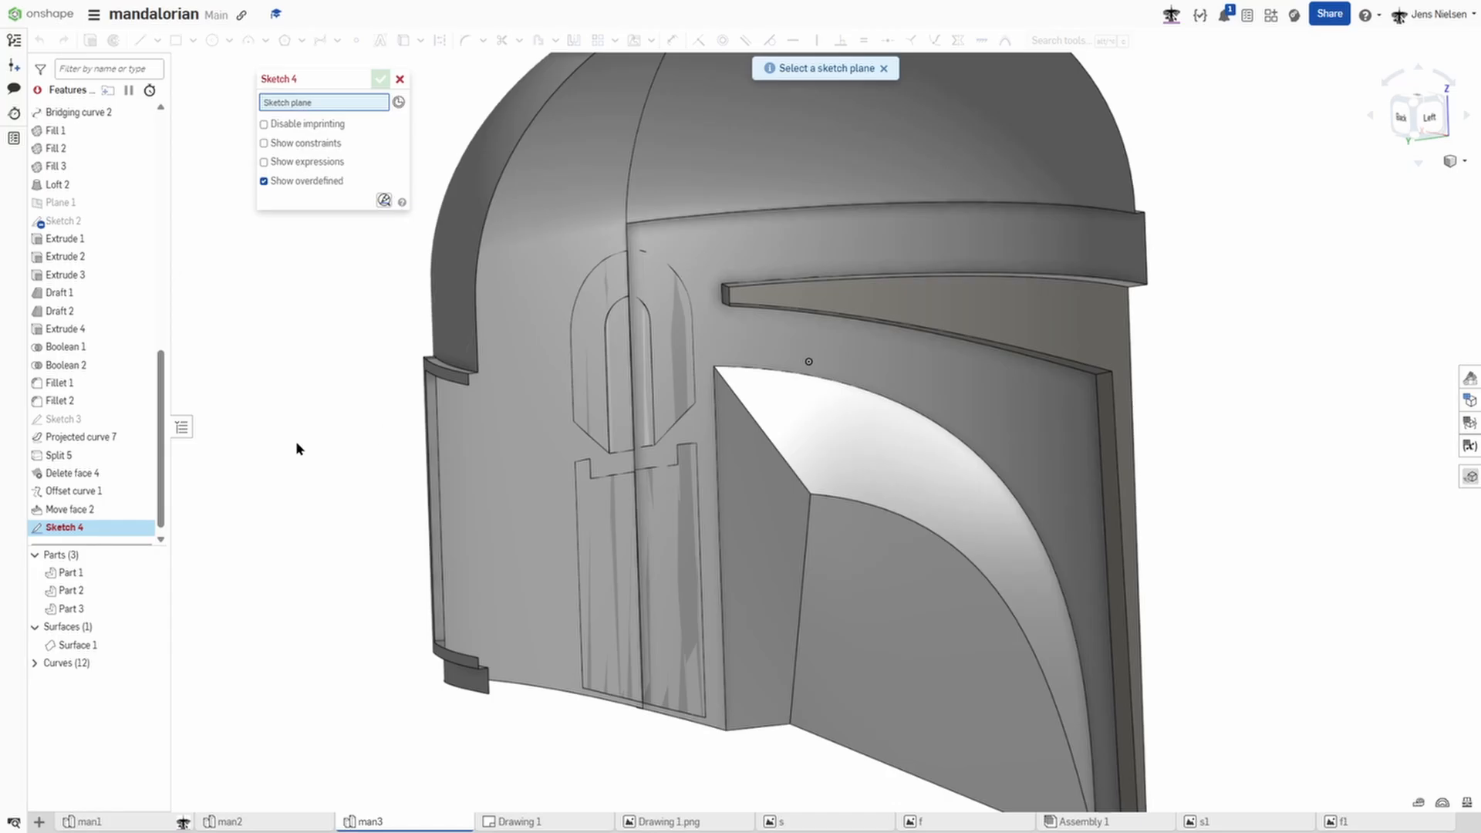
pyautogui.scroll(10, 142, 179)
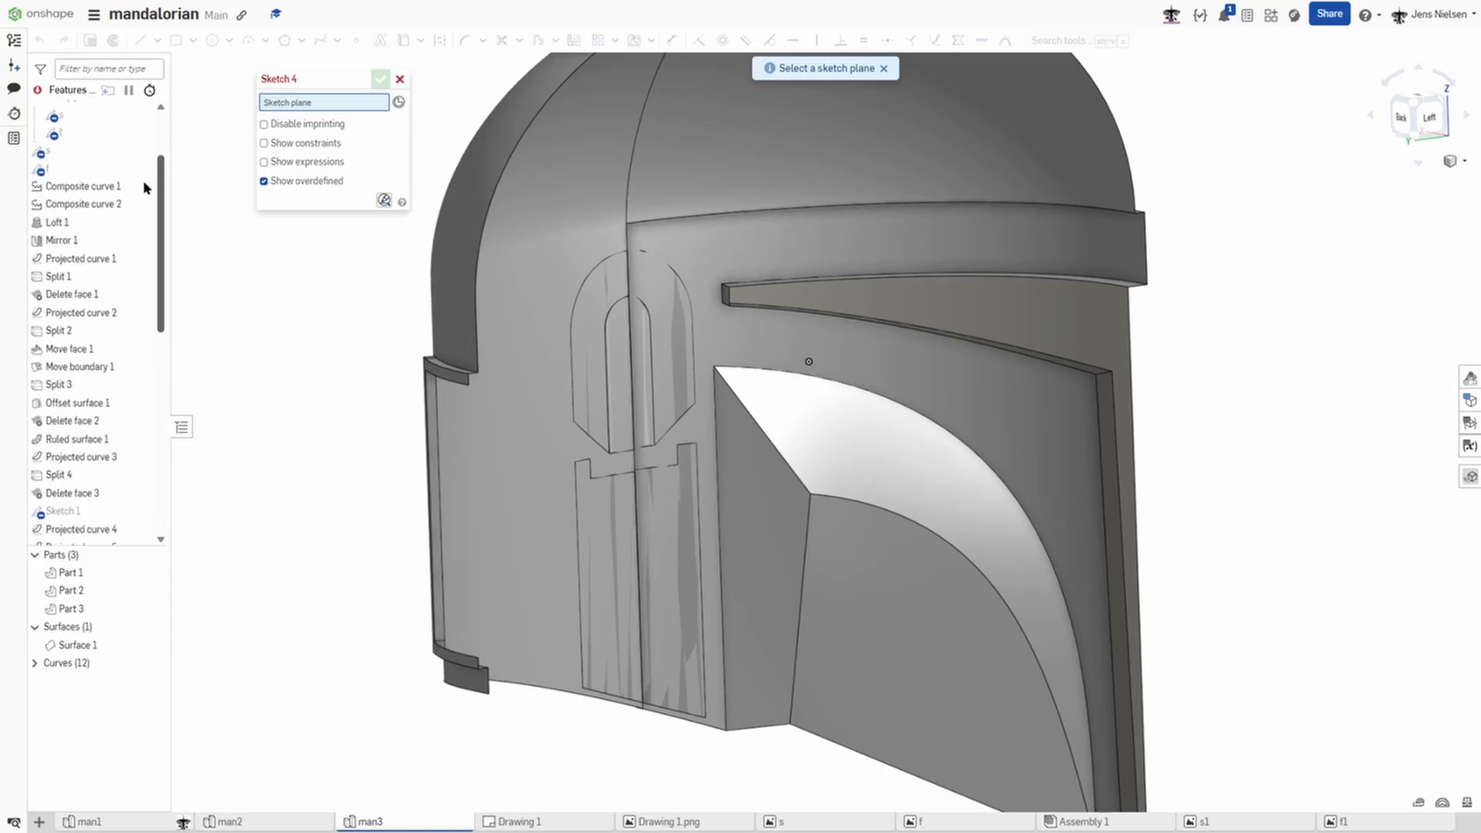
pyautogui.click(87, 179)
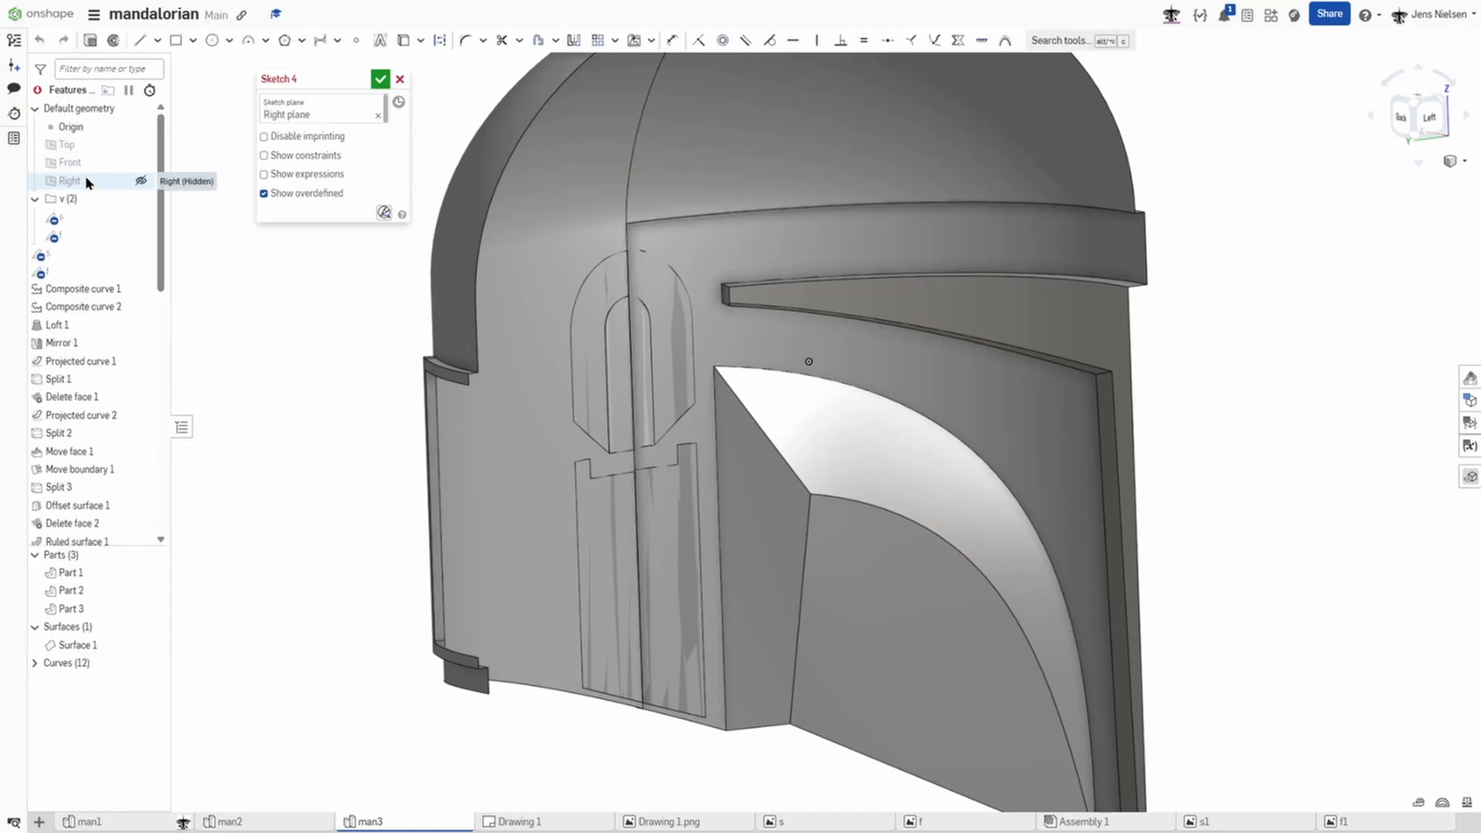
pyautogui.press('n')
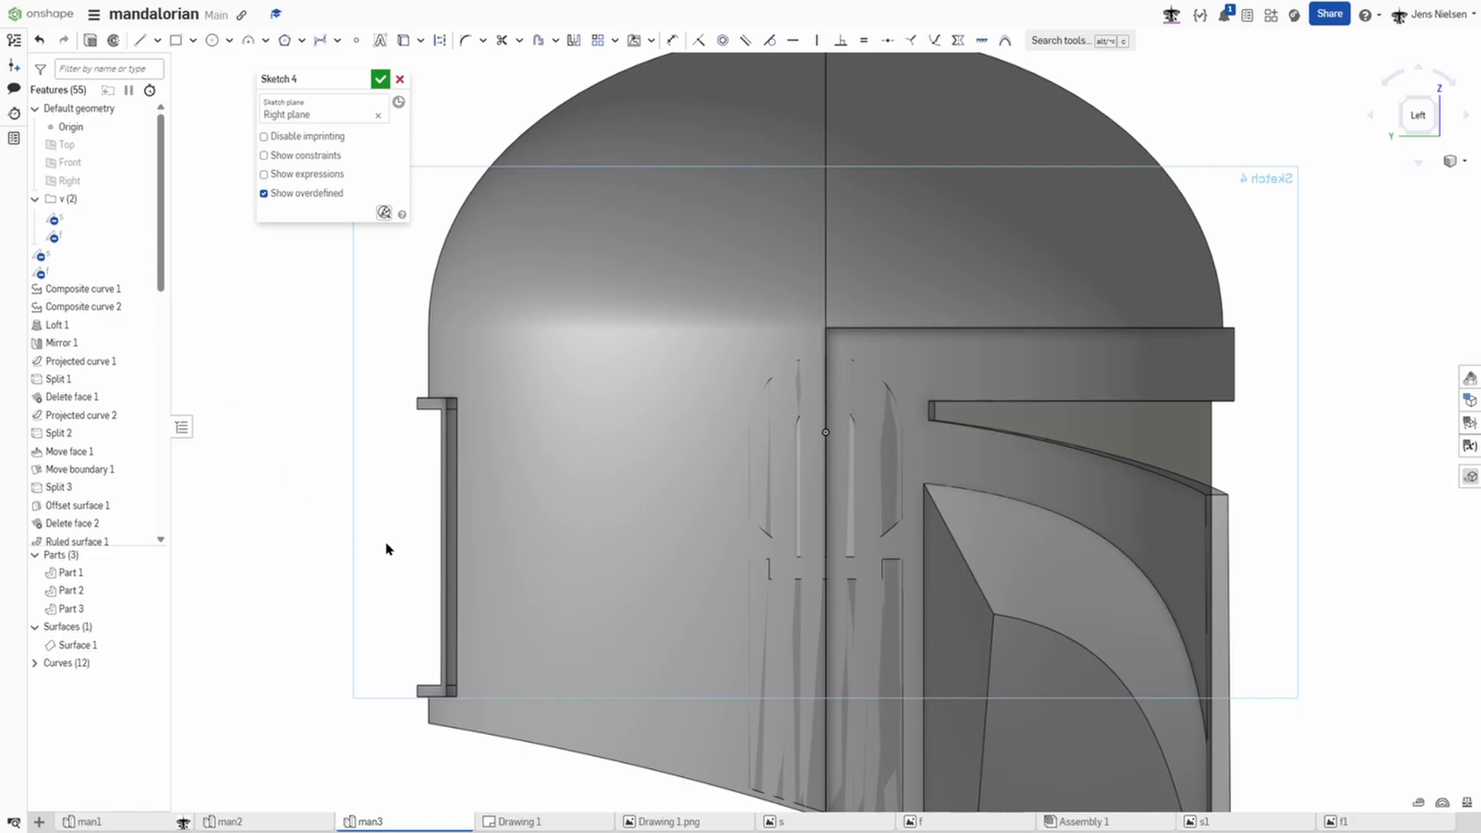
# Step: Project the rear border's vertical inner edge into the sketch with Use and turn it into construction geometry
pyautogui.scroll(3, 386, 549)
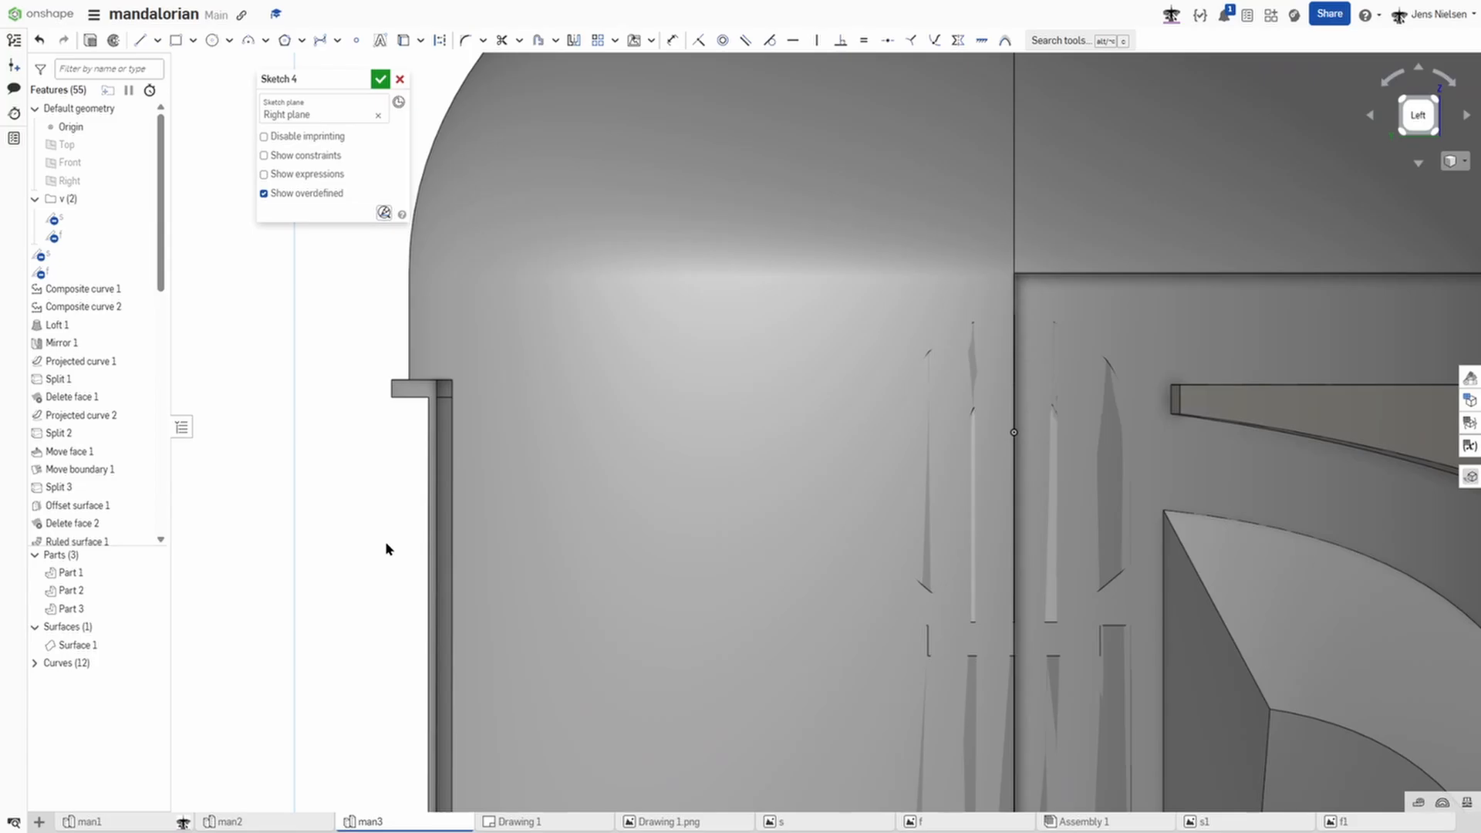
pyautogui.press('u')
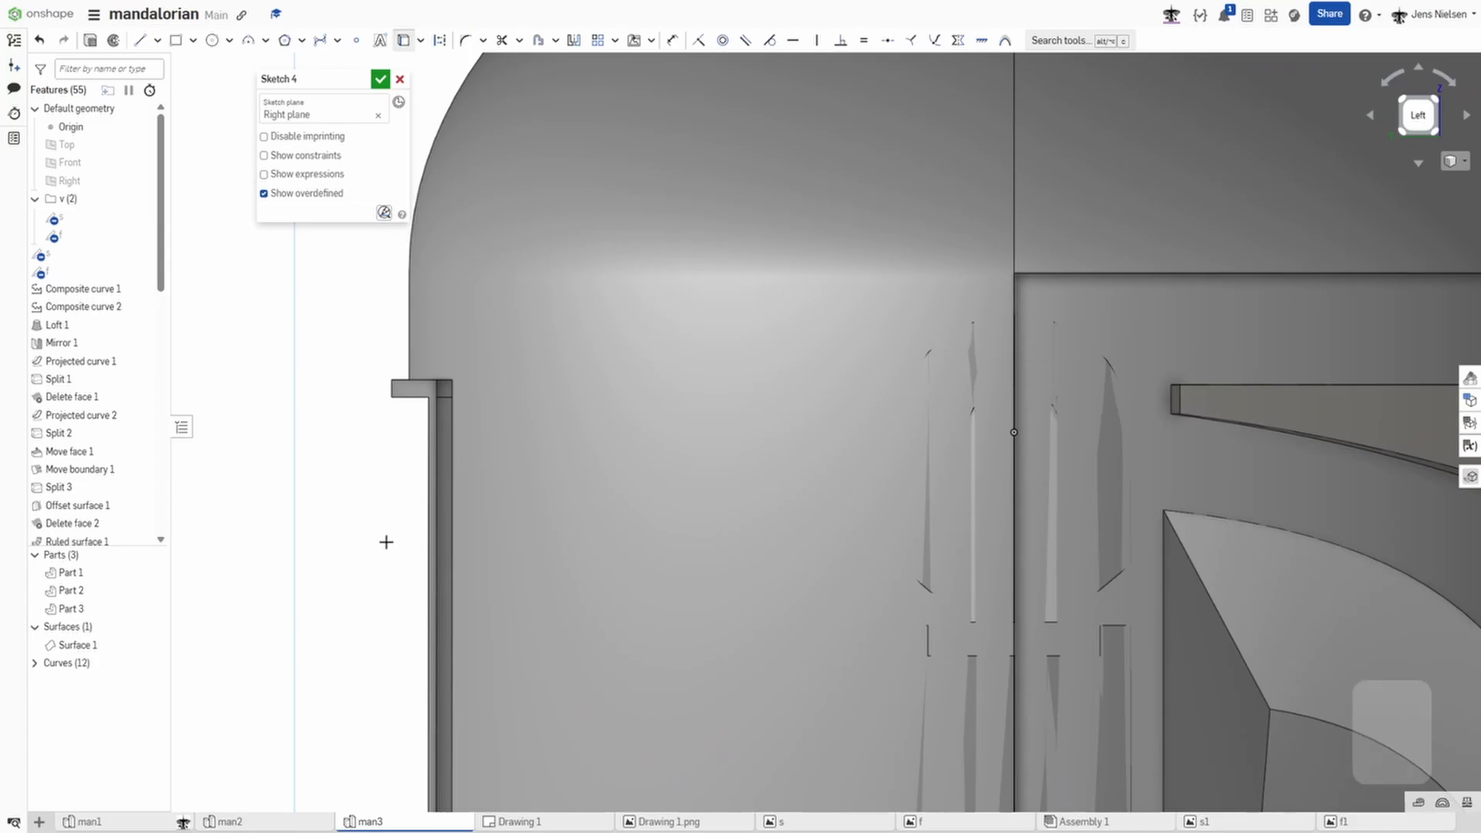
pyautogui.click(426, 512)
pyautogui.press('Escape')
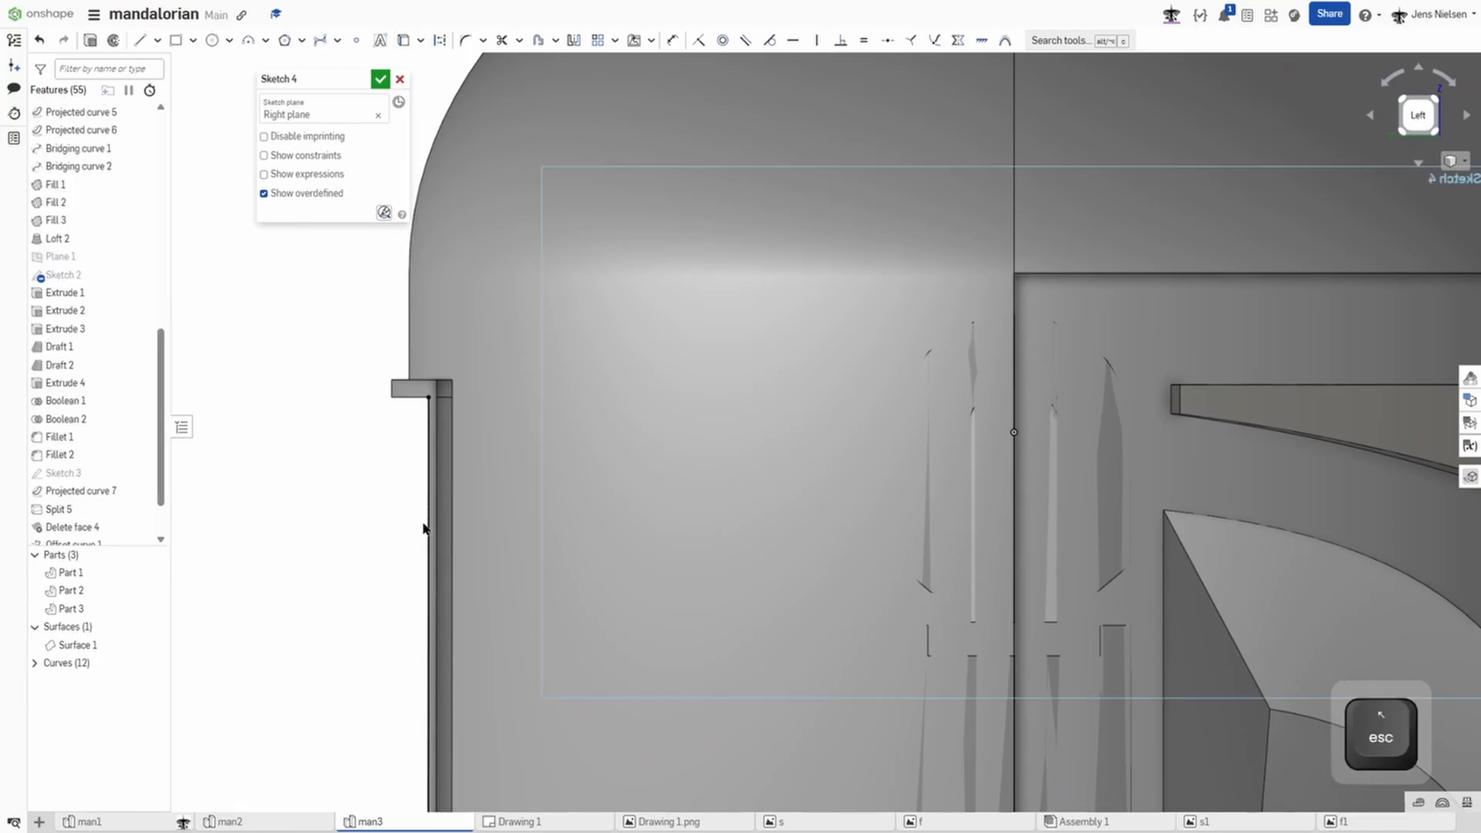
pyautogui.press('q')
pyautogui.click(429, 532)
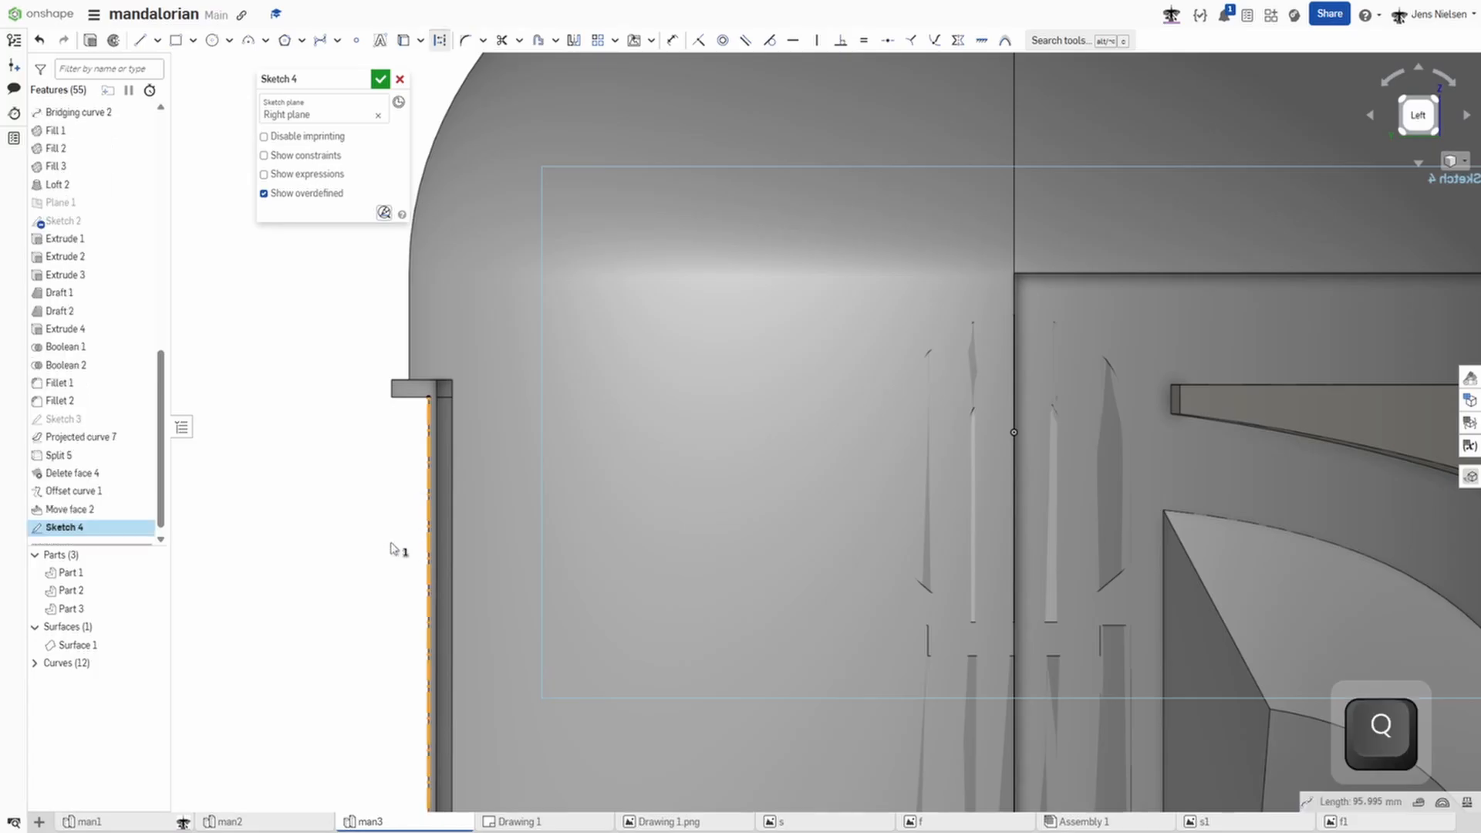
pyautogui.click(344, 540)
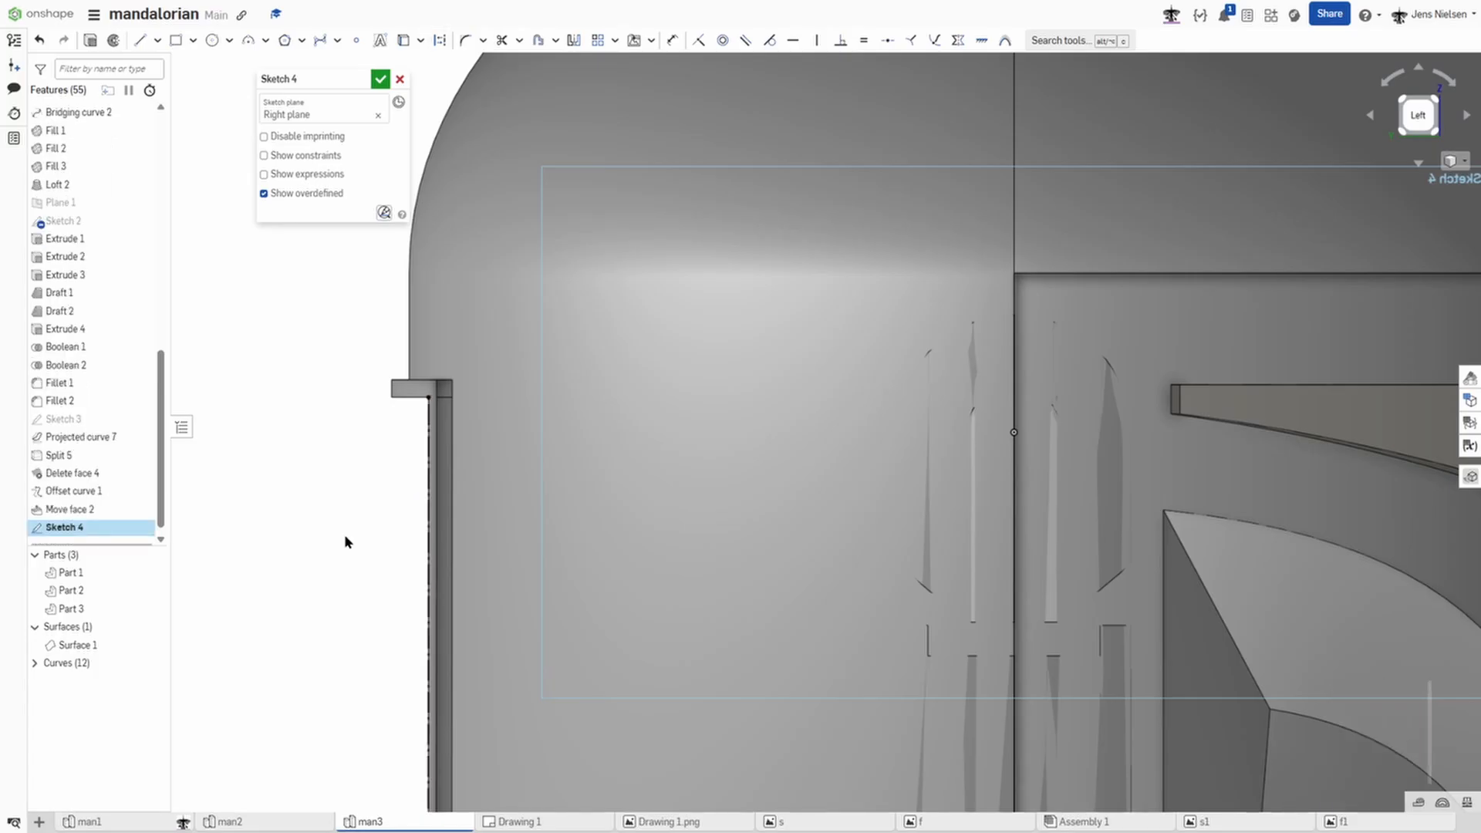
# Step: Sketch two connected slanted line segments about 17 mm and 9 mm long beside the projected edge's upper end and make them parallel
pyautogui.press('l')
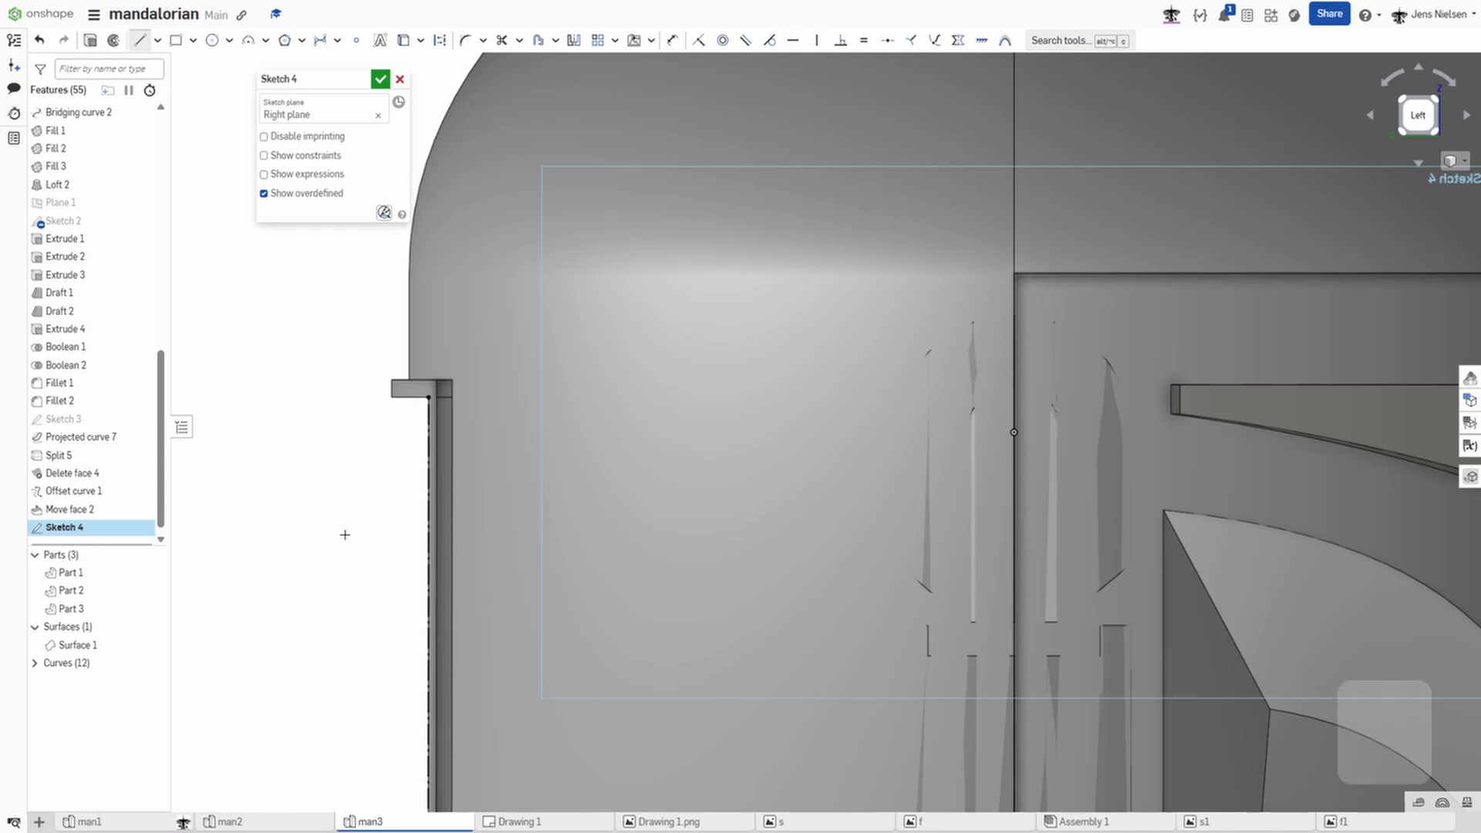
pyautogui.click(502, 399)
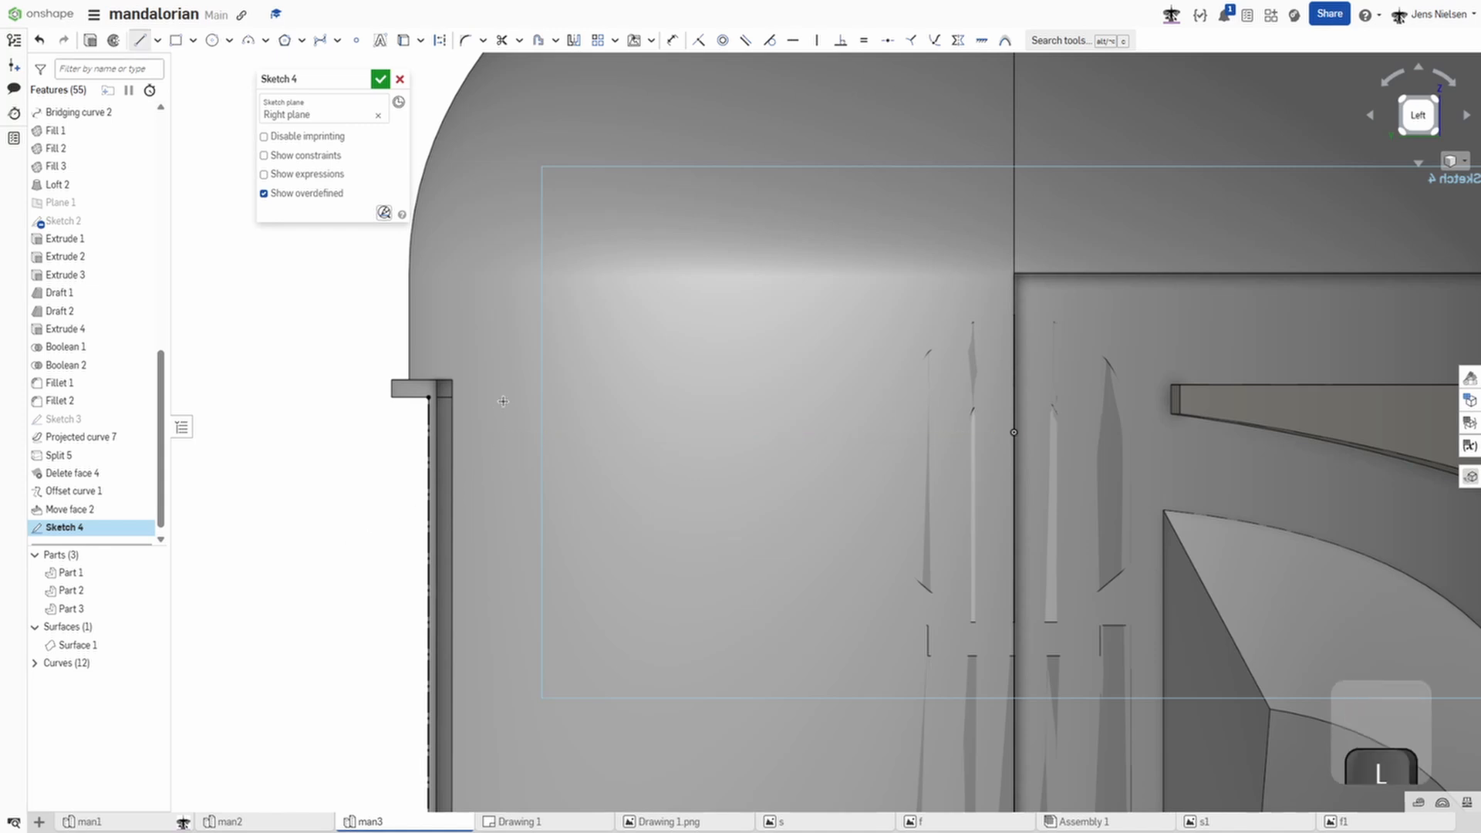
pyautogui.click(482, 473)
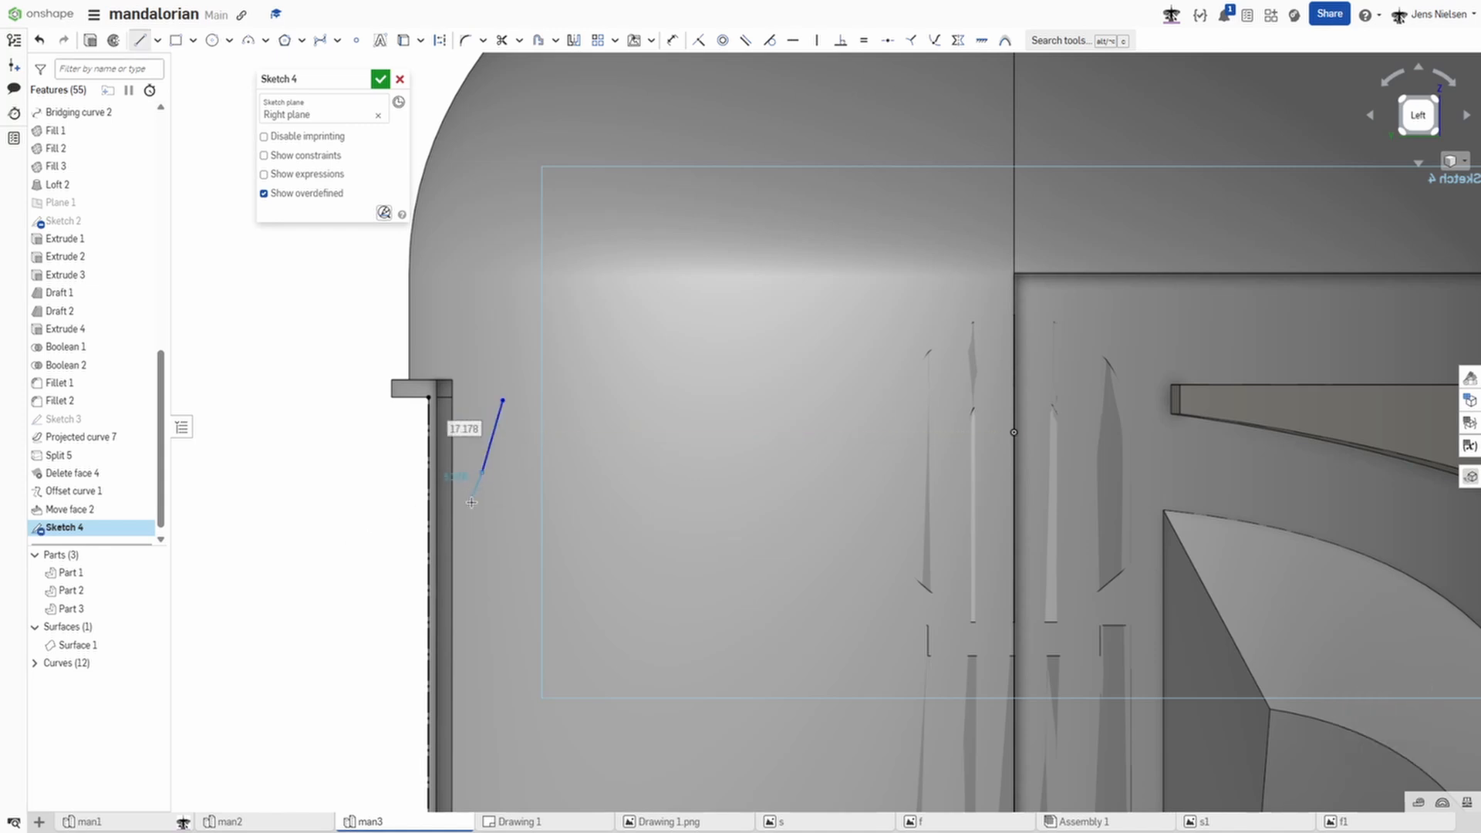
pyautogui.click(469, 509)
pyautogui.press('b')
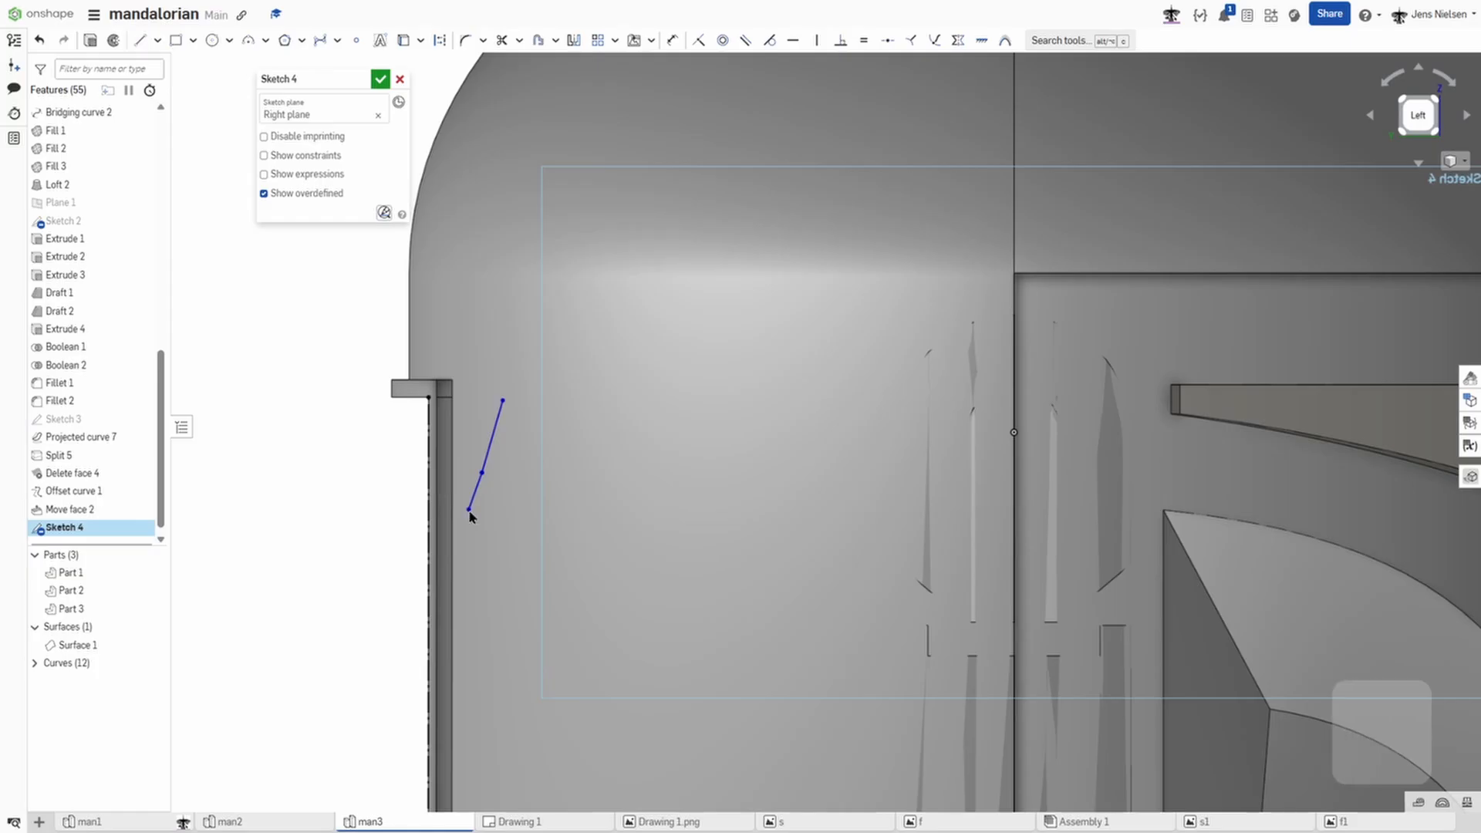
pyautogui.click(478, 498)
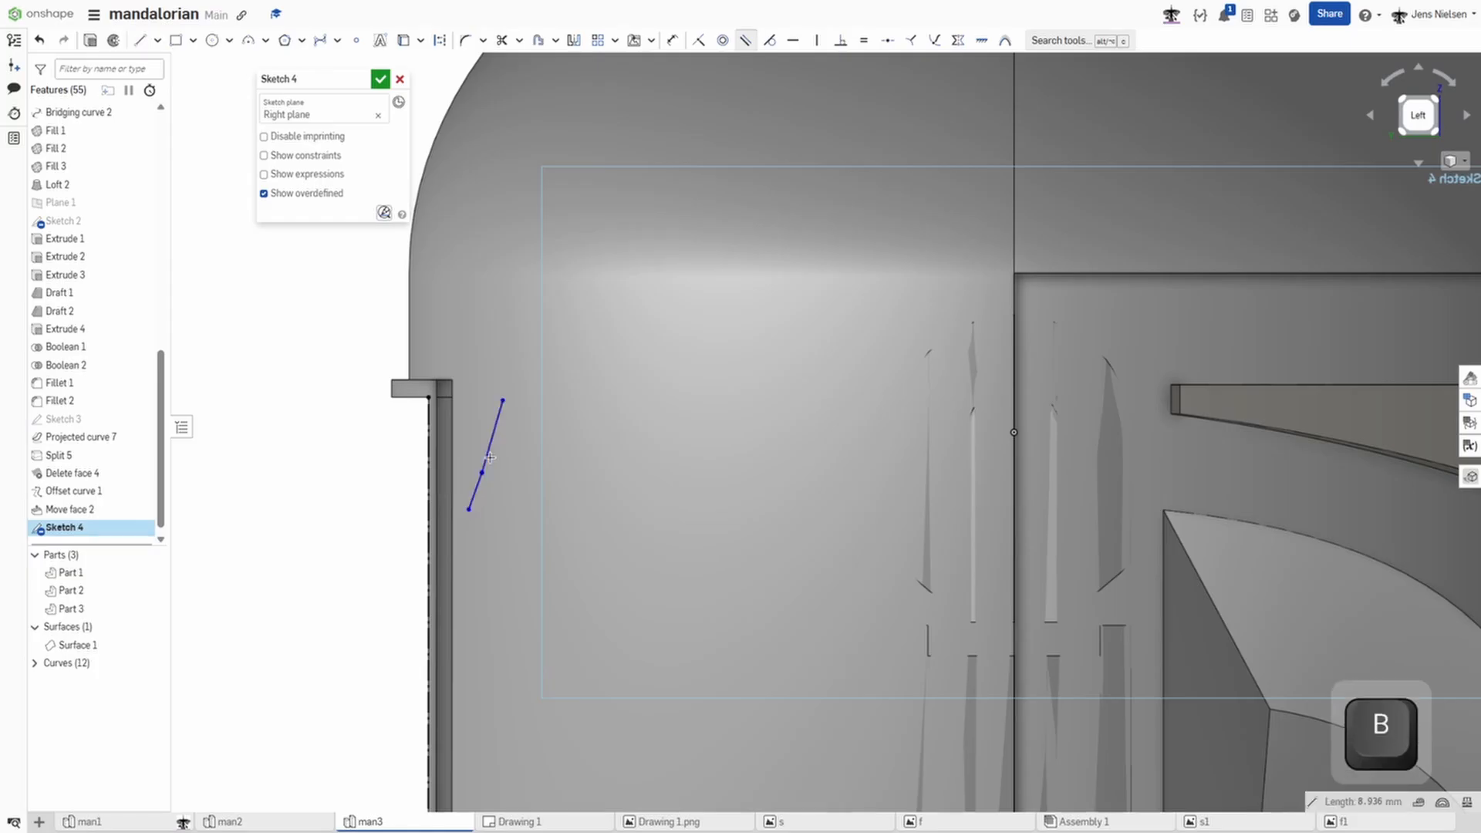
pyautogui.press('Escape')
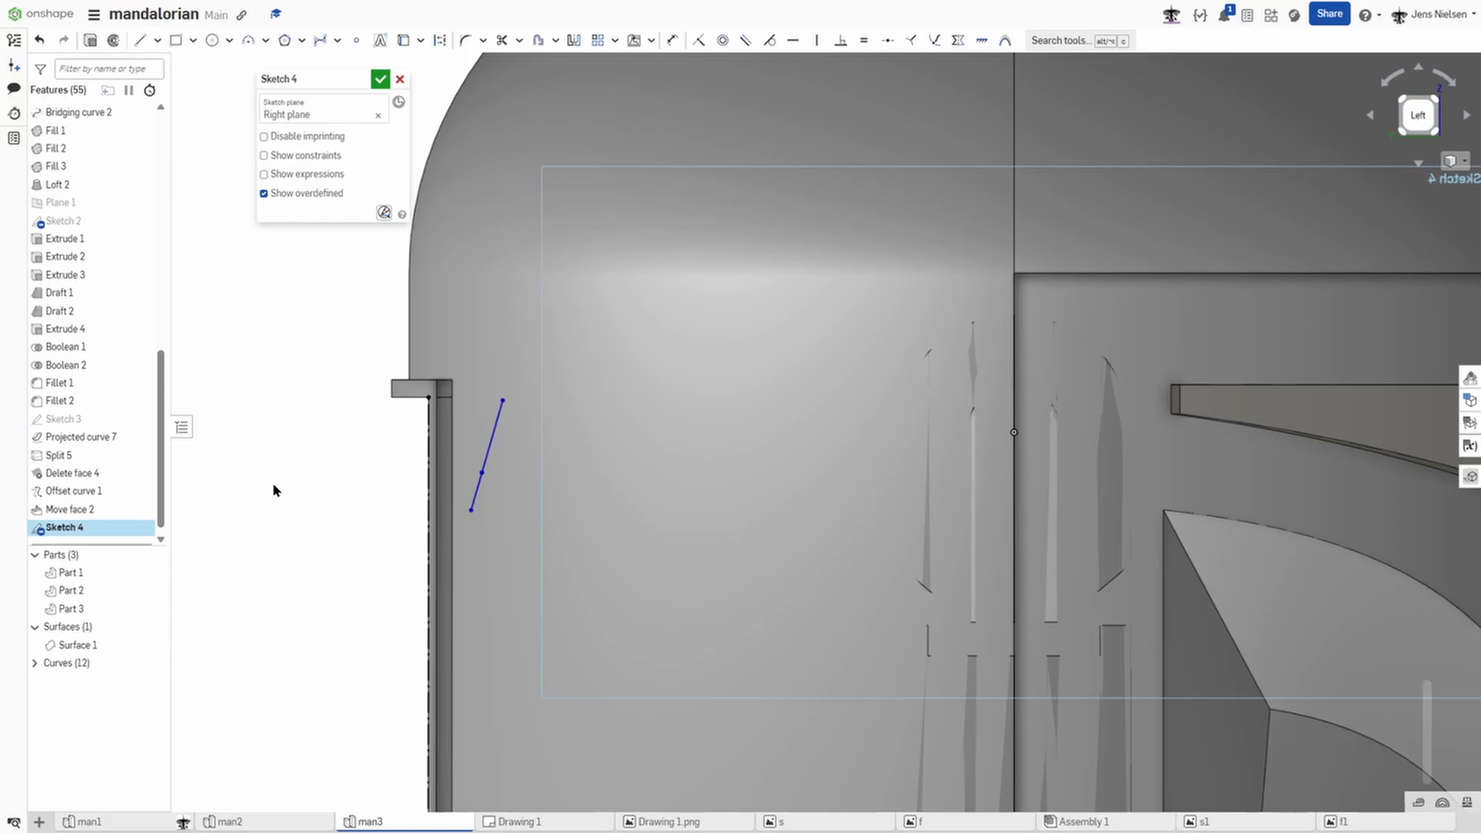
# Step: Dimension the overall length of the two slanted segments, from end to end, at 32 mm
pyautogui.press('d')
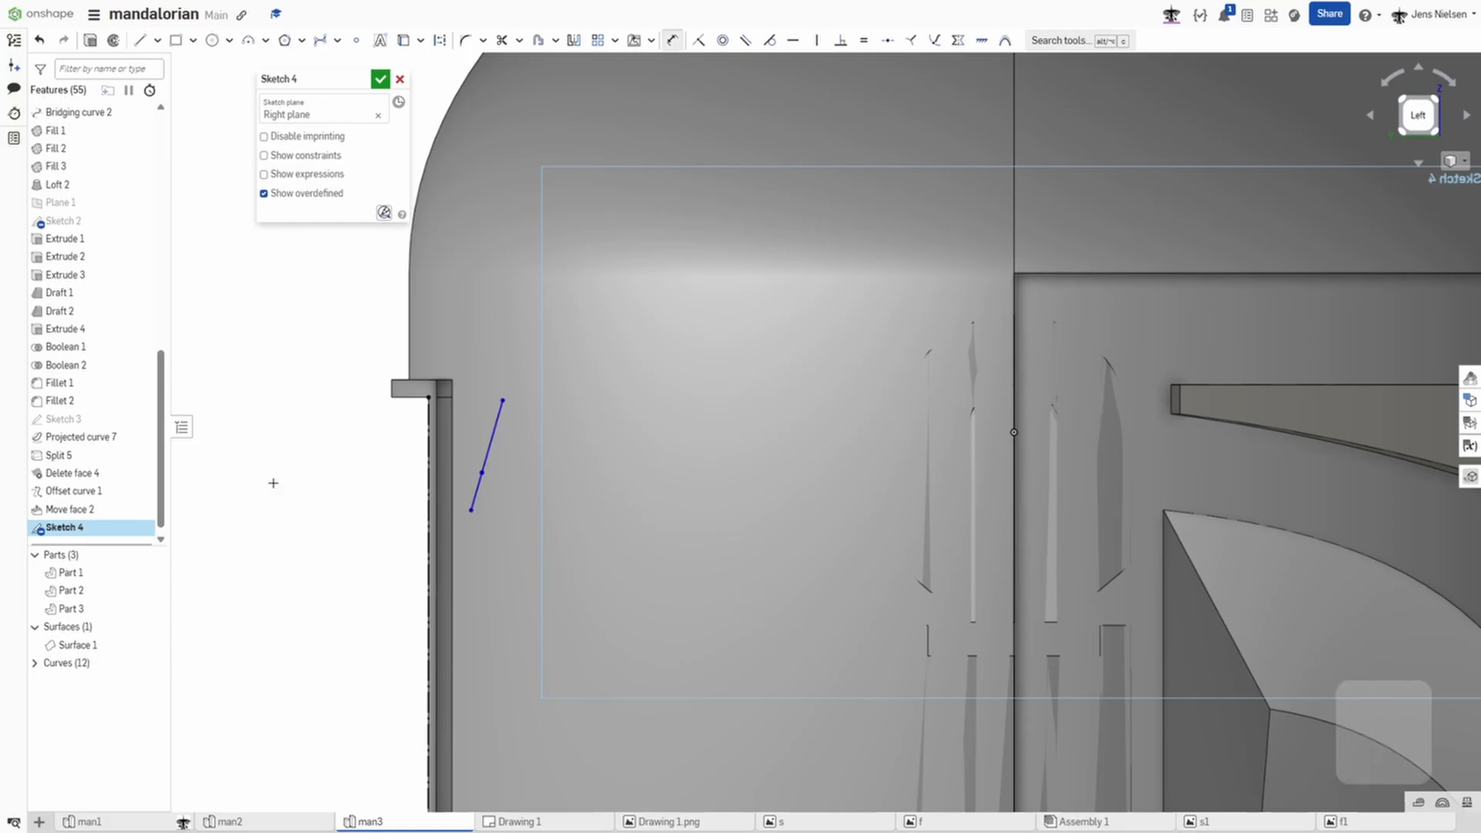
pyautogui.click(471, 510)
pyautogui.click(504, 402)
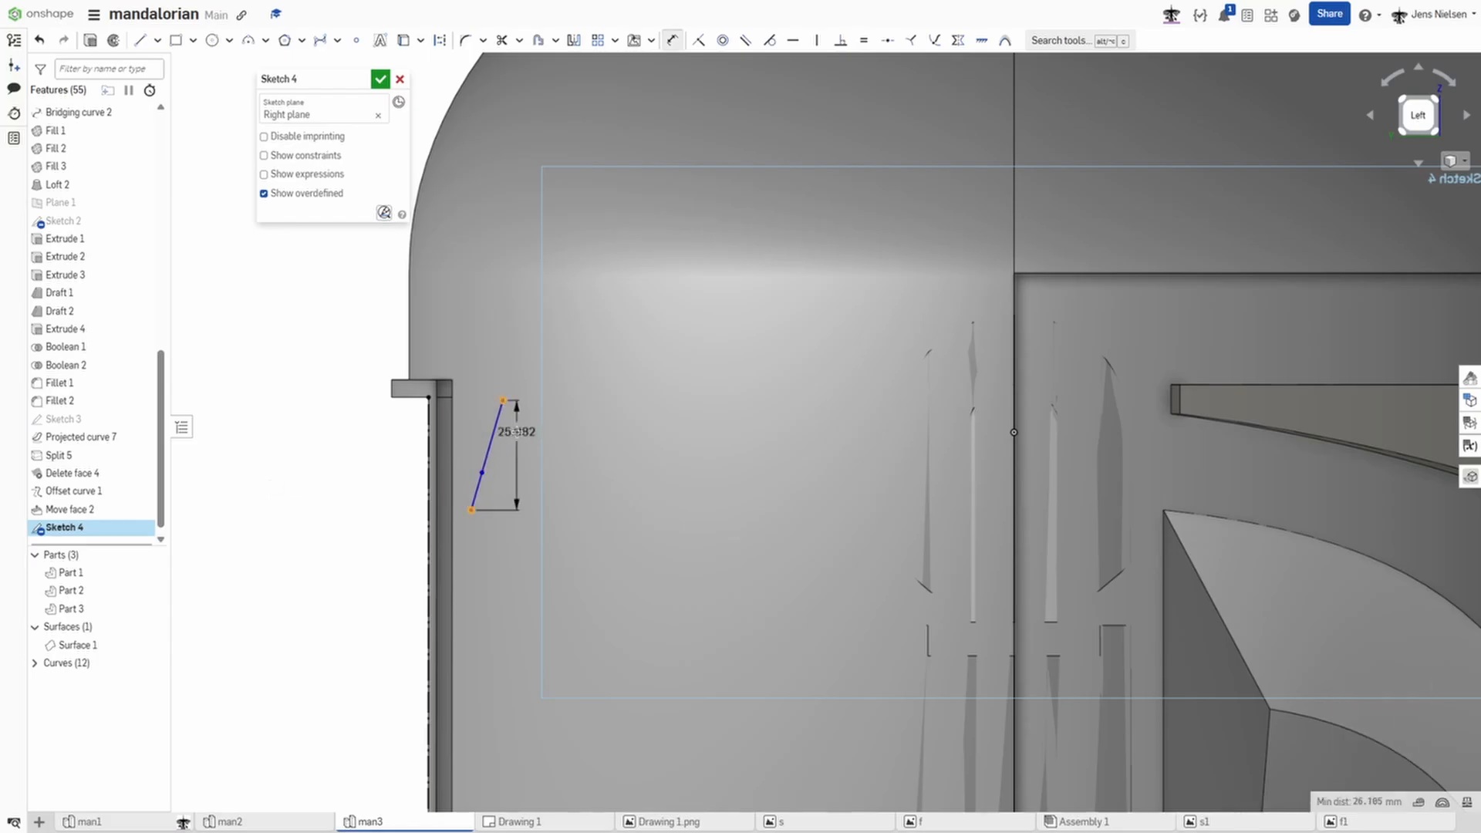
pyautogui.click(500, 476)
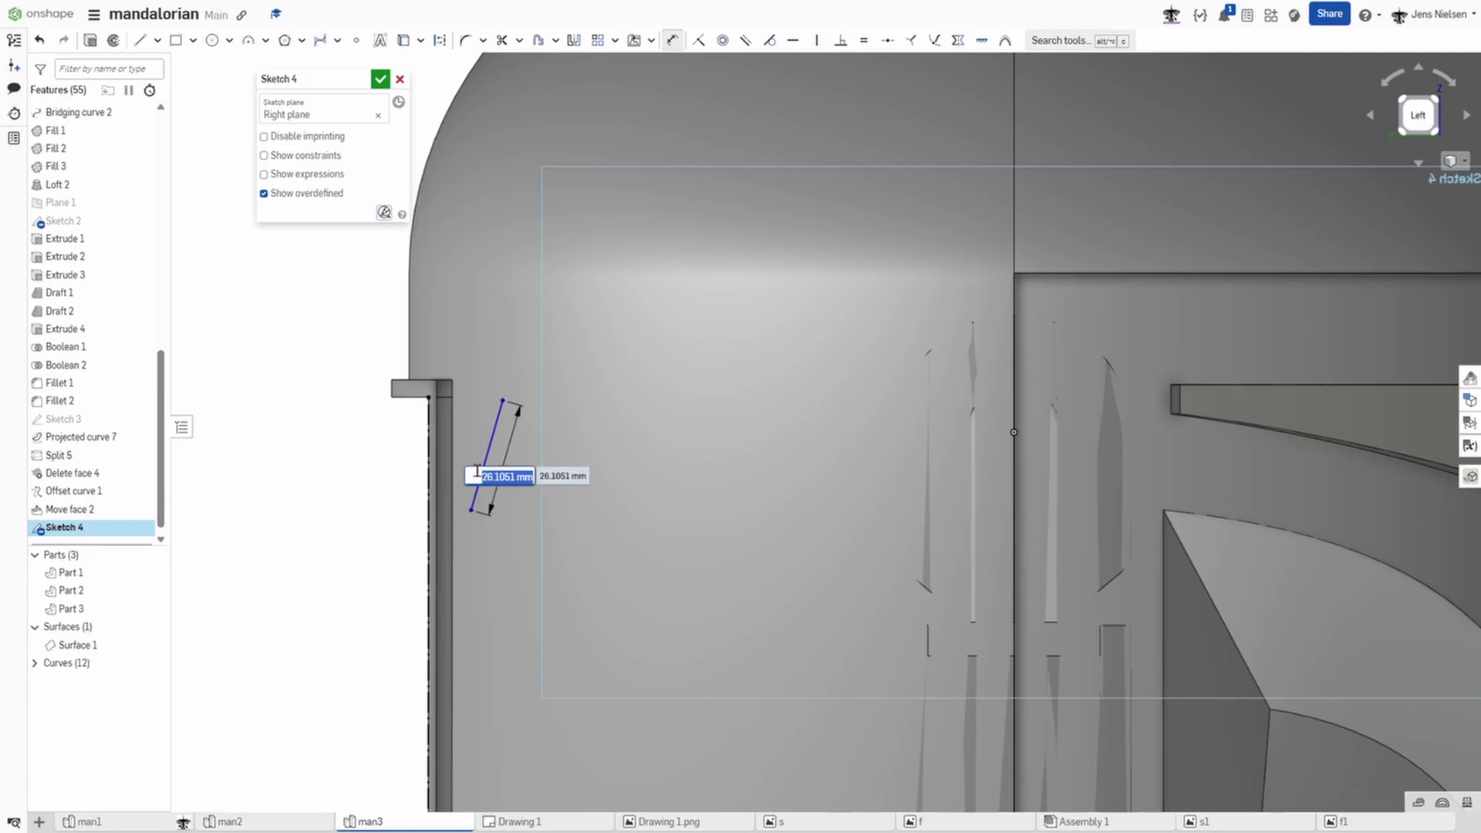
pyautogui.write('32')
pyautogui.press('Return')
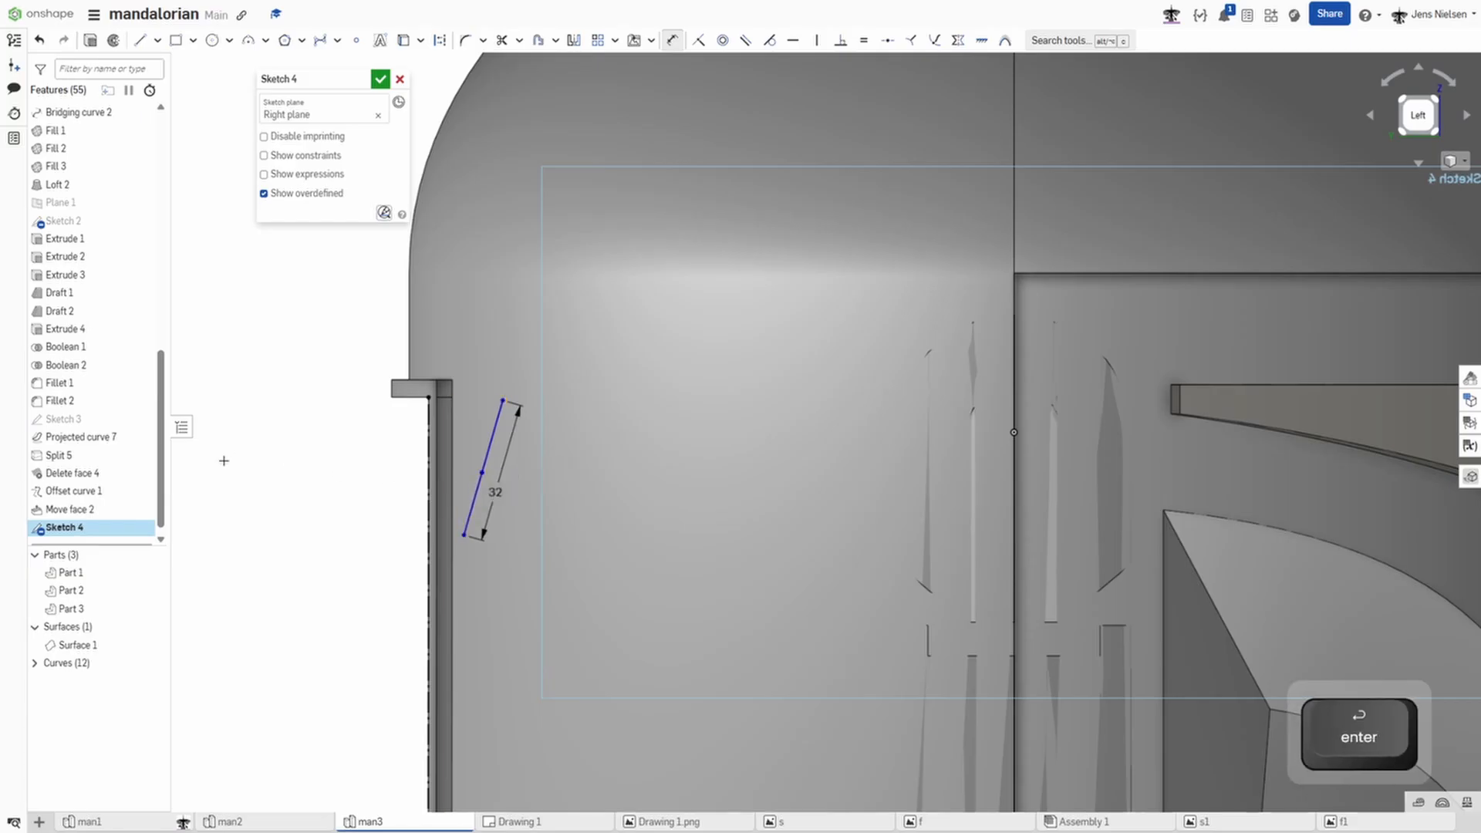
# Step: Set the upper endpoint's horizontal distance from the construction line's top to 12 mm and the lower segment's length to 8 mm
pyautogui.click(503, 401)
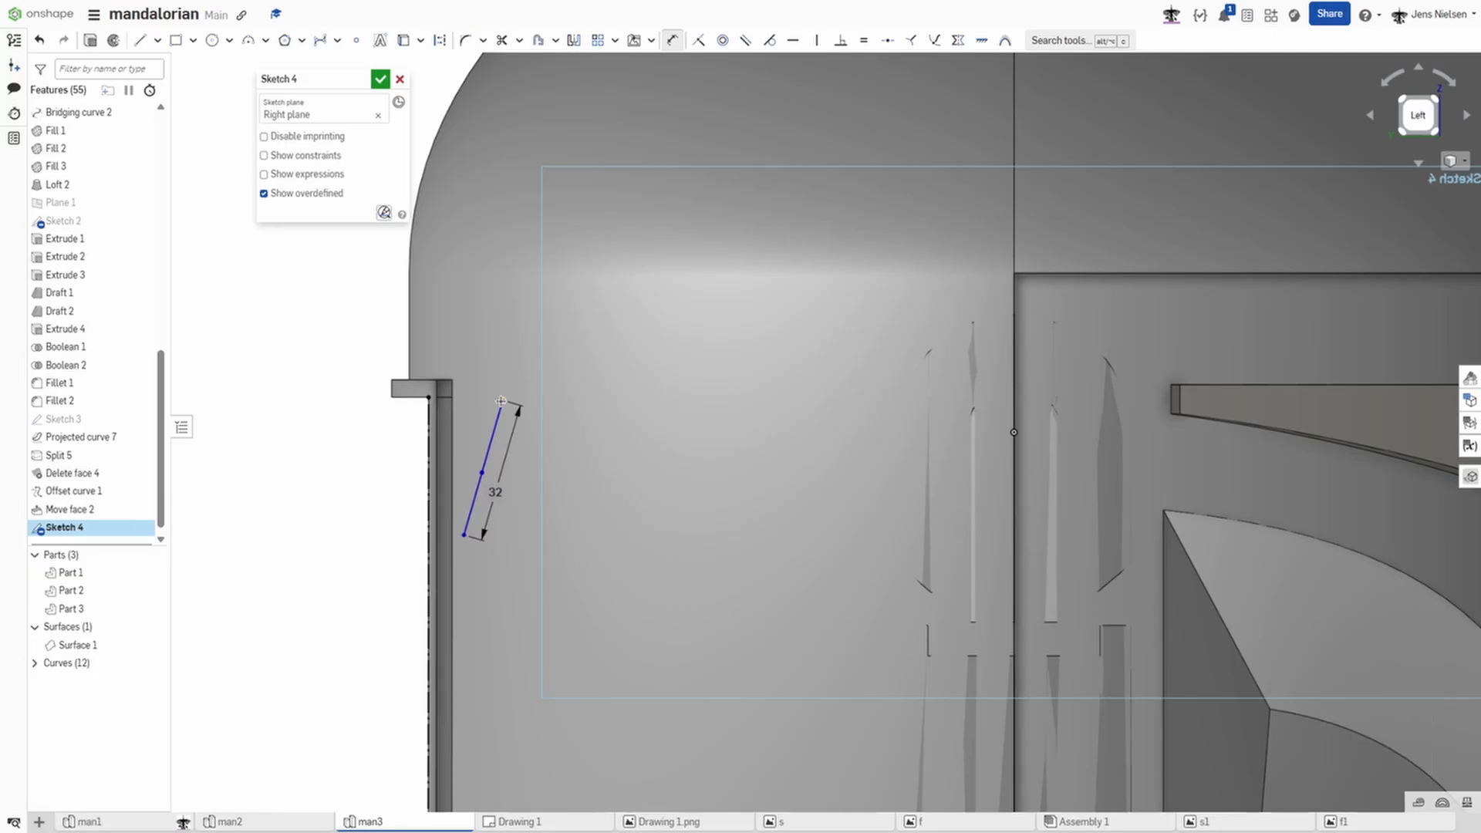
pyautogui.click(463, 347)
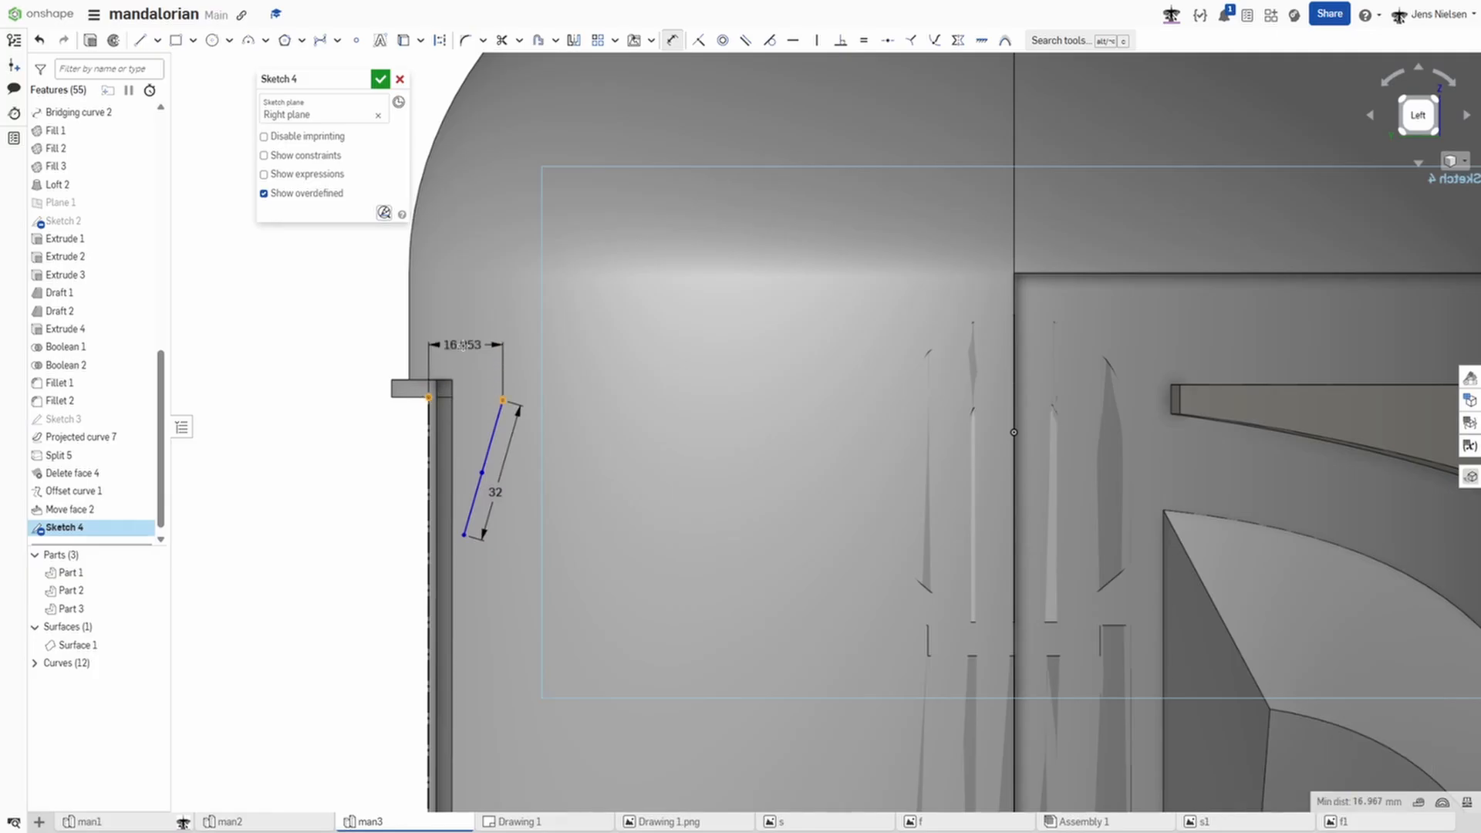
pyautogui.write('12')
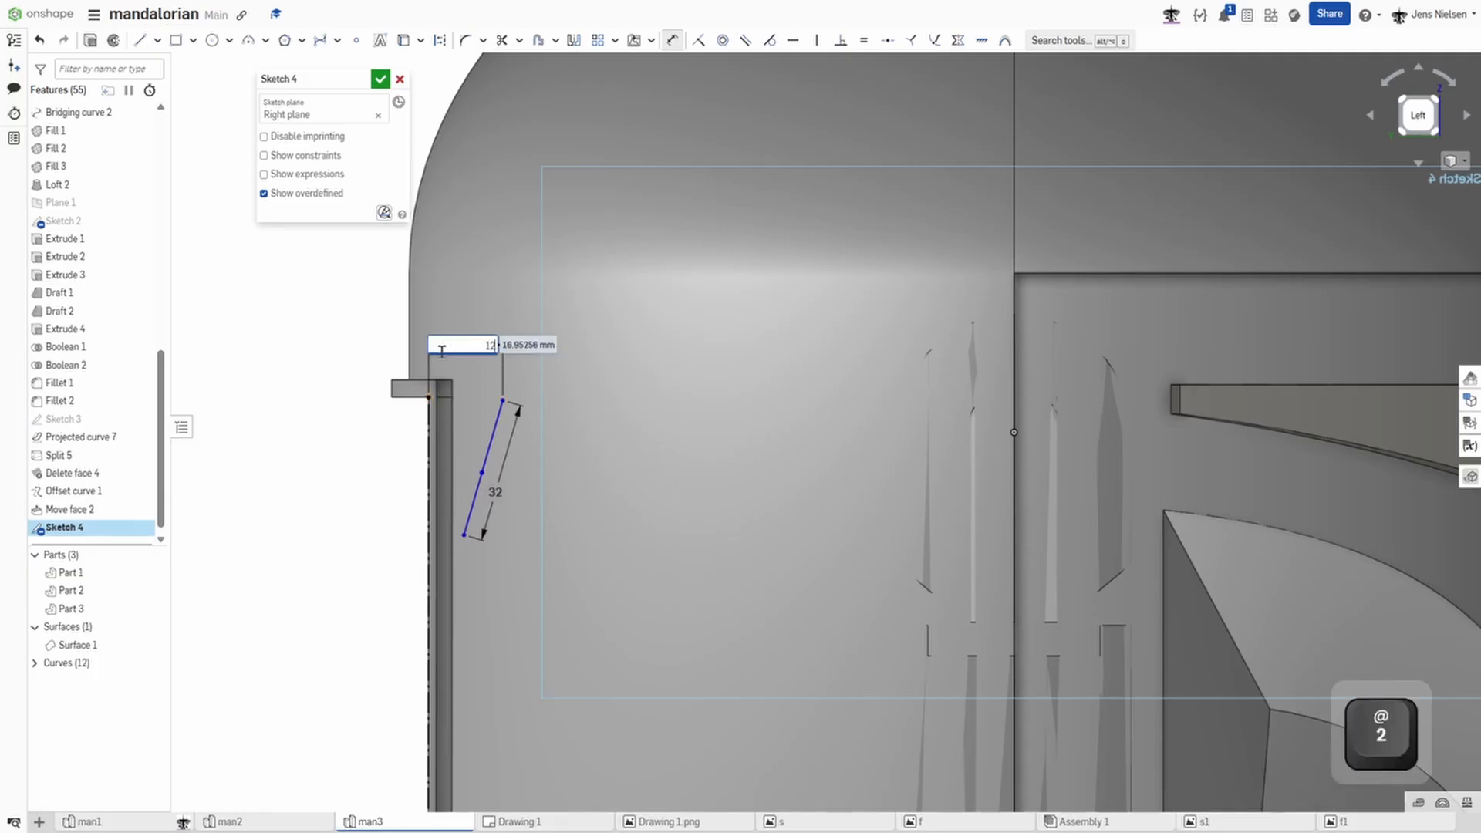
pyautogui.press('Return')
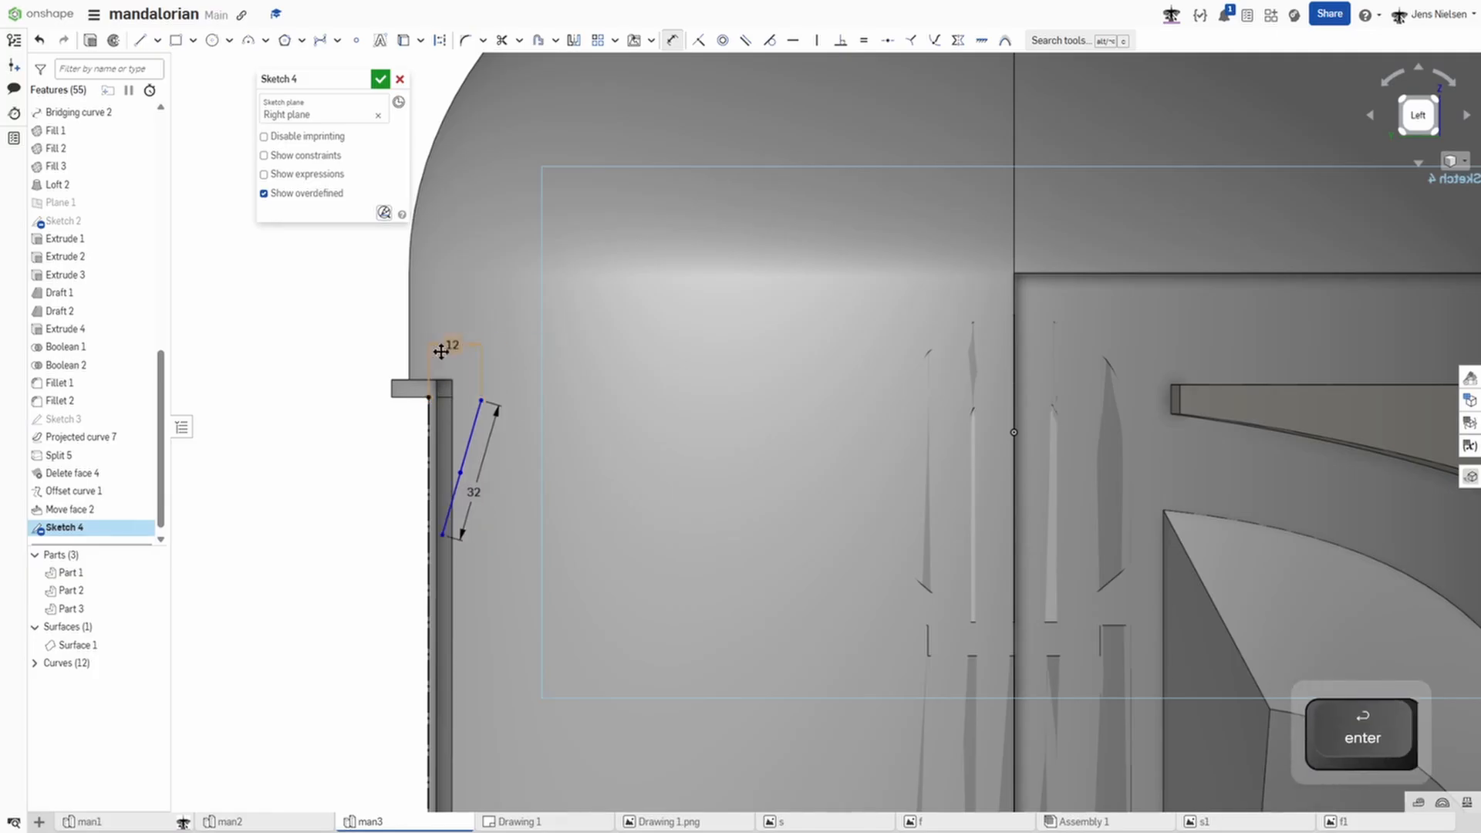
pyautogui.click(455, 486)
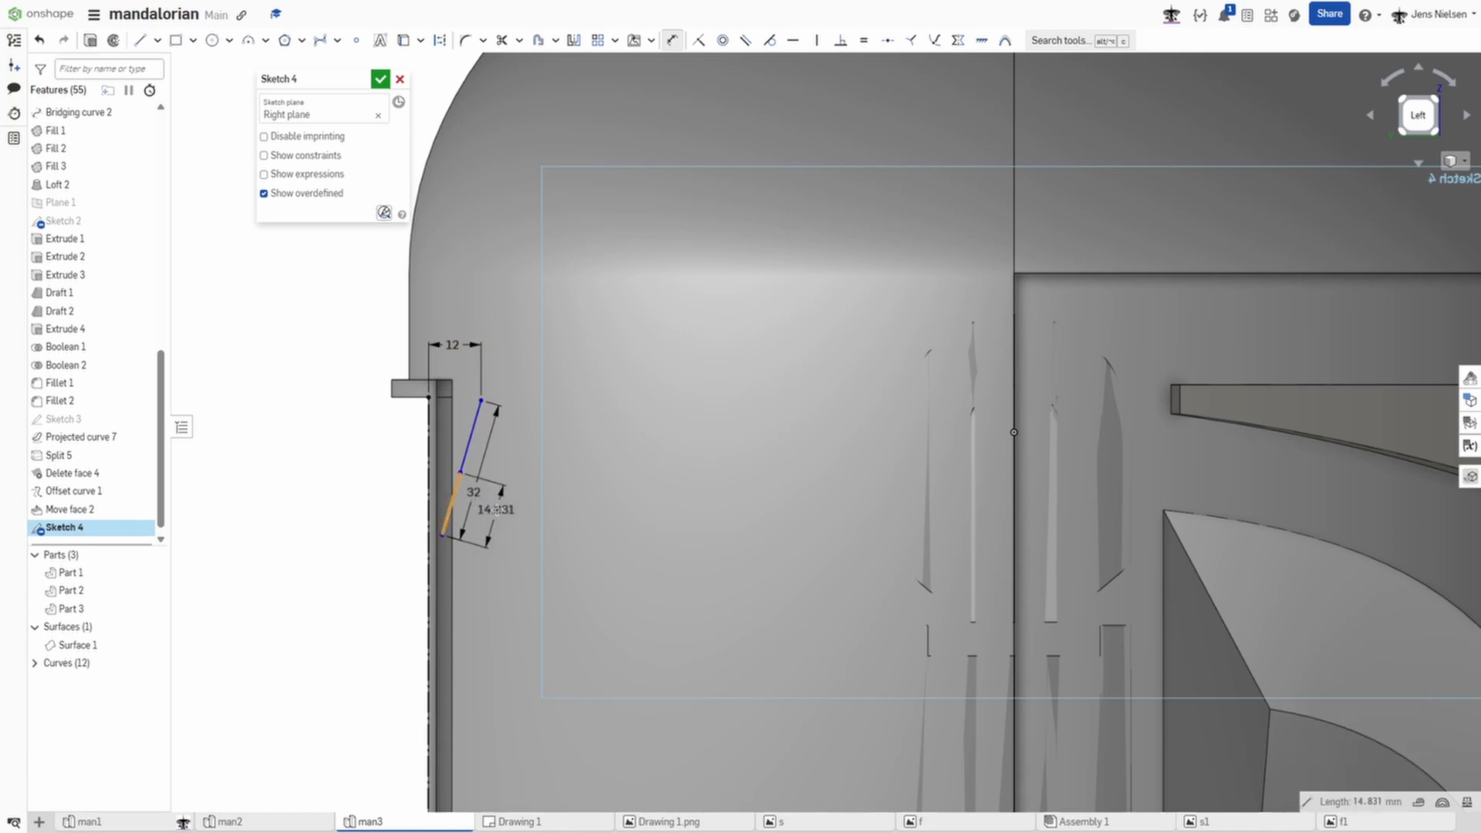
pyautogui.click(495, 510)
pyautogui.write('8')
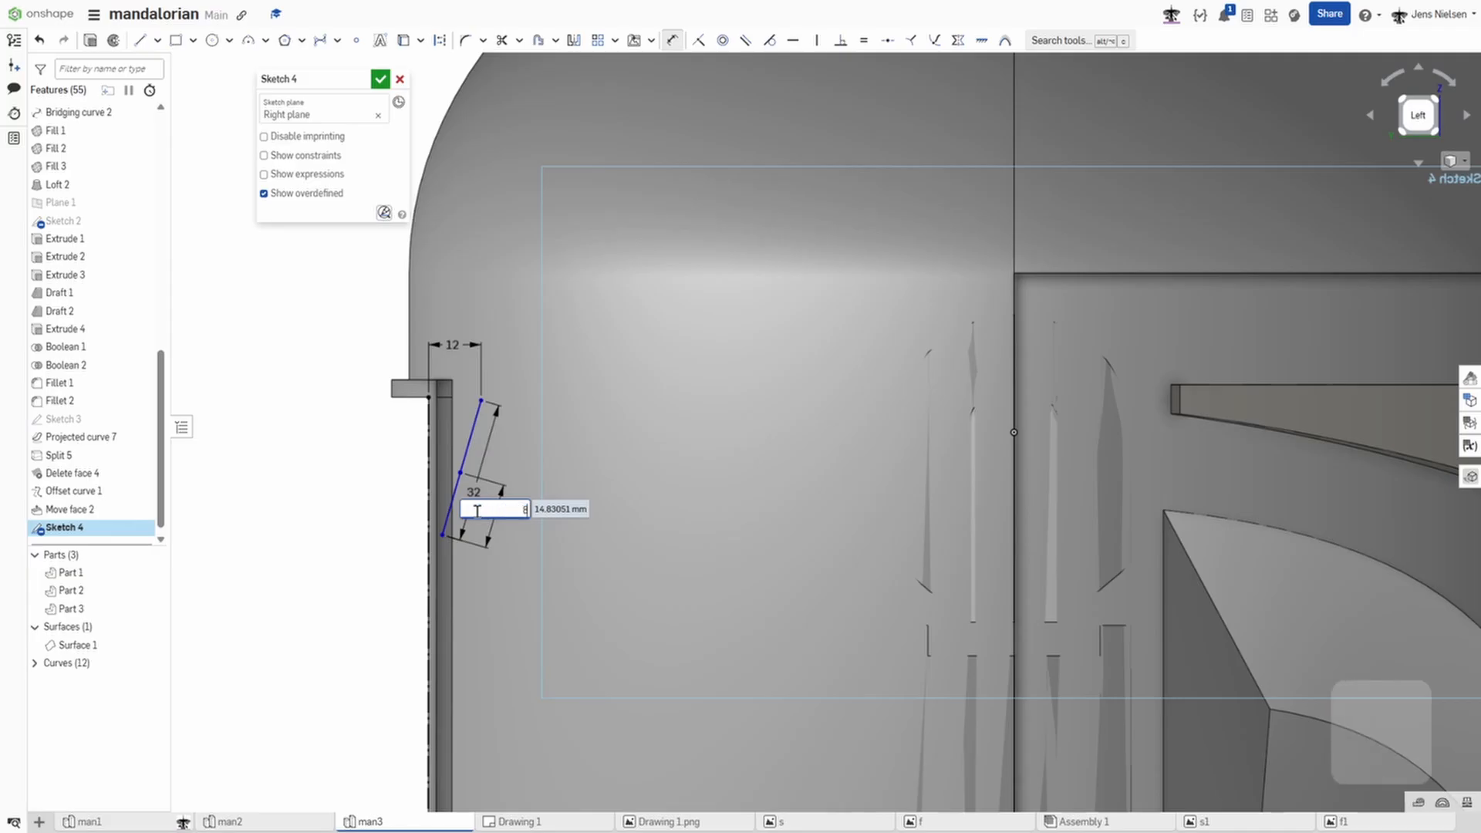
pyautogui.press('Return')
# Step: Align the slanted line's upper endpoint horizontally with the construction line's top and make its lower endpoint coincident with the vertical rear edge
pyautogui.press('h')
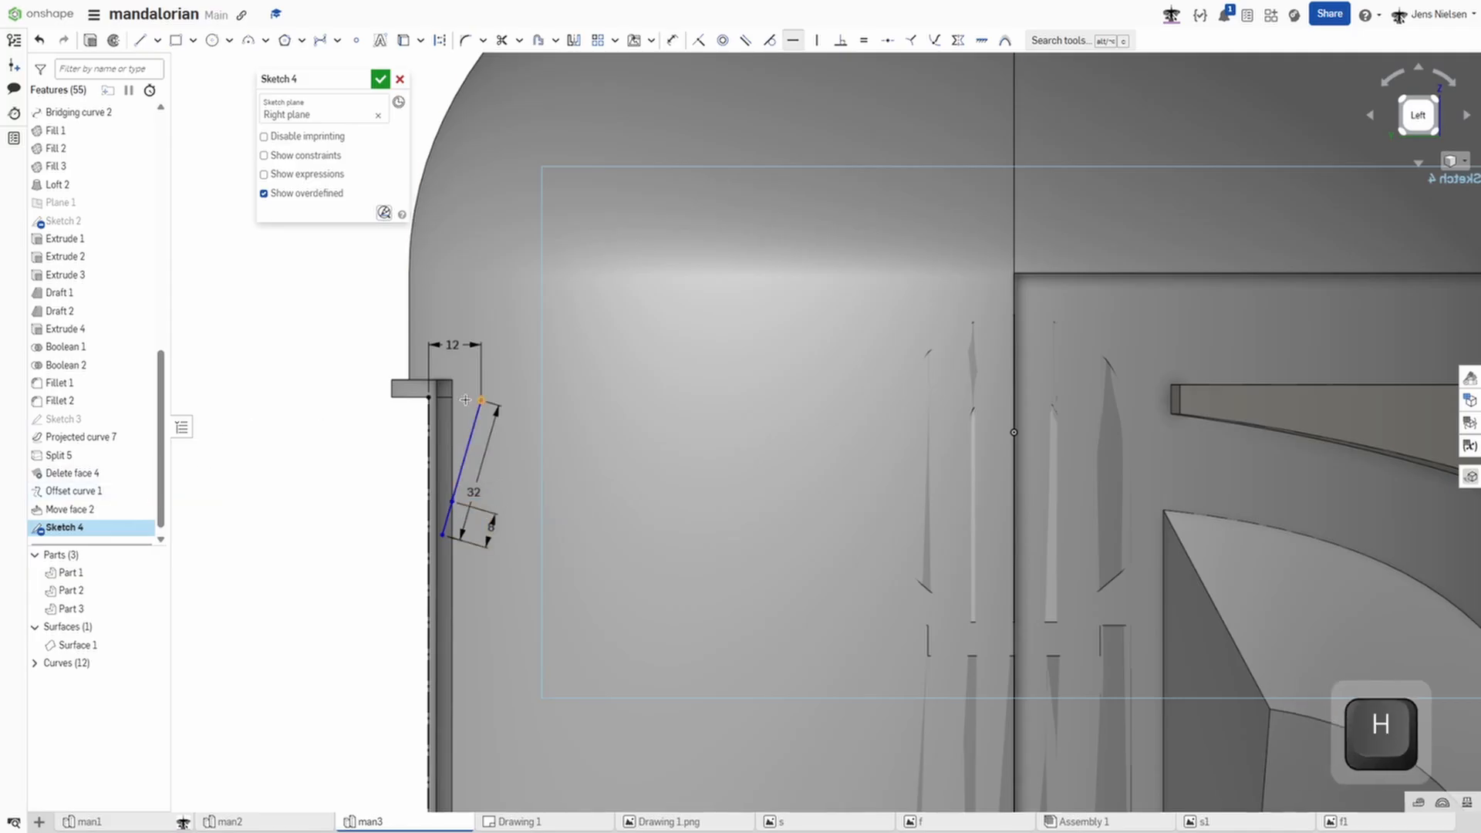
pyautogui.click(431, 397)
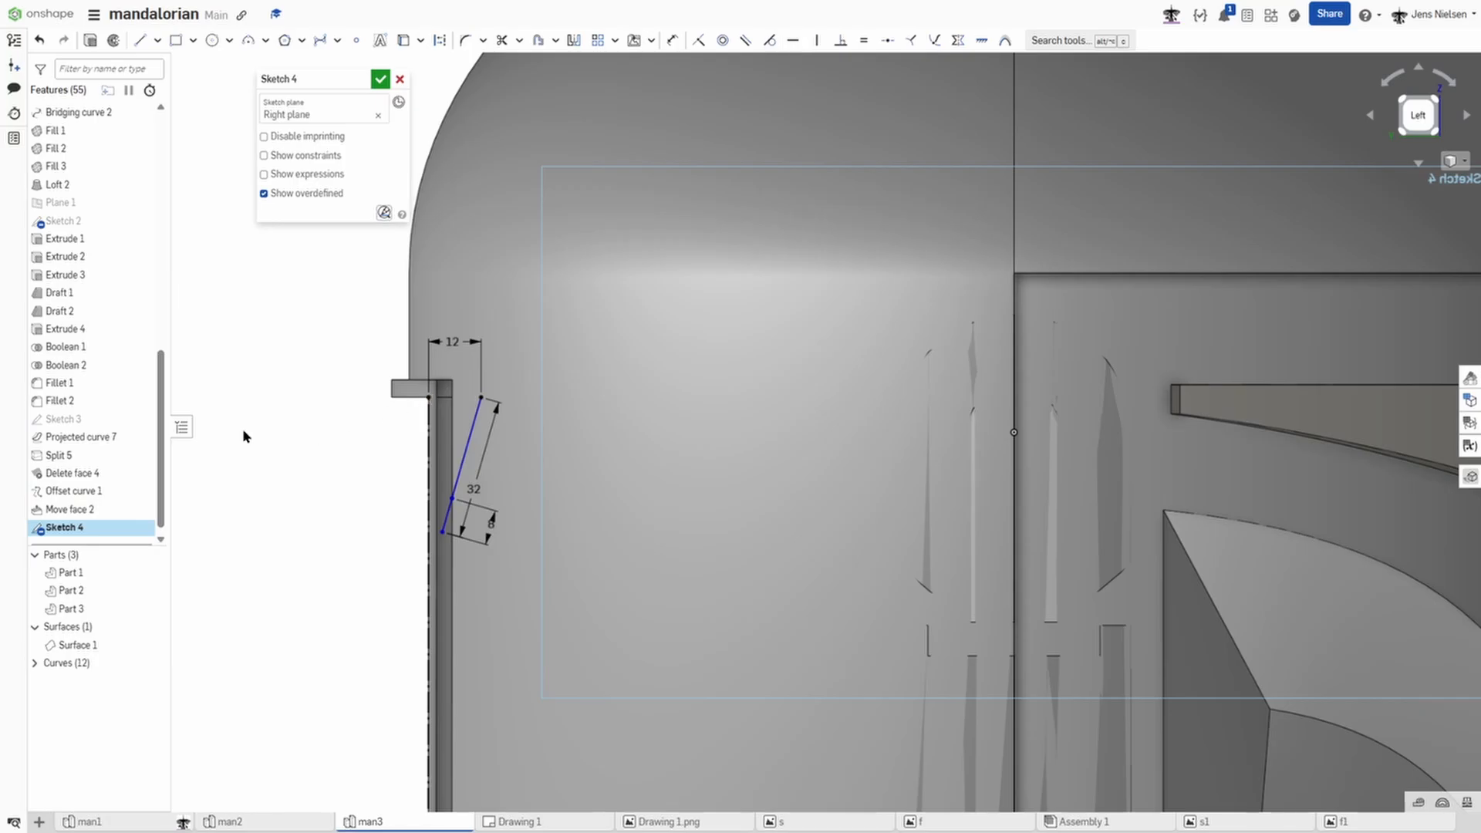
pyautogui.press('i')
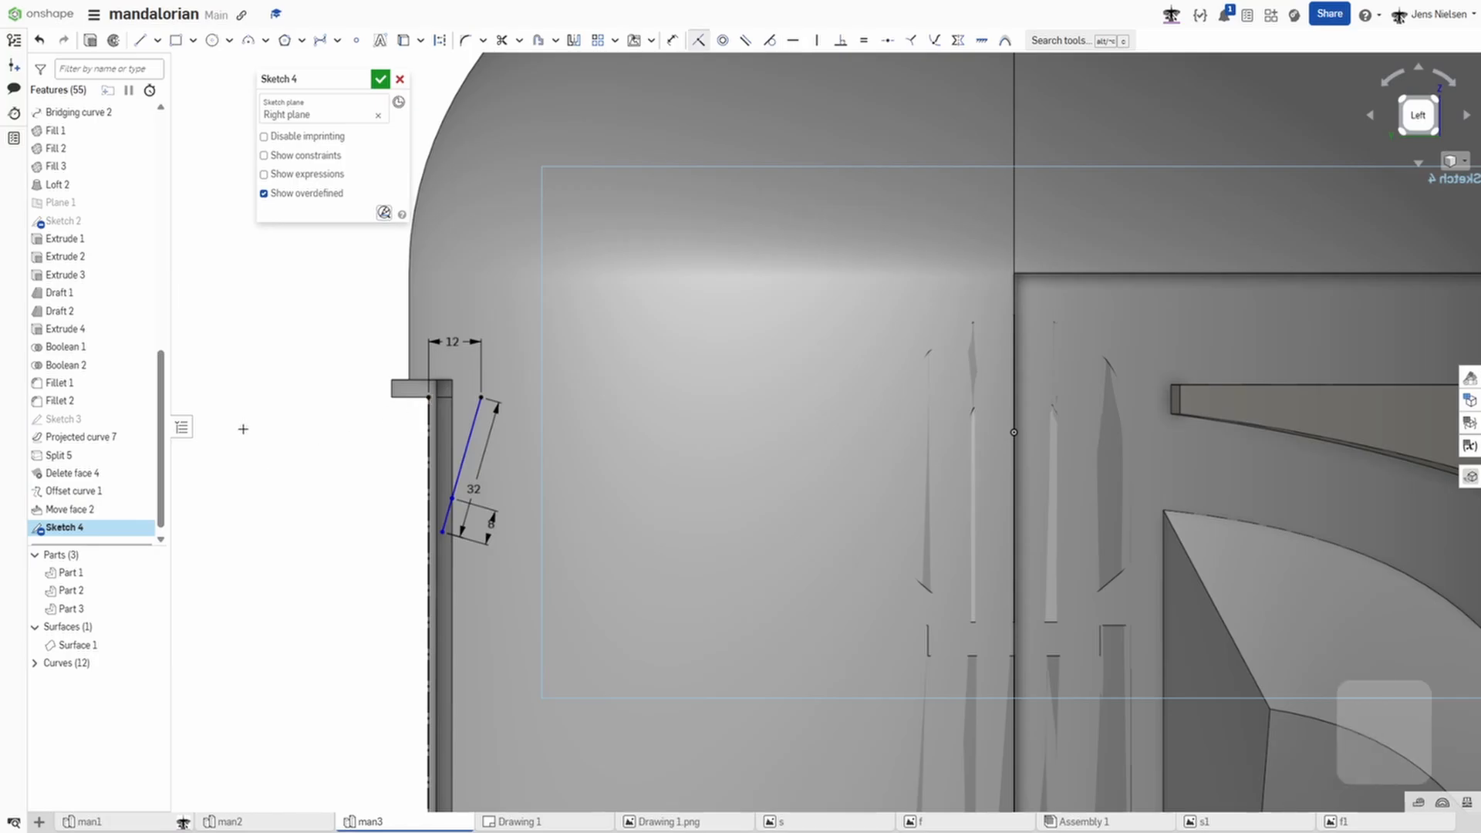
pyautogui.click(442, 530)
pyautogui.click(430, 538)
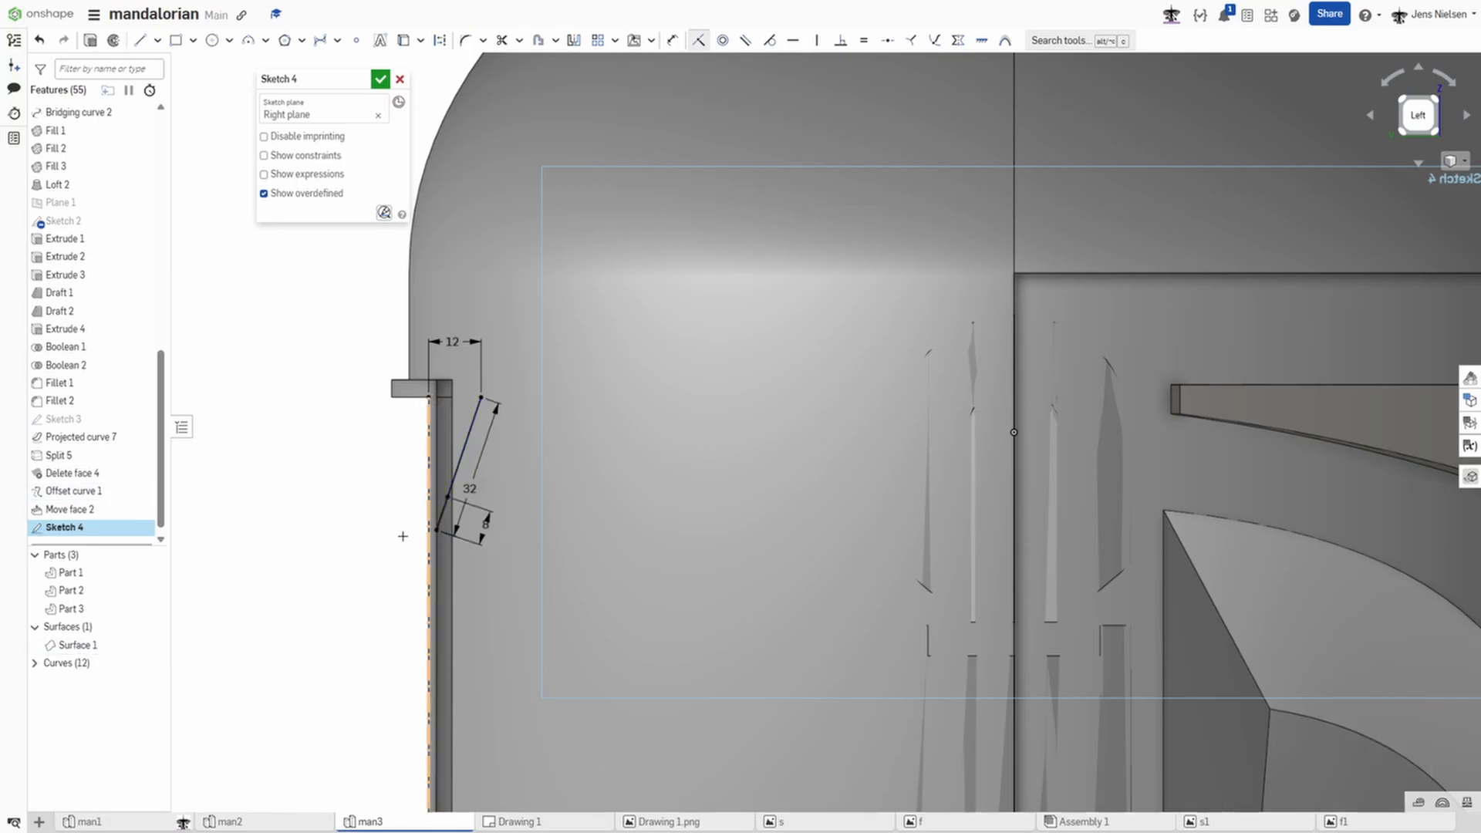
pyautogui.press('Escape')
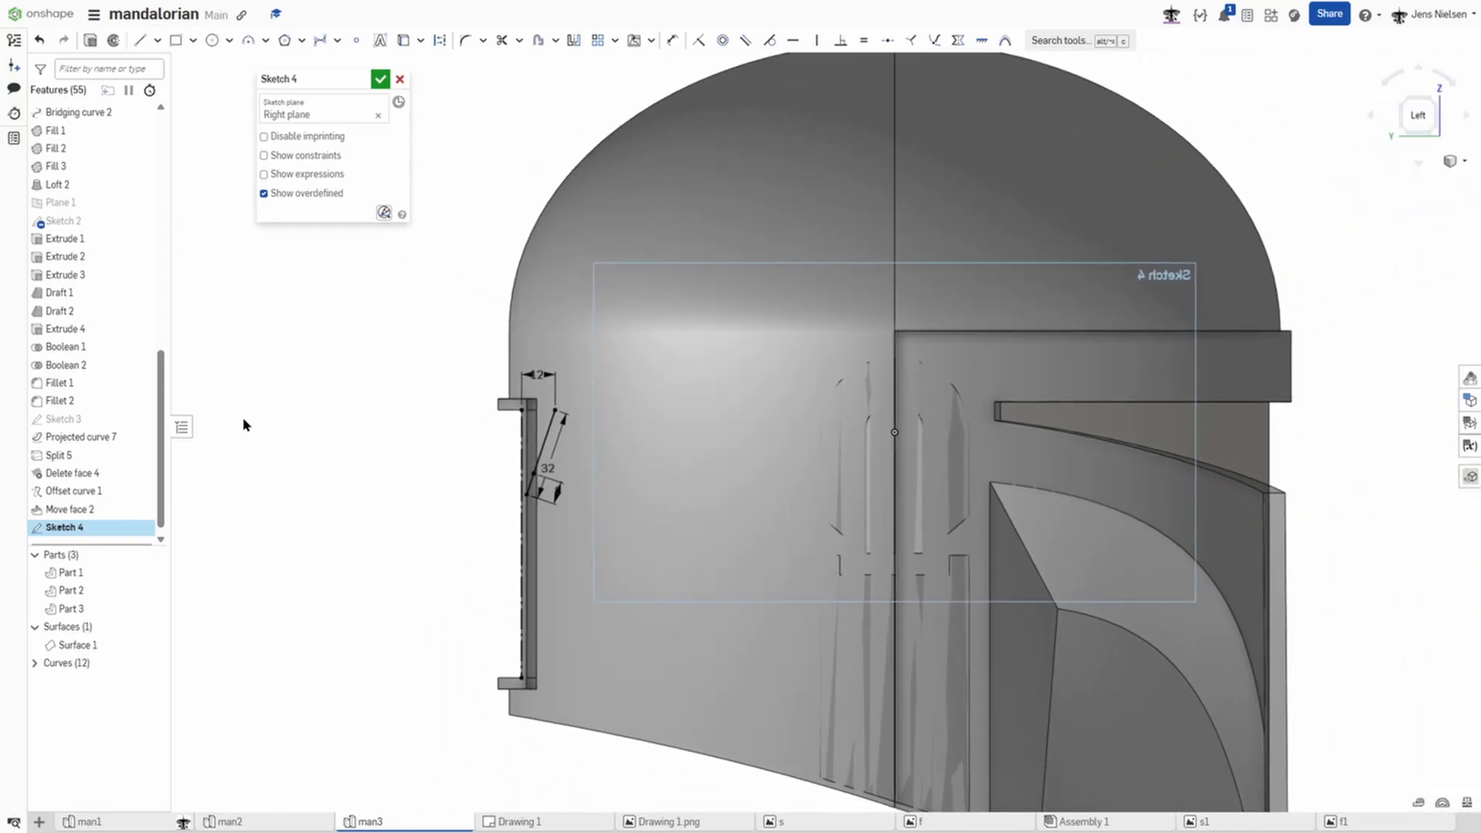
# Step: Accept Sketch 4 and set its appearance colour to black
pyautogui.moveTo(263, 426); pyautogui.dragTo(307, 410, button='right')
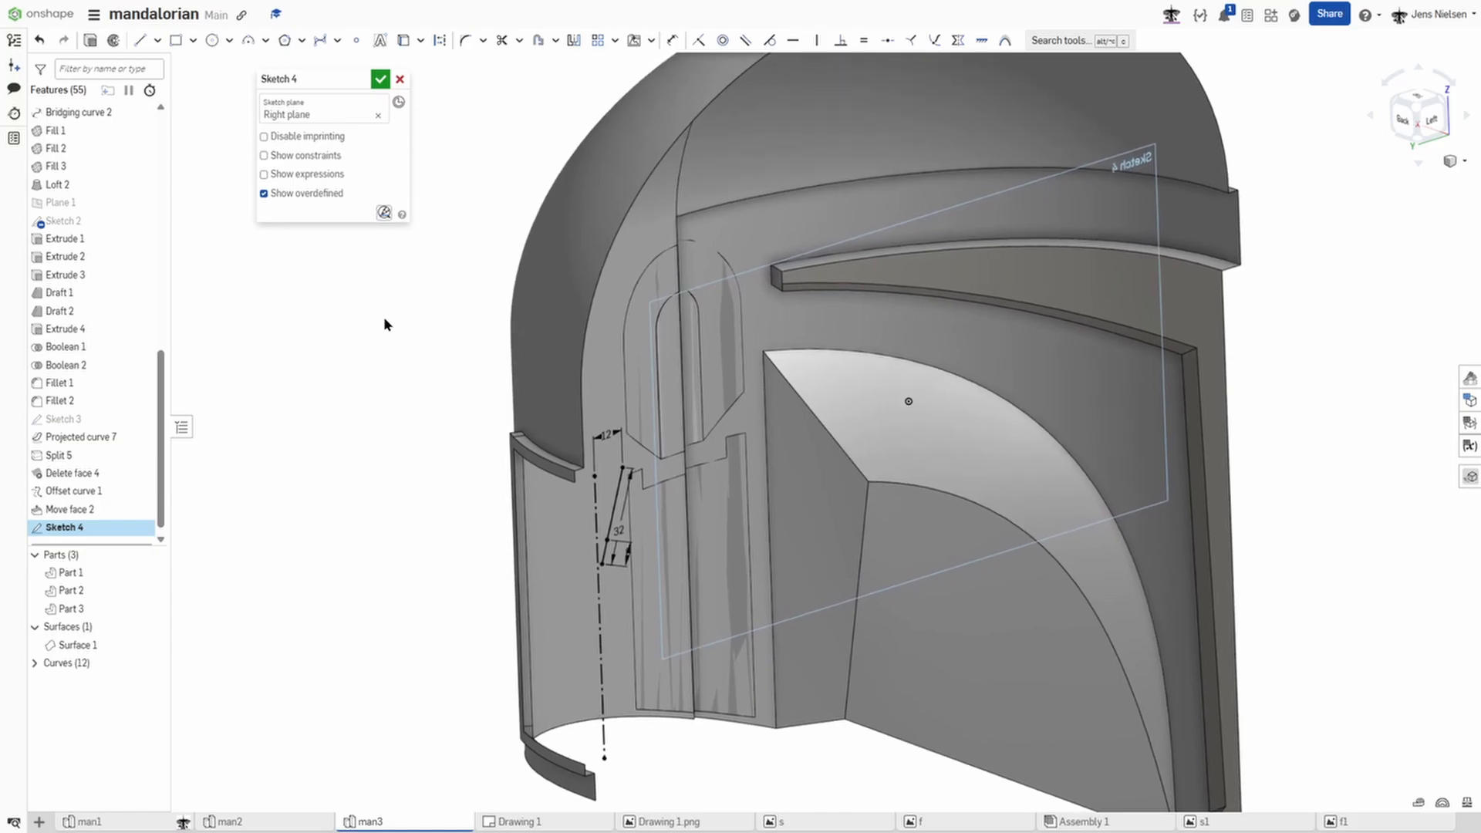
pyautogui.click(379, 80)
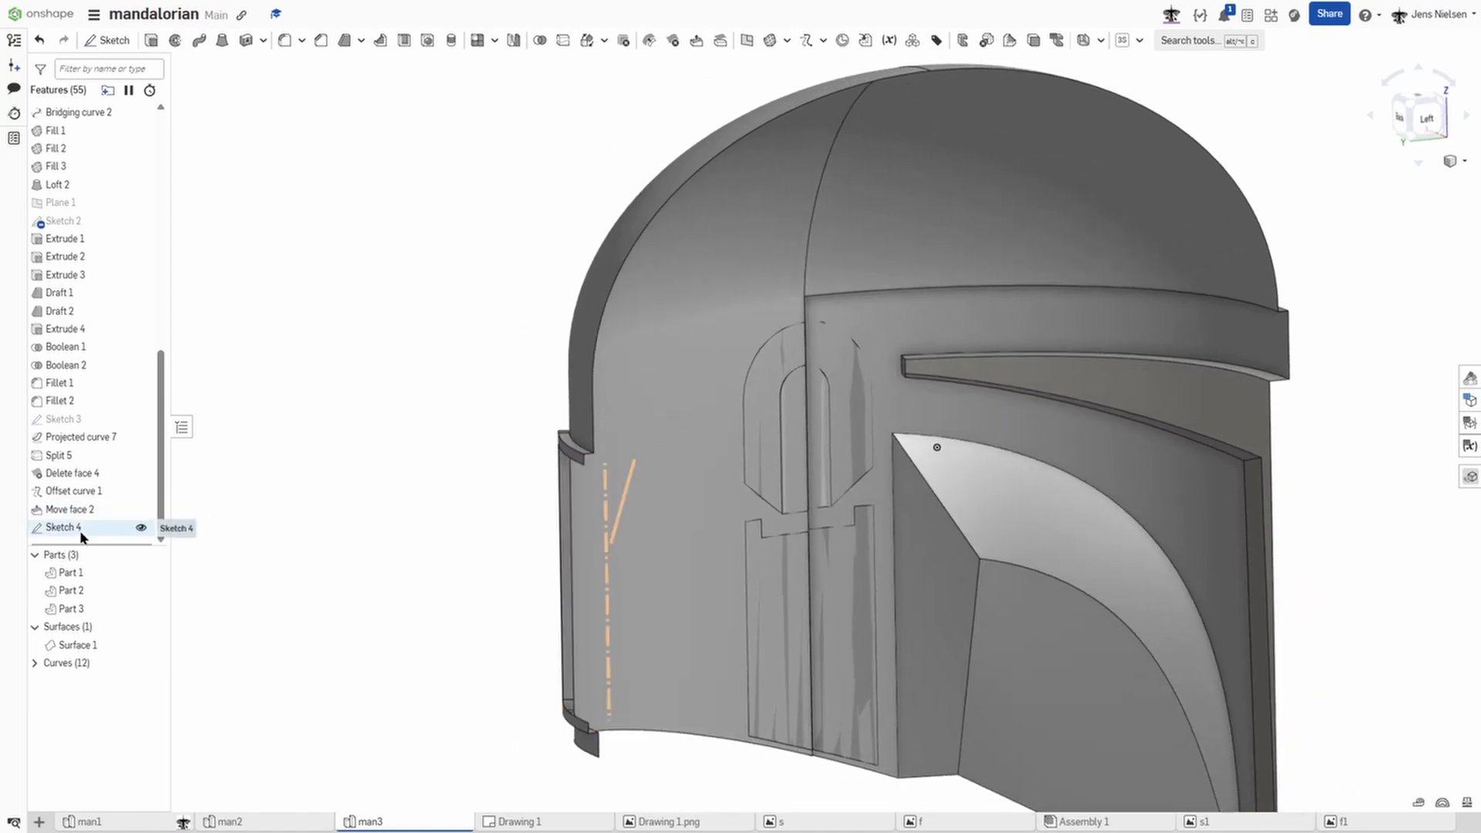
pyautogui.rightClick(81, 530)
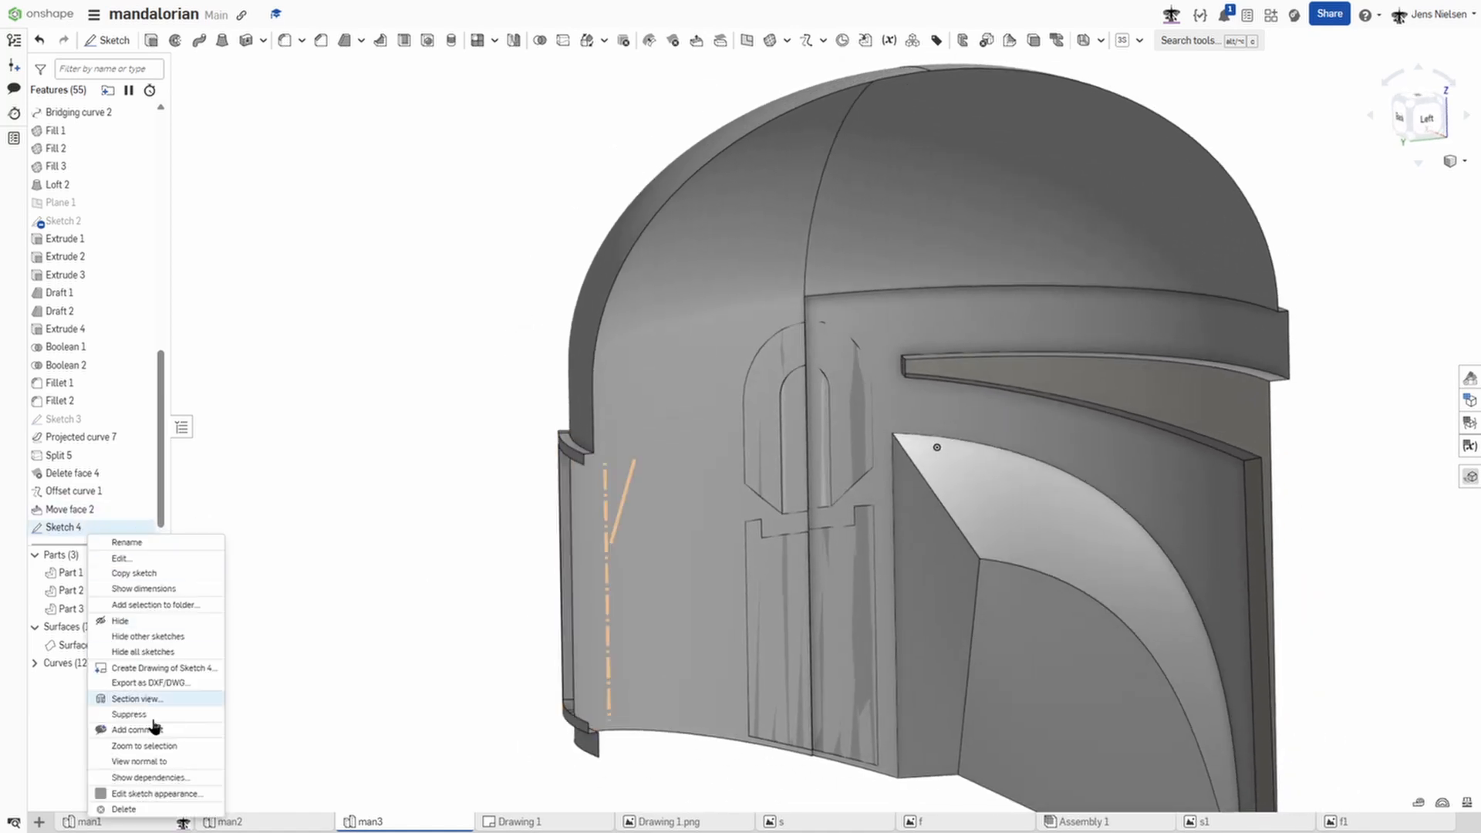
pyautogui.click(156, 794)
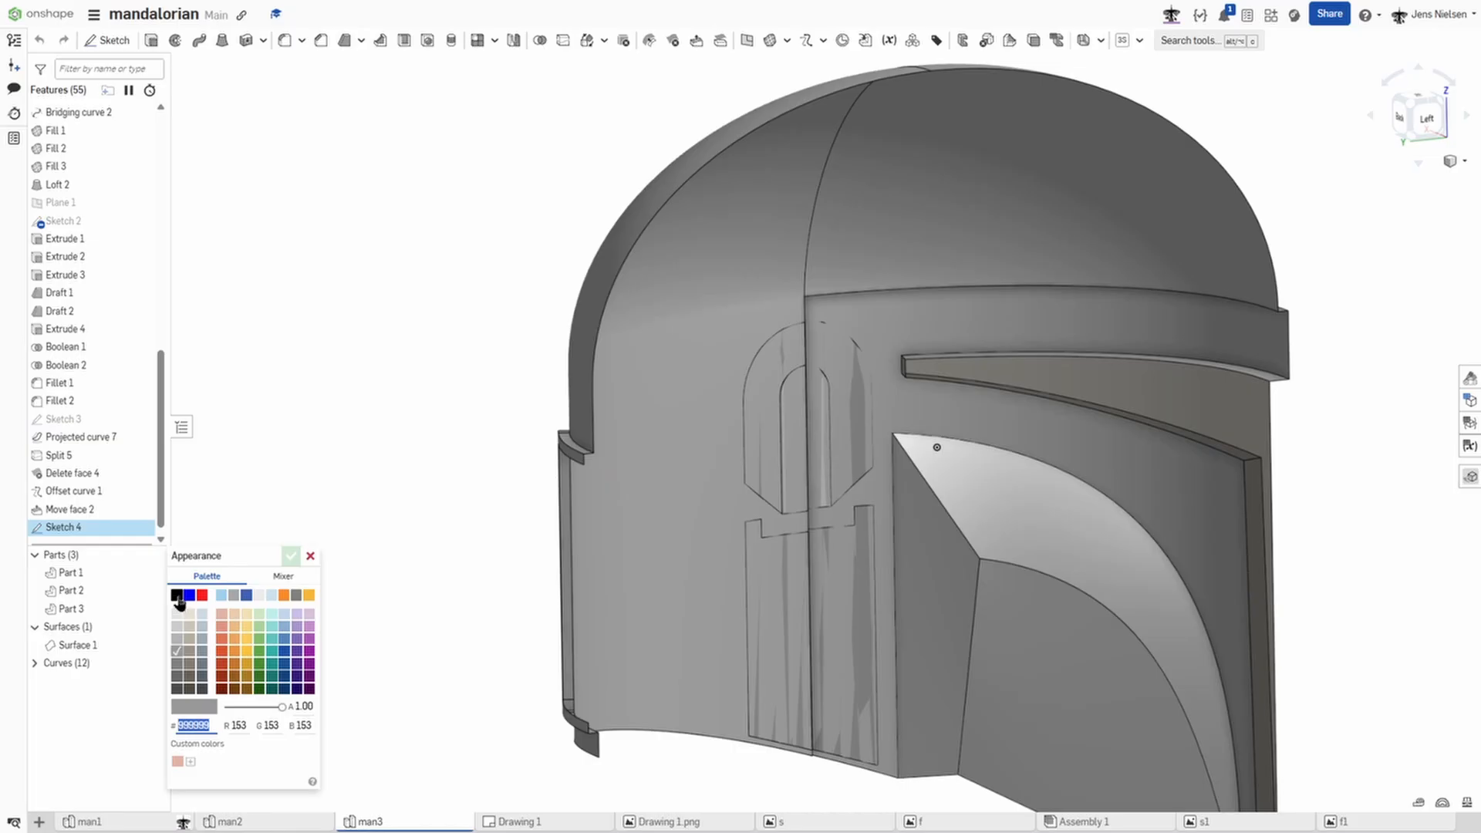
pyautogui.click(177, 595)
pyautogui.click(291, 557)
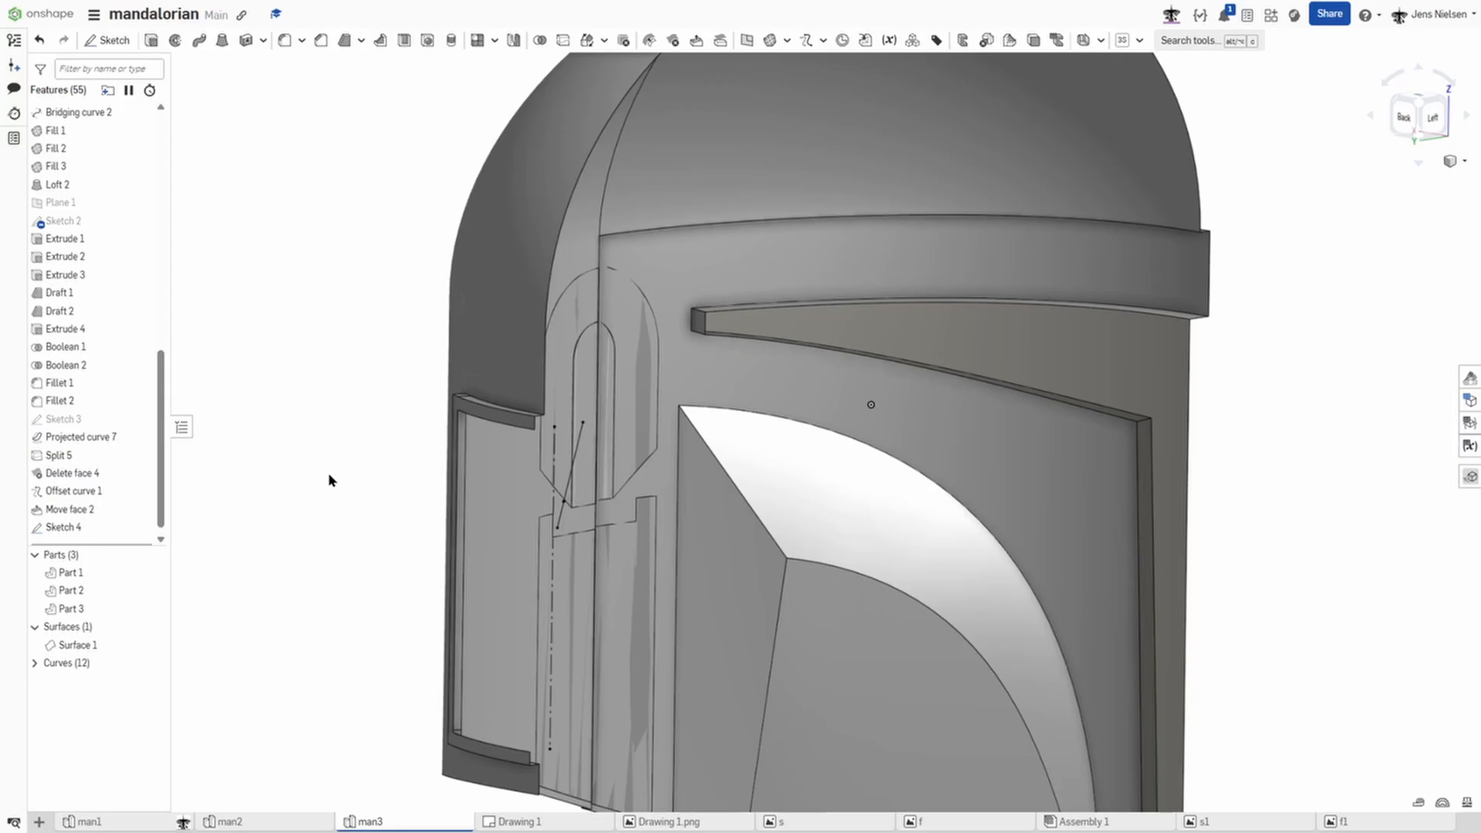
# Step: Extrude the sketch's upper slanted segment as a new surface across the rear opening with a blind depth of 42 mm
pyautogui.click(152, 44)
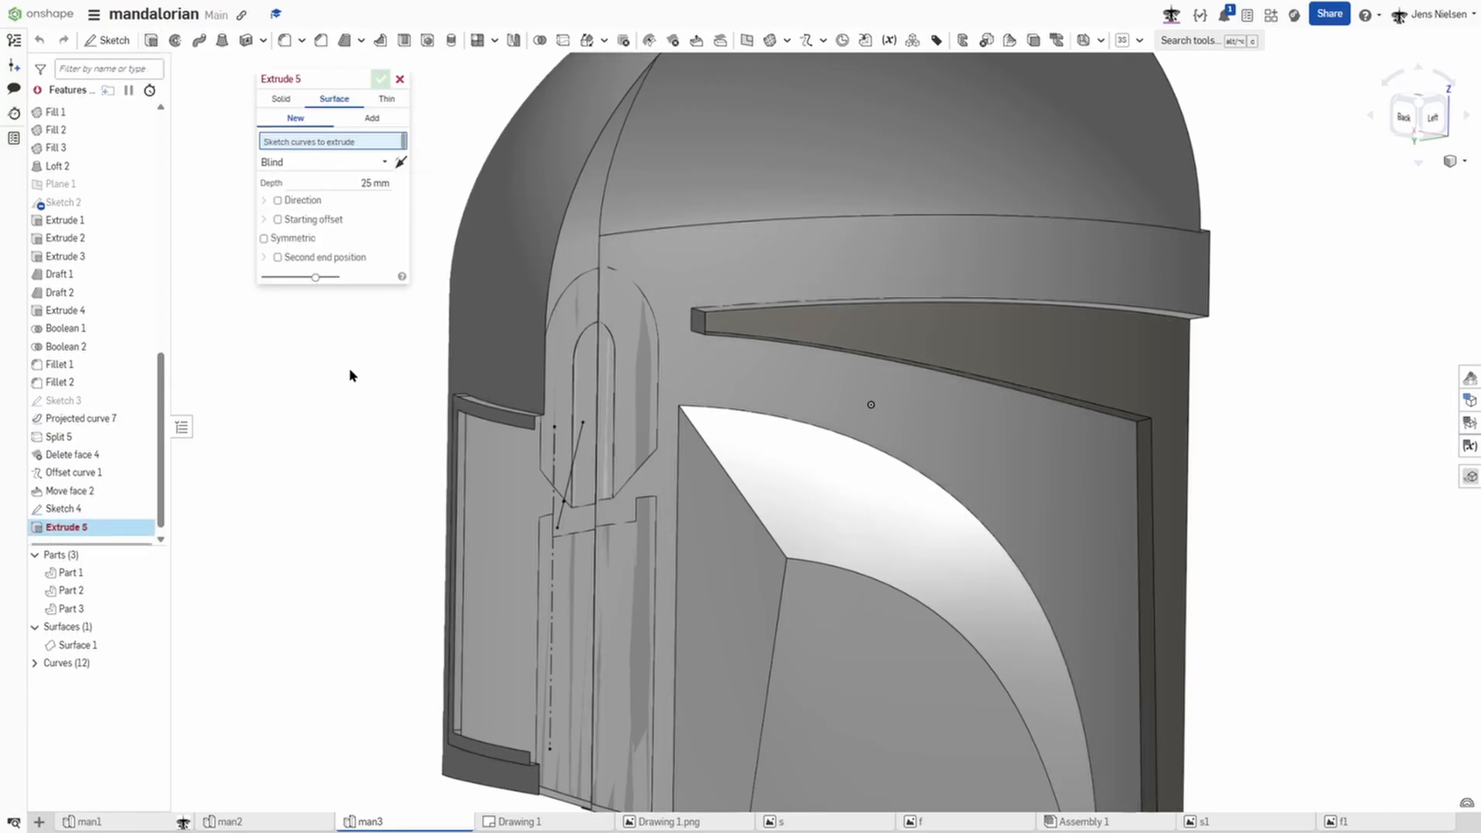
pyautogui.scroll(3, 562, 486)
pyautogui.click(481, 516)
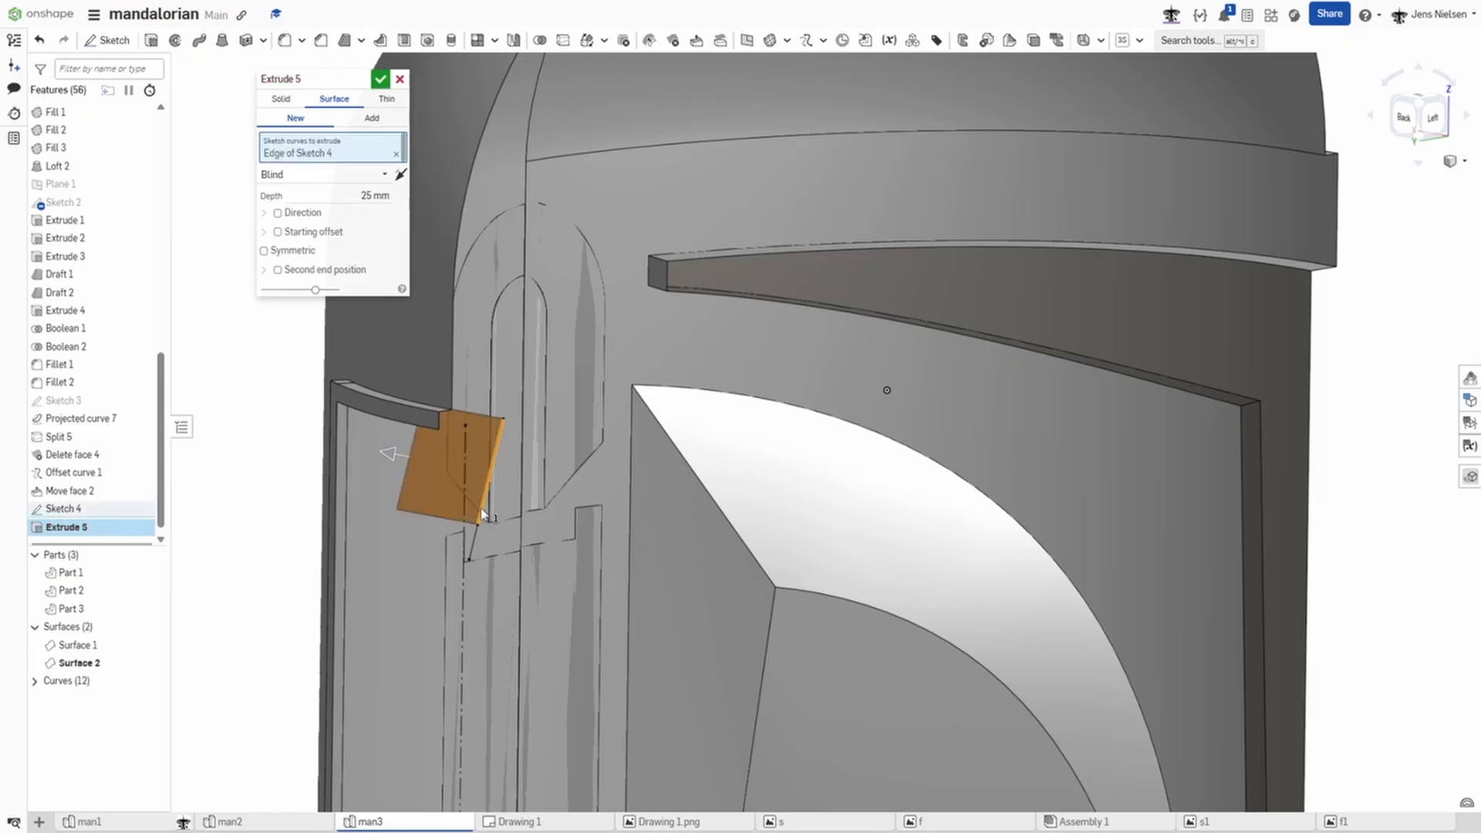
pyautogui.moveTo(480, 513)
pyautogui.mouseDown(button='right')
pyautogui.moveTo(475, 497)
pyautogui.moveTo(517, 450)
pyautogui.mouseUp(button='right')
pyautogui.moveTo(483, 456)
pyautogui.mouseDown()
pyautogui.moveTo(454, 455)
pyautogui.moveTo(468, 458)
pyautogui.mouseUp()
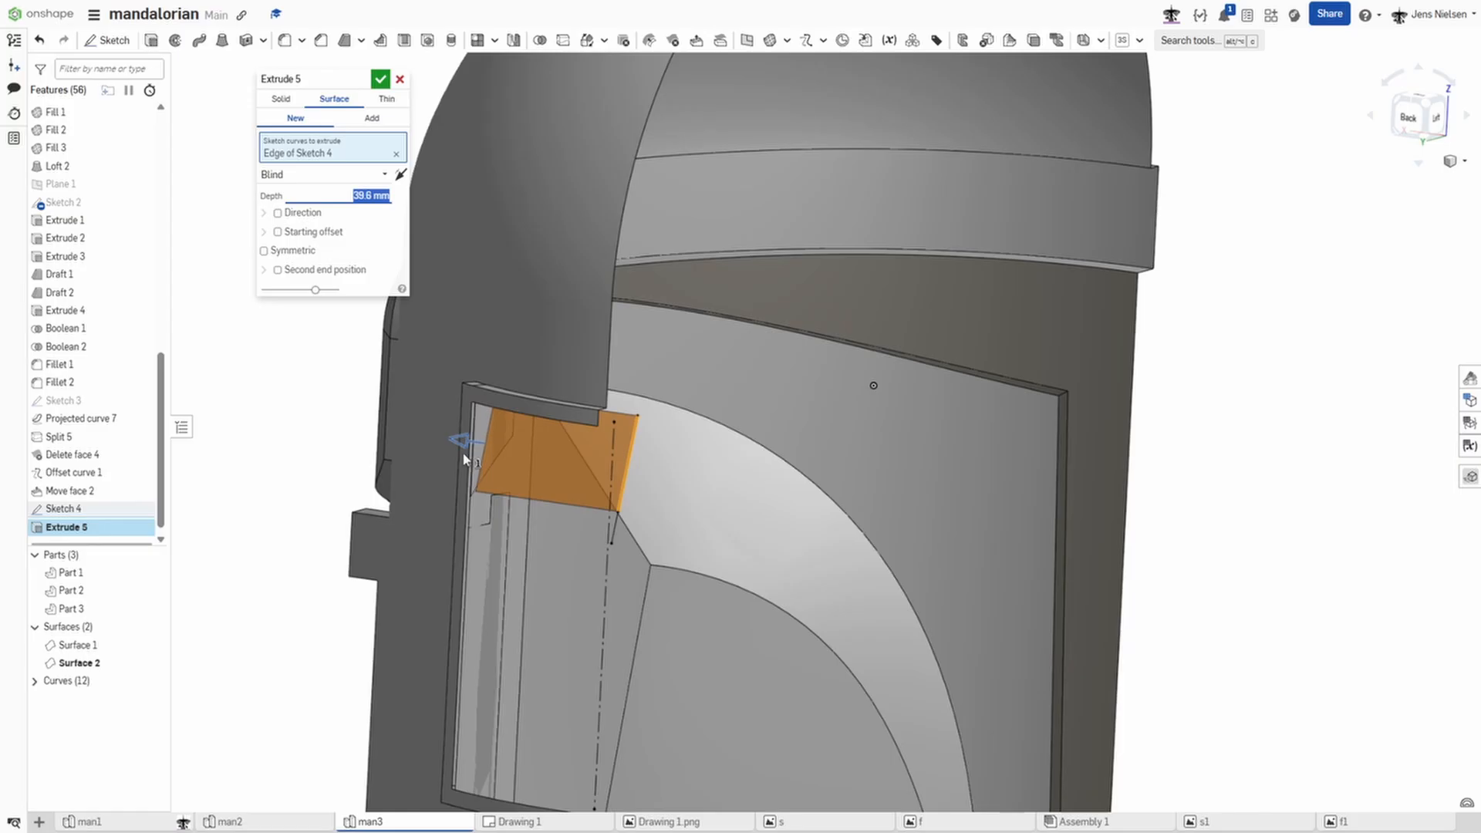
pyautogui.moveTo(385, 475)
pyautogui.mouseDown(button='right')
pyautogui.moveTo(424, 525)
pyautogui.moveTo(387, 457)
pyautogui.moveTo(410, 484)
pyautogui.mouseUp(button='right')
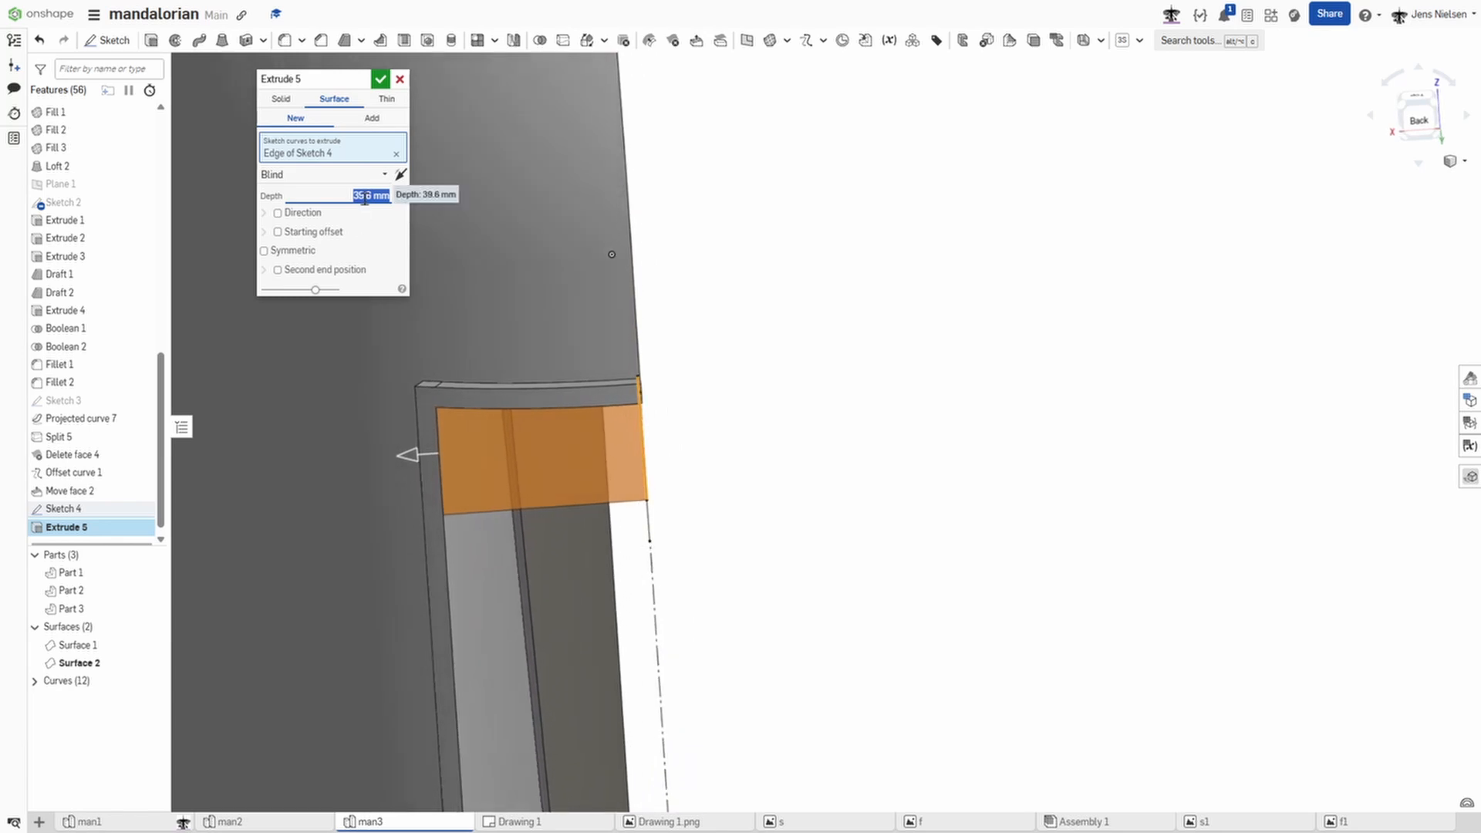
pyautogui.write('42')
pyautogui.press('Tab')
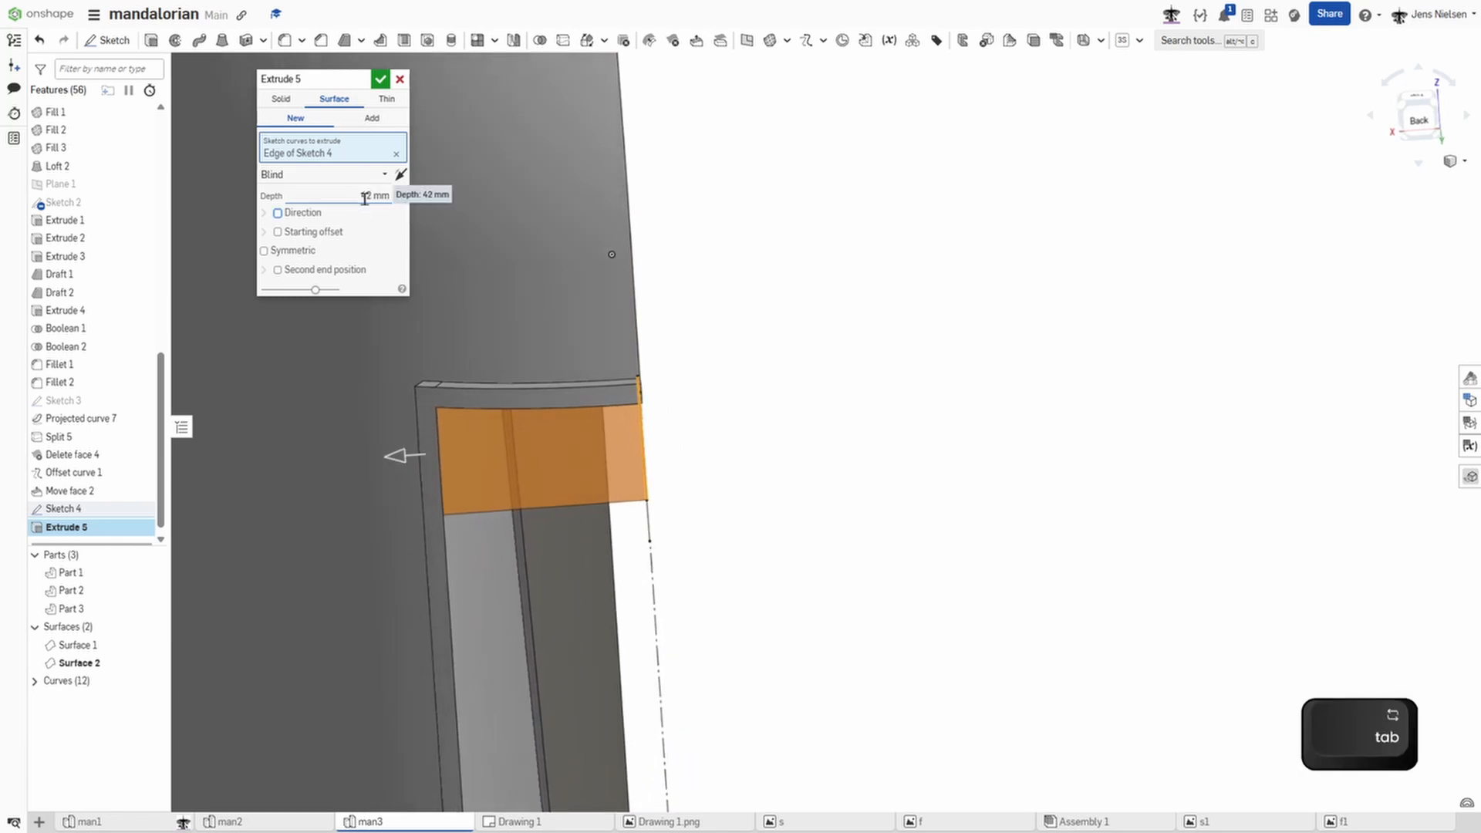
# Step: Set the surface extrude's depth to 40 mm and accept it
pyautogui.moveTo(831, 404); pyautogui.dragTo(829, 403, button='right')
pyautogui.scroll(3, 829, 403)
pyautogui.click(367, 198)
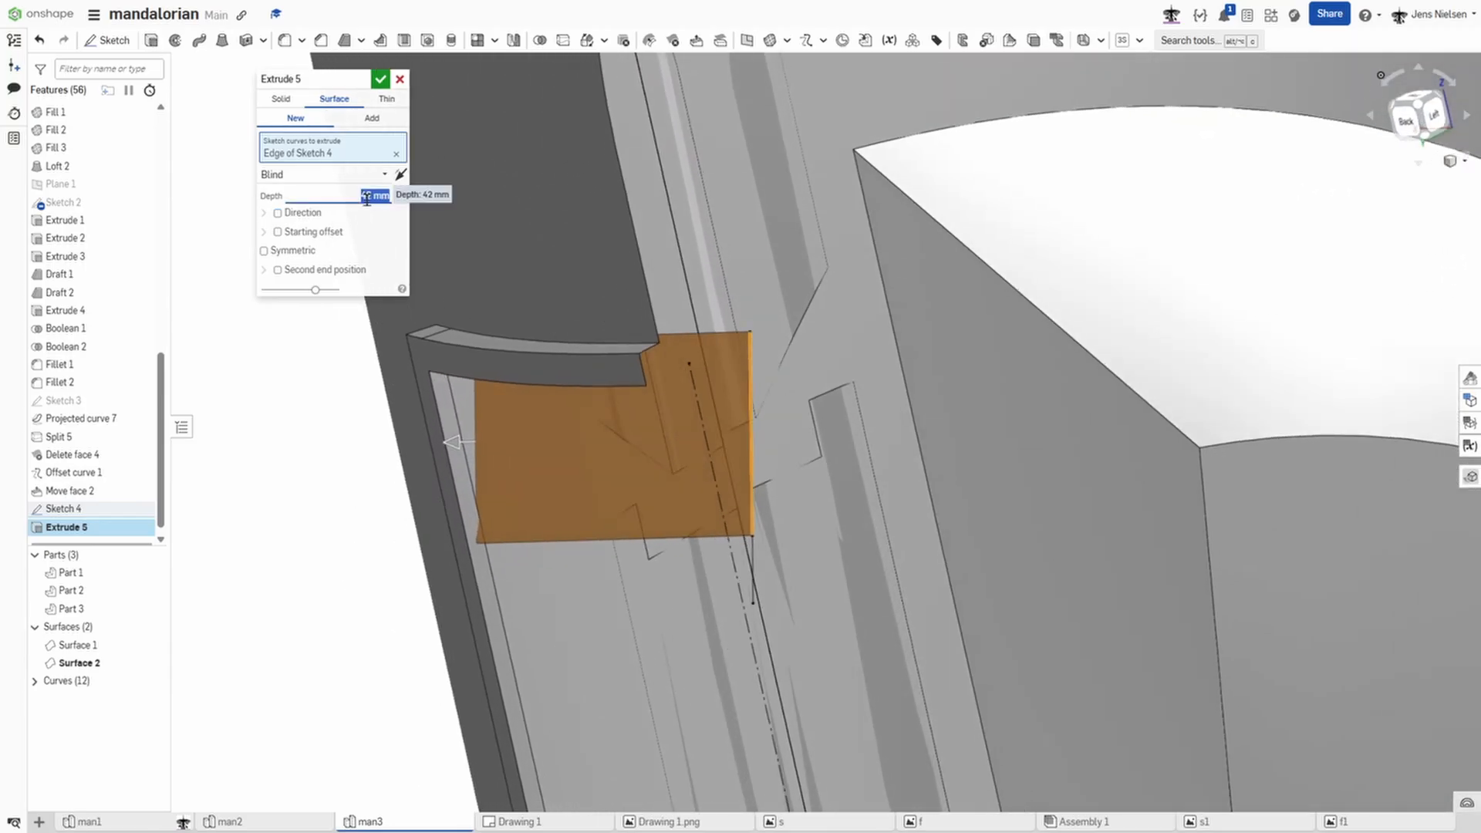
pyautogui.write('40')
pyautogui.press('Tab')
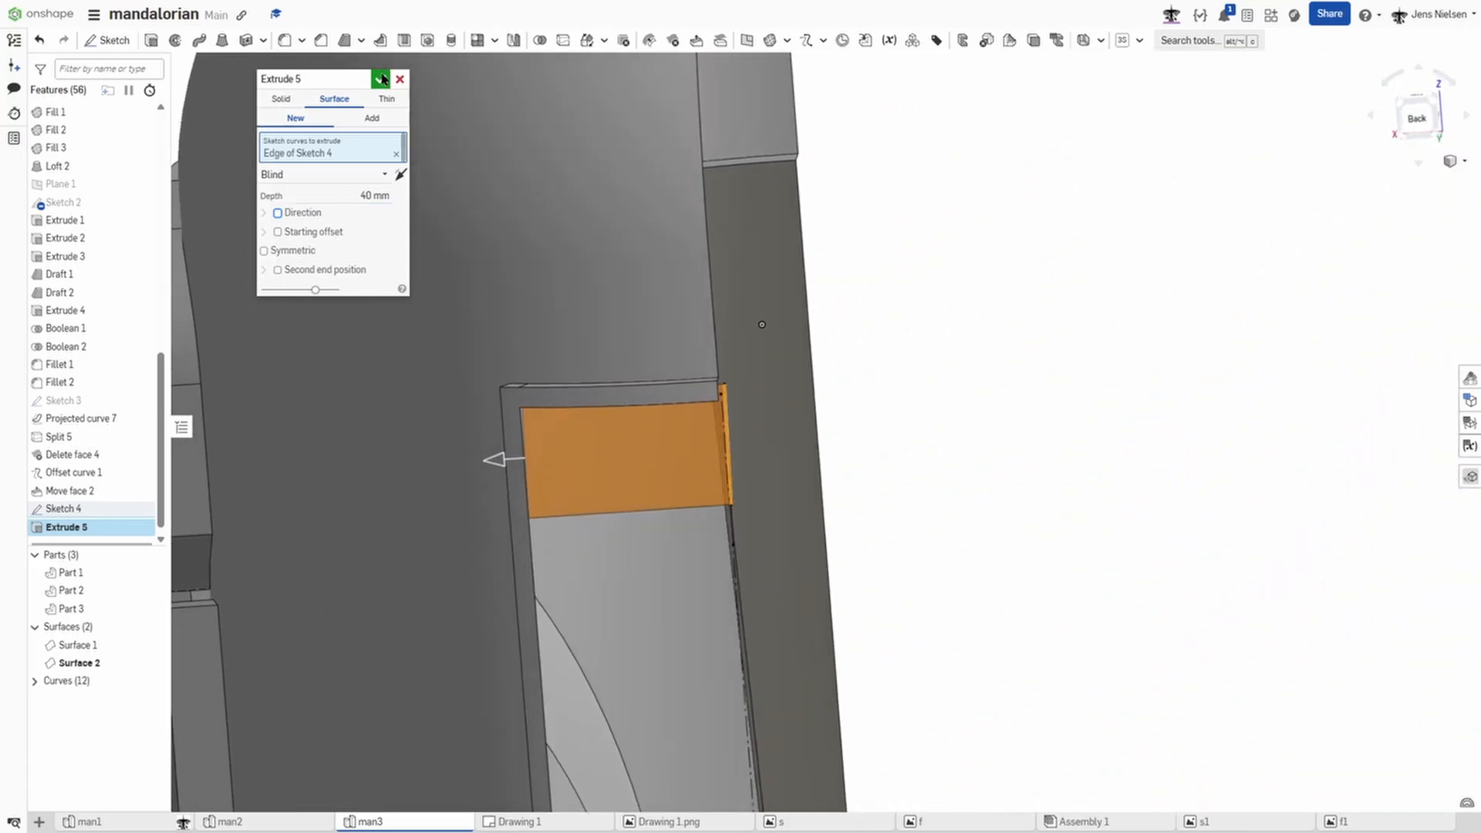
pyautogui.click(381, 80)
# Step: Show Sketch 4 and start a new surface extrude of its short lower segment with a blind starting offset of 12 mm
pyautogui.click(141, 509)
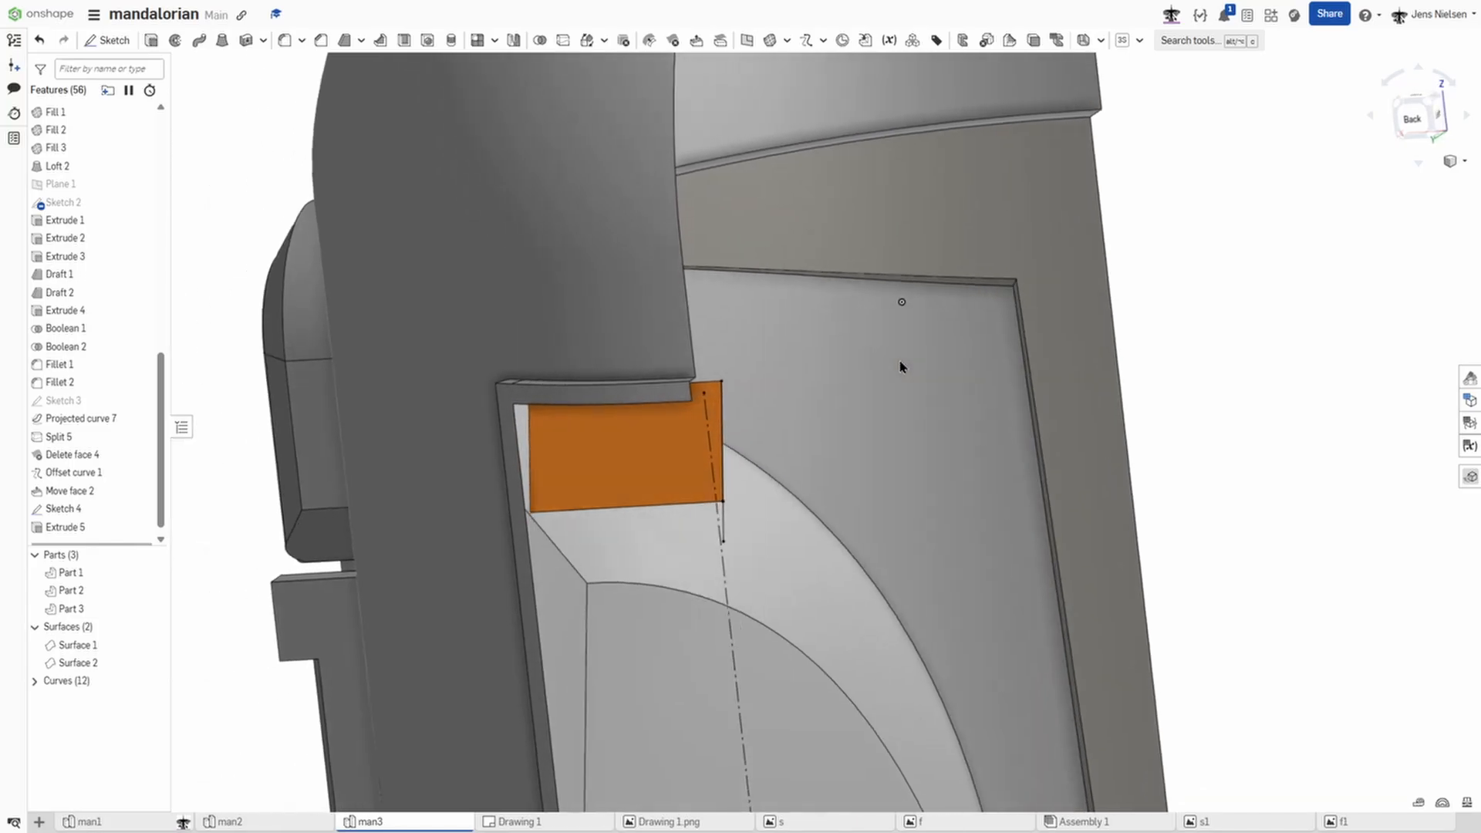
pyautogui.click(150, 41)
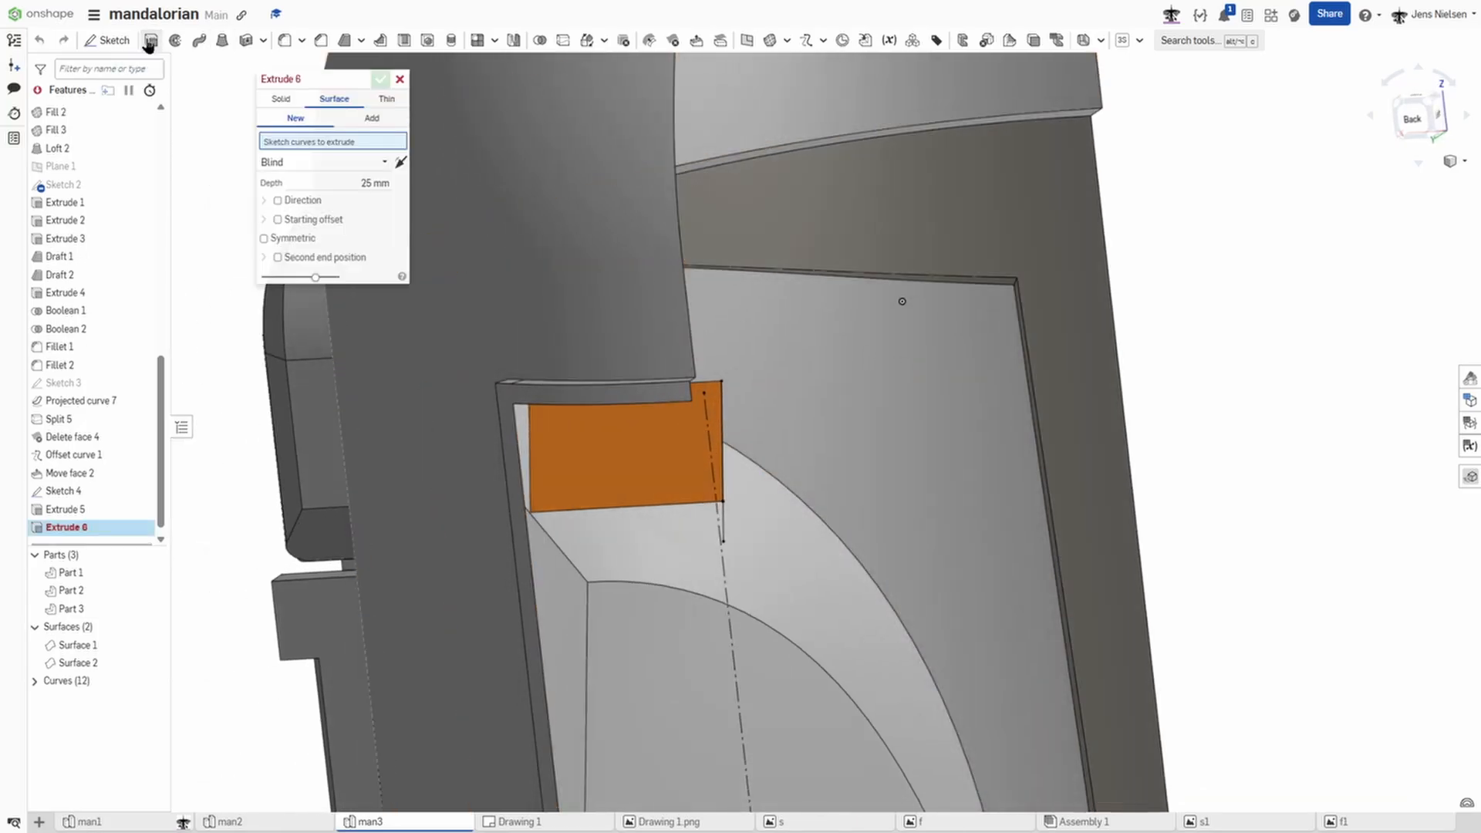
pyautogui.click(720, 514)
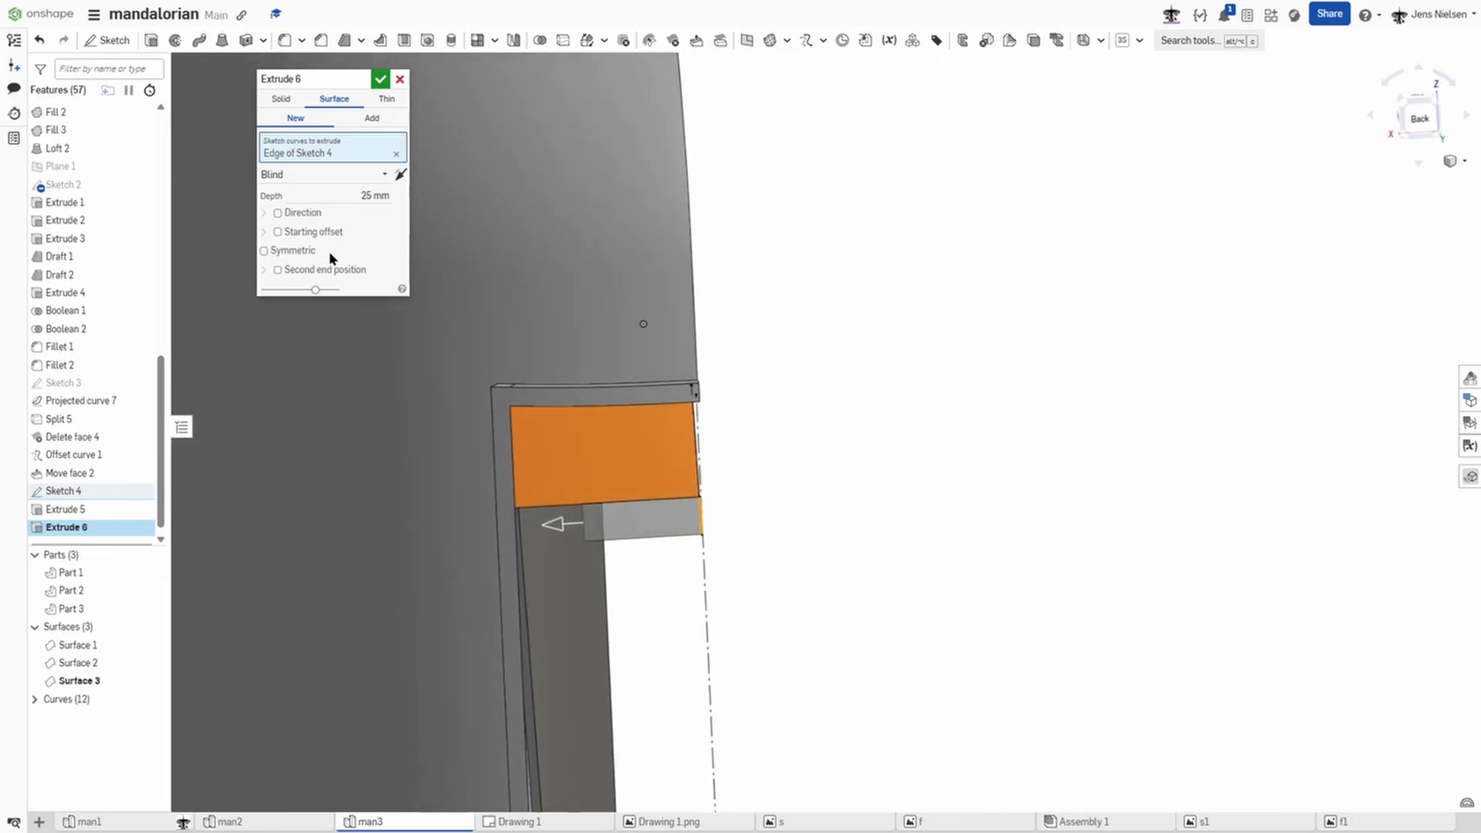
pyautogui.click(278, 232)
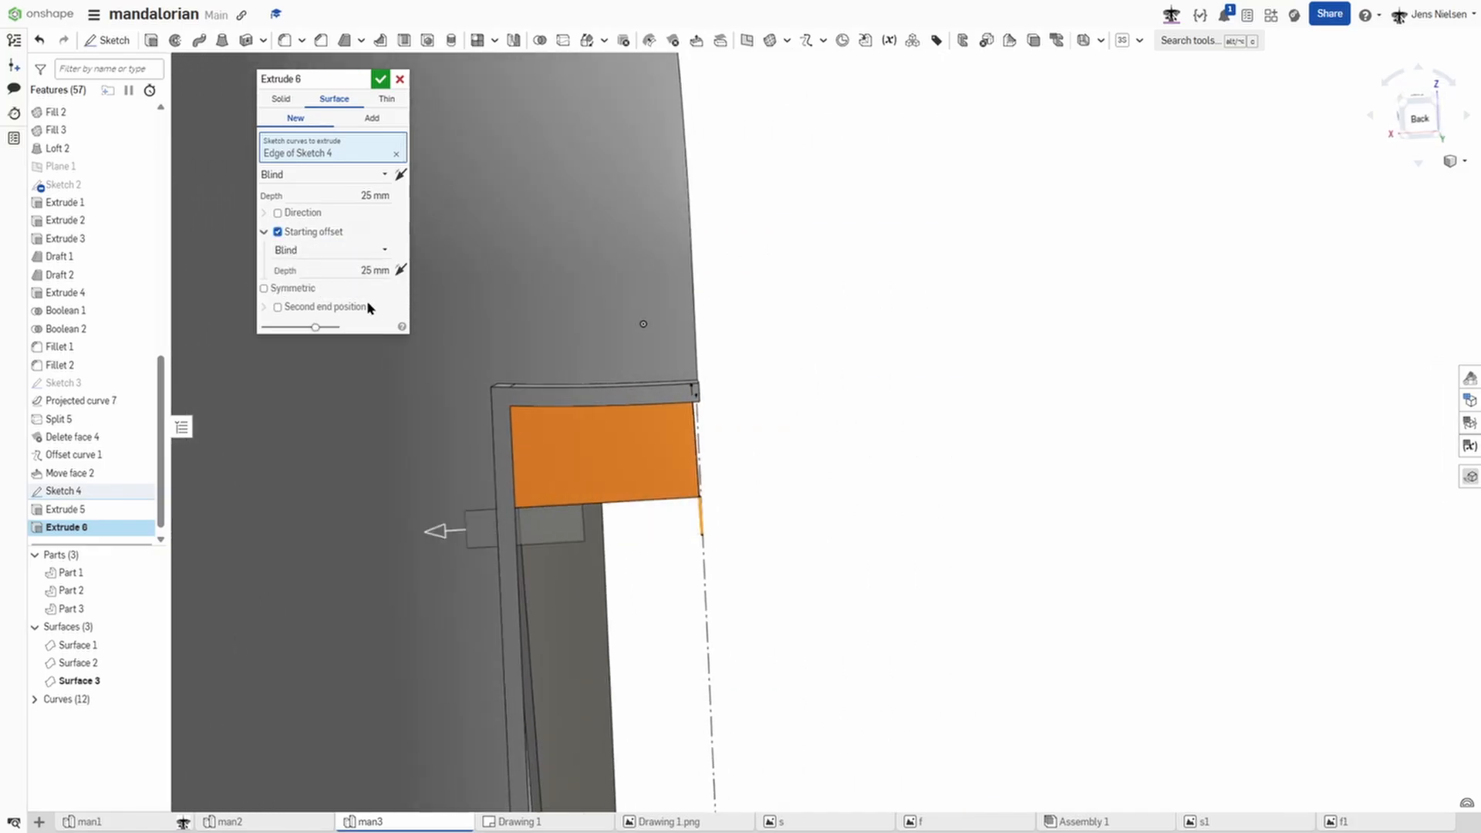
pyautogui.click(366, 271)
pyautogui.write('2')
pyautogui.press('Tab')
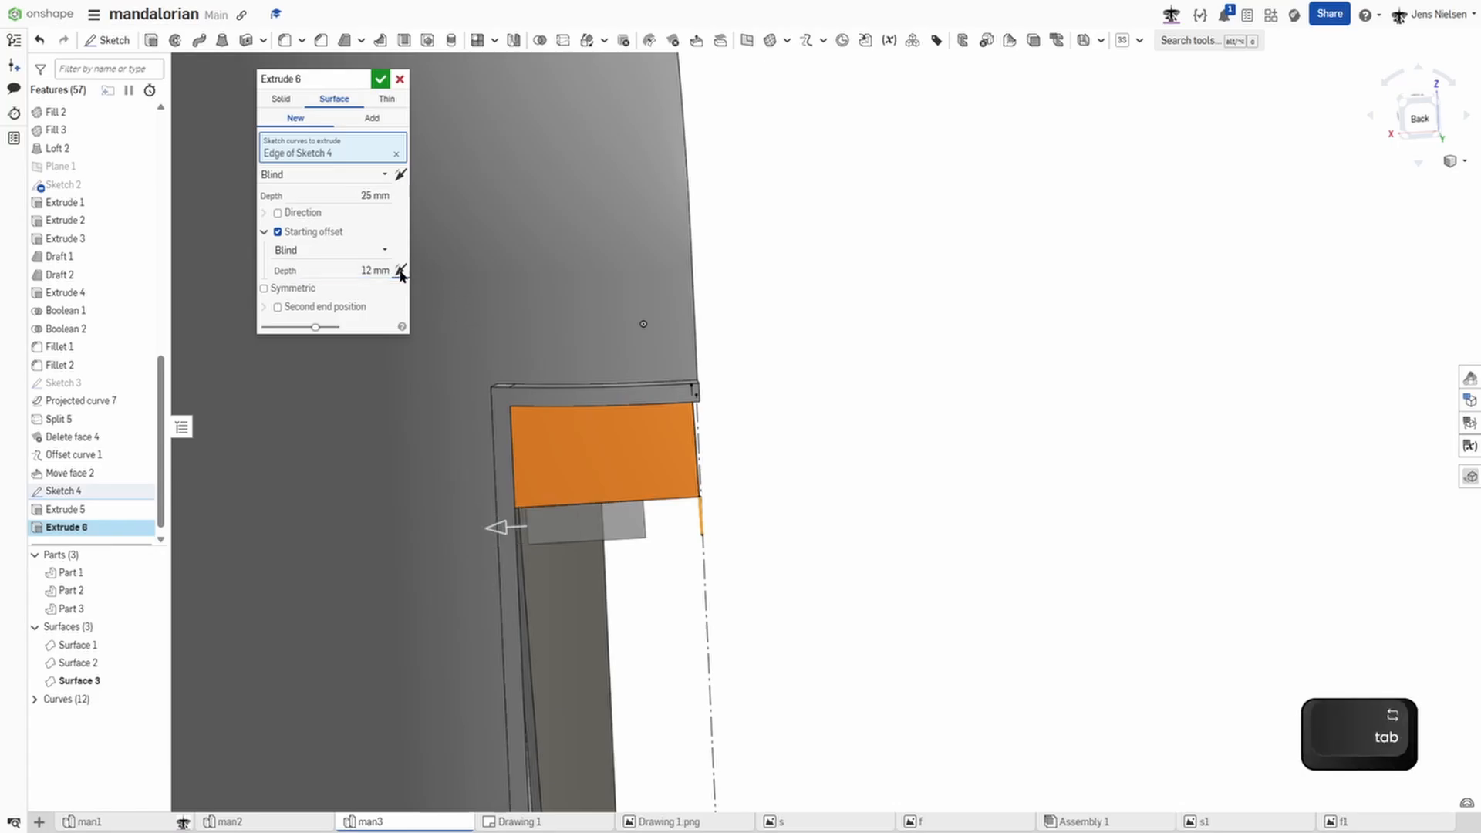
# Step: End the extrude up to the lower far vertex of the previous panel surface, add it to that surface and accept
pyautogui.click(385, 175)
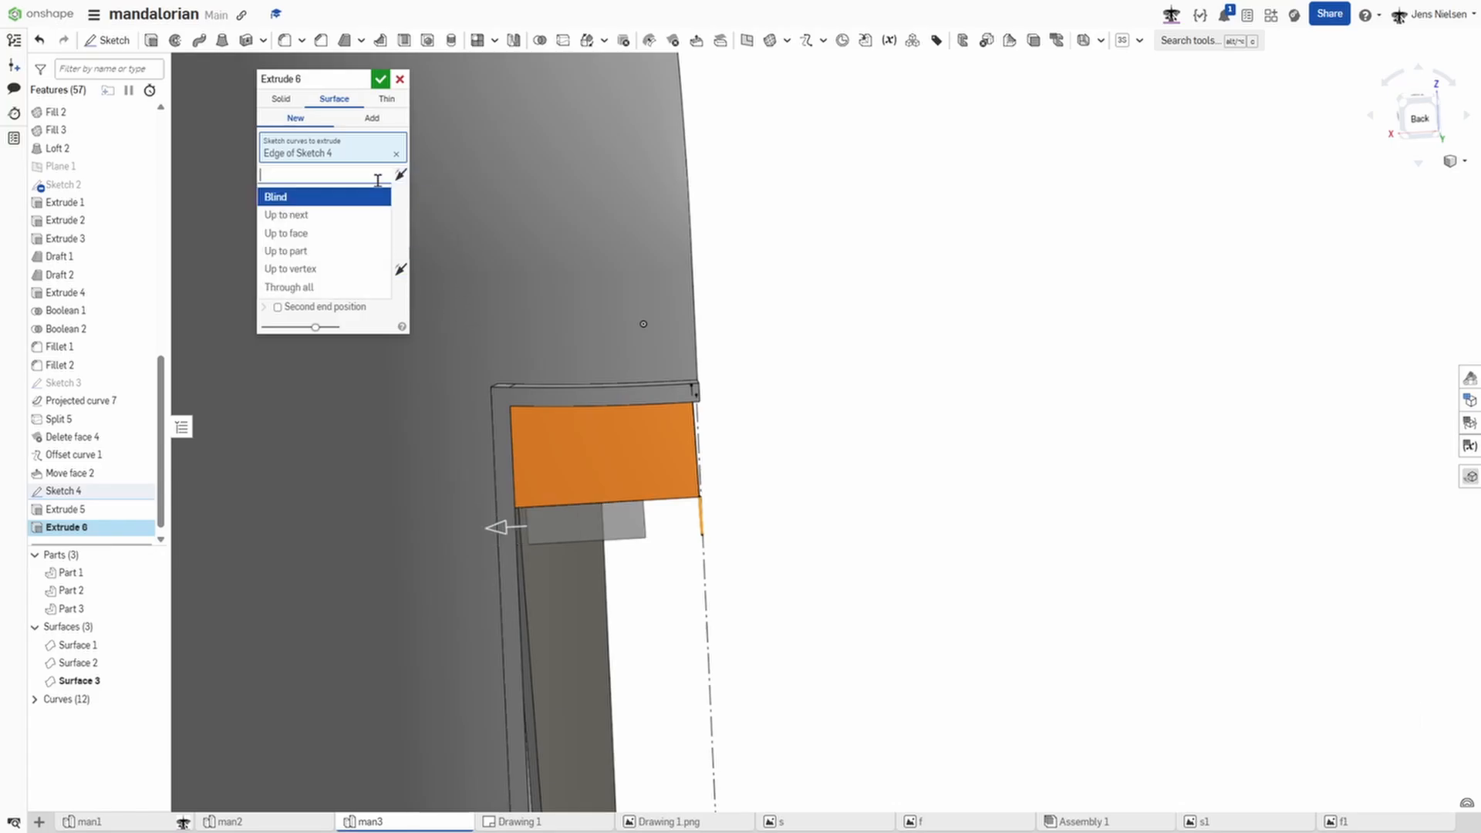
pyautogui.click(317, 277)
pyautogui.moveTo(593, 494); pyautogui.dragTo(455, 548, button='right')
pyautogui.click(451, 537)
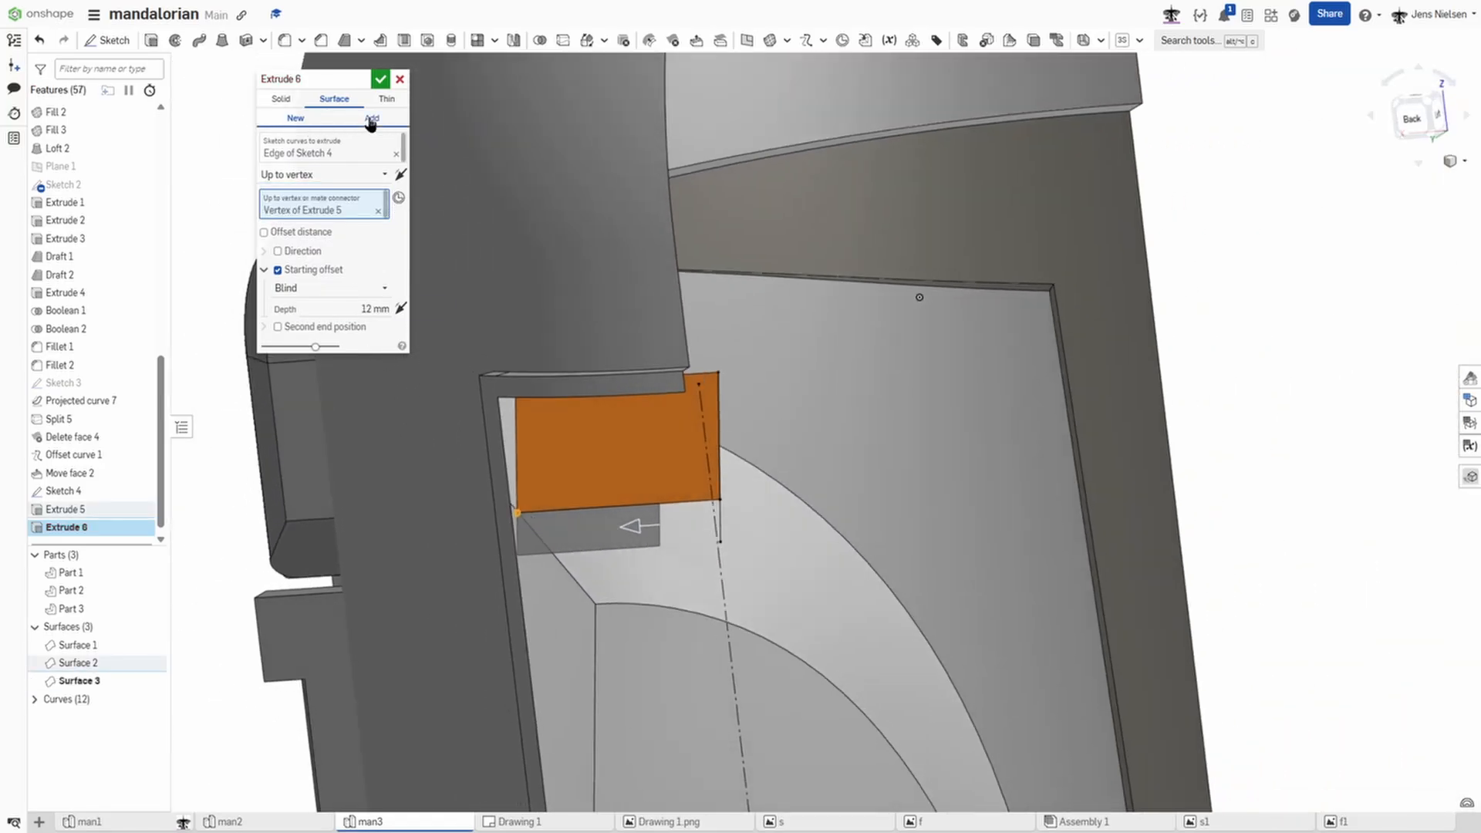
pyautogui.click(371, 121)
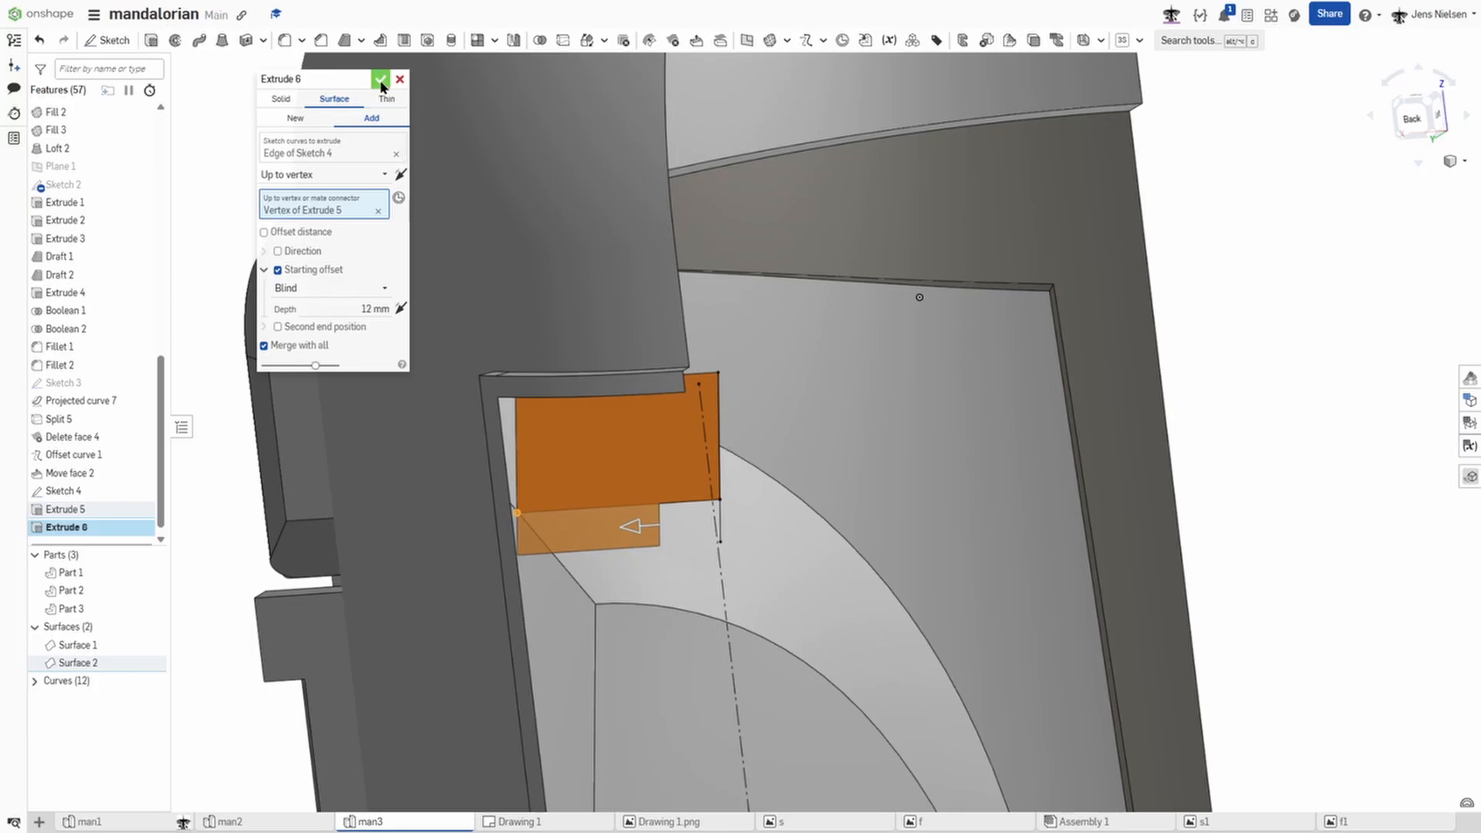
pyautogui.click(381, 83)
# Step: Set the appearance of the stepped panel face in the rear opening to dark grey
pyautogui.moveTo(381, 90); pyautogui.dragTo(576, 499, button='right')
pyautogui.rightClick(576, 498)
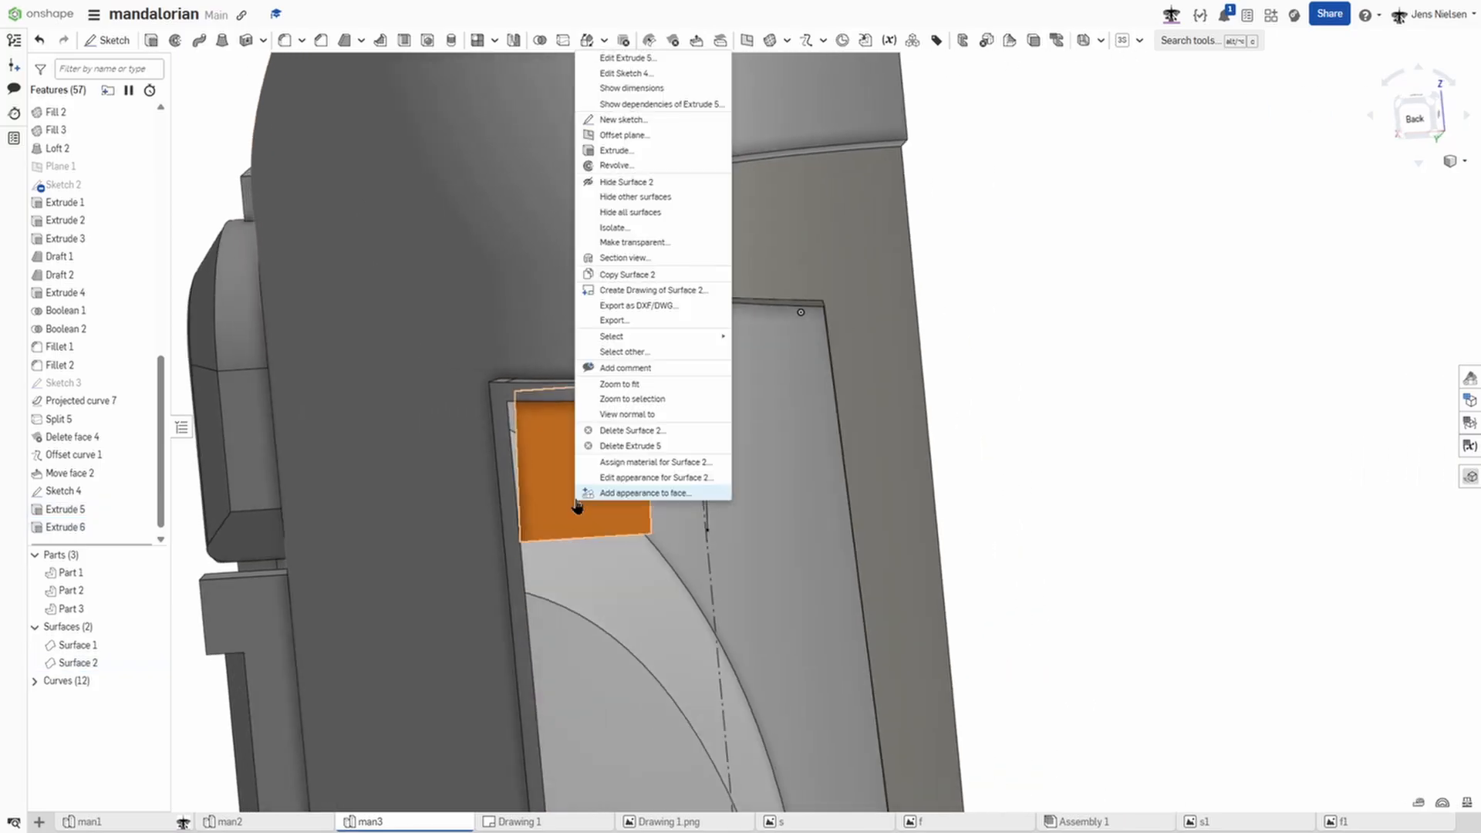
pyautogui.click(625, 492)
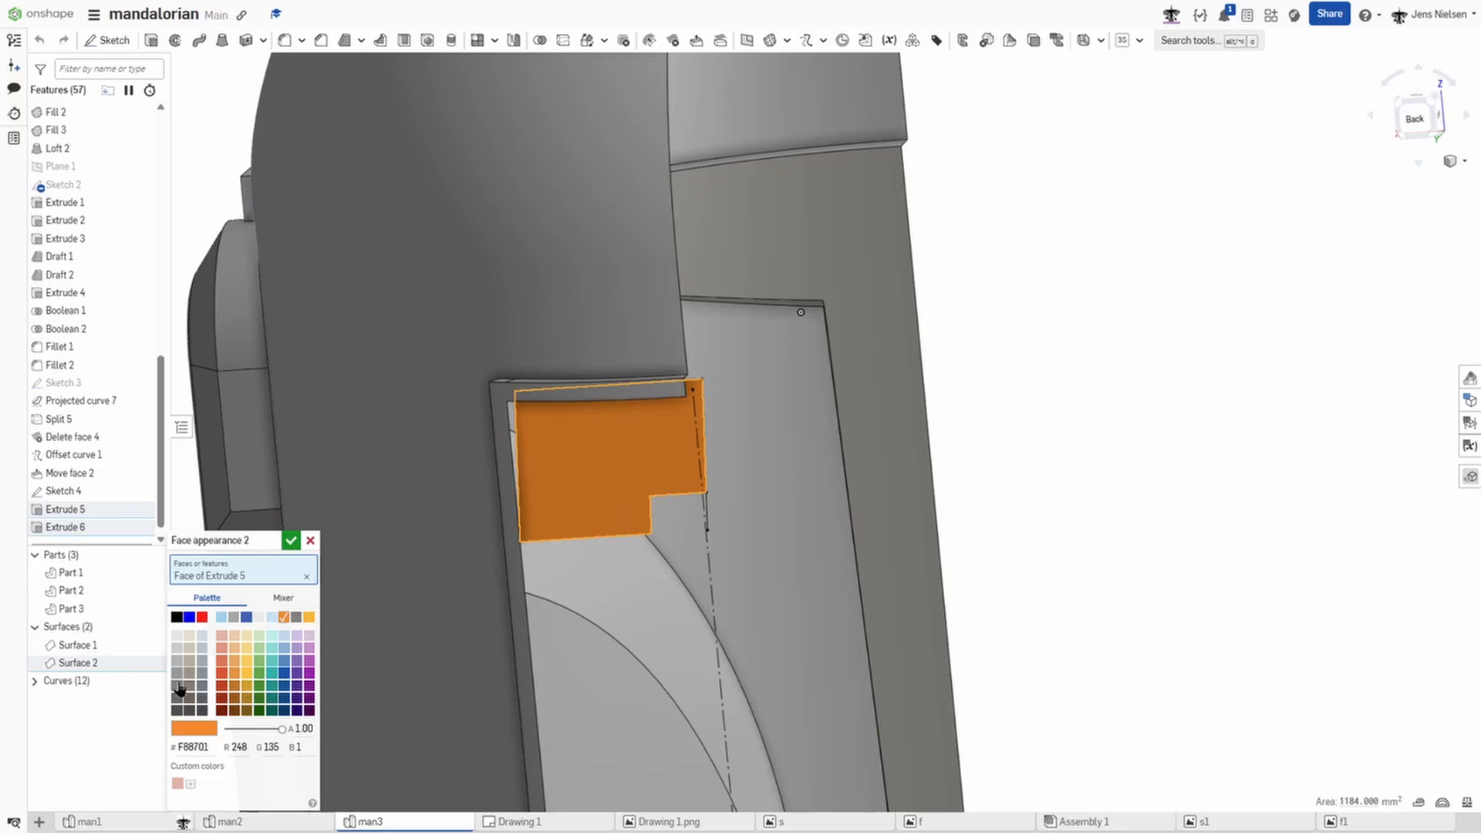
pyautogui.click(291, 541)
pyautogui.scroll(-5, 974, 390)
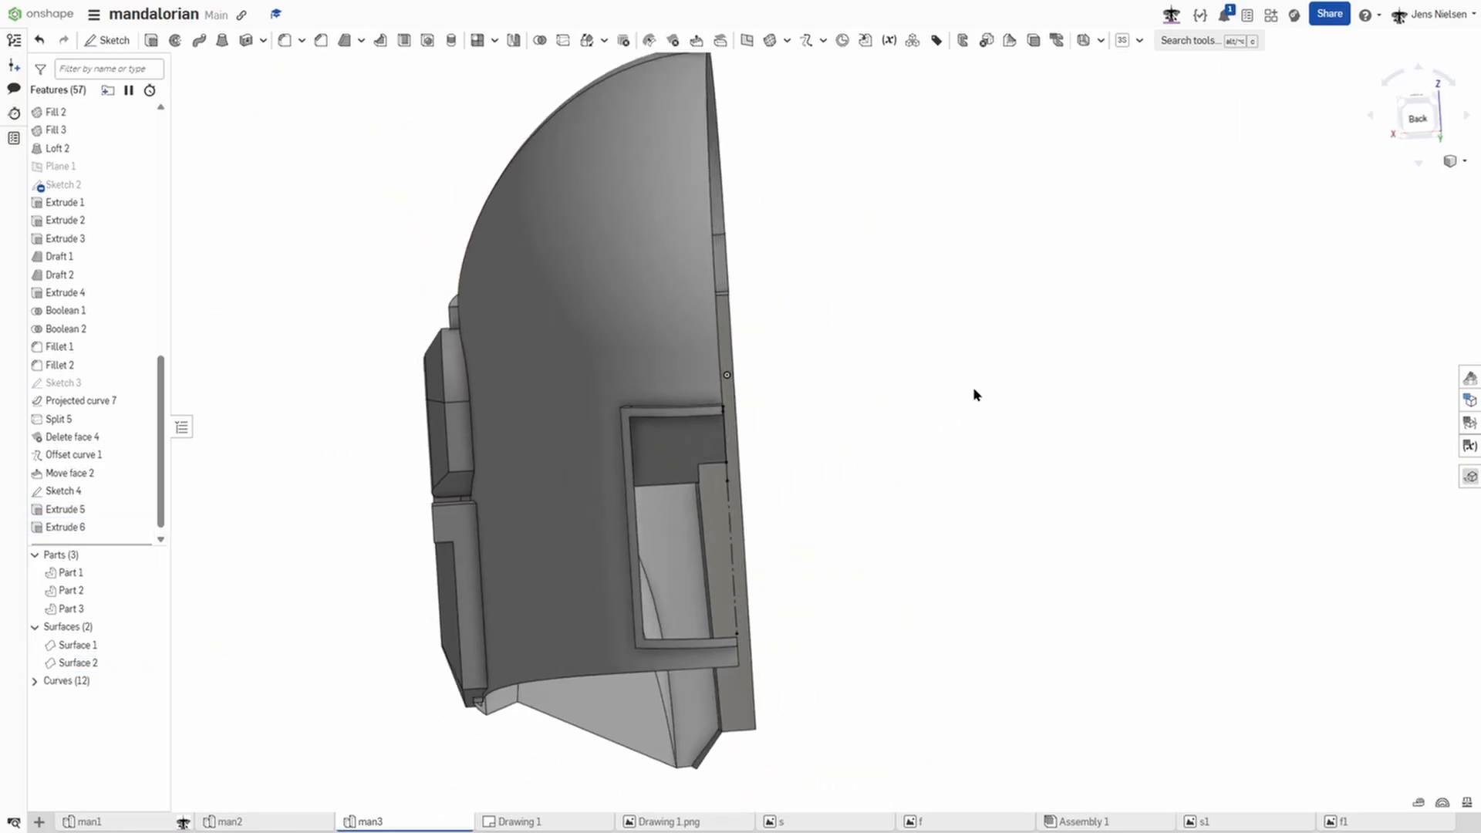
pyautogui.moveTo(974, 390); pyautogui.dragTo(929, 246, button='right')
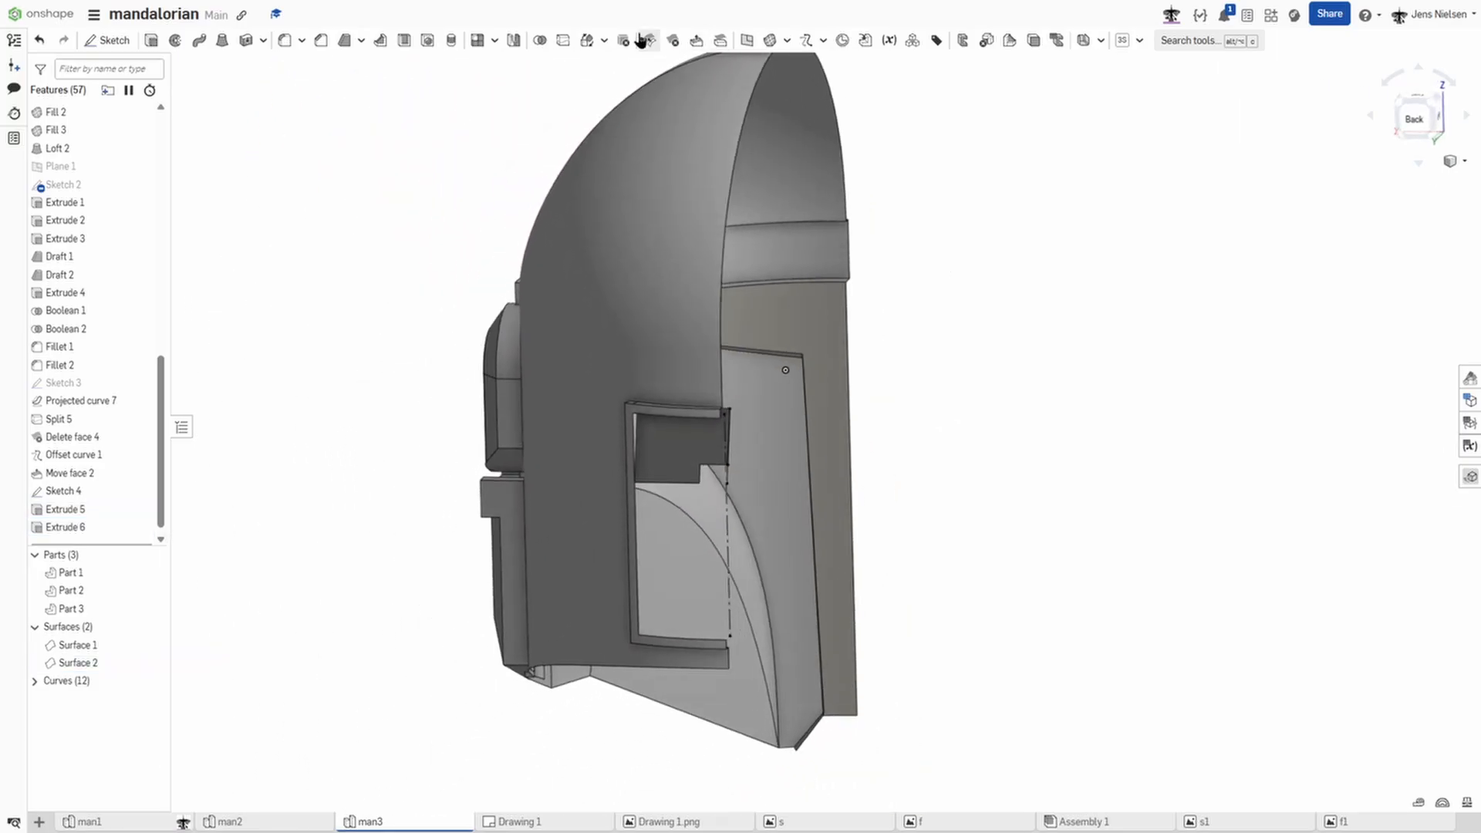
# Step: Create a linear part pattern of the stepped panel surface normal to the Top plane, directed downward with 5 instances
pyautogui.click(482, 45)
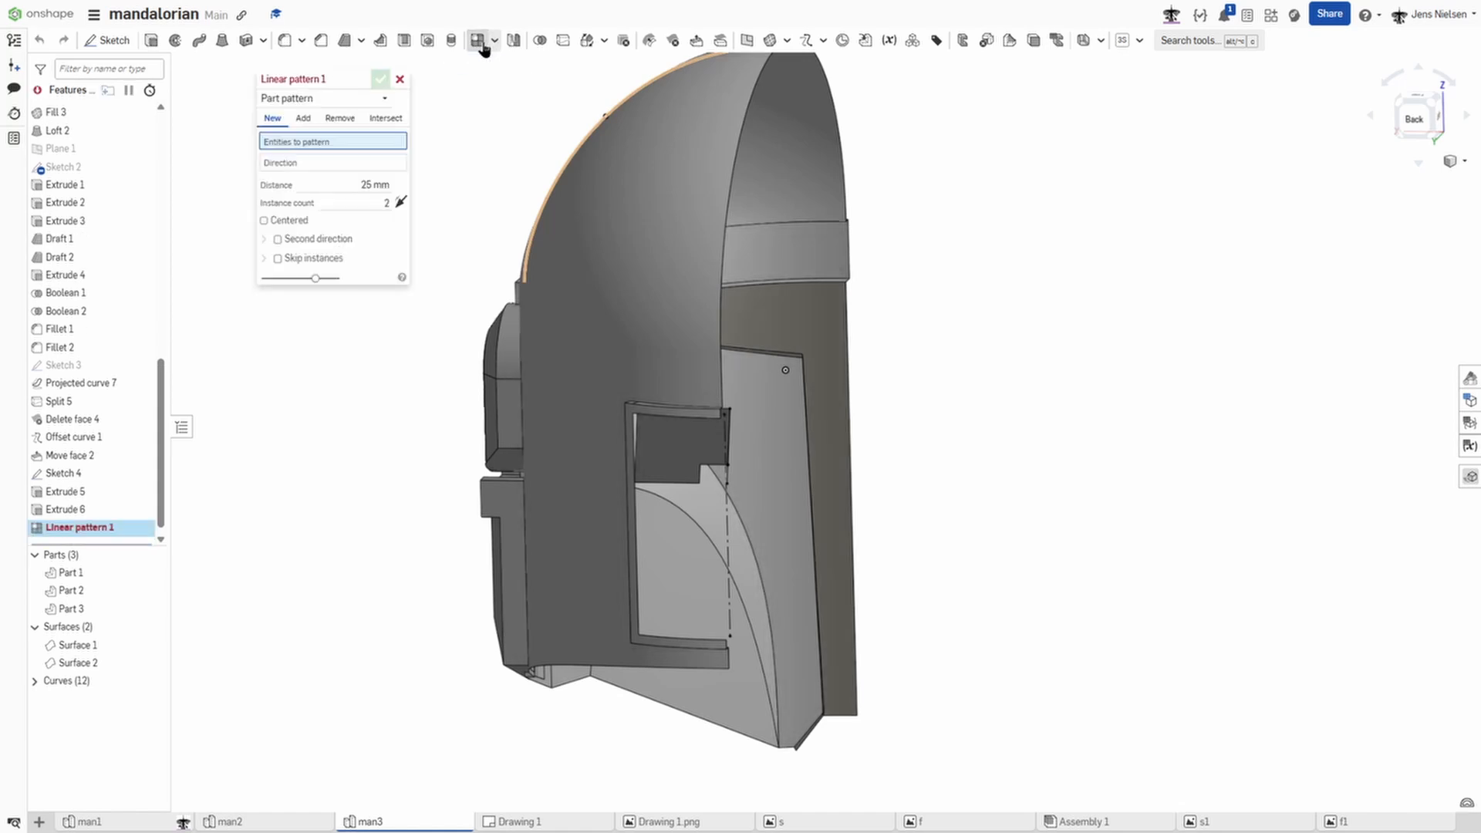
pyautogui.click(656, 461)
pyautogui.click(326, 175)
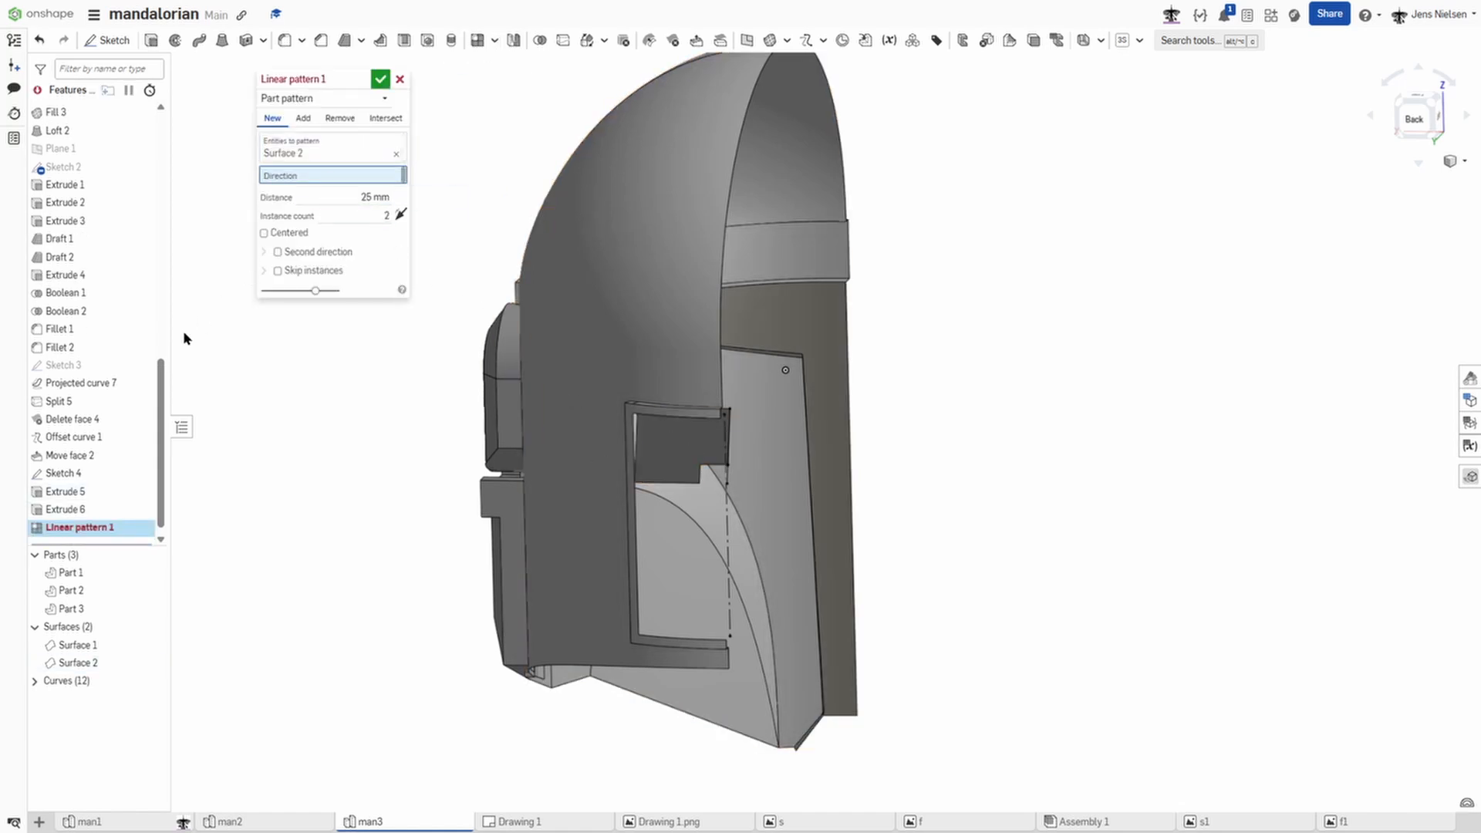
pyautogui.scroll(1, 164, 367)
pyautogui.scroll(10, 164, 363)
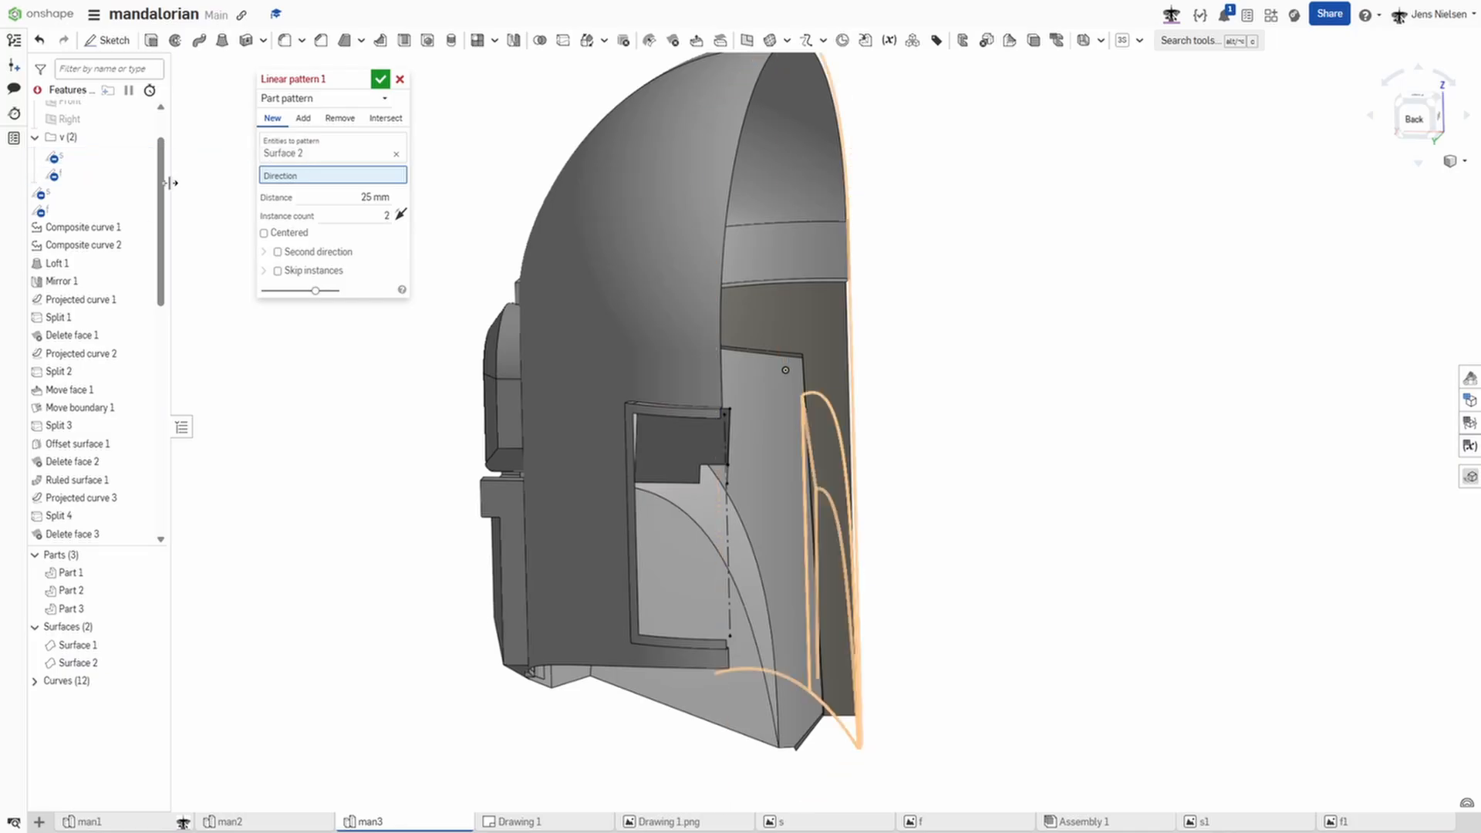
pyautogui.scroll(3, 162, 188)
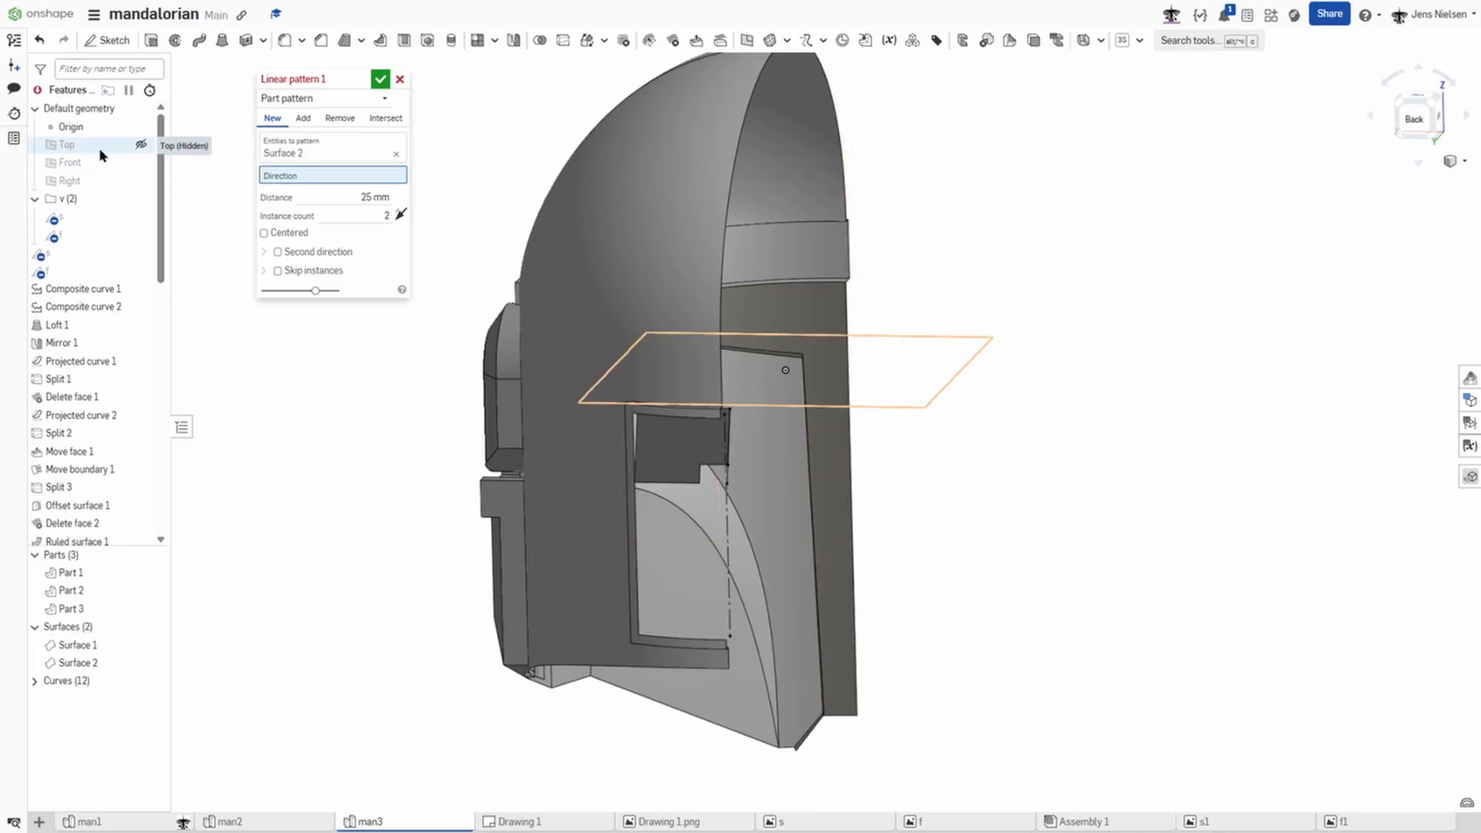
pyautogui.click(99, 147)
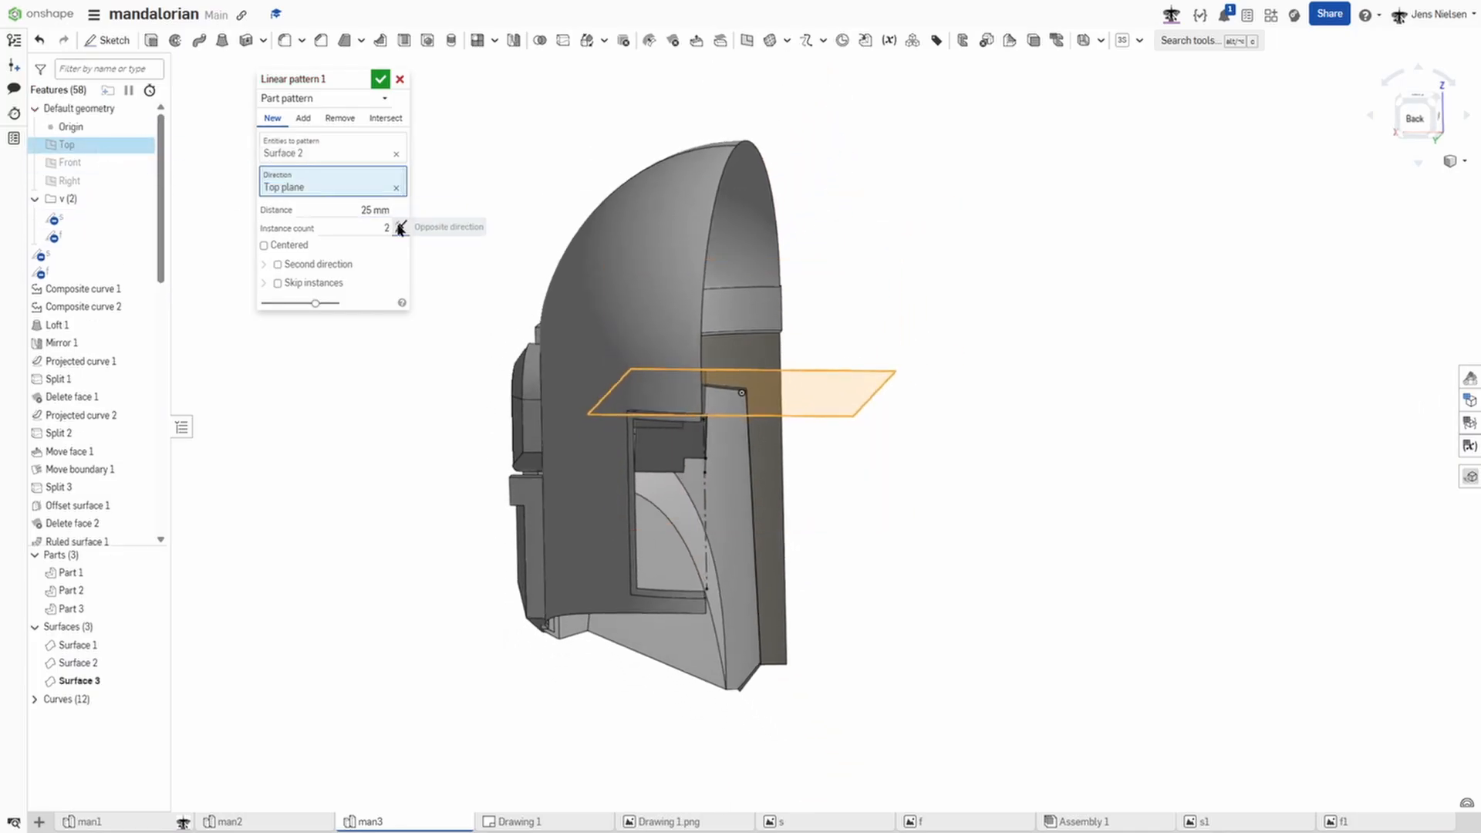
pyautogui.click(399, 228)
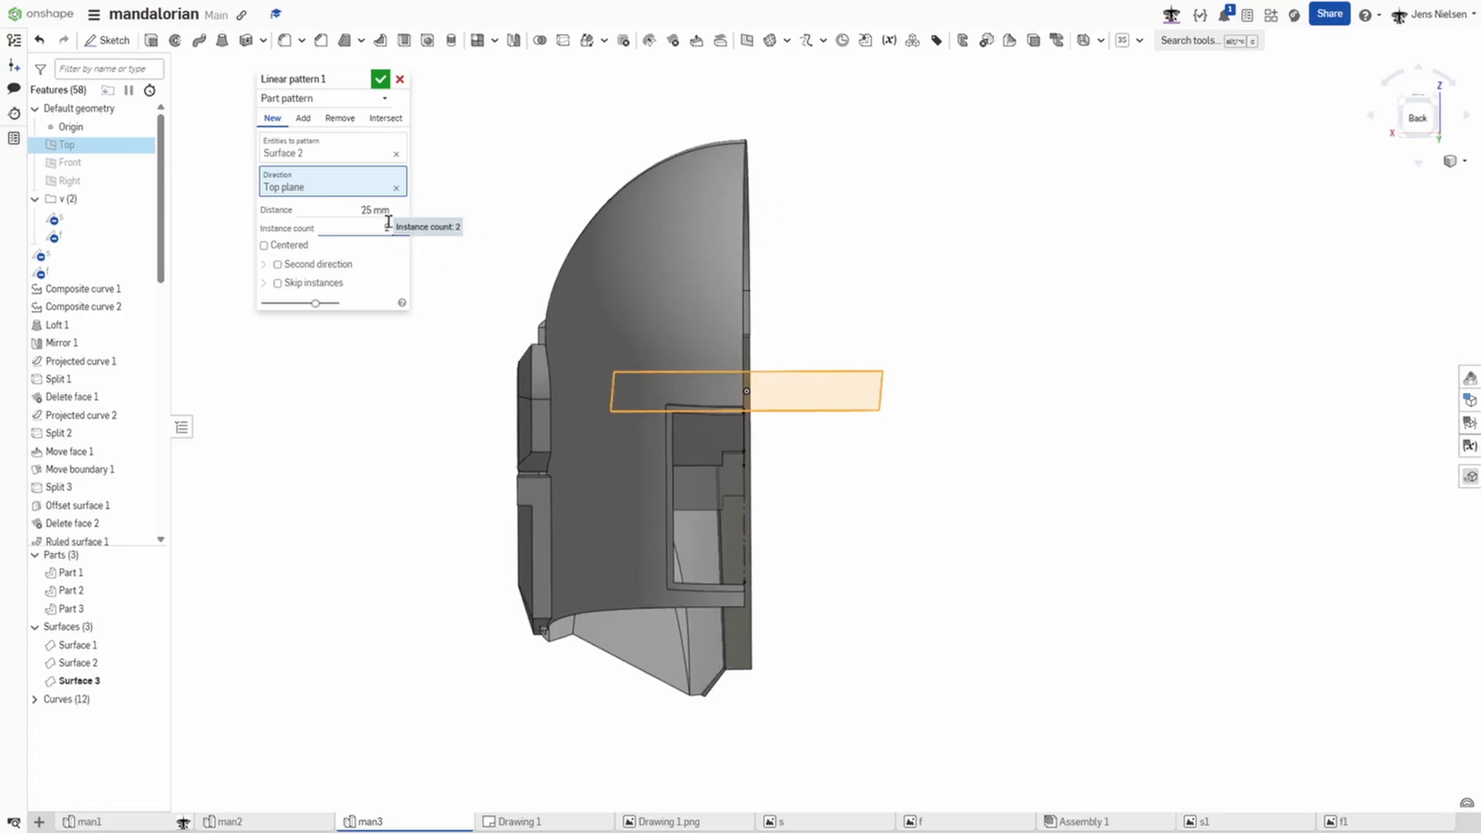
pyautogui.write('5')
pyautogui.press('Tab')
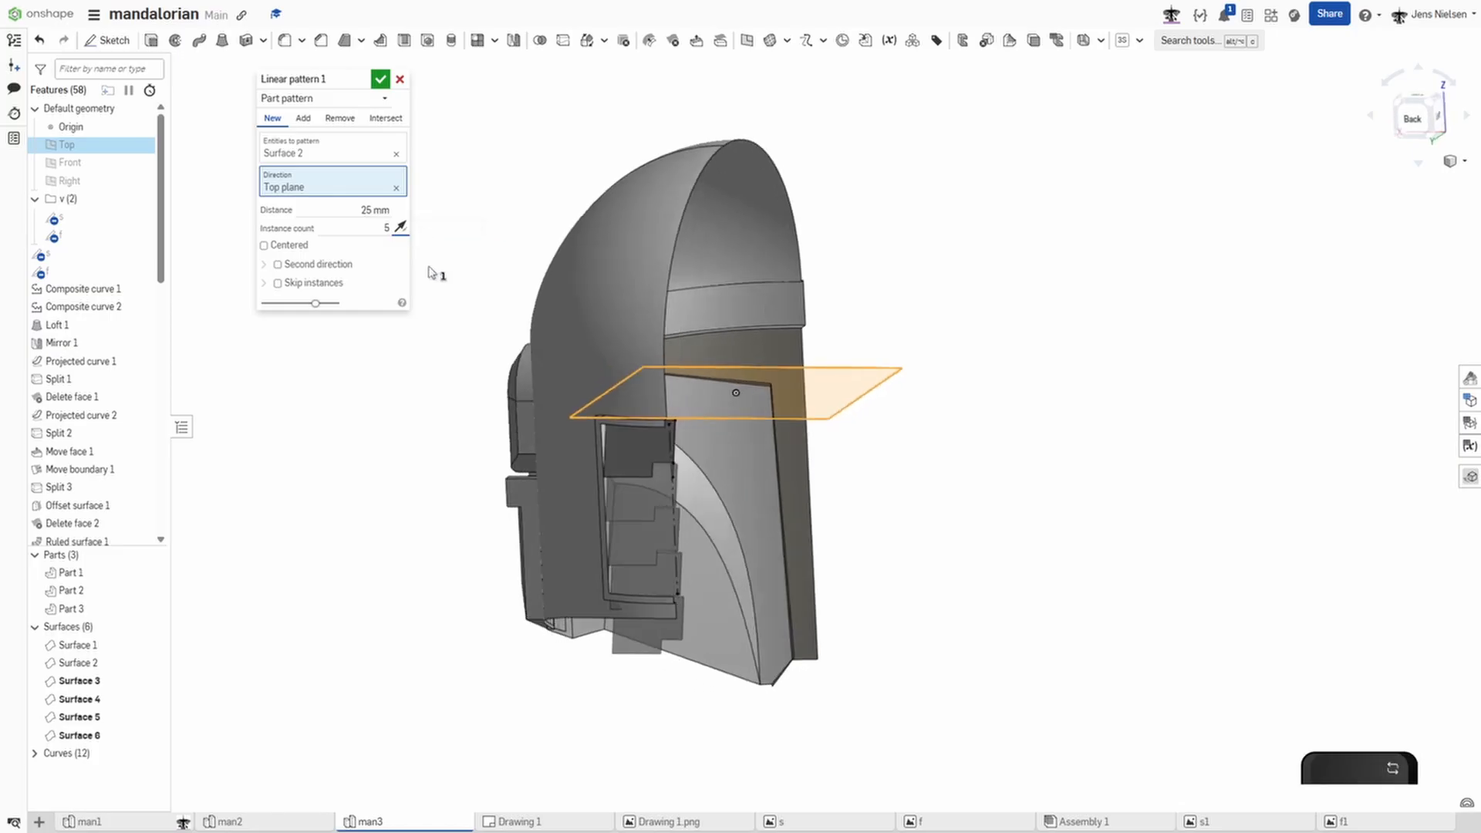
# Step: Set the linear pattern's distance to 16 mm and accept the pattern
pyautogui.click(373, 213)
pyautogui.write('1')
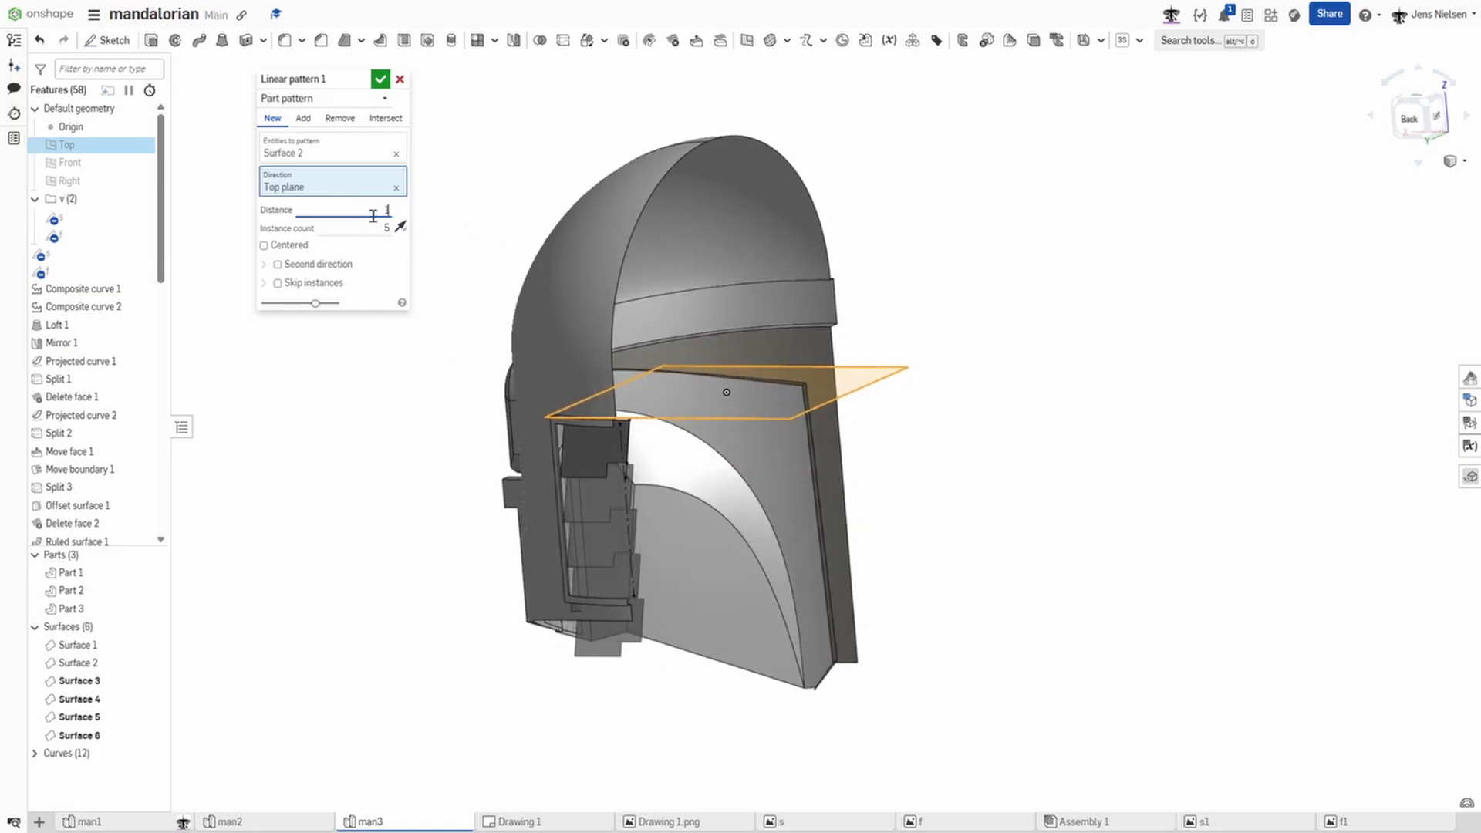
pyautogui.write('6')
pyautogui.press('Tab')
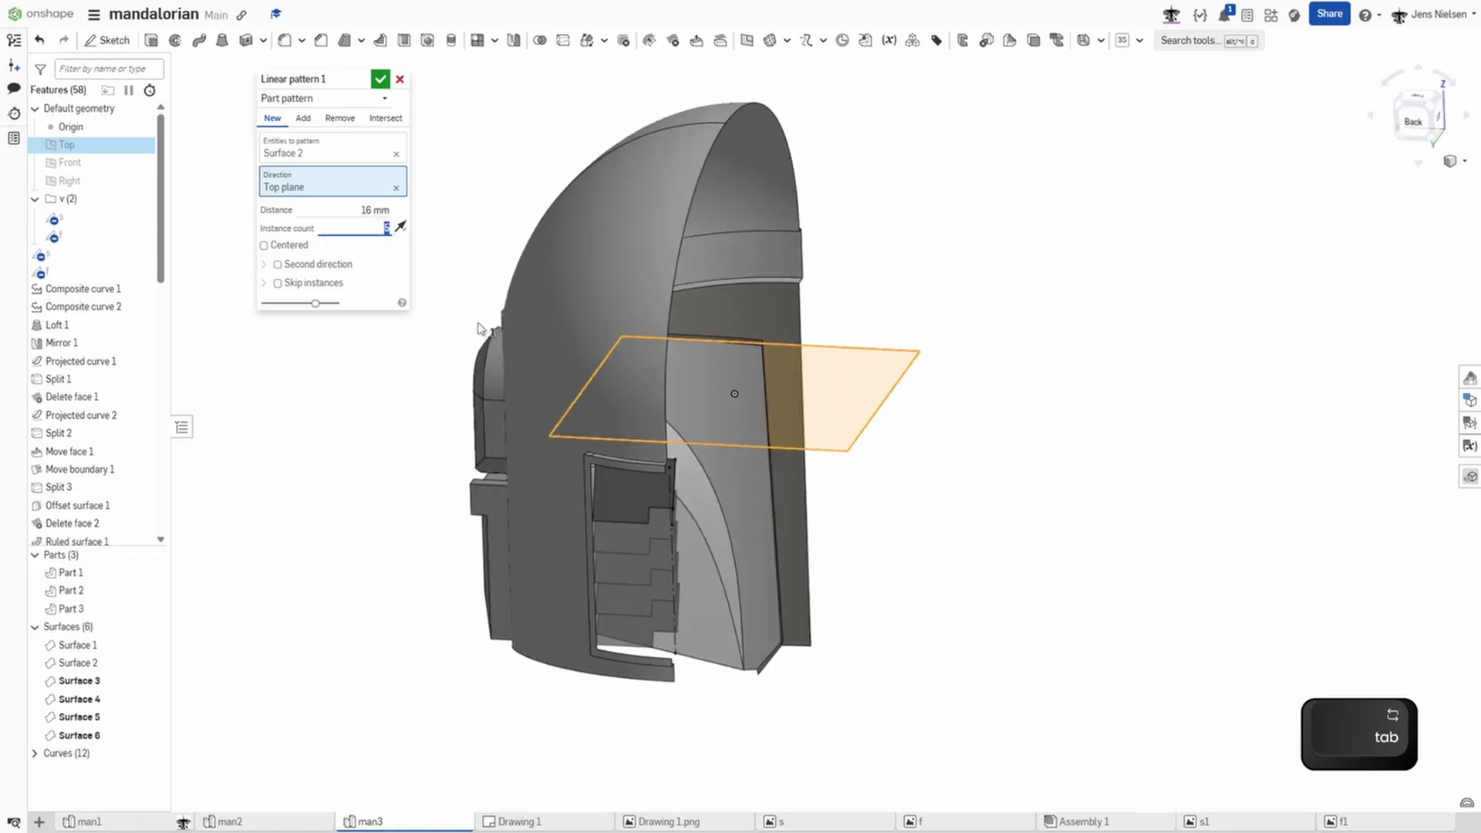
pyautogui.click(380, 80)
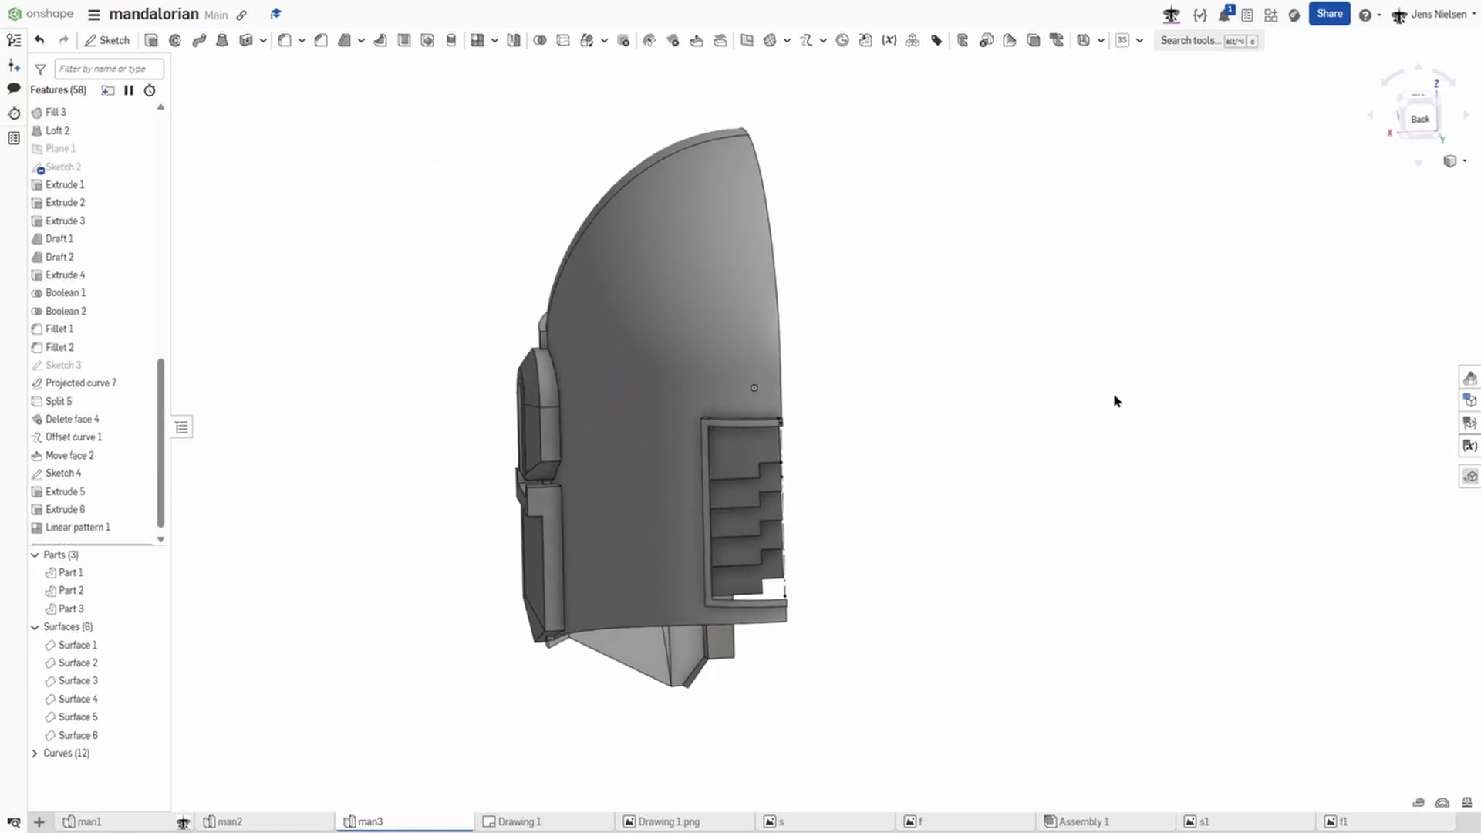
# Step: Edit the linear pattern to a distance of 18 mm, accept it and hide Sketch 4
pyautogui.rightClick(118, 529)
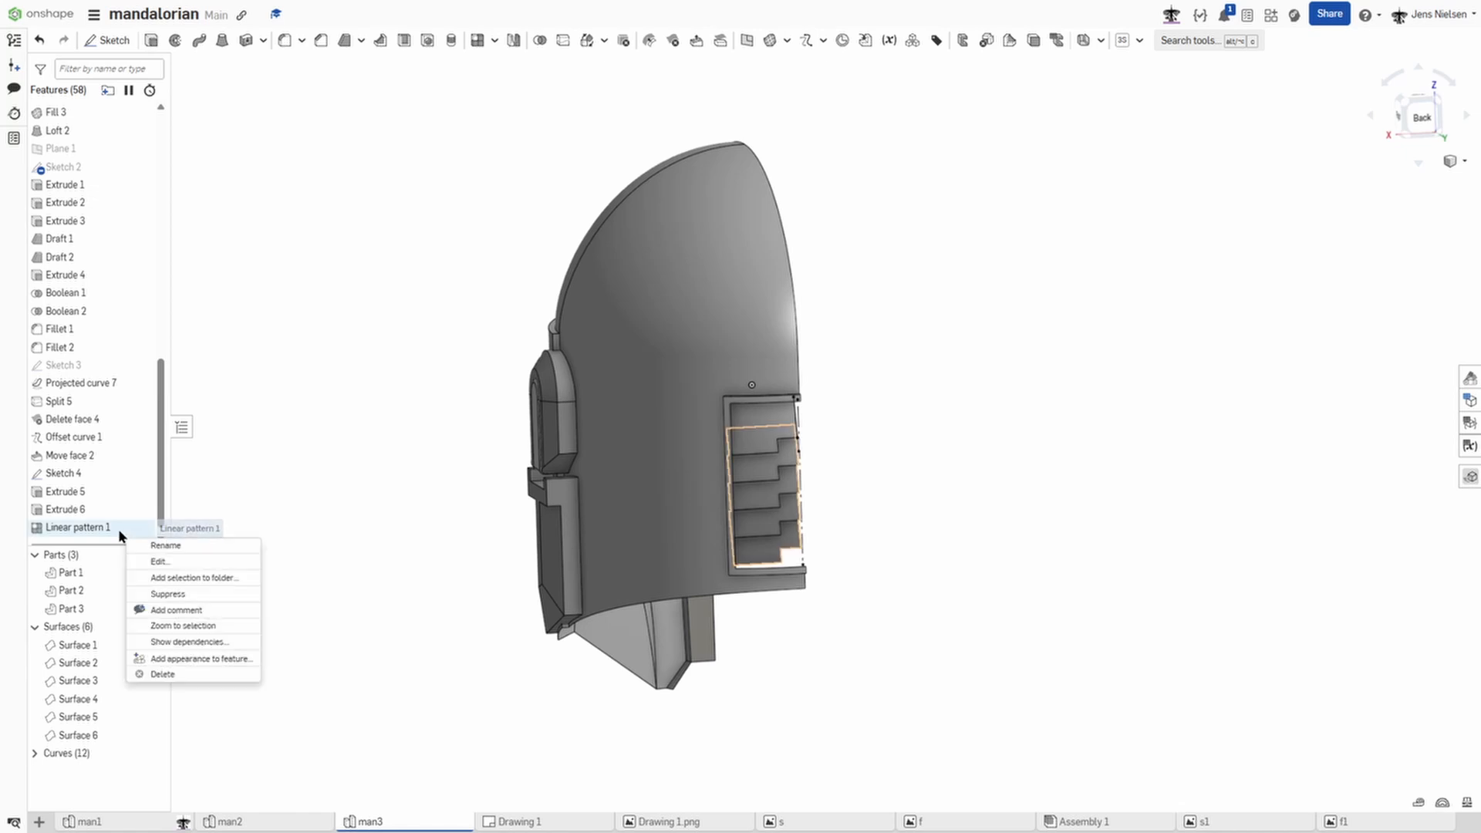
pyautogui.click(176, 562)
pyautogui.click(373, 210)
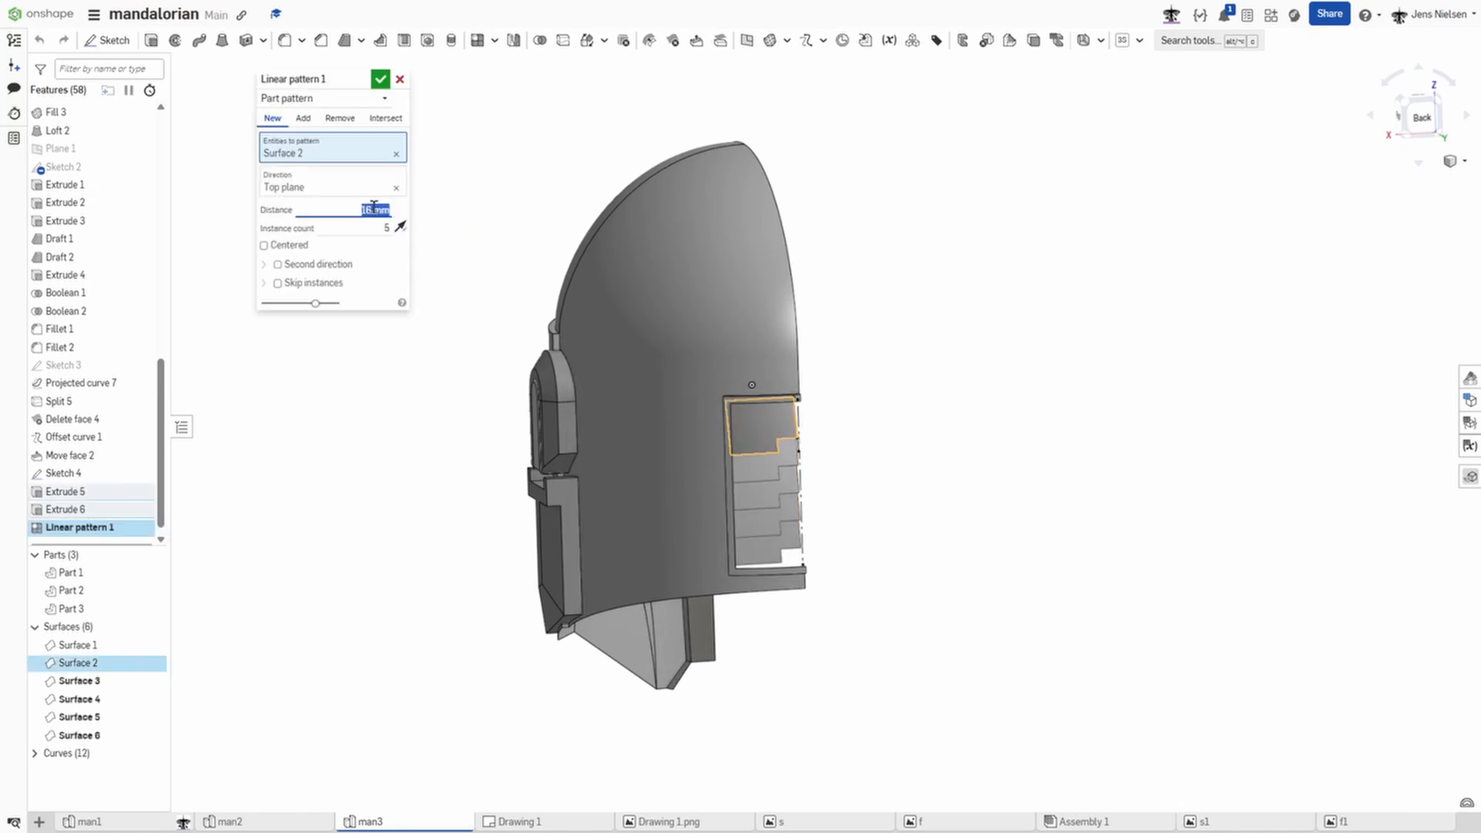
pyautogui.write('18')
pyautogui.press('Return')
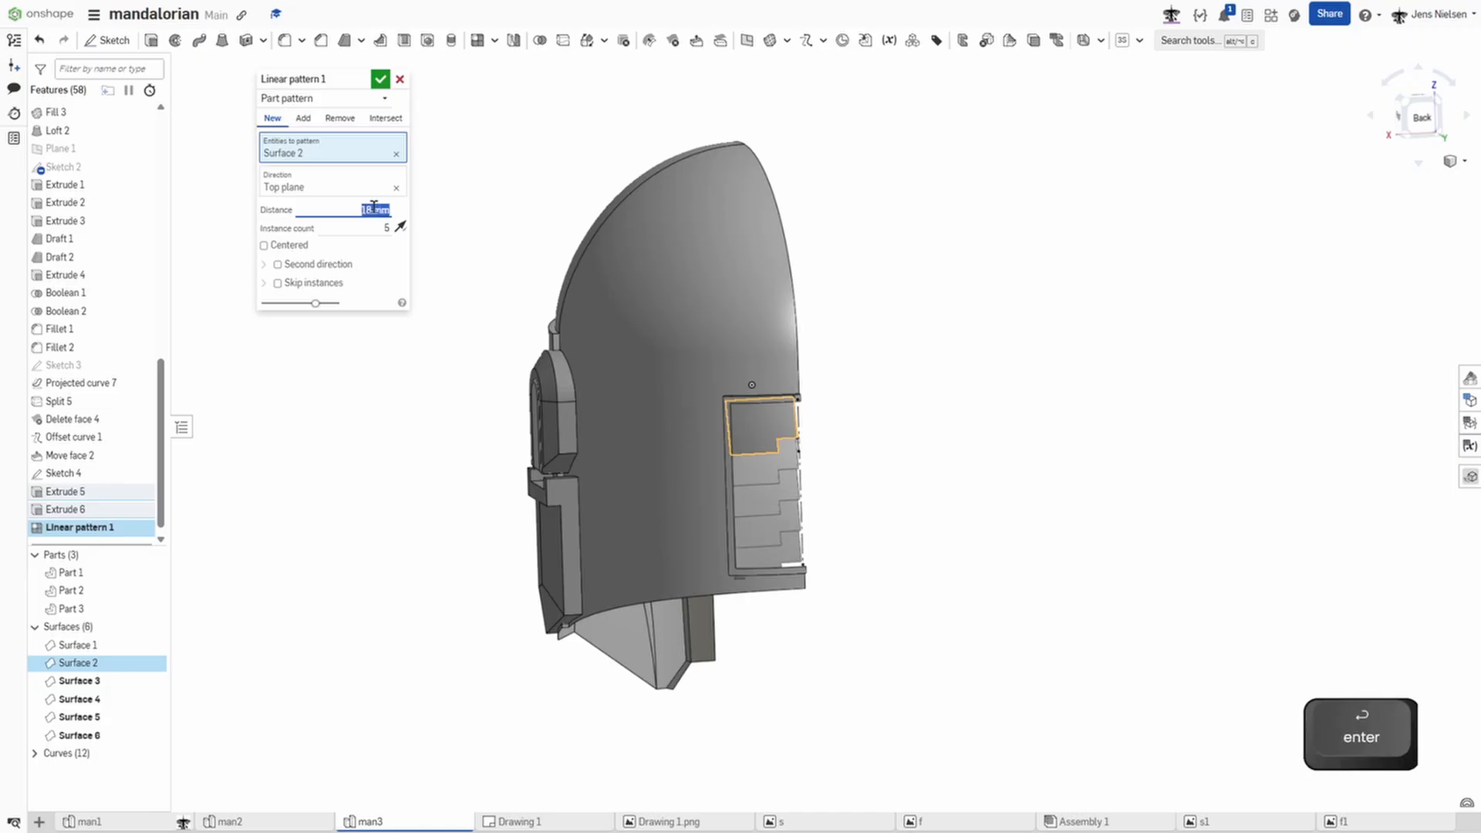
pyautogui.click(380, 80)
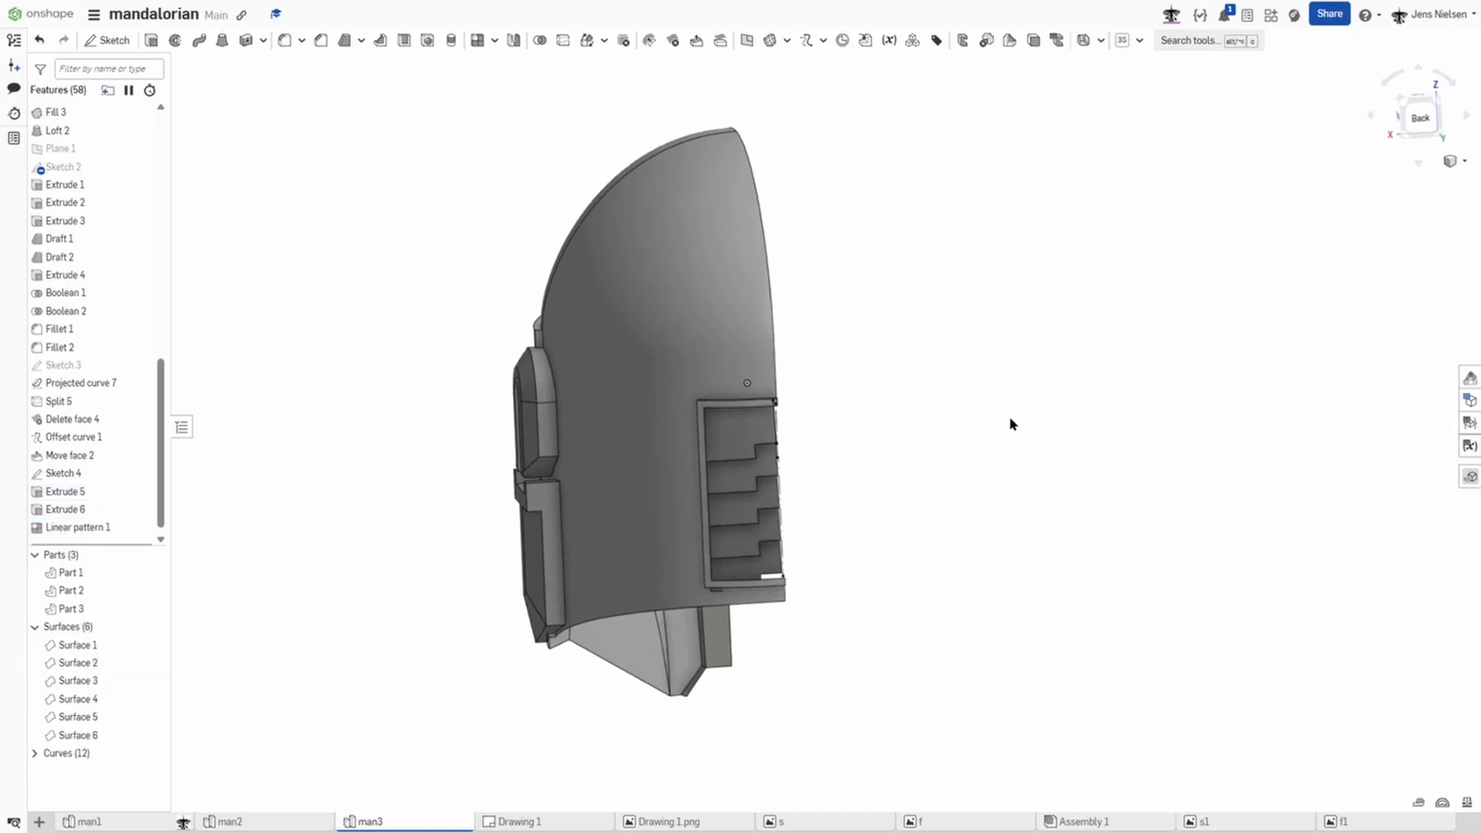
pyautogui.click(145, 473)
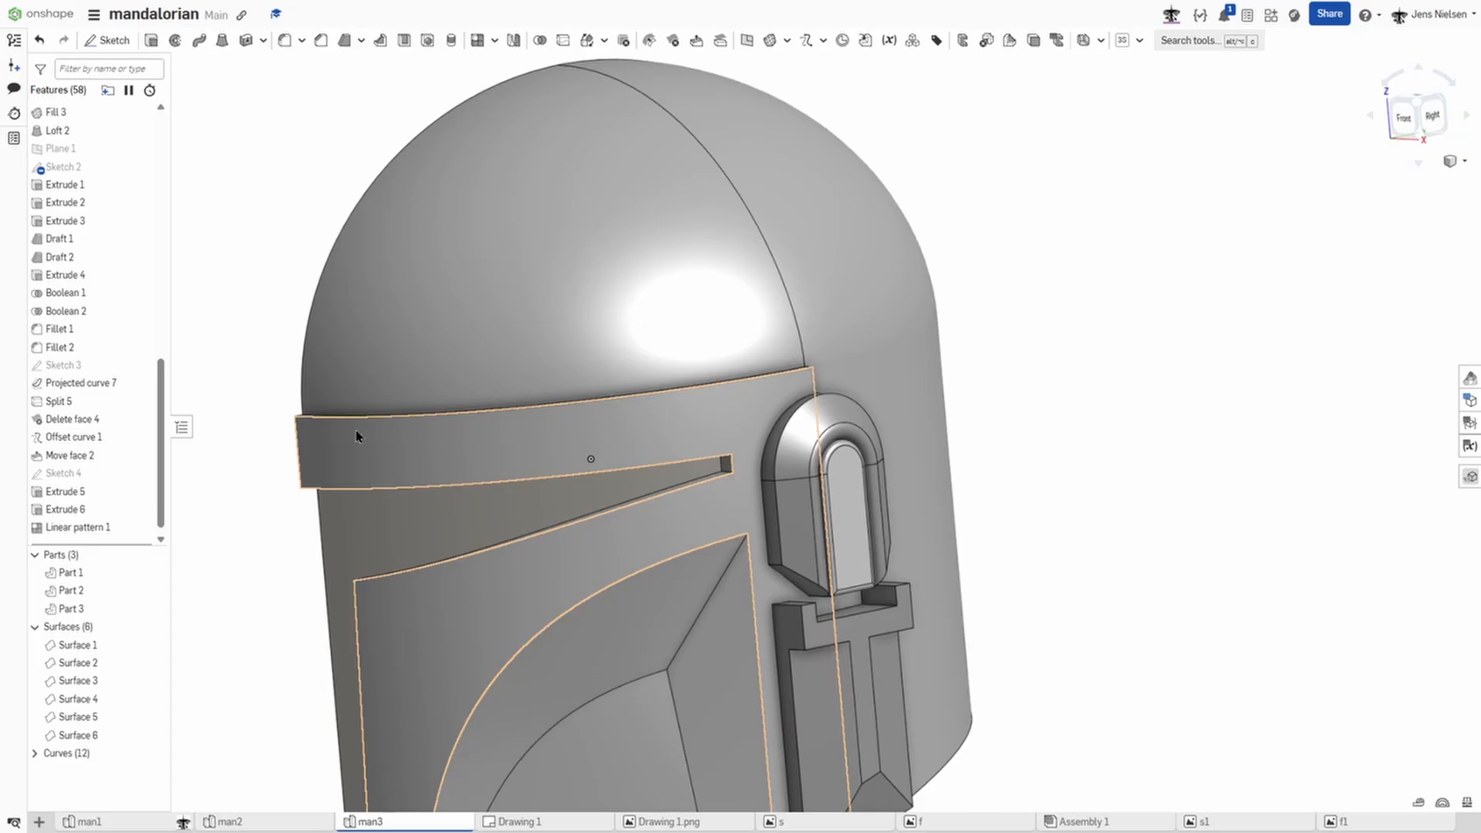
# Step: Start a geodesic offset curve from the upper edge of the front brow band, 4 mm away and flipped downward
pyautogui.scroll(-2, 341, 428)
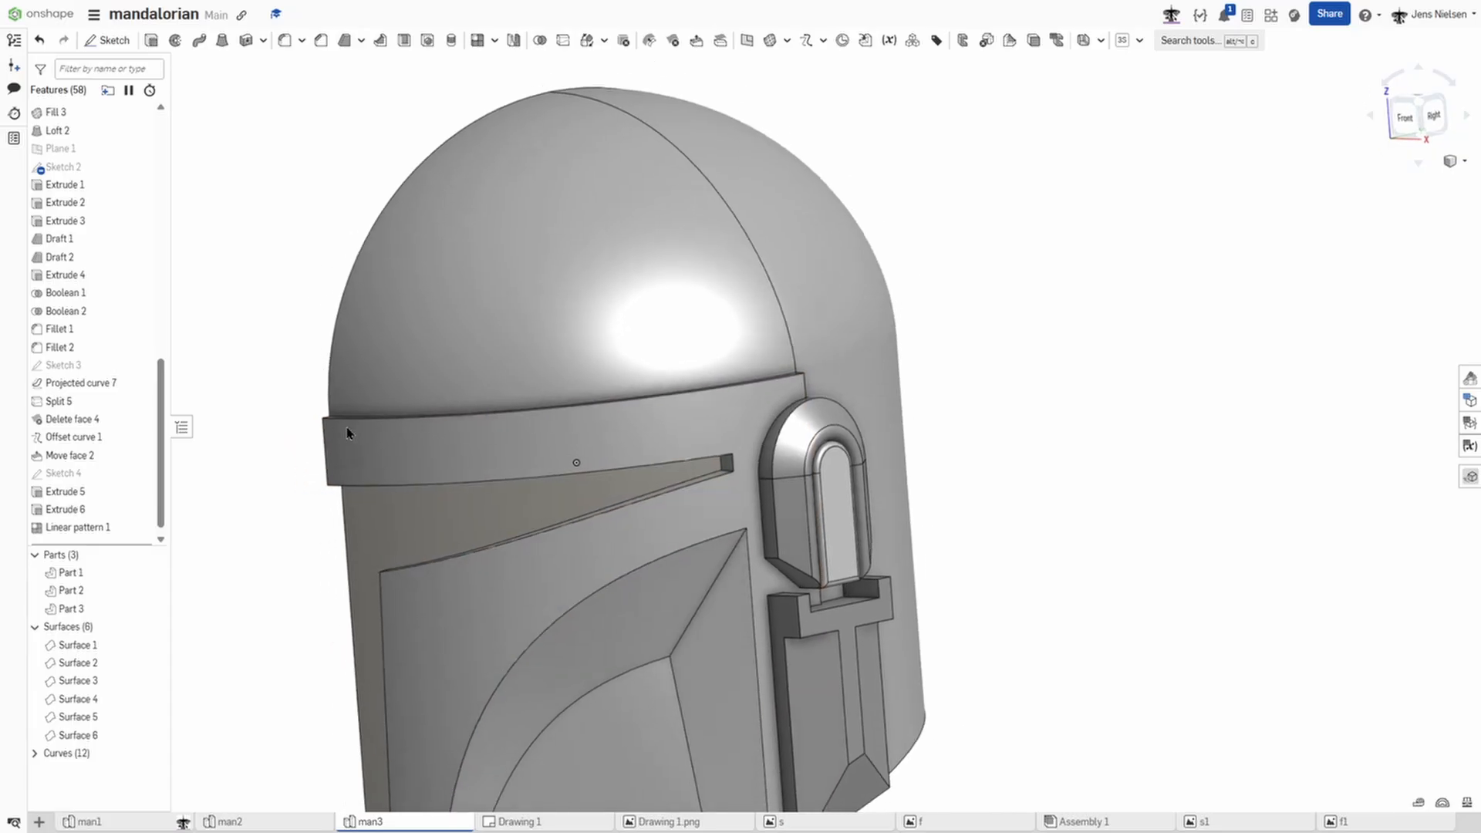
pyautogui.scroll(-1, 215, 340)
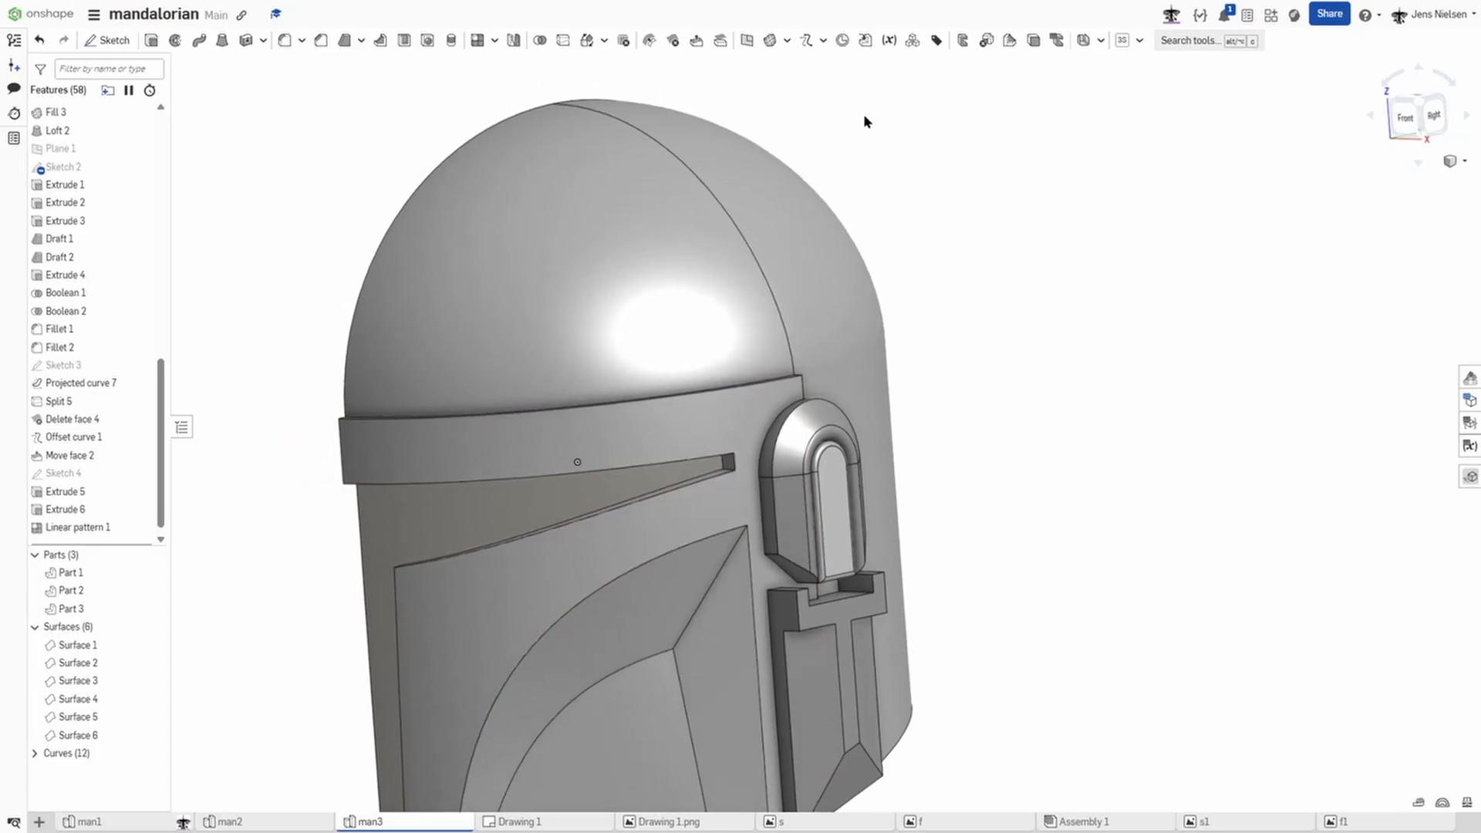
pyautogui.click(806, 40)
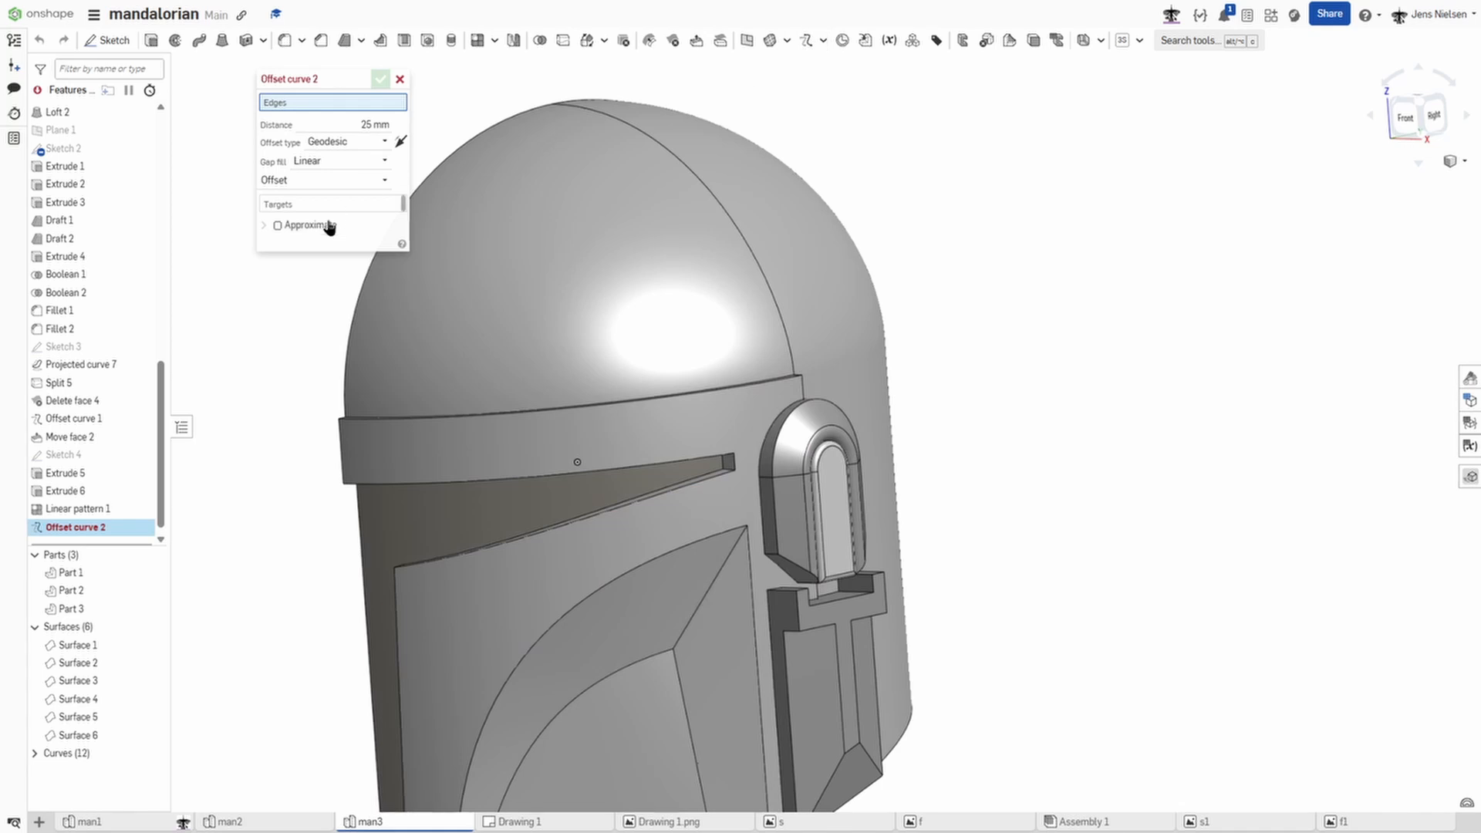
pyautogui.click(358, 421)
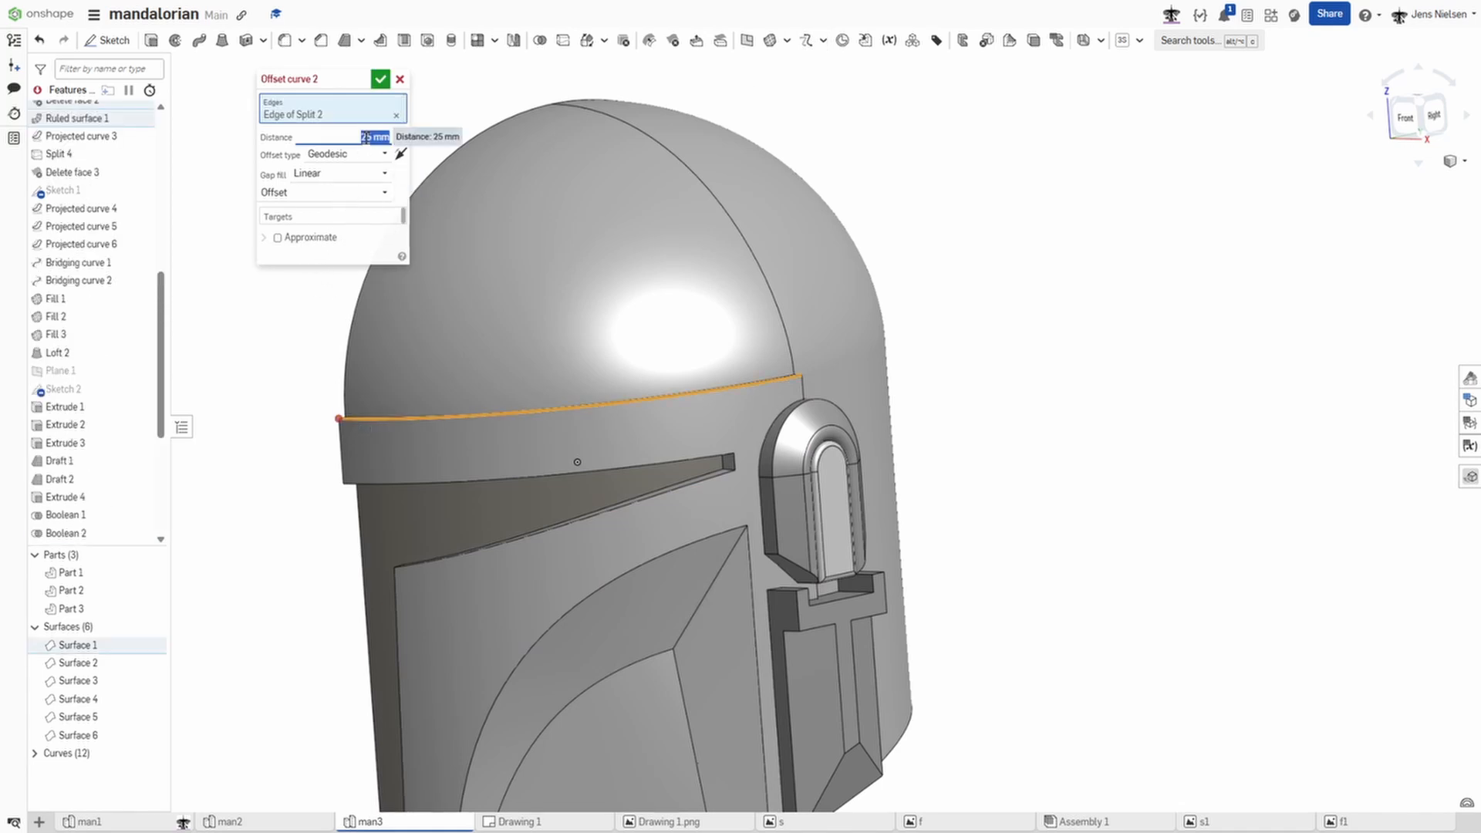
pyautogui.press('Tab')
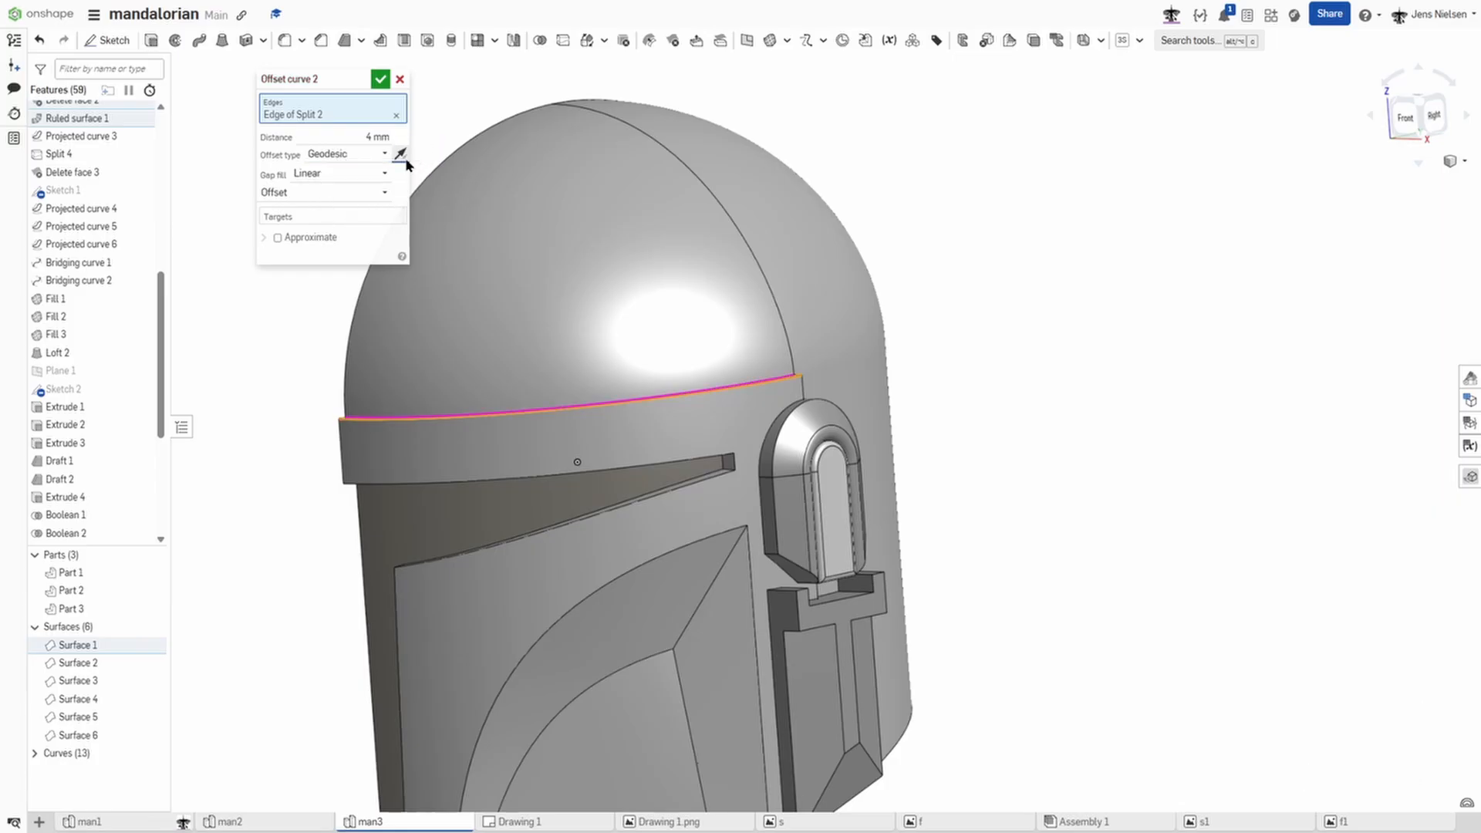
pyautogui.click(401, 154)
# Step: Assign the front brow band's face as the offset curve's target and accept the curve
pyautogui.moveTo(436, 482); pyautogui.dragTo(362, 432, button='right')
pyautogui.click(324, 216)
pyautogui.click(326, 435)
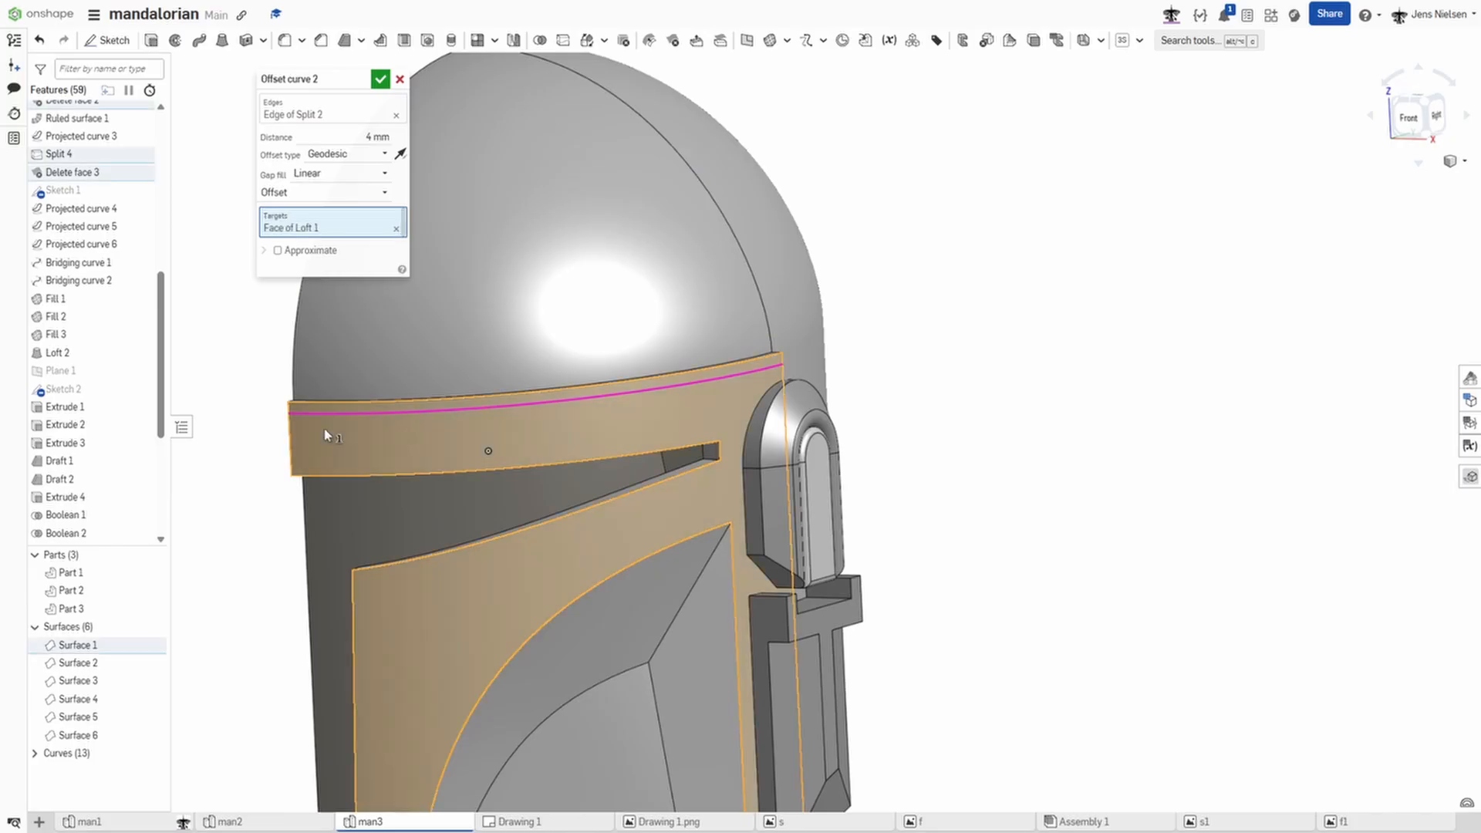
pyautogui.click(381, 80)
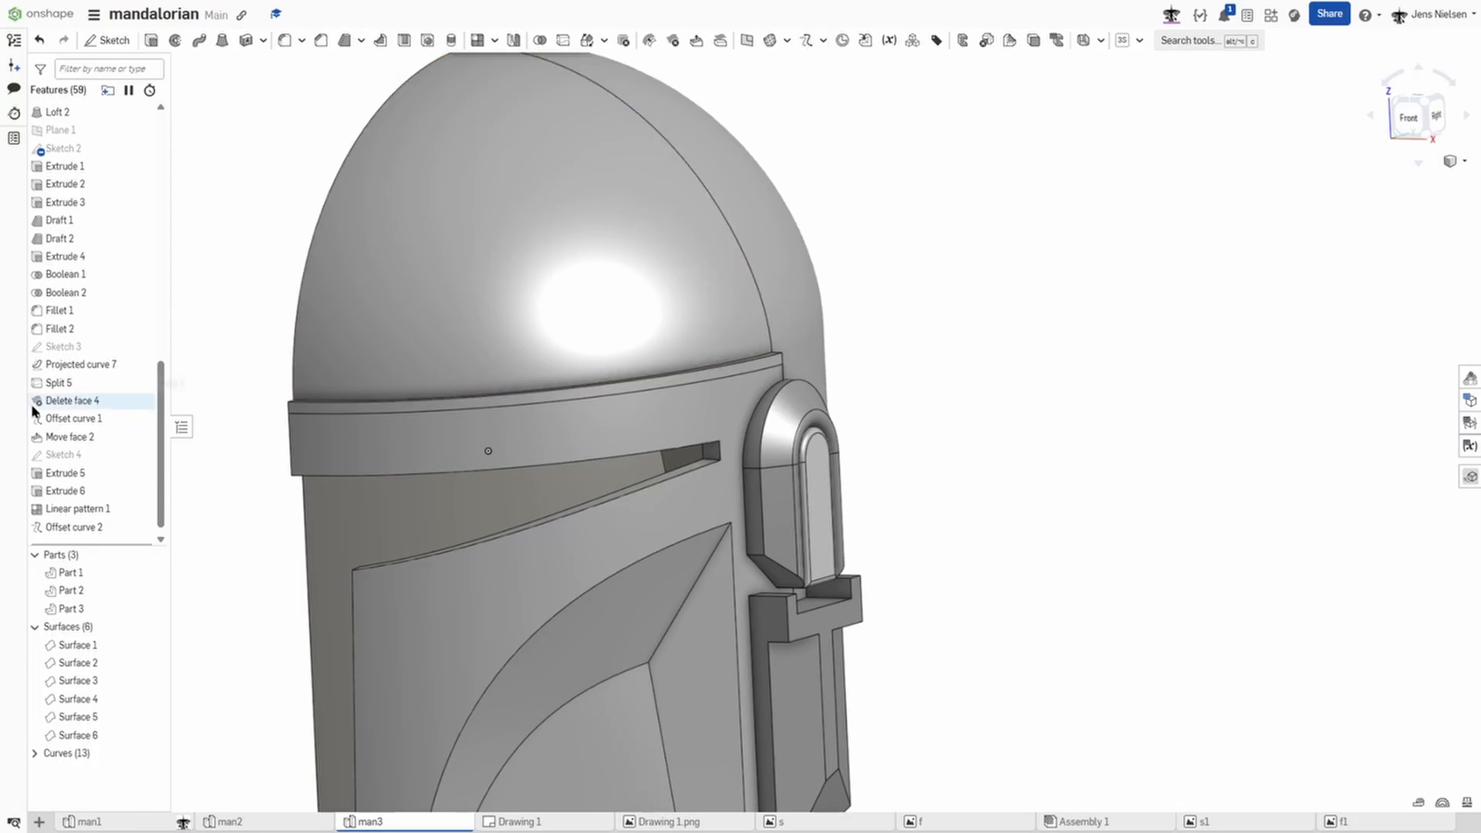
# Step: Edit the offset curve on the front brow band to use the Offset, extend, and split option and accept it
pyautogui.rightClick(75, 528)
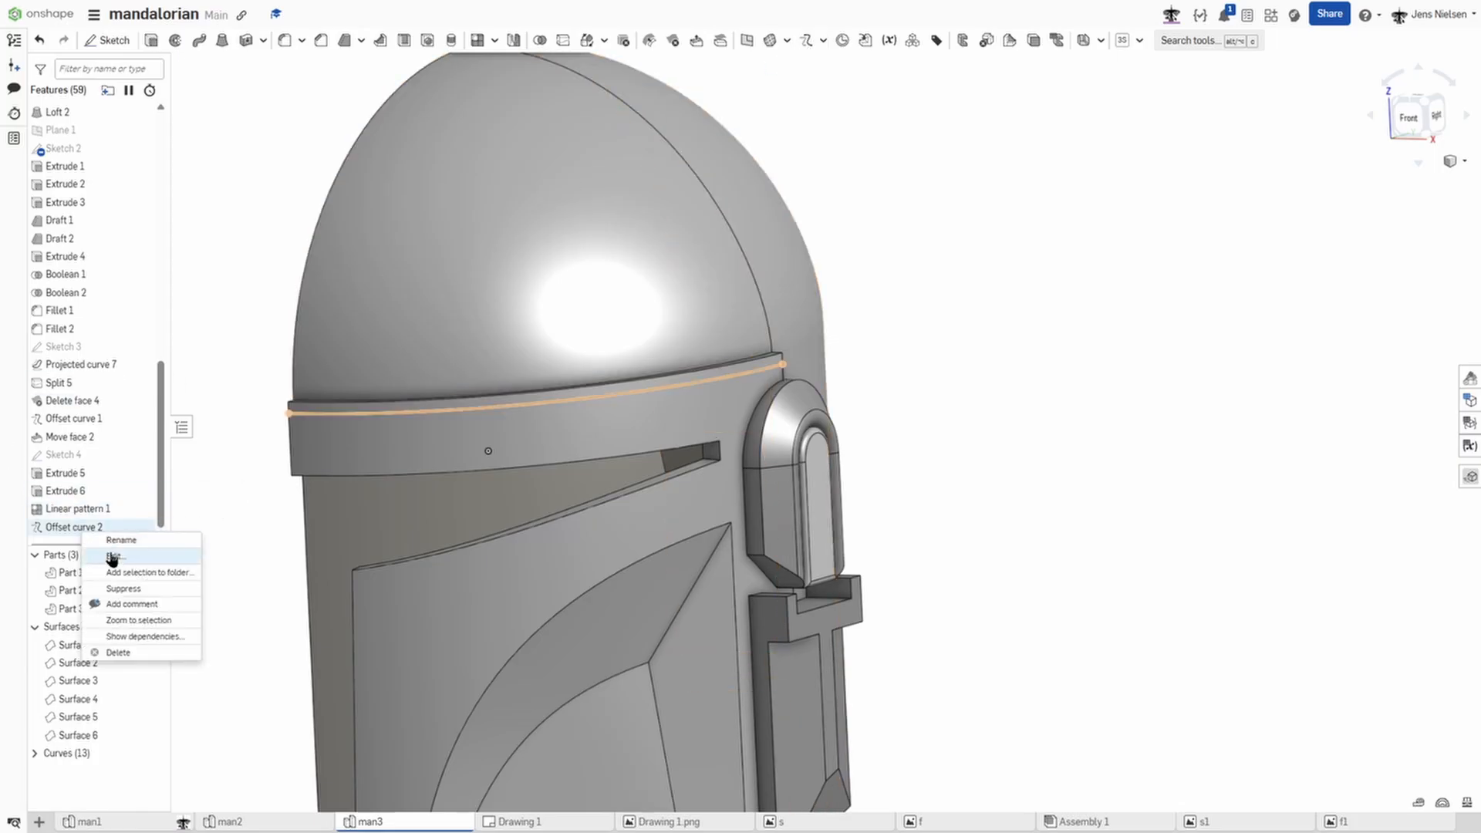
pyautogui.click(115, 555)
pyautogui.click(384, 194)
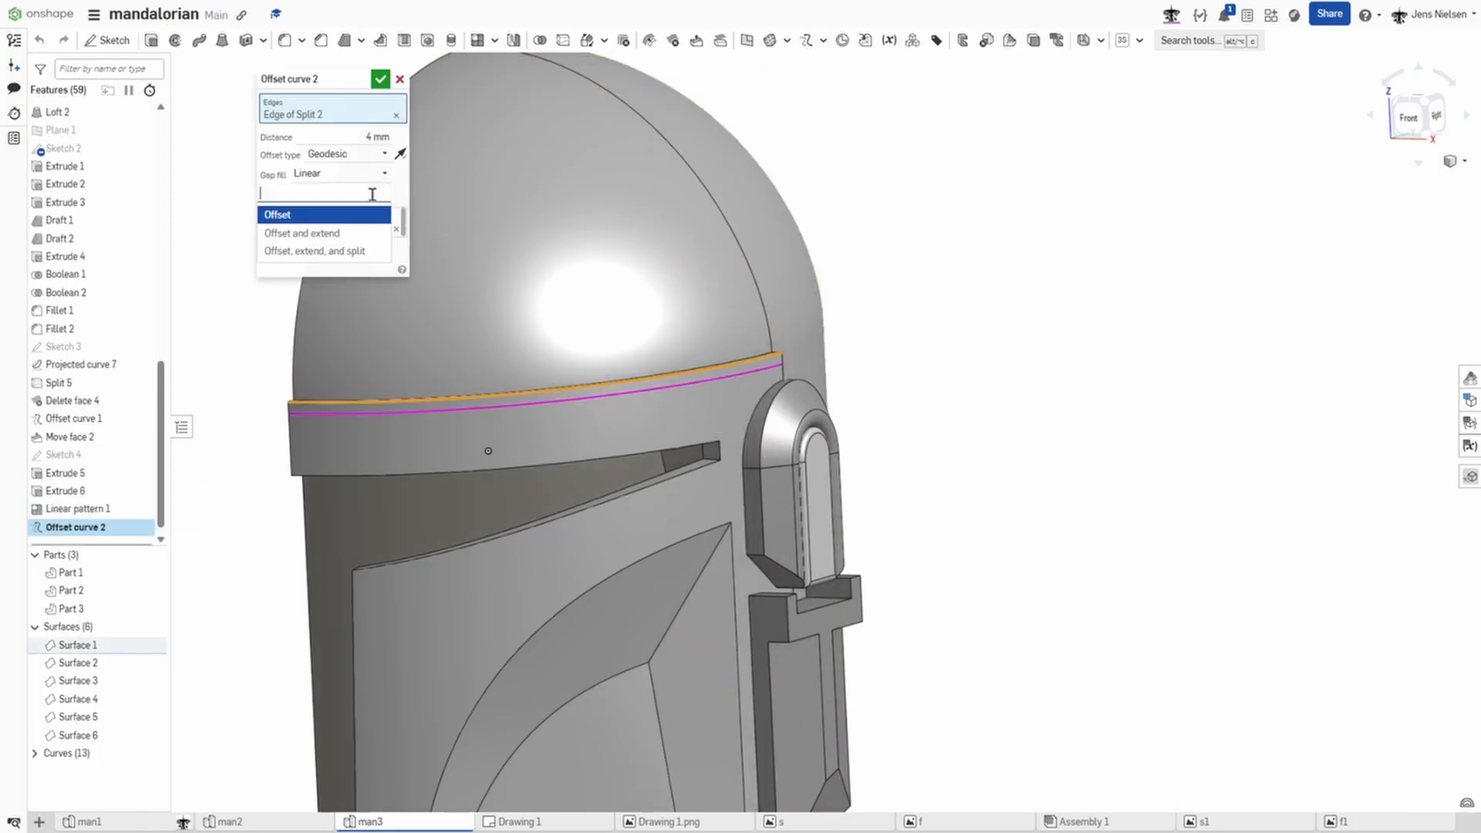
pyautogui.click(323, 251)
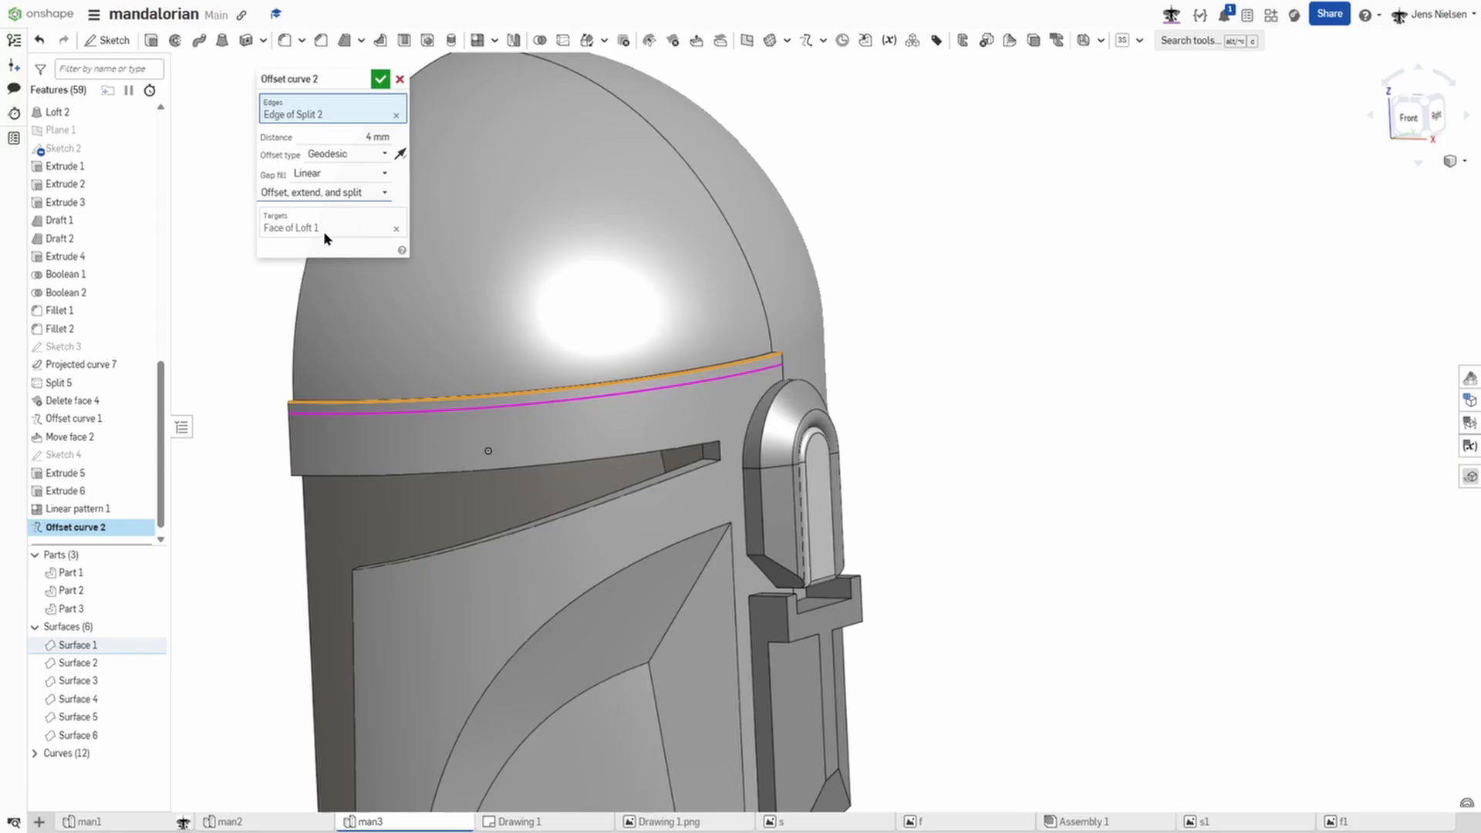
pyautogui.click(380, 79)
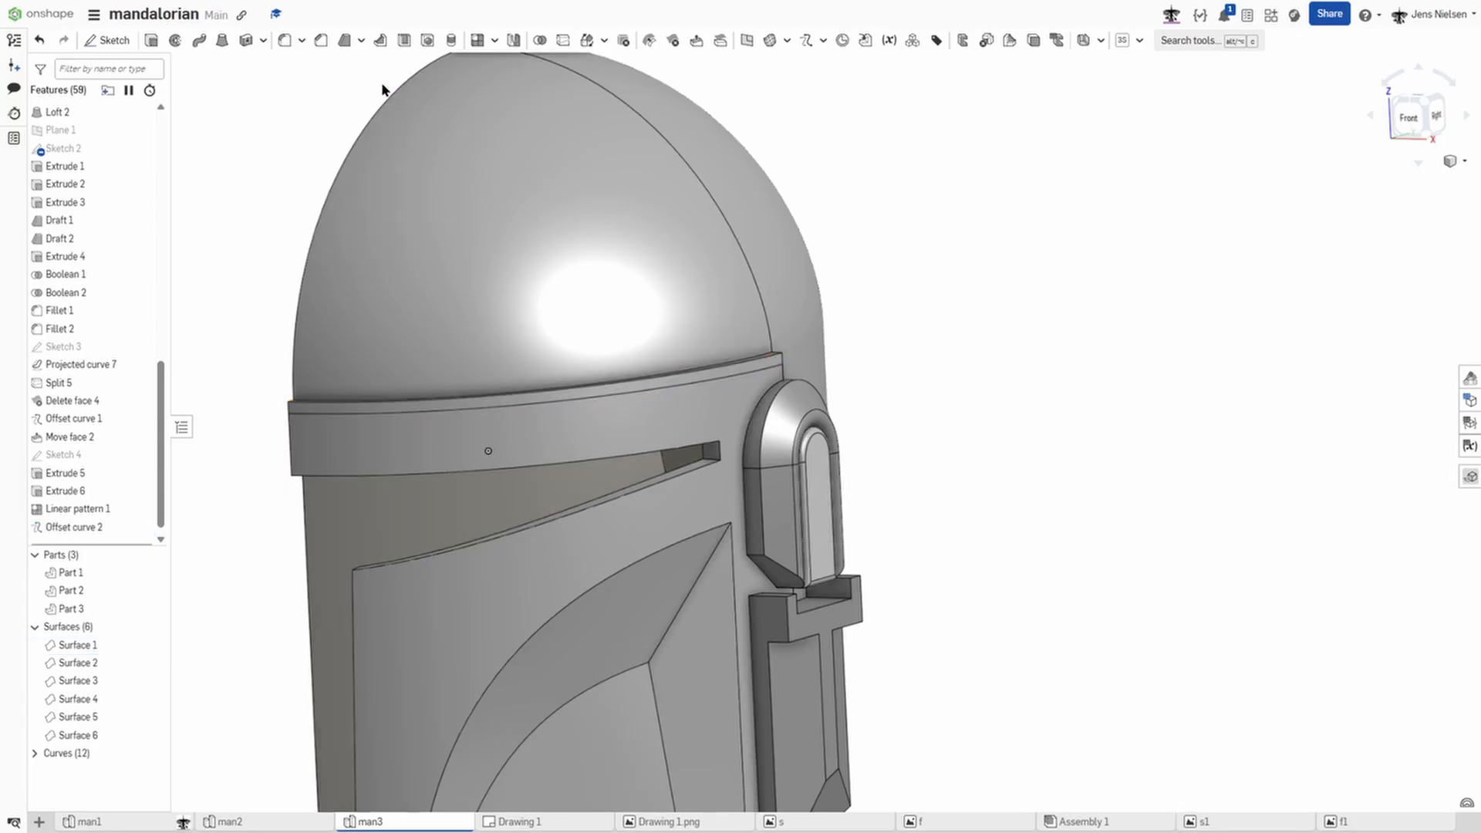
# Step: Create a 2 mm geodesic offset curve below the band's new split edge, using Offset, extend, and split with the lower band face as target
pyautogui.click(807, 40)
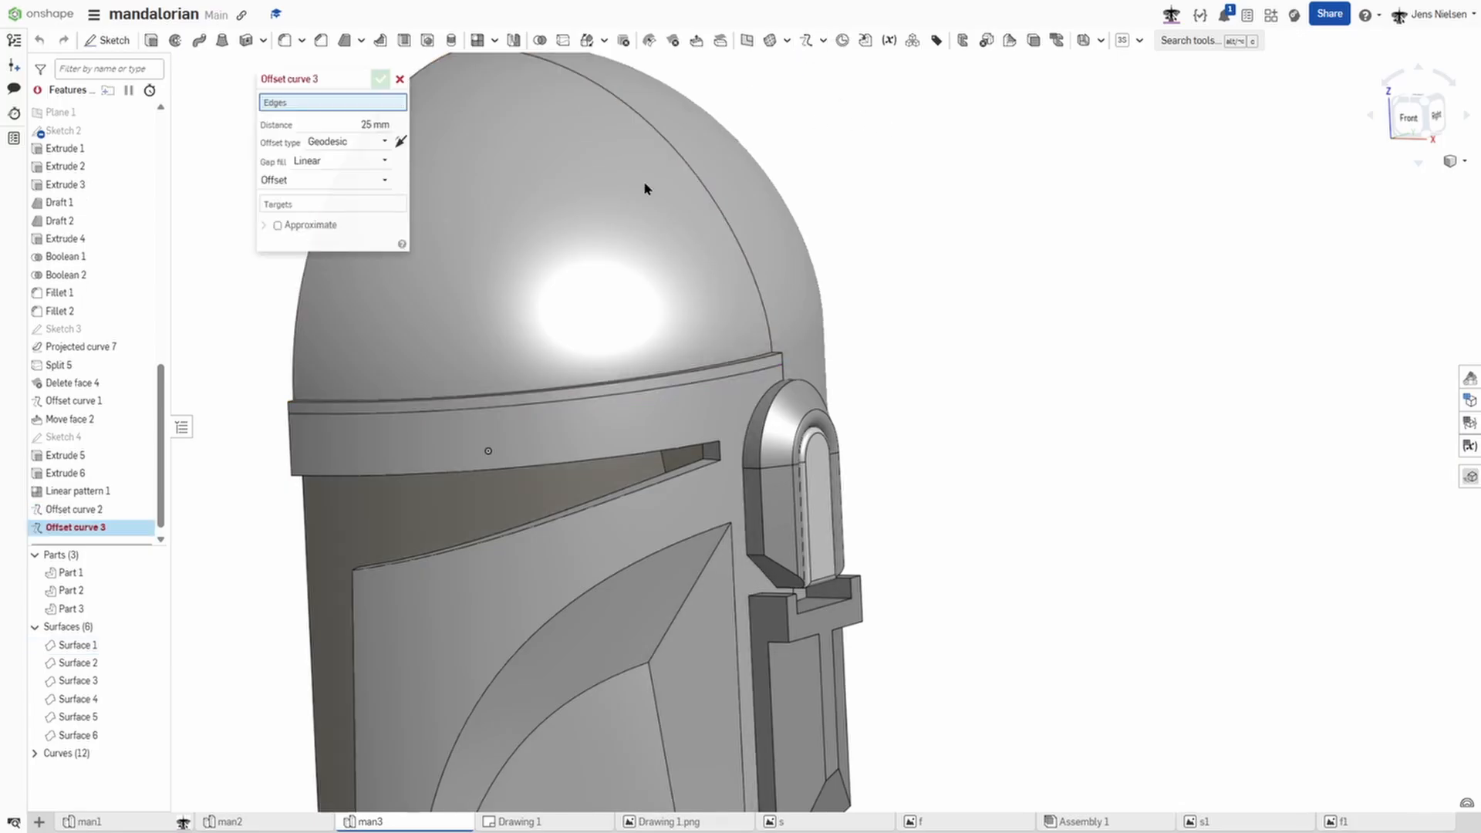
pyautogui.click(397, 418)
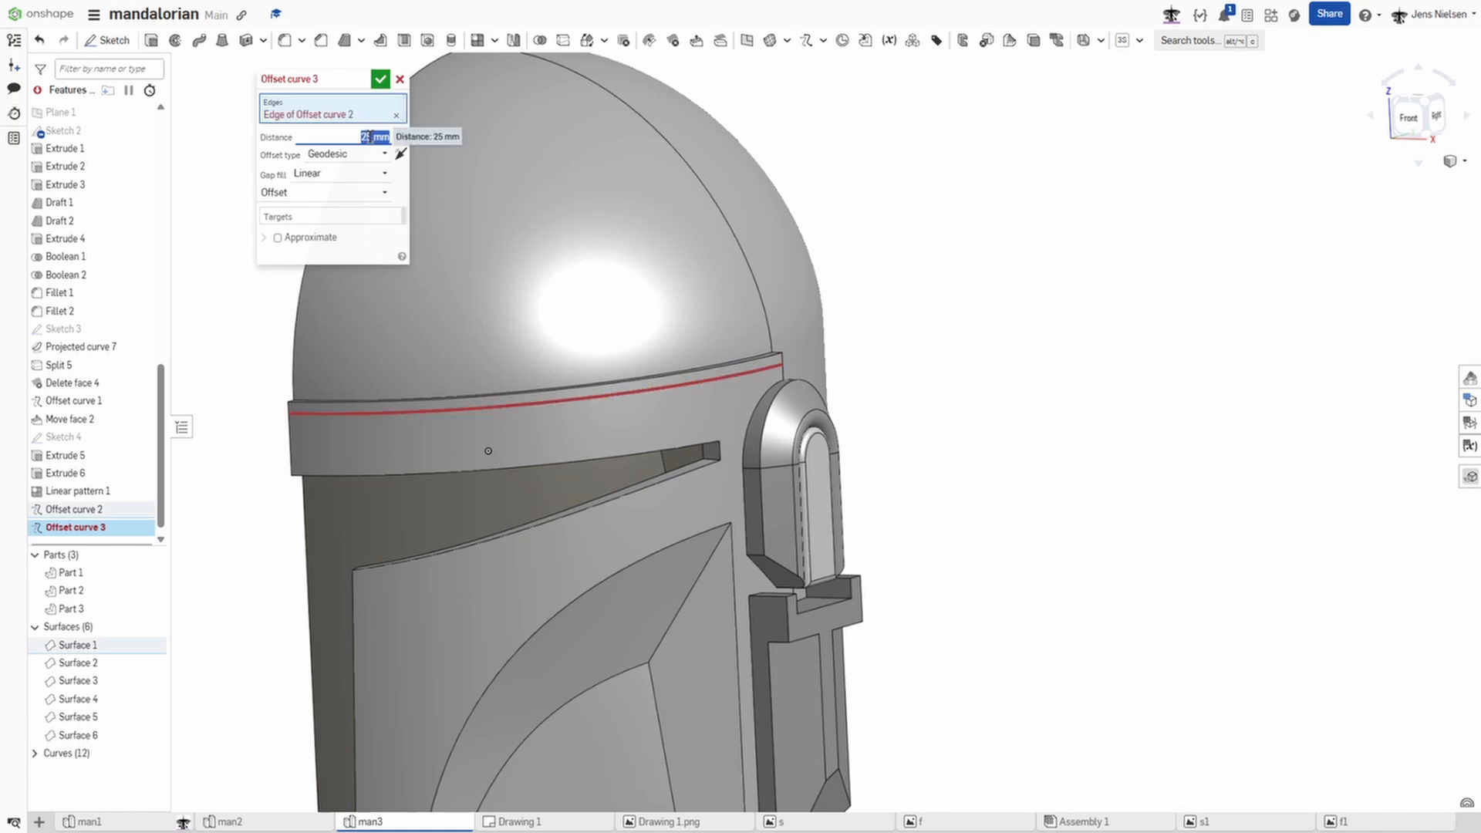
pyautogui.write('2')
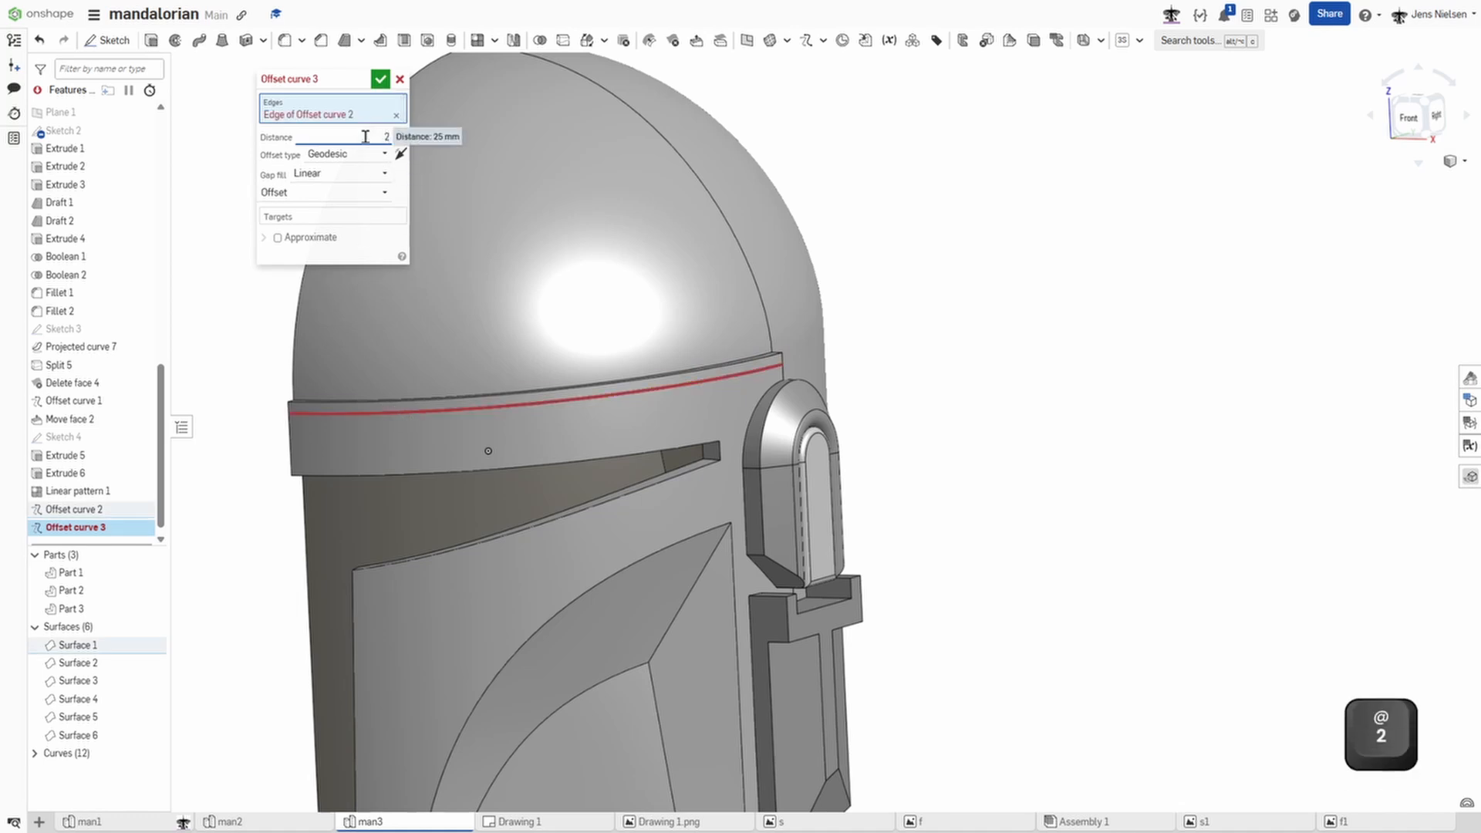
pyautogui.press('Tab')
pyautogui.click(386, 194)
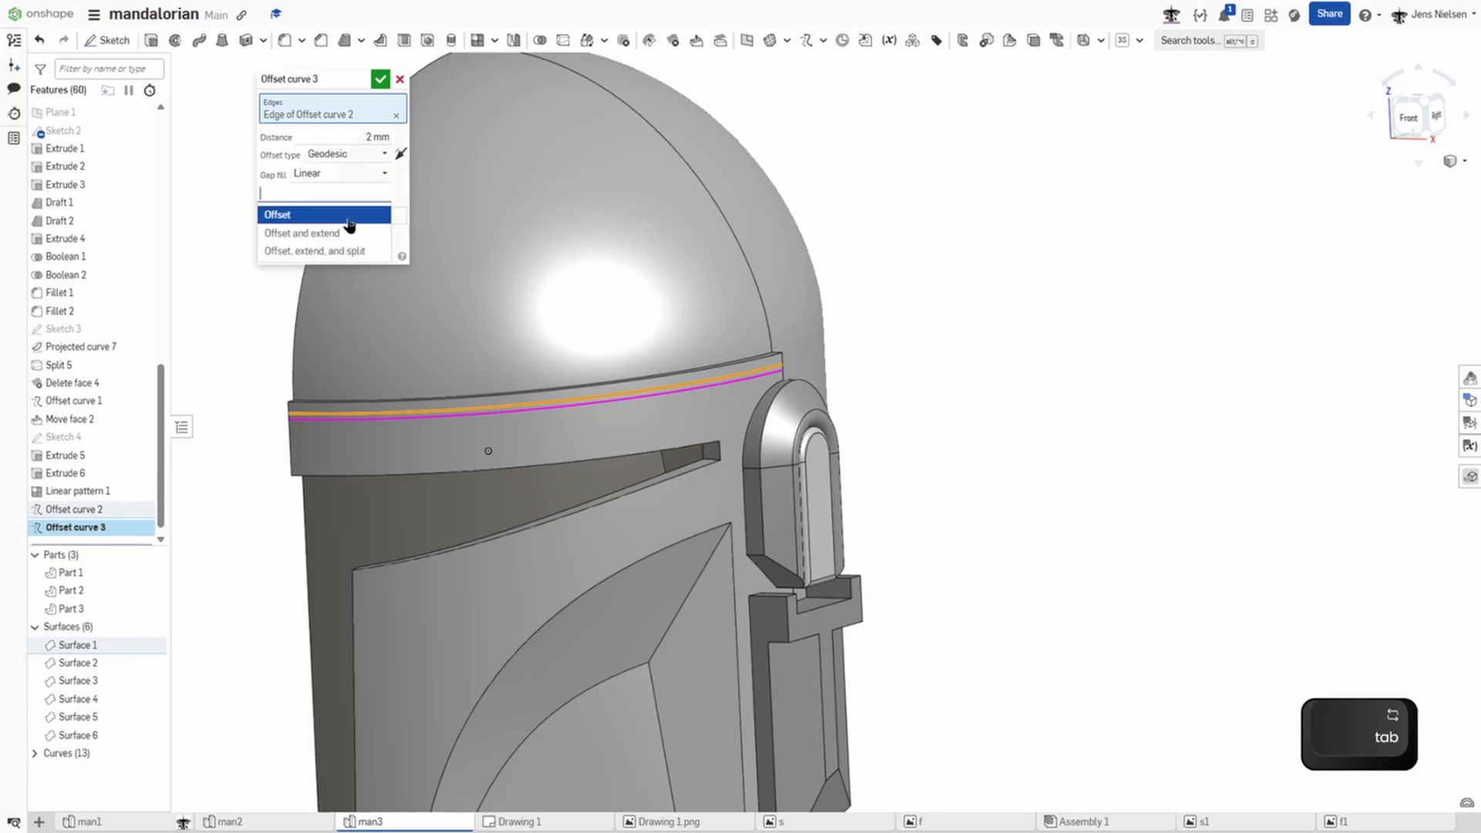
pyautogui.click(340, 253)
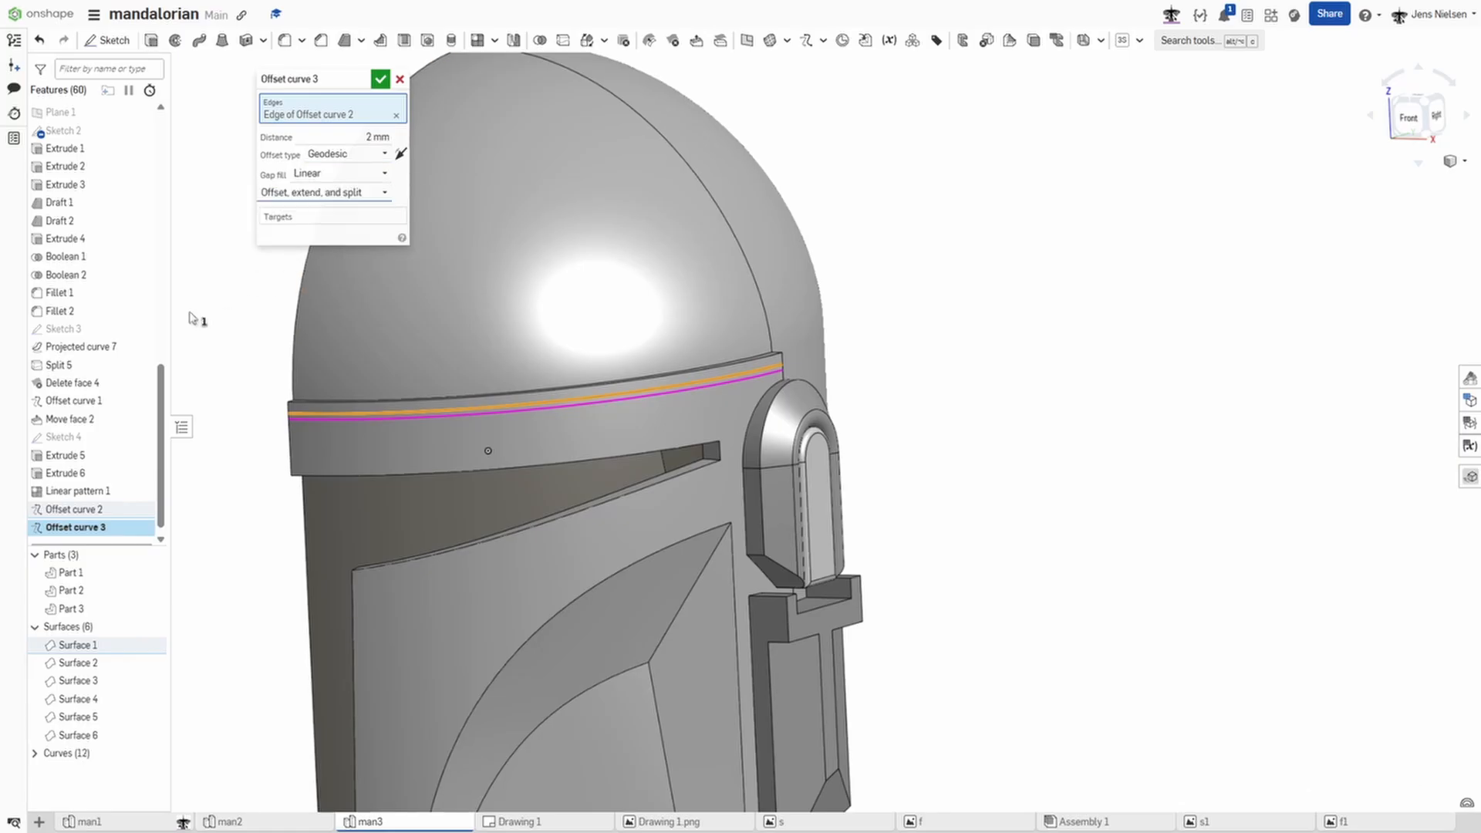
pyautogui.click(309, 216)
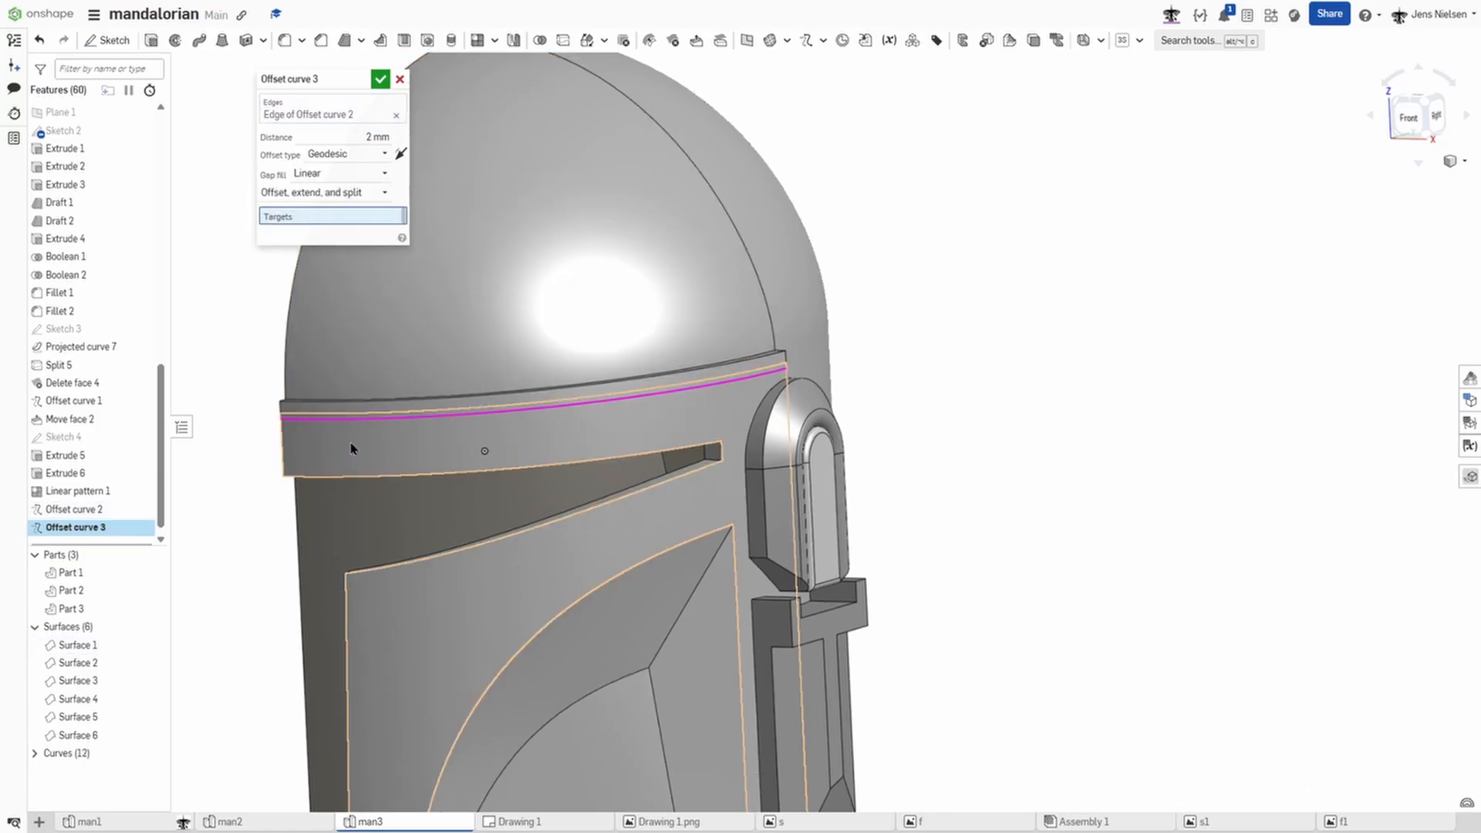
pyautogui.click(350, 442)
pyautogui.click(381, 79)
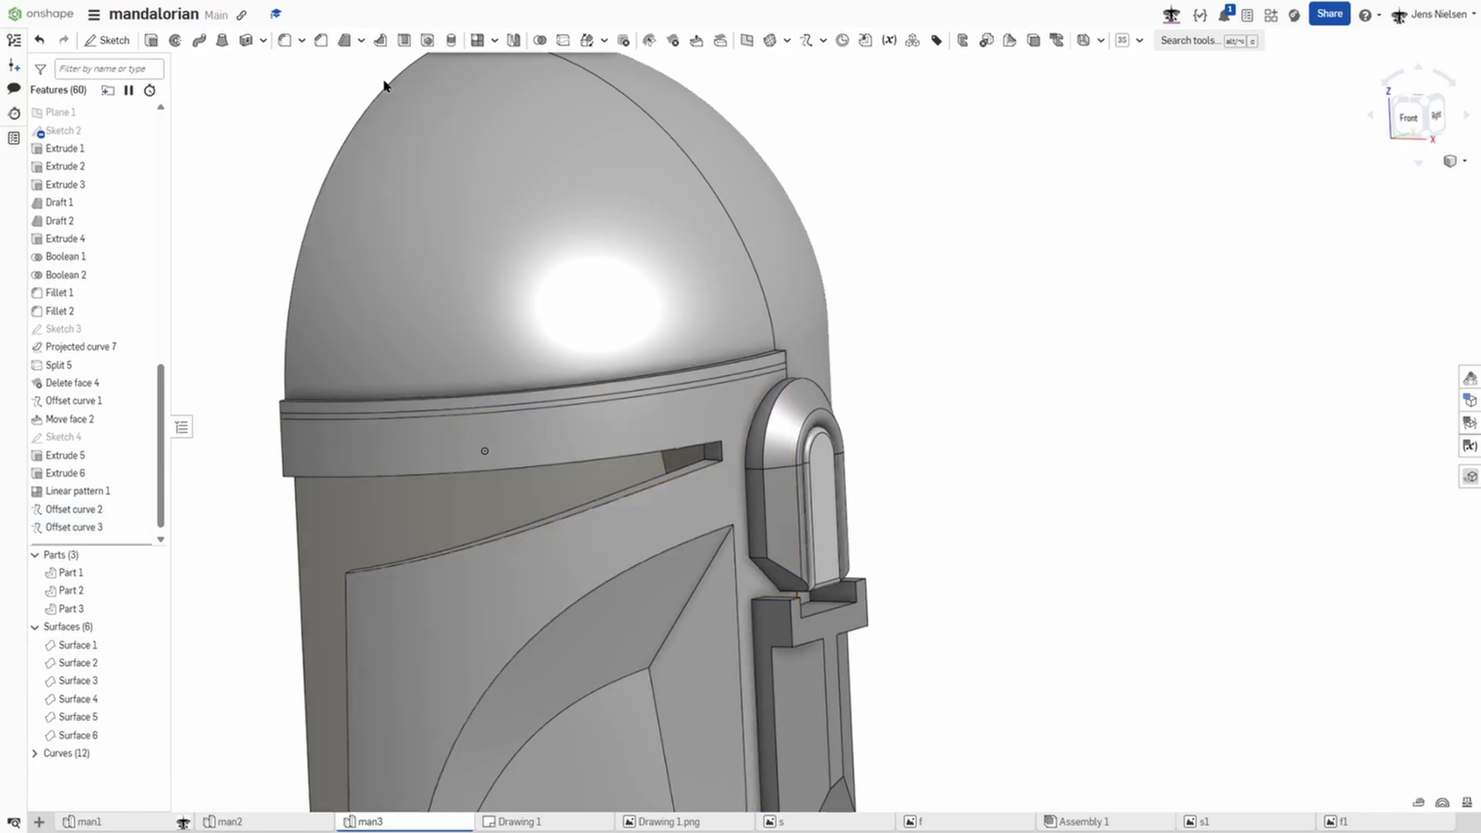
# Step: Offset the narrow strip face between the two split lines on the brow band by 2 mm with Move face
pyautogui.click(696, 44)
pyautogui.scroll(8, 754, 284)
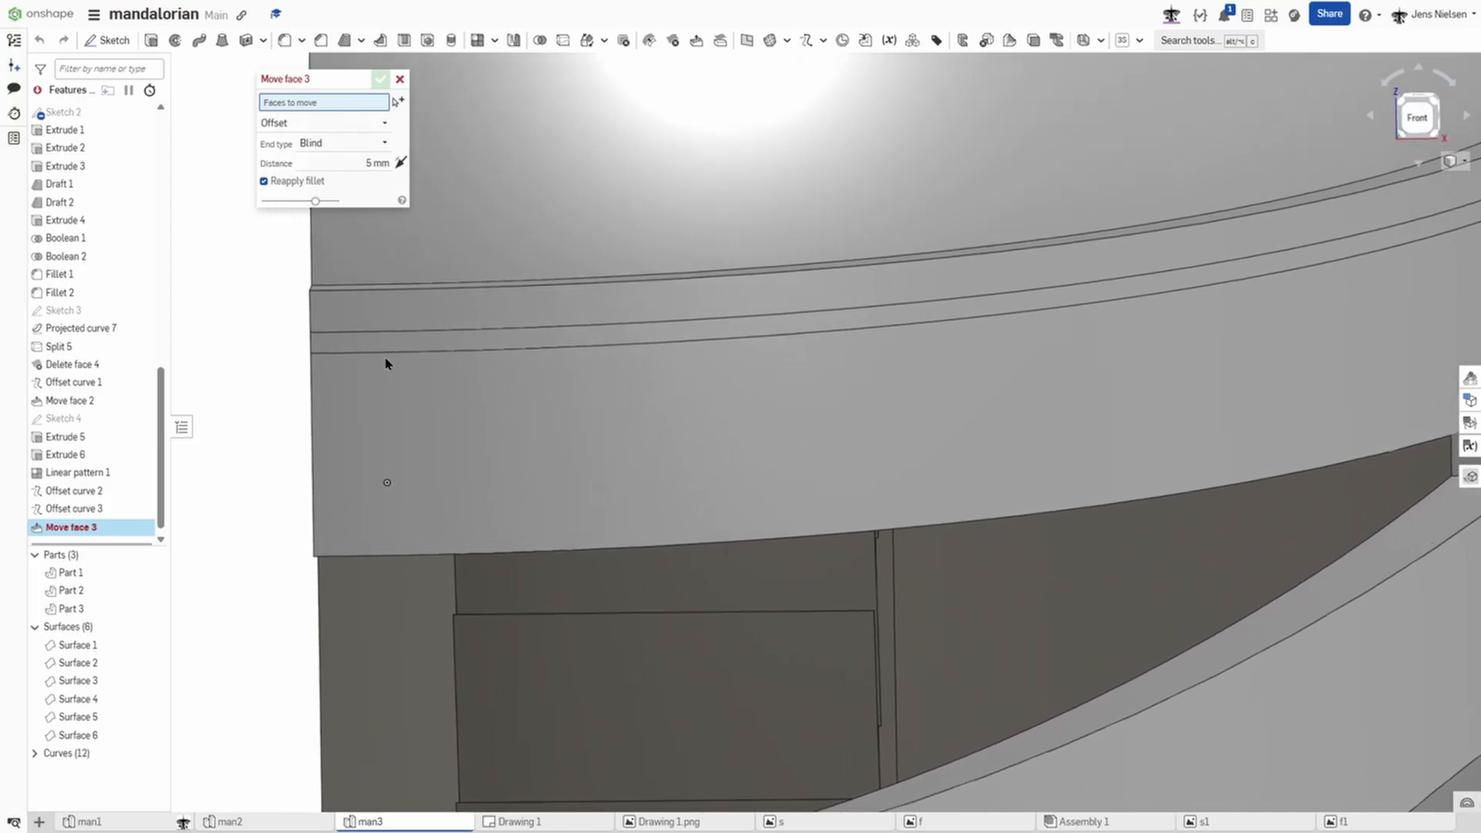
pyautogui.click(383, 346)
pyautogui.scroll(-5, 383, 344)
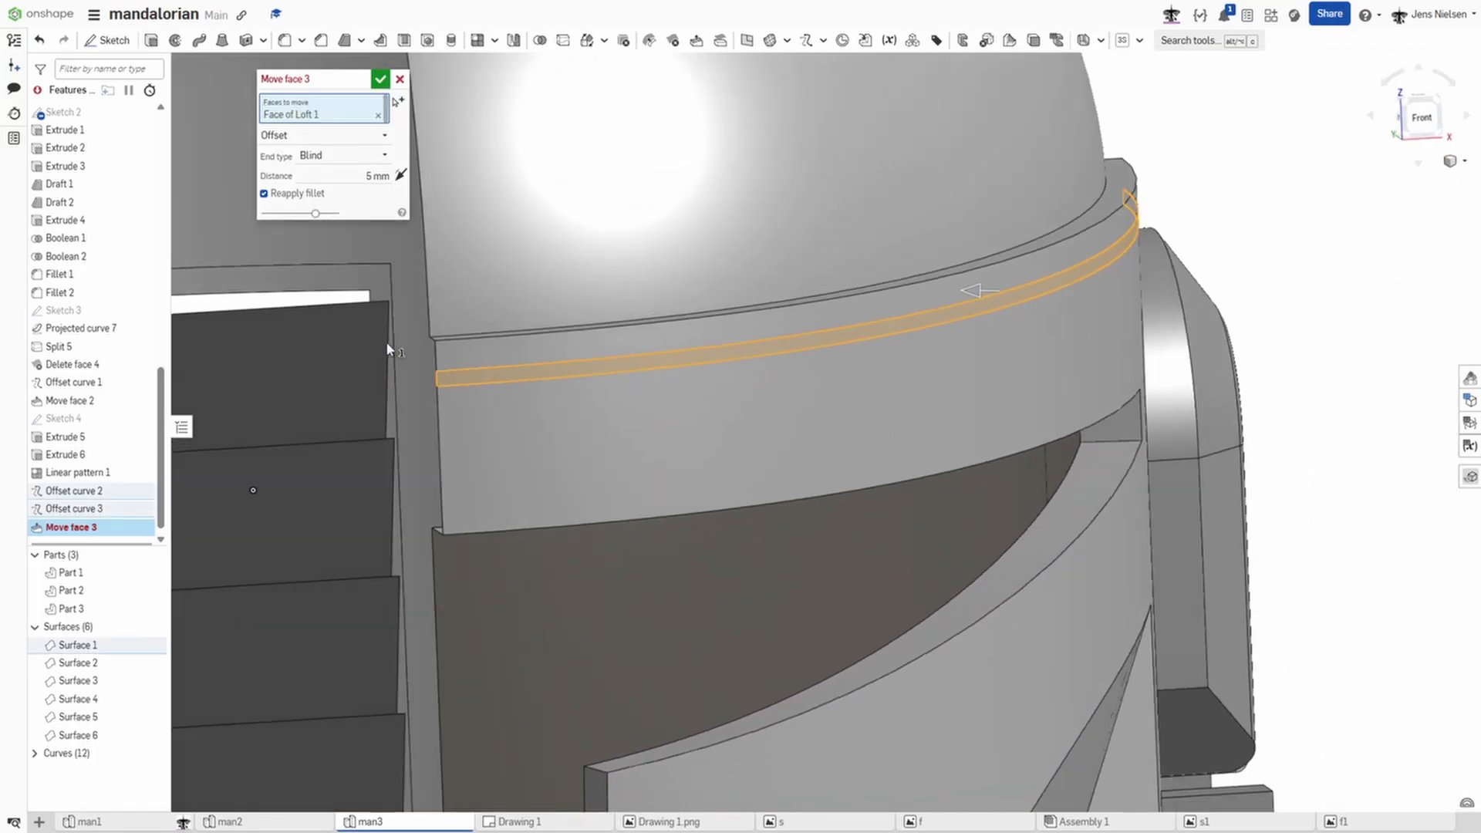
pyautogui.click(374, 177)
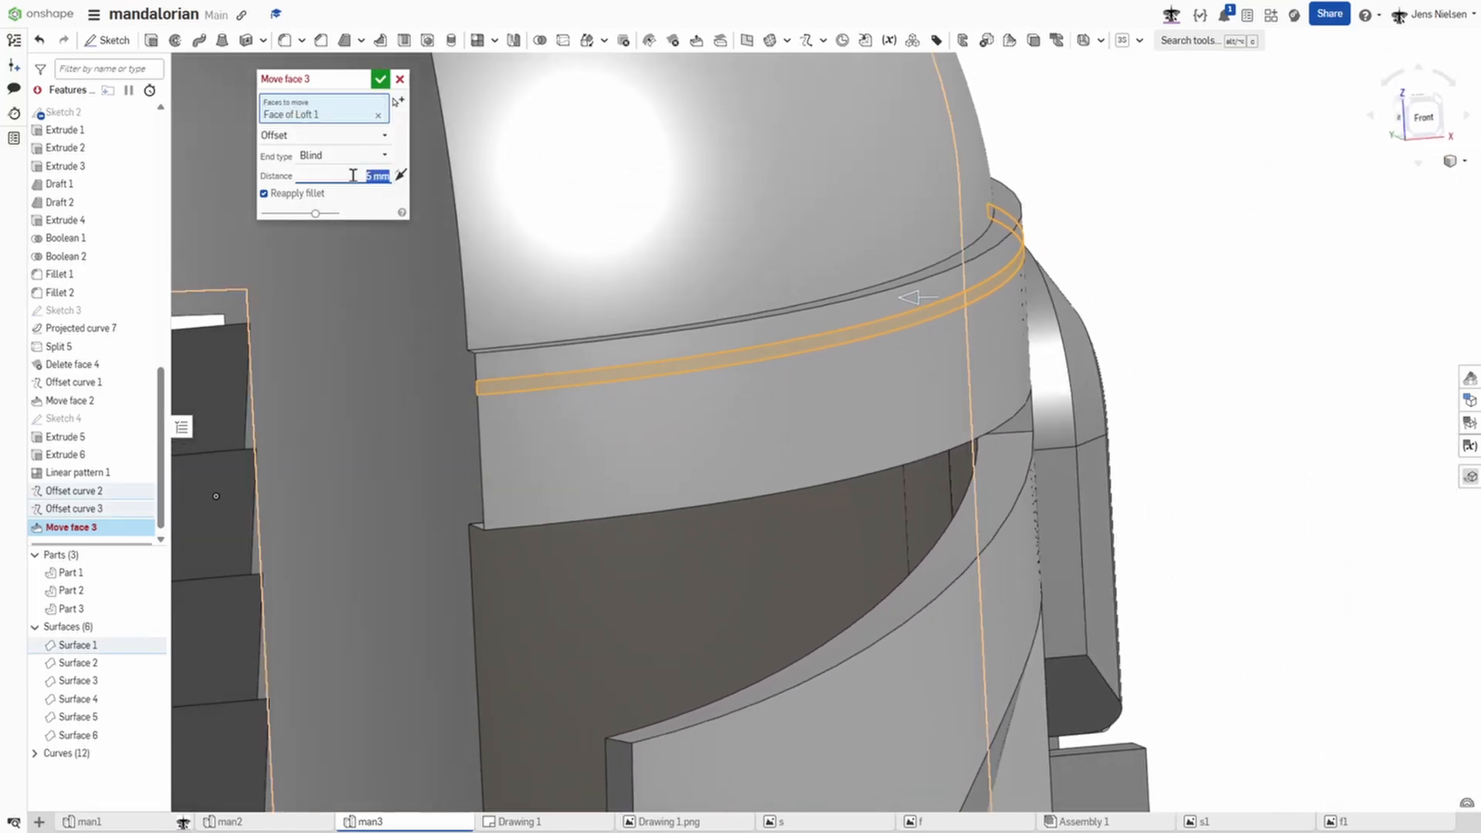
pyautogui.write('2')
pyautogui.press('Tab')
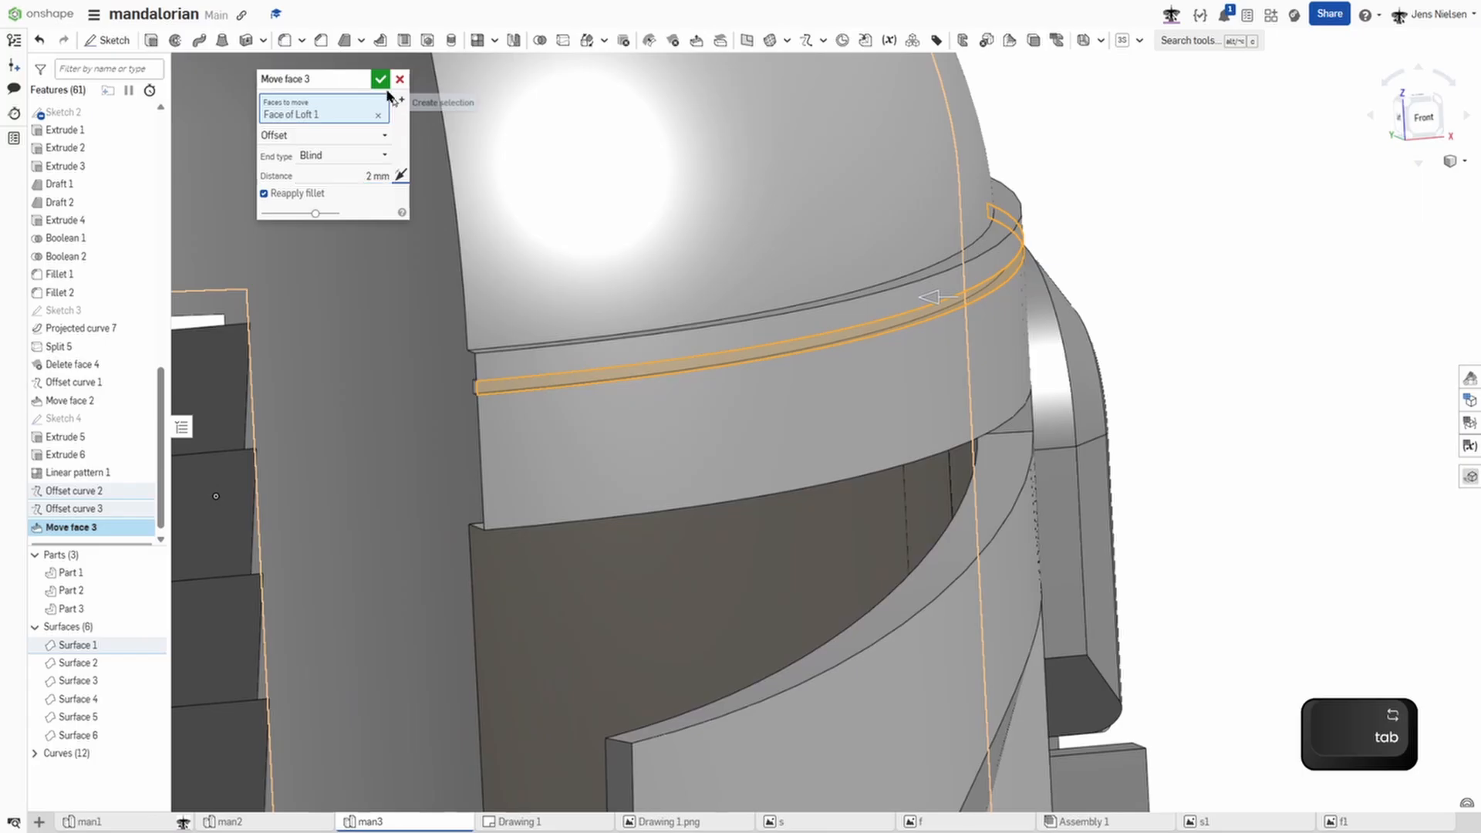
pyautogui.click(381, 81)
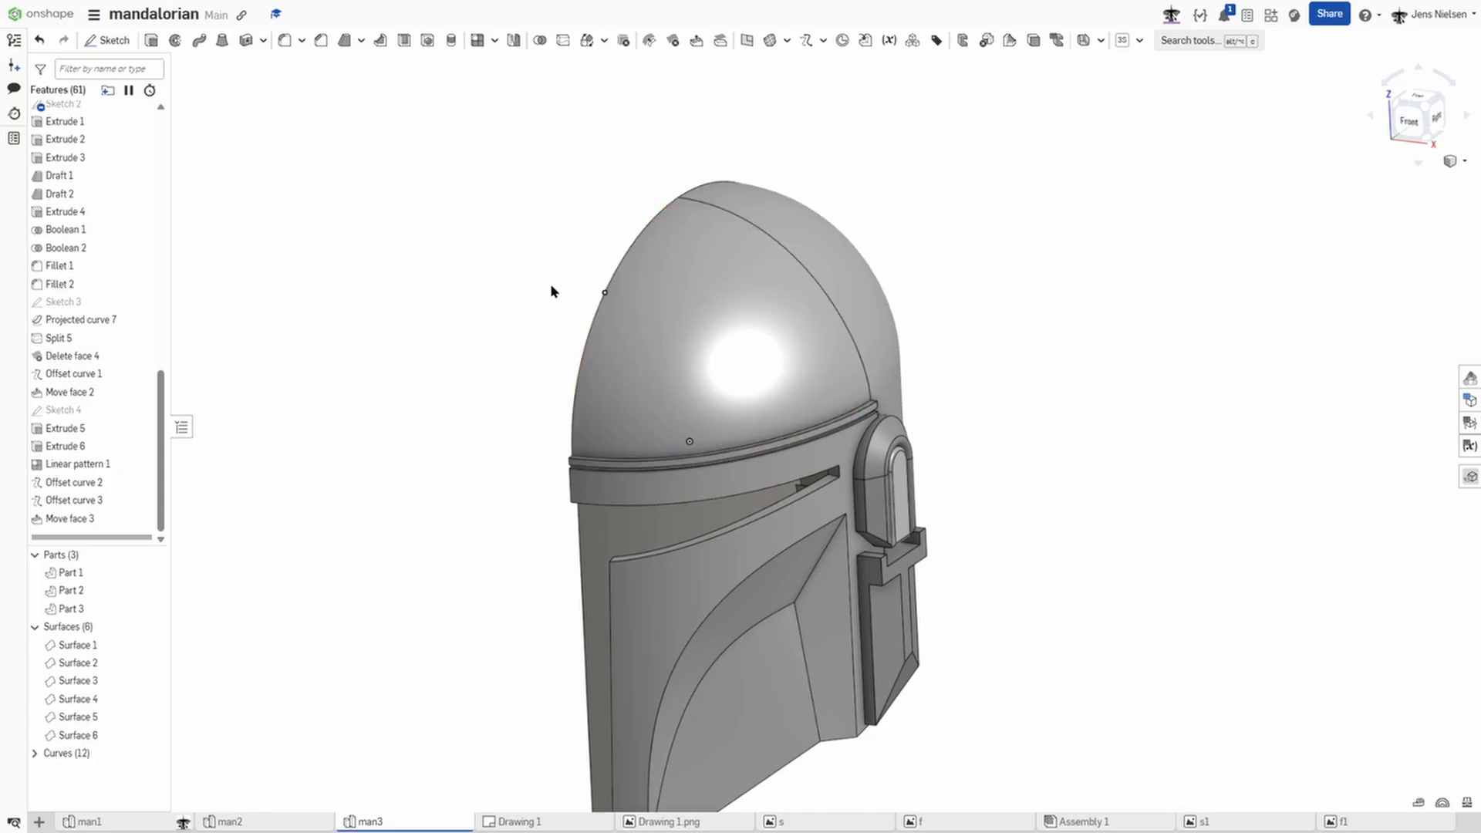
# Step: Start a sketch on the Front plane and project the dome's side-to-side seam edge into it
pyautogui.press('s')
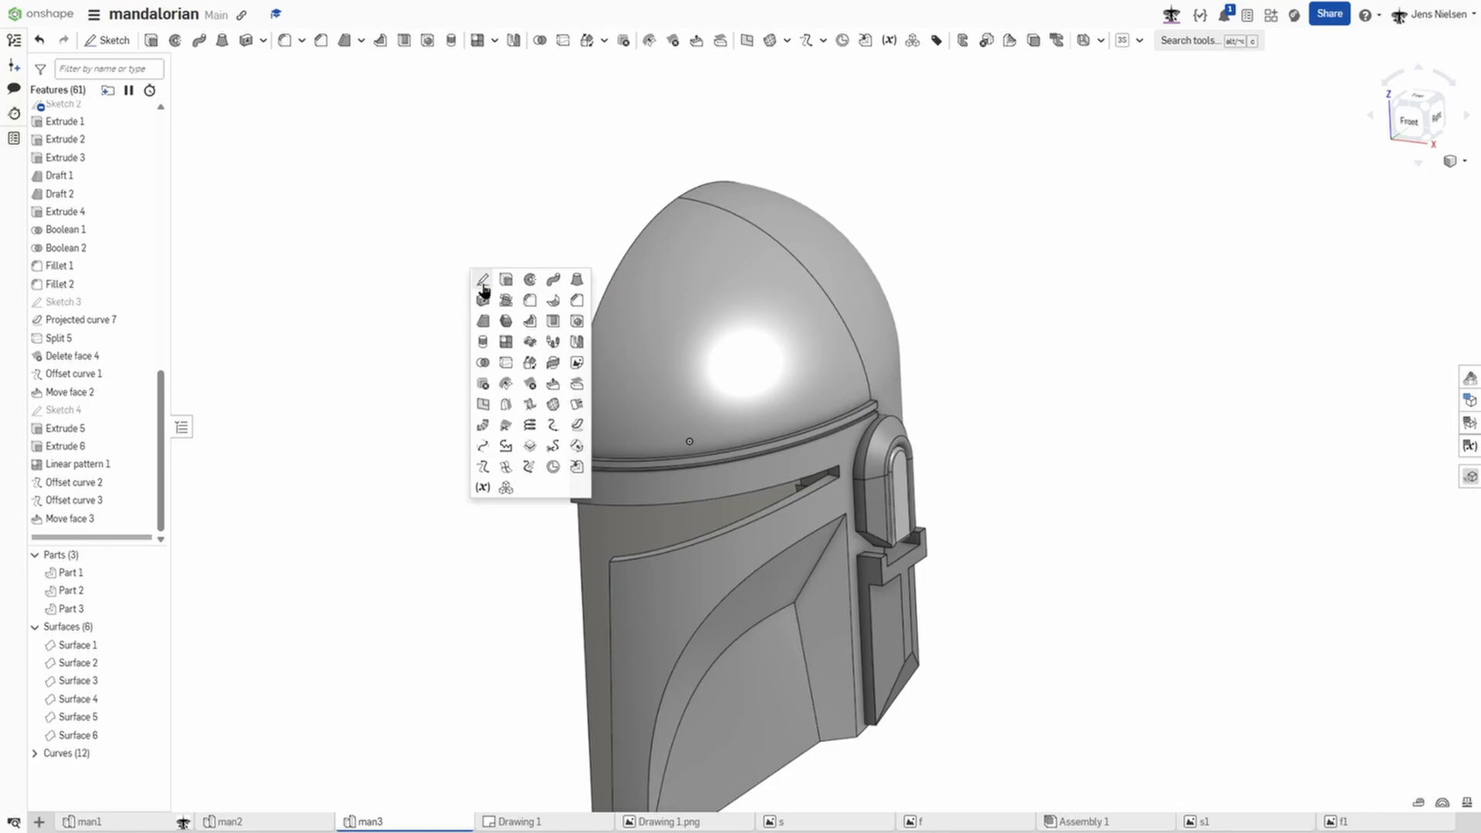
pyautogui.click(483, 284)
pyautogui.moveTo(160, 373); pyautogui.dragTo(168, 99)
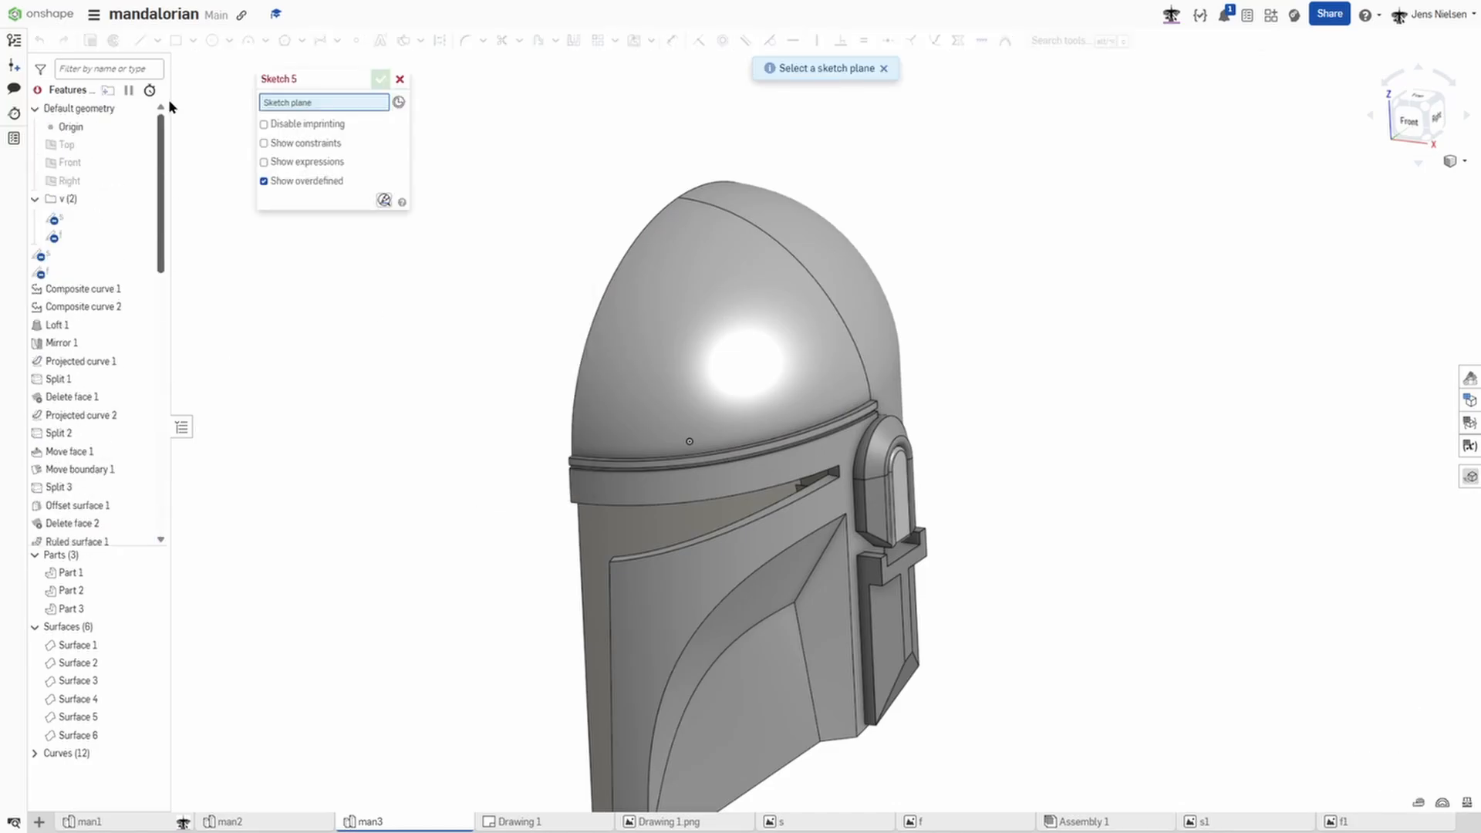
pyautogui.click(113, 164)
pyautogui.press('u')
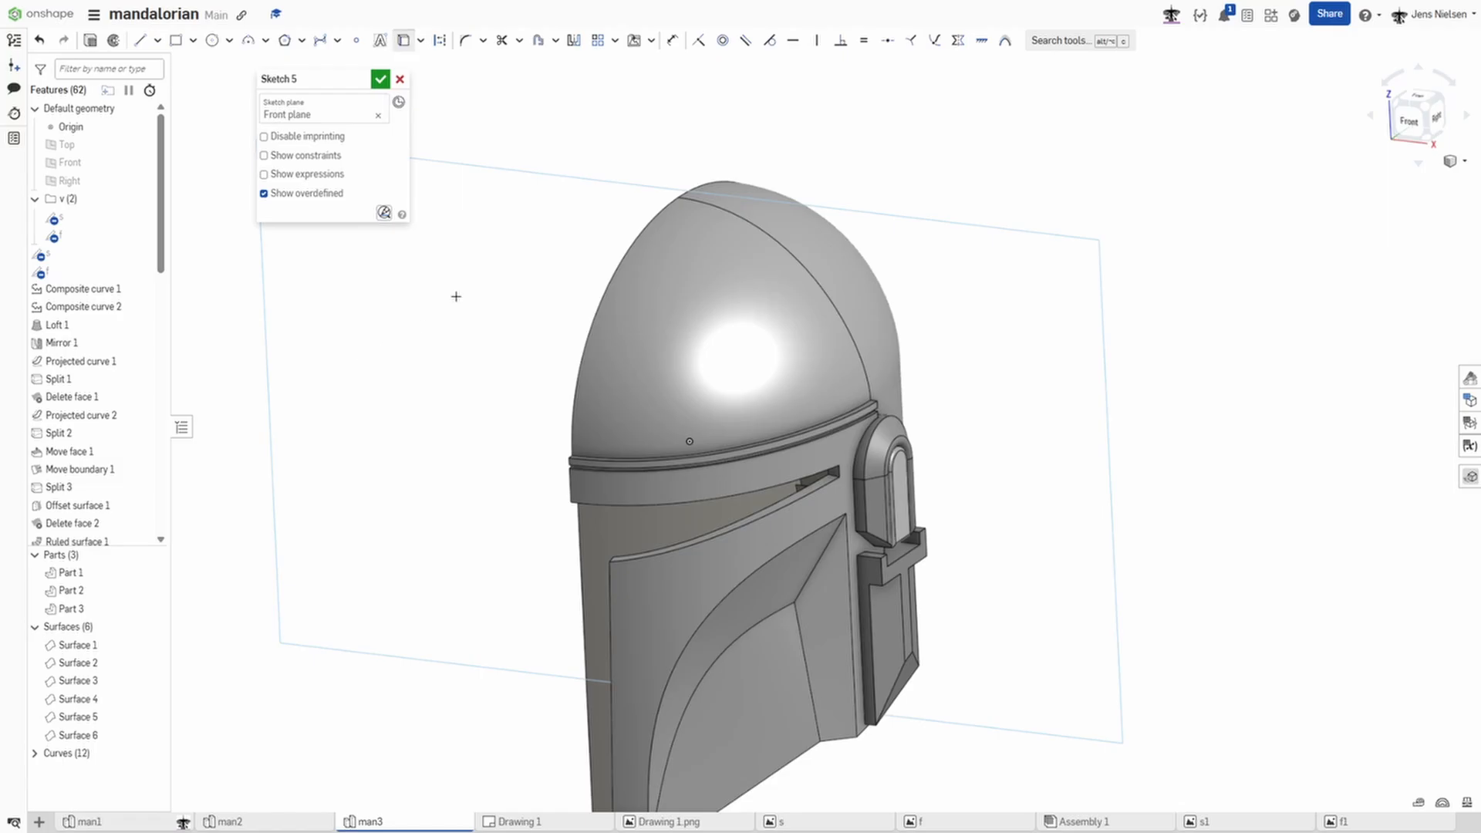
pyautogui.click(720, 211)
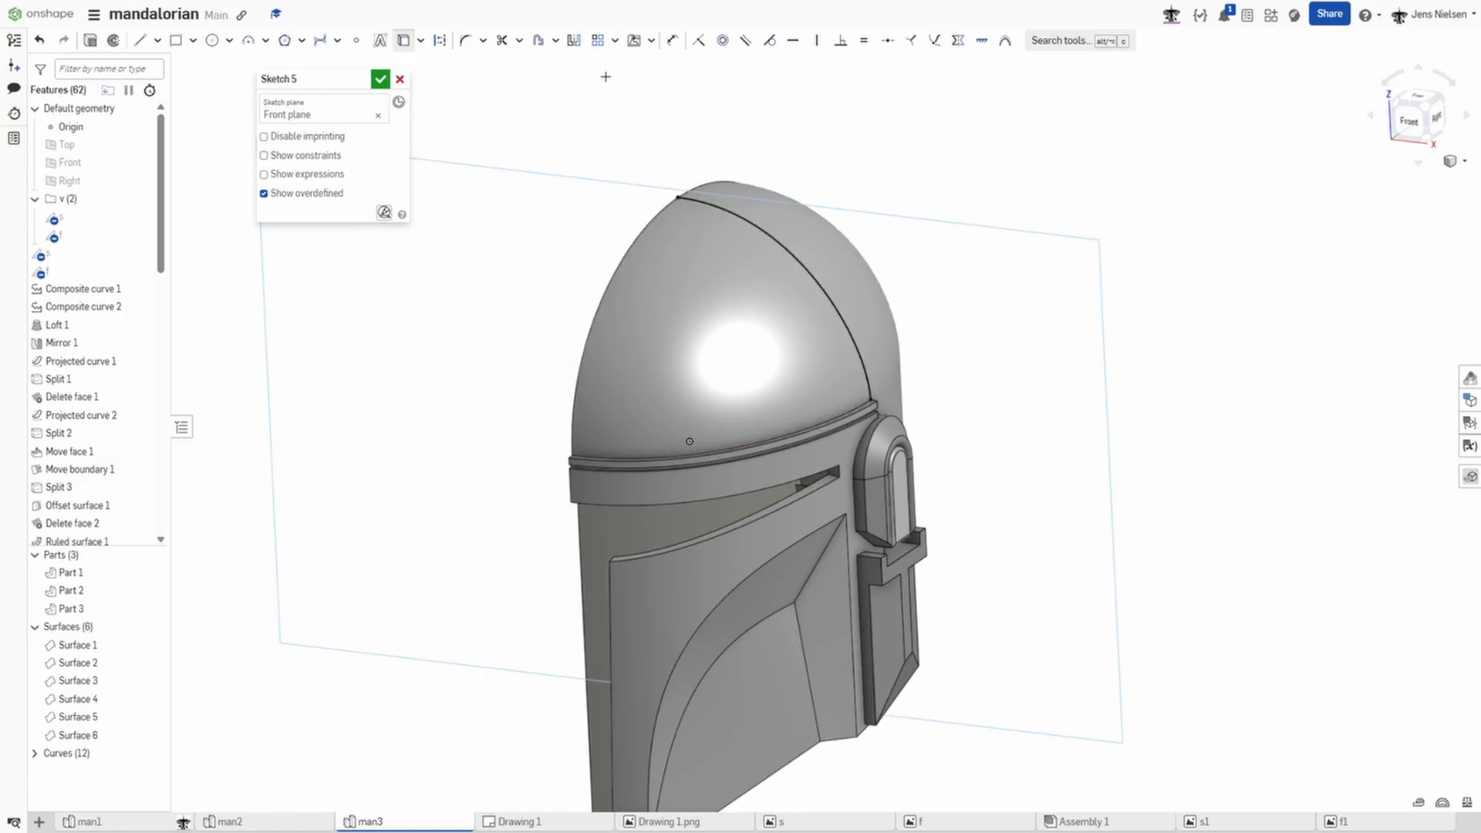
# Step: Sketch a crest profile from the dome's apex, about 7 mm up, 17 mm across, sloping and dropping to the projected curve, and trim the excess curve
pyautogui.scroll(5, 614, 128)
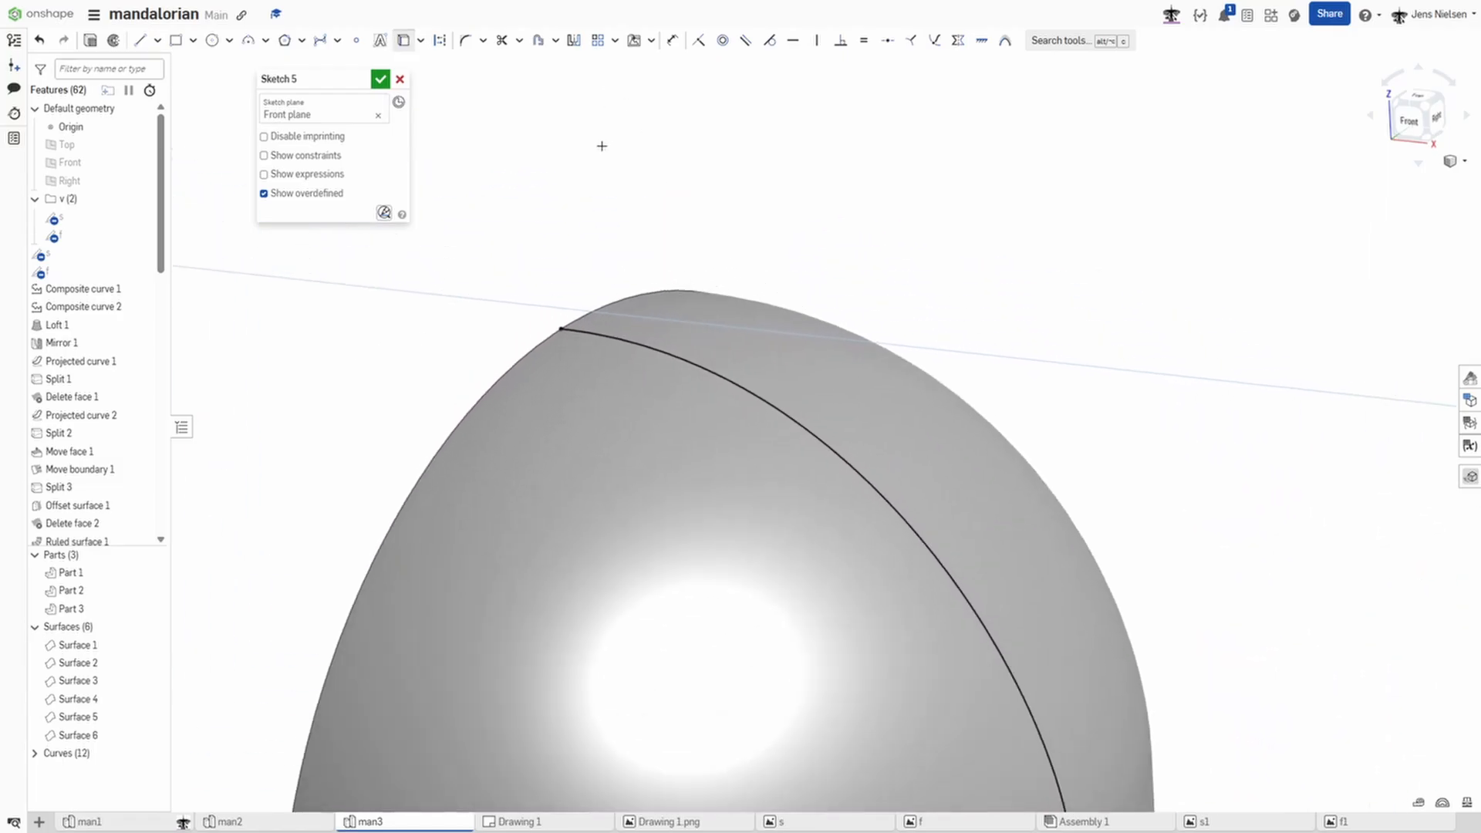
pyautogui.press('l')
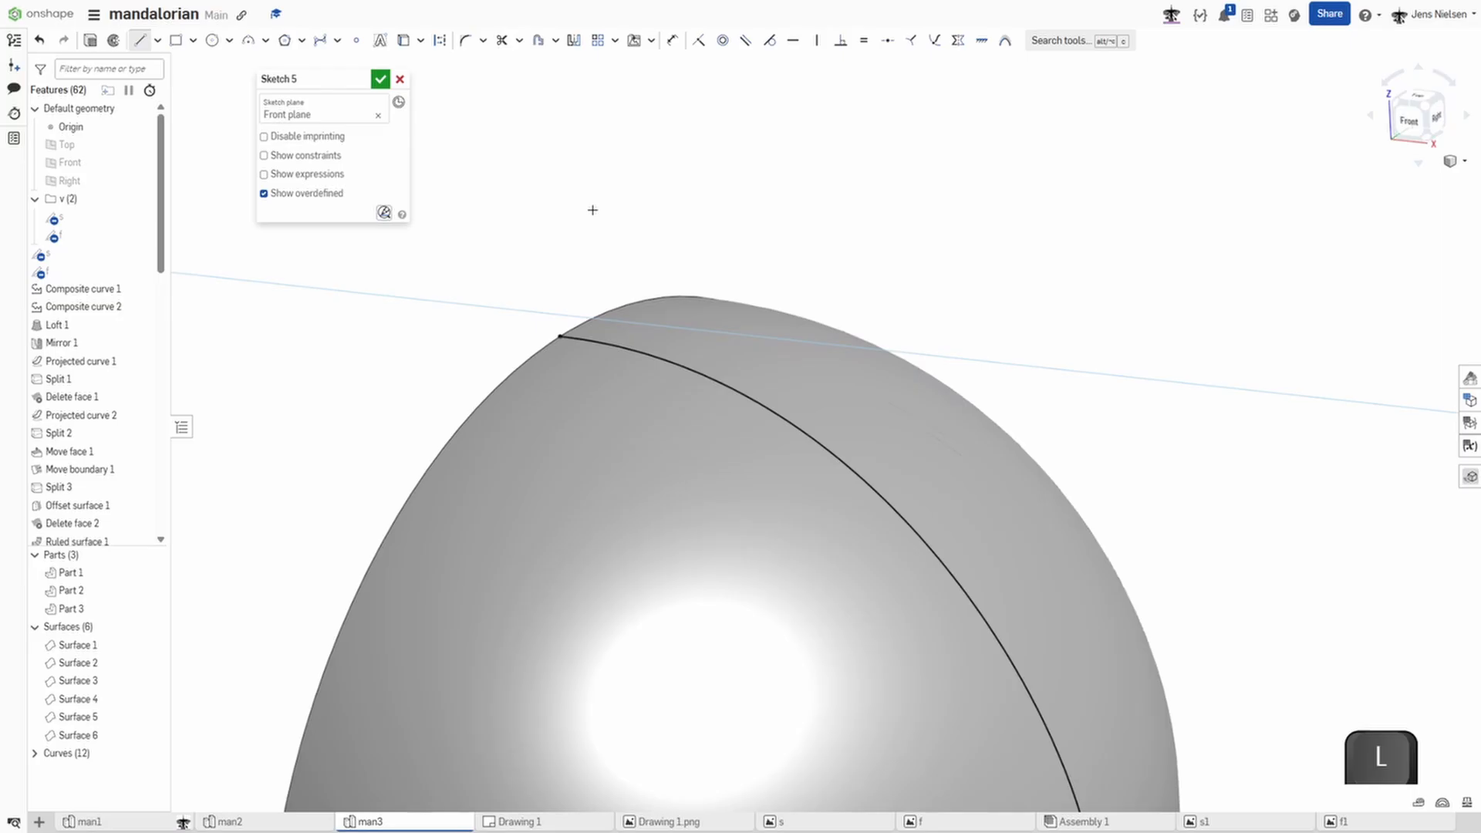
pyautogui.click(558, 323)
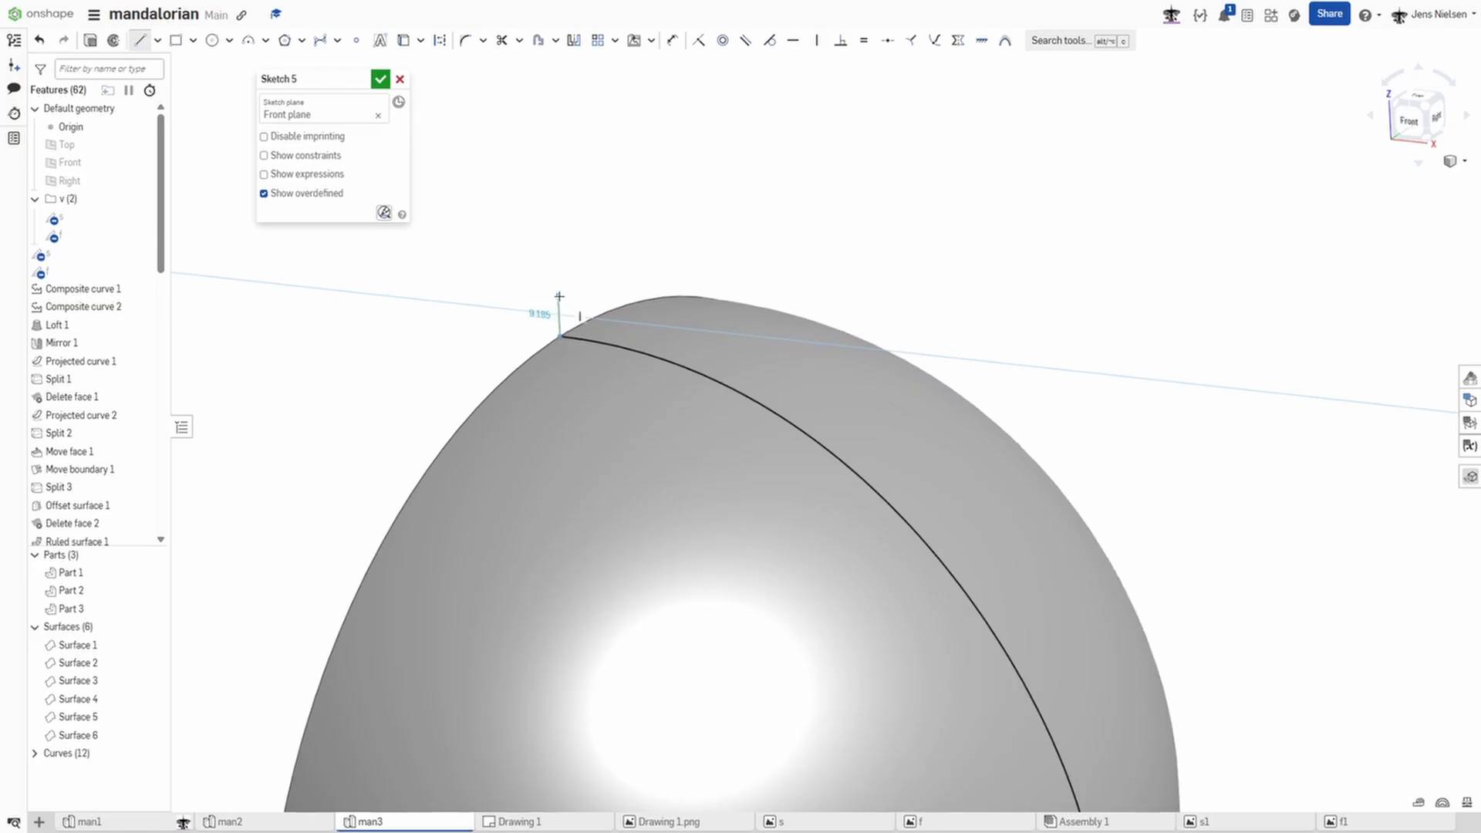
pyautogui.click(557, 303)
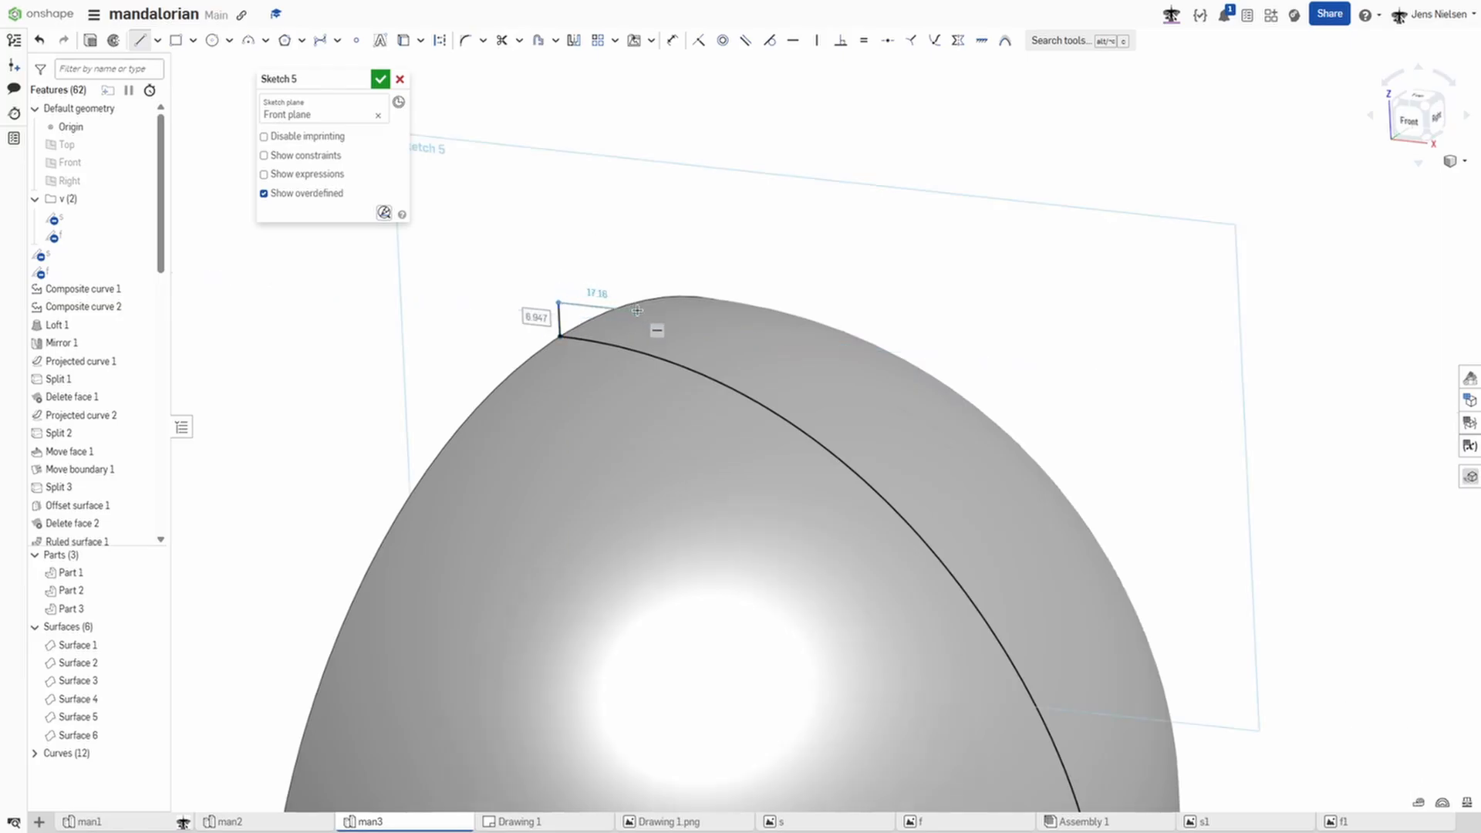
pyautogui.click(637, 311)
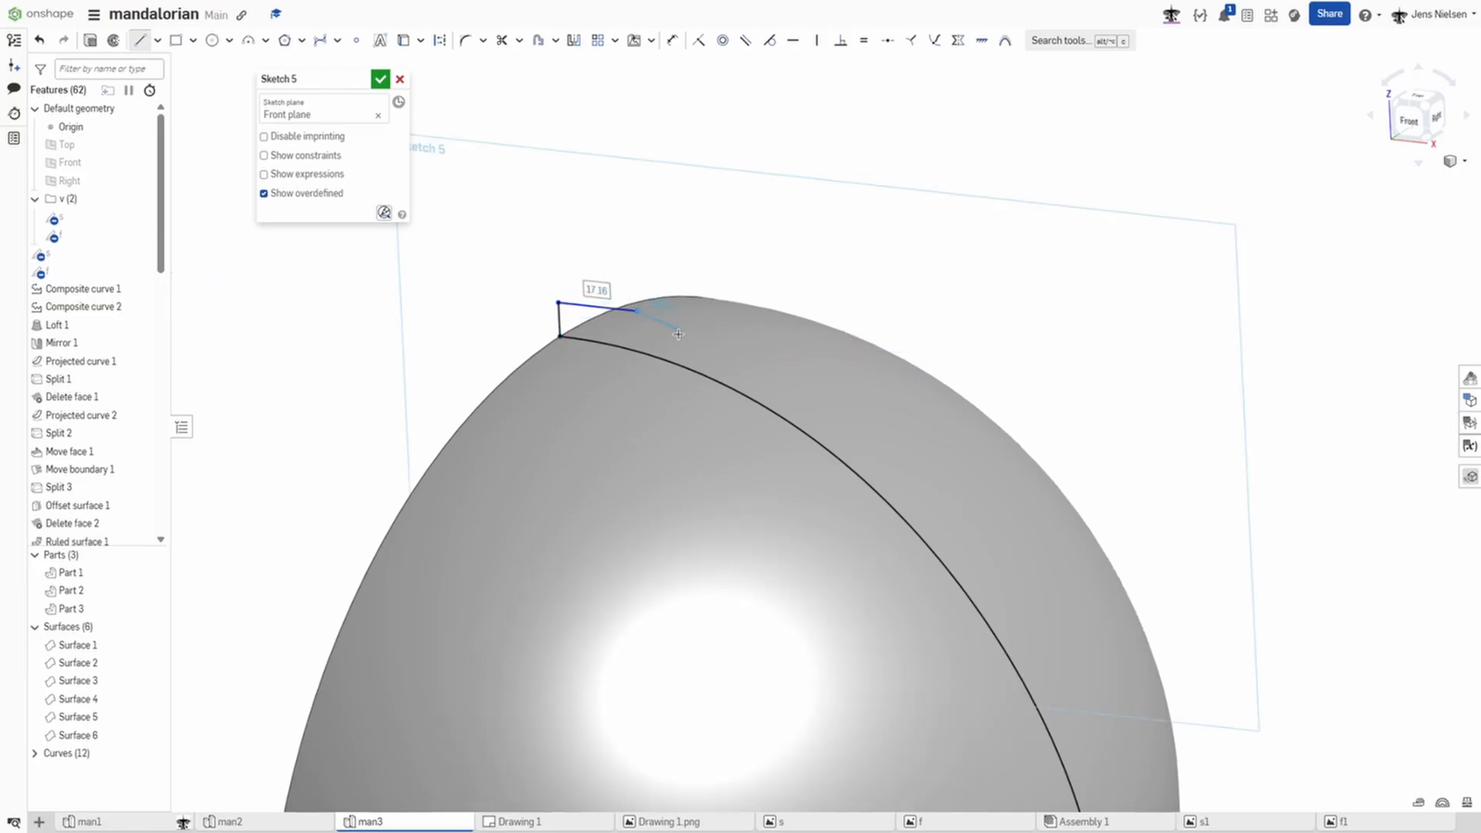
pyautogui.click(714, 360)
pyautogui.click(712, 380)
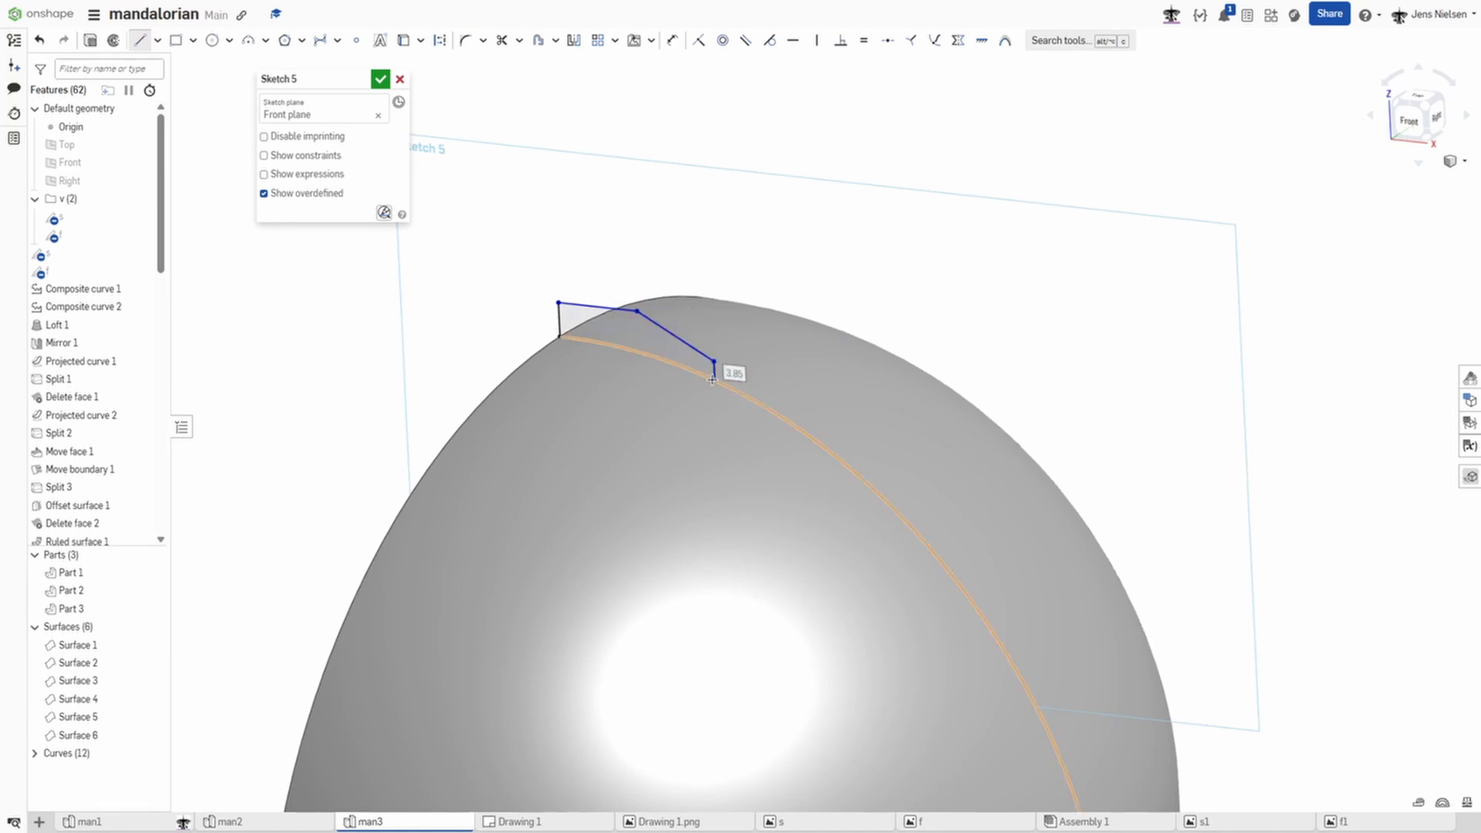
pyautogui.press('Escape')
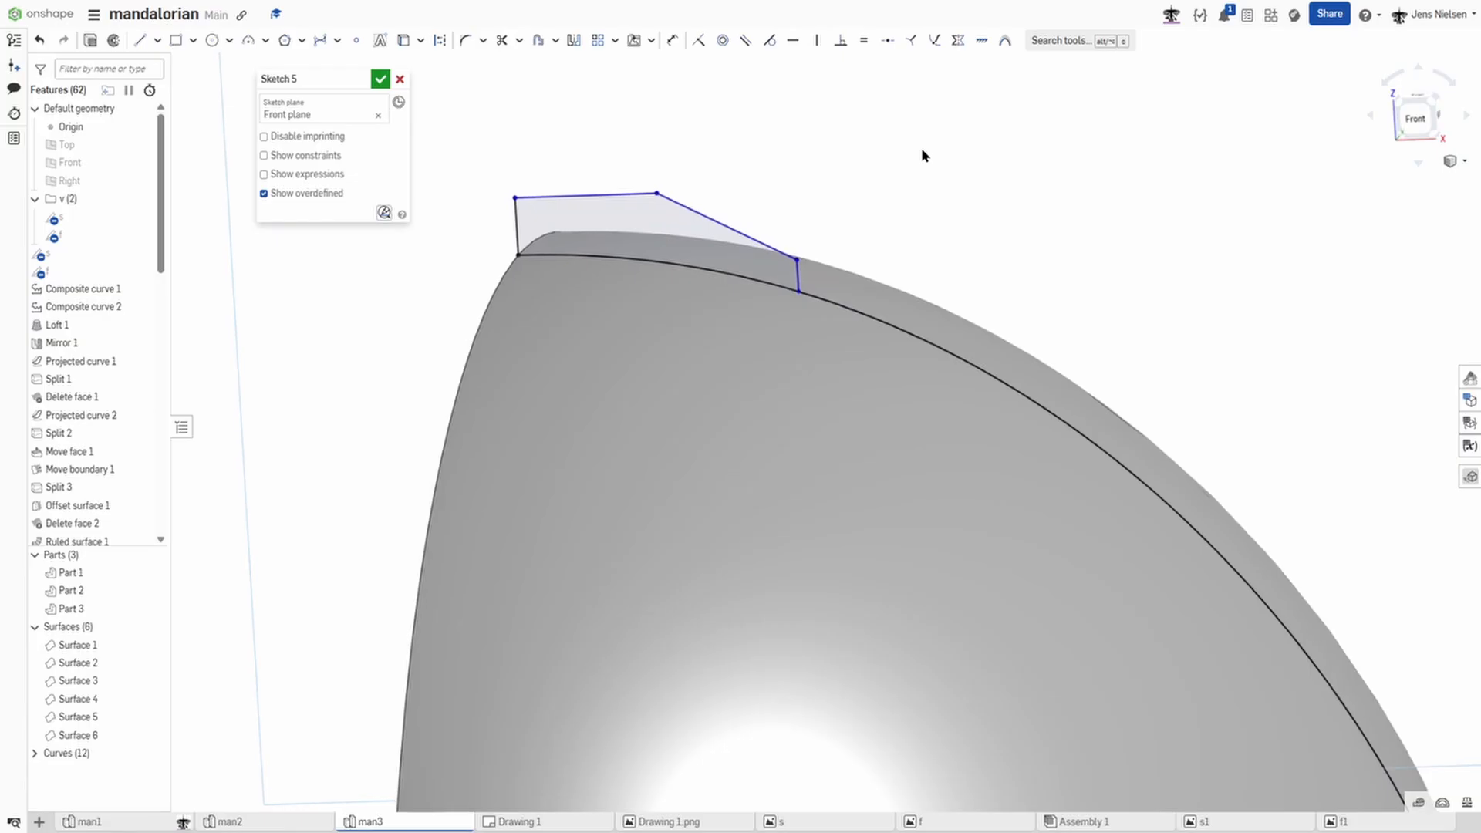
pyautogui.press('m')
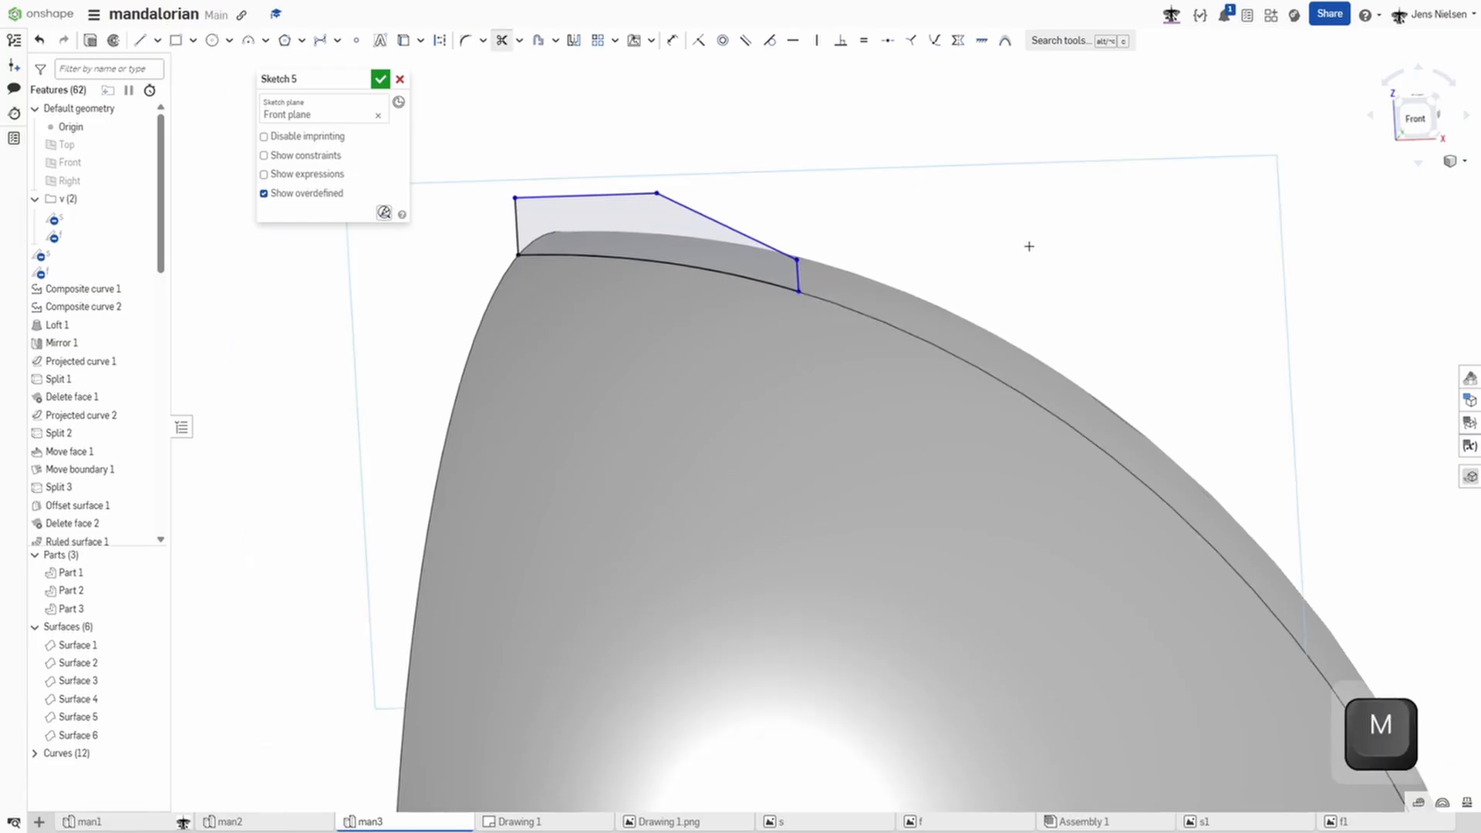
pyautogui.press('Escape')
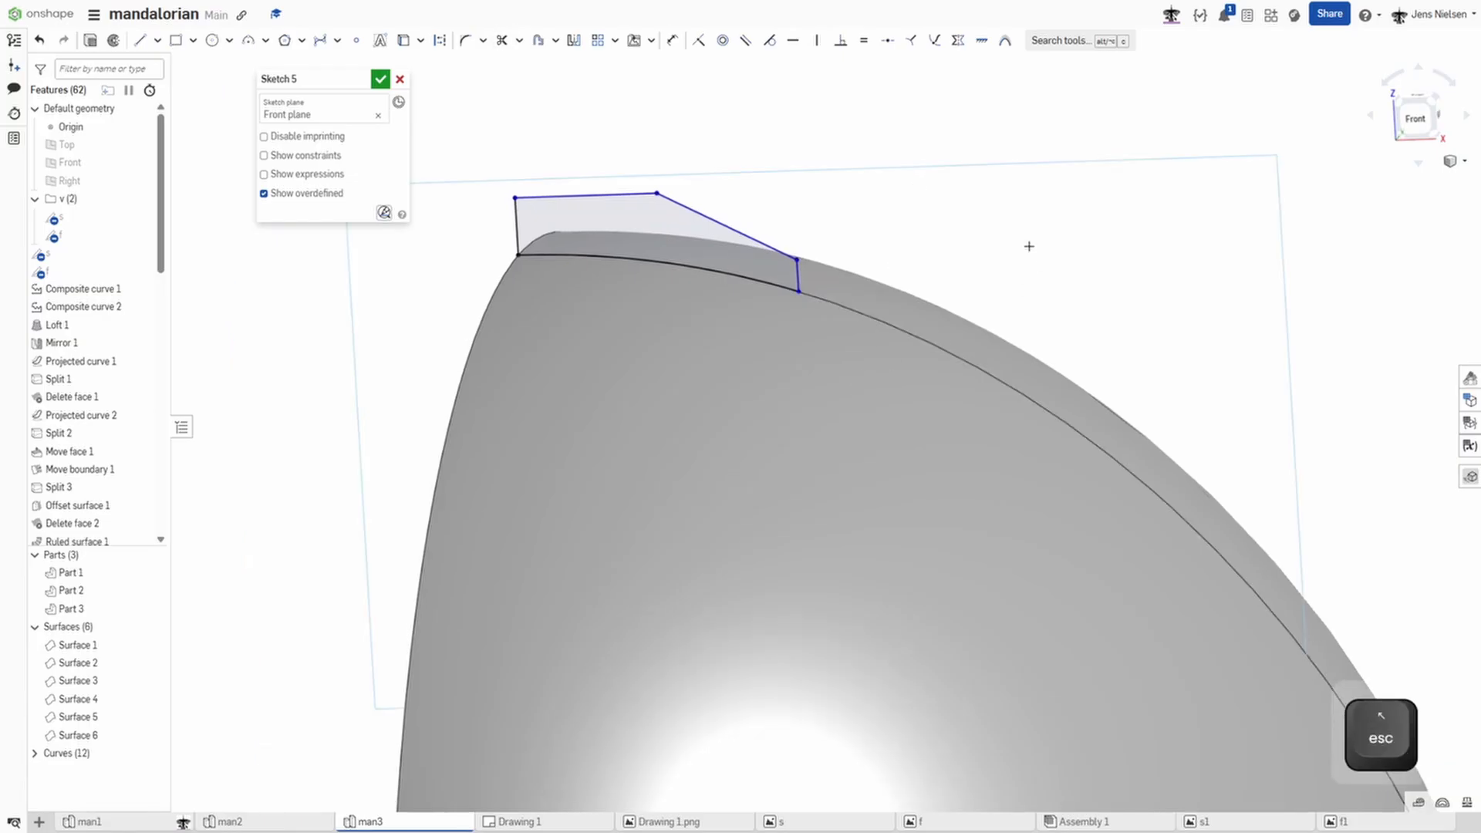
# Step: Dimension the distance between the profile's two vertical lines as 18 mm
pyautogui.press('d')
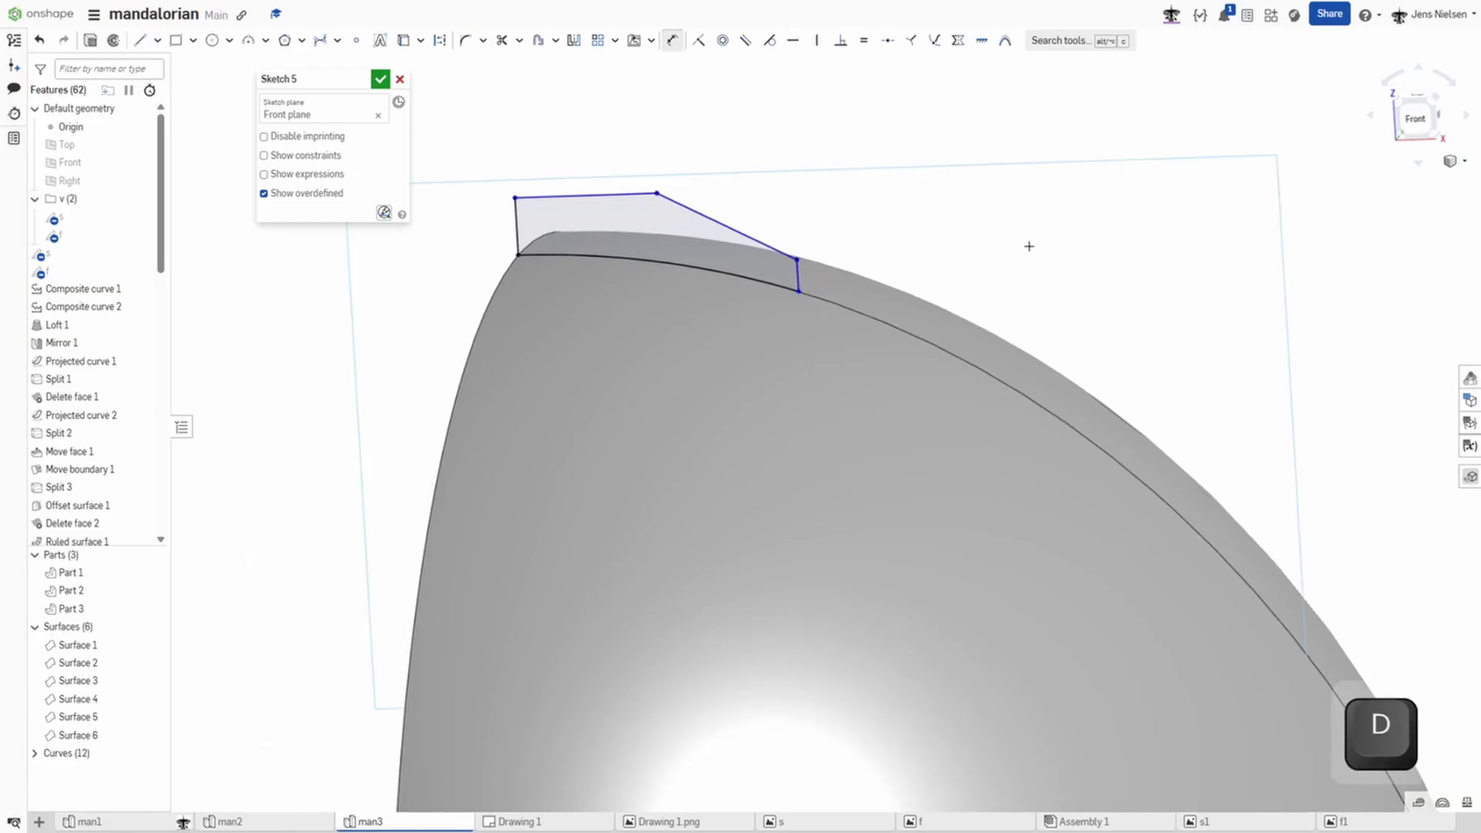
pyautogui.click(799, 275)
pyautogui.click(516, 230)
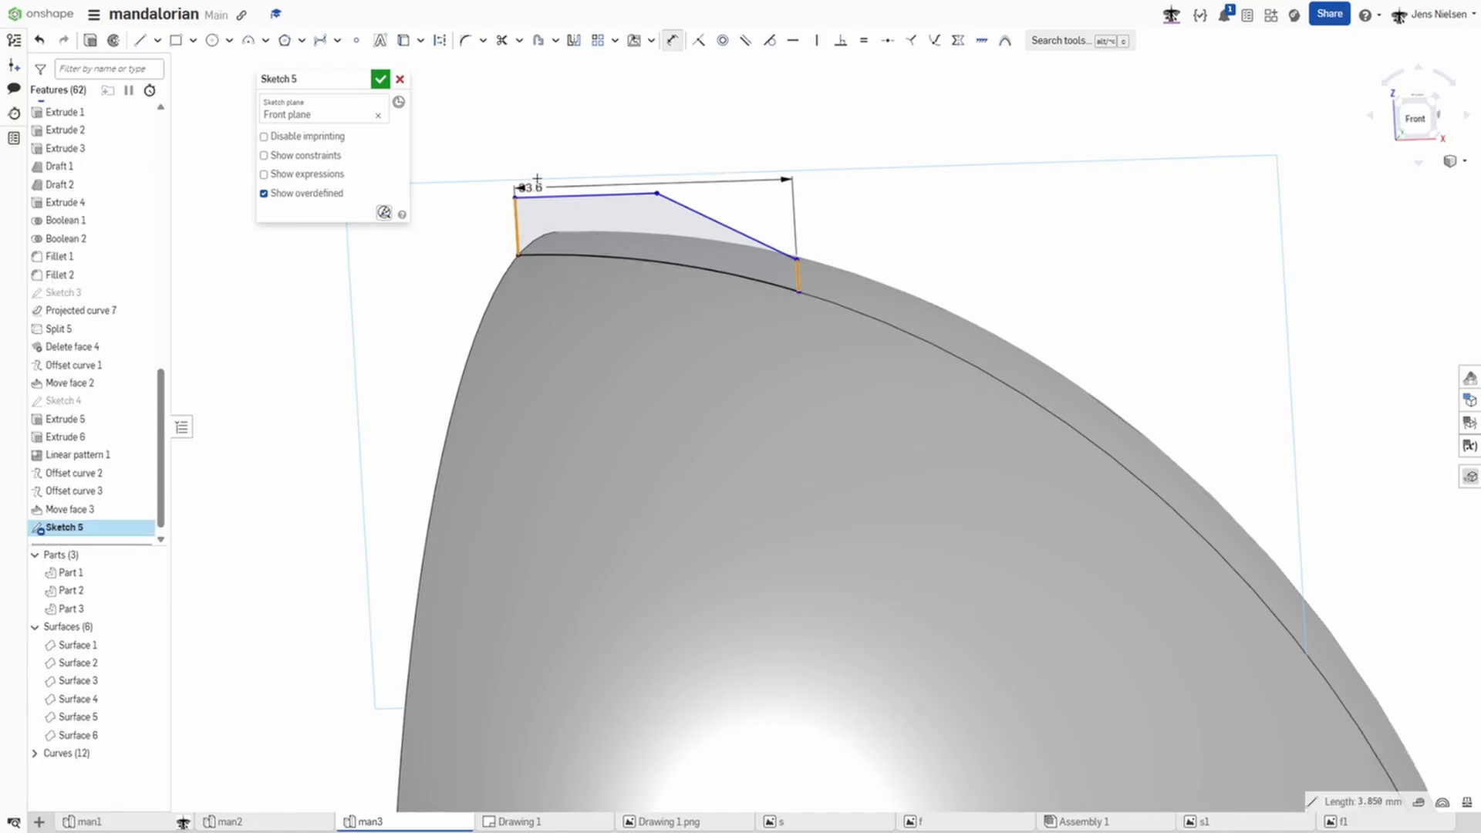
pyautogui.click(563, 138)
pyautogui.press('BackSpace')
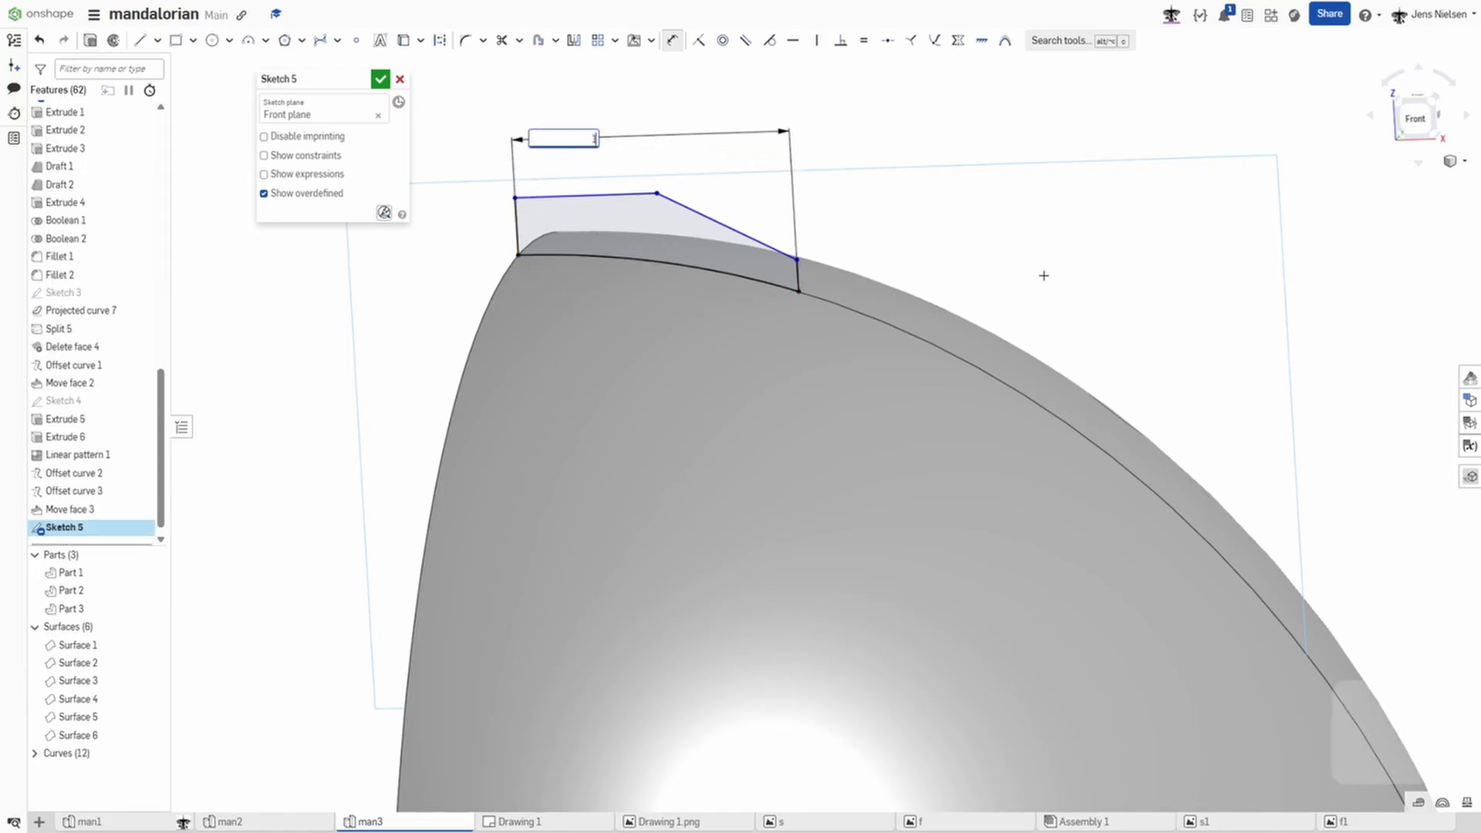
pyautogui.write('18')
pyautogui.press('Return')
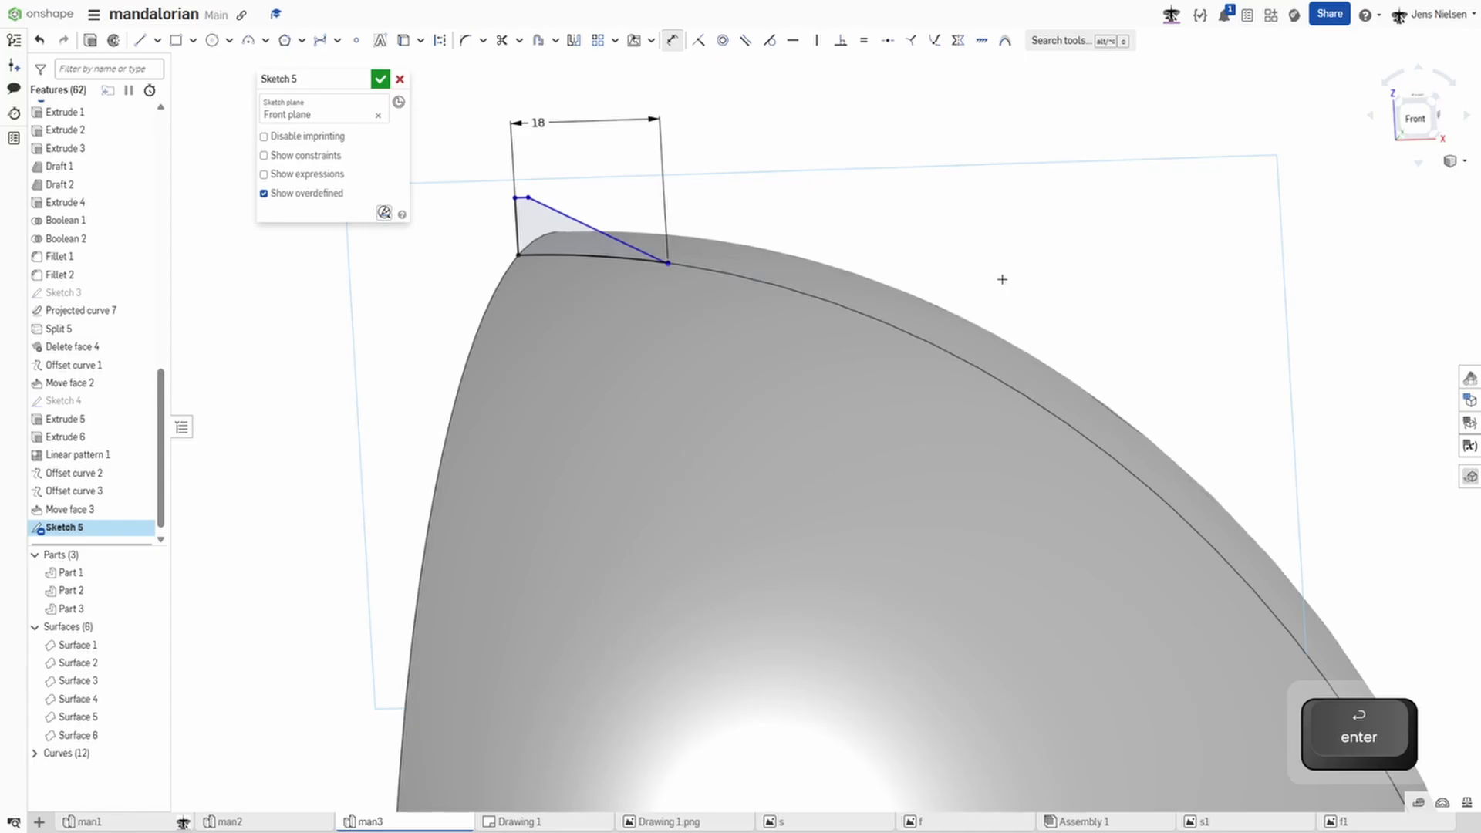
# Step: Dimension the horizontal top line of the crest profile as 6 mm
pyautogui.scroll(5, 755, 238)
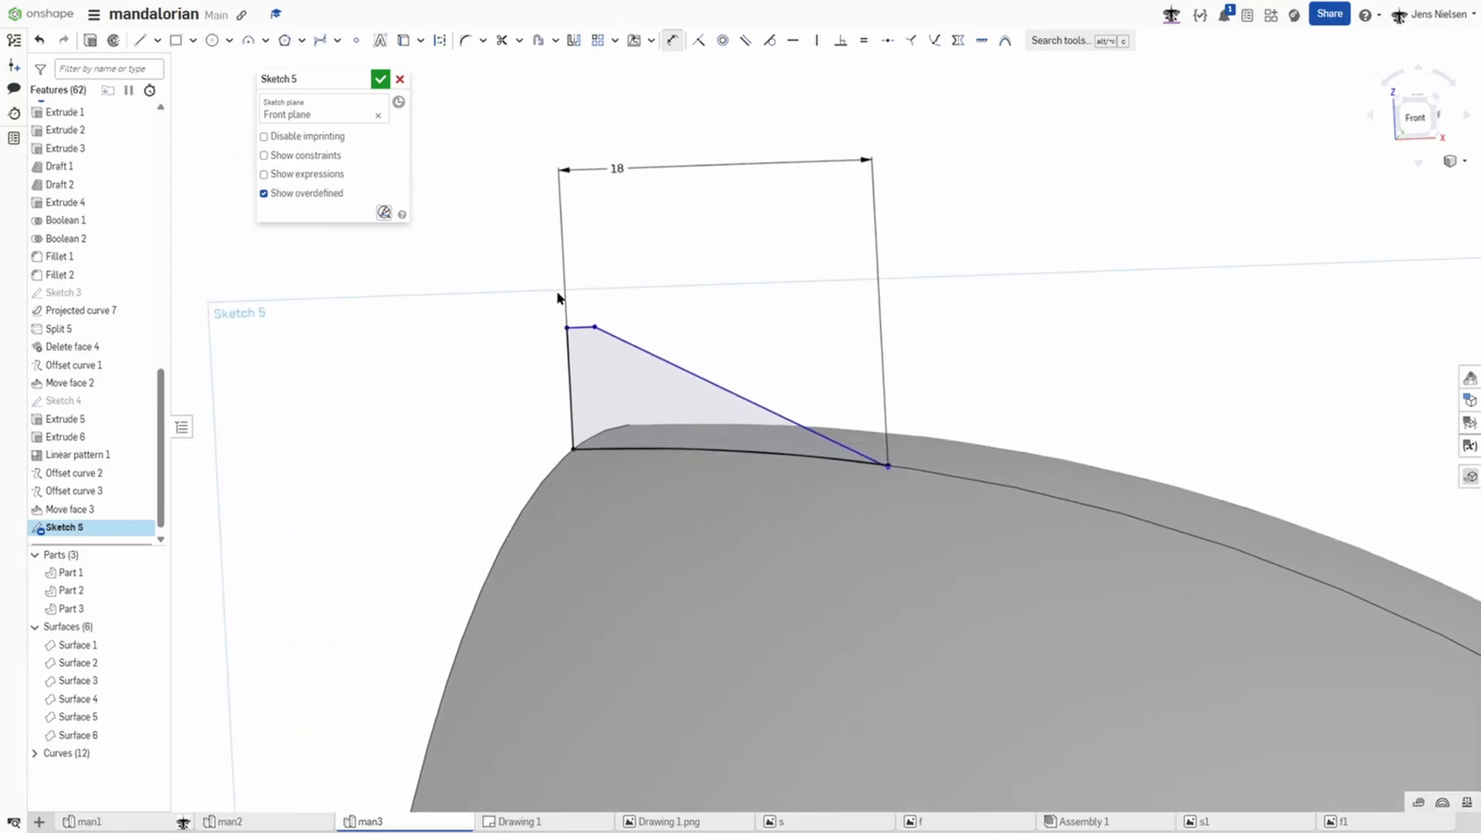
pyautogui.click(587, 310)
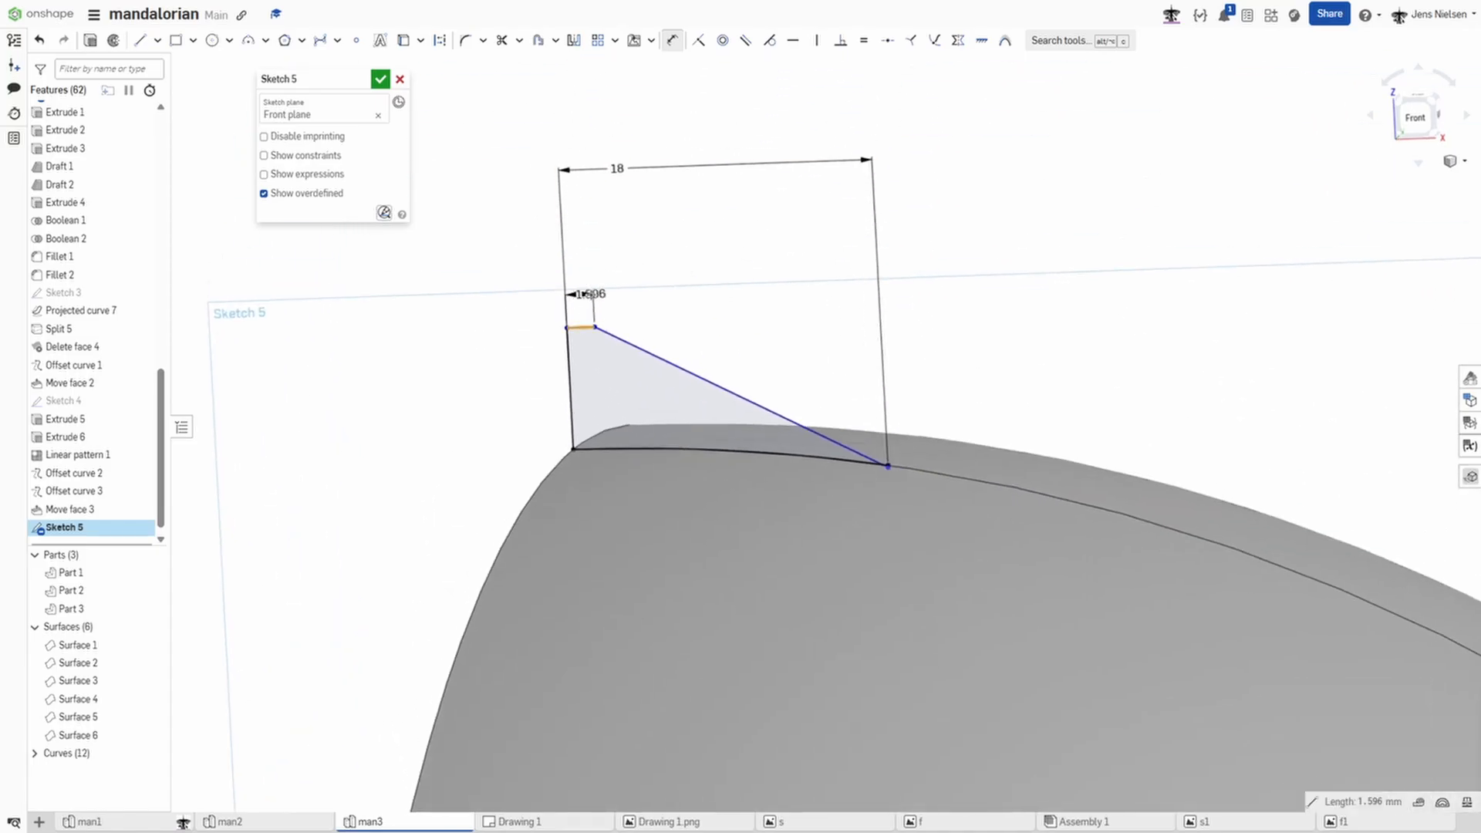
pyautogui.click(591, 294)
pyautogui.write('6')
pyautogui.press('Return')
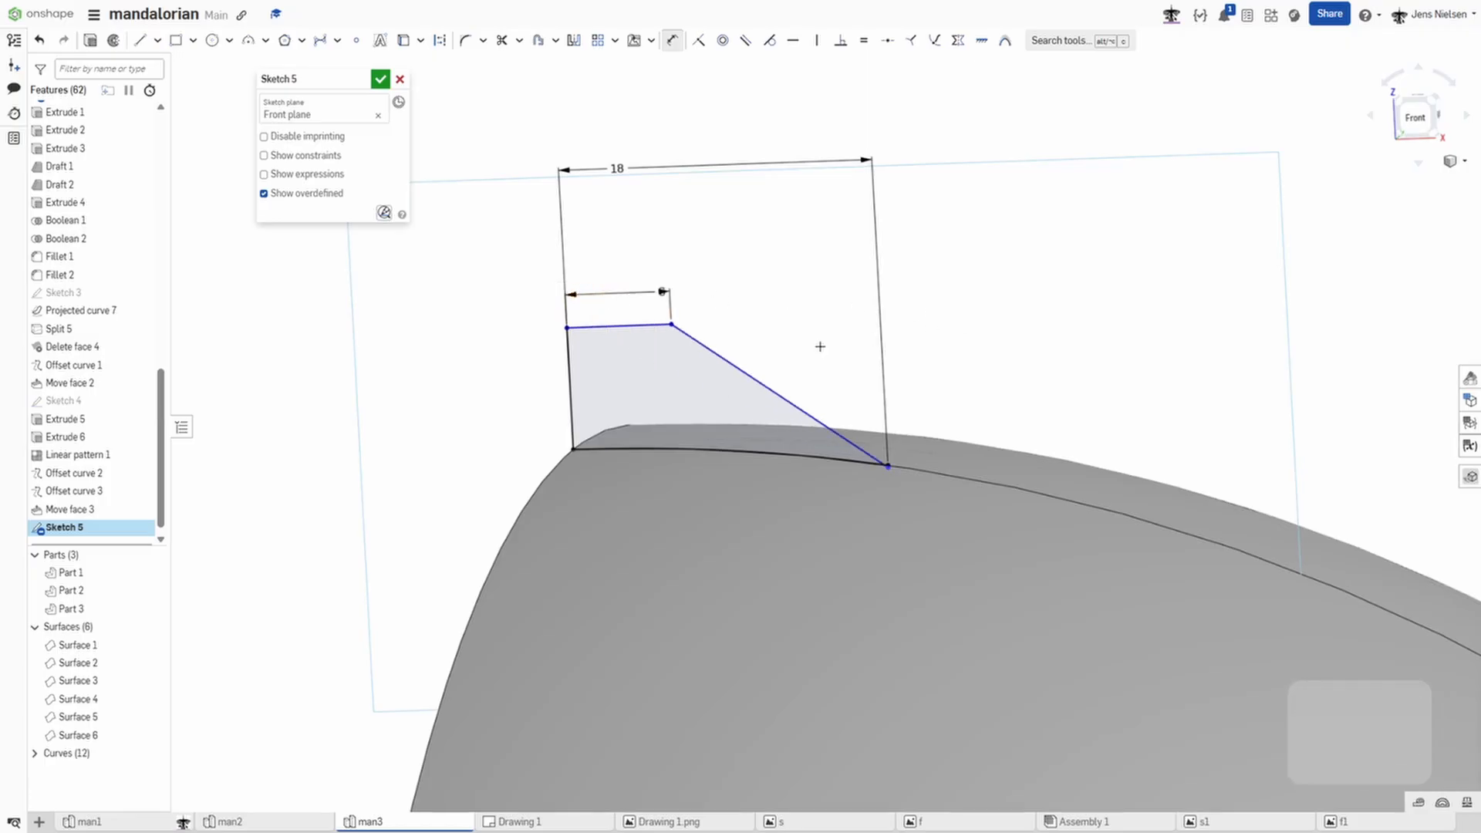
# Step: Dimension the profile's vertical line rising from the dome's apex as 5 mm
pyautogui.click(566, 395)
pyautogui.click(544, 397)
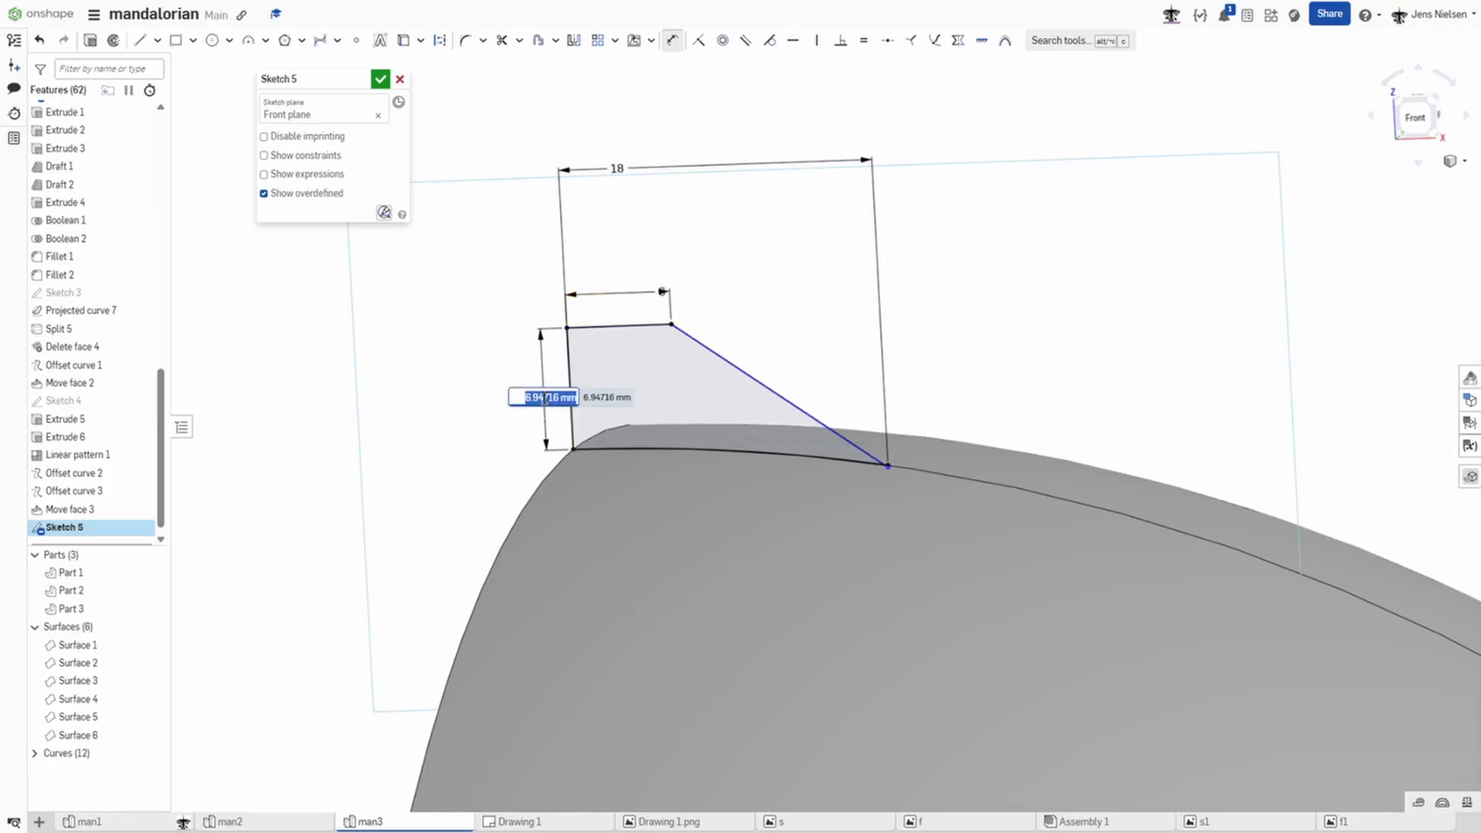
pyautogui.write('5')
pyautogui.press('Return')
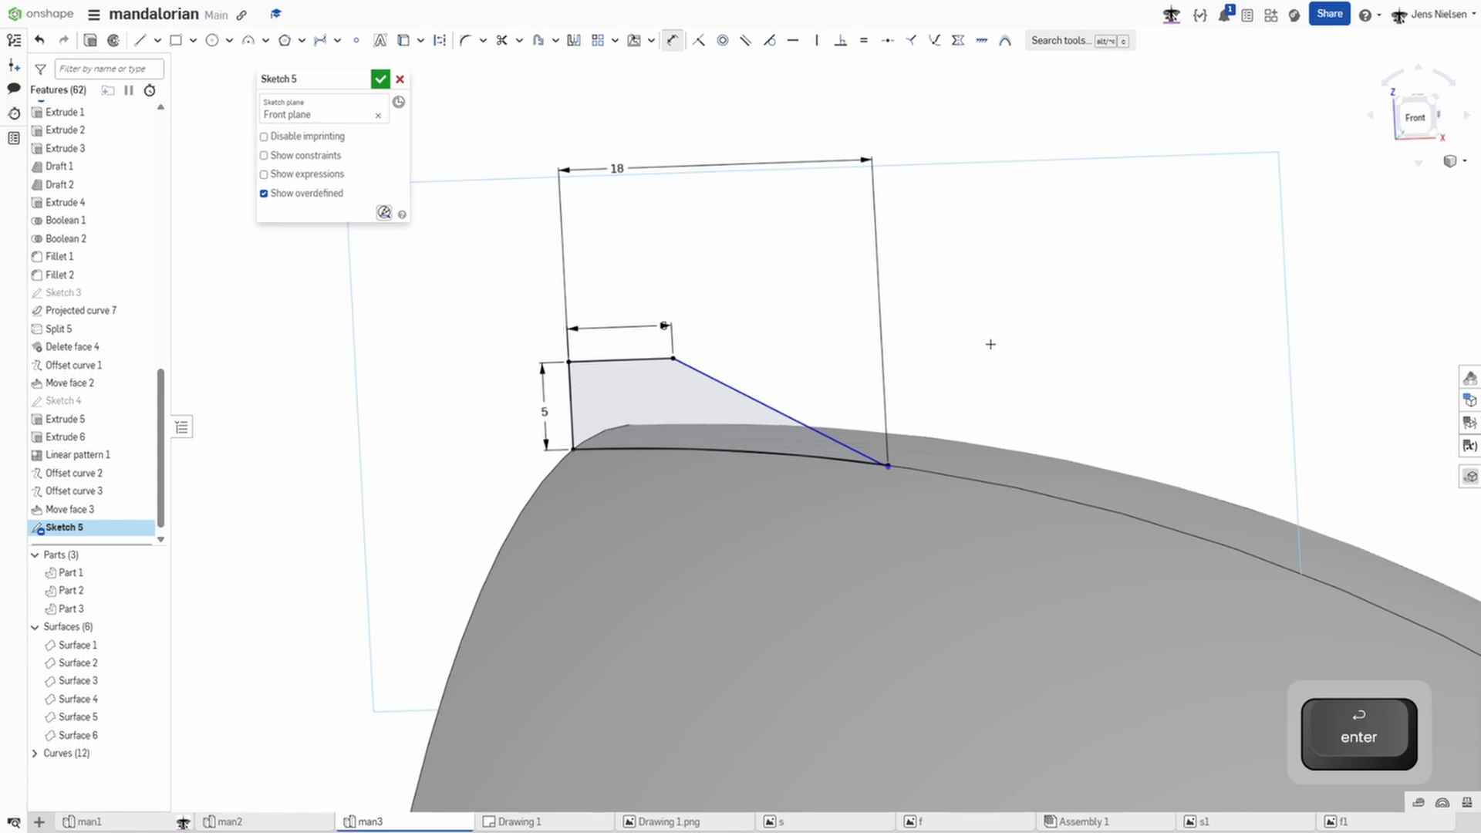
pyautogui.scroll(2, 821, 476)
pyautogui.press('Escape')
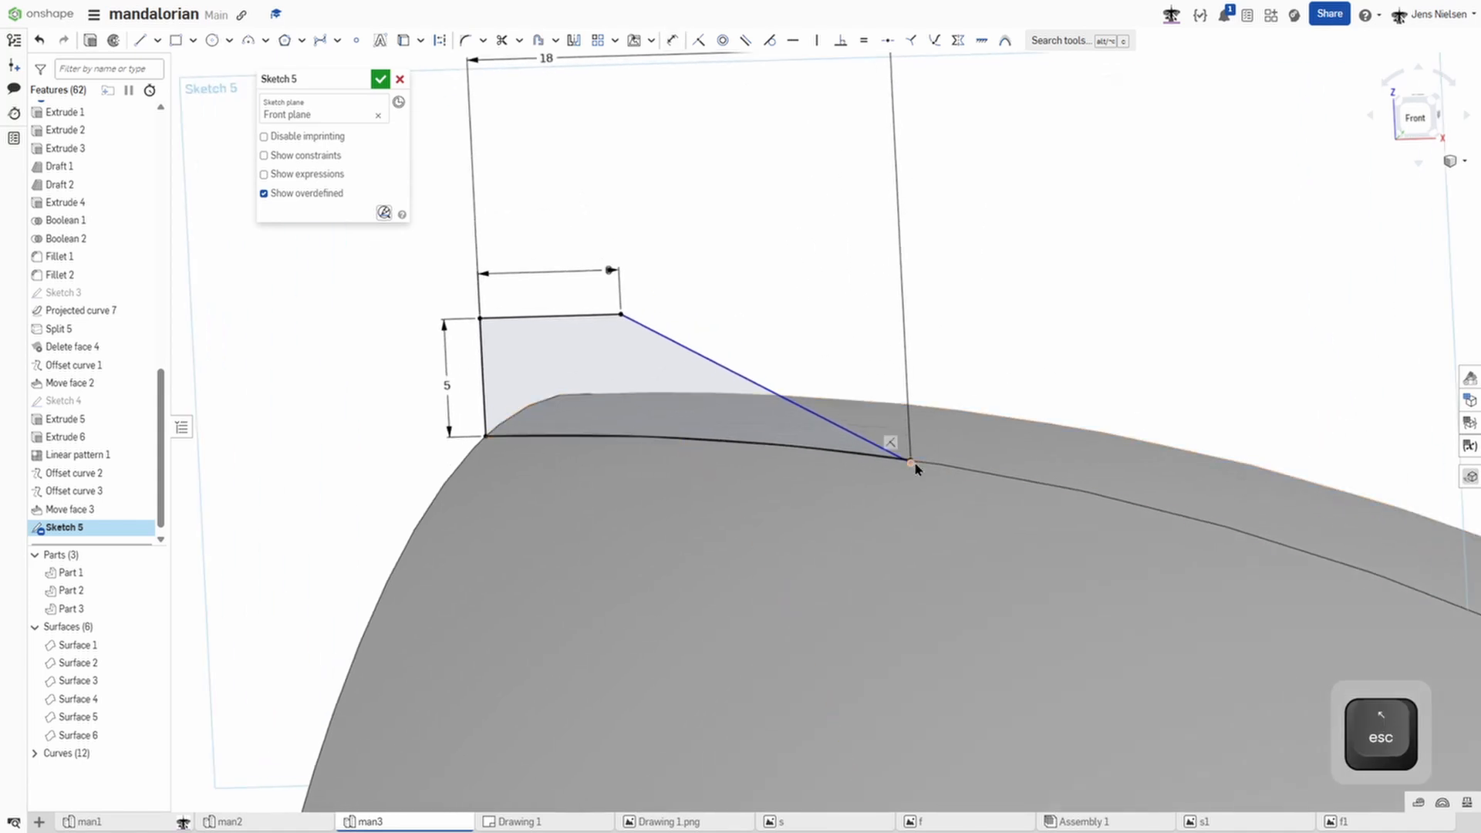
# Step: Raise the sloped line's outer end above the projected curve, dimension that vertical end line as 4 mm, and finish the sketch
pyautogui.moveTo(913, 463); pyautogui.dragTo(911, 425)
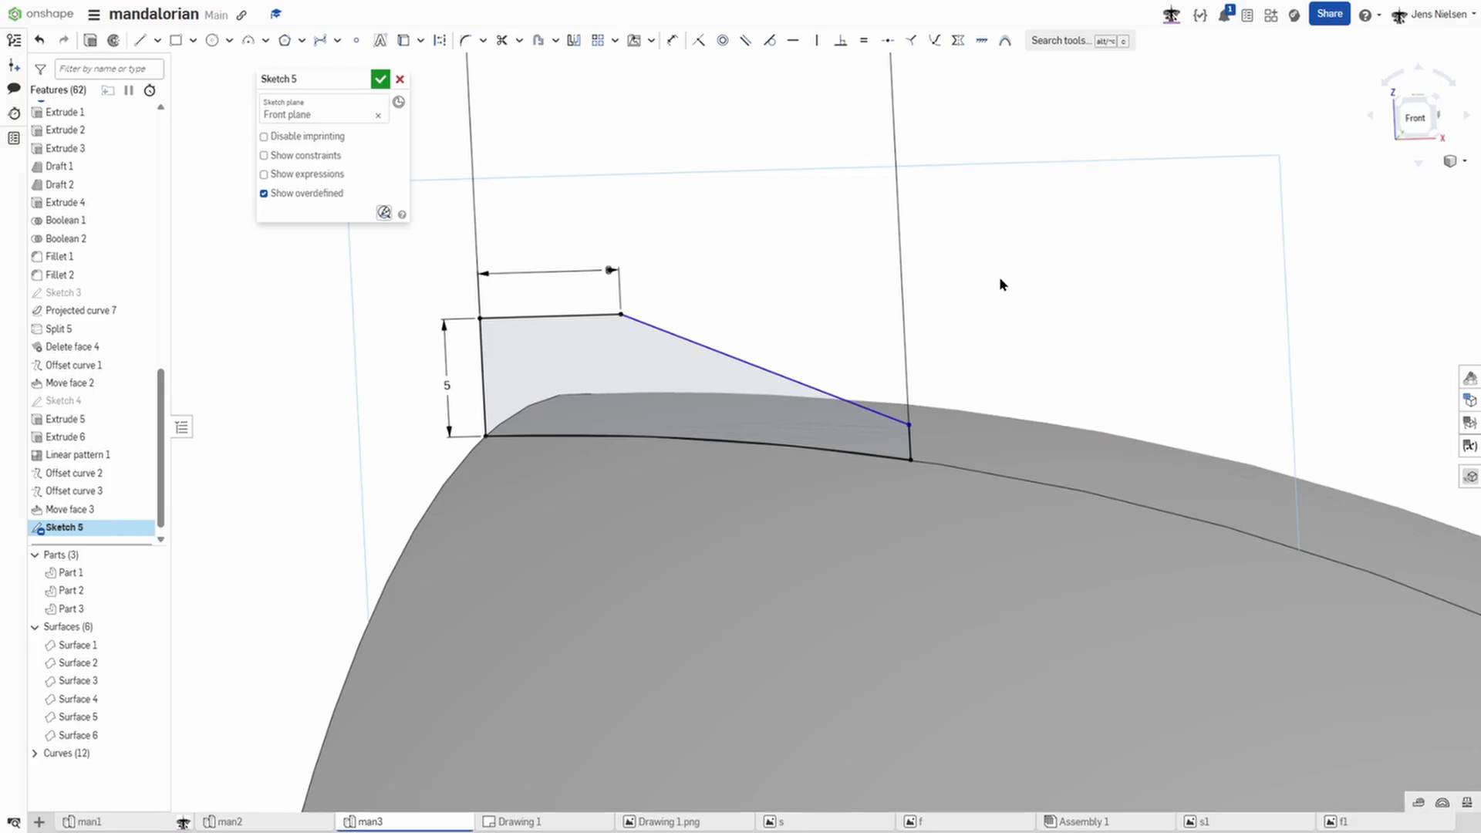
pyautogui.press('4')
pyautogui.press('d')
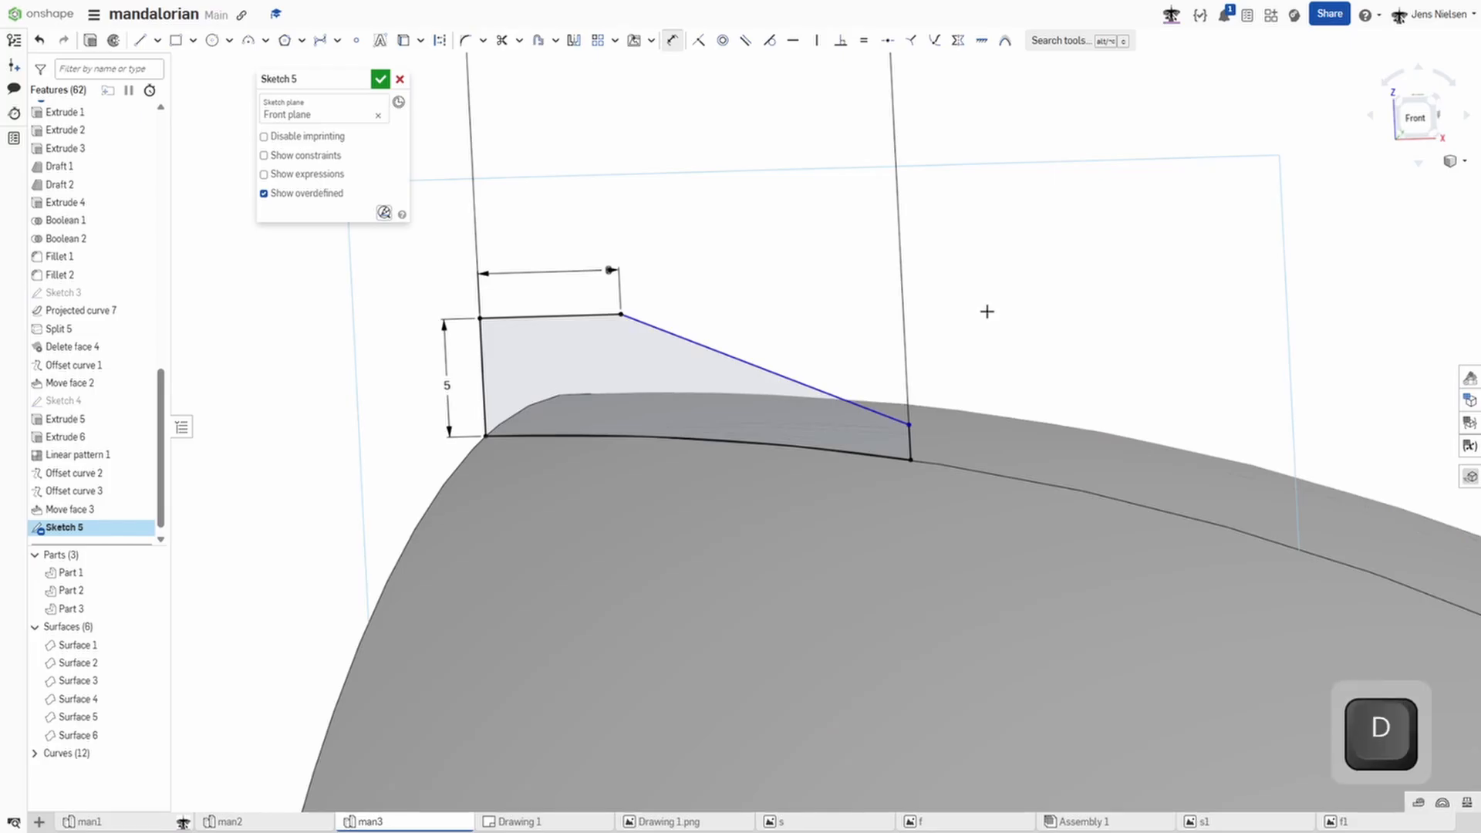
pyautogui.click(910, 442)
pyautogui.click(935, 434)
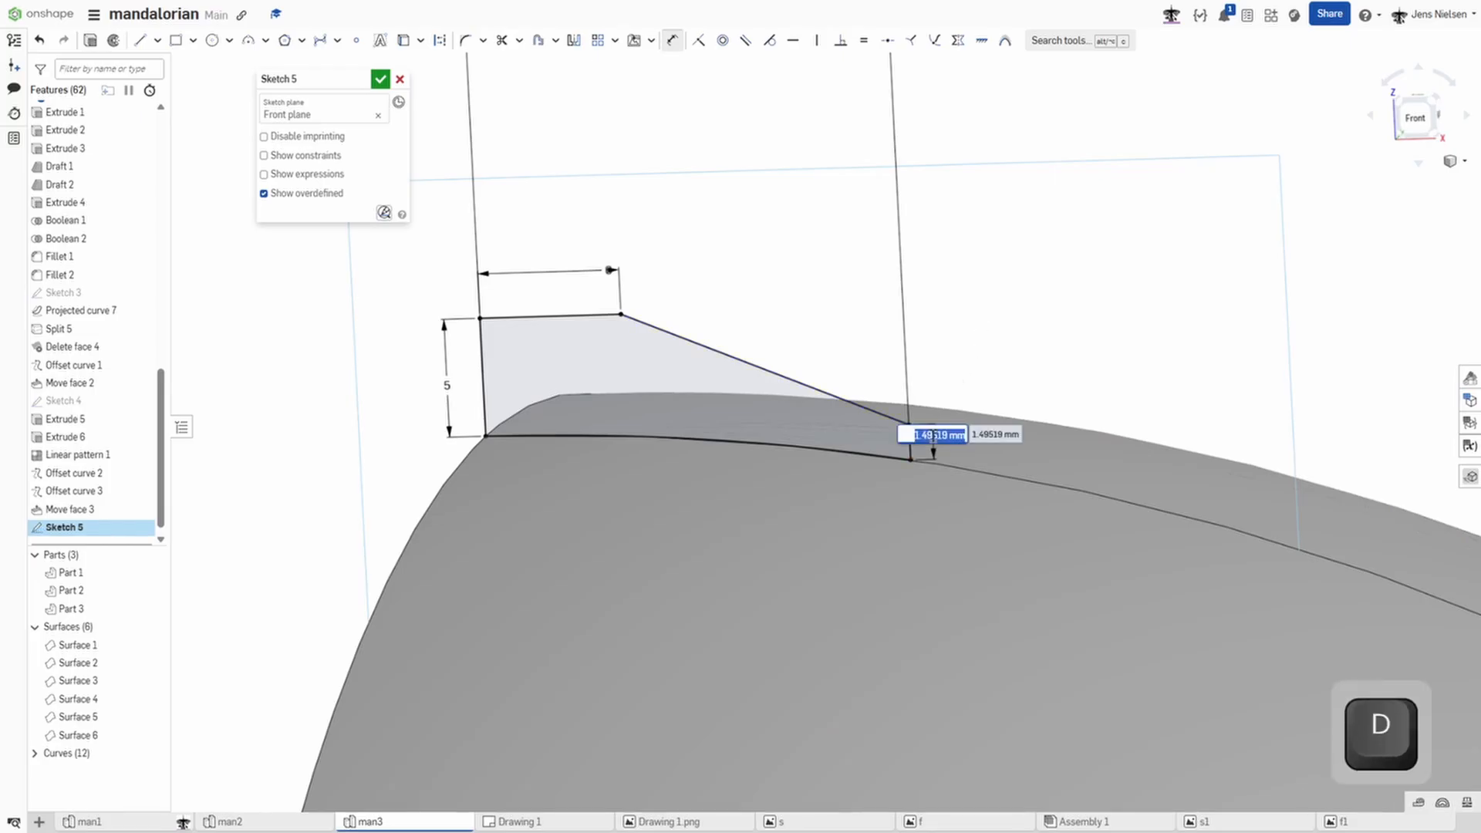
pyautogui.write('4')
pyautogui.press('Return')
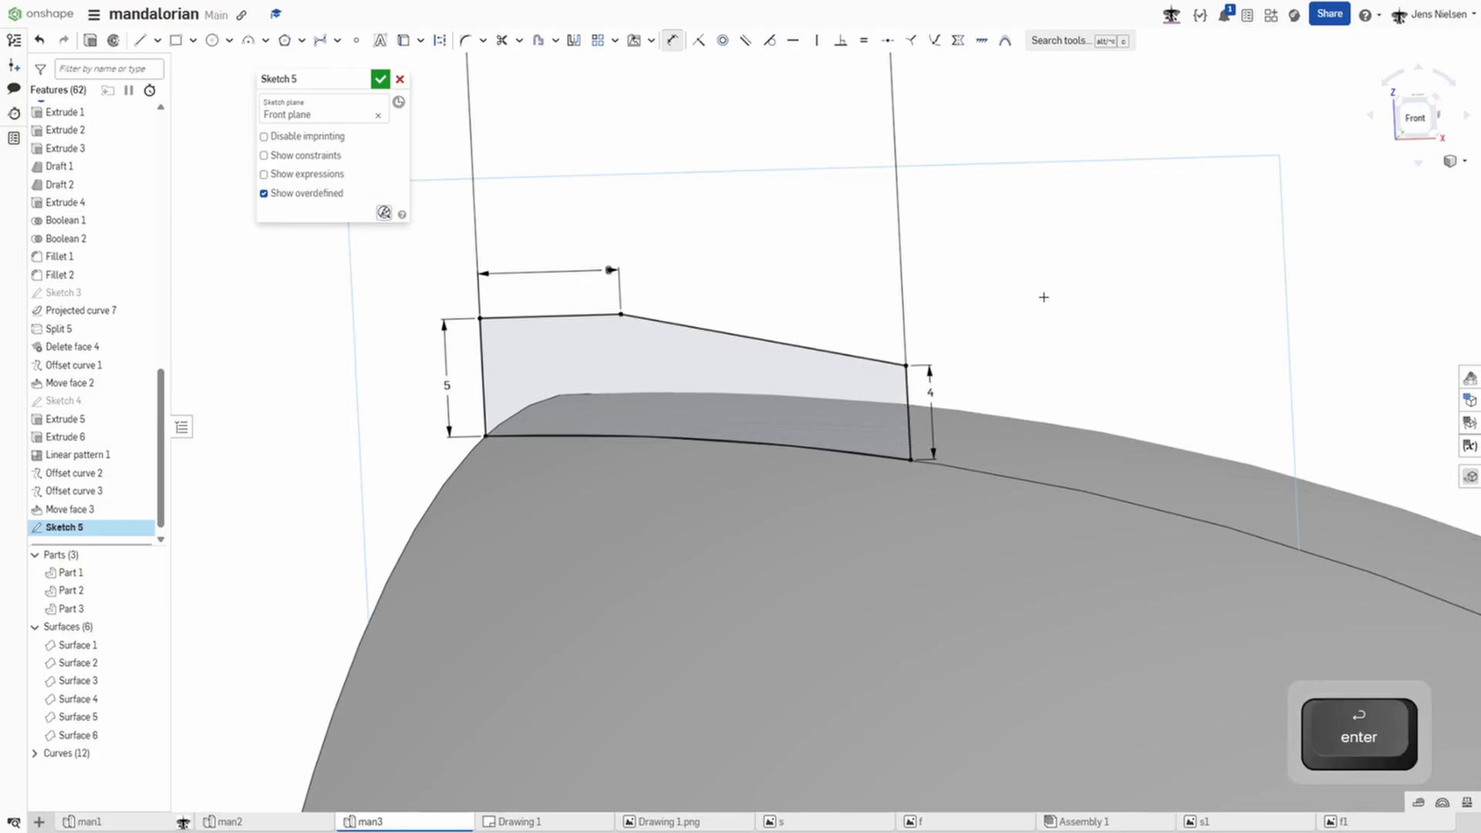
pyautogui.scroll(-6, 495, 113)
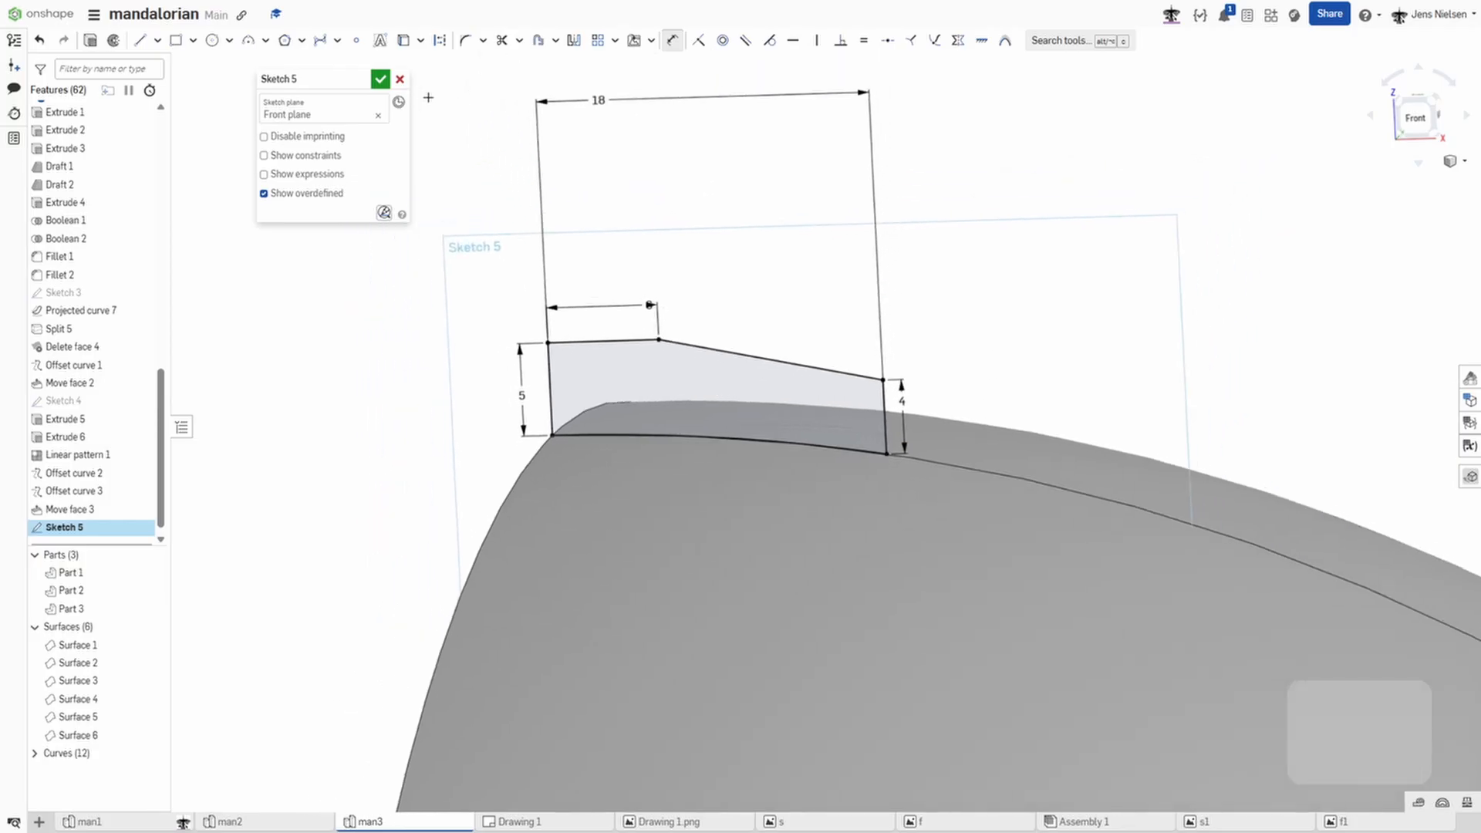
pyautogui.scroll(-5, 473, 121)
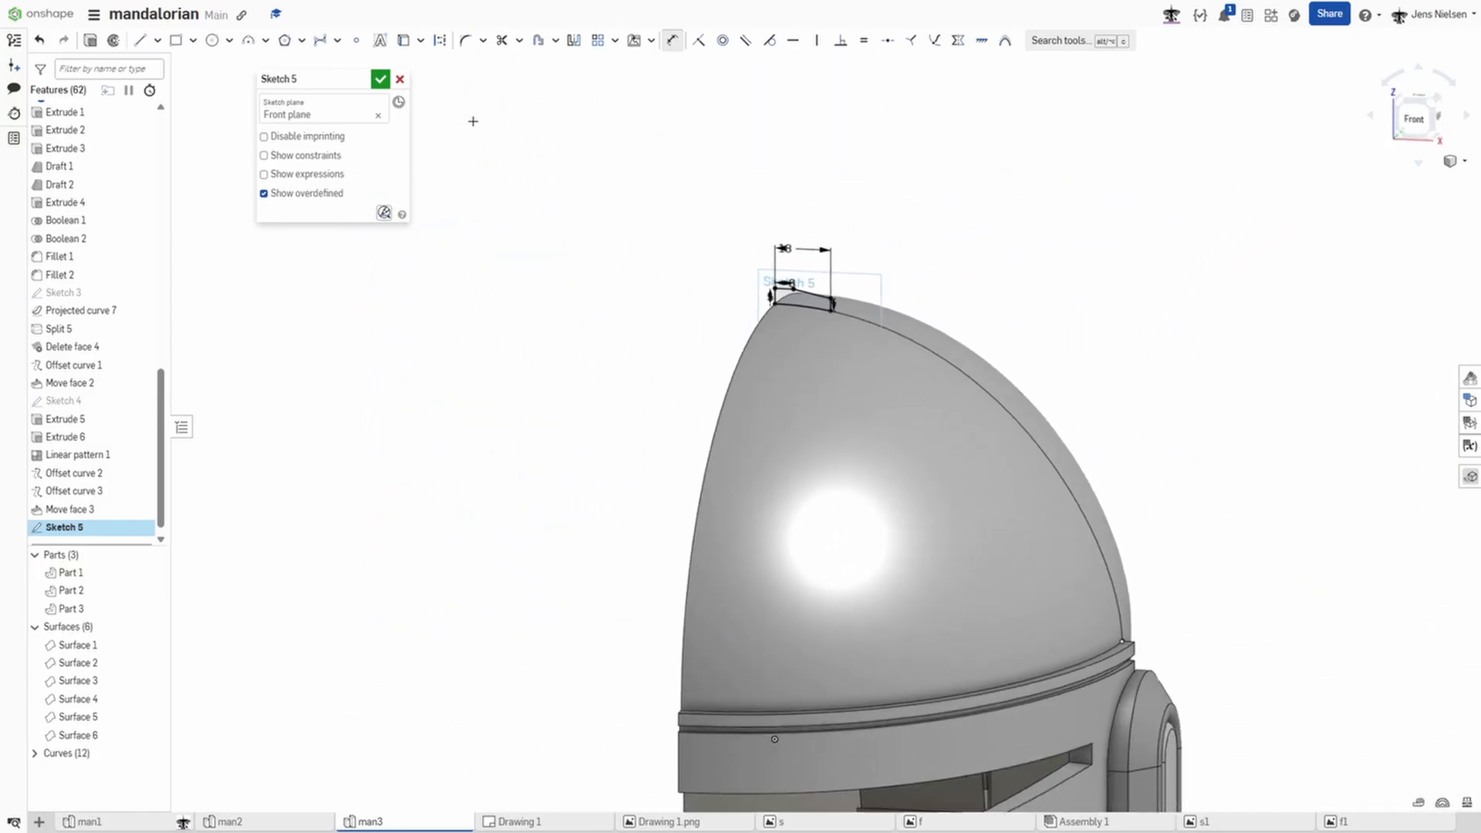
pyautogui.click(381, 79)
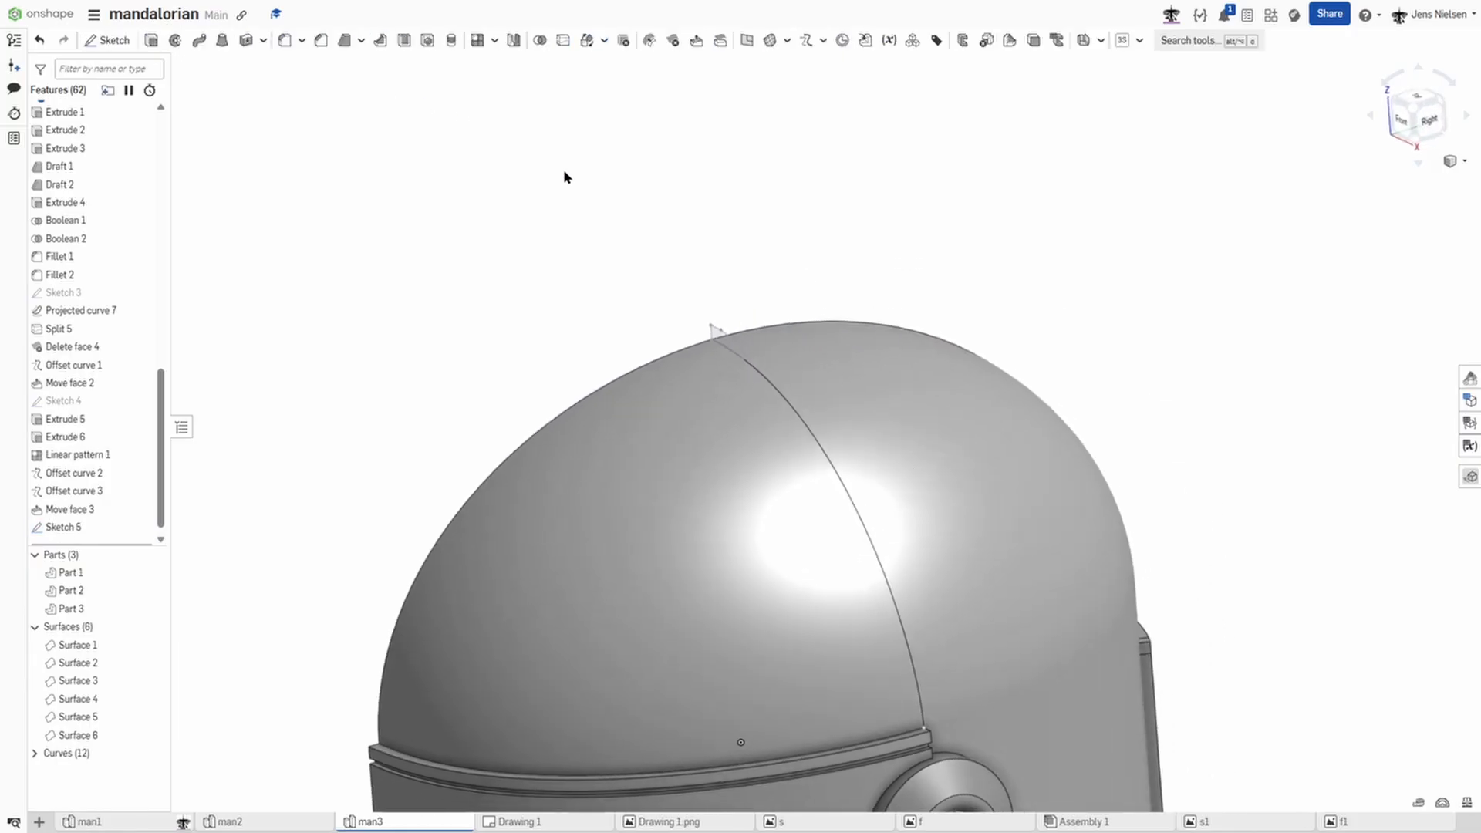
# Step: Sweep the crest profile as a new solid along the dome's front and rear centre edges
pyautogui.click(198, 42)
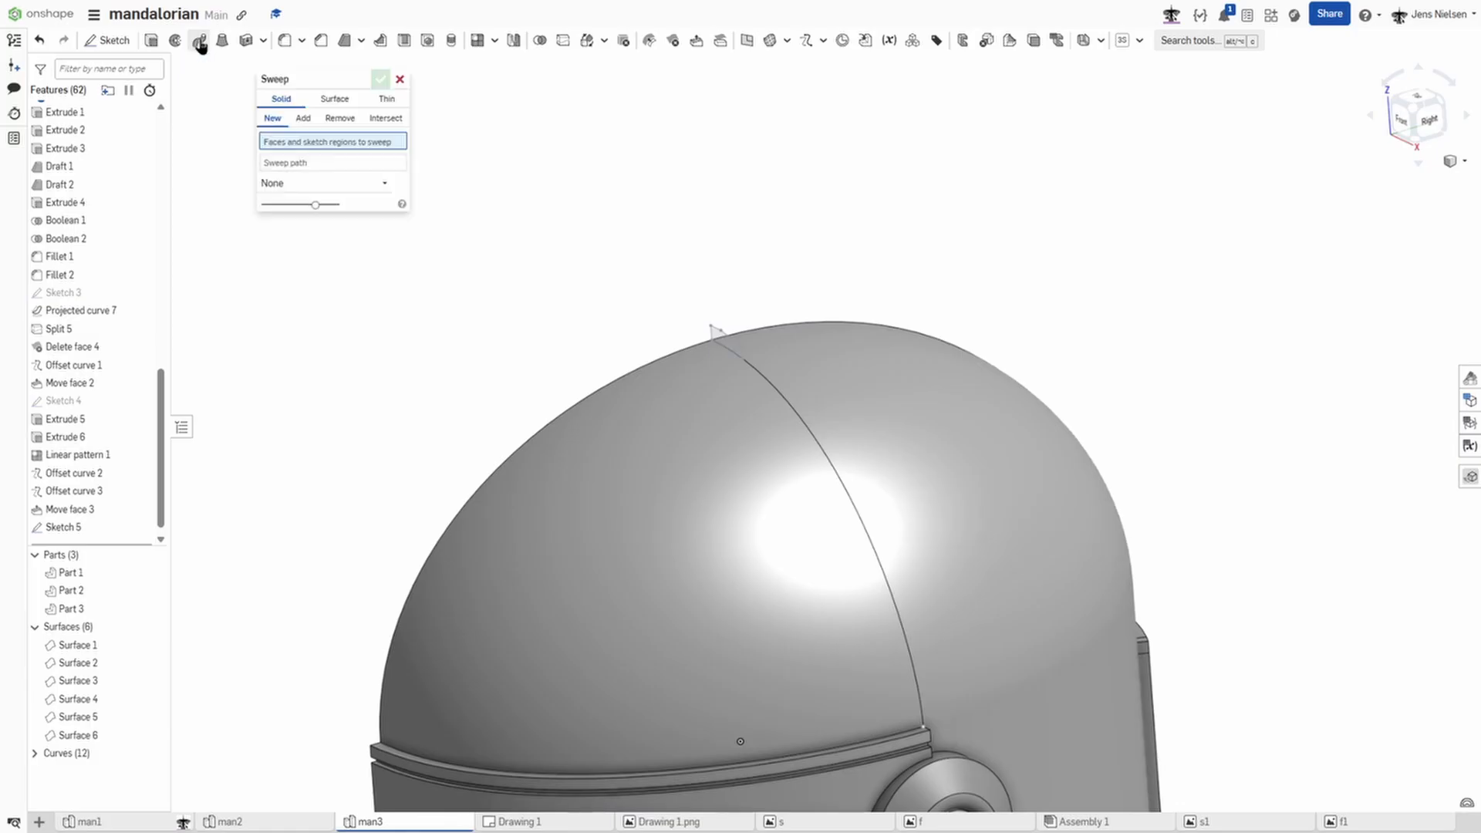
pyautogui.scroll(5, 594, 236)
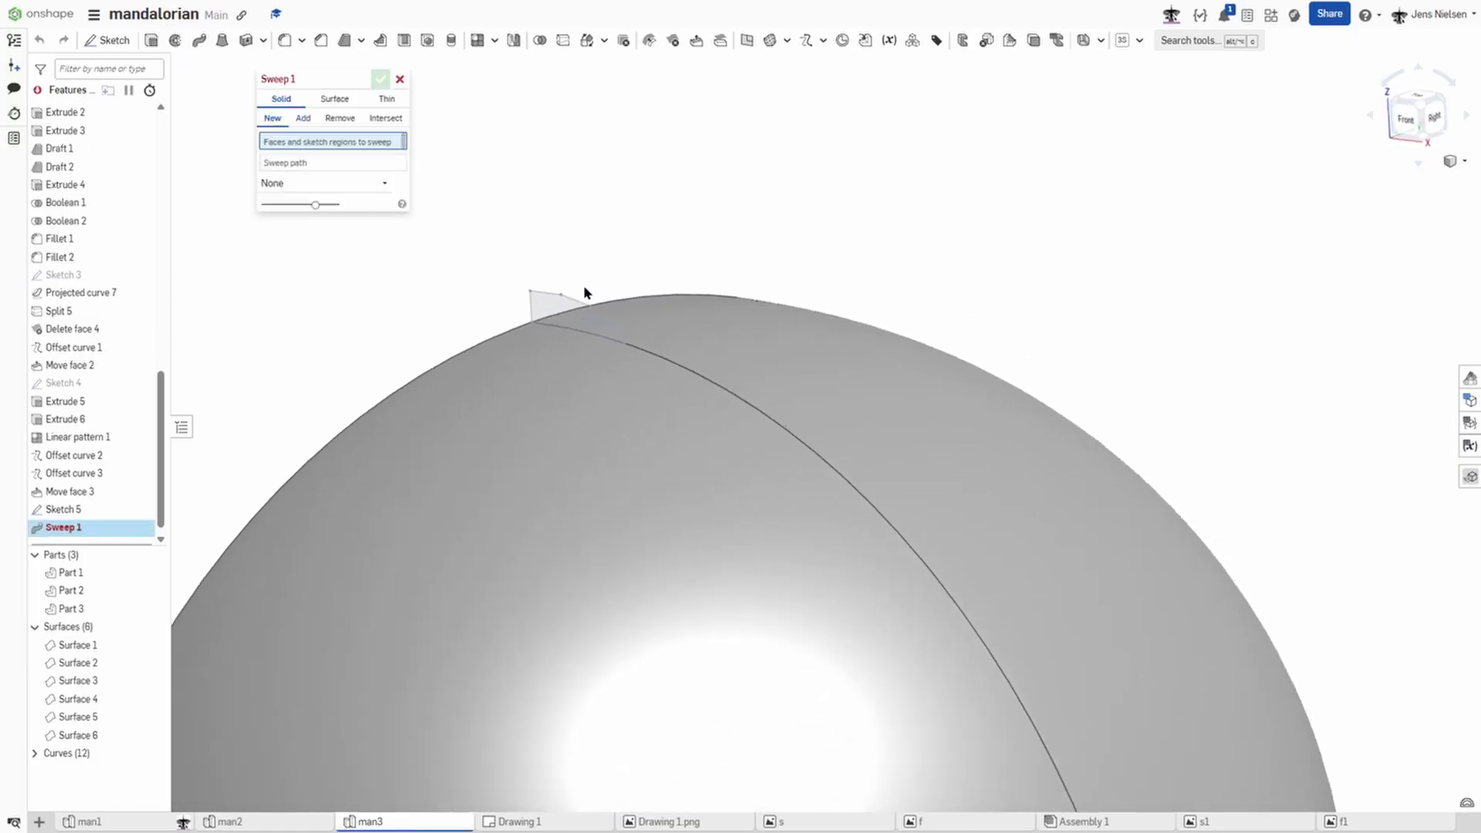
pyautogui.click(536, 309)
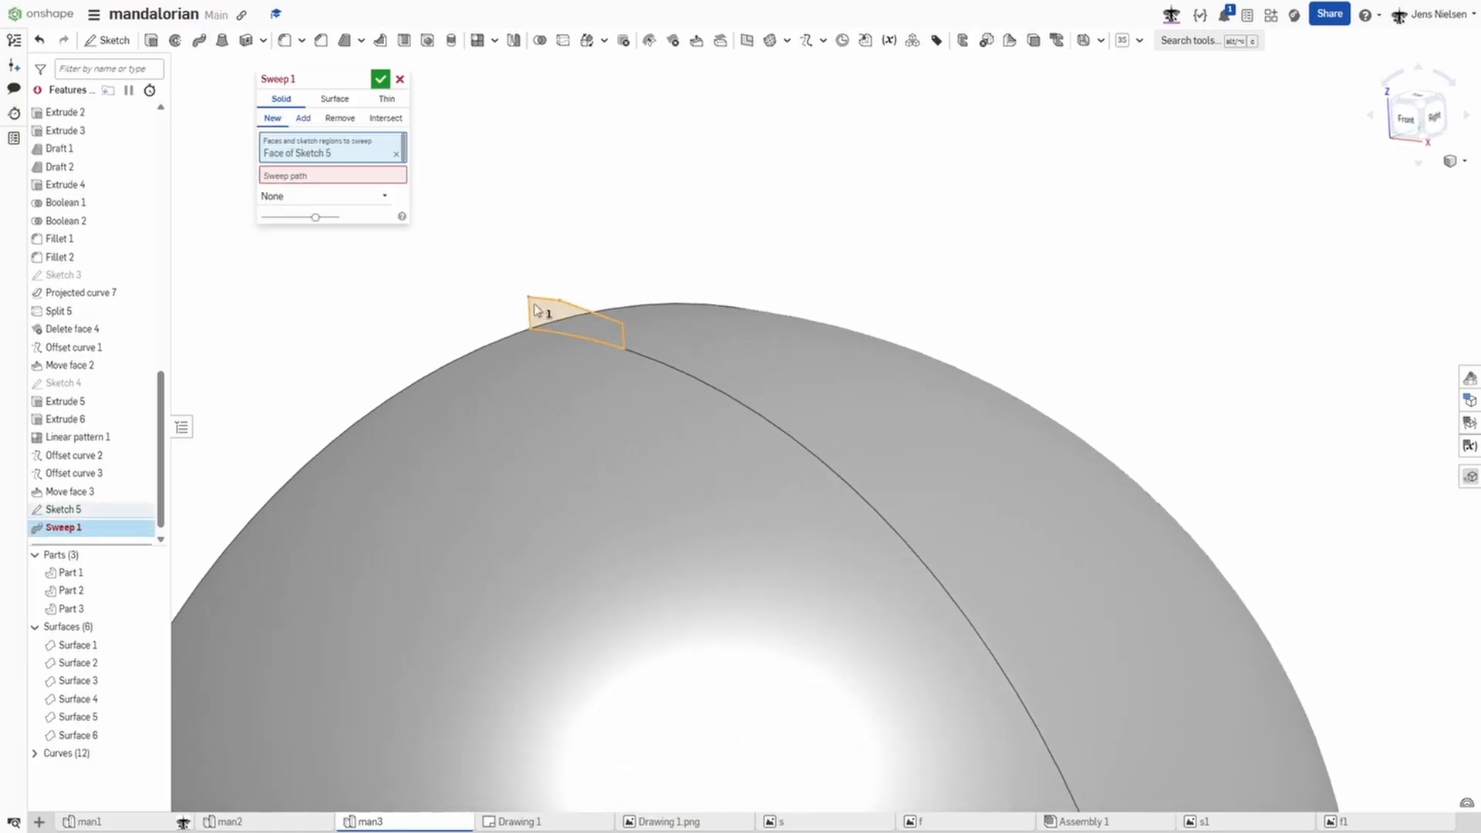
pyautogui.click(363, 176)
pyautogui.scroll(-2, 533, 232)
pyautogui.scroll(-2, 592, 262)
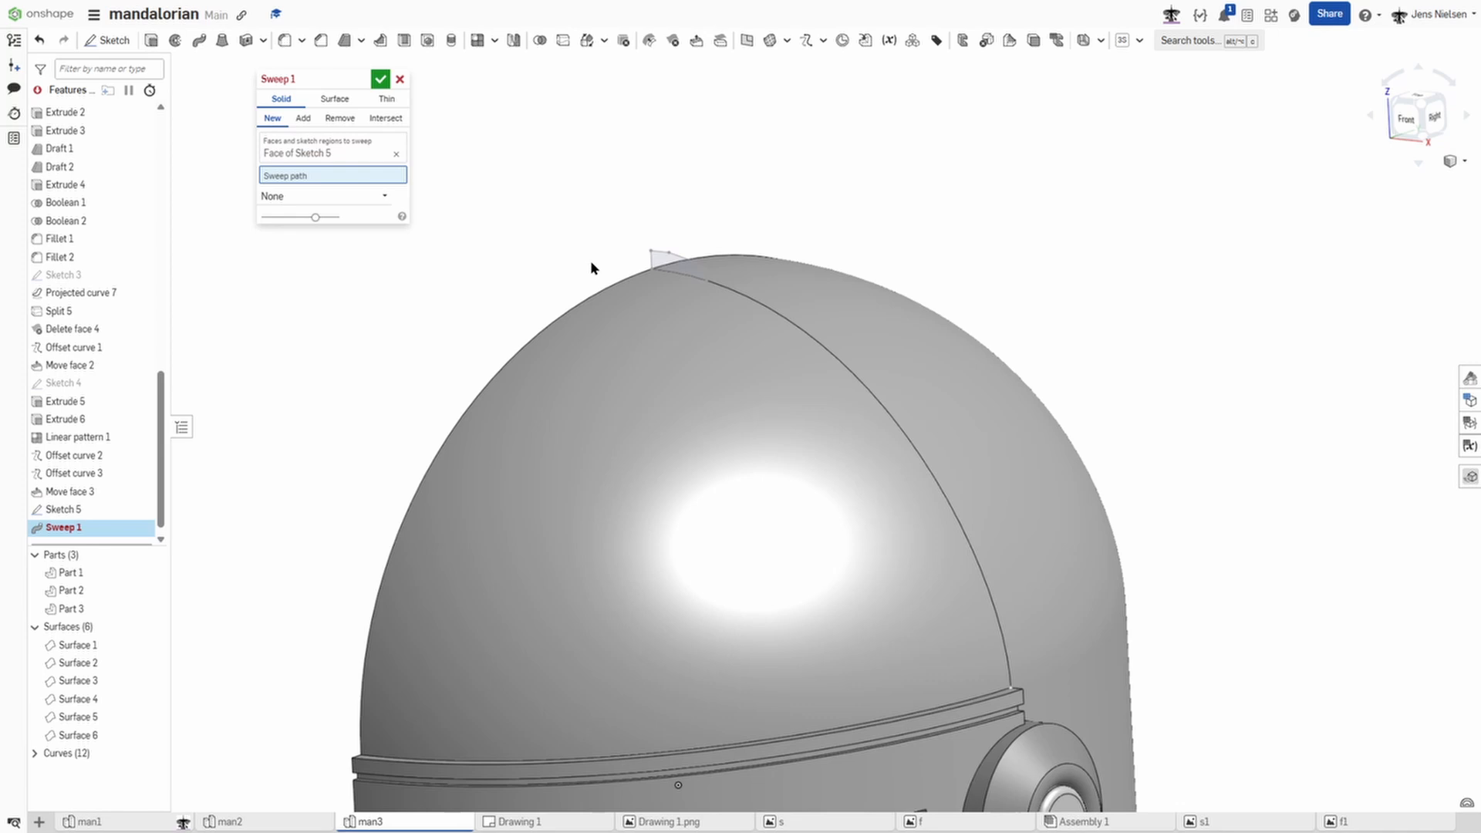
pyautogui.click(578, 307)
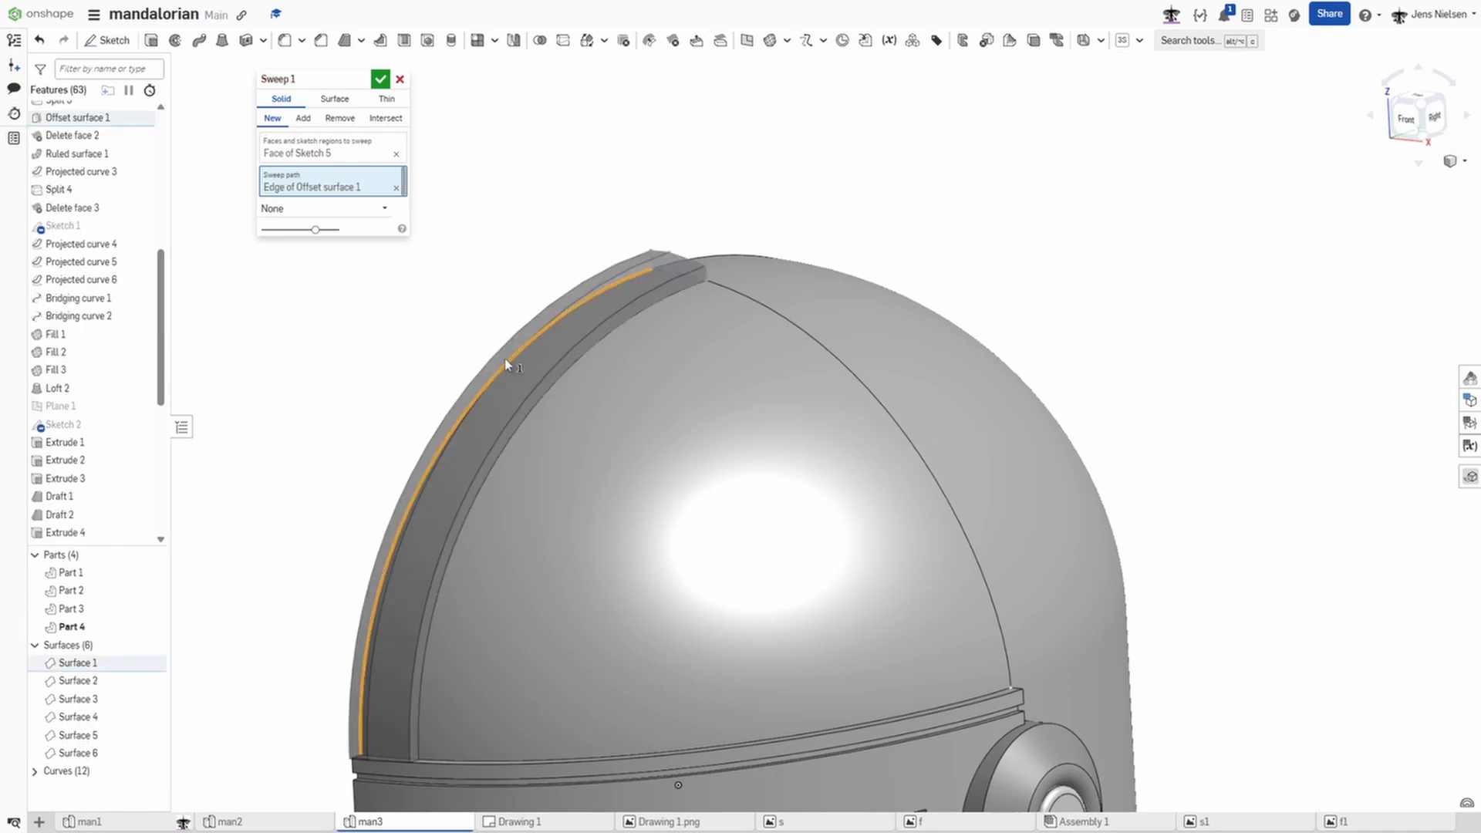
pyautogui.moveTo(479, 451); pyautogui.dragTo(786, 257, button='right')
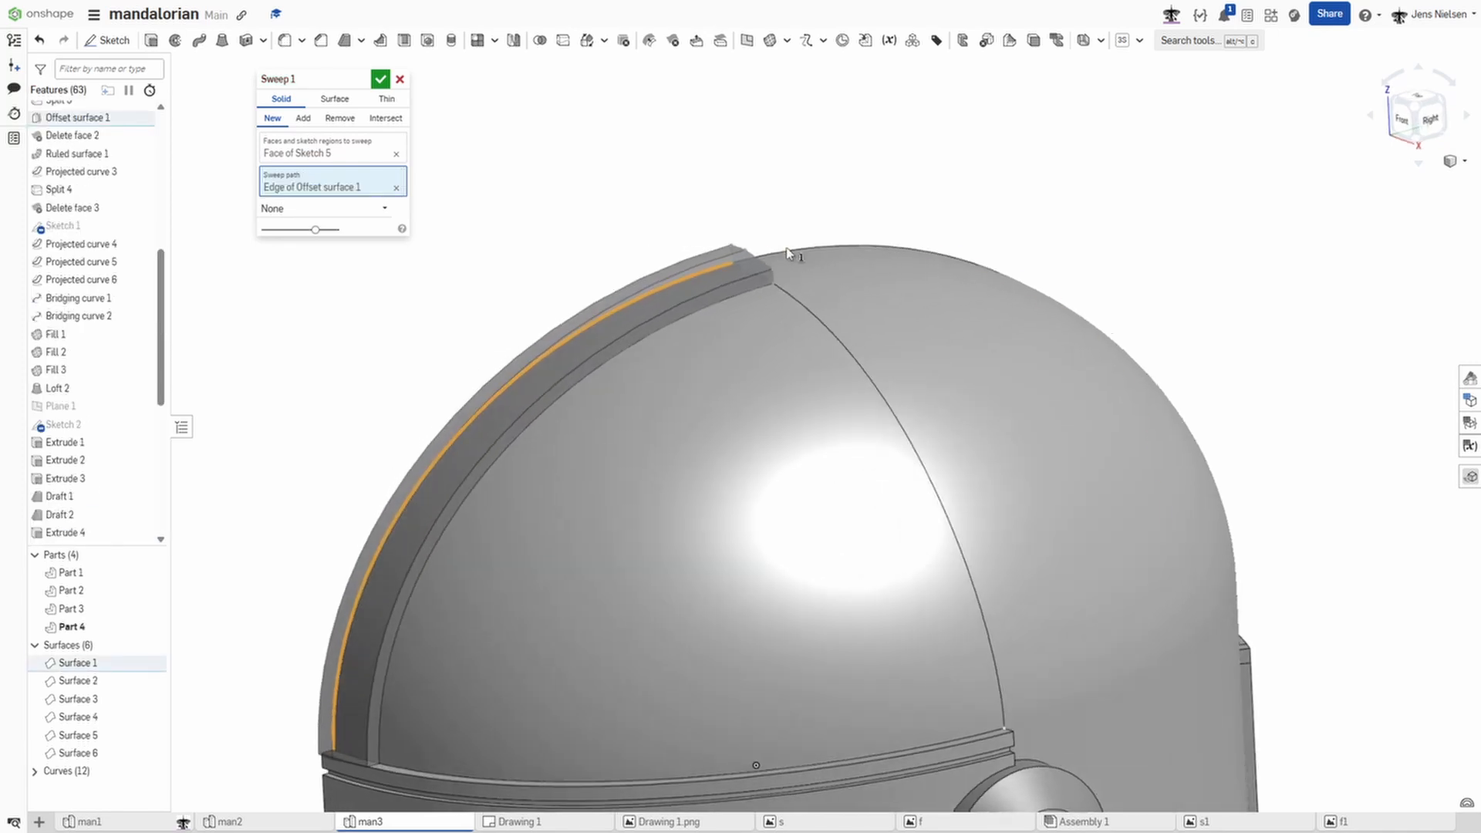
pyautogui.click(786, 256)
pyautogui.scroll(-3, 502, 166)
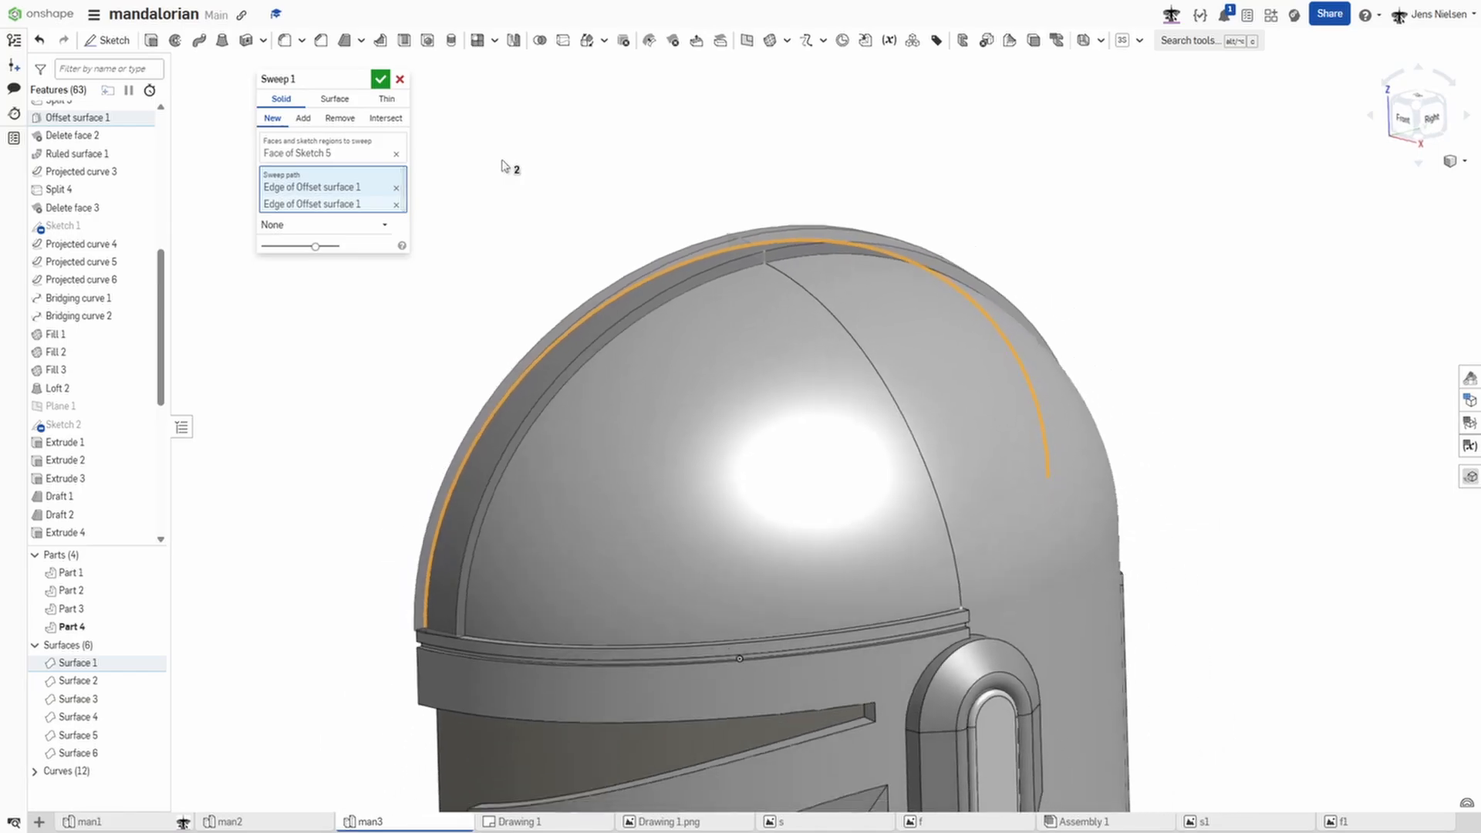
pyautogui.moveTo(502, 166); pyautogui.dragTo(398, 137, button='right')
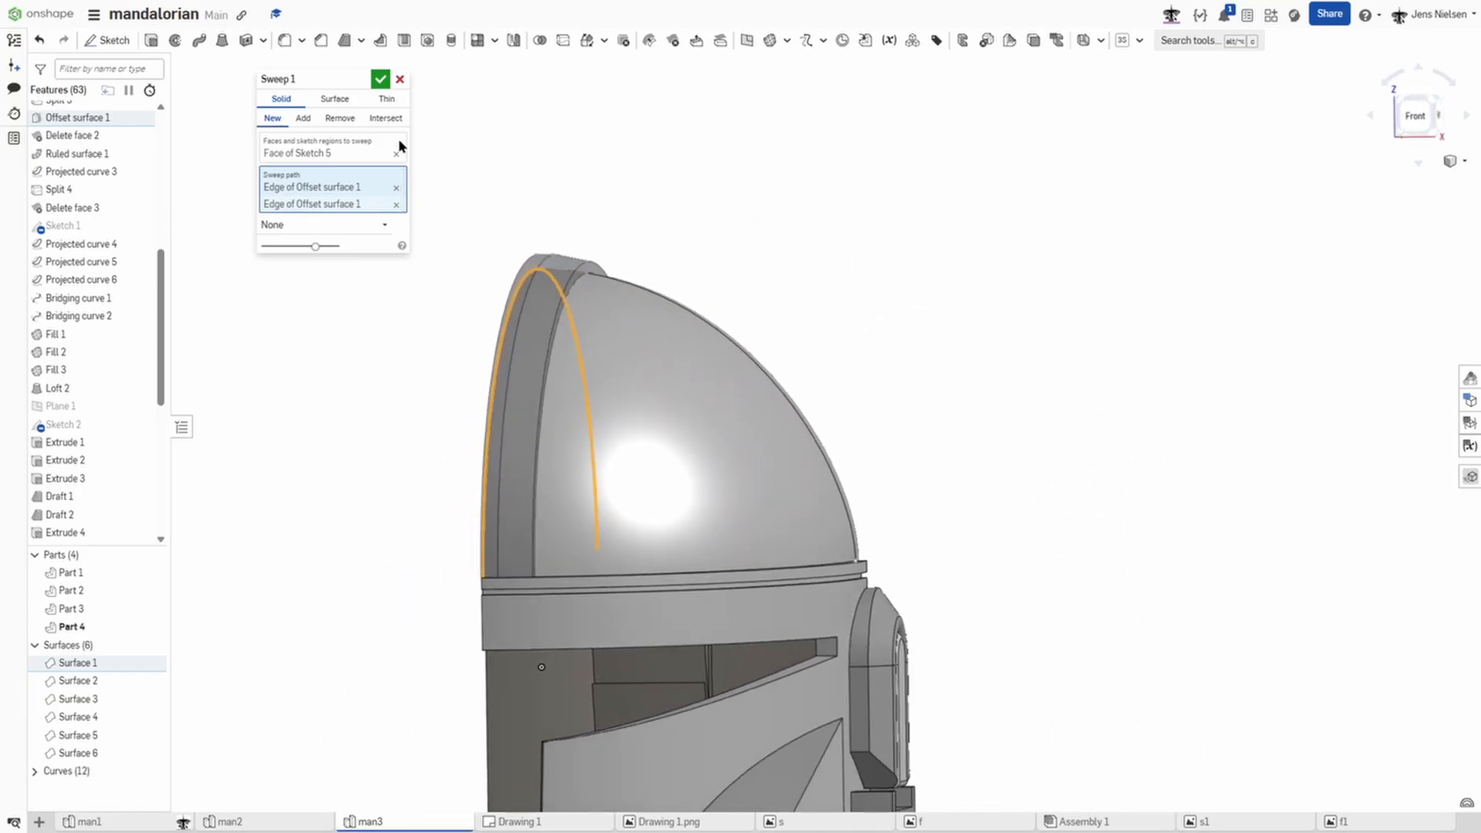
pyautogui.click(381, 79)
# Step: Offset the crest's front end face by 8 mm with Move face to extend it down over the brow trim
pyautogui.moveTo(867, 275); pyautogui.dragTo(494, 509, button='right')
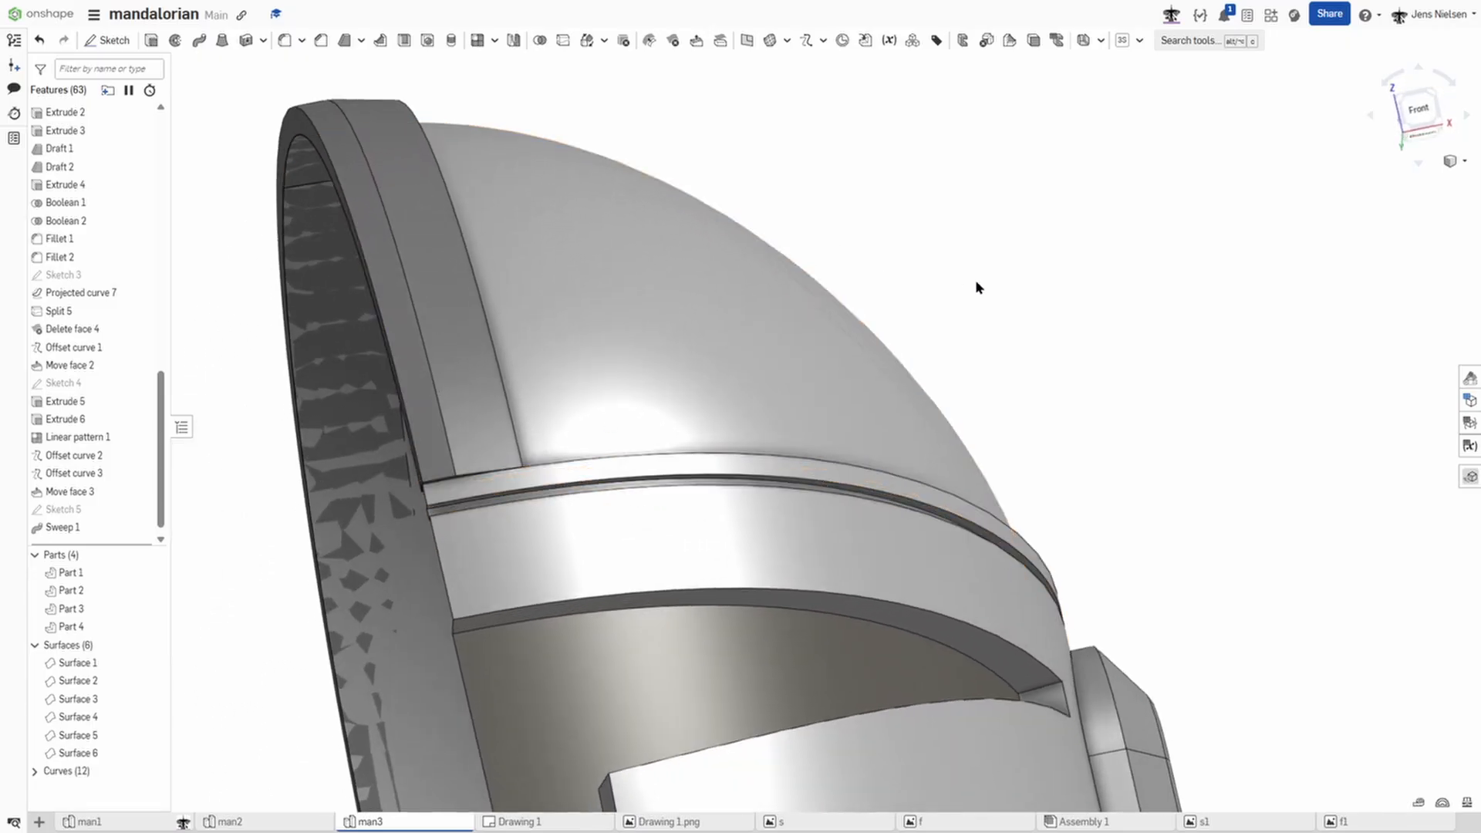
pyautogui.scroll(5, 975, 279)
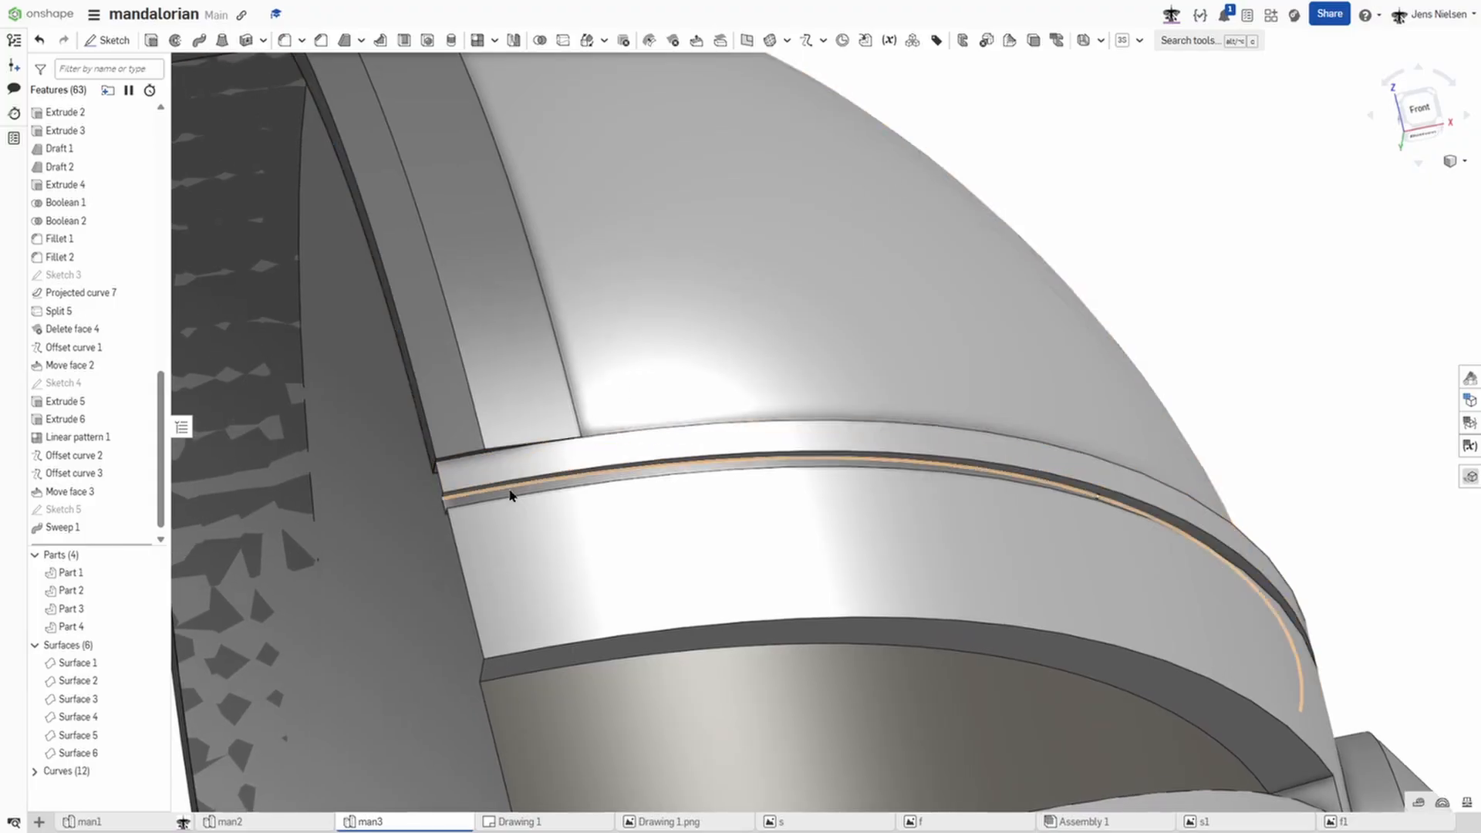
pyautogui.moveTo(509, 490); pyautogui.dragTo(498, 500, button='right')
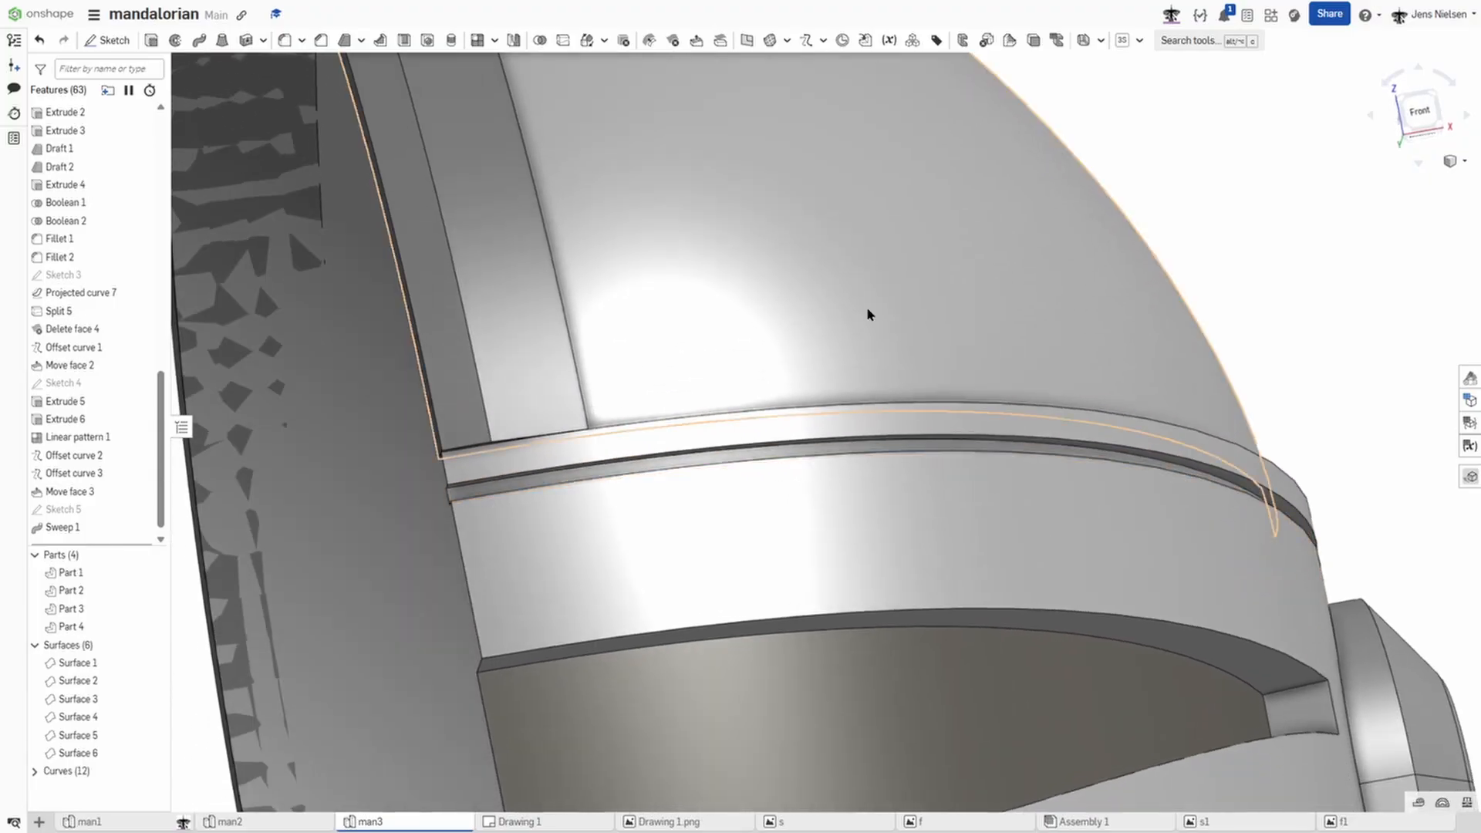
pyautogui.scroll(-3, 1060, 168)
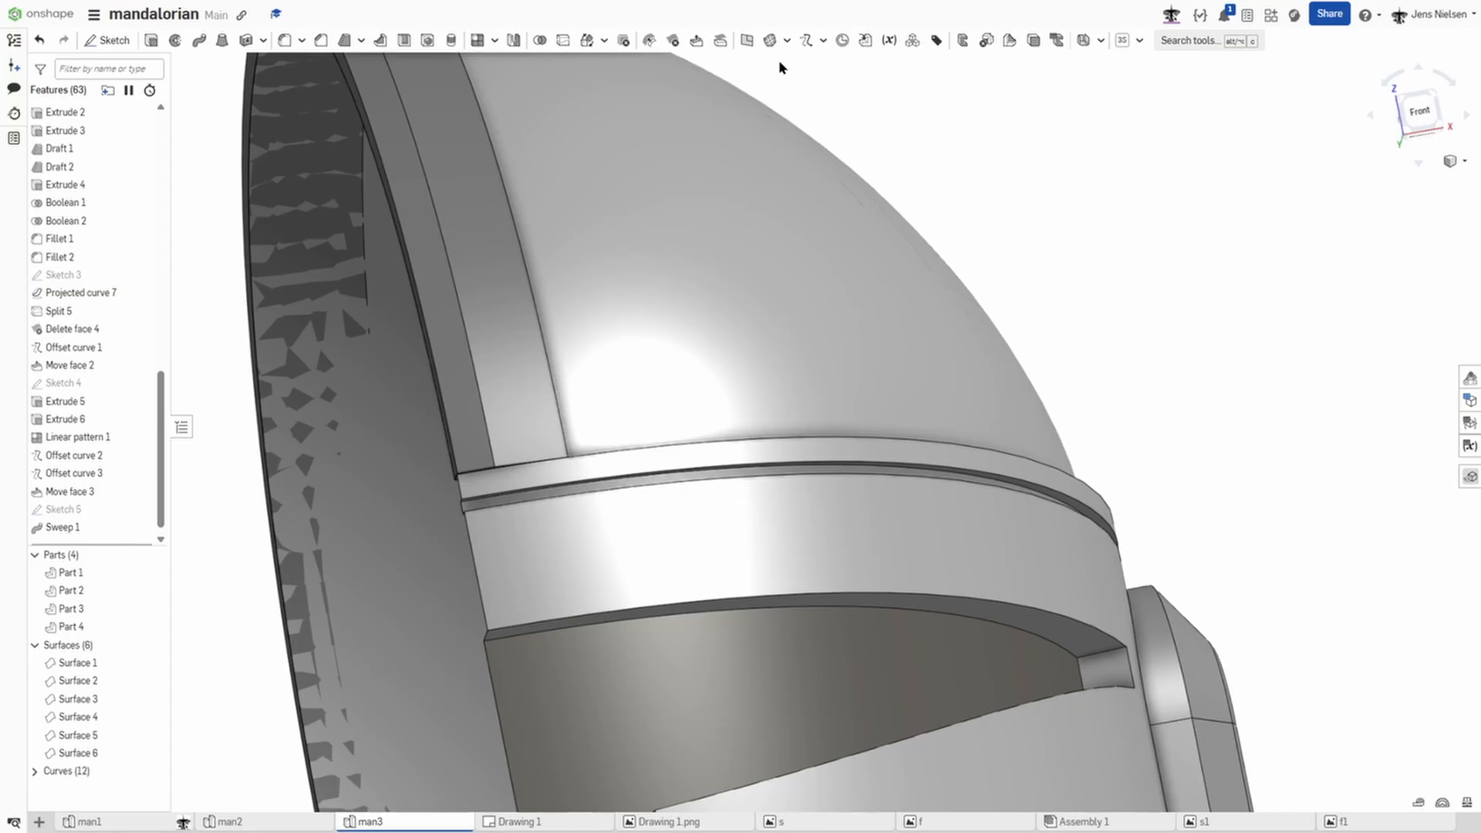
pyautogui.click(696, 42)
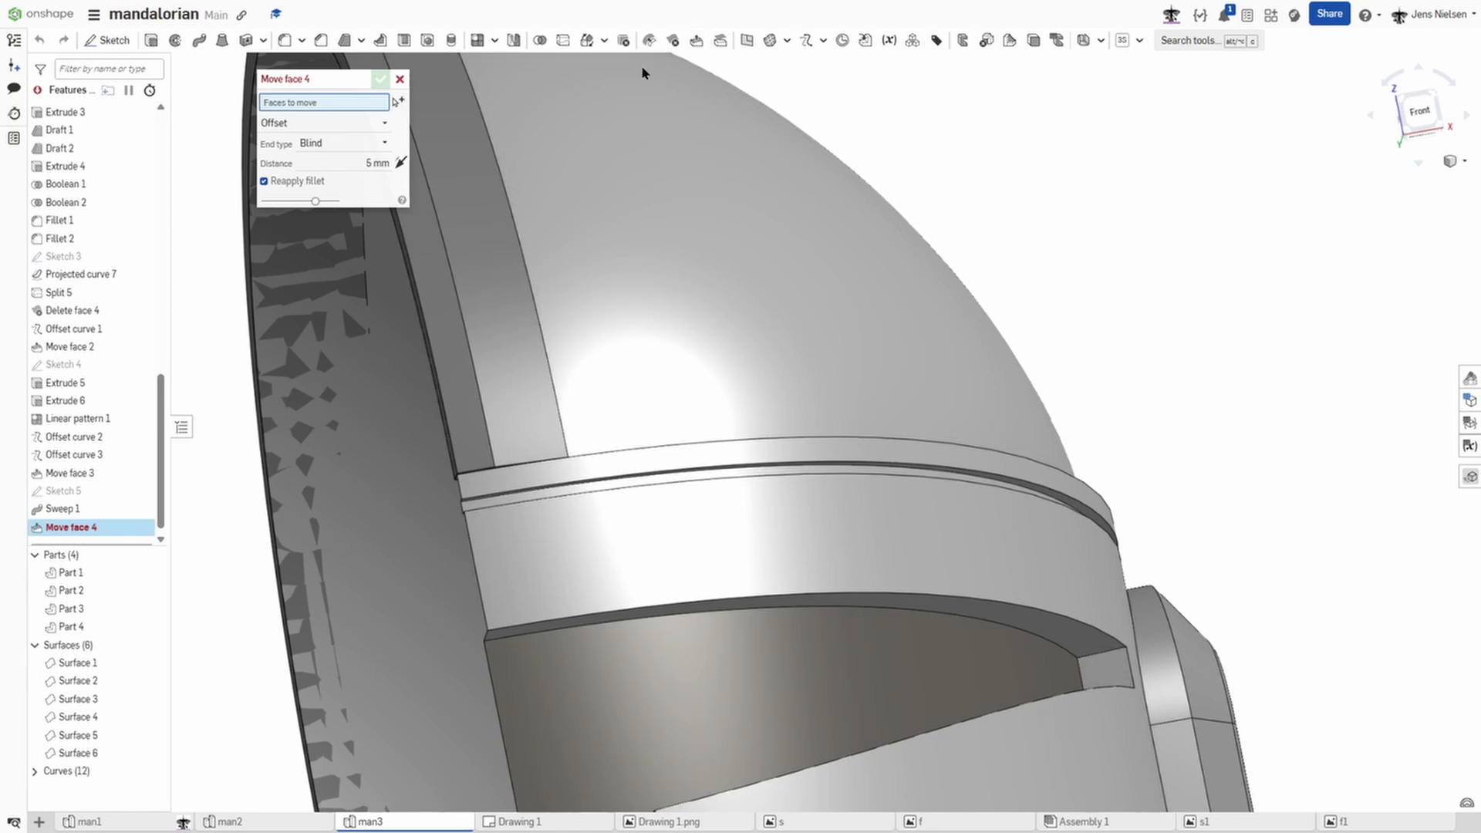
pyautogui.scroll(5, 502, 362)
pyautogui.scroll(3, 506, 409)
pyautogui.moveTo(506, 409); pyautogui.dragTo(557, 409, button='right')
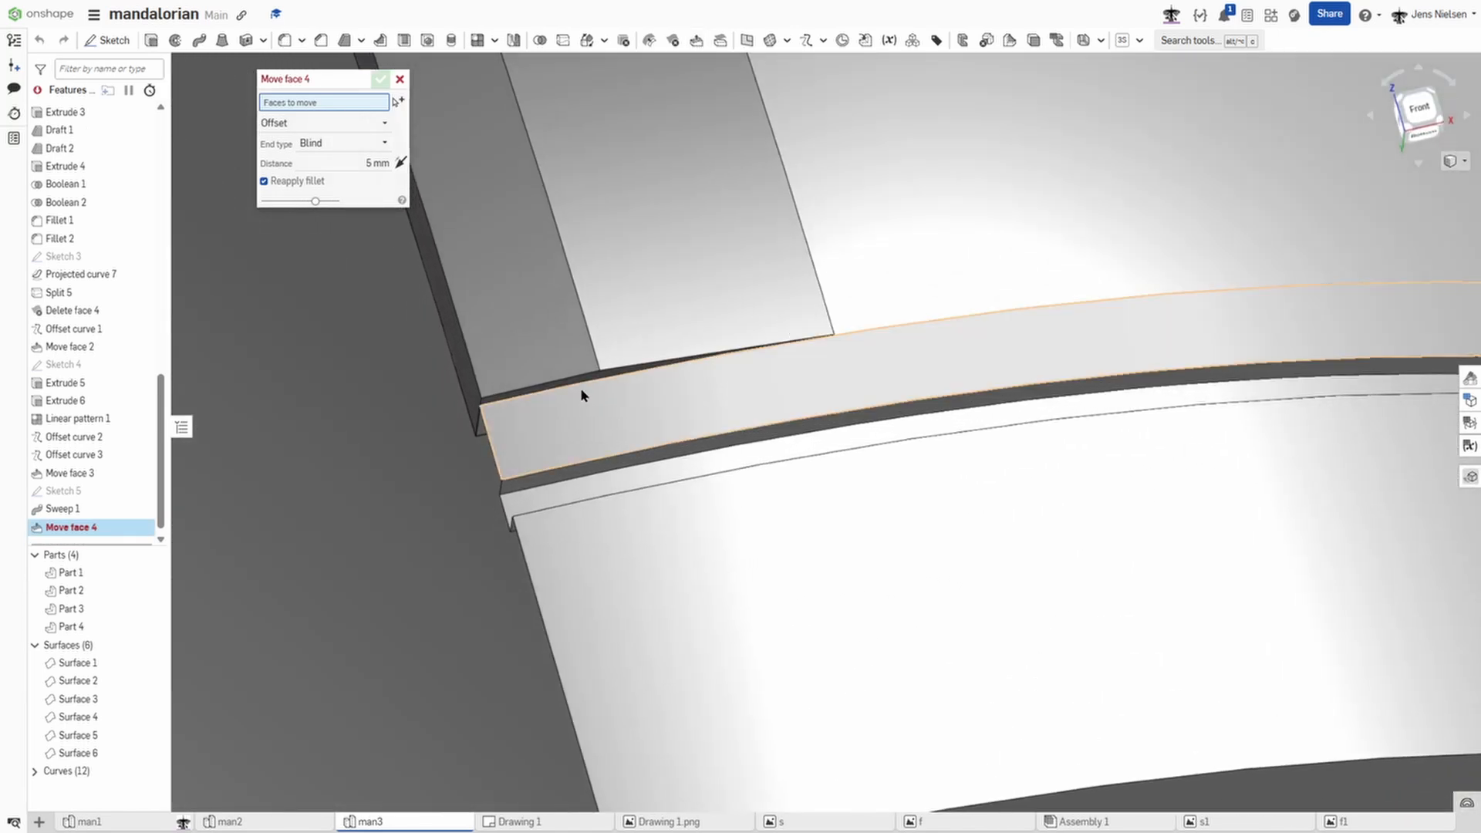
pyautogui.click(586, 386)
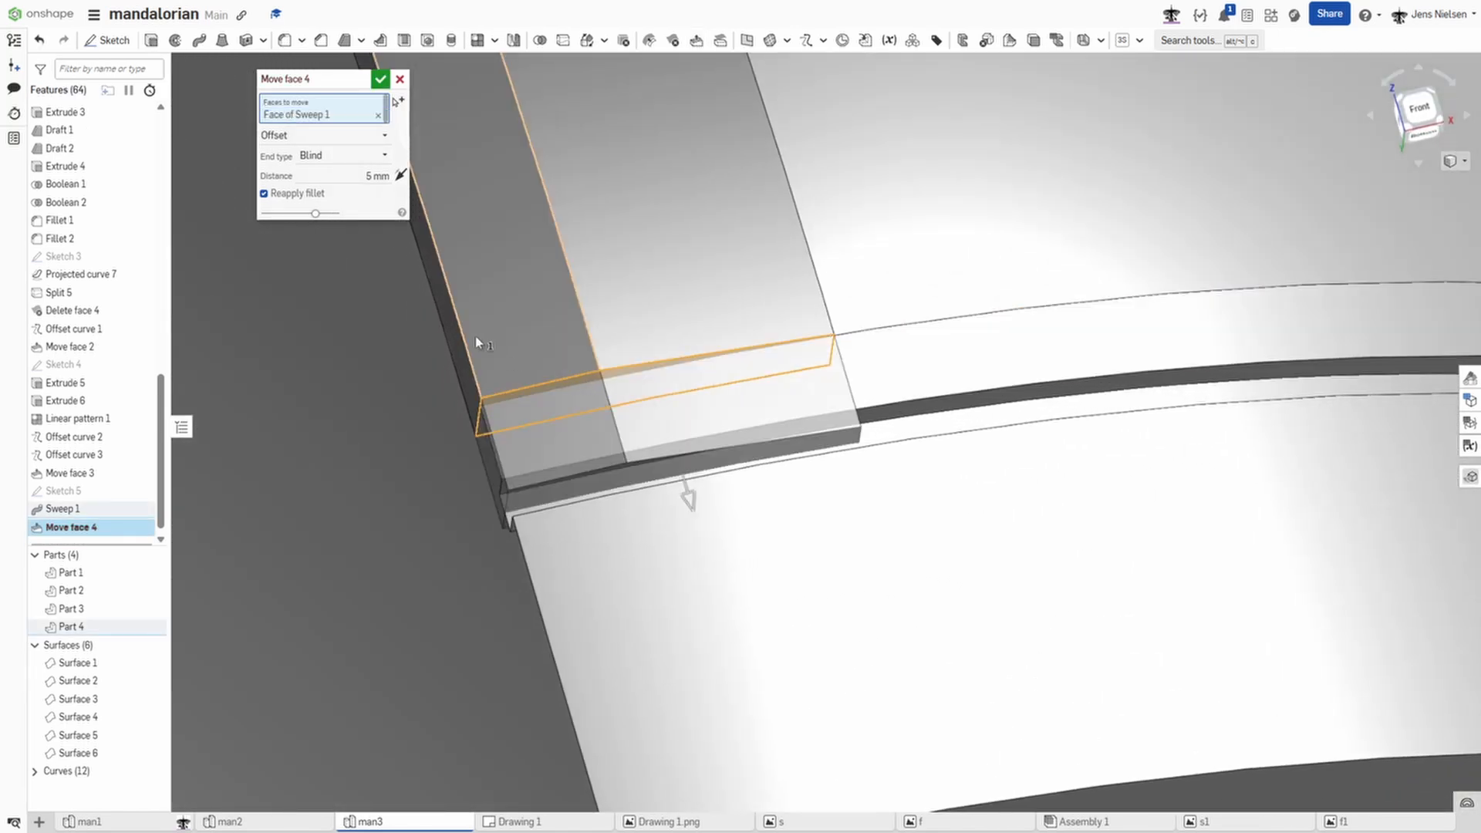
pyautogui.click(373, 176)
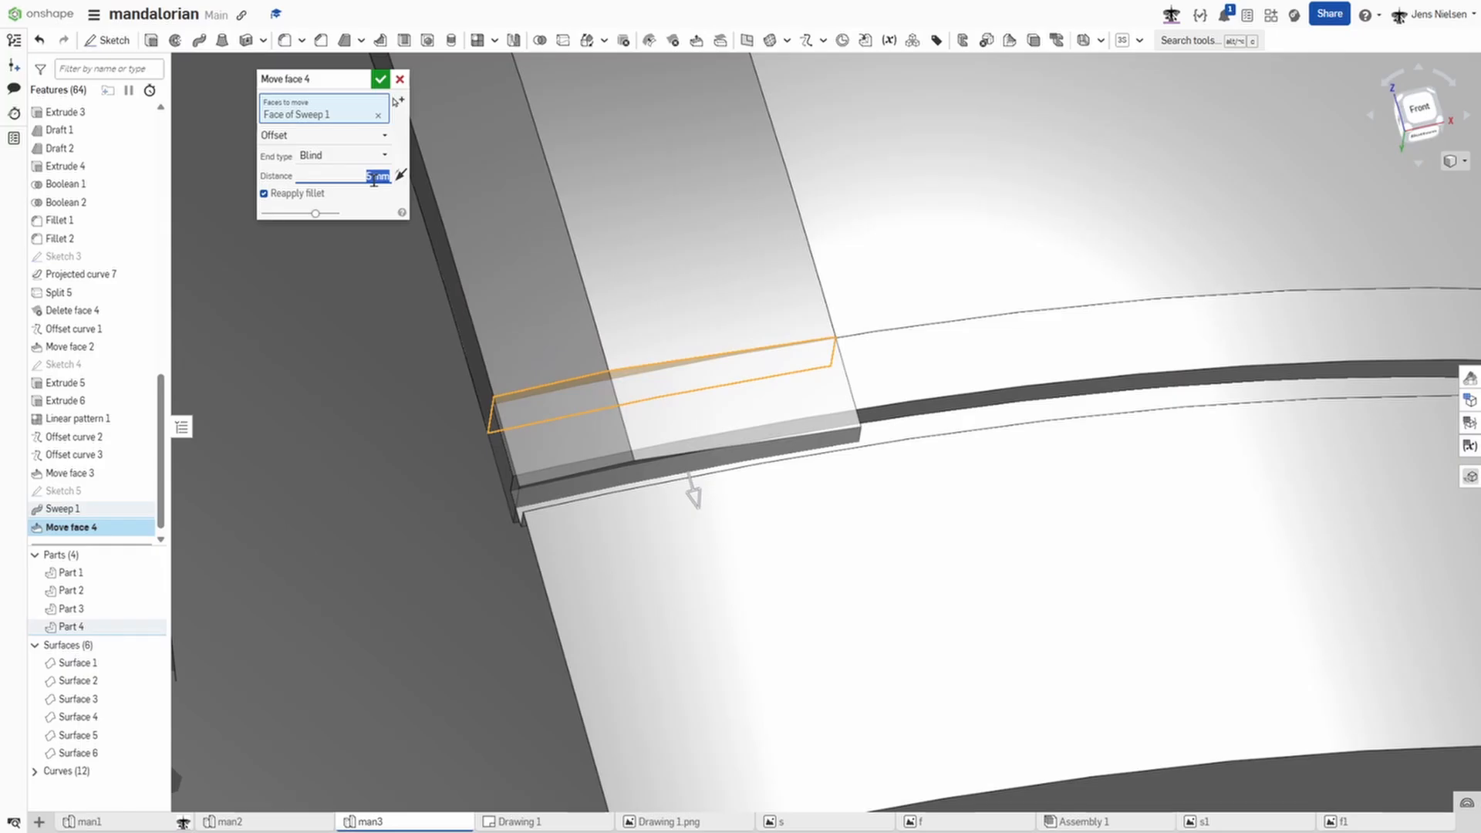
pyautogui.write('8')
pyautogui.press('Return')
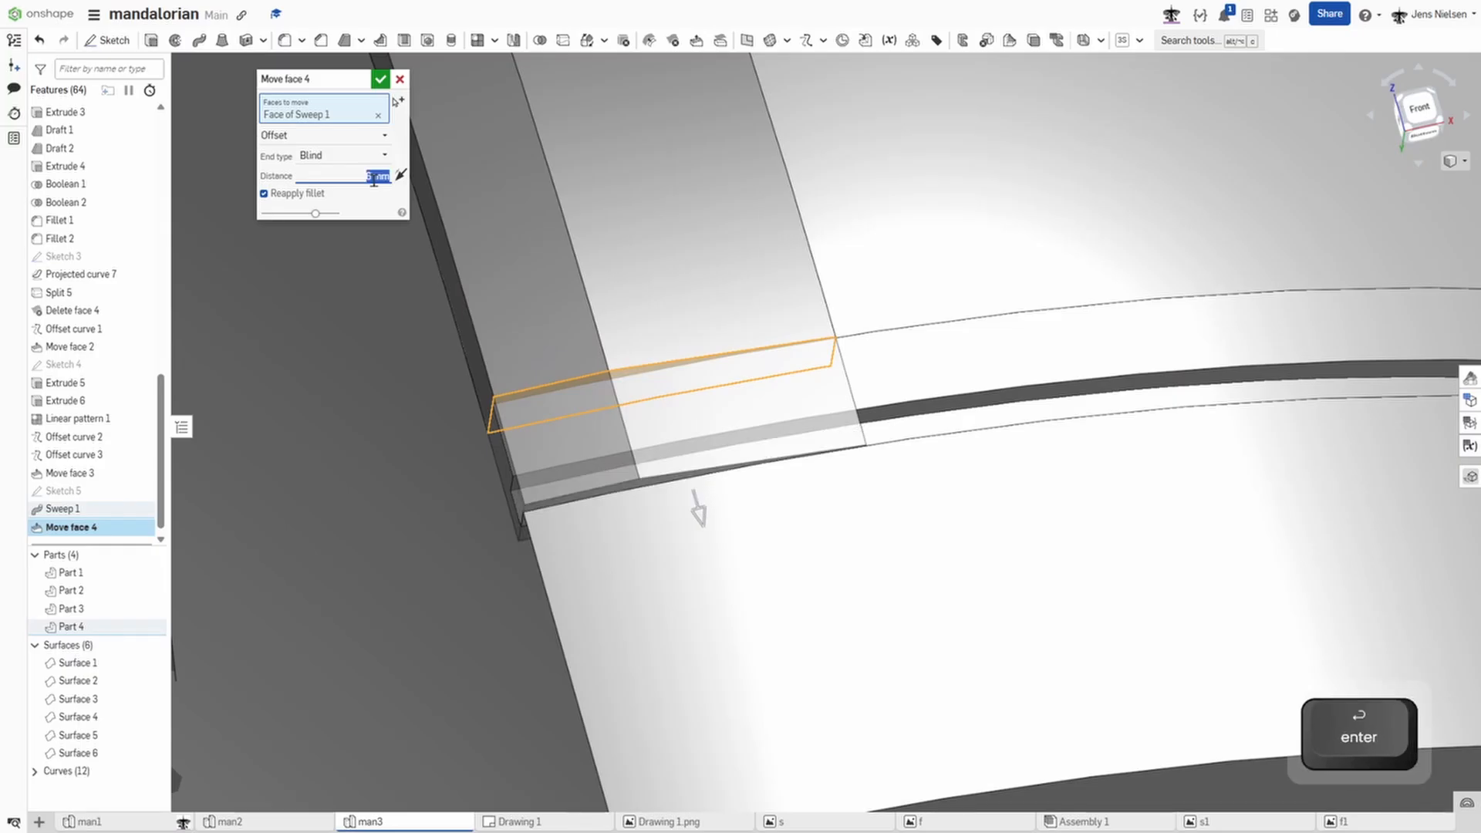
pyautogui.click(381, 79)
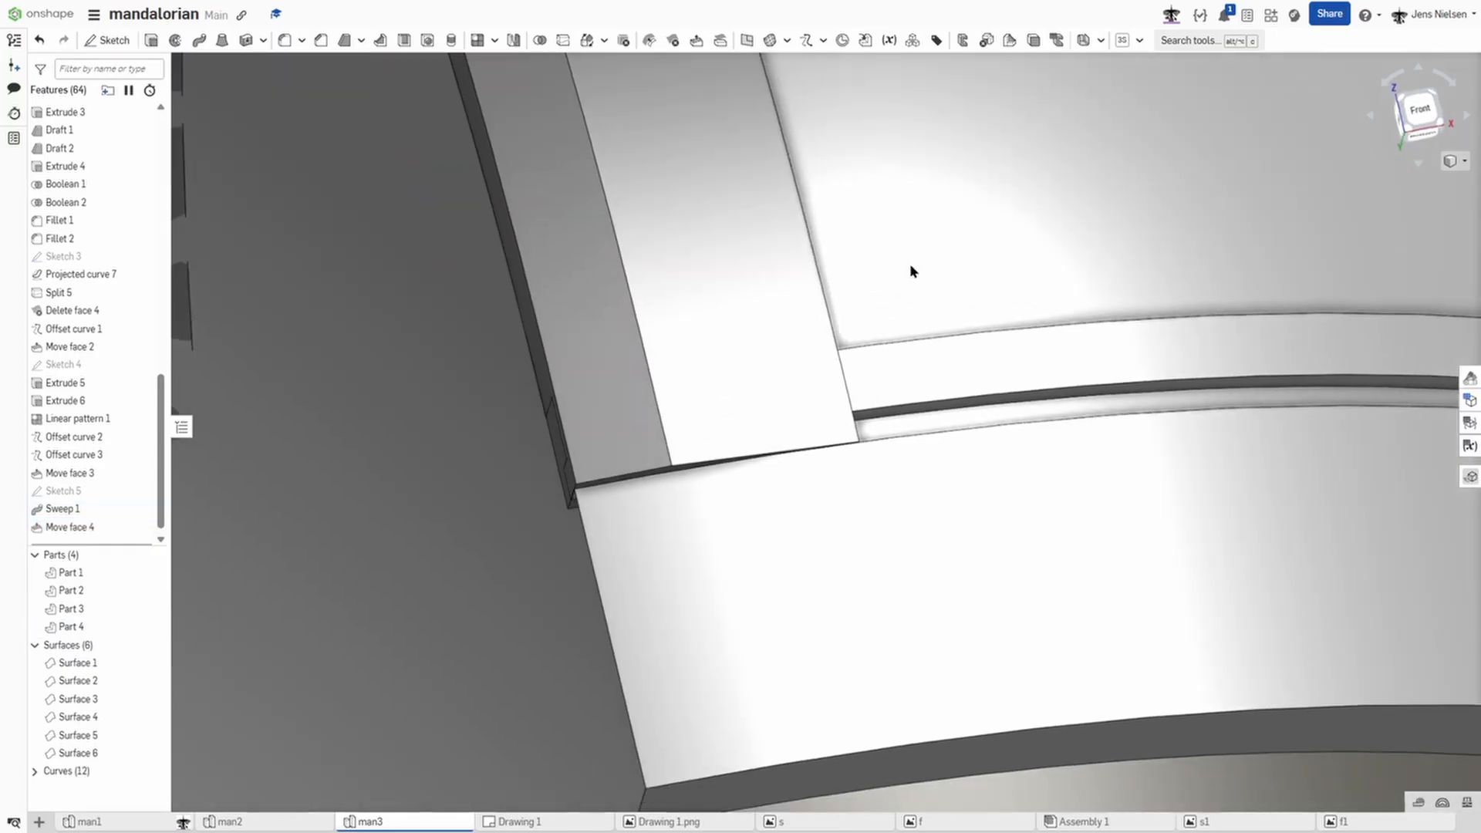
# Step: Chamfer the lower edge of the crest's front end with two distances, 12 mm and 1 mm, flipping the direction
pyautogui.moveTo(910, 266); pyautogui.dragTo(927, 269, button='right')
pyautogui.scroll(-3, 927, 268)
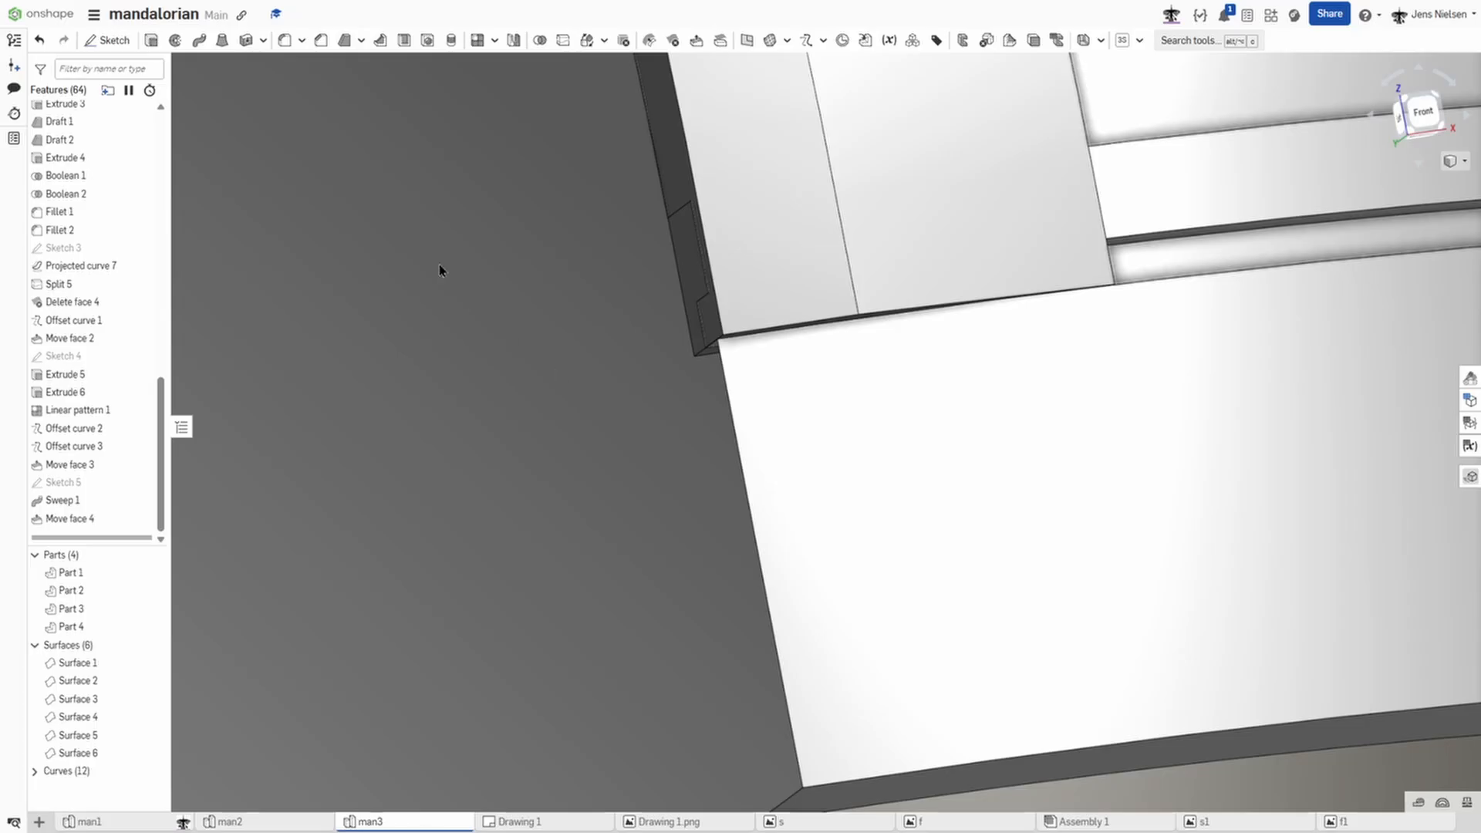
pyautogui.click(321, 42)
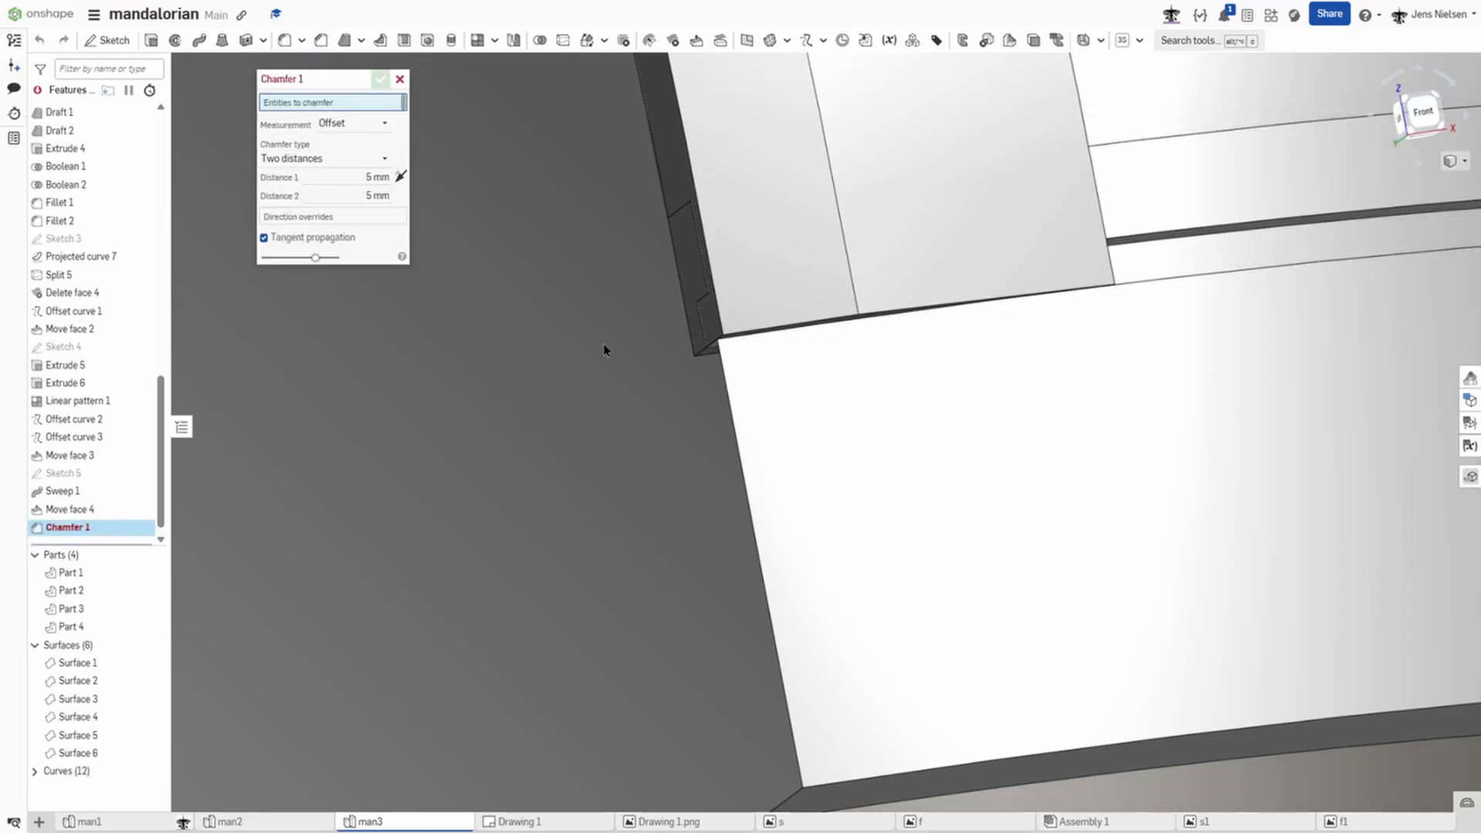
pyautogui.click(751, 337)
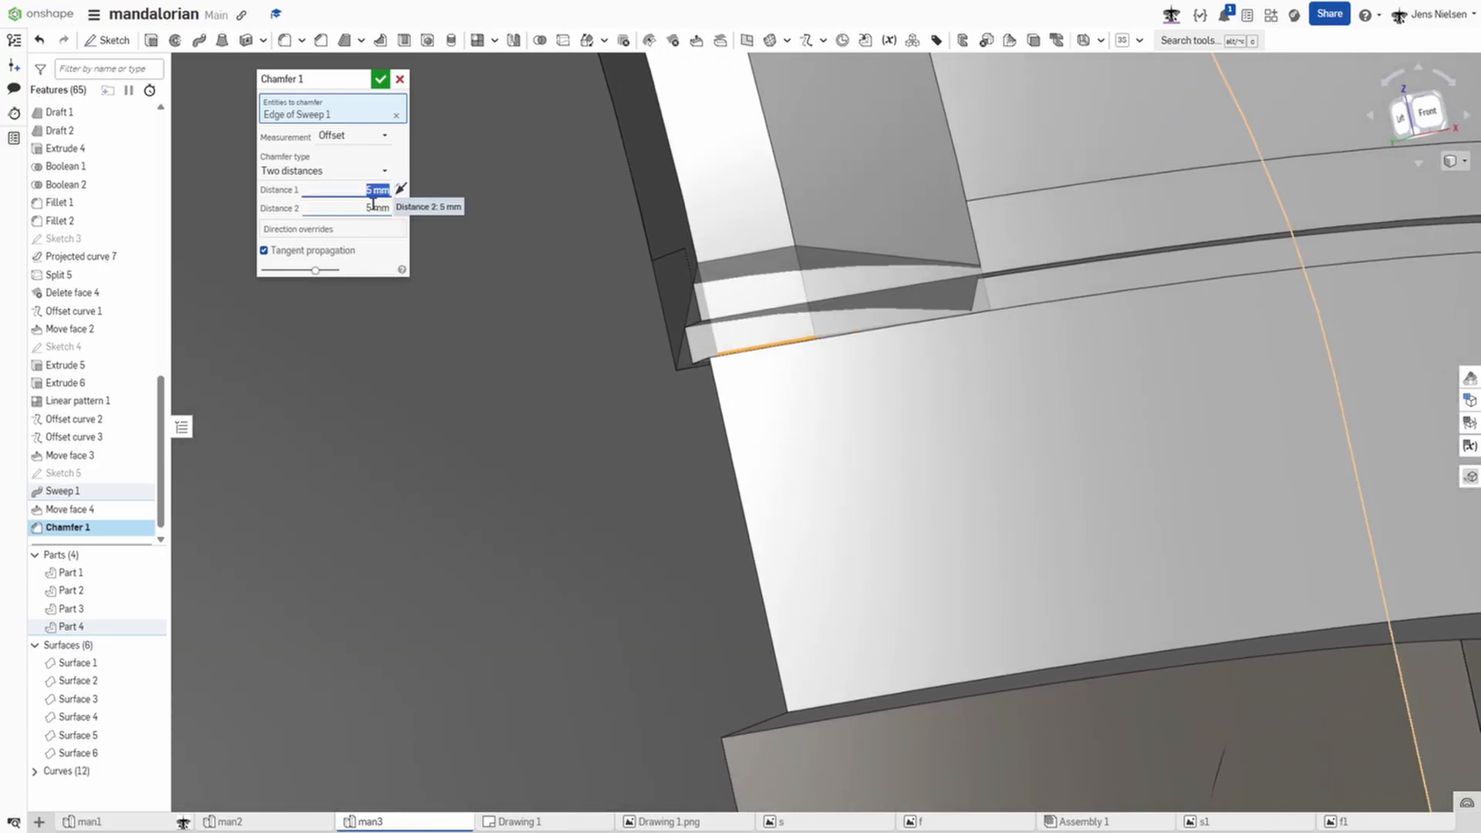
pyautogui.write('12')
pyautogui.press('Tab')
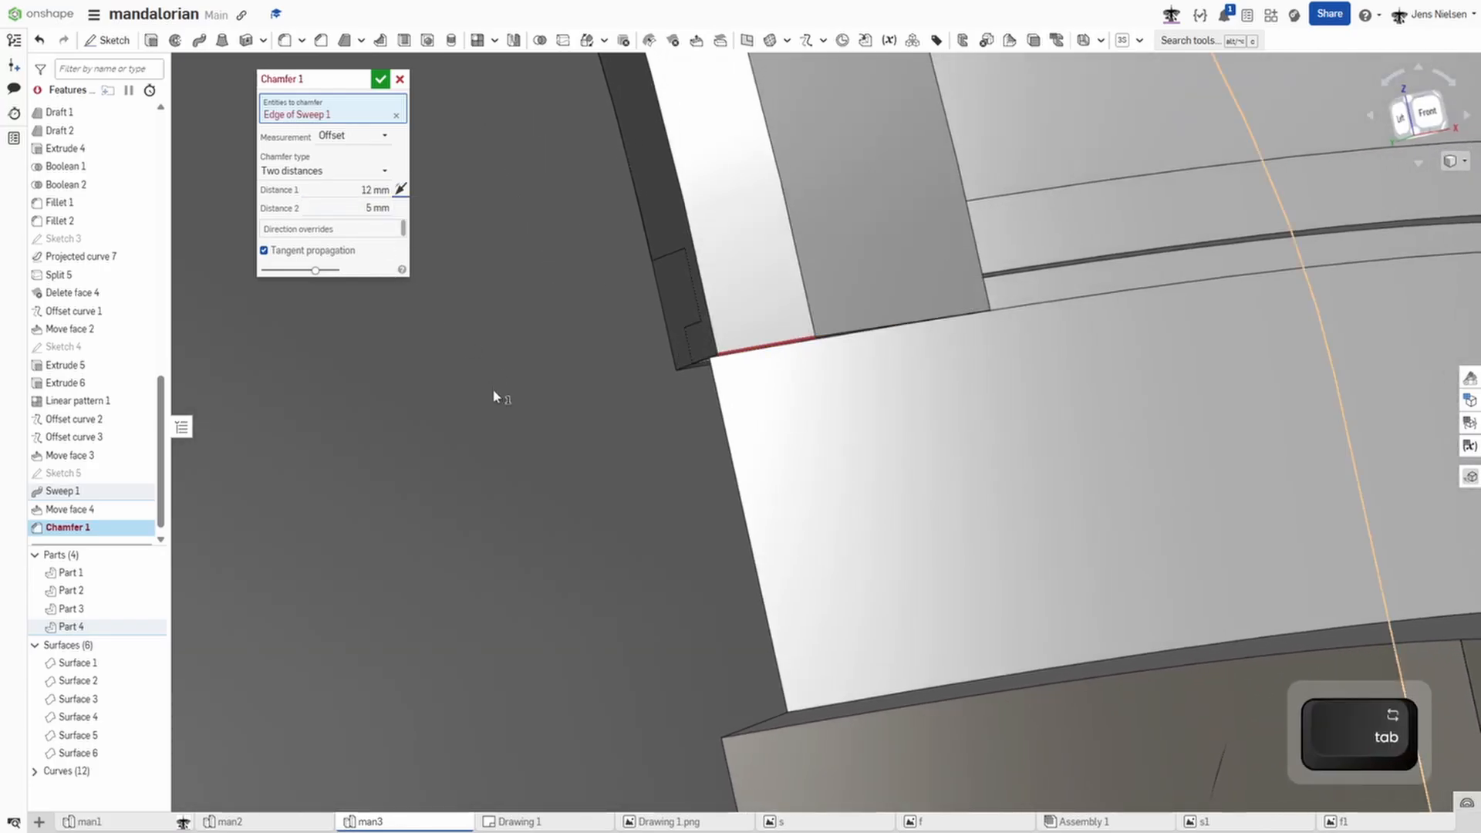
pyautogui.write('1')
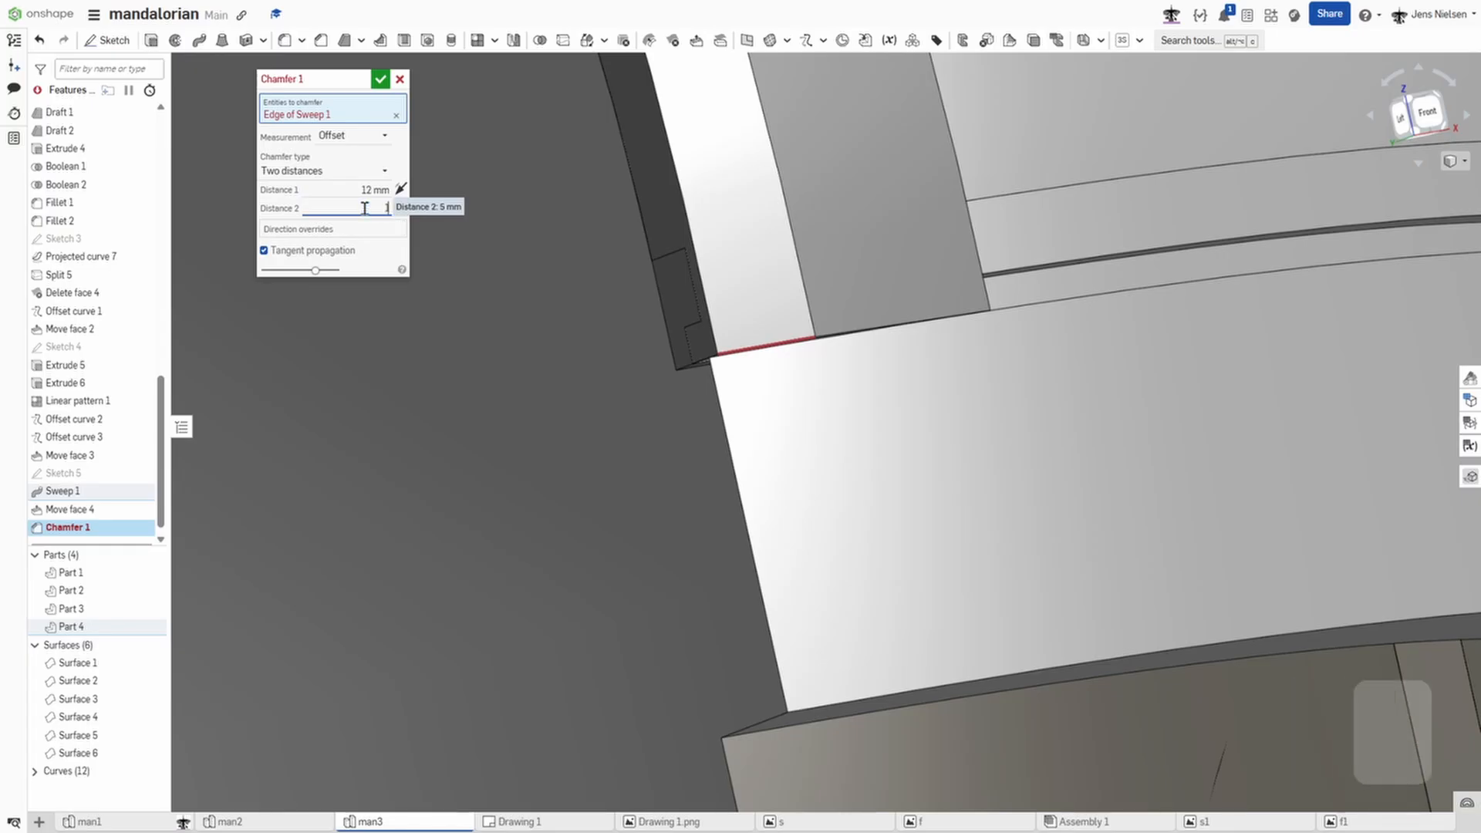
pyautogui.press('Tab')
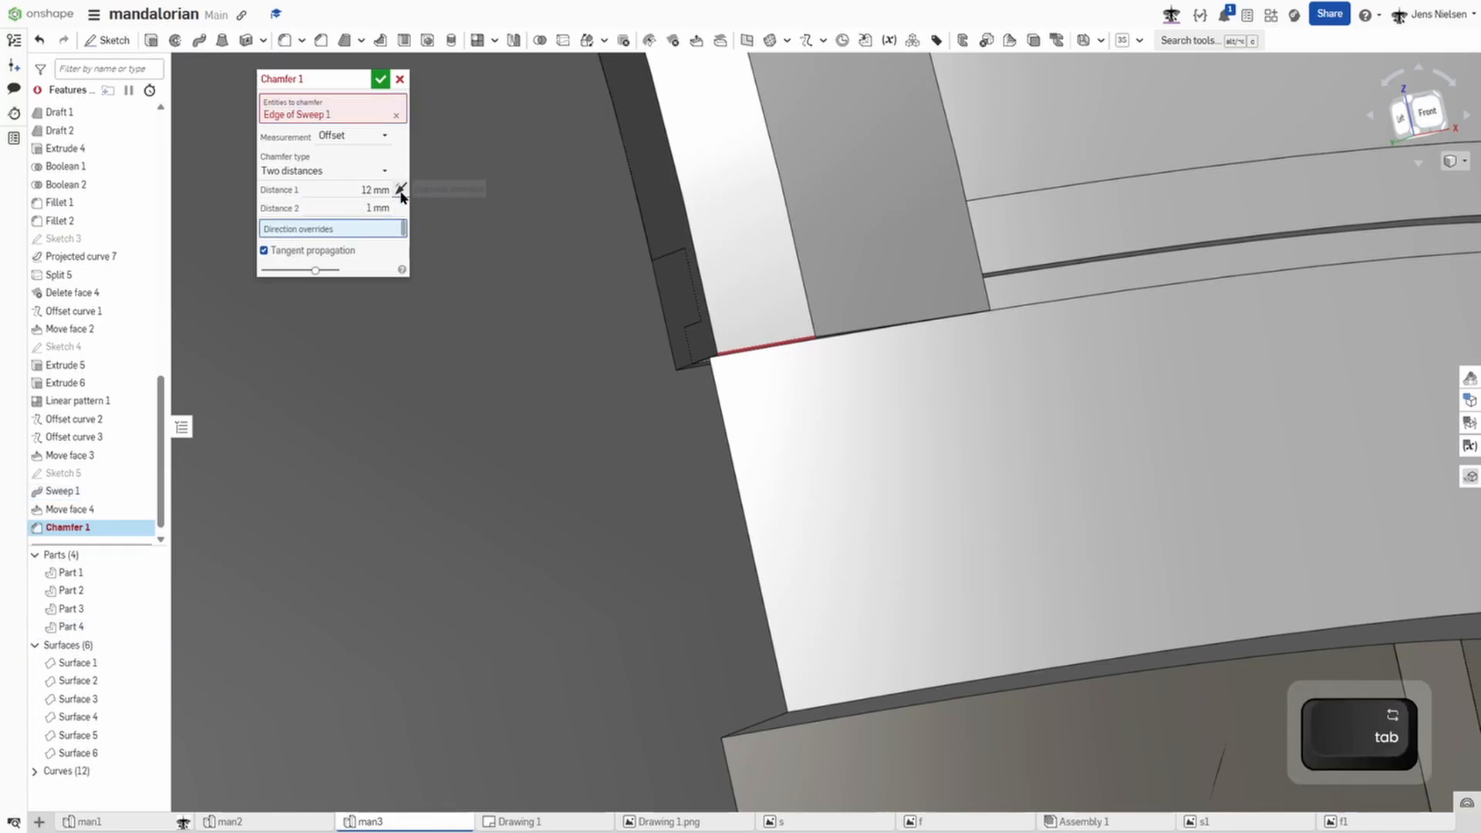
pyautogui.click(402, 191)
pyautogui.moveTo(666, 476); pyautogui.dragTo(380, 85, button='right')
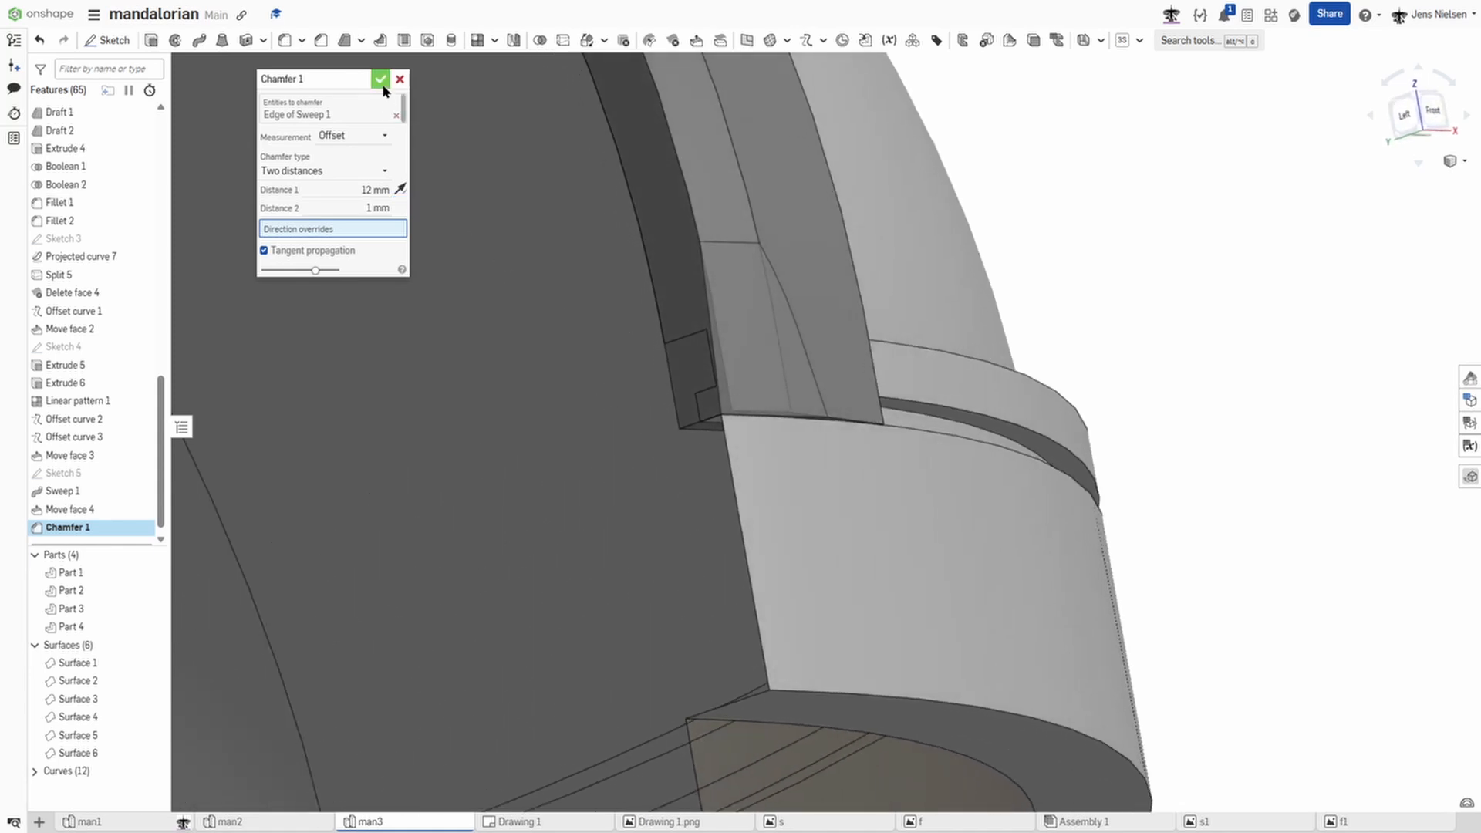
pyautogui.click(381, 82)
# Step: Chamfer the outer corner edge of the crest's front end above the brow band with both distances at 4 mm
pyautogui.moveTo(469, 166); pyautogui.dragTo(433, 144, button='right')
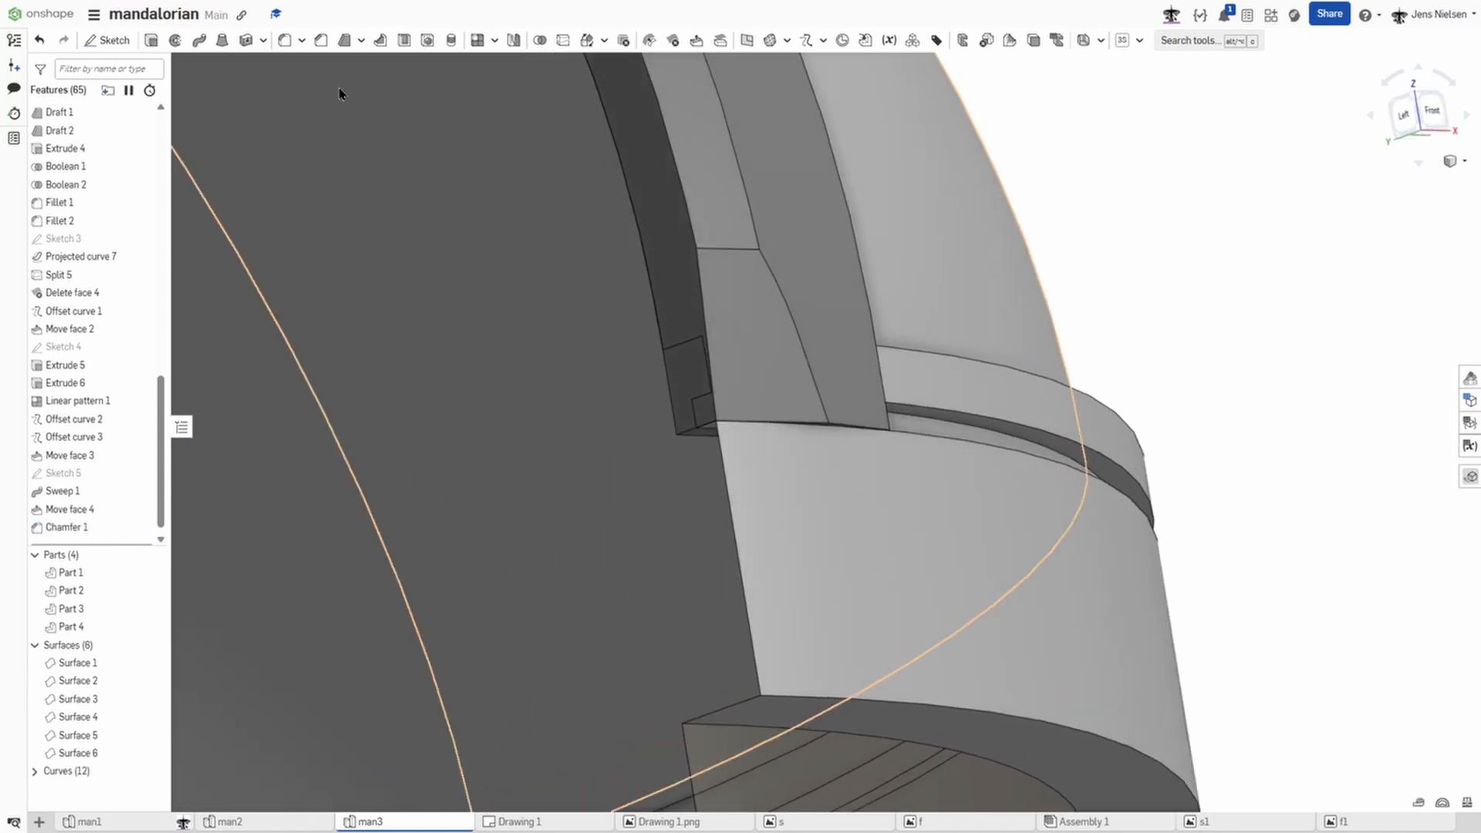
pyautogui.click(321, 40)
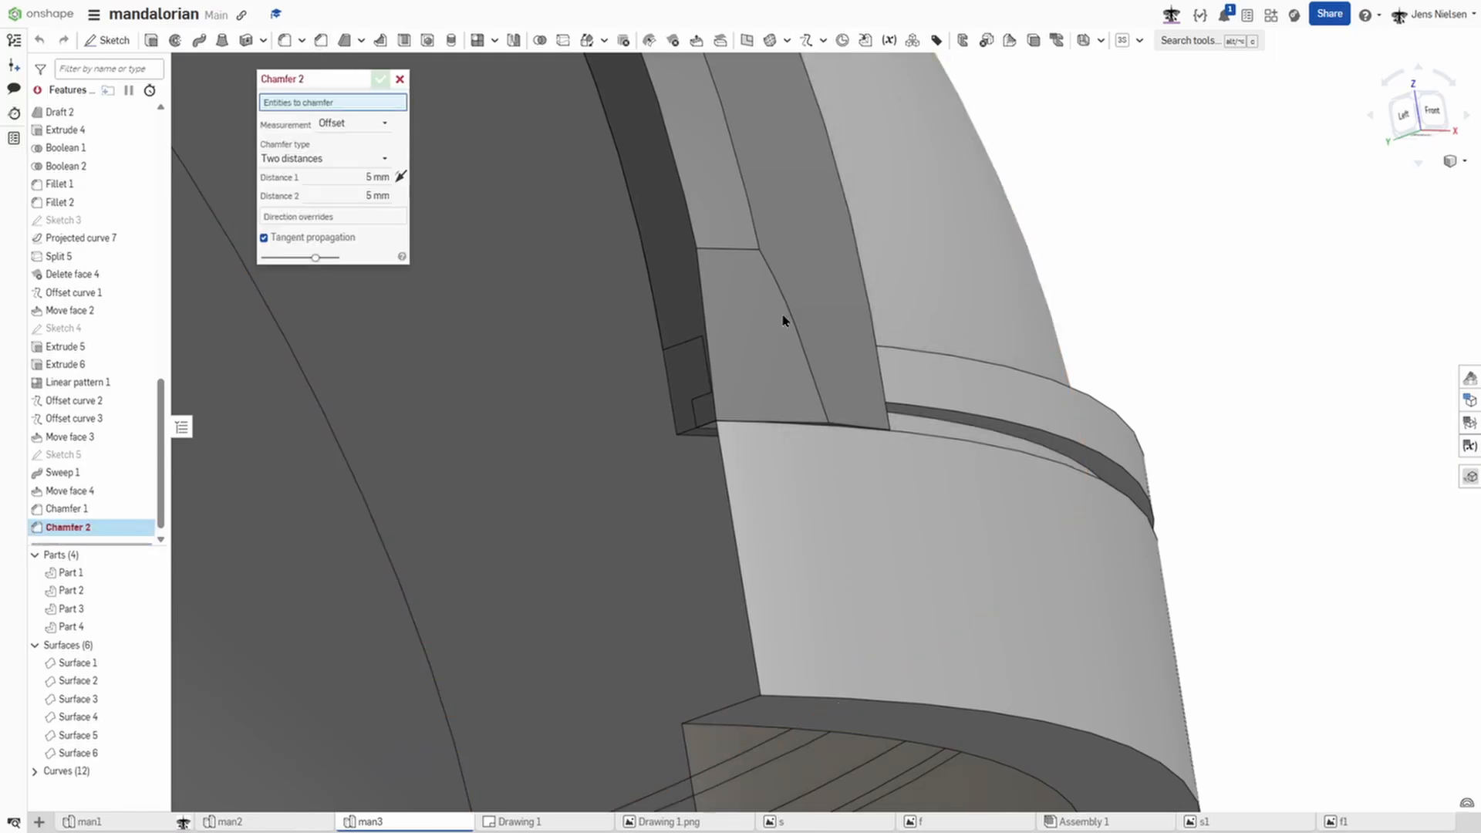
pyautogui.scroll(10, 784, 321)
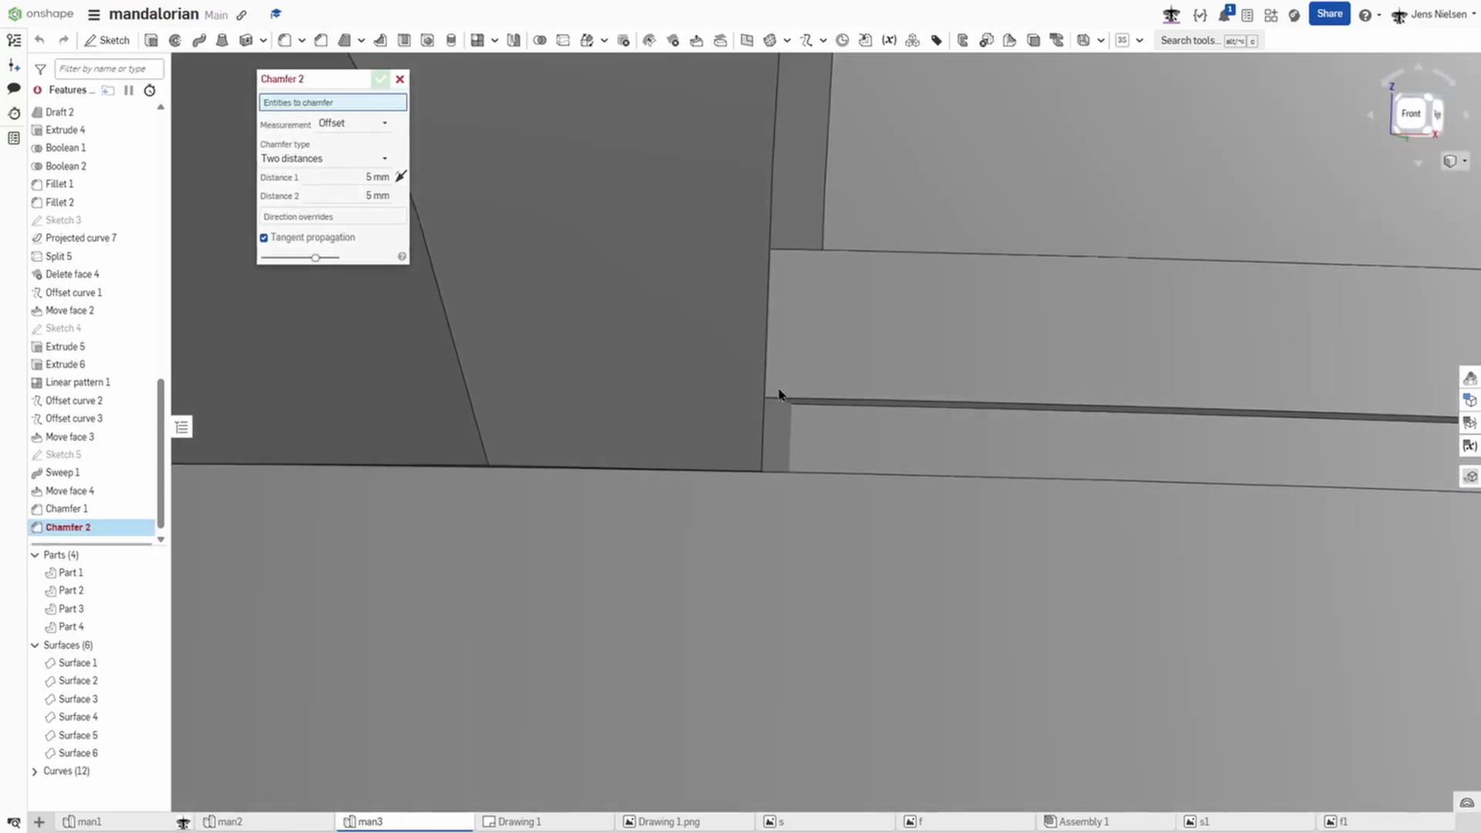
pyautogui.moveTo(779, 395); pyautogui.dragTo(577, 314, button='right')
pyautogui.click(750, 550)
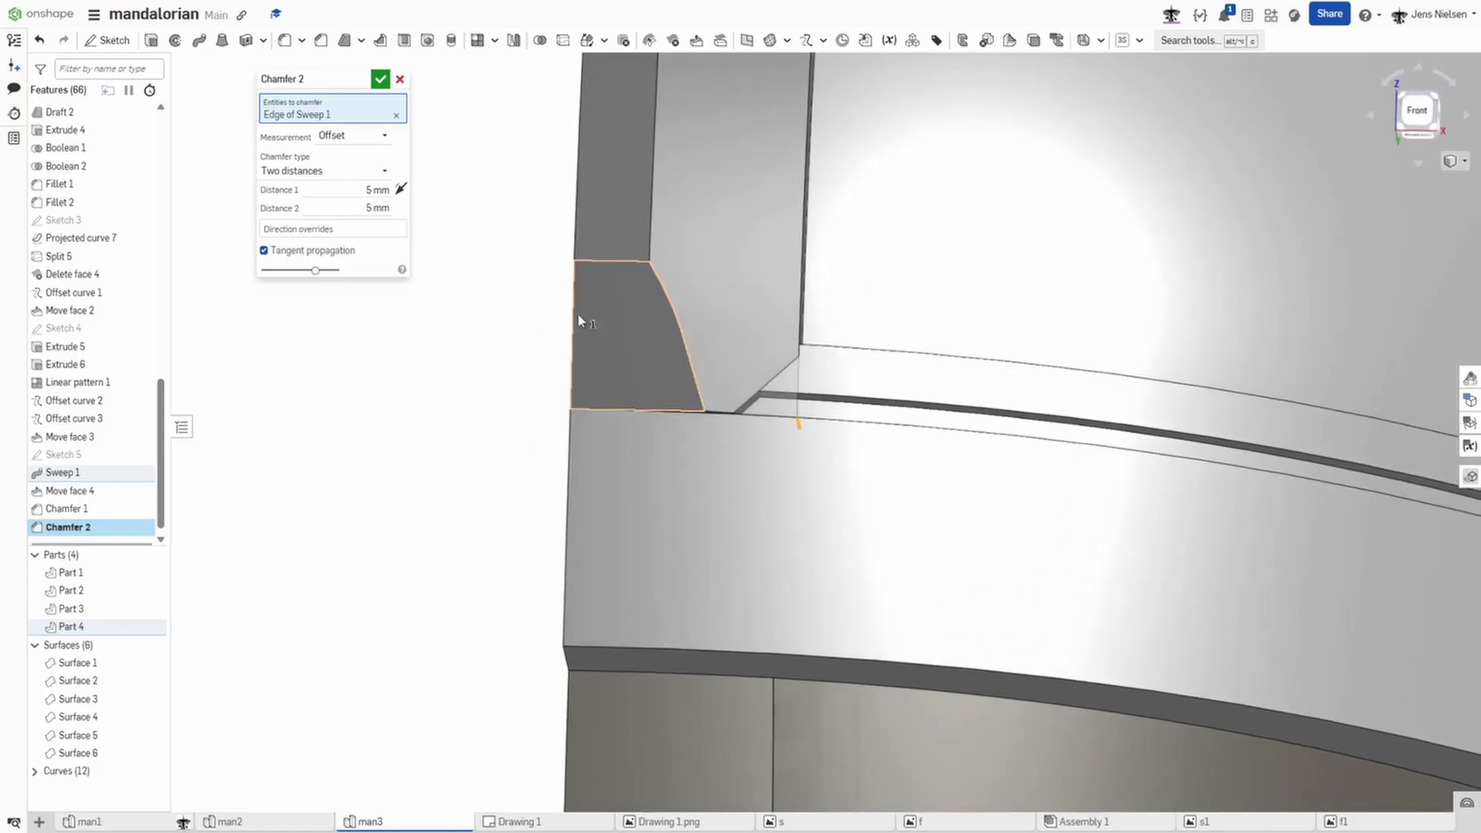
pyautogui.write('4')
pyautogui.click(369, 208)
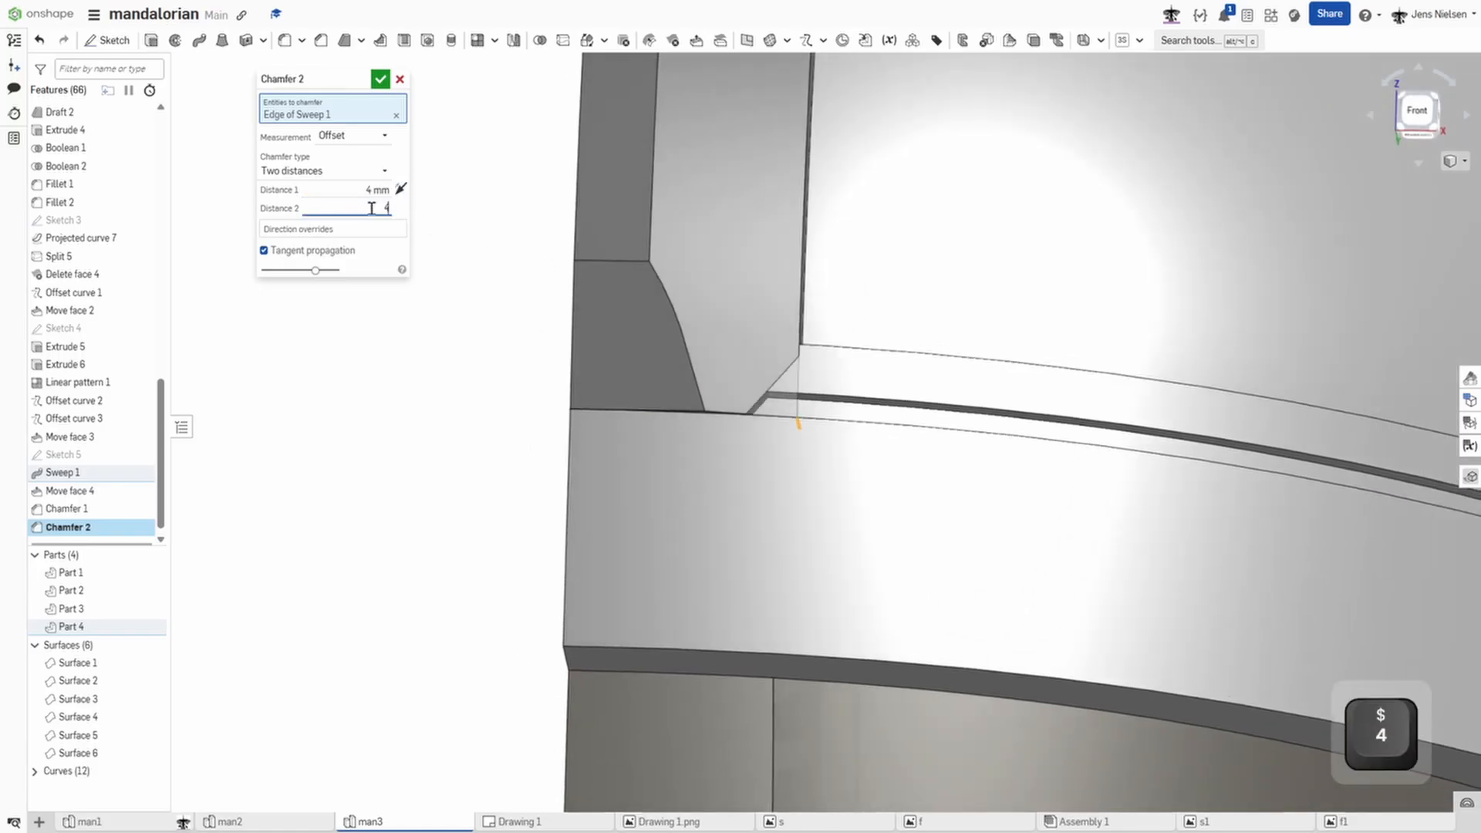
pyautogui.press('Tab')
pyautogui.click(385, 79)
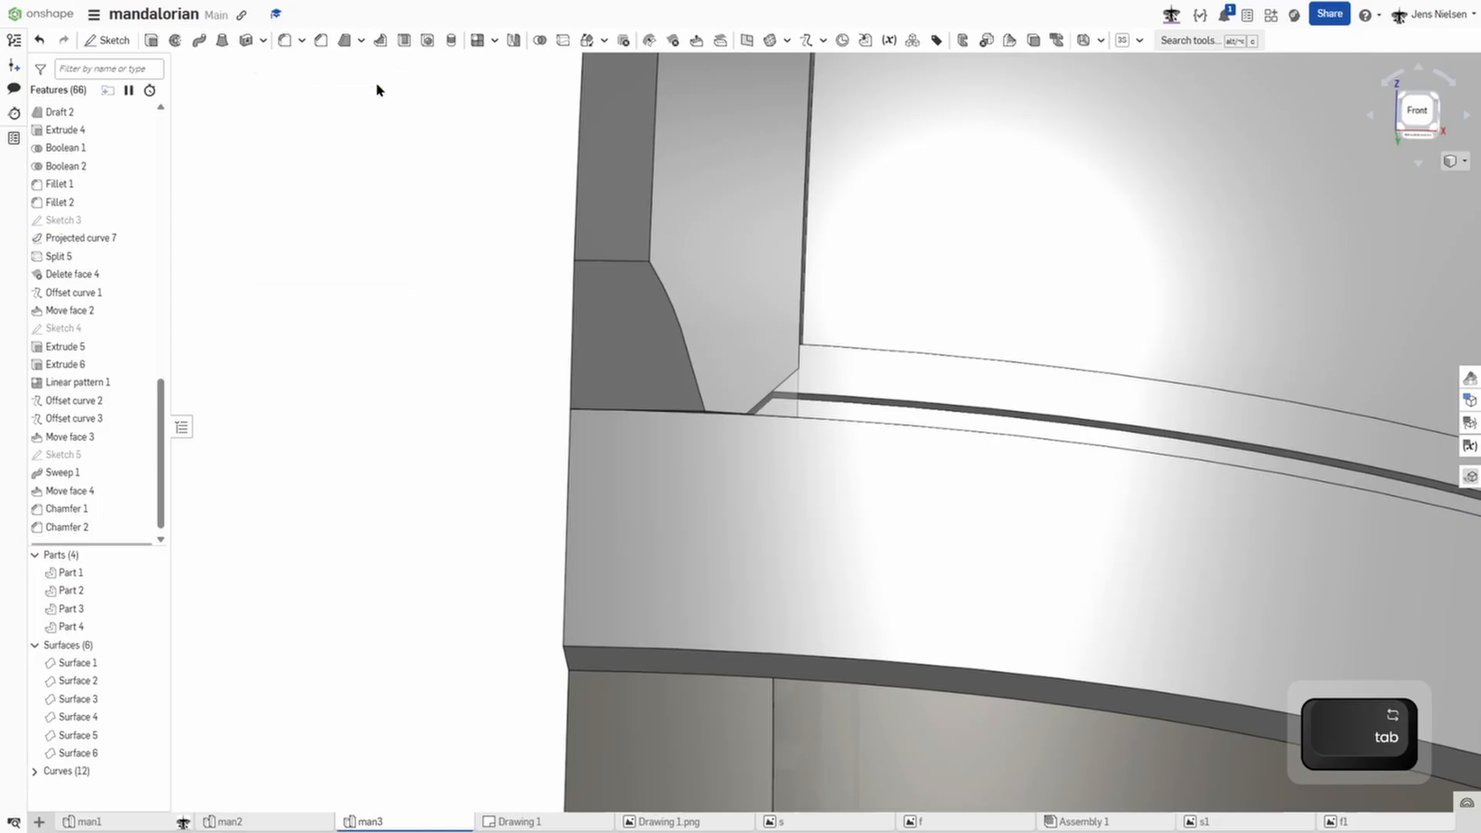
# Step: Mirror all parts and surfaces of the half helmet across the Right plane as new bodies
pyautogui.scroll(-3, 384, 234)
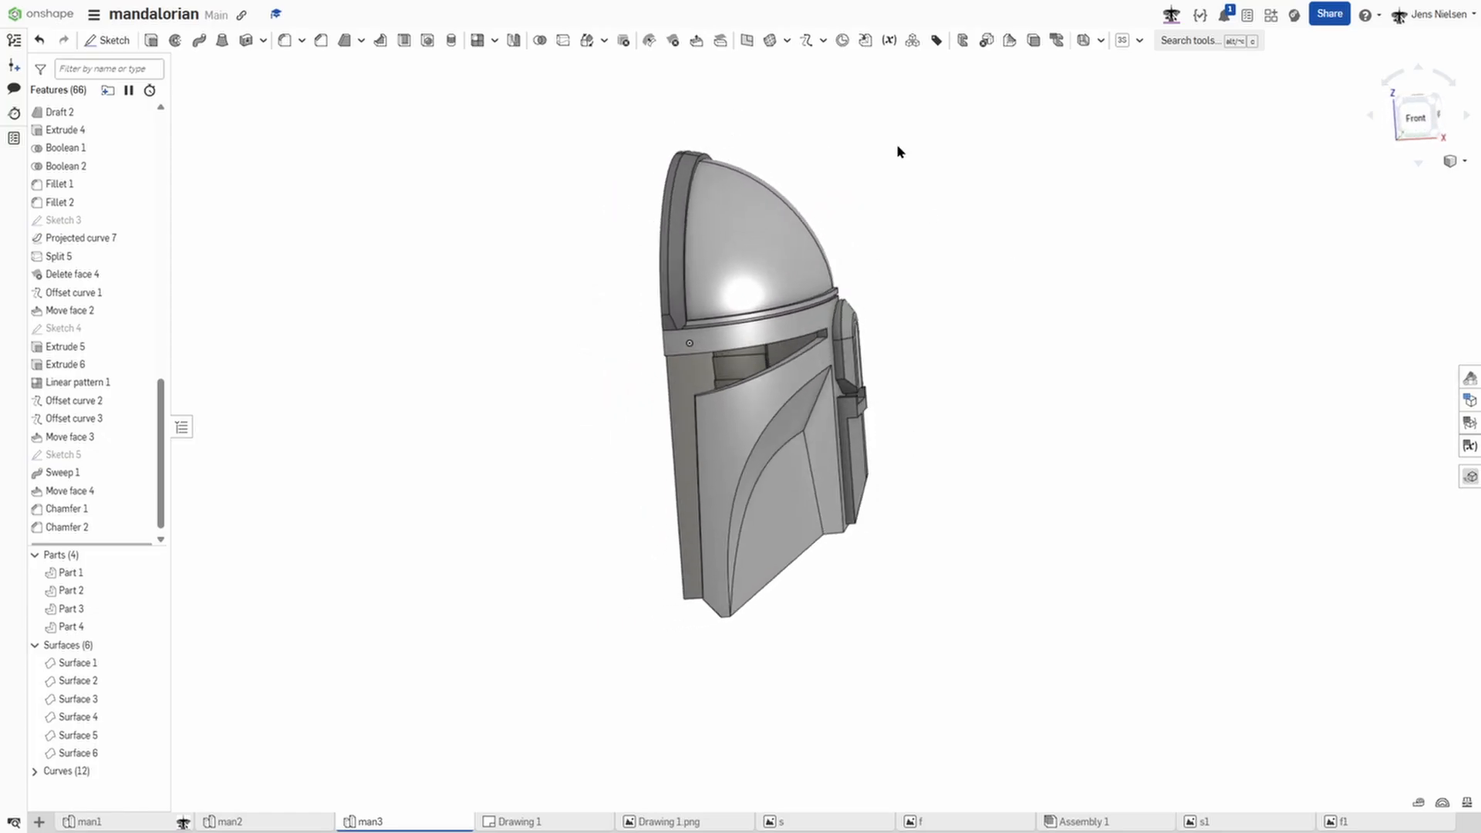
pyautogui.click(514, 42)
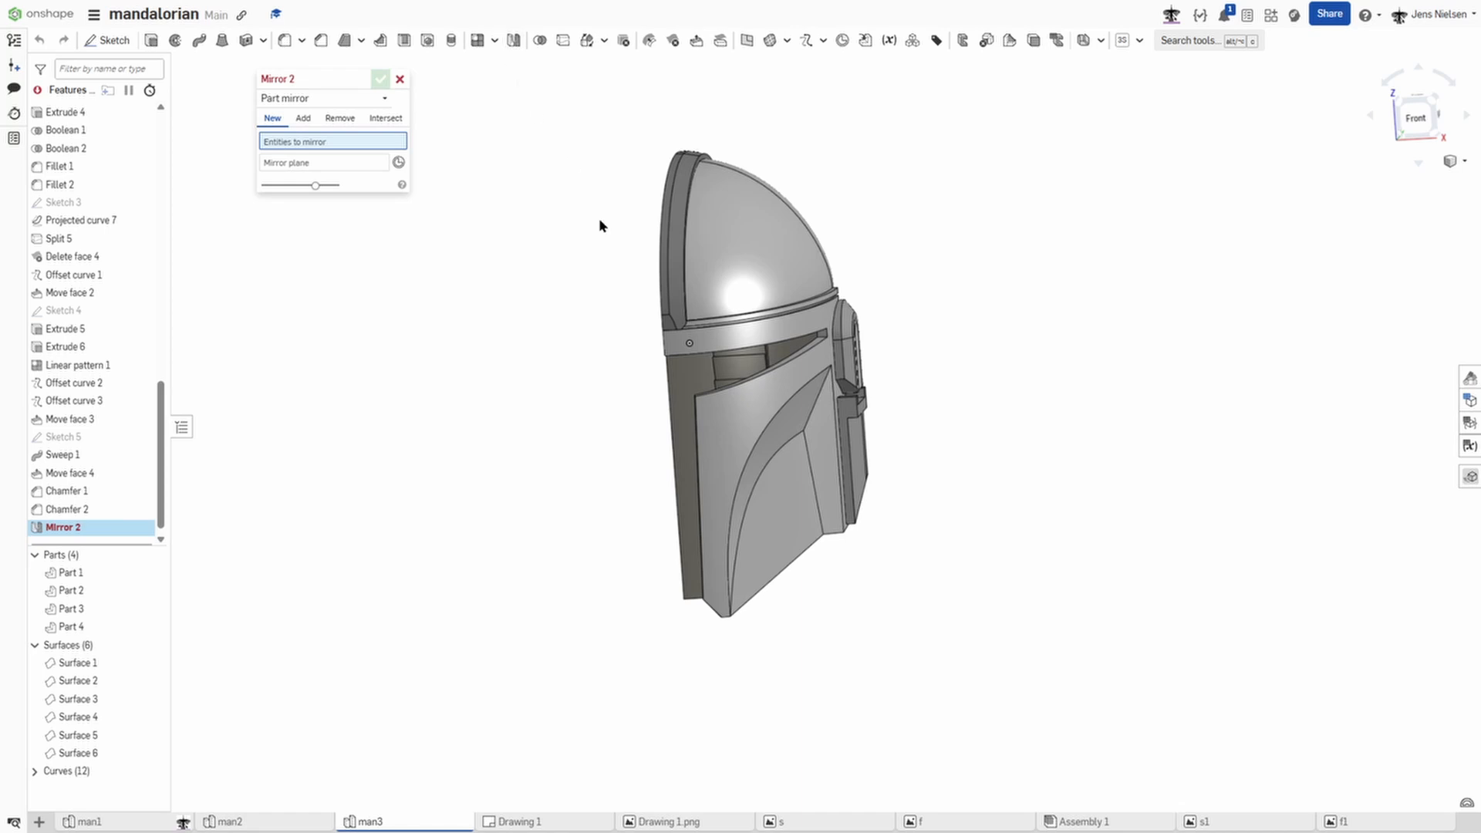
pyautogui.moveTo(913, 558); pyautogui.dragTo(622, 193)
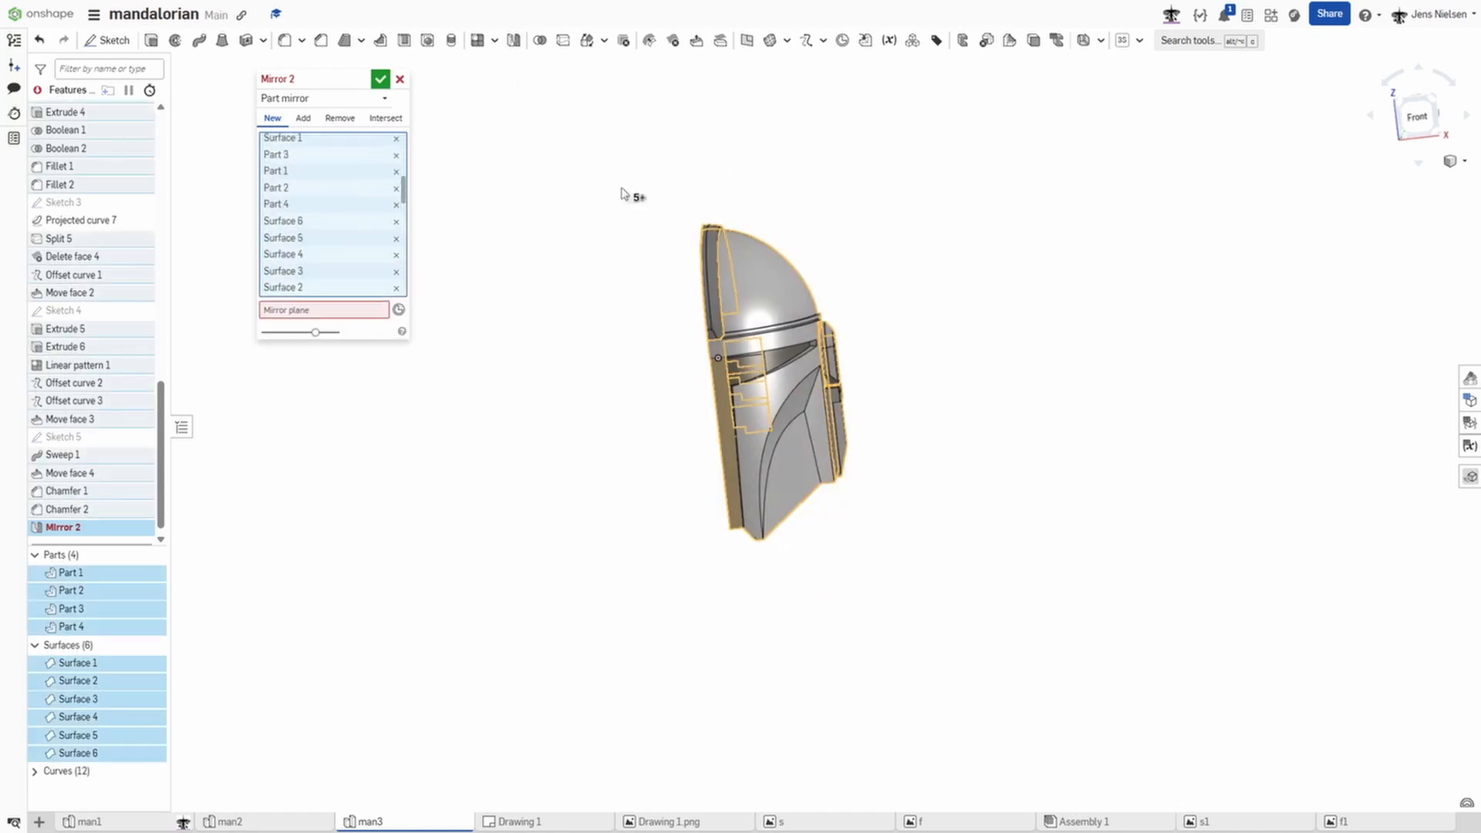
pyautogui.click(337, 324)
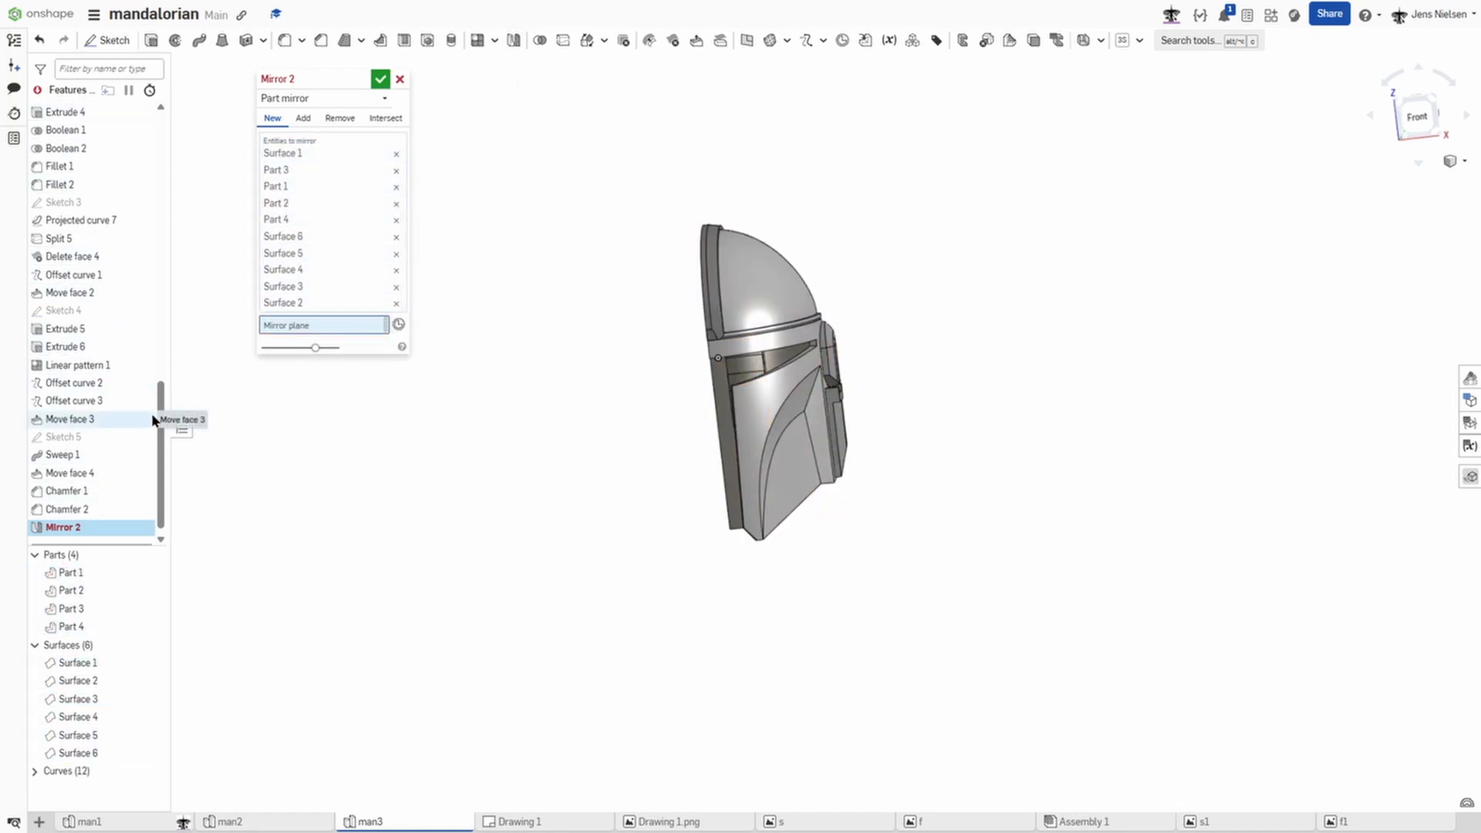
pyautogui.moveTo(161, 416); pyautogui.dragTo(161, 147)
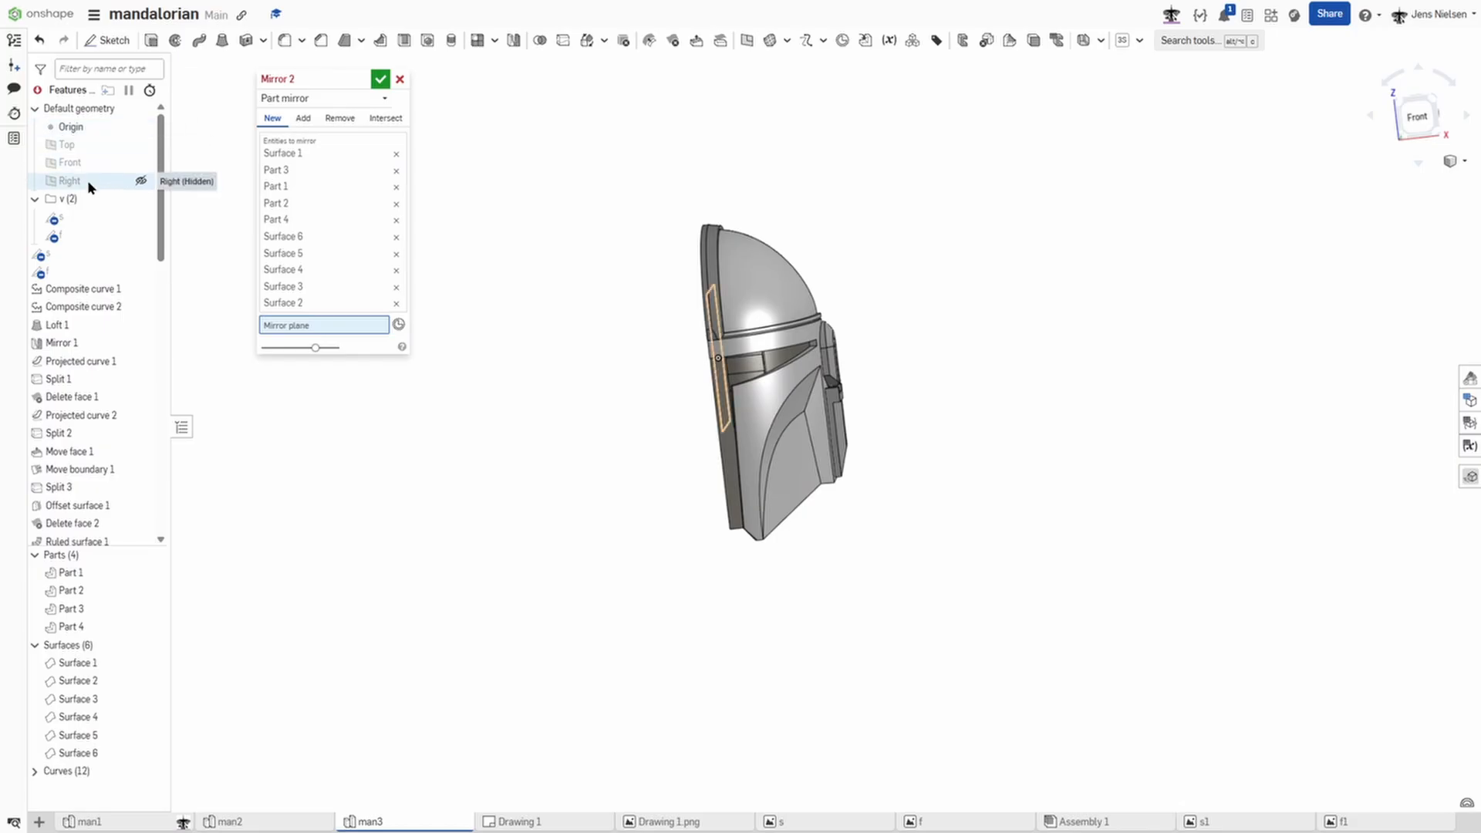
pyautogui.click(89, 184)
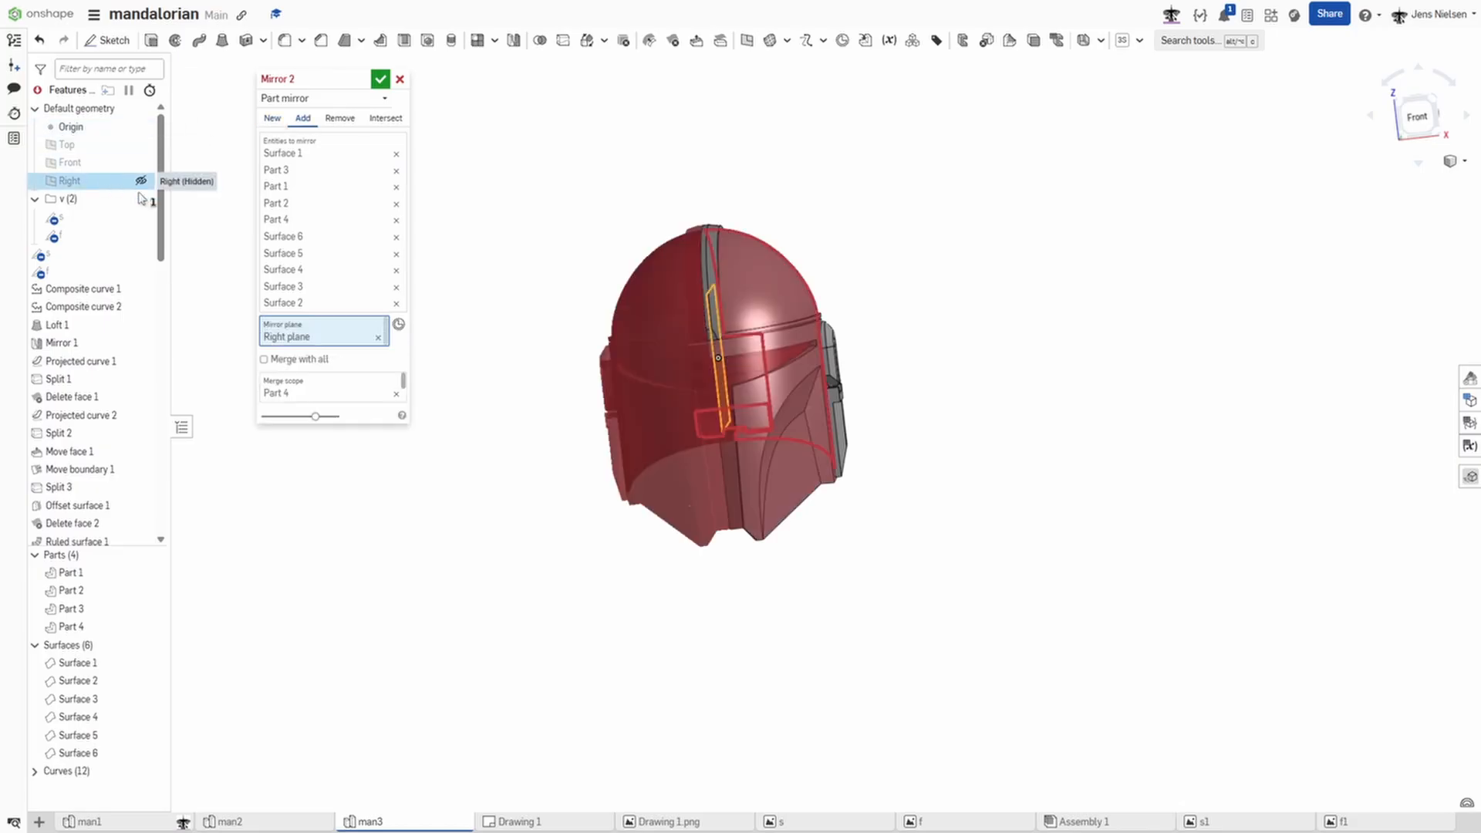
pyautogui.click(271, 121)
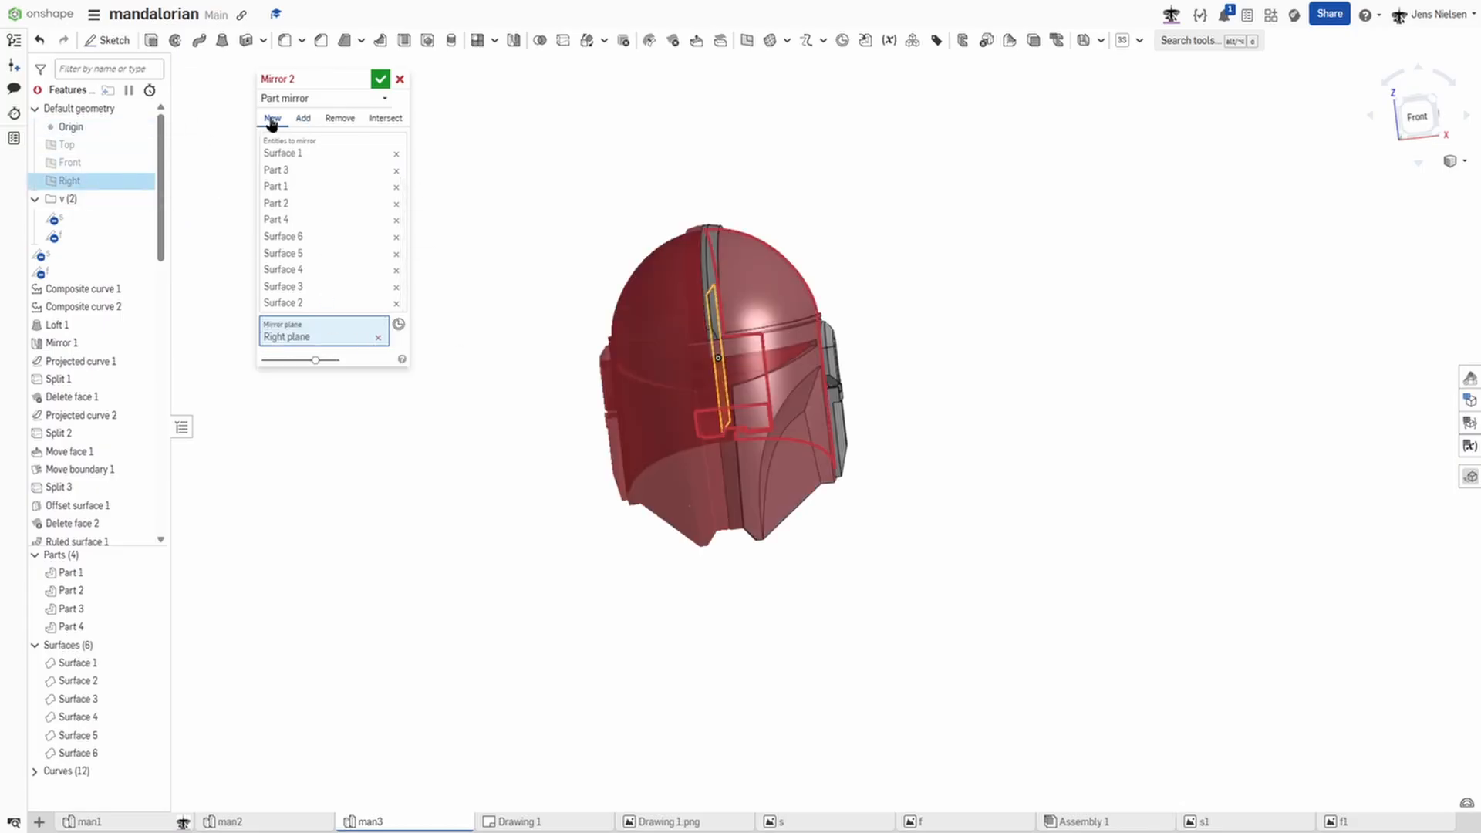
pyautogui.click(380, 80)
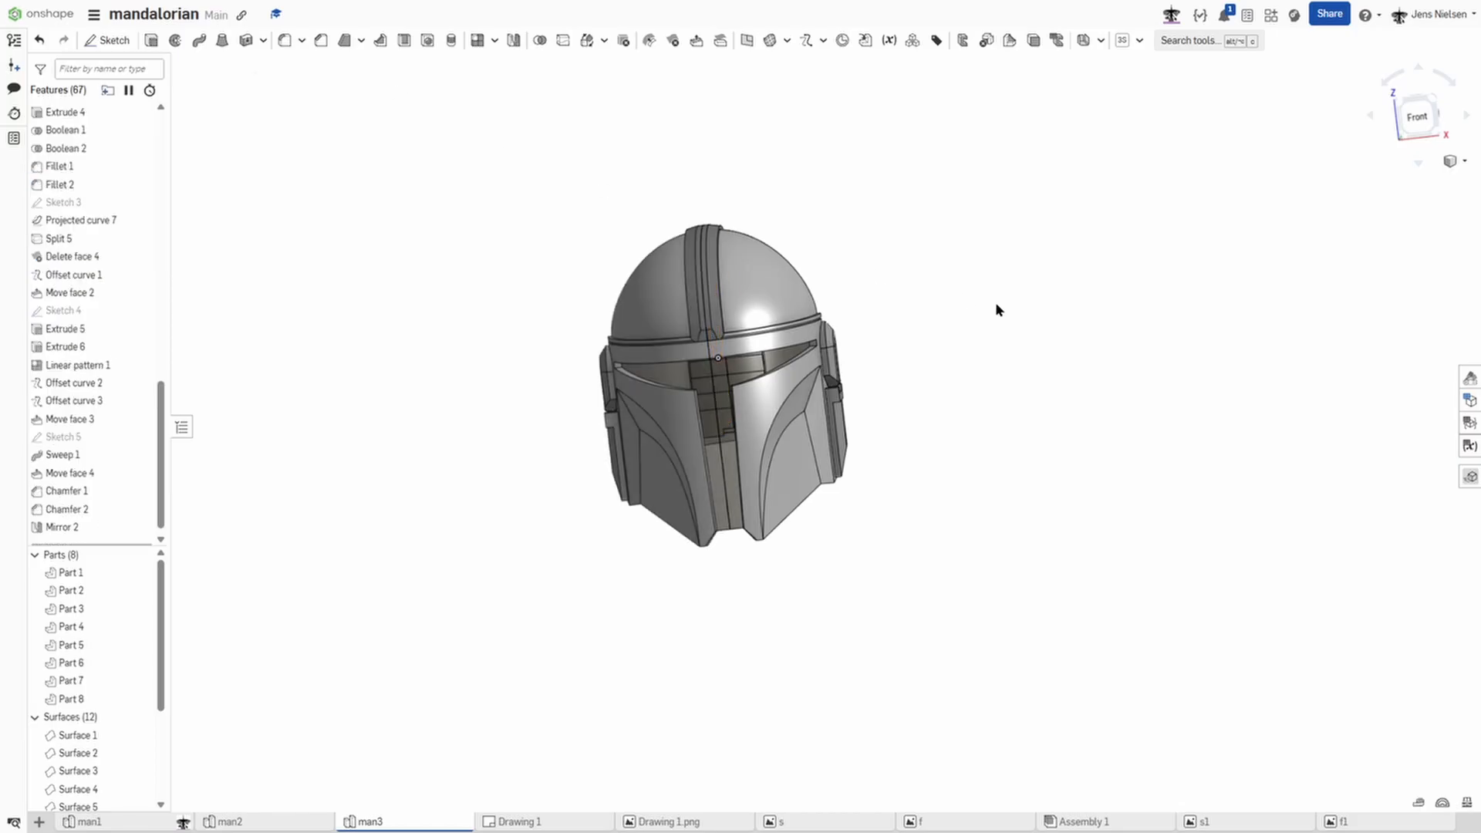
pyautogui.hotkey('shift', '7')
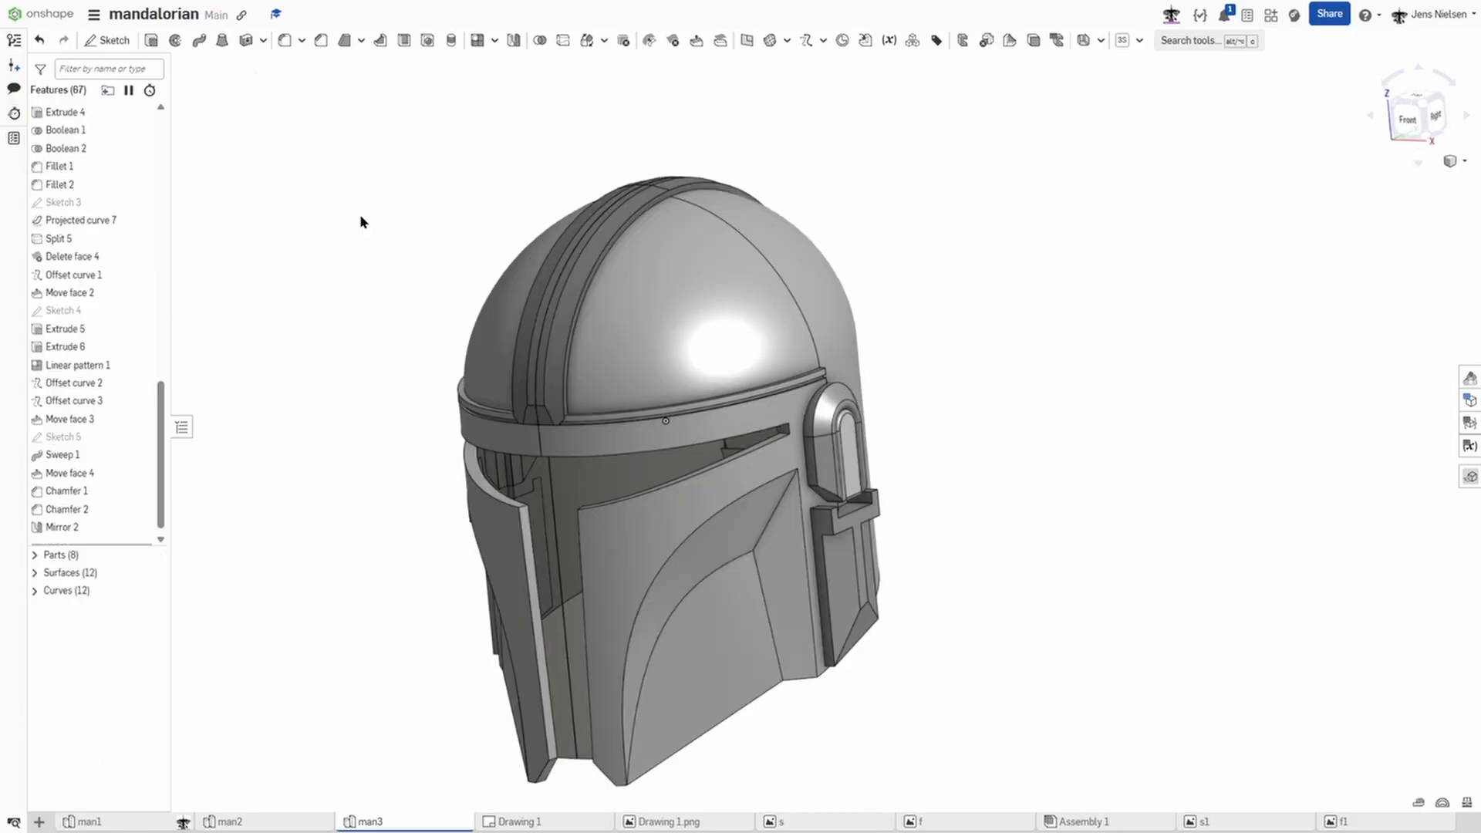
pyautogui.click(34, 574)
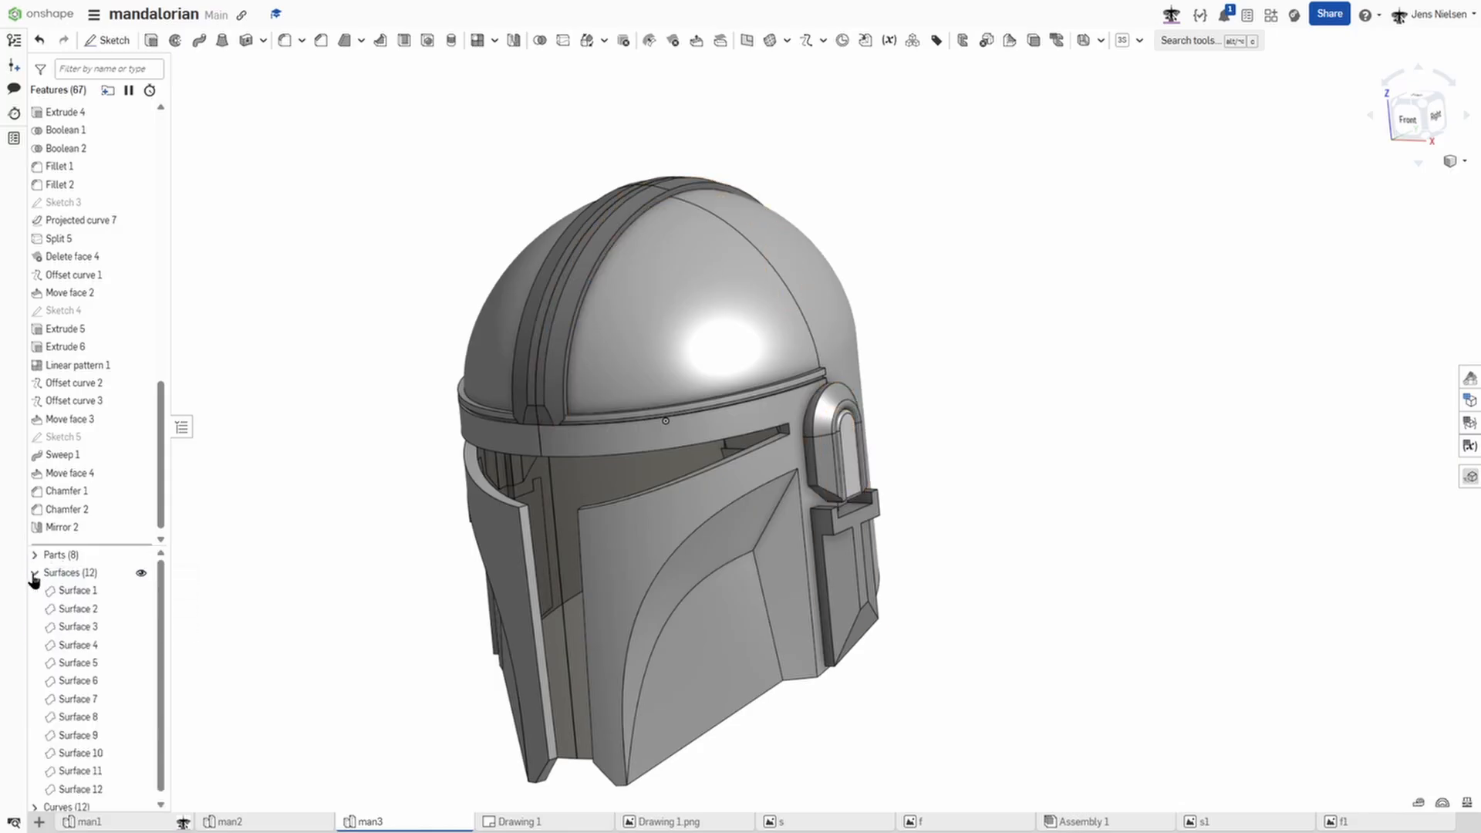
pyautogui.click(34, 574)
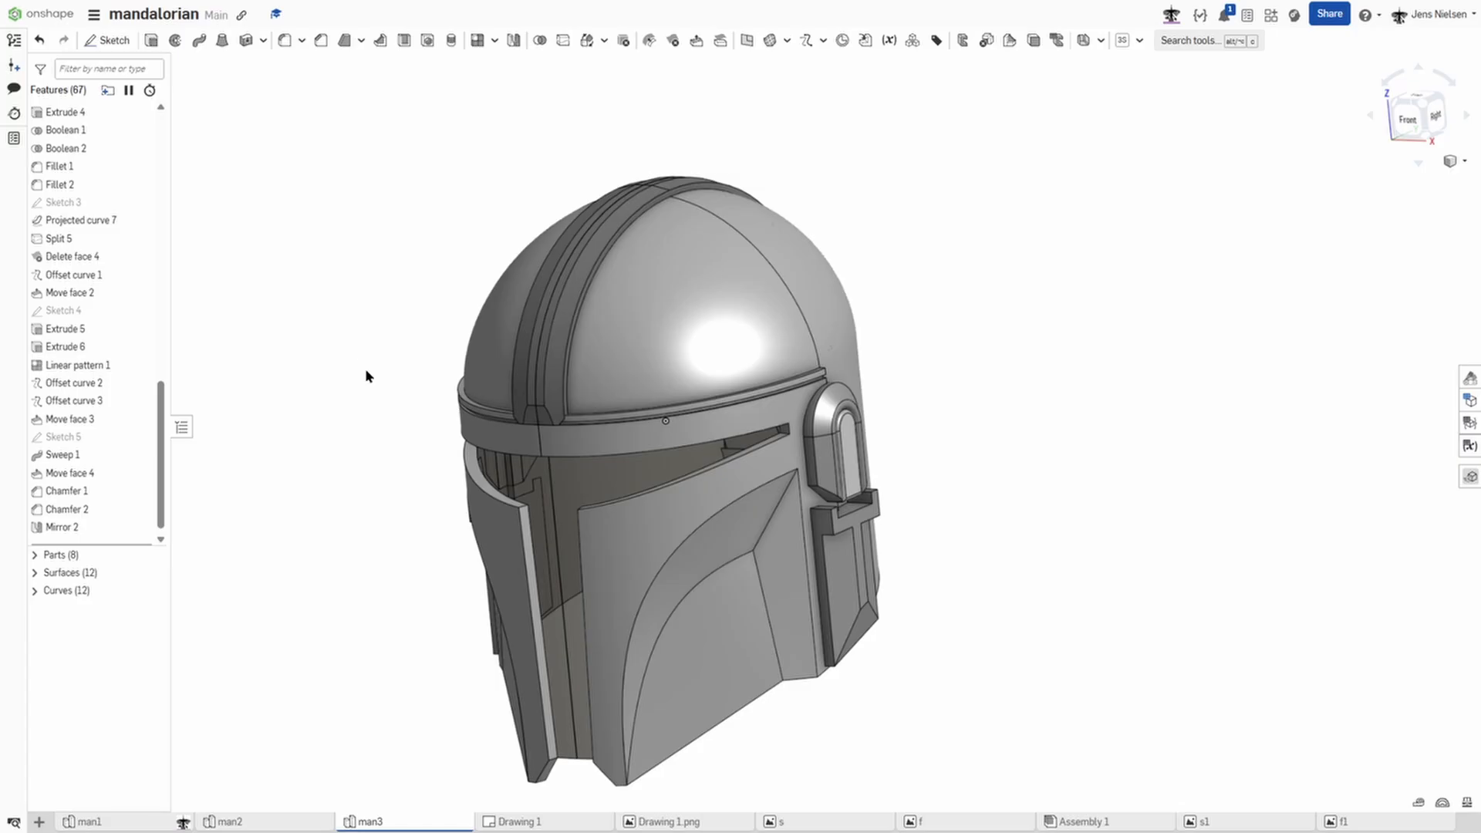